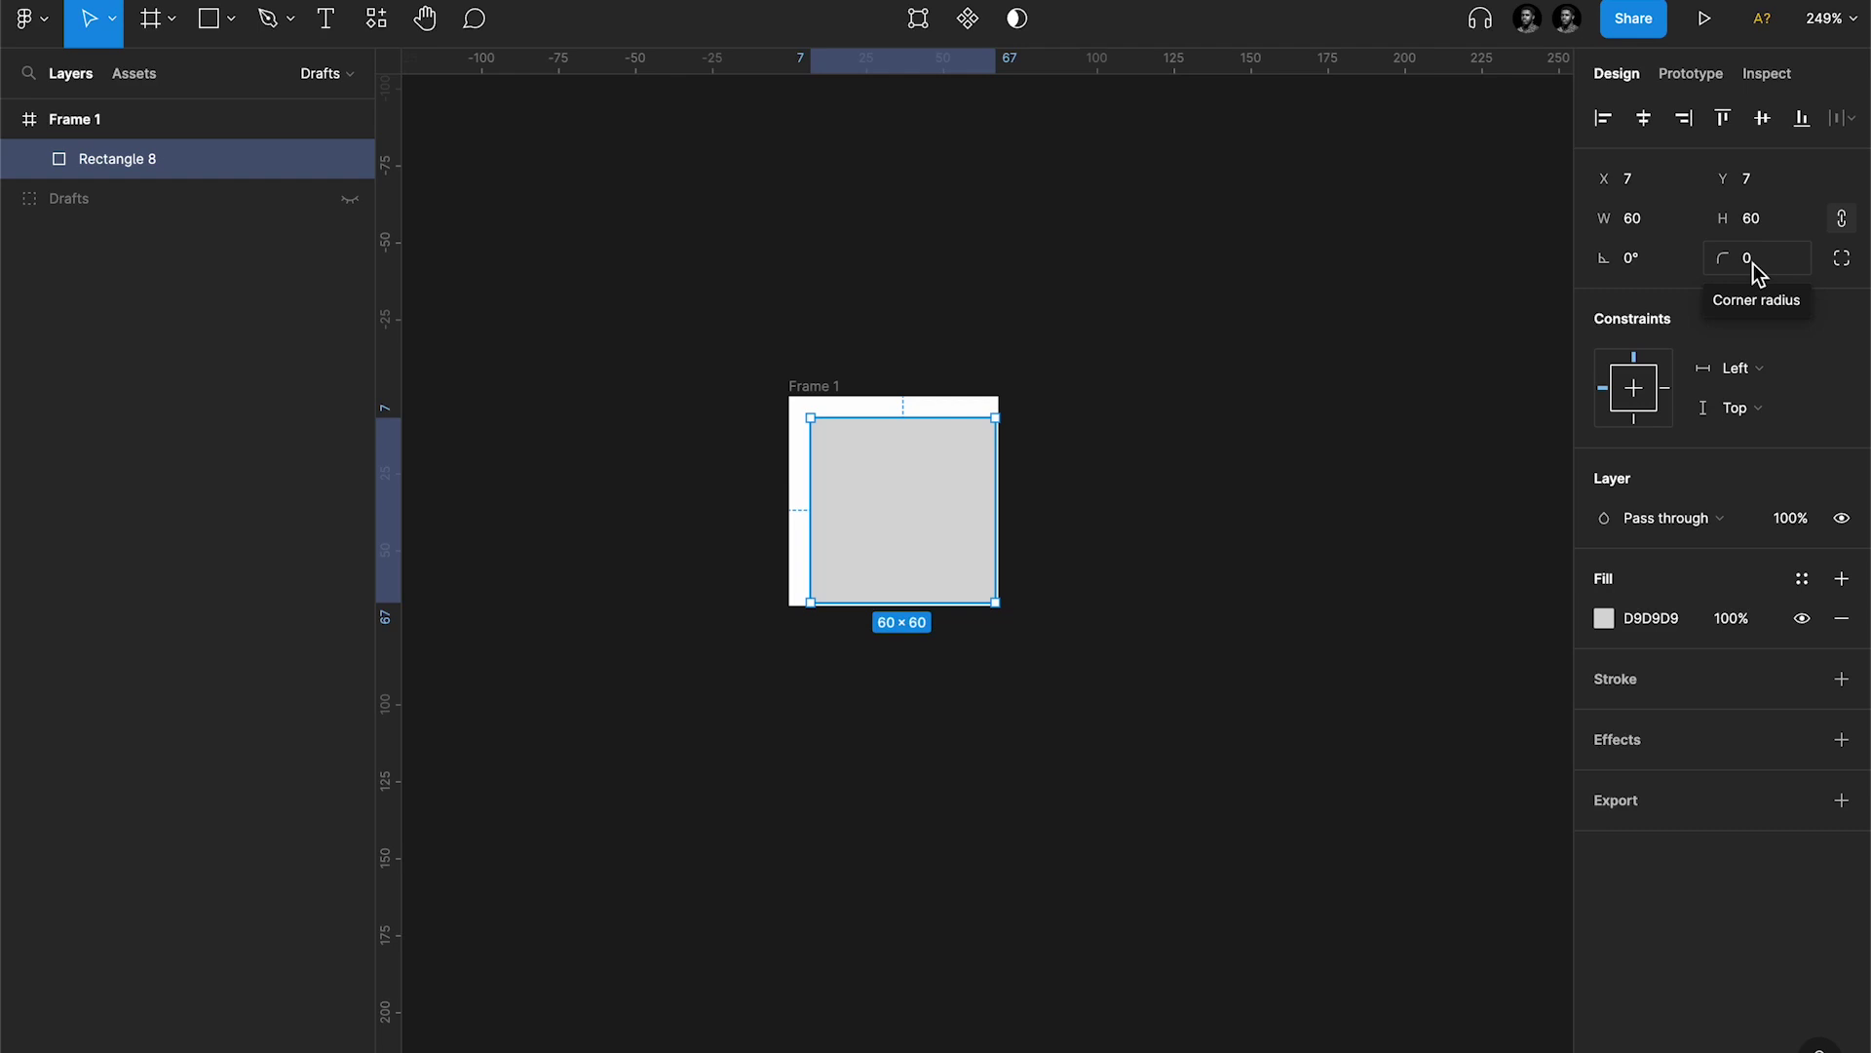
Step: Round the grey square into a circle with a corner radius of 60 and centre it horizontally and vertically in the frame
click(1753, 263)
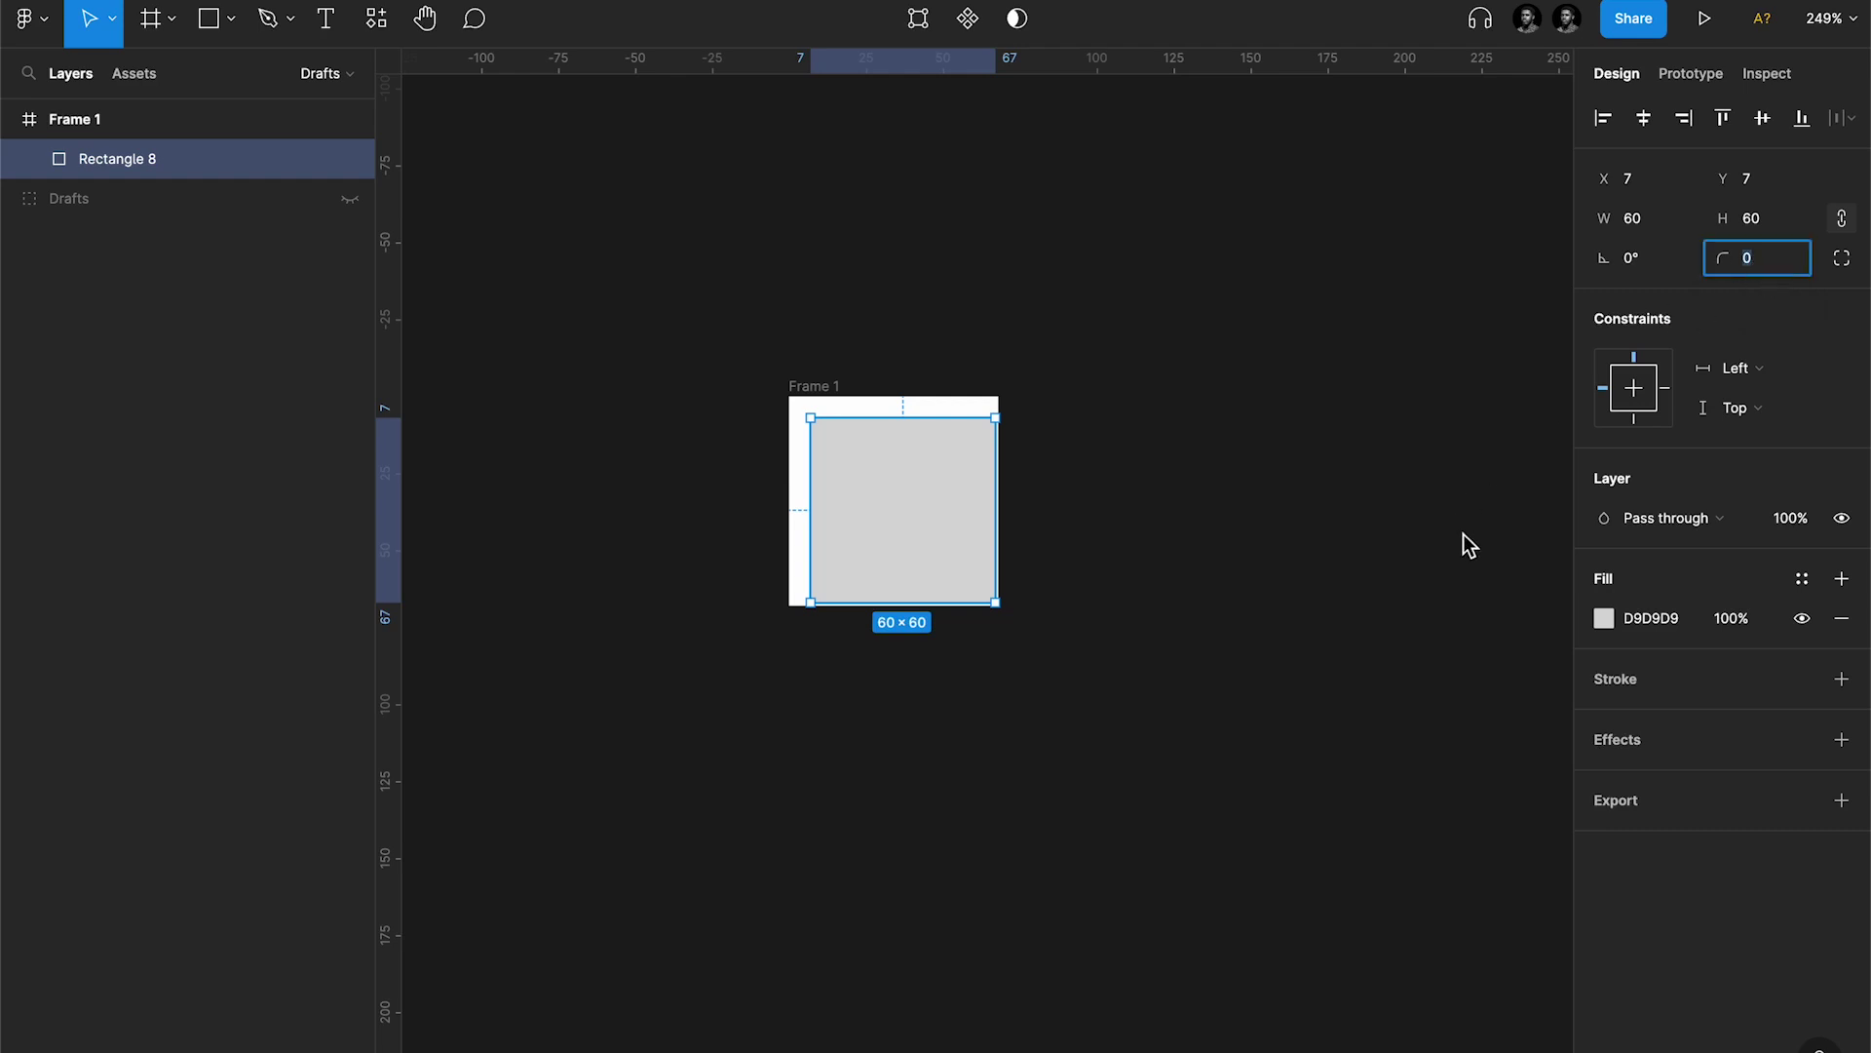
text(60)
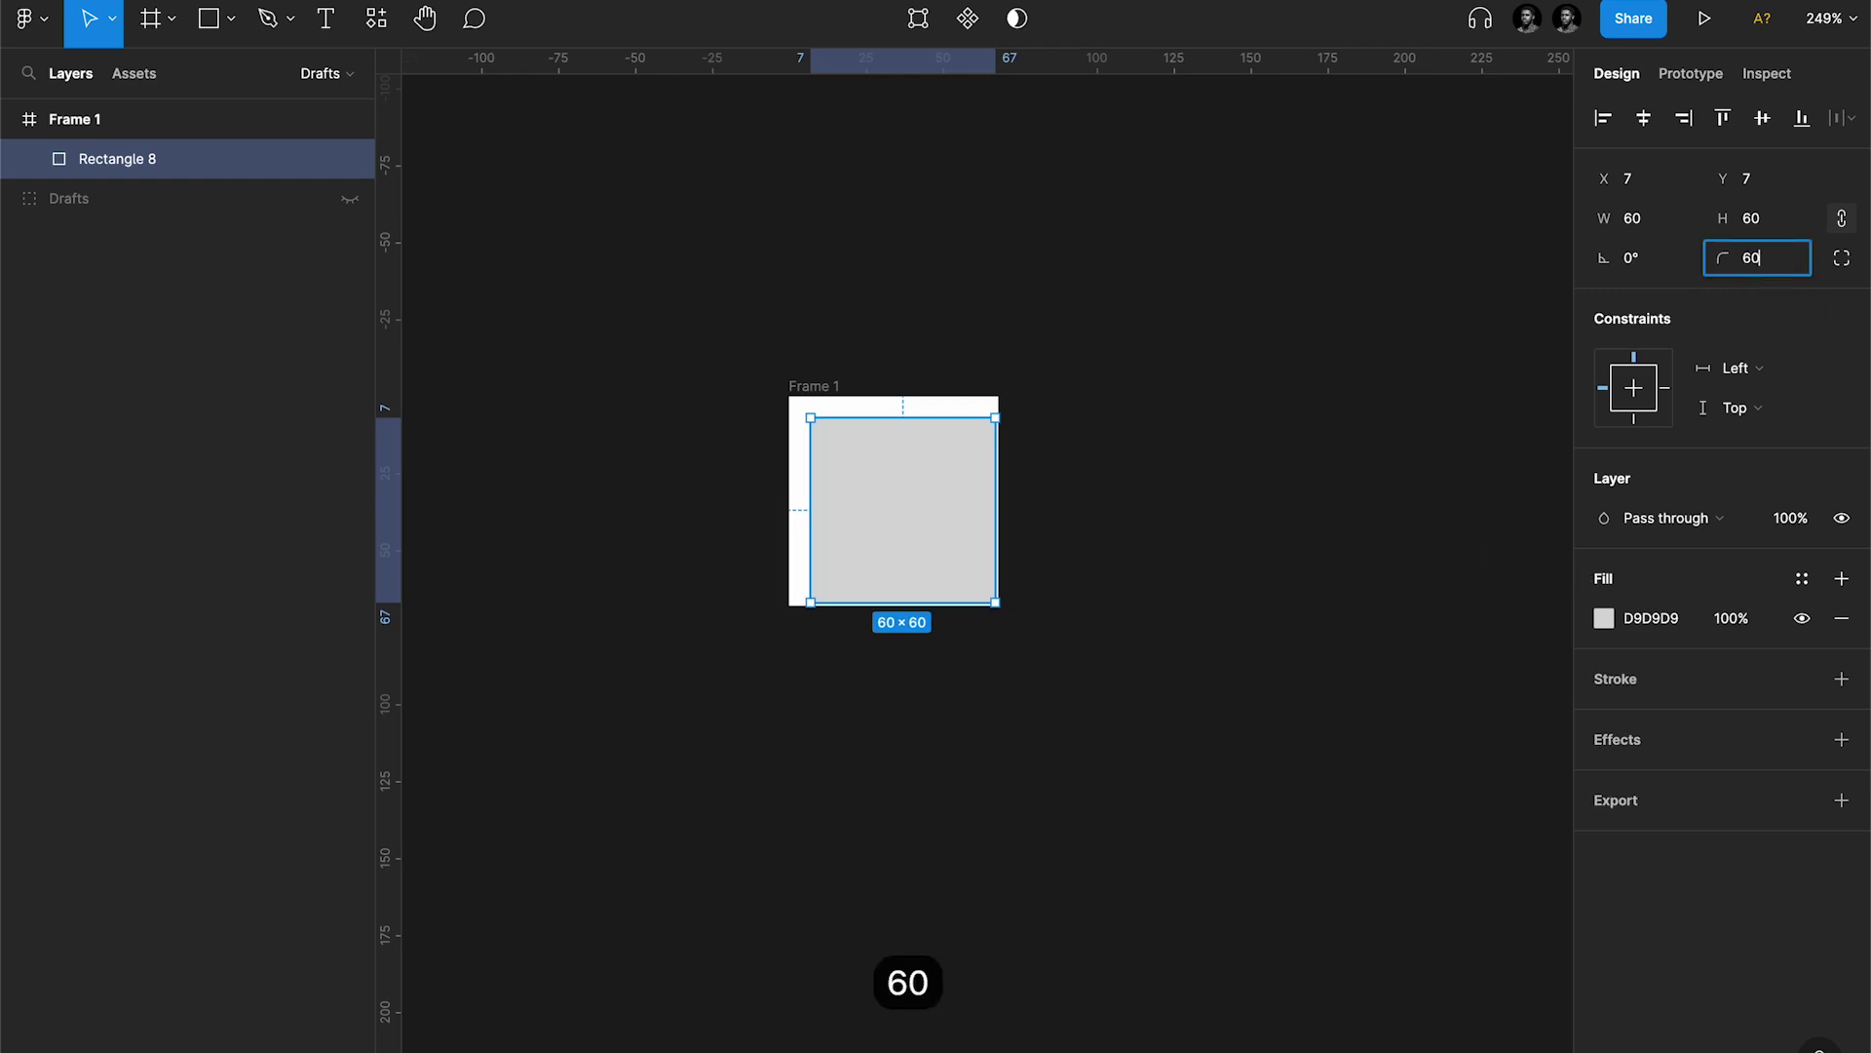
key(Return)
click(1643, 118)
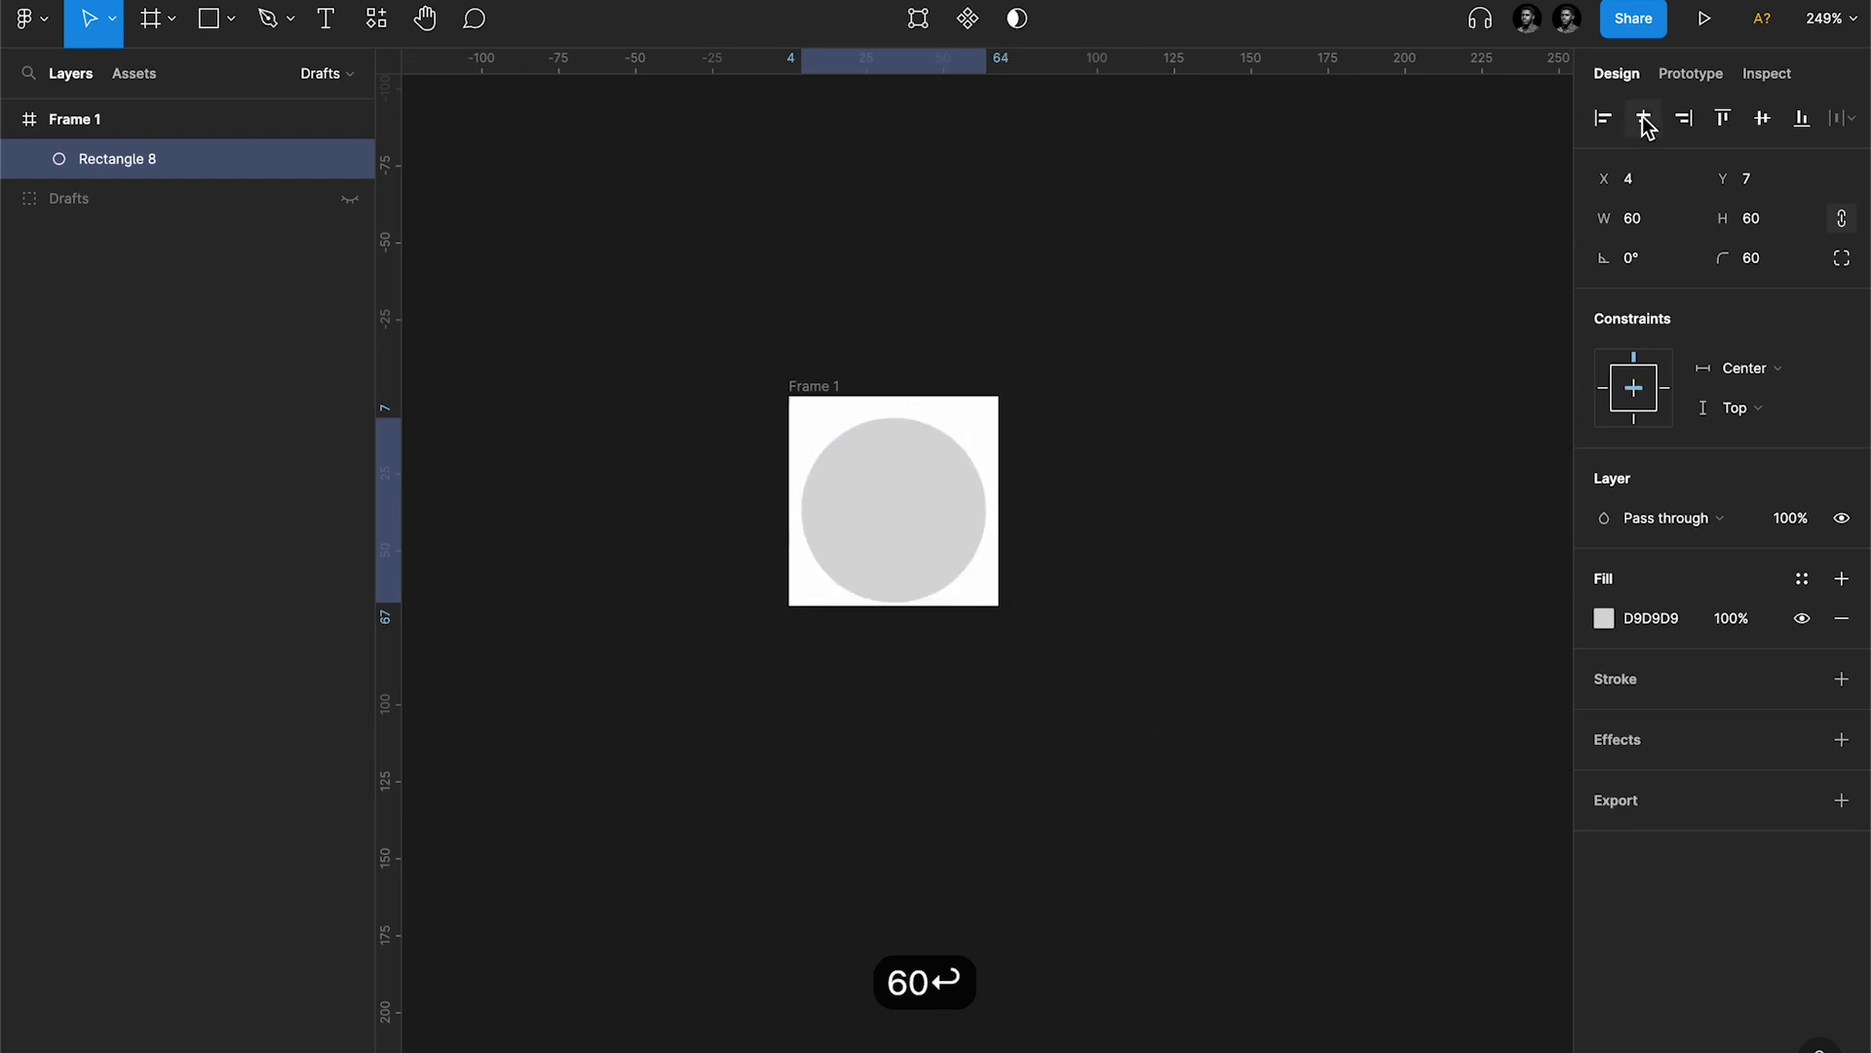
click(1764, 121)
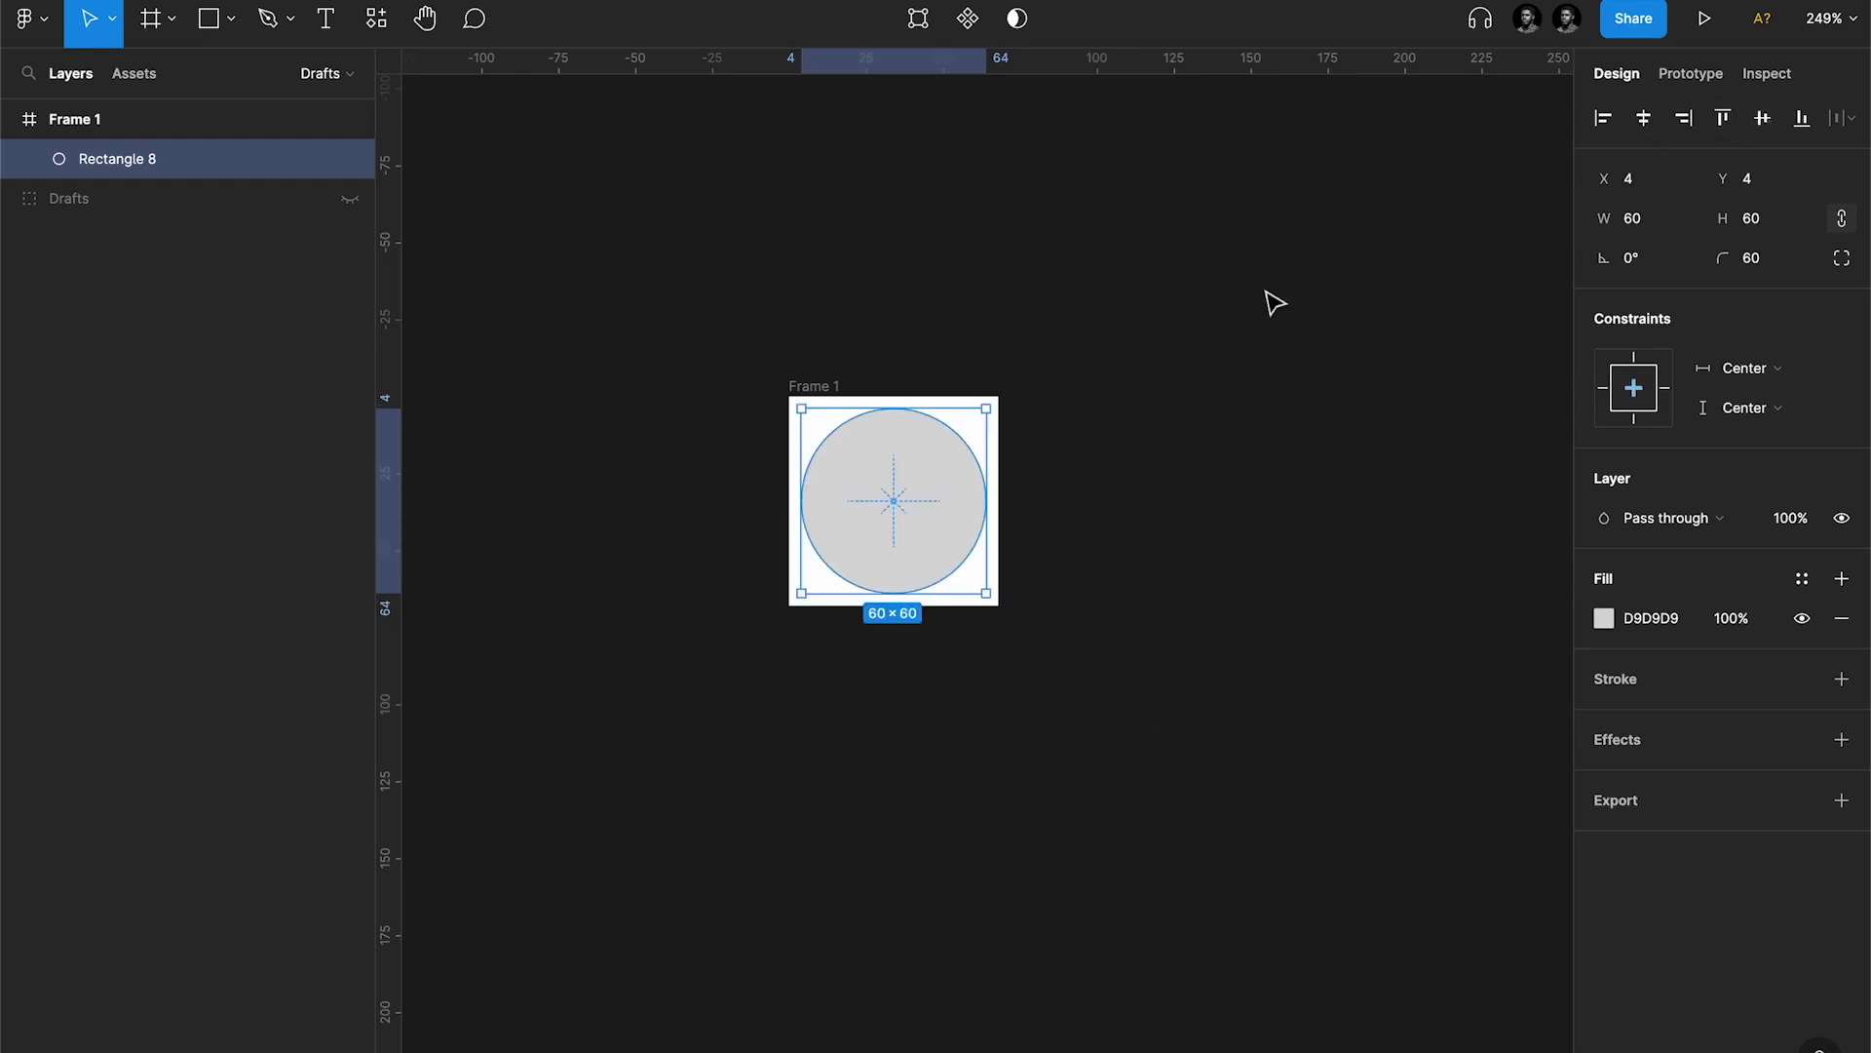
Step: Resize the circle to 52 × 52 and centre it in the frame again
click(1763, 230)
key(shift+Down)
key(Up)
key(Up)
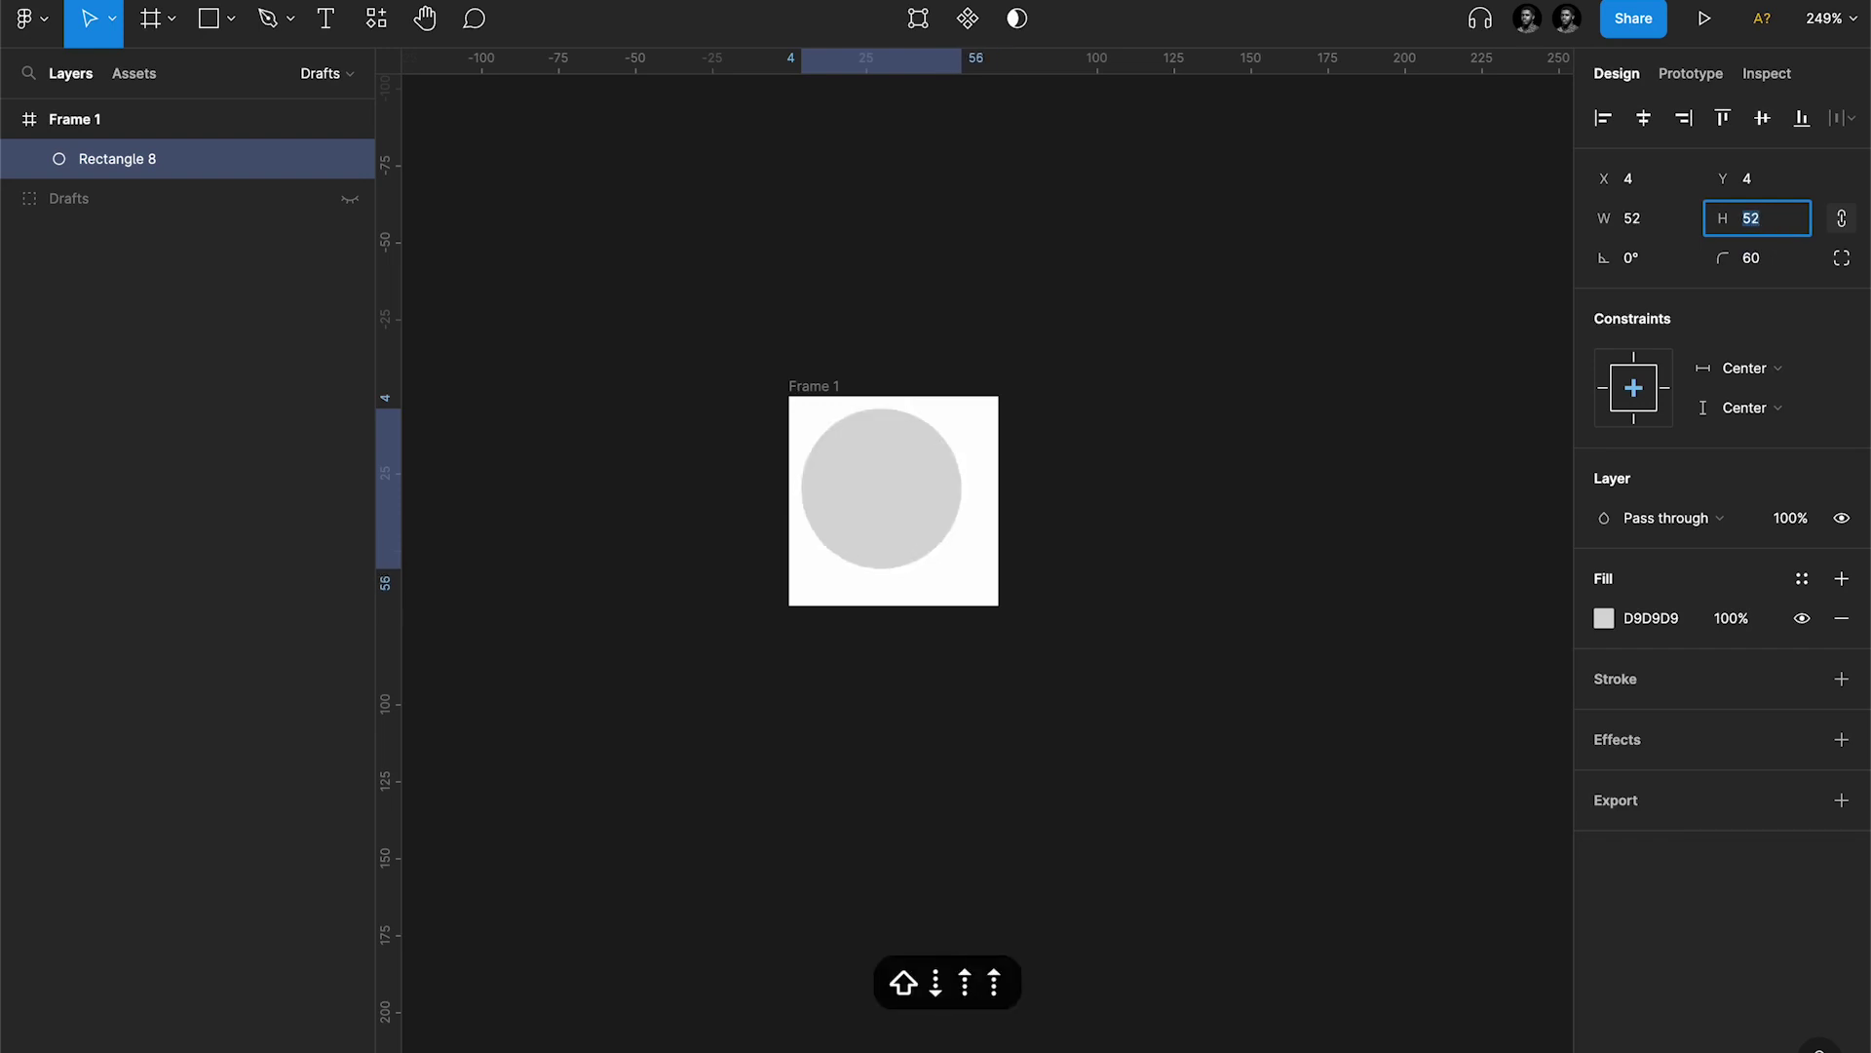
key(Return)
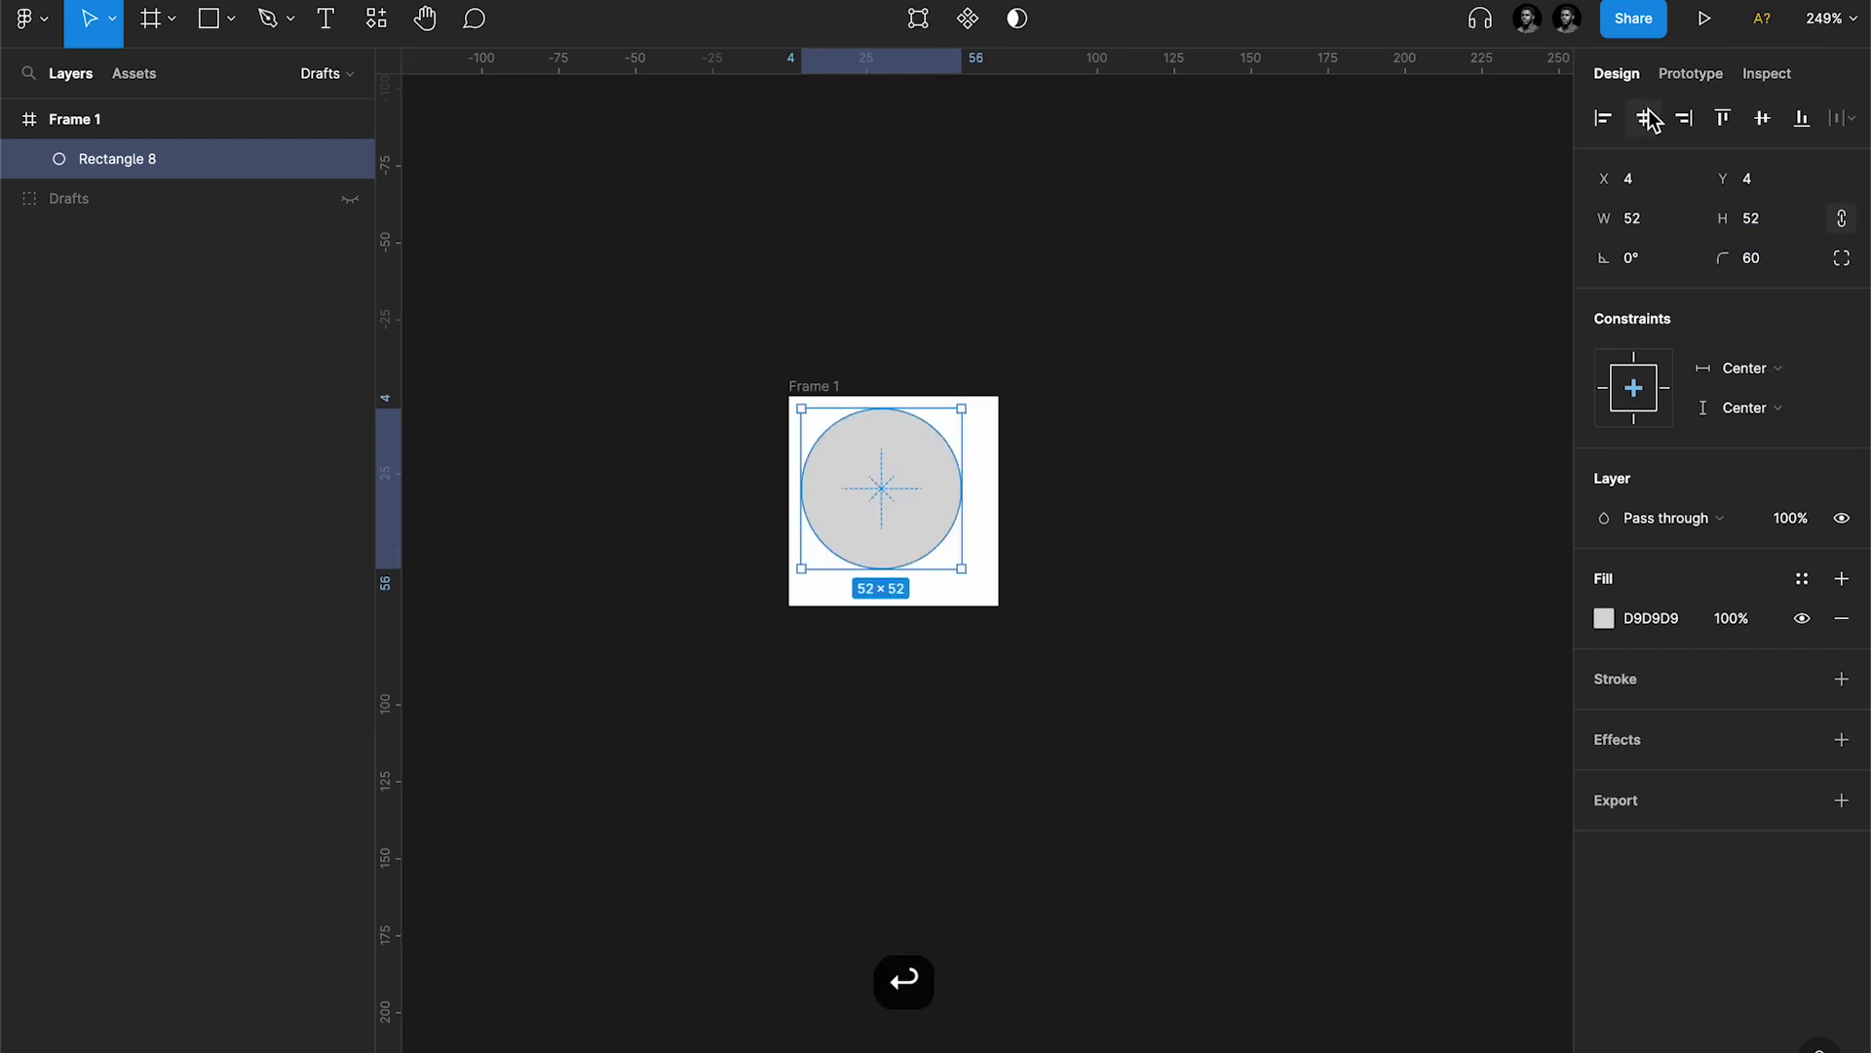
click(1762, 118)
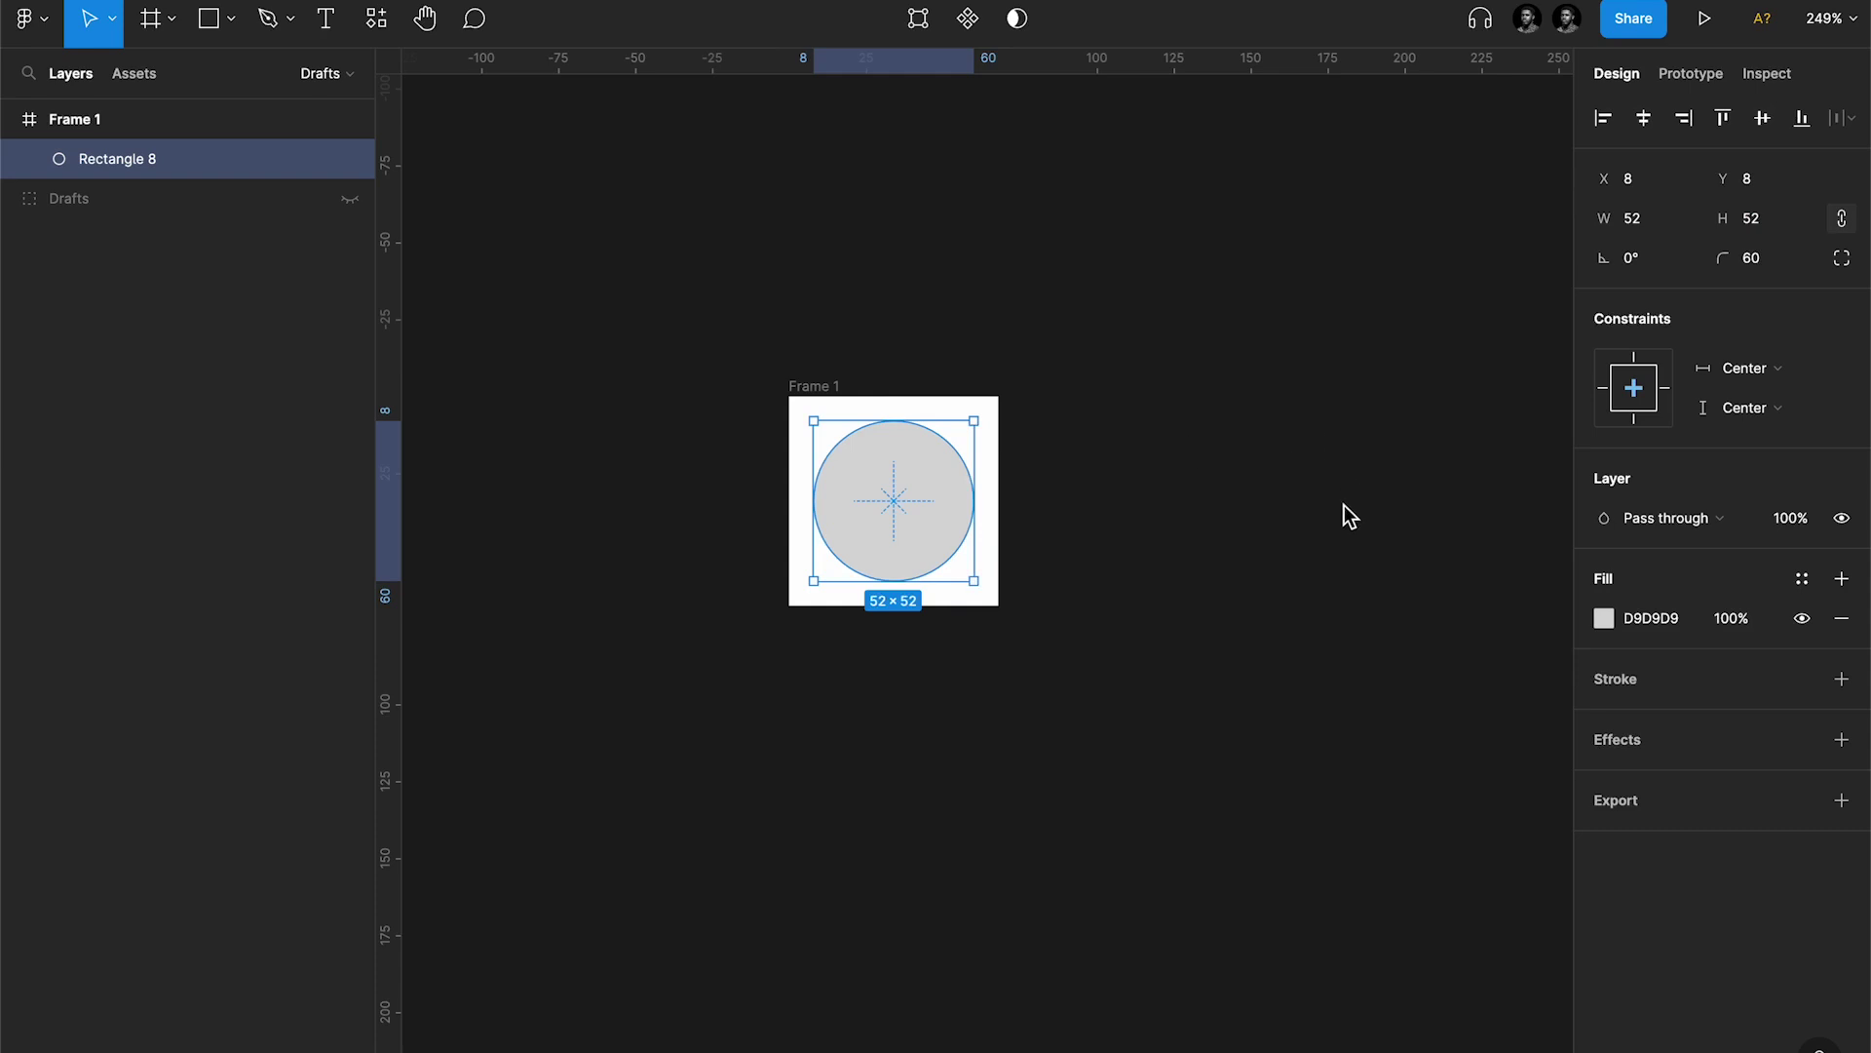
Step: Duplicate the circle, scale the copy from its centre to 60 × 60 and send it behind the original
key(super+d)
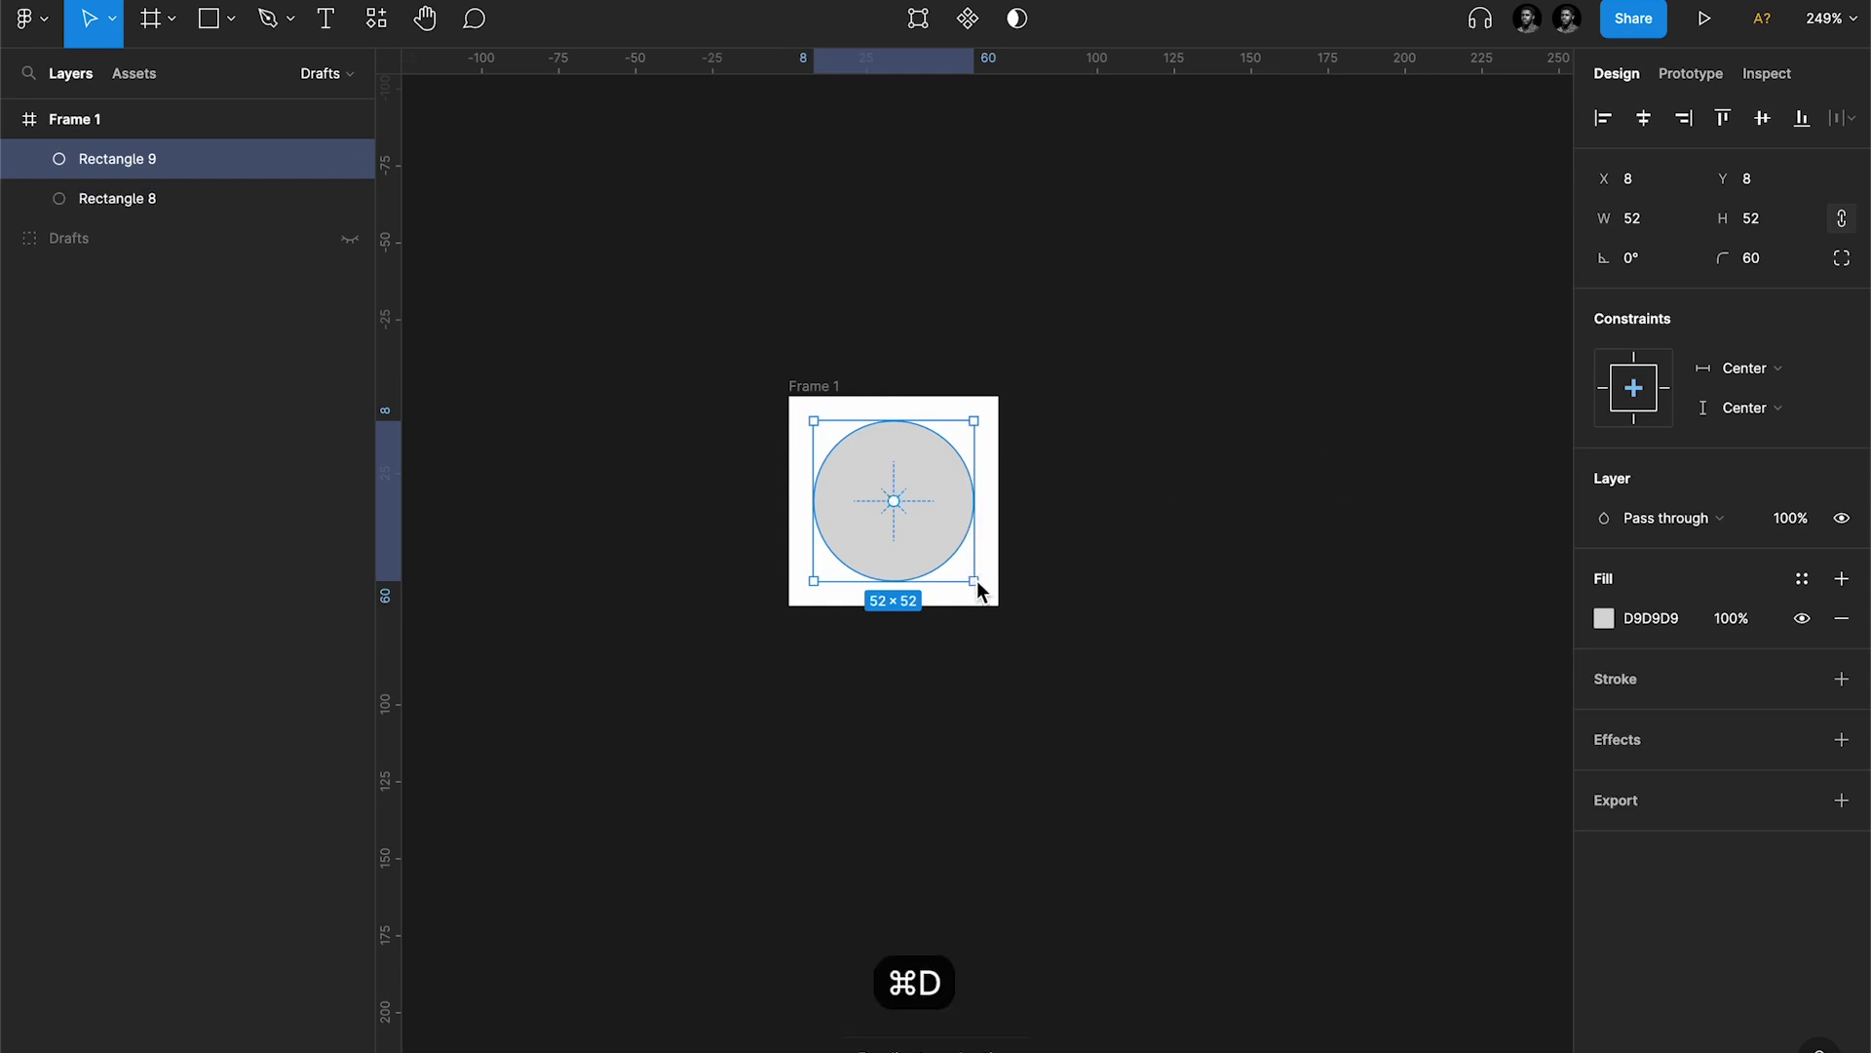
drag(978, 583, 987, 596)
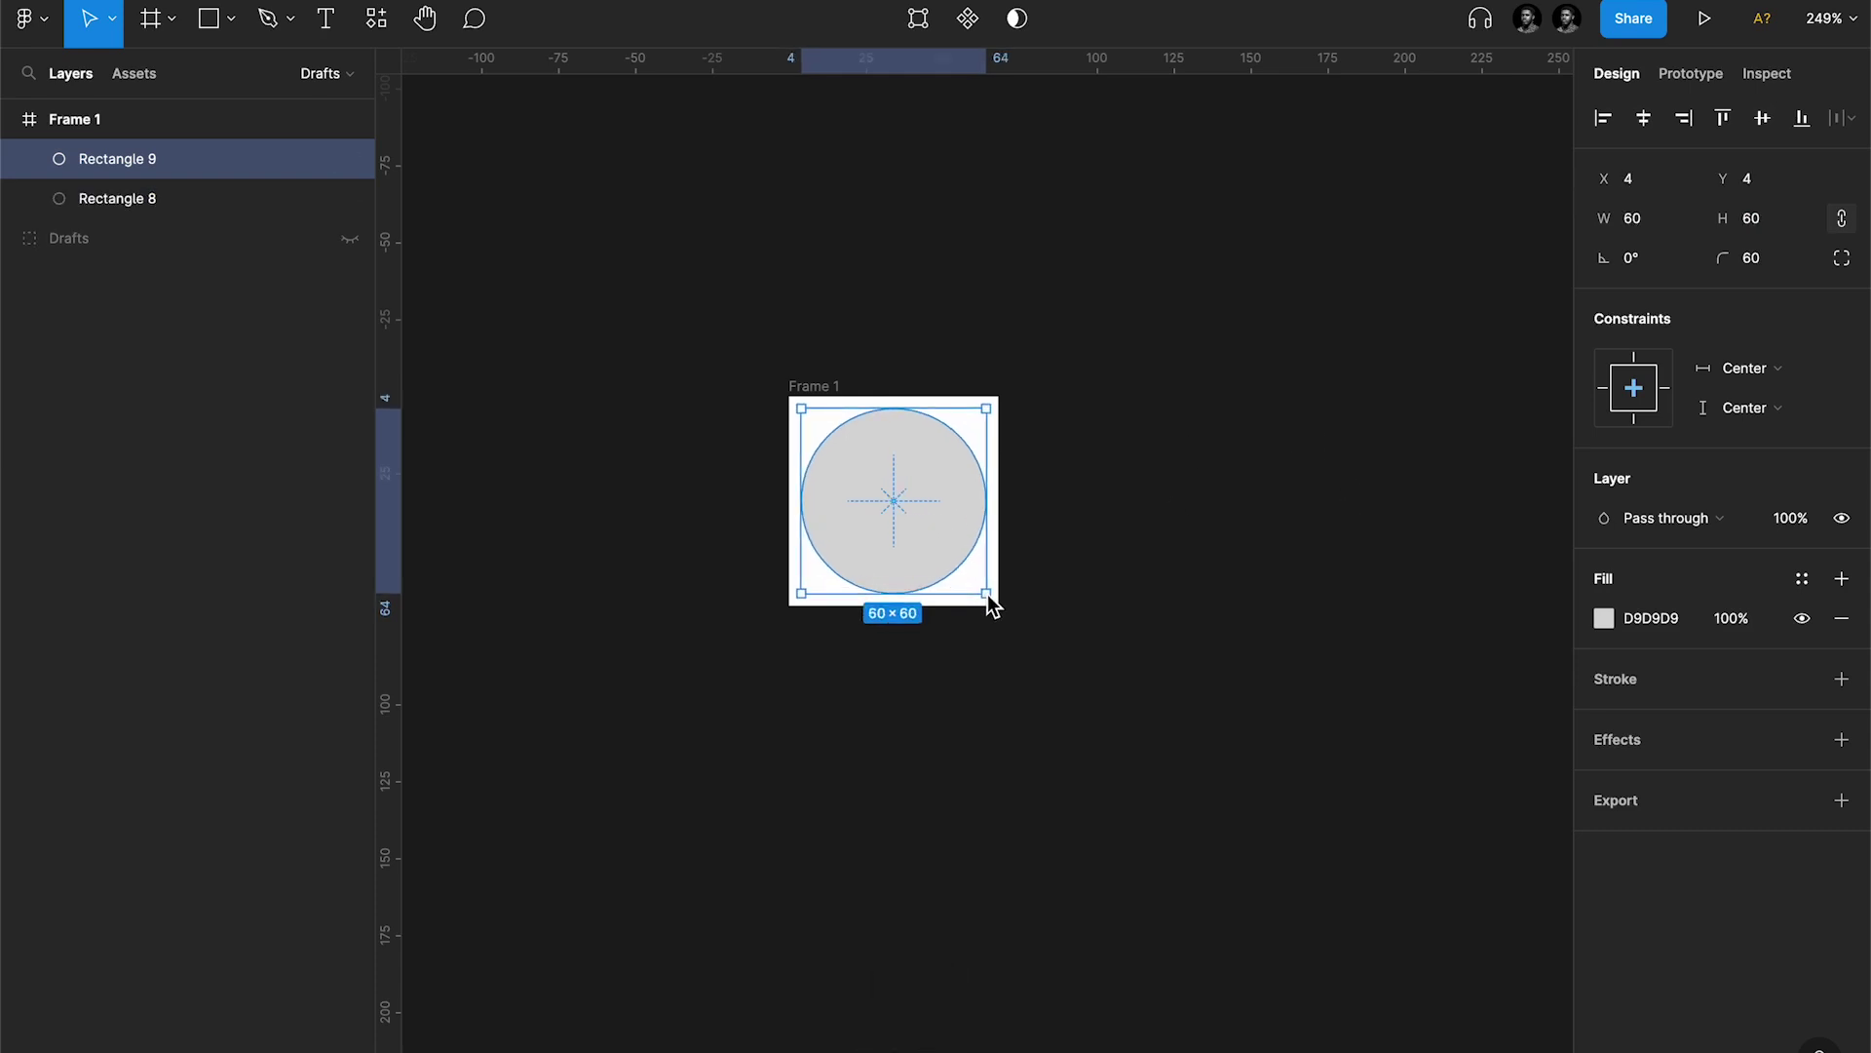
key(super+bracketleft)
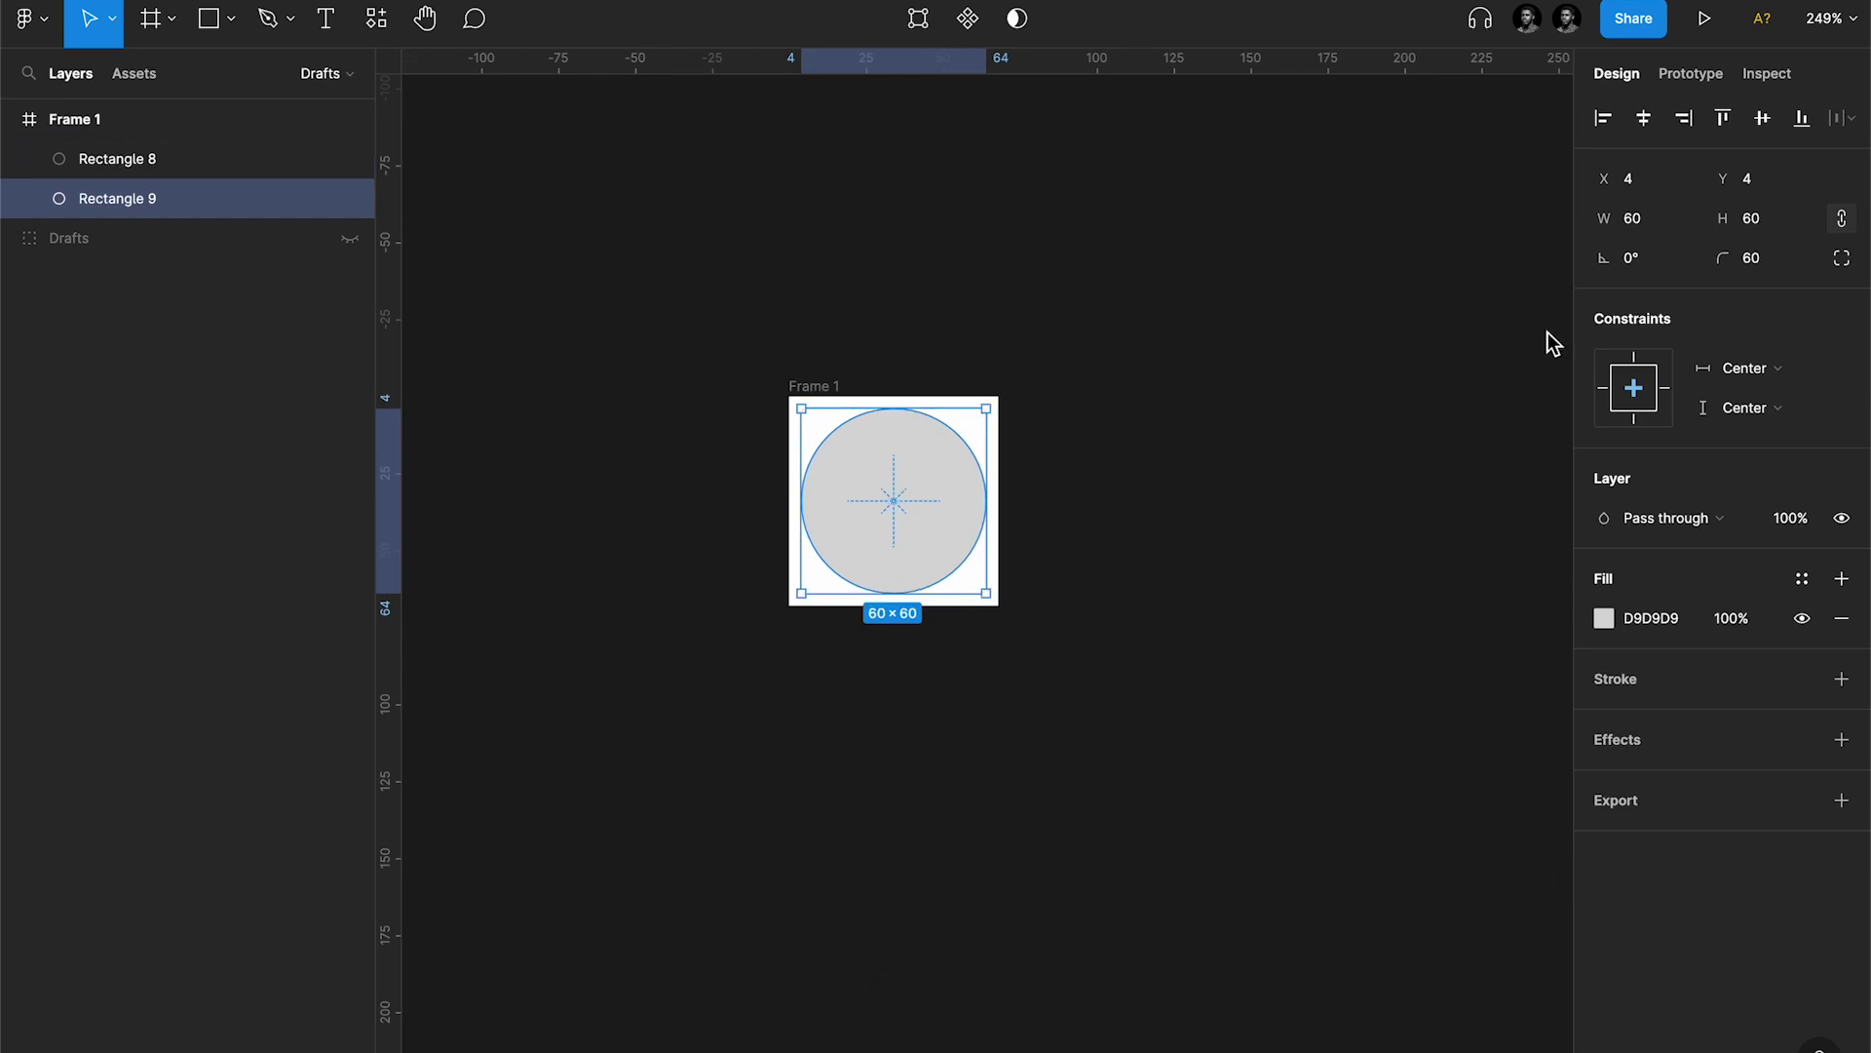
Step: Hide the larger circle's fill and give it a blue 007AFF stroke
click(1801, 618)
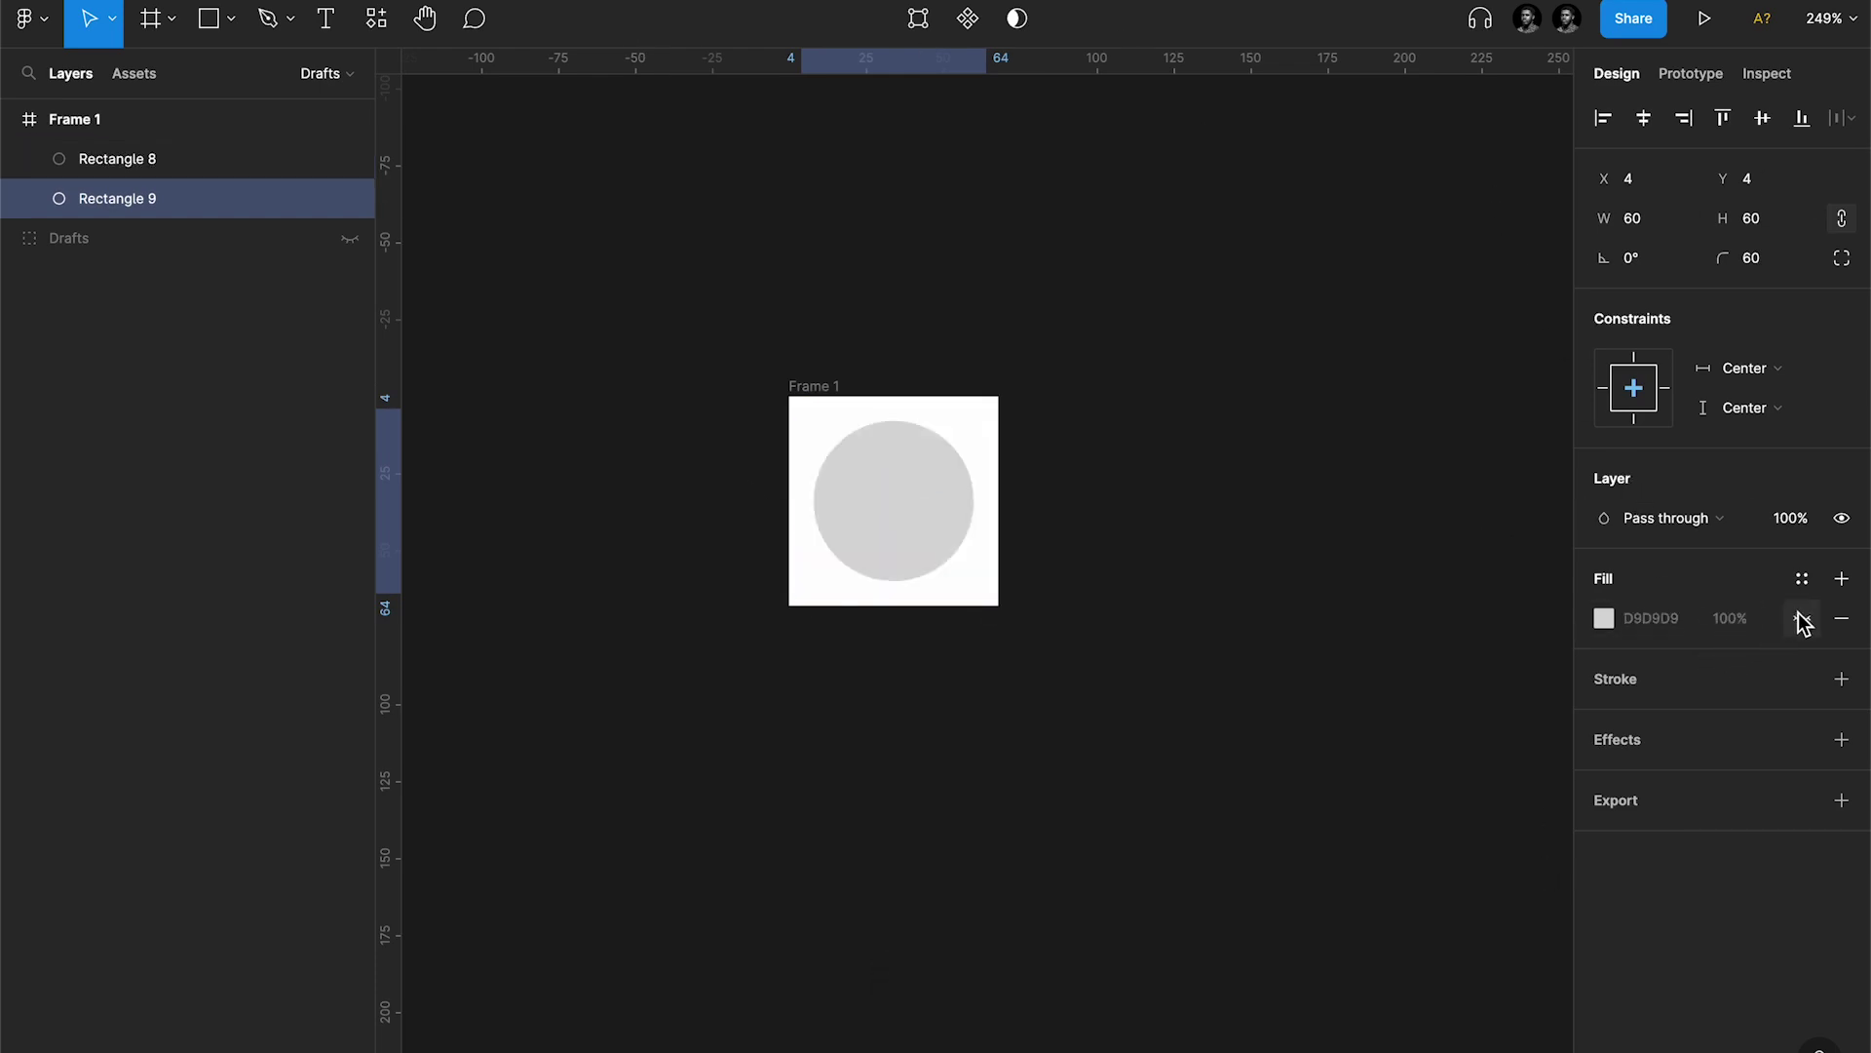
click(1841, 678)
click(1604, 718)
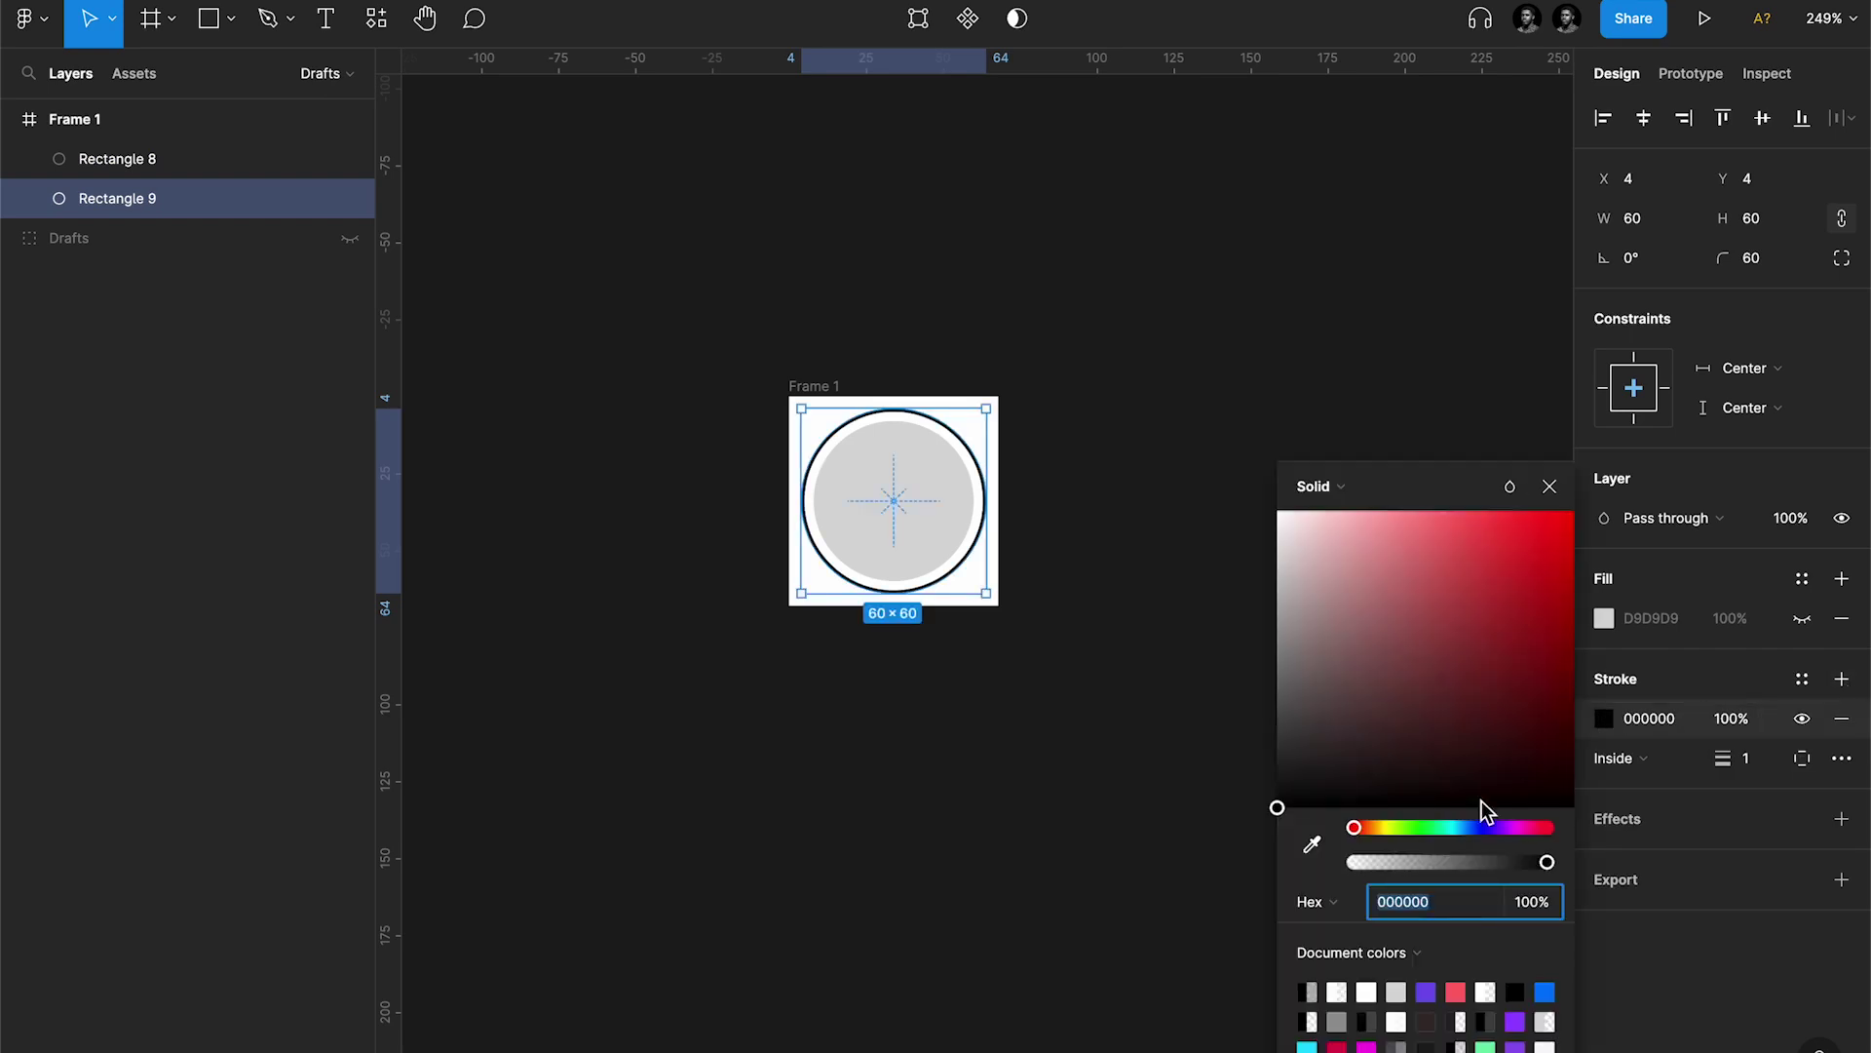
click(1545, 991)
click(1550, 486)
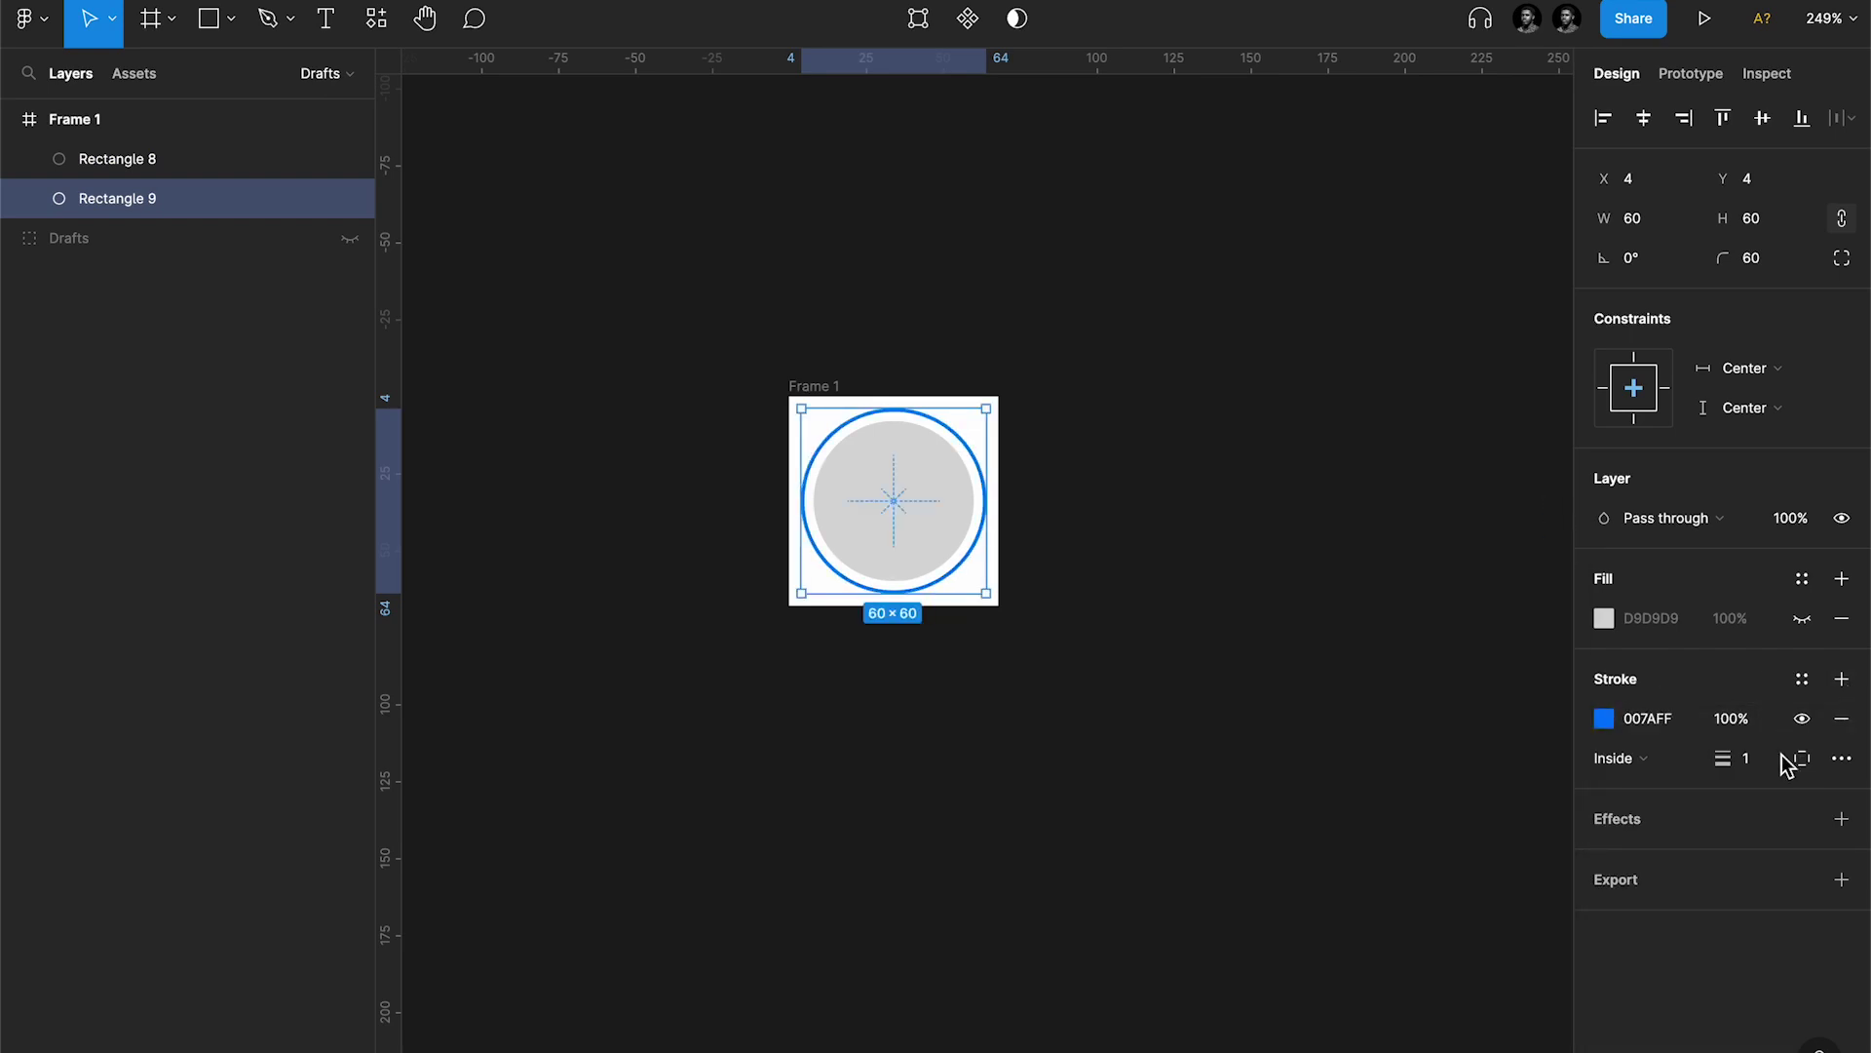
Step: Set the blue ring's stroke thickness to 2
text(4)
key(Return)
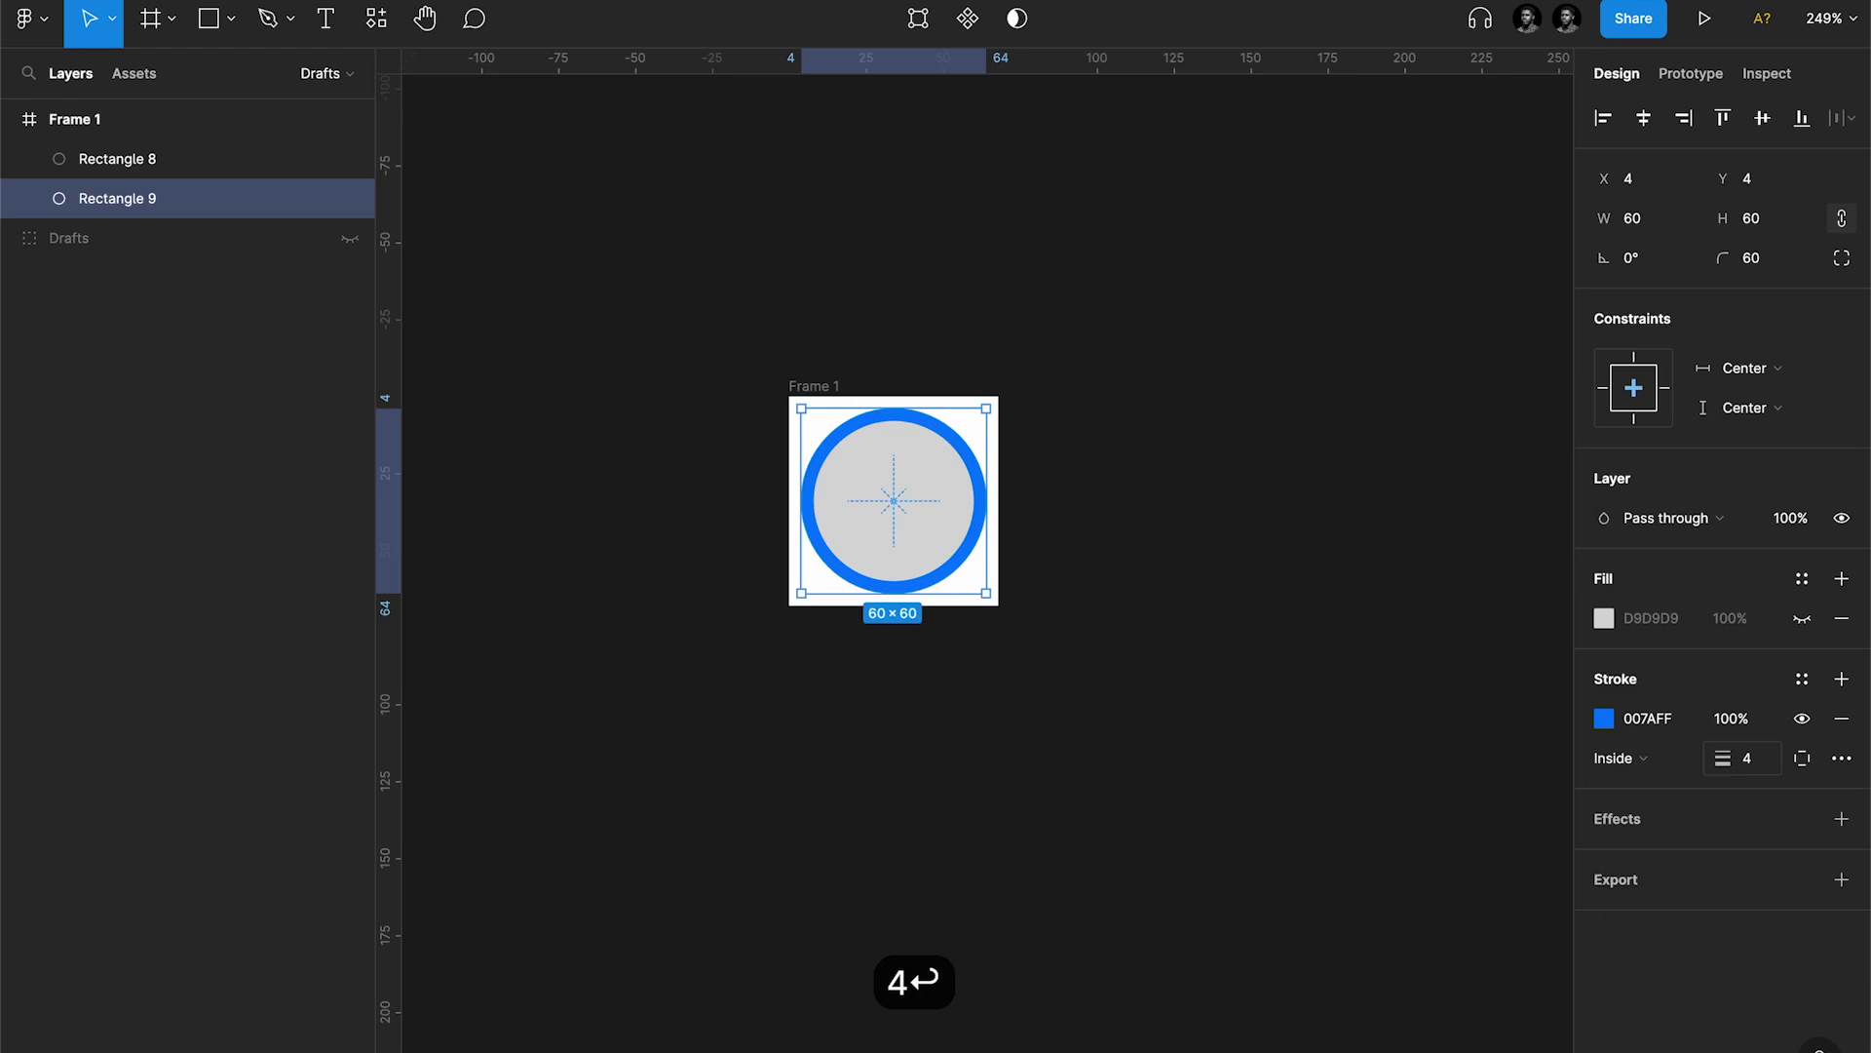
click(1752, 759)
key(Down)
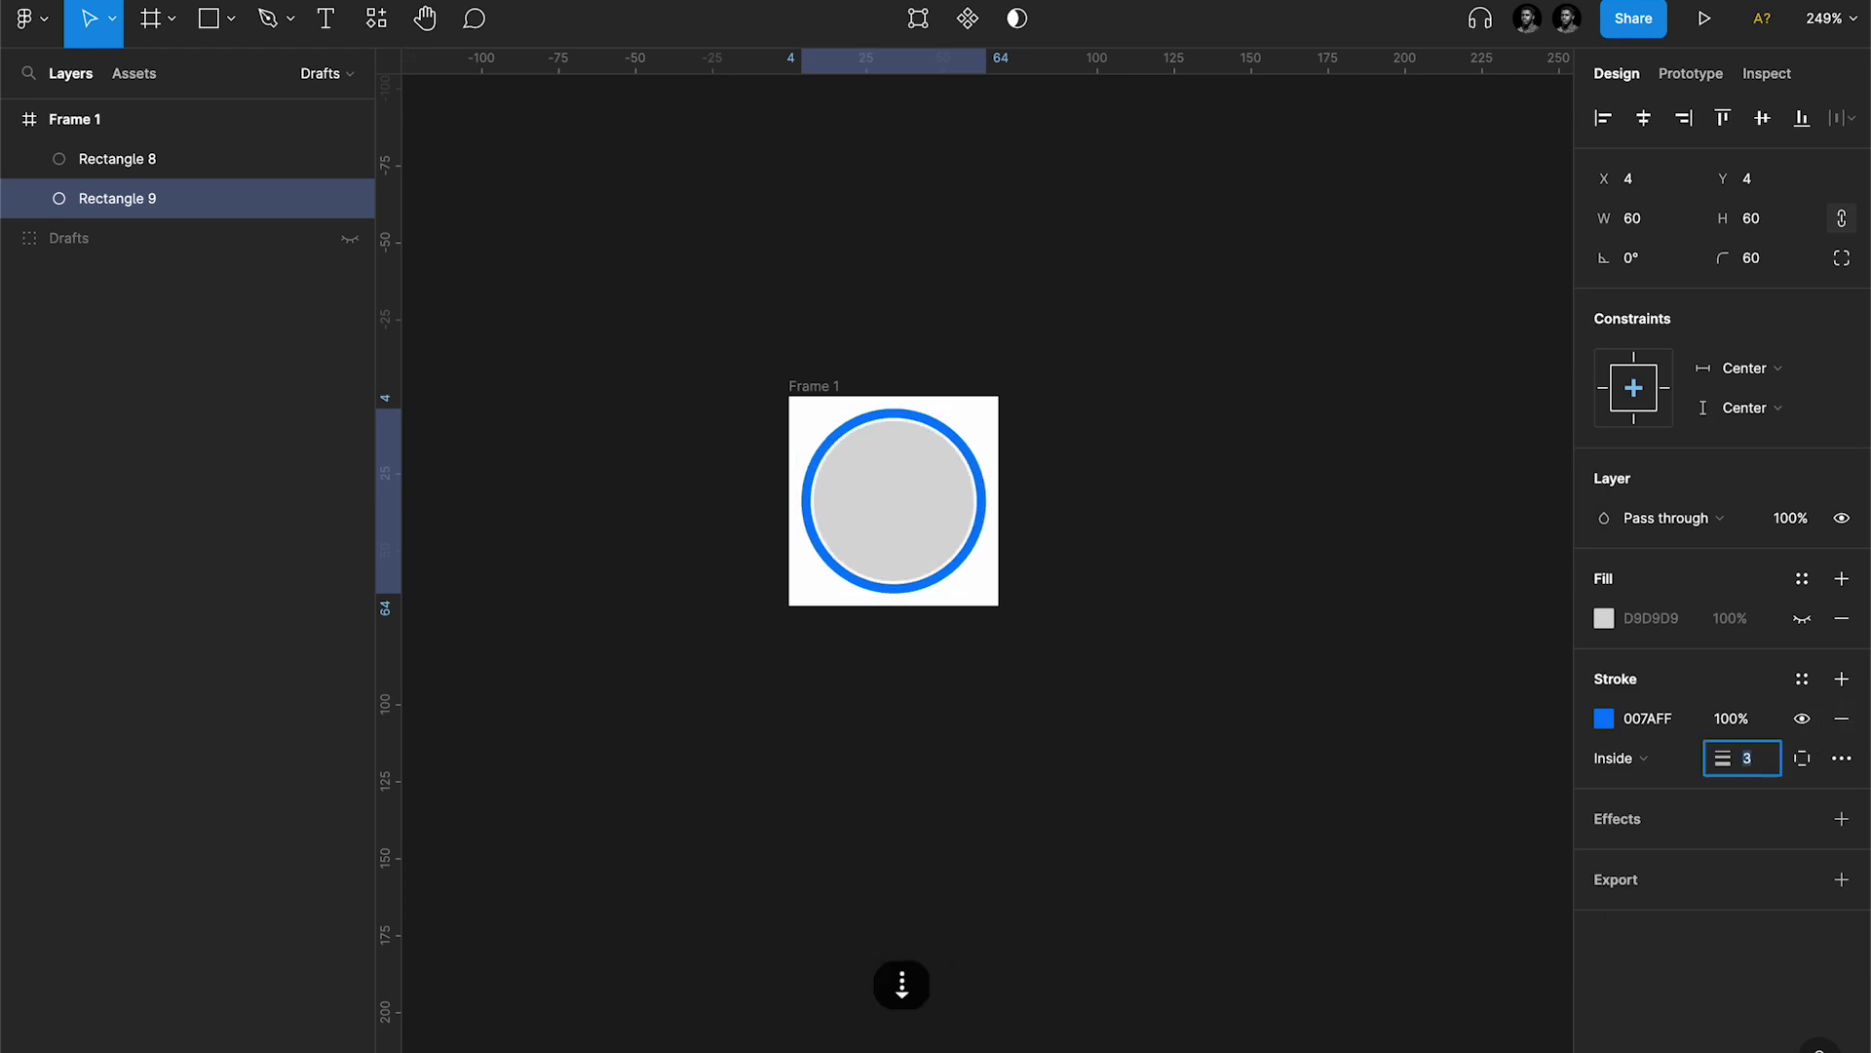
key(Down)
key(Return)
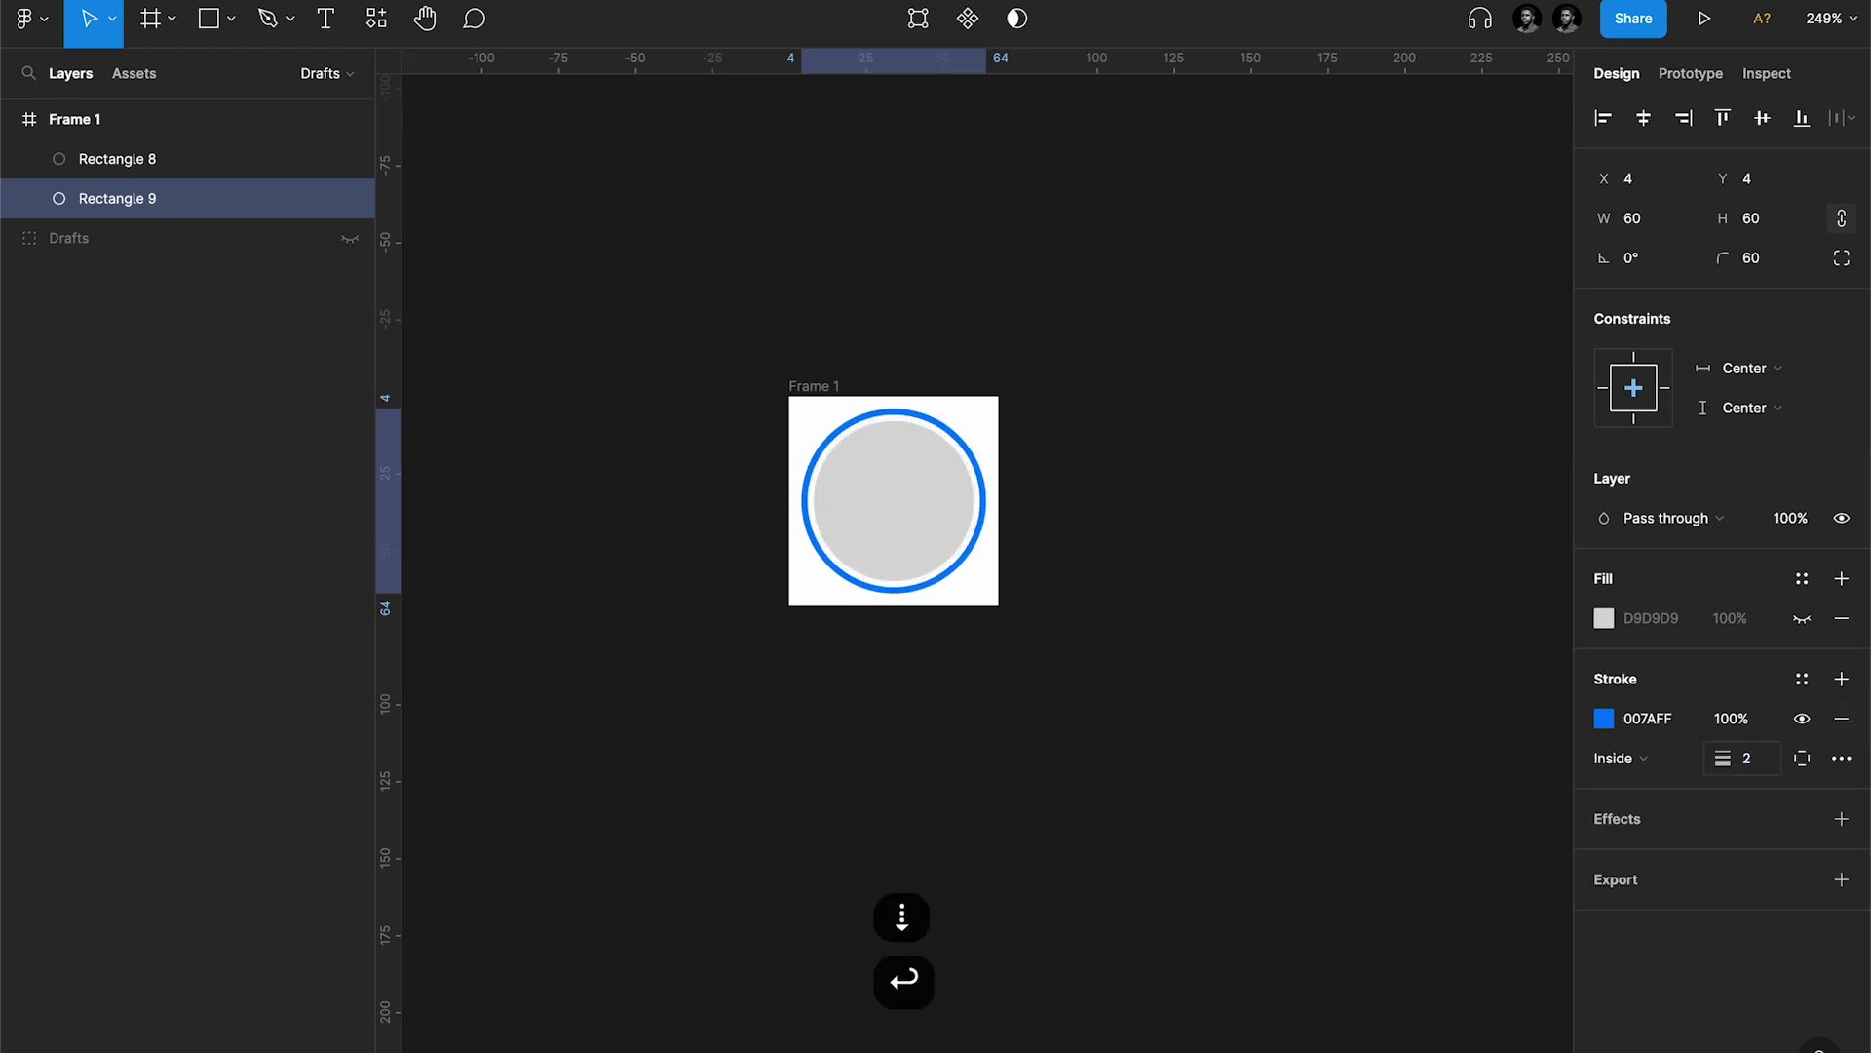
Step: Change the ring's stroke style to Dash with a dash length of 9
click(1841, 758)
click(1529, 820)
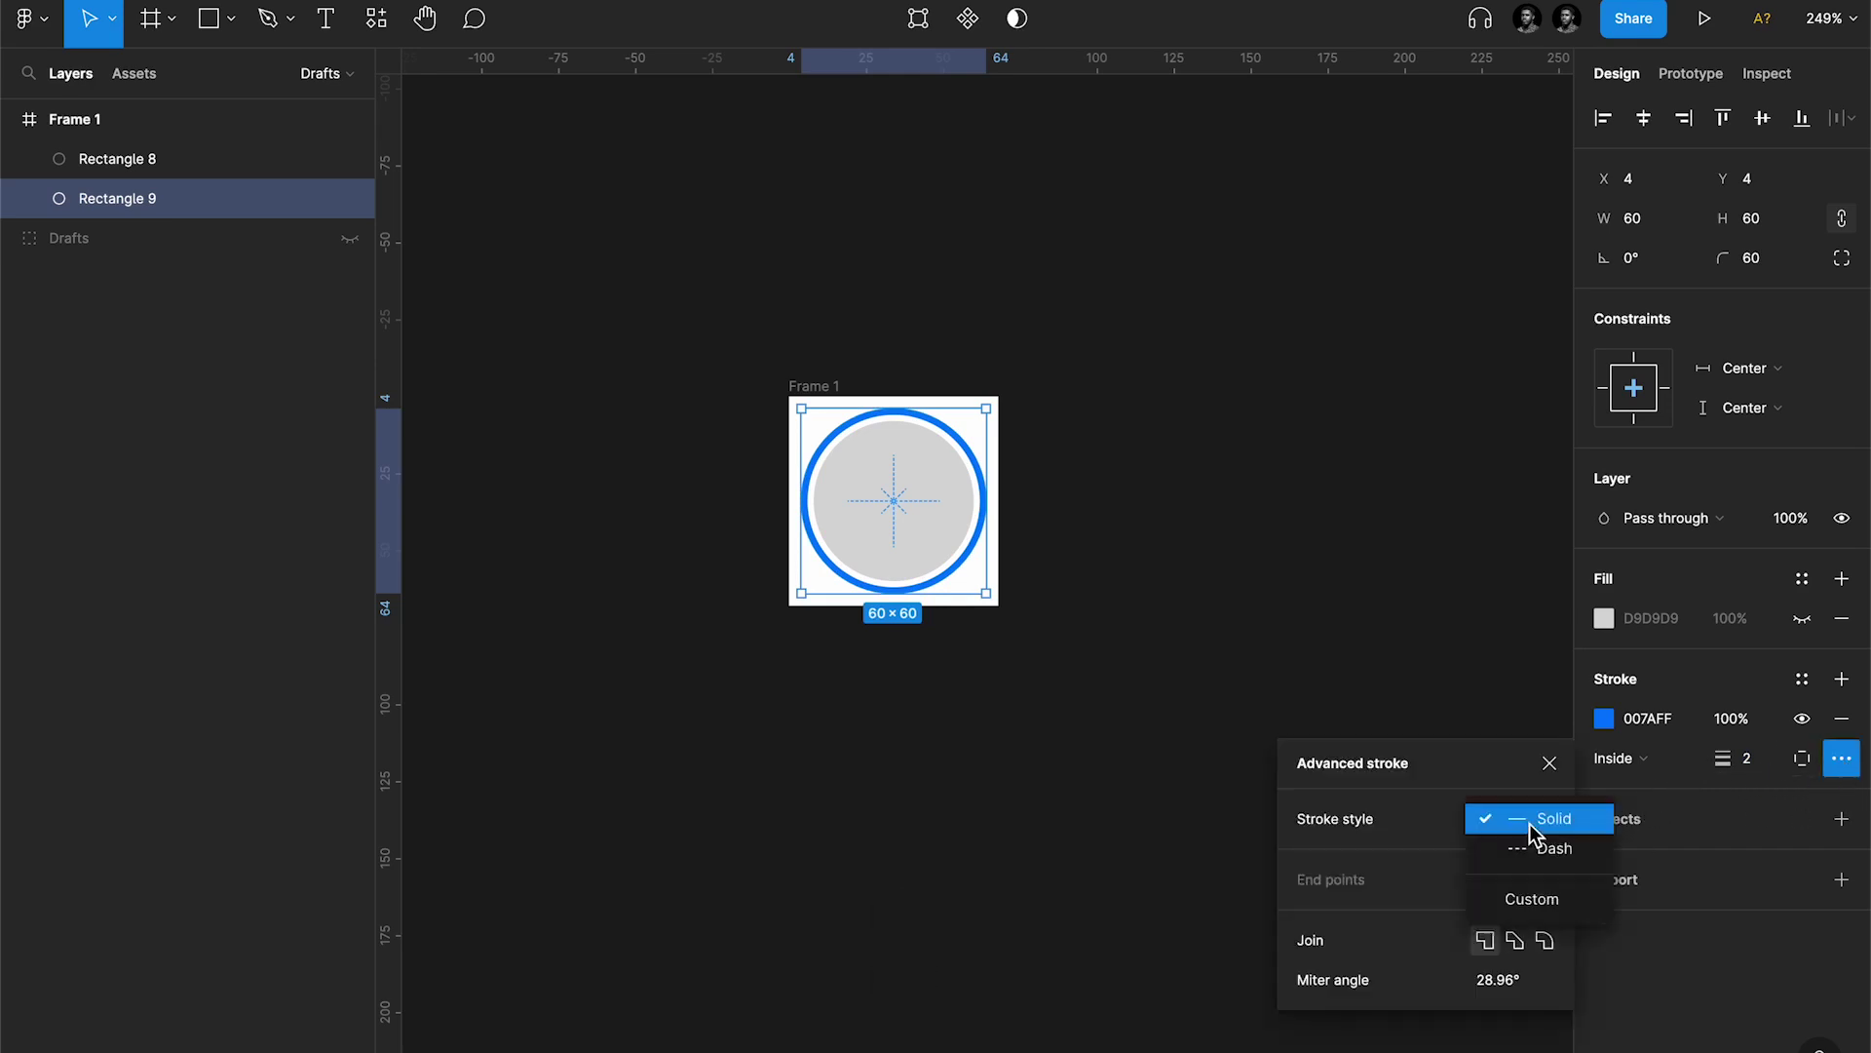
click(1526, 848)
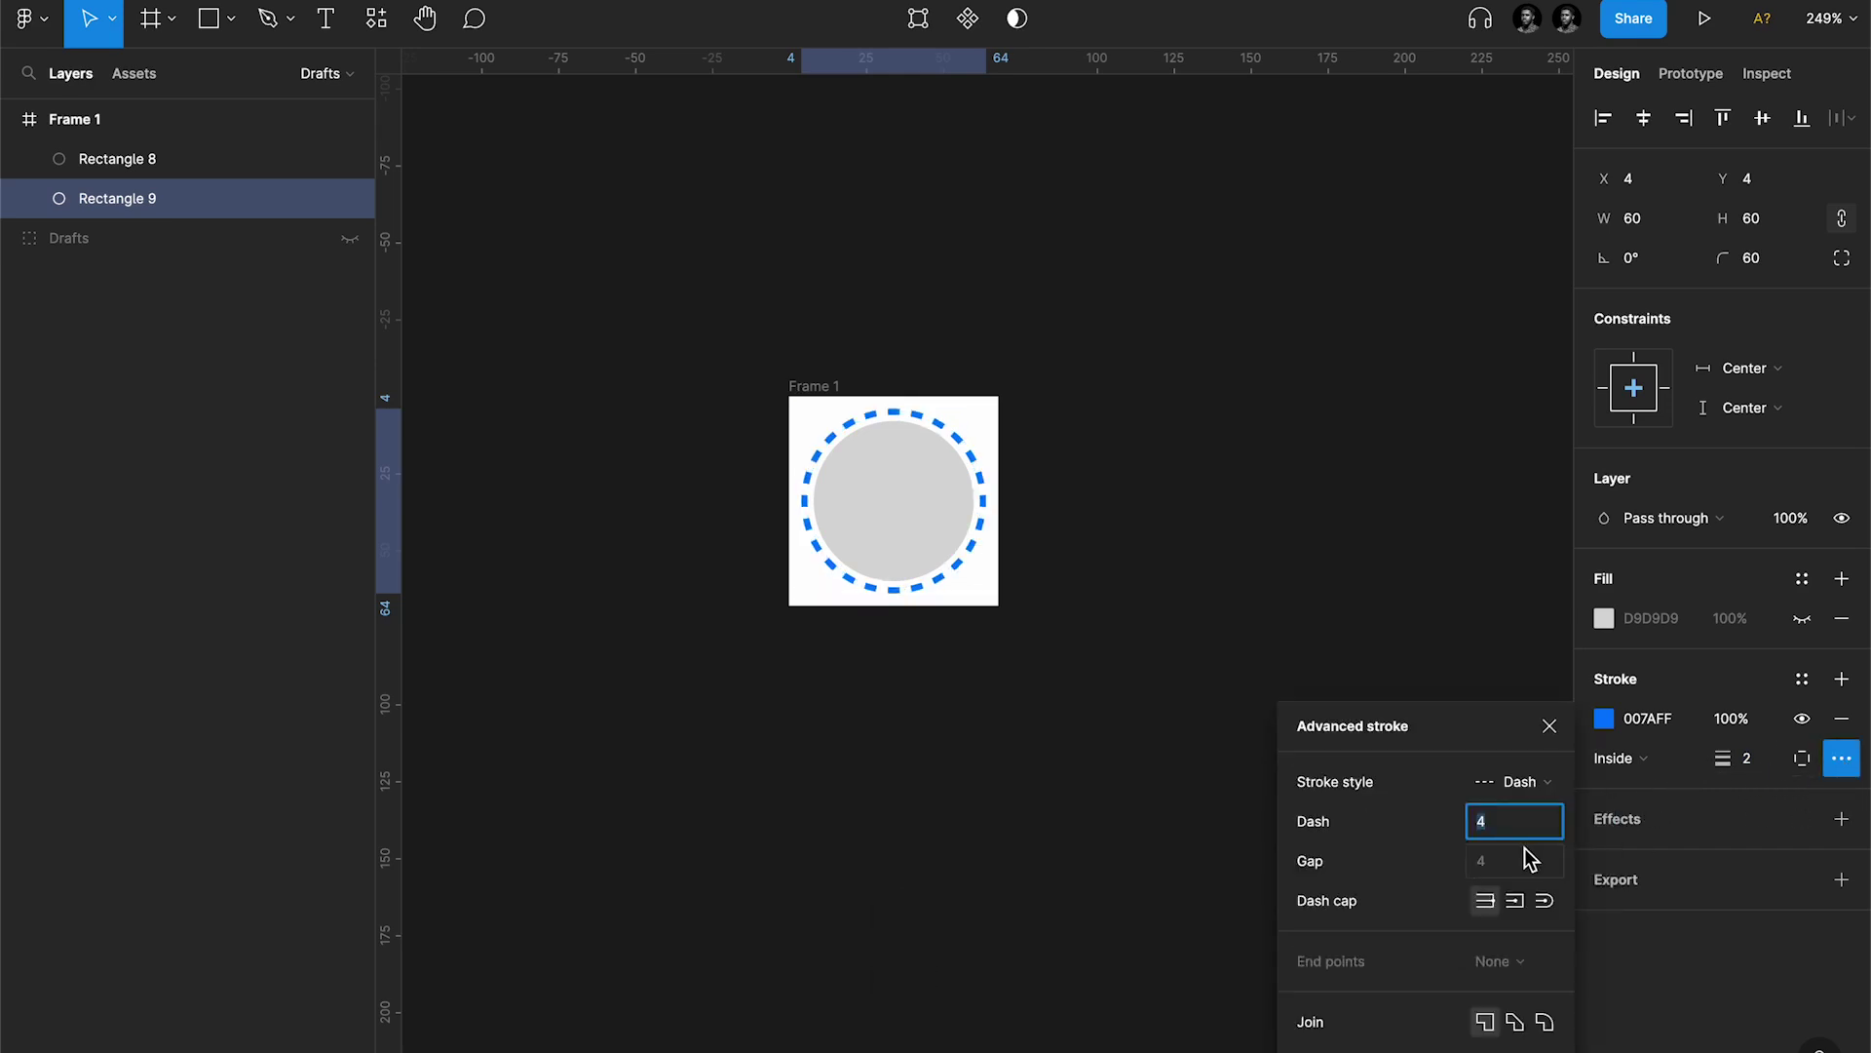
key(Up)
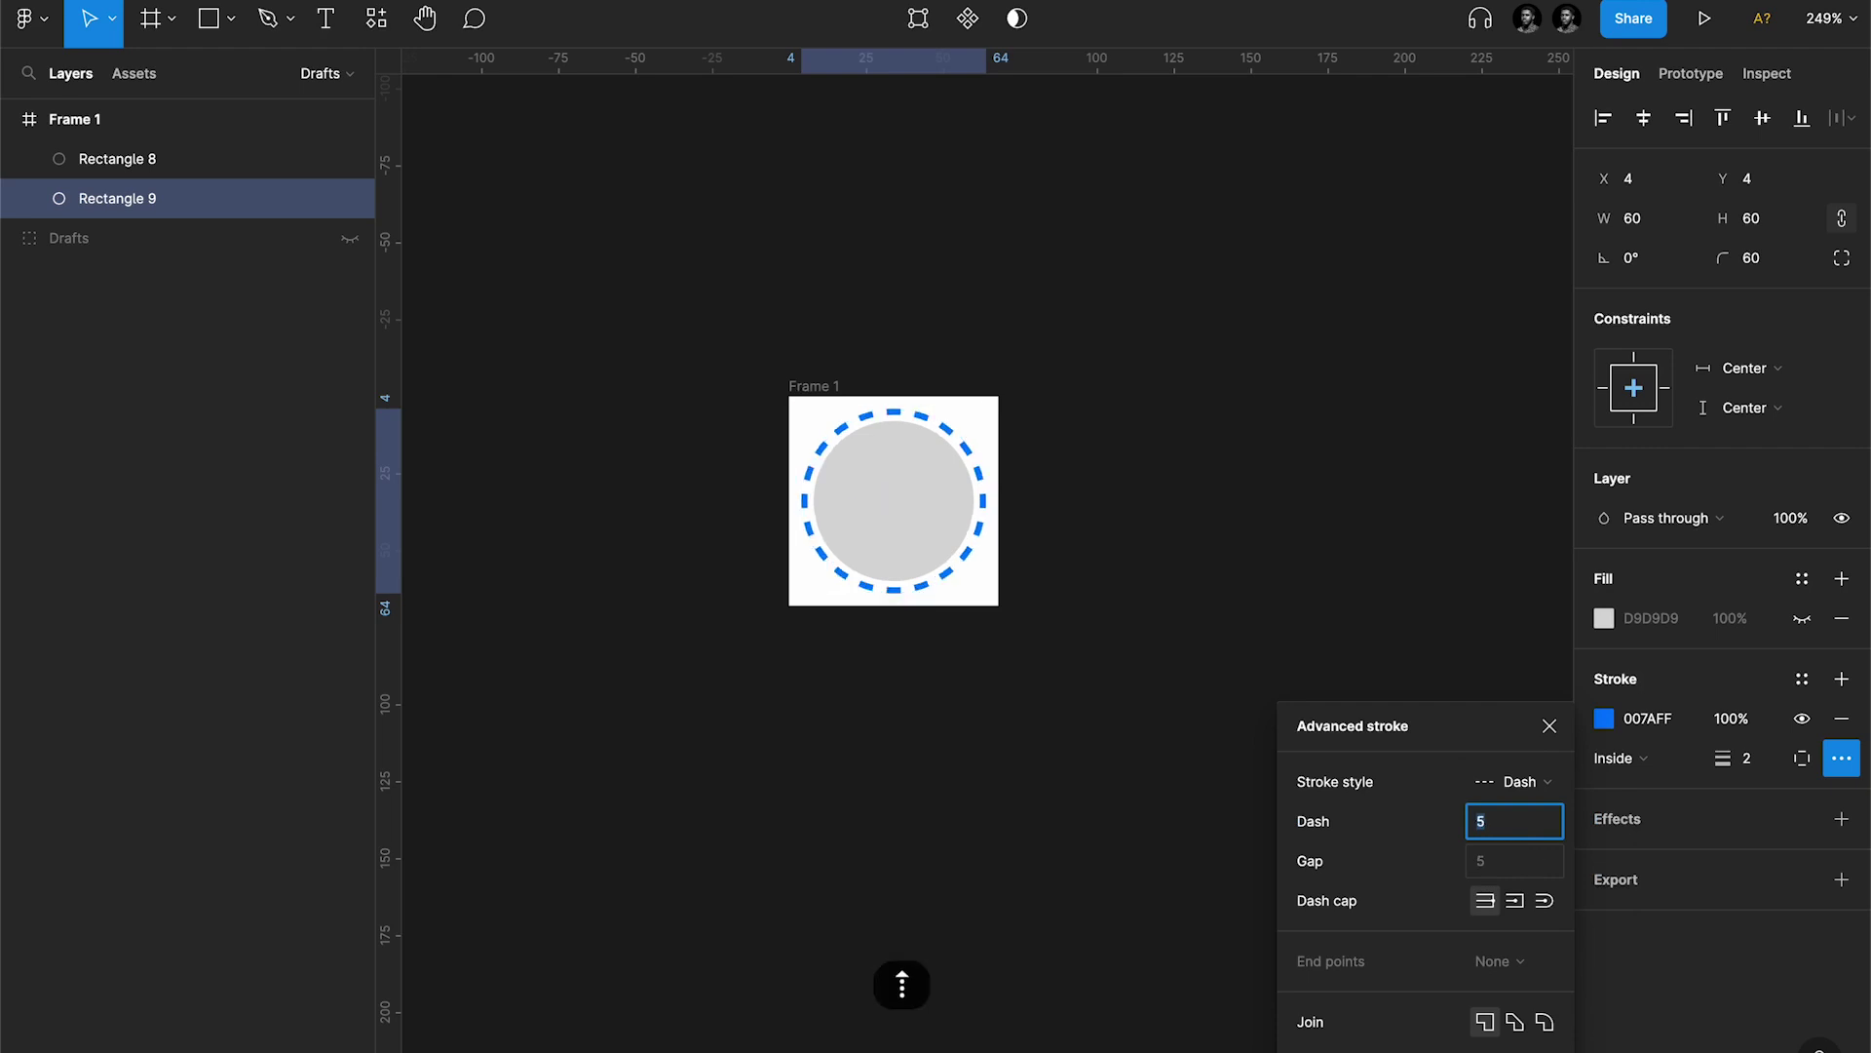
key(Up)
key(Up)
key(Up)
key(Up)
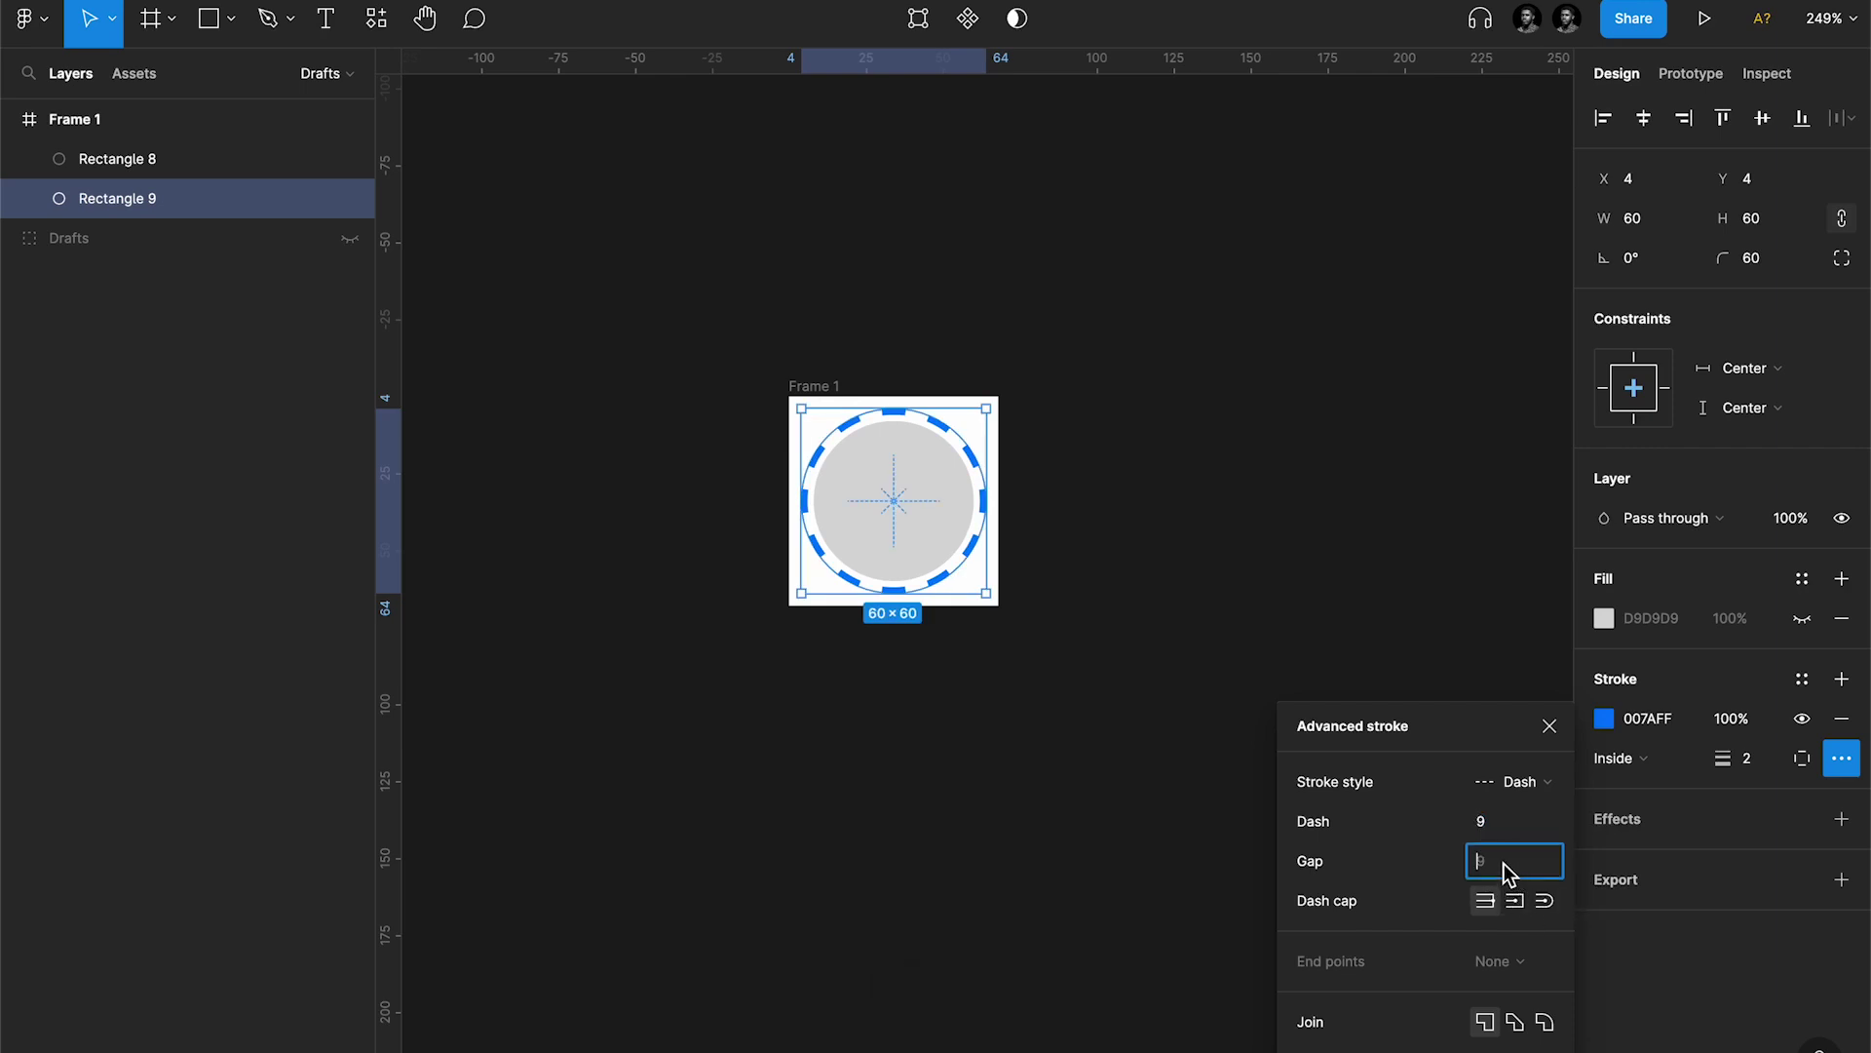
Step: Set the ring's dash gap to 4 and its dash length to 10
key(Down)
key(Down)
key(Down)
key(Down)
key(Down)
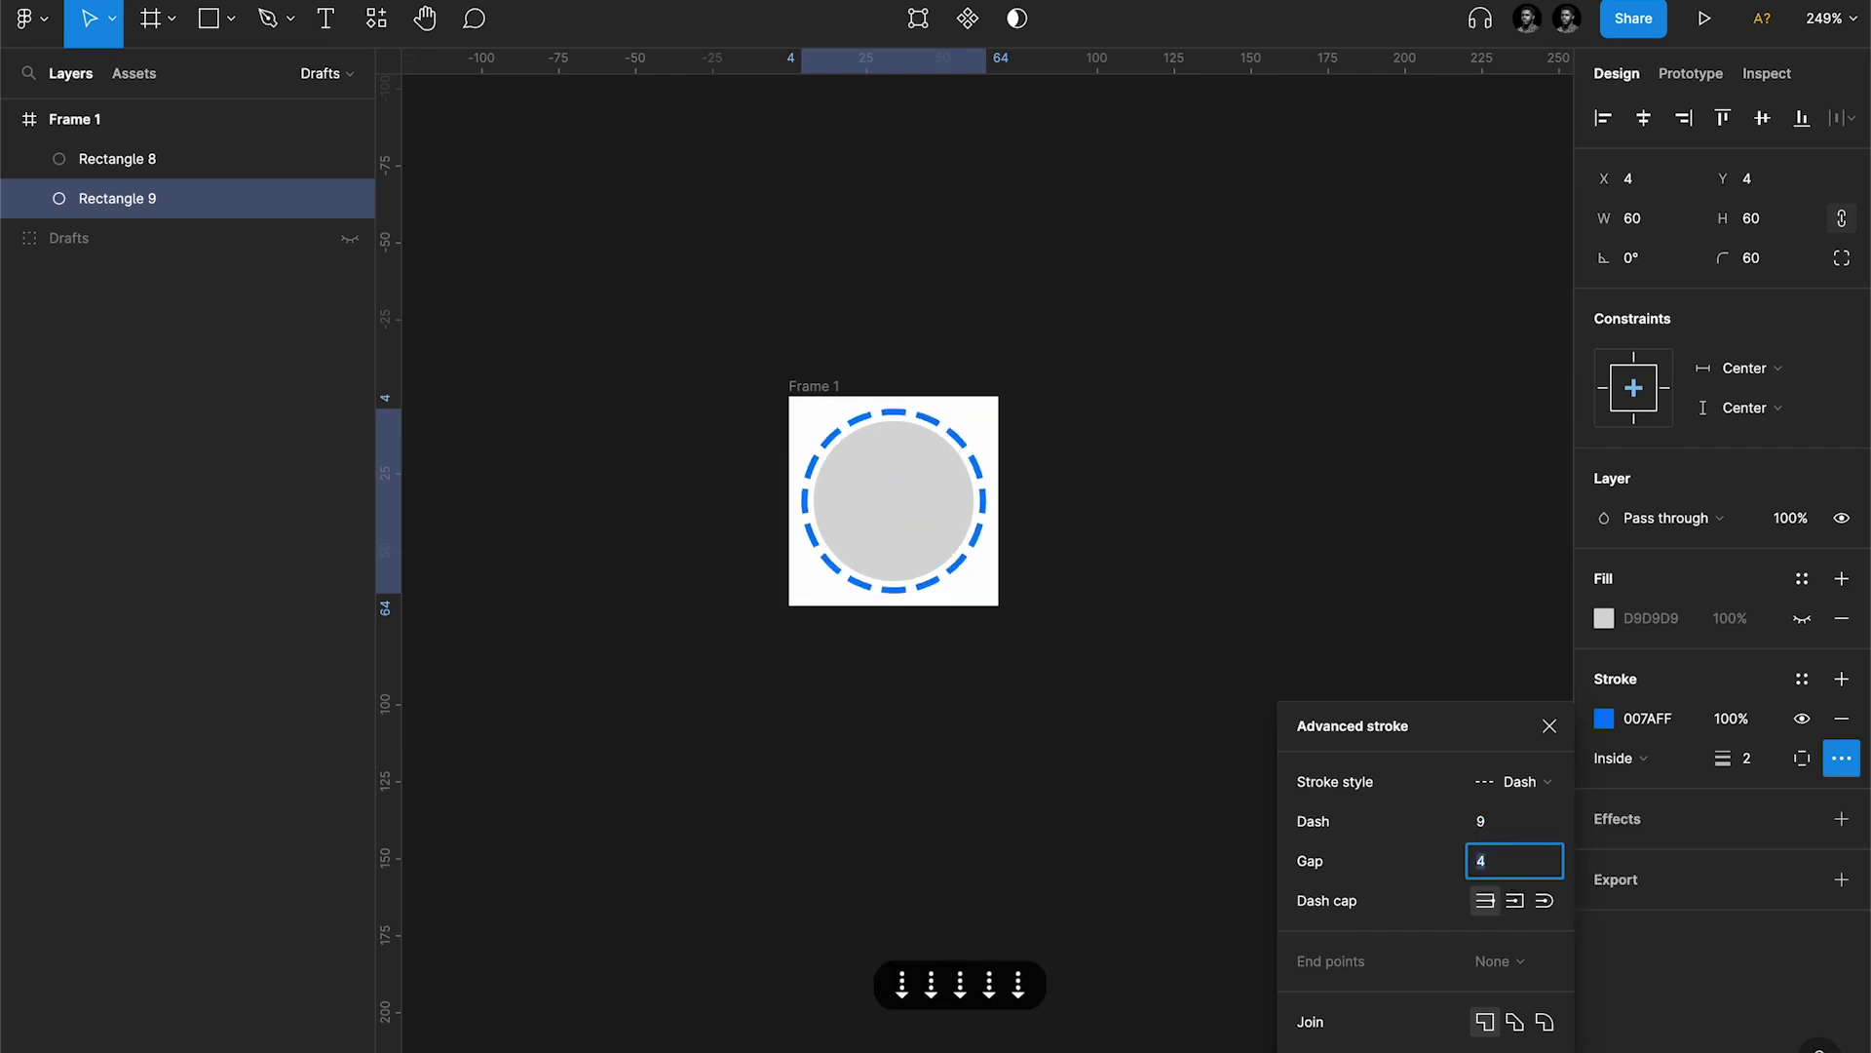
click(1500, 824)
key(Up)
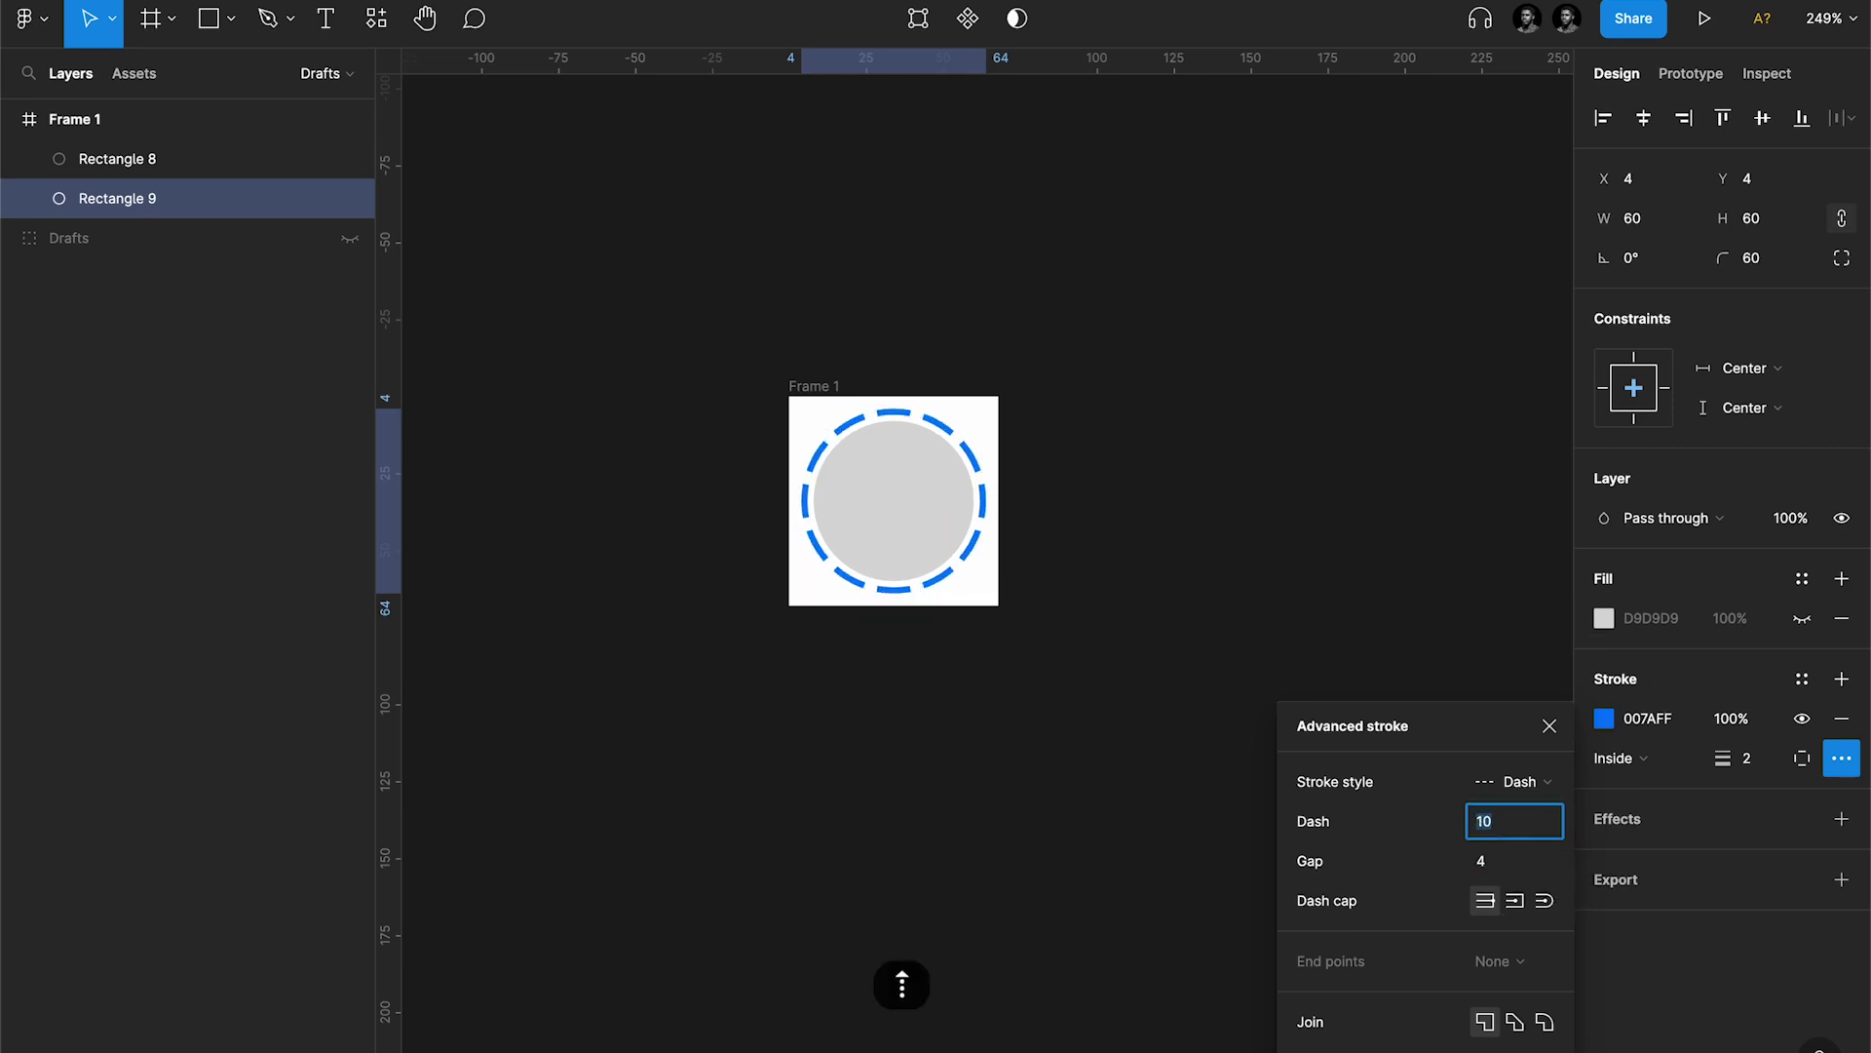
key(Return)
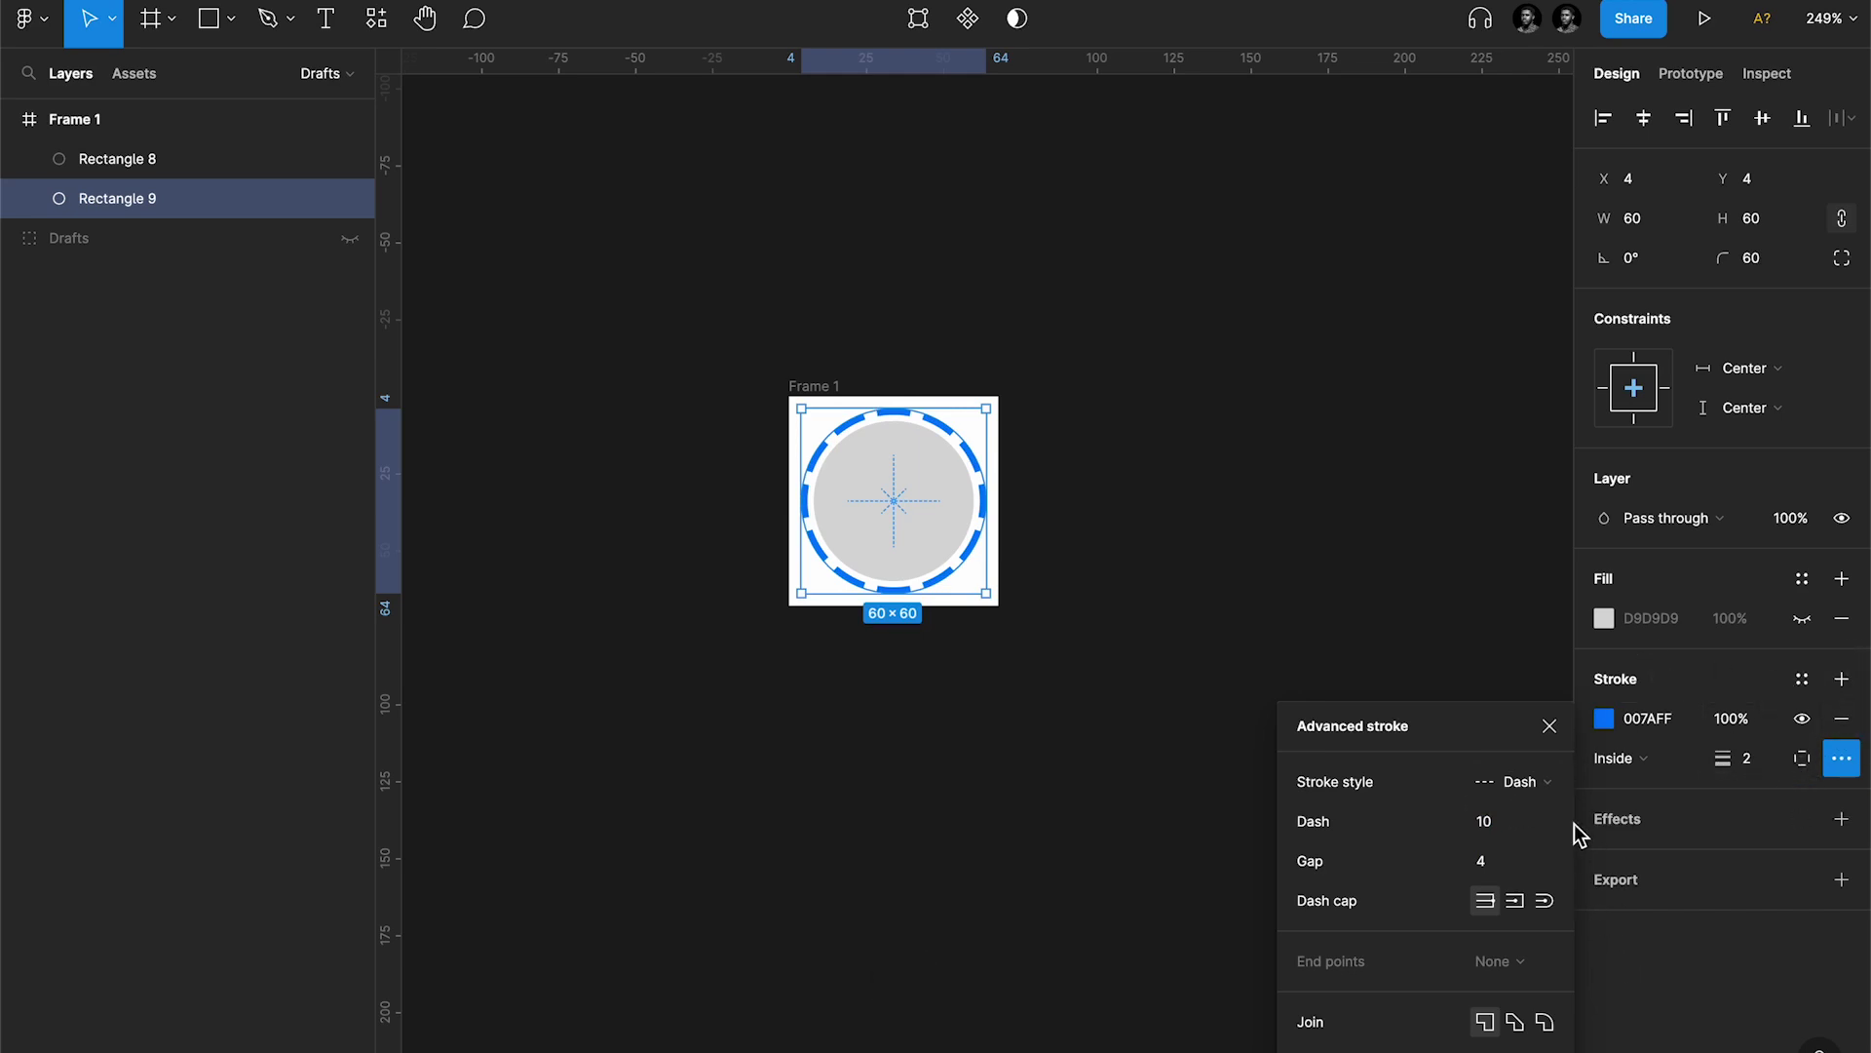
Step: Give the ring's dashes round caps and align the stroke to Center
click(1544, 901)
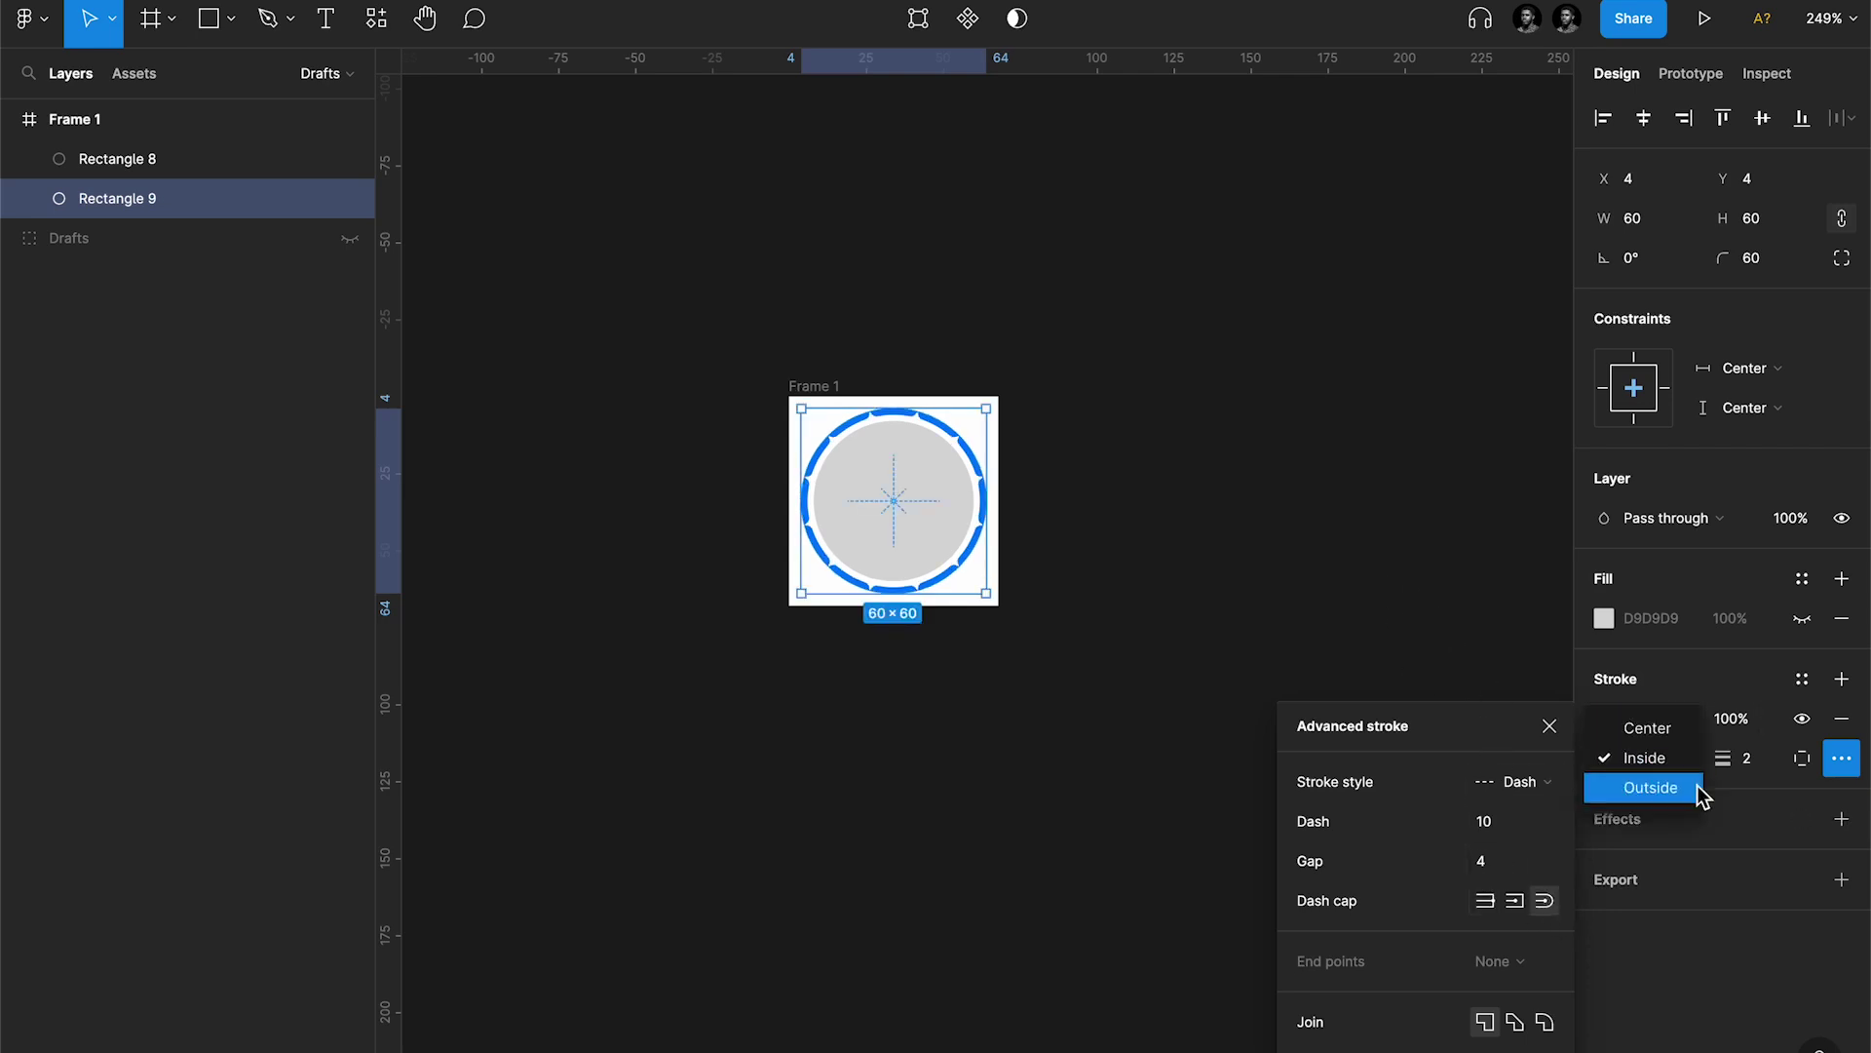
click(1659, 728)
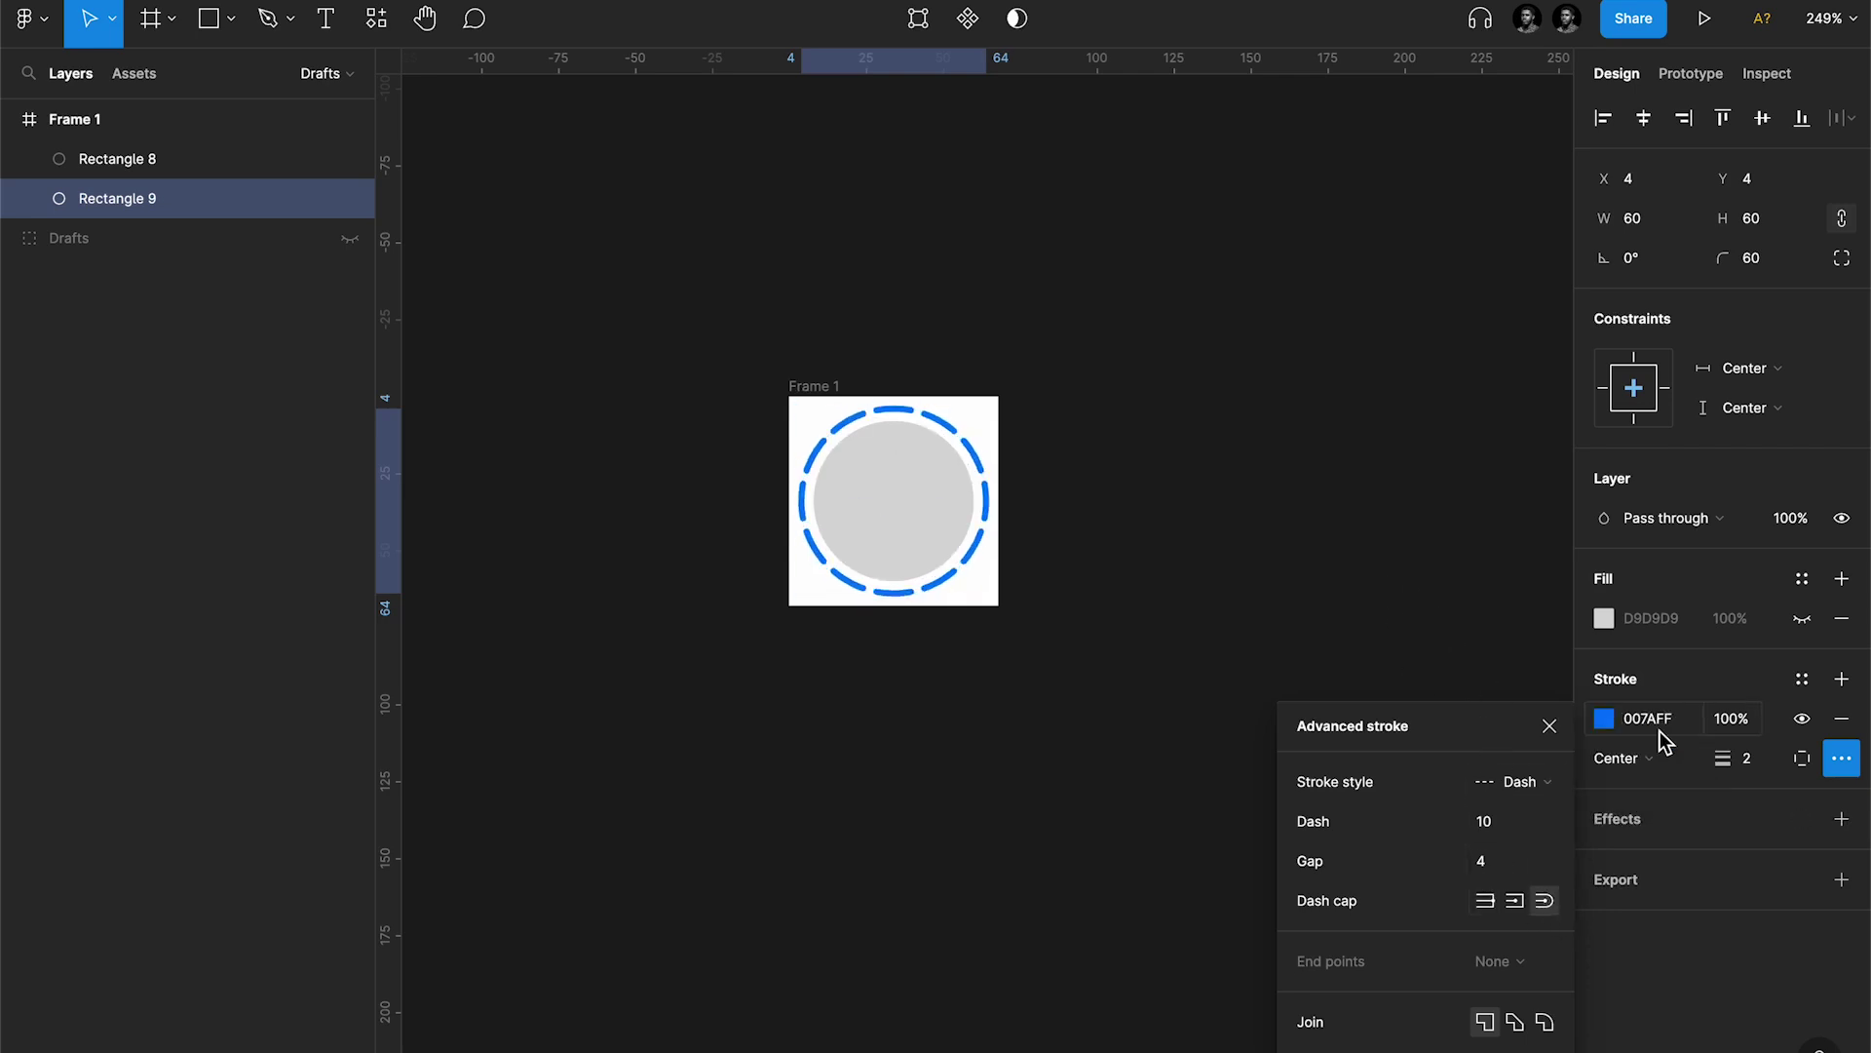
click(1555, 728)
Step: Hide the white fill of the frame holding the circle and ring
click(1201, 437)
click(844, 388)
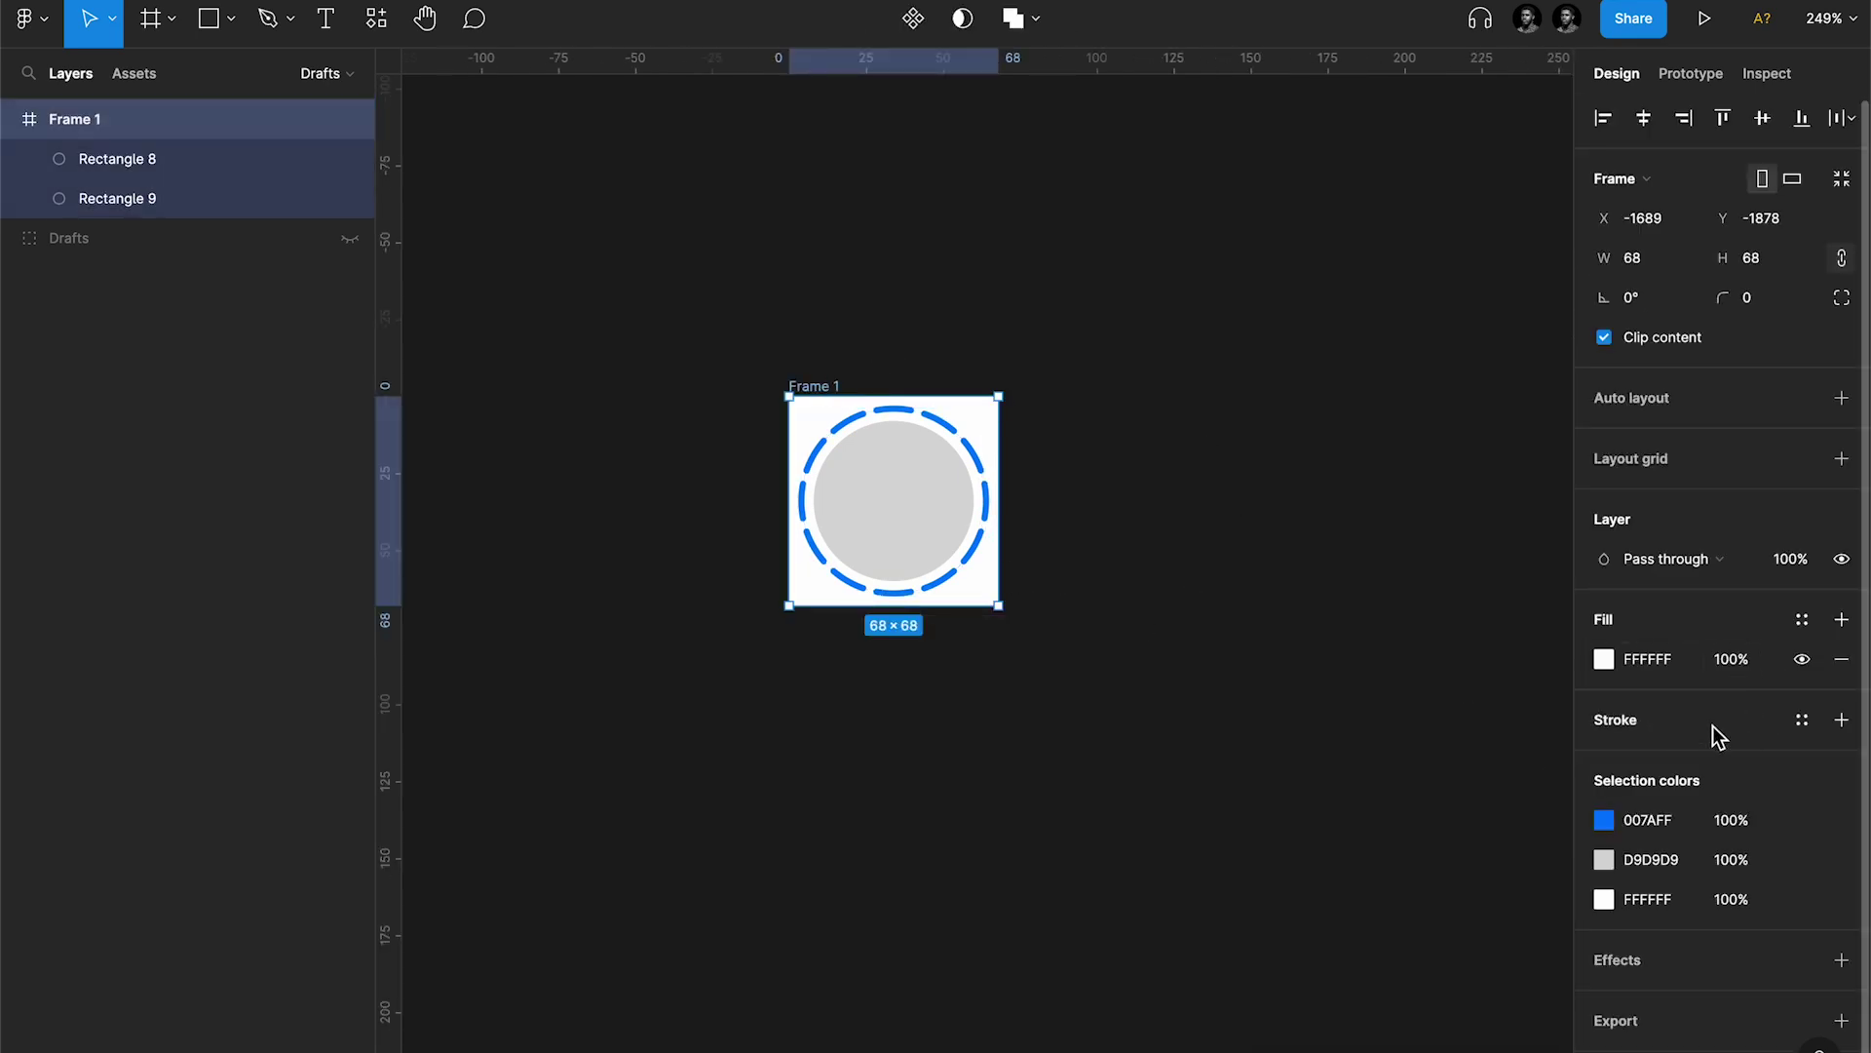
click(1803, 660)
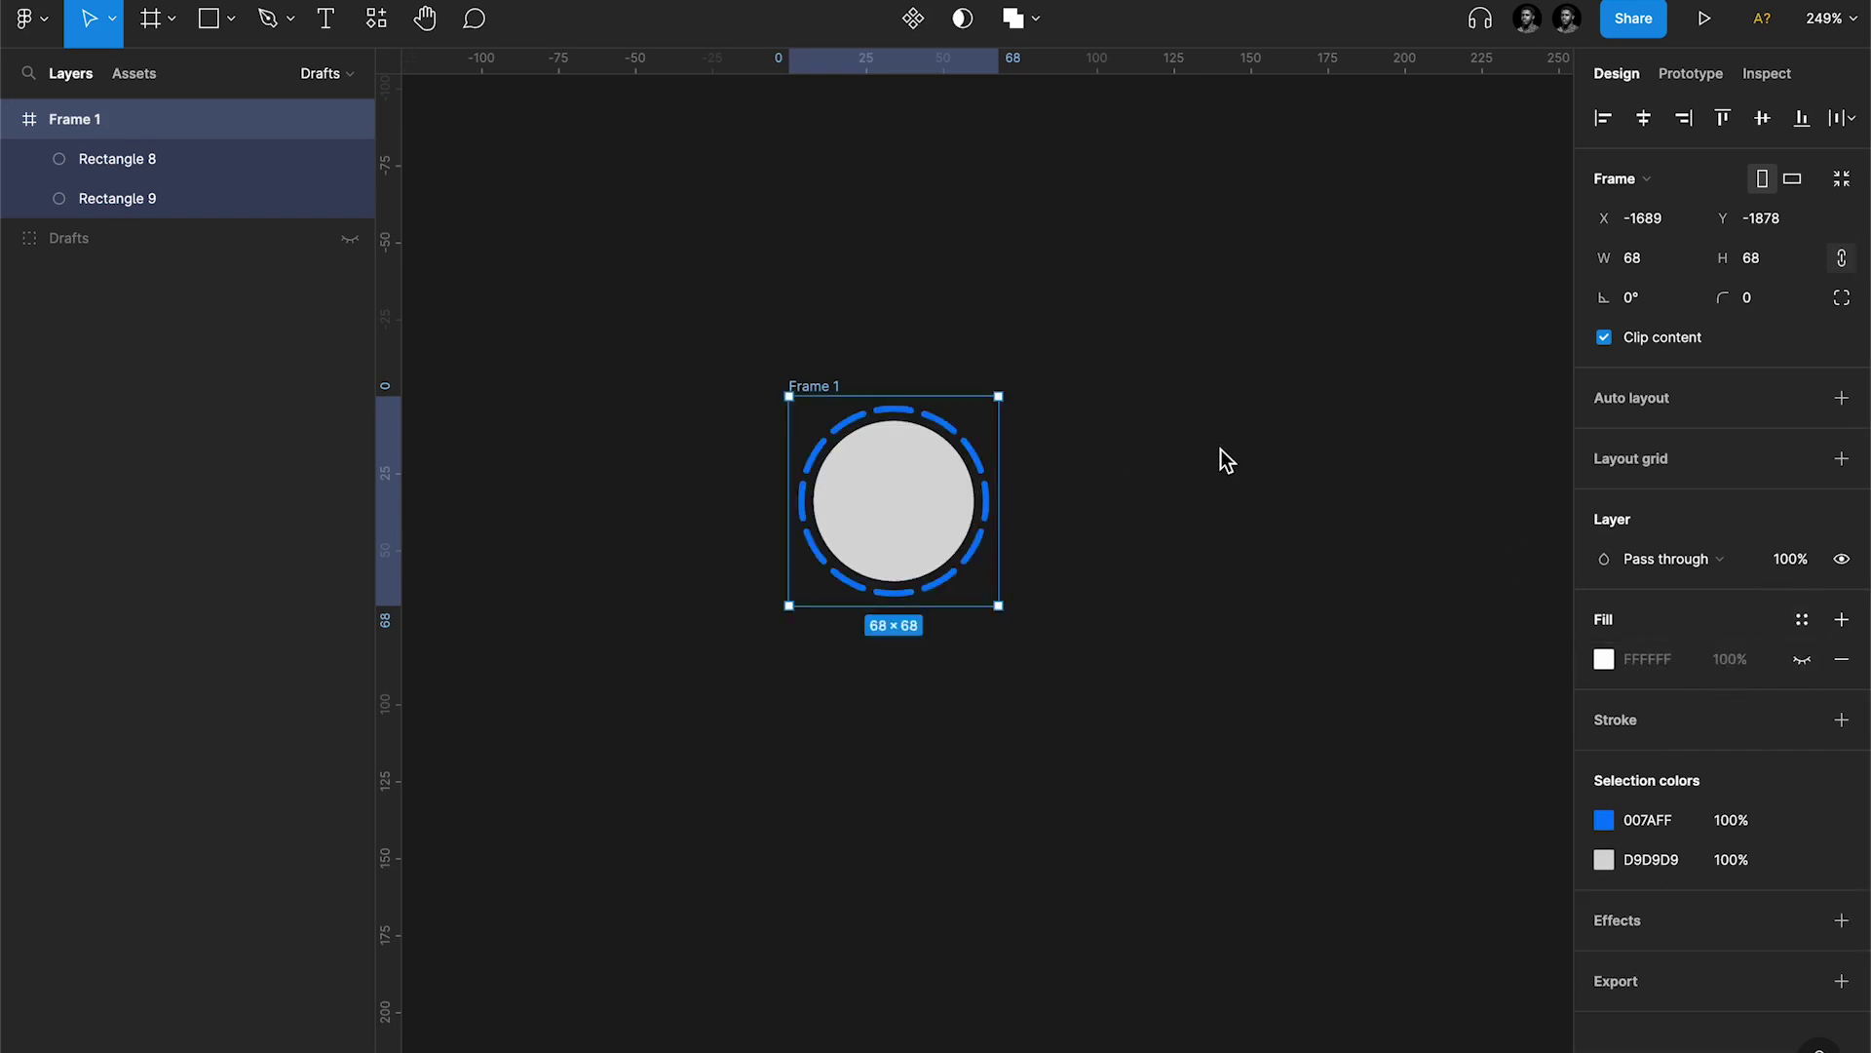
click(1082, 506)
Step: Add a text layer with the person's first name and place it beside the ring
key(t)
click(1050, 456)
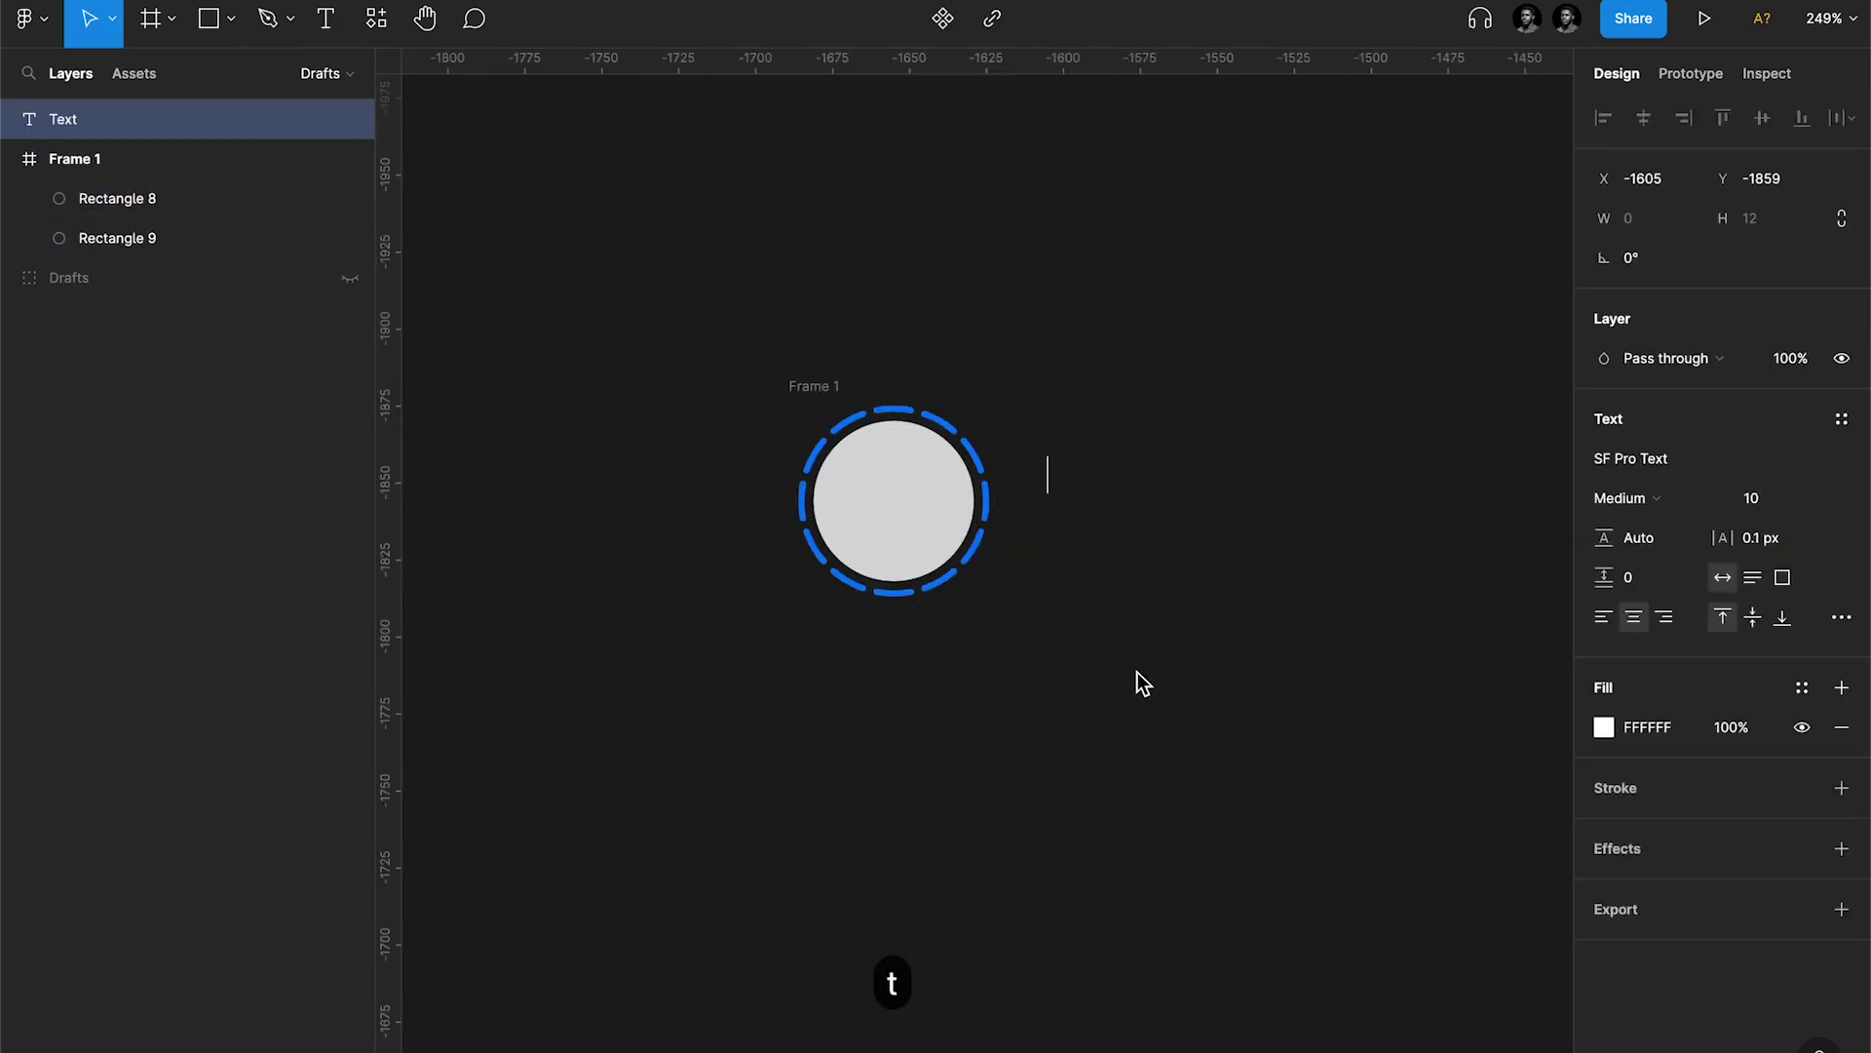
text(Joanne)
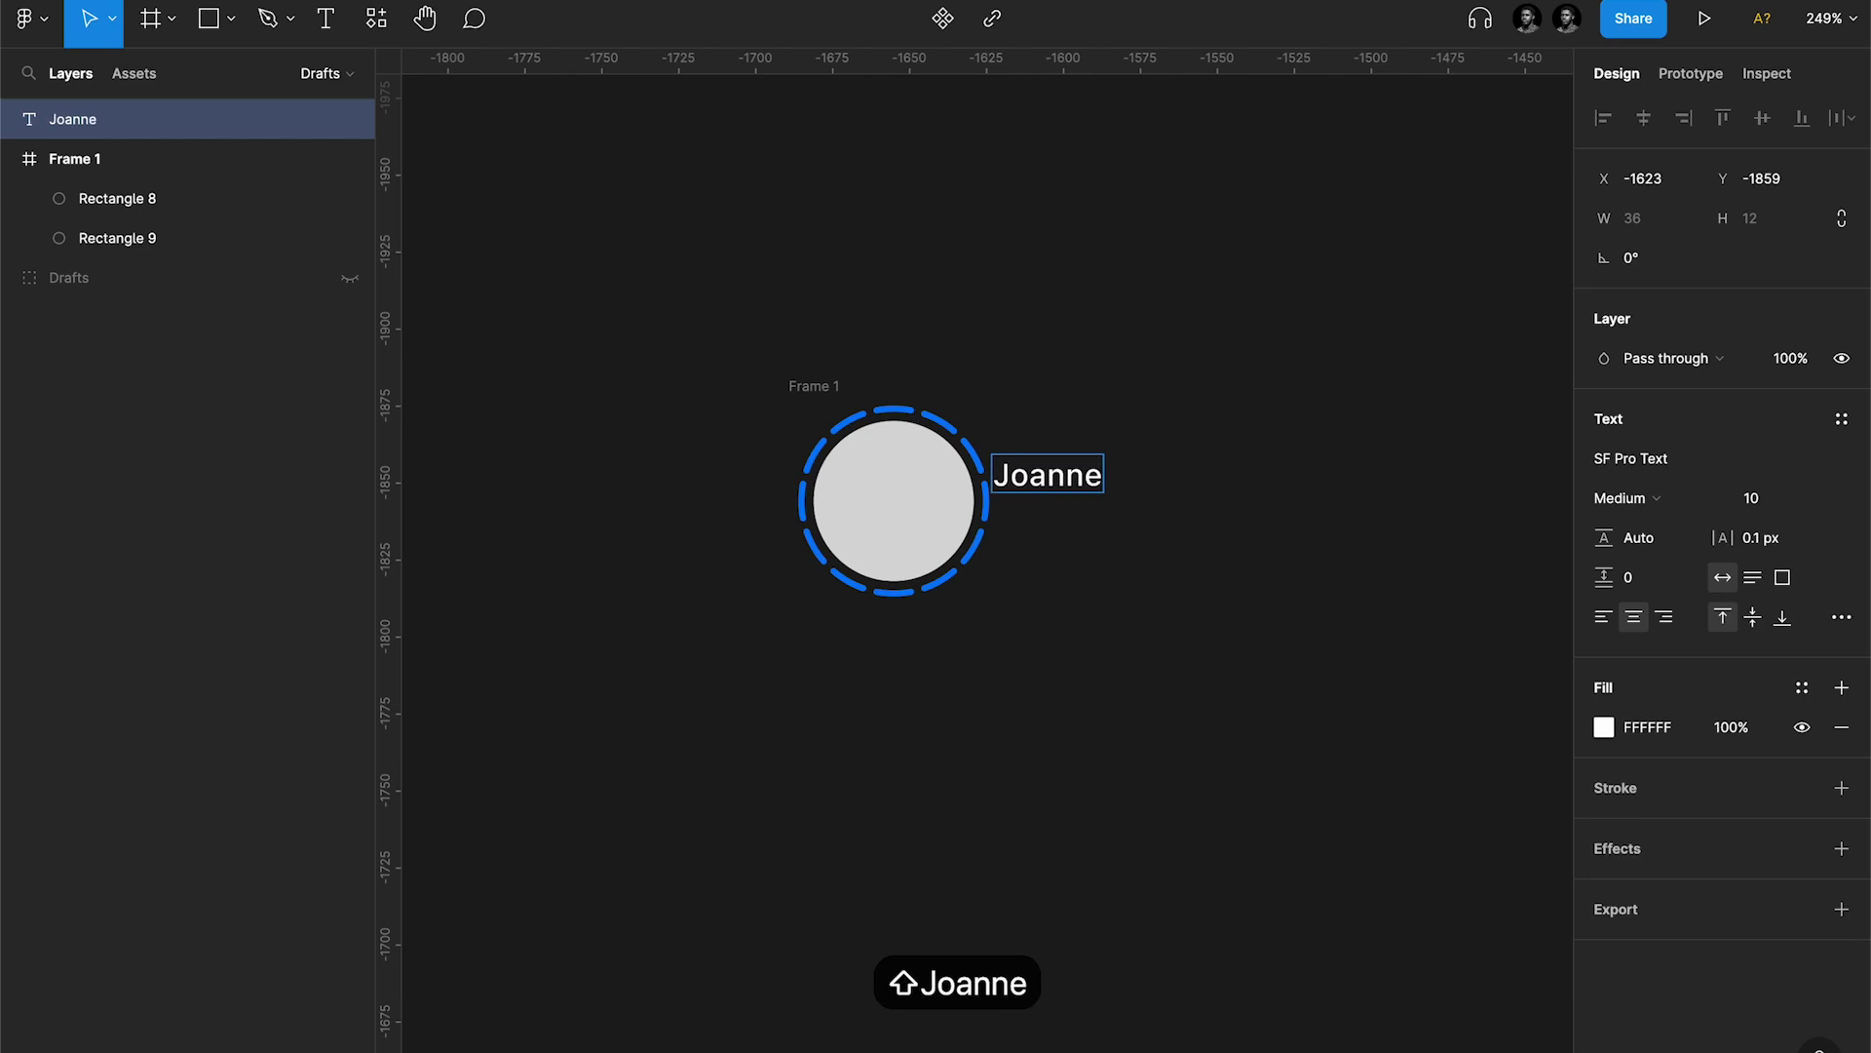
key(Escape)
drag(1055, 458, 1114, 449)
Step: Set the name text's font size to 20 and align it left
click(1770, 499)
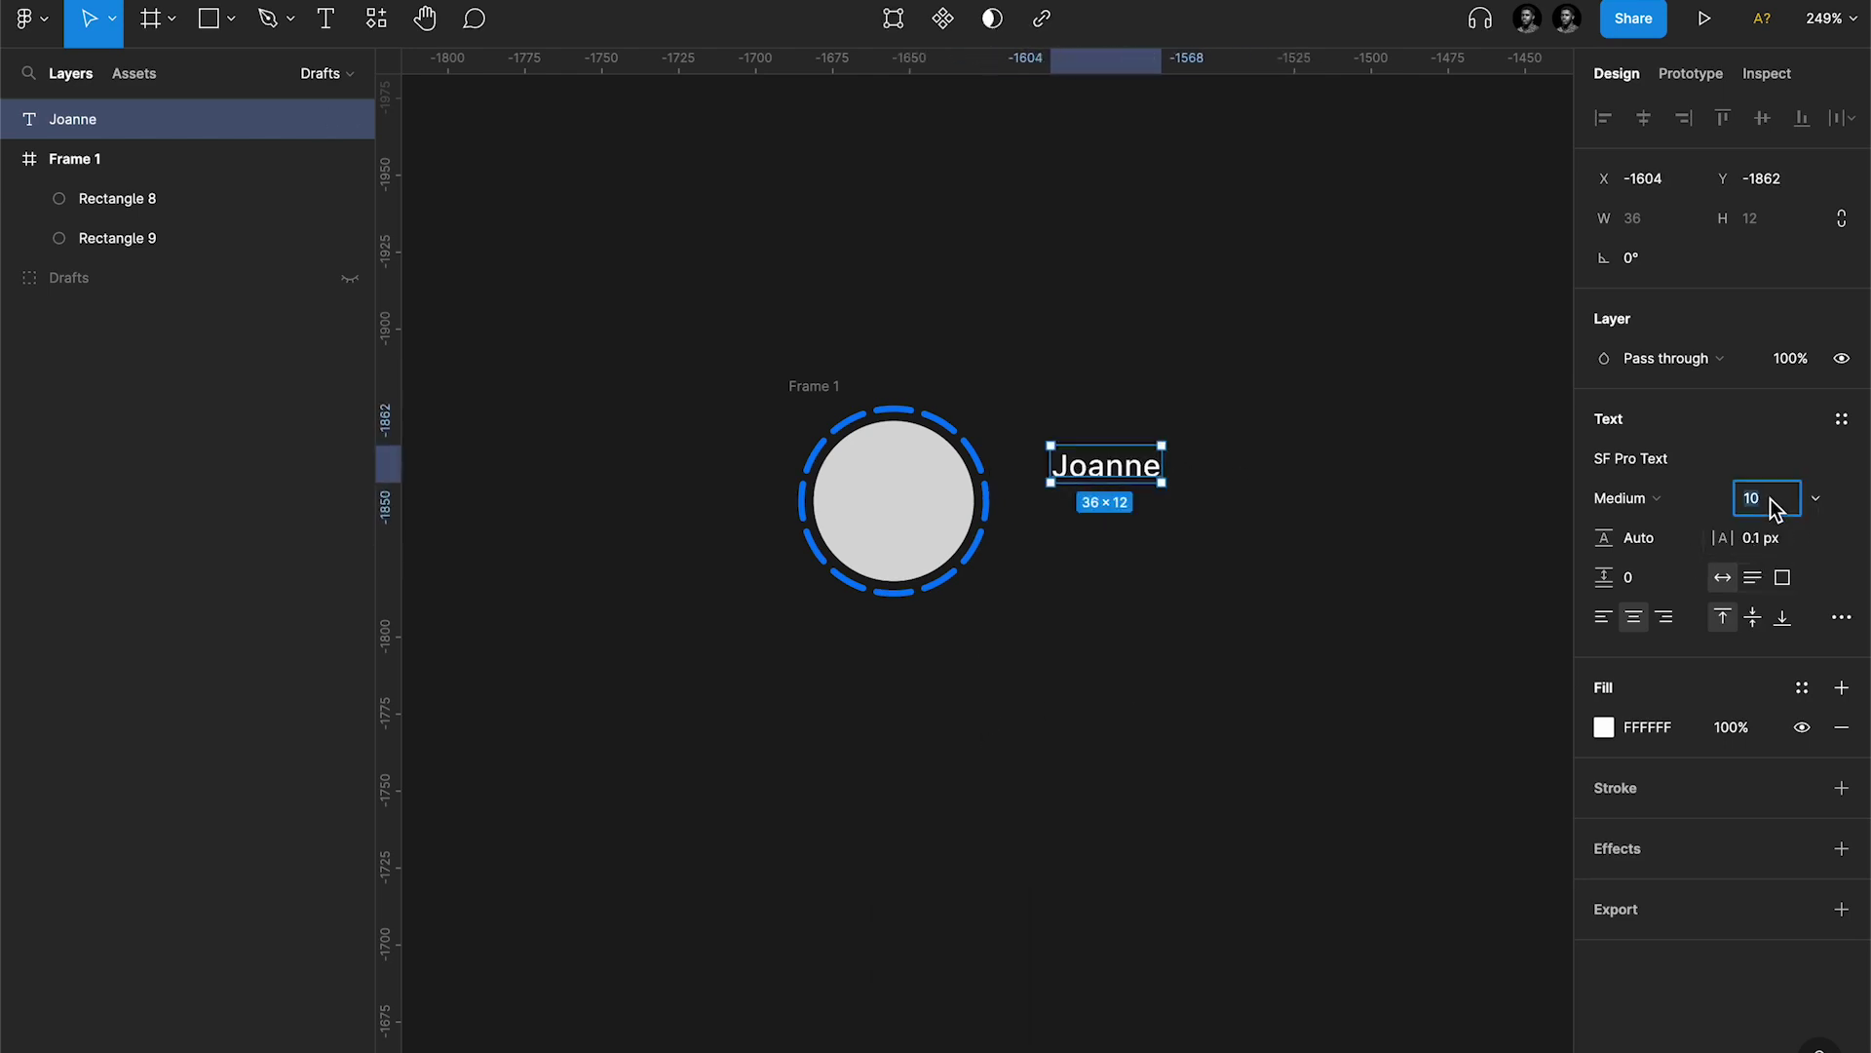
text(20)
key(Return)
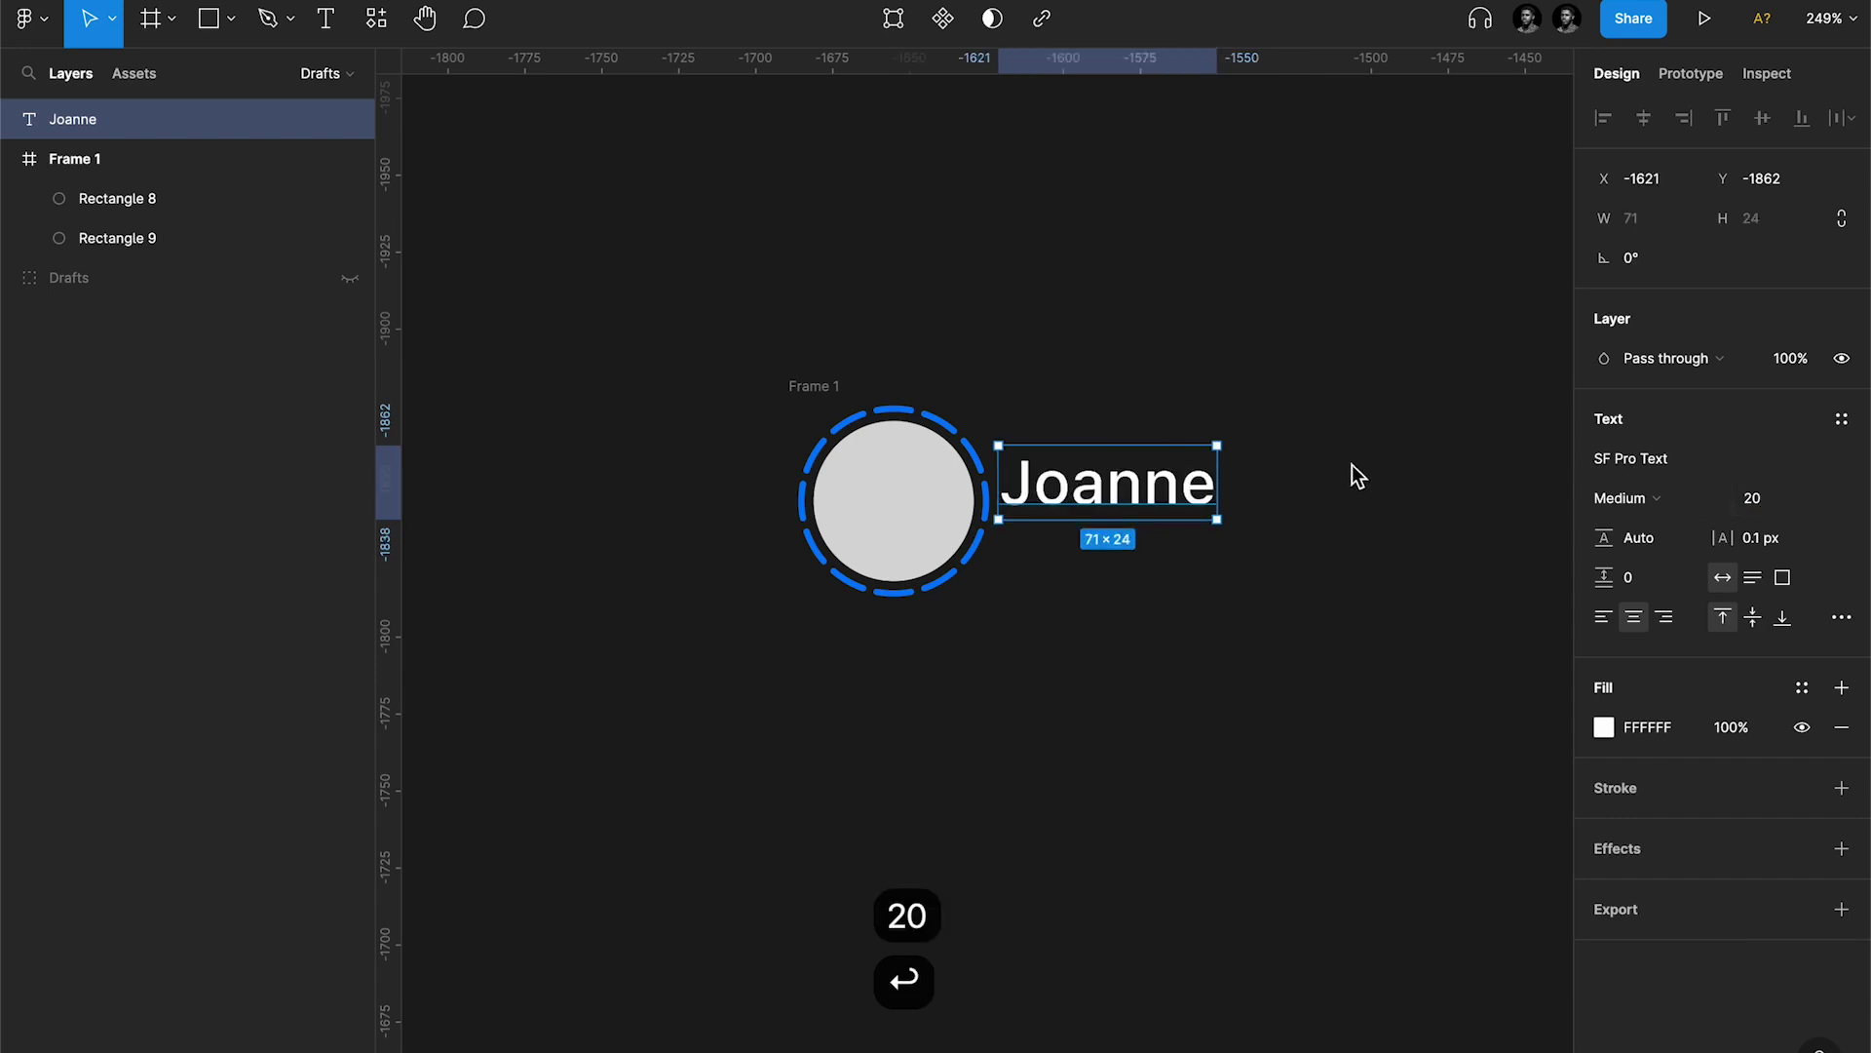
click(1603, 617)
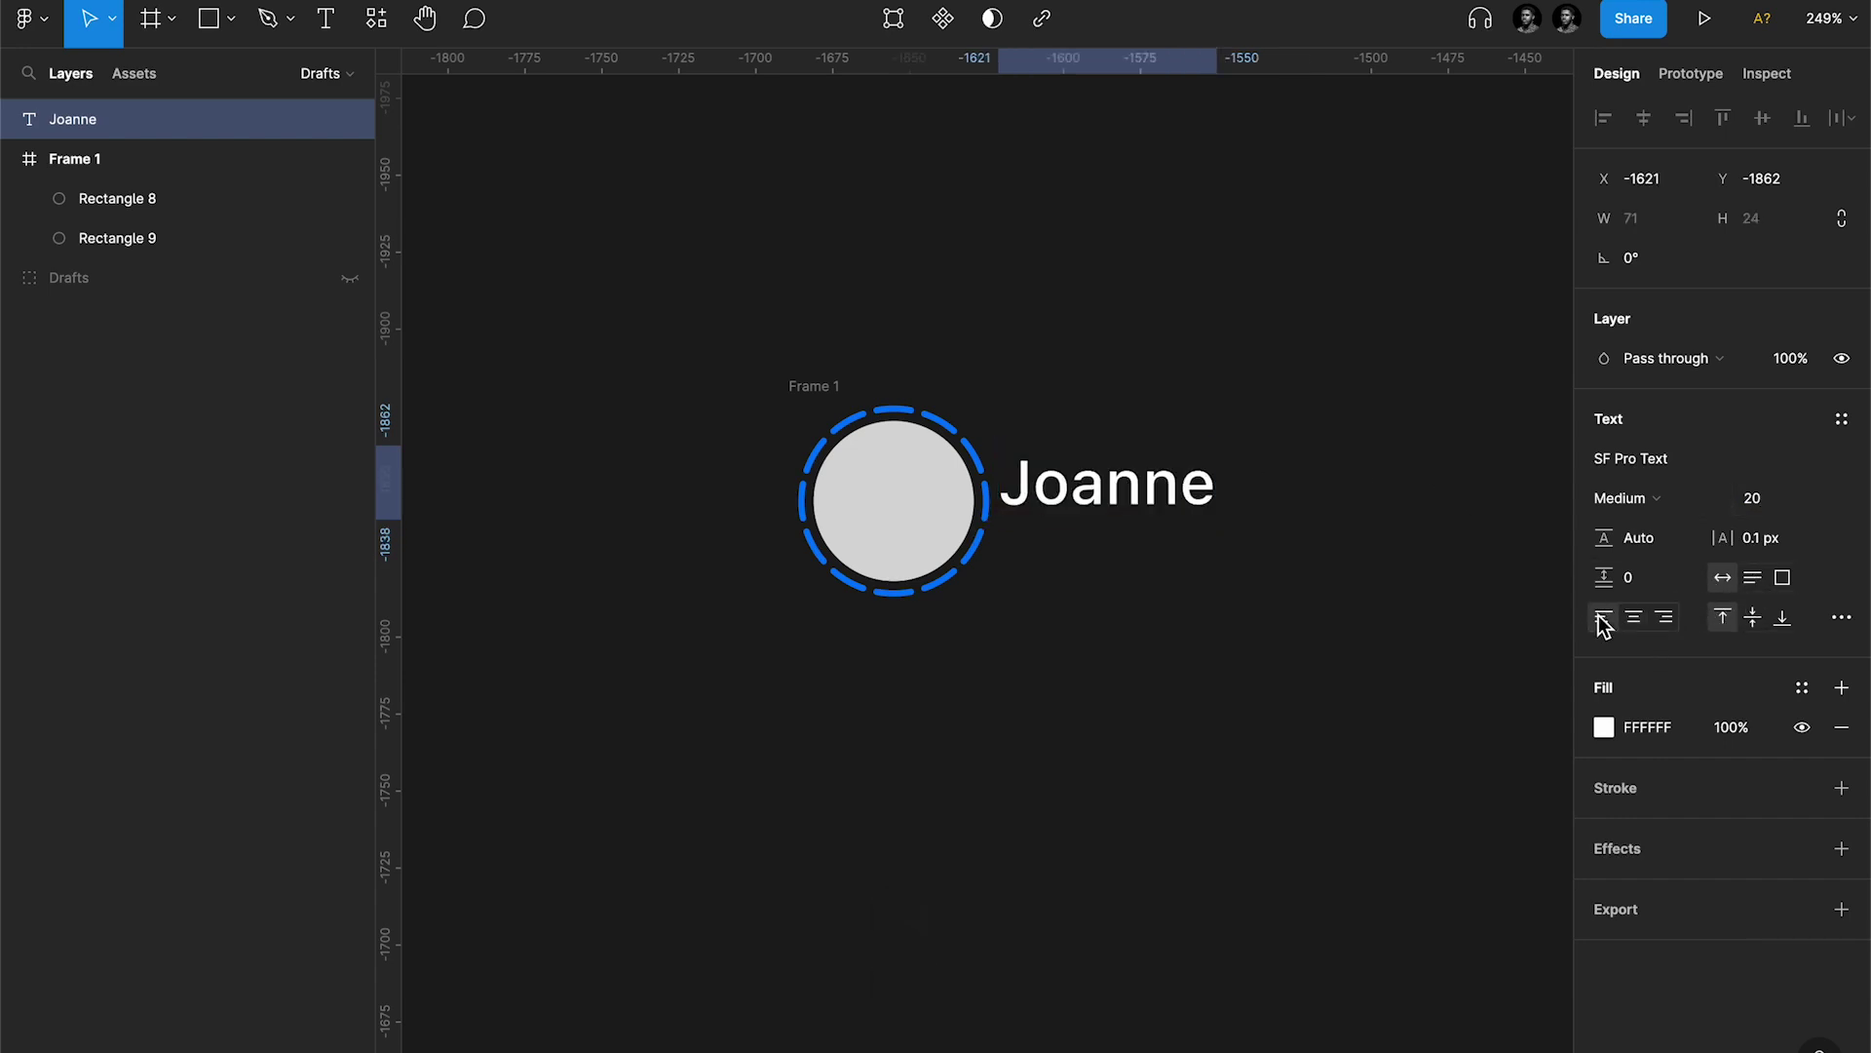
Step: Position the name text clear of the ring with a duplicate directly beneath it, and set the duplicate's font size to 16
drag(1121, 492, 1162, 563)
key(super+d)
click(1760, 499)
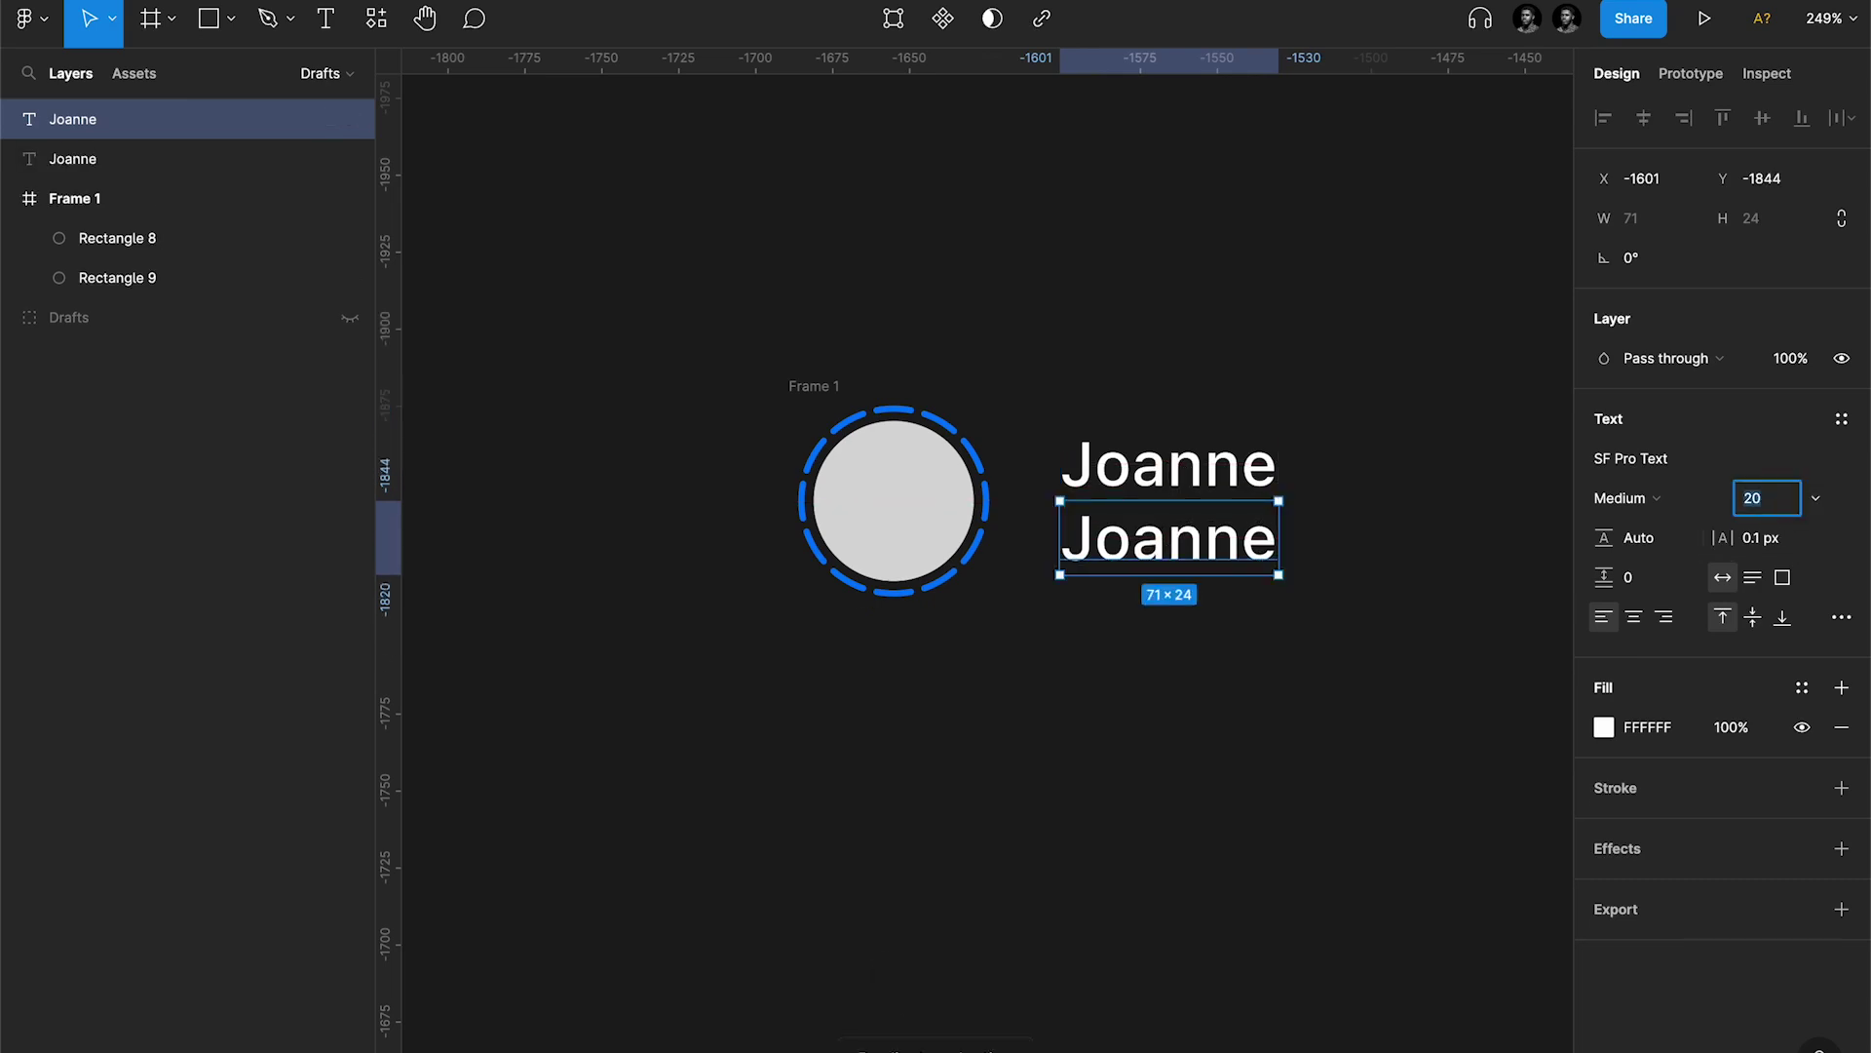
text(16)
key(Return)
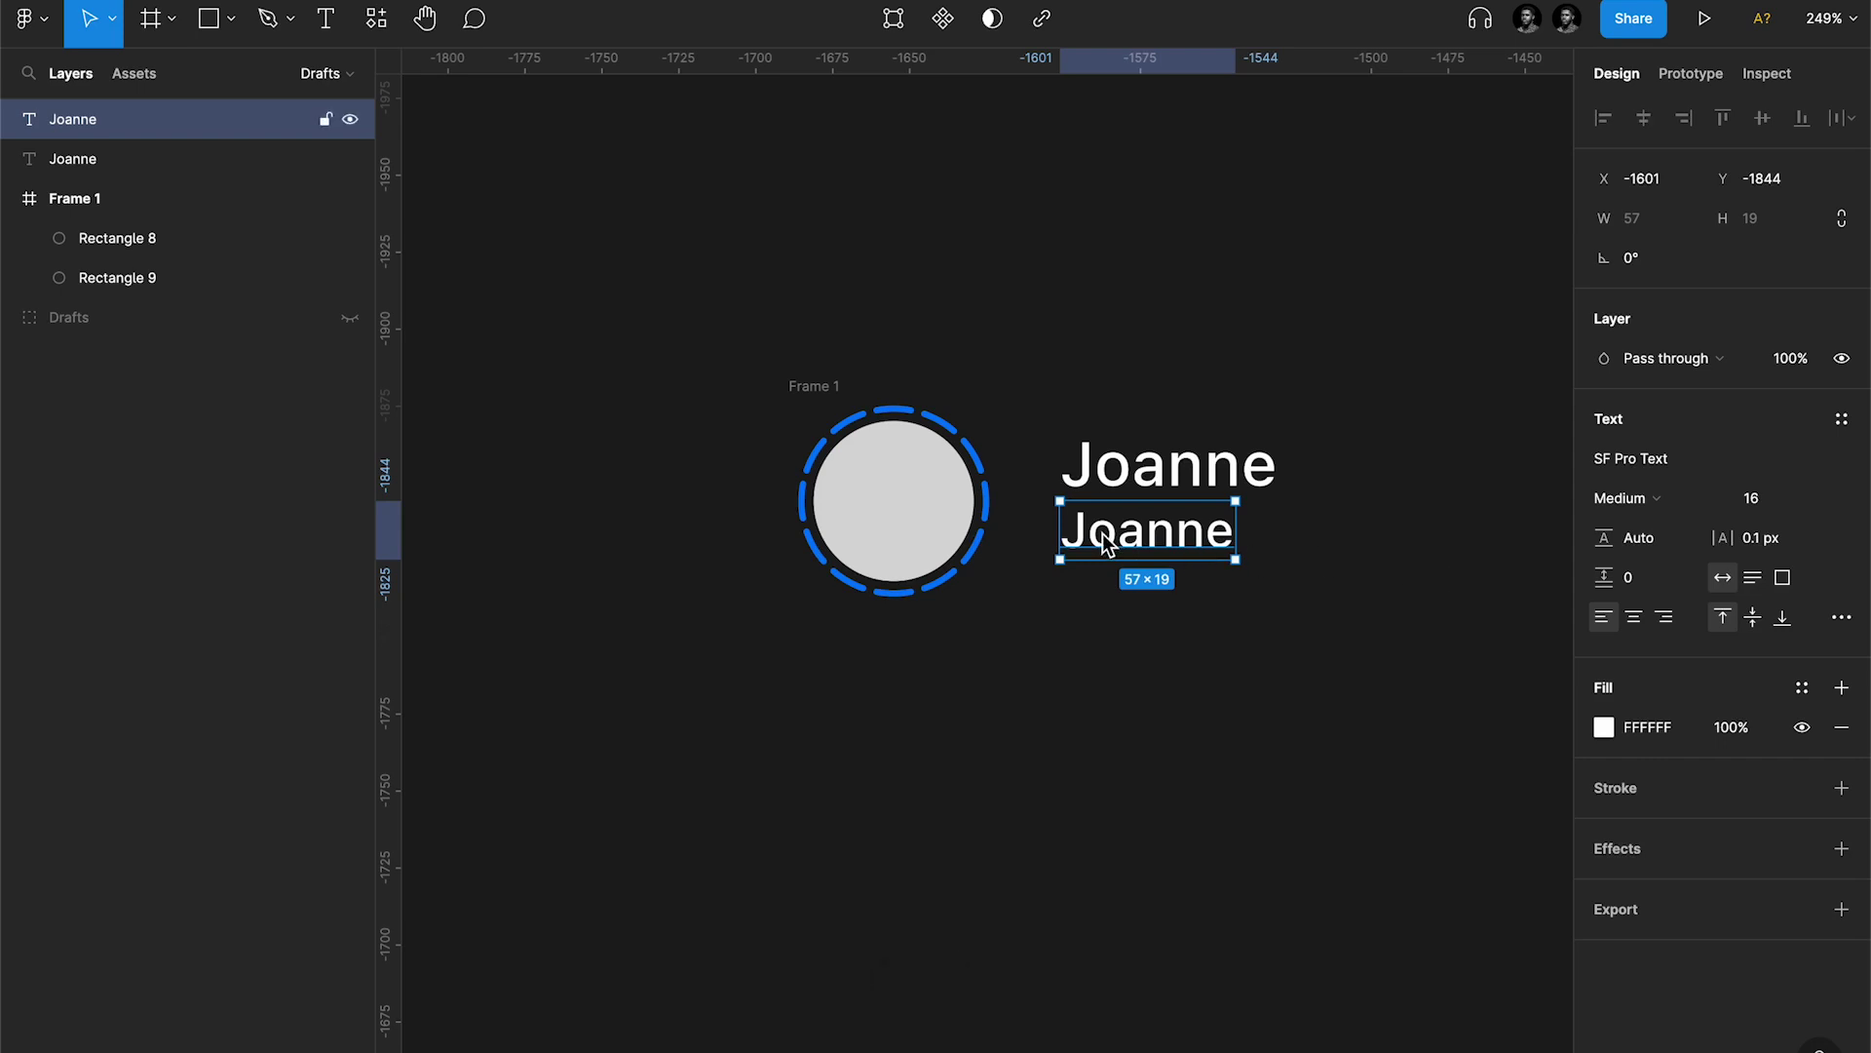
Step: Replace the content of the smaller lower text with "20 mins ago"
key(Return)
text(20)
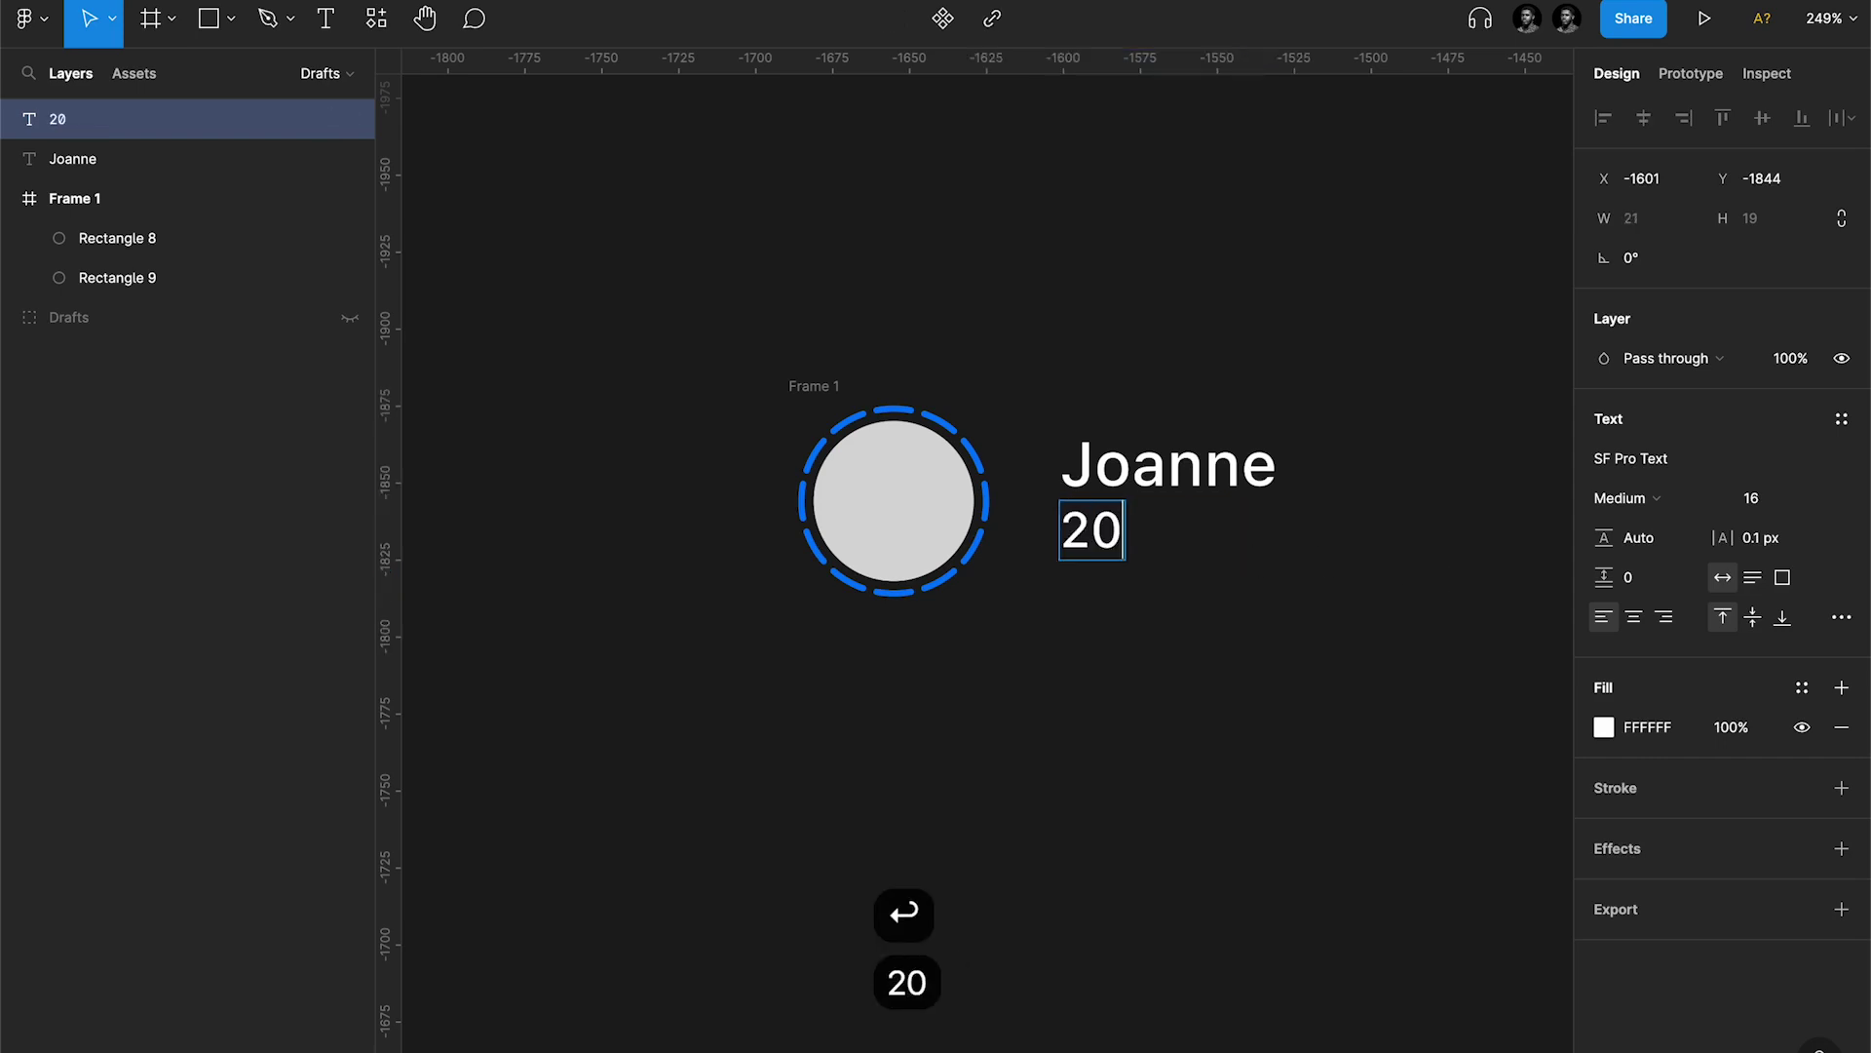
text( mins a)
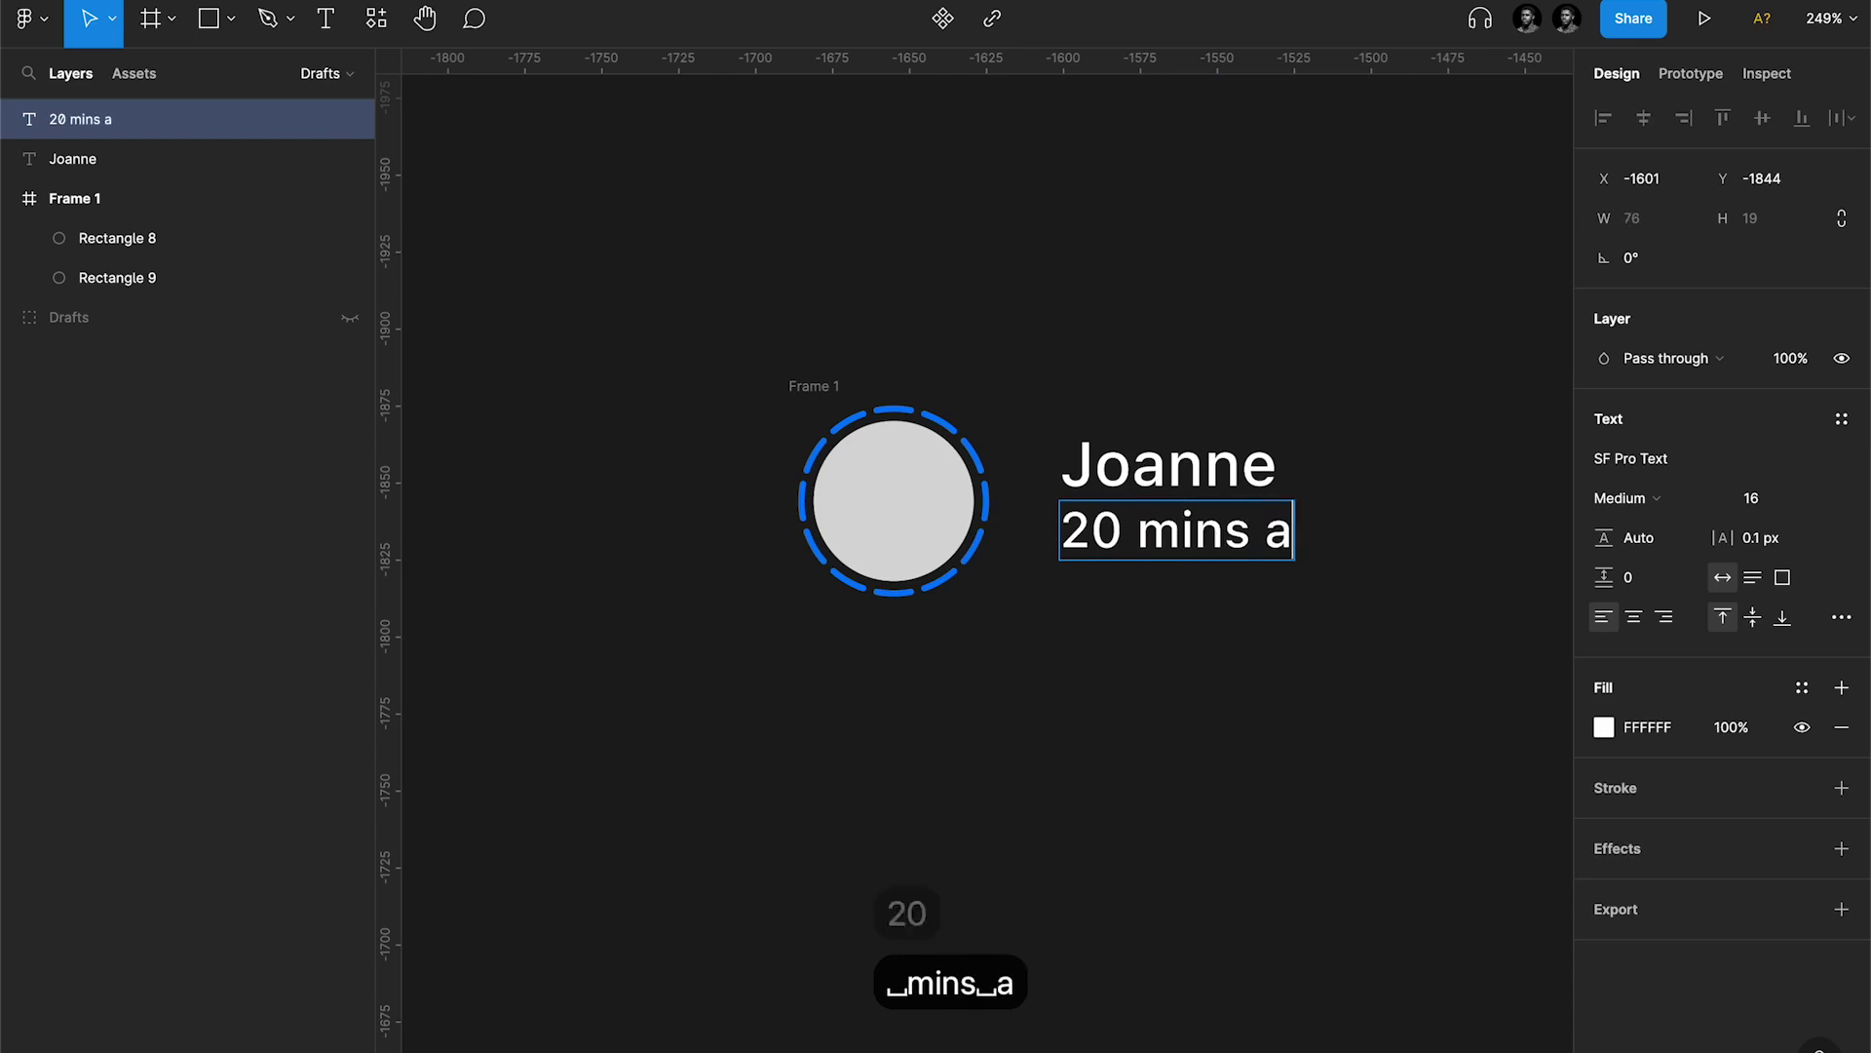
text(go)
key(Escape)
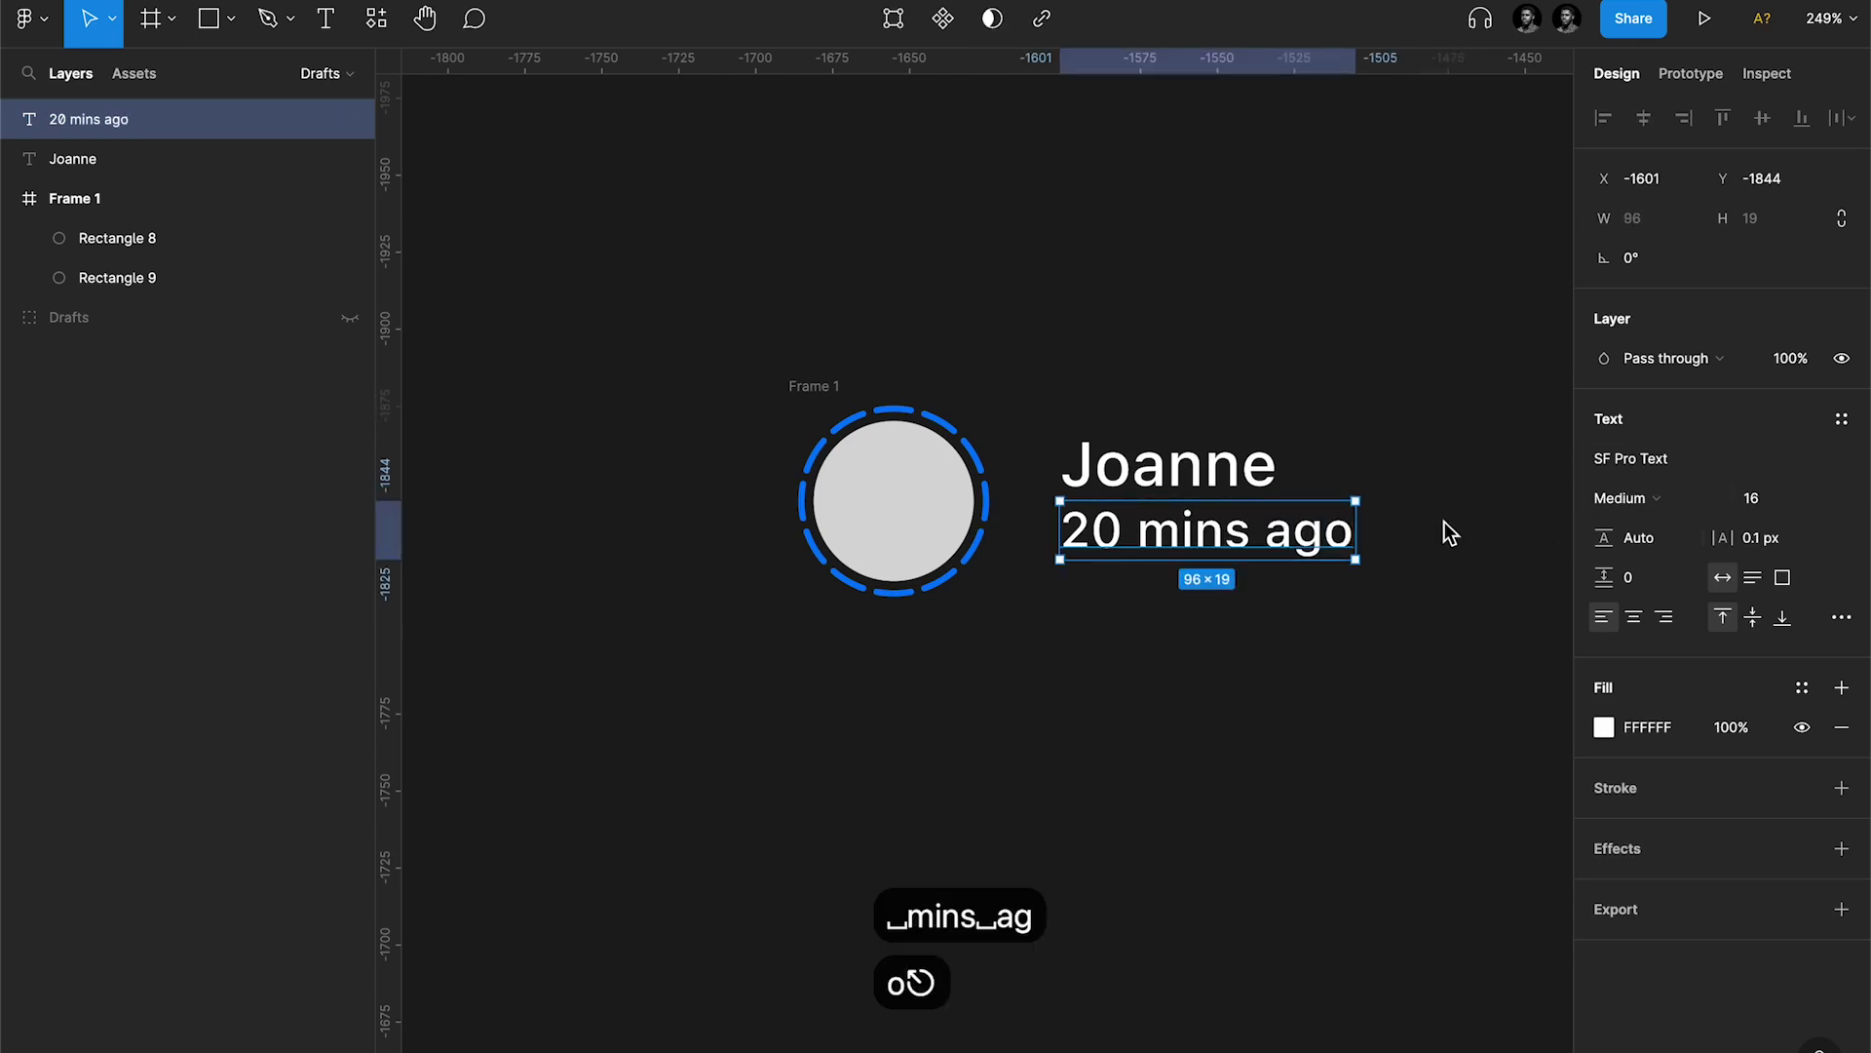
Step: Set the "20 mins ago" text's weight to Regular and the name text's weight to Bold
click(1654, 498)
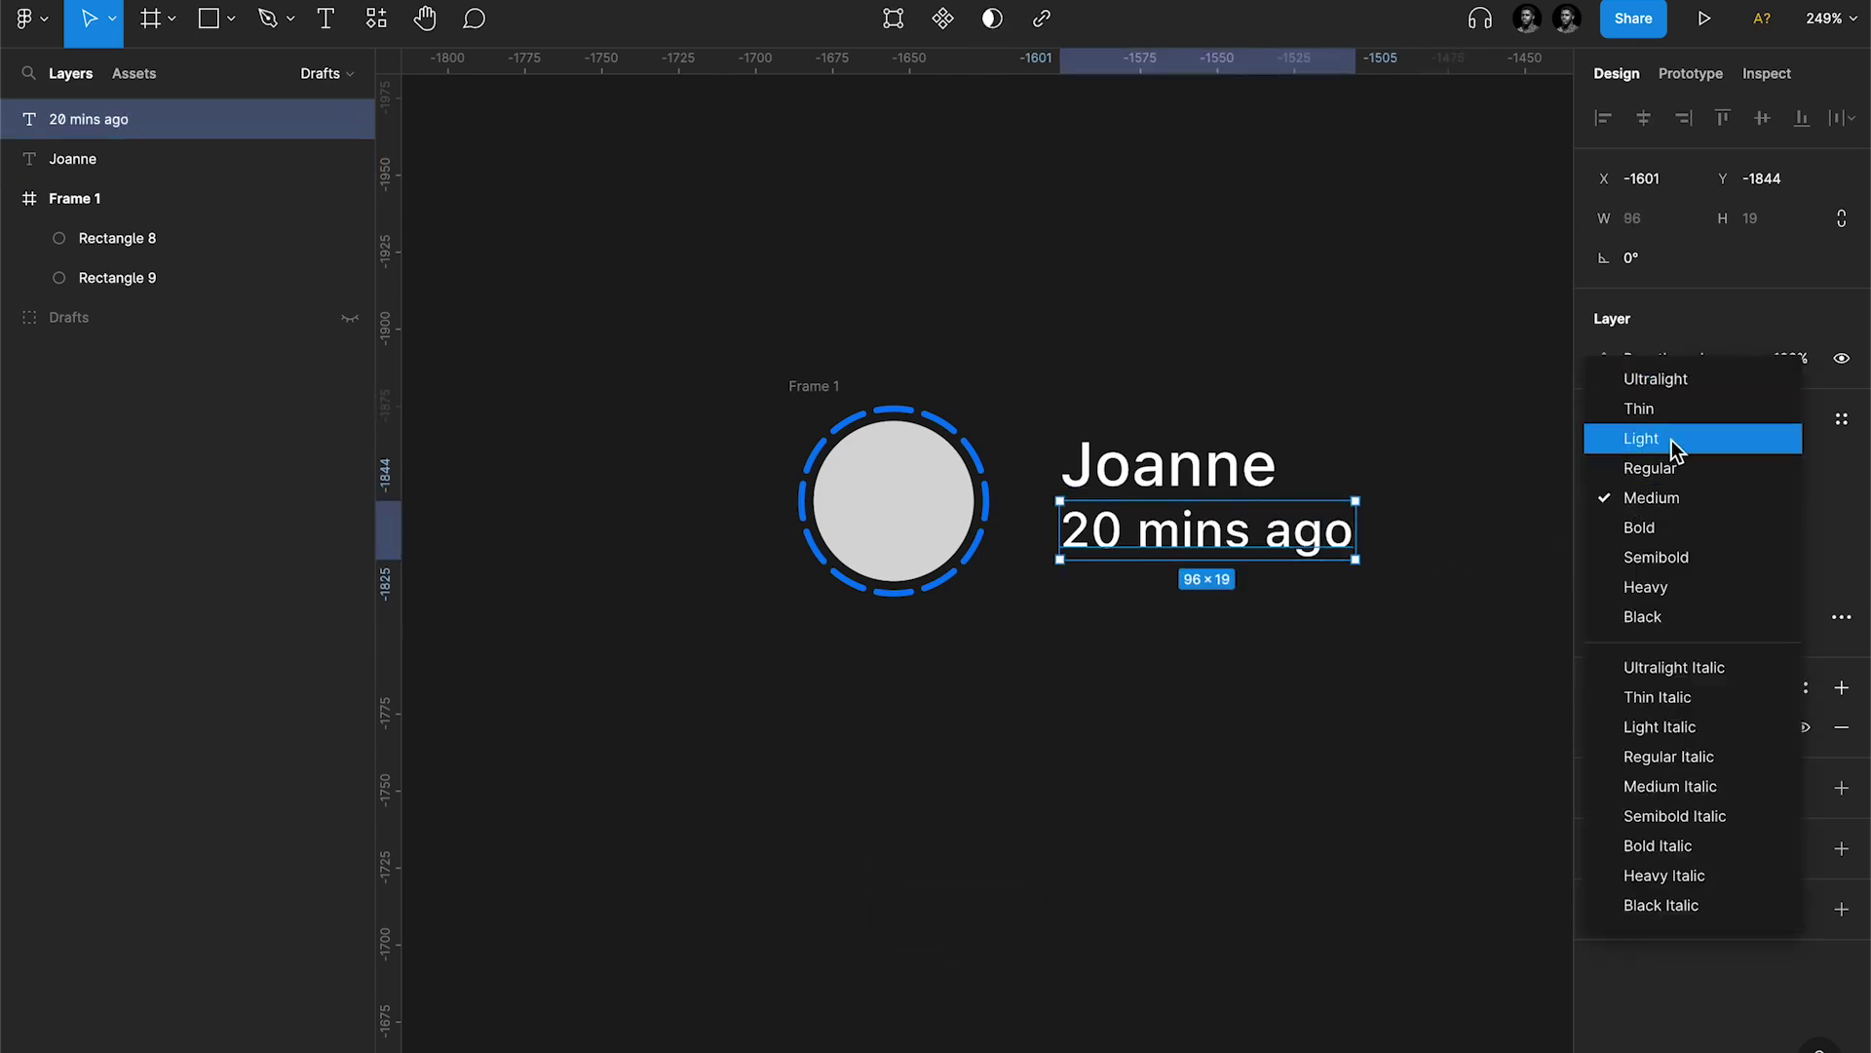
click(1662, 471)
click(1089, 465)
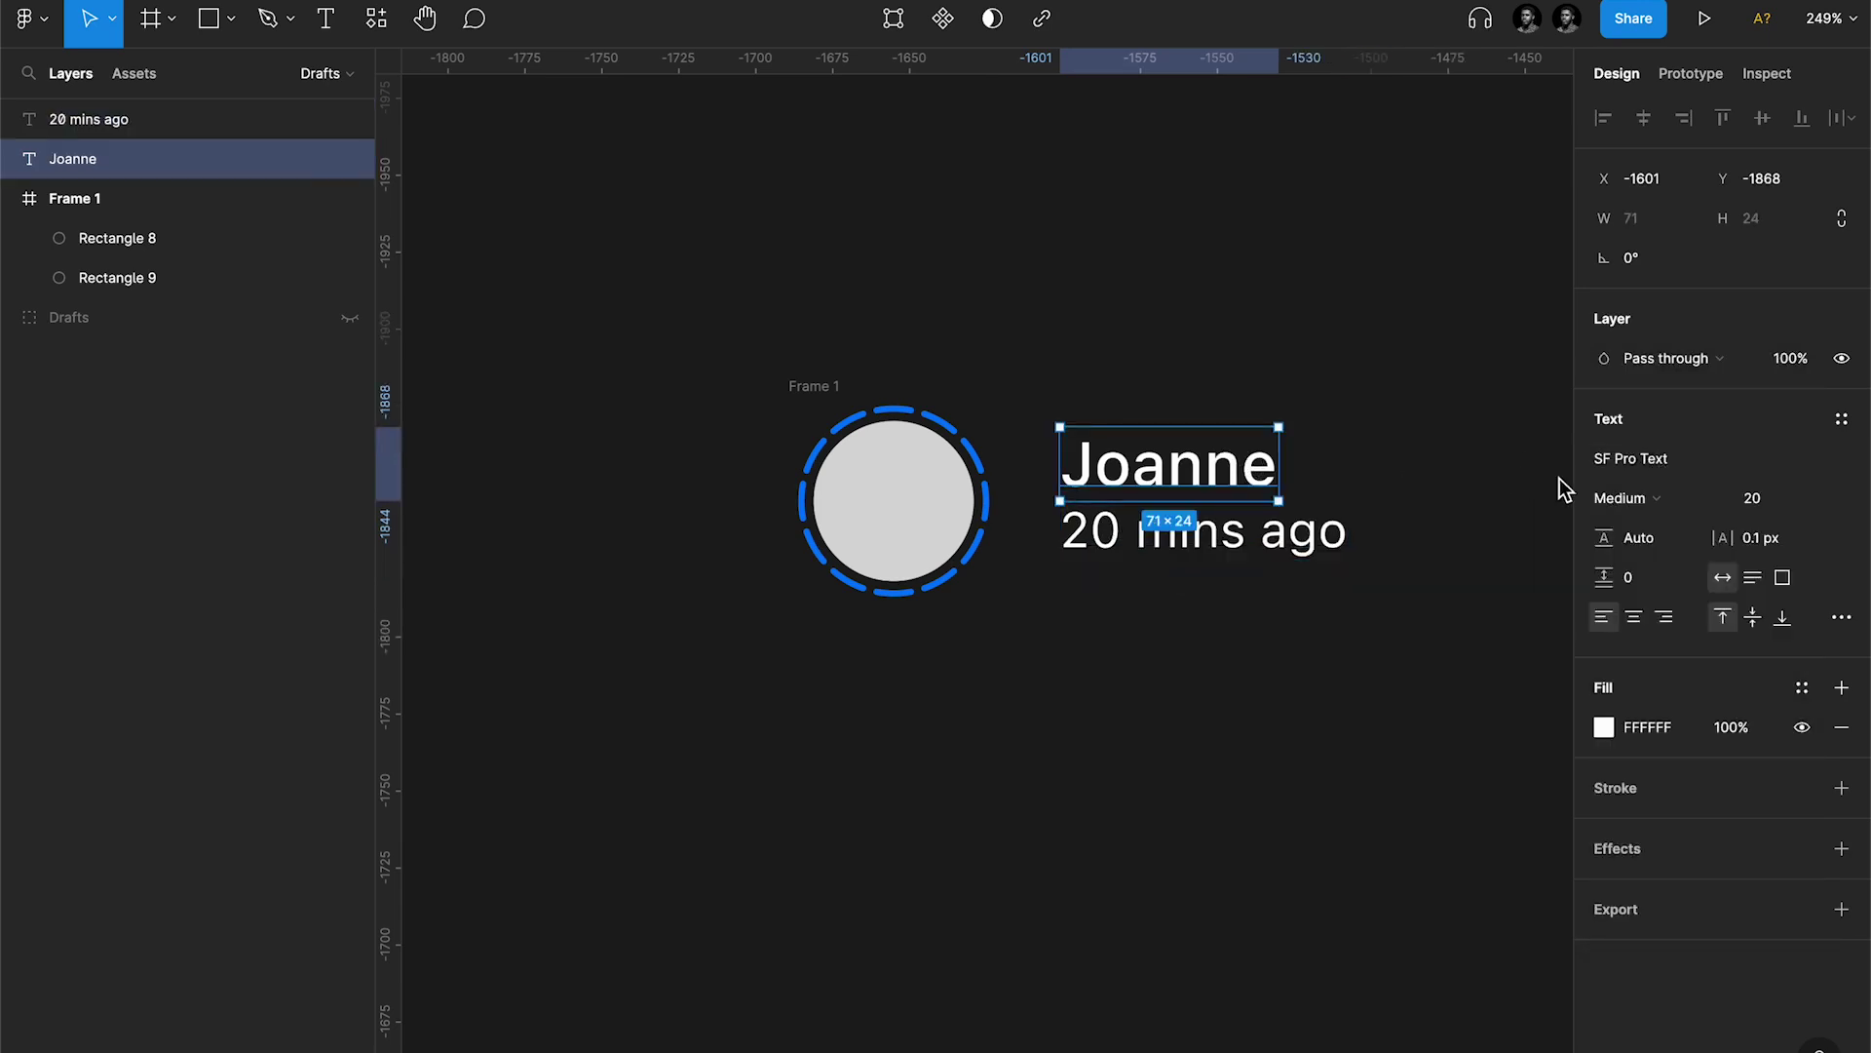
click(1654, 502)
click(1683, 528)
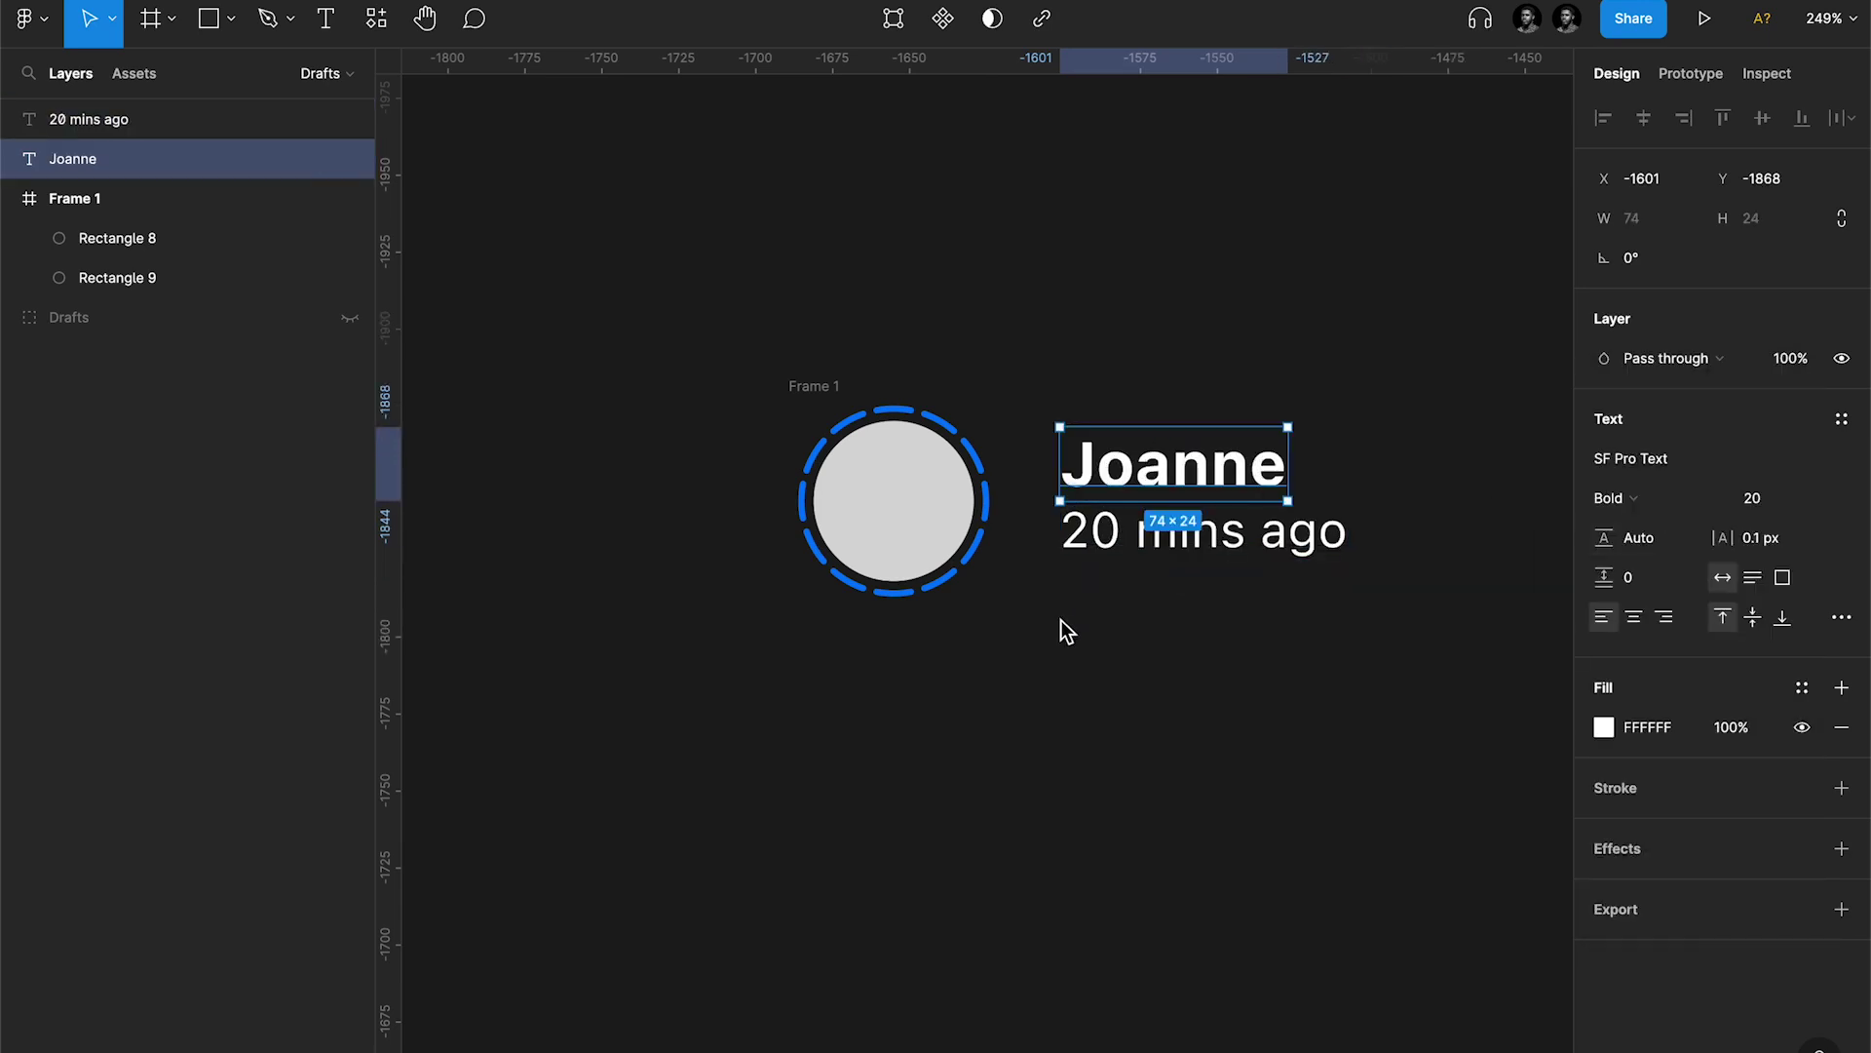
Step: Wrap the name and time texts in a vertical auto layout frame and rename it "Text"
shift+click(1177, 552)
key(shift+a)
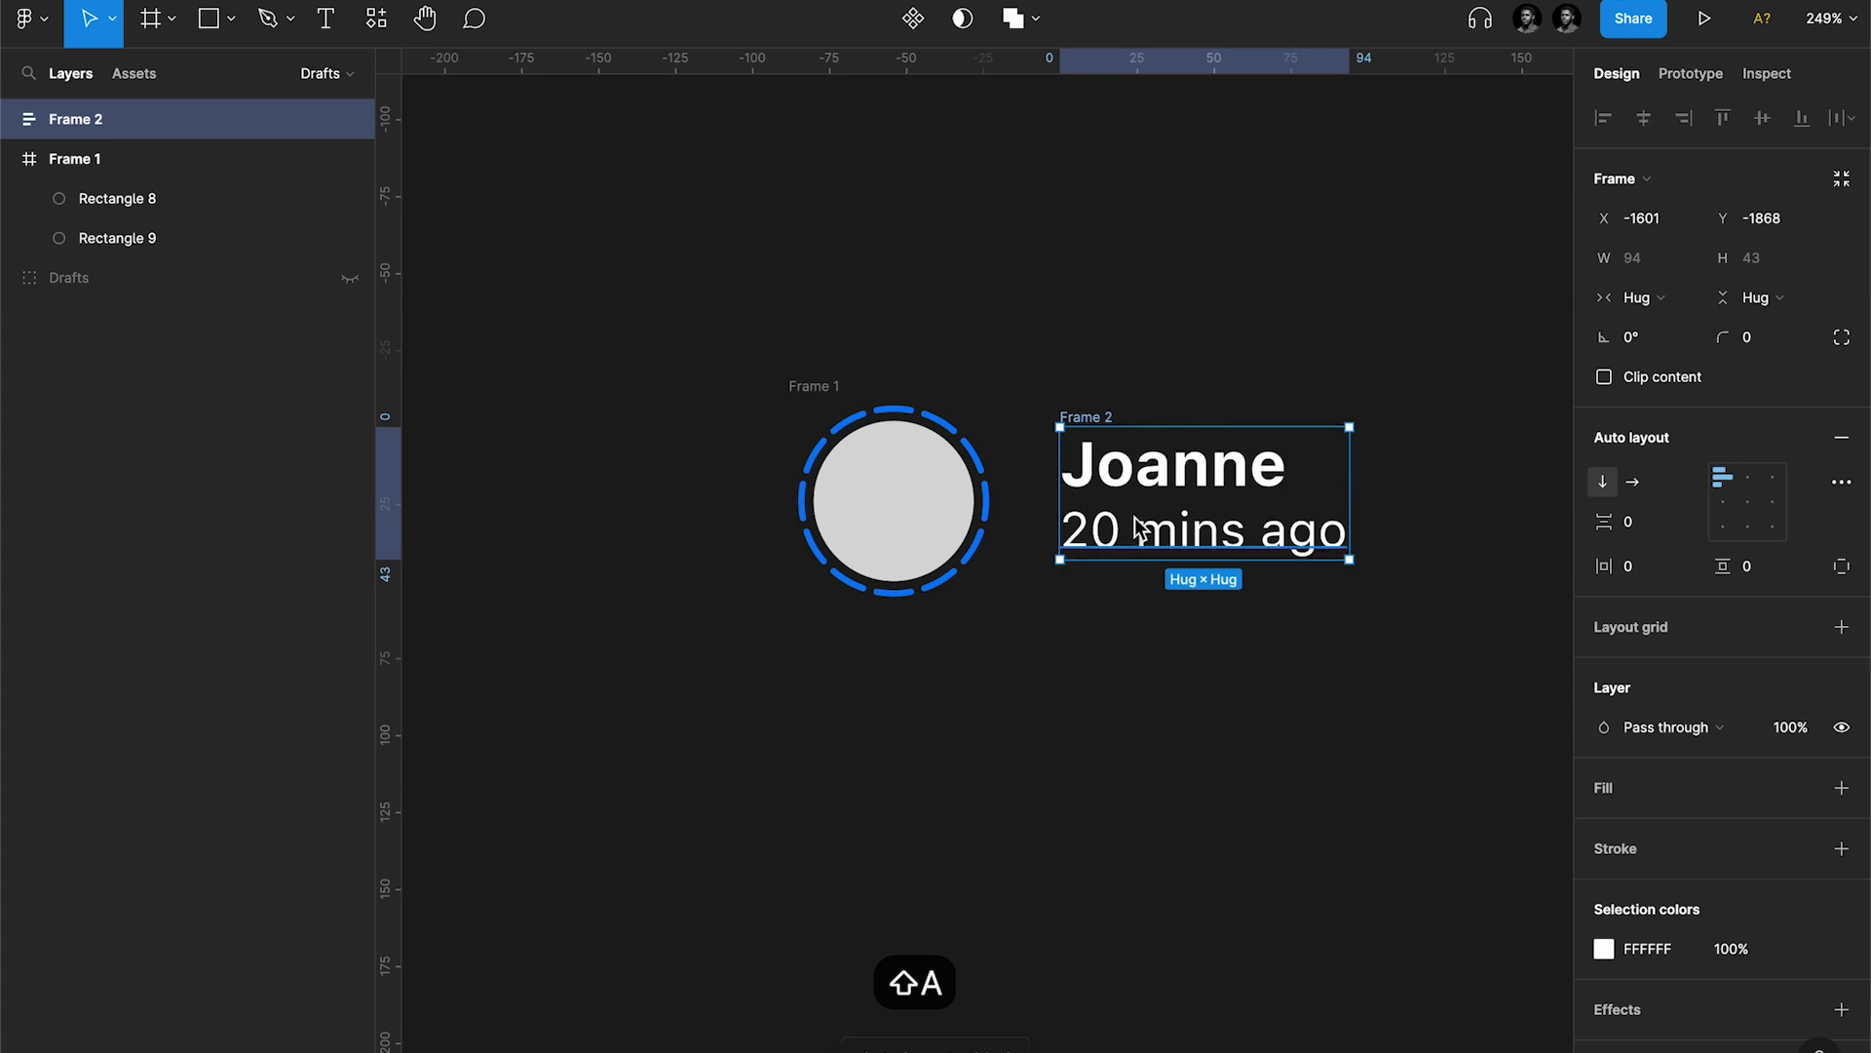
key(super+r)
text(Text)
key(Return)
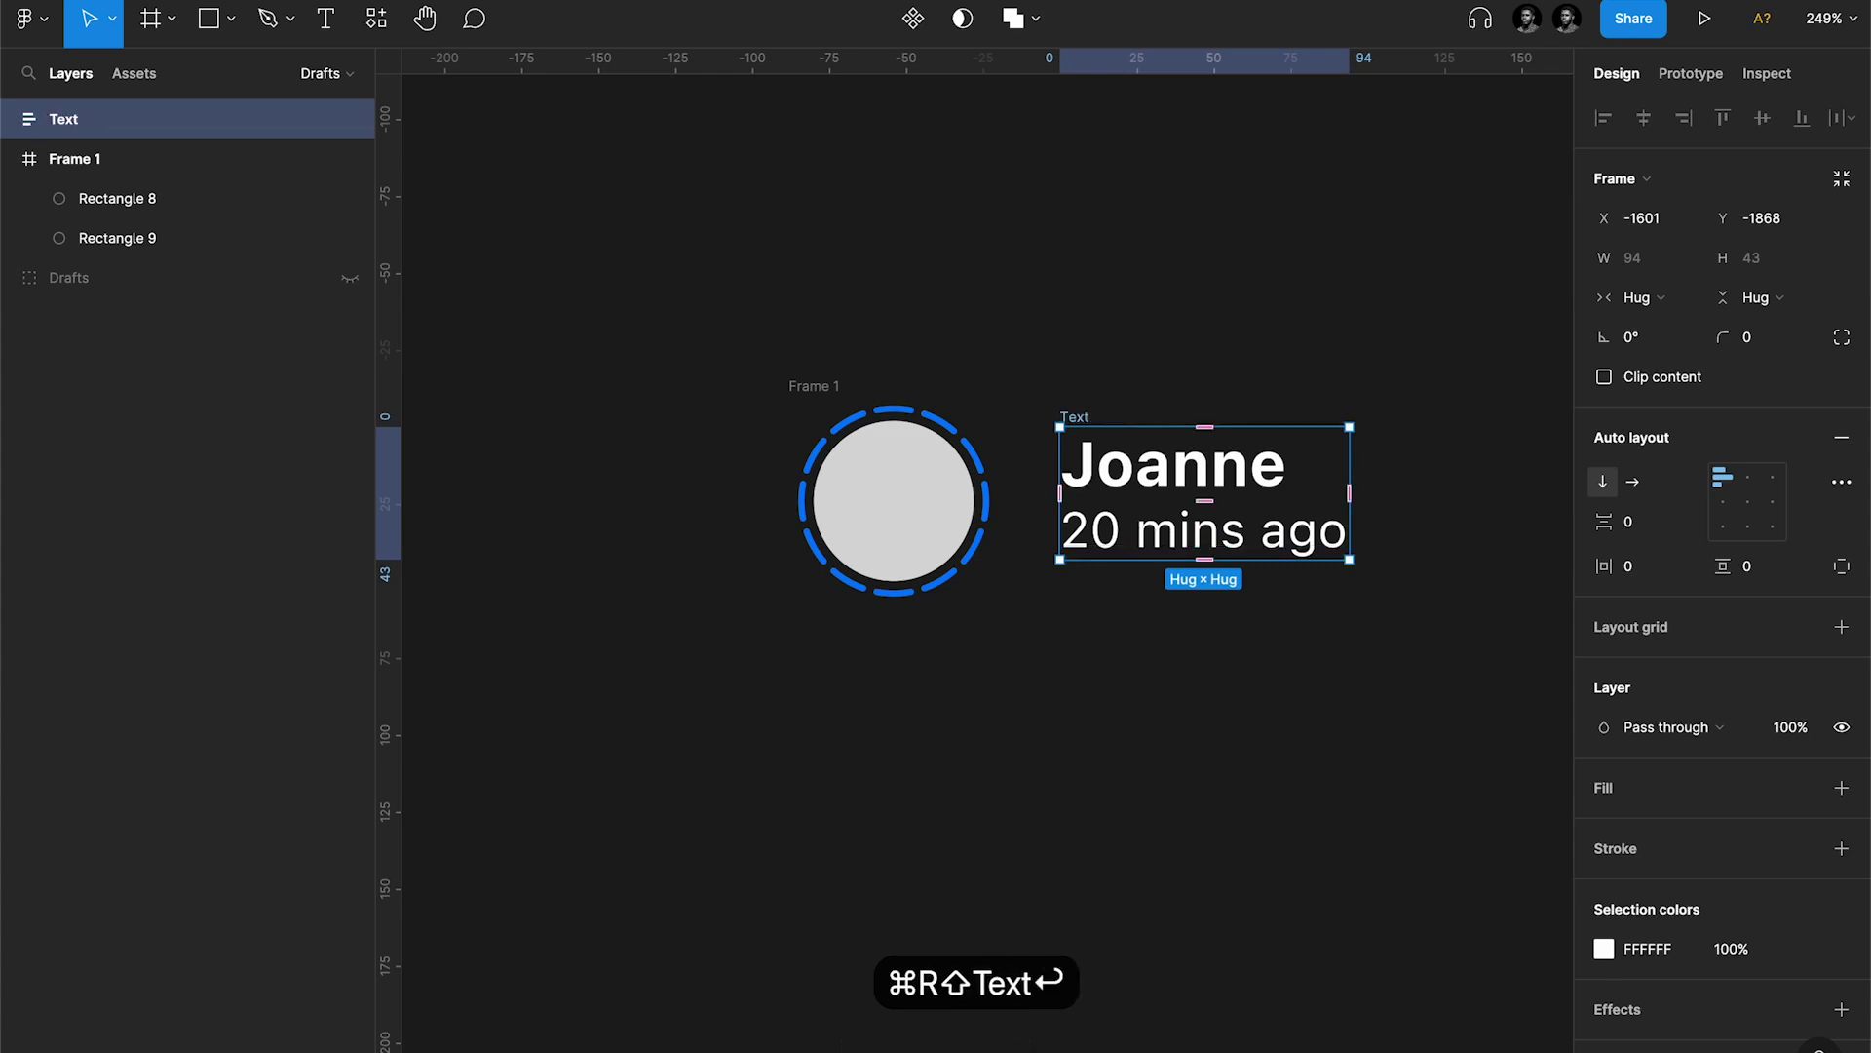
Step: Combine the circle frame and the Text frame in a horizontal auto layout with an item spacing of 12
shift+click(826, 386)
key(shift+a)
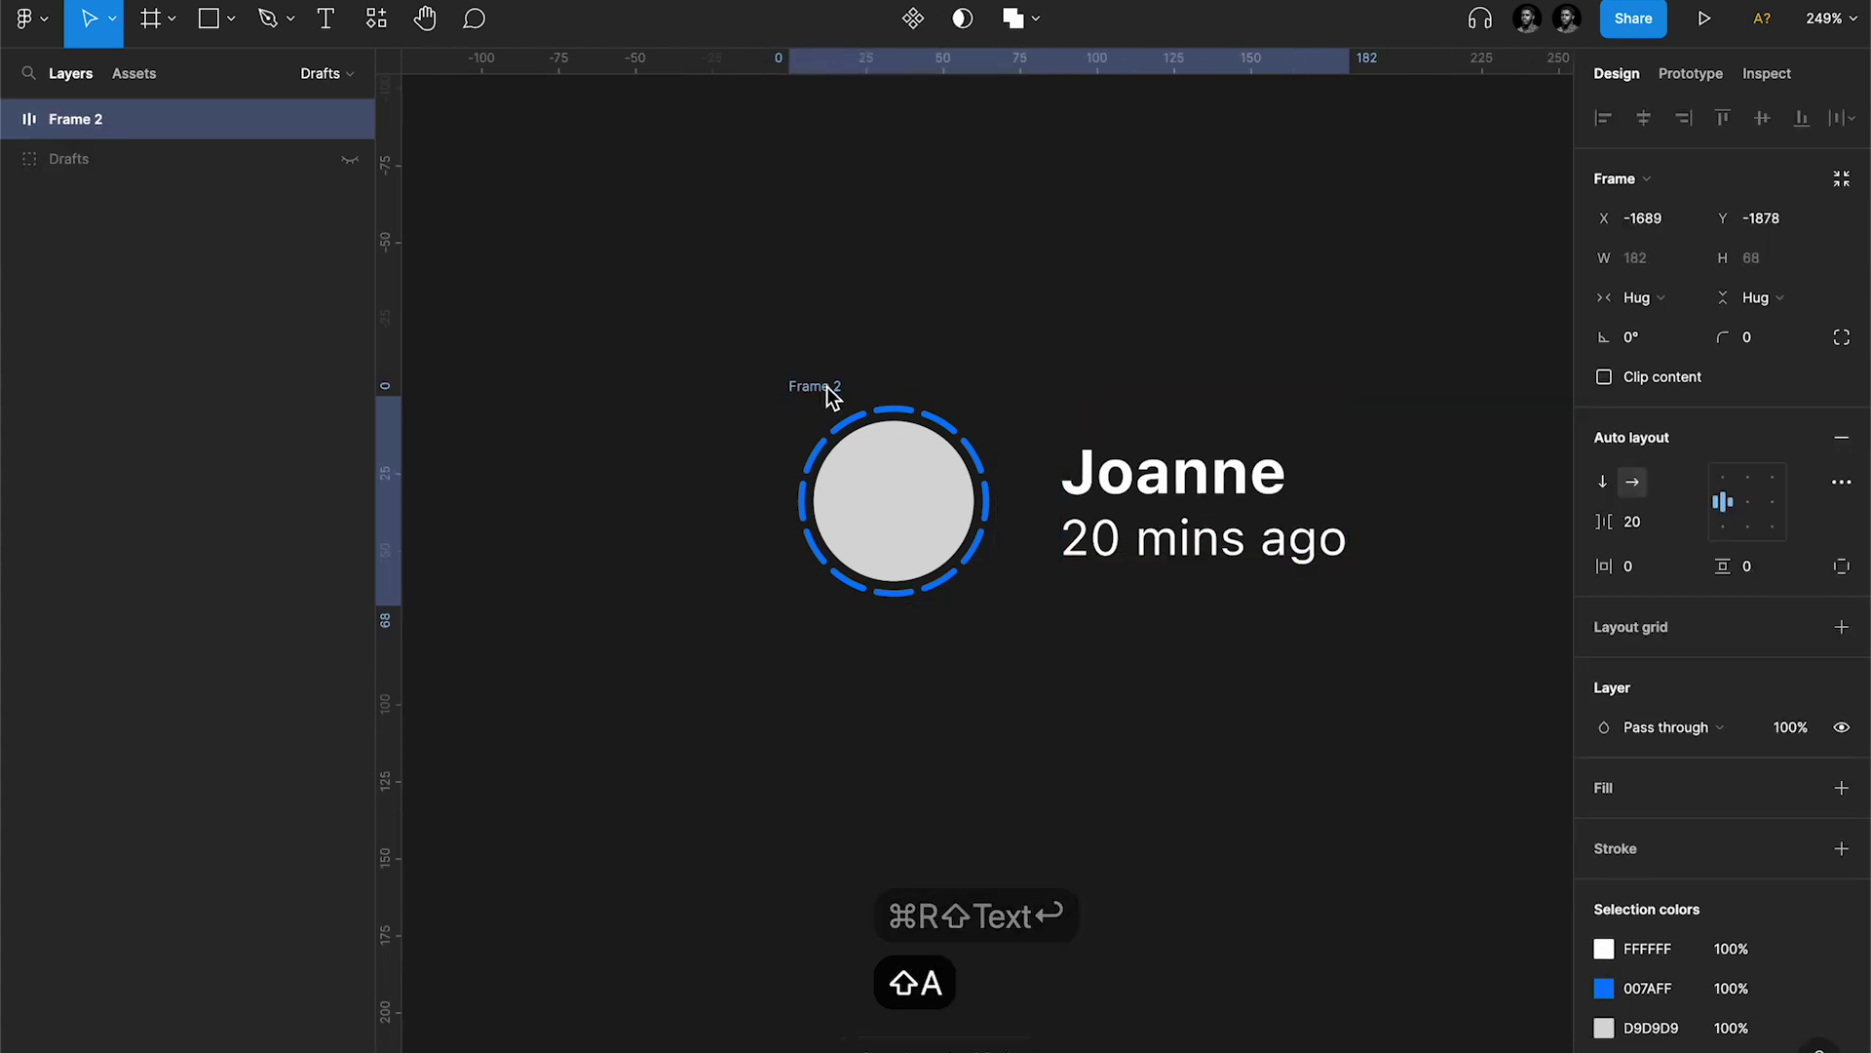
click(1643, 524)
text(12)
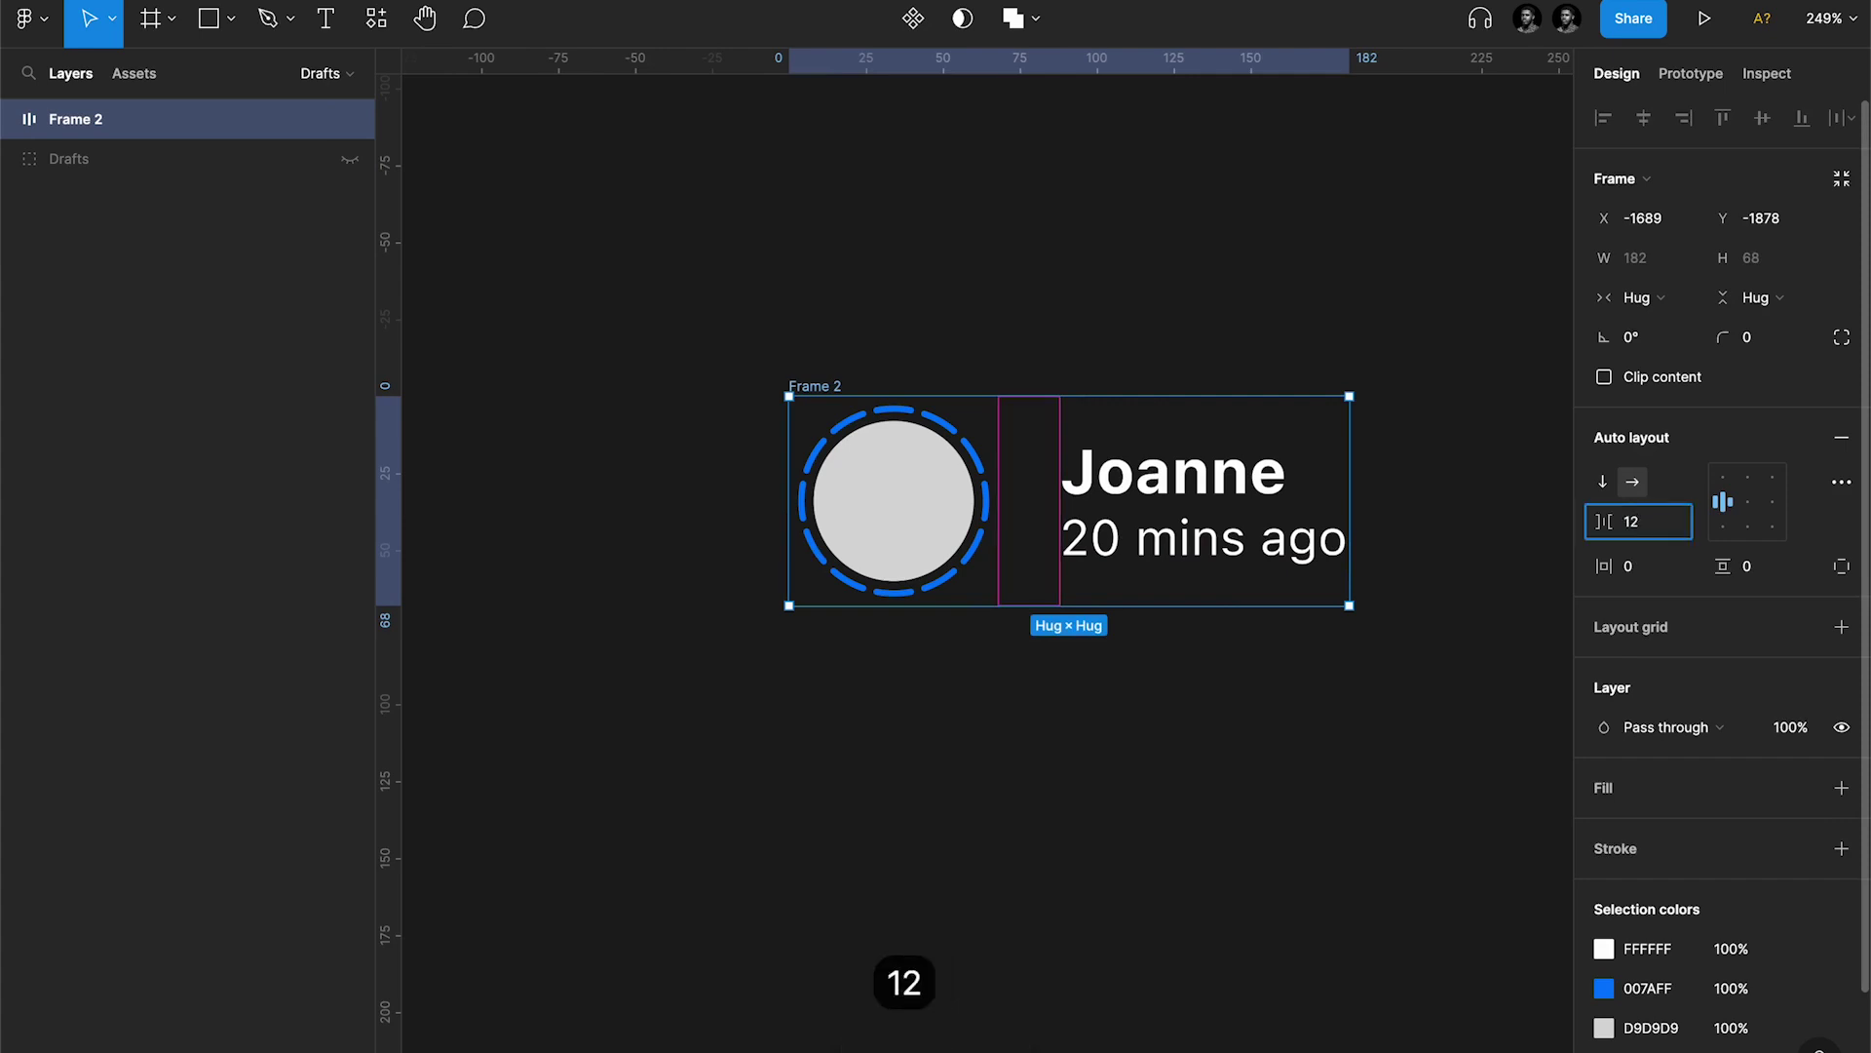
key(Return)
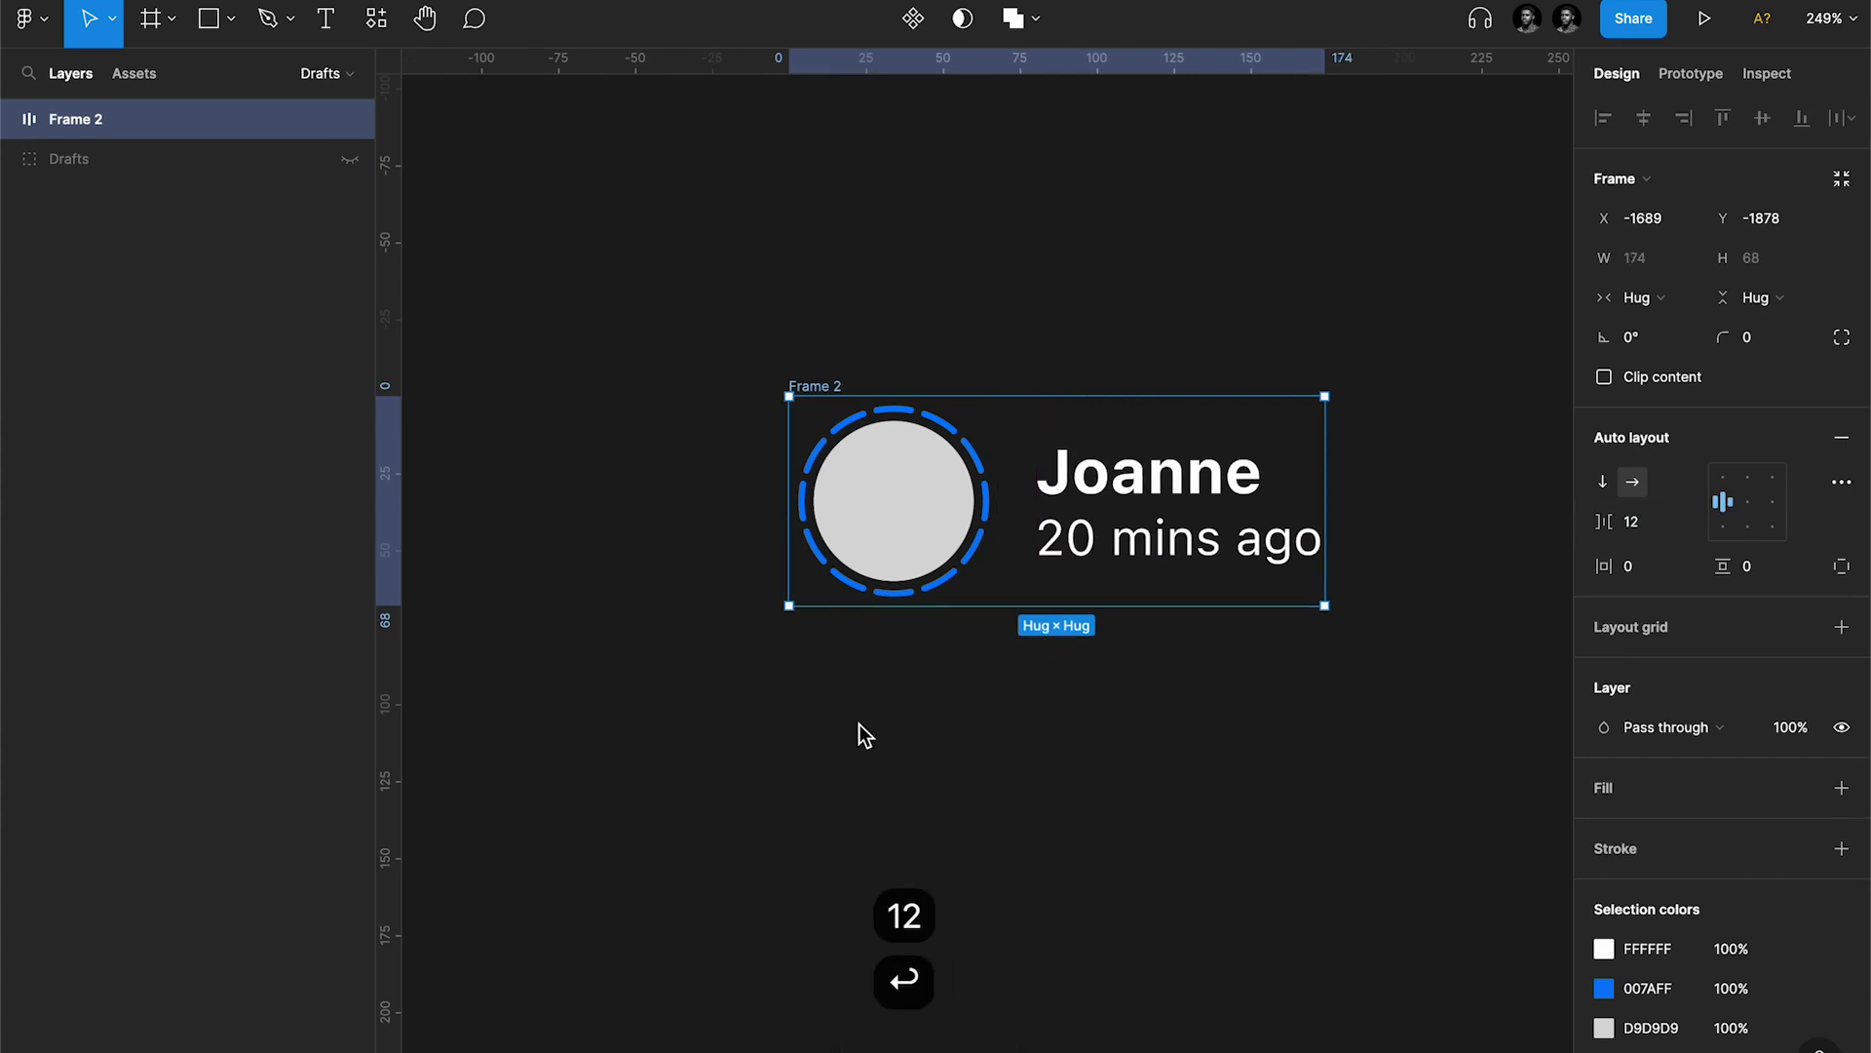
Step: Rename the combined auto layout frame "Avatar" and turn it into a component
key(super+r)
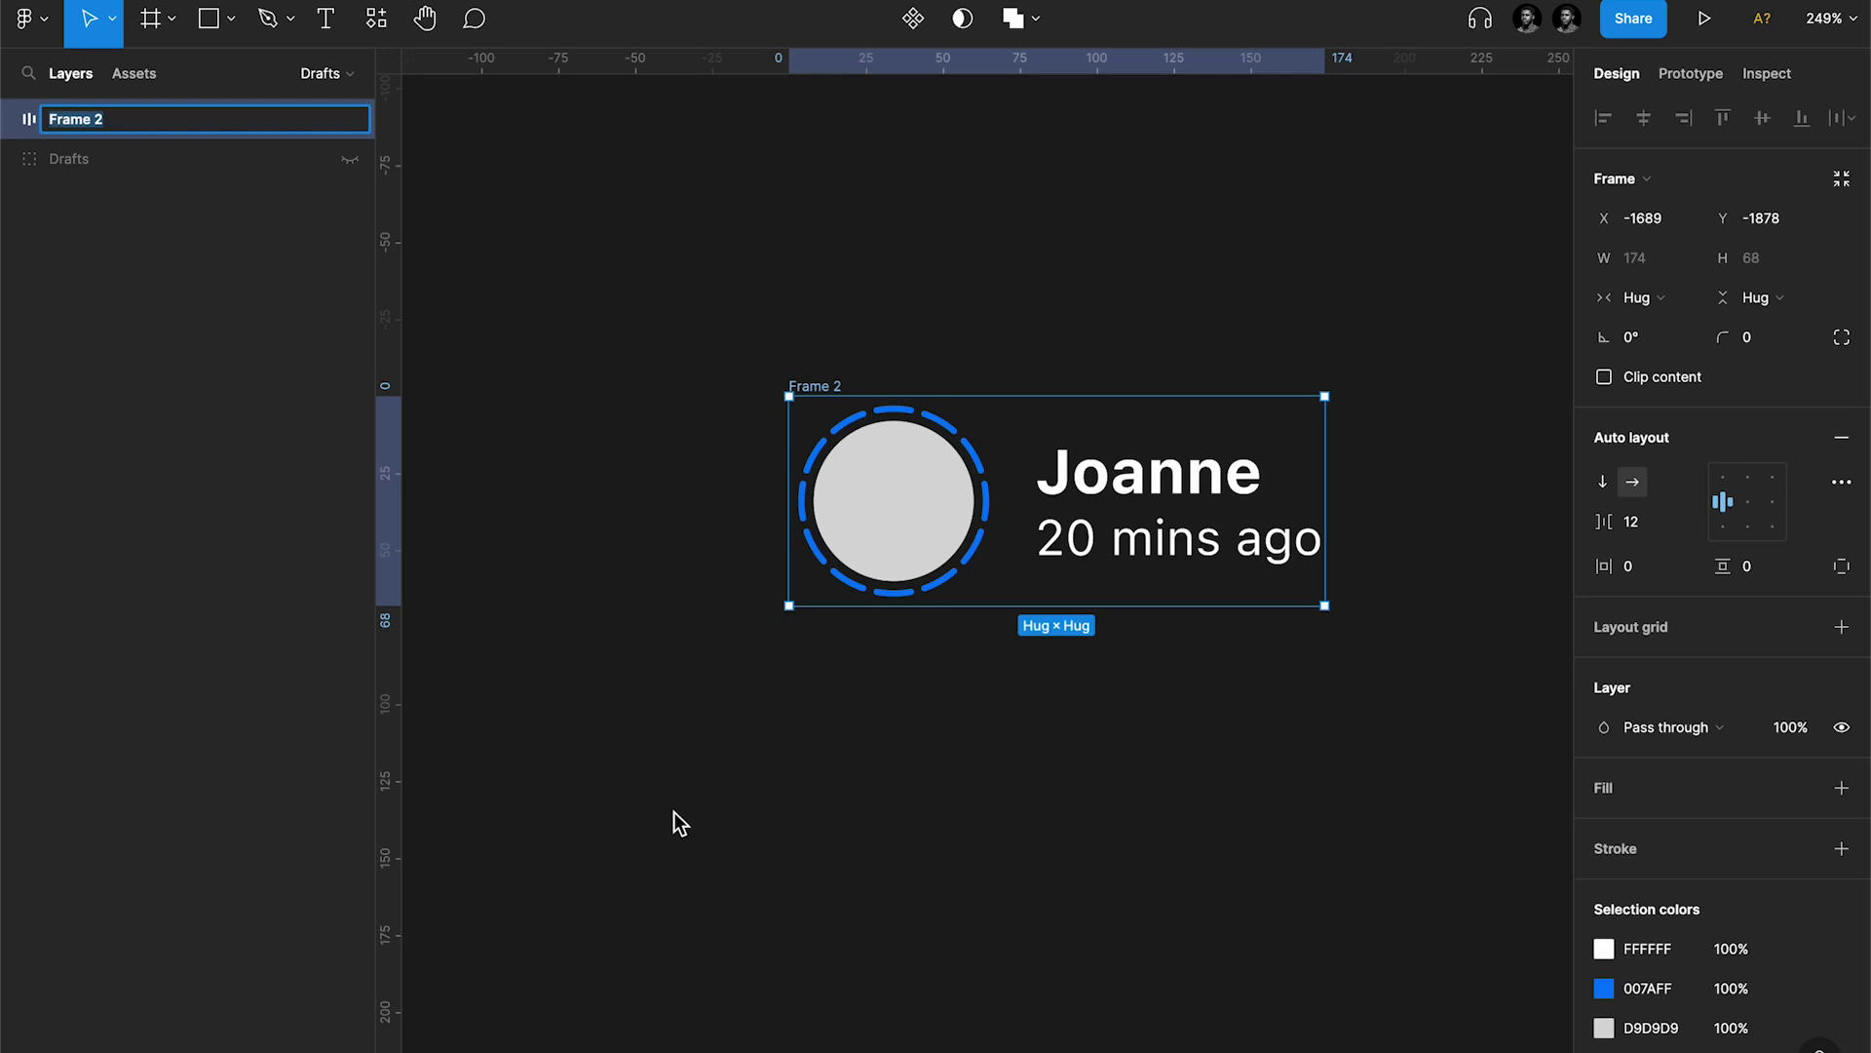
text(Avatar)
key(Return)
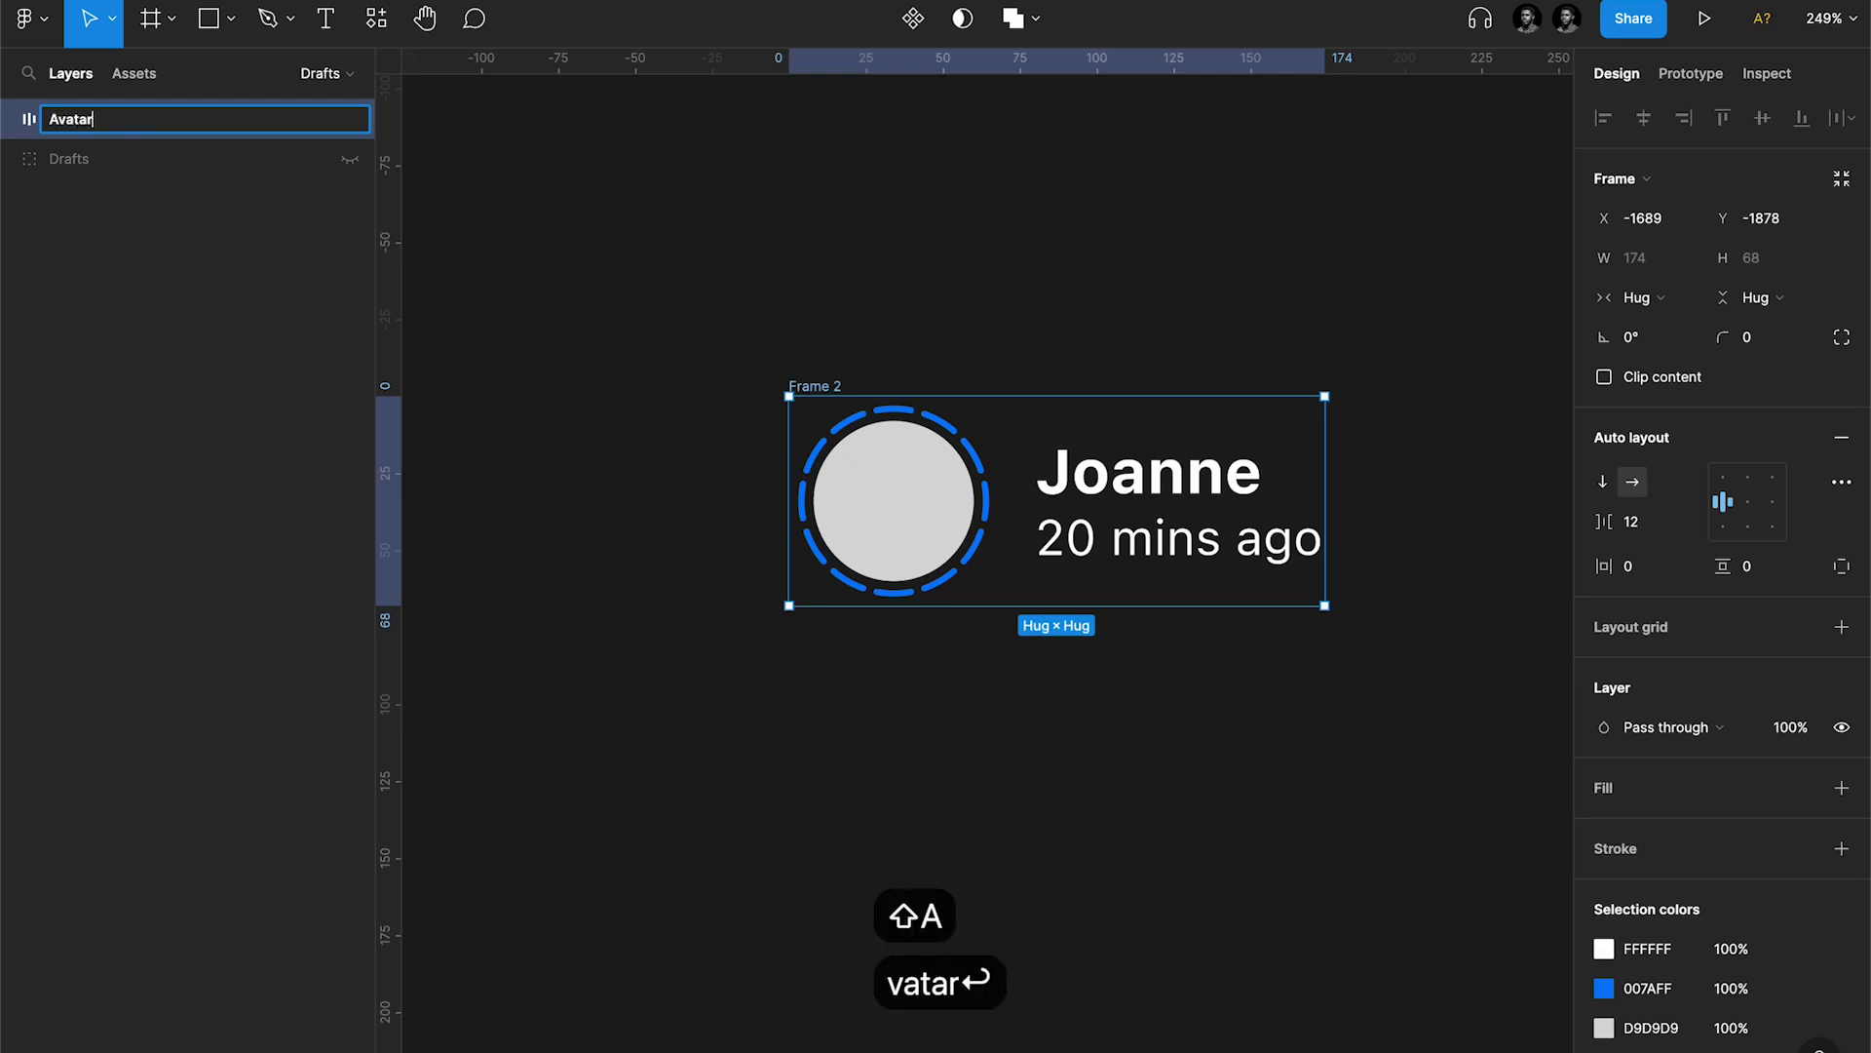
key(alt+super+k)
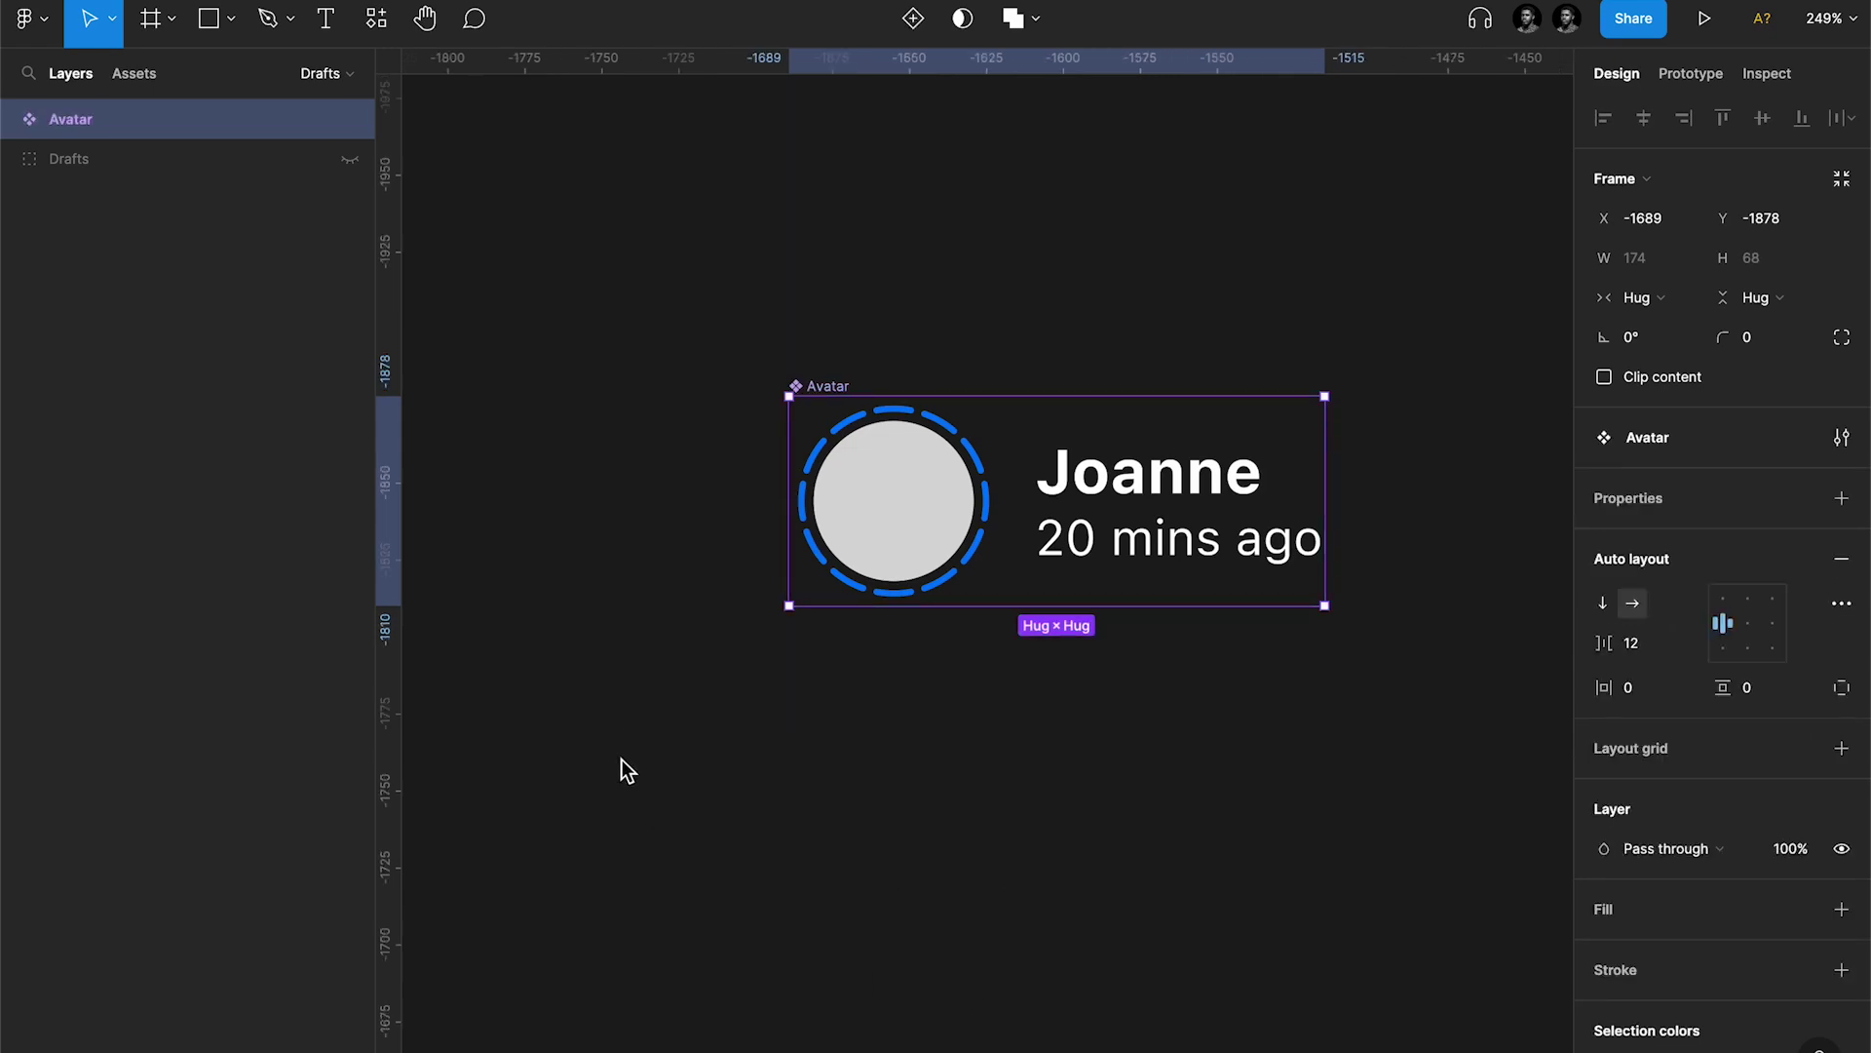
click(628, 729)
Step: Draw a new frame below the Avatar component and set its size to 226 wide by 446 high
scroll(835, 727, down, 5)
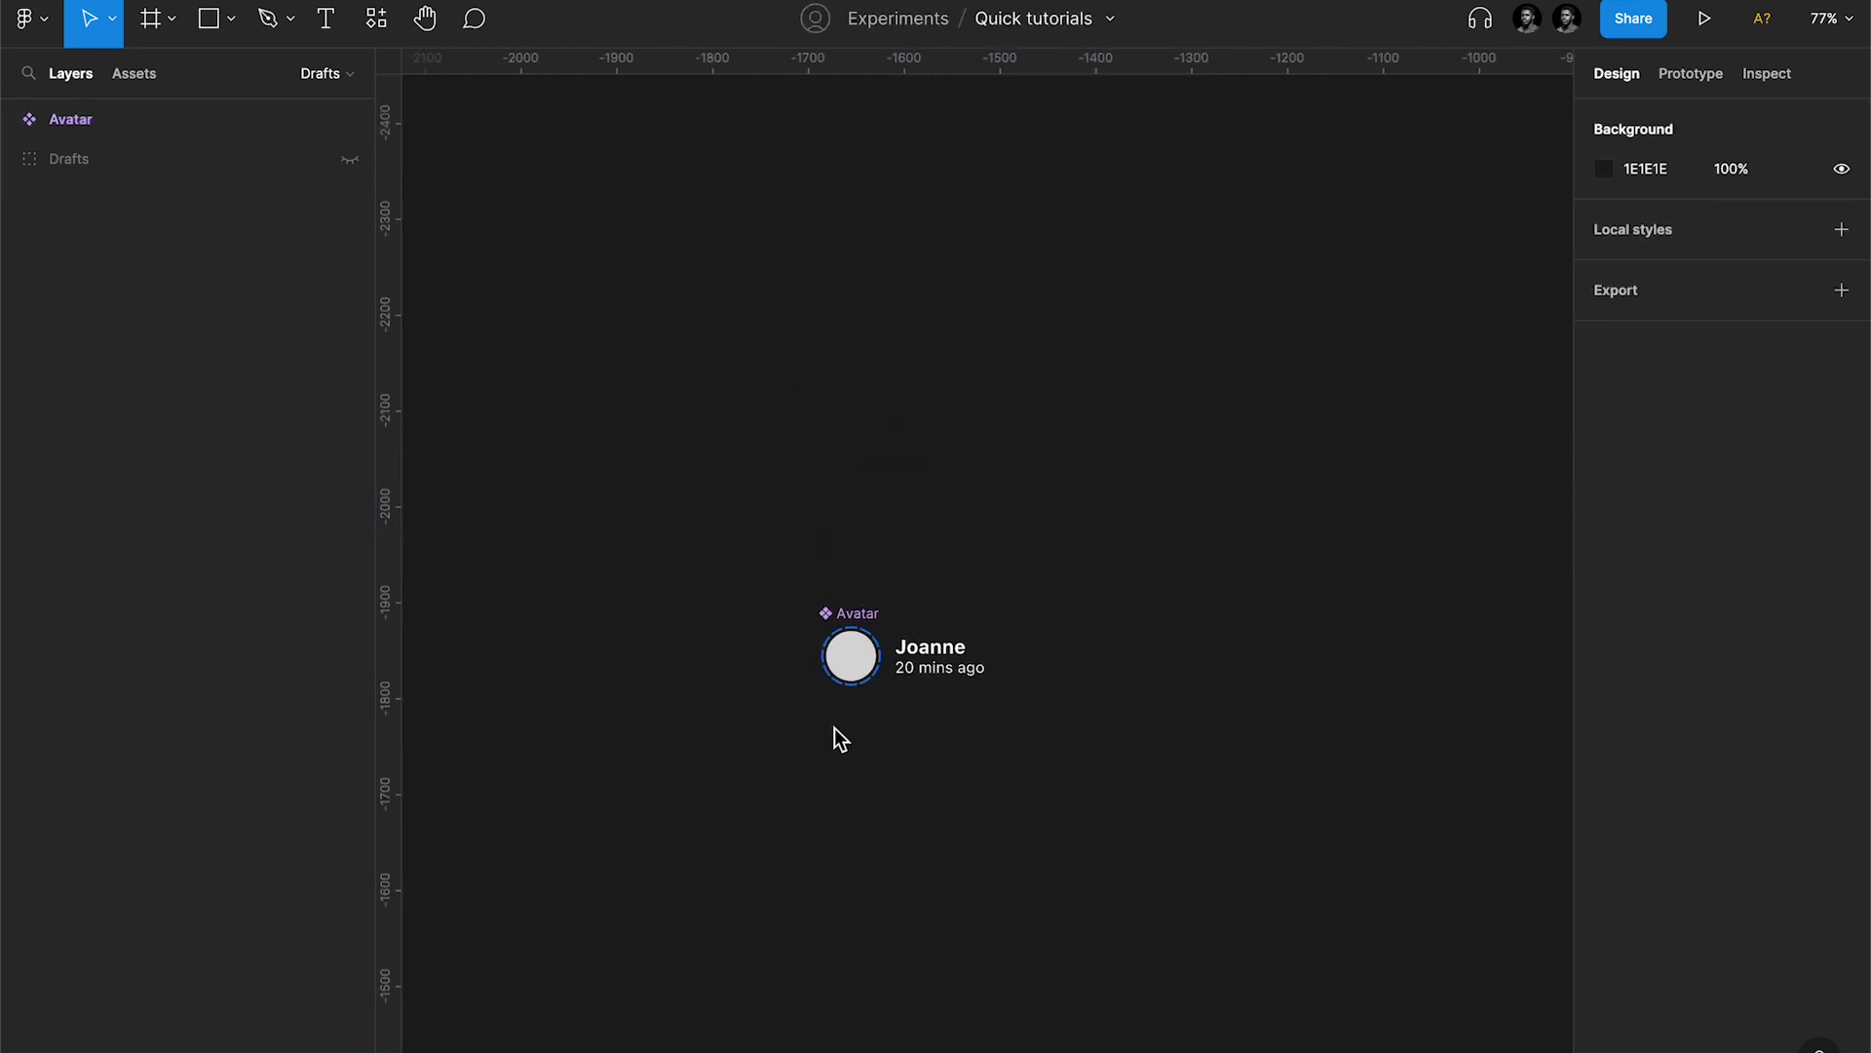
scroll(835, 727, down, 3)
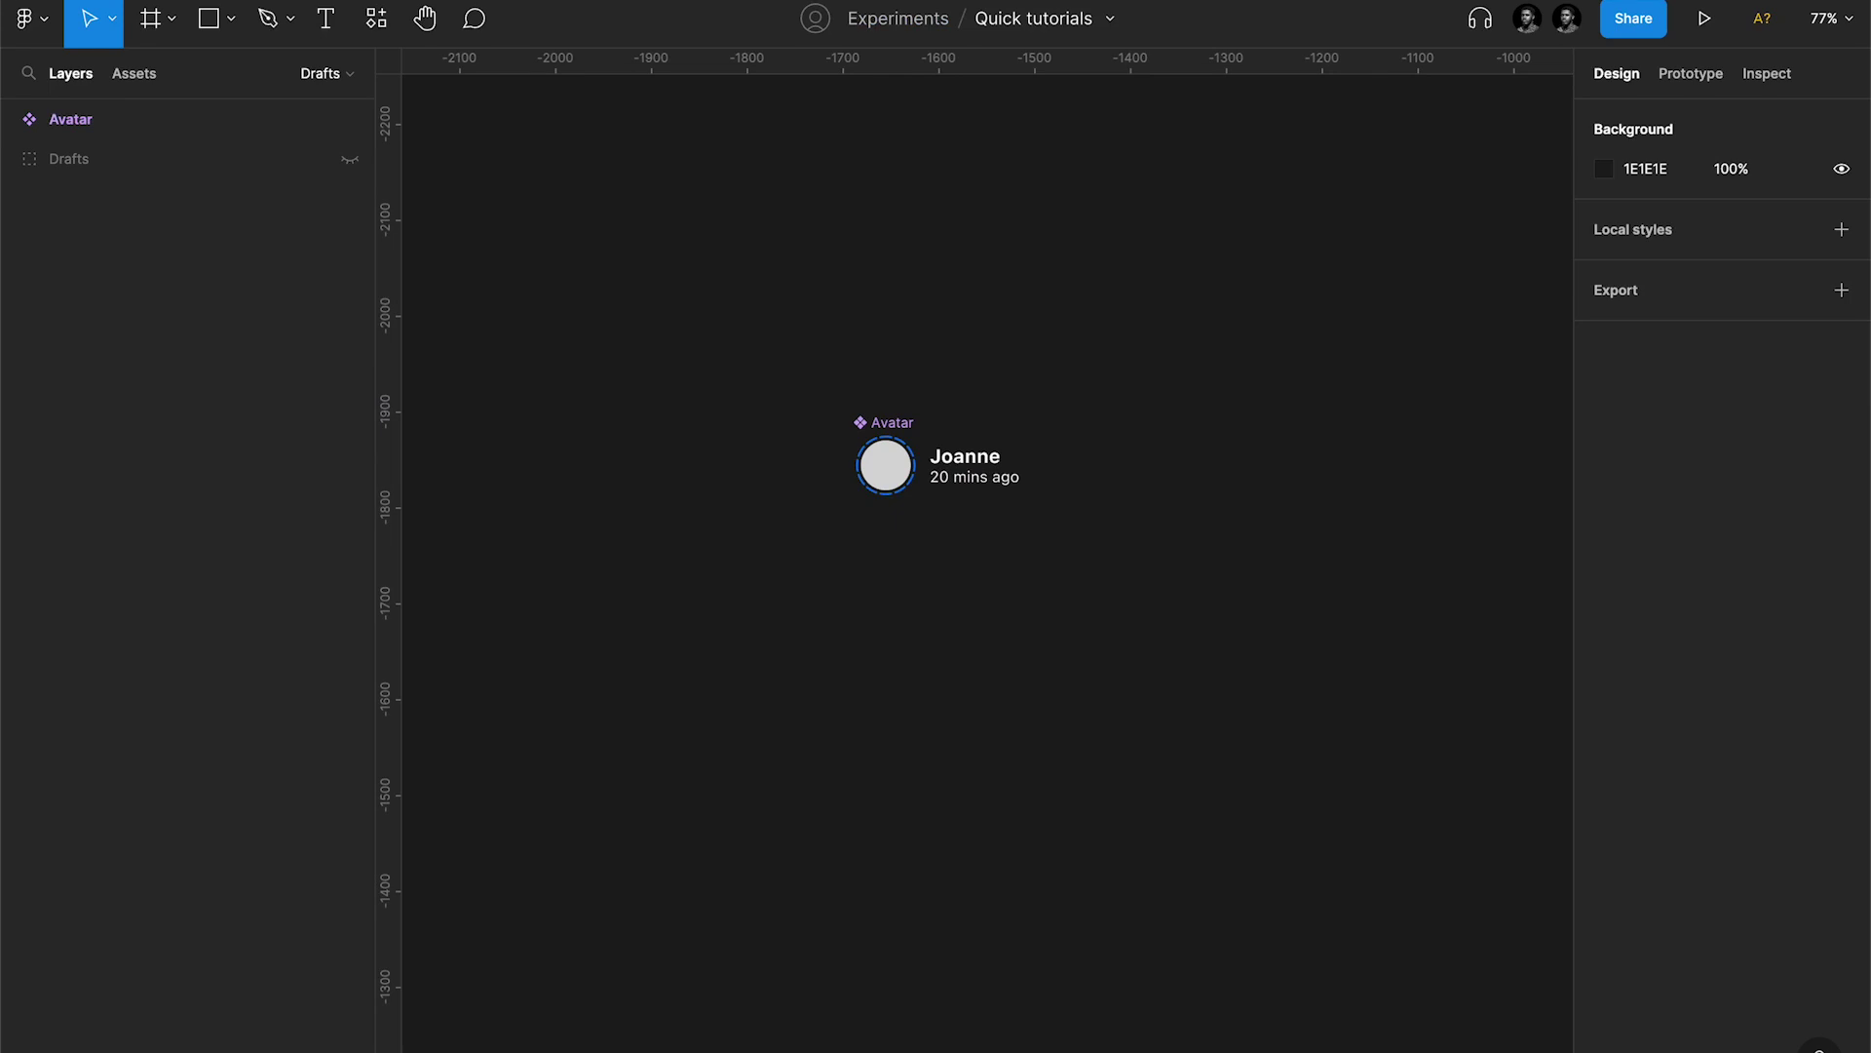
key(a)
drag(854, 548, 1089, 900)
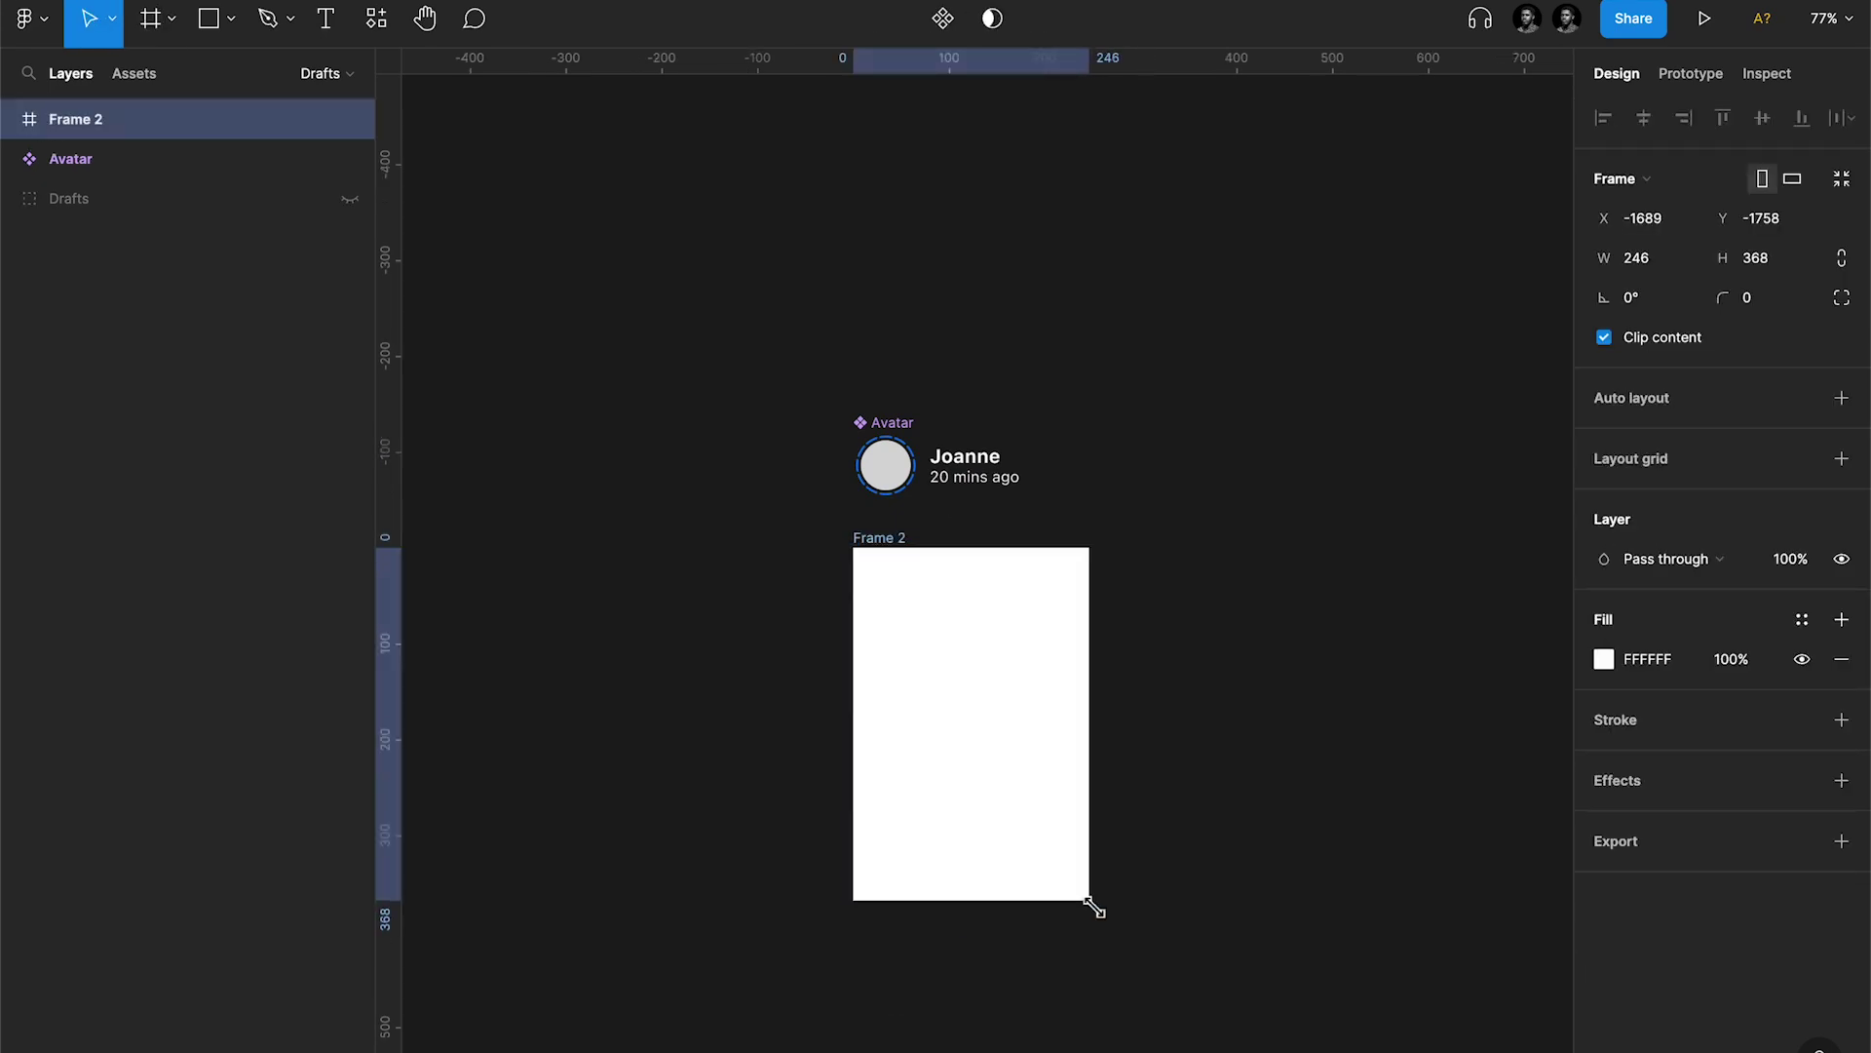
click(1657, 258)
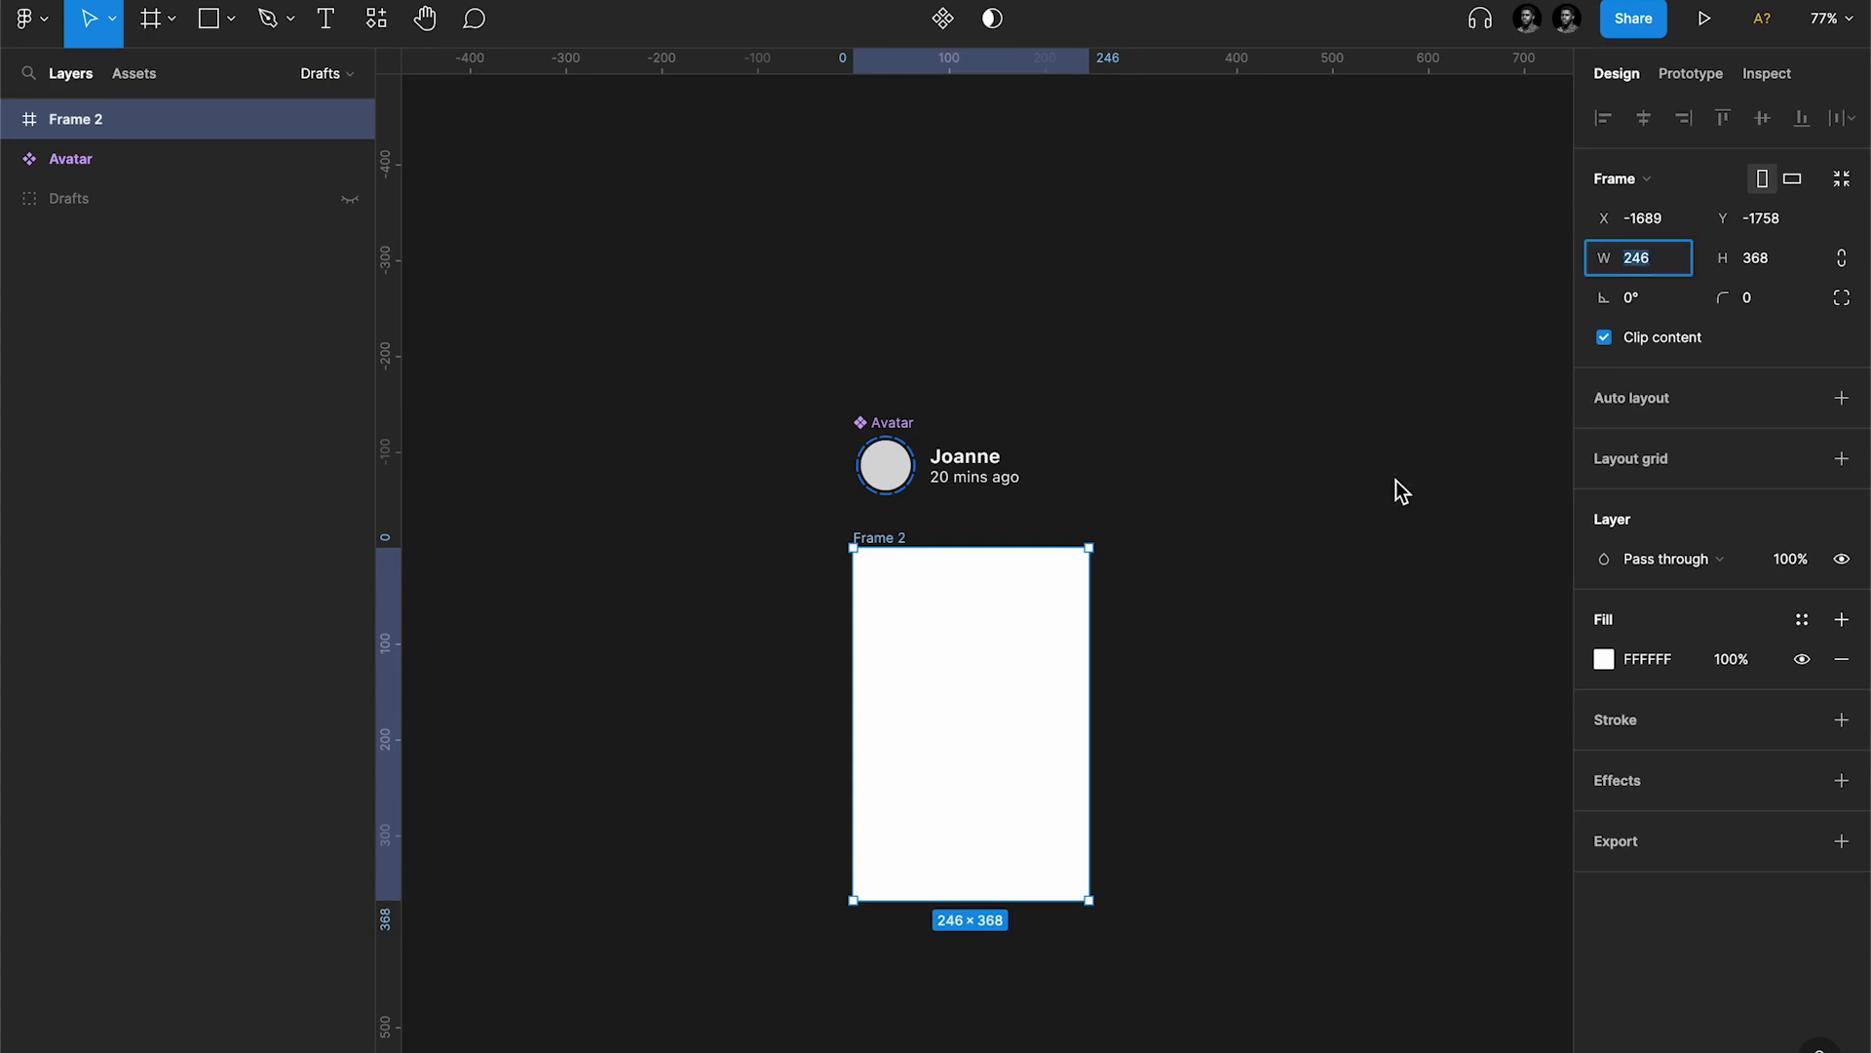
text(226)
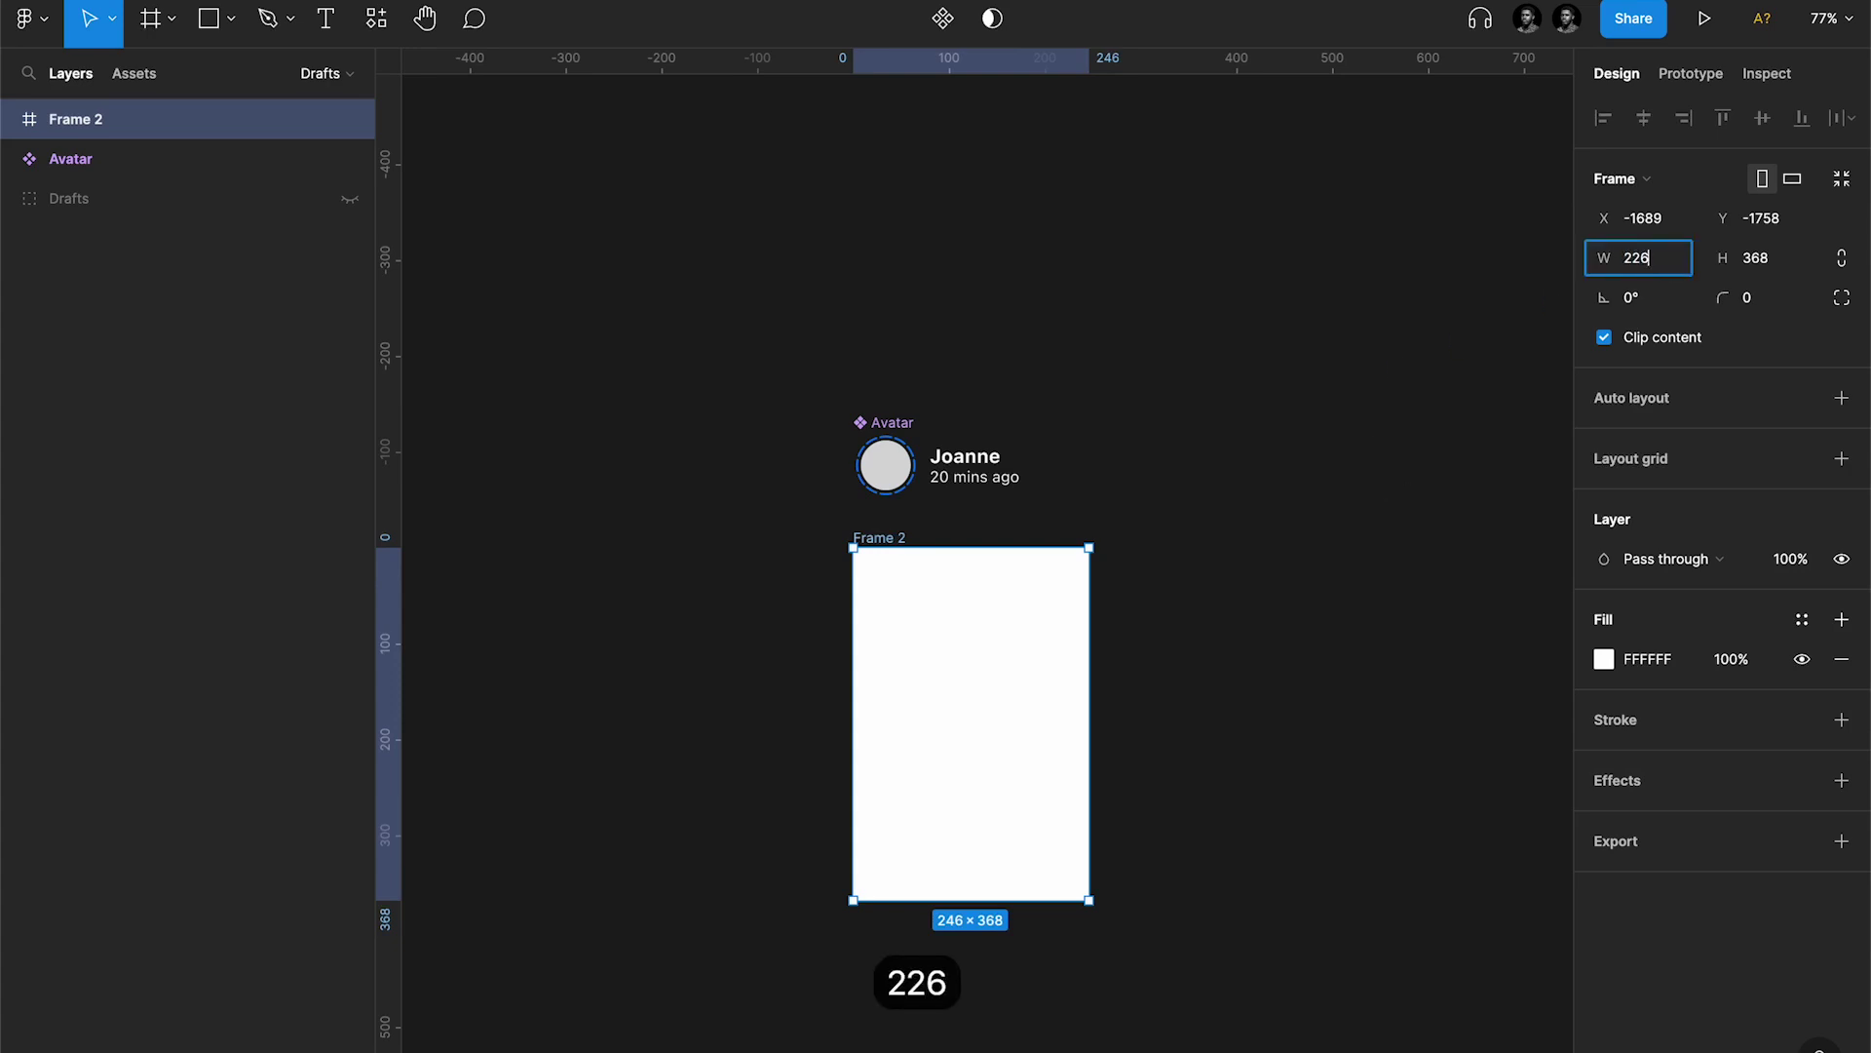
key(Tab)
text(446)
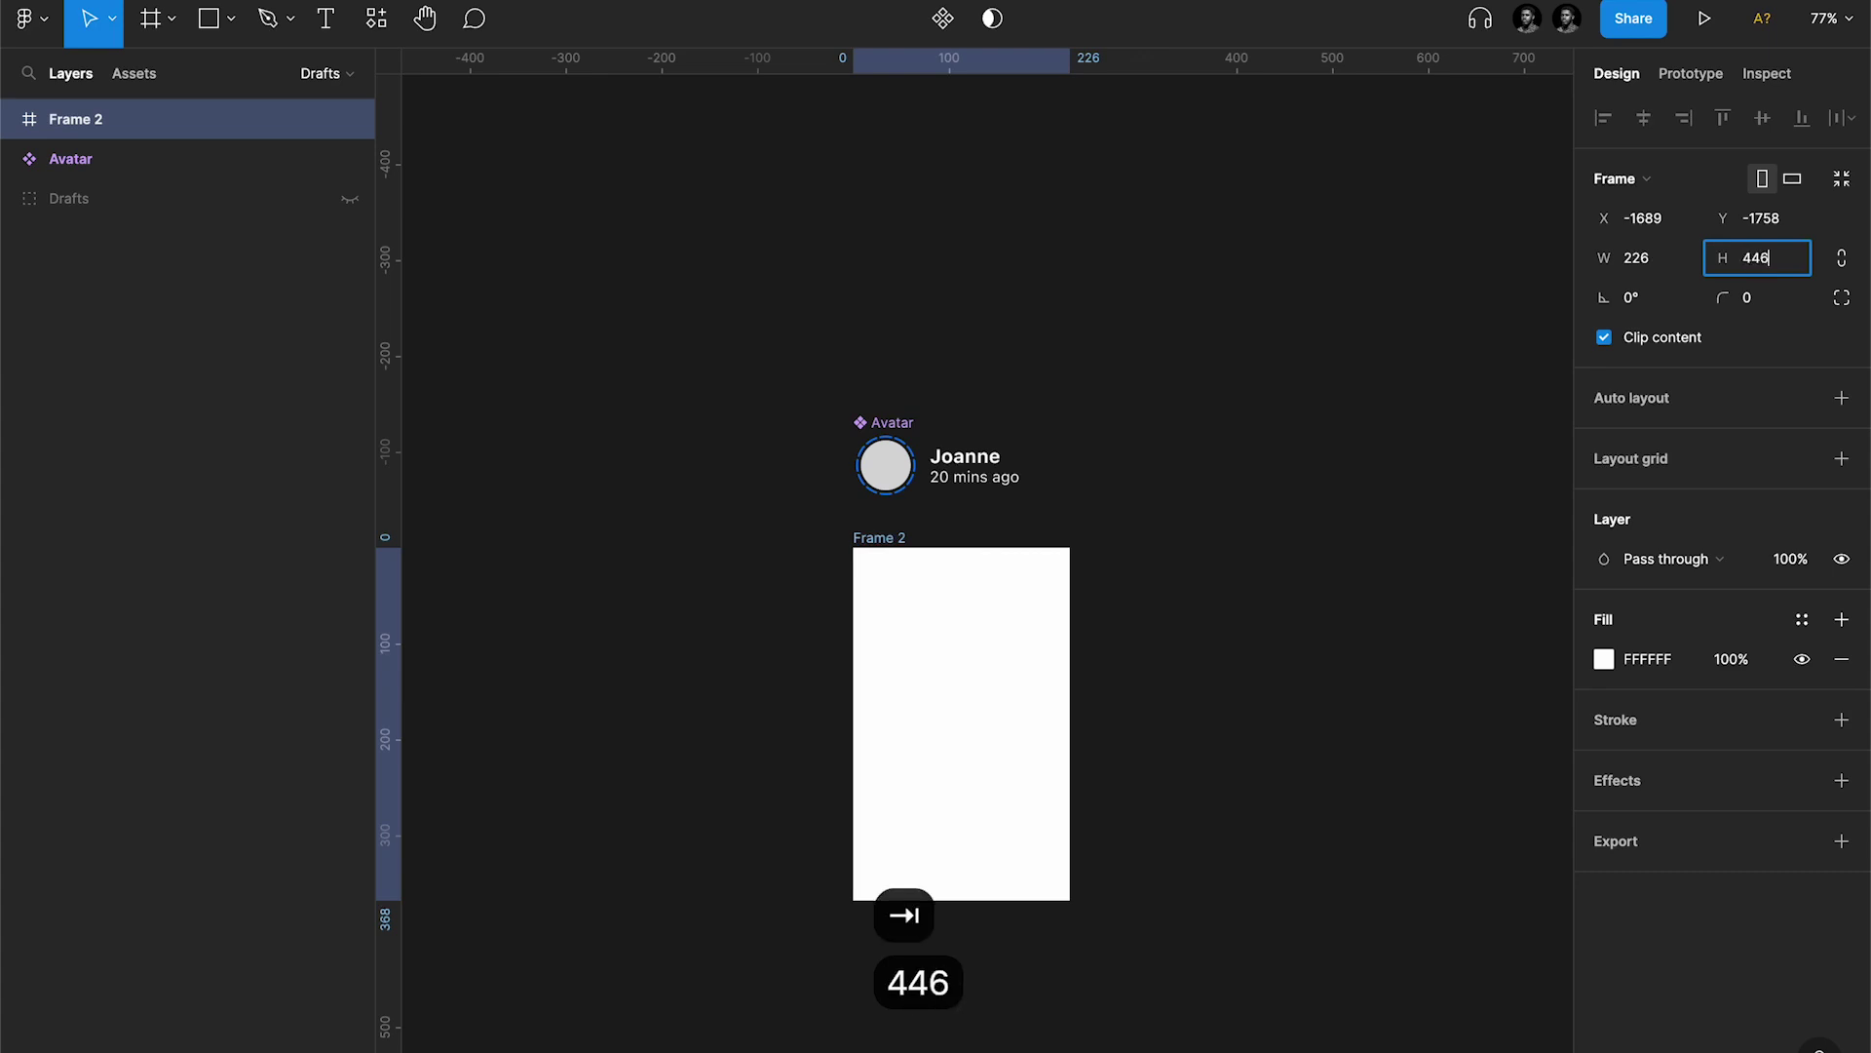
key(Return)
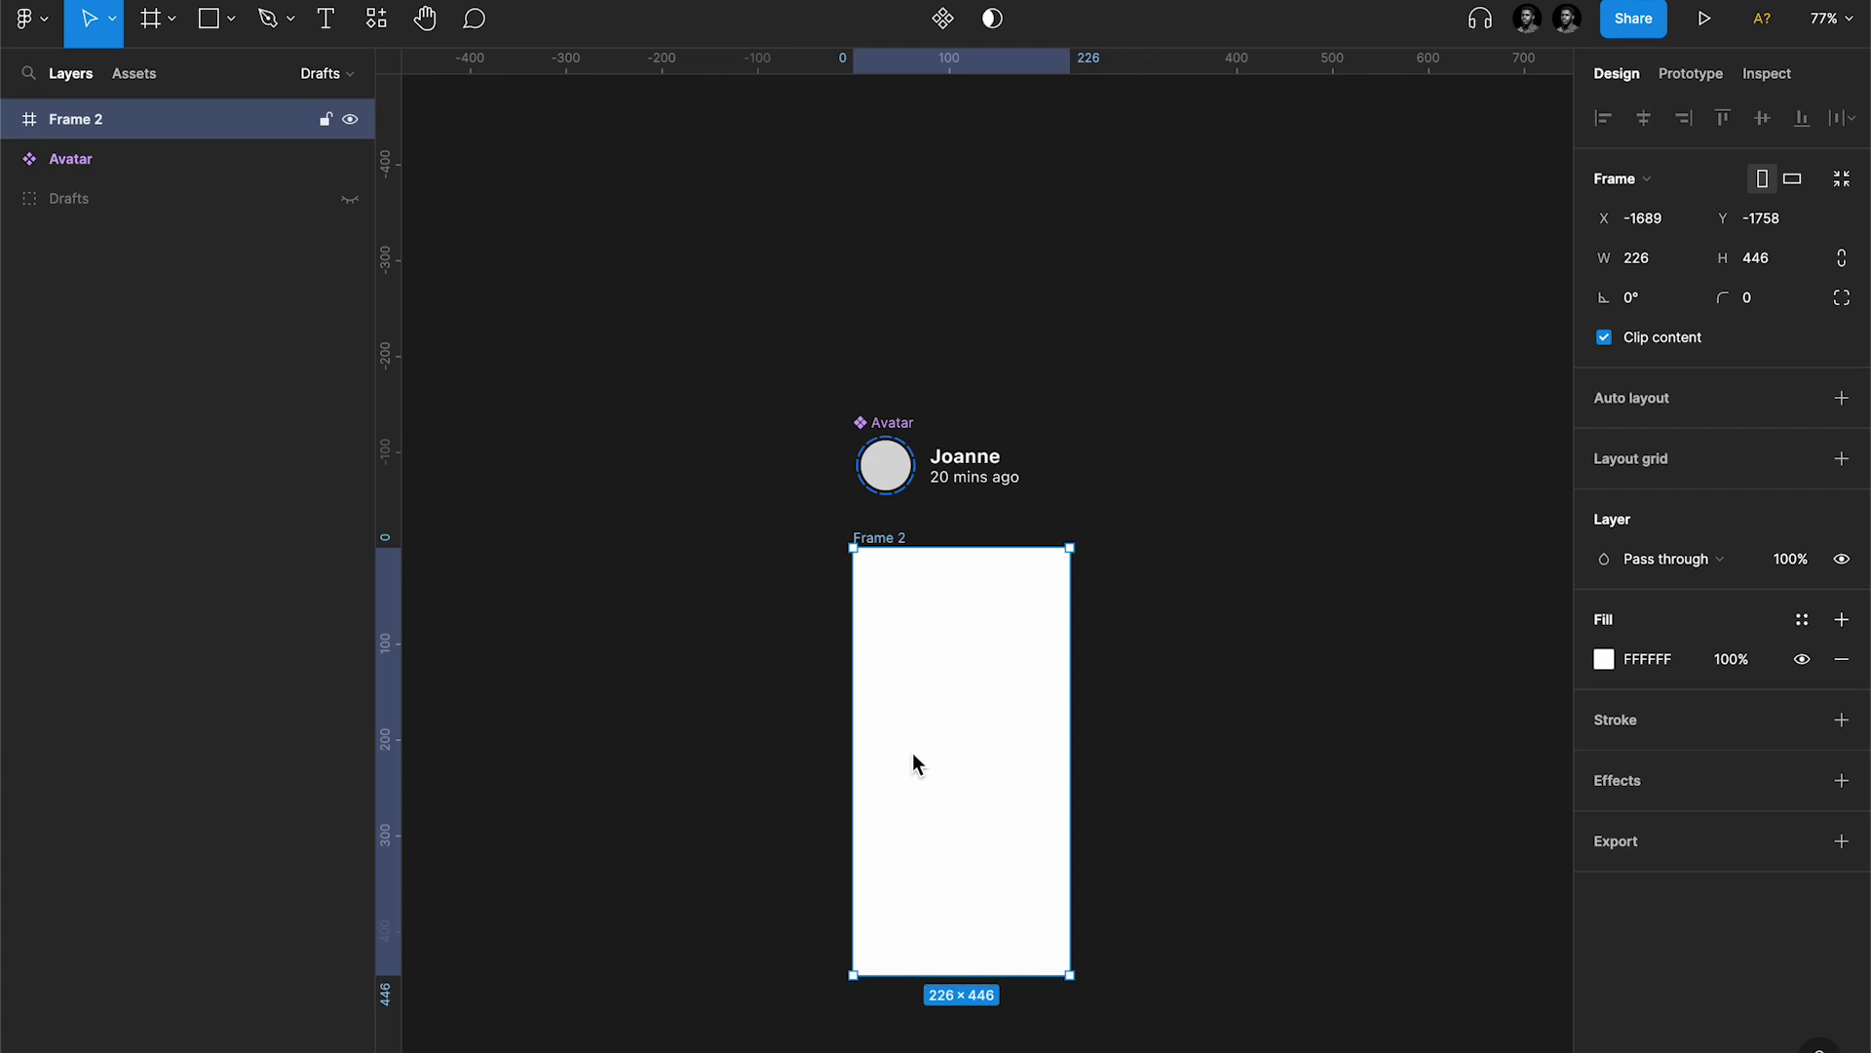
Step: Round the new frame's corners with a radius of 16
scroll(912, 752, up, 3)
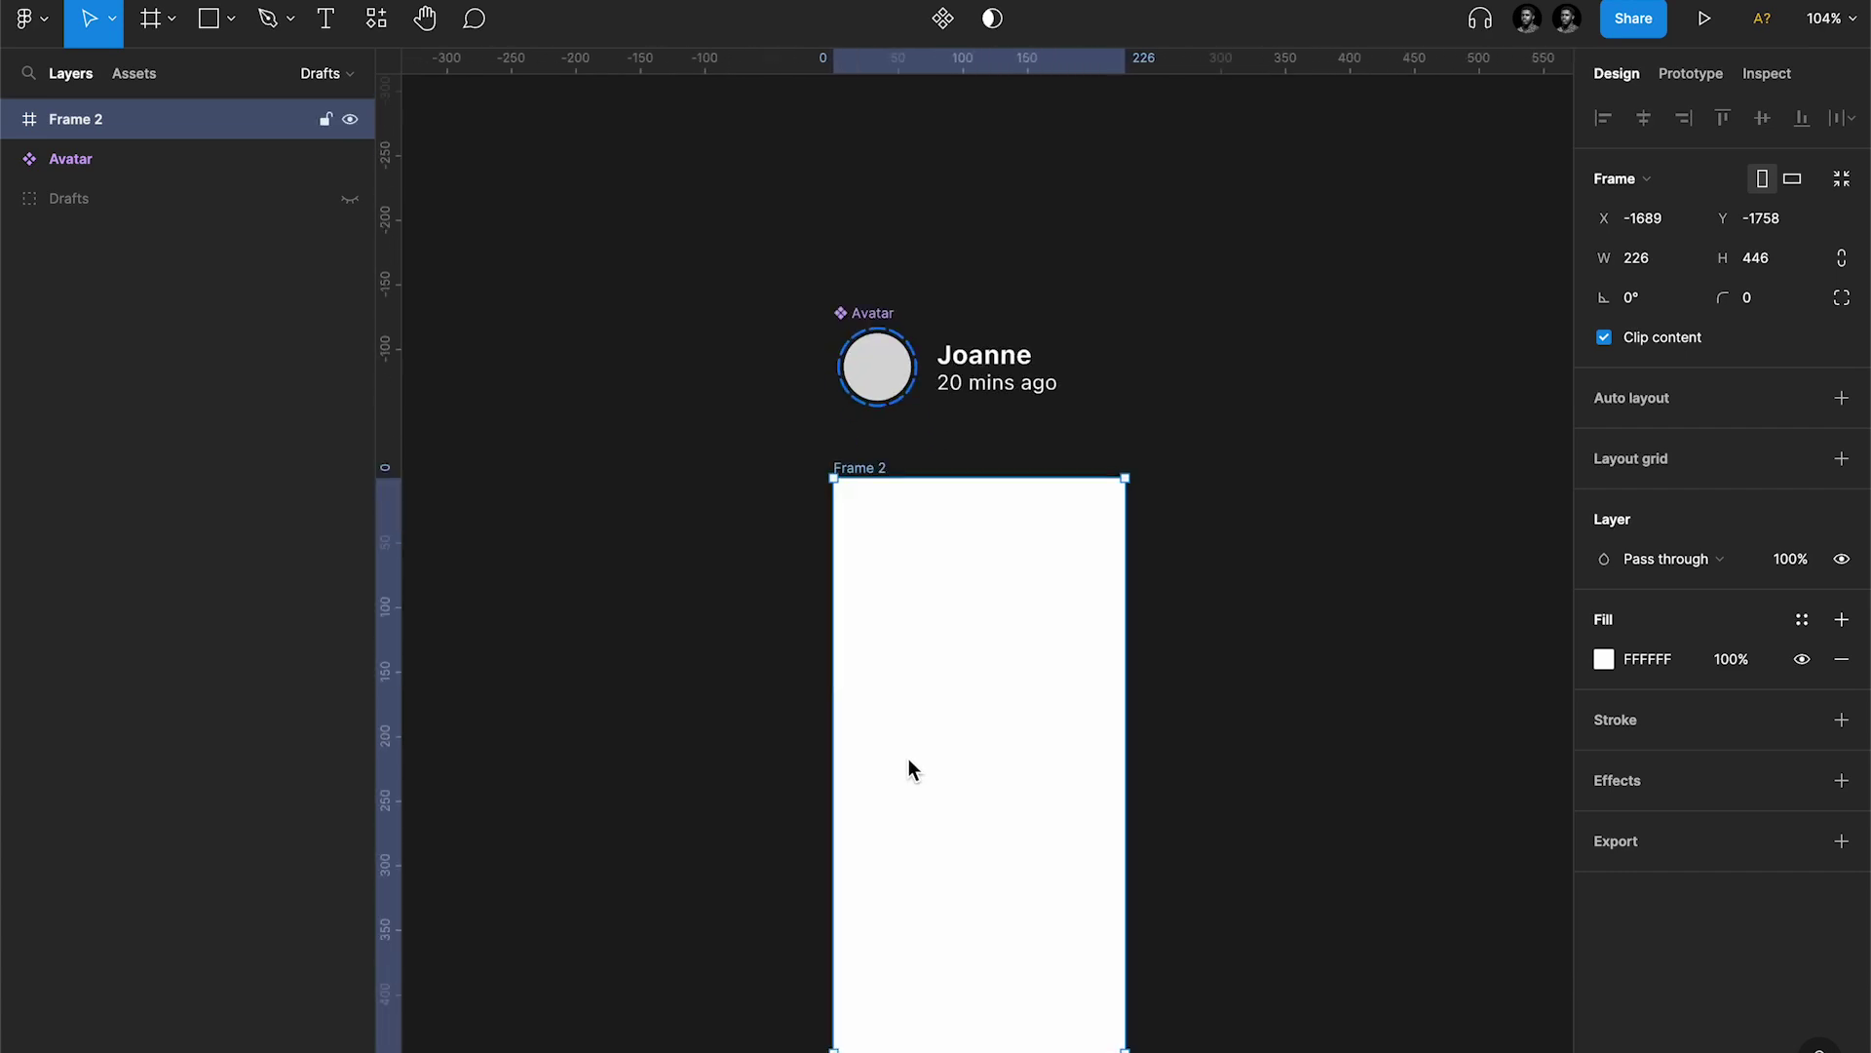
click(1766, 310)
text(16)
key(Return)
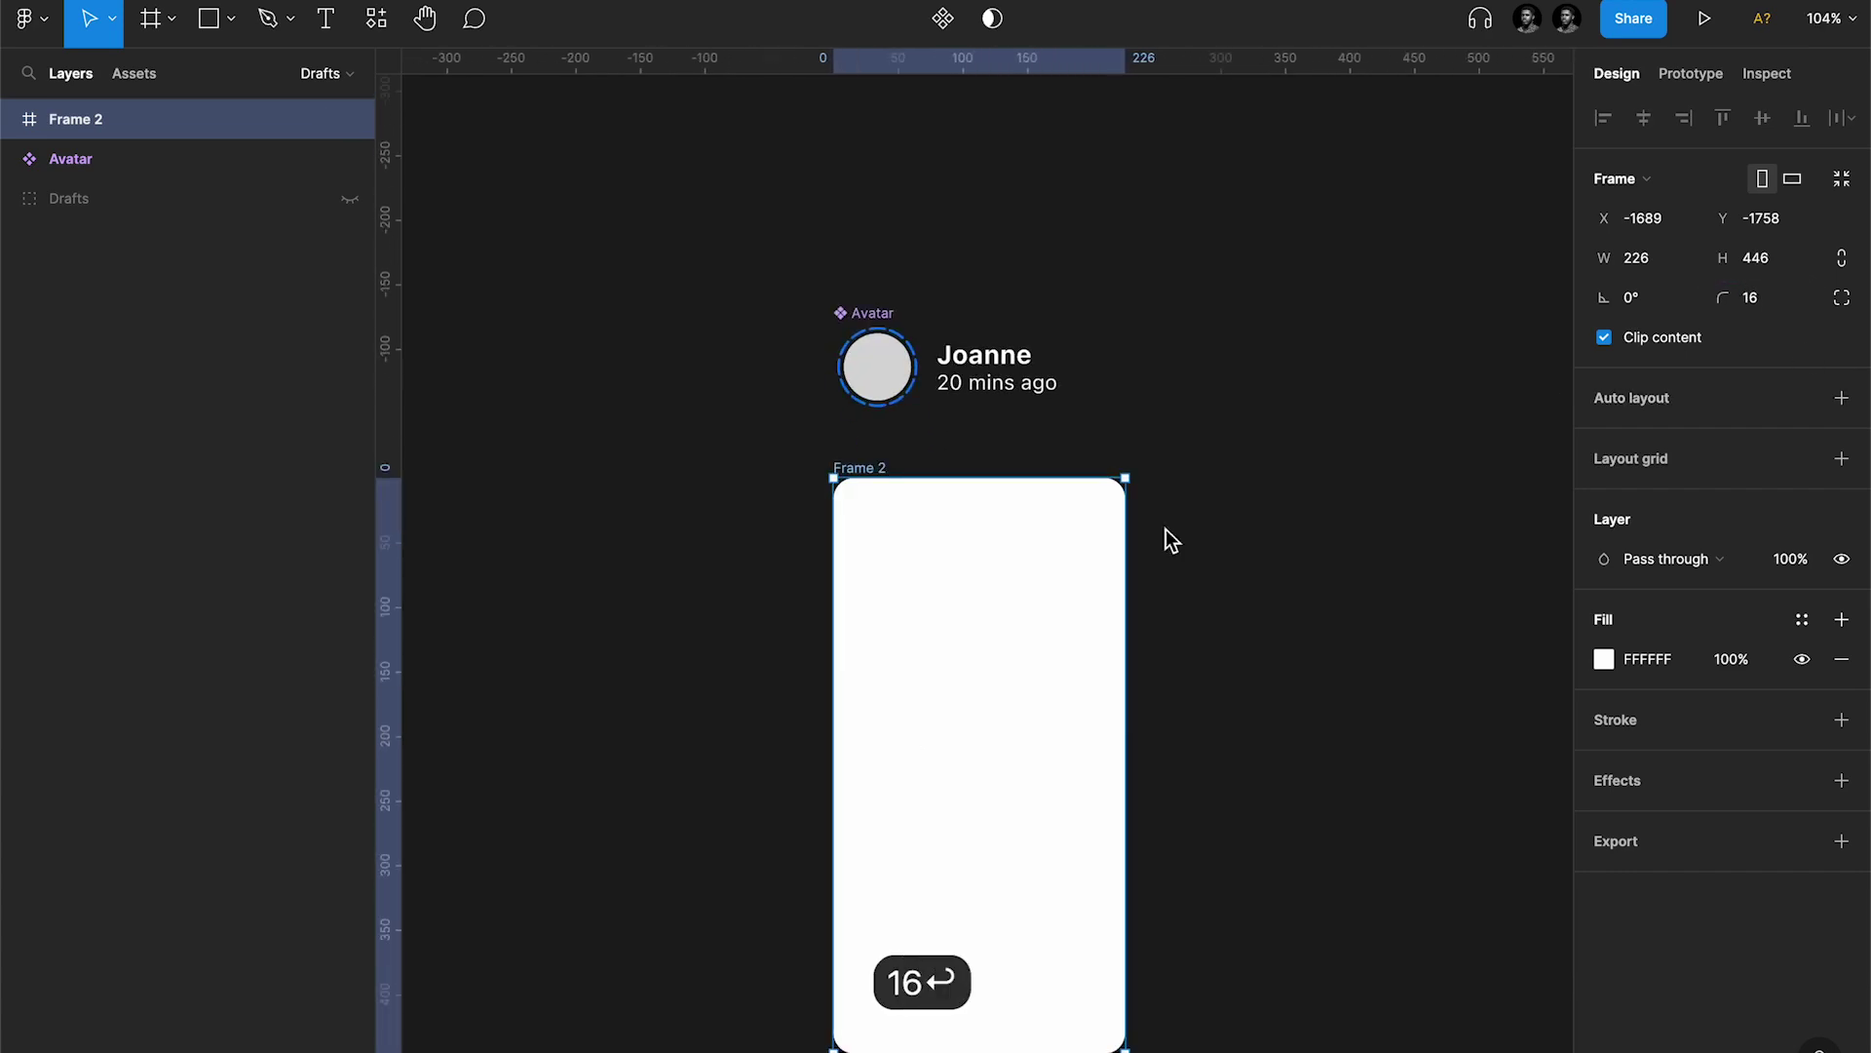
click(1169, 539)
scroll(1245, 576, down, 3)
Step: Rename the rounded white frame "Video 1 / still"
click(942, 514)
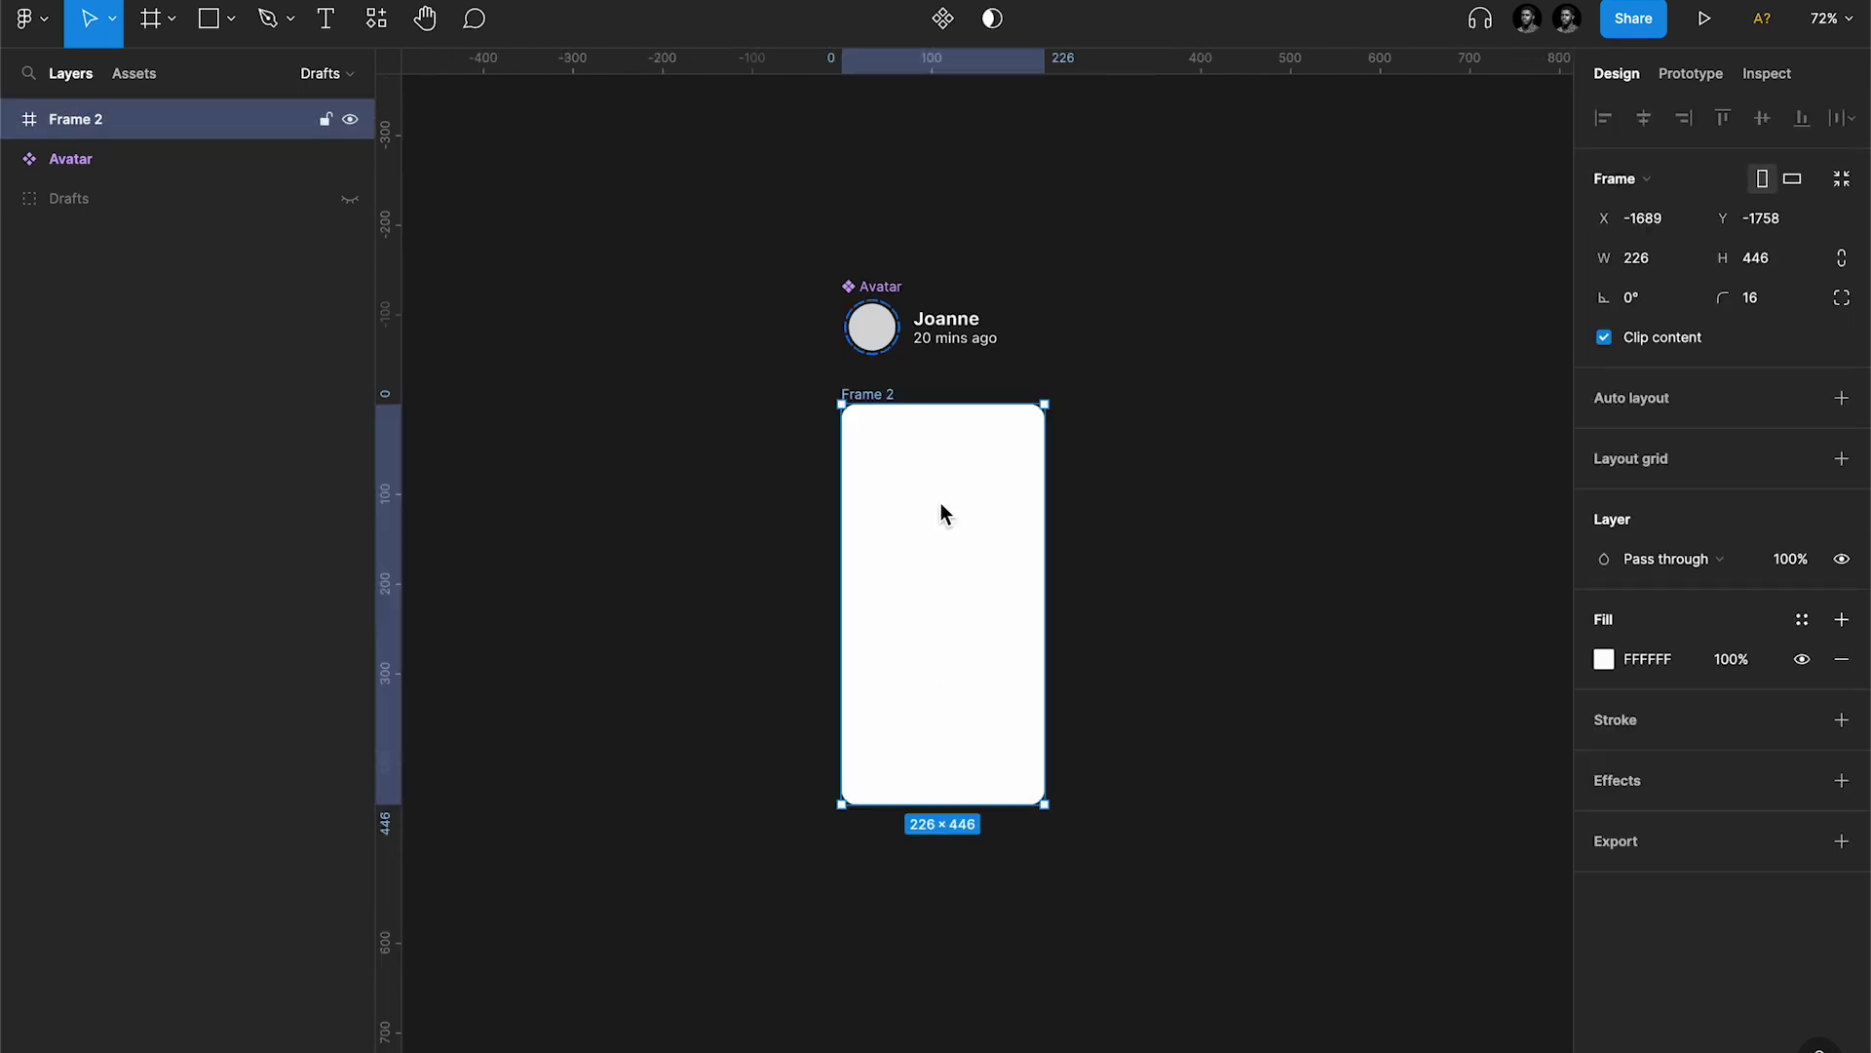
key(super+r)
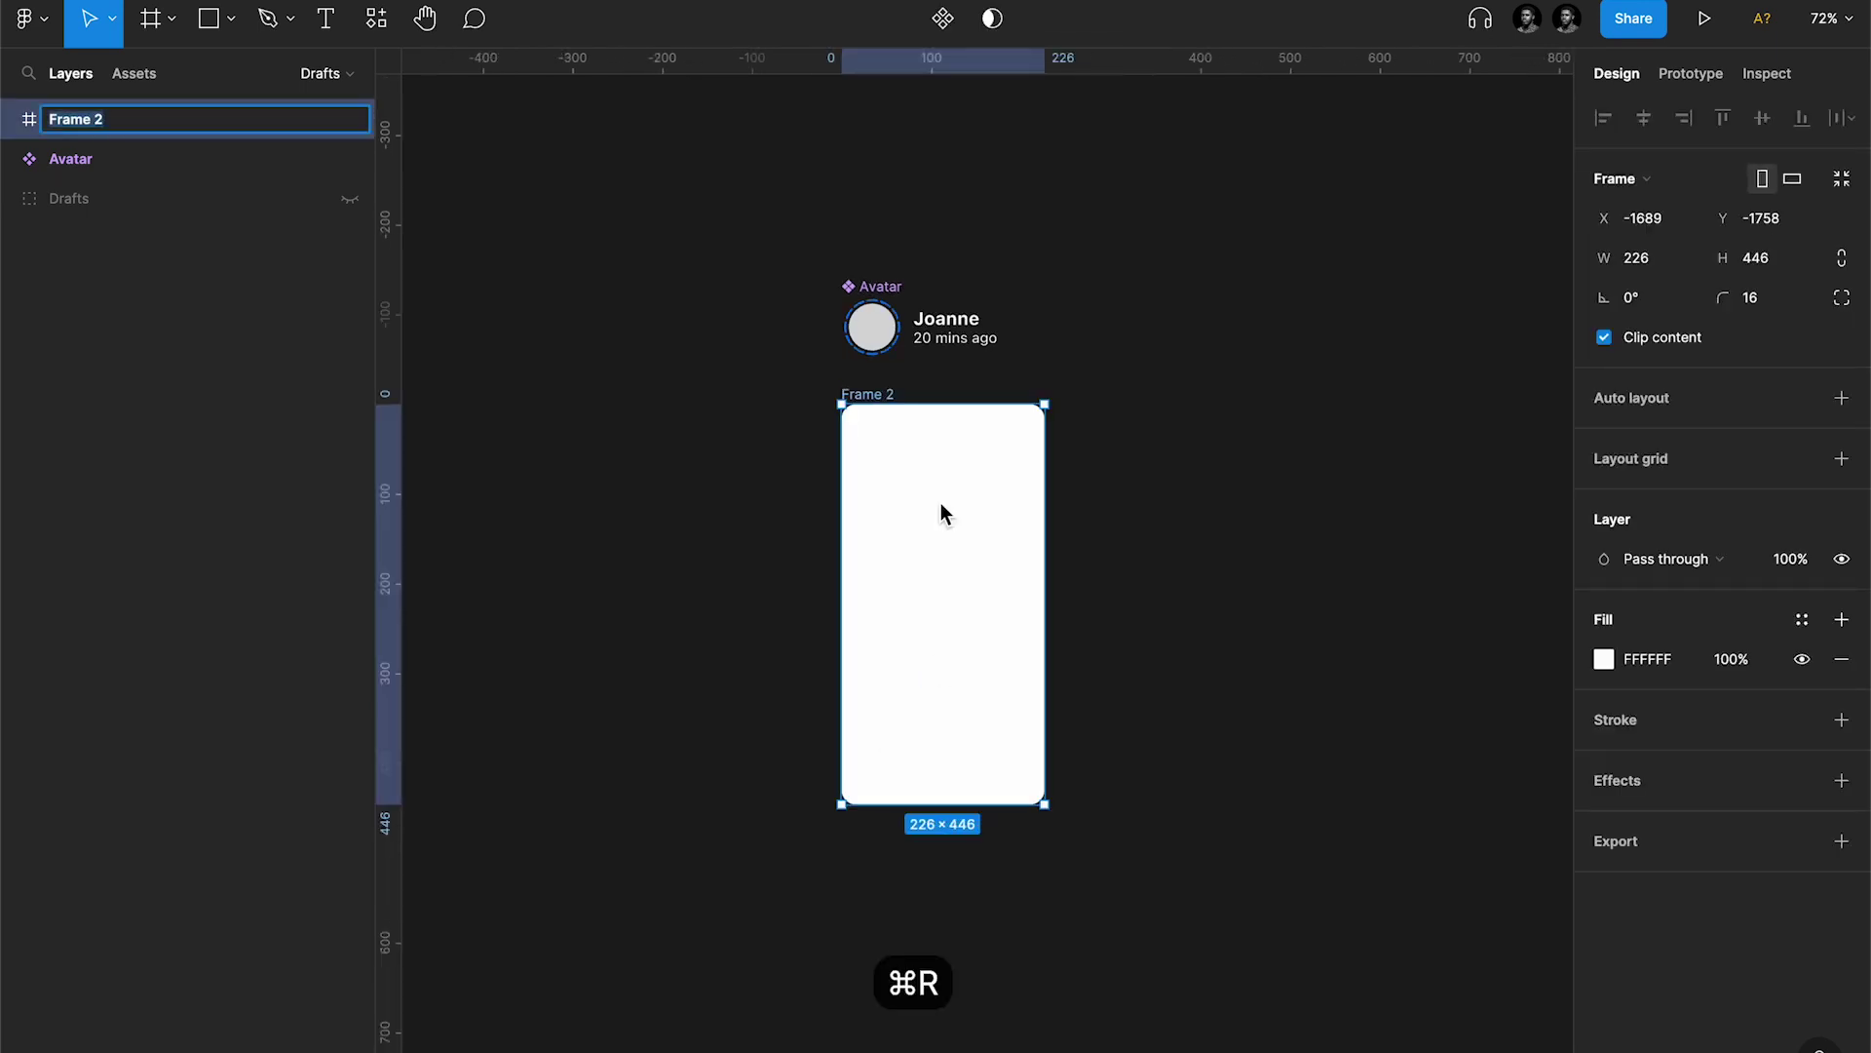
text(Video 1 / still)
key(Return)
Step: Change the Video 1 / still frame's fill to a video, using the file ending in 1162758.mp4 from the Card videos folder
click(1604, 659)
click(1329, 493)
click(1343, 673)
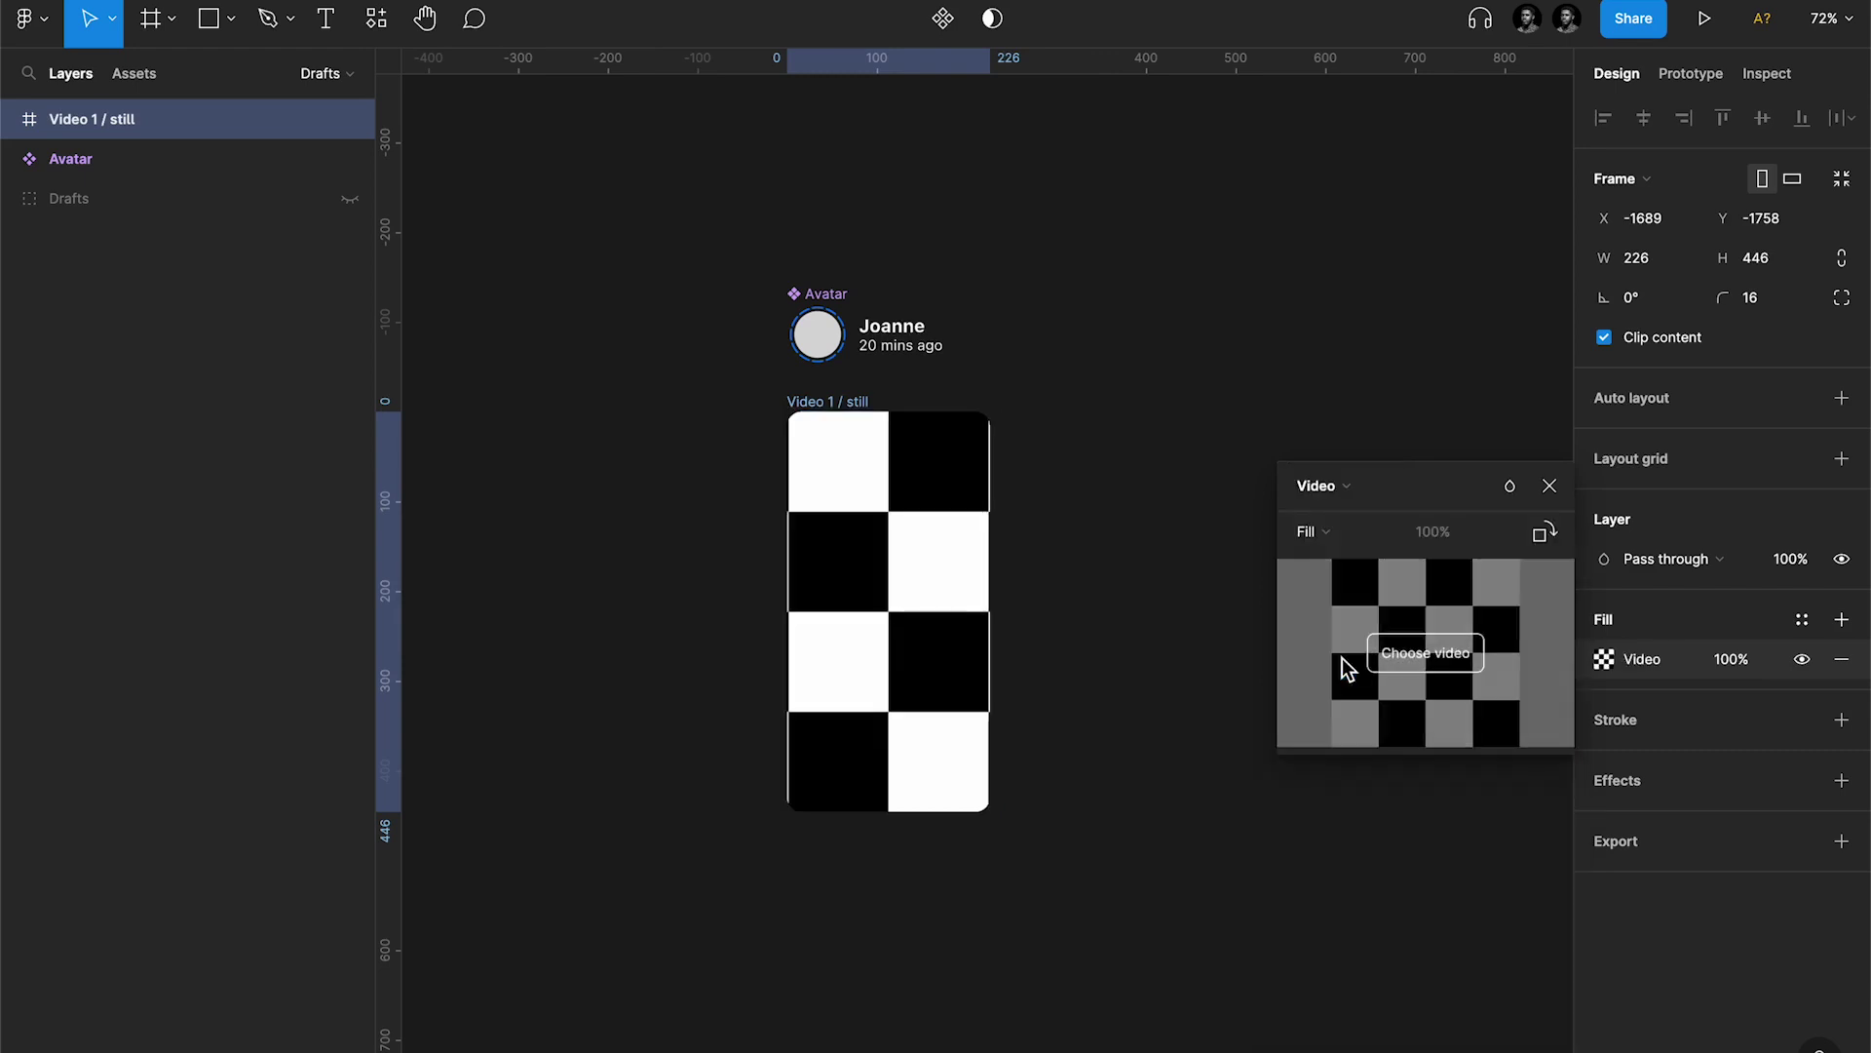
click(1439, 655)
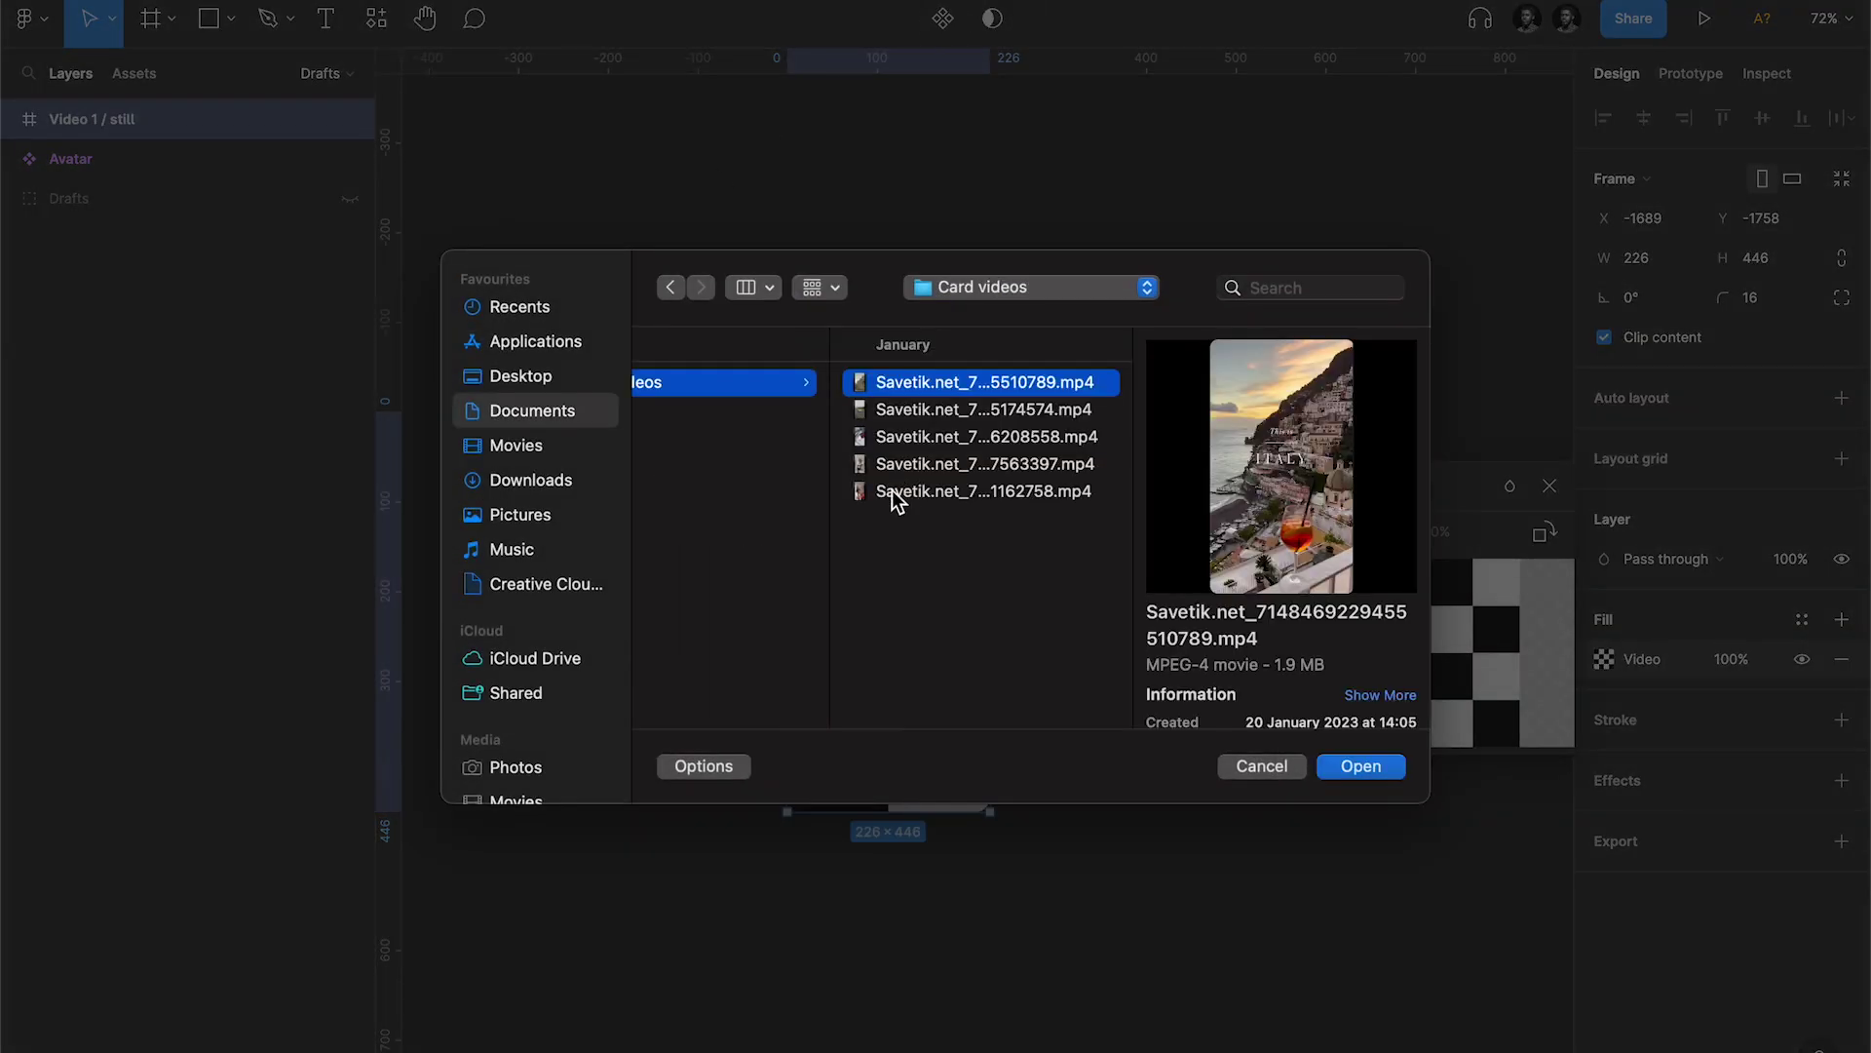
click(891, 492)
double_click(891, 494)
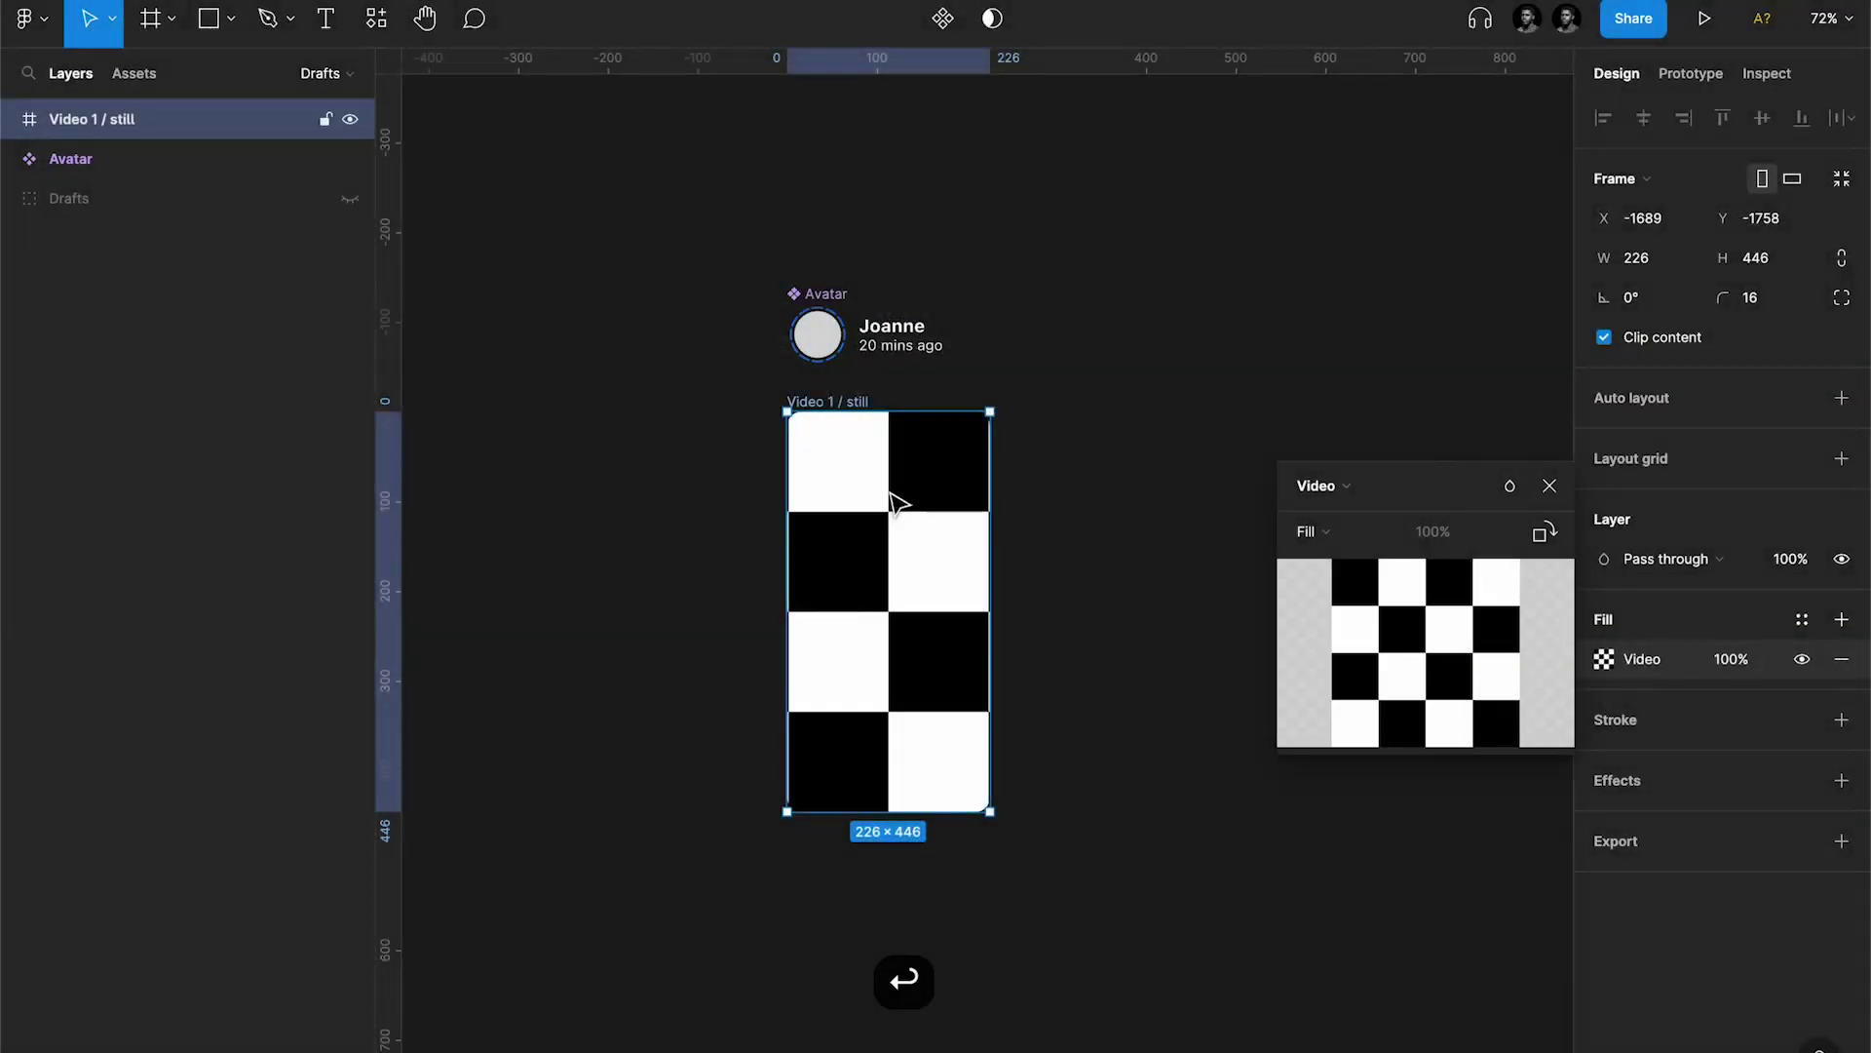
click(1007, 711)
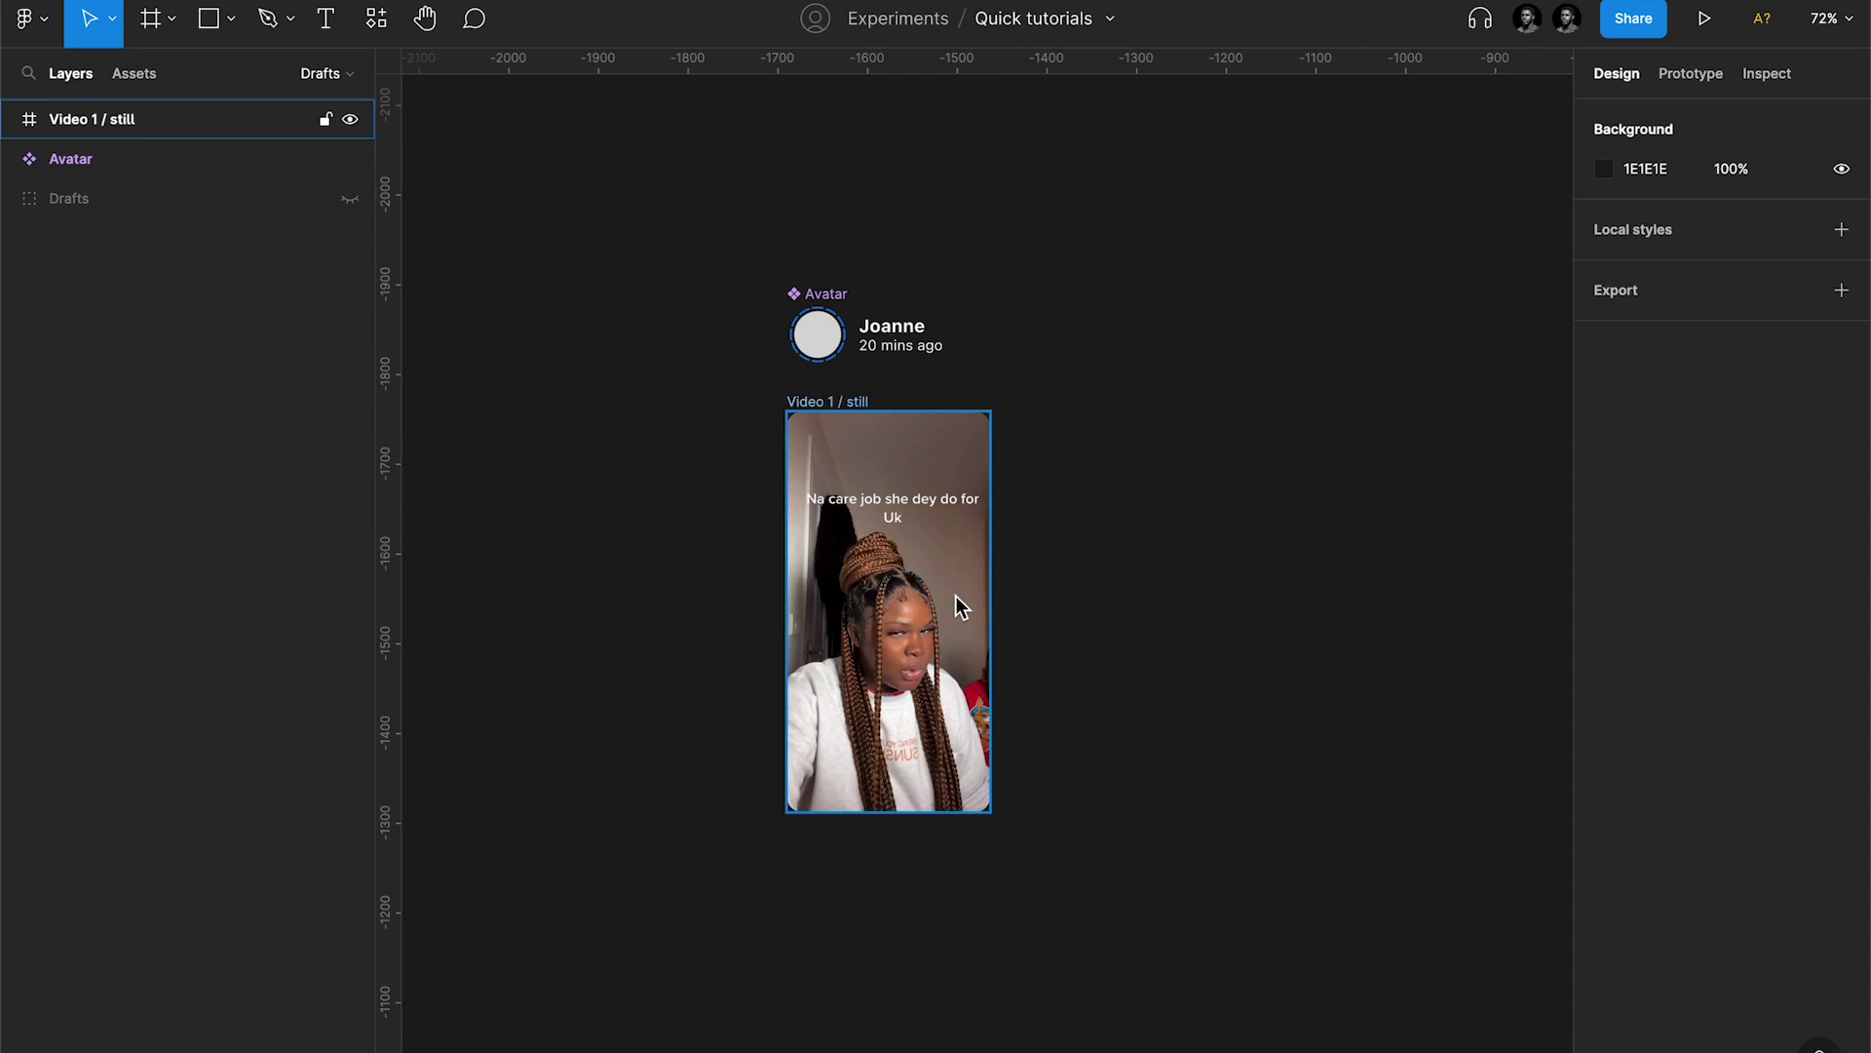
Step: Set the width of the Video 1 / still frame to 276
click(883, 553)
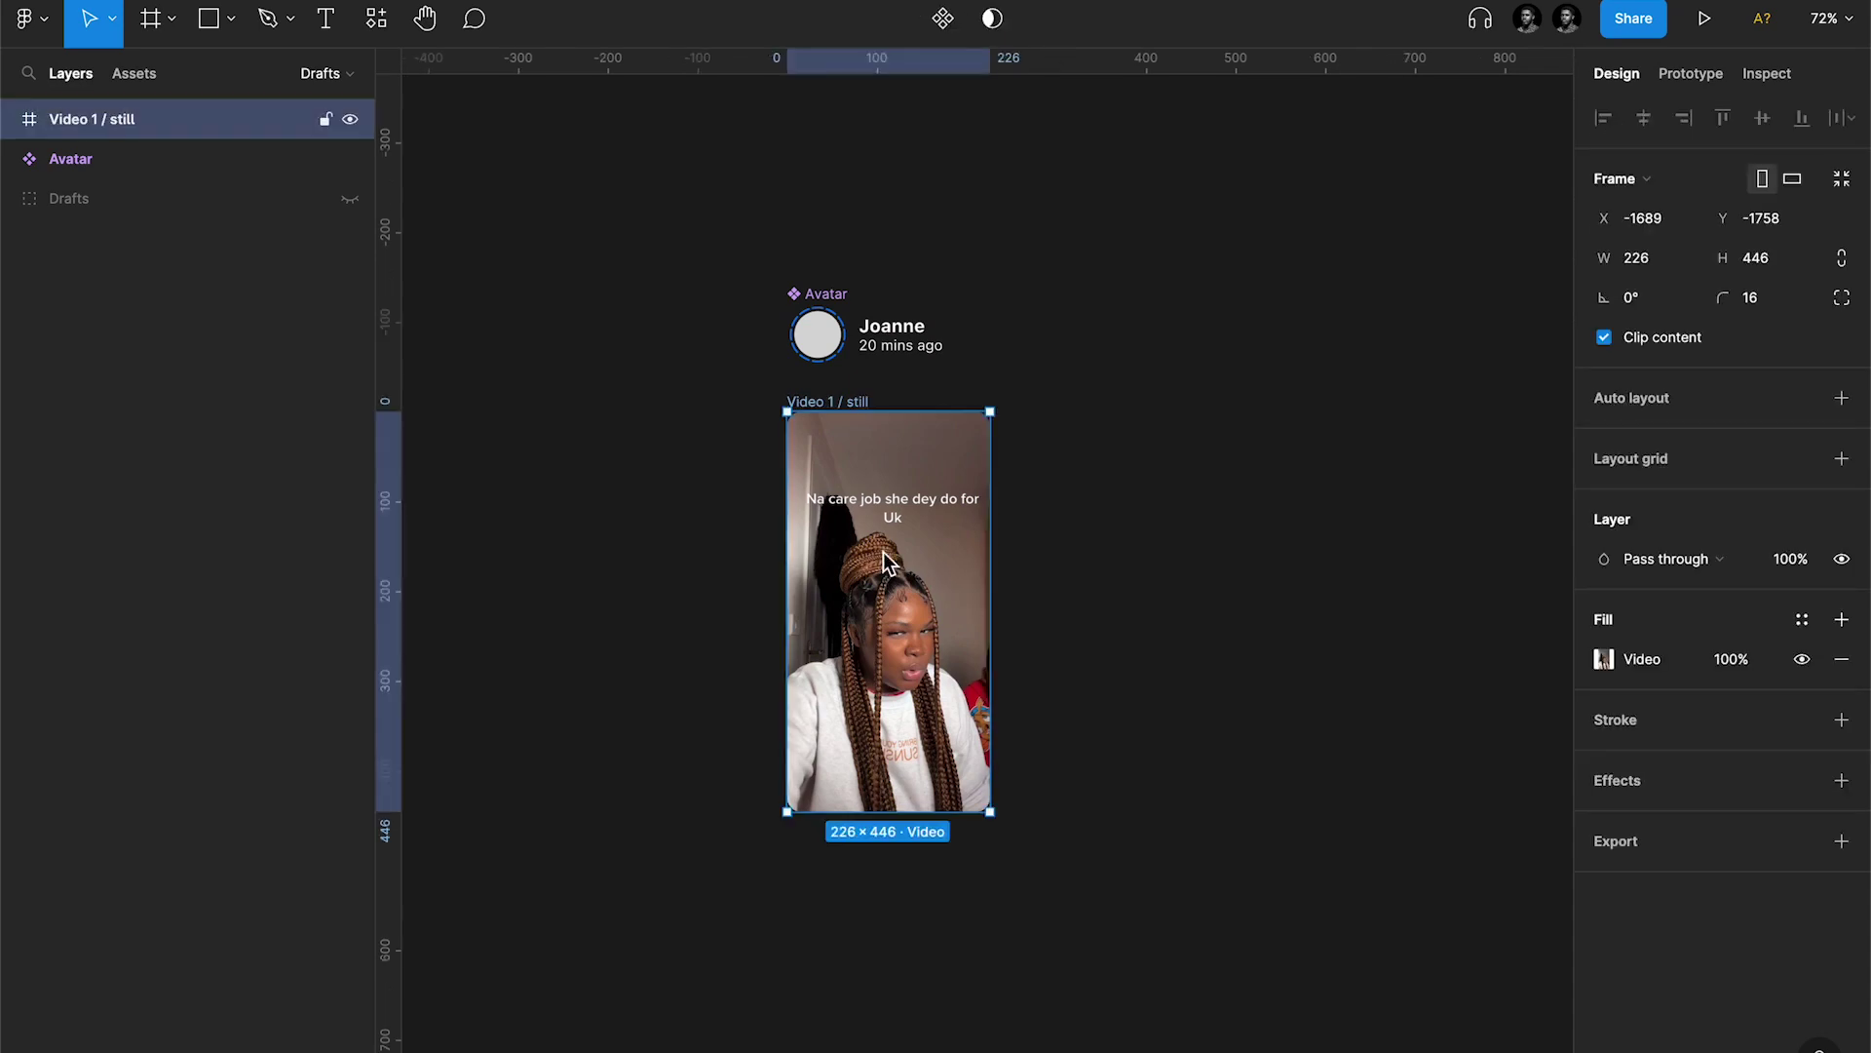
click(1670, 271)
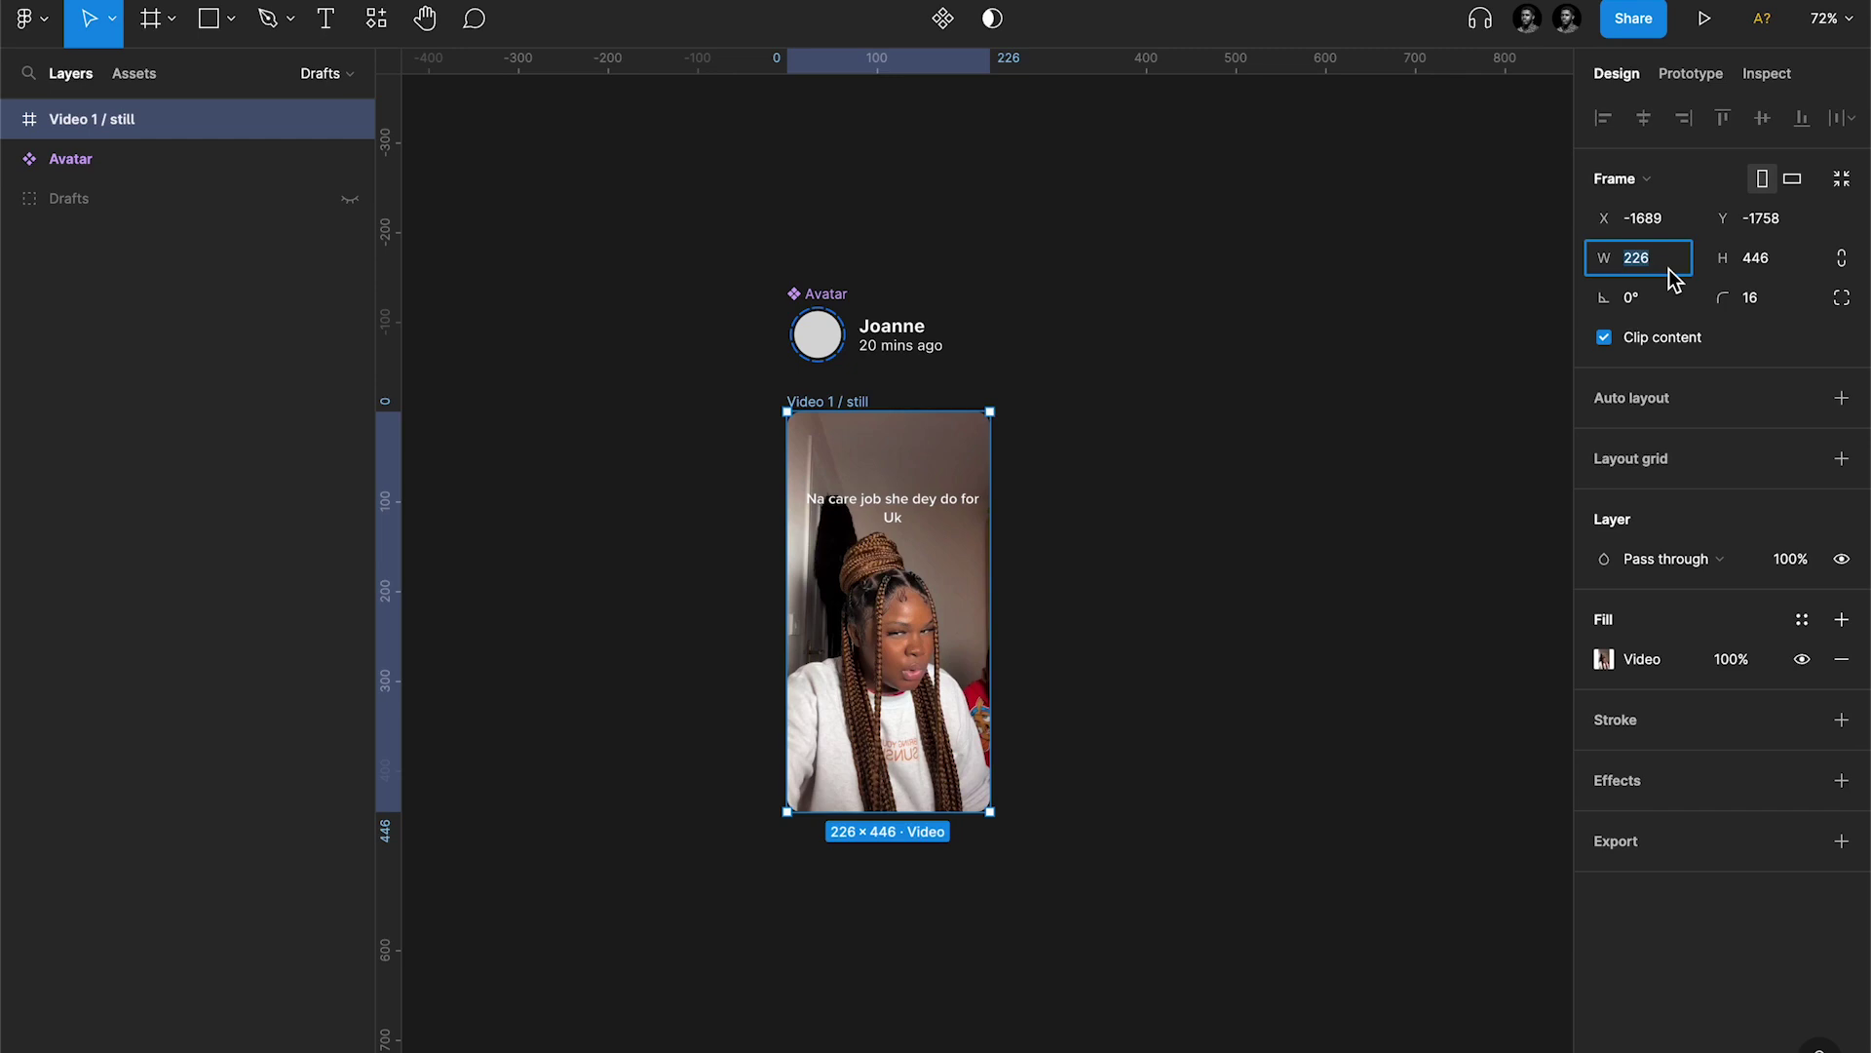
text(276)
key(Return)
click(1175, 565)
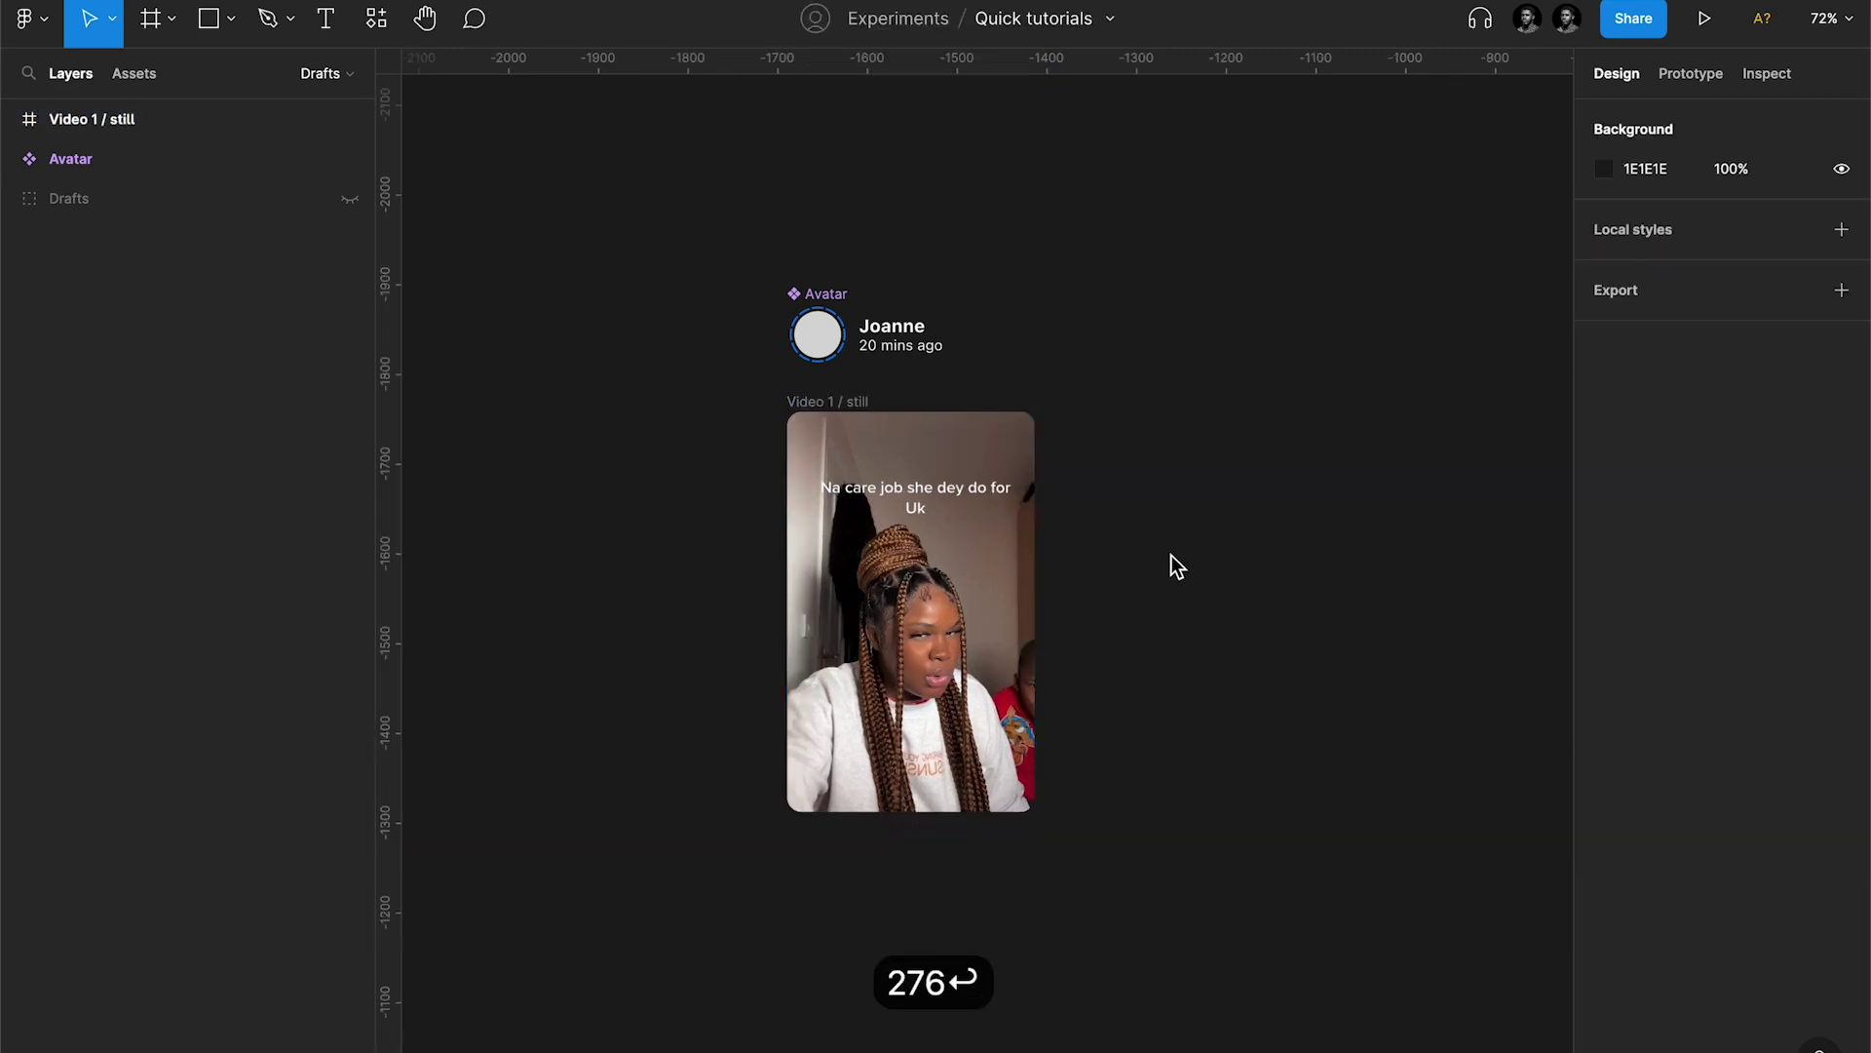
Step: Duplicate the Video 1 / still frame twice to form a row of three cards below the avatar
click(839, 410)
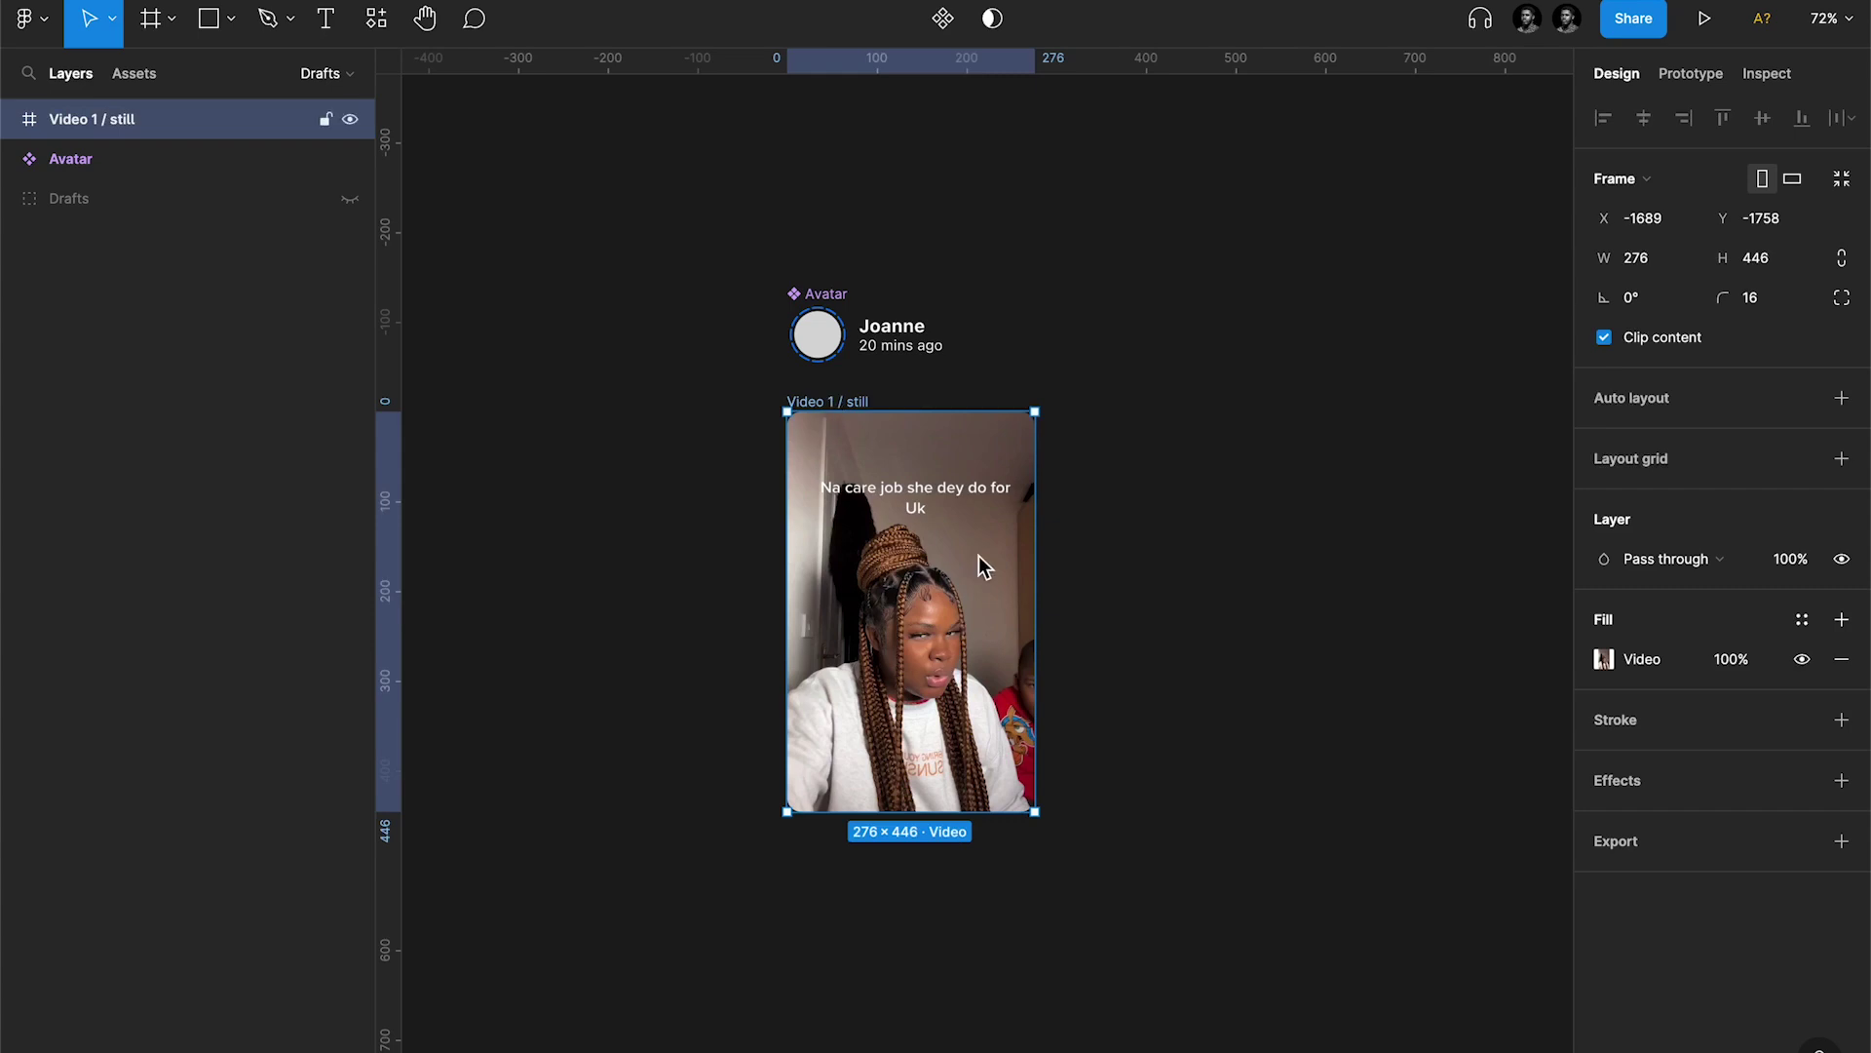
key(super+d)
scroll(1244, 446, right, 5)
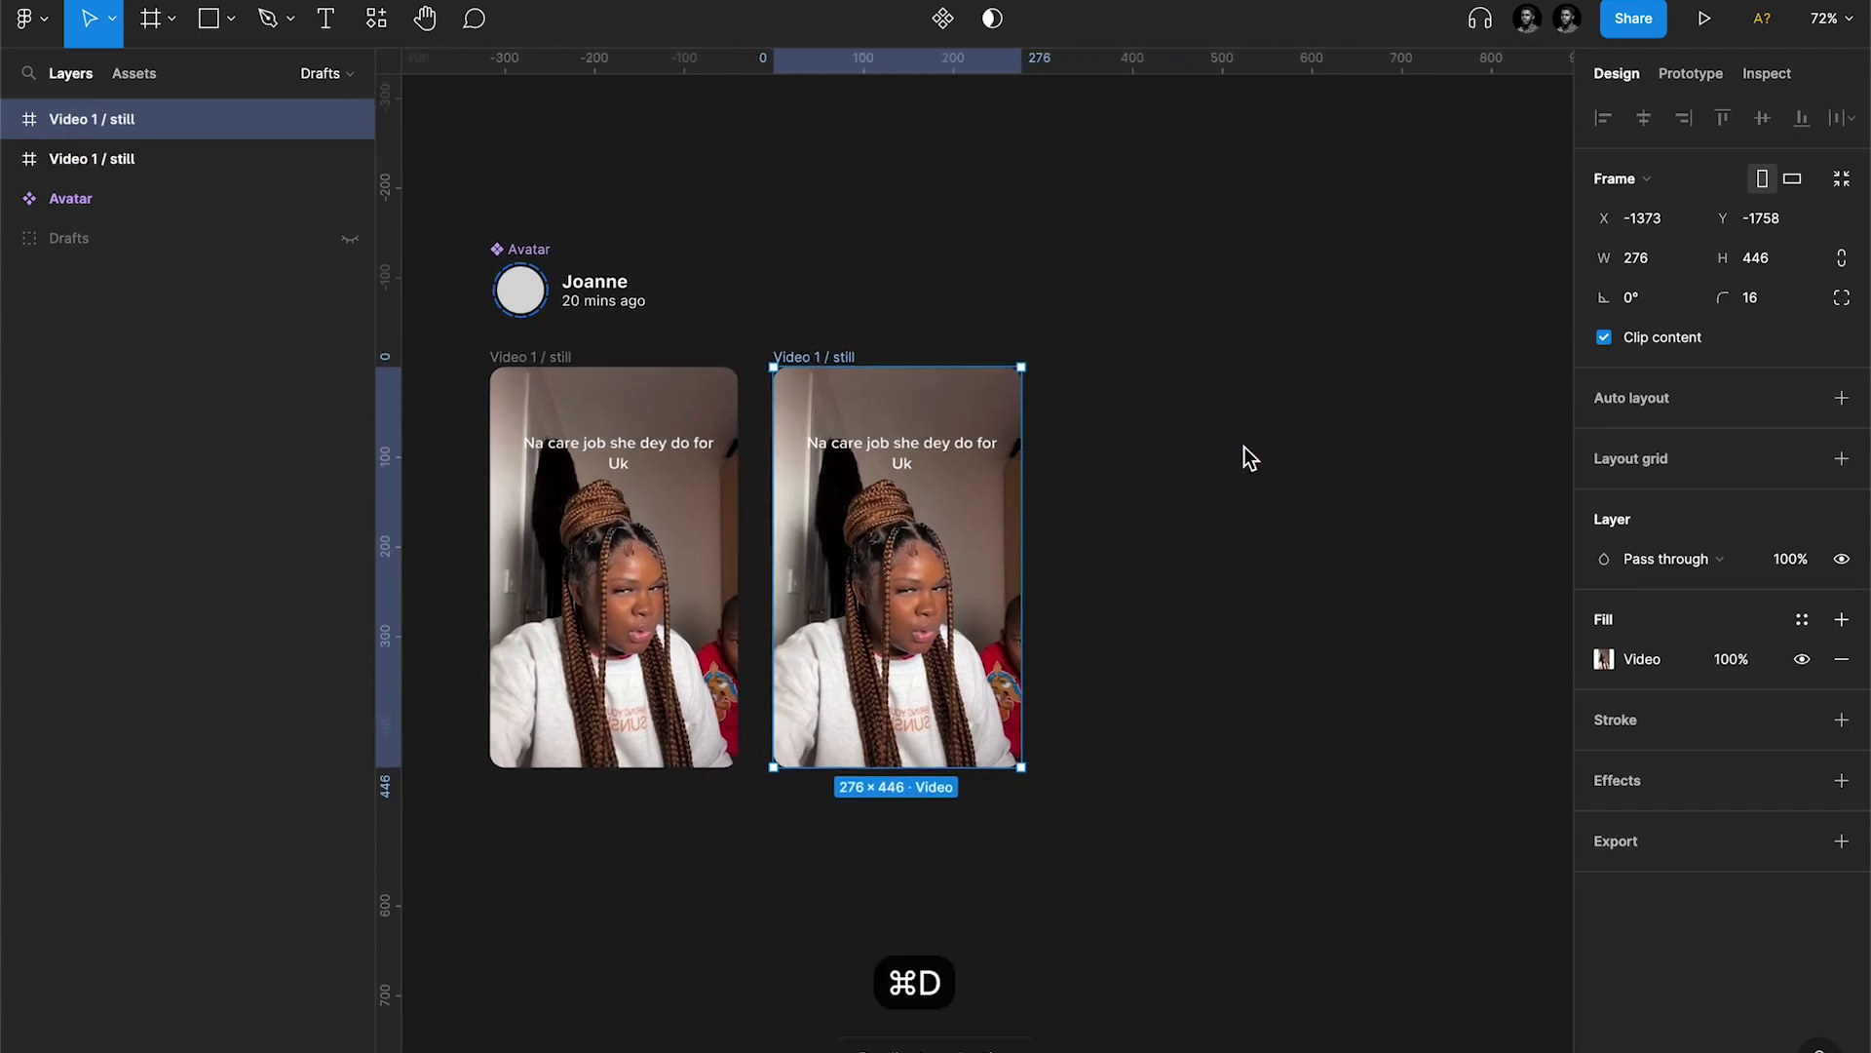
scroll(1244, 447, left, 3)
scroll(1243, 446, up, 2)
key(super+d)
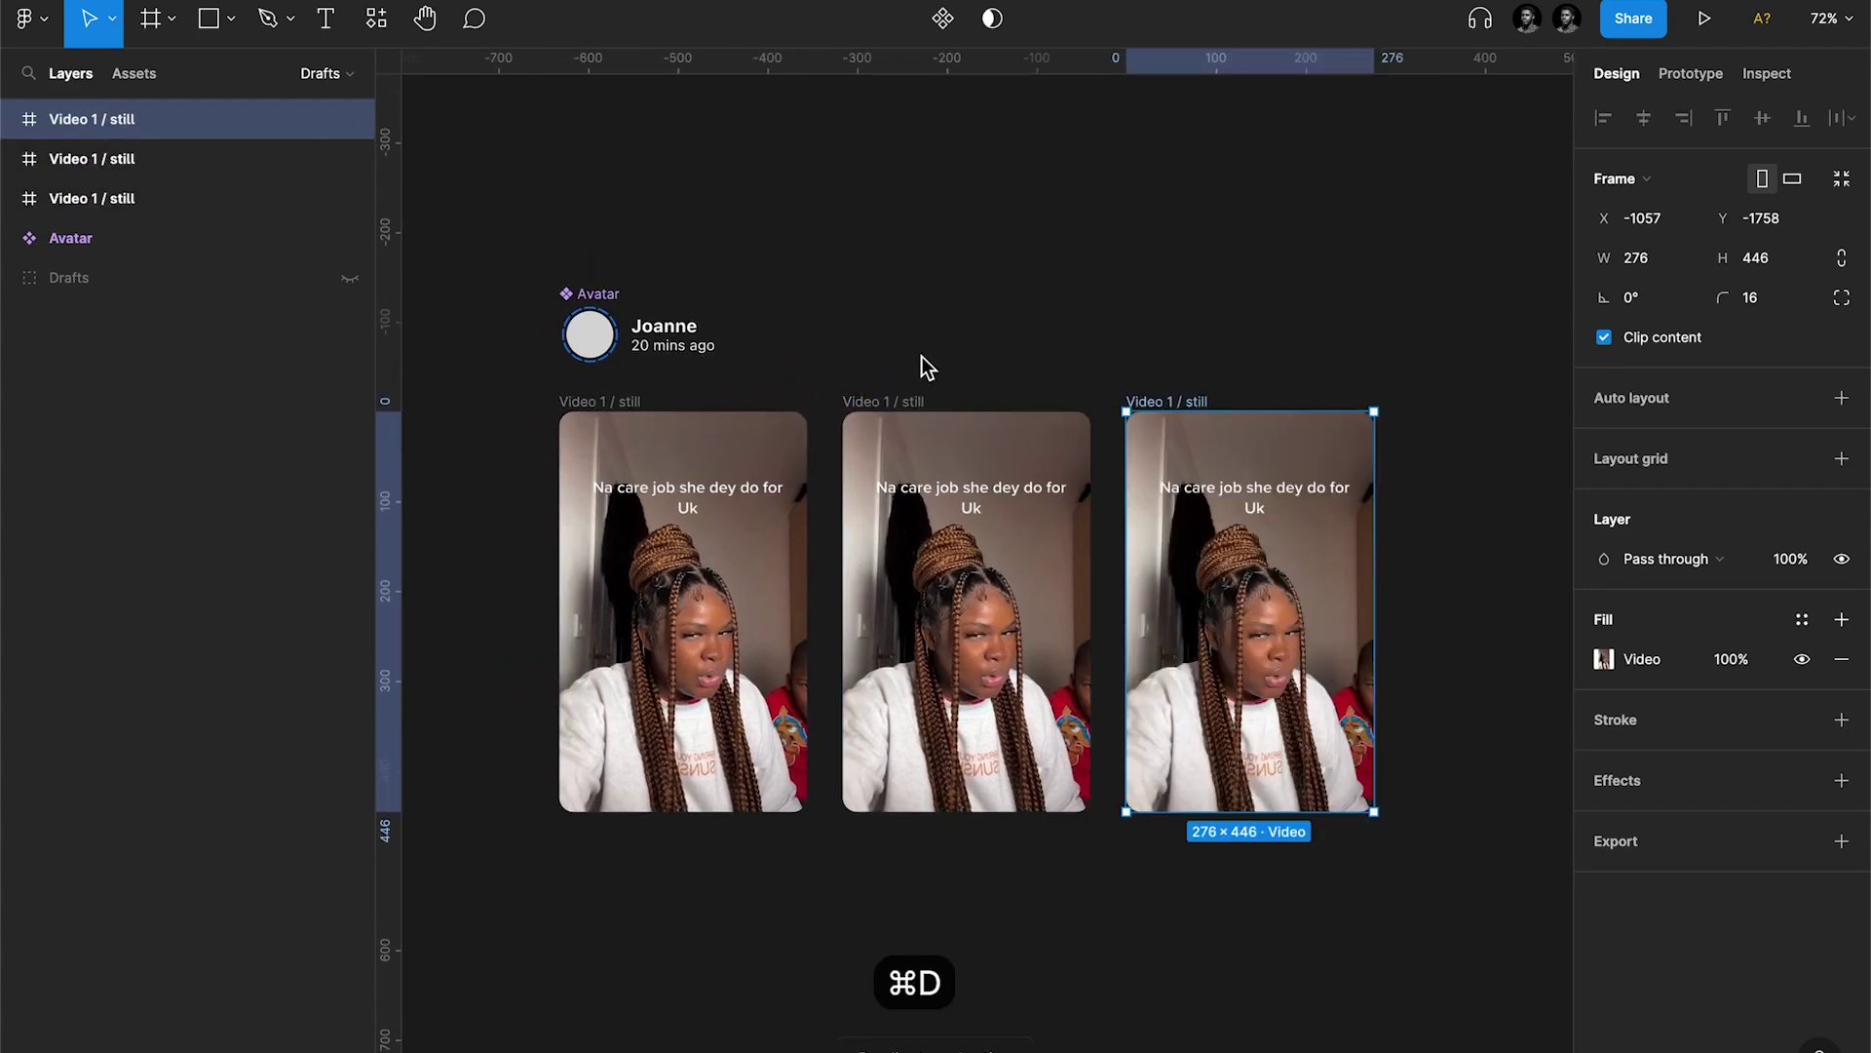
Step: Rename the middle video card frame "Video 1 / autoplay"
click(882, 404)
key(super+r)
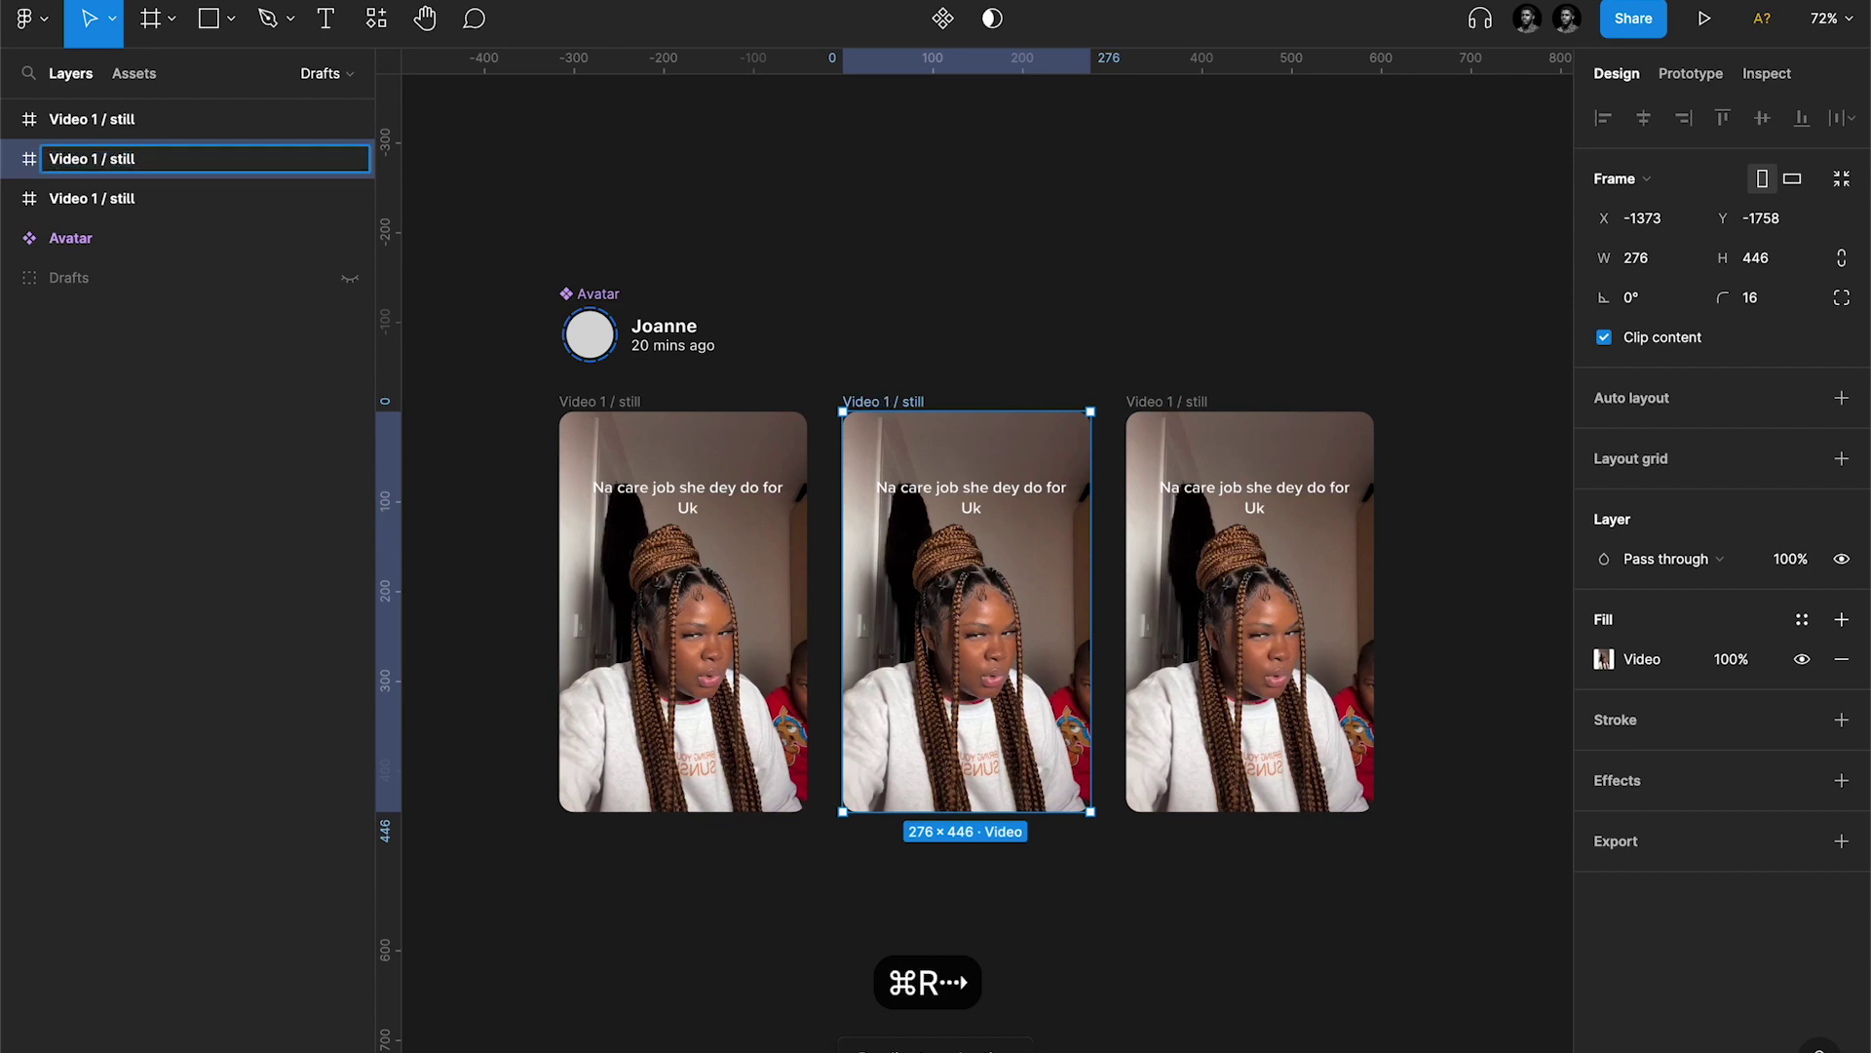
key(alt+shift+Left)
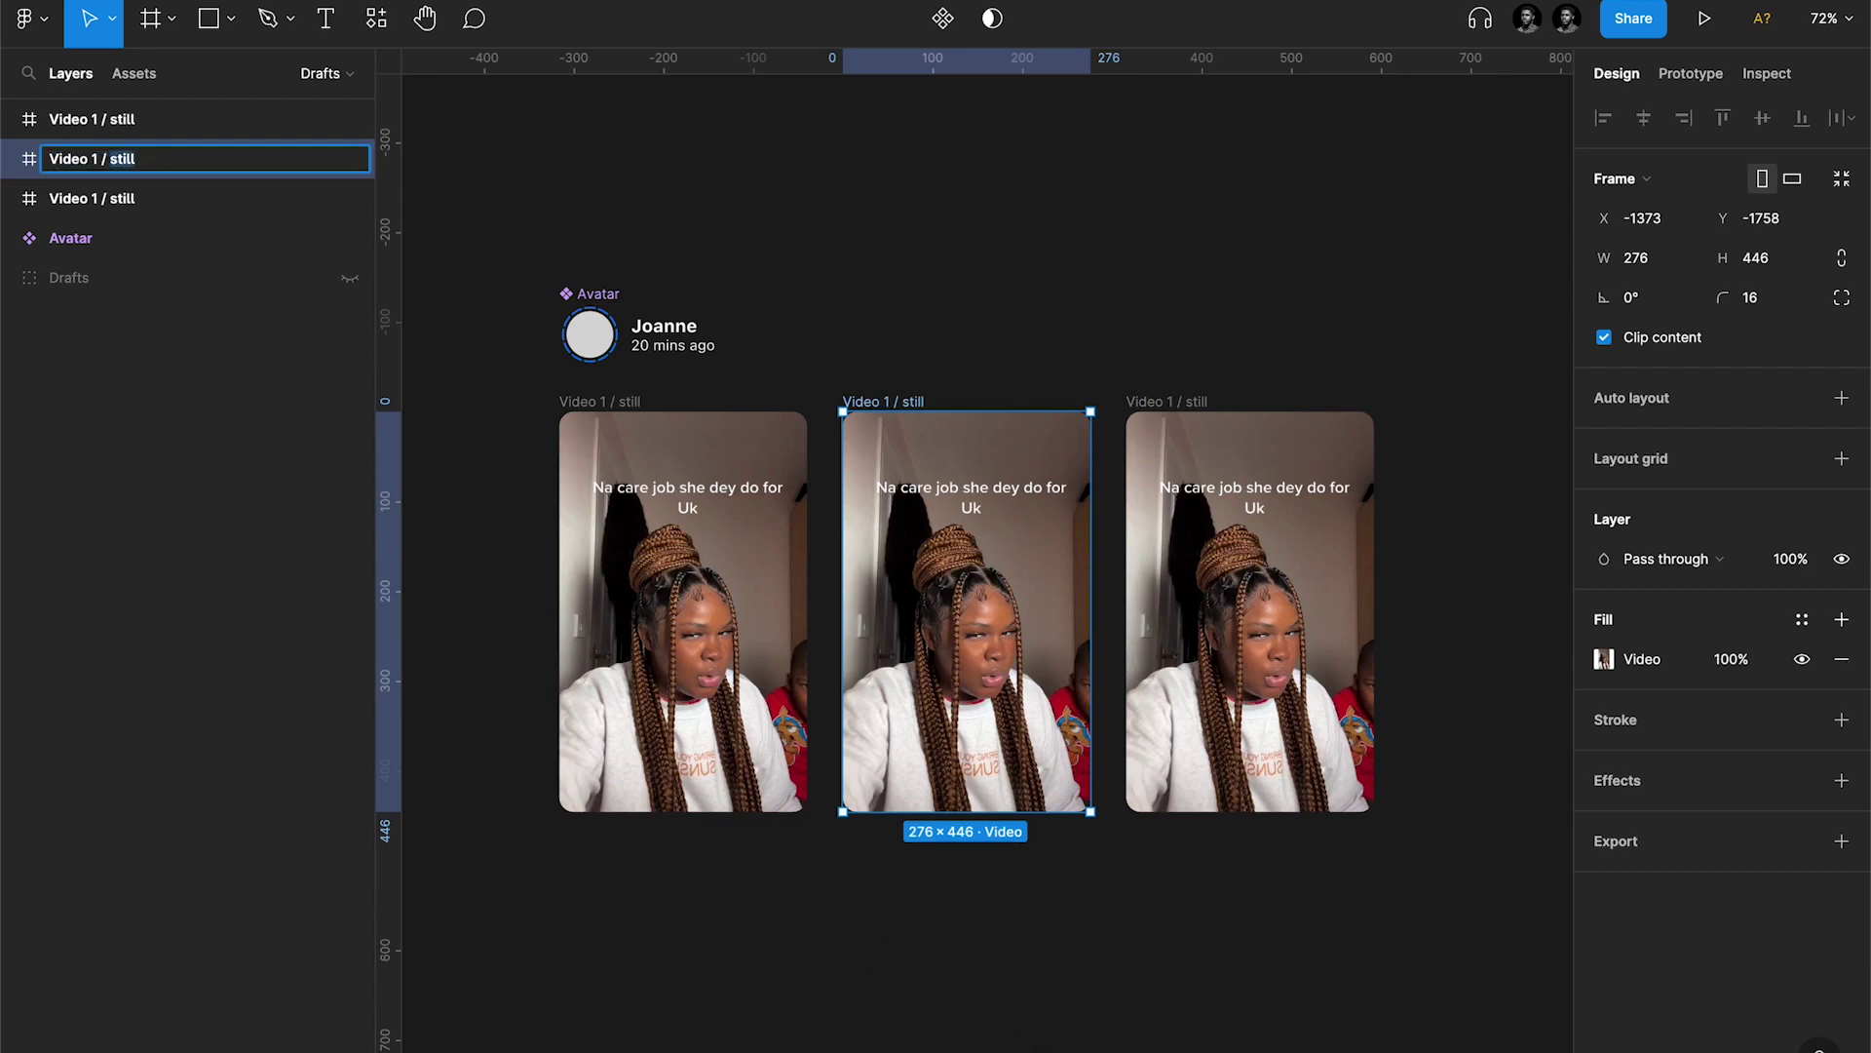
text(autop)
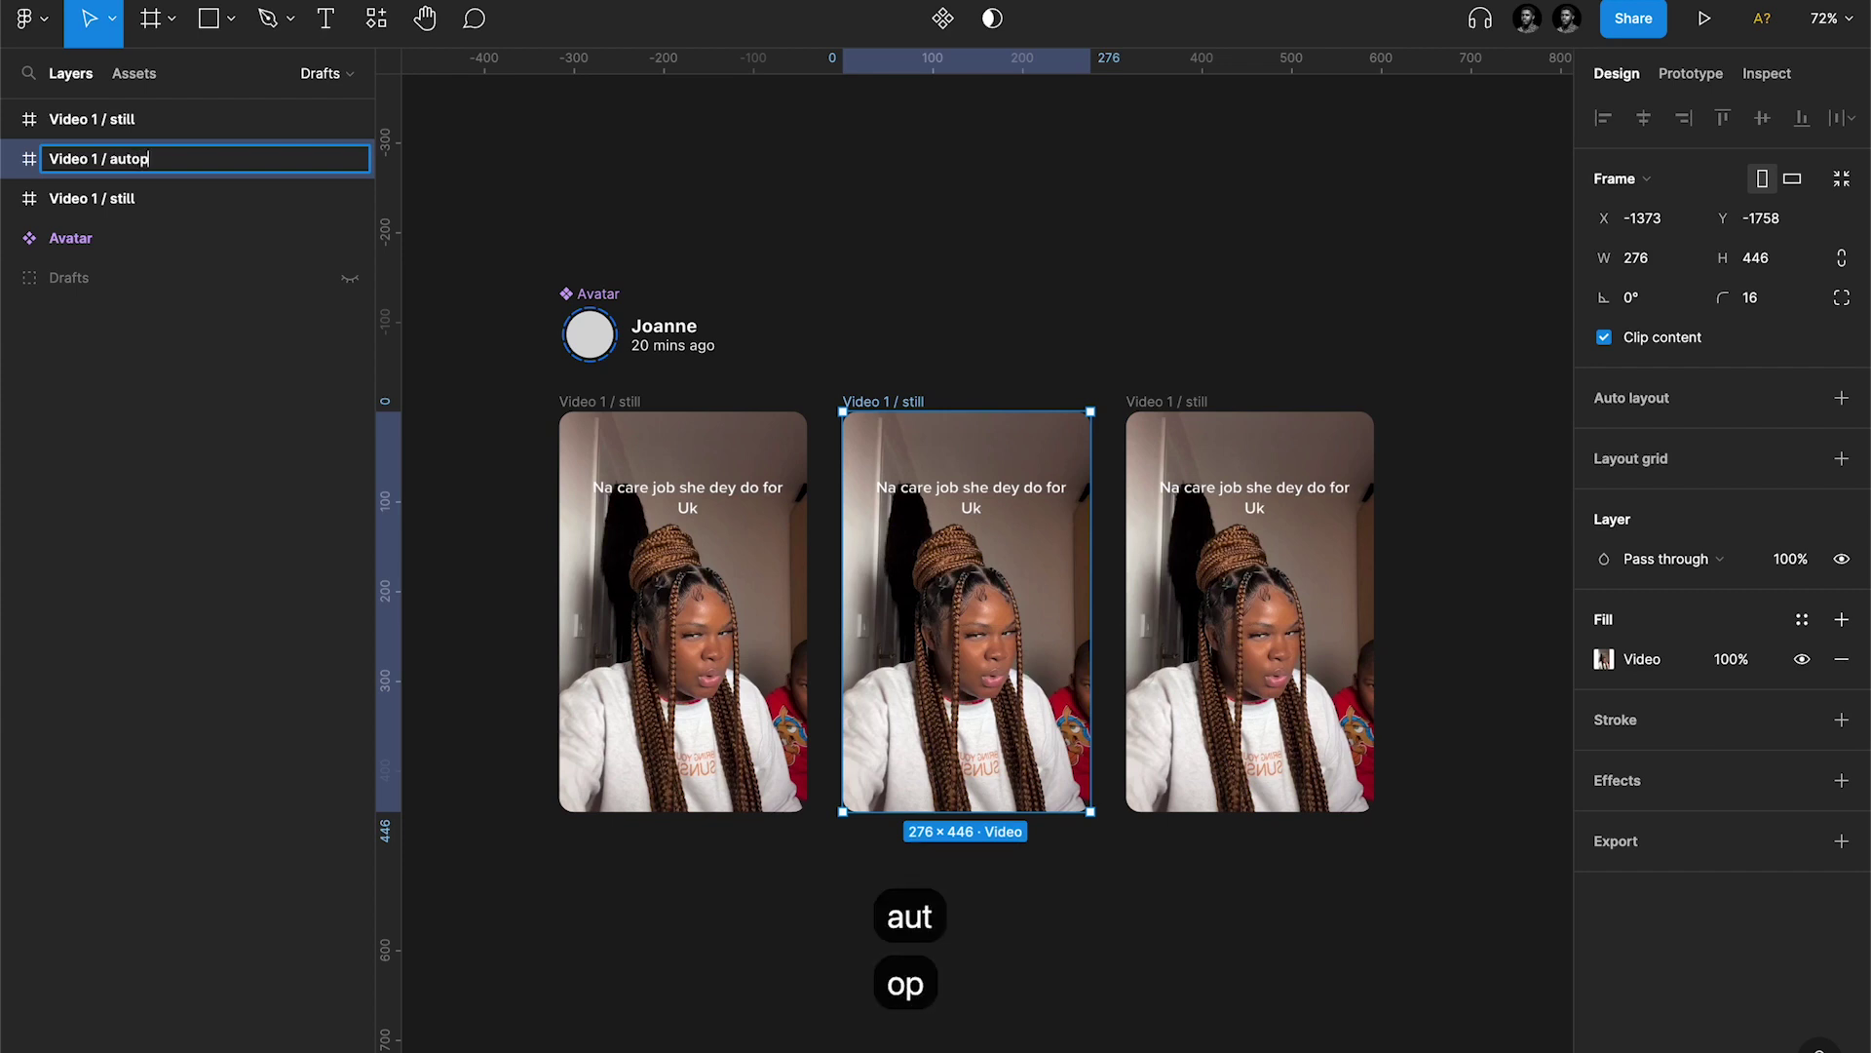
text(lay)
key(Return)
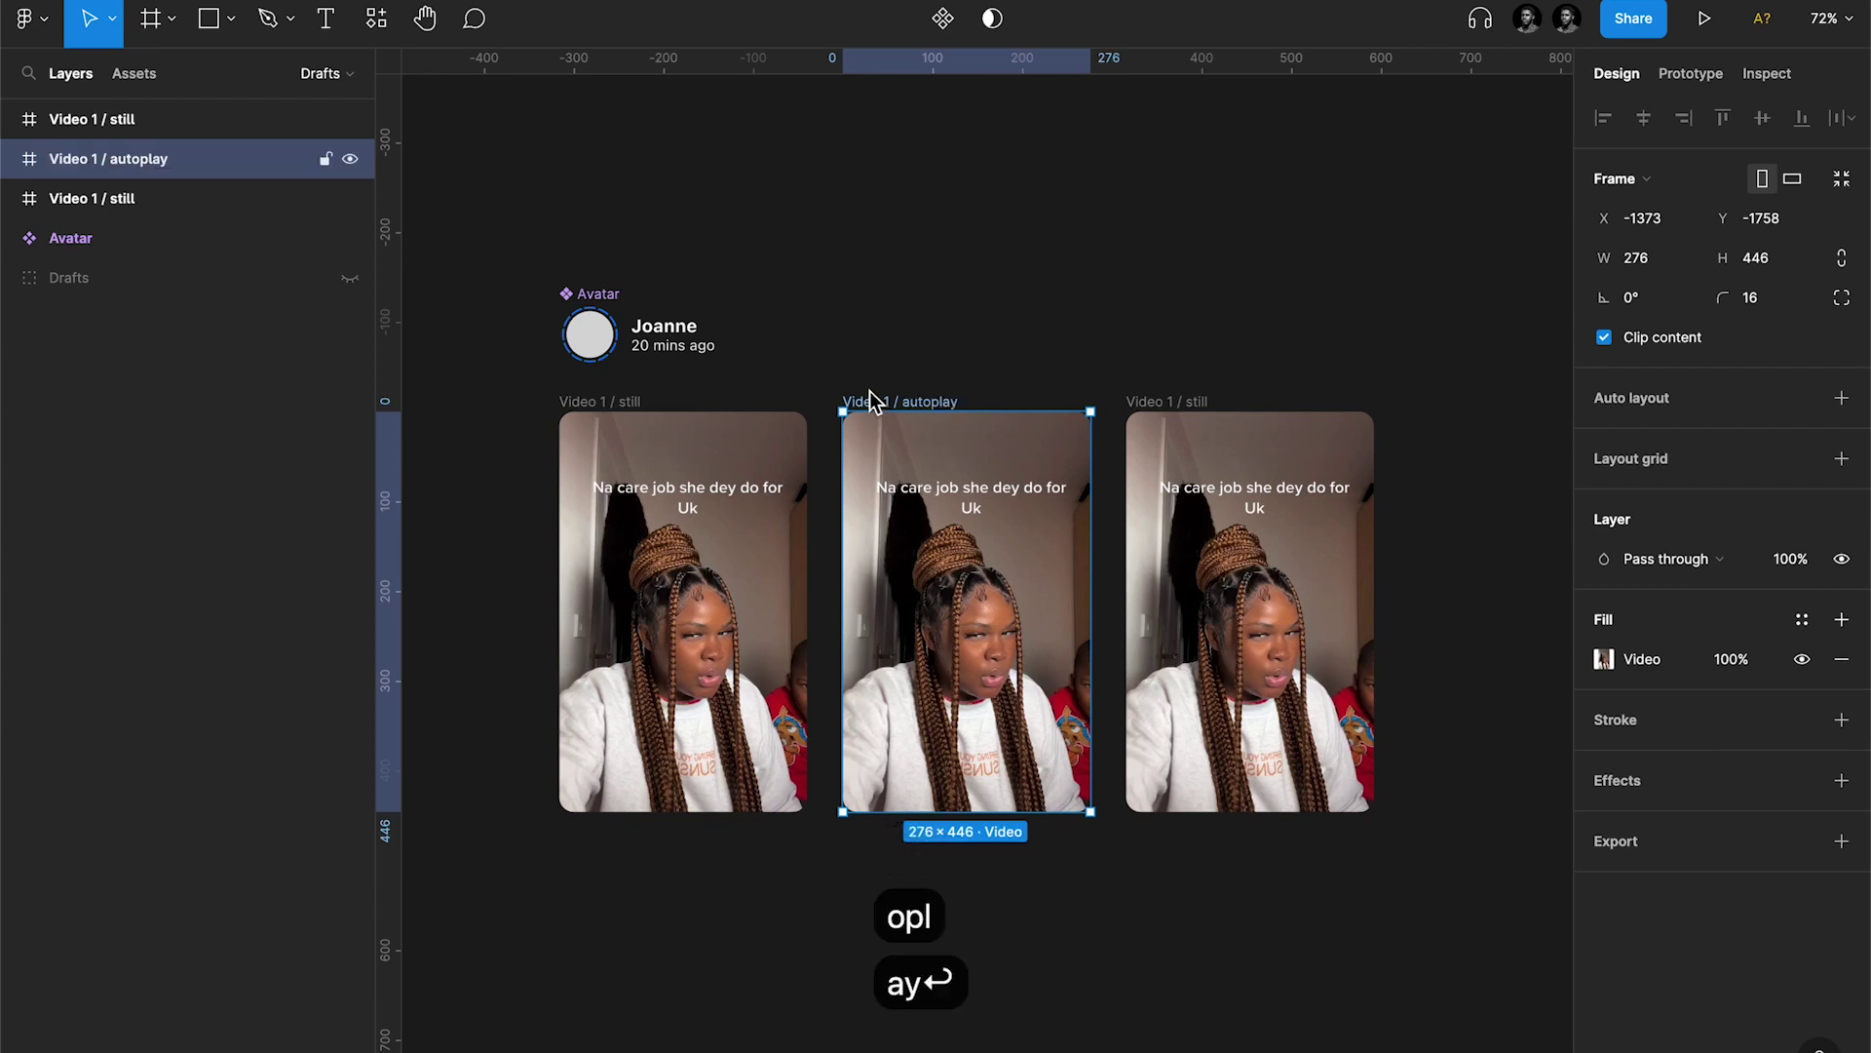
Step: Rename the third video card frame "Video 1 / tilt"
click(1165, 403)
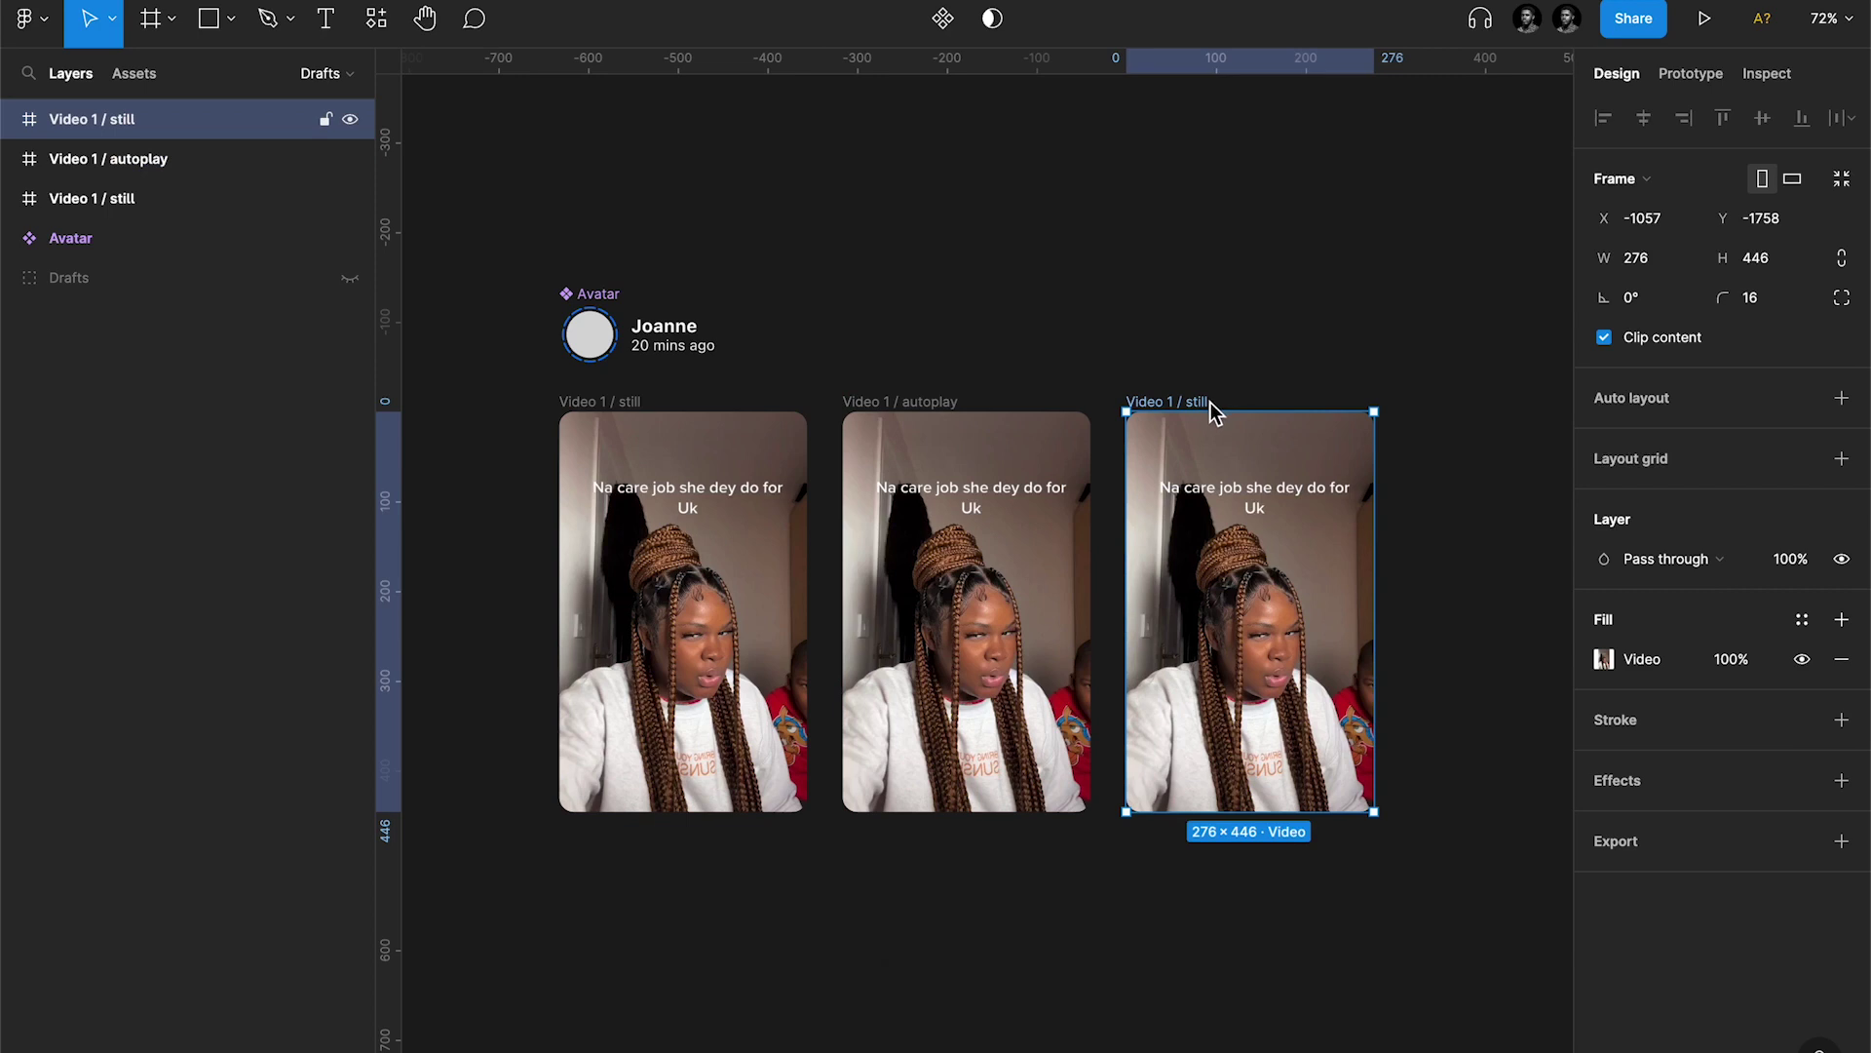
key(super+r)
key(Right)
key(alt+shift+Left)
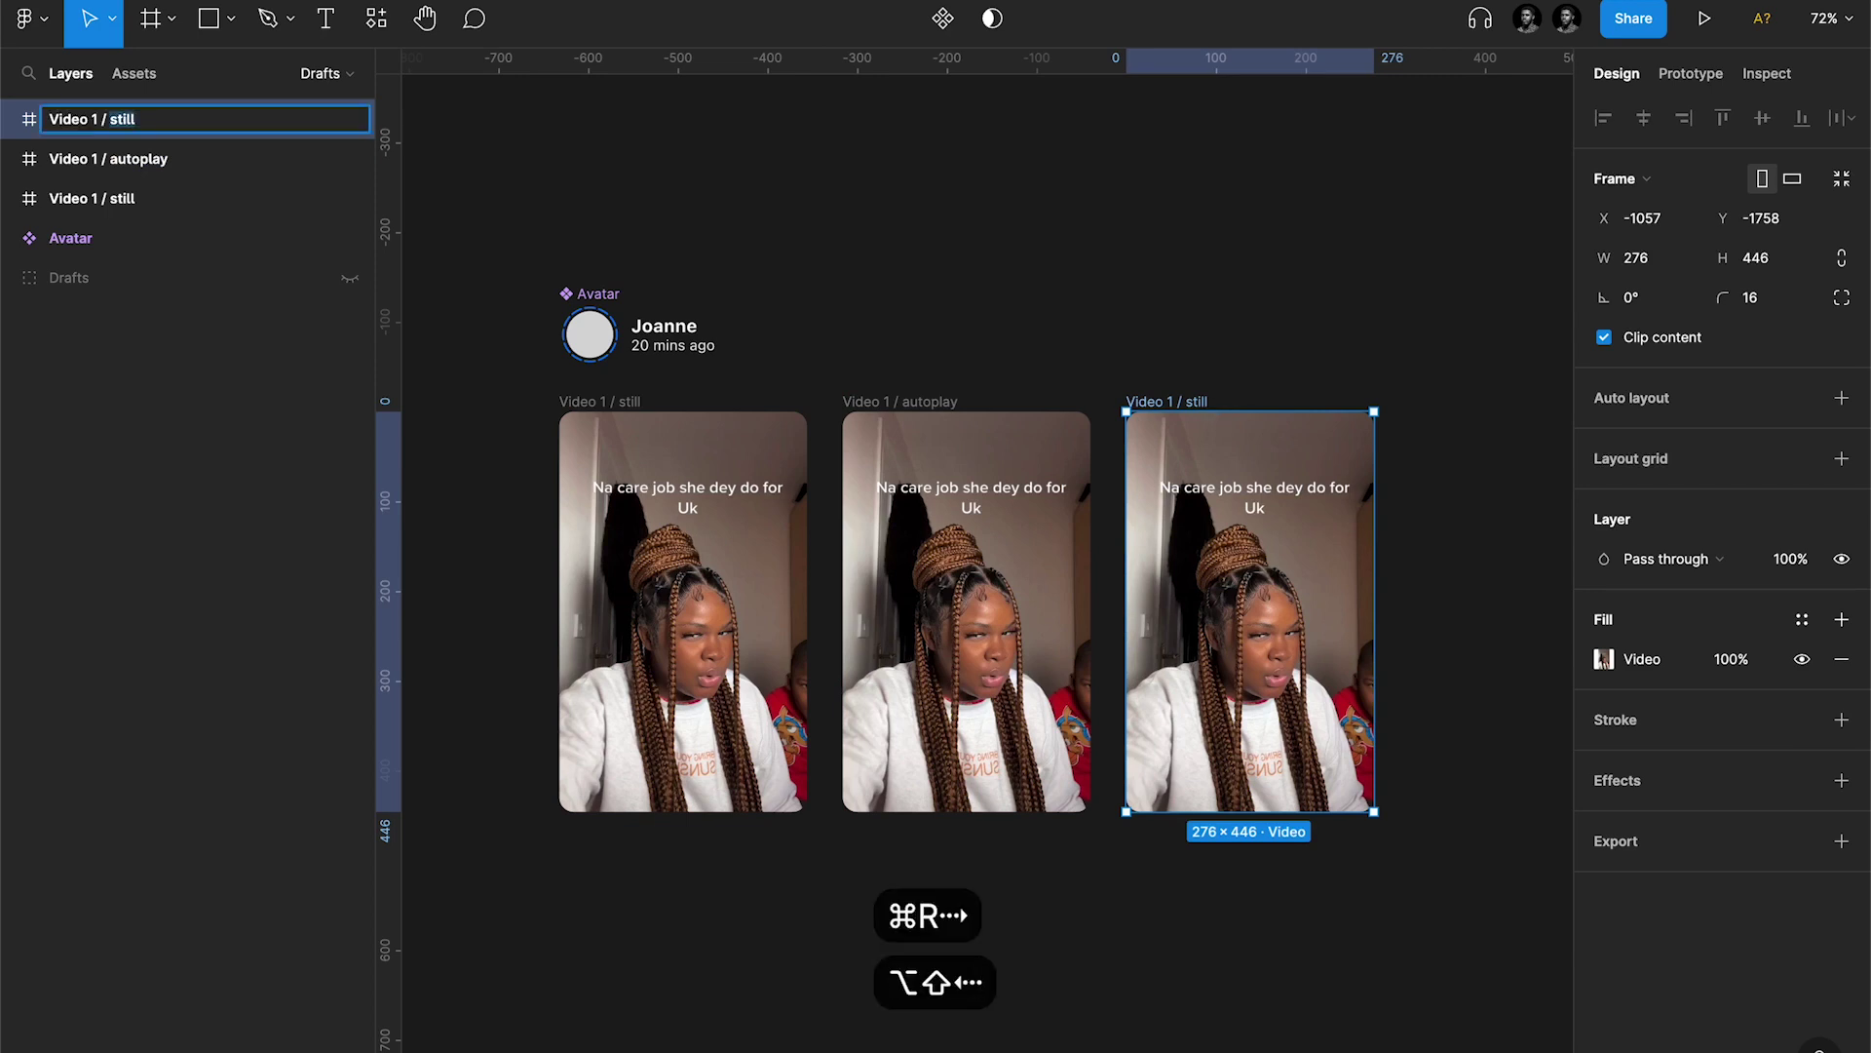
text(tilt)
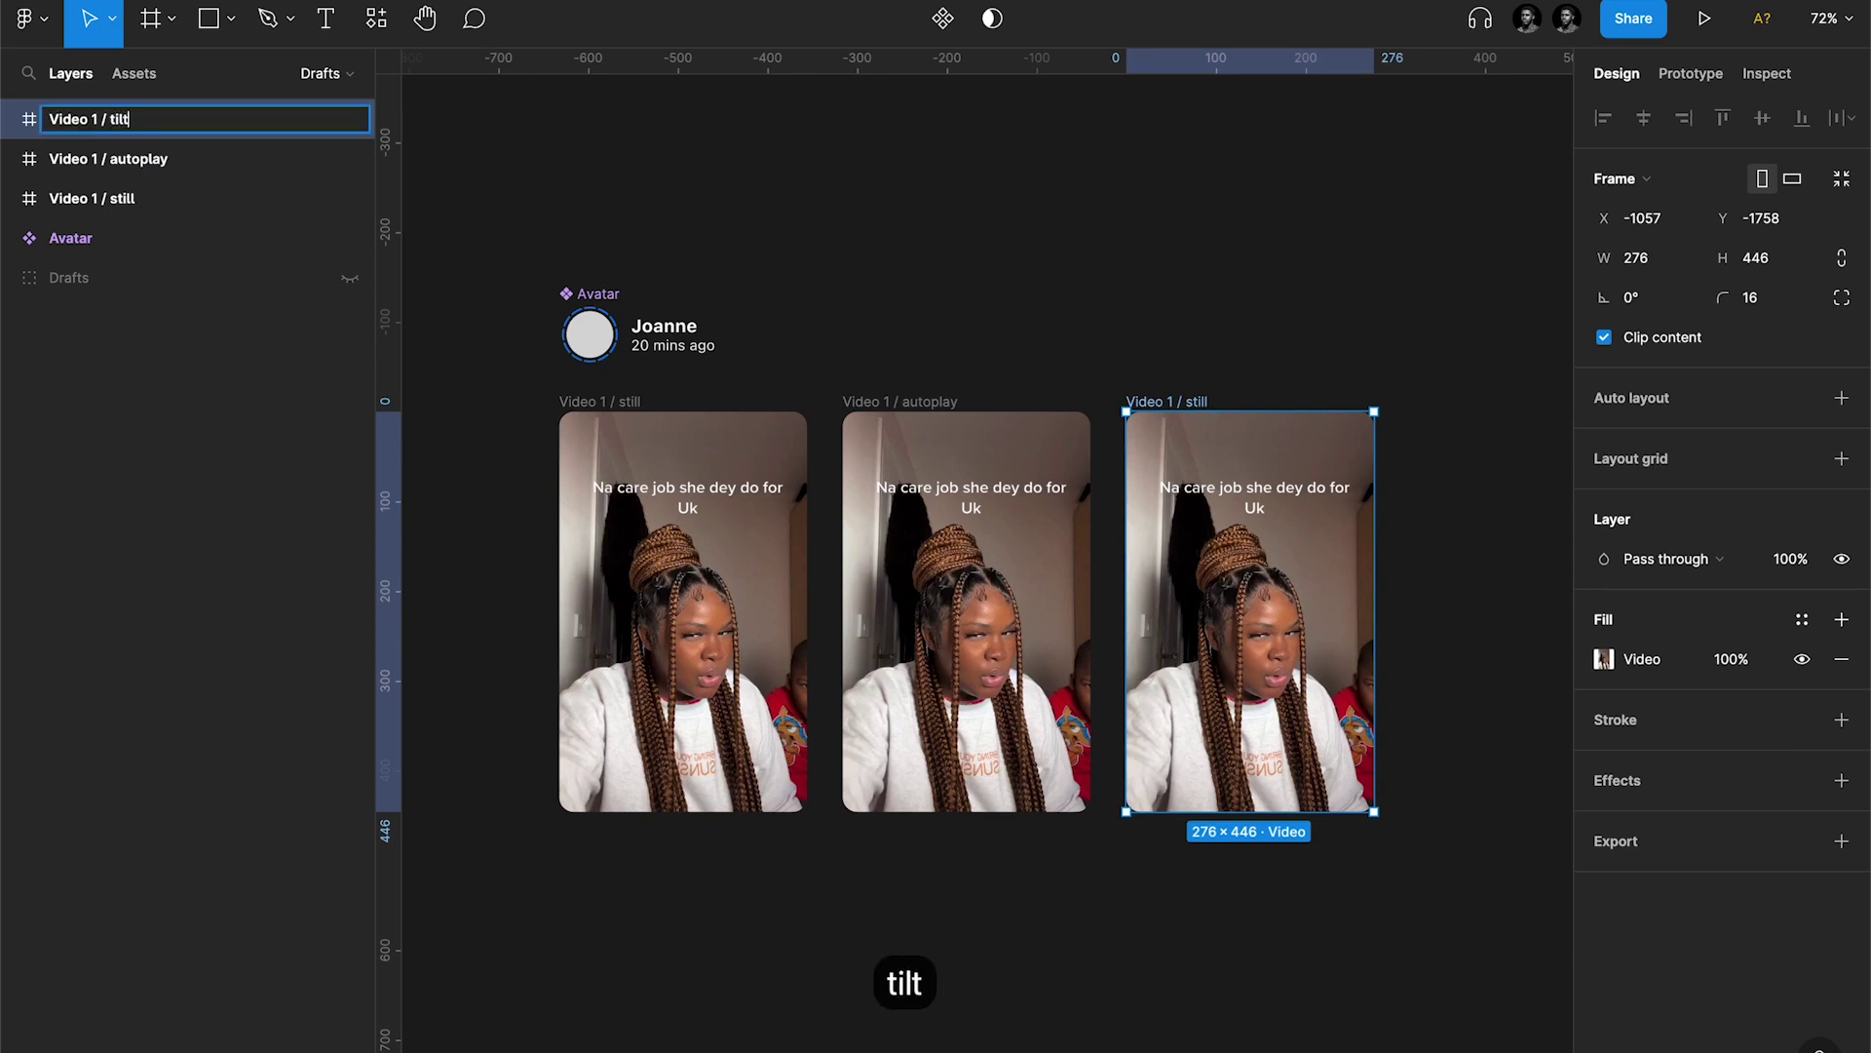
key(Return)
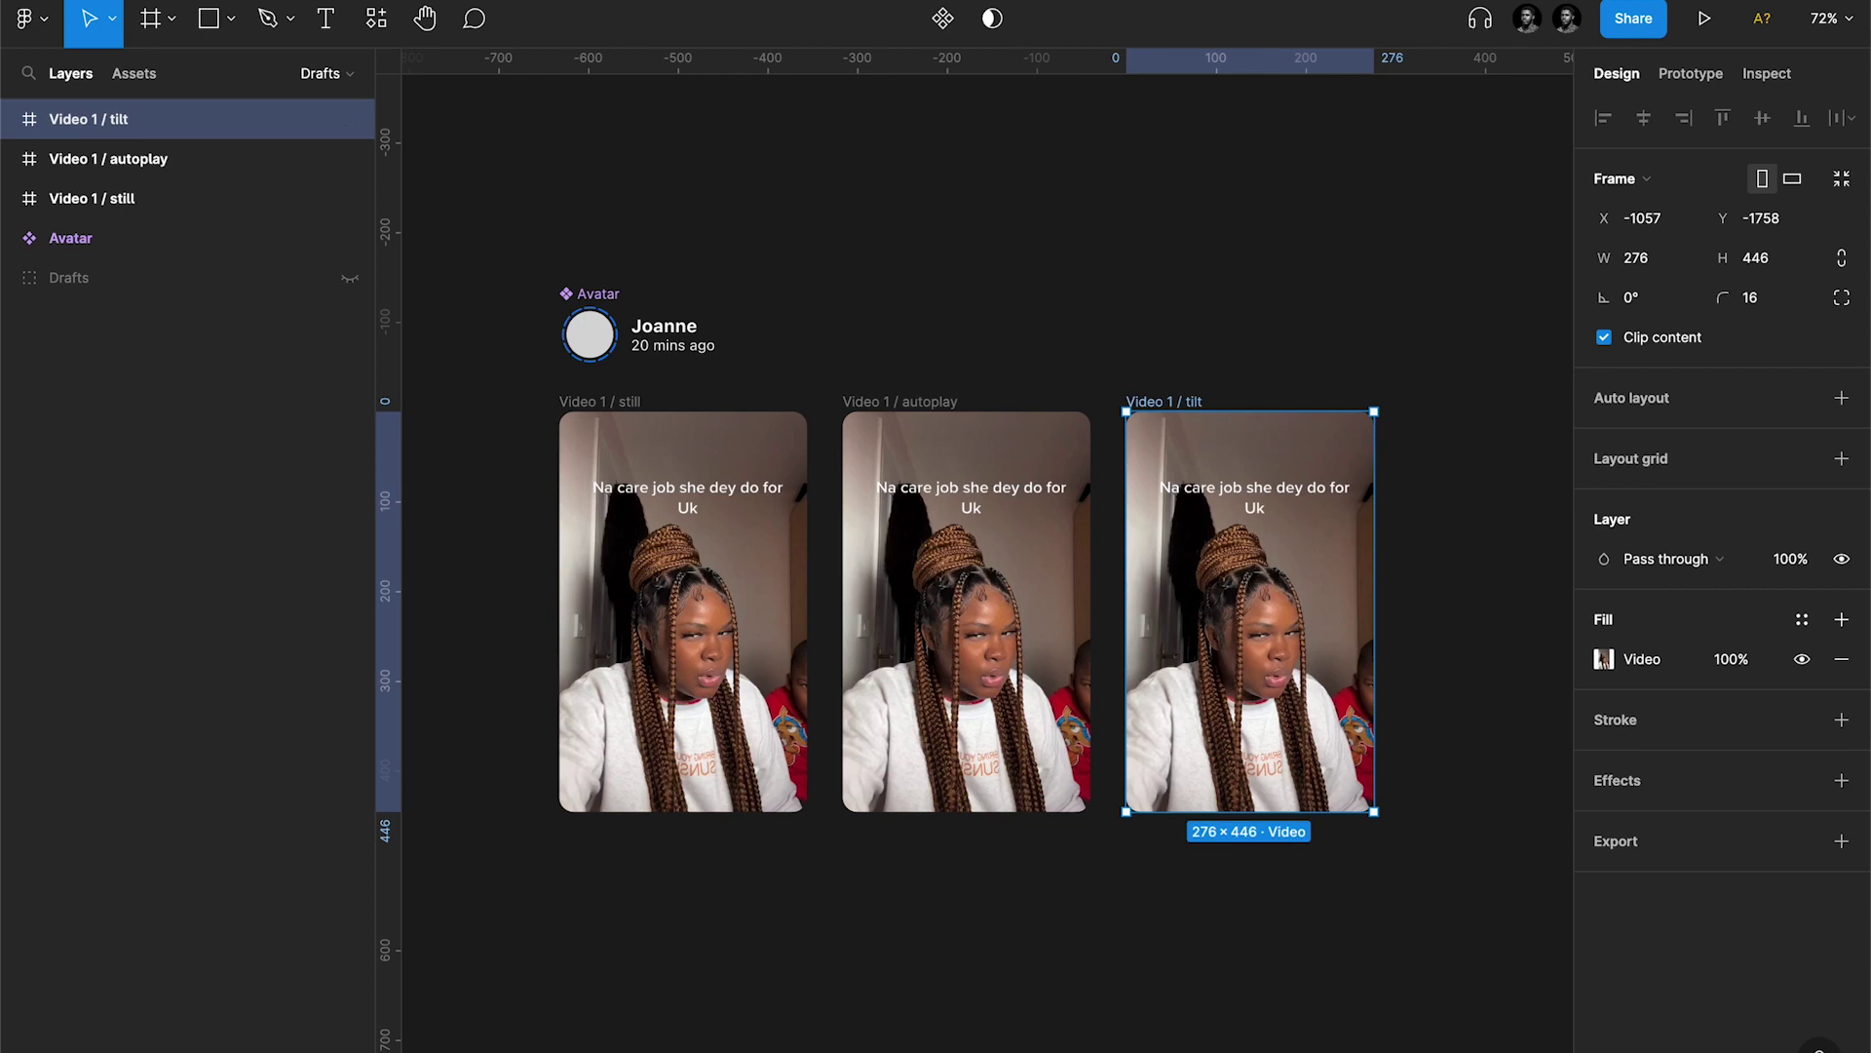
Step: Set the width of the Video 1 / tilt frame to 125
click(1669, 272)
text(12)
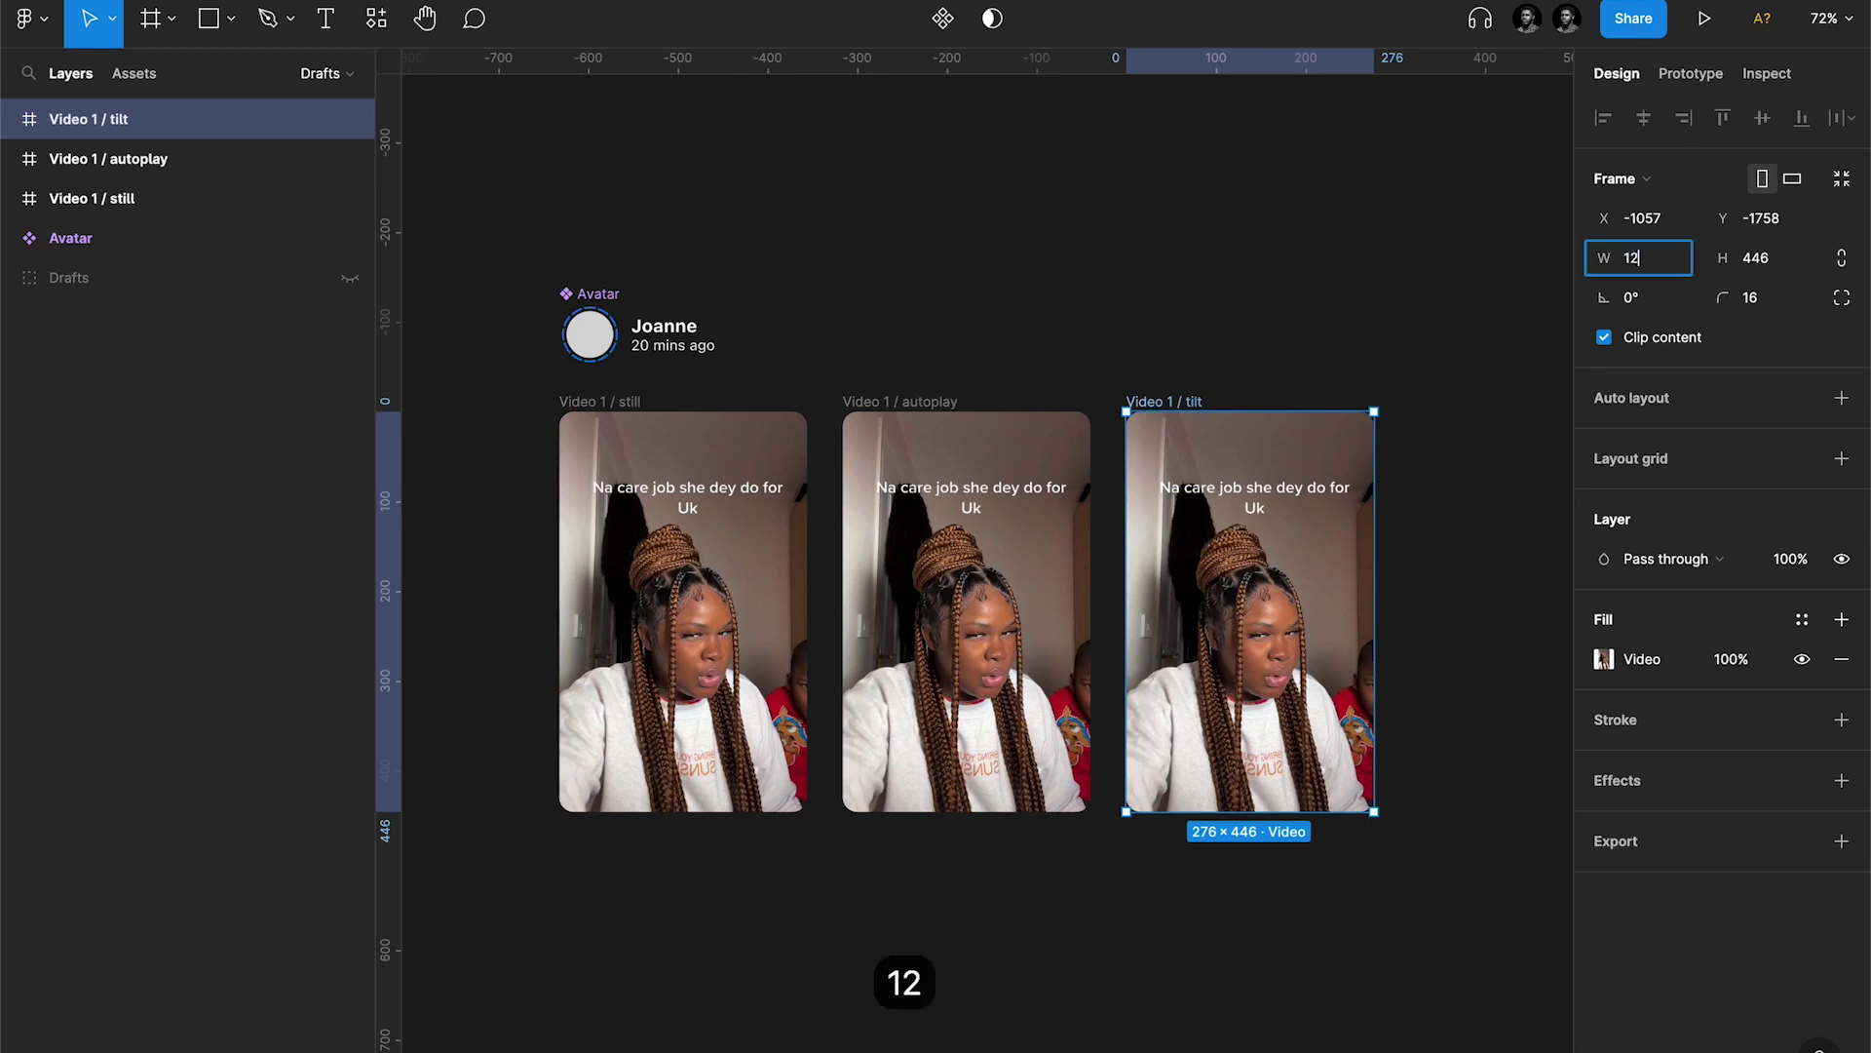
text(5)
key(Return)
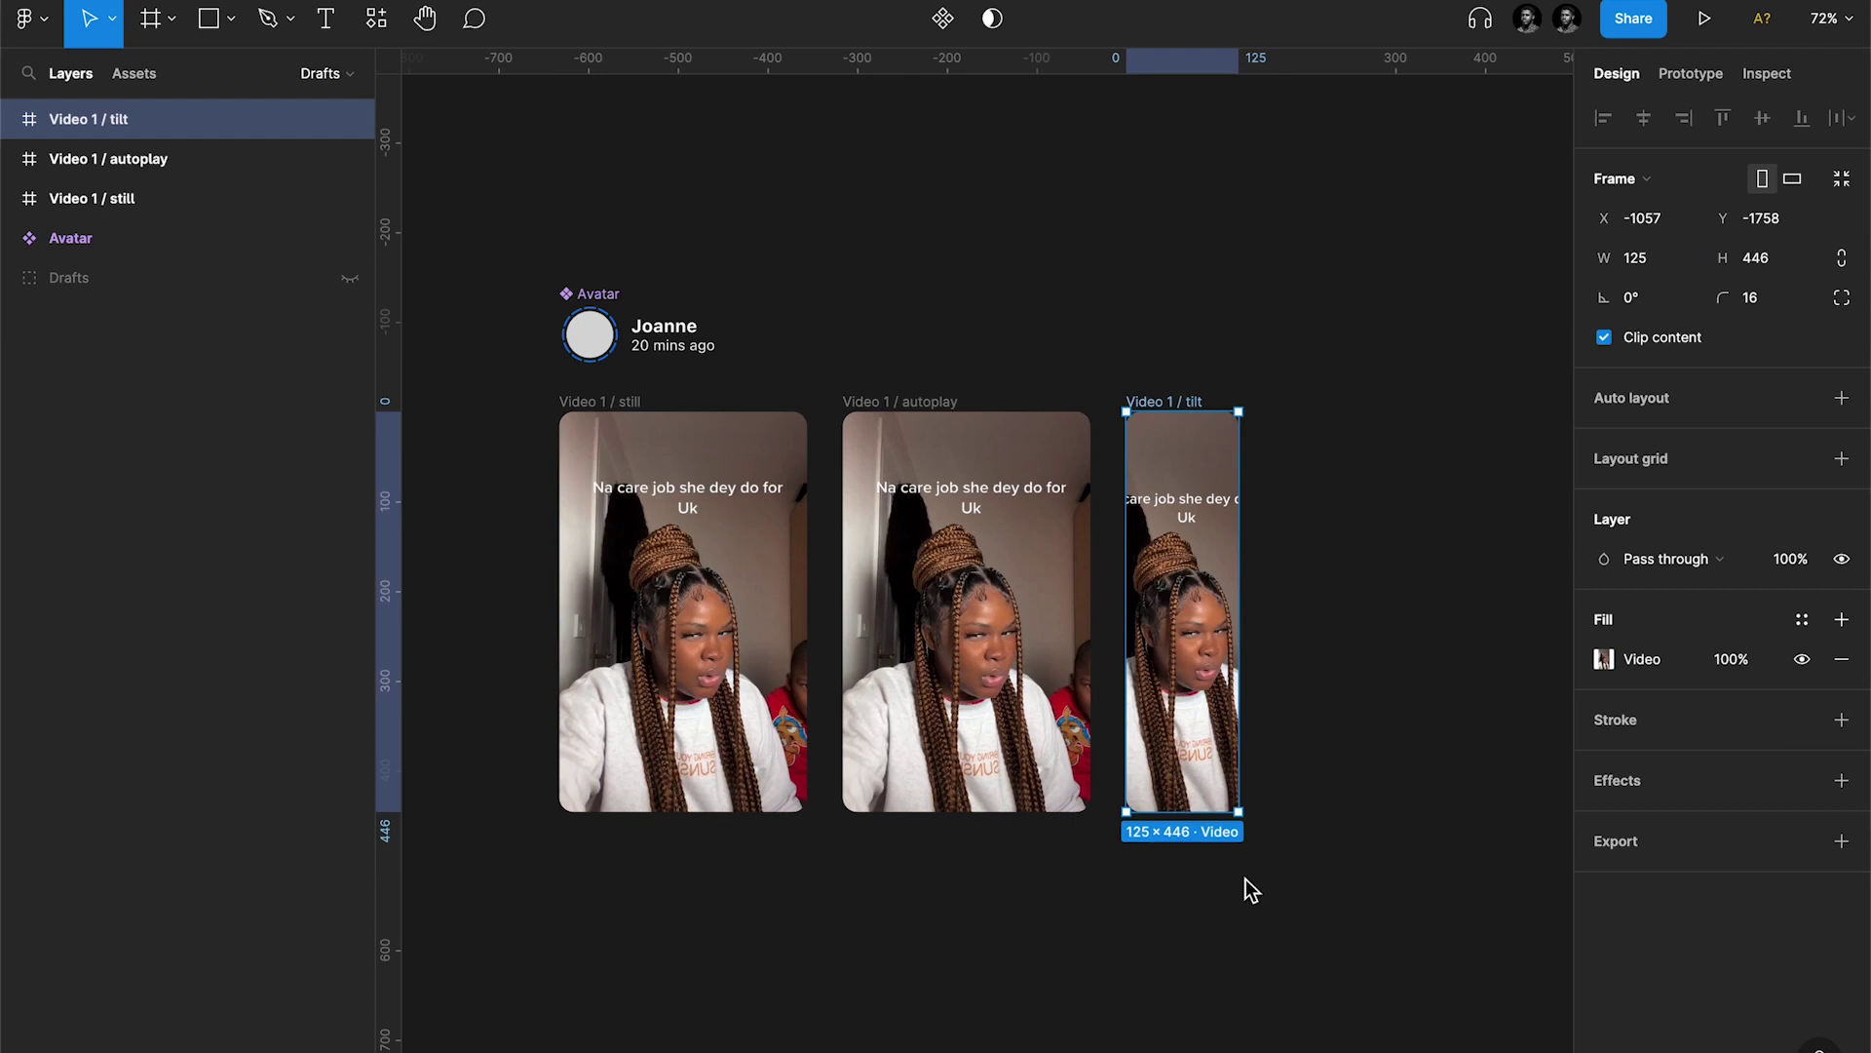
Step: Set the main Avatar component's horizontal and vertical auto layout padding to 12
scroll(1247, 884, right, 2)
scroll(1247, 884, down, 1)
click(1155, 337)
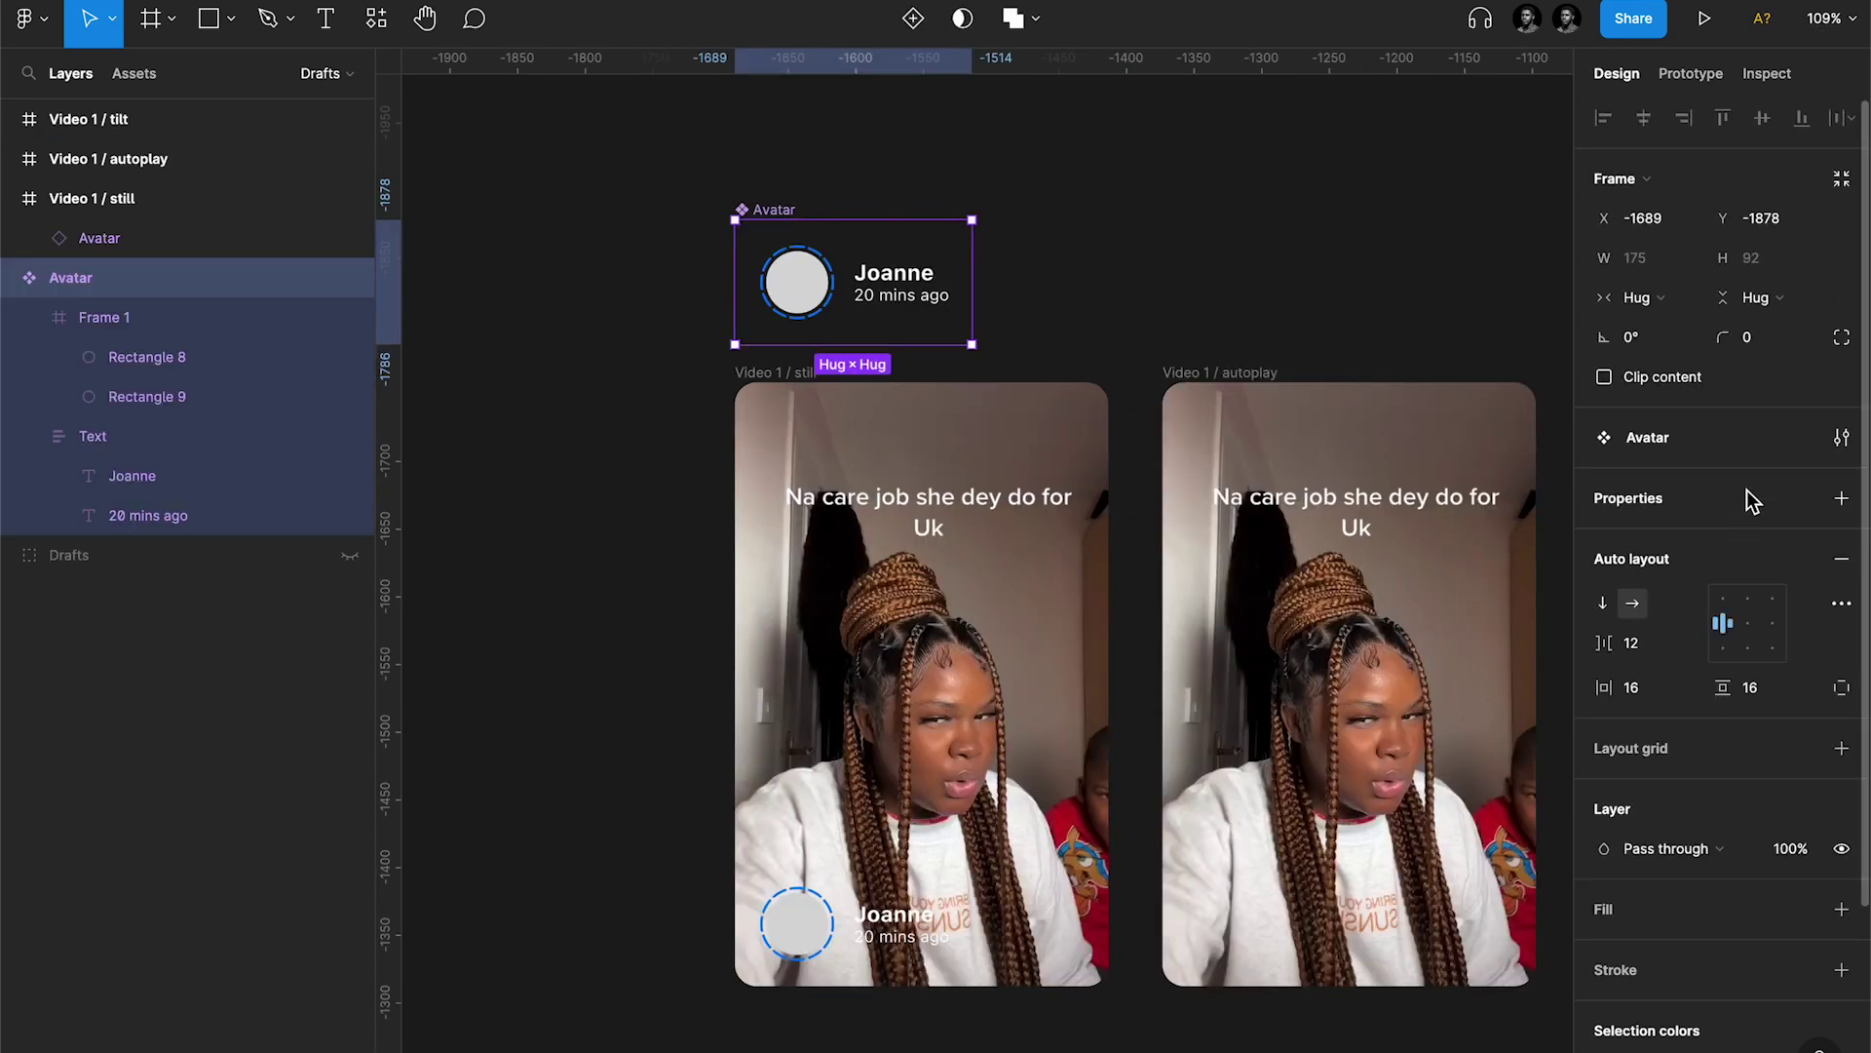
click(1661, 690)
text(12)
key(Tab)
text(12)
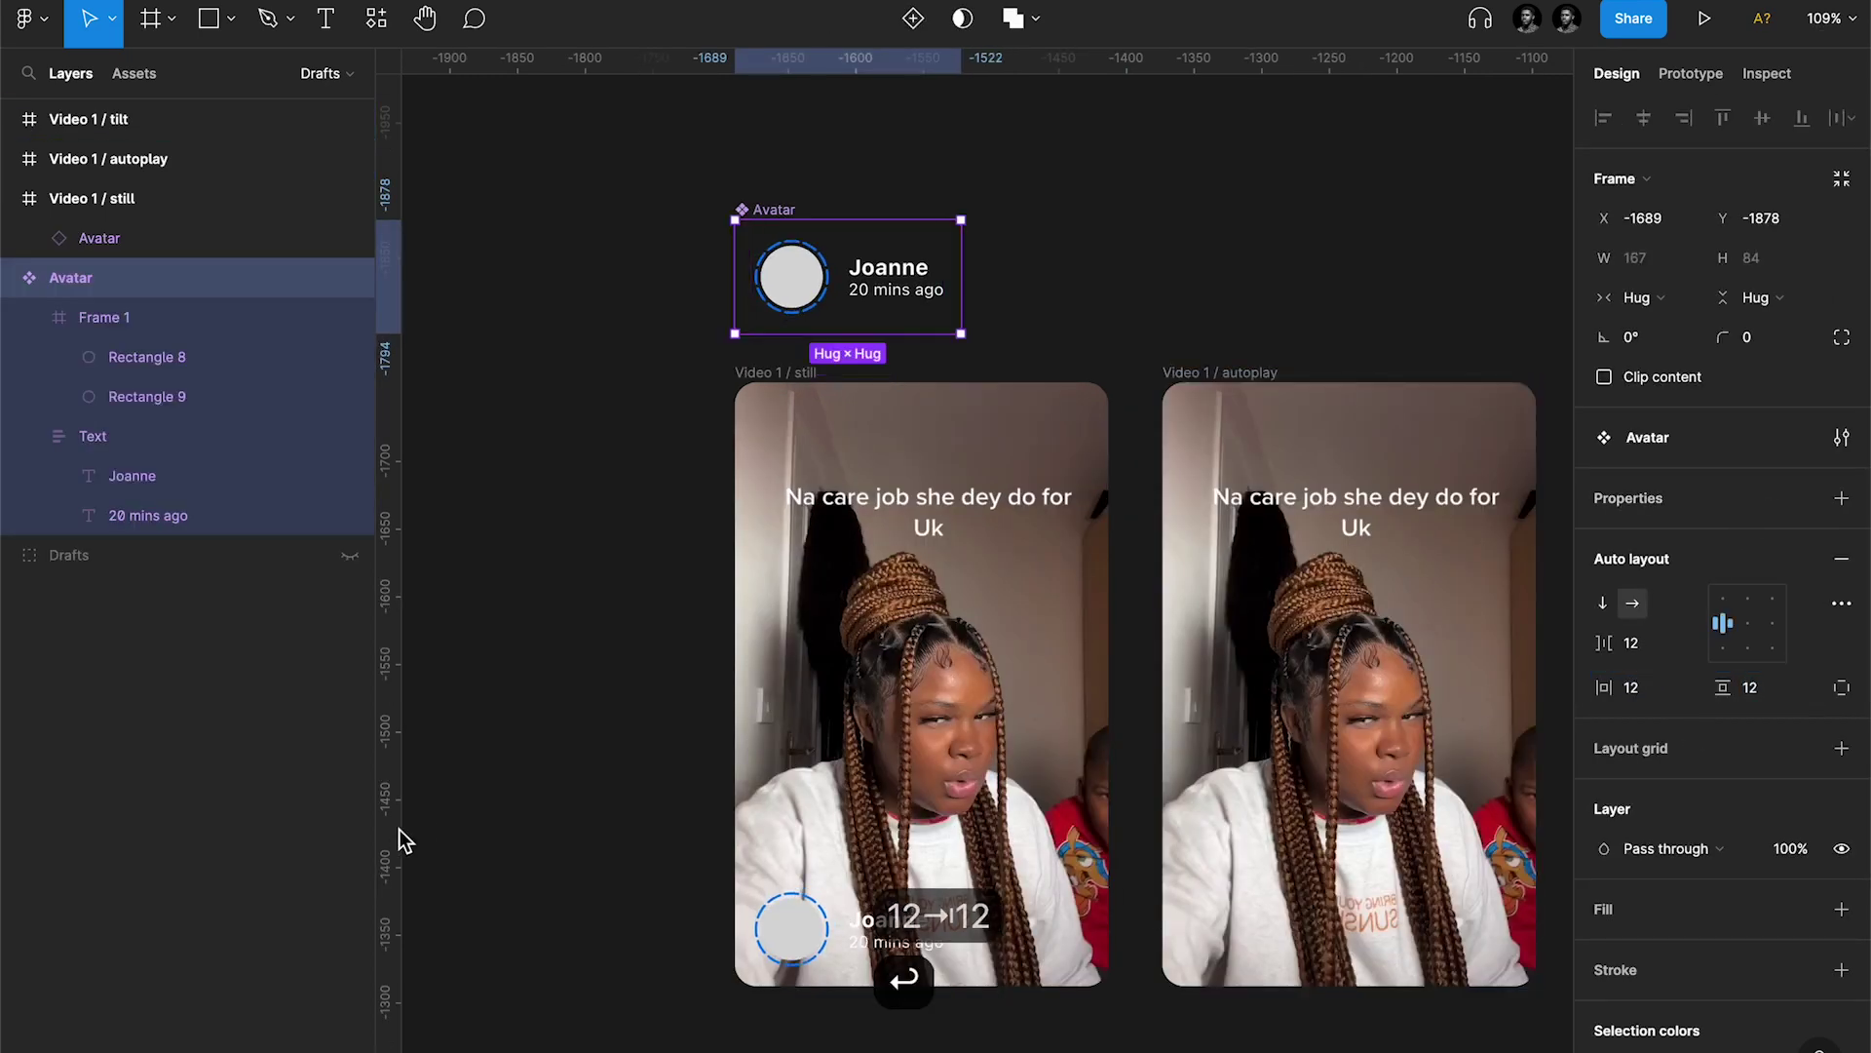
key(Return)
click(535, 802)
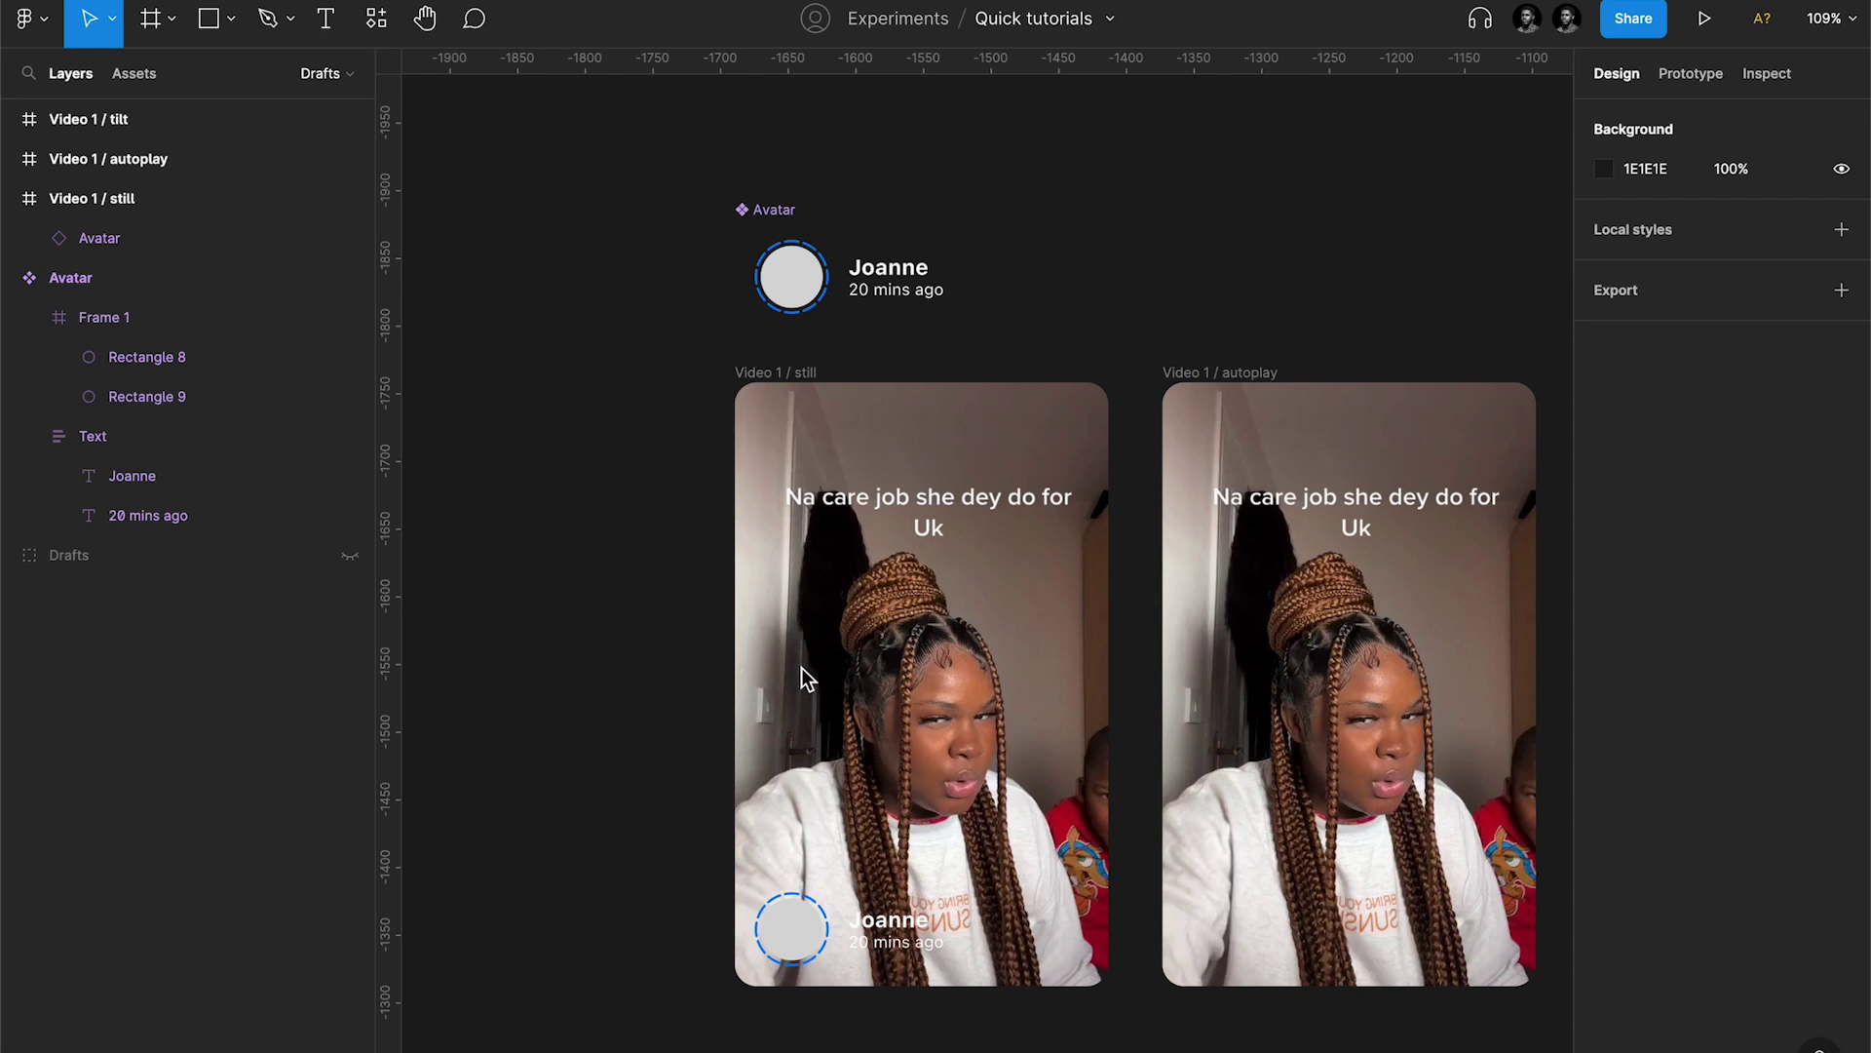
Step: Draw a 276 × 446 rectangle covering the whole Video 1 / still card and send it behind the avatar instance
key(r)
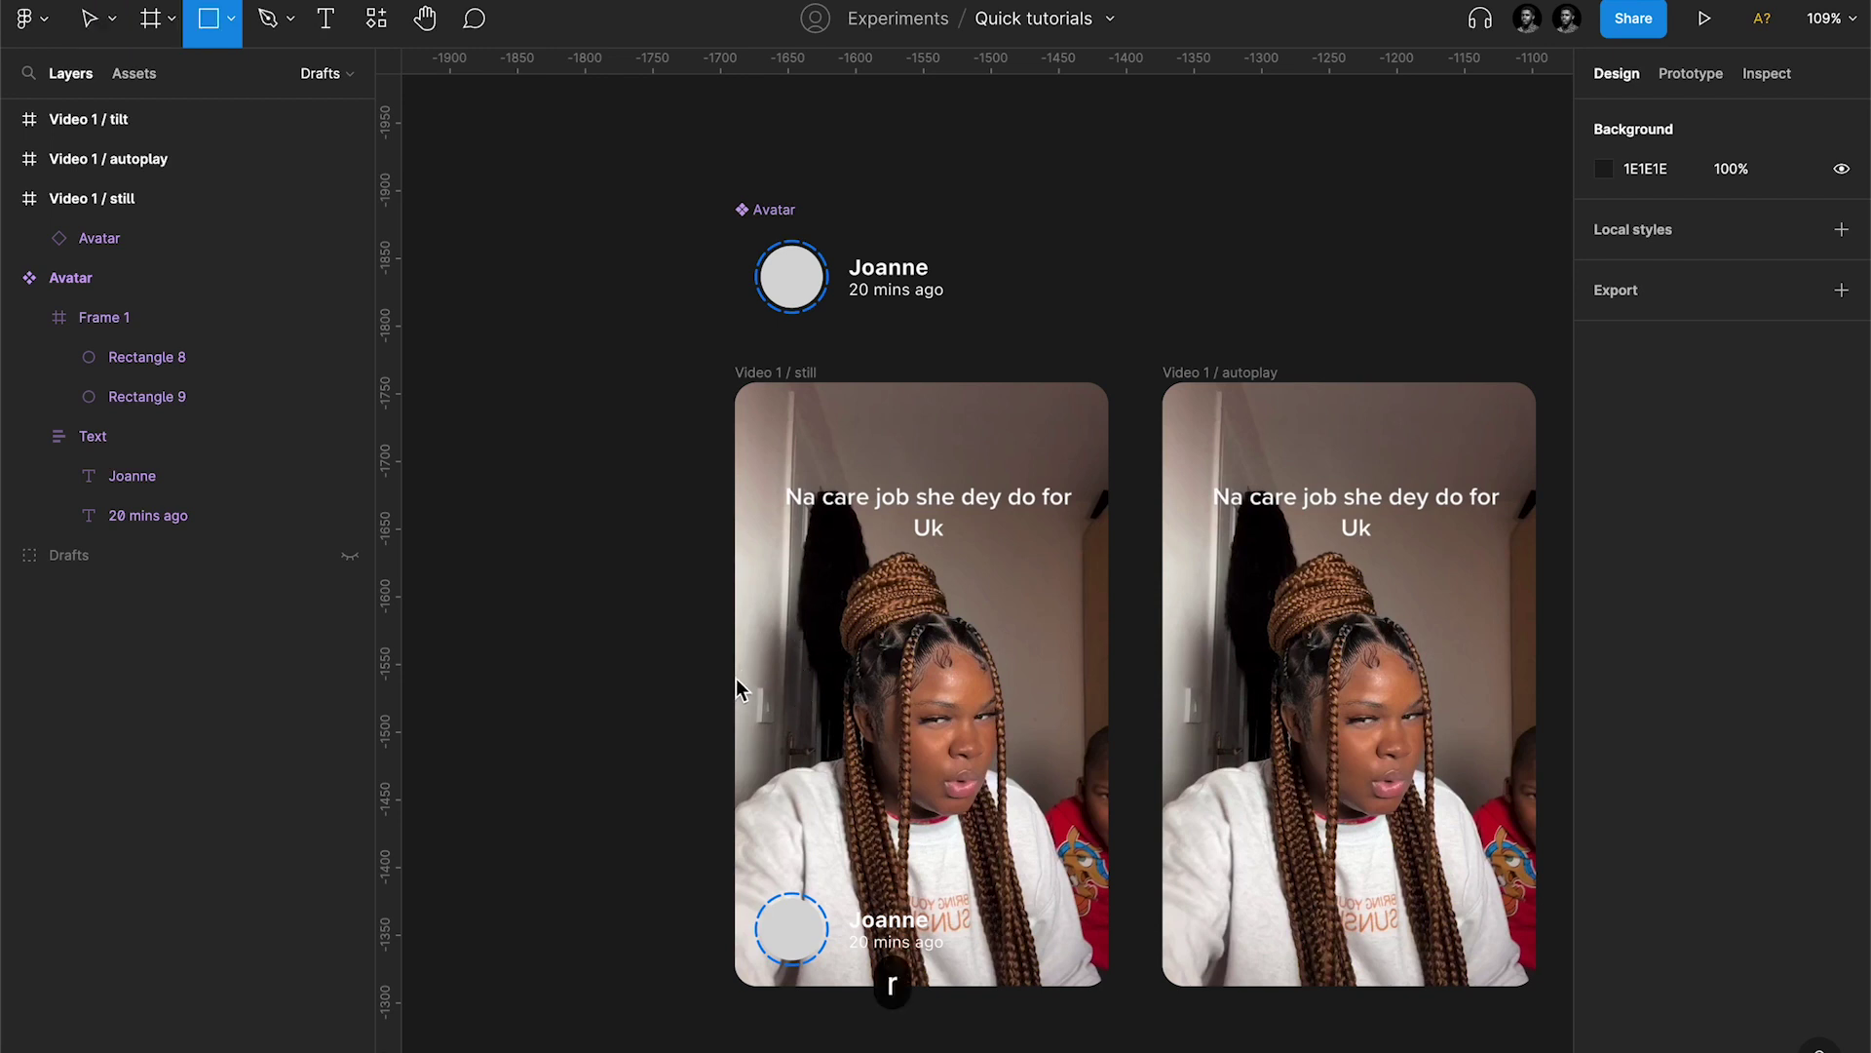
mouse_move(735, 673)
mouse_down()
mouse_move(889, 684)
mouse_move(944, 744)
mouse_move(1086, 994)
mouse_move(1111, 989)
mouse_up()
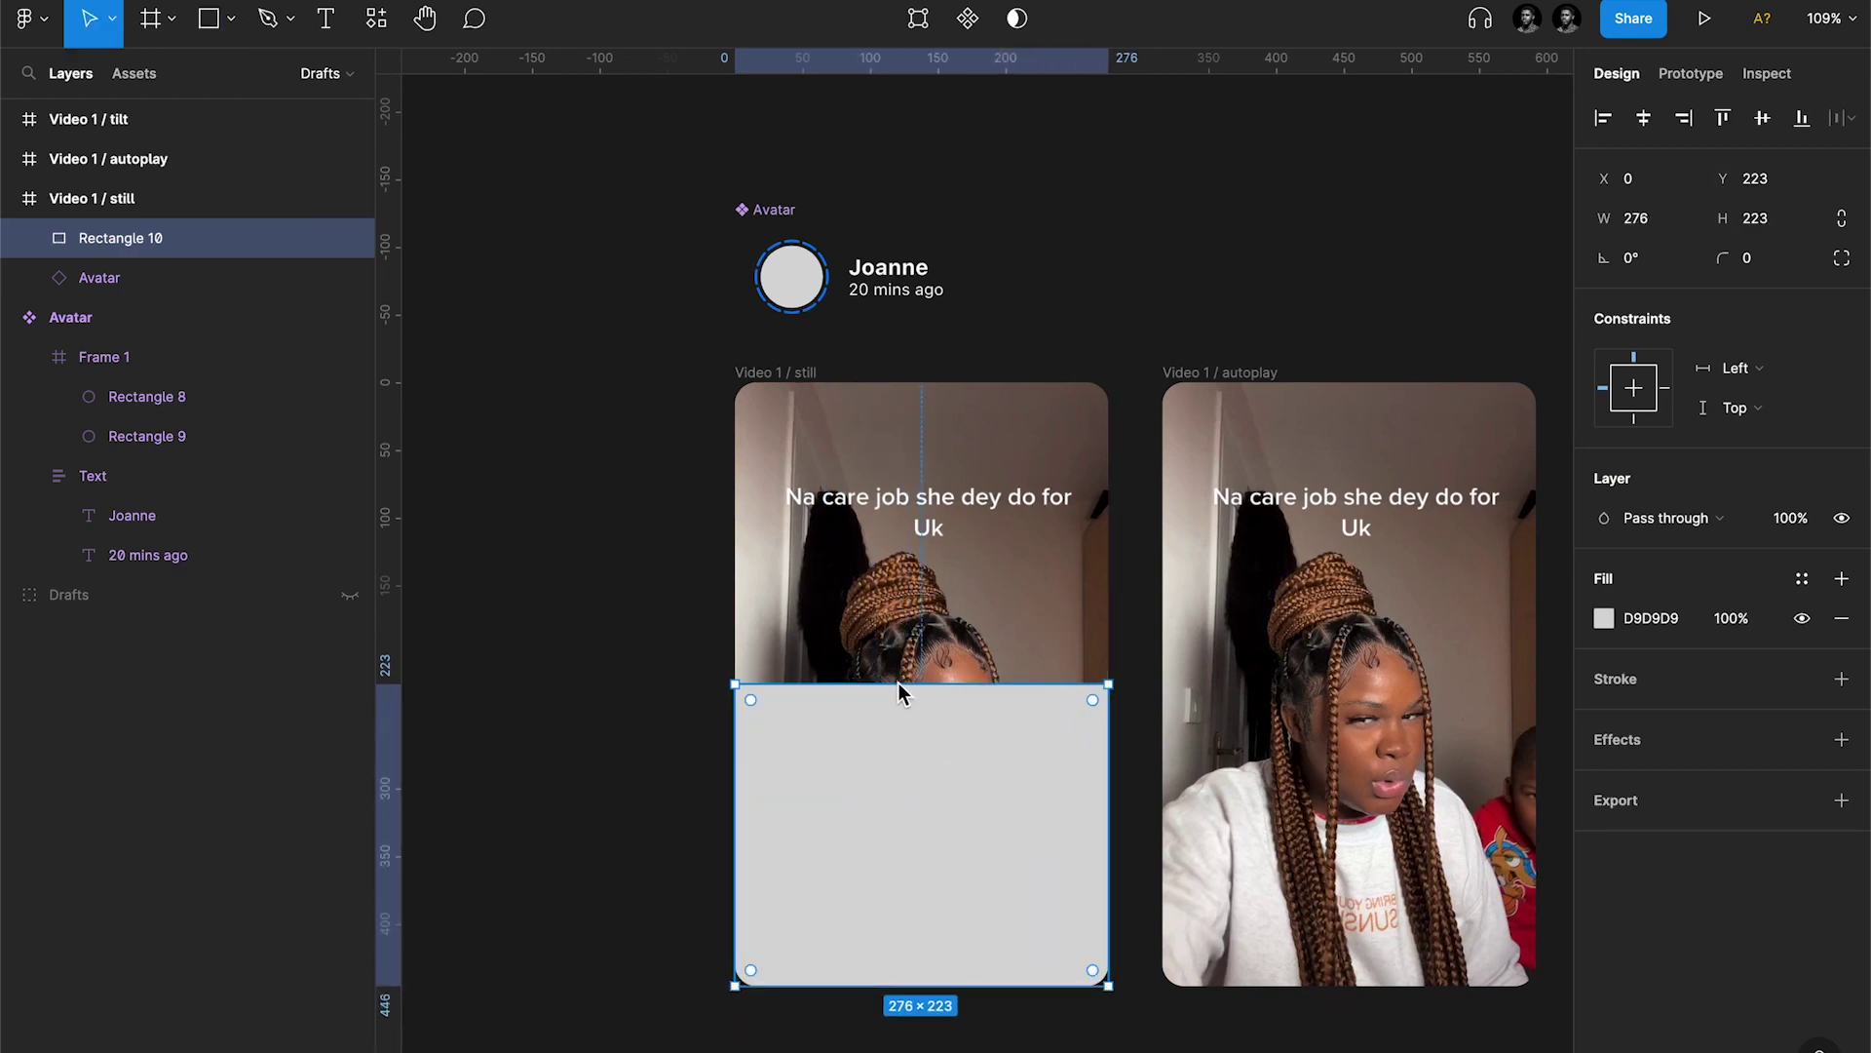
drag(910, 700, 898, 384)
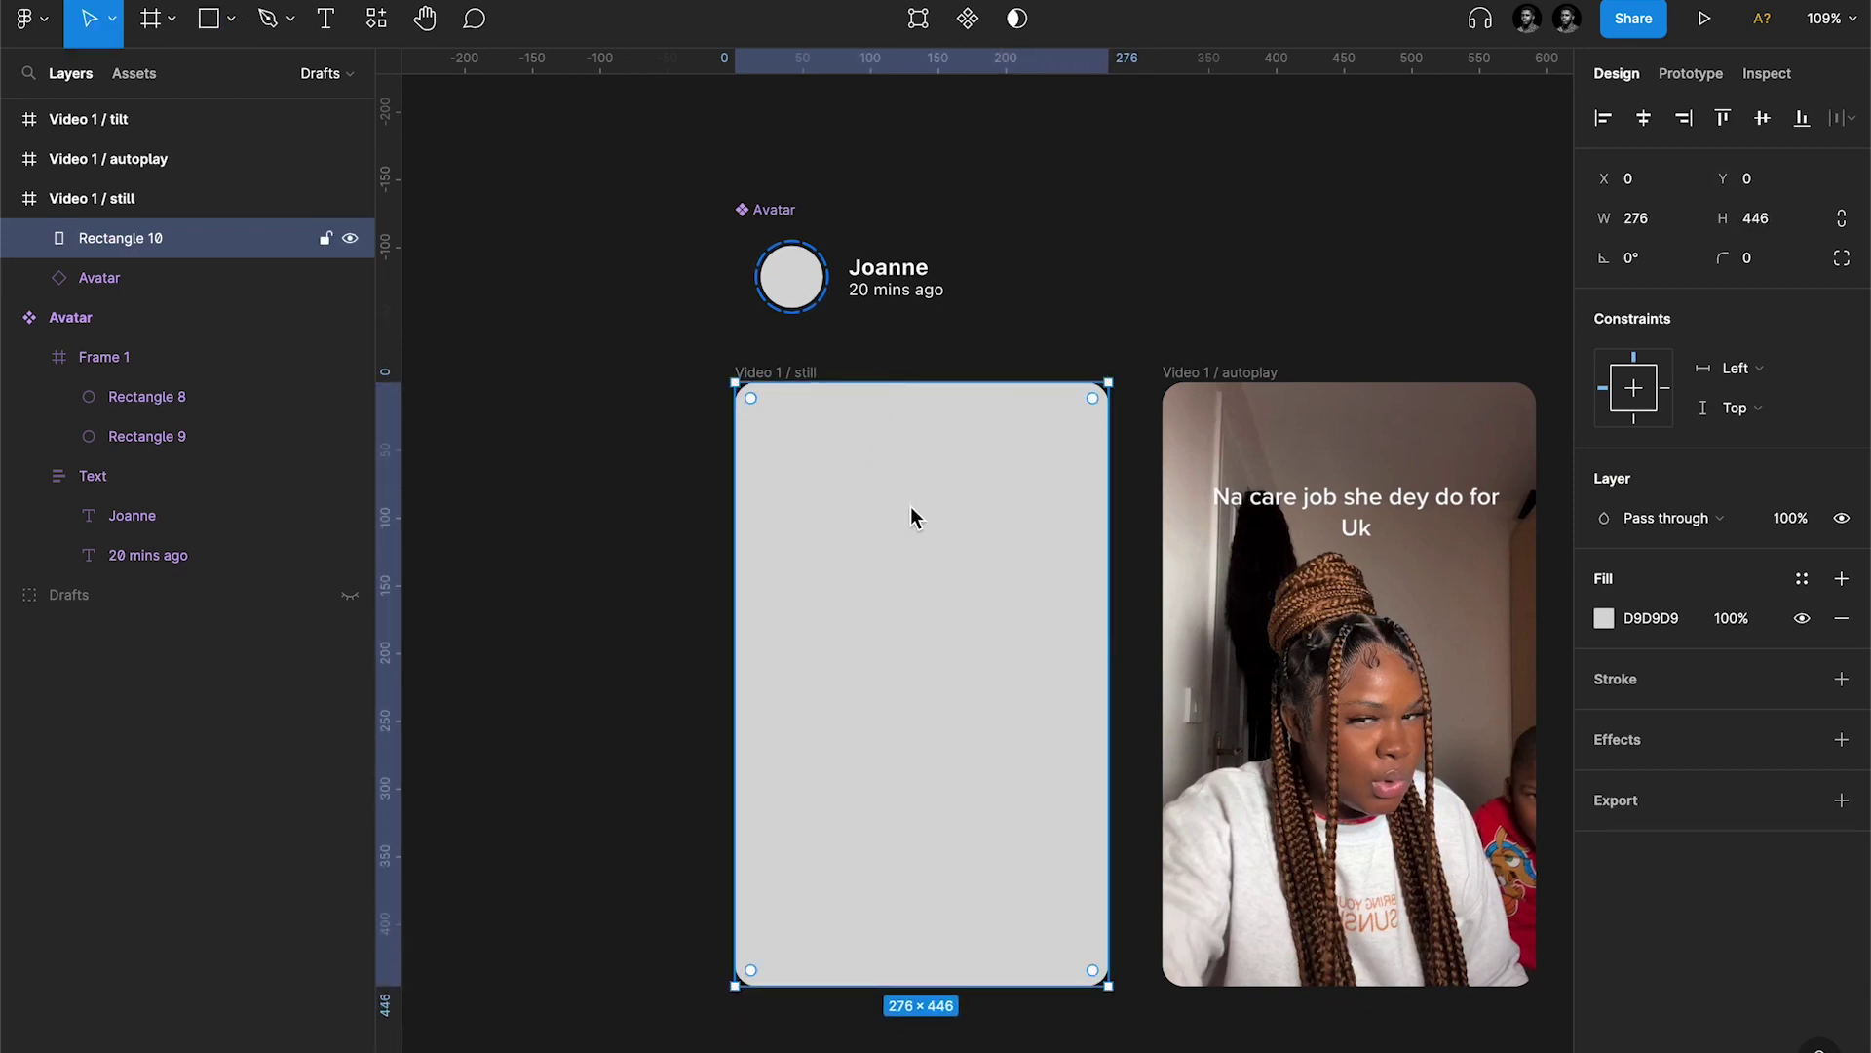
key(super+bracketleft)
key(super+bracketleft)
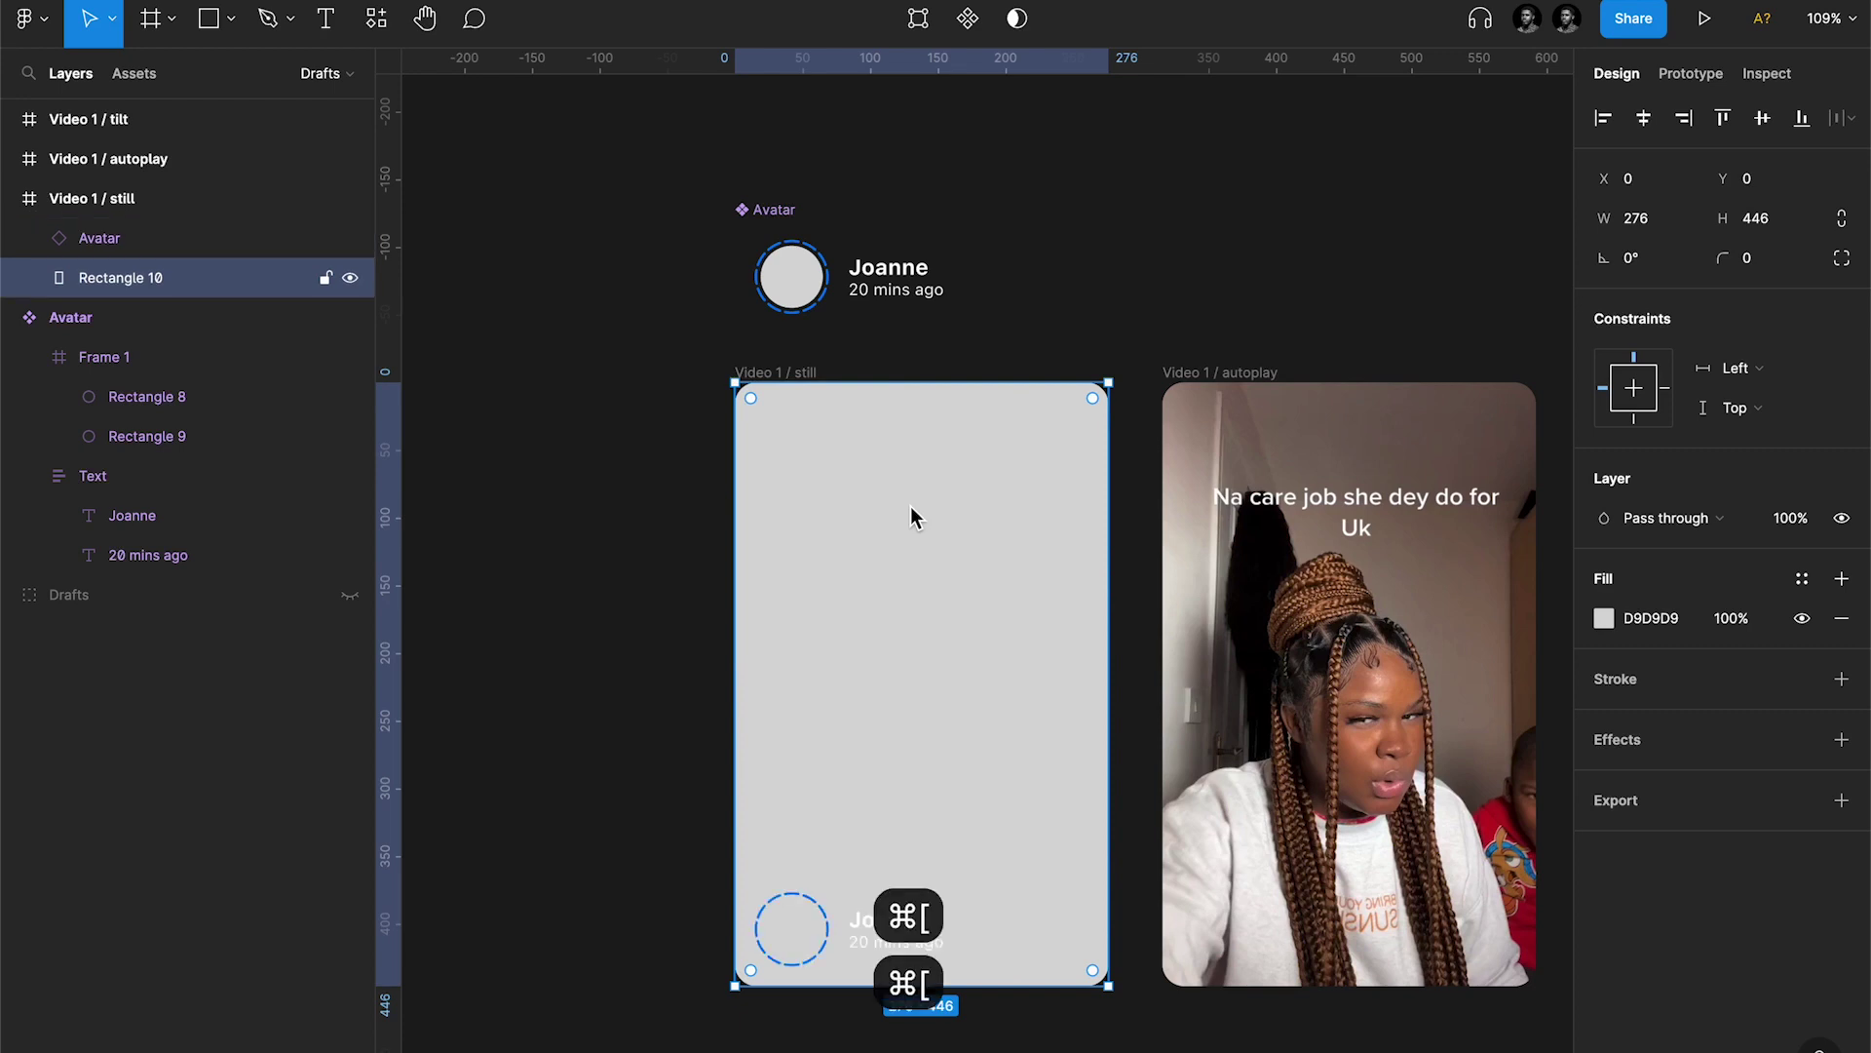
Step: Set the overlay rectangle's fill to 000000 and change it to a linear gradient
click(1658, 618)
text(000000)
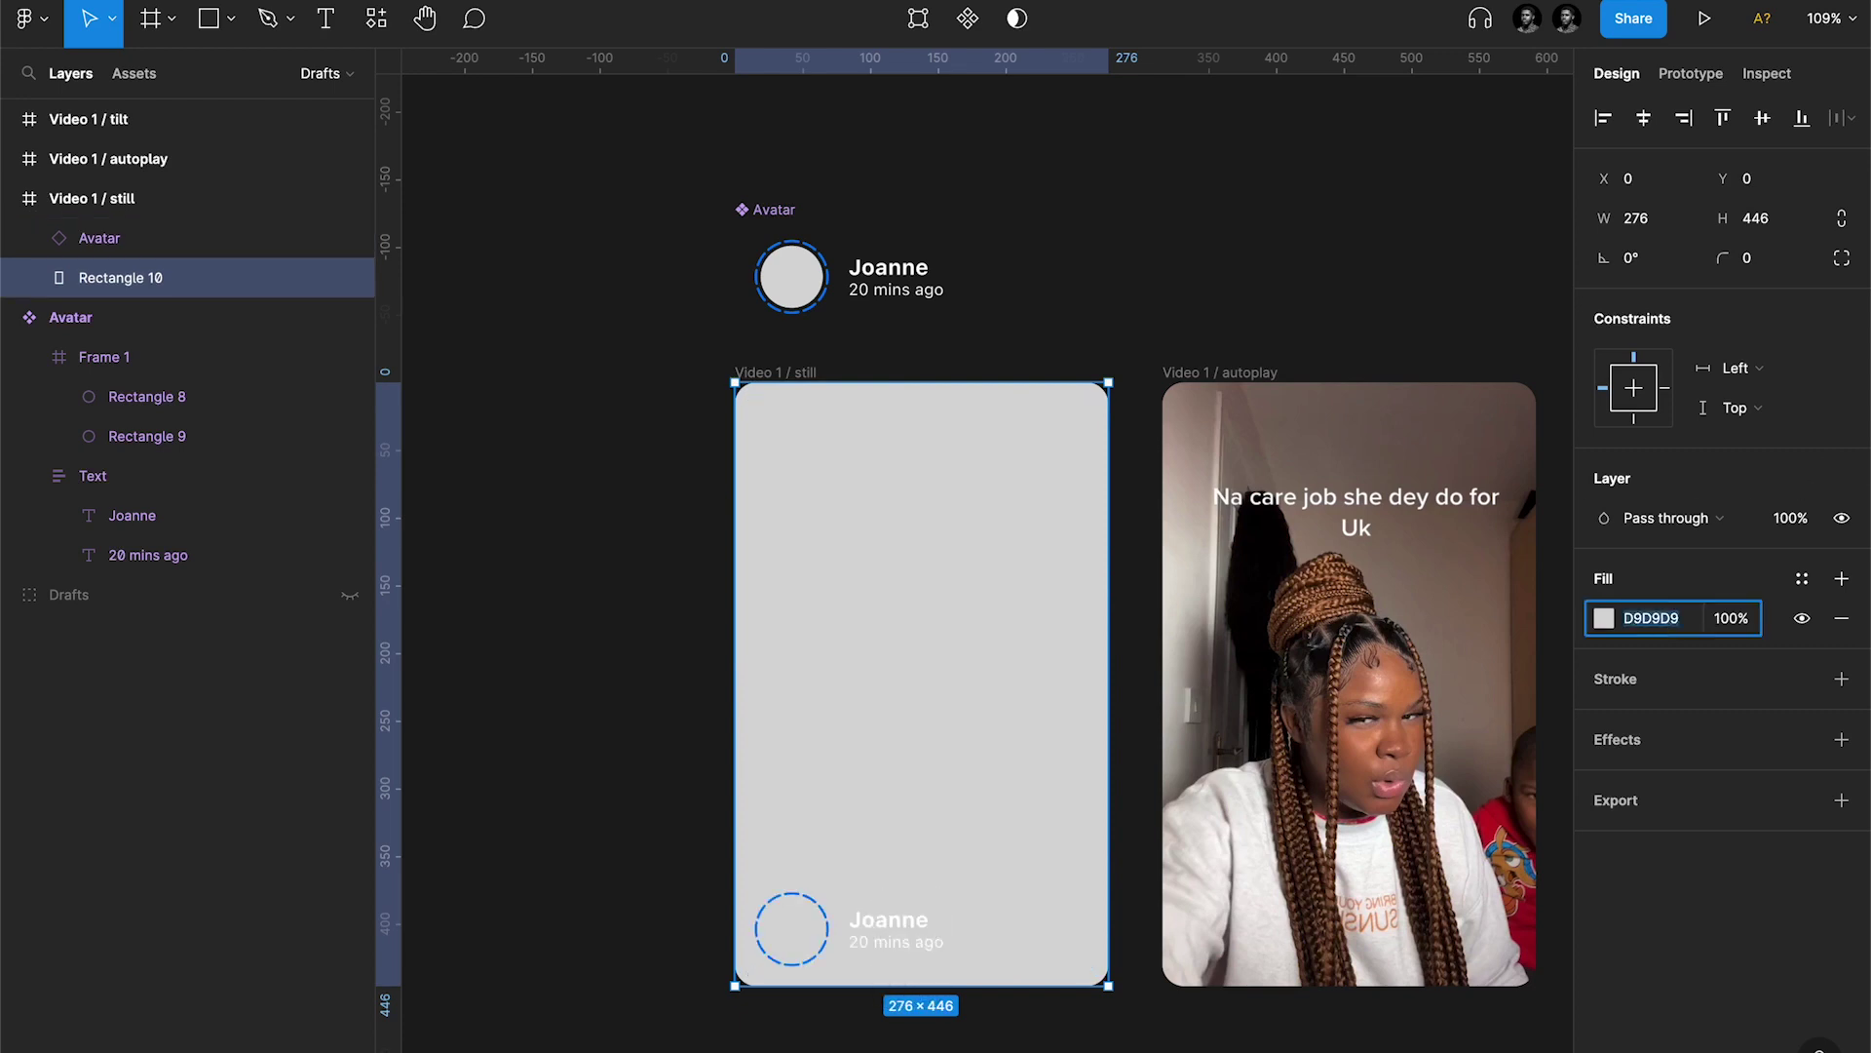
key(Return)
click(1603, 618)
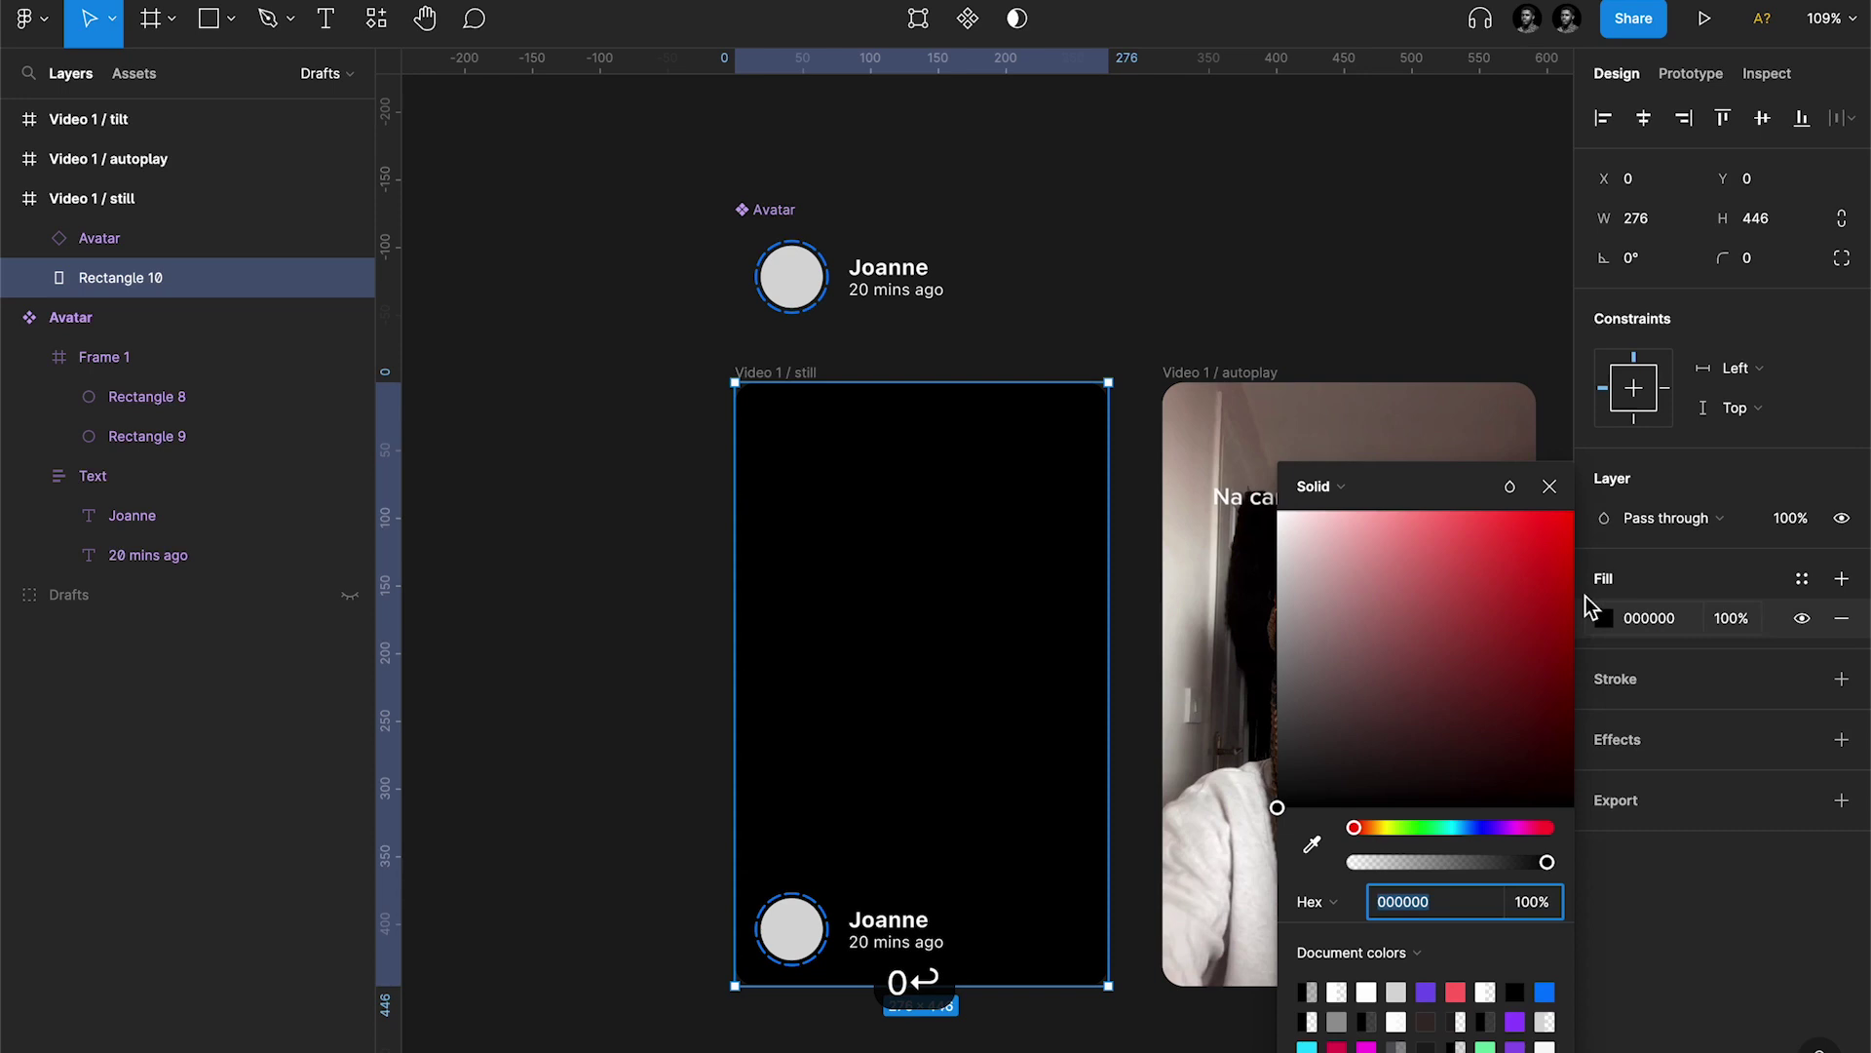
click(1306, 484)
click(1348, 516)
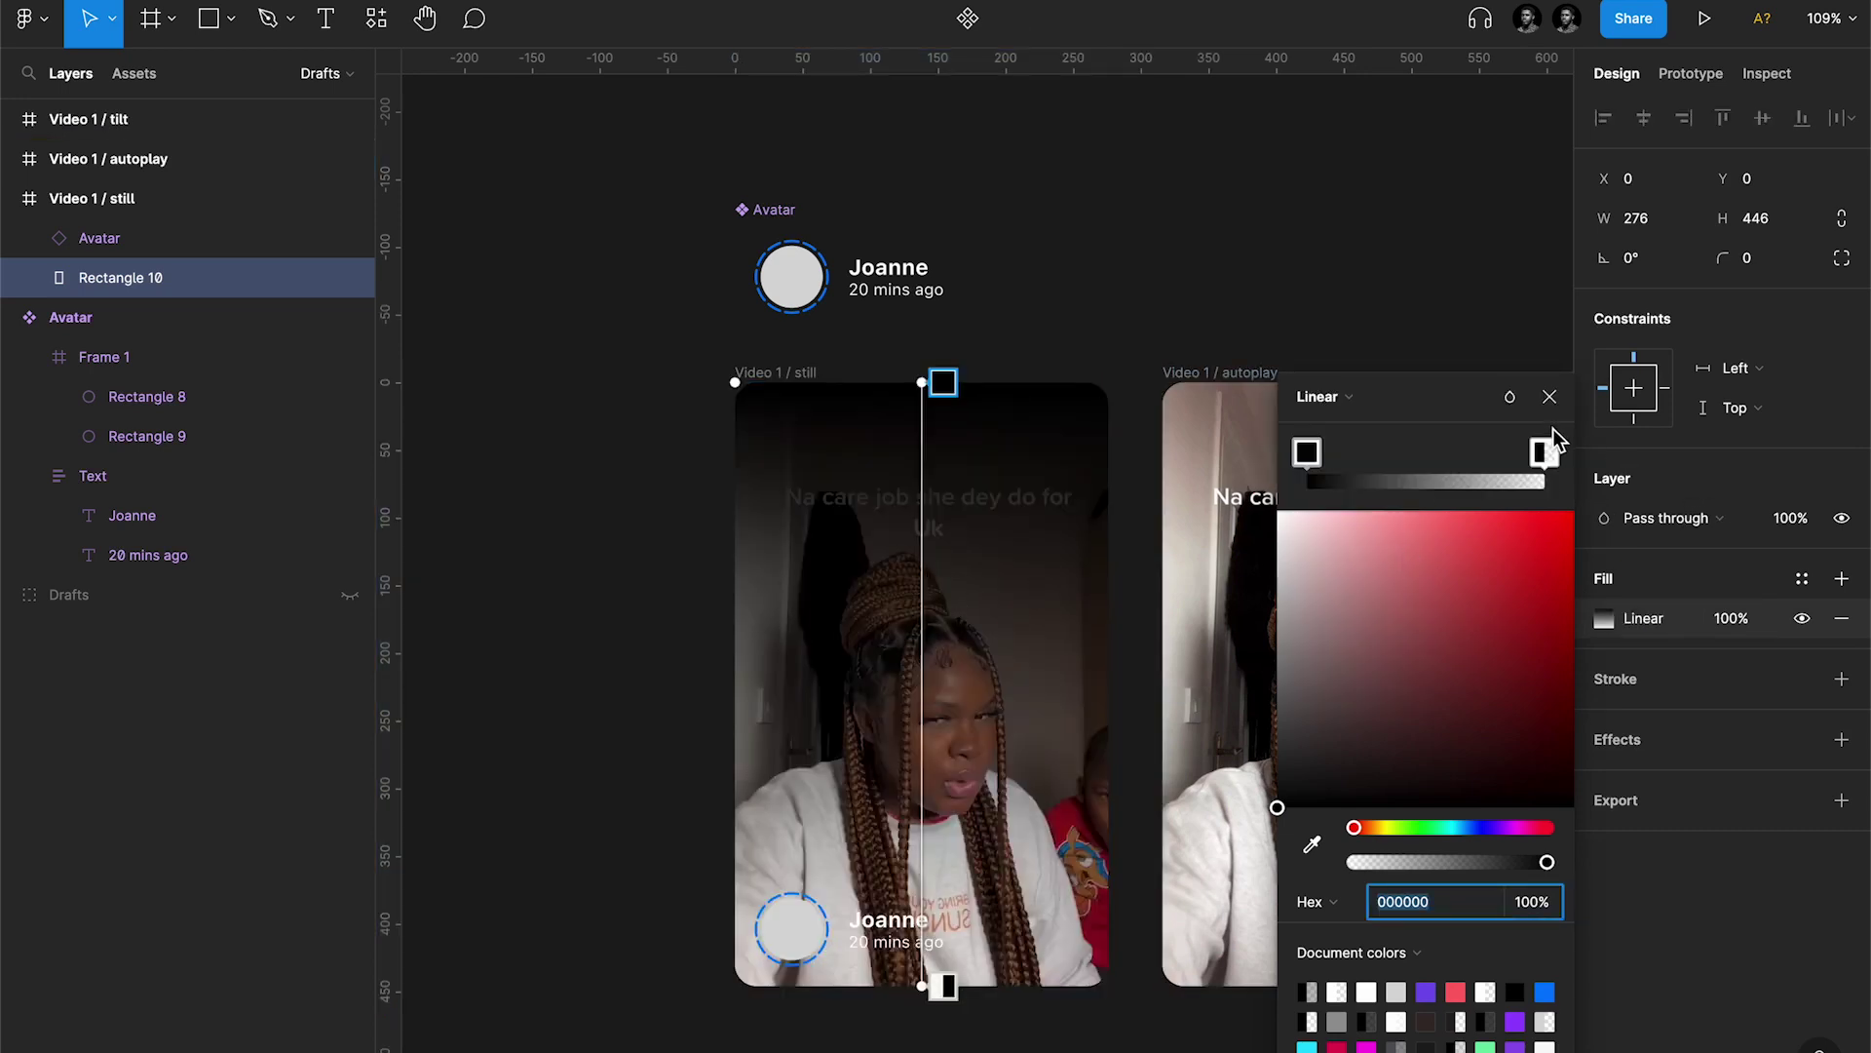
Step: Adjust the overlay gradient to fade from transparent near the card's middle to black at its bottom, with the black stop at 70% opacity
mouse_move(1544, 451)
mouse_down()
mouse_move(1409, 454)
mouse_move(1544, 453)
mouse_up()
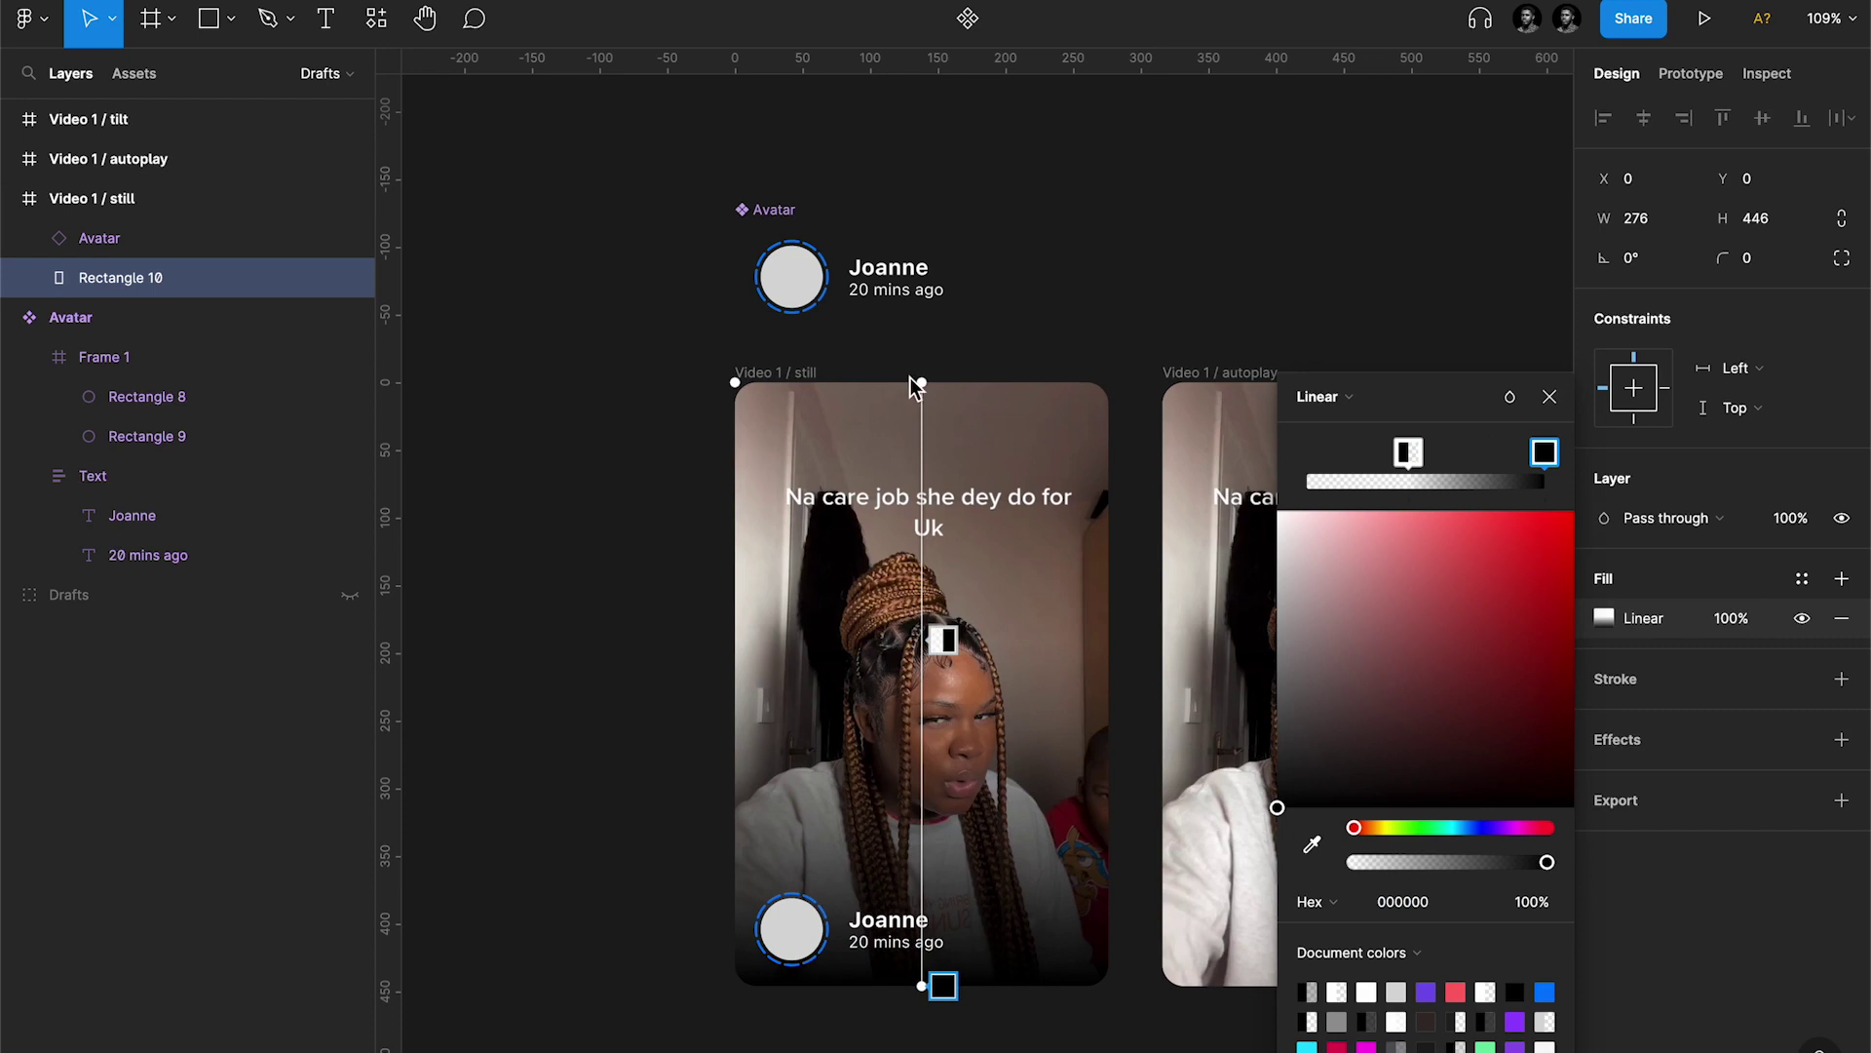
drag(922, 383, 923, 471)
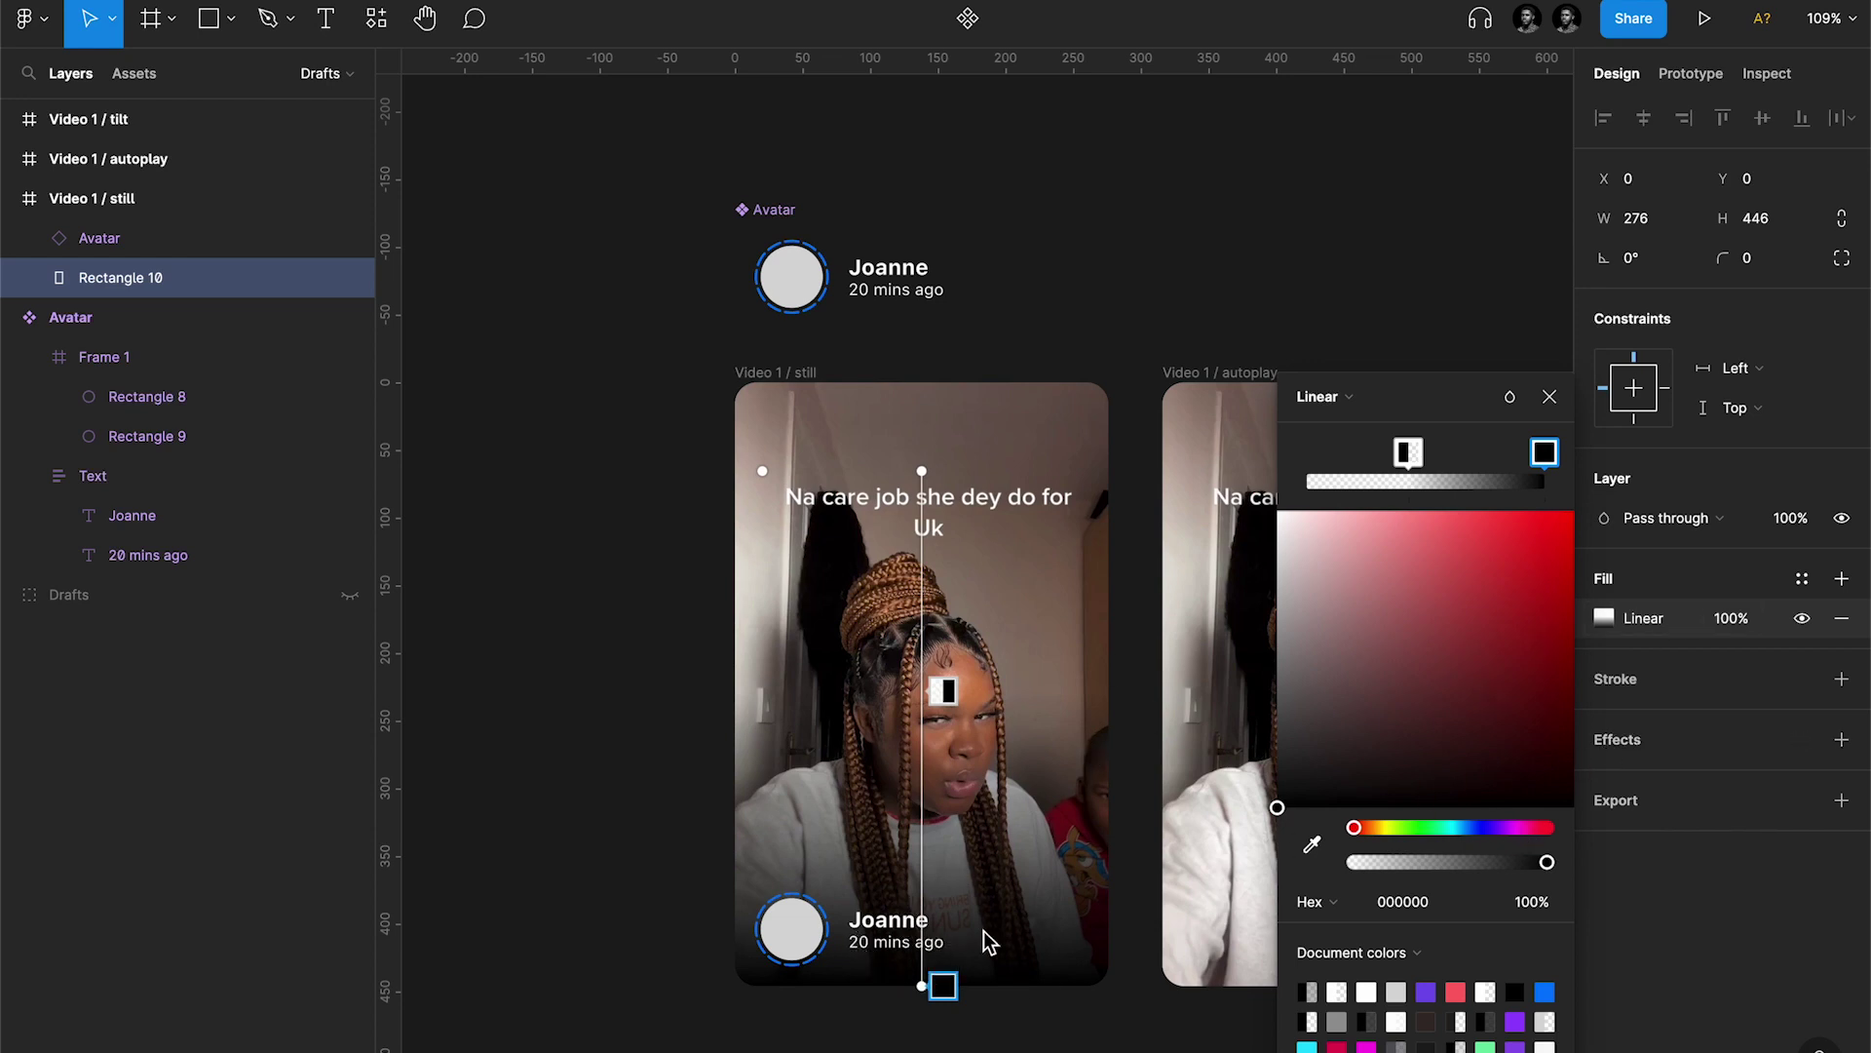
click(1531, 902)
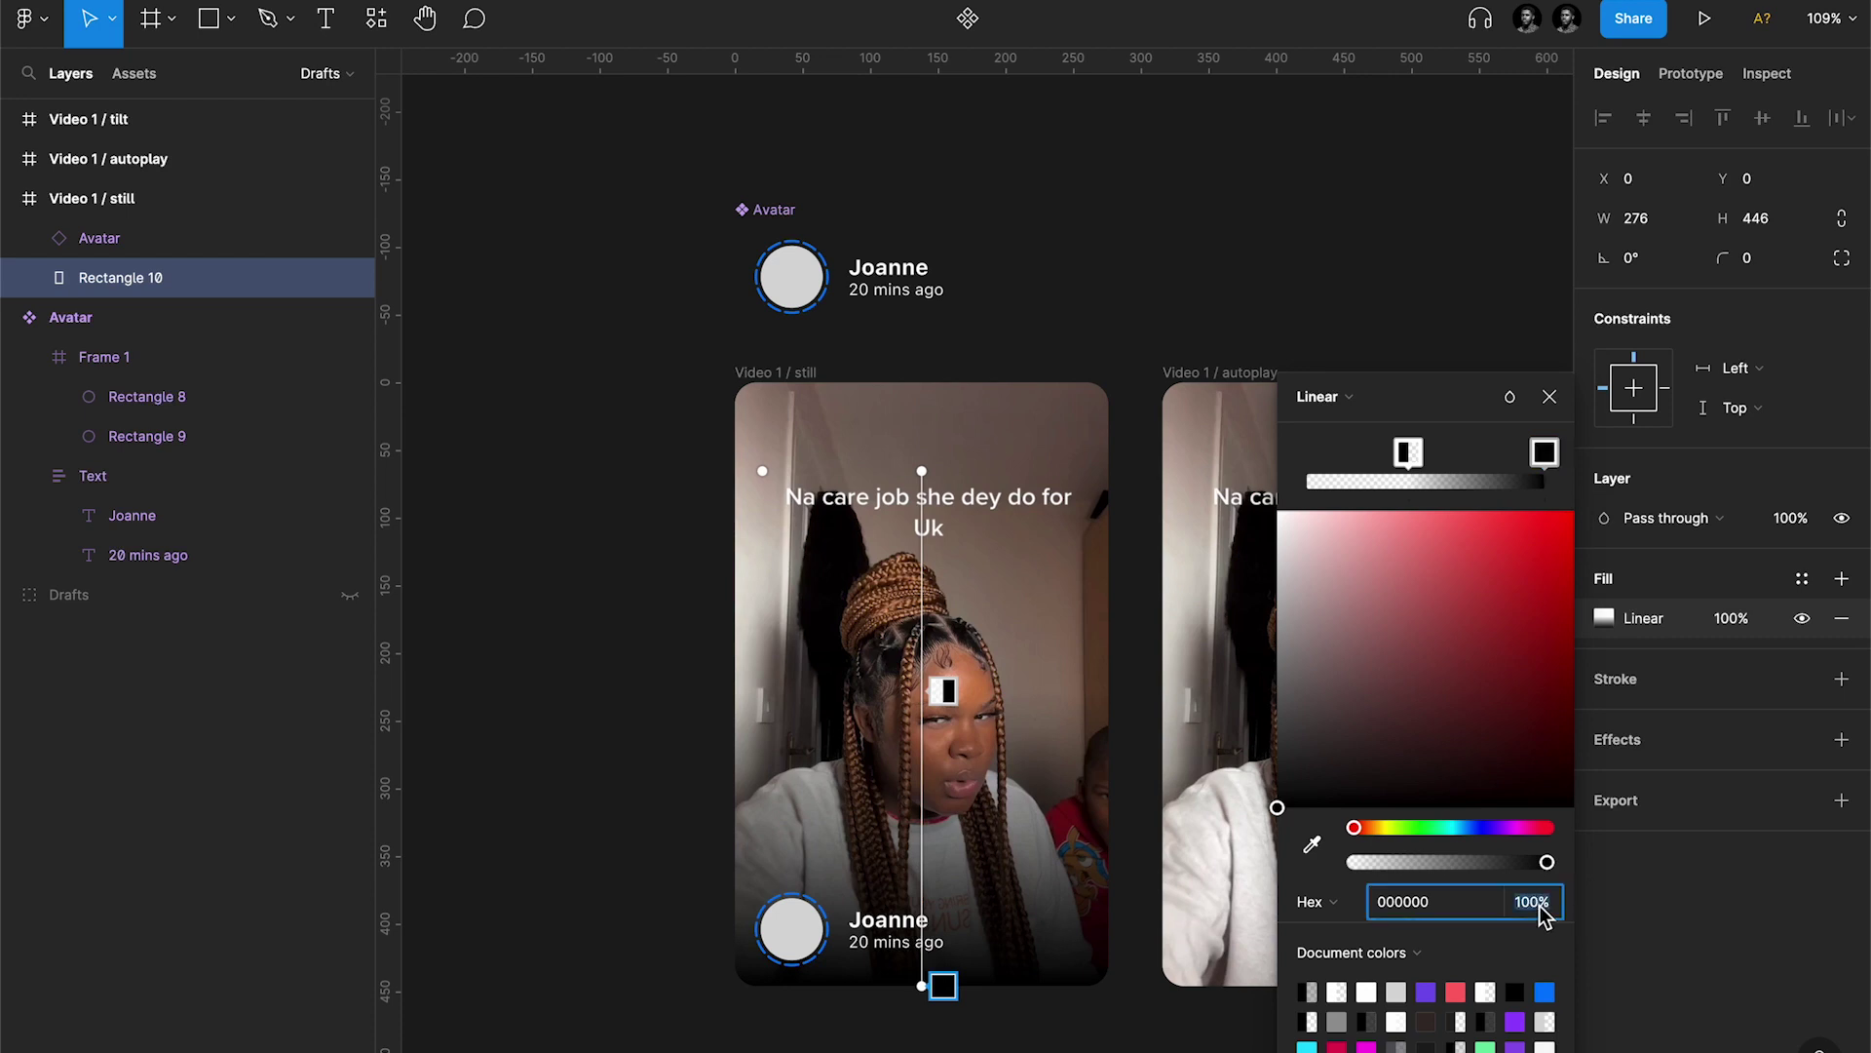
text(70)
key(Return)
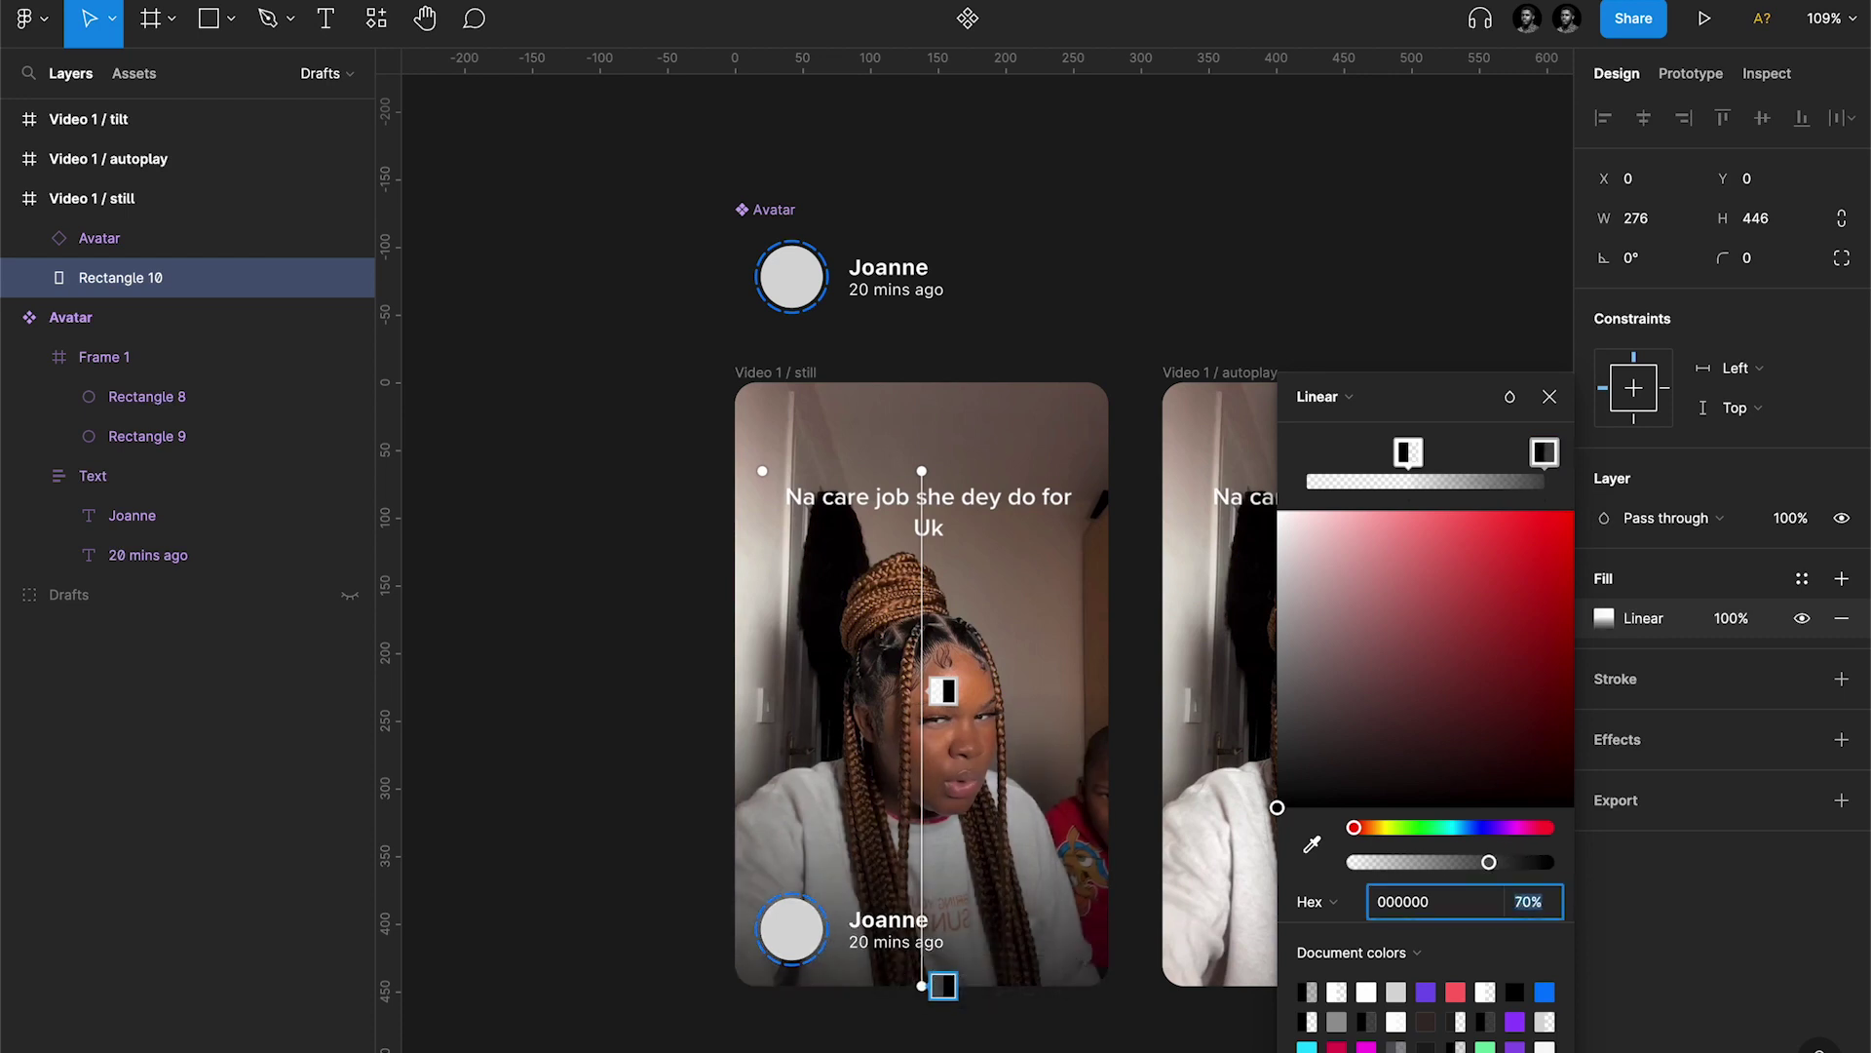
key(Return)
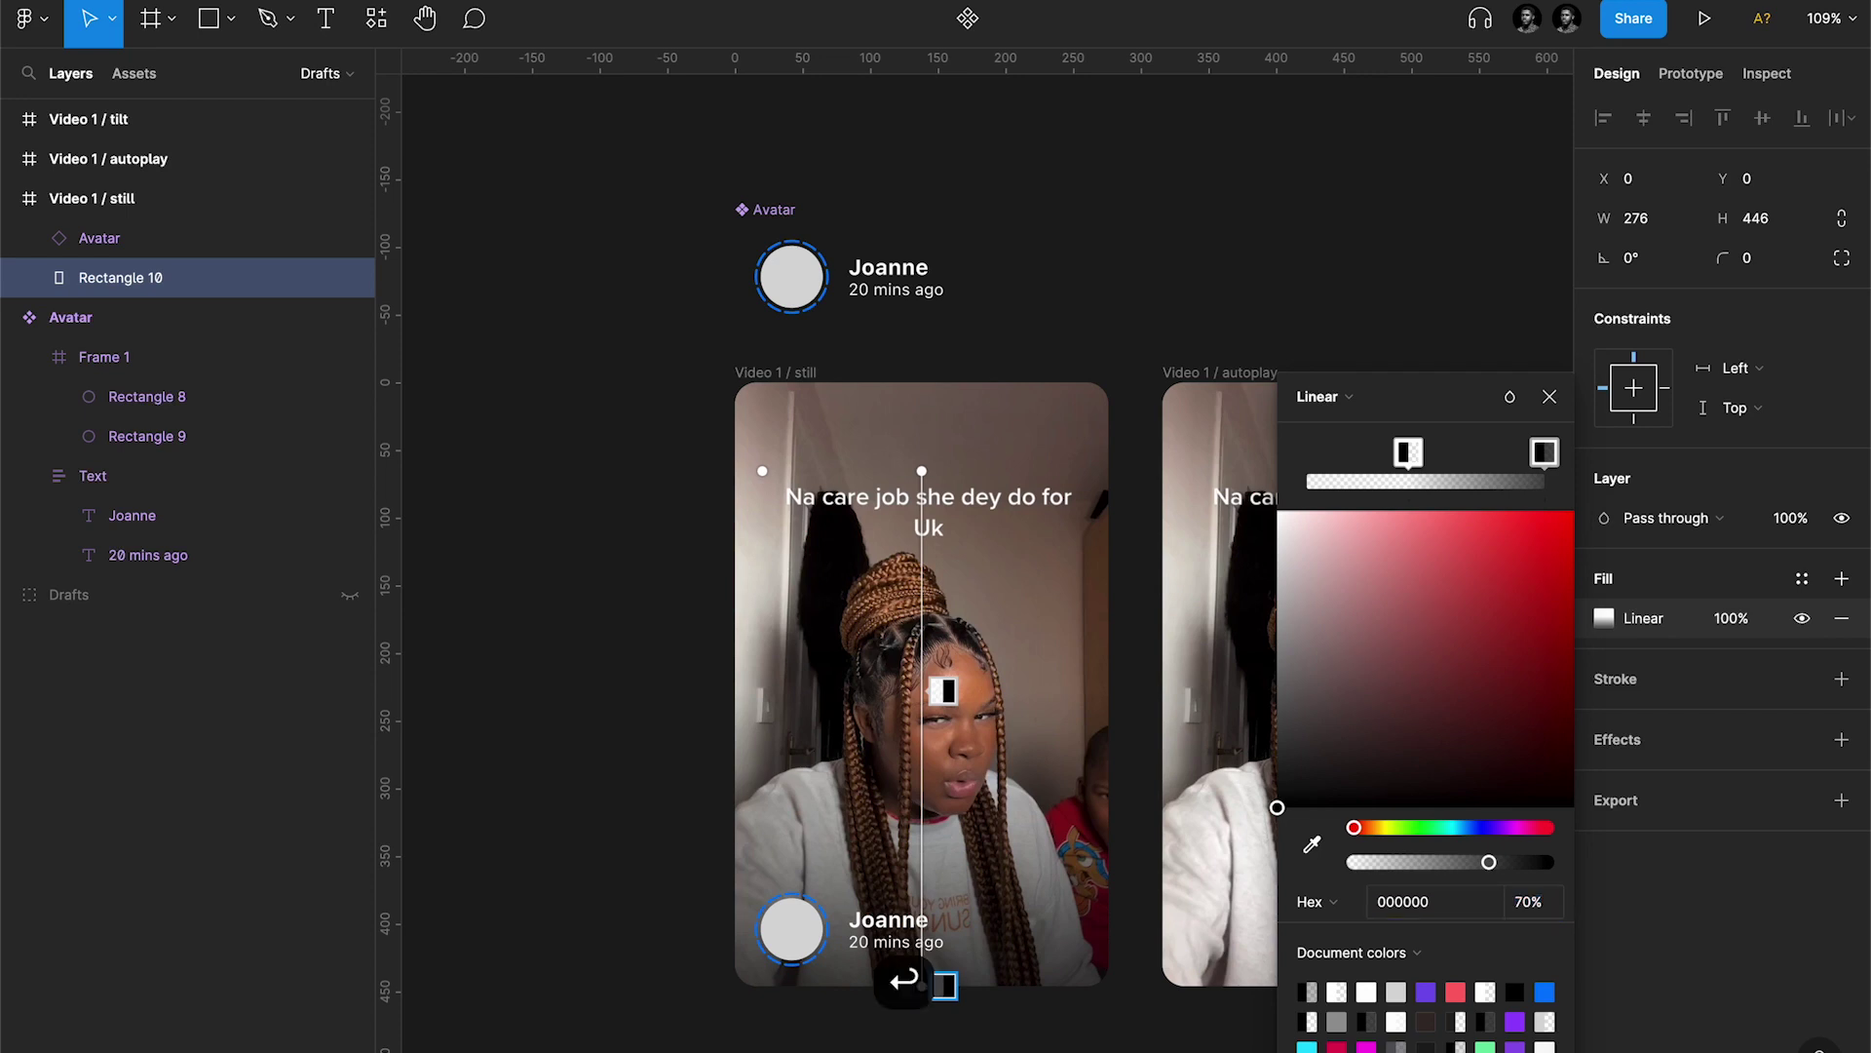
key(Escape)
key(Escape)
Step: Fill the avatar circle in the Video 1 / still card with a portrait from the Content Reel plugin's Avatars (female) collection
scroll(780, 584, right, 5)
scroll(780, 585, down, 2)
click(551, 848)
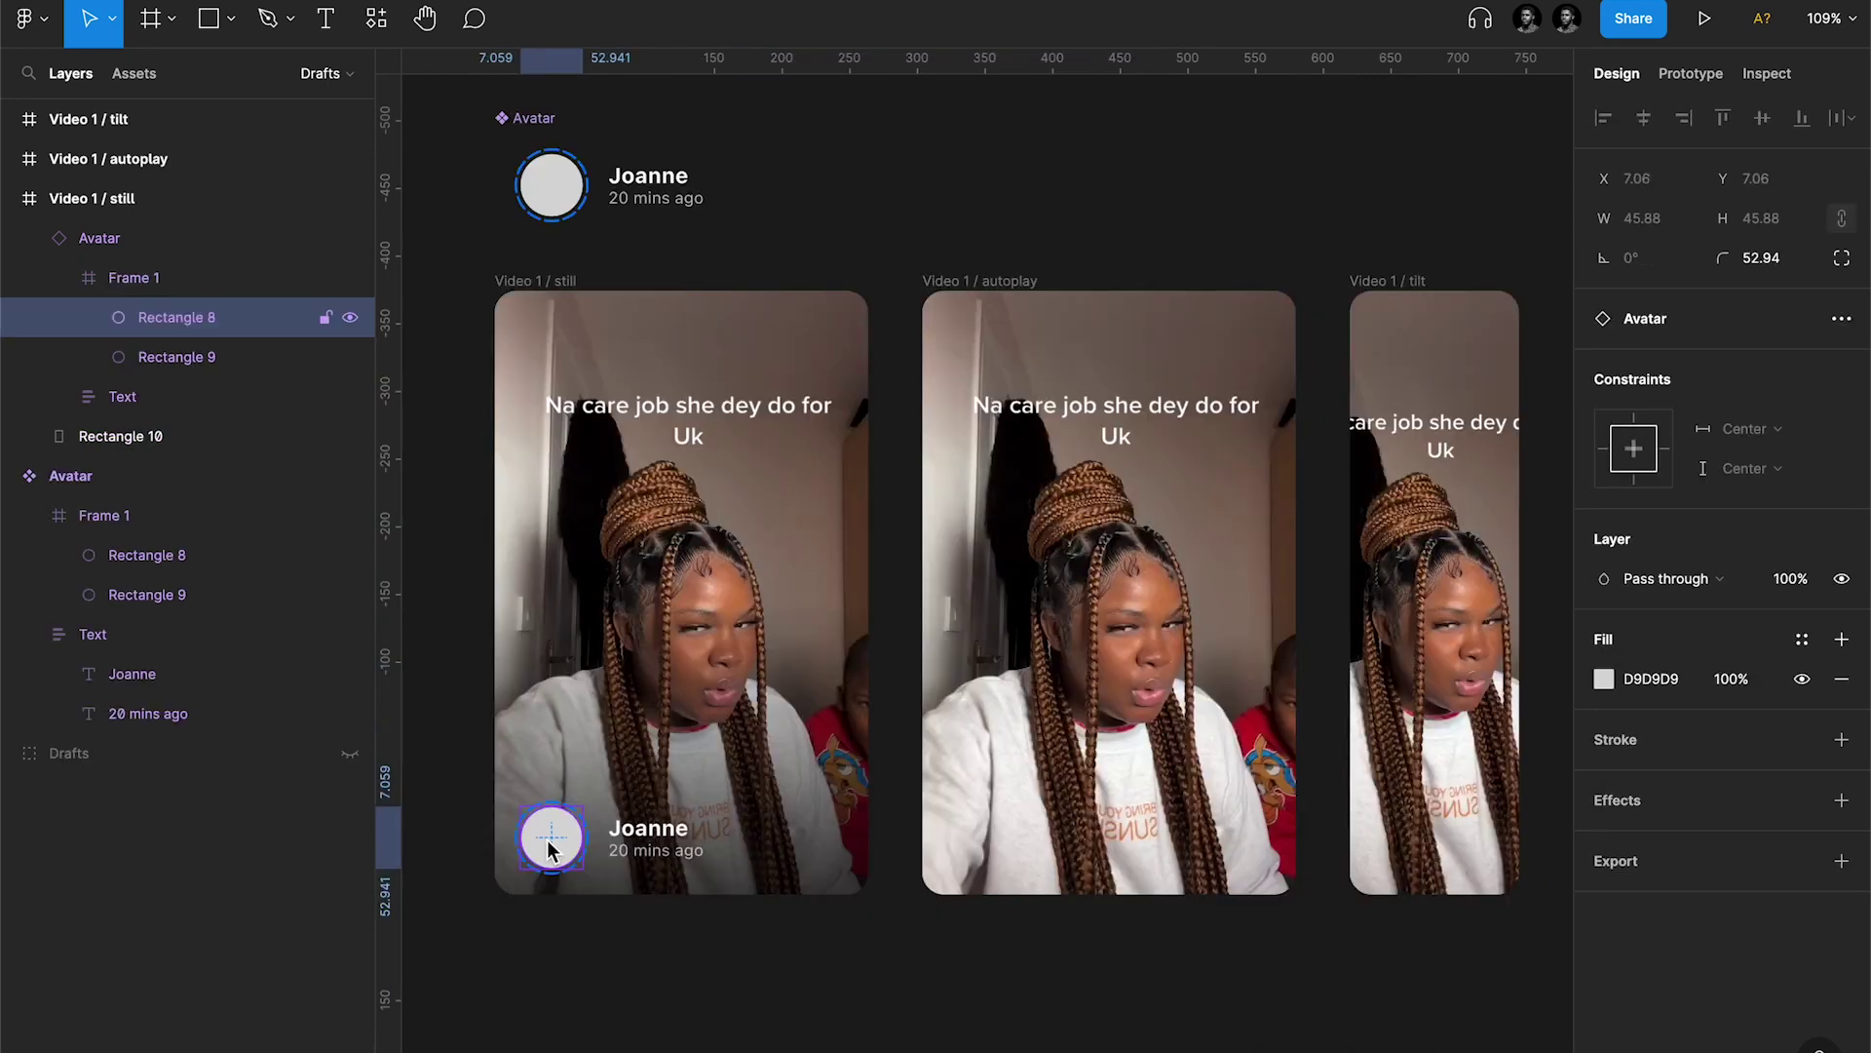
key(super+p)
text(conte)
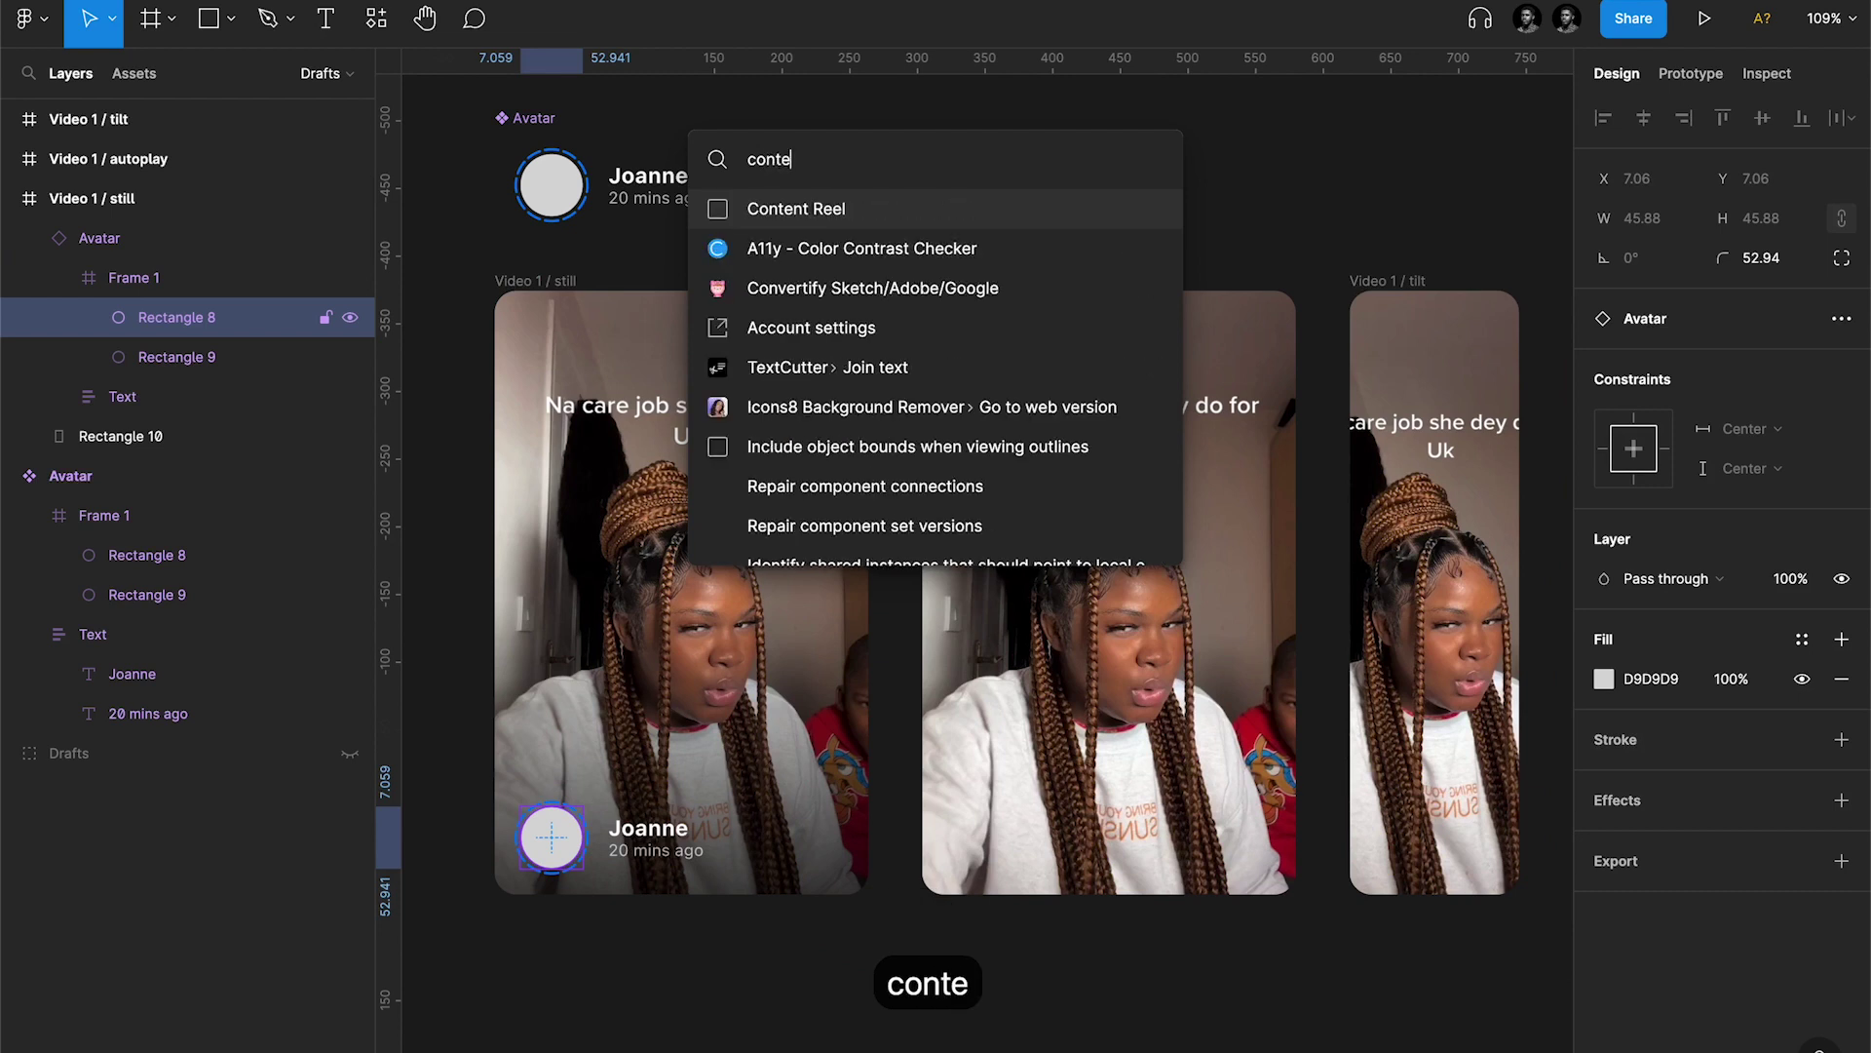
key(Return)
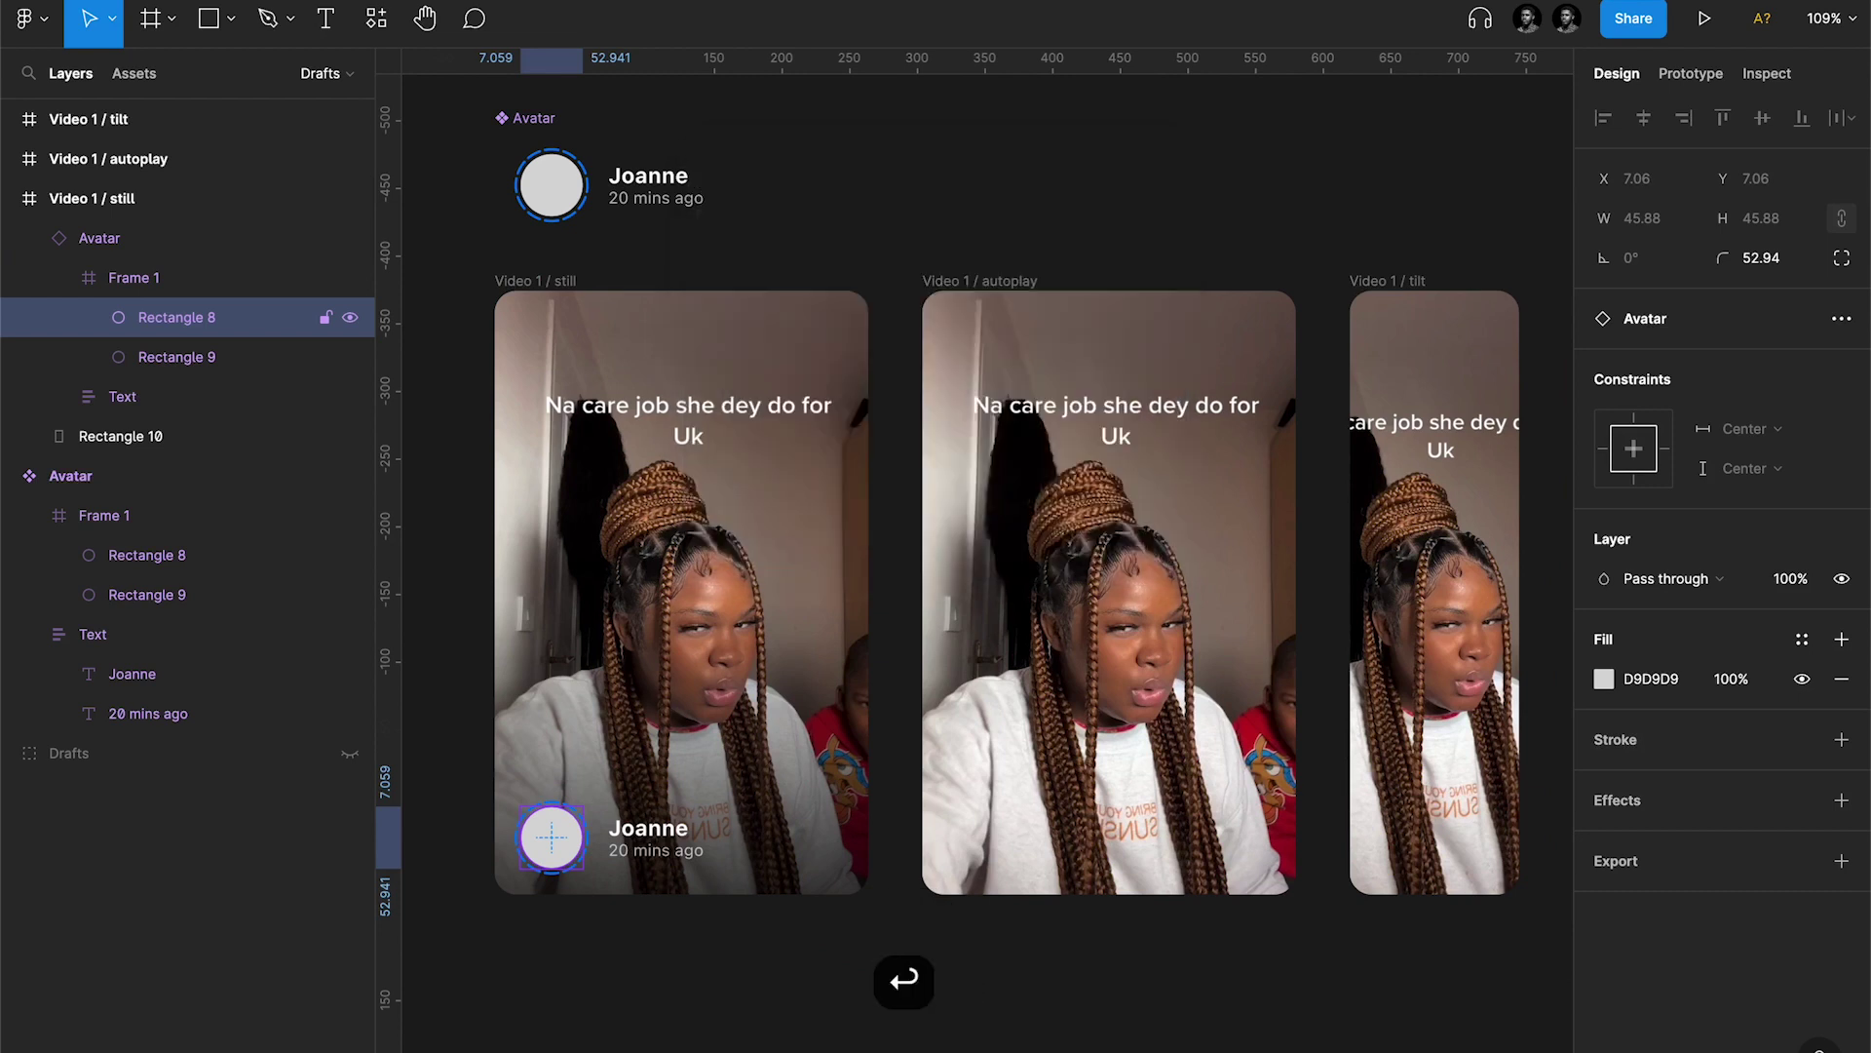
click(1496, 538)
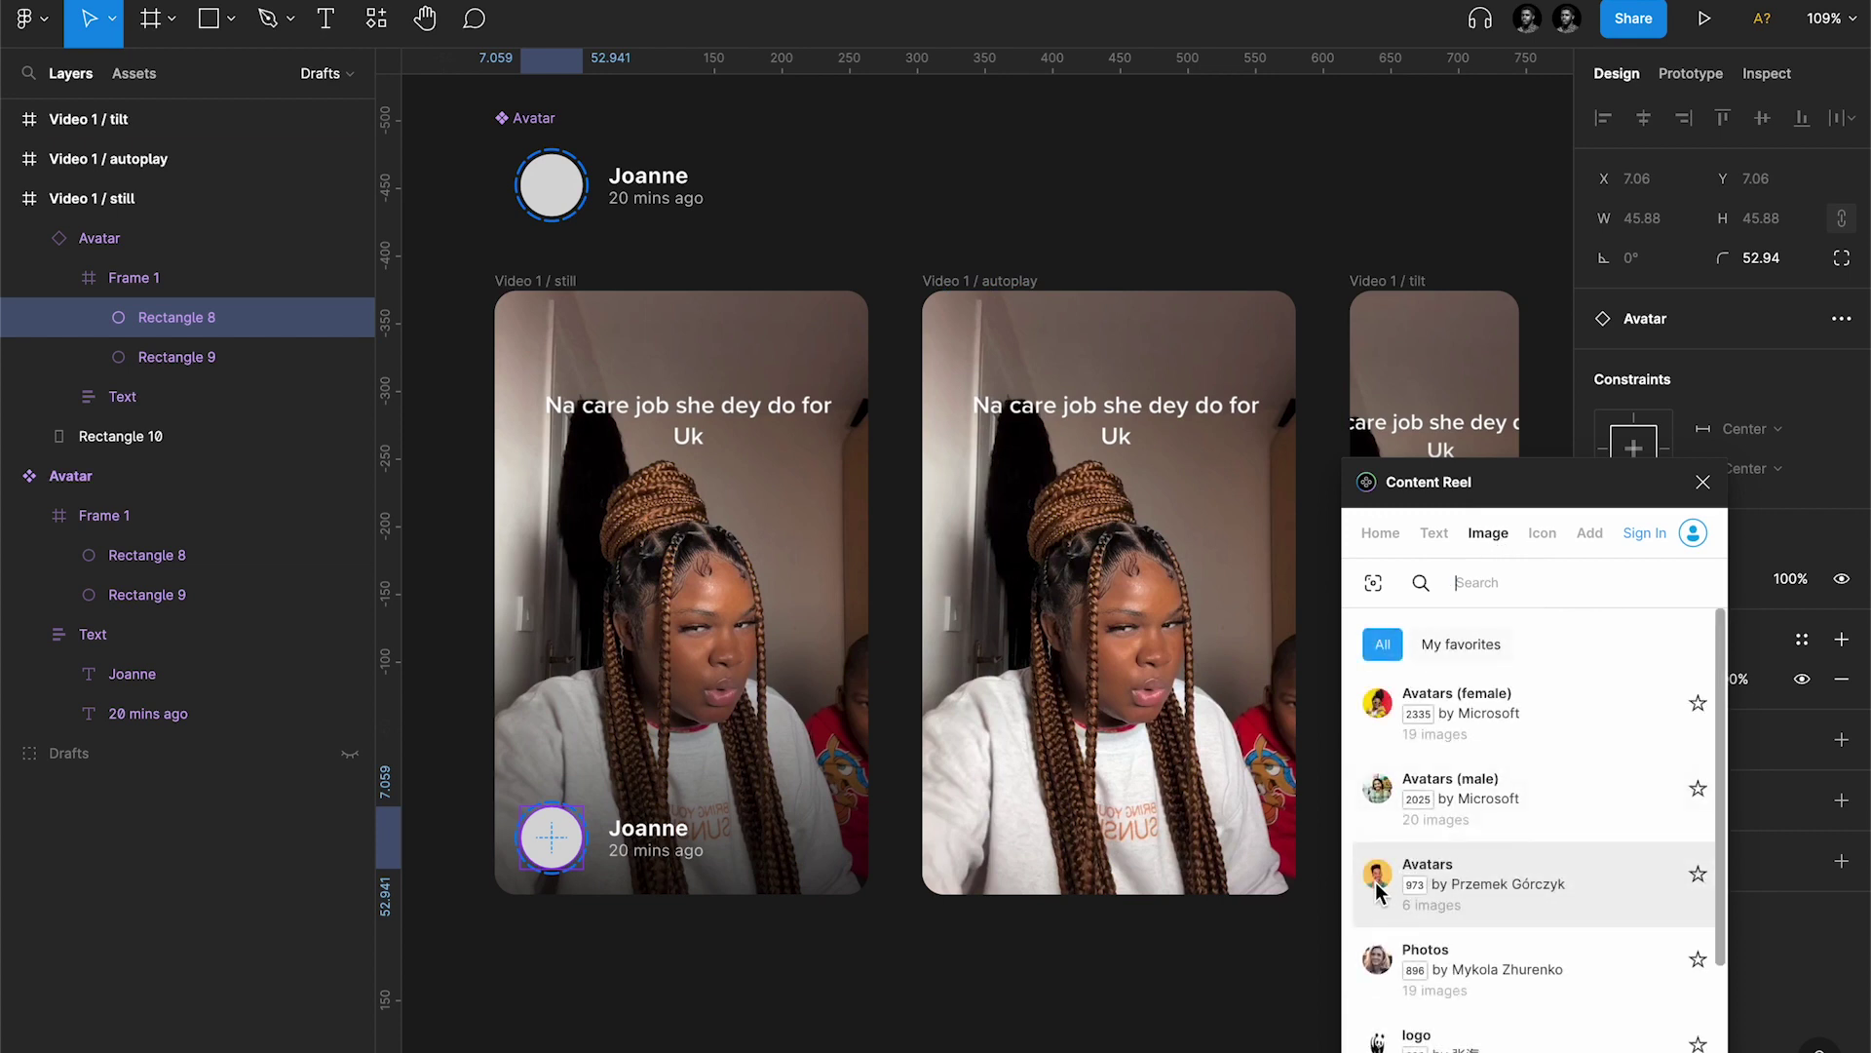
click(1379, 963)
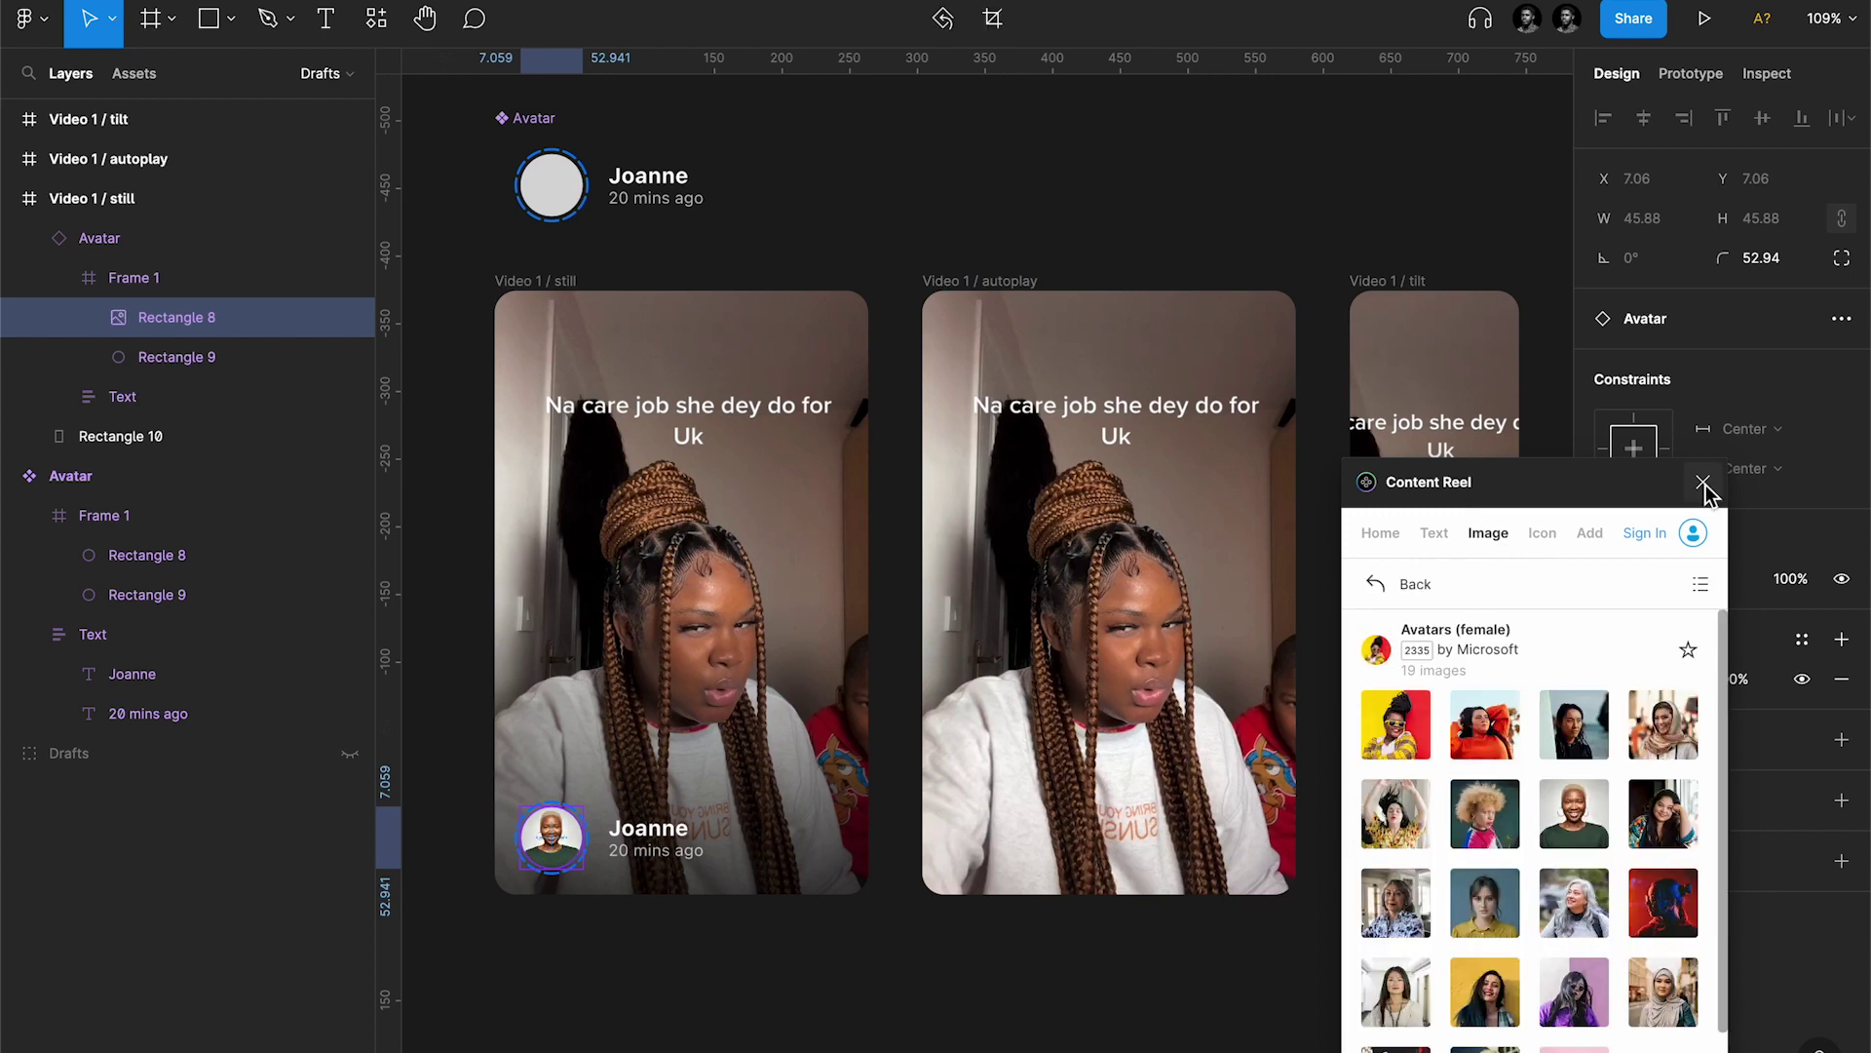
click(1703, 482)
click(781, 994)
Step: Copy the avatar instance from the Video 1 / still card into the Video 1 / autoplay card
click(607, 872)
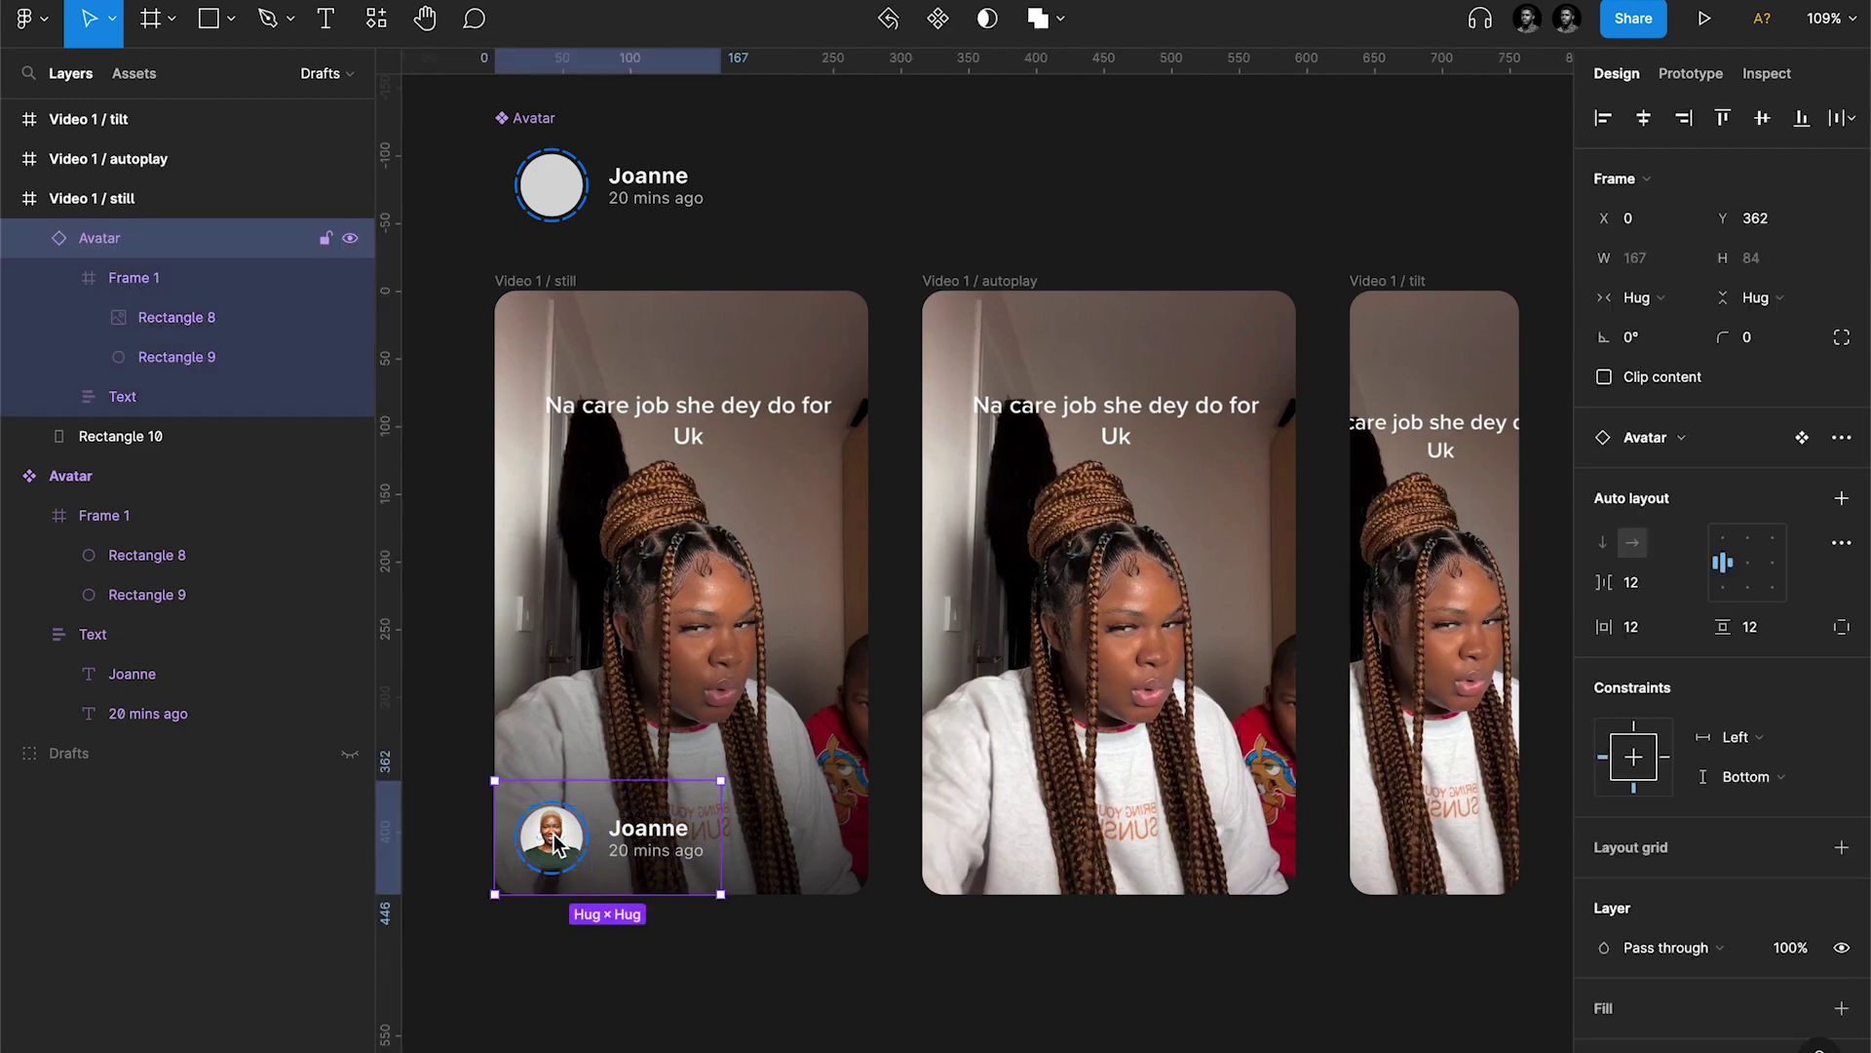
key(super+c)
click(987, 477)
key(super+v)
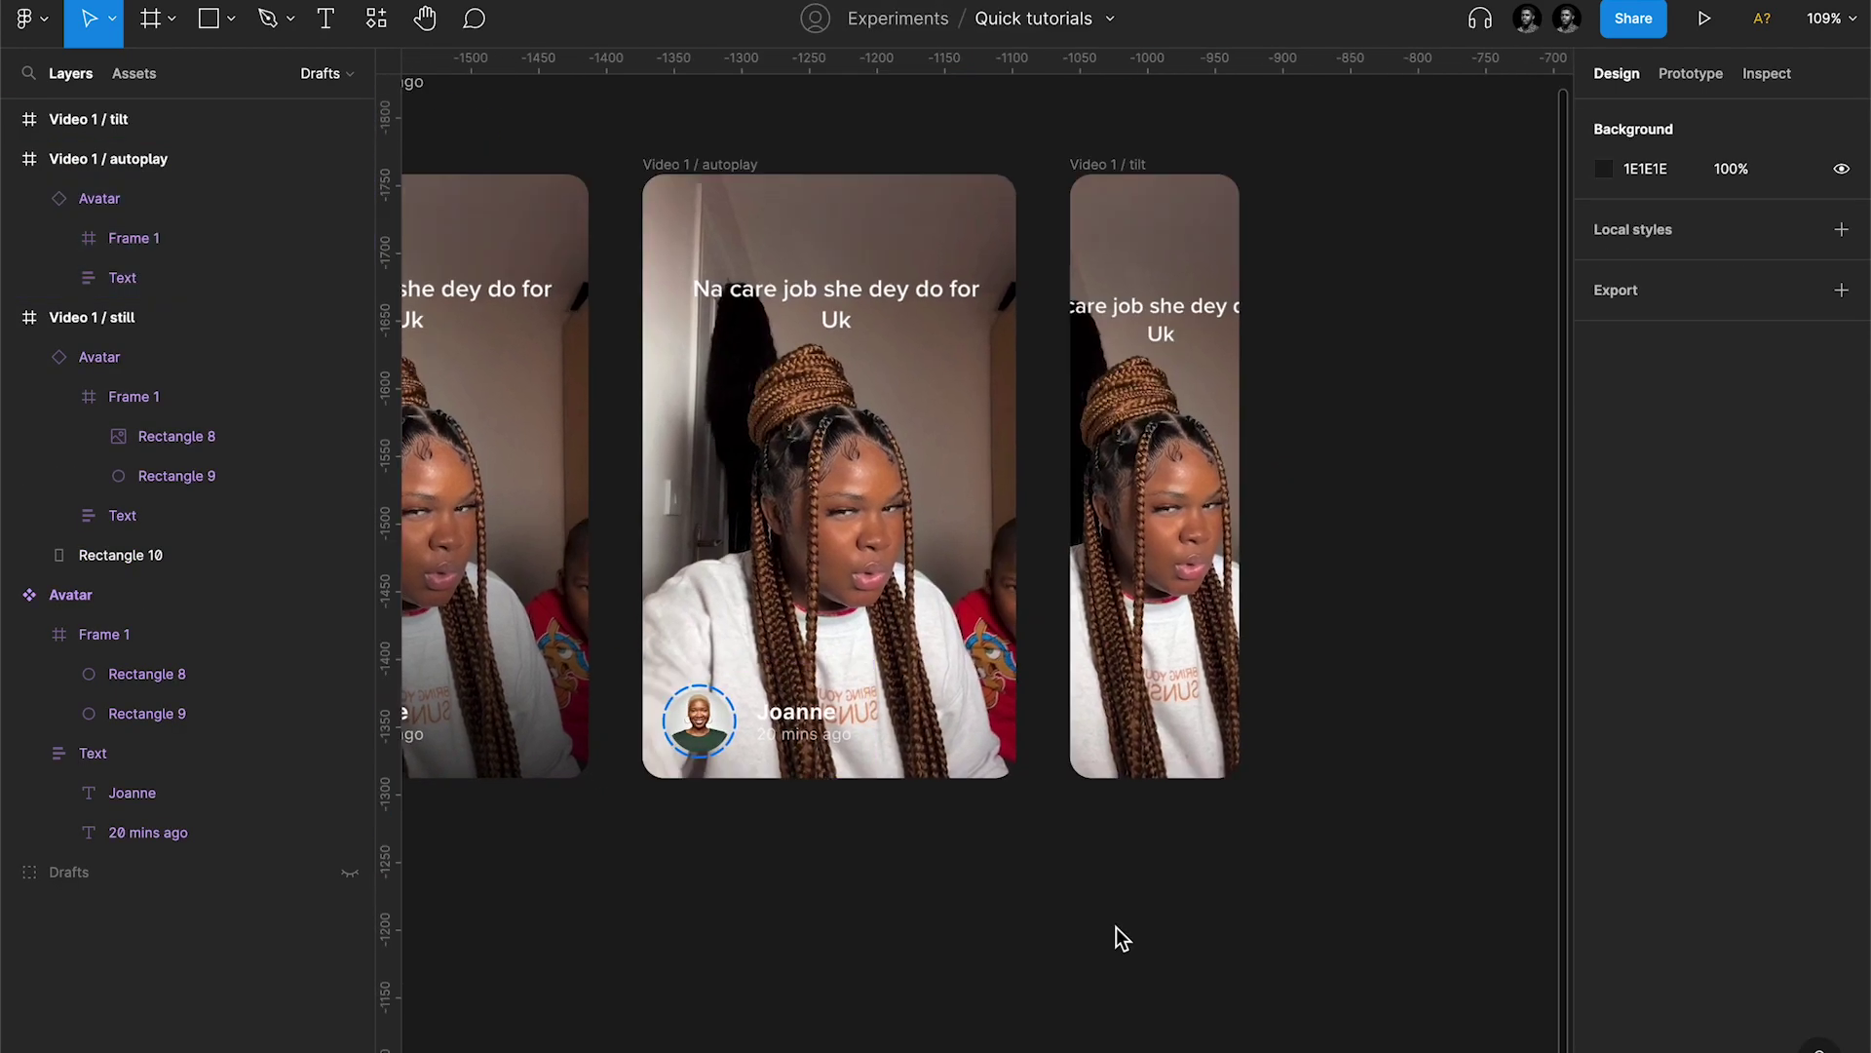
Step: Set the height of the Video 1 / tilt frame to 546
scroll(1121, 939, up, 2)
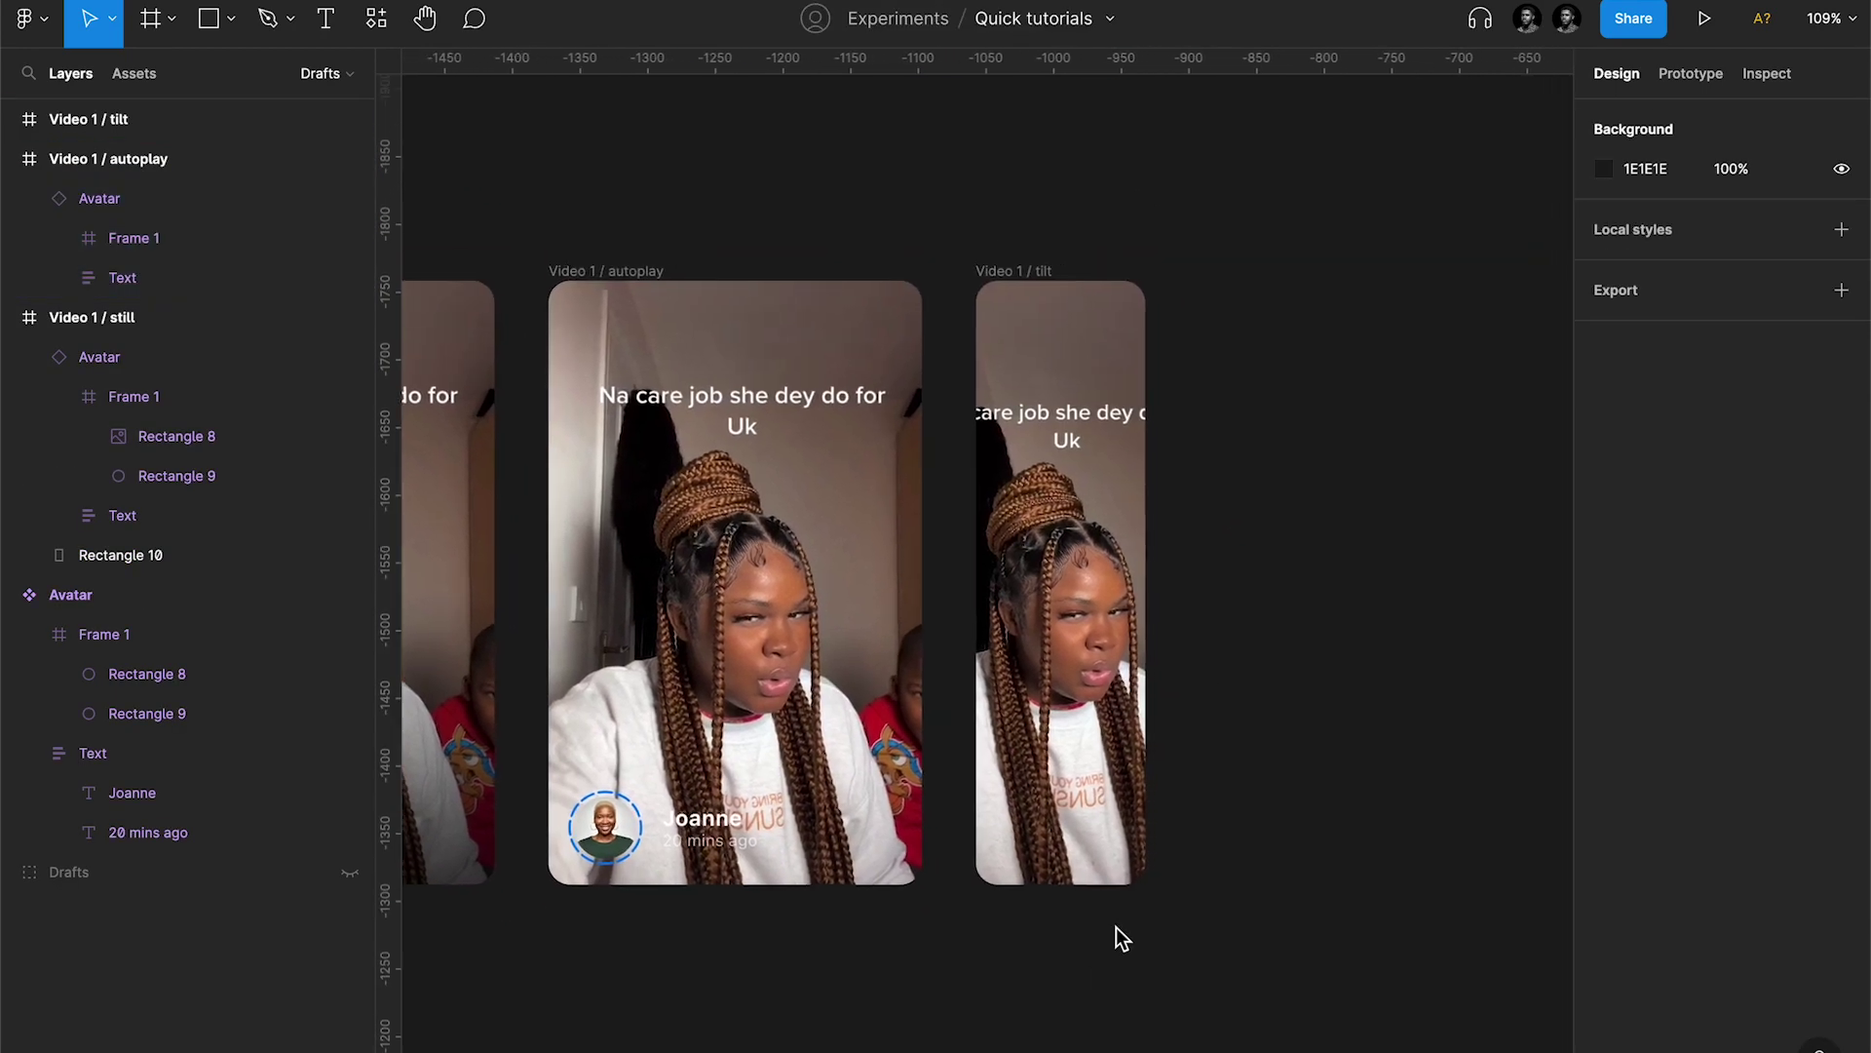
click(1092, 388)
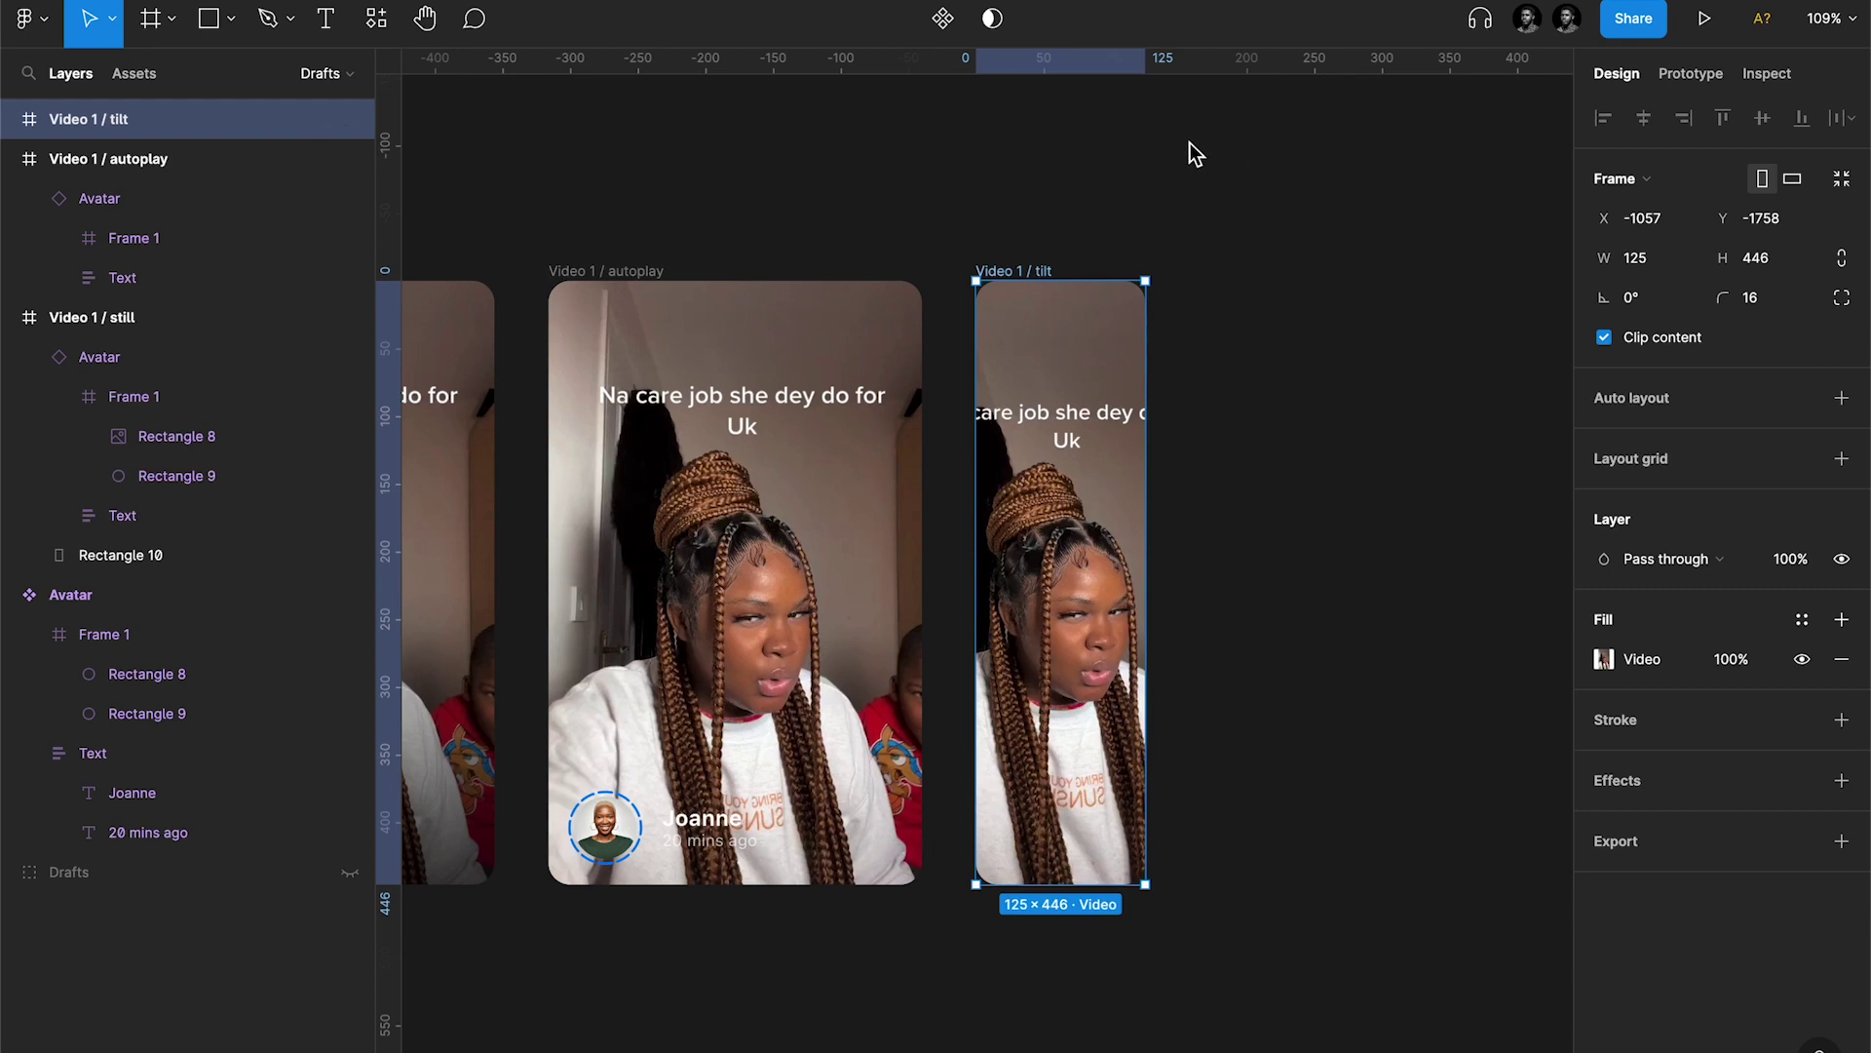
click(1781, 259)
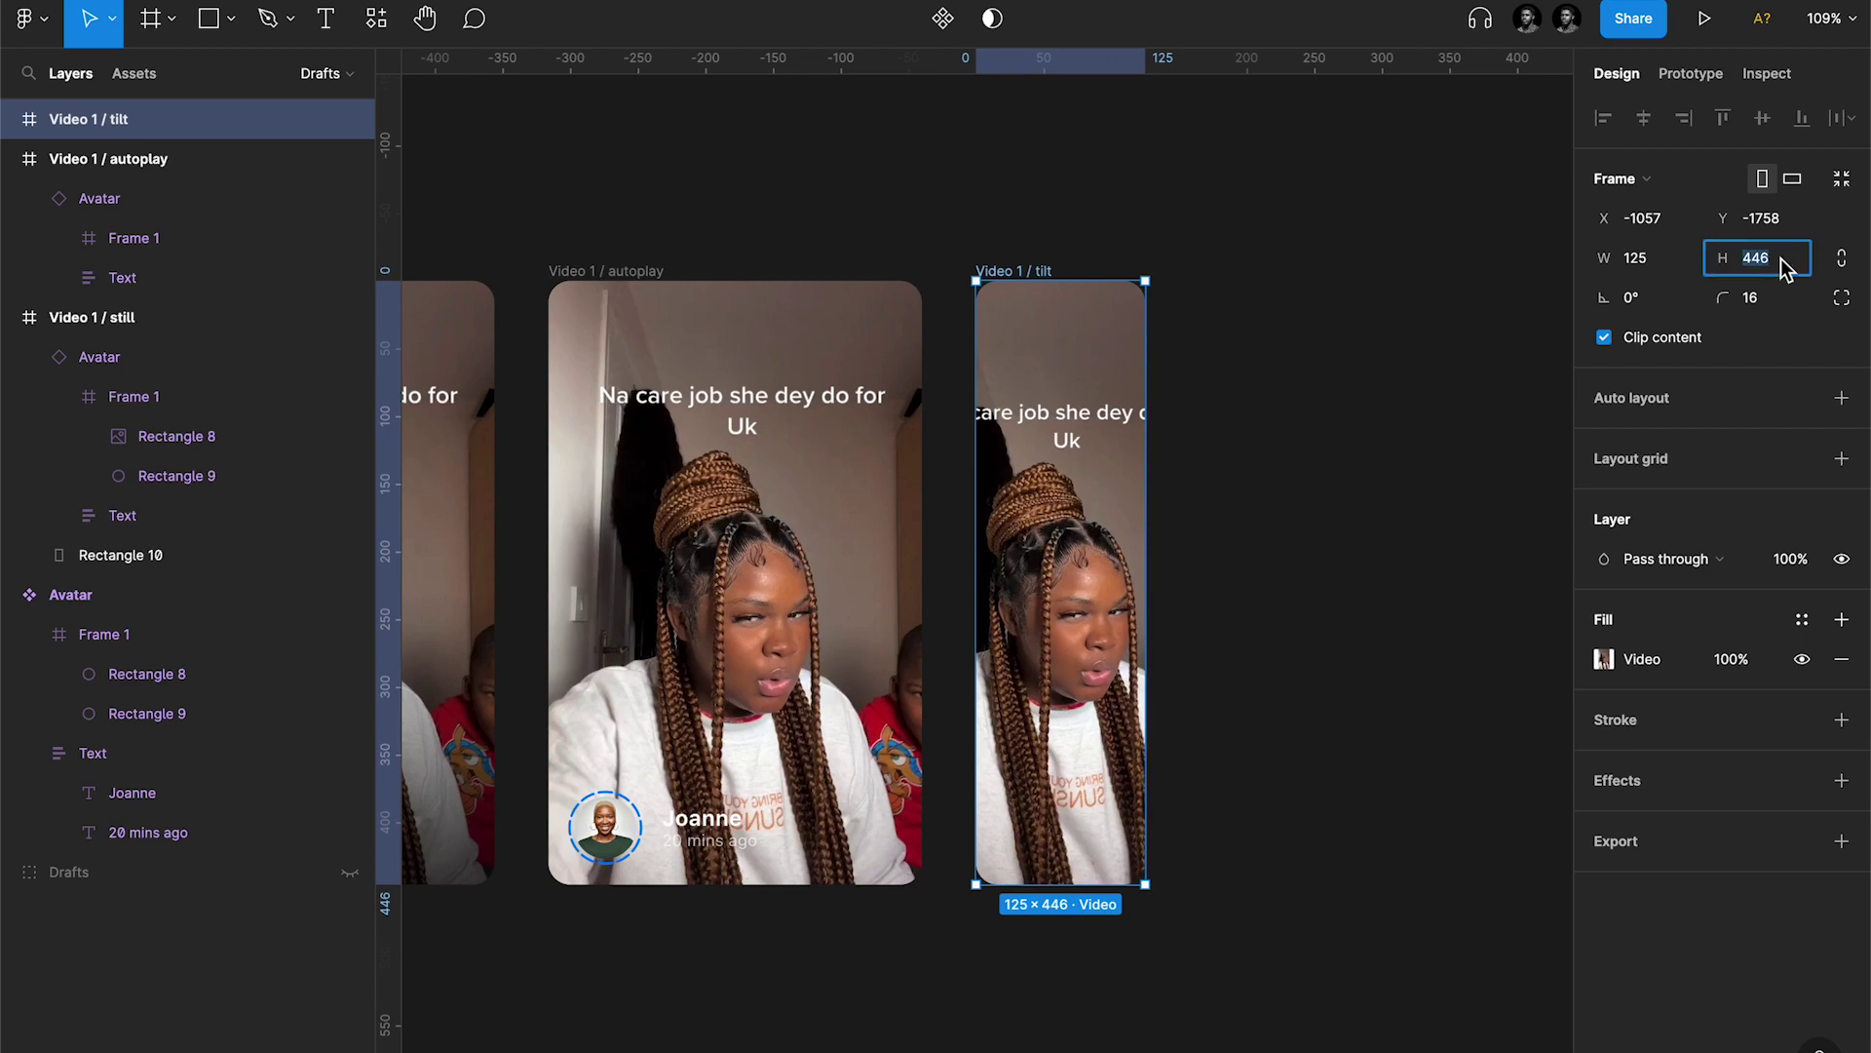
text(546)
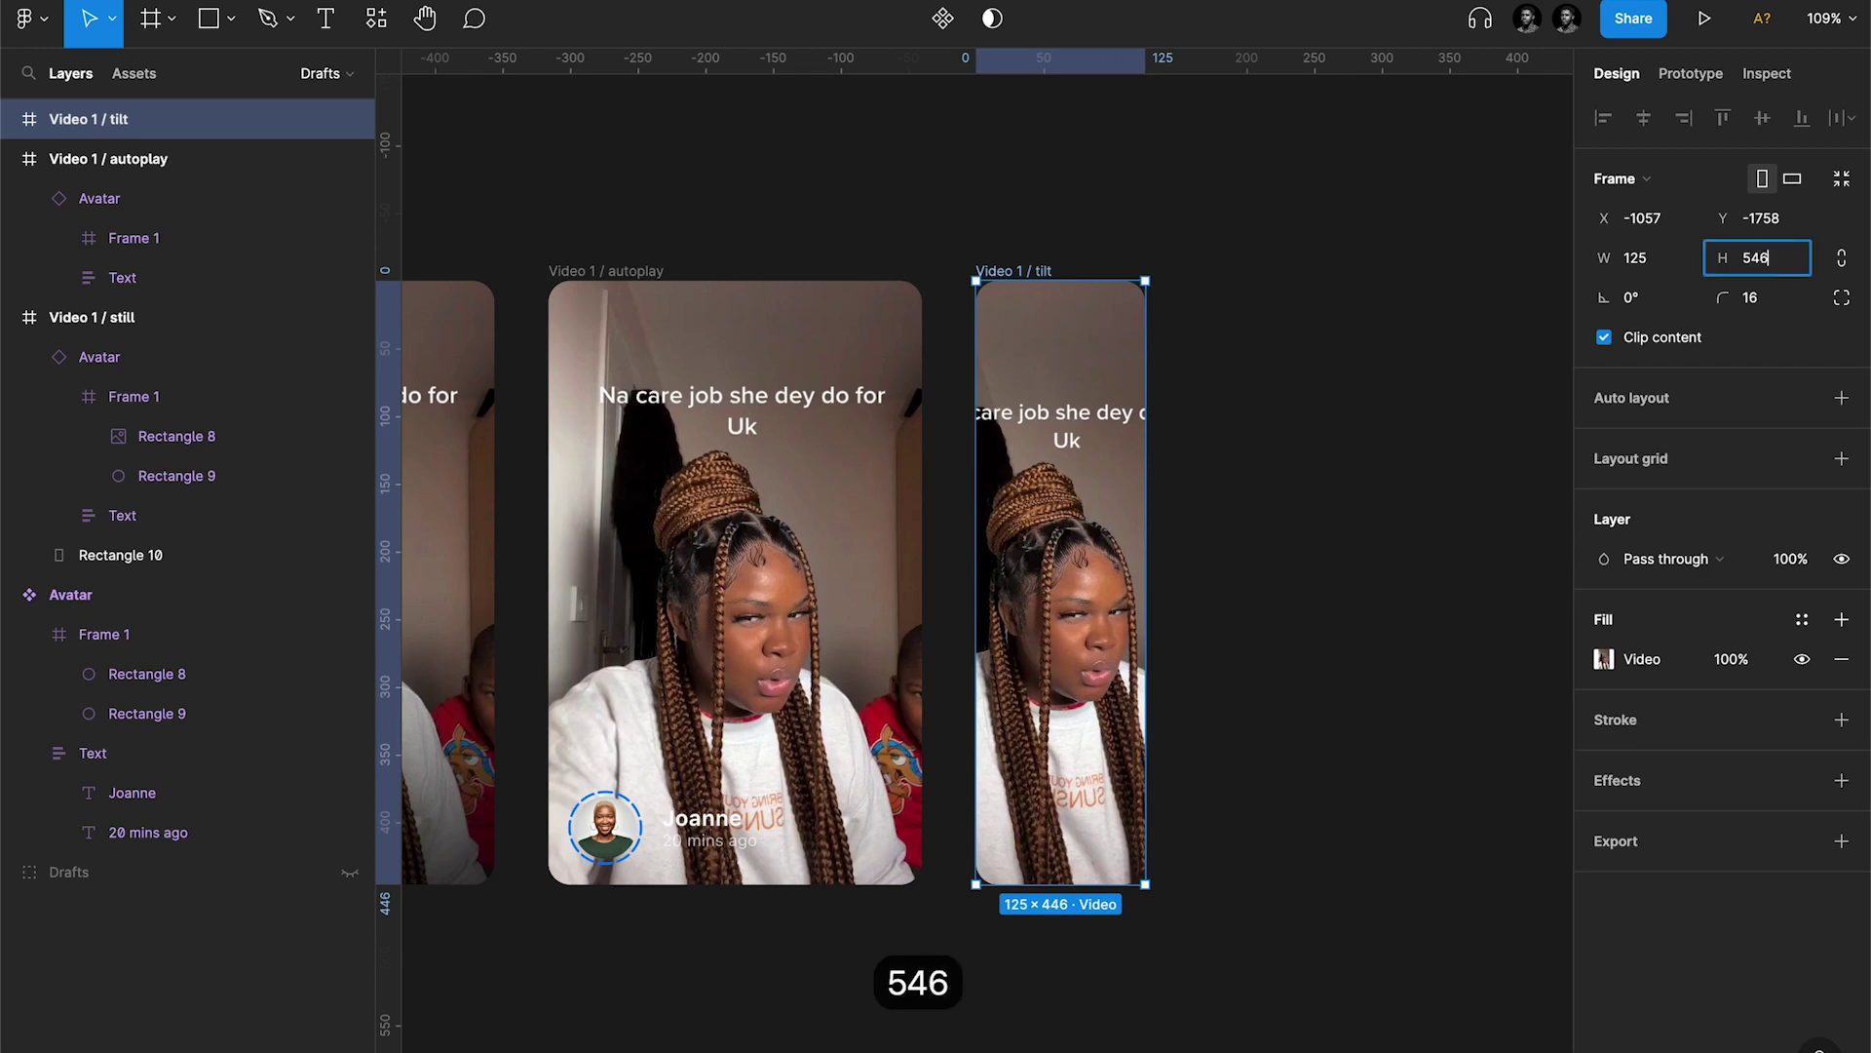
key(Return)
Step: Place a copy of the autoplay card's avatar instance on the empty canvas below that card
scroll(851, 749, left, 3)
click(851, 749)
drag(858, 745, 863, 931)
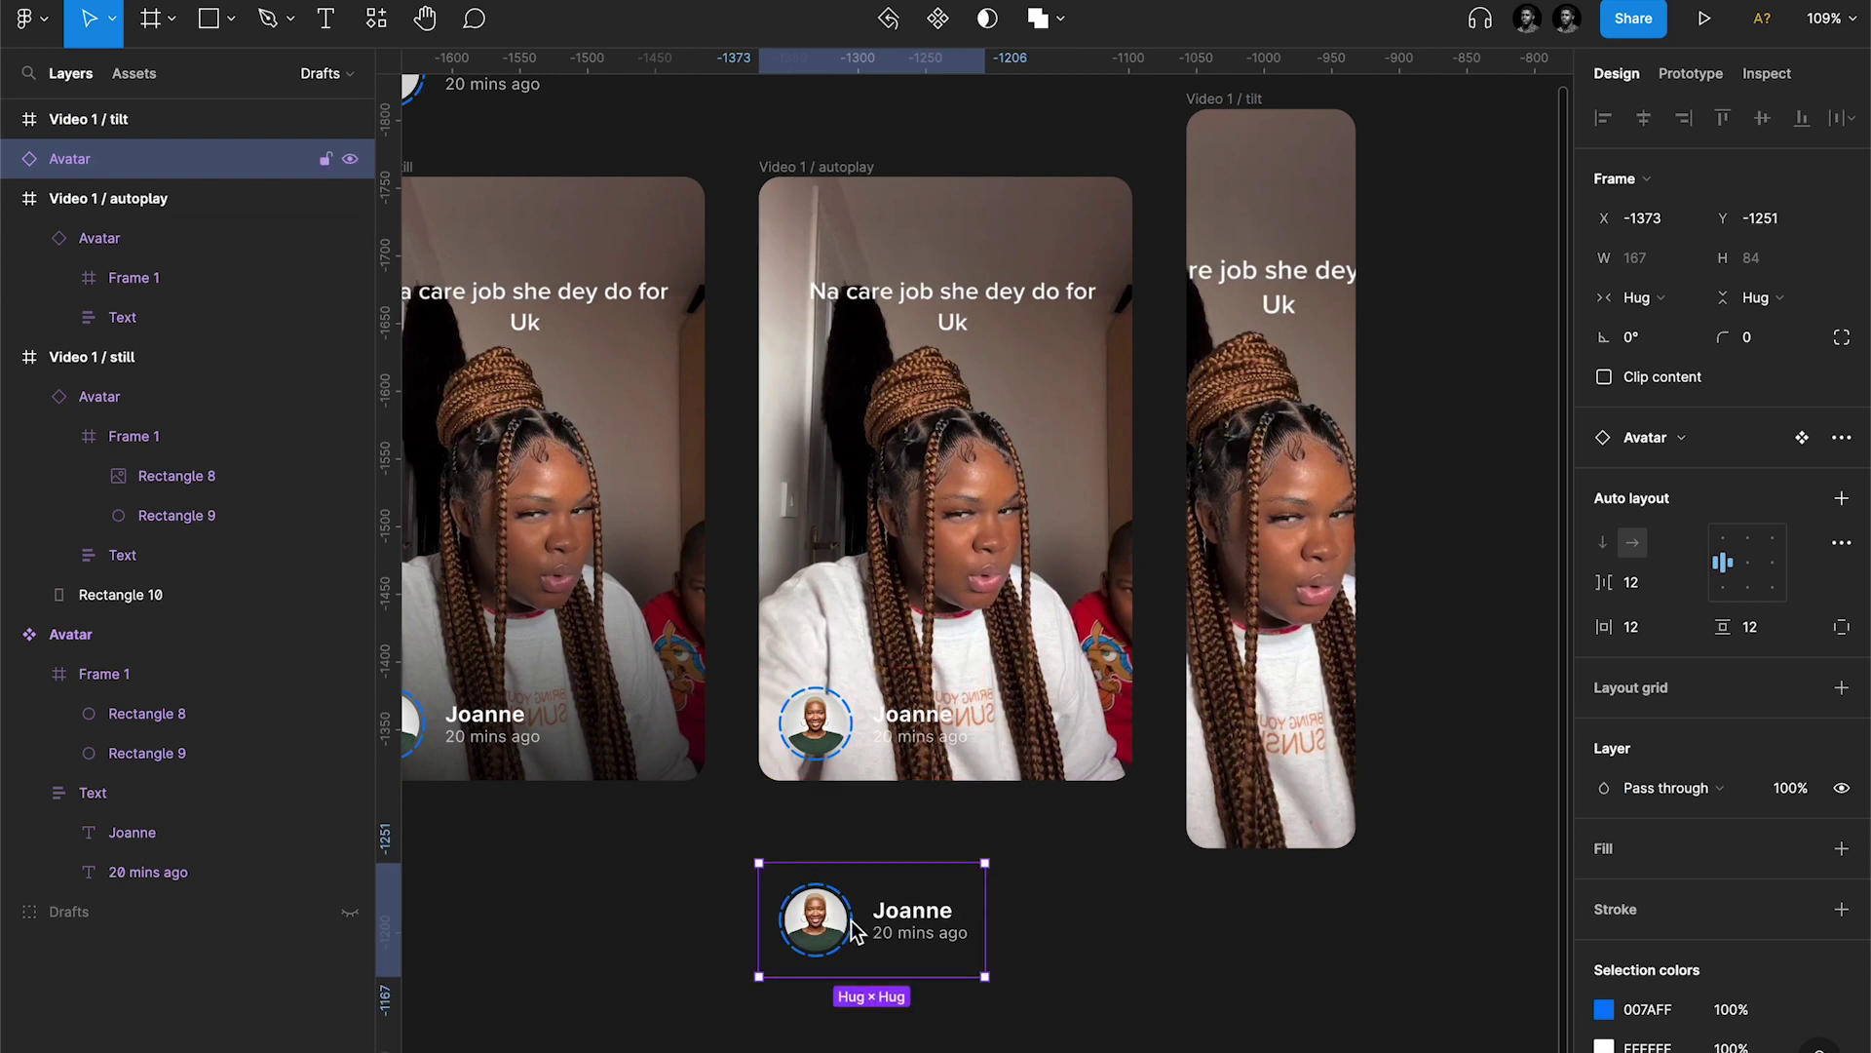
Step: Skew the copied avatar instance vertically by 30° with the SkewDat plugin
key(super+p)
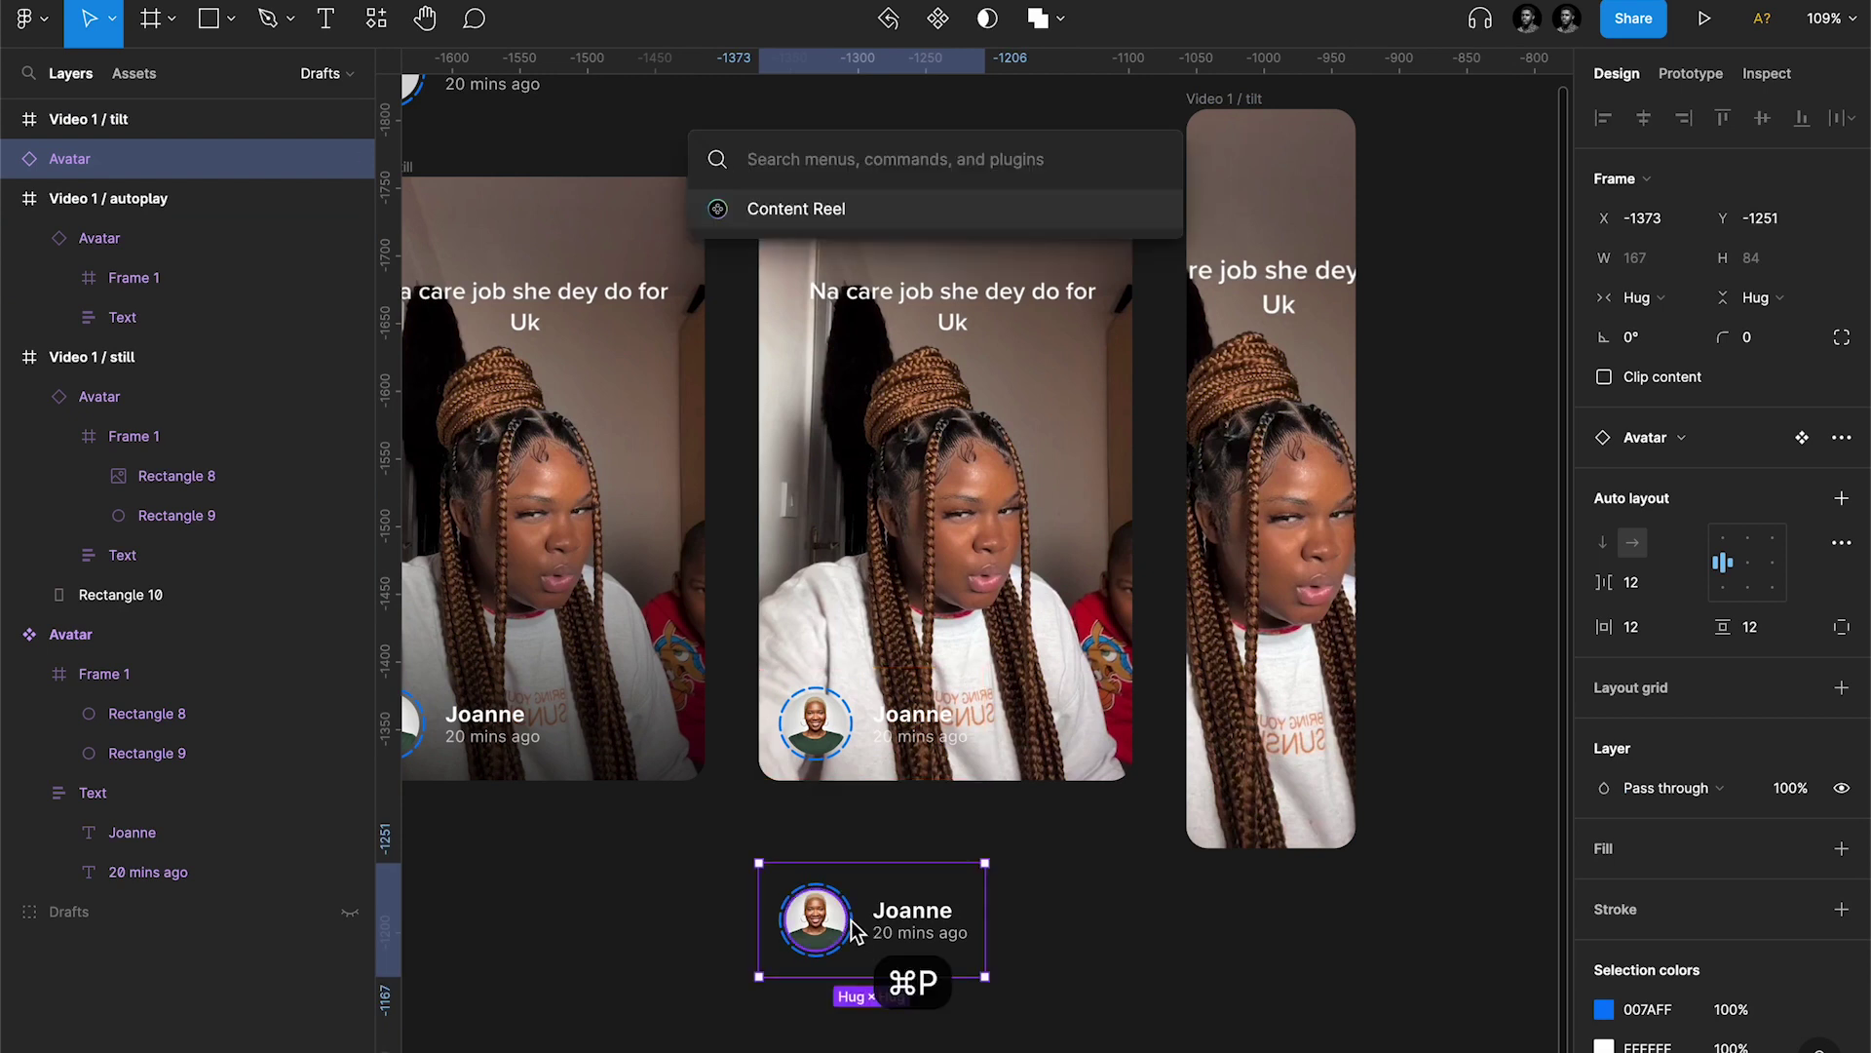
text(skew)
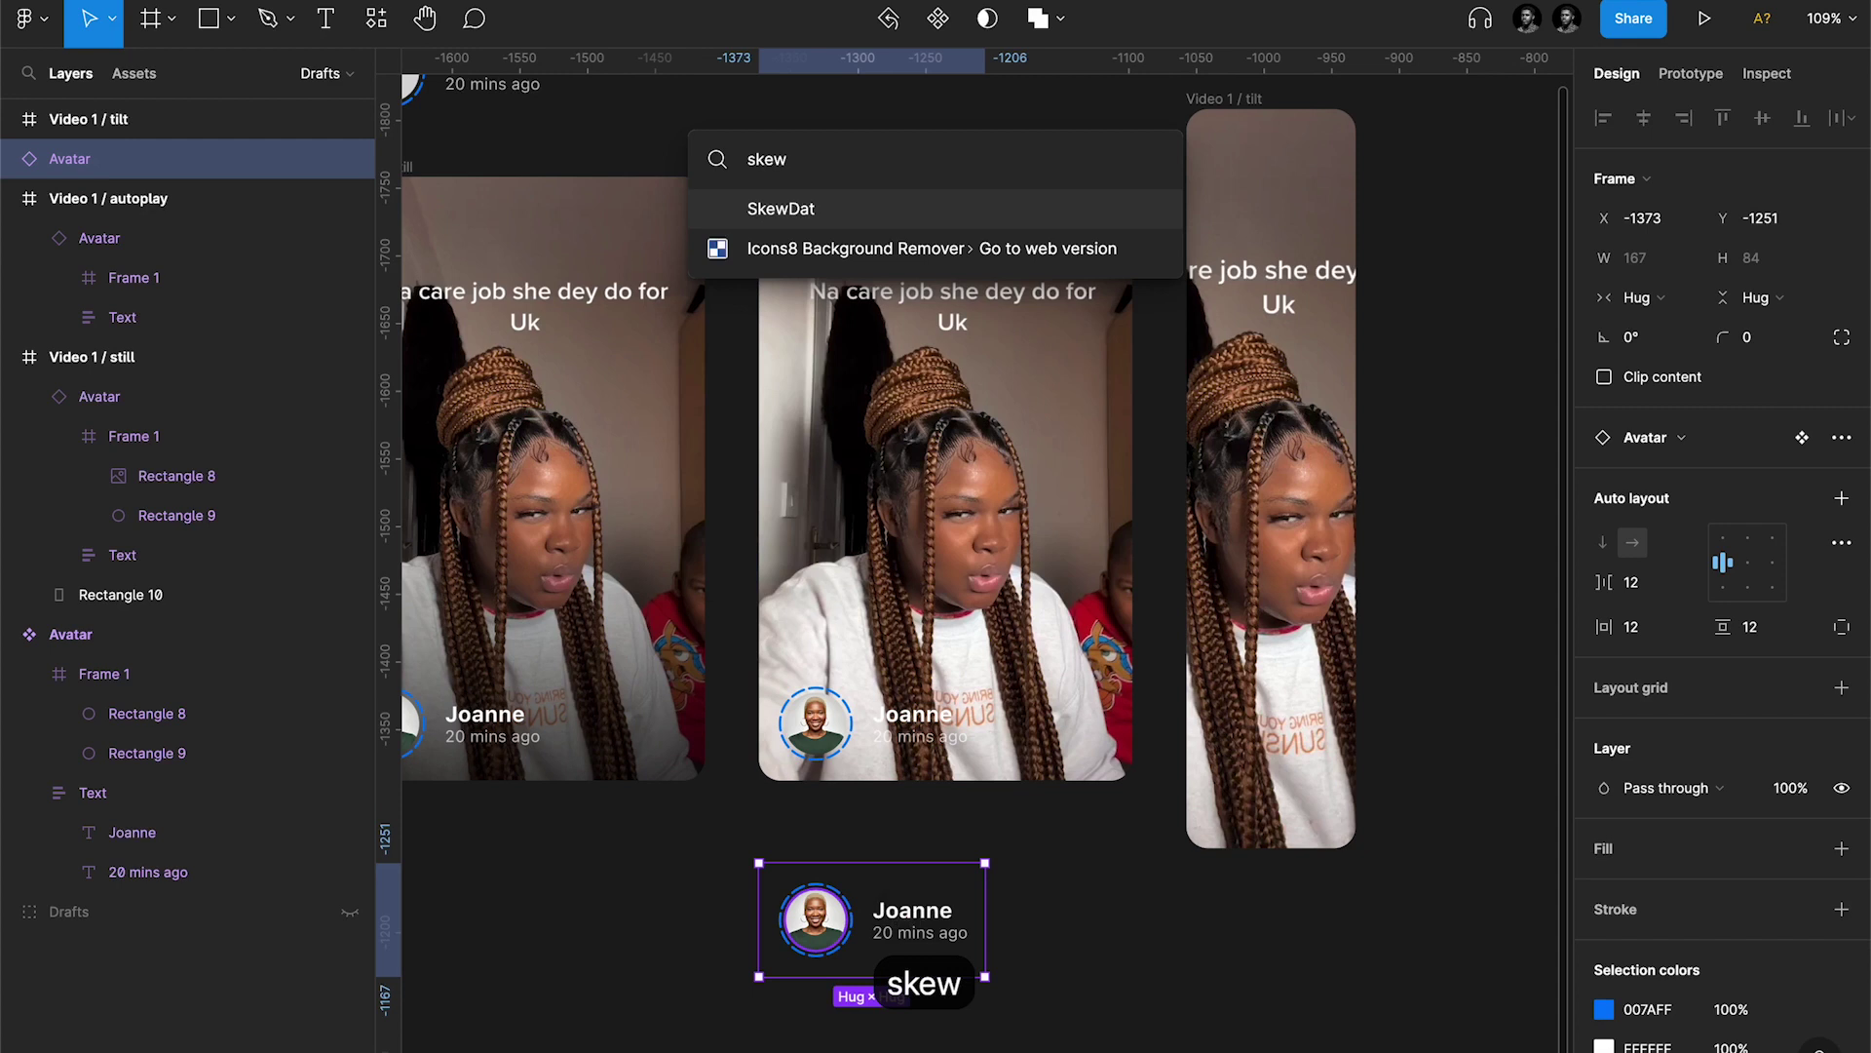
key(Return)
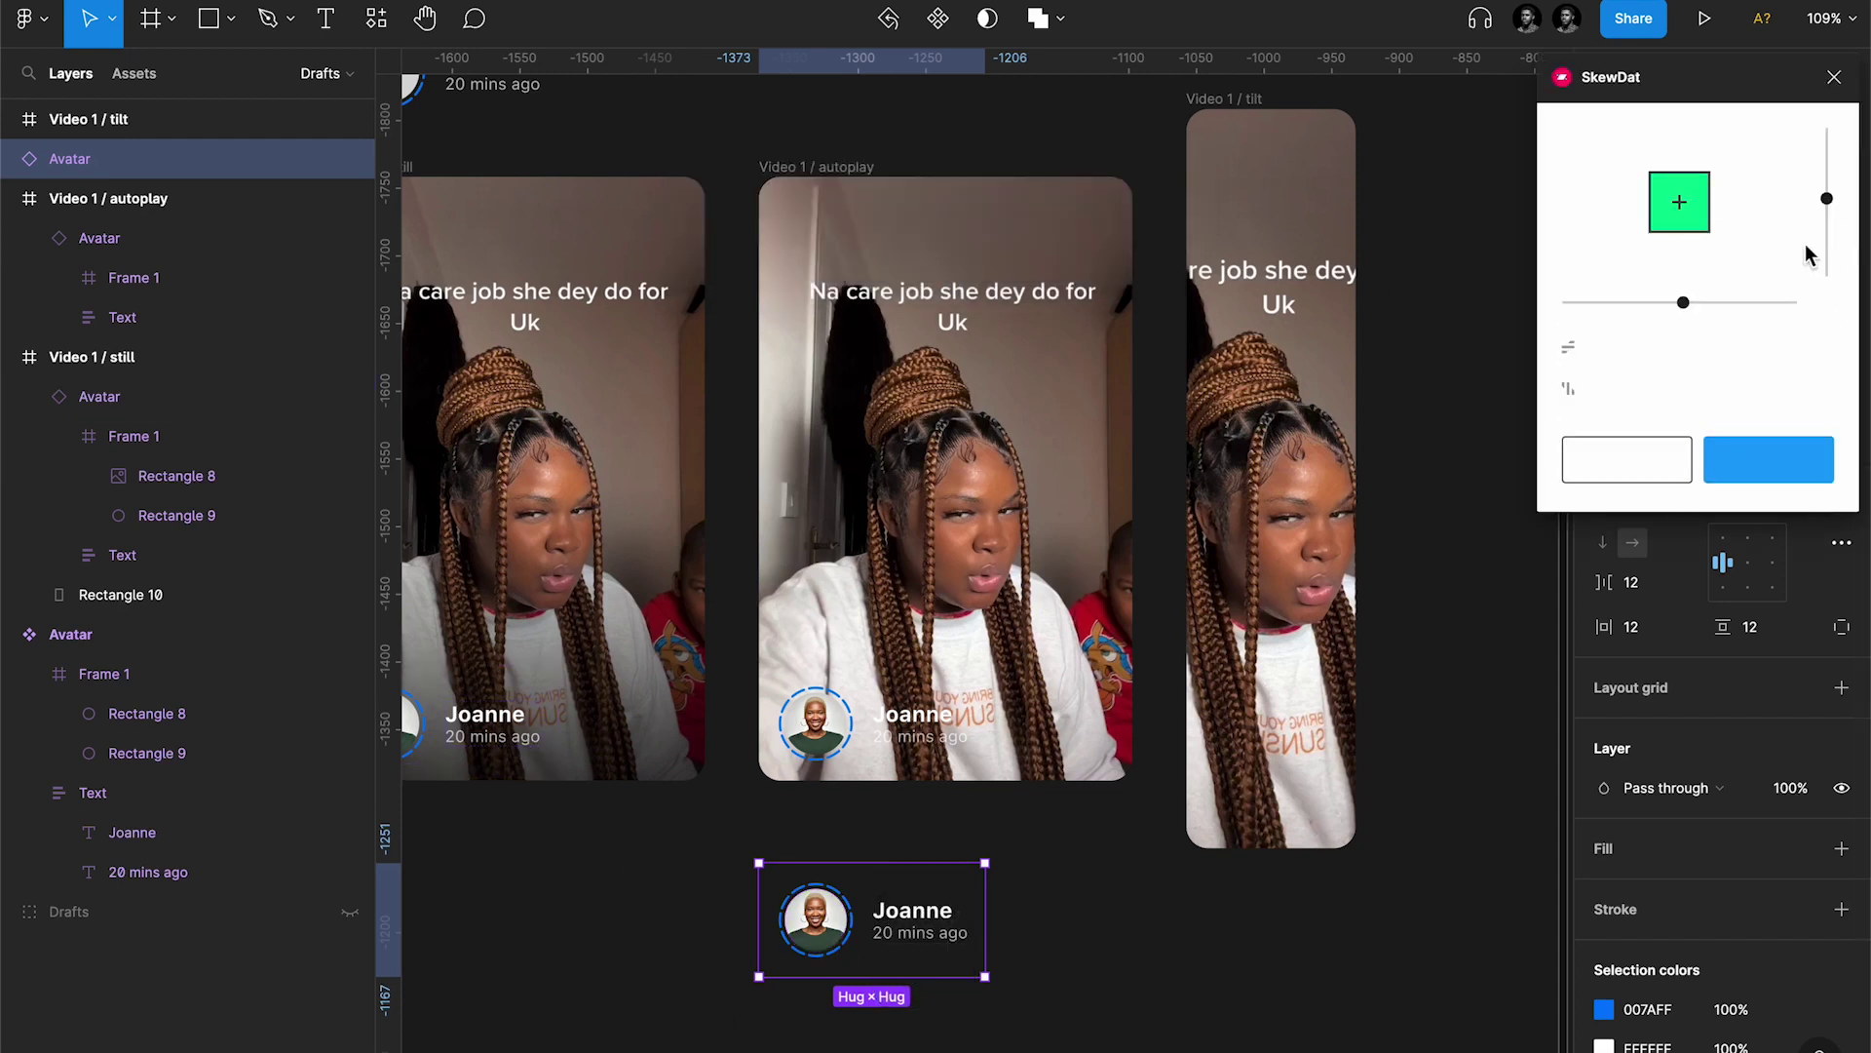
drag(1828, 199, 1816, 154)
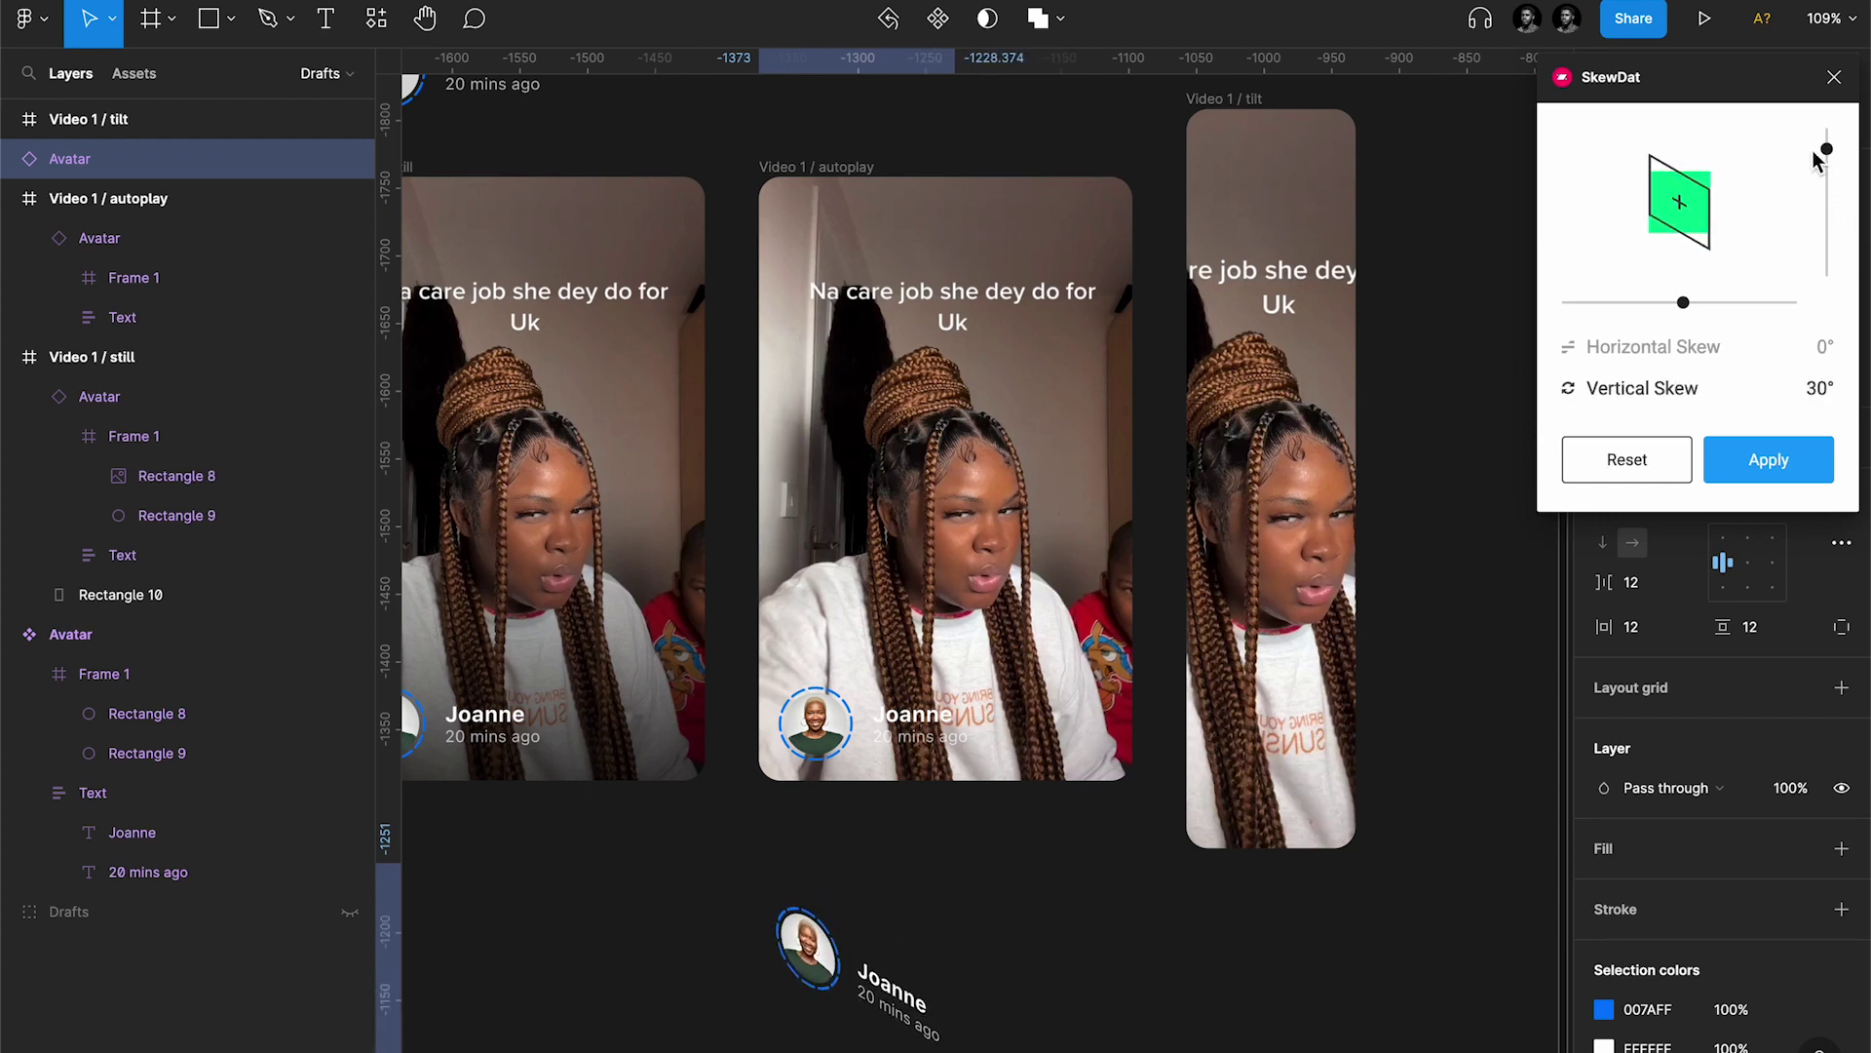
click(1798, 461)
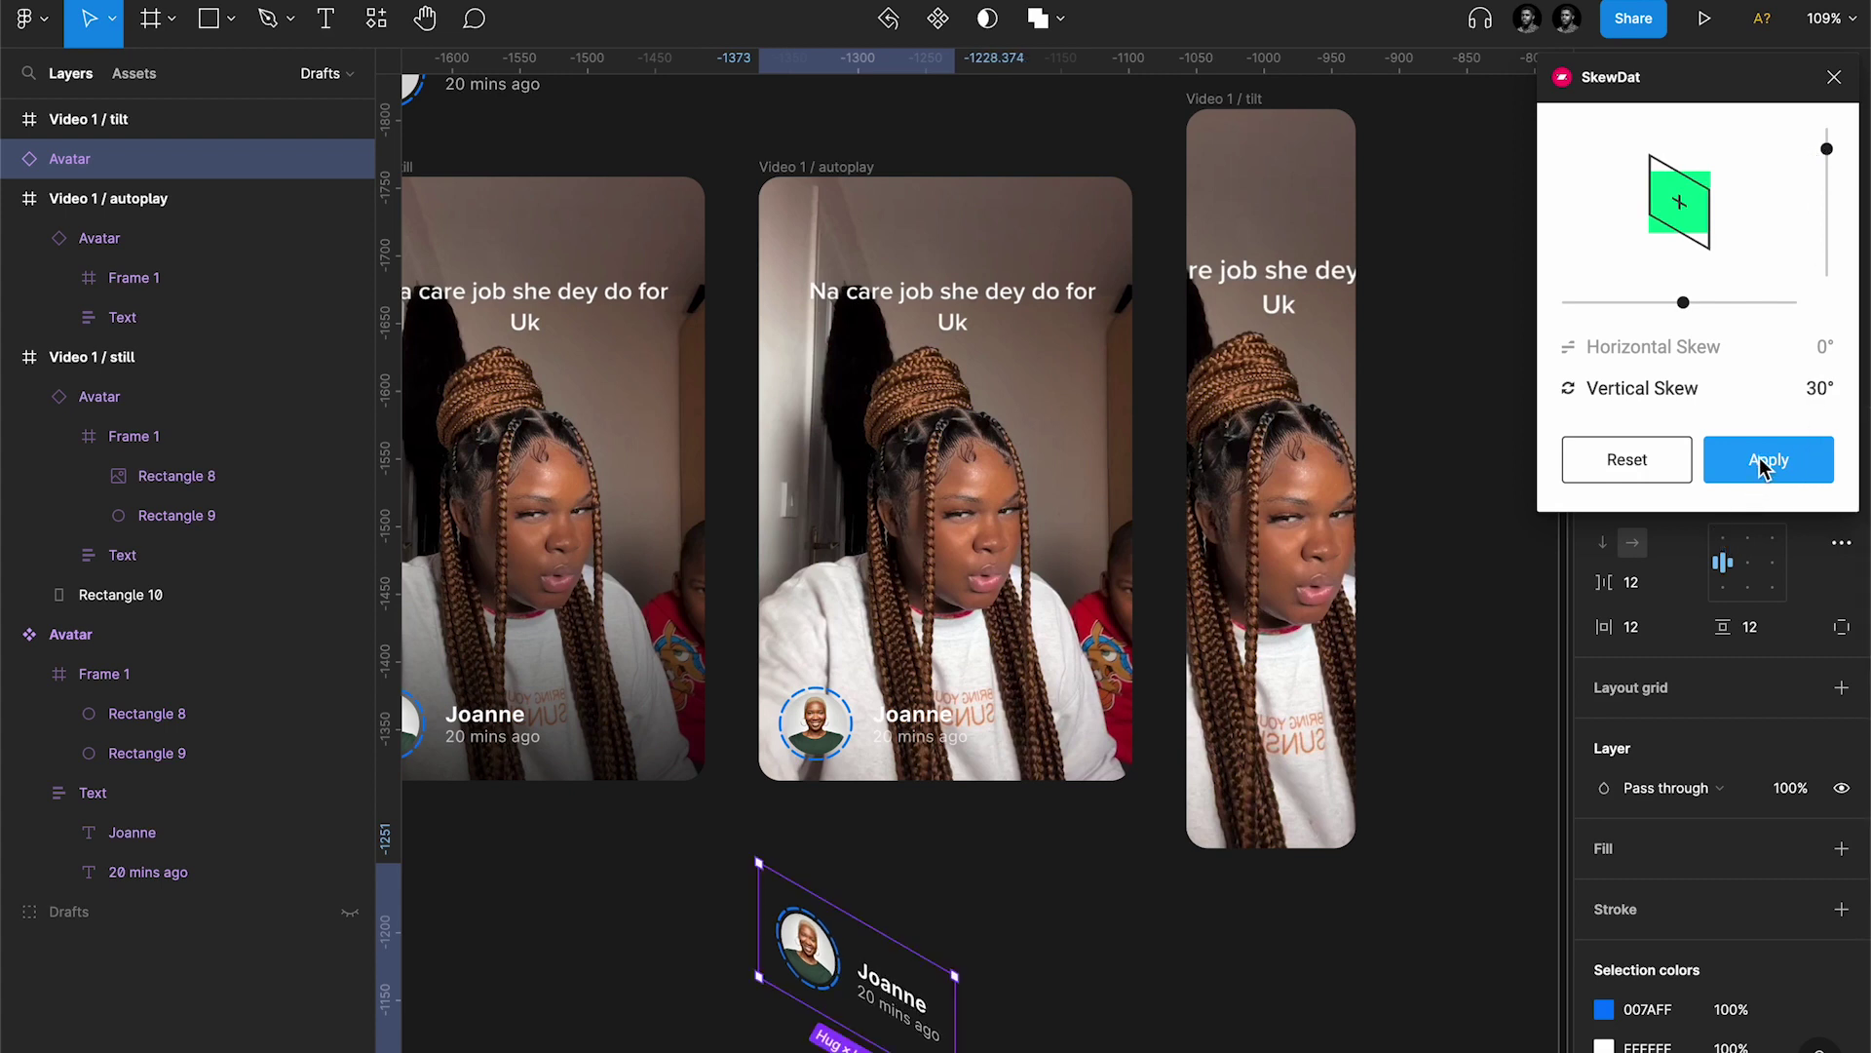
Step: Move the skewed avatar into the lower part of the Video 1 / tilt card, scale it to 0.8x and reposition it inside the card
drag(787, 985, 1193, 770)
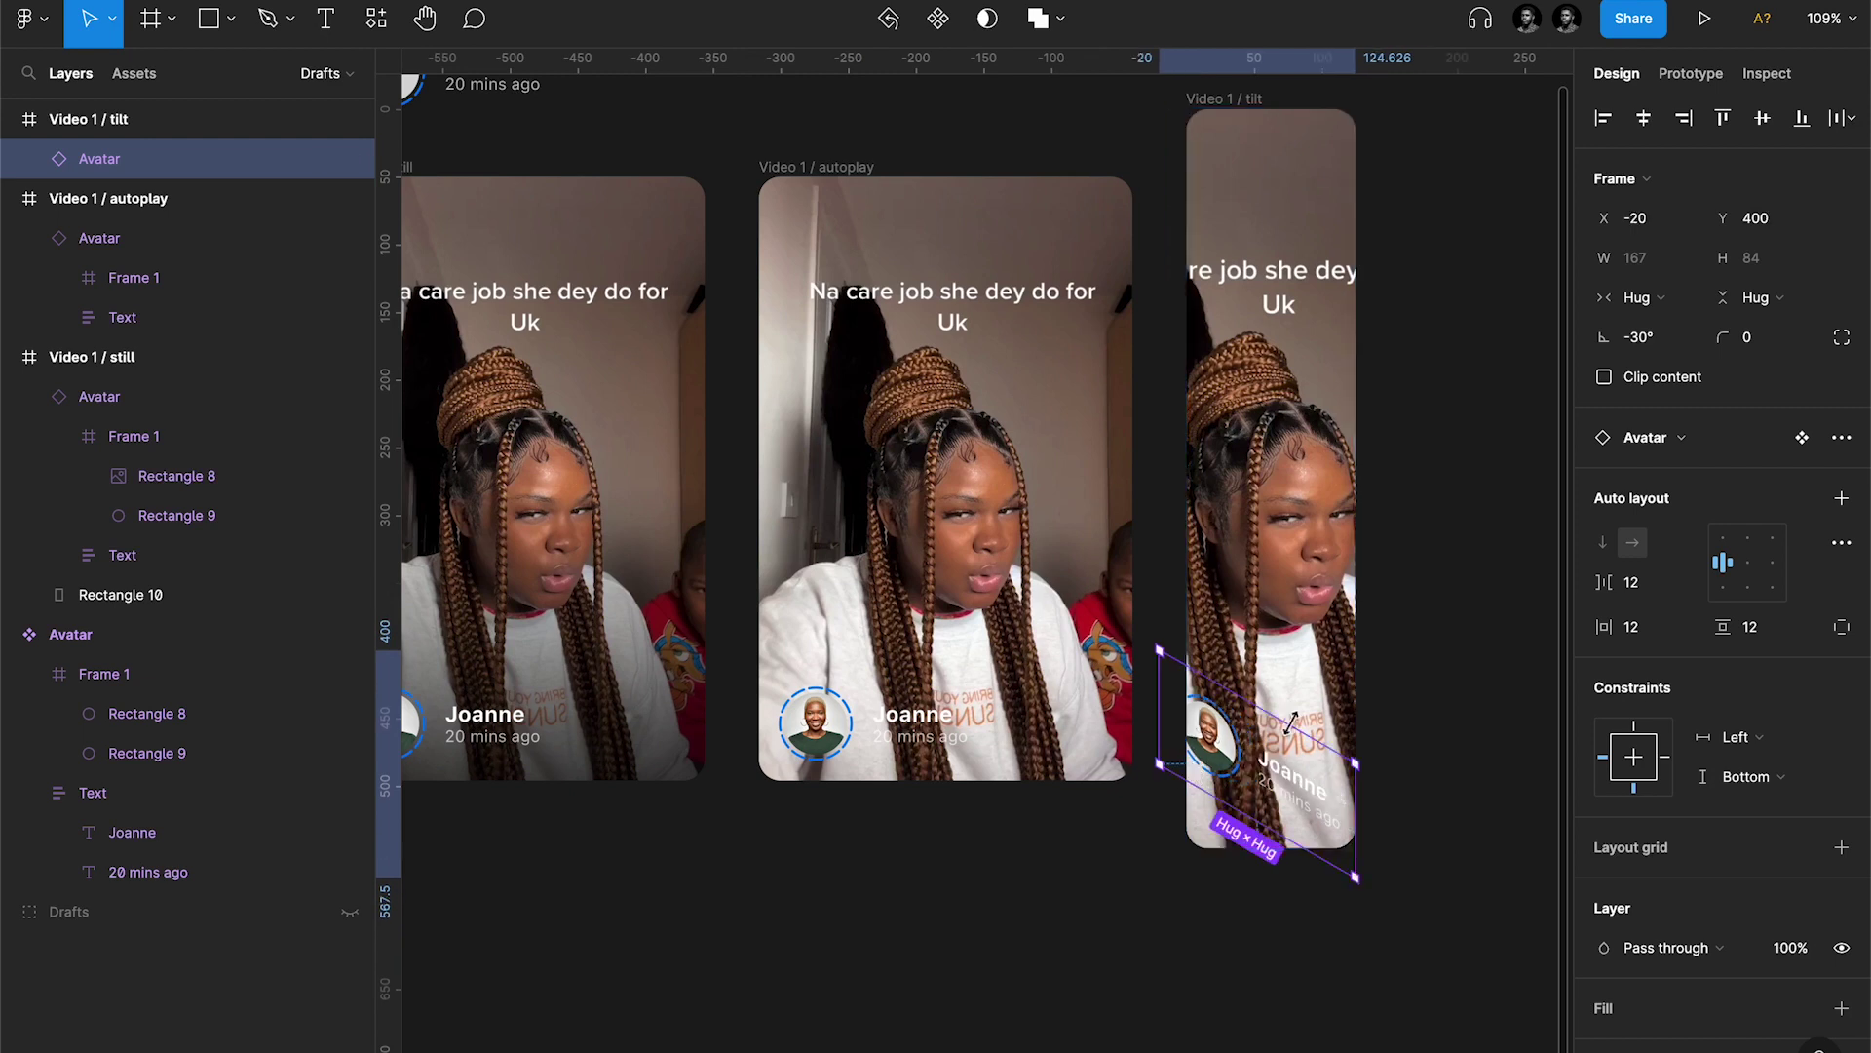
key(k)
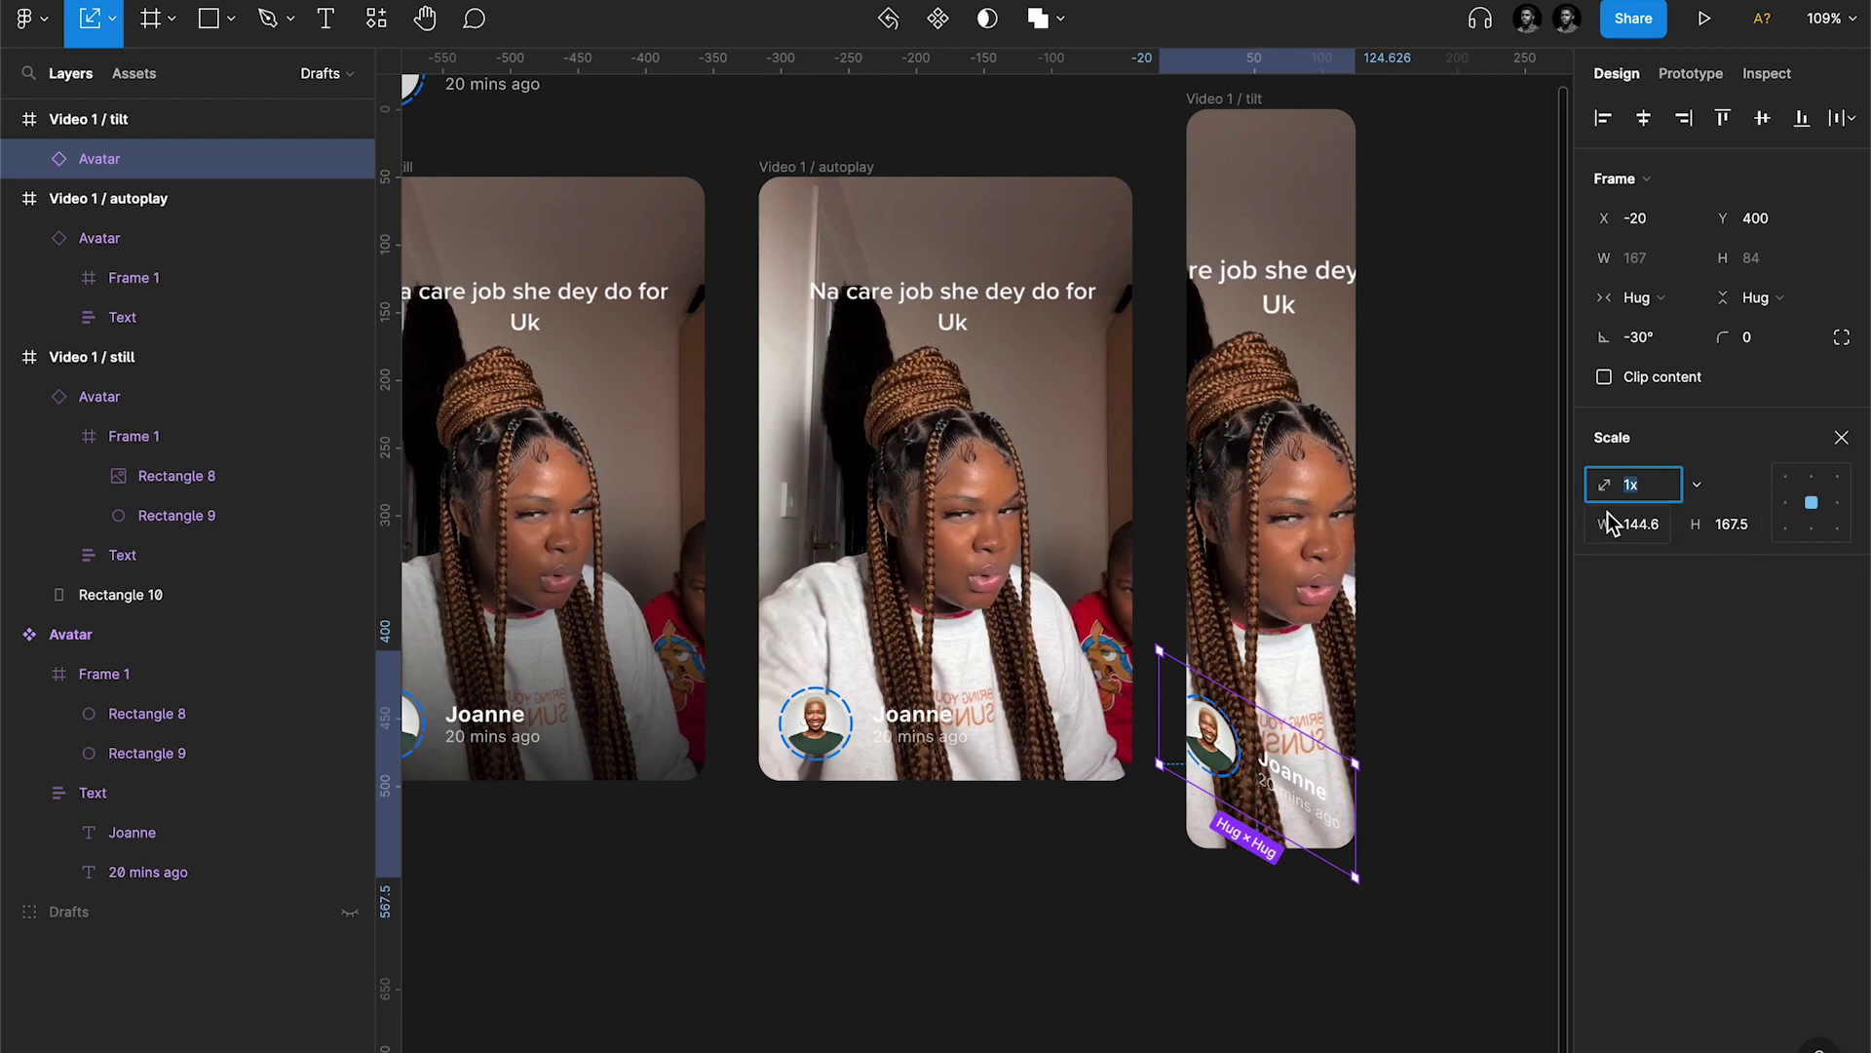
text(.8)
key(Return)
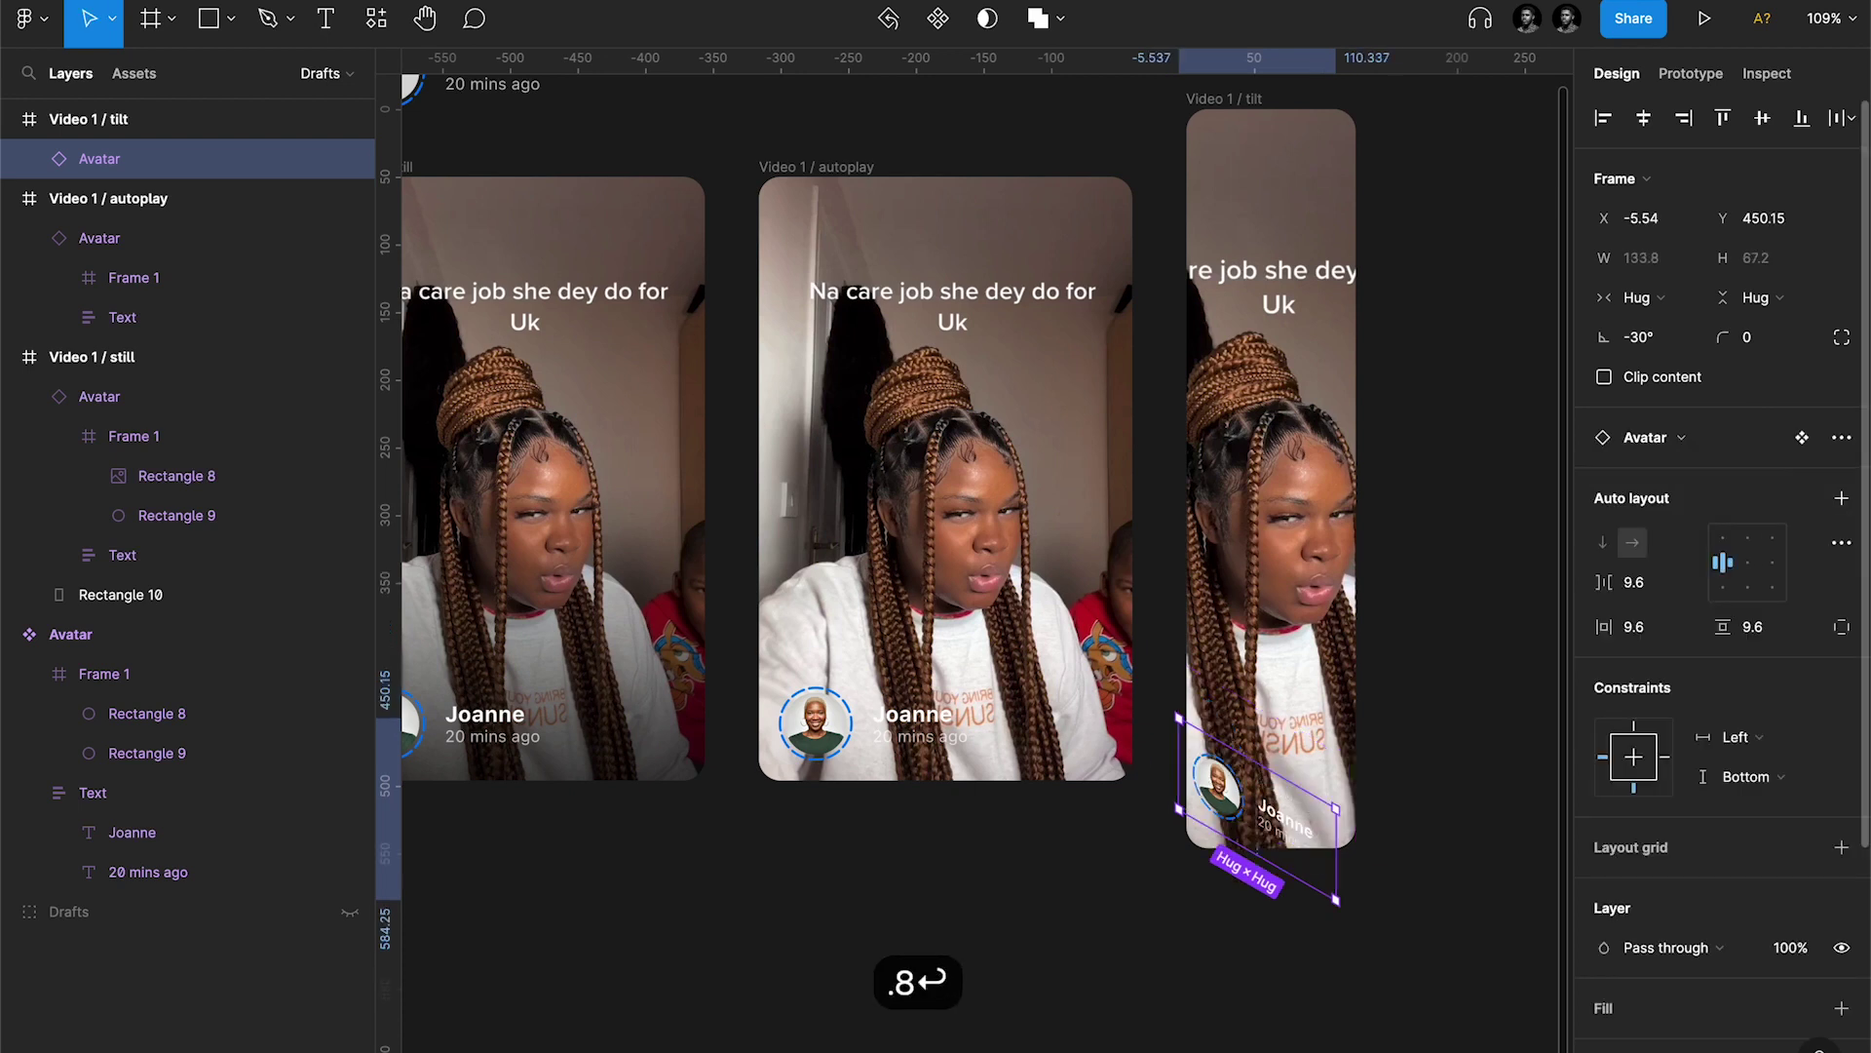
drag(1238, 809, 1245, 746)
Step: Draw a frame in the upper-right corner of the white rectangle below the cards and size it 20 × 20
scroll(1136, 956, right, 3)
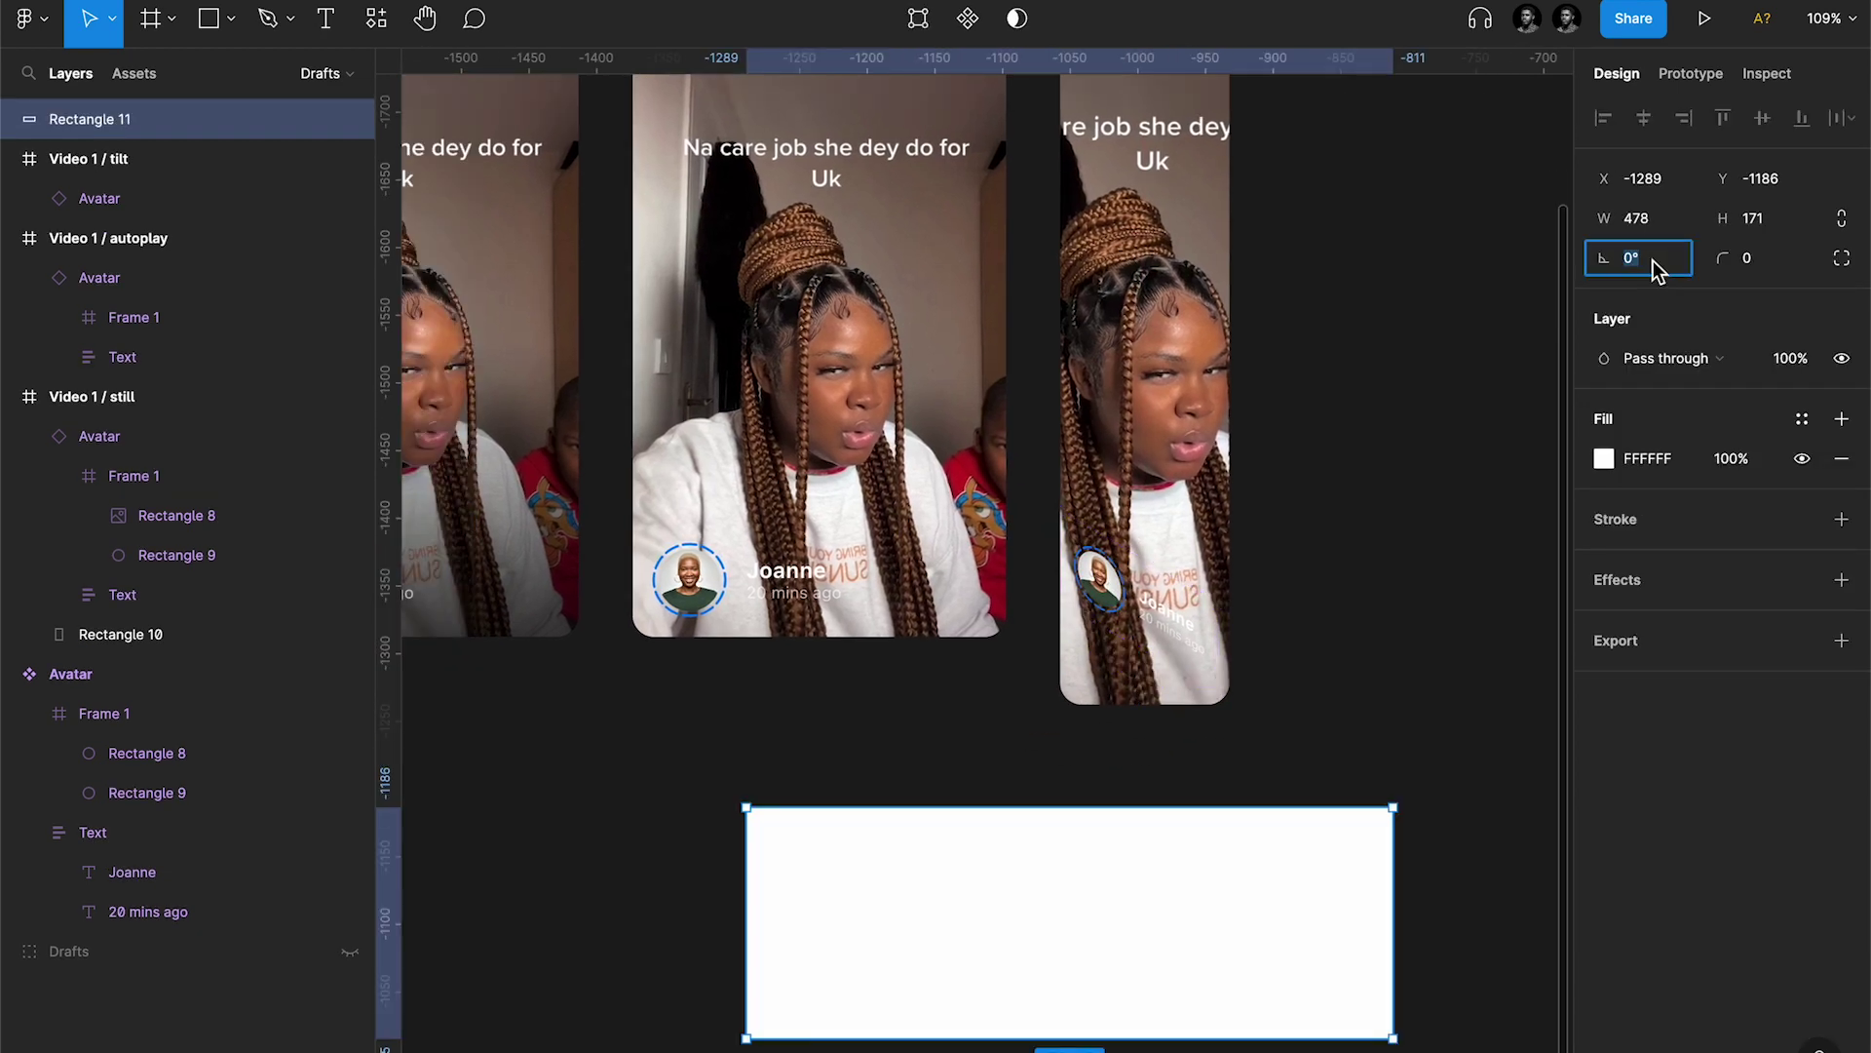
click(1367, 749)
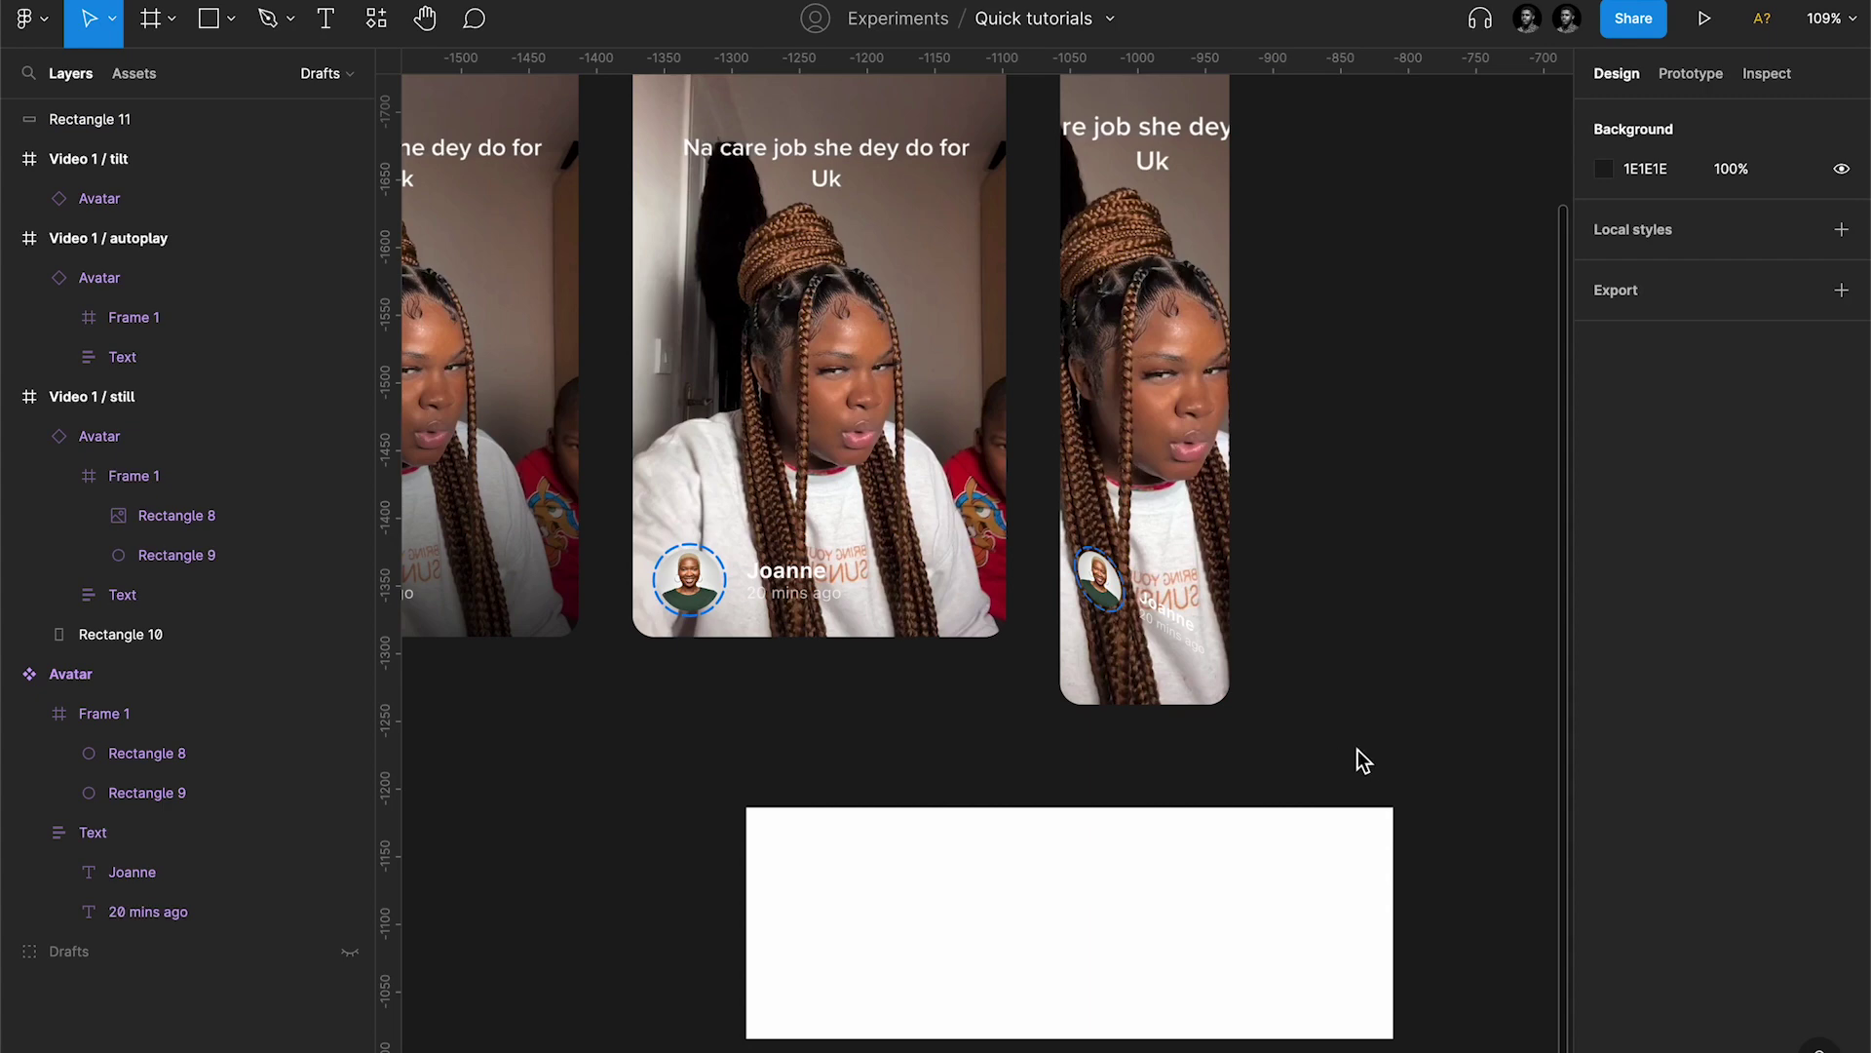
scroll(1358, 751, up, 5)
click(1170, 573)
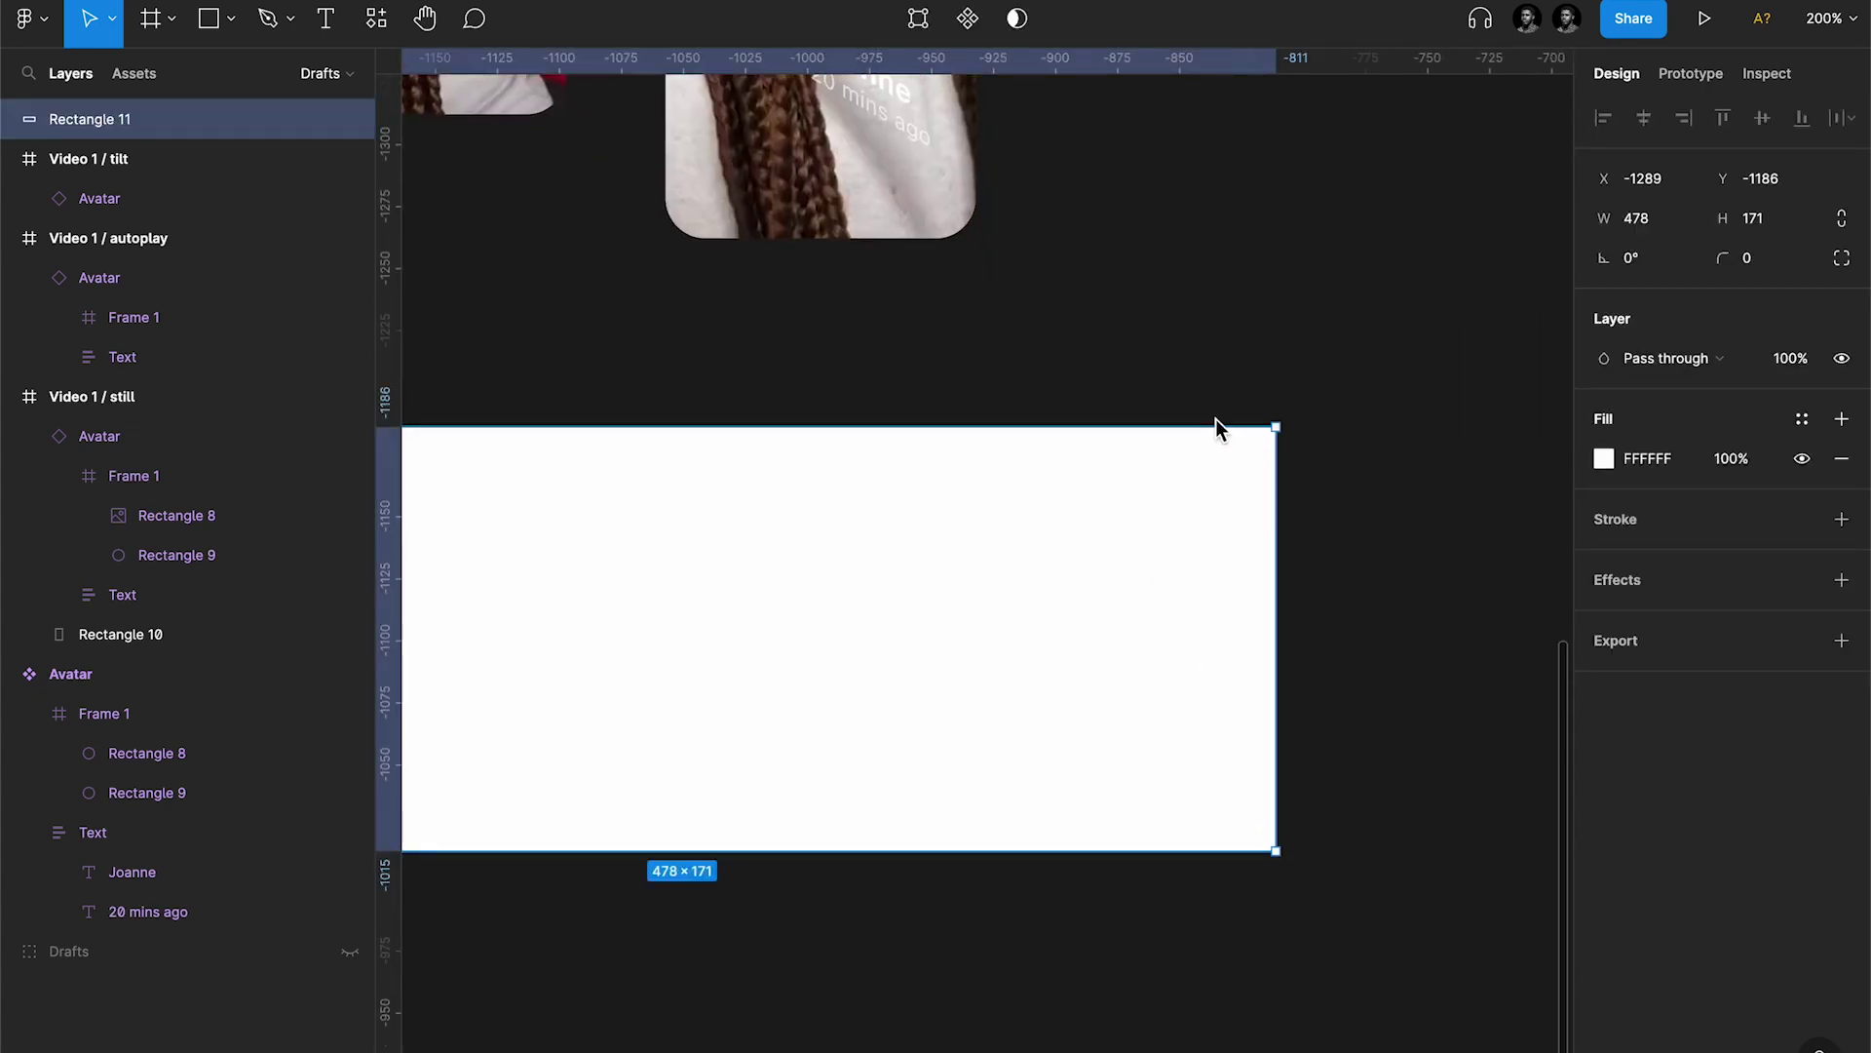
key(a)
drag(1228, 426, 1274, 488)
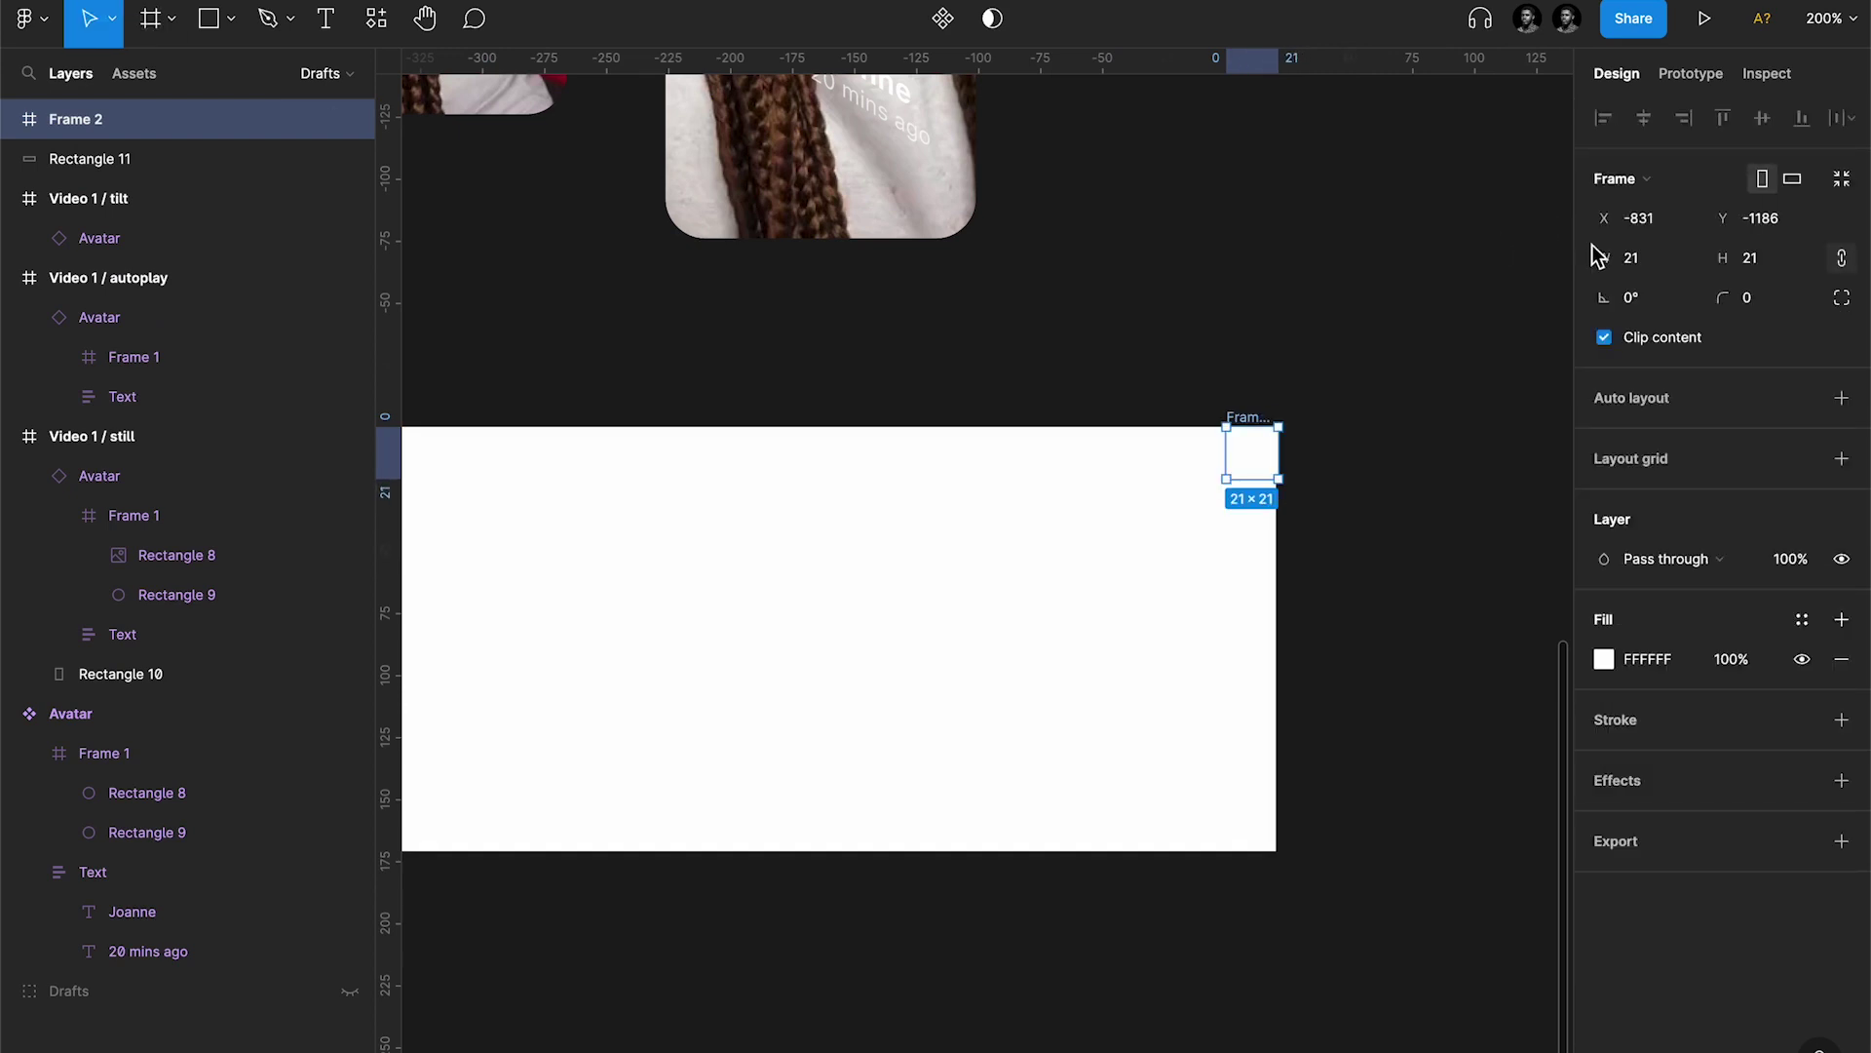
click(1652, 271)
key(Down)
key(Return)
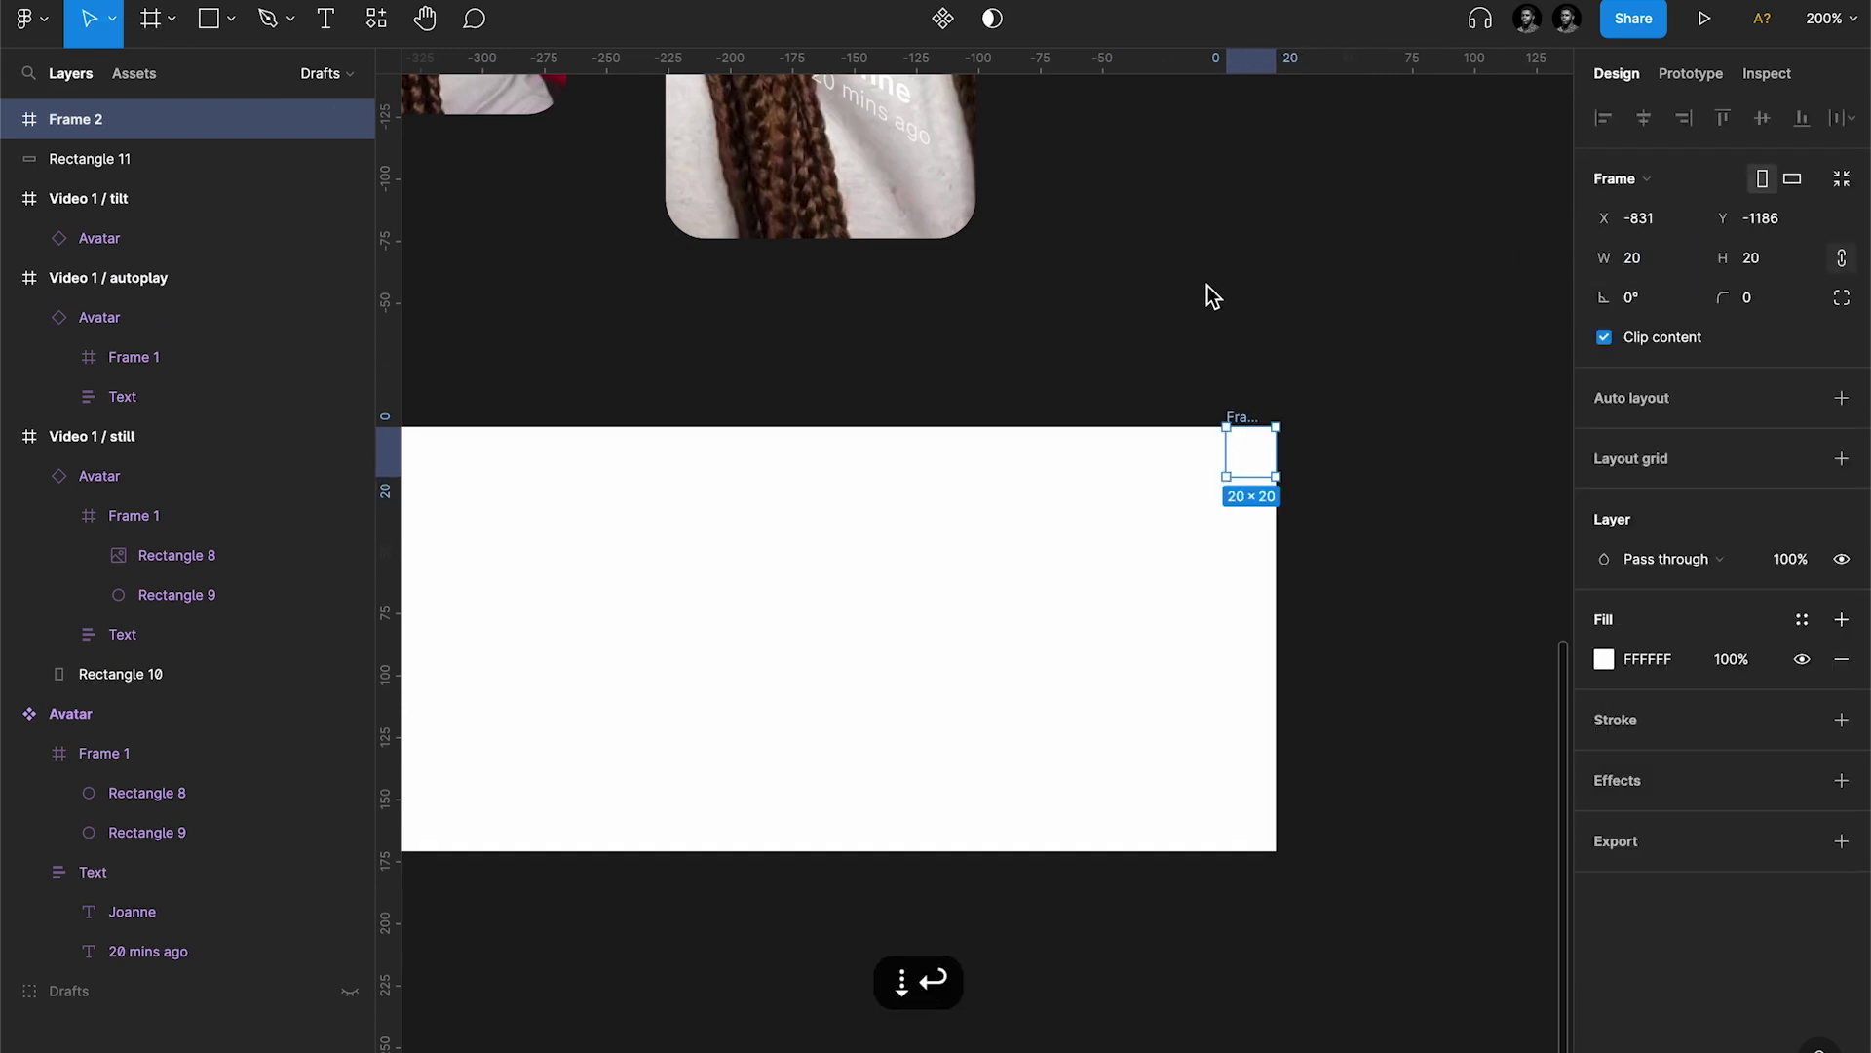
Step: Rename the small frame as Square, with the white rectangle nested inside it, and turn off its content clipping
key(super+r)
click(1242, 419)
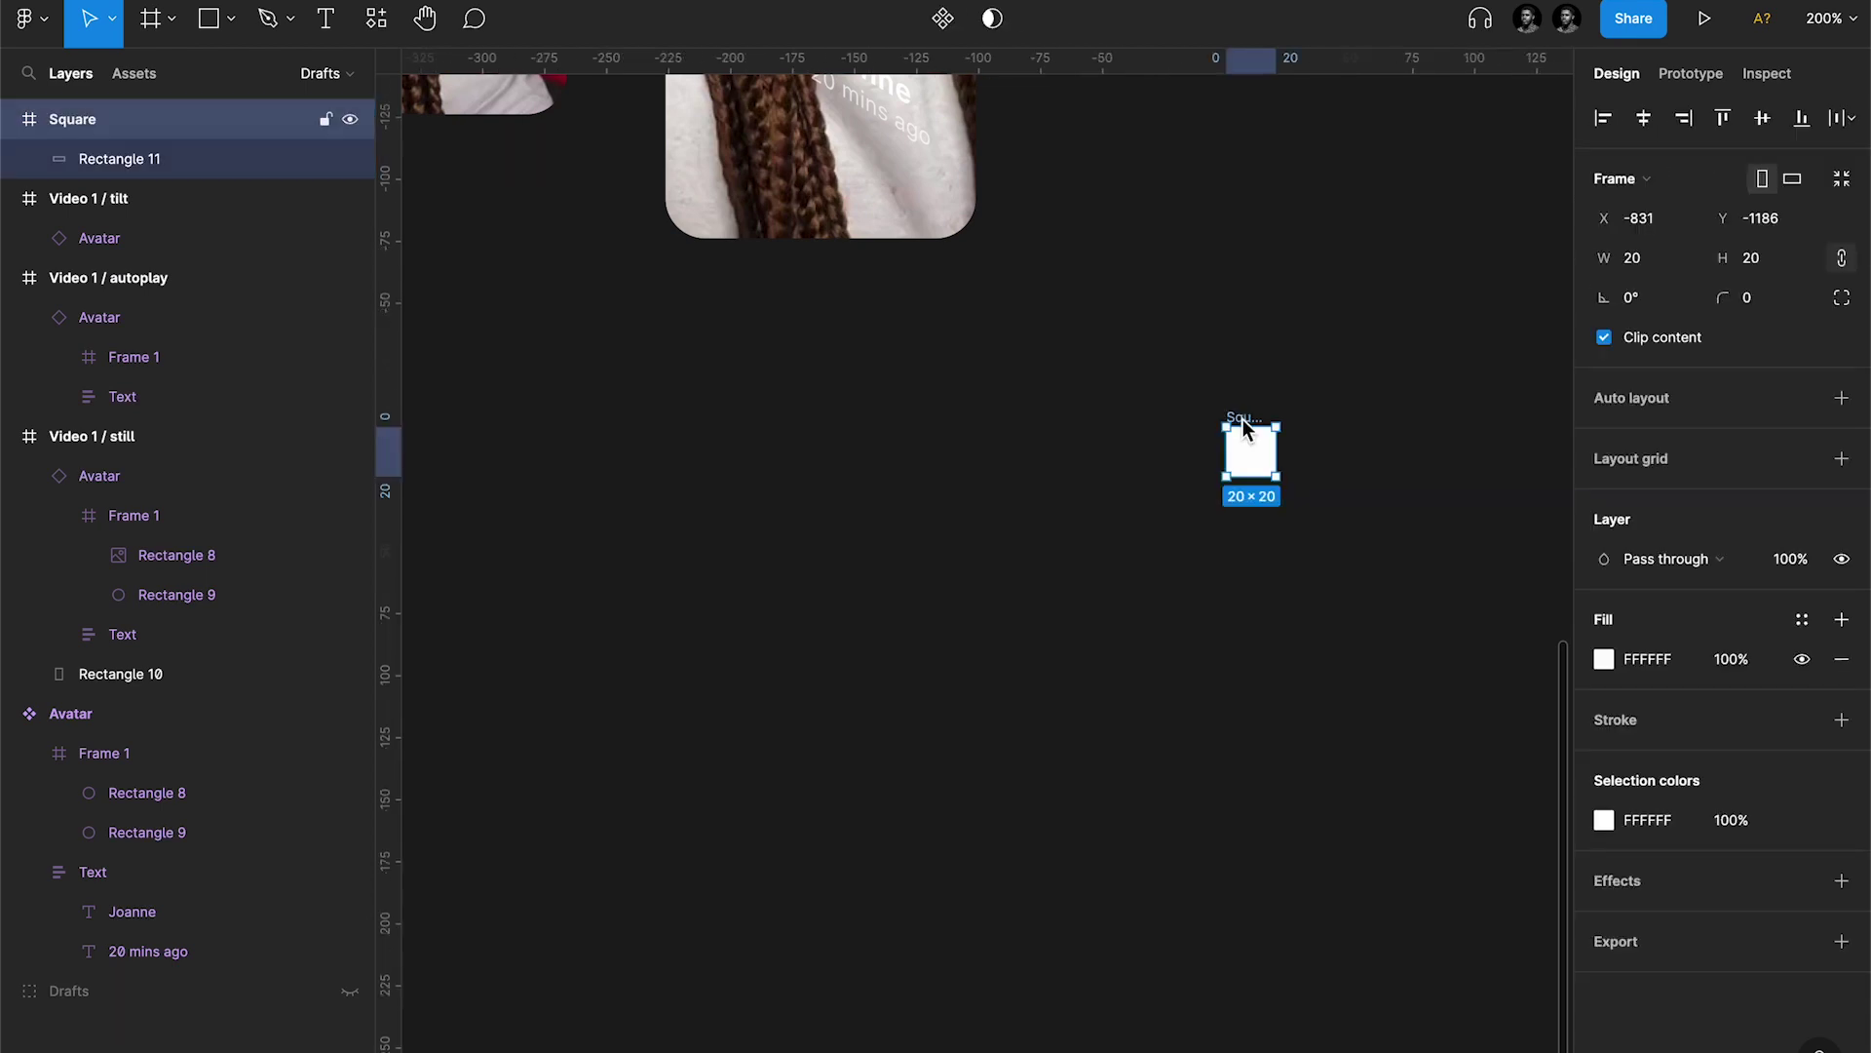
click(1604, 337)
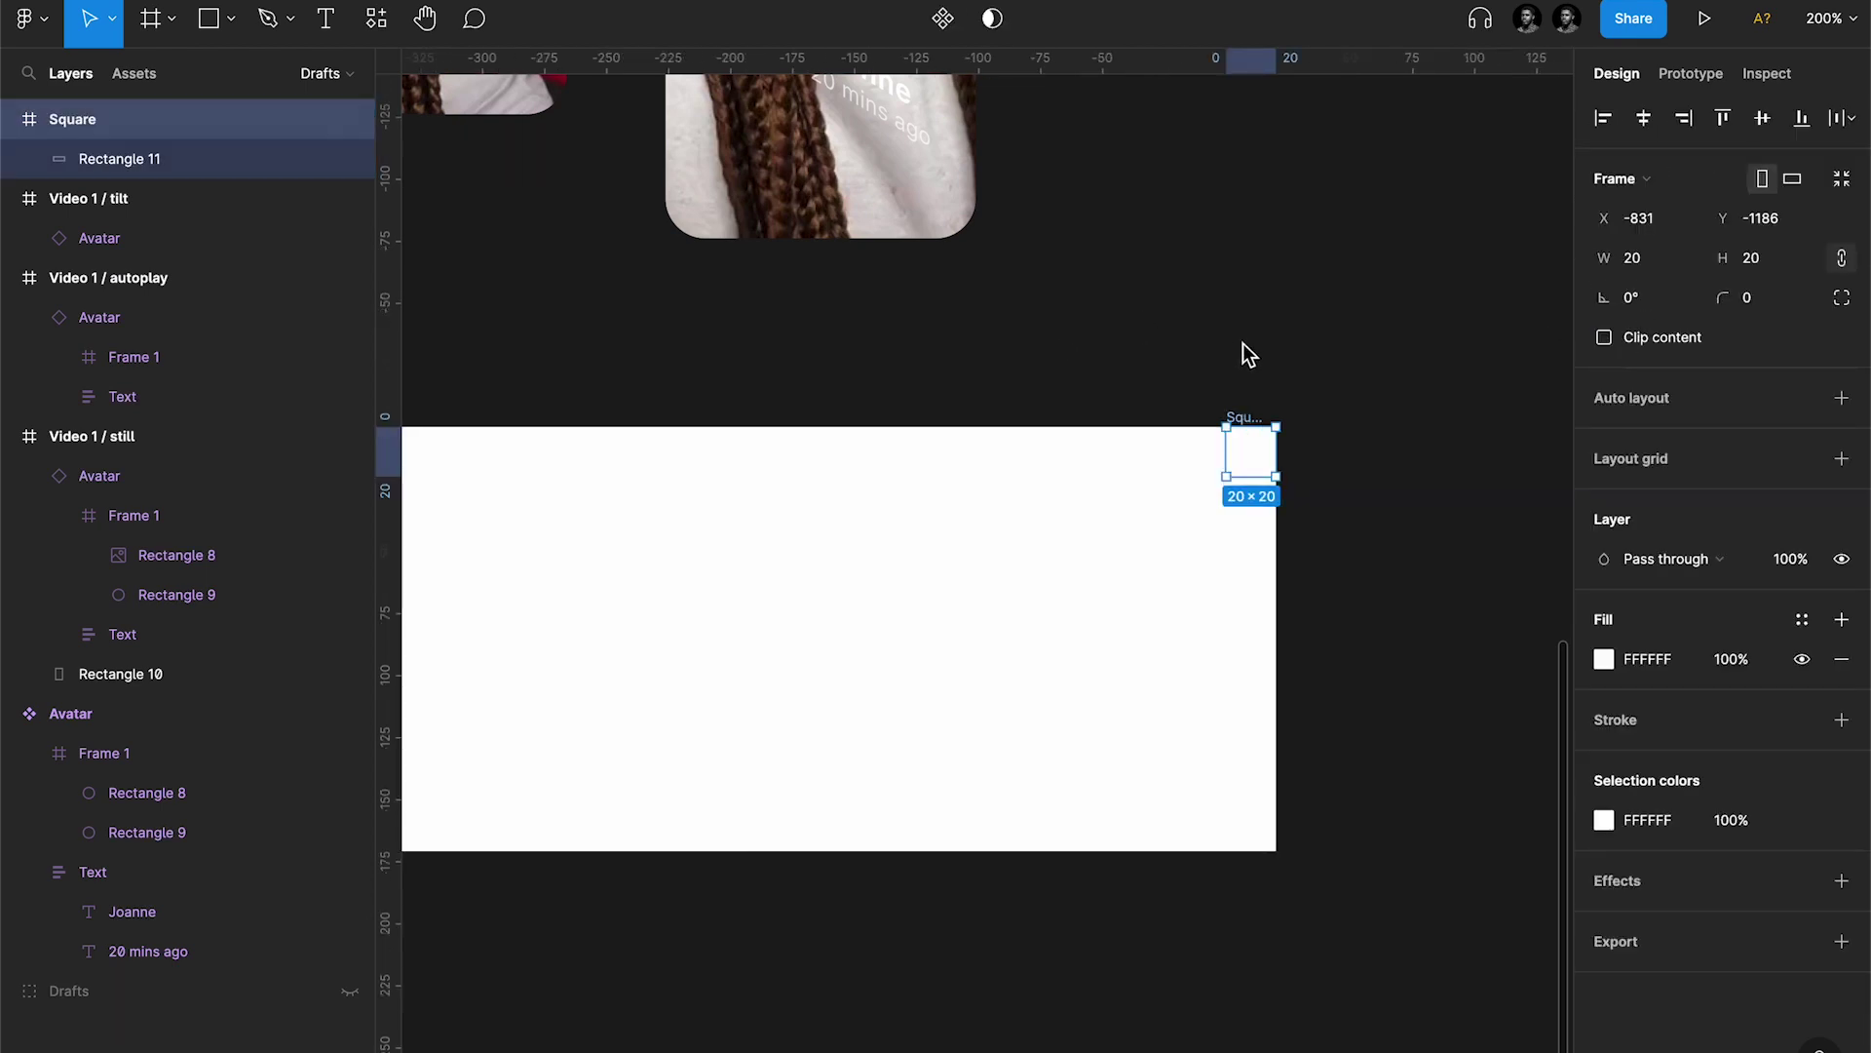
Step: Examine the Square frame and the white rectangle that extends beyond it below the cards
scroll(1270, 396, down, 5)
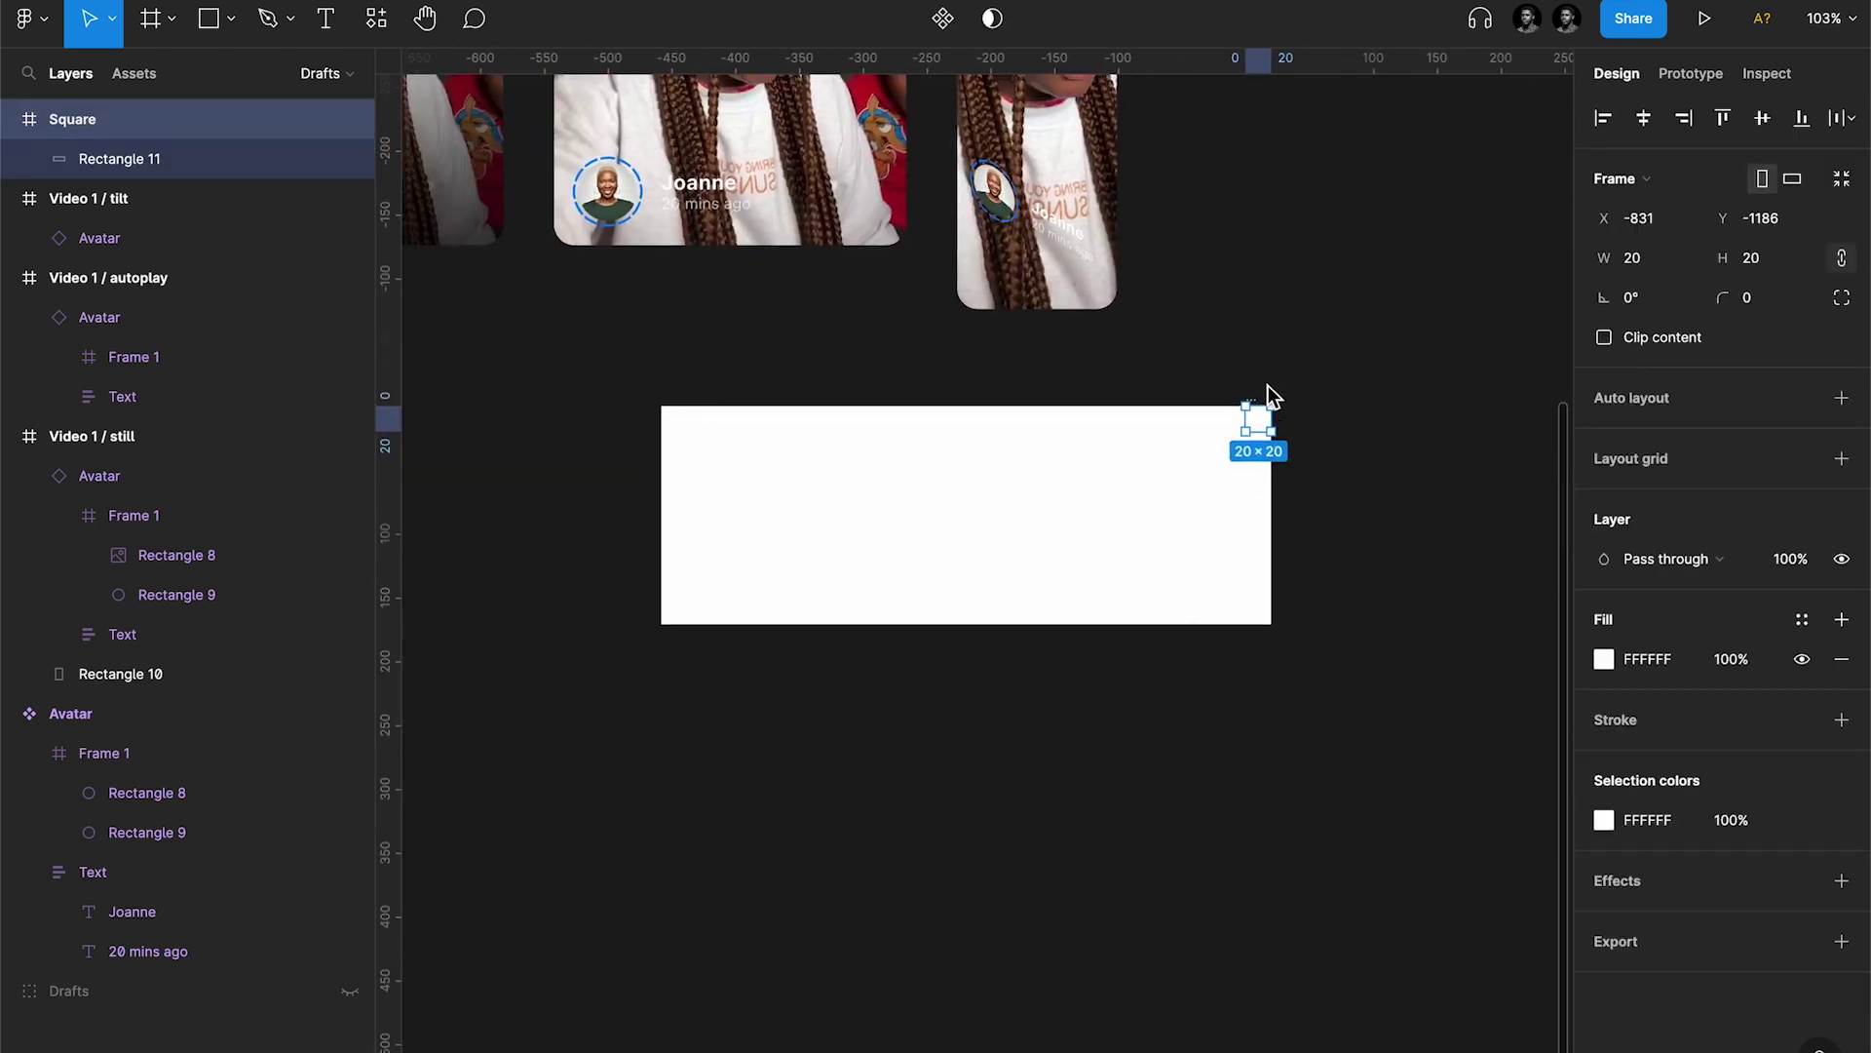
scroll(1270, 396, down, 2)
scroll(1267, 400, up, 4)
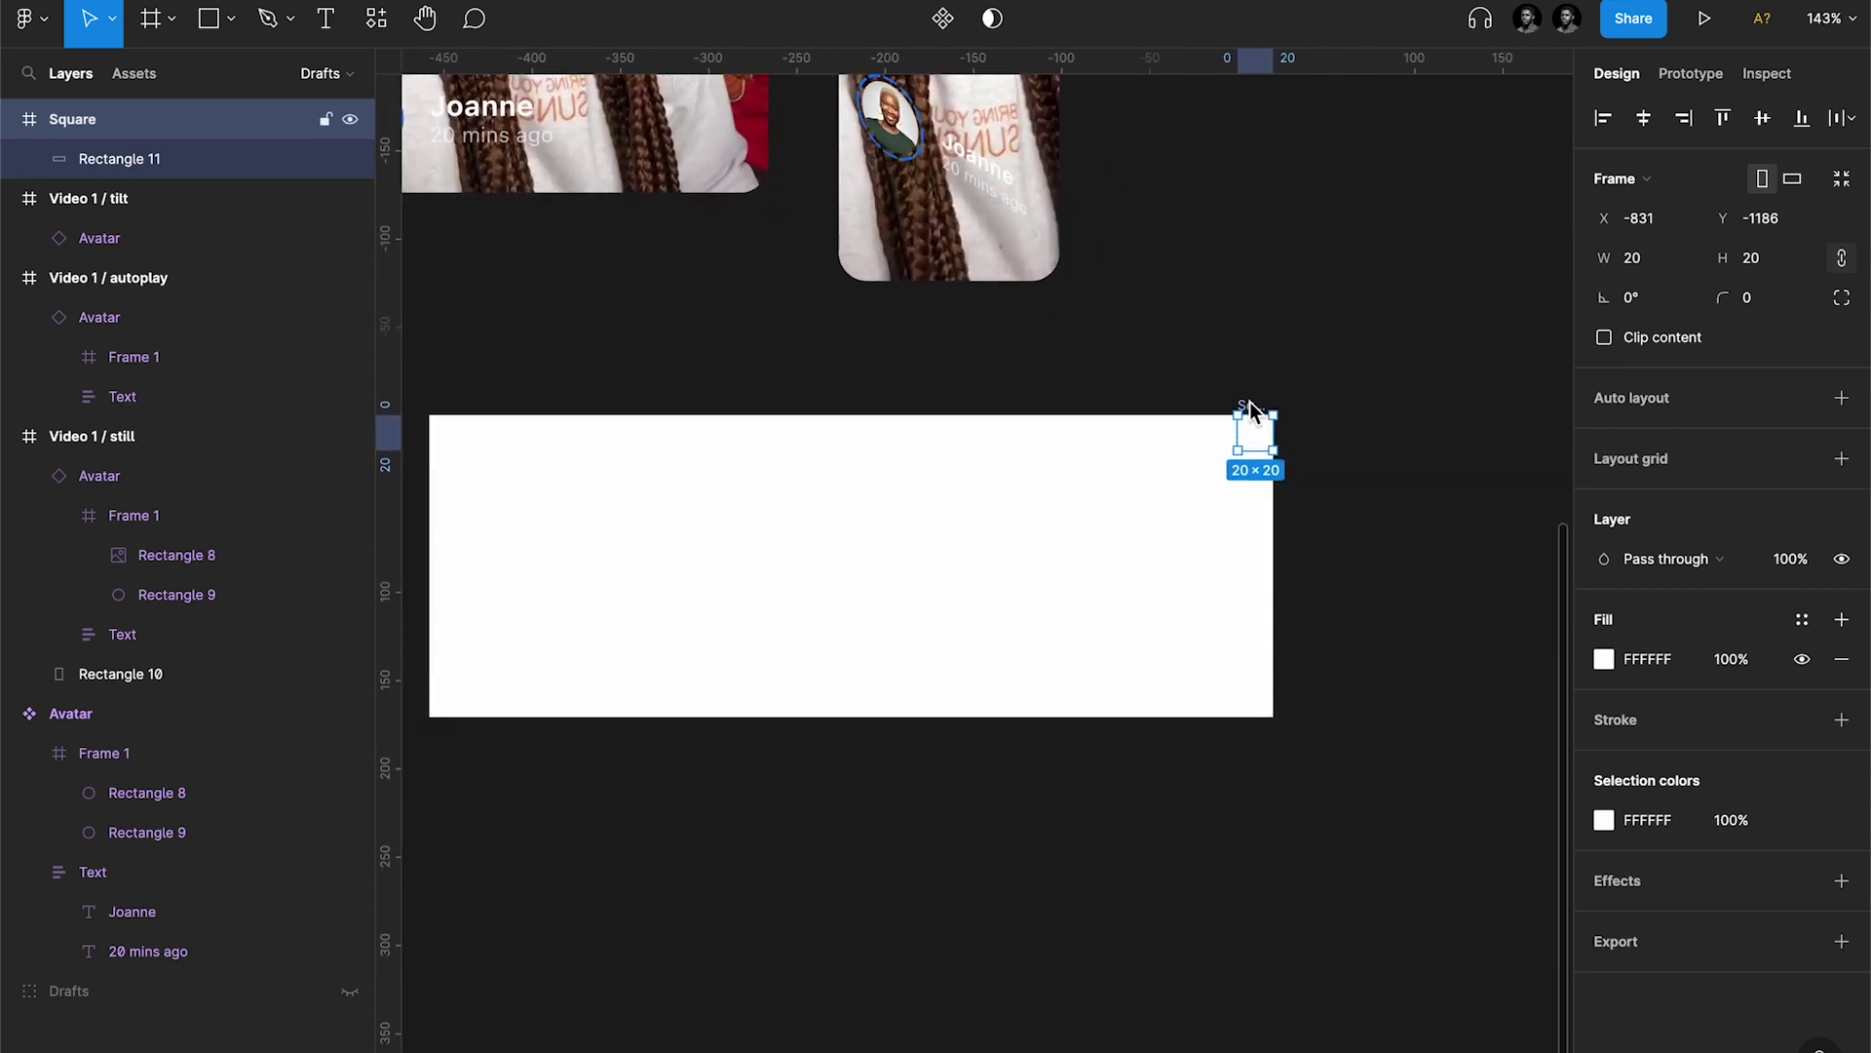
scroll(1250, 408, up, 2)
scroll(1251, 408, left, 3)
scroll(1249, 409, right, 3)
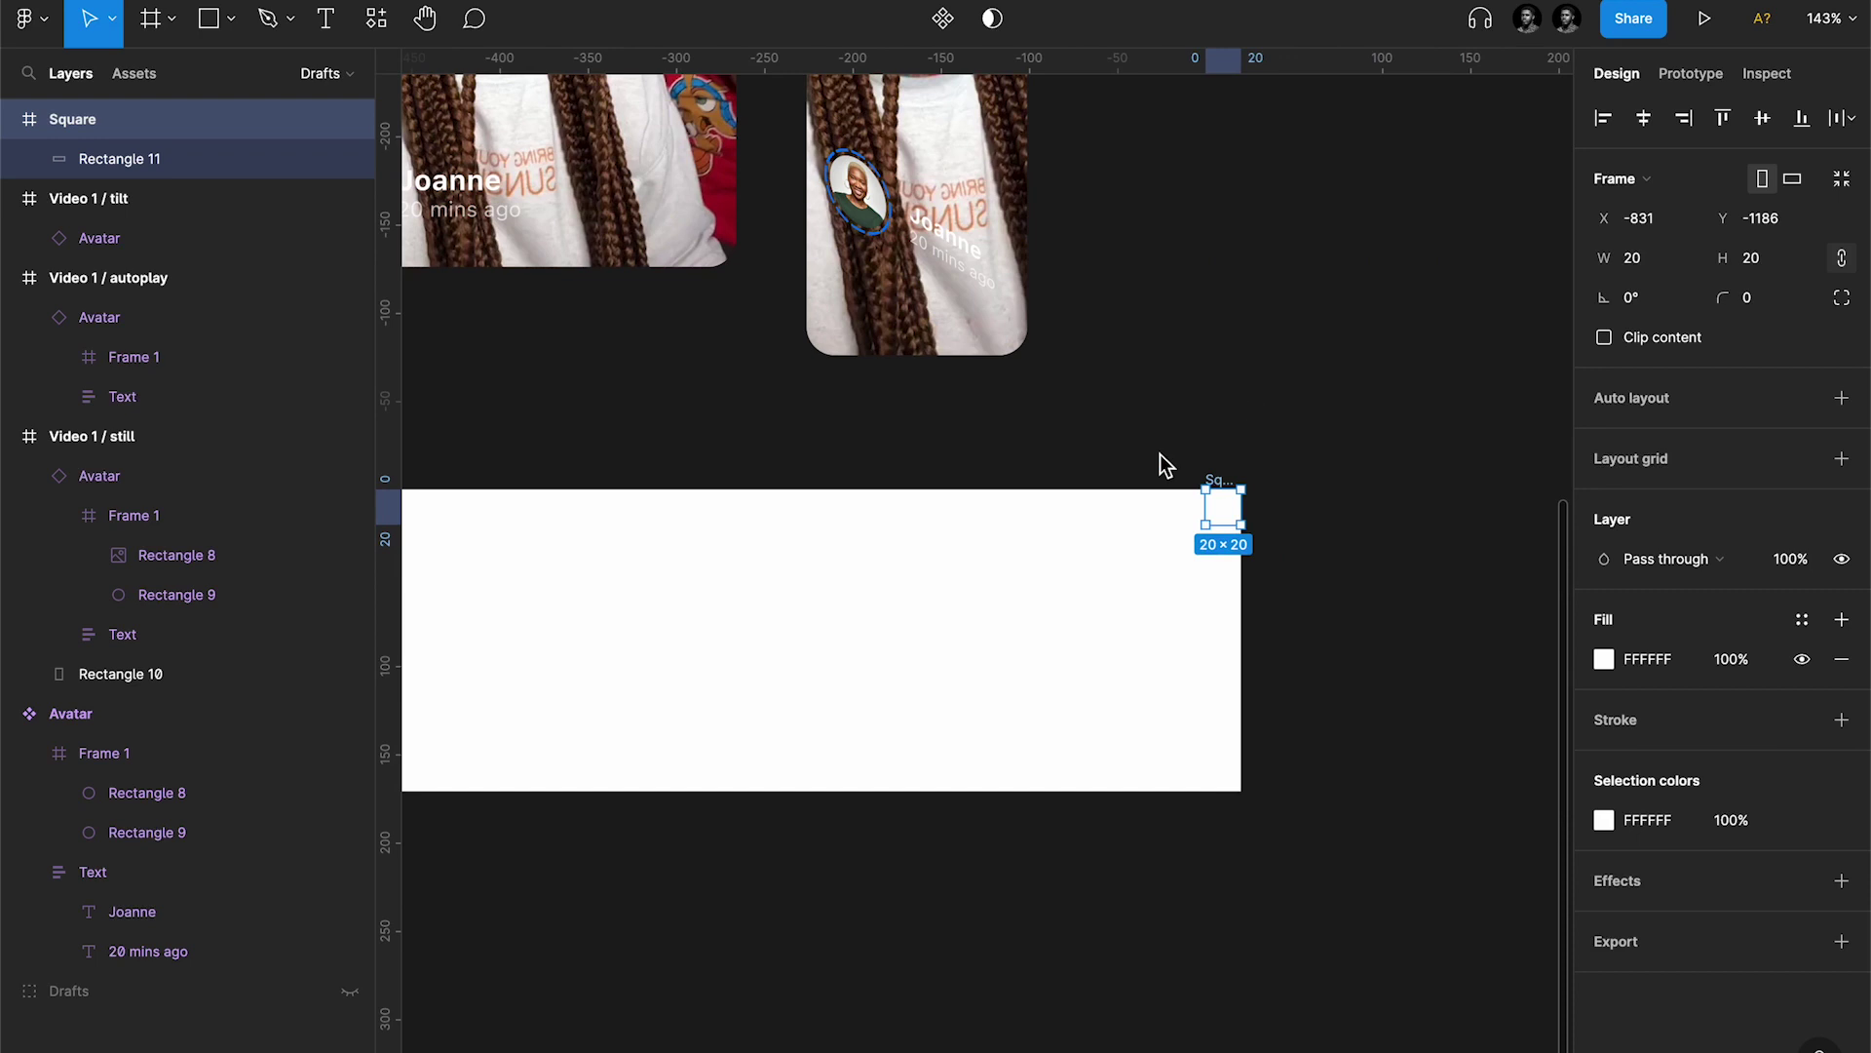
scroll(1121, 466, left, 1)
scroll(1057, 467, down, 4)
click(971, 651)
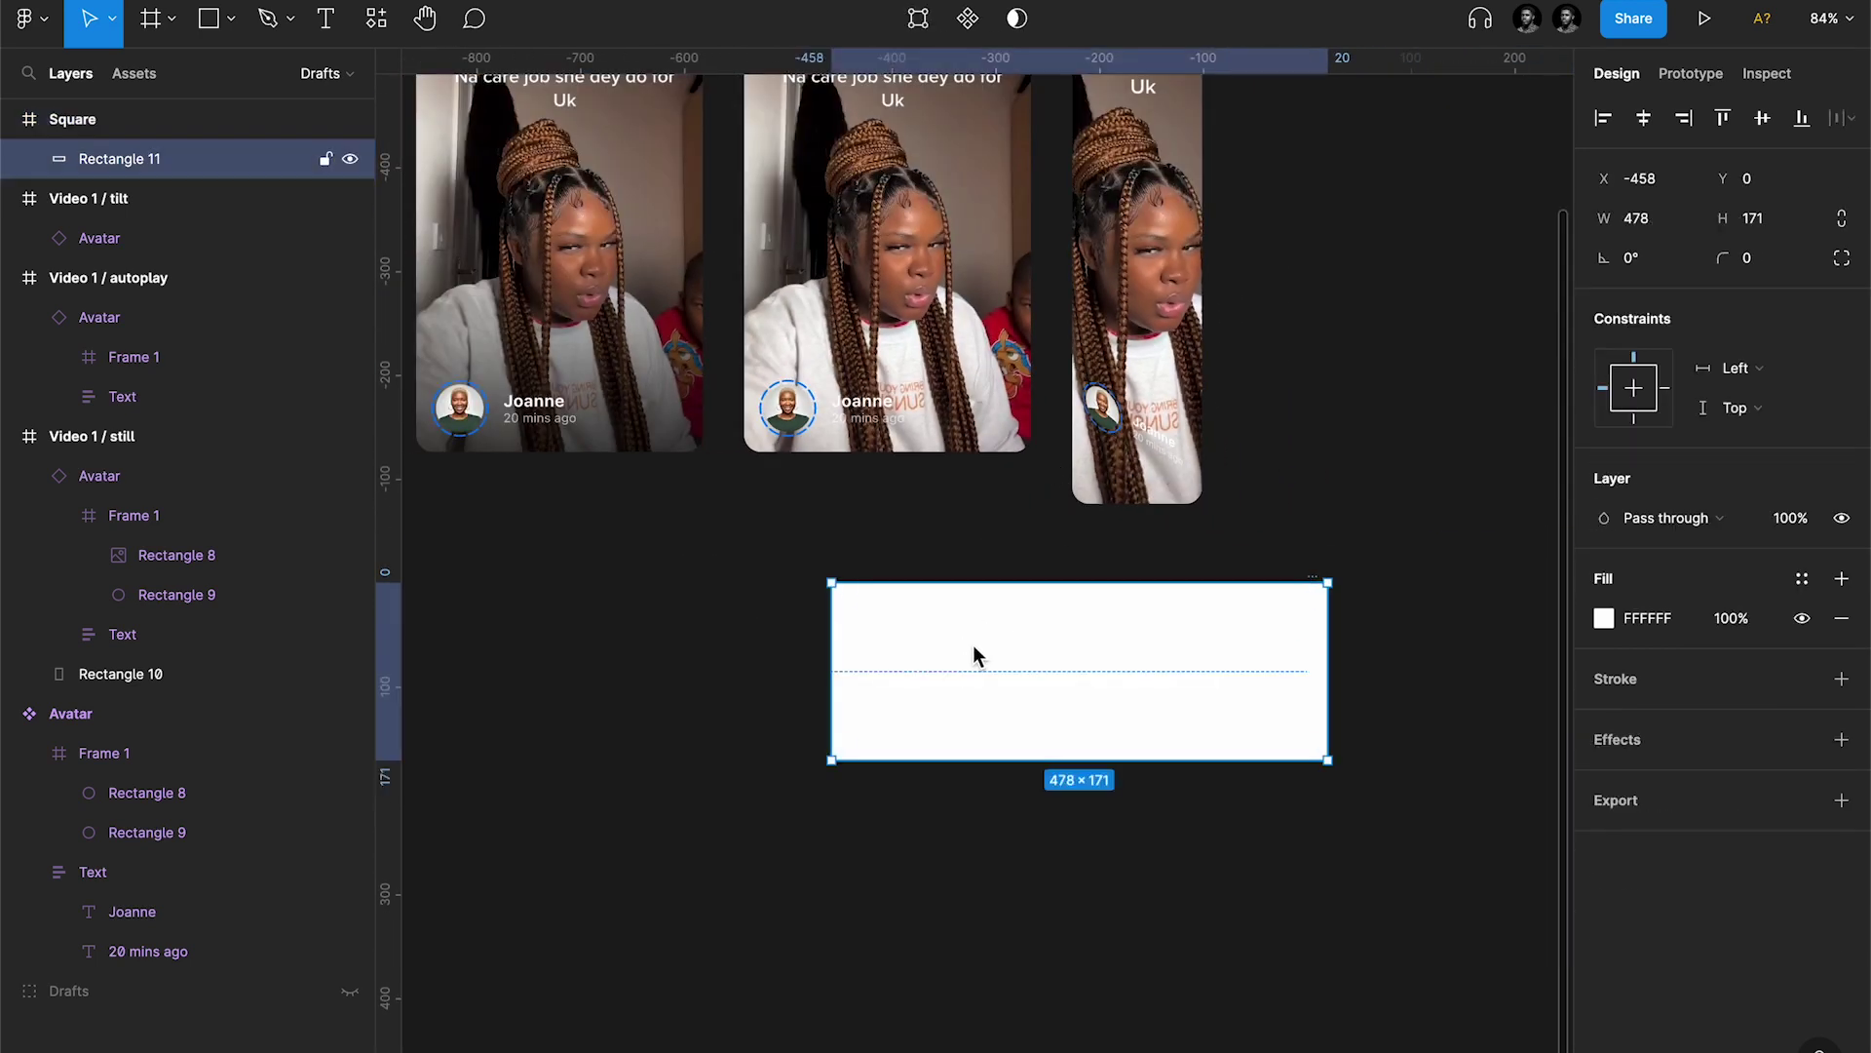
click(1267, 468)
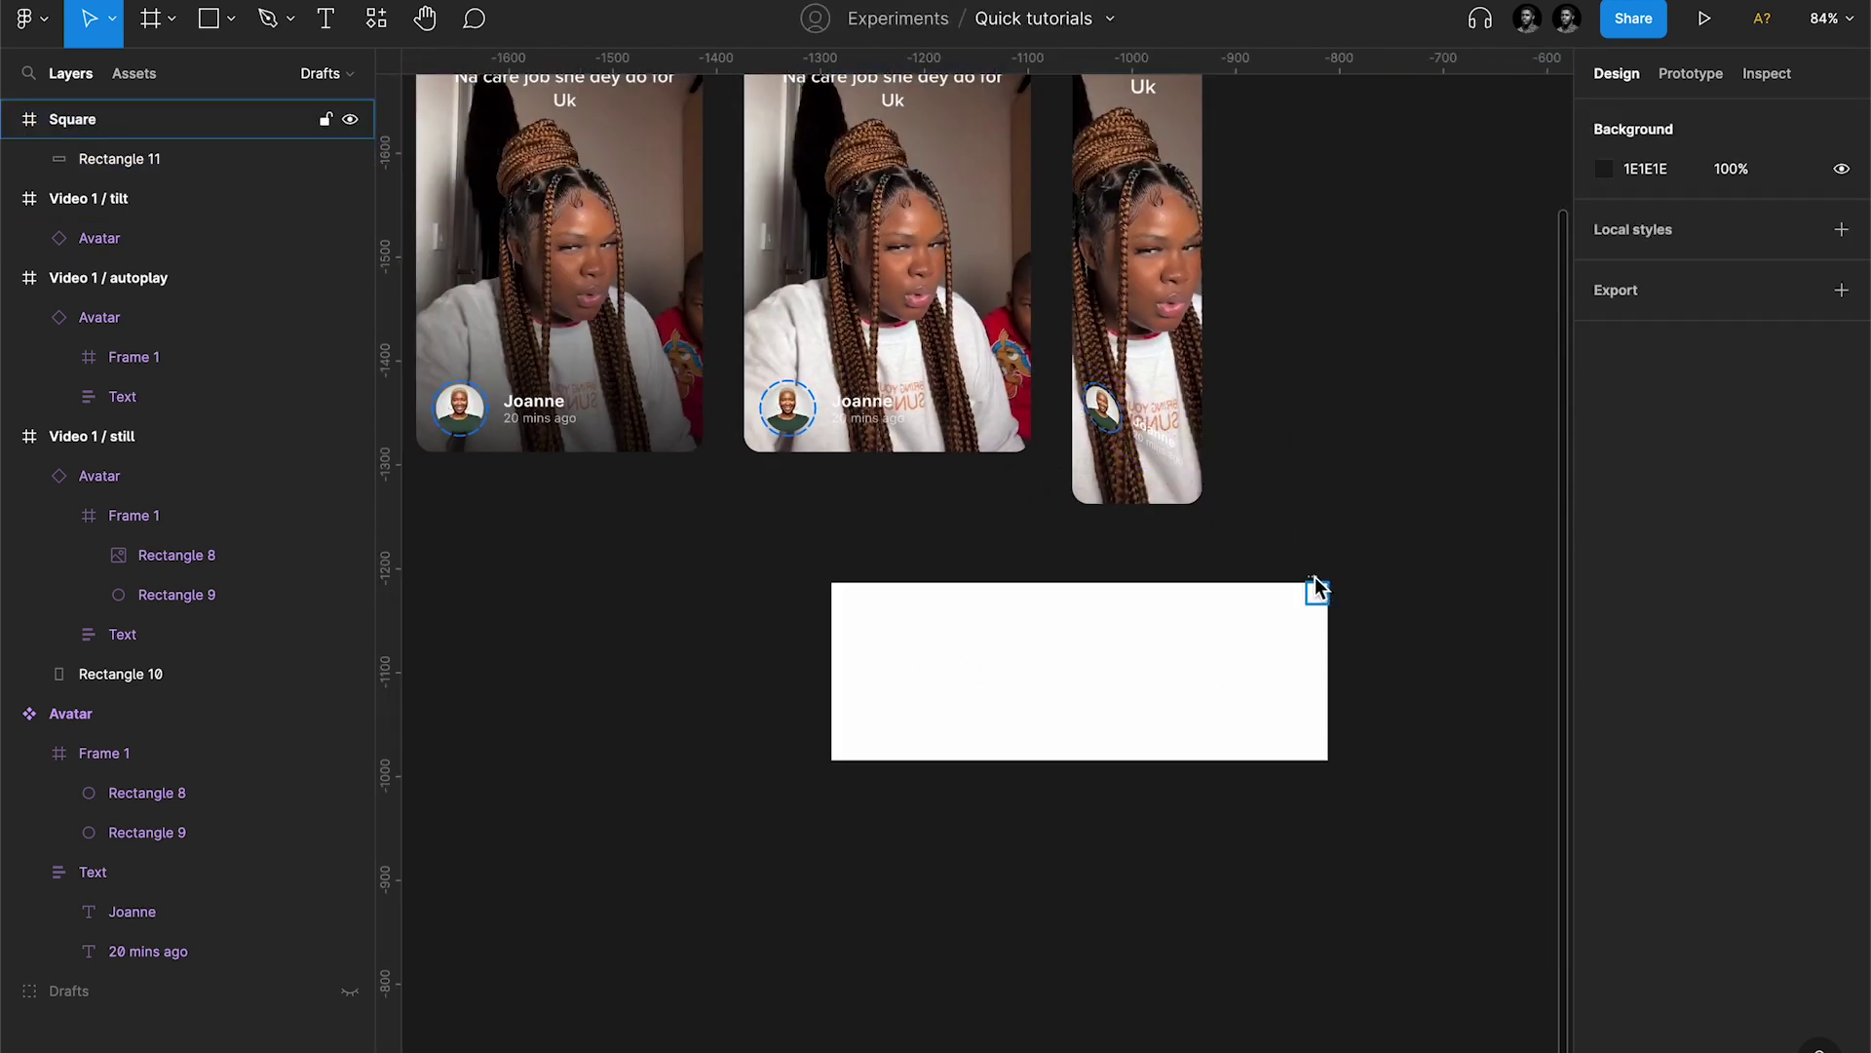
Step: Move the Square frame into the Video 1 / autoplay card by cutting and pasting, and set its horizontal constraint to Center
click(1317, 590)
scroll(1318, 586, up, 3)
scroll(1318, 587, left, 2)
key(ctrl+x)
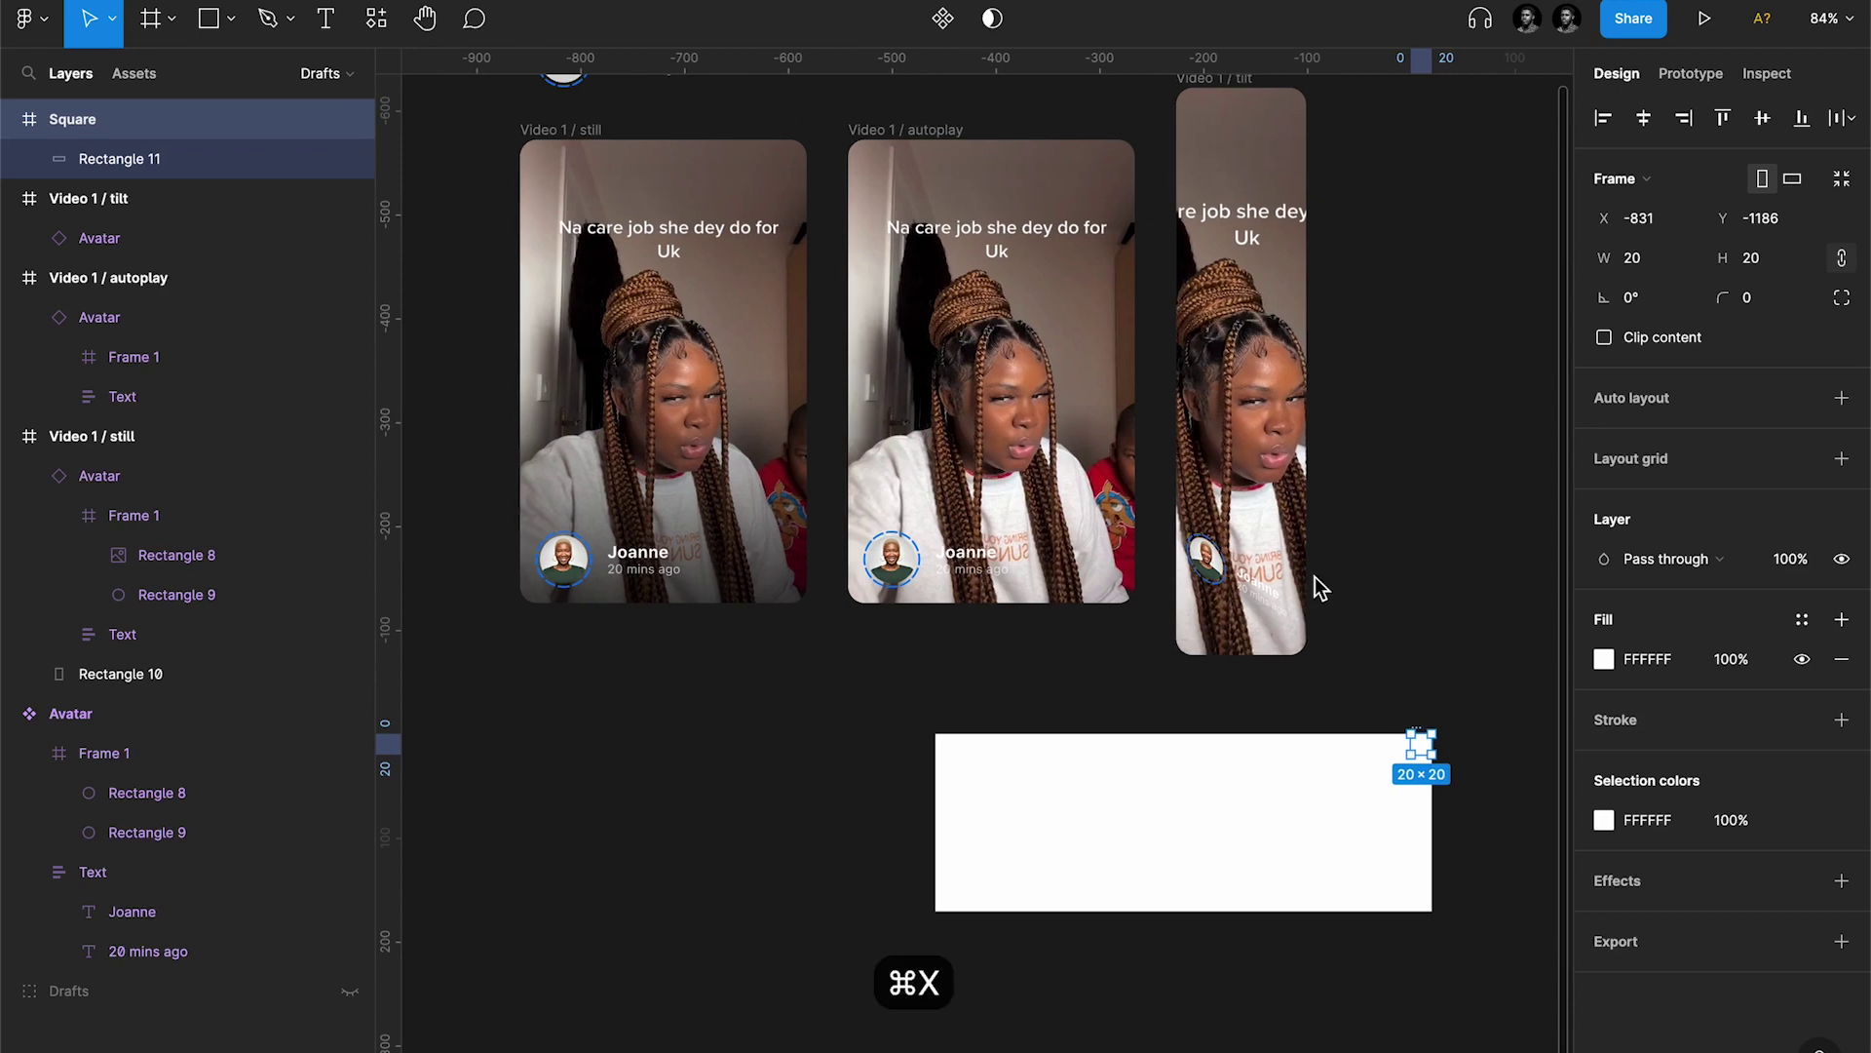
click(938, 354)
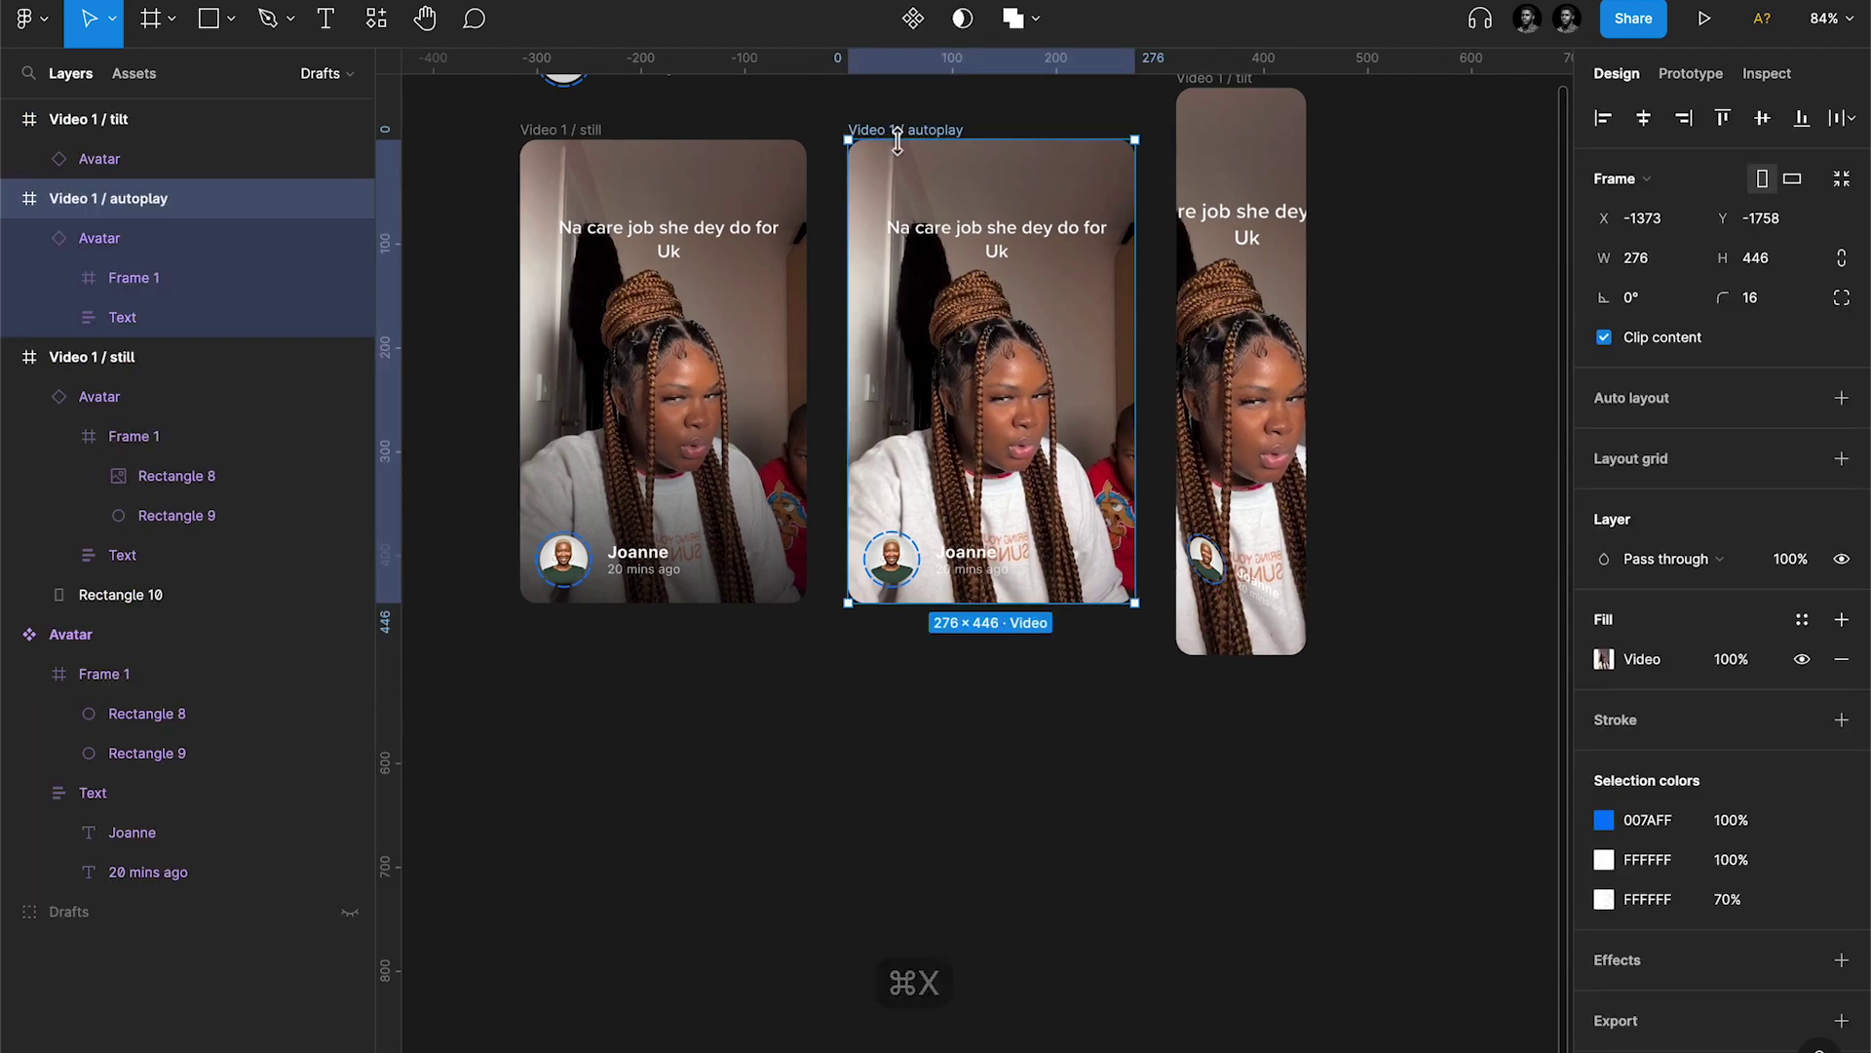
key(ctrl+v)
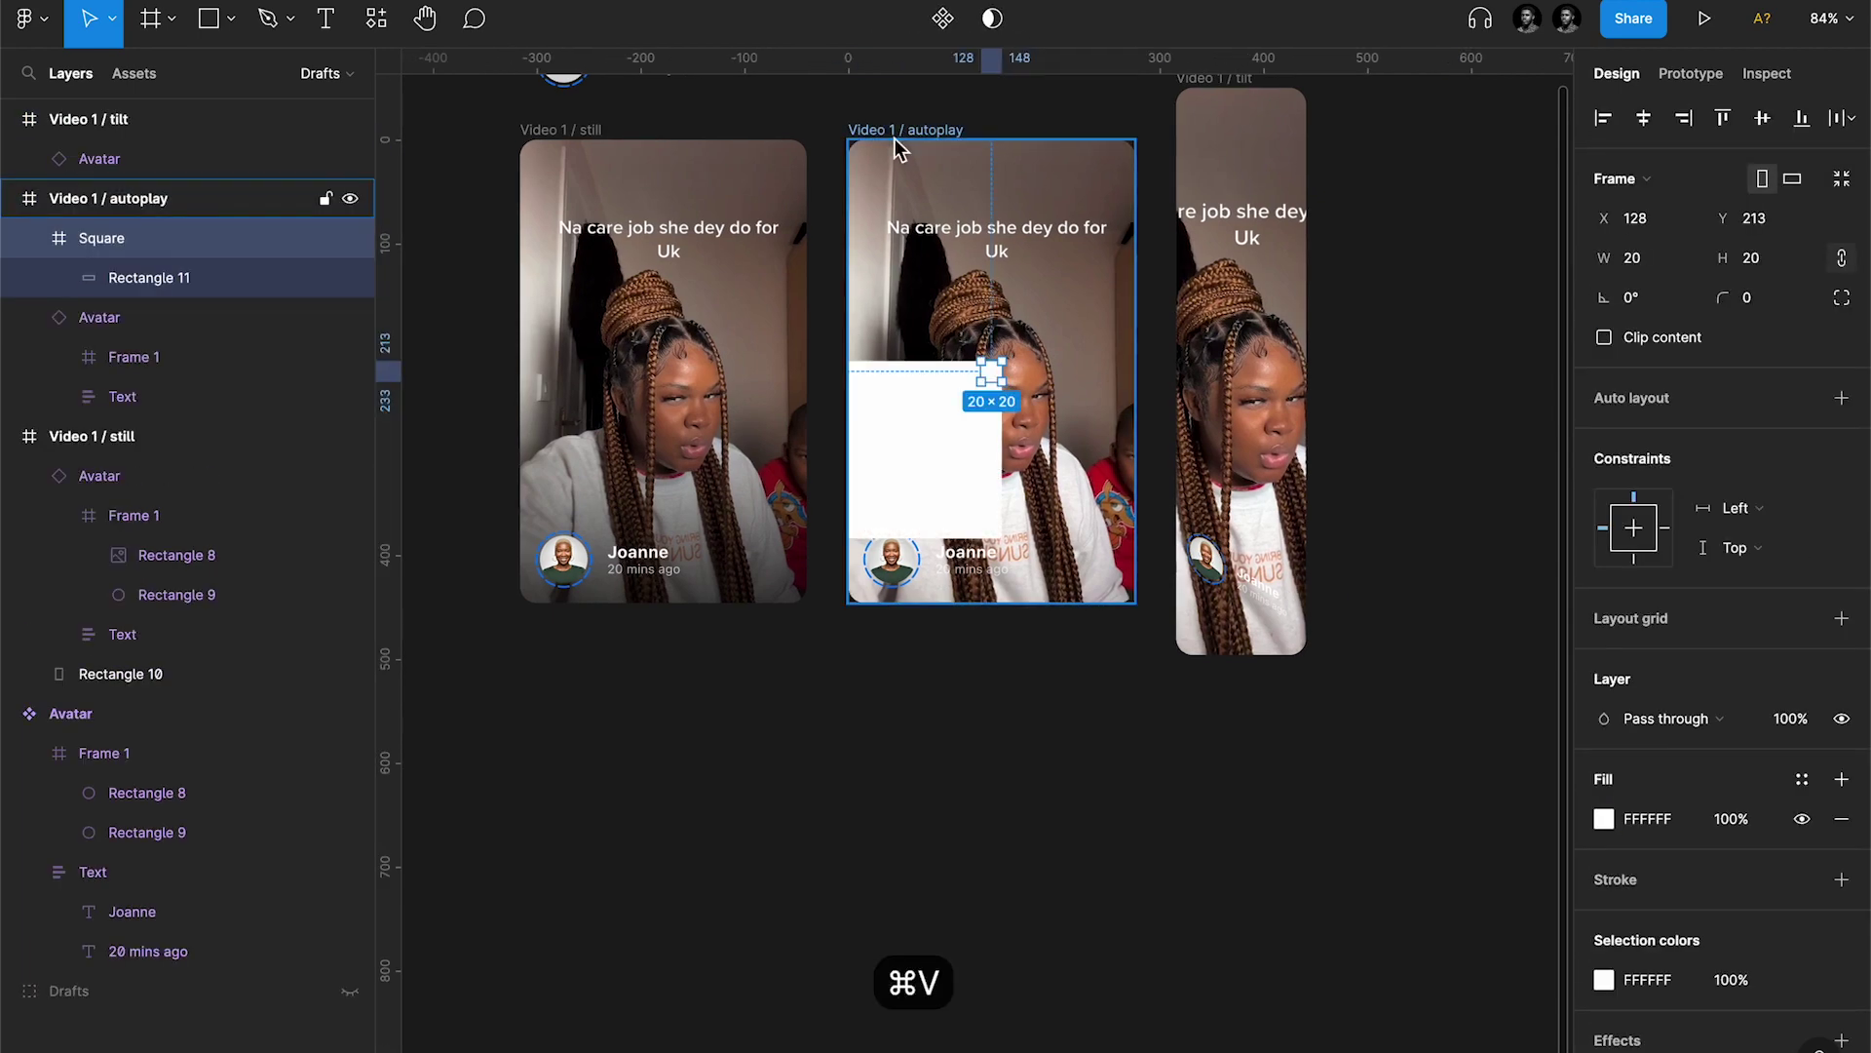
click(1646, 121)
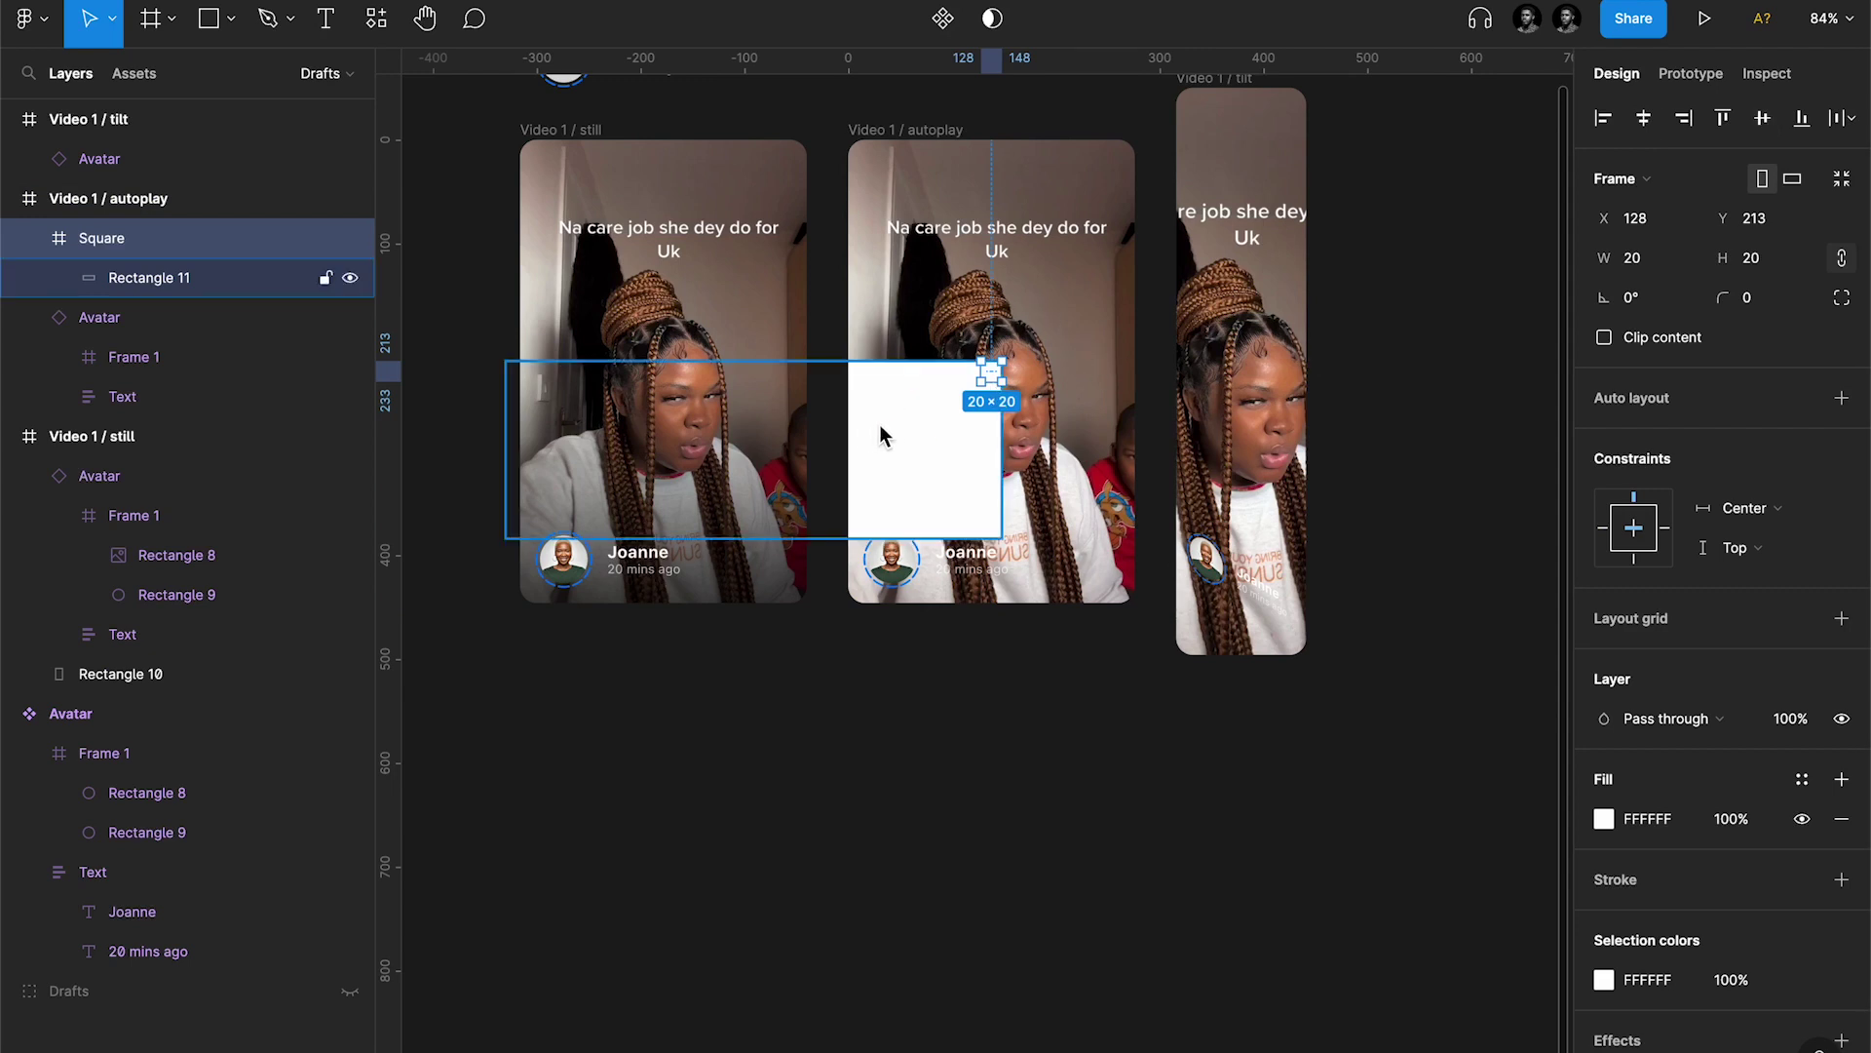
Step: Position the Square frame flush with the autoplay card's right side and just below its bottom edge, at X 256, Y 446
drag(1000, 382, 1123, 543)
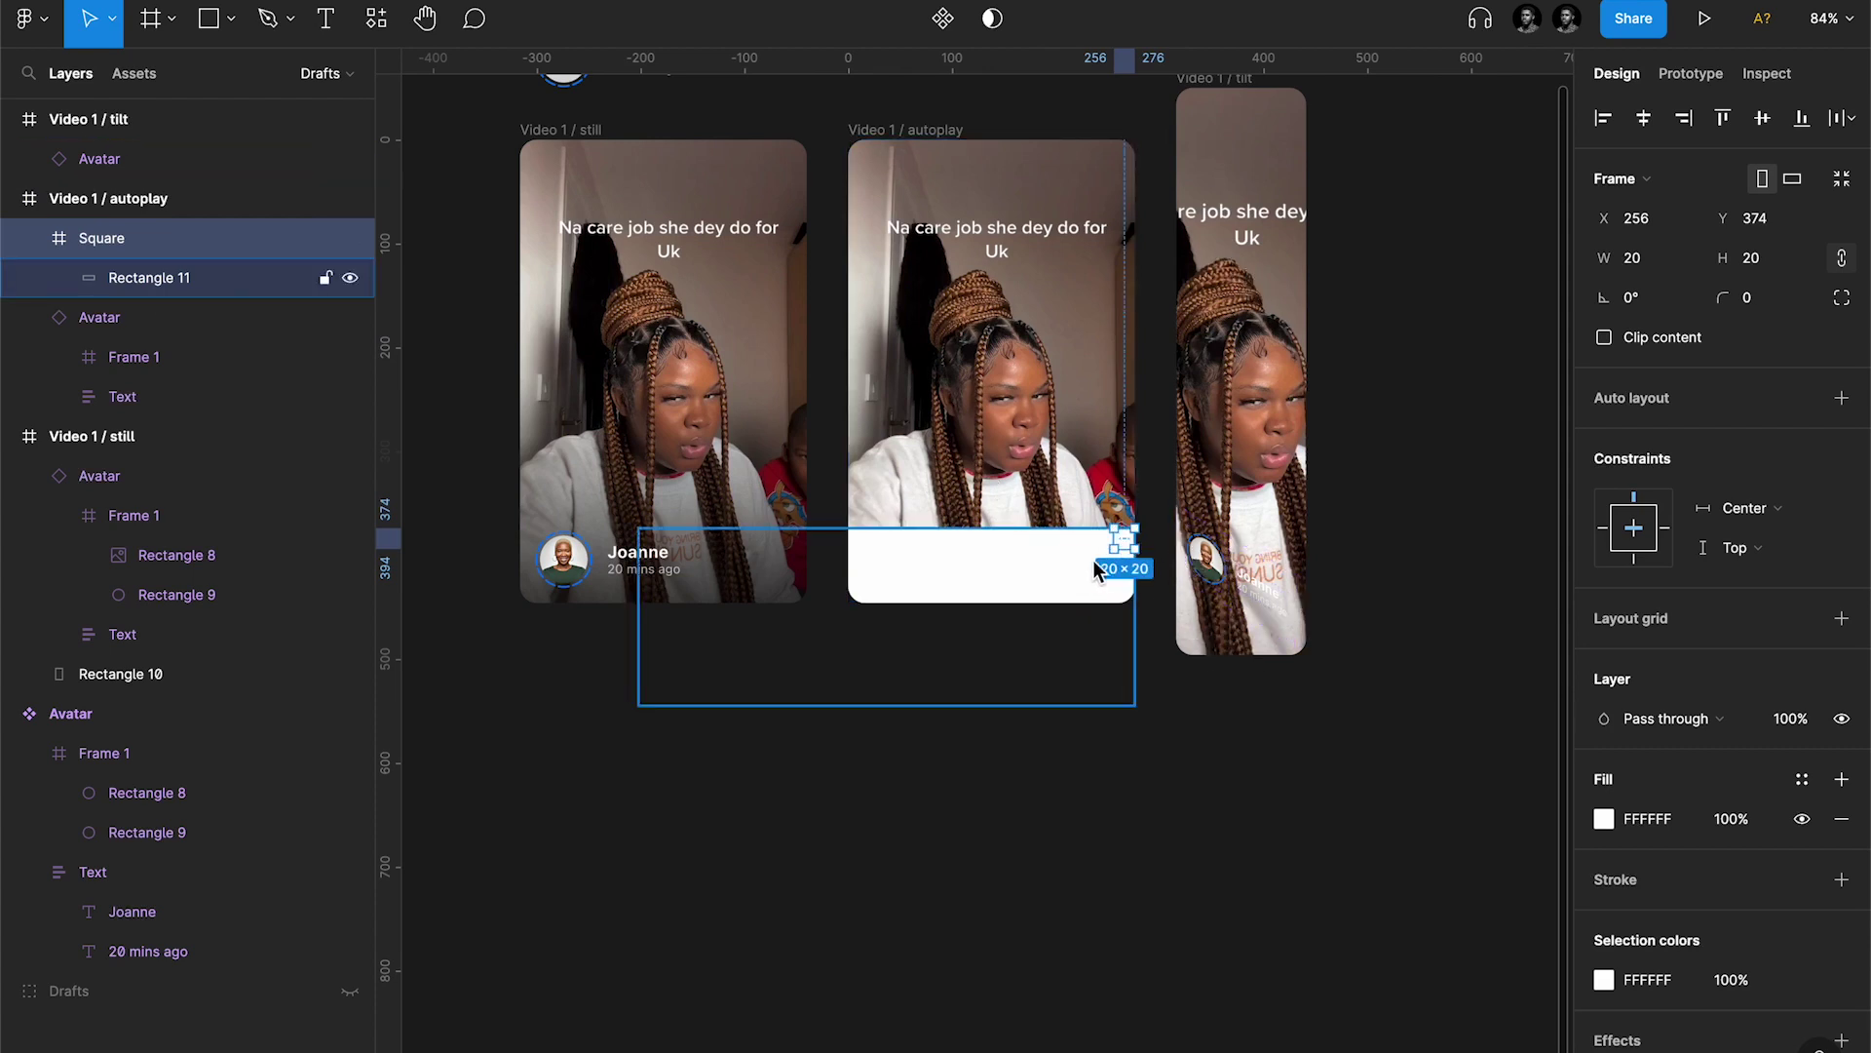
scroll(1096, 568, up, 5)
key(shift+Down)
key(shift+Down)
key(shift+Down)
key(shift+Down)
key(shift+Down)
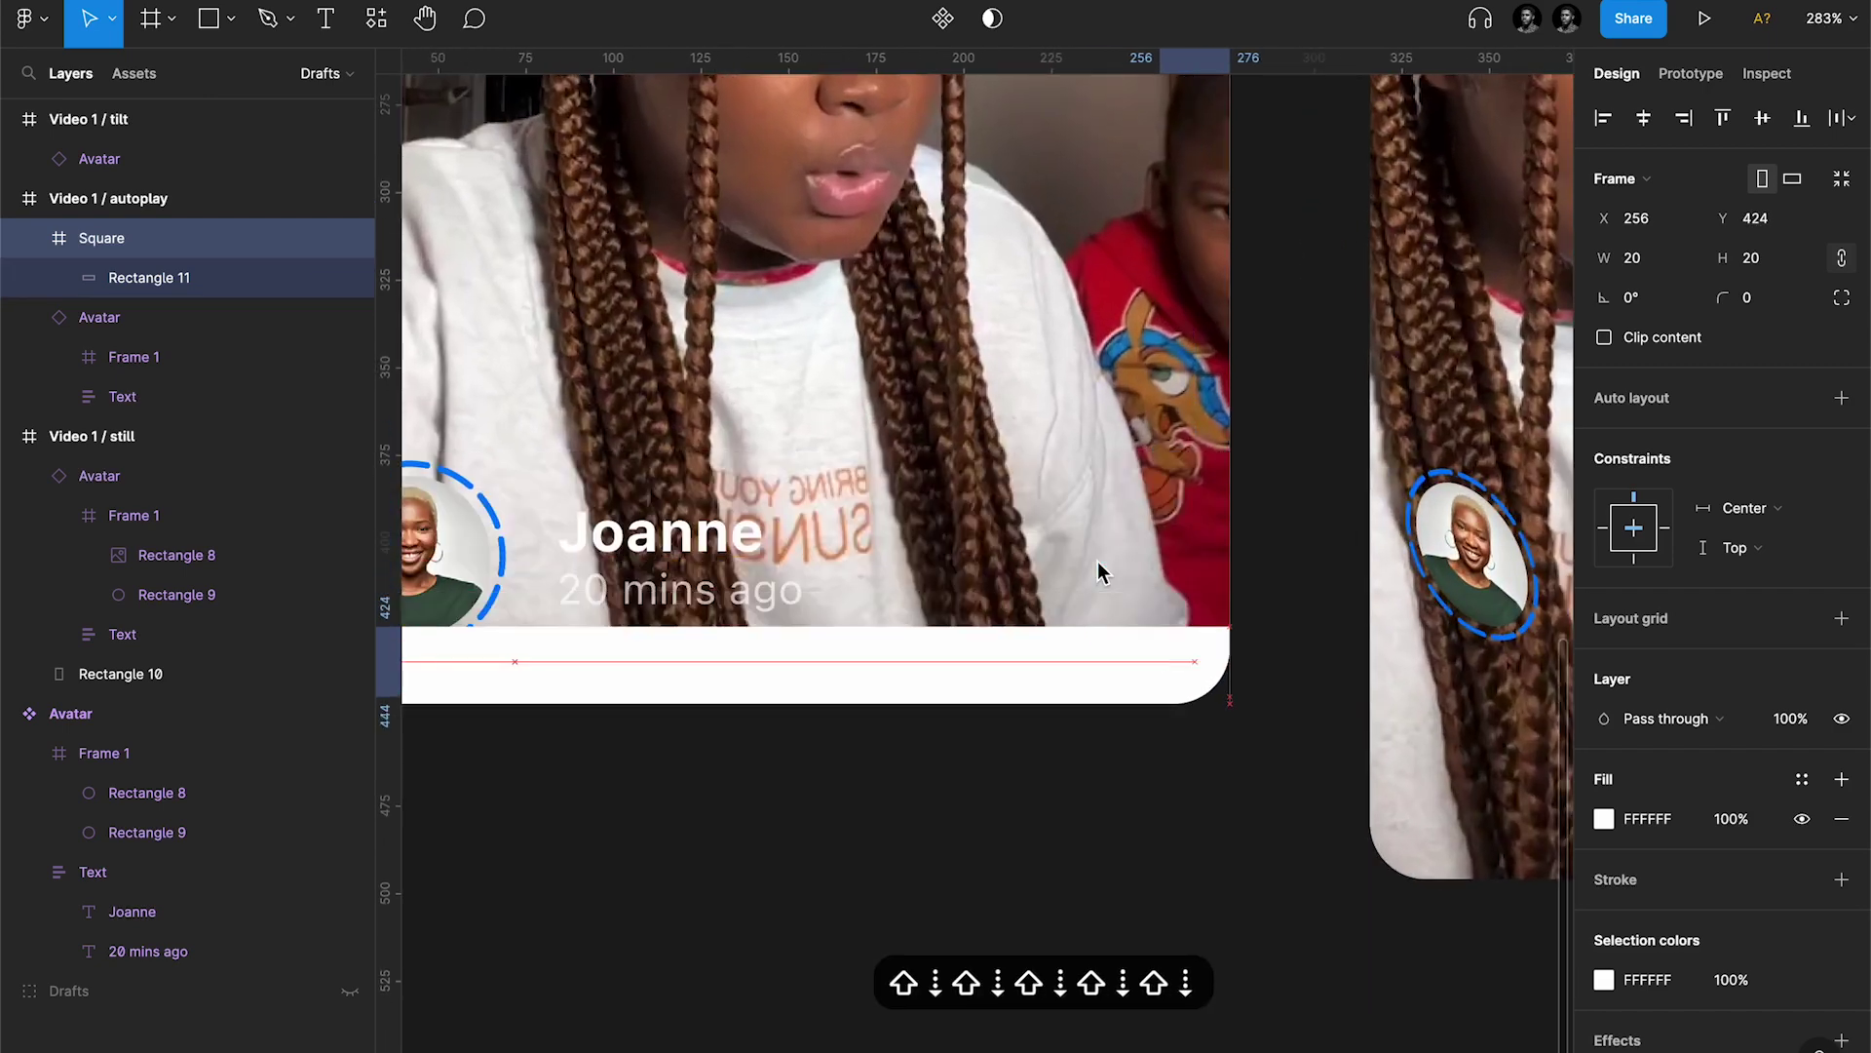
key(shift+Down)
key(shift+Down)
key(Down)
key(Down)
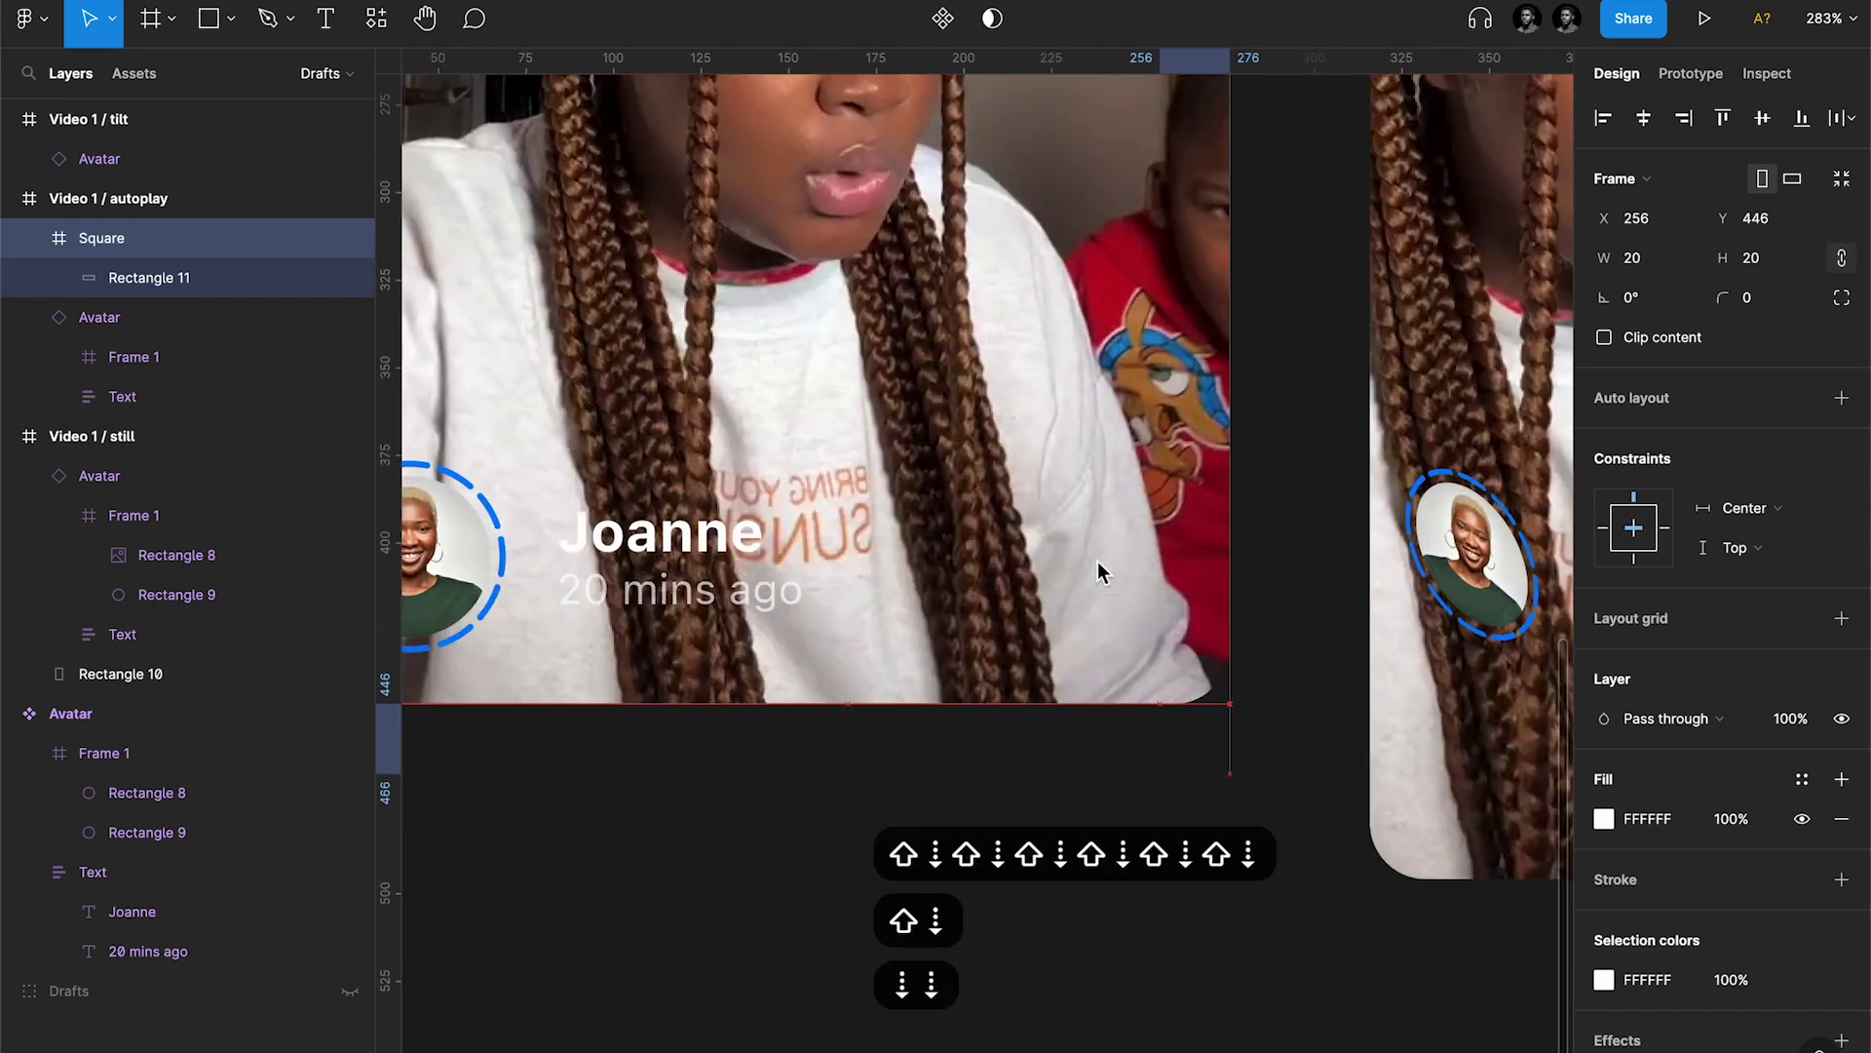
Step: Duplicate the Square frame in the autoplay card and flip the copy vertically
scroll(979, 745, down, 5)
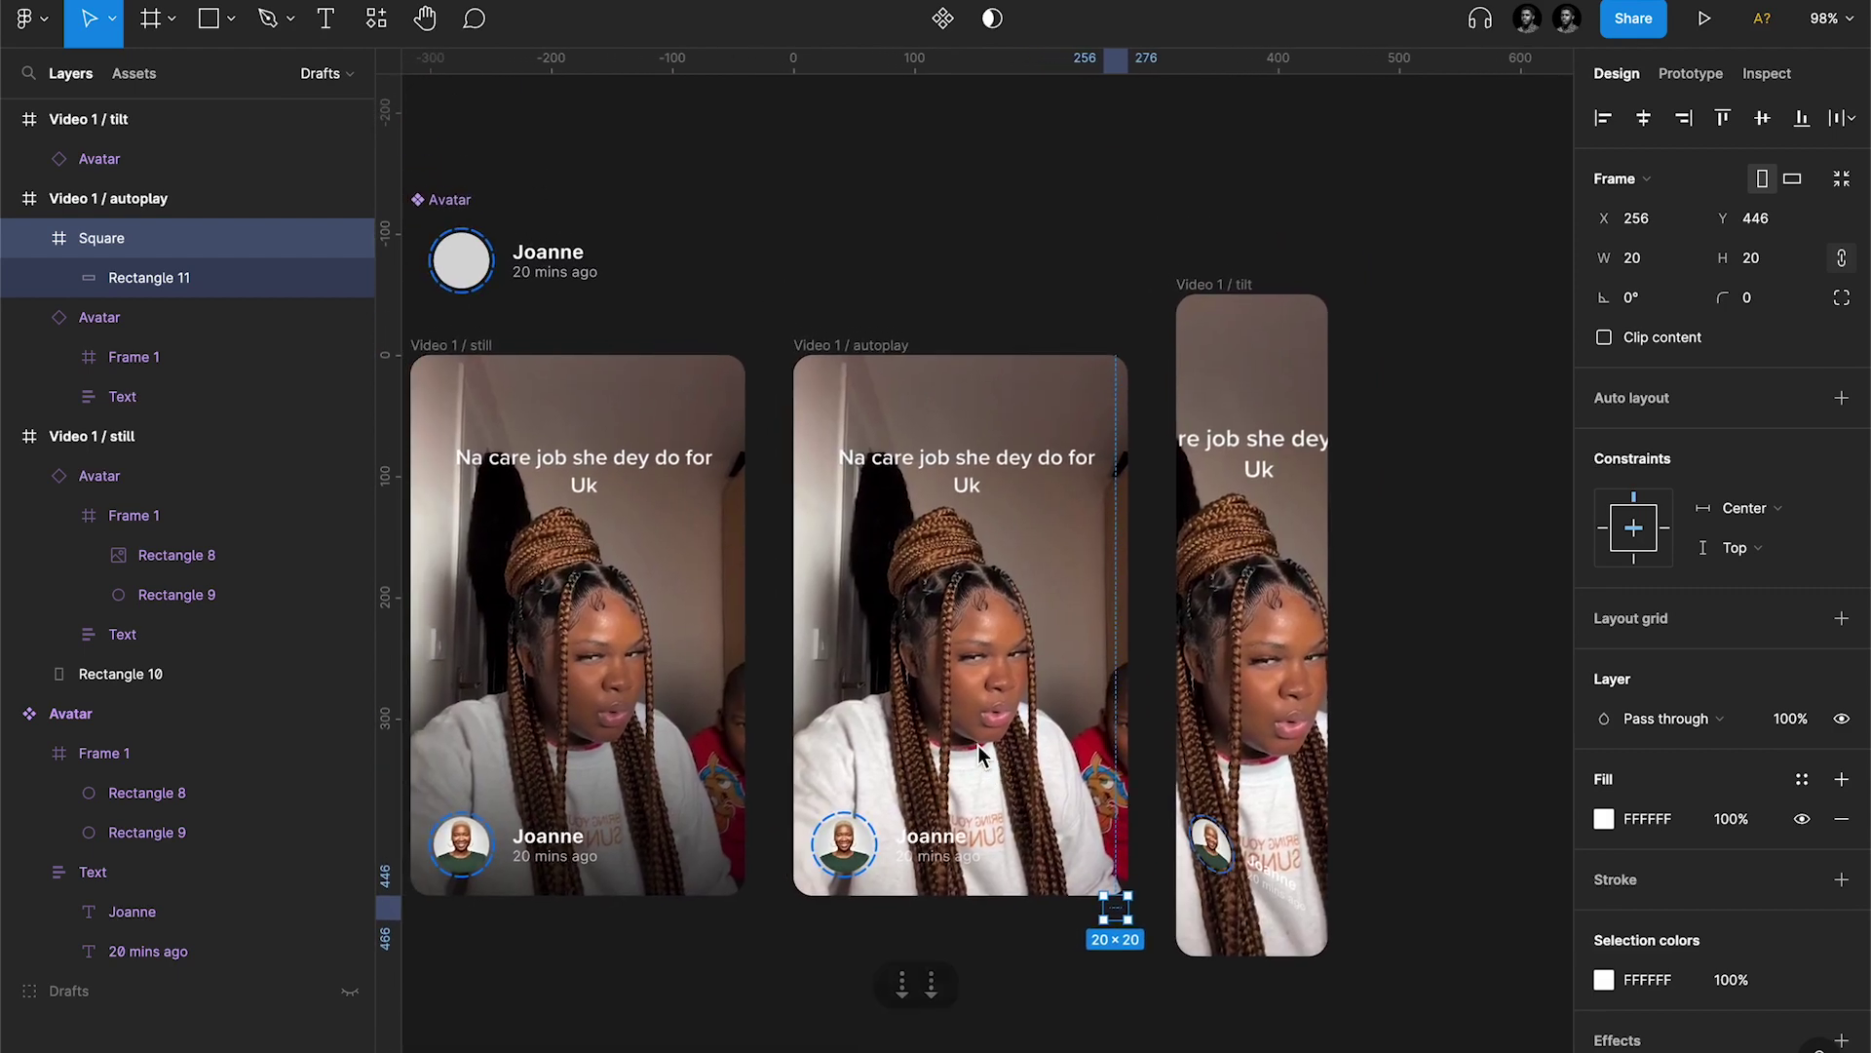
key(super+d)
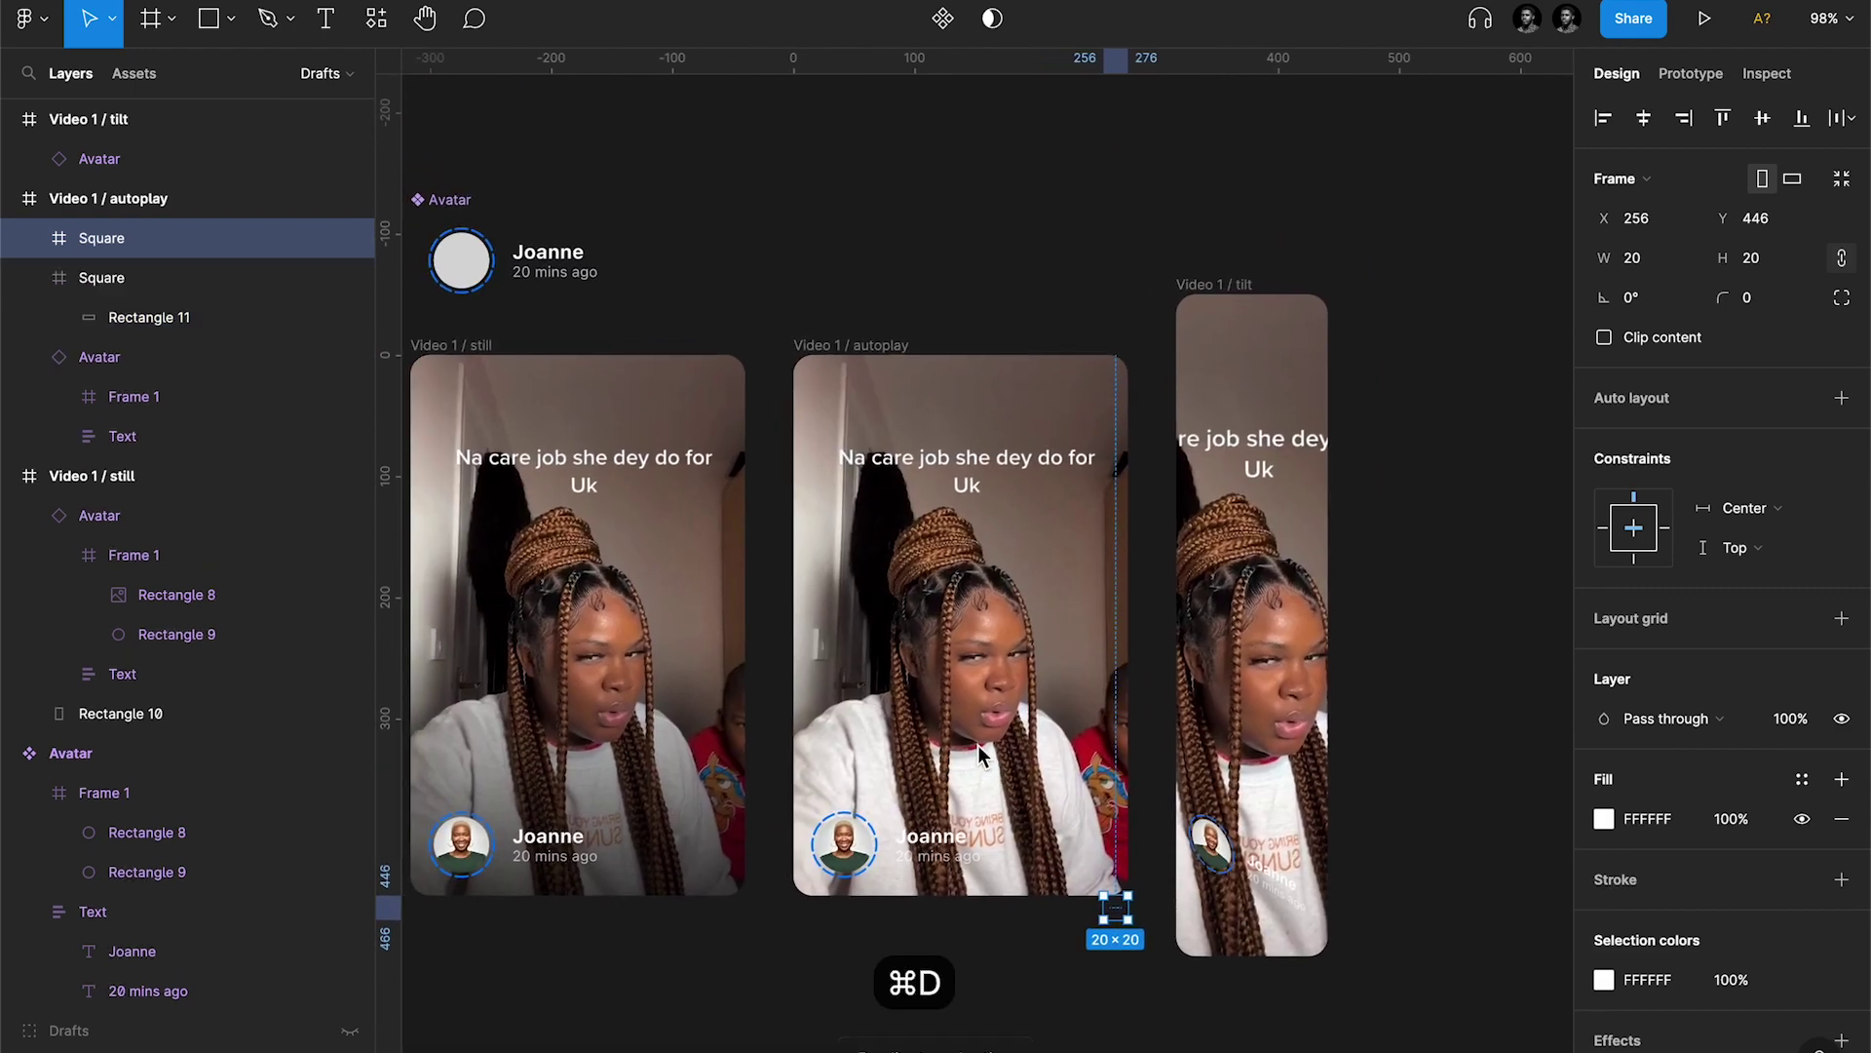
key(shift+v)
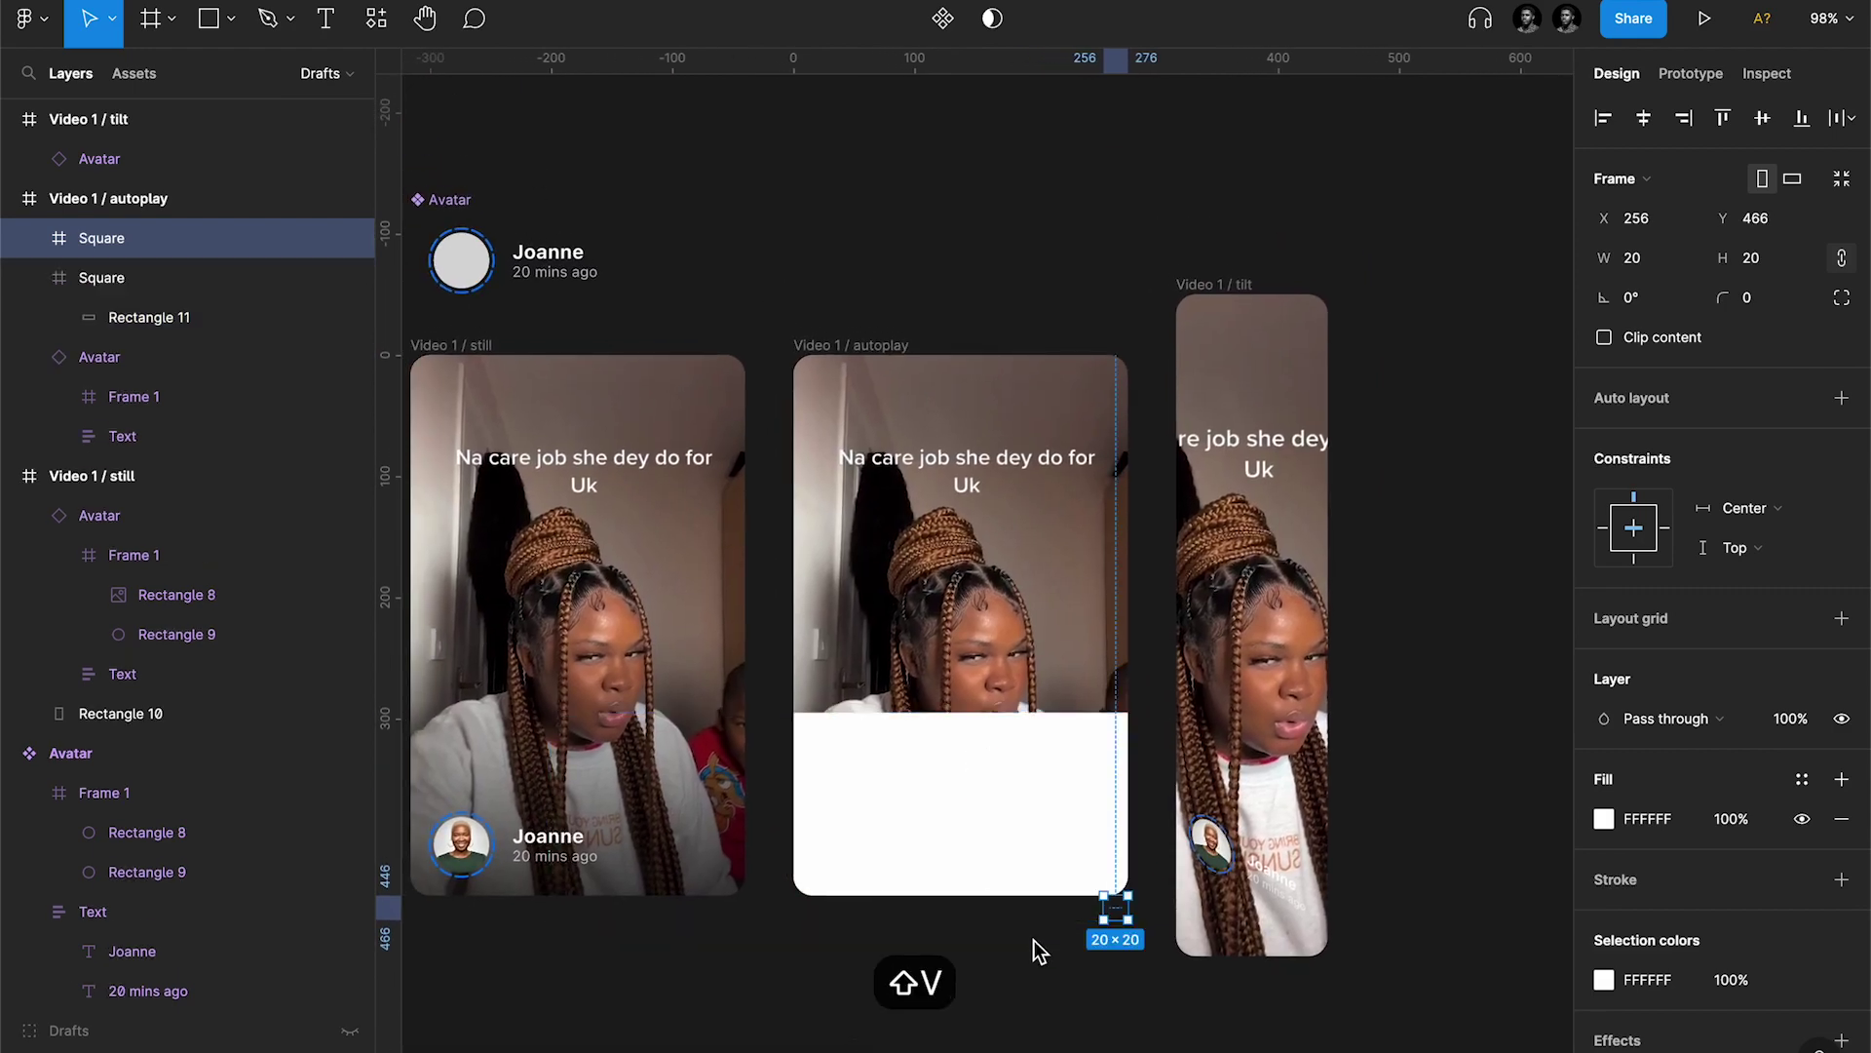
Step: Place the flipped Square frame just above the autoplay card's top edge at Y 0, flush with its right side
click(1726, 119)
scroll(1131, 351, up, 5)
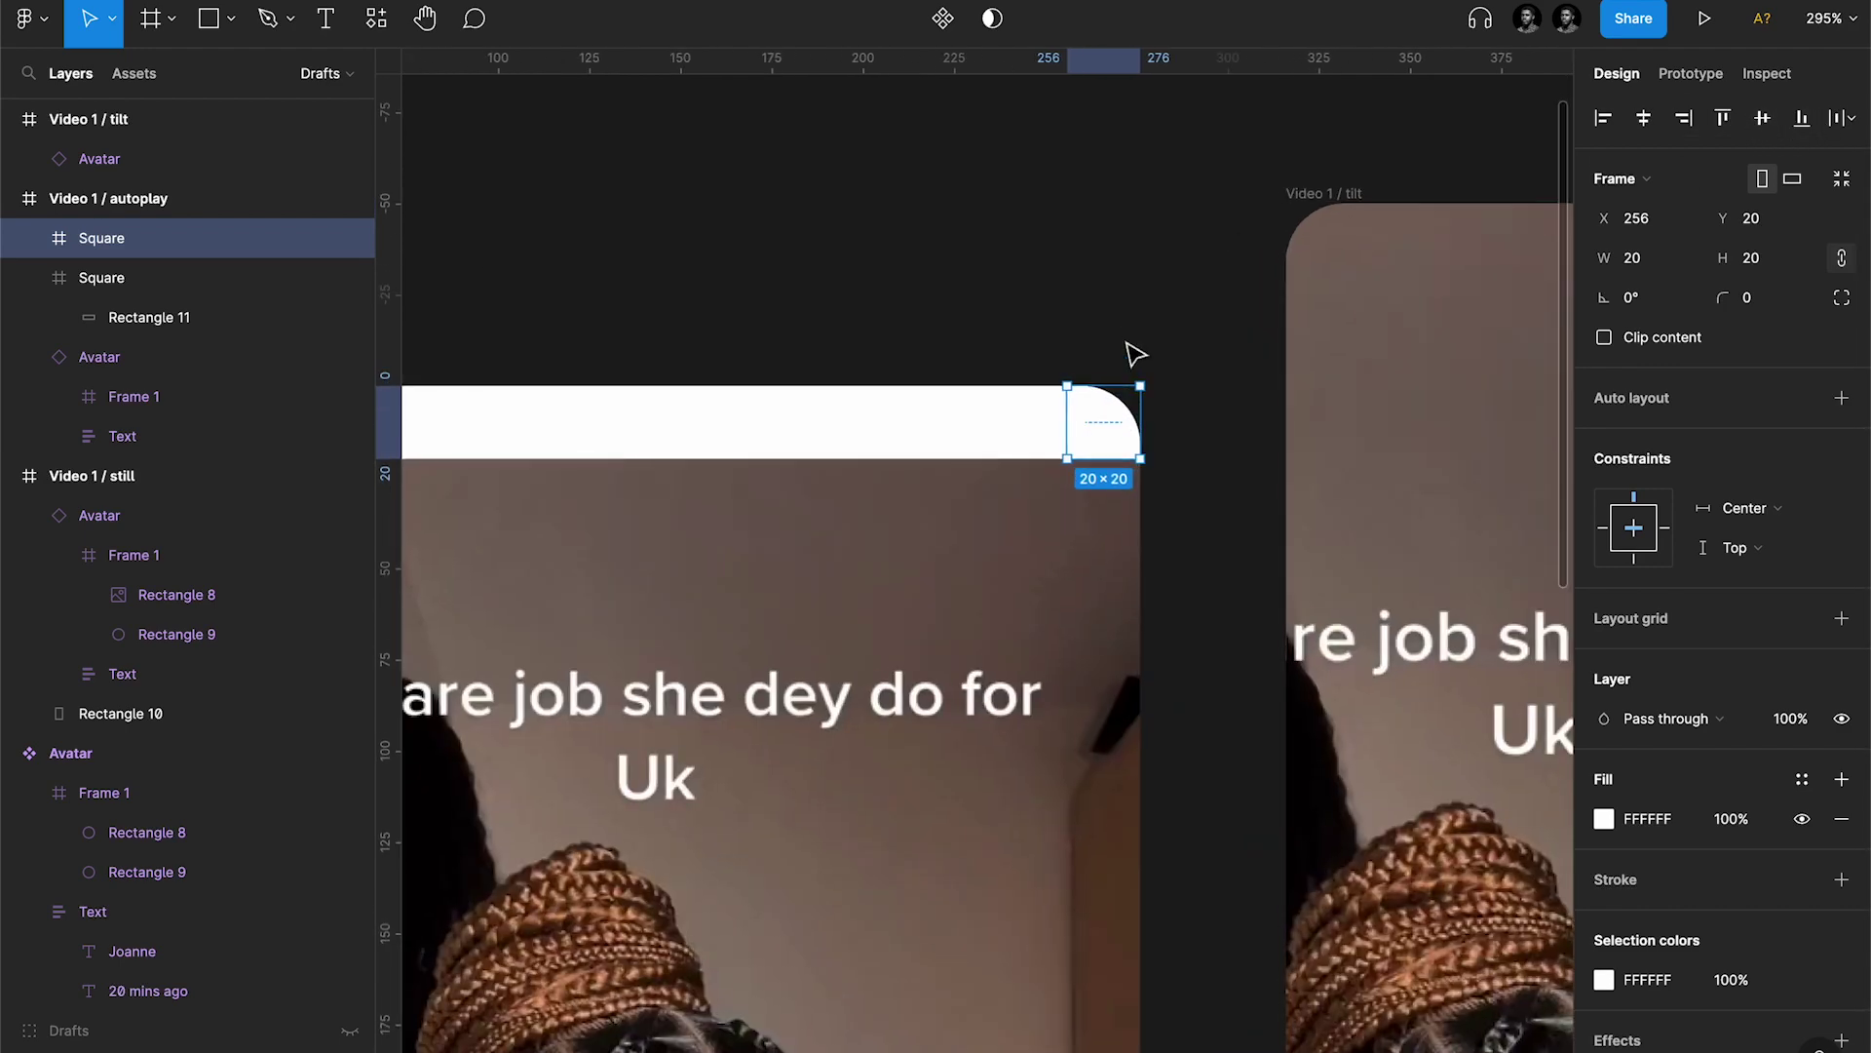
key(shift+Up)
key(shift+Up)
scroll(1126, 341, down, 5)
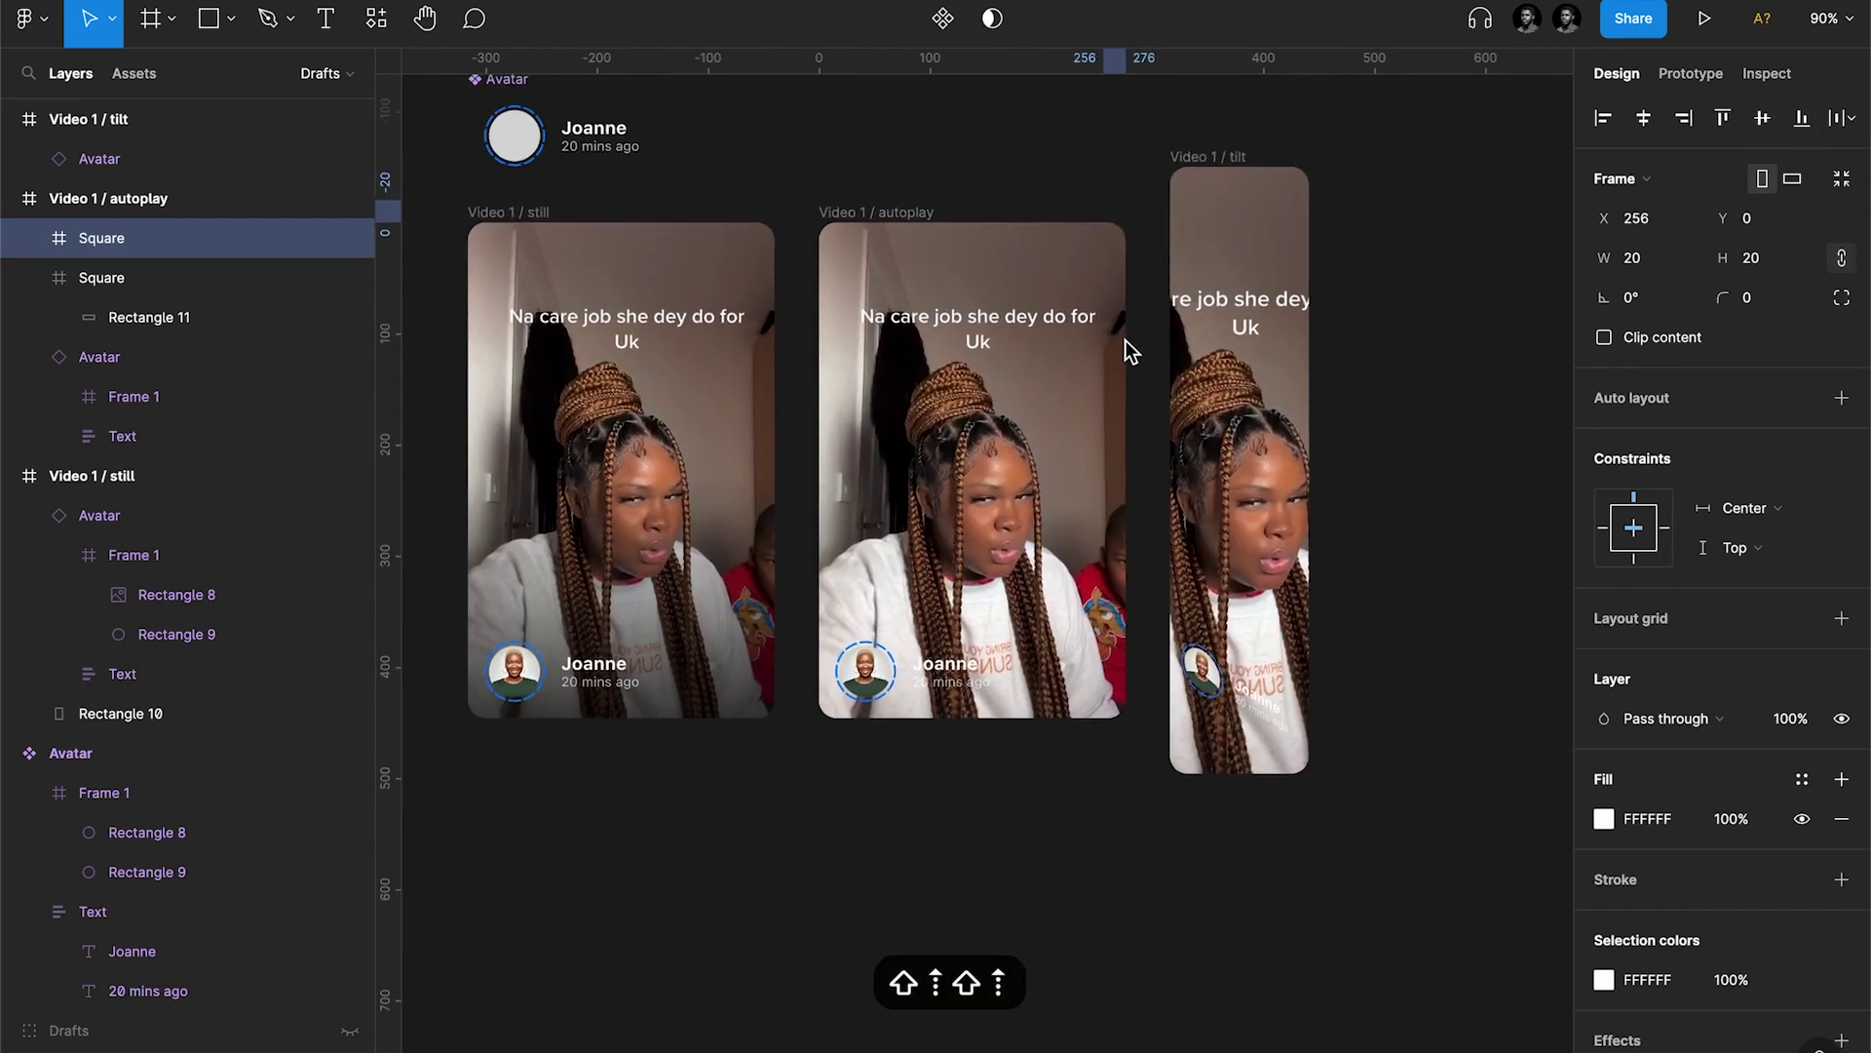
Step: Copy the flipped Square frame into the Video 1 / tilt card and align it to the card's right side at X 105
scroll(1126, 341, up, 3)
scroll(1125, 341, right, 2)
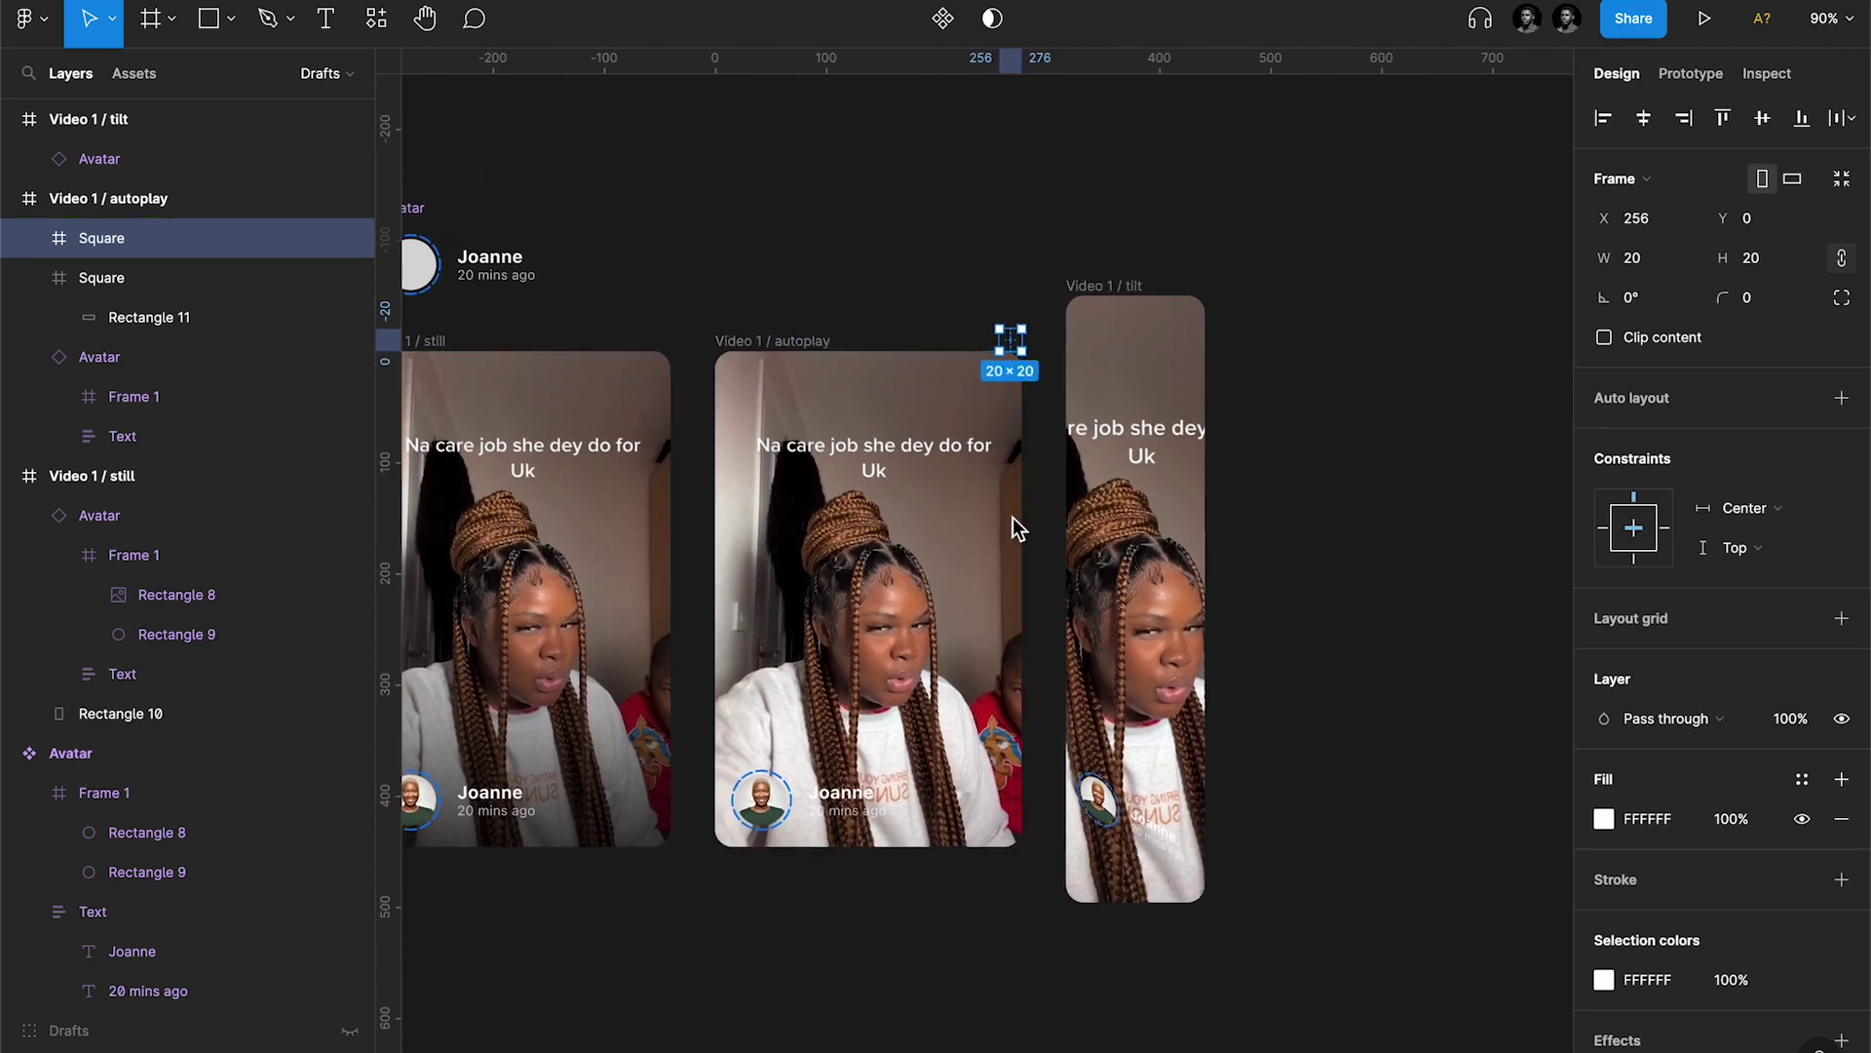
key(super+c)
click(1107, 293)
key(super+v)
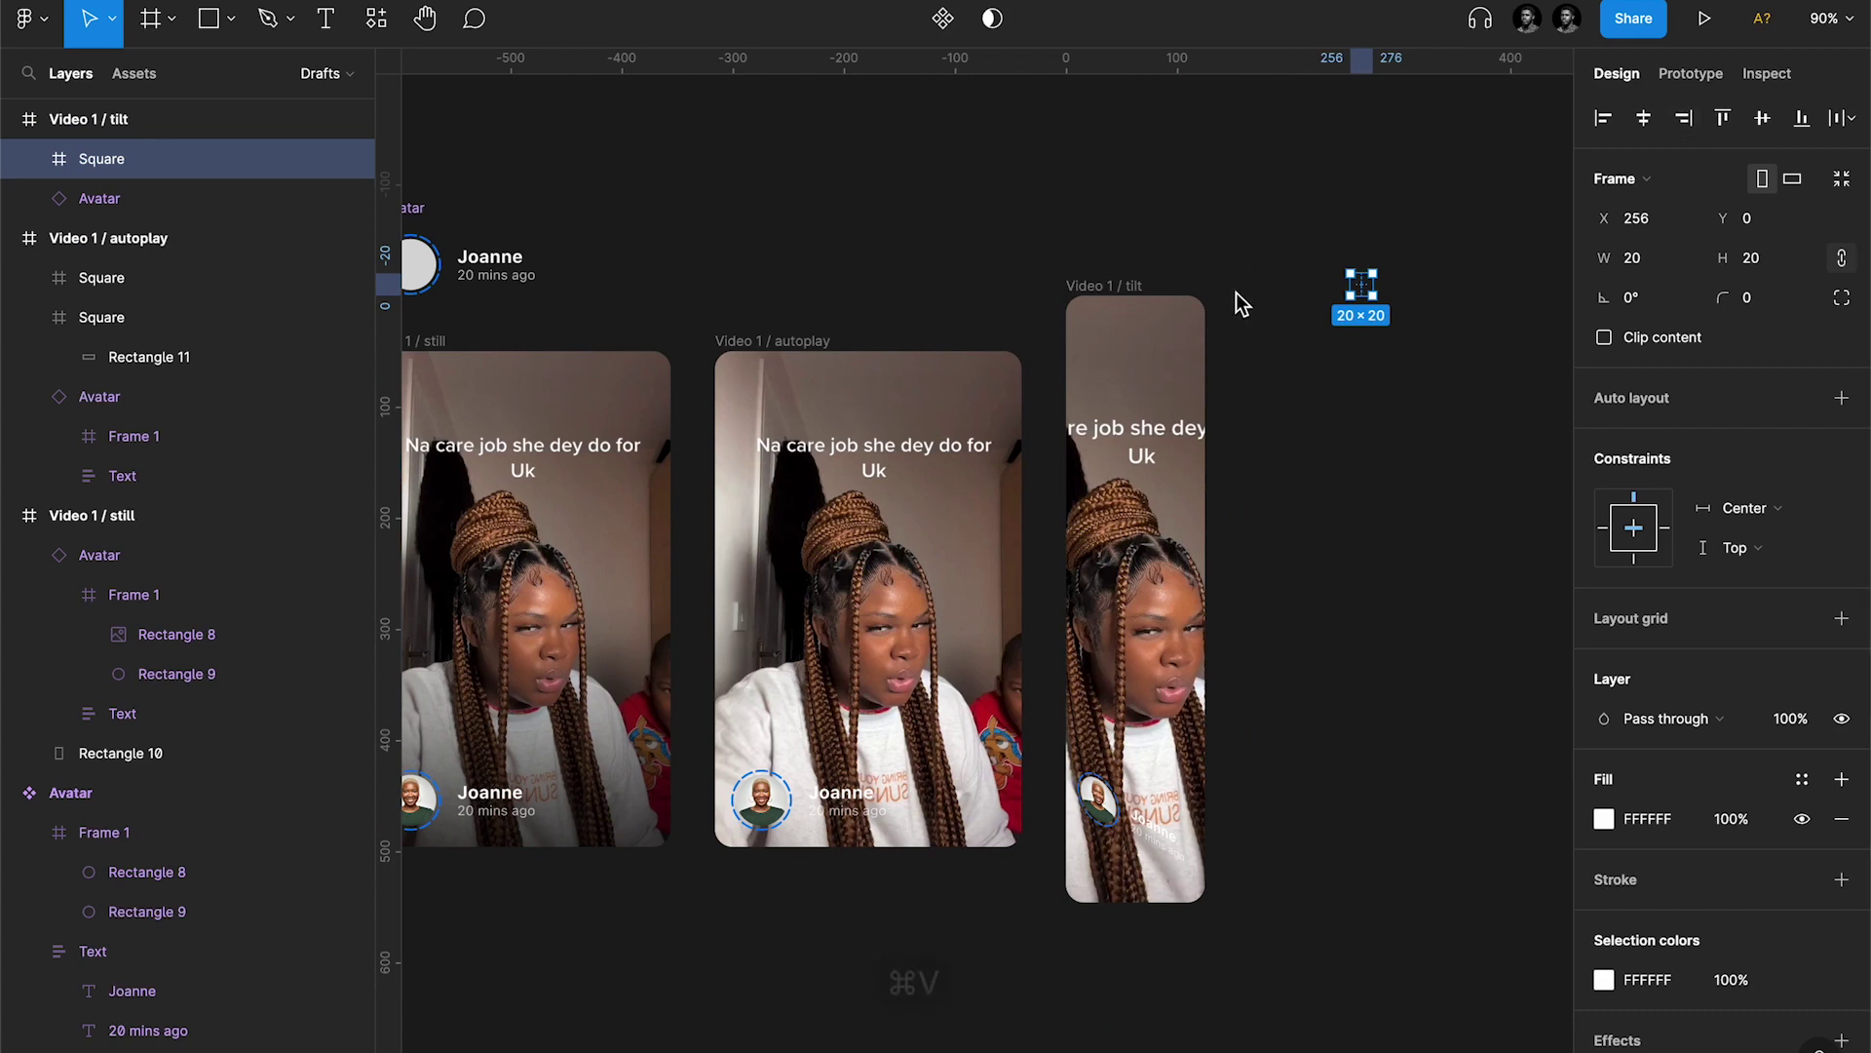
click(1684, 118)
scroll(1213, 295, up, 5)
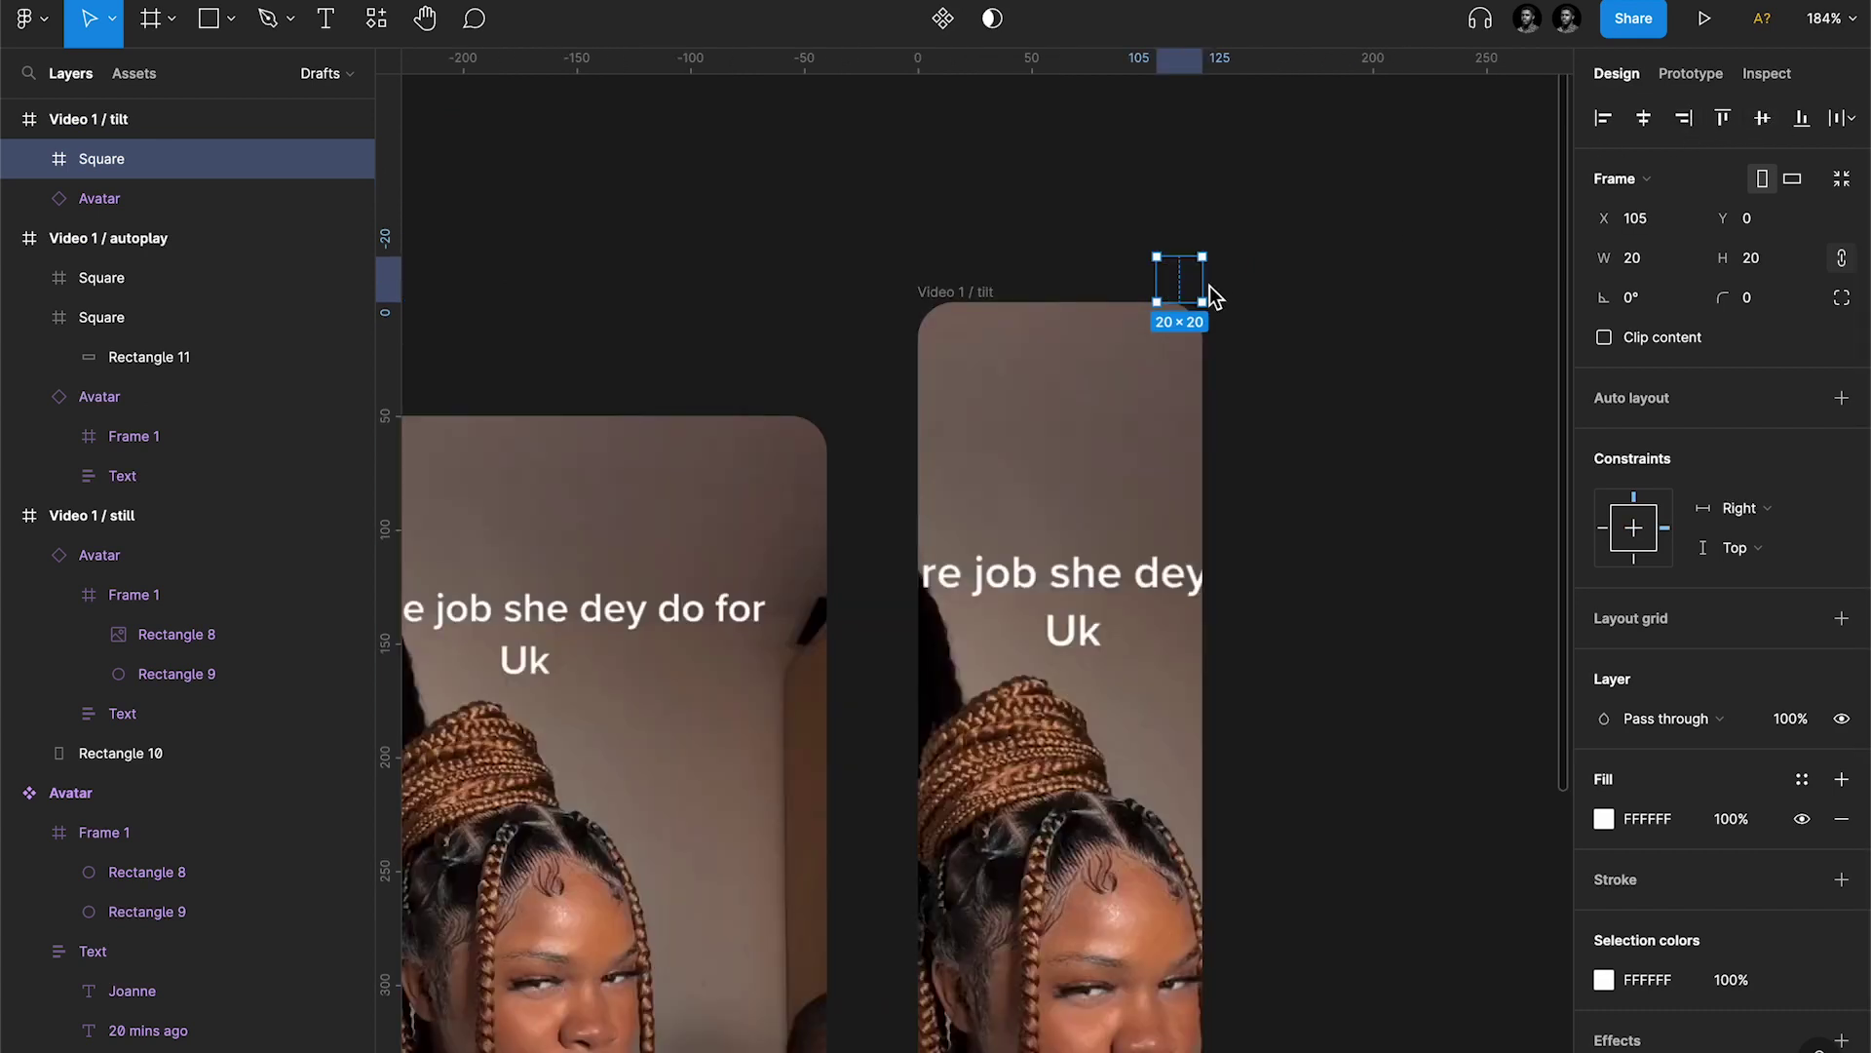
Step: Rotate the Square frame at the top of the tilt card to 30°
click(1654, 307)
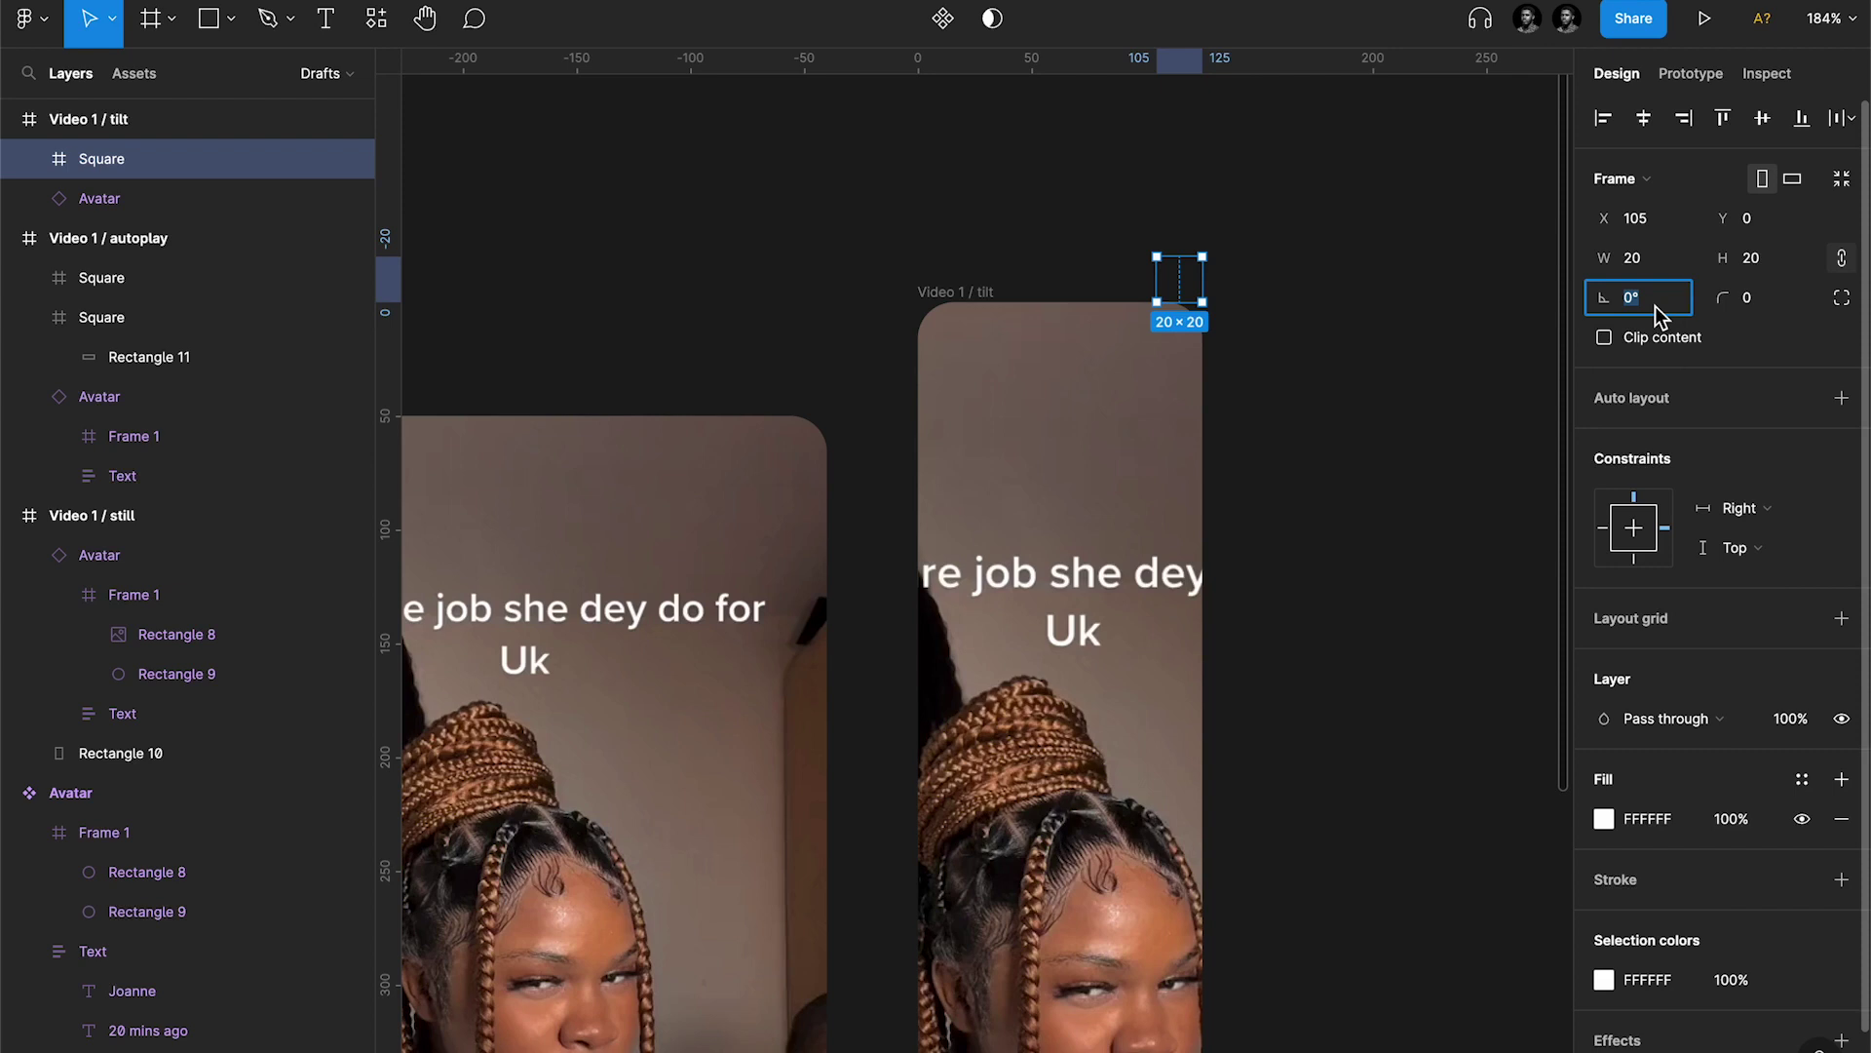
key(shift+Up)
key(shift+Up)
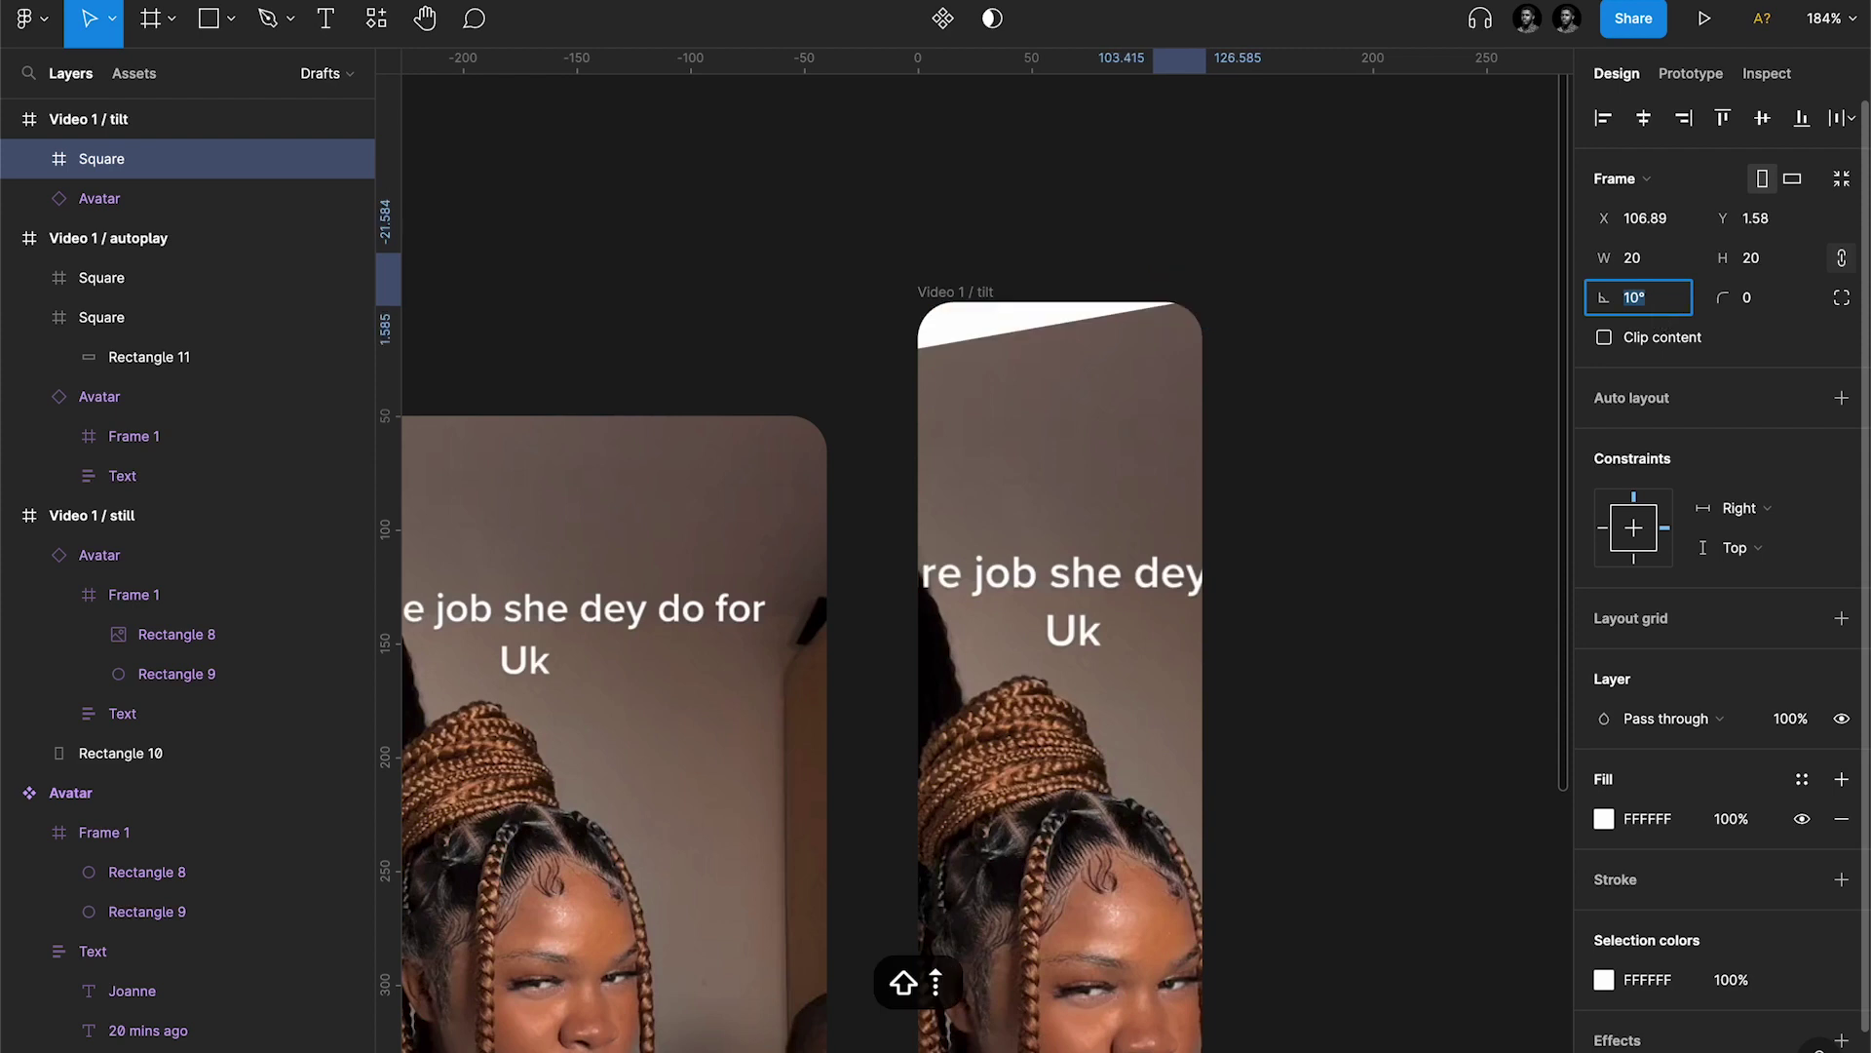
key(shift+Up)
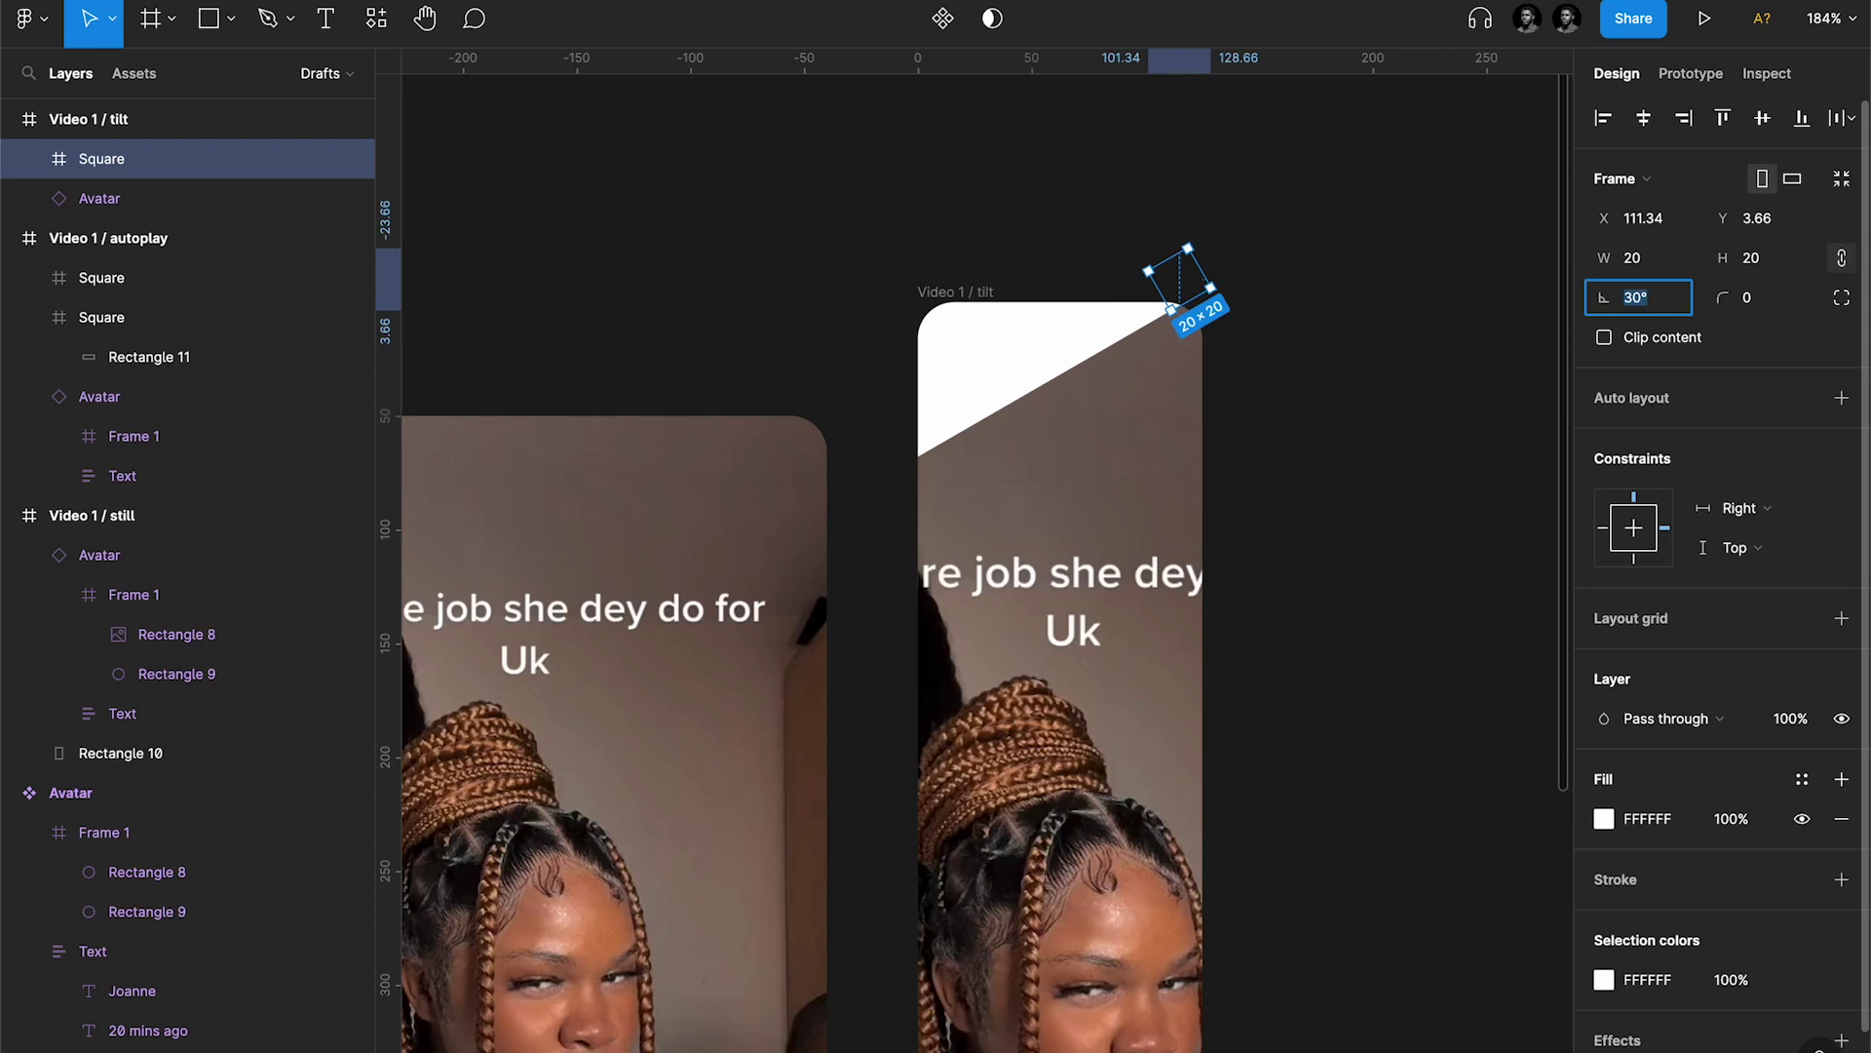
key(shift+Down)
key(shift+Down)
key(shift+Up)
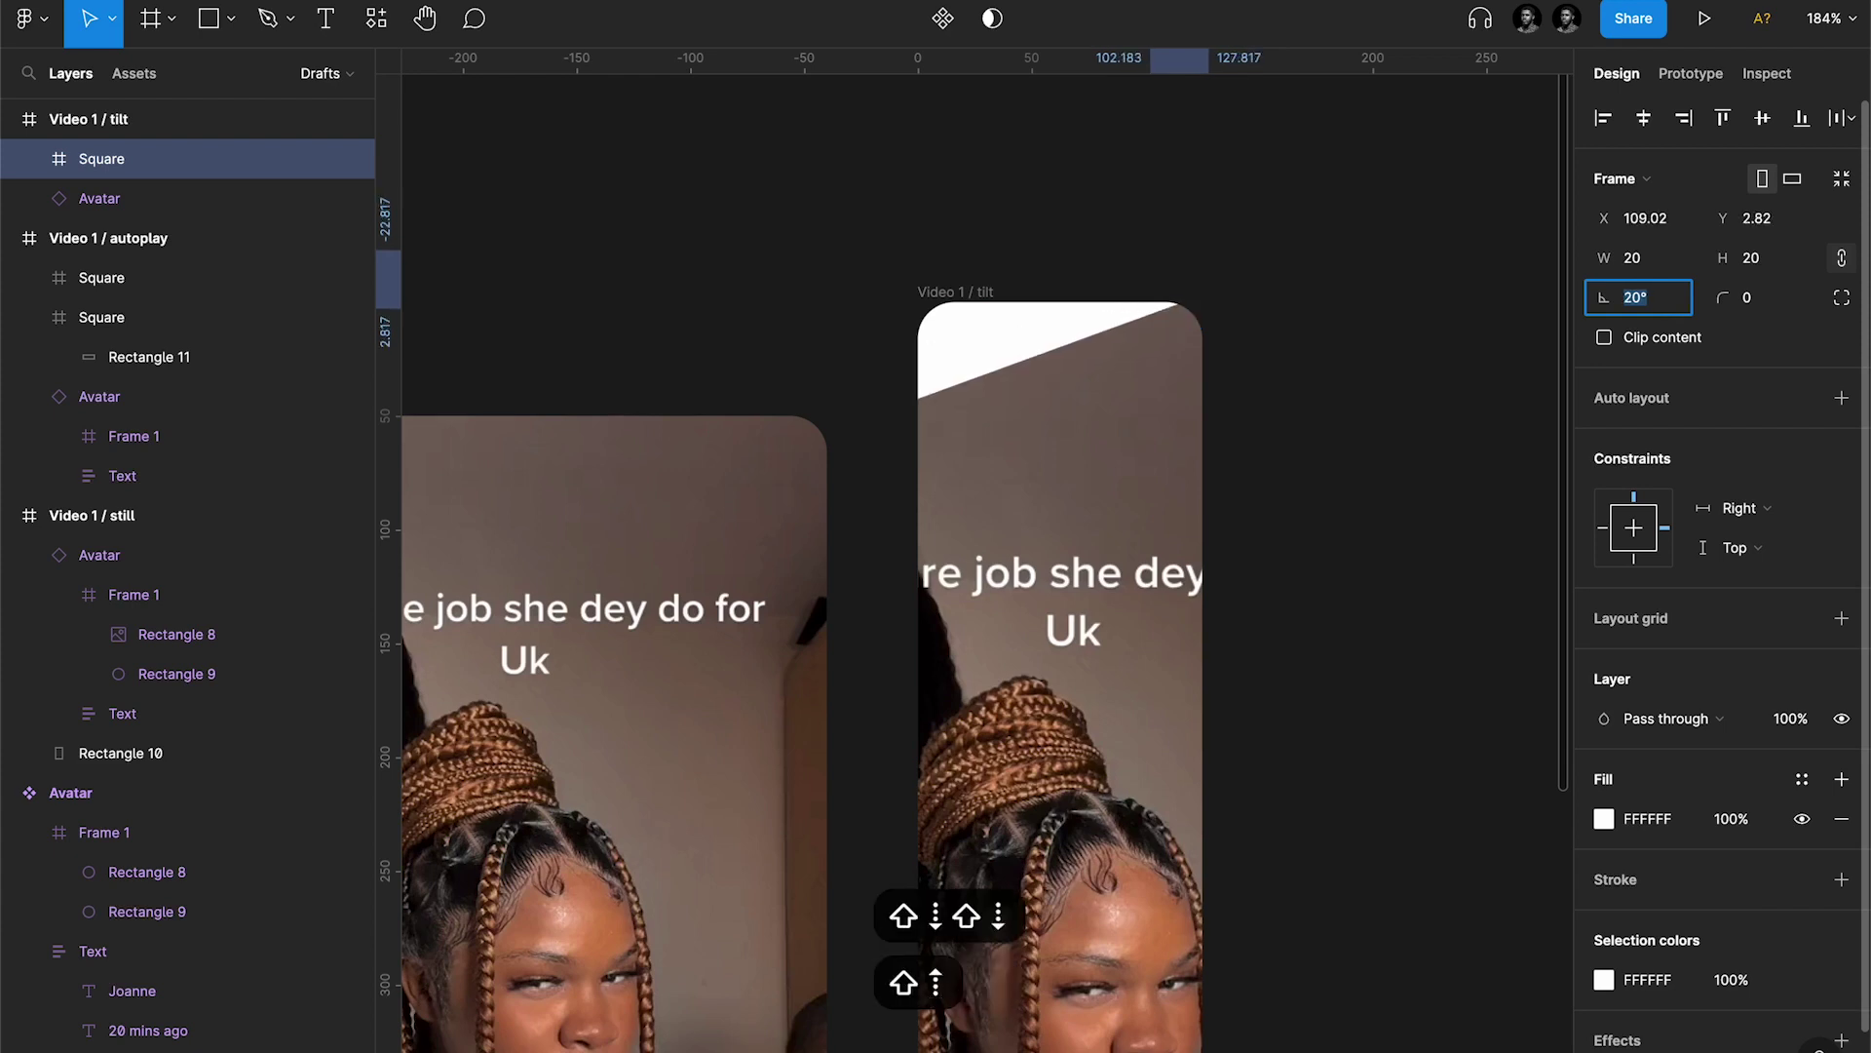
key(shift+Up)
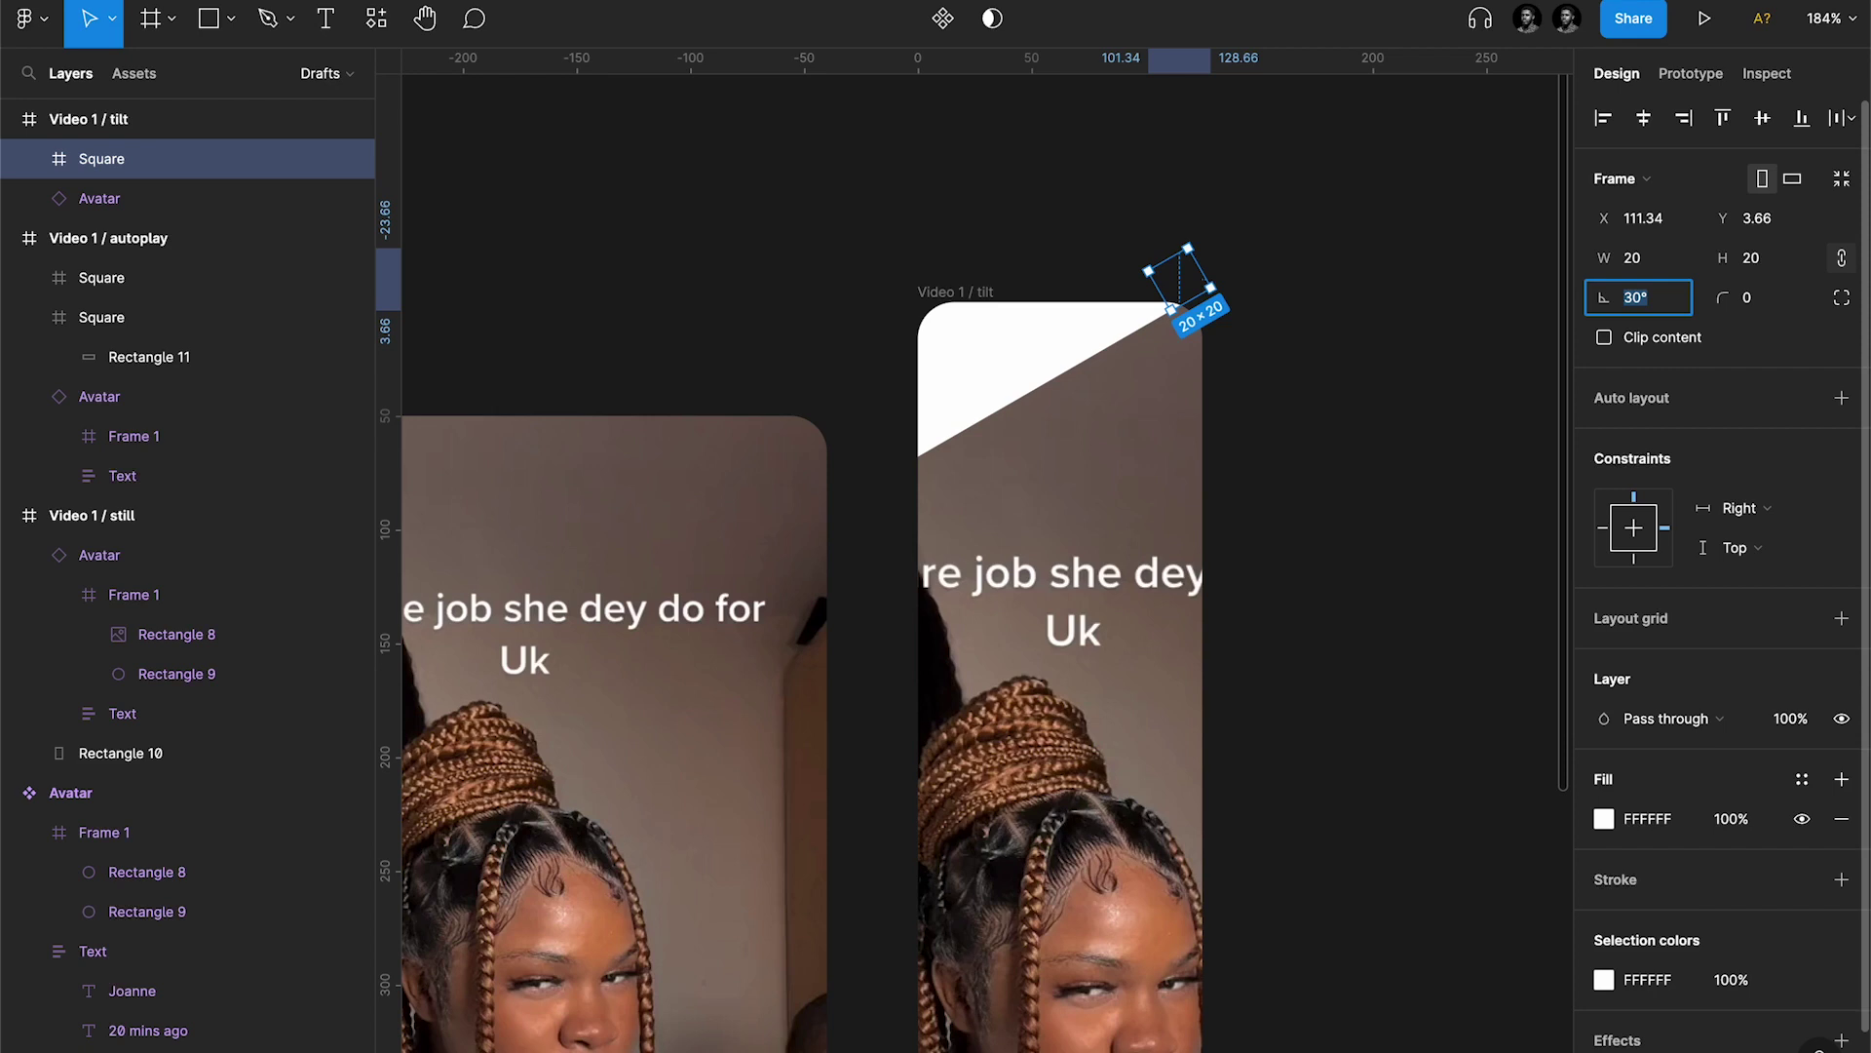
key(Return)
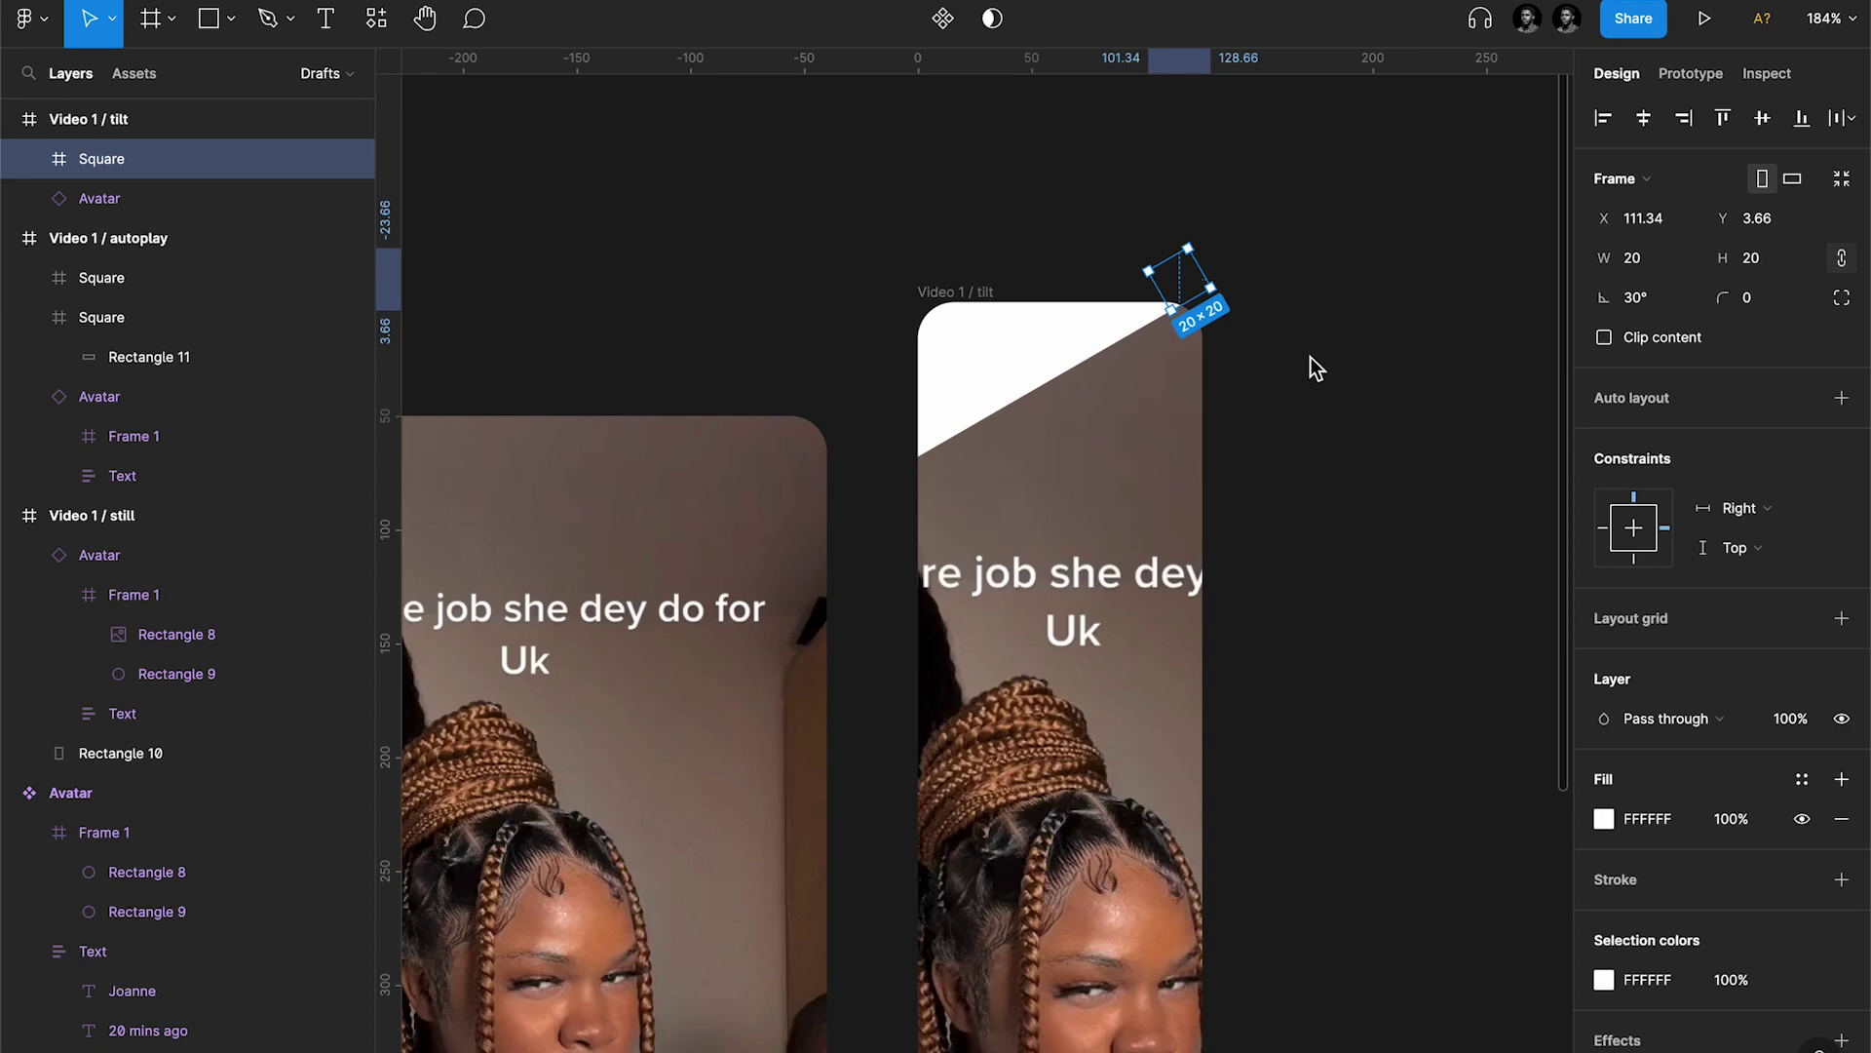
Step: Copy the autoplay card's Square frame containing Rectangle 11 into the tilt card and align it to the right side
scroll(1310, 357, down, 10)
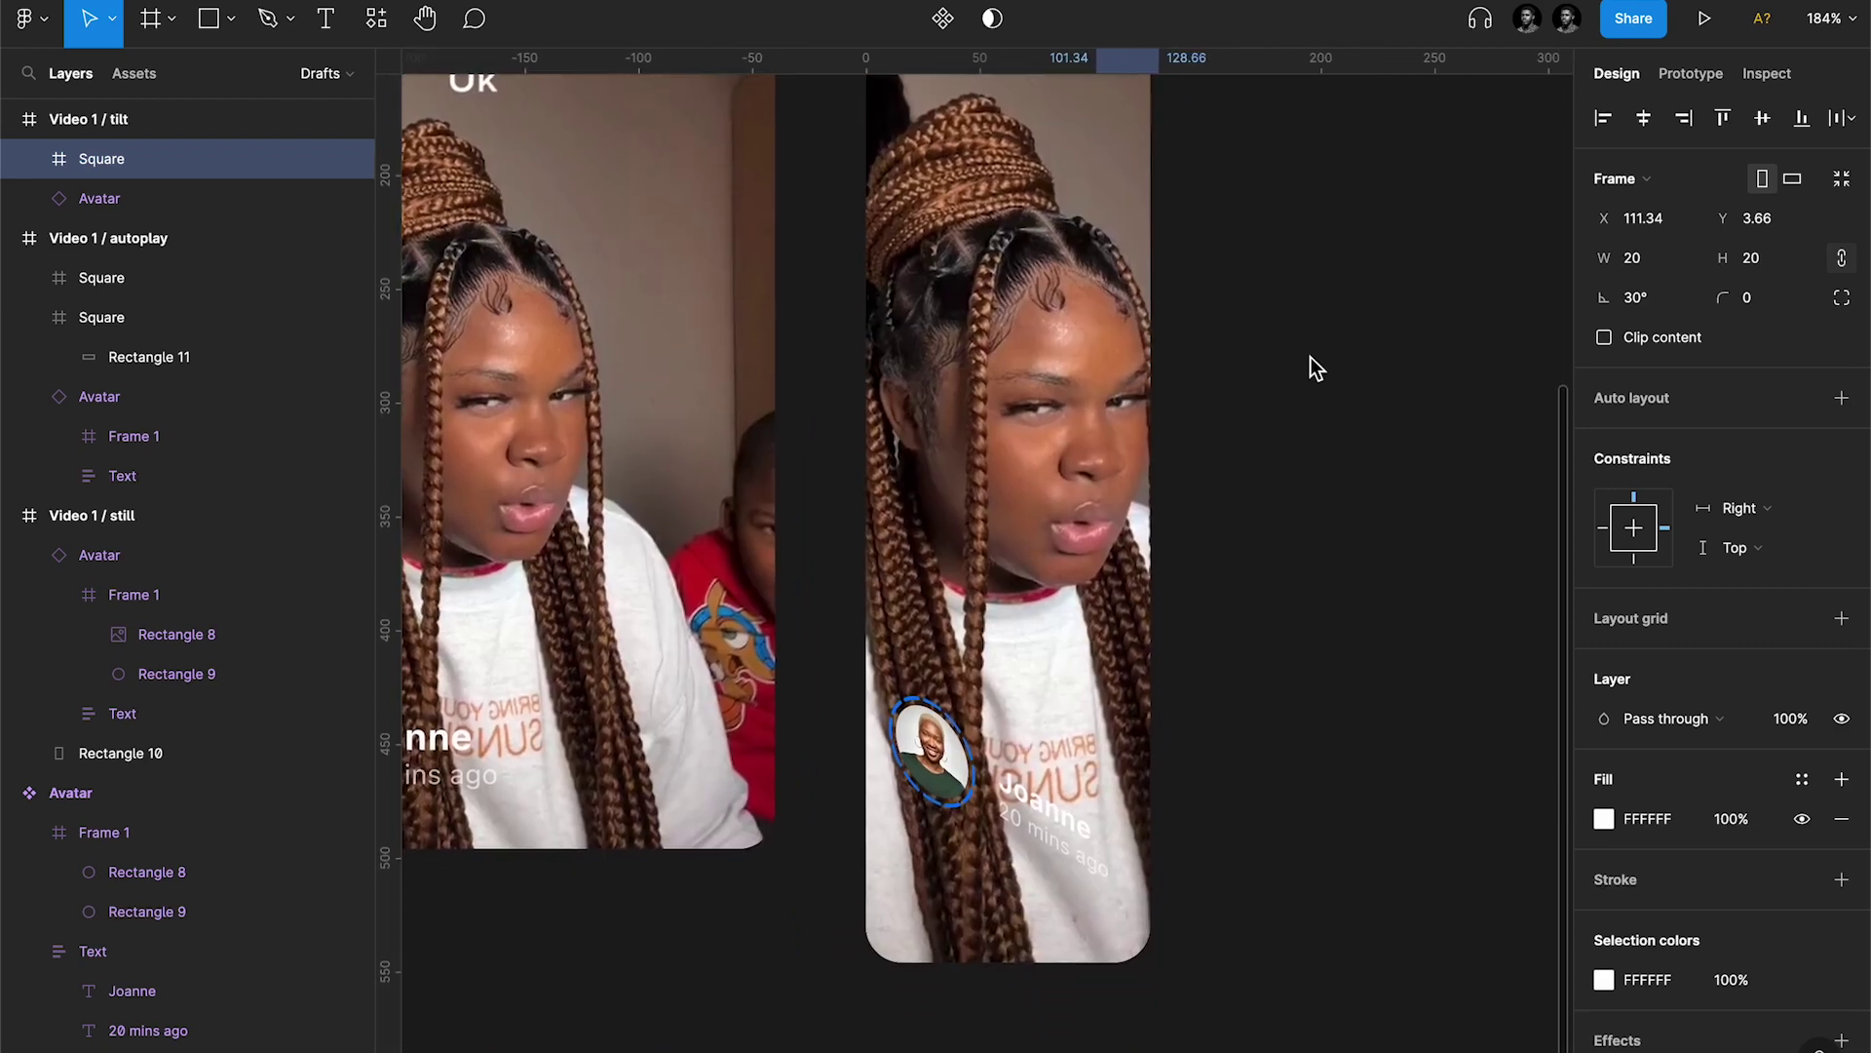
click(728, 614)
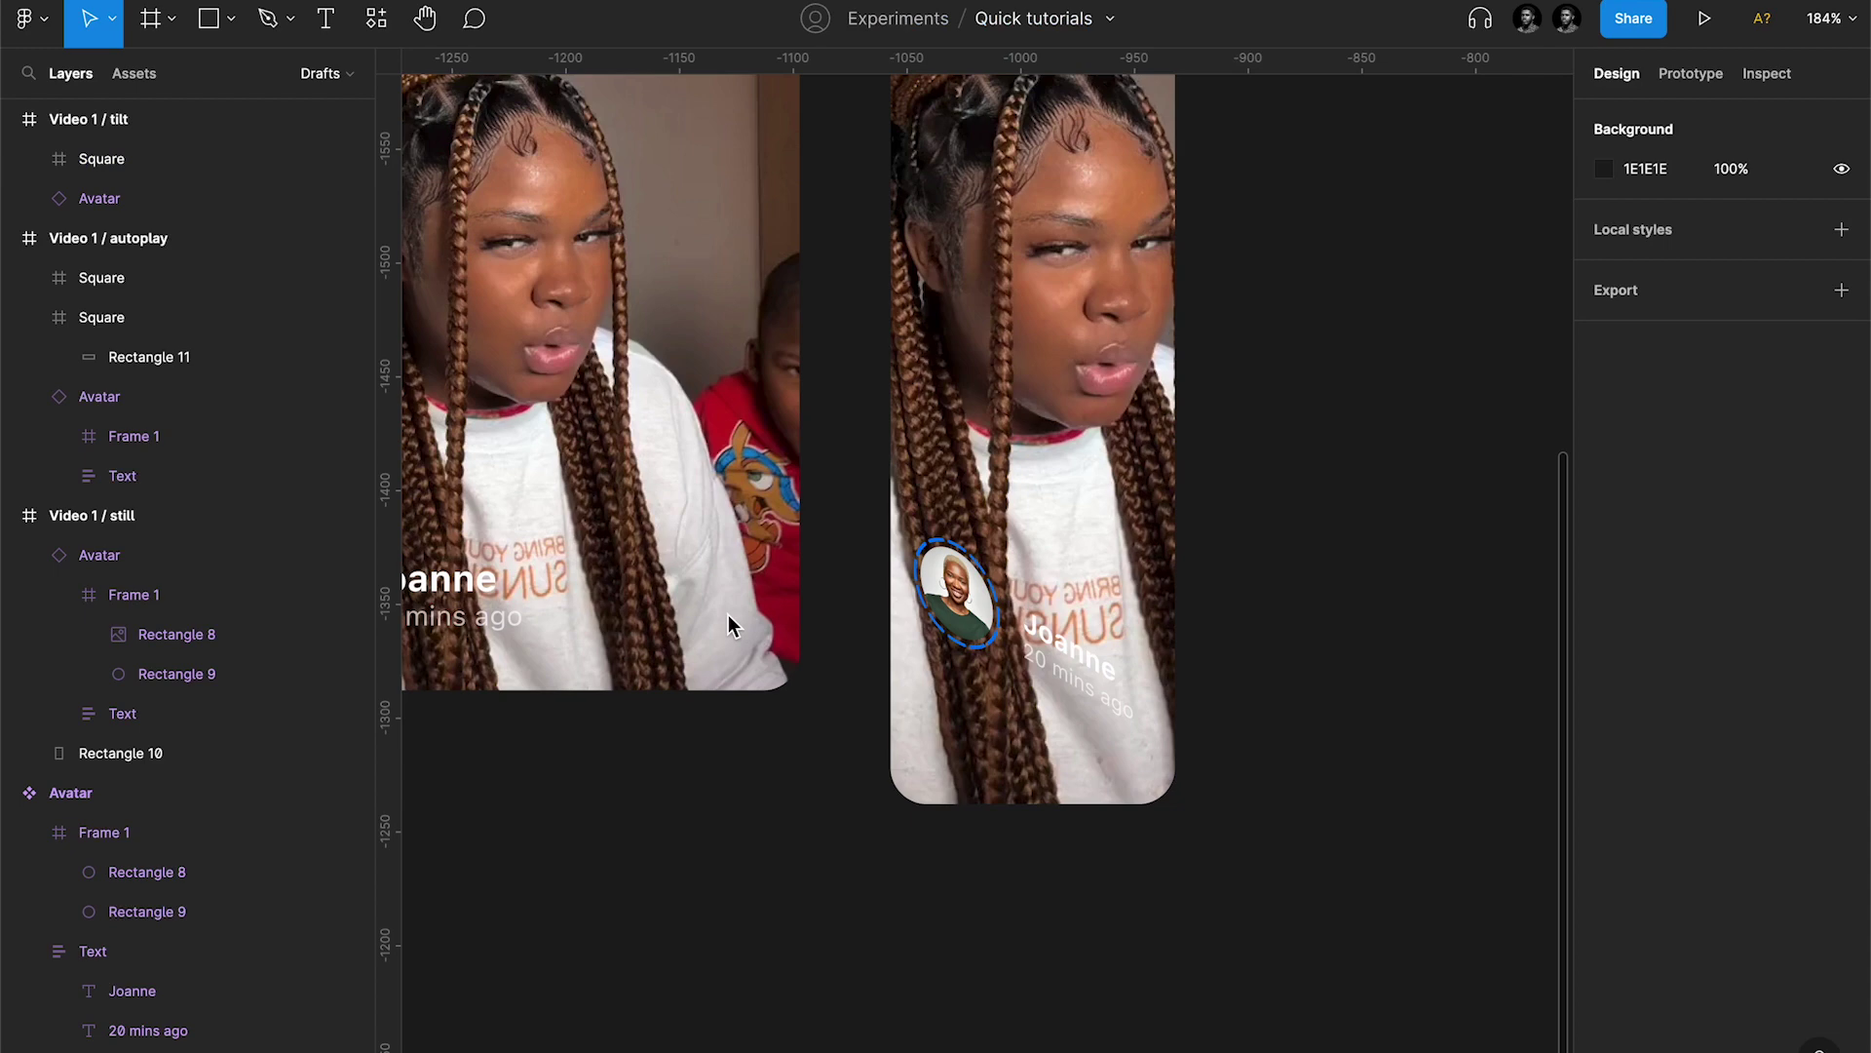
click(677, 540)
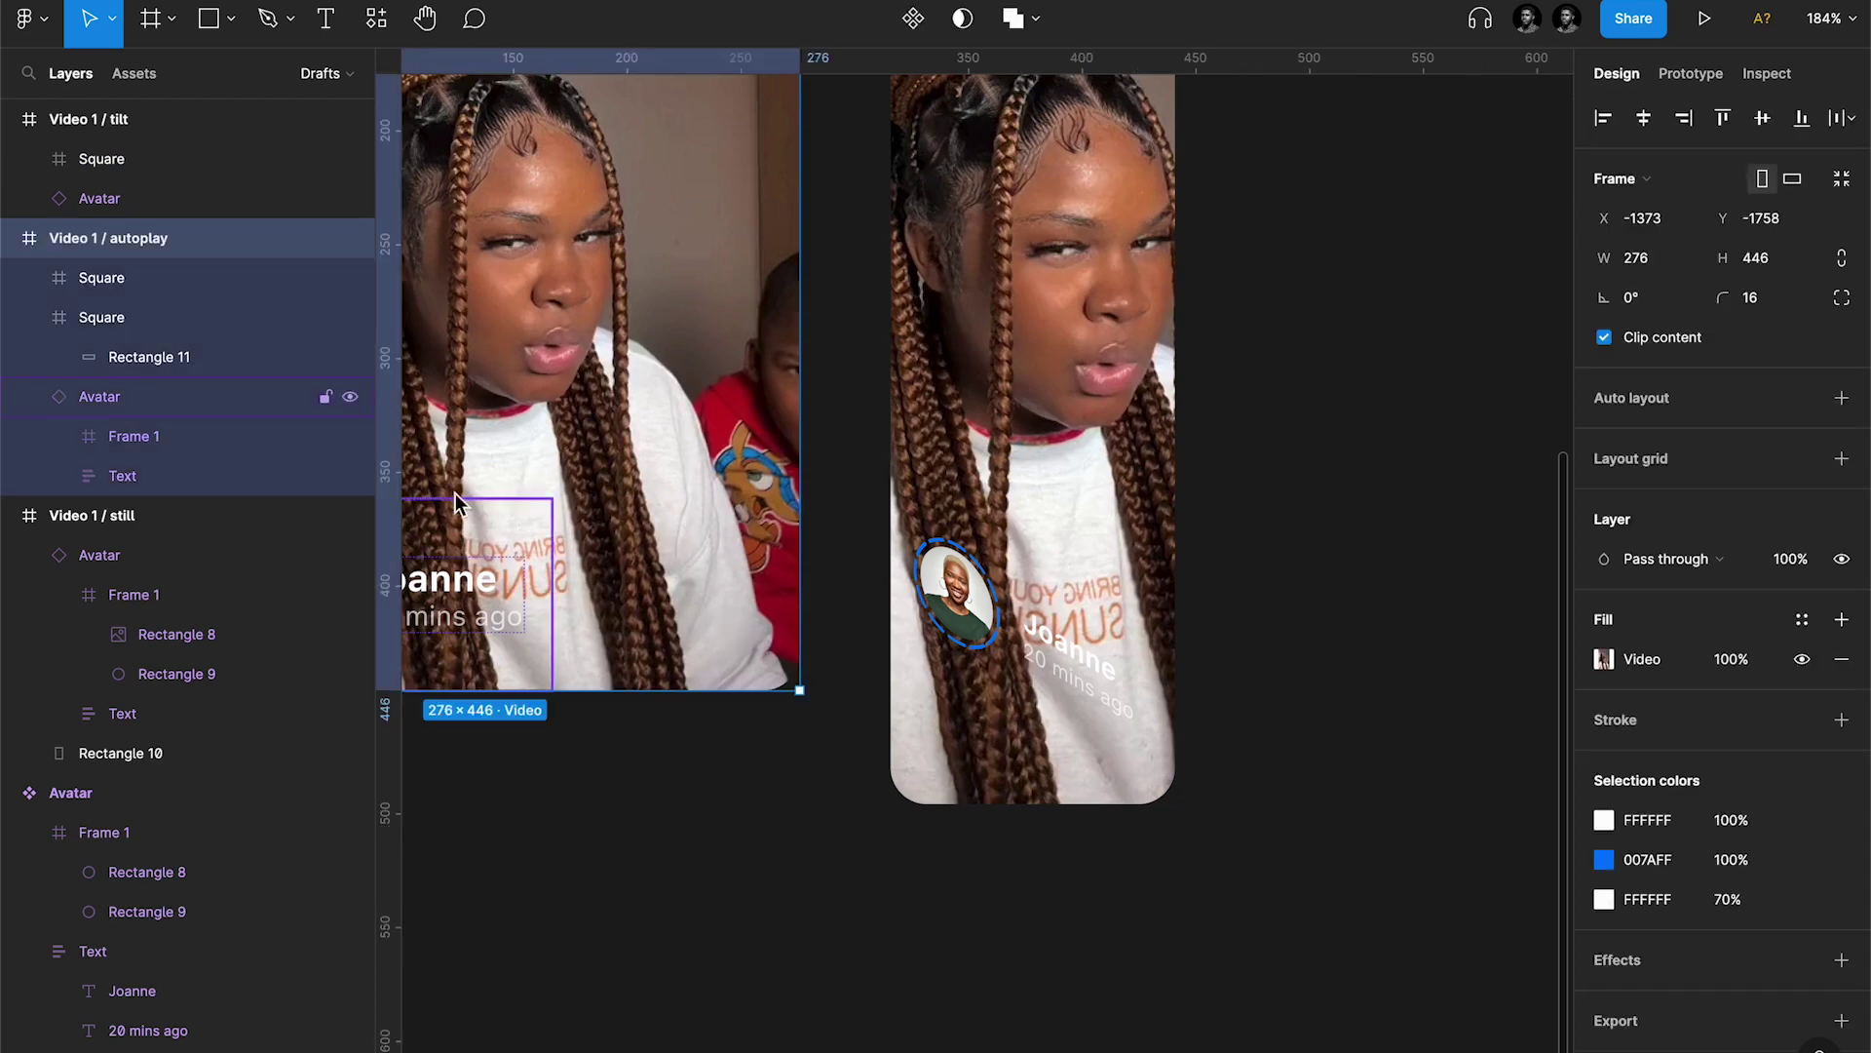
click(112, 322)
key(super+c)
key(super+c)
click(1056, 382)
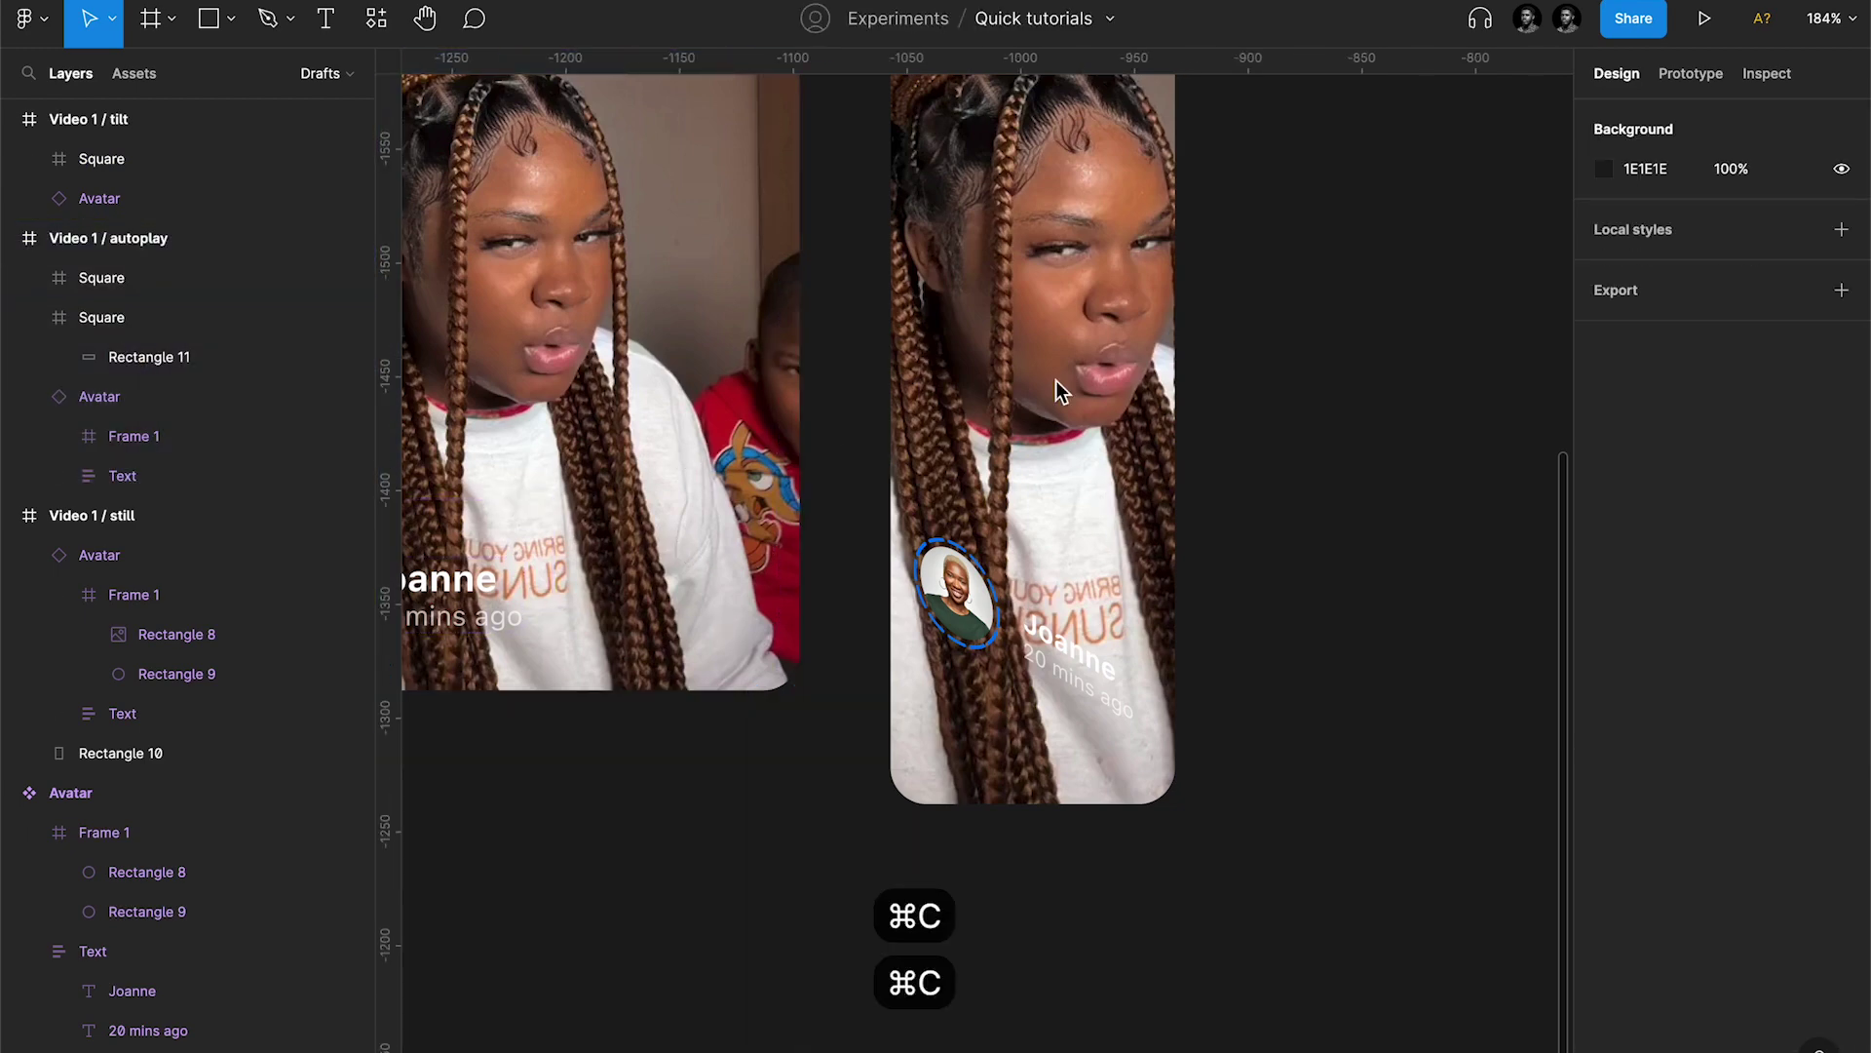
scroll(1080, 341, down, 5)
click(936, 132)
key(super+v)
key(alt+d)
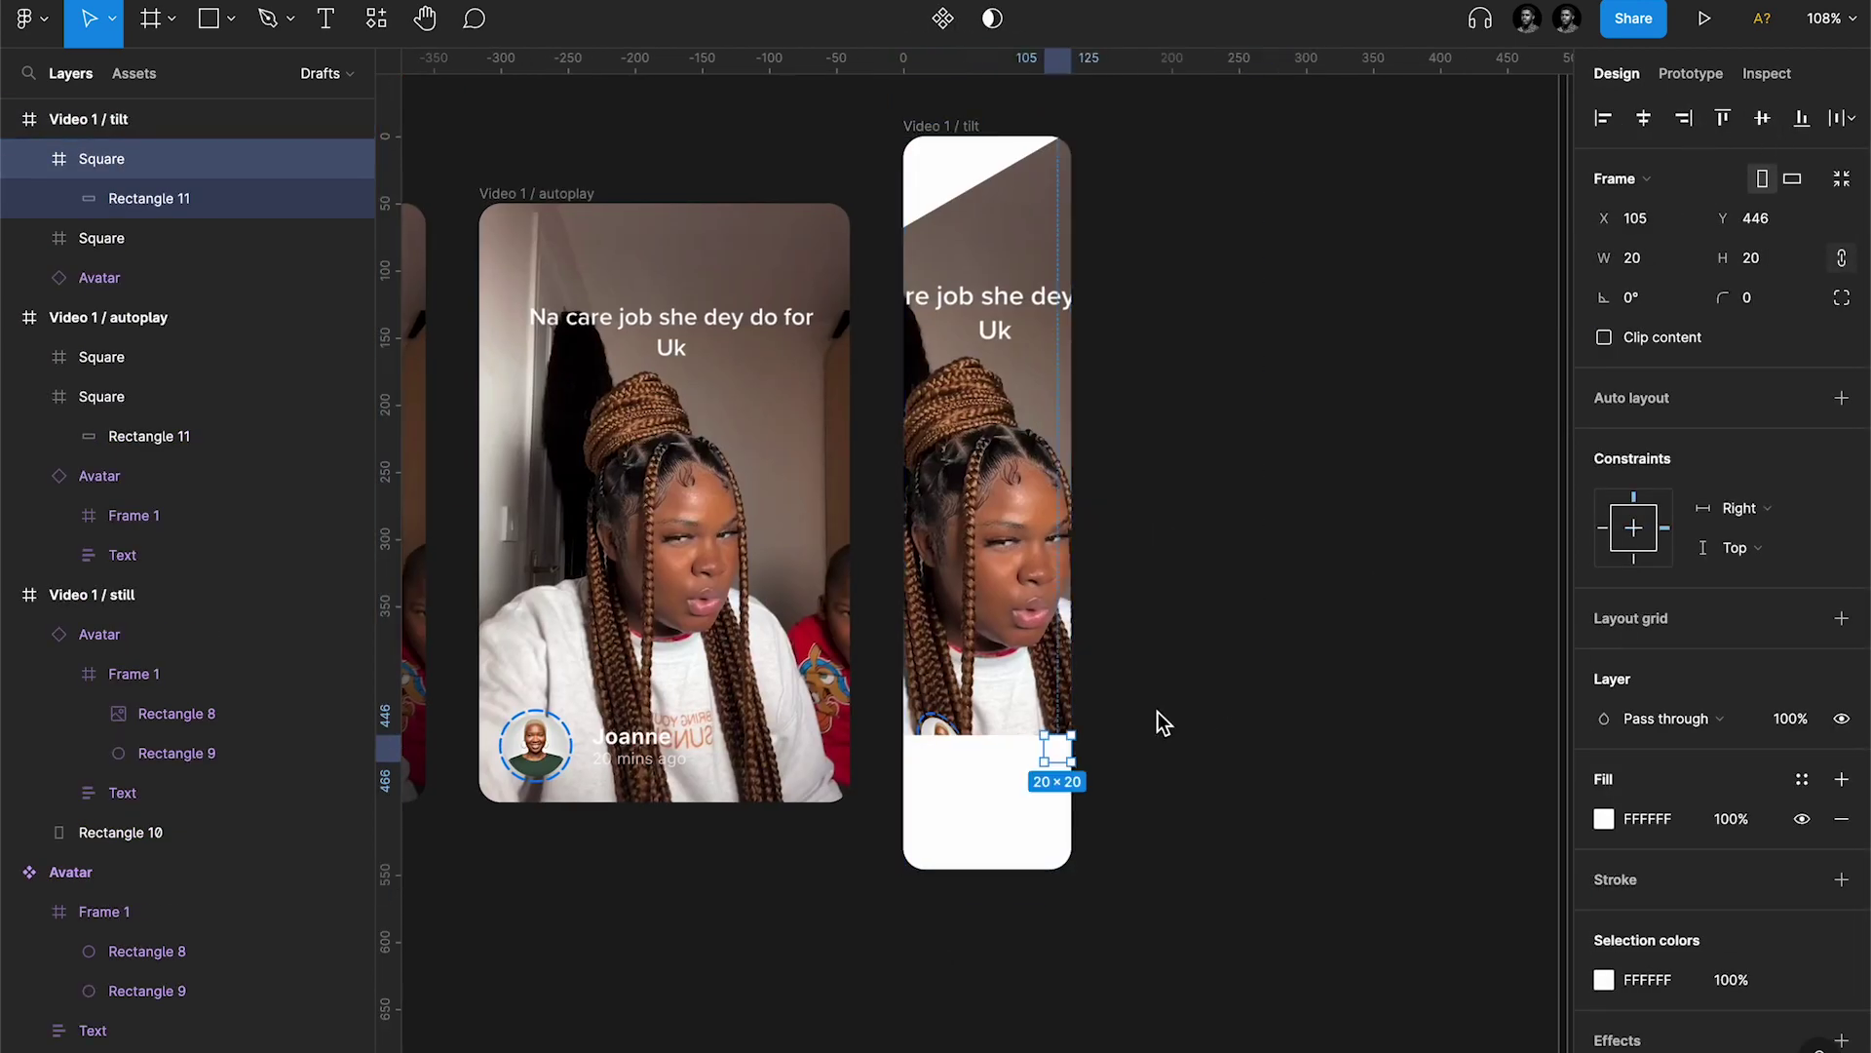
Step: Move the pasted Square frame down 100 px so it sits just below the tilt card's bottom edge
key(shift+Down)
key(shift+Down)
key(shift+Down)
scroll(1021, 844, up, 6)
key(shift+Down)
key(shift+Down)
key(shift+Down)
key(shift+Down)
scroll(1189, 905, down, 3)
key(shift+Down)
key(shift+Down)
key(shift+Down)
Step: Rotate the Square frame below the tilt card to -30°, mirroring the slope at the top
click(1638, 297)
key(shift+Up)
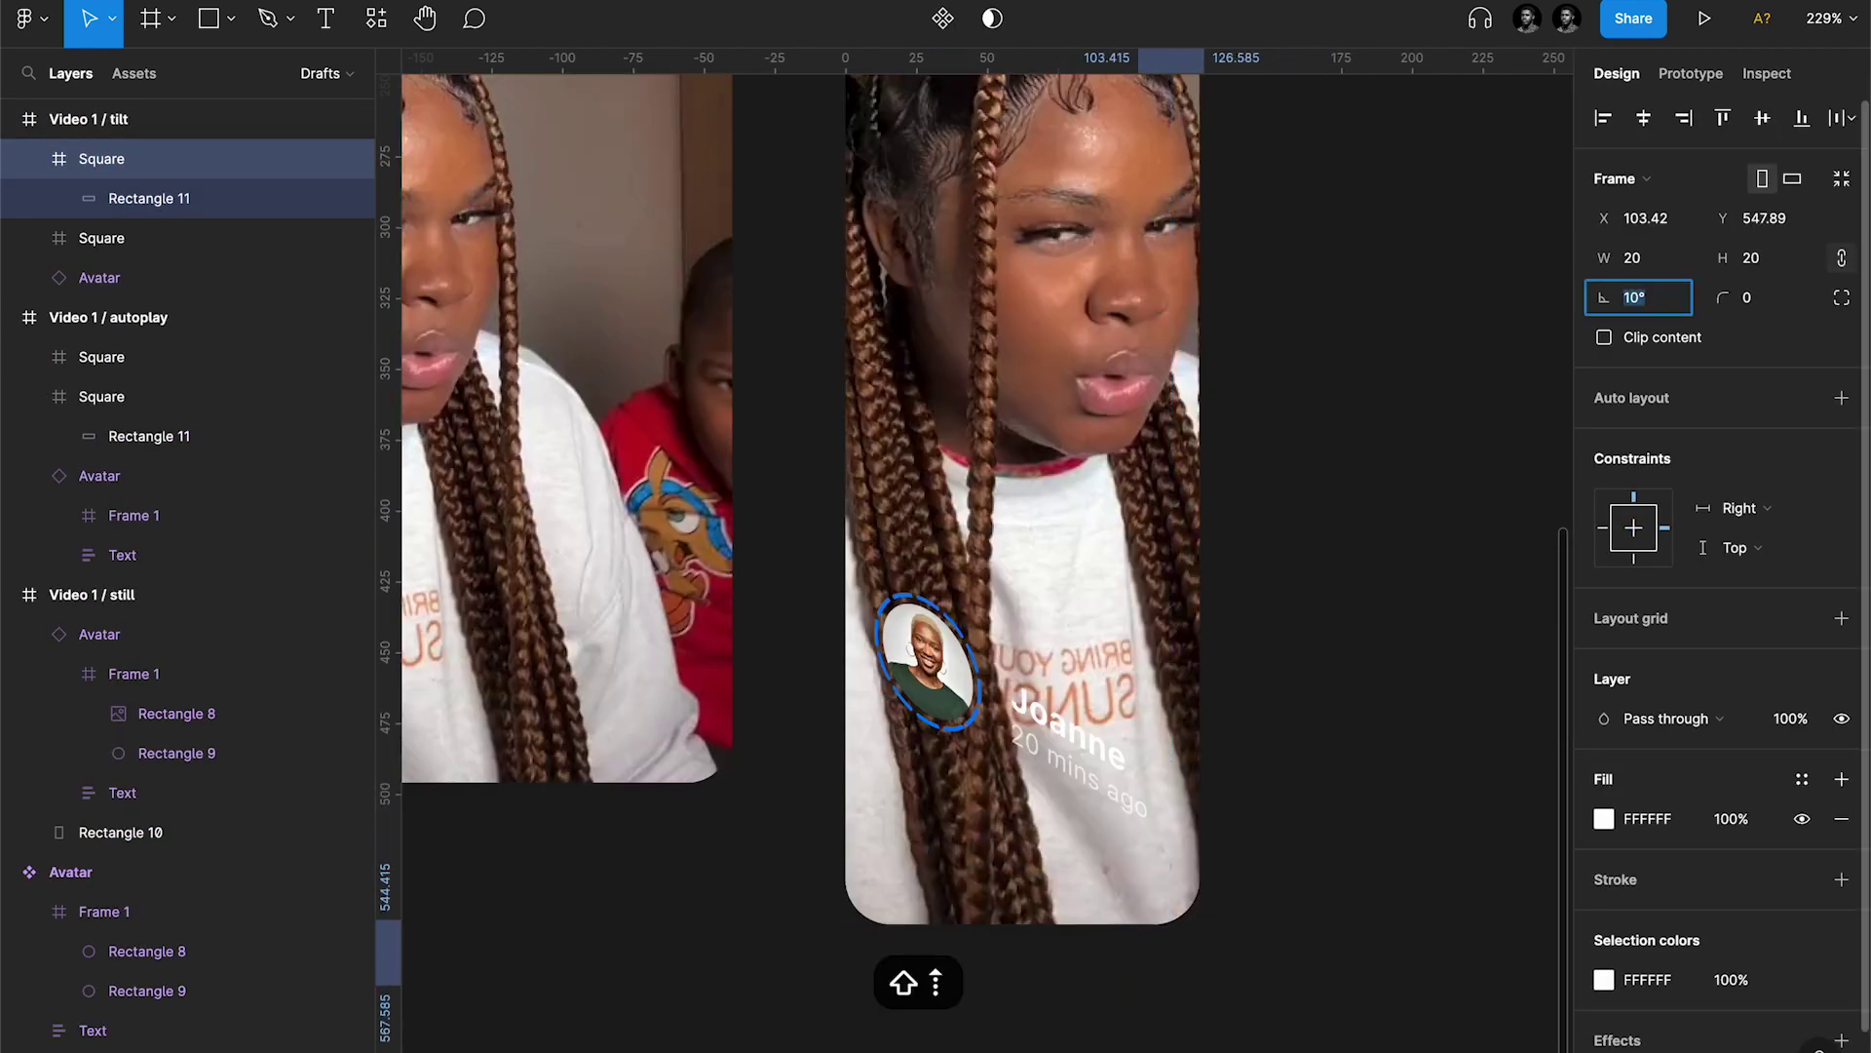
key(shift+Down)
key(shift+Down)
key(shift+Down)
key(shift+Down)
key(Return)
scroll(1279, 148, down, 6)
scroll(1279, 150, up, 3)
click(1279, 149)
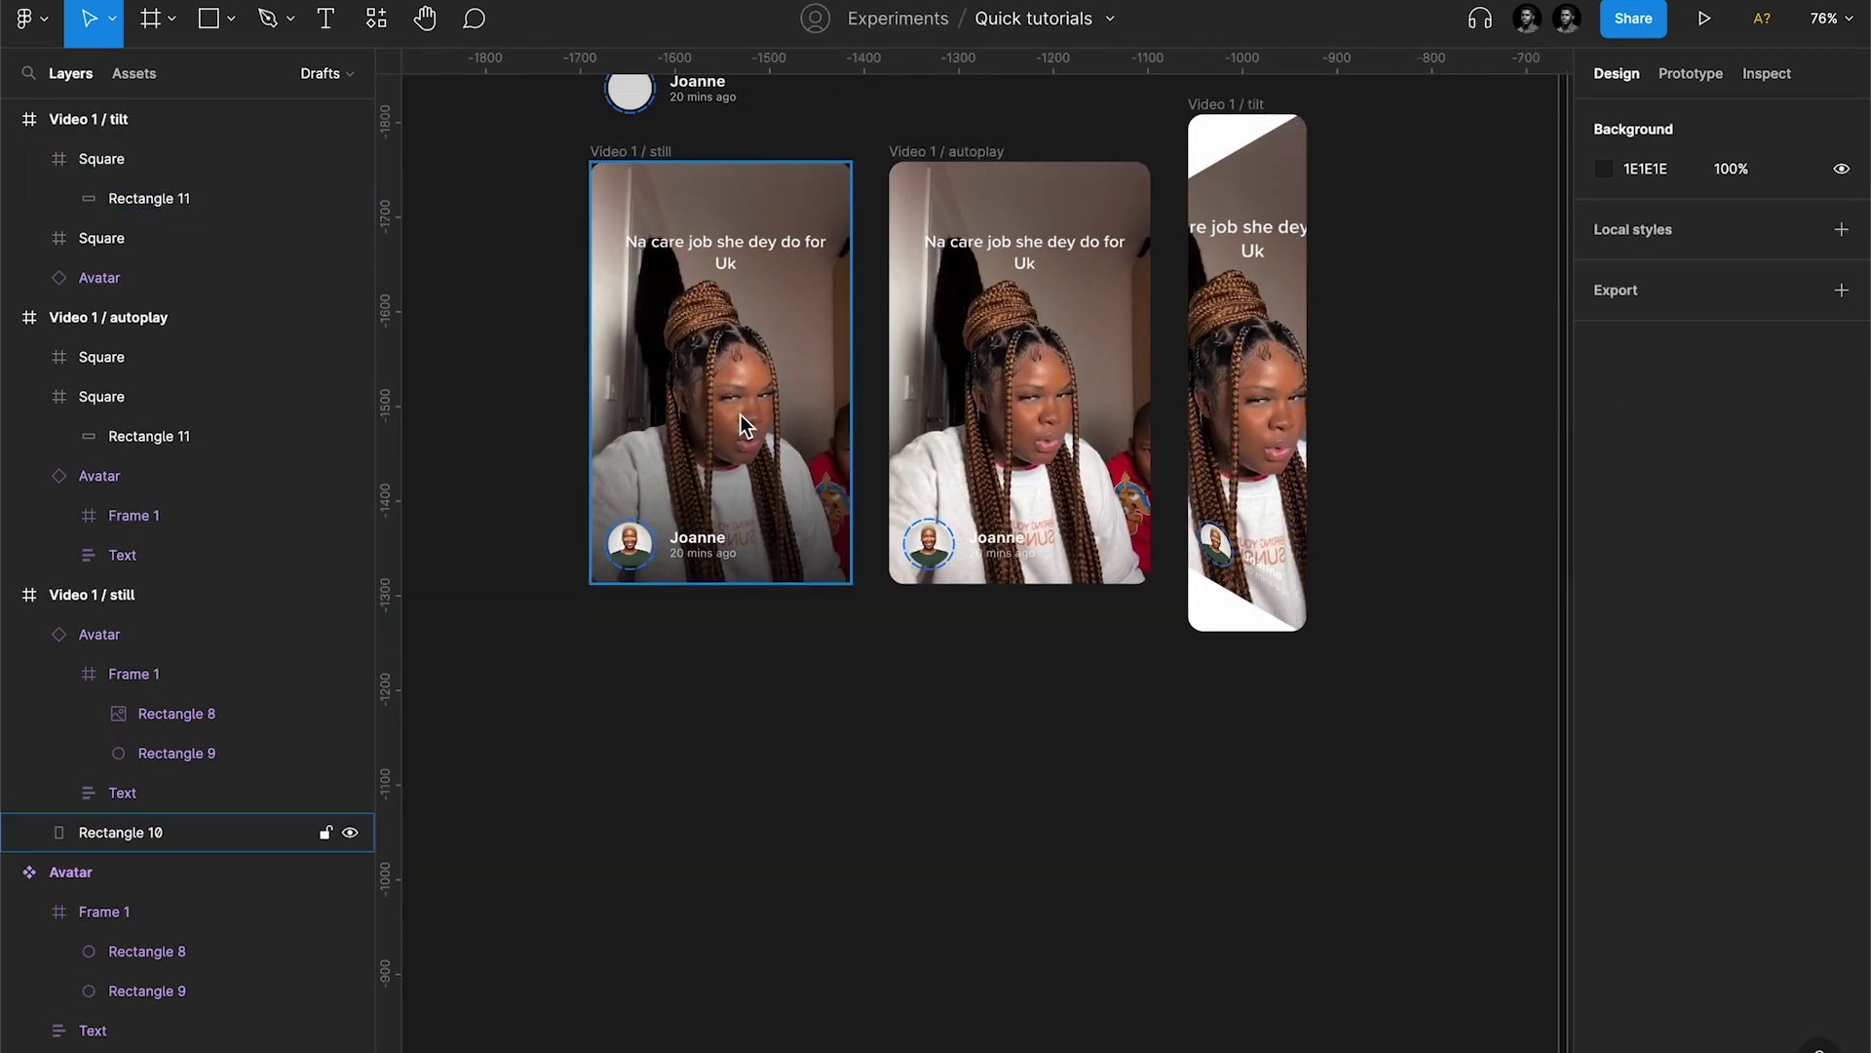
Step: Rename Rectangle 10 in the Video 1 / still card as Linear gradient
click(740, 413)
key(super+r)
text(Linear gra)
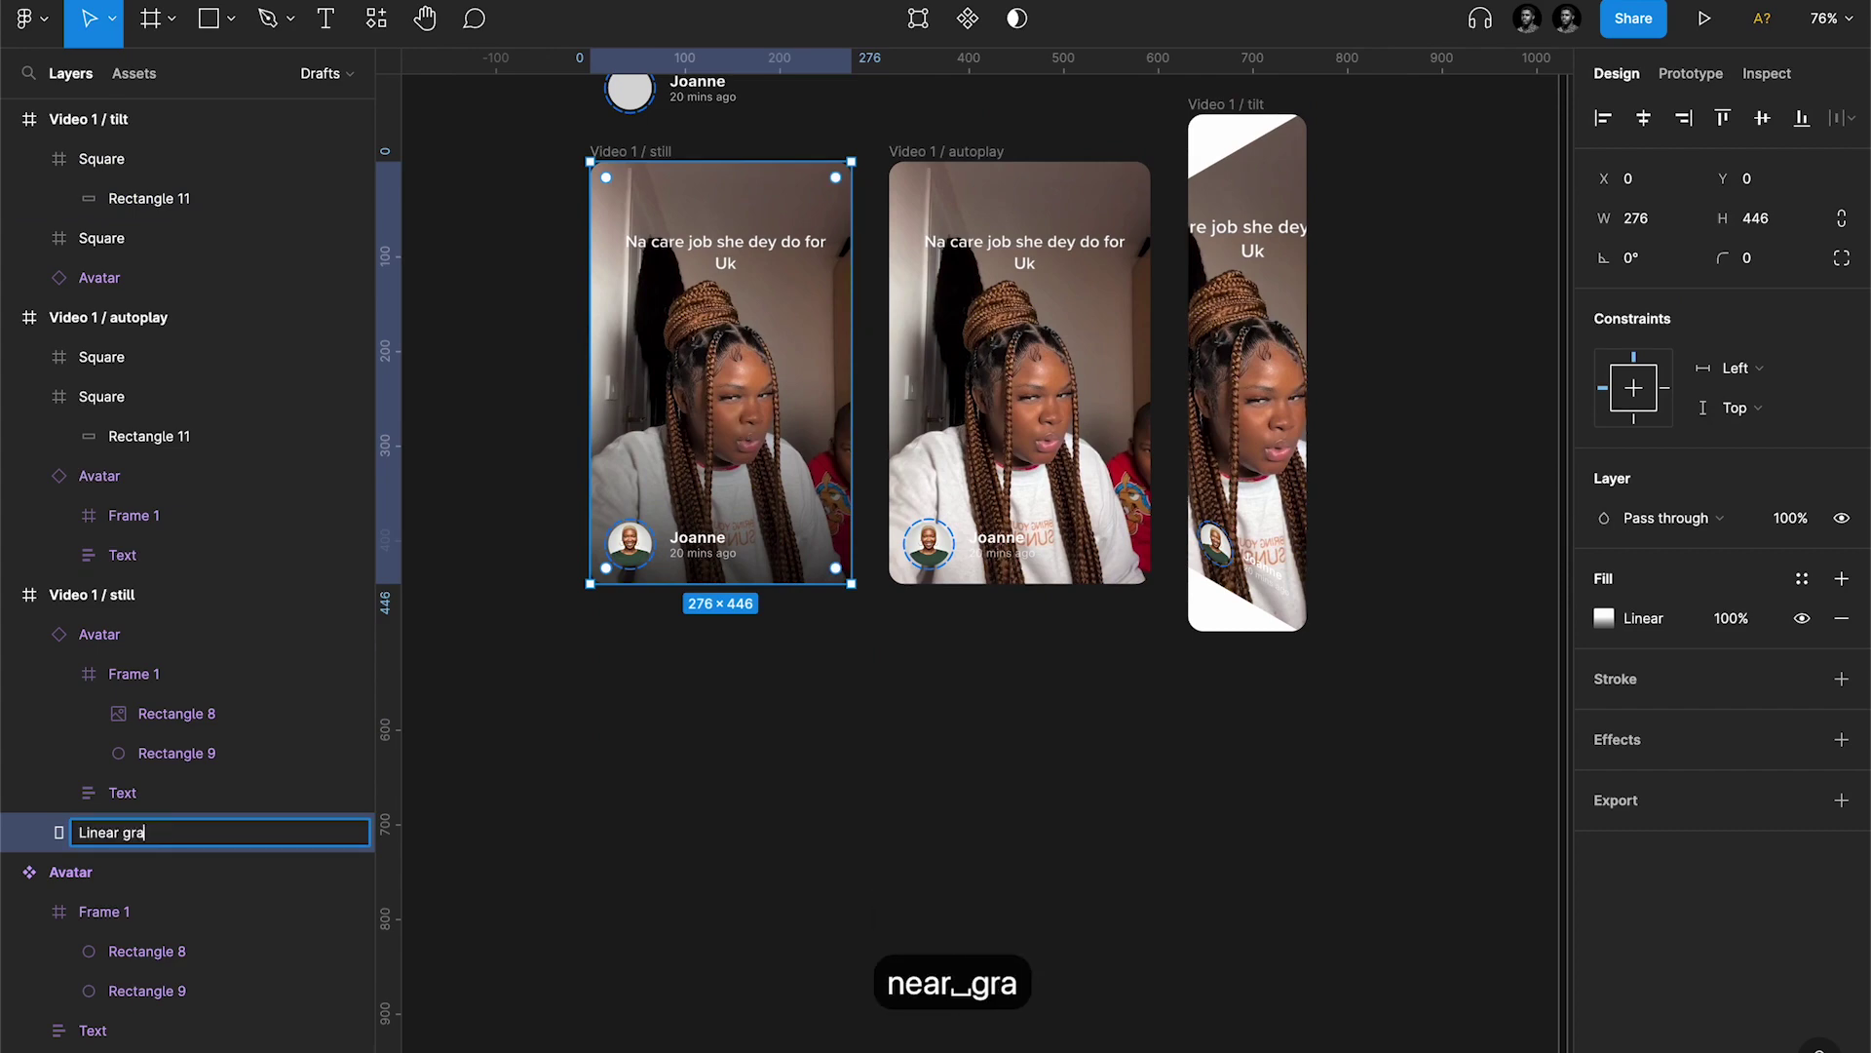
text(dient)
key(Return)
Step: Copy the Linear gradient layer into the autoplay and tilt cards, and send the tilt card's copy behind its other layers
key(super+c)
click(984, 224)
key(super+v)
click(1252, 614)
key(super+v)
key(super+bracketleft)
key(super+bracketleft)
key(super+bracketleft)
key(super+bracketleft)
key(super+bracketleft)
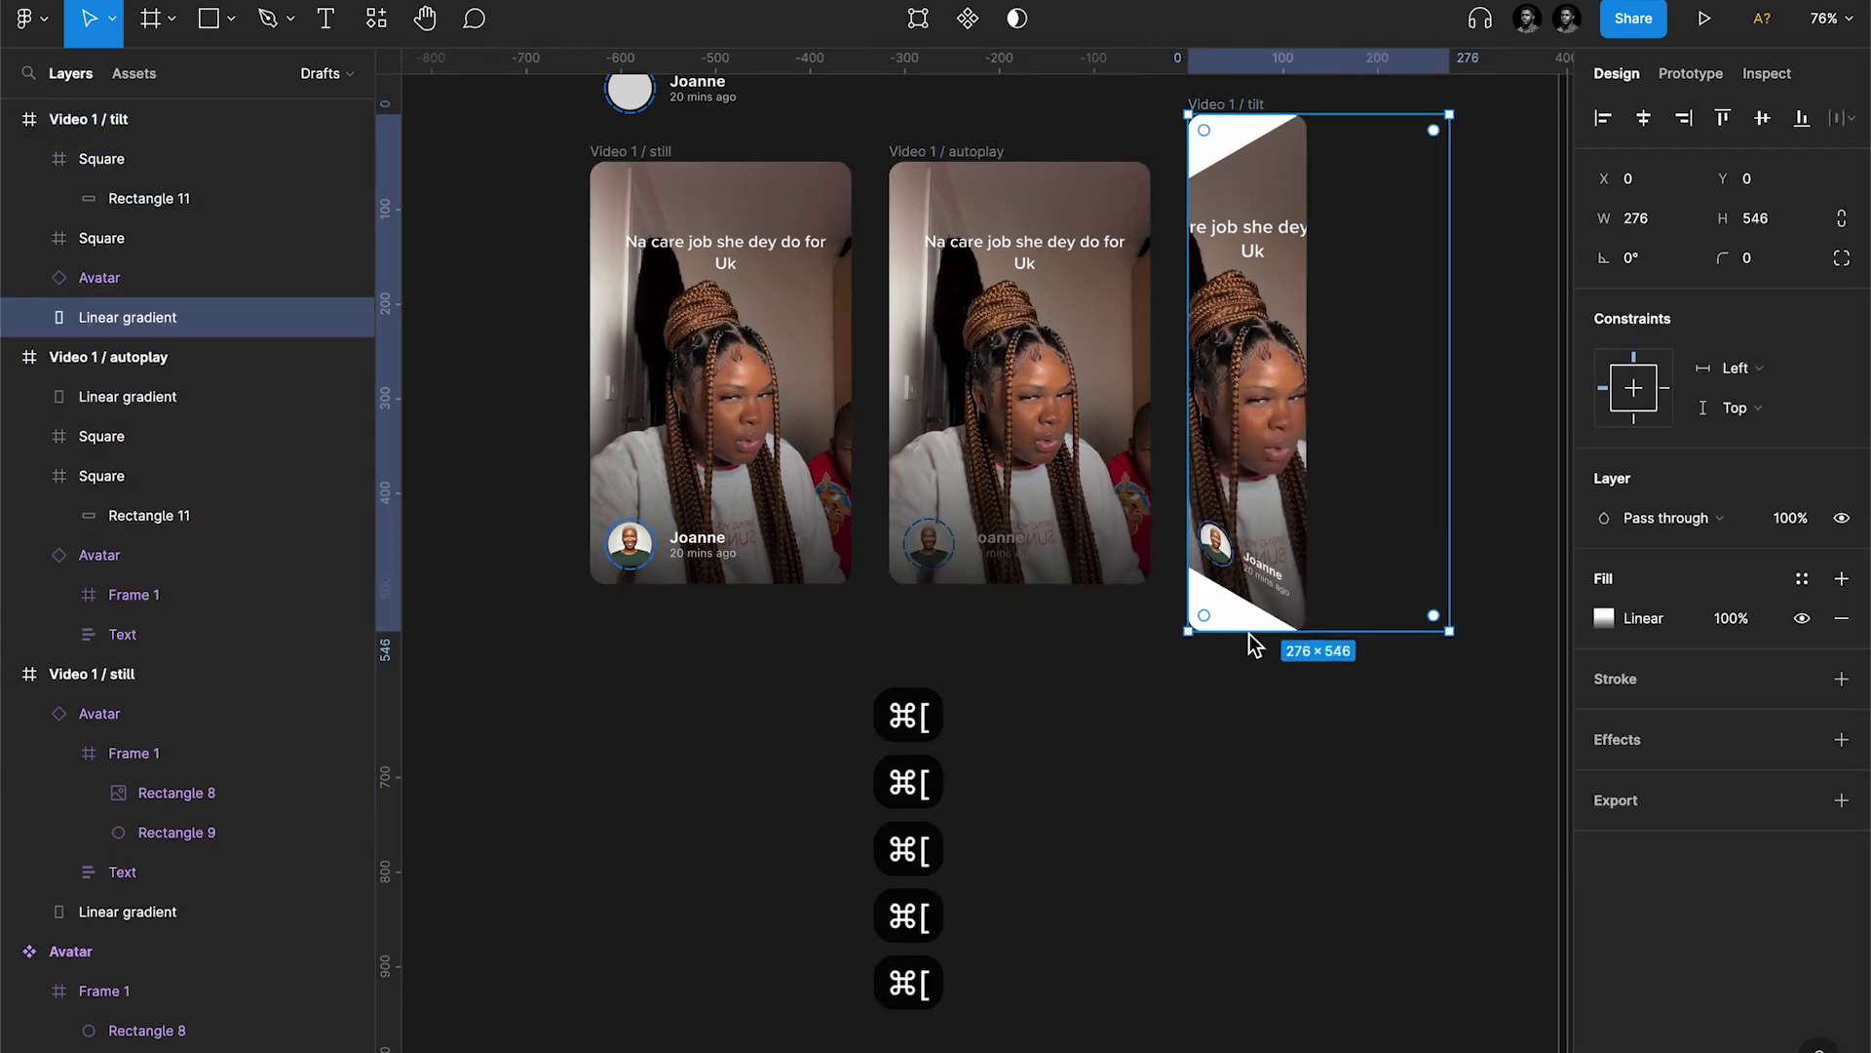
click(1120, 908)
Step: Move the still, autoplay and tilt cards together about 204 px down, away from the Avatar component
scroll(1120, 908, down, 2)
scroll(1170, 566, up, 1)
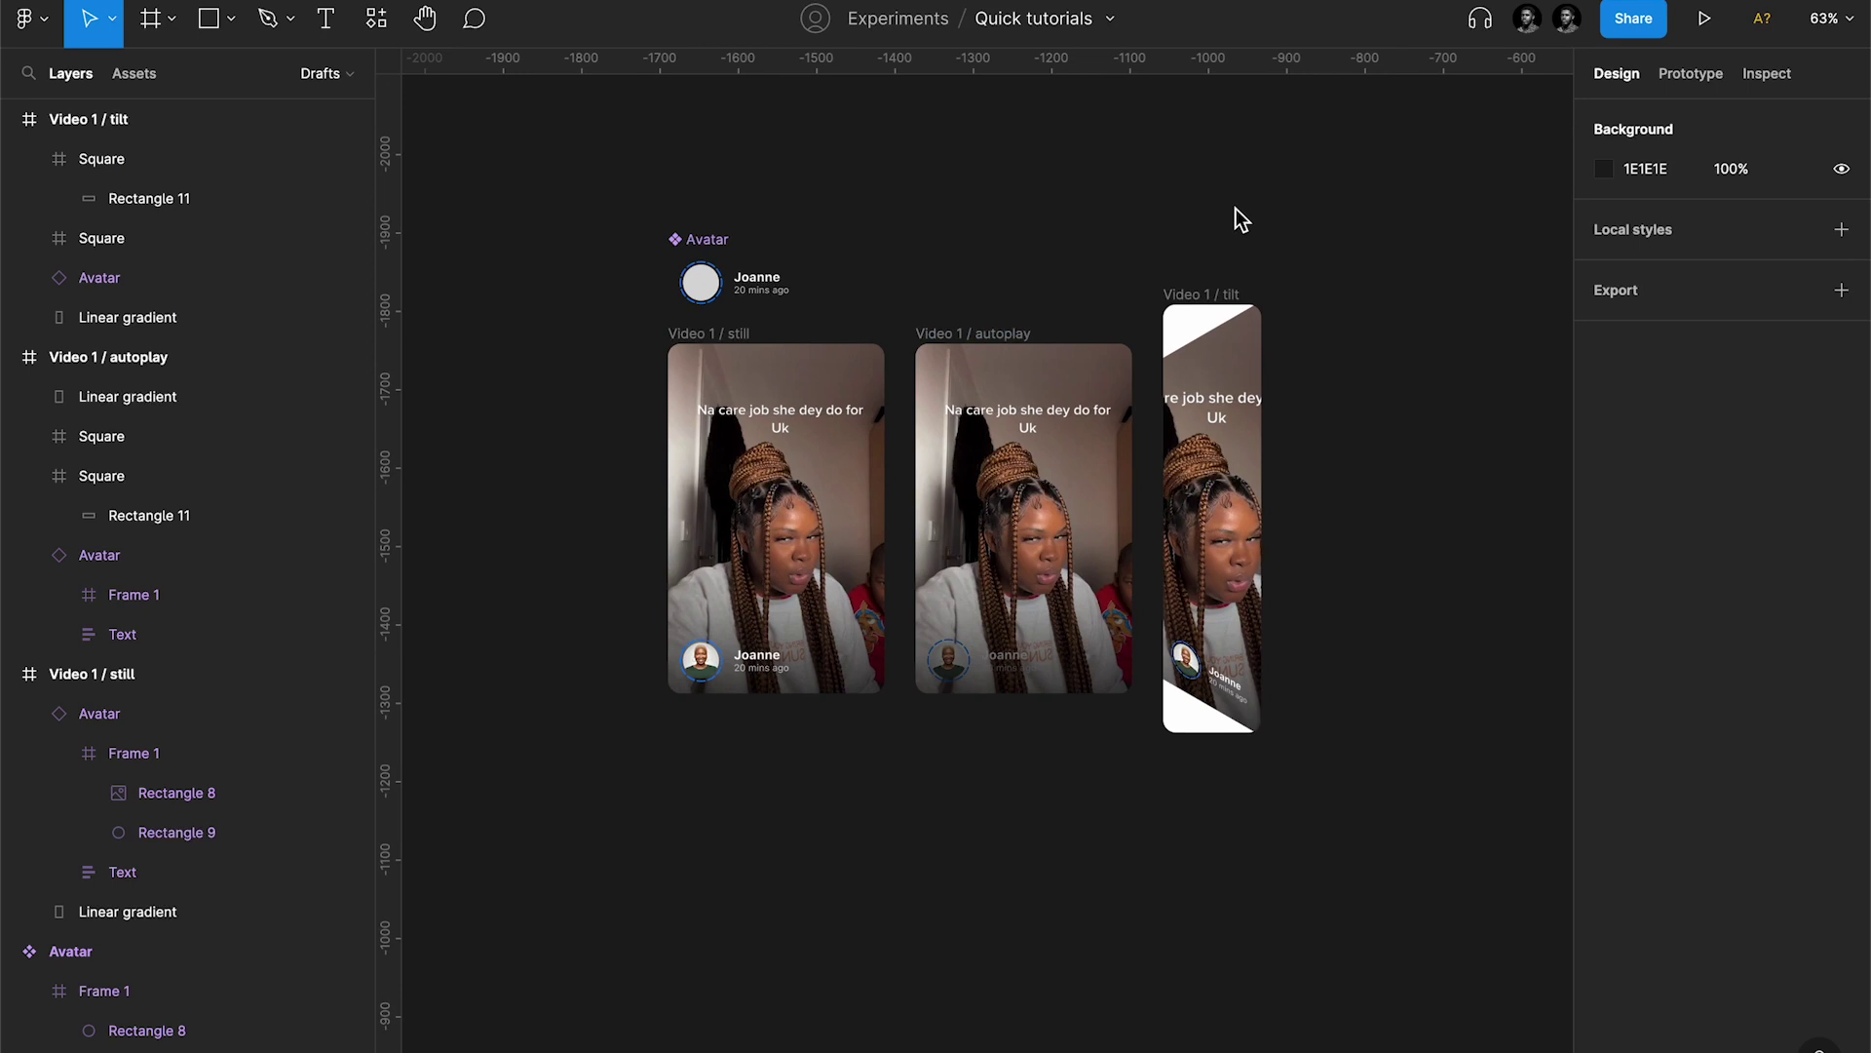
click(1193, 299)
shift+click(1004, 334)
shift+click(715, 337)
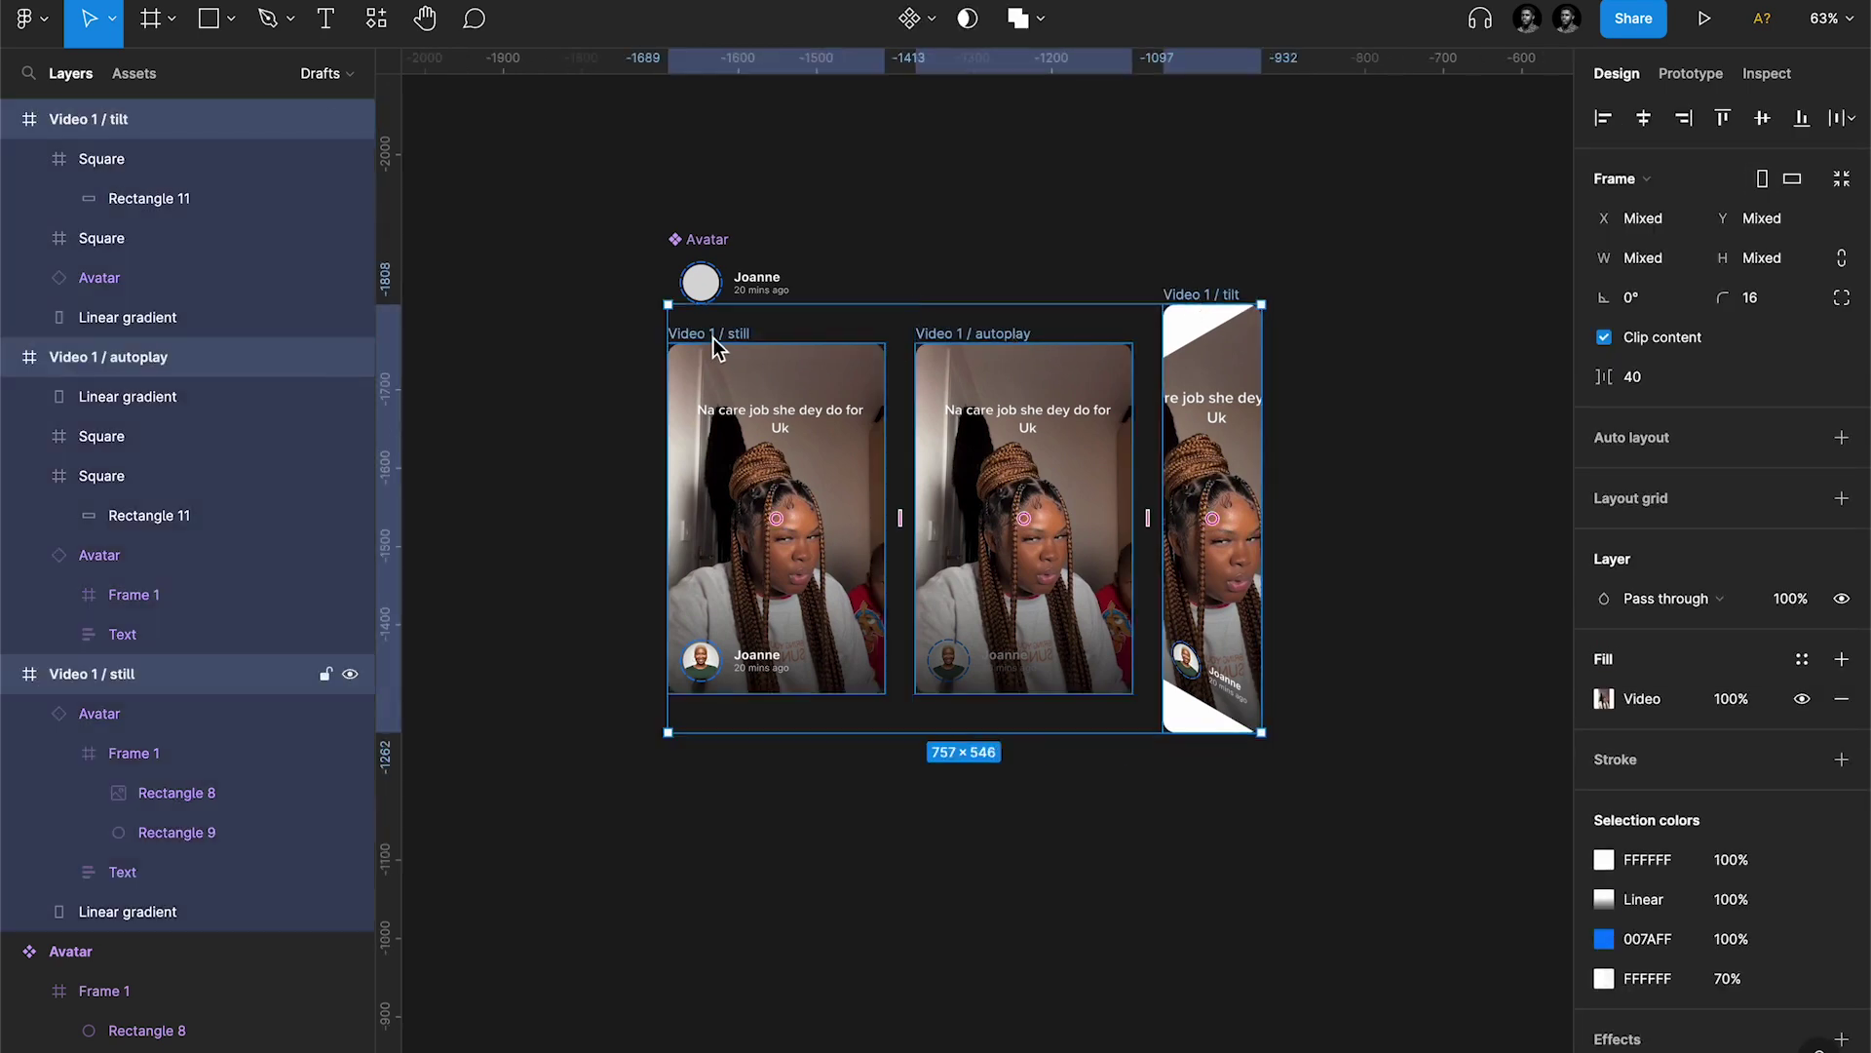
drag(717, 346, 731, 506)
Step: Convert the still, autoplay and tilt cards into separate components
click(731, 506)
key(alt+super+k)
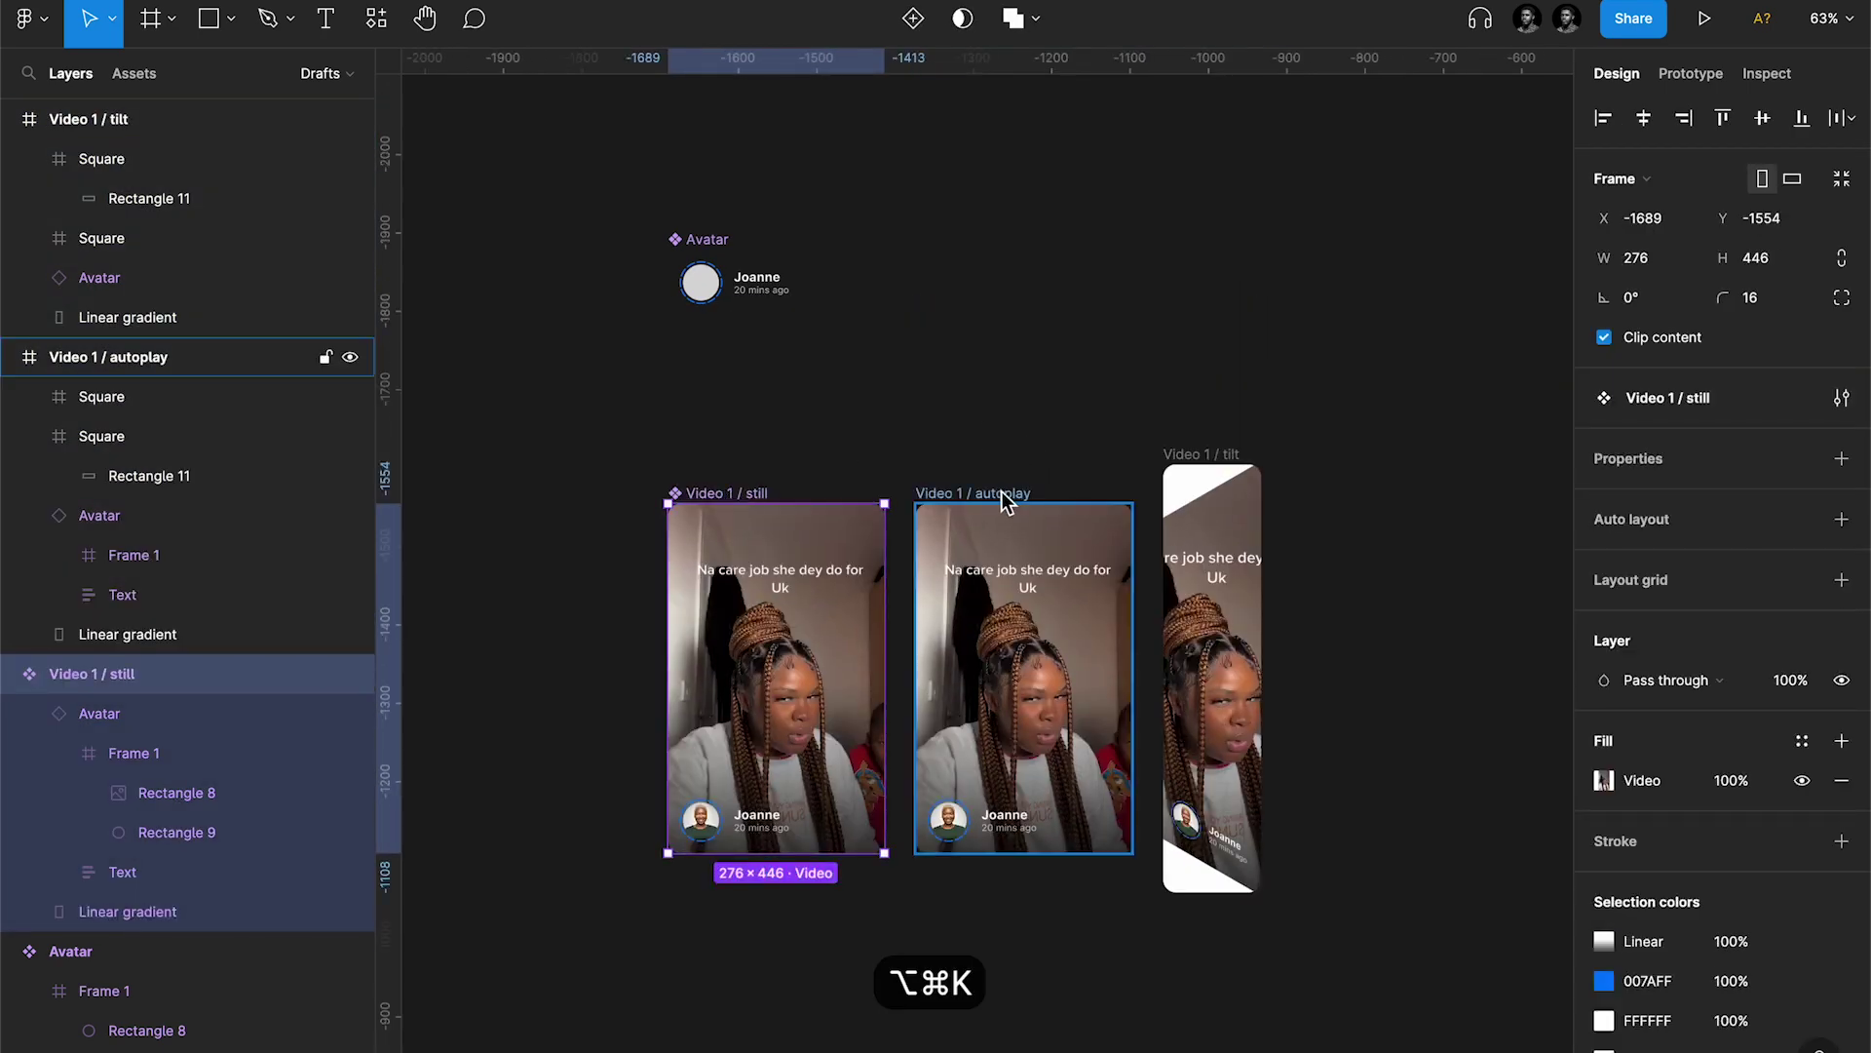
click(1002, 492)
key(alt+super+k)
click(1193, 452)
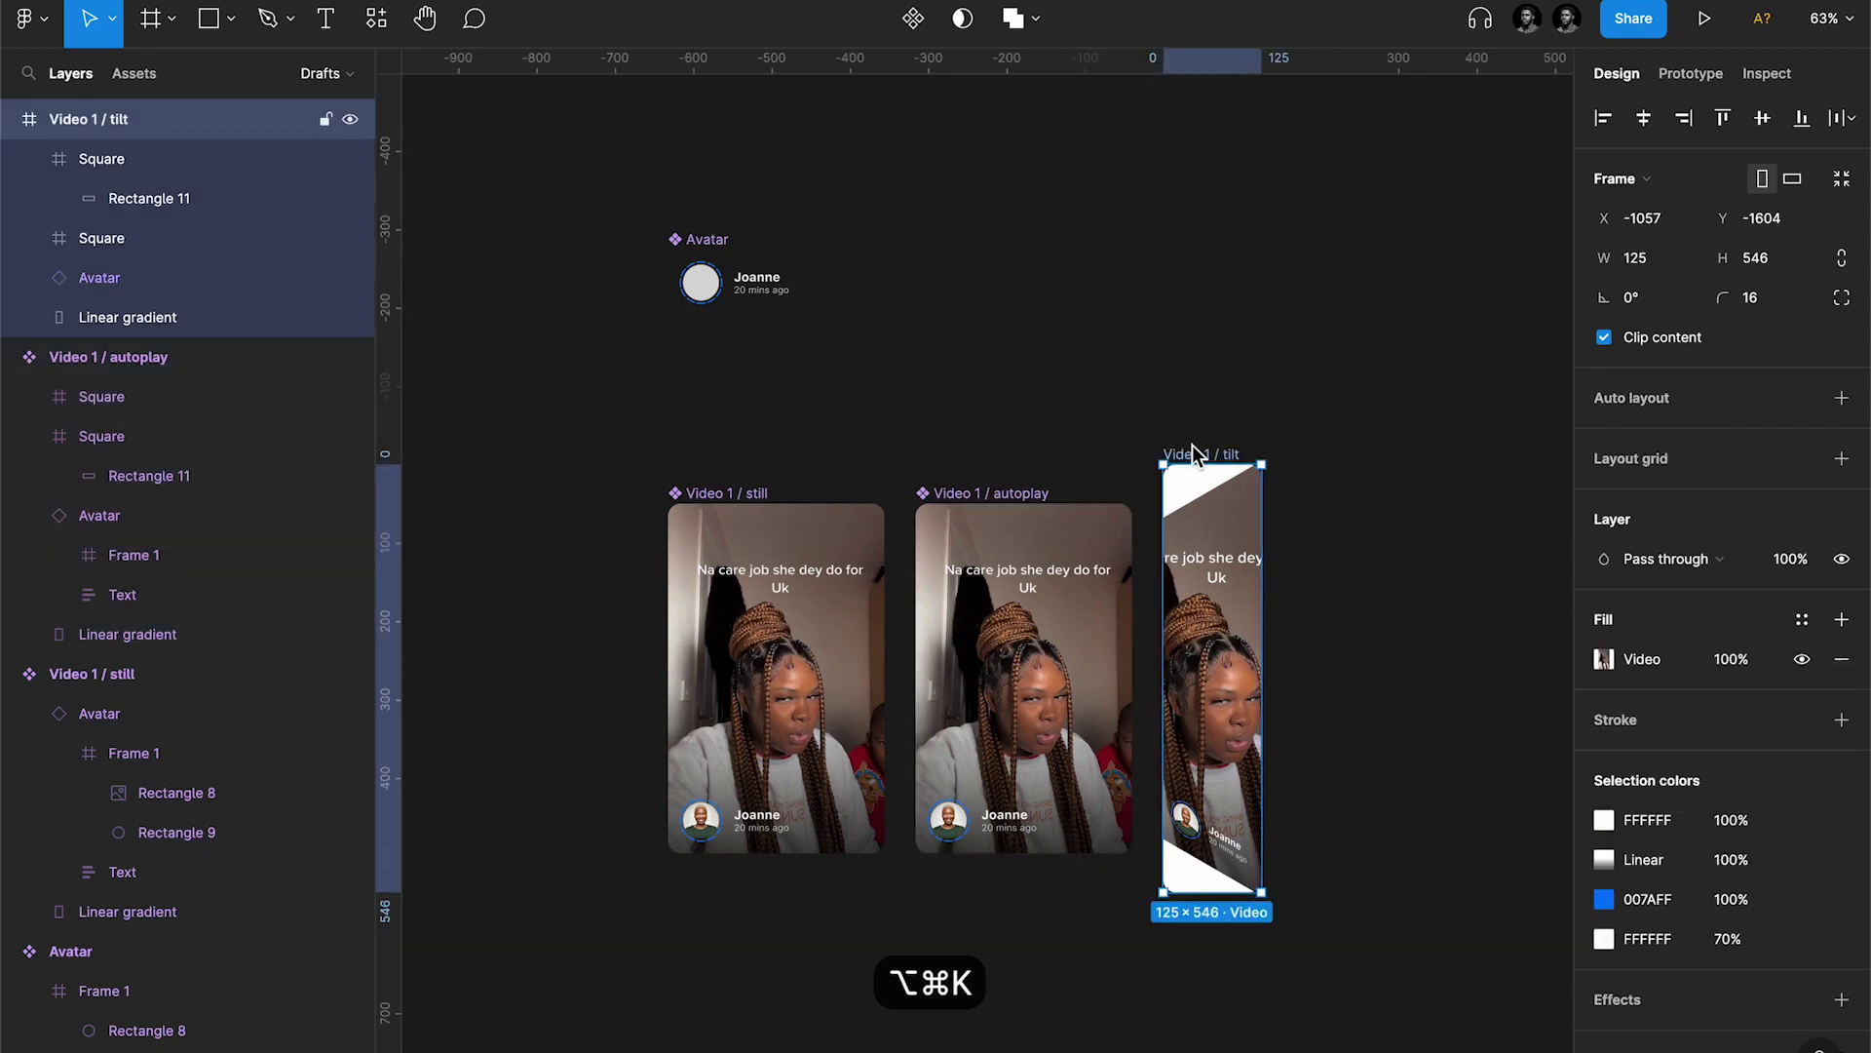
key(alt+super+k)
Step: Combine the still, autoplay and tilt components as variants of one component set
shift+click(1005, 495)
shift+click(704, 501)
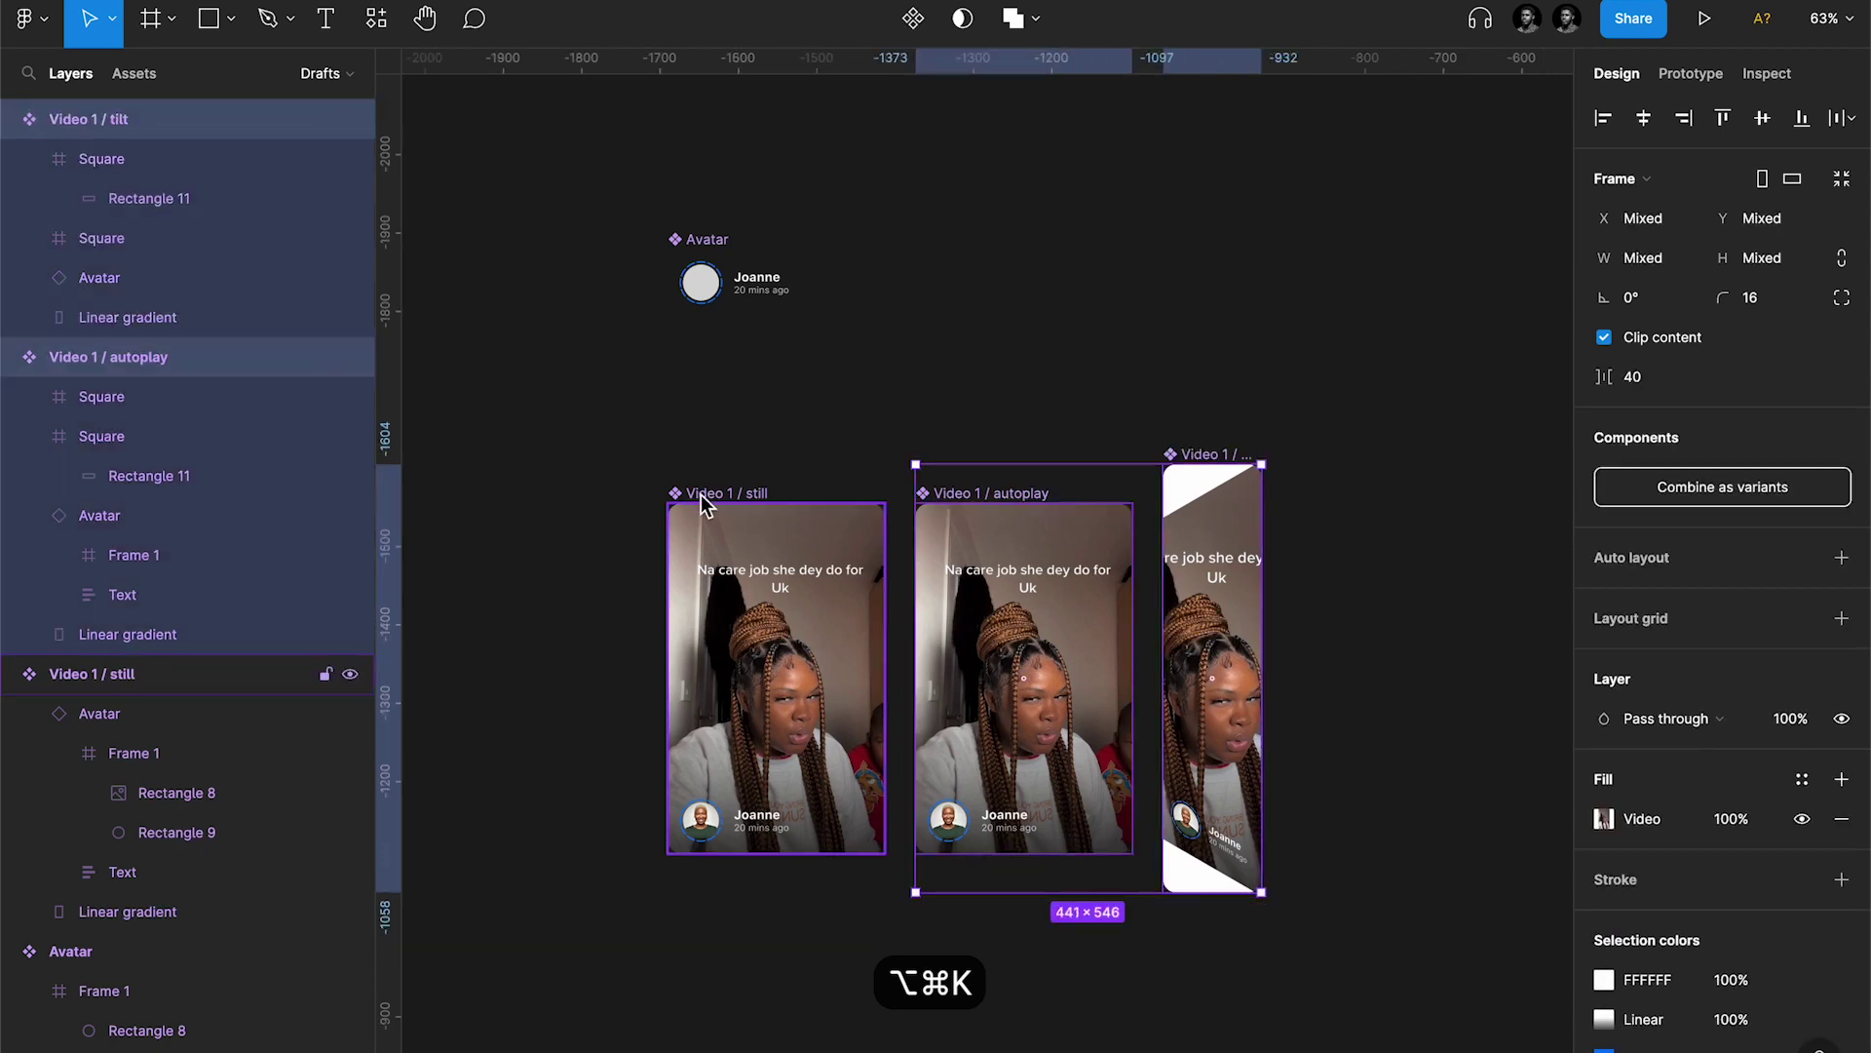
click(1641, 495)
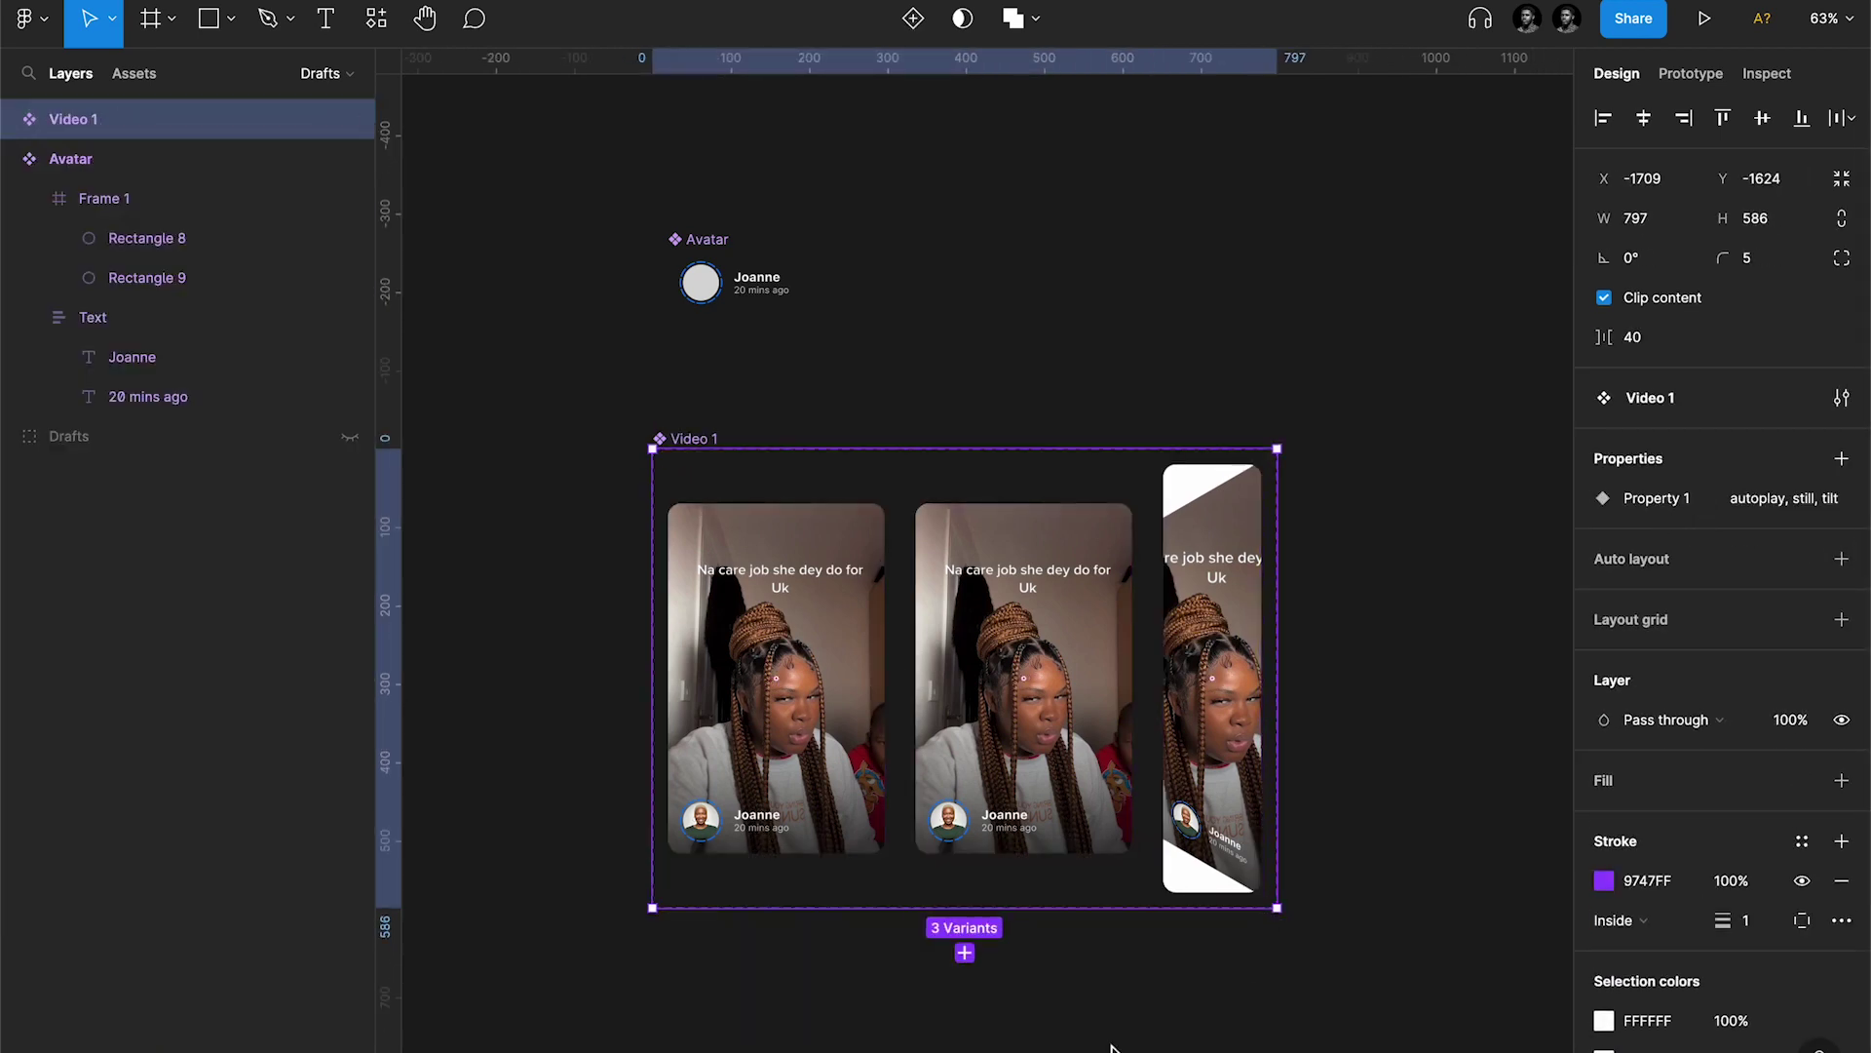
scroll(984, 1051, up, 5)
scroll(983, 1051, down, 6)
scroll(983, 1051, down, 1)
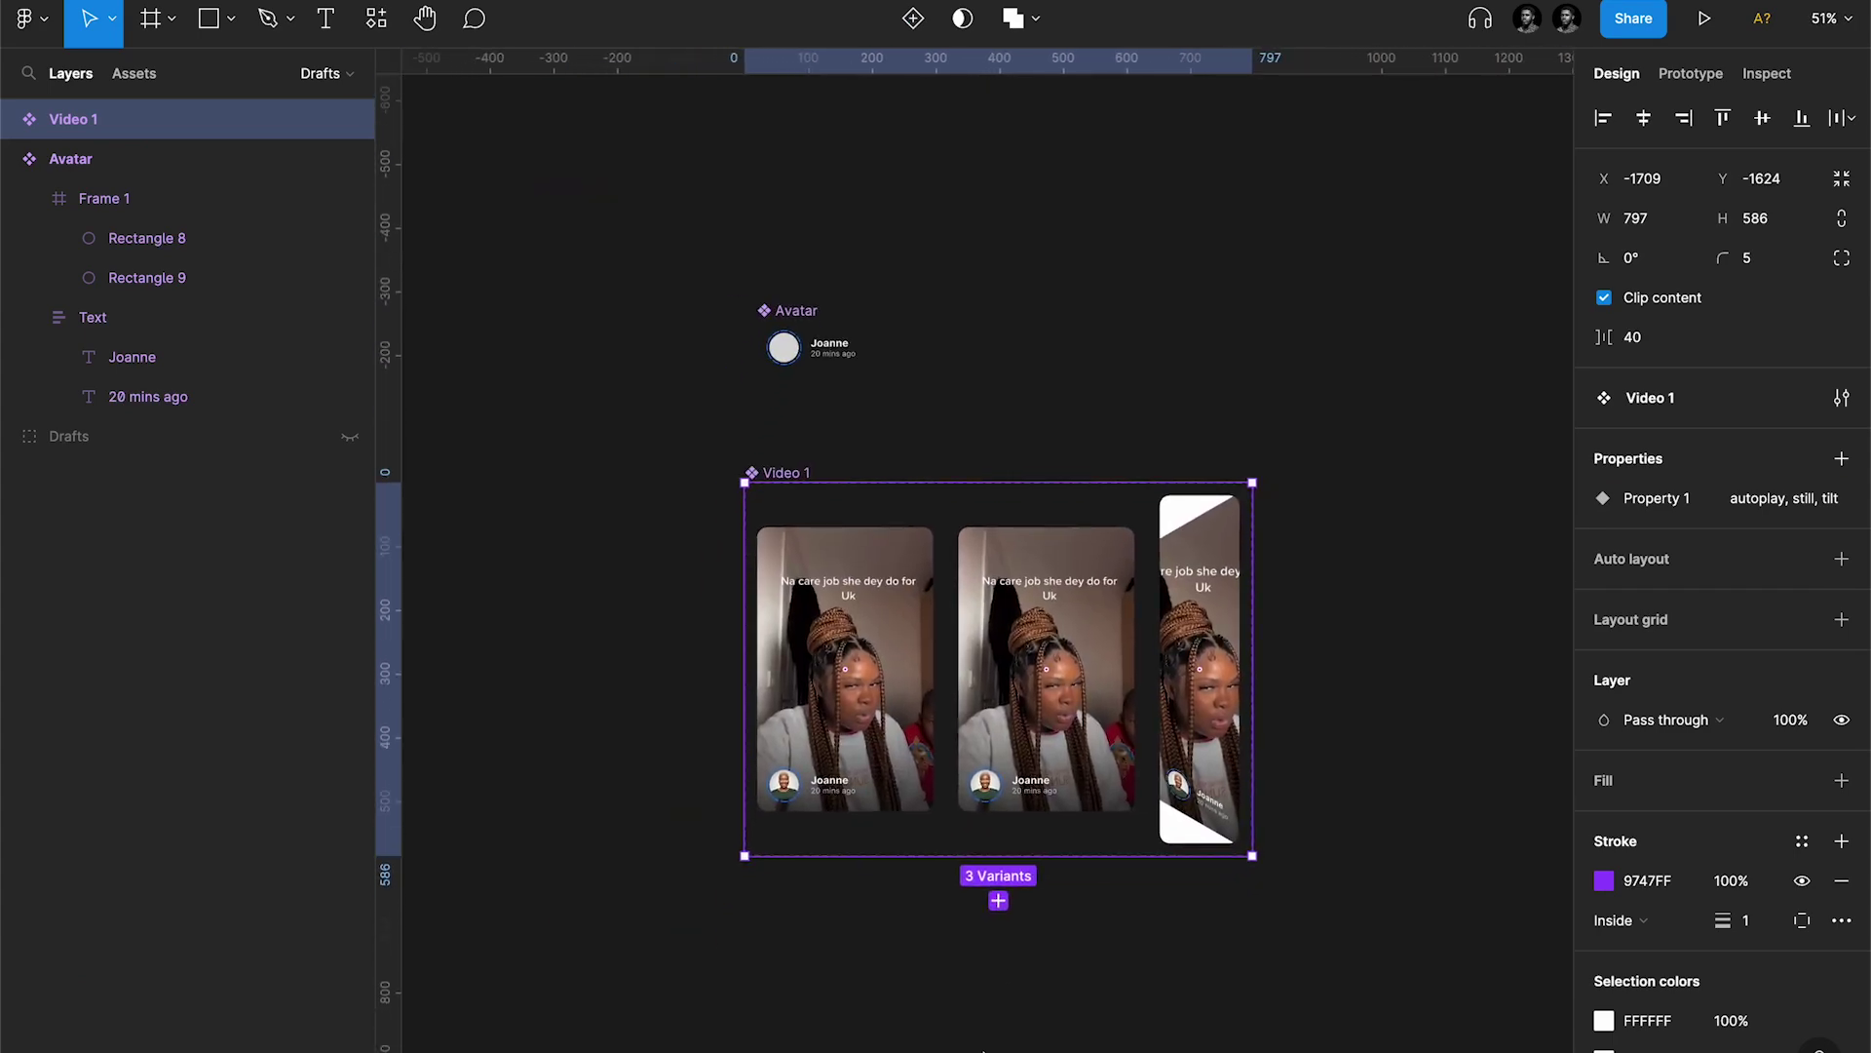
scroll(983, 1050, up, 3)
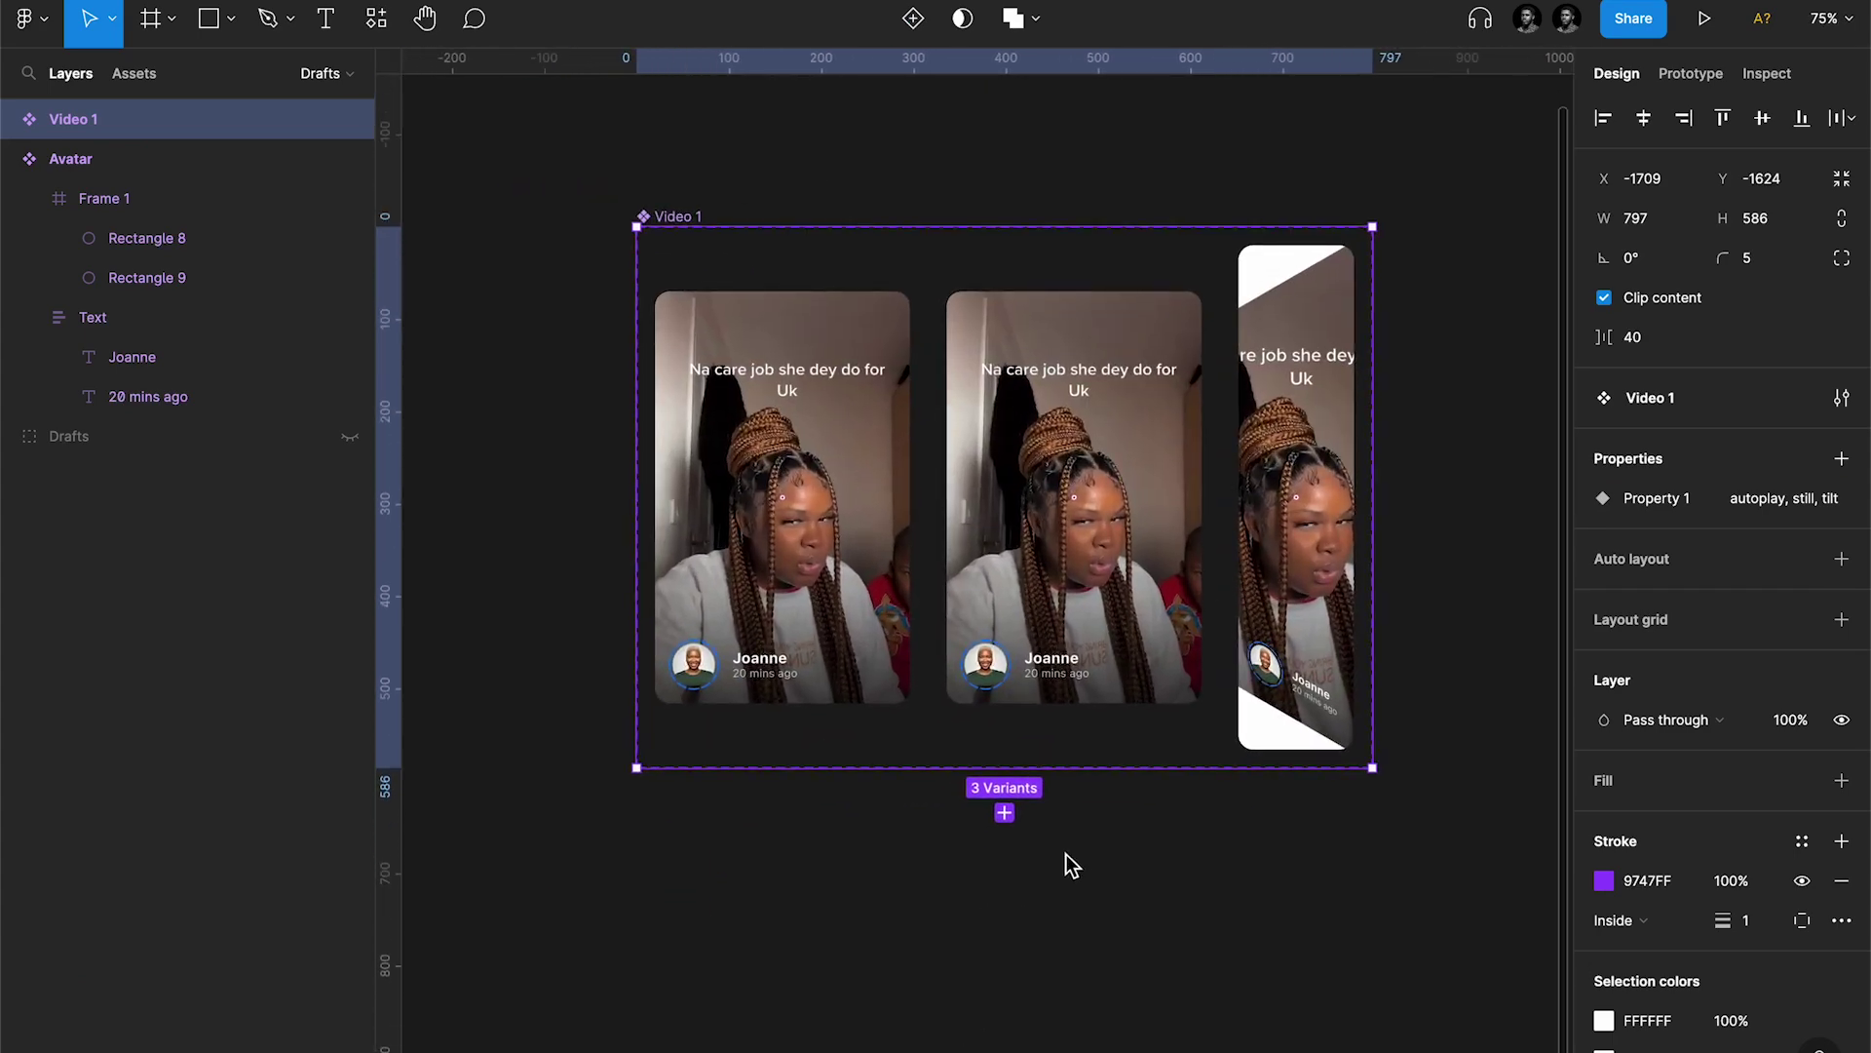
click(1066, 854)
scroll(1067, 854, down, 5)
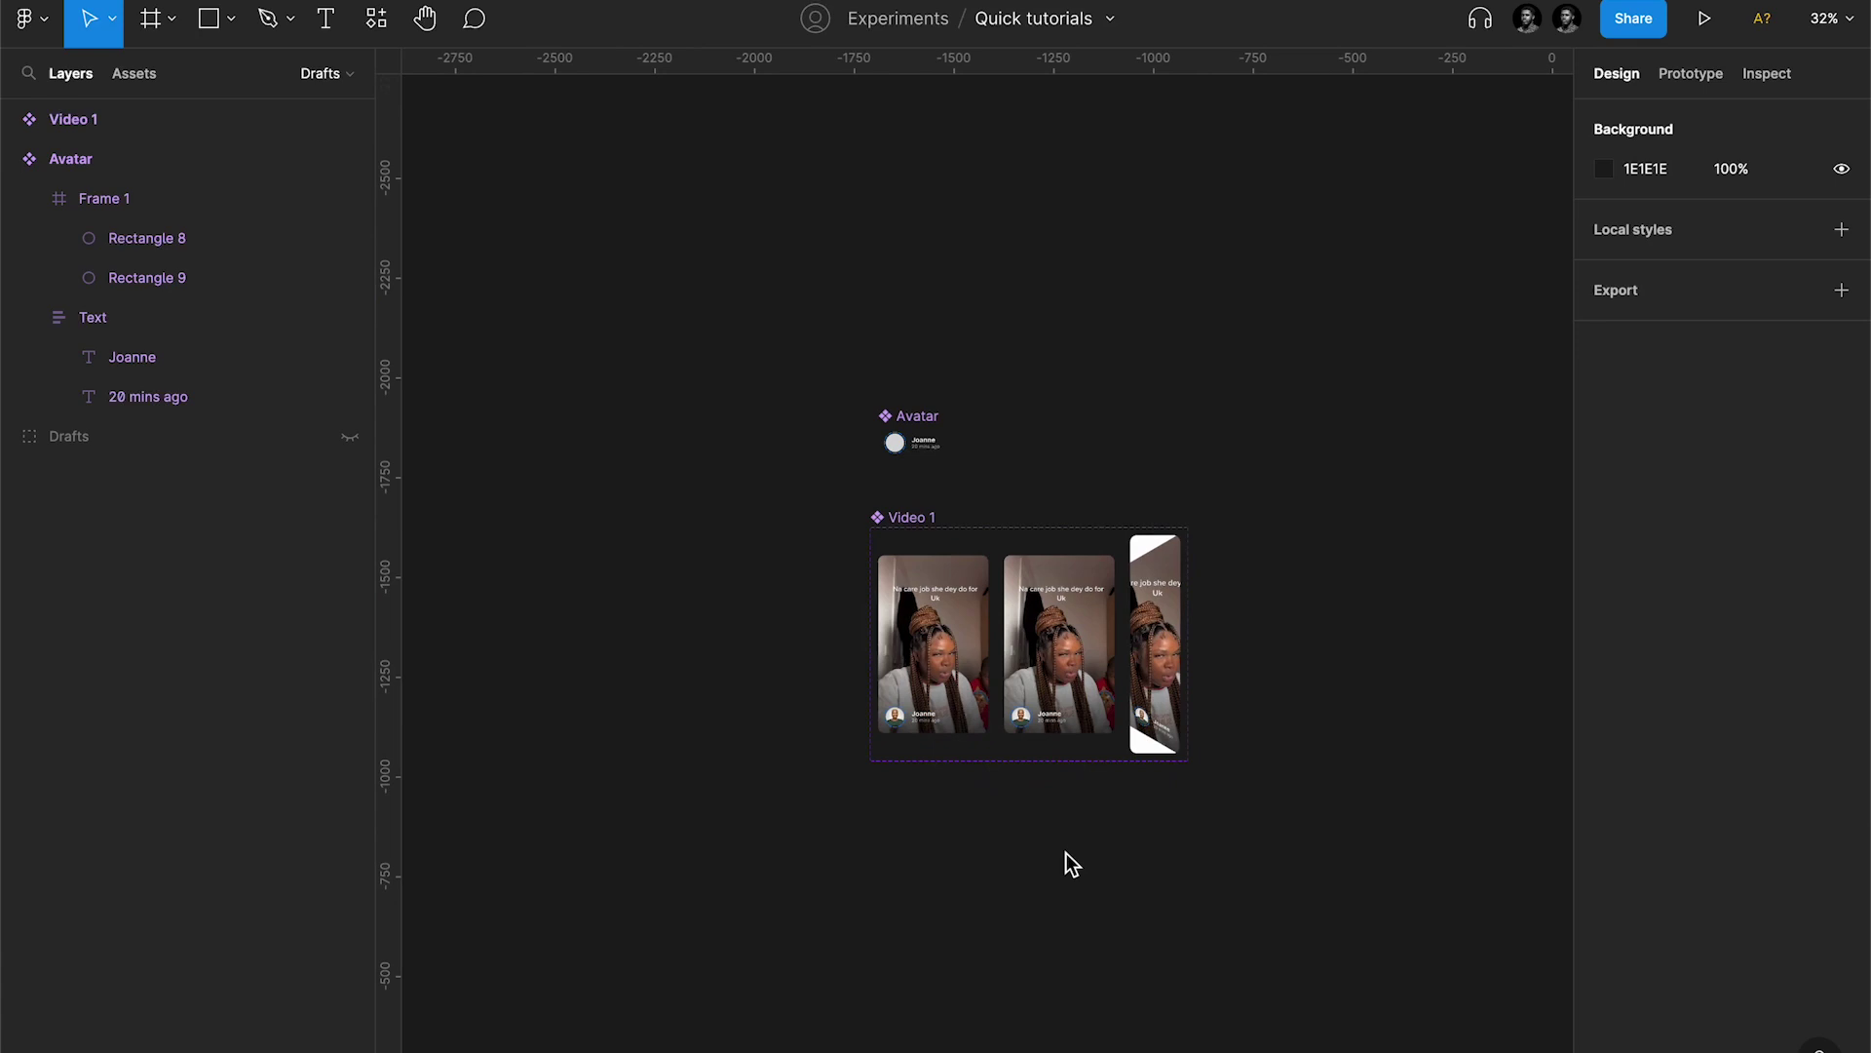
Step: Duplicate the Video 1 component set below the original to make four additional sets
click(911, 517)
scroll(911, 517, down, 3)
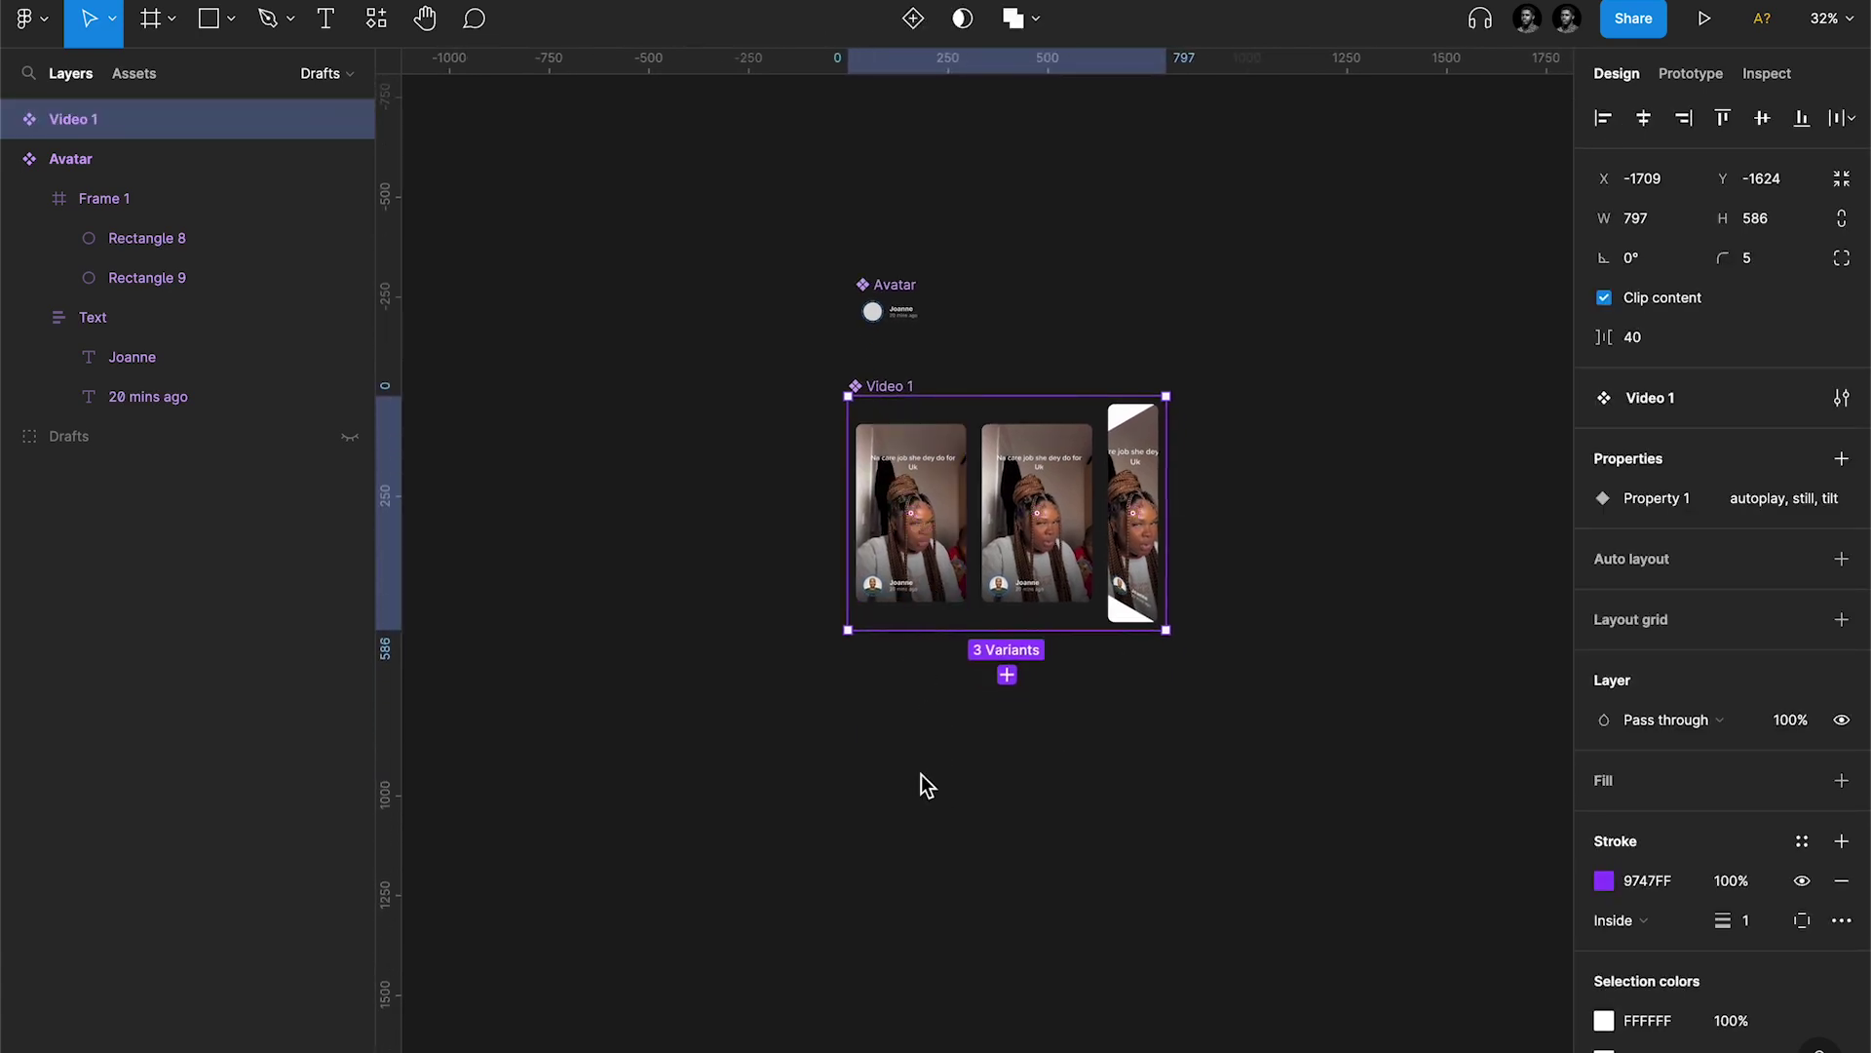
scroll(921, 773, down, 2)
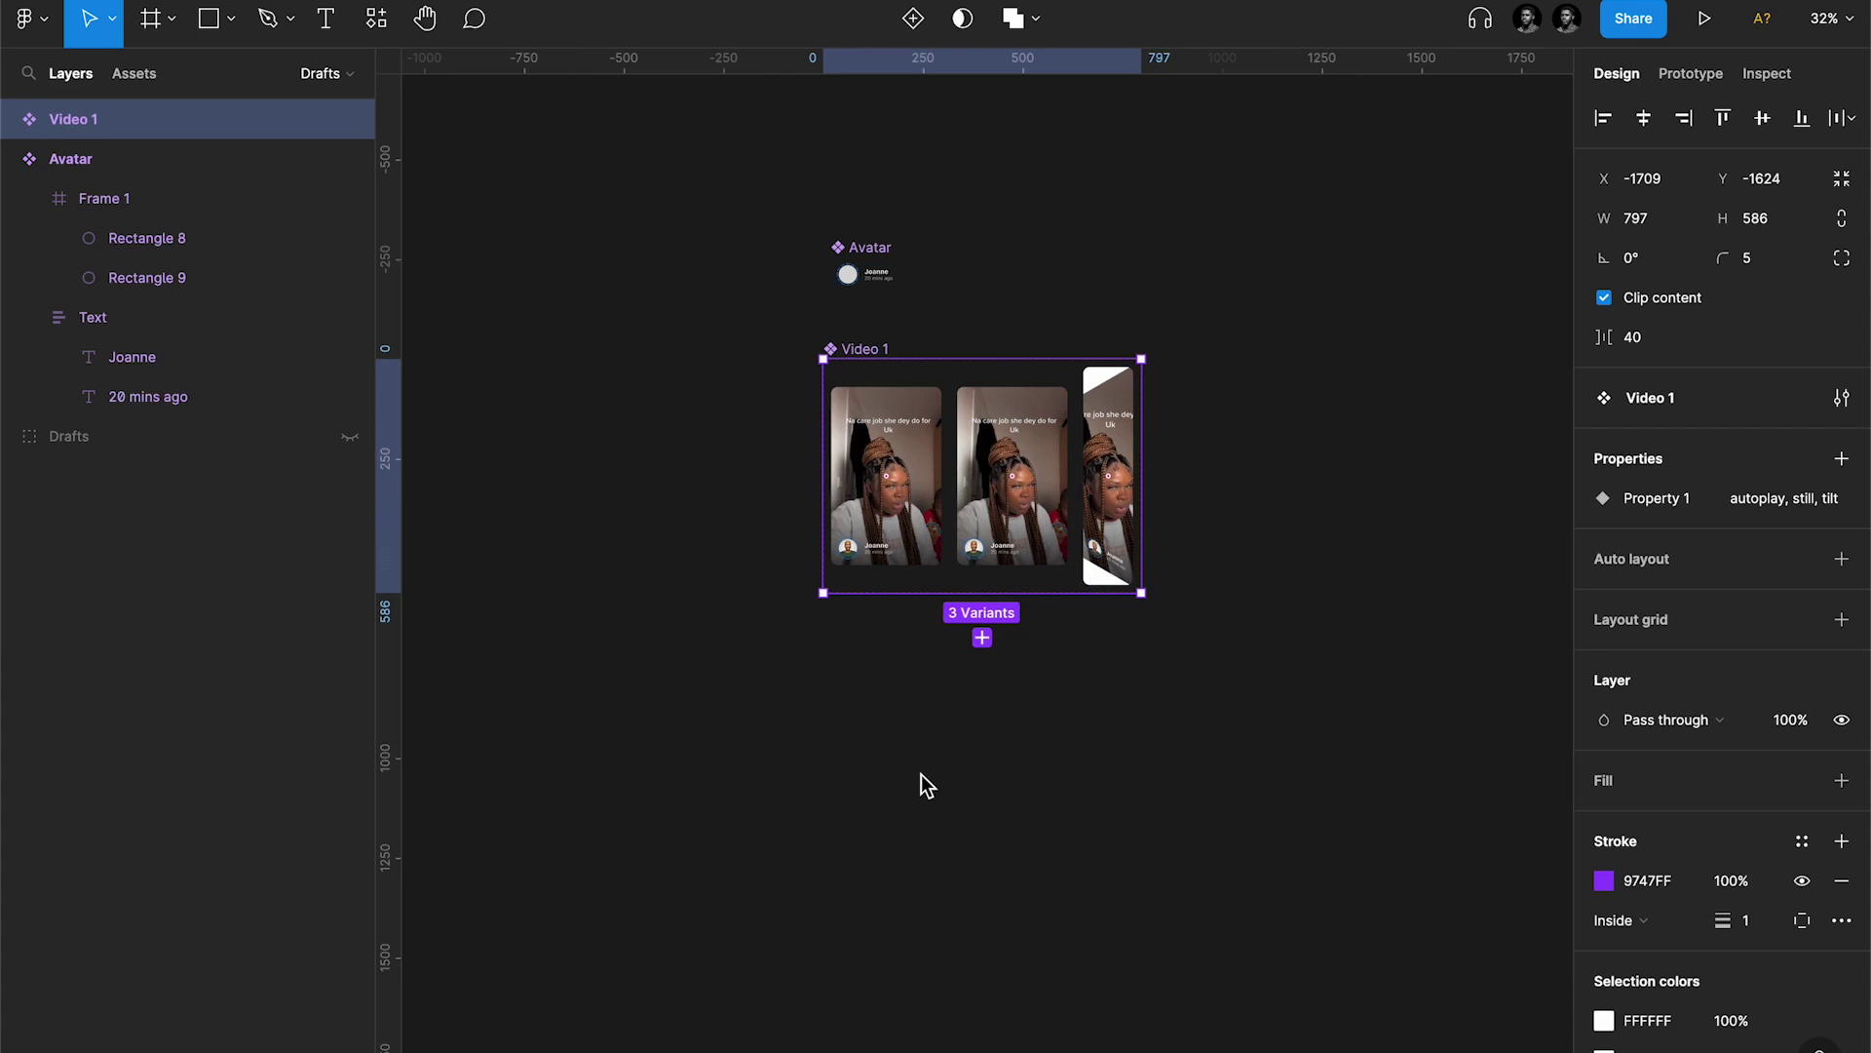
scroll(921, 774, down, 2)
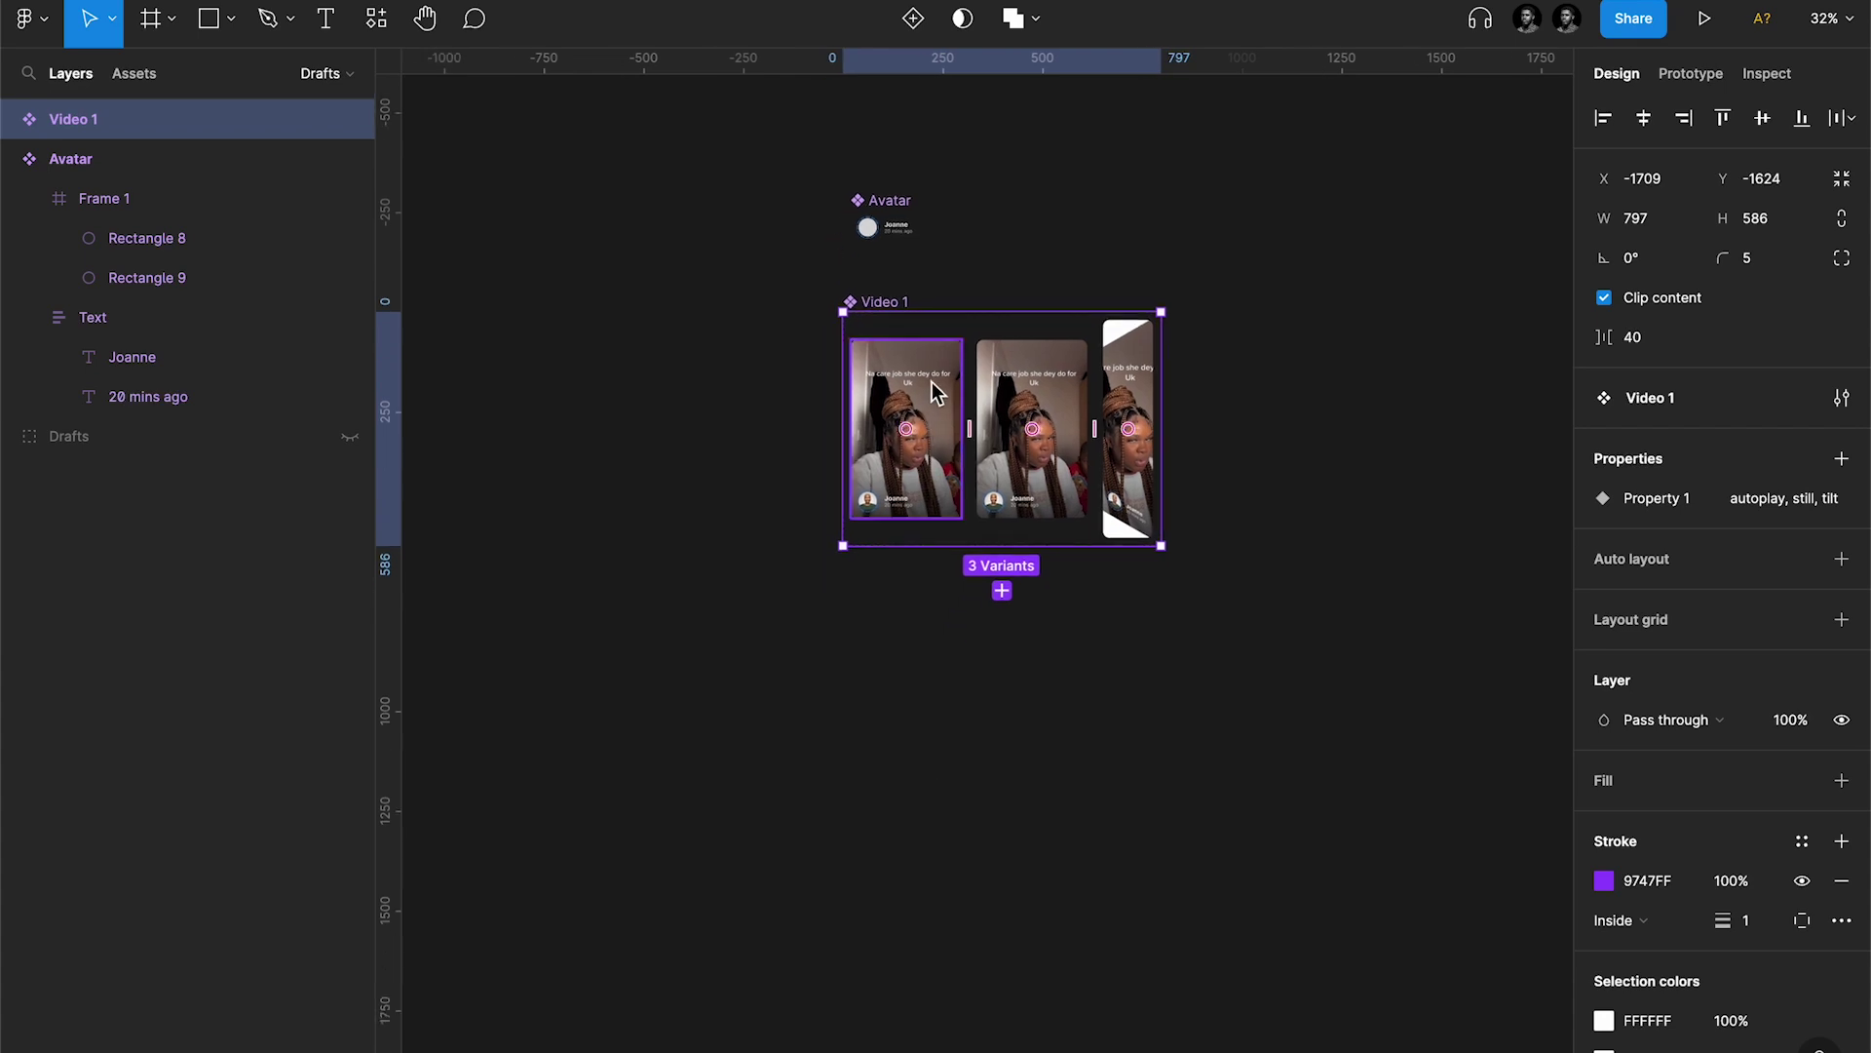
drag(932, 382, 926, 669)
scroll(926, 671, down, 3)
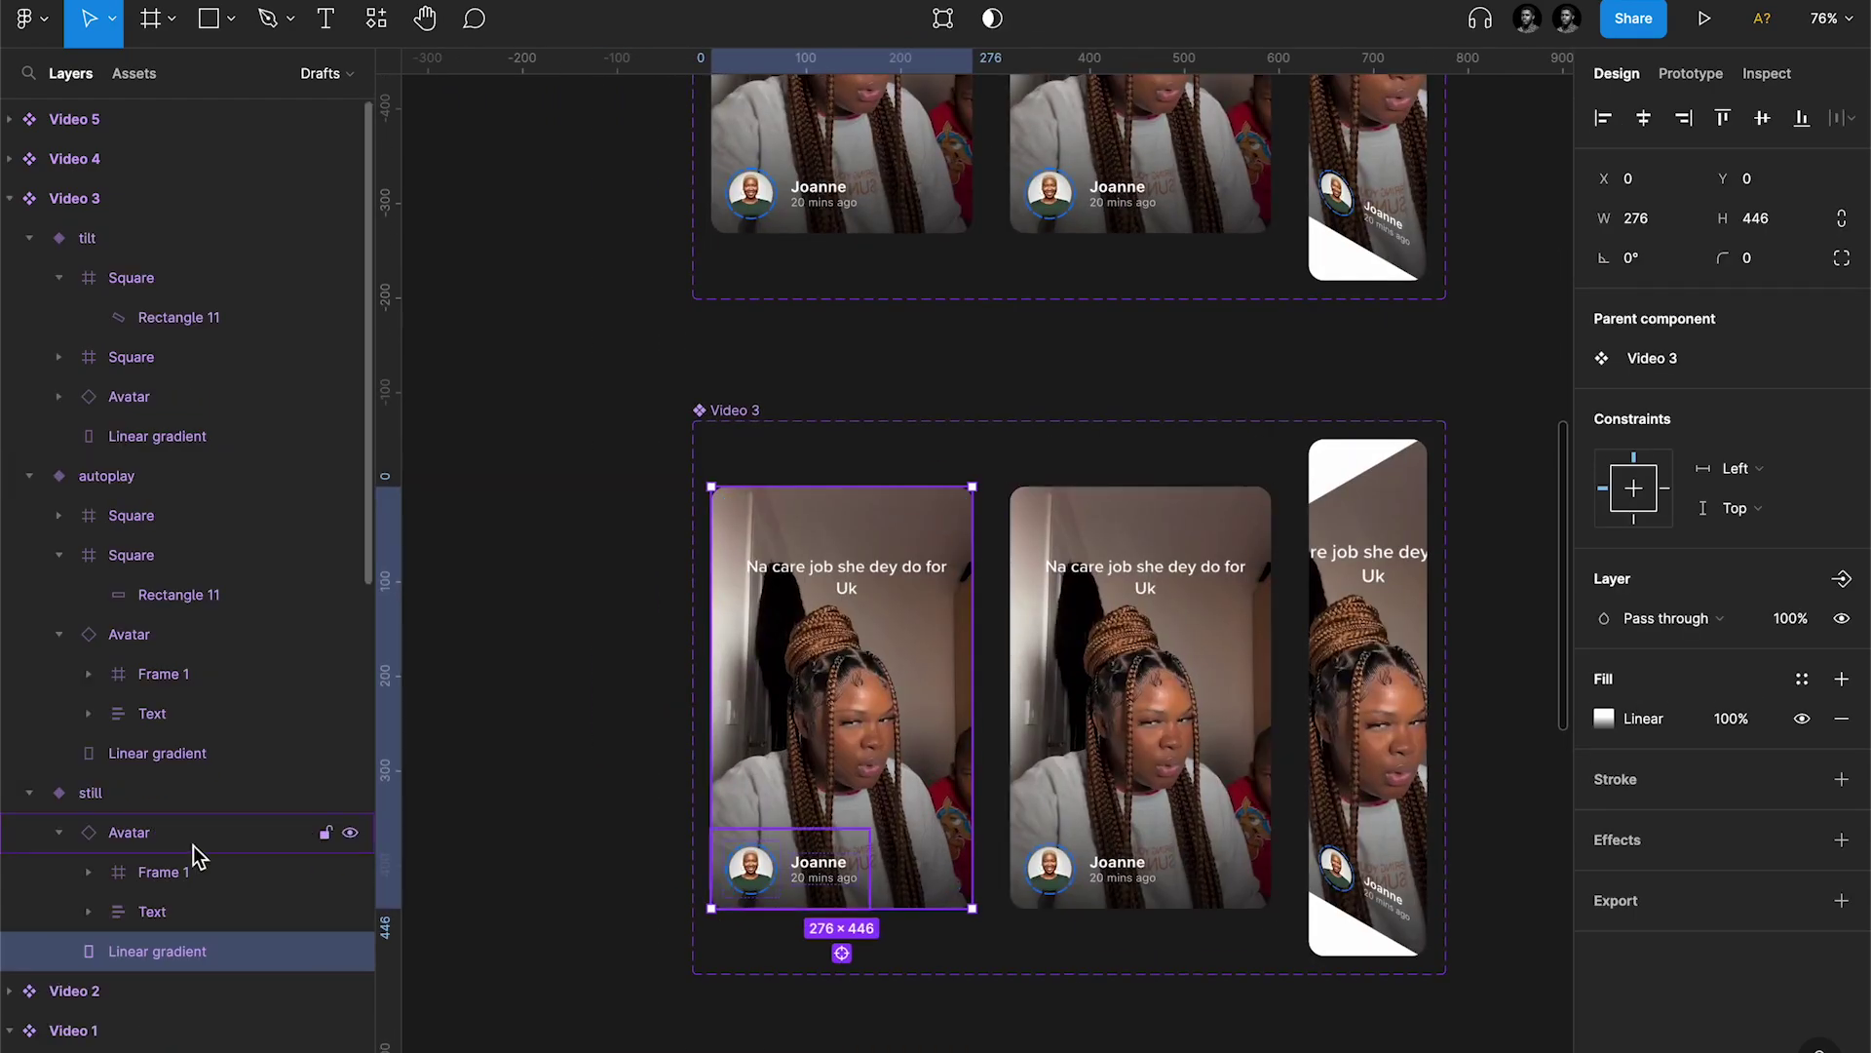
Step: Replace the video fill of Video 3's still variant with the primary school students clip
scroll(171, 814, down, 1)
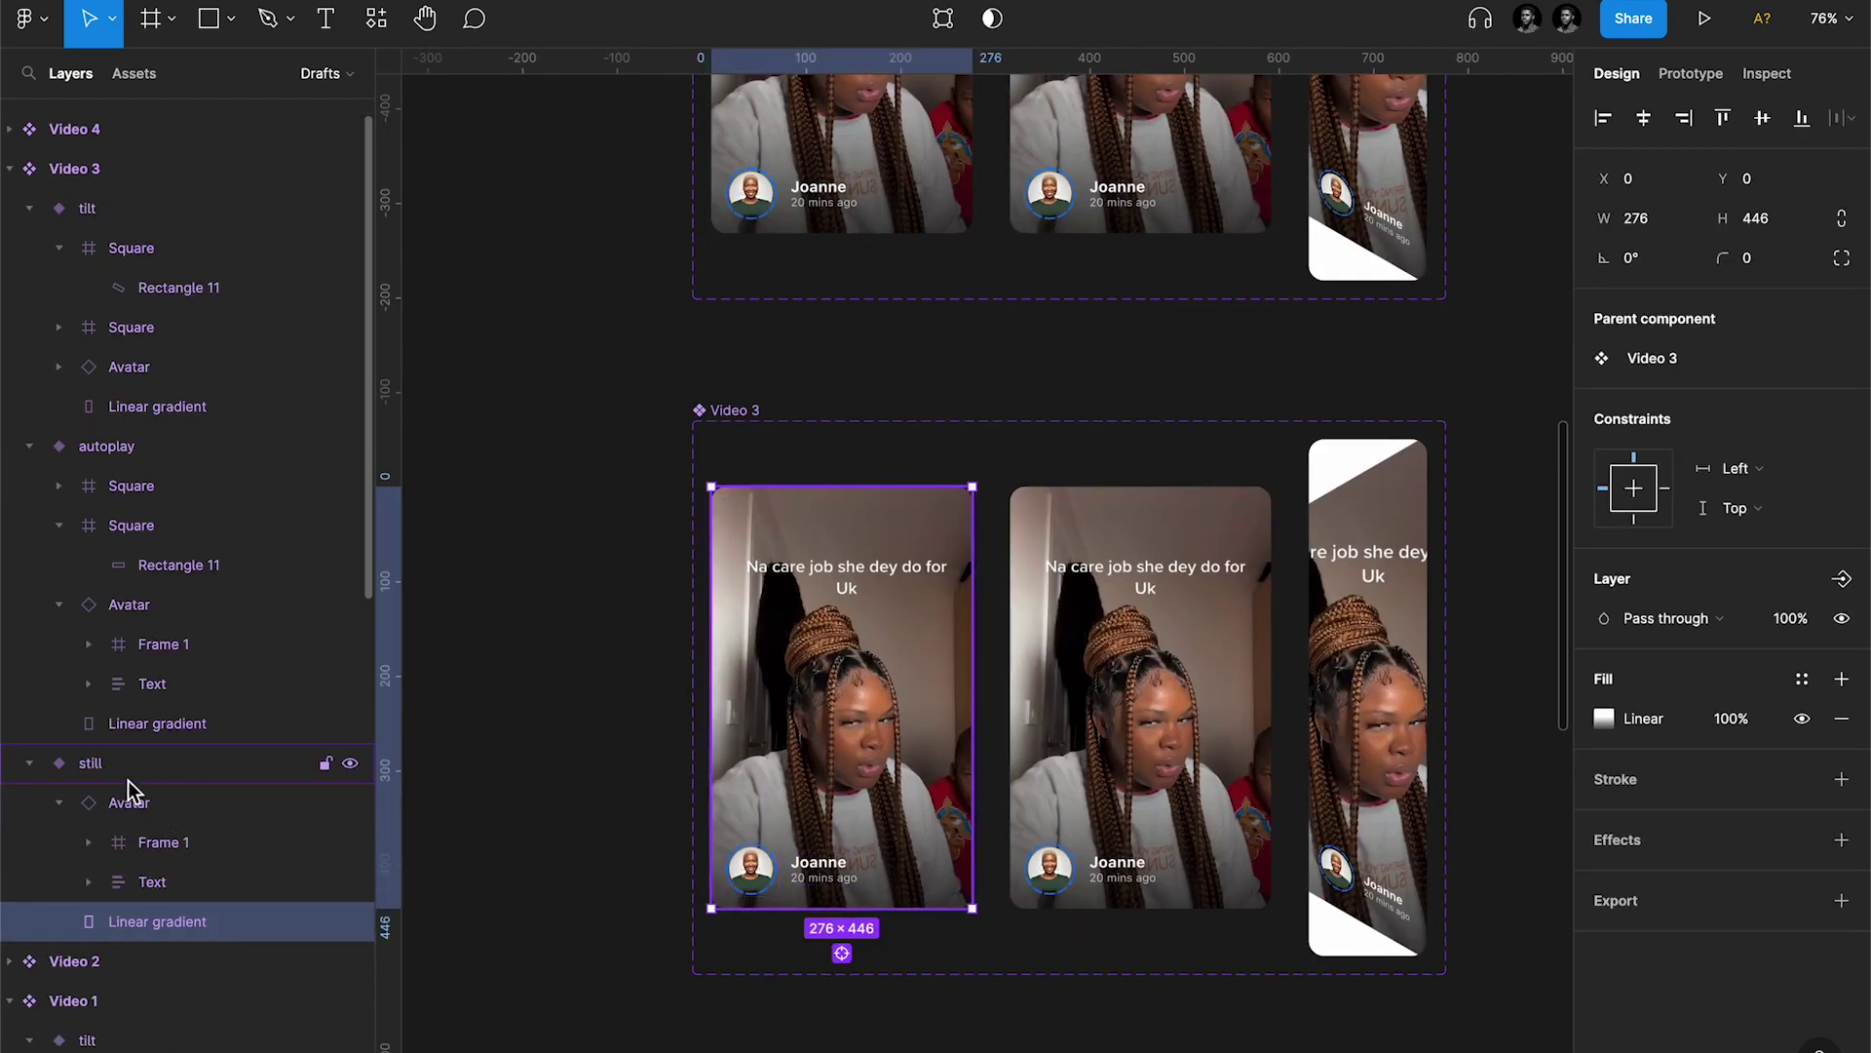
click(92, 770)
click(1603, 1019)
click(1425, 951)
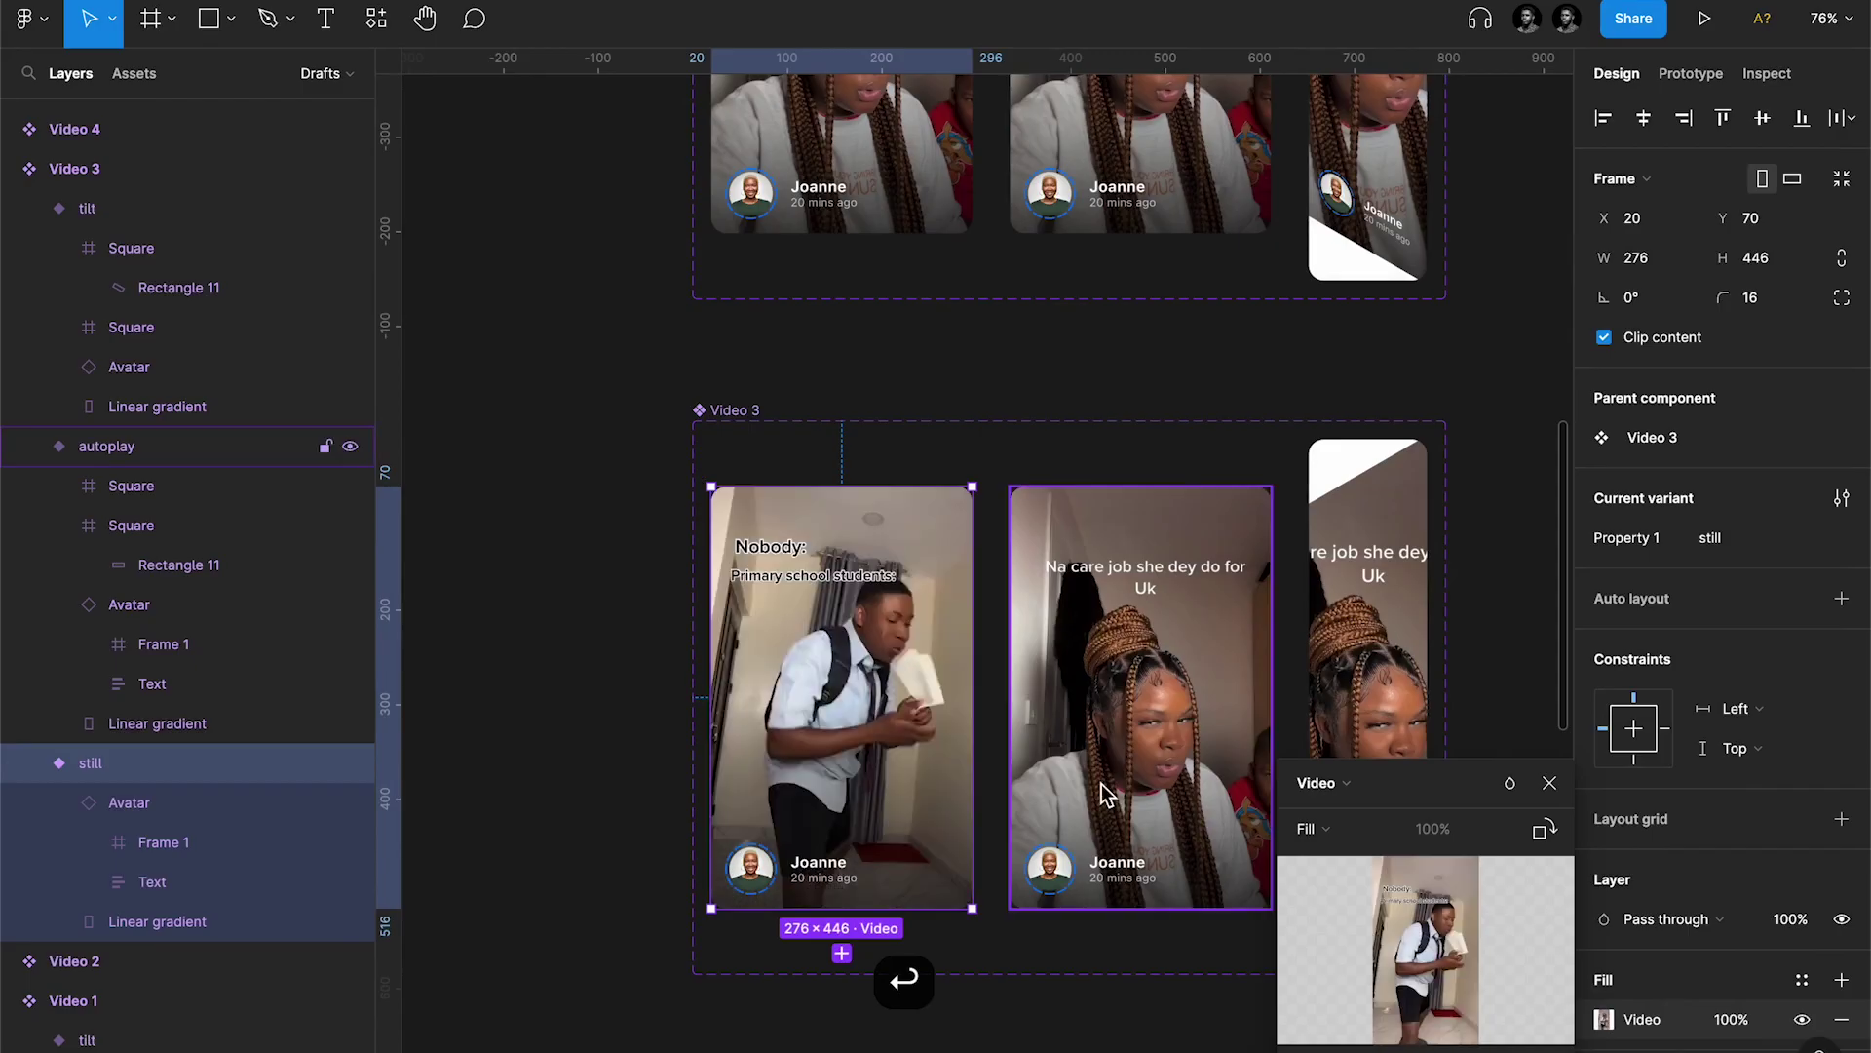
Step: Paste the still variant's video fill onto the autoplay and tilt variants in the Video 3 and Video 4 sets
click(1550, 783)
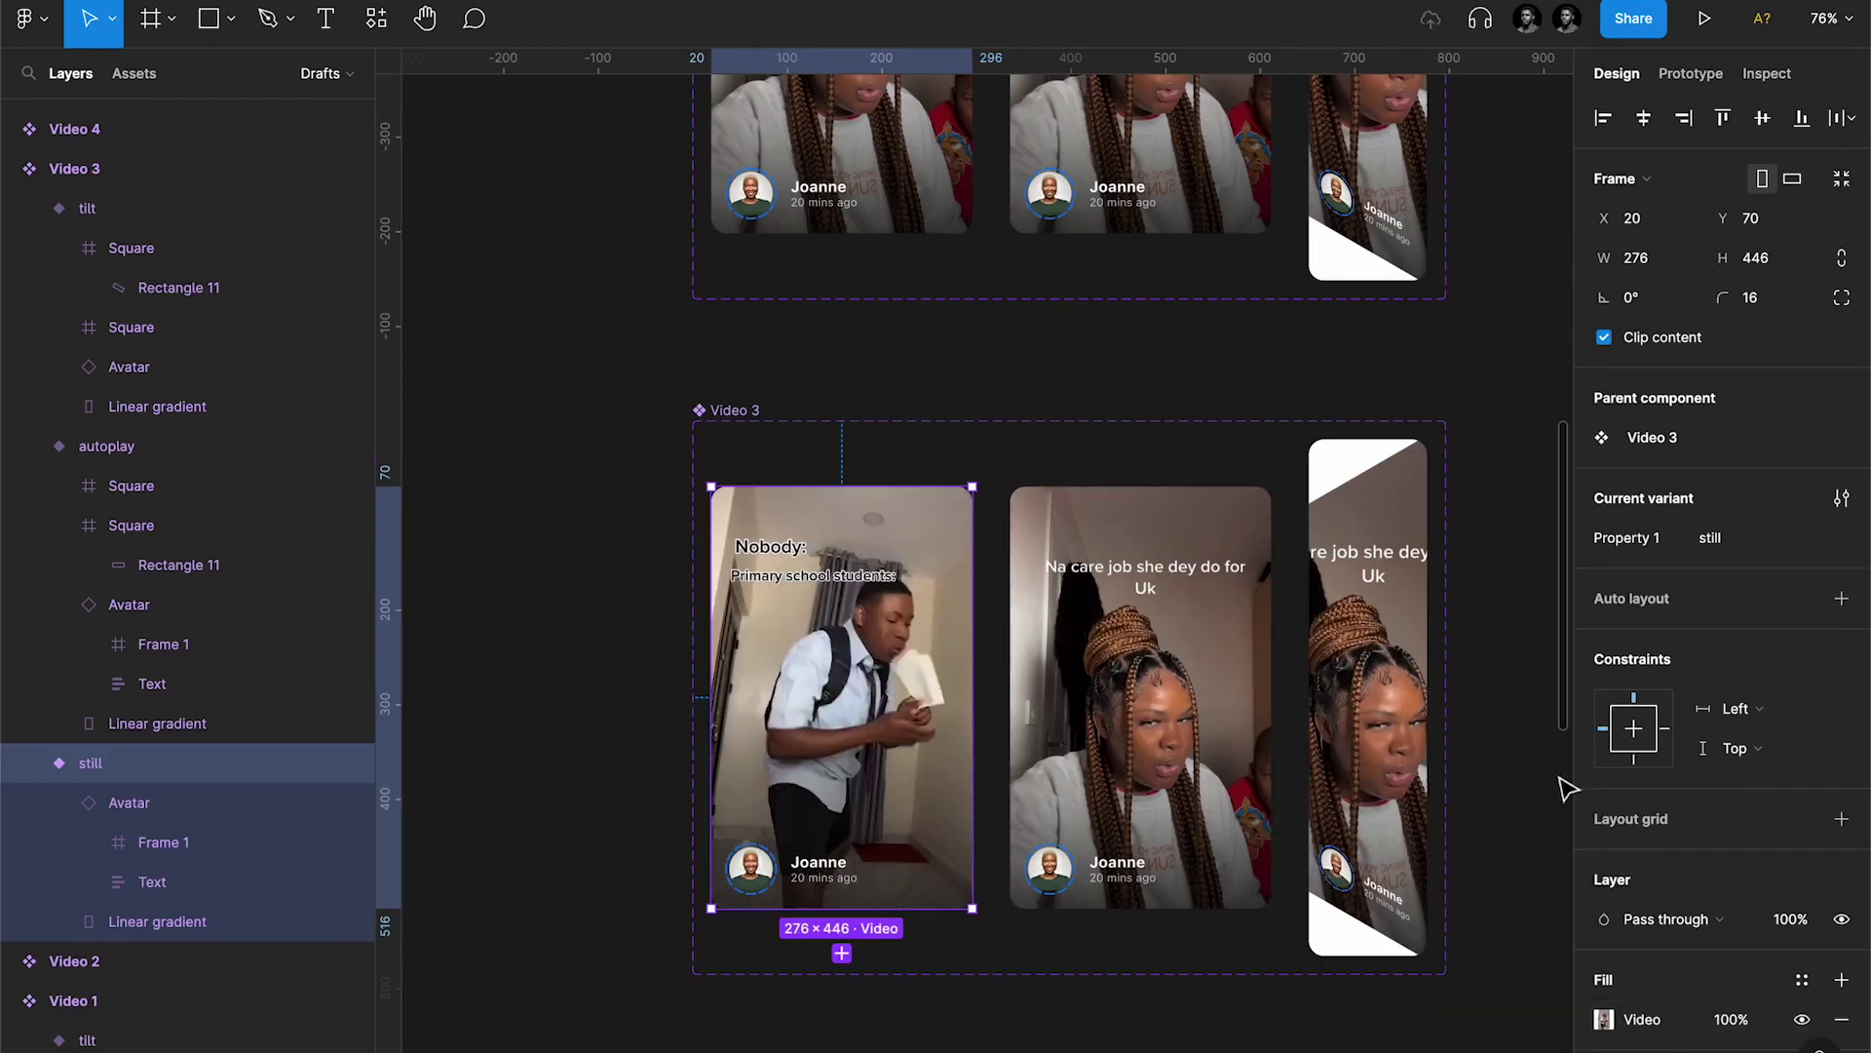
click(106, 445)
key(alt+super+v)
click(87, 208)
key(alt+super+v)
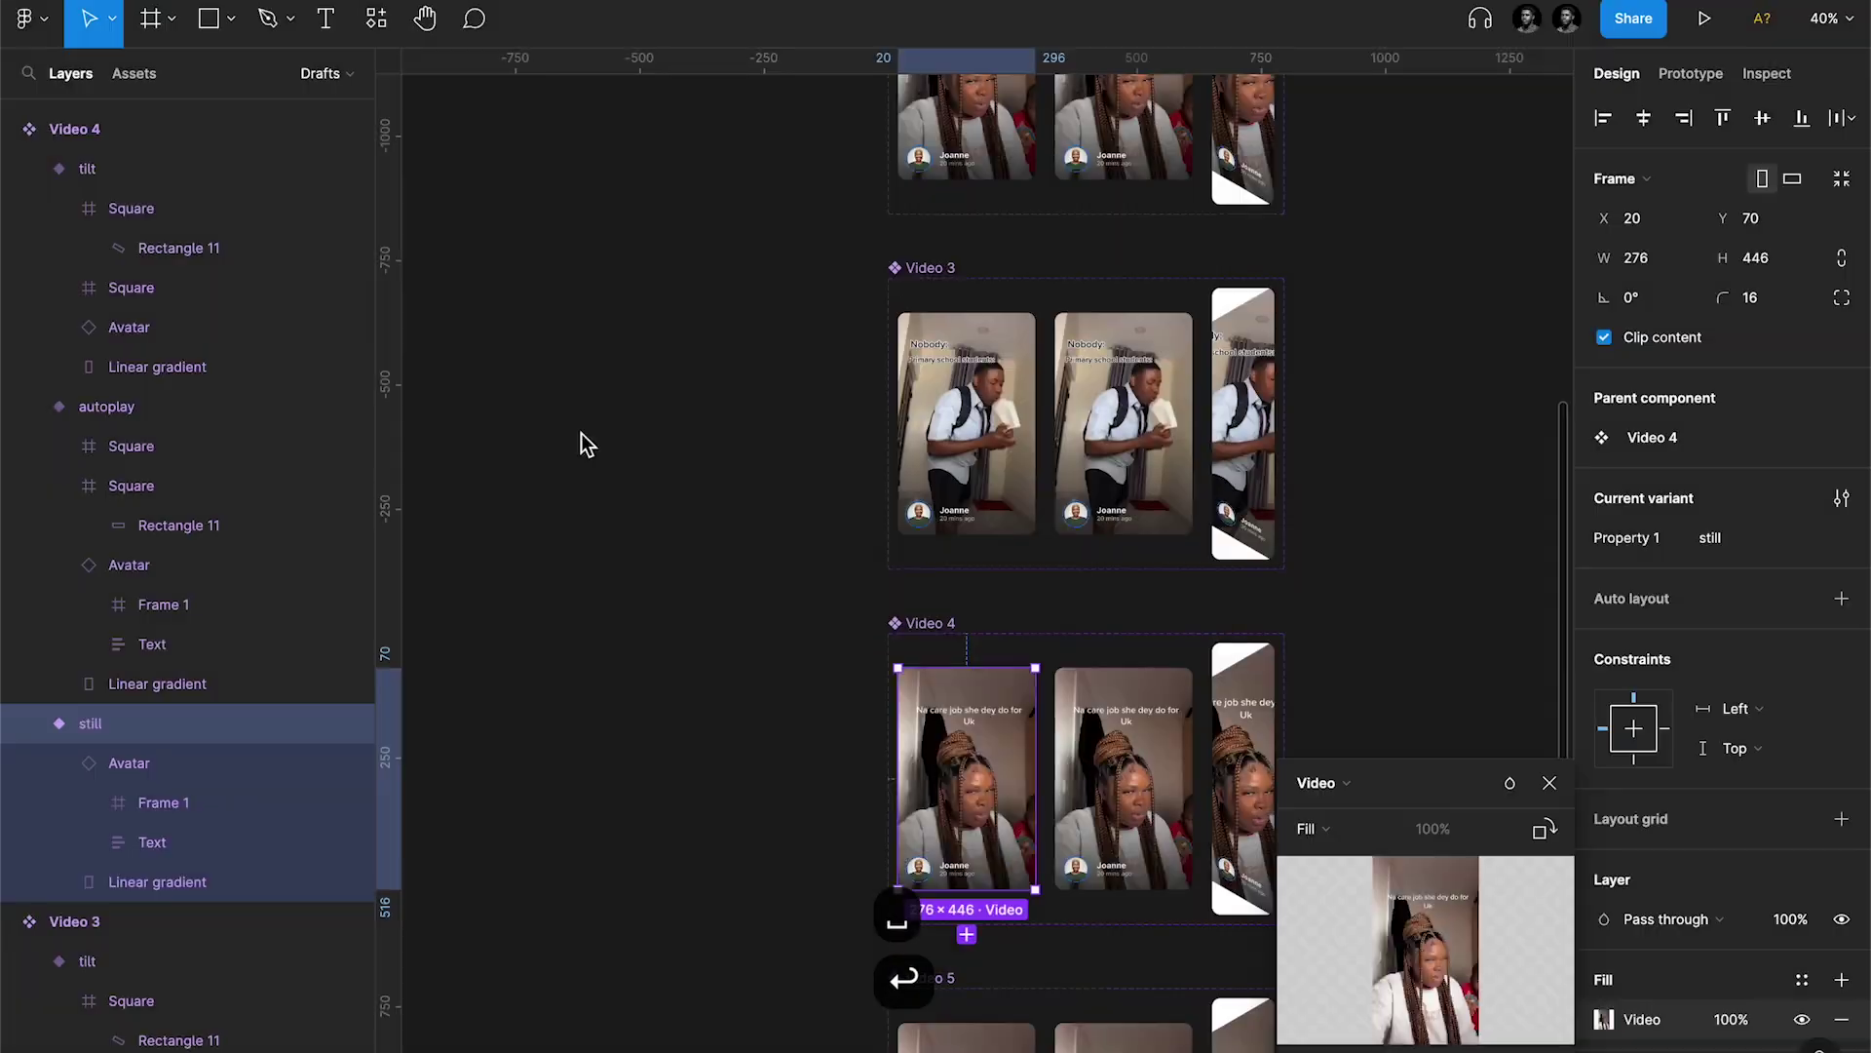
click(1121, 770)
key(alt+super+v)
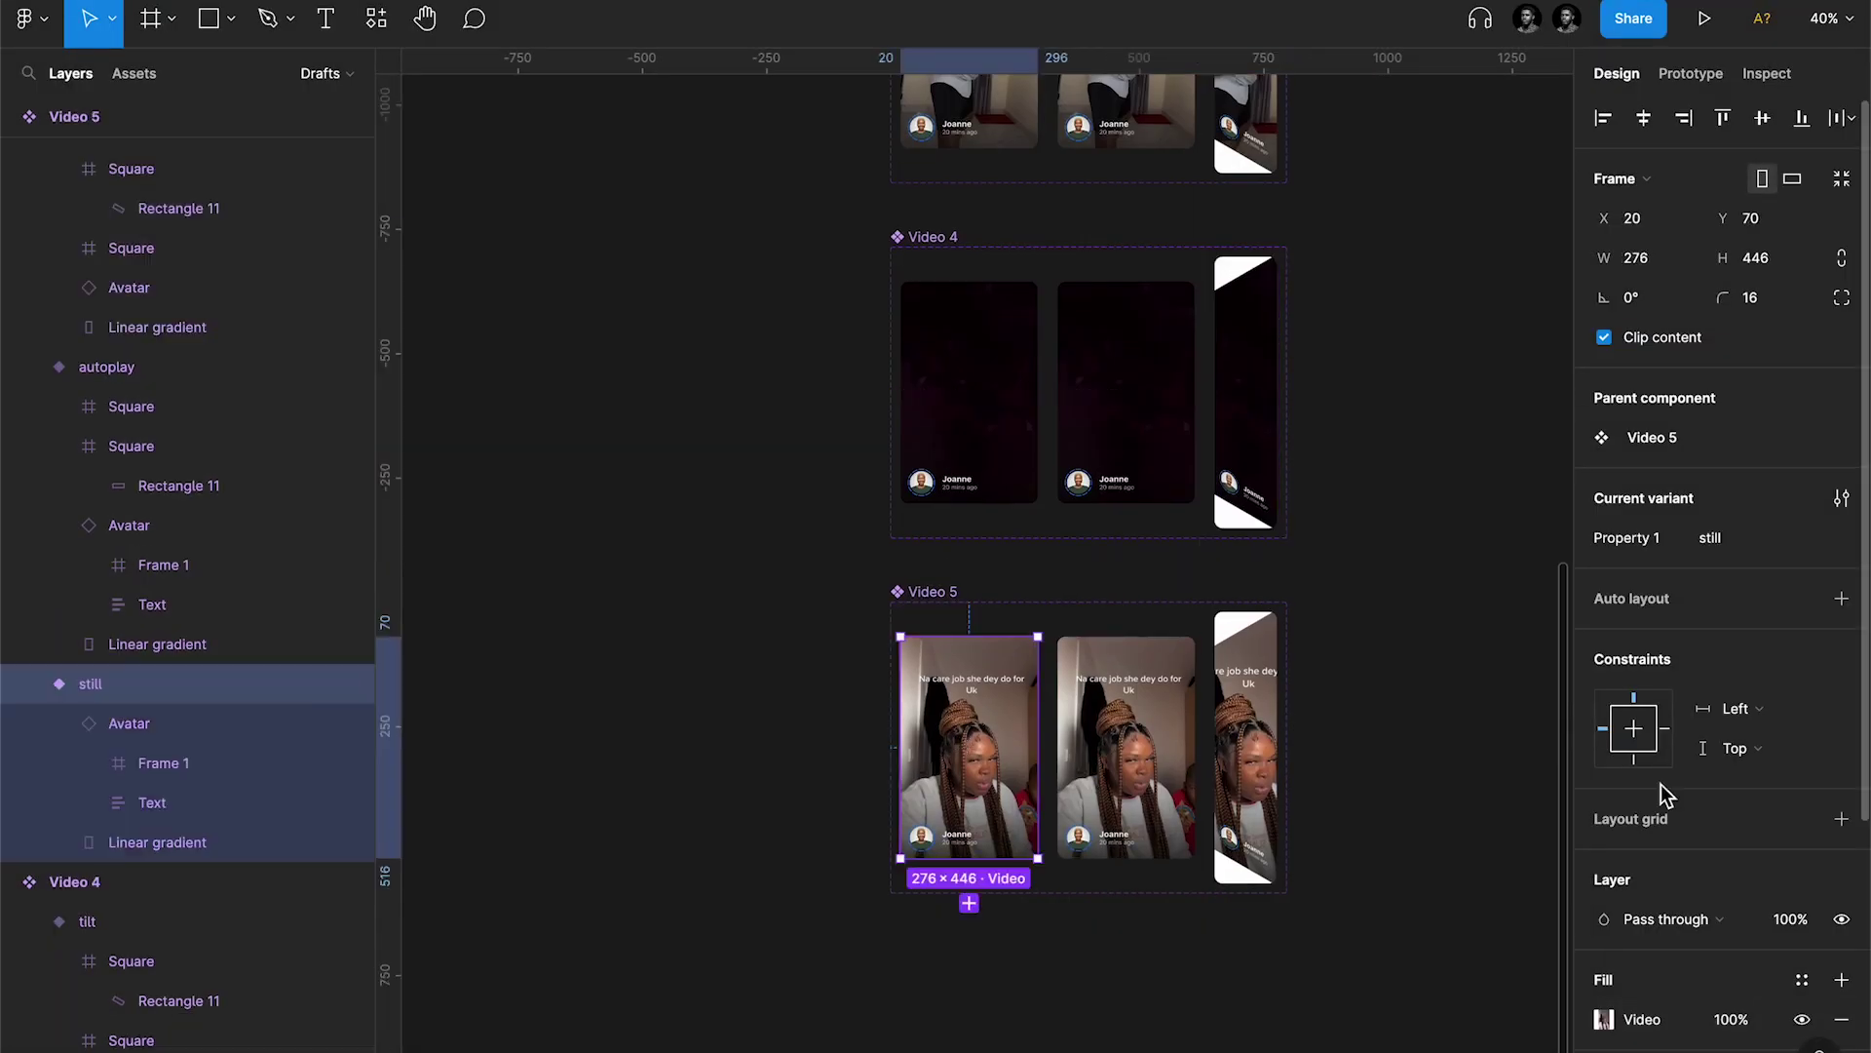
Step: Replace Video 5's still fill with Savetik.net_7151046200165174574.mp4, previewing the clip first, and paste that fill onto the set's other variants
click(1604, 1019)
click(1425, 950)
key(Down)
key(space)
key(space)
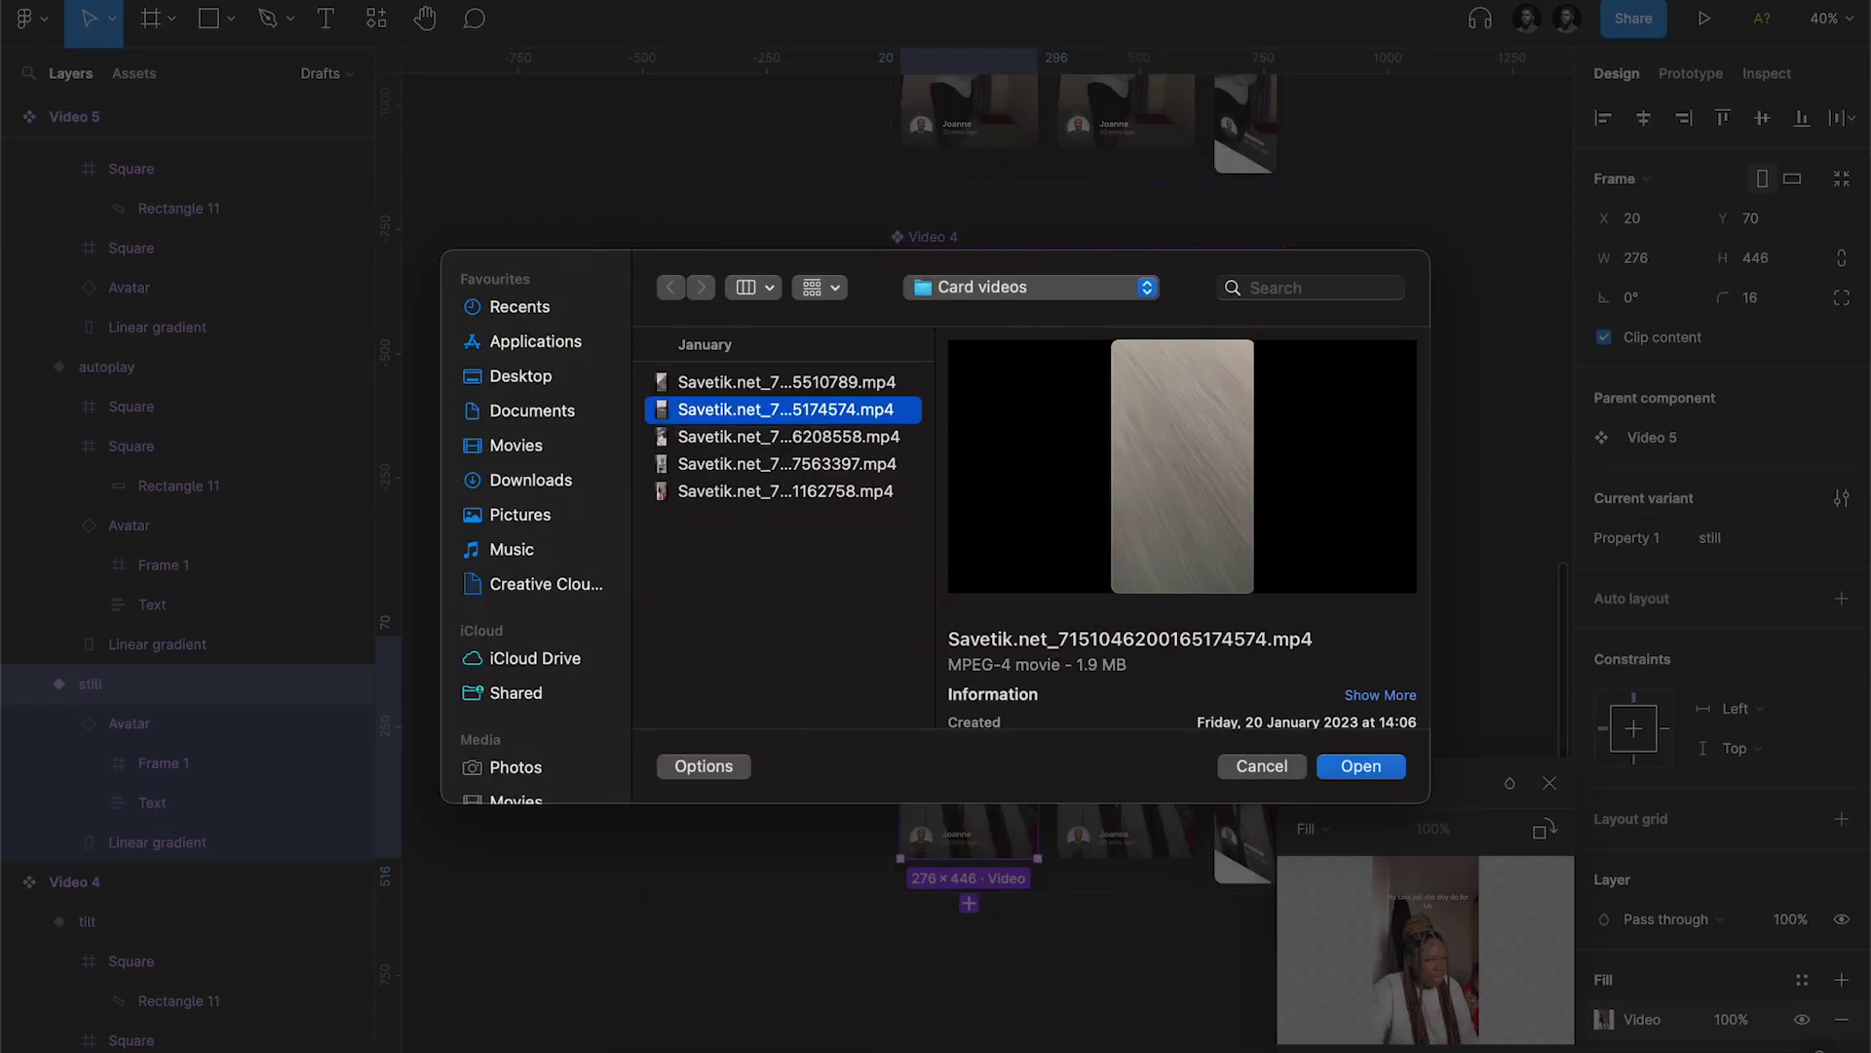
key(space)
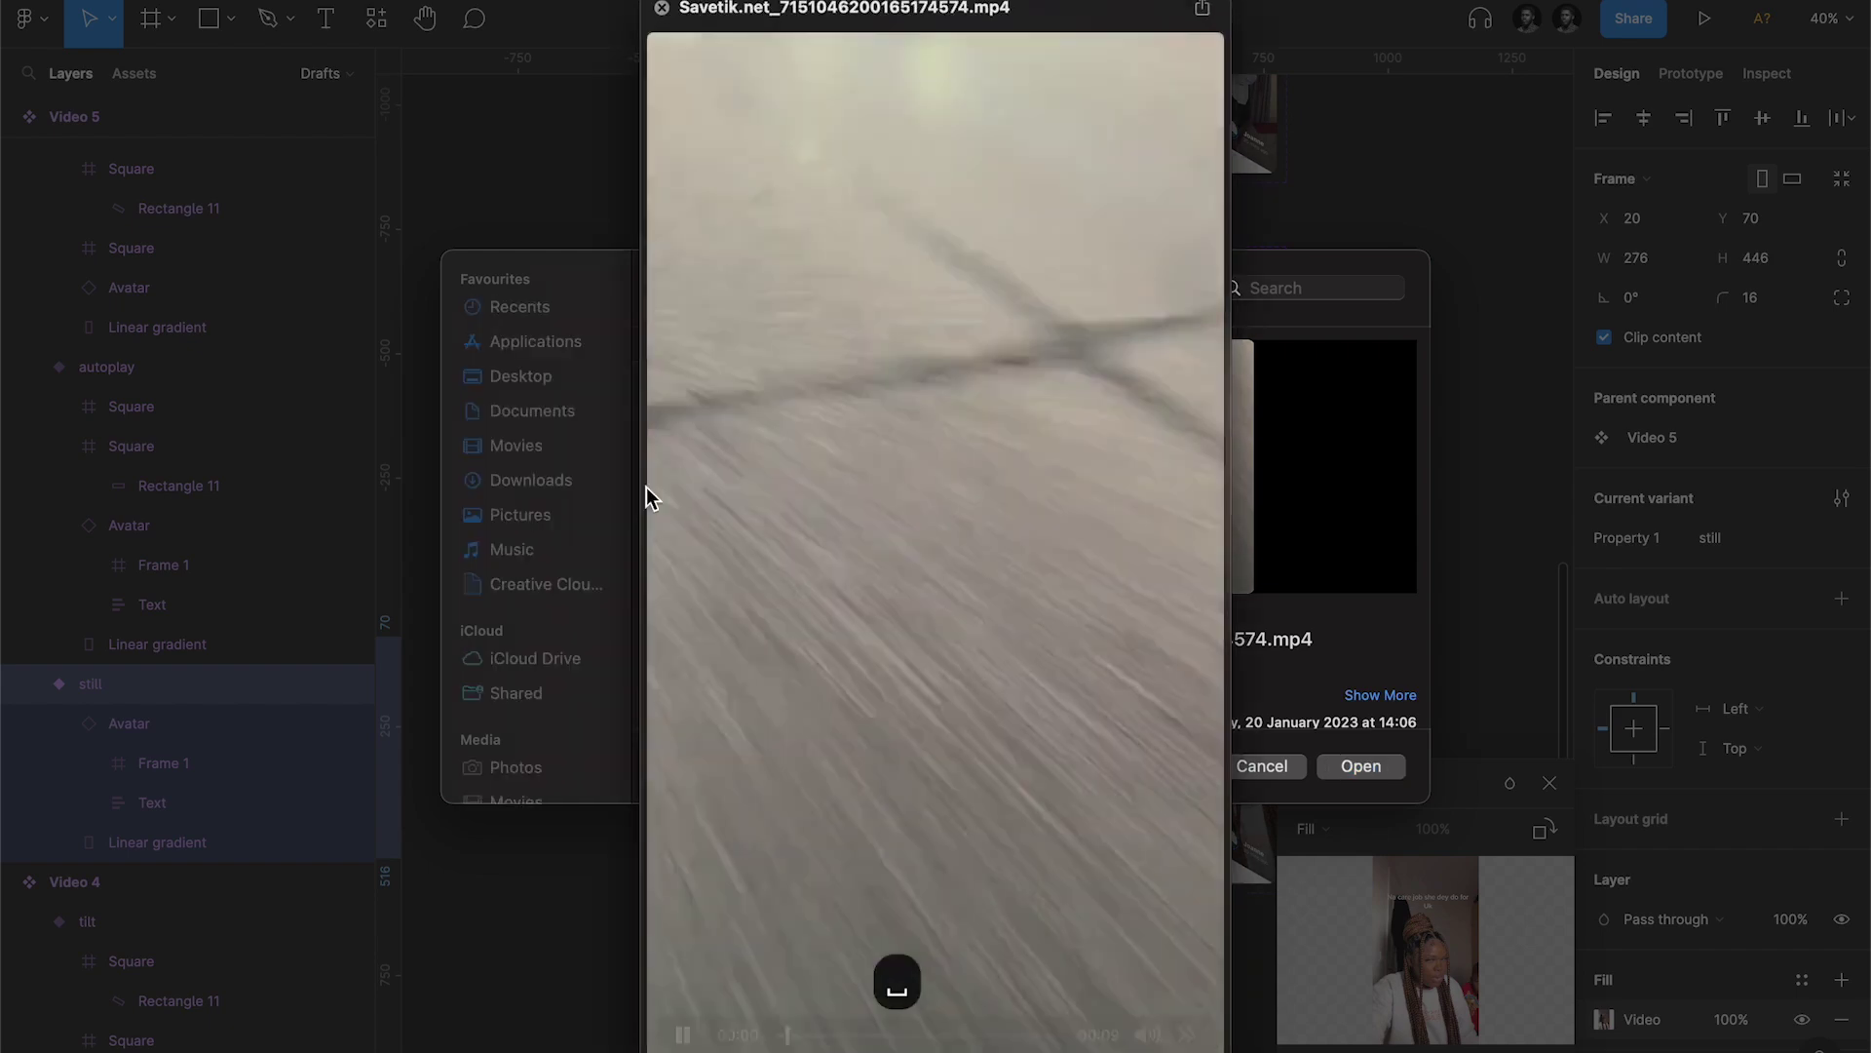
key(space)
key(Return)
scroll(1244, 557, down, 2)
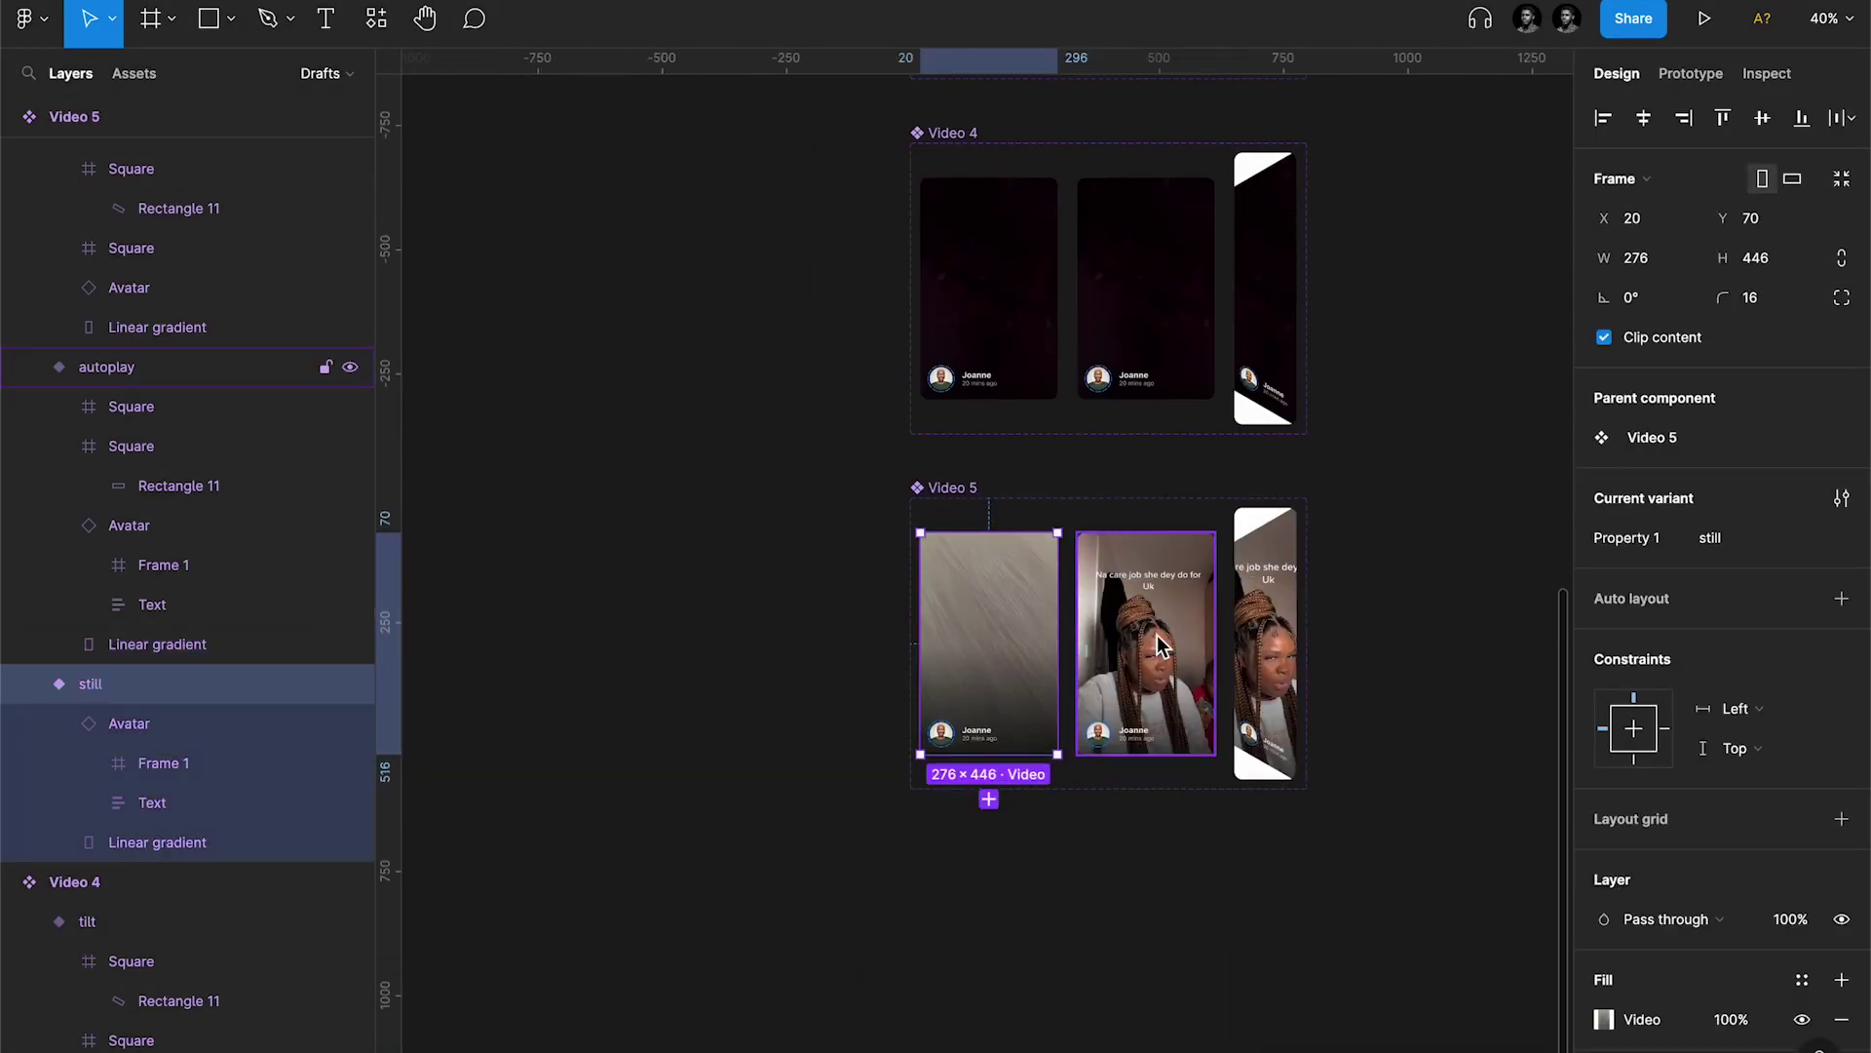
key(alt+super+v)
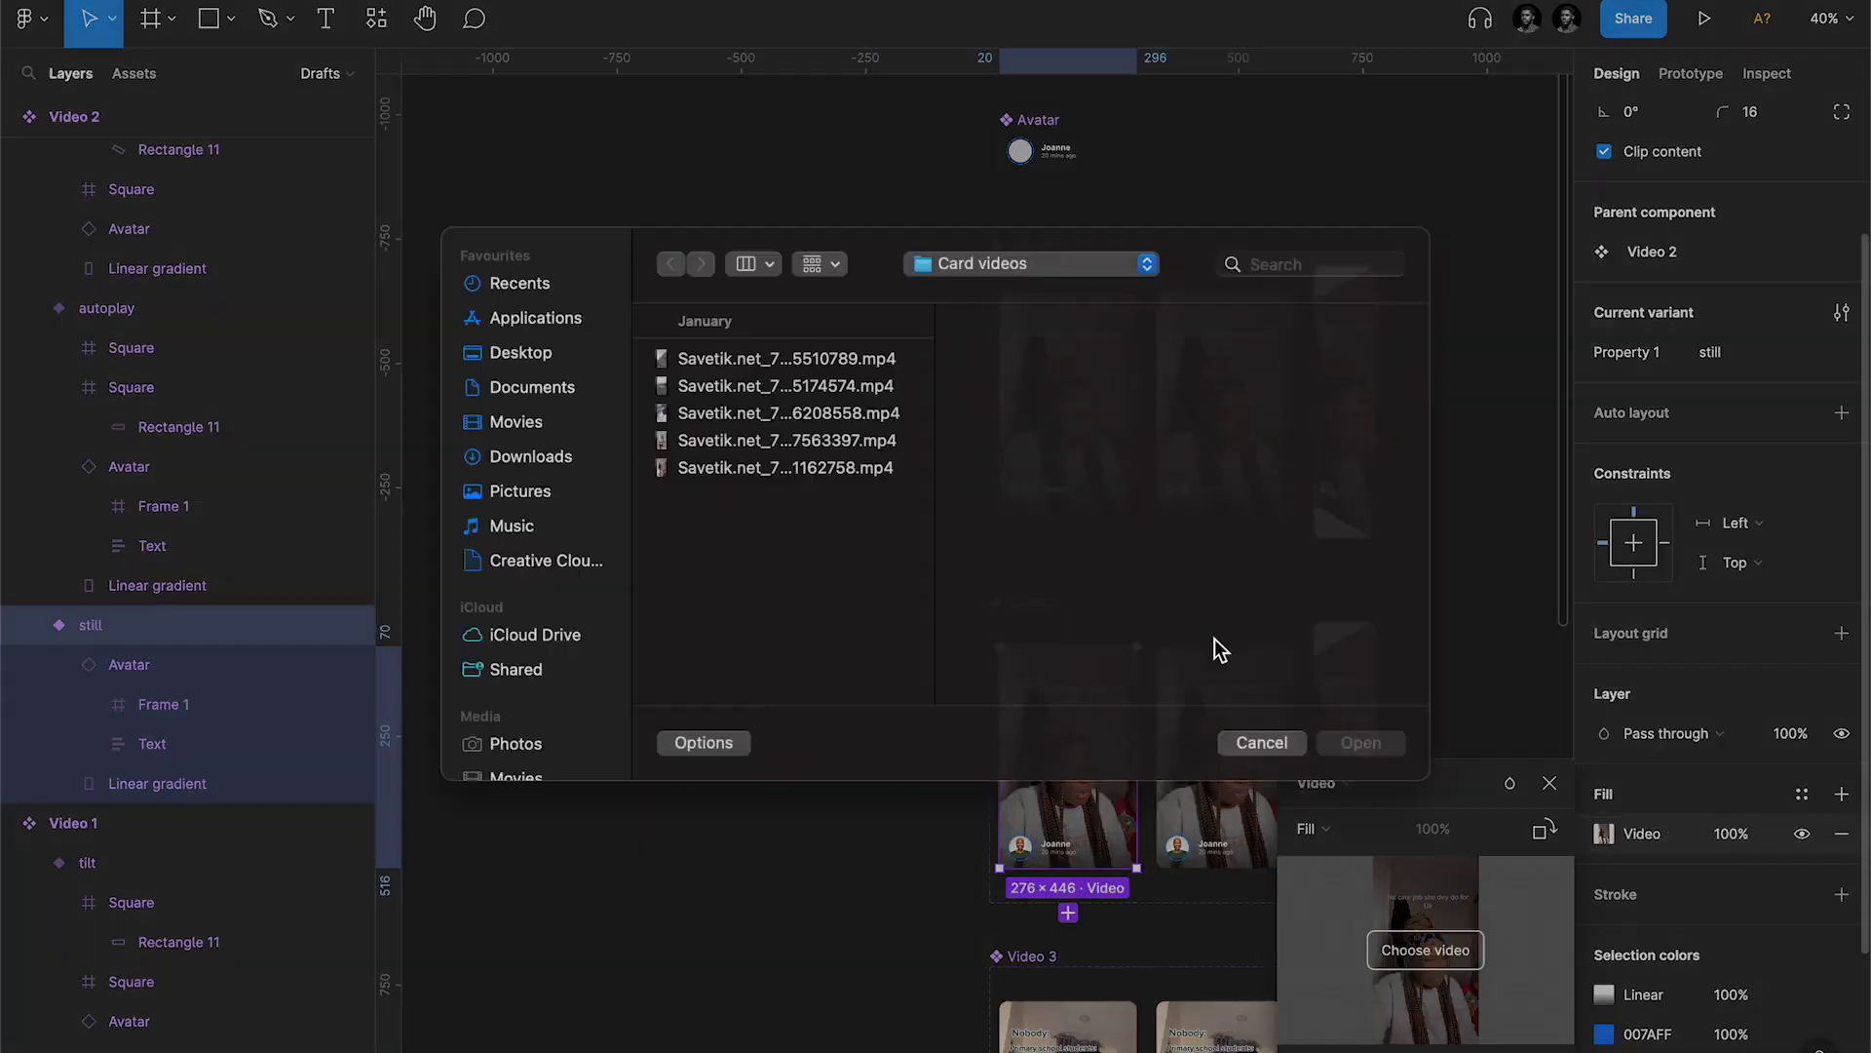
Step: Replace Video 2's still fill with the "This is Italy" clip and paste it onto the autoplay and tilt variants
key(Return)
click(1225, 756)
key(alt+super+v)
click(1086, 656)
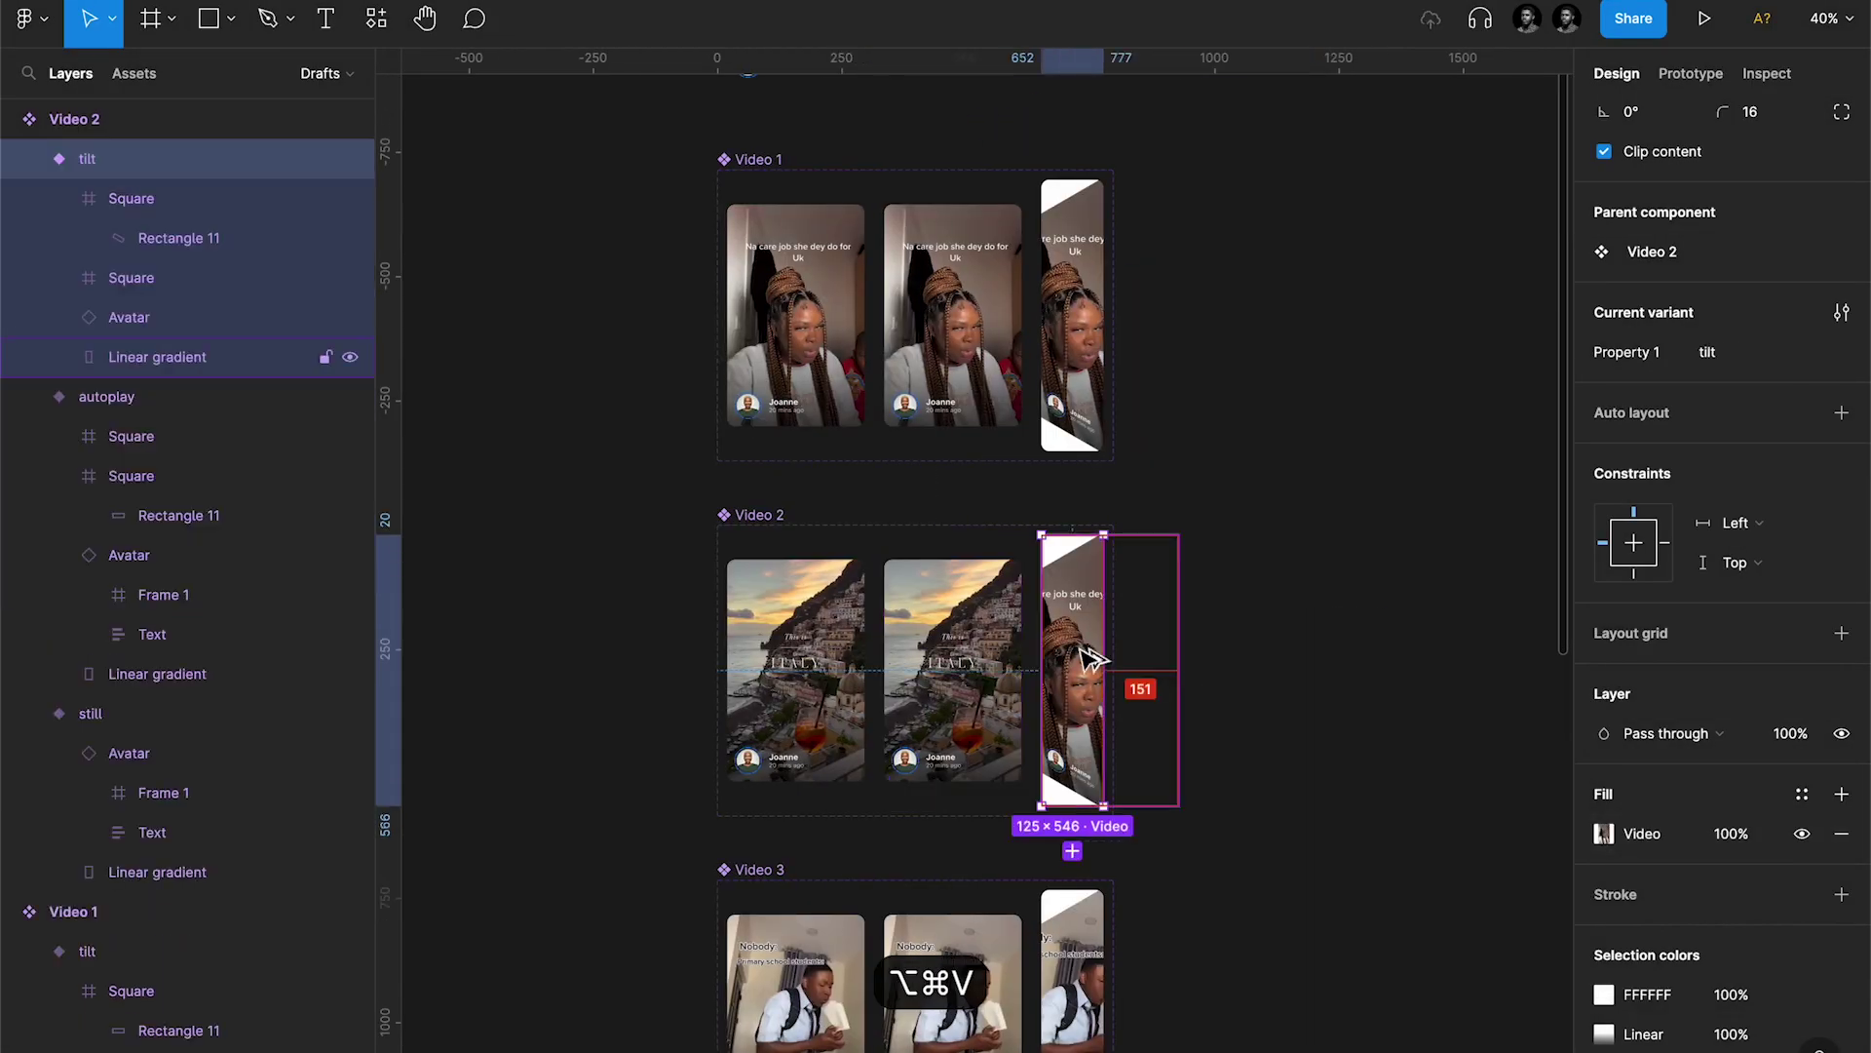
Step: Replace the avatar name on Video 2's still card with a different first name and copy the new text
scroll(926, 468, up, 5)
key(t)
click(794, 527)
key(super+a)
text(JaDianne)
key(super+a)
key(super+c)
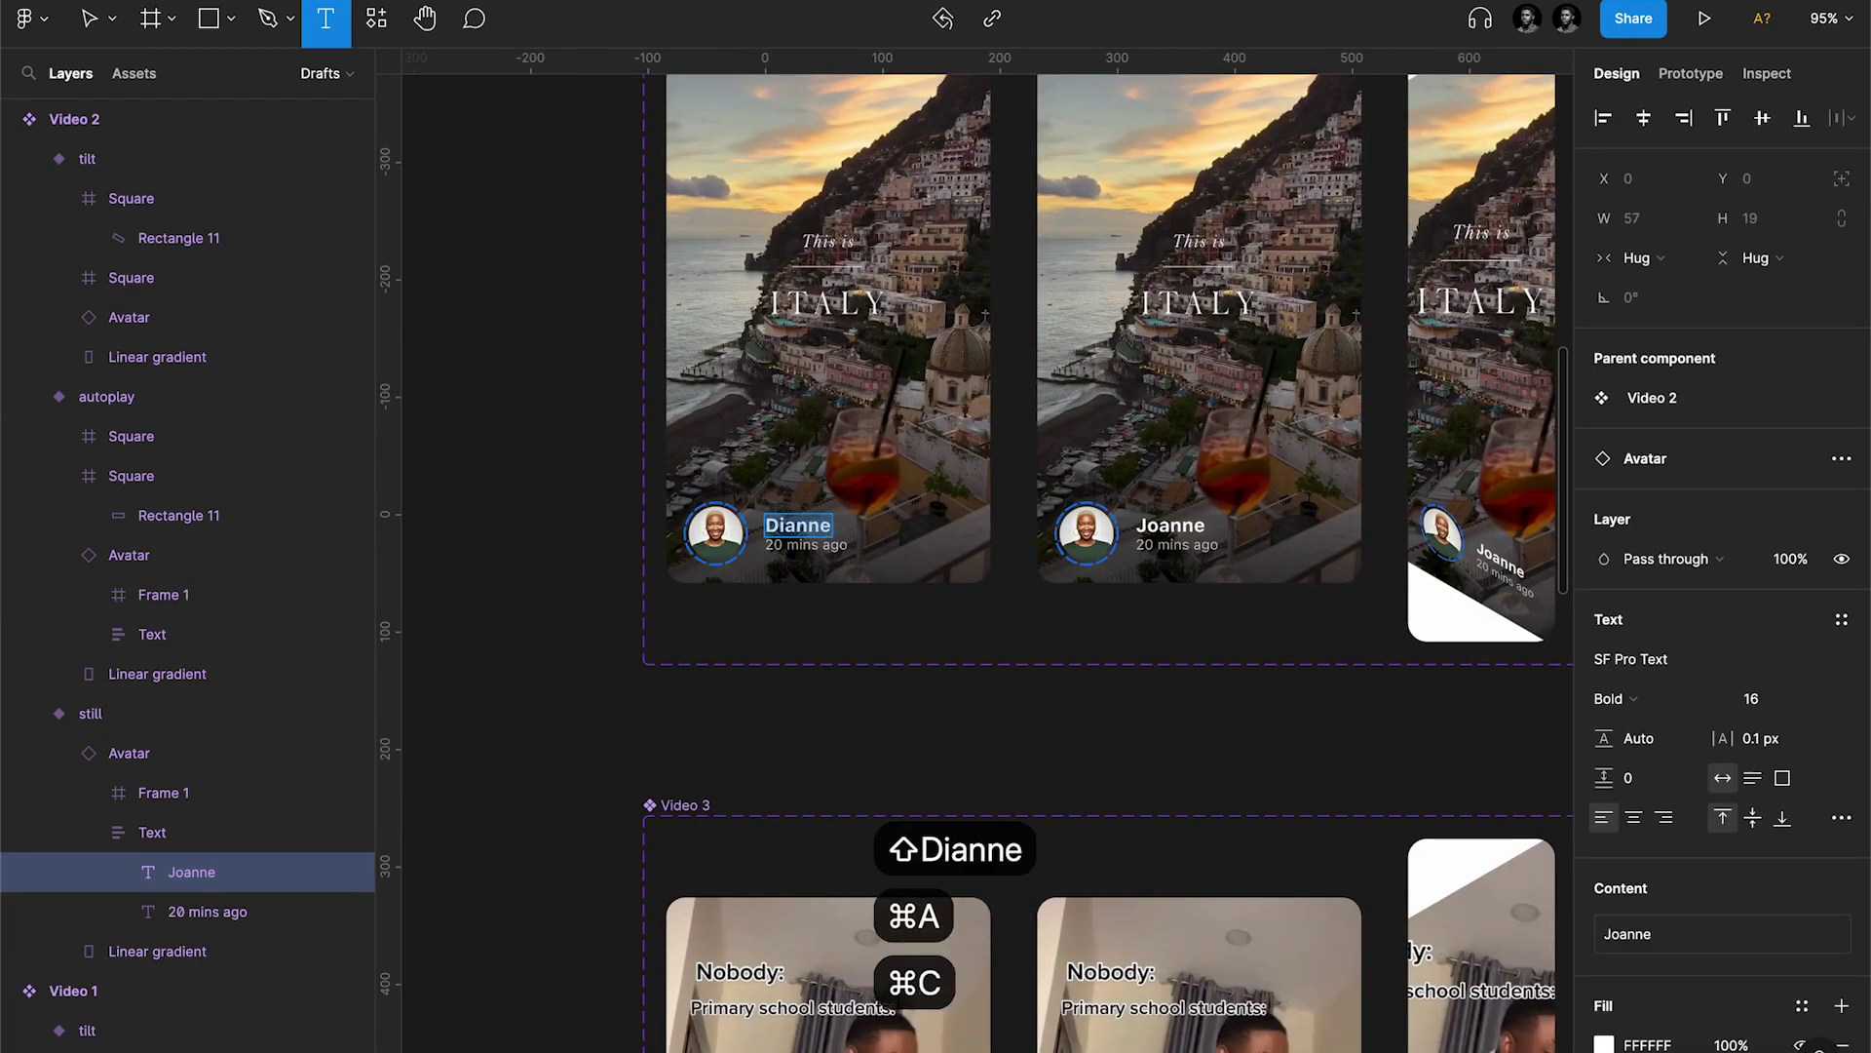
Step: Paste the copied name over the avatar name on Video 2's autoplay card, undoing a misplaced paste
click(1169, 526)
key(super+v)
click(1208, 561)
key(super+z)
key(shift+super+v)
scroll(936, 698, down, 8)
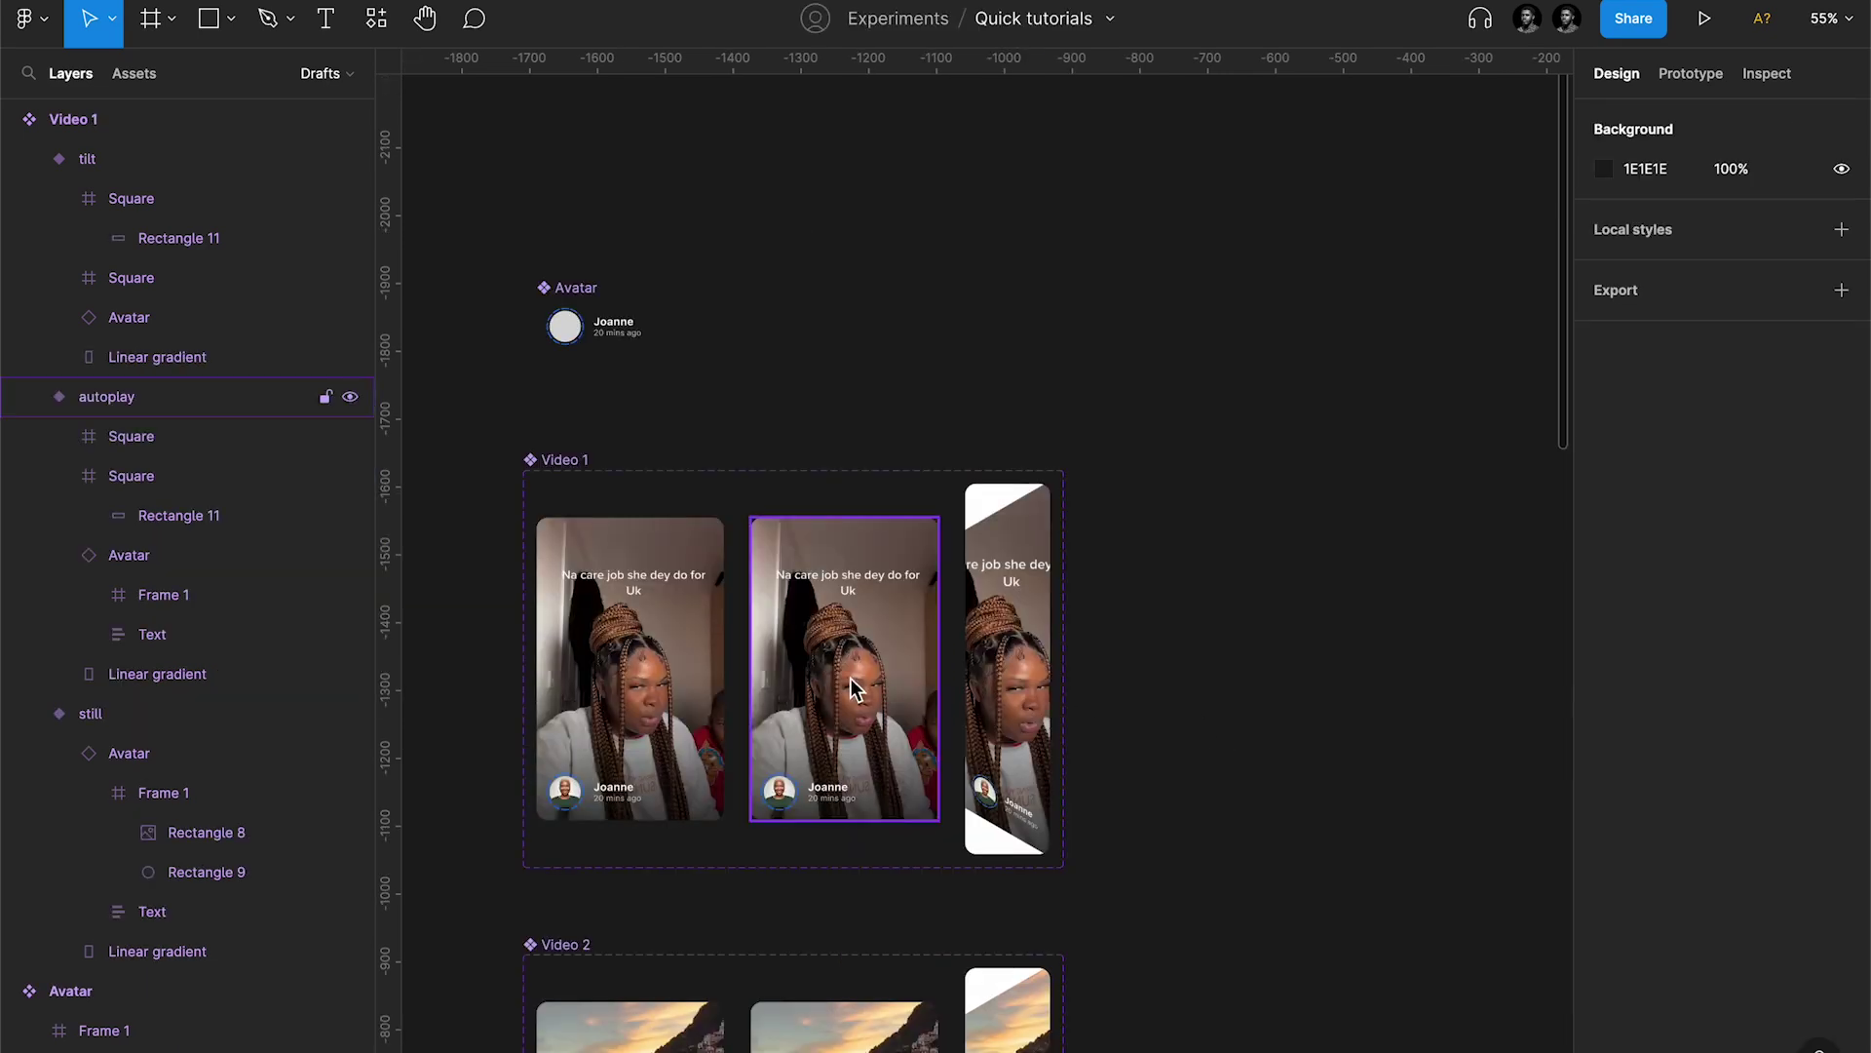
Step: Place an instance of Video 1's autoplay variant on the empty canvas beside its component set
click(851, 679)
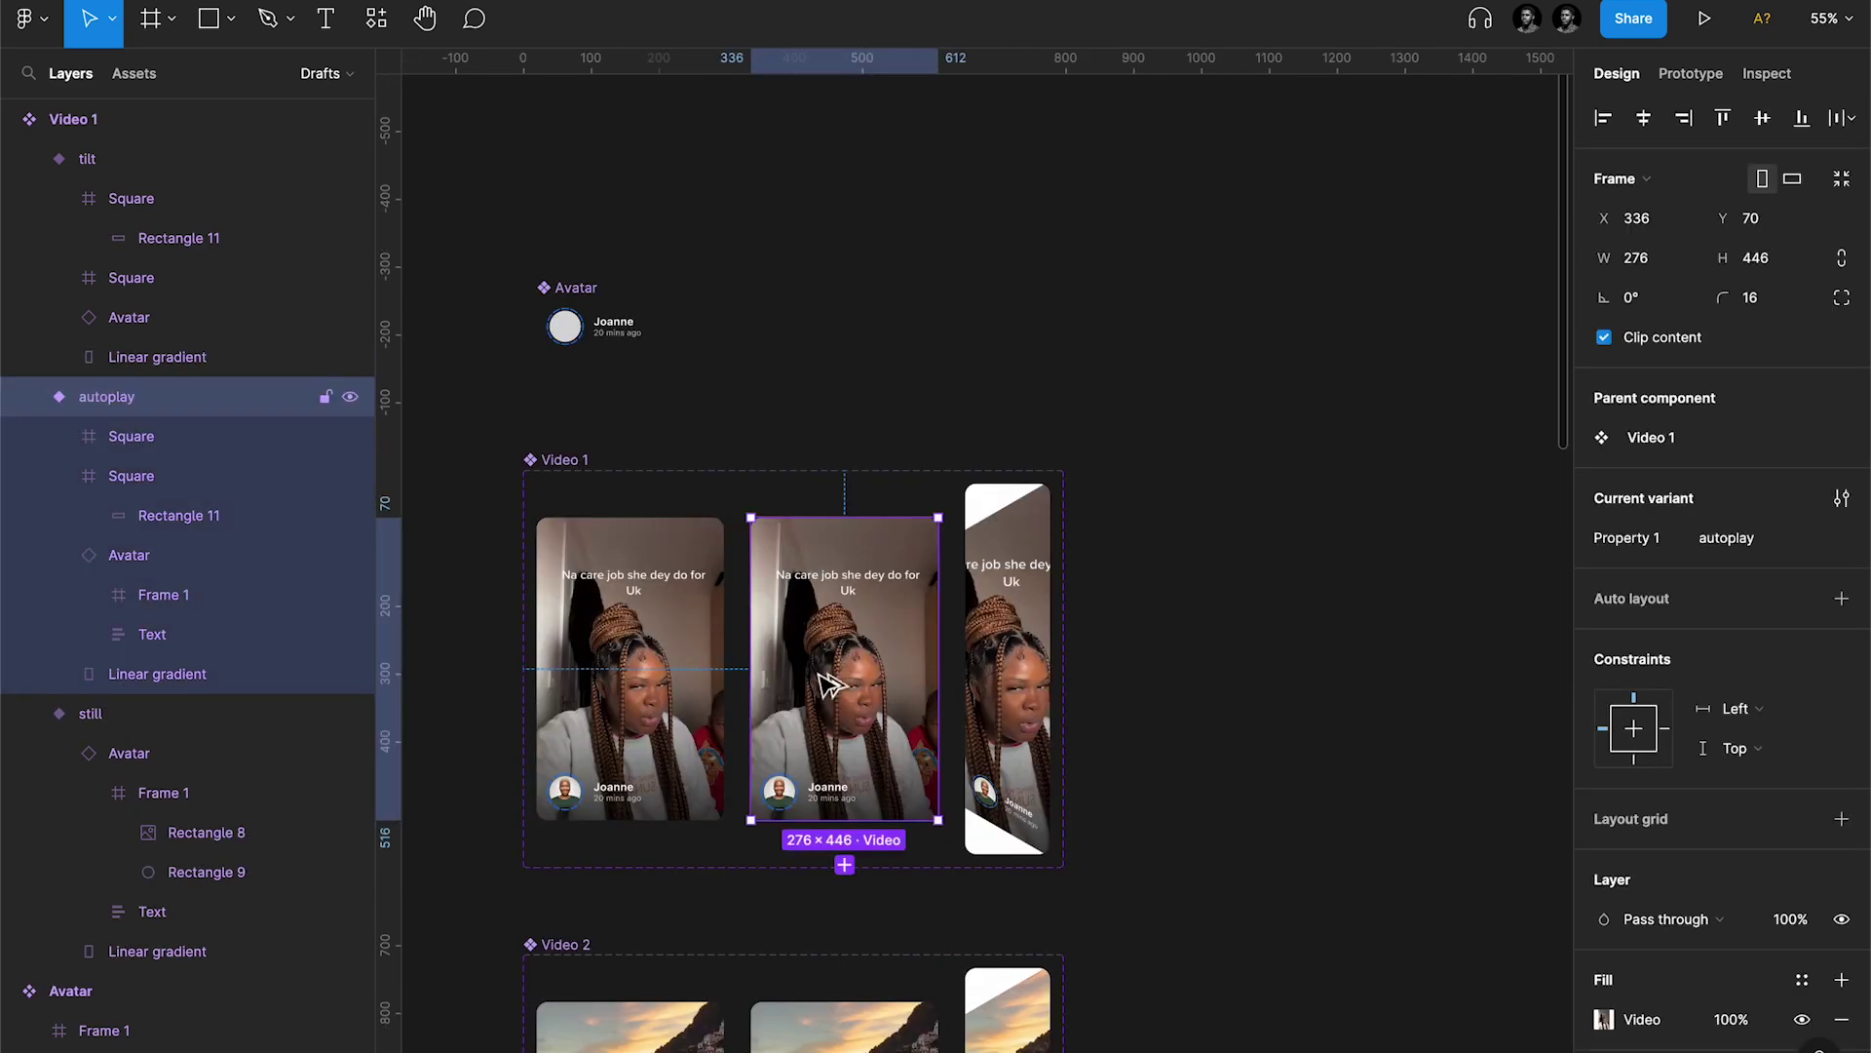
drag(851, 678, 1404, 678)
scroll(1377, 659, right, 5)
scroll(957, 620, up, 5)
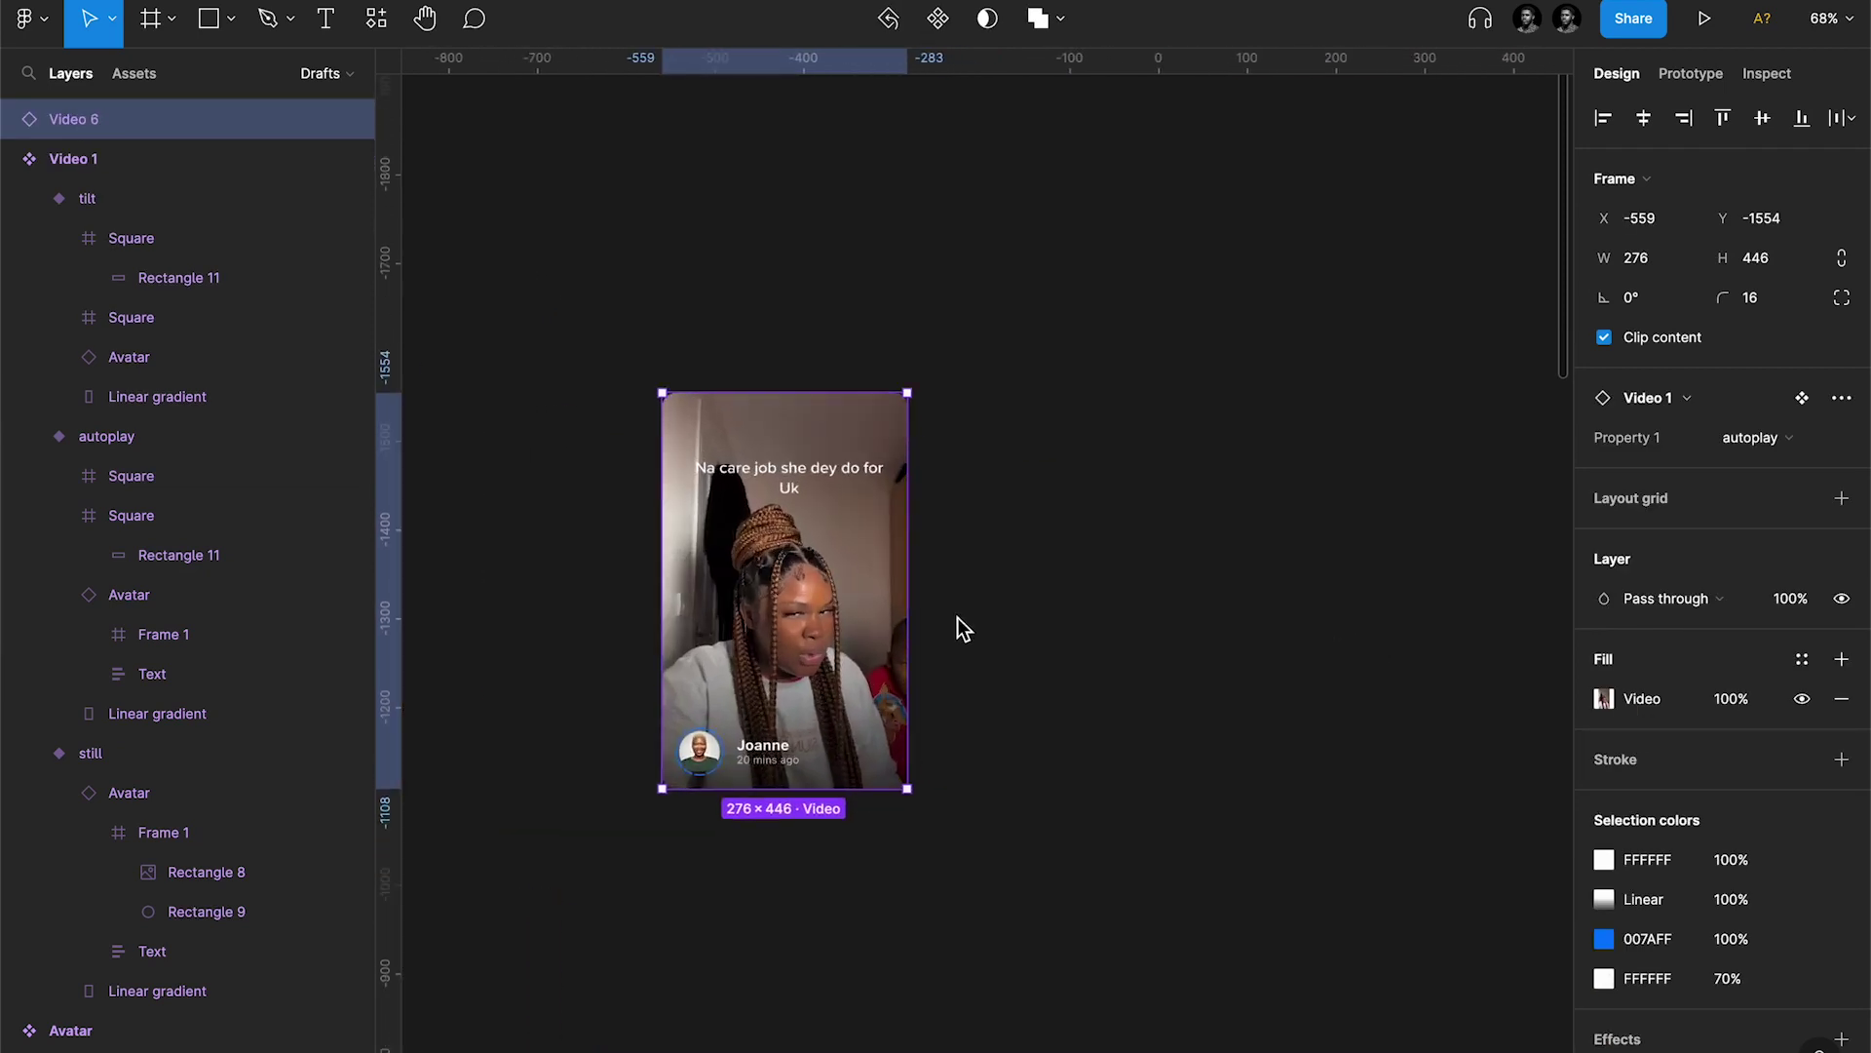
Step: Duplicate the autoplay instance, offset it rightward to X -520, send it behind the original and scale it to 0.9
key(super+d)
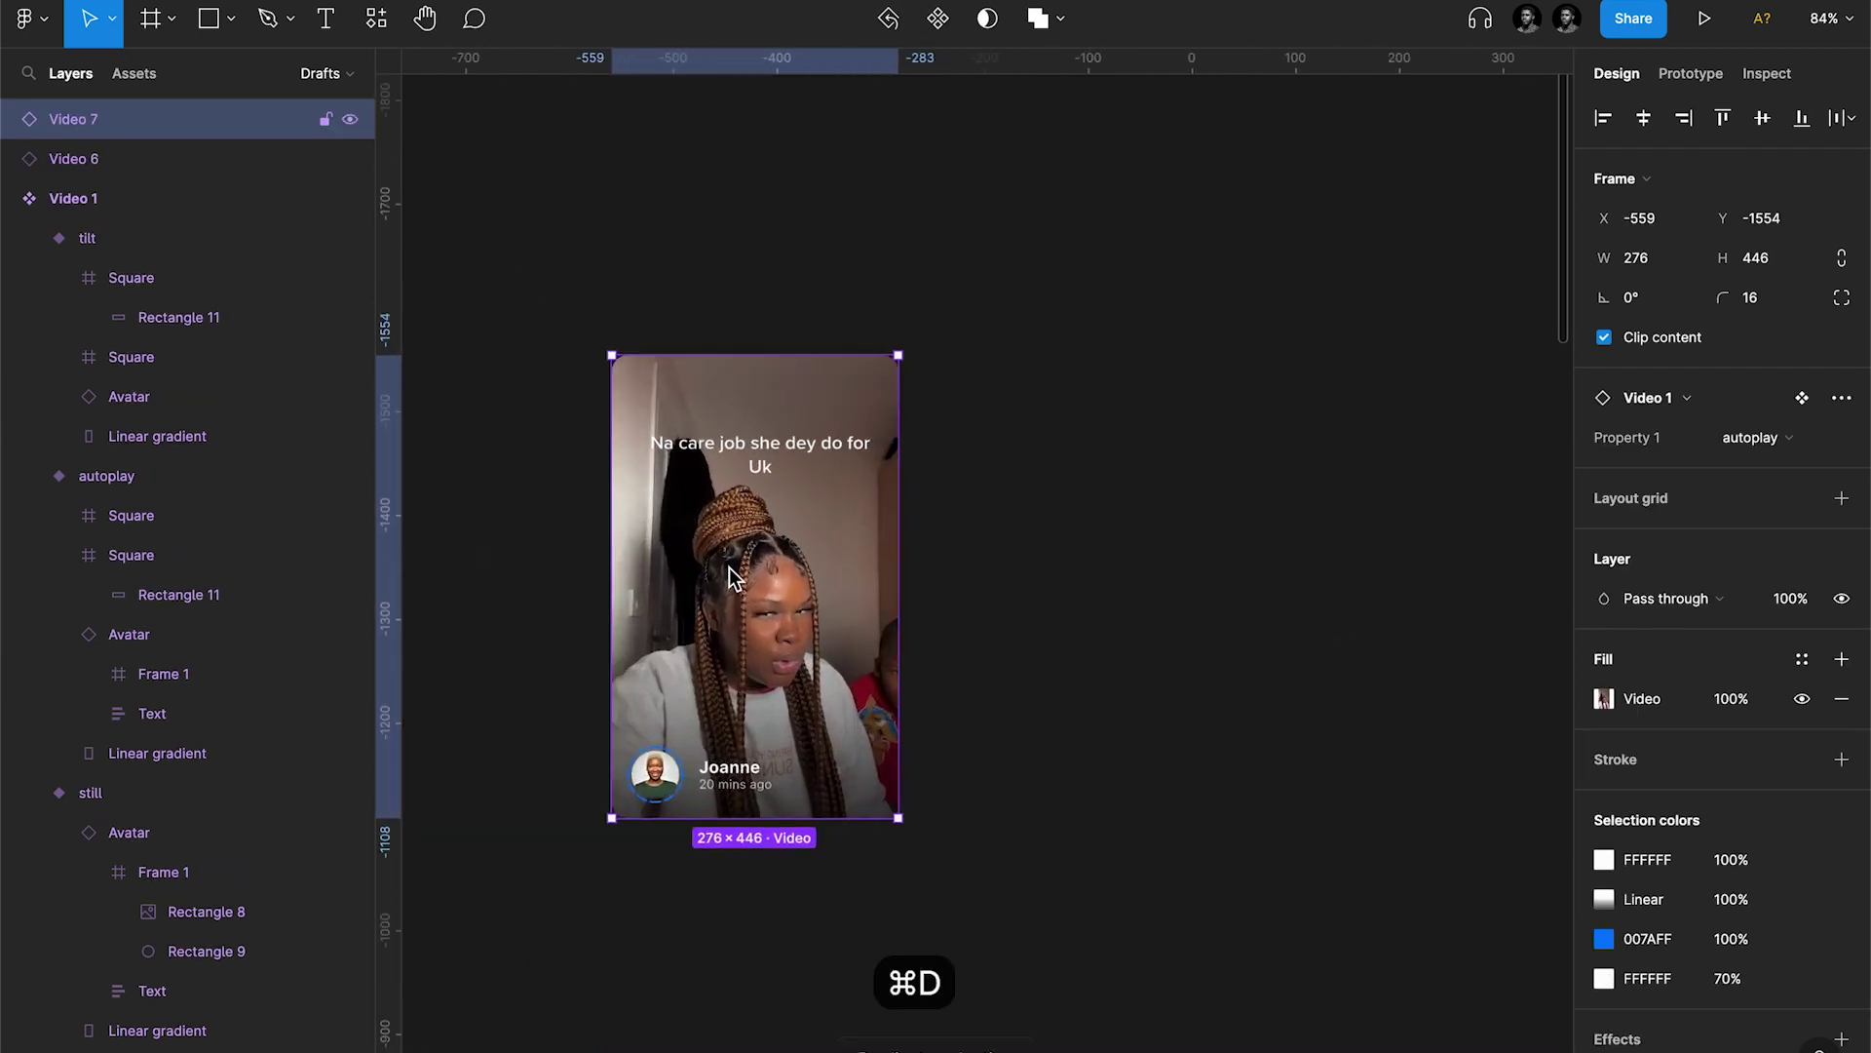
drag(729, 567, 770, 568)
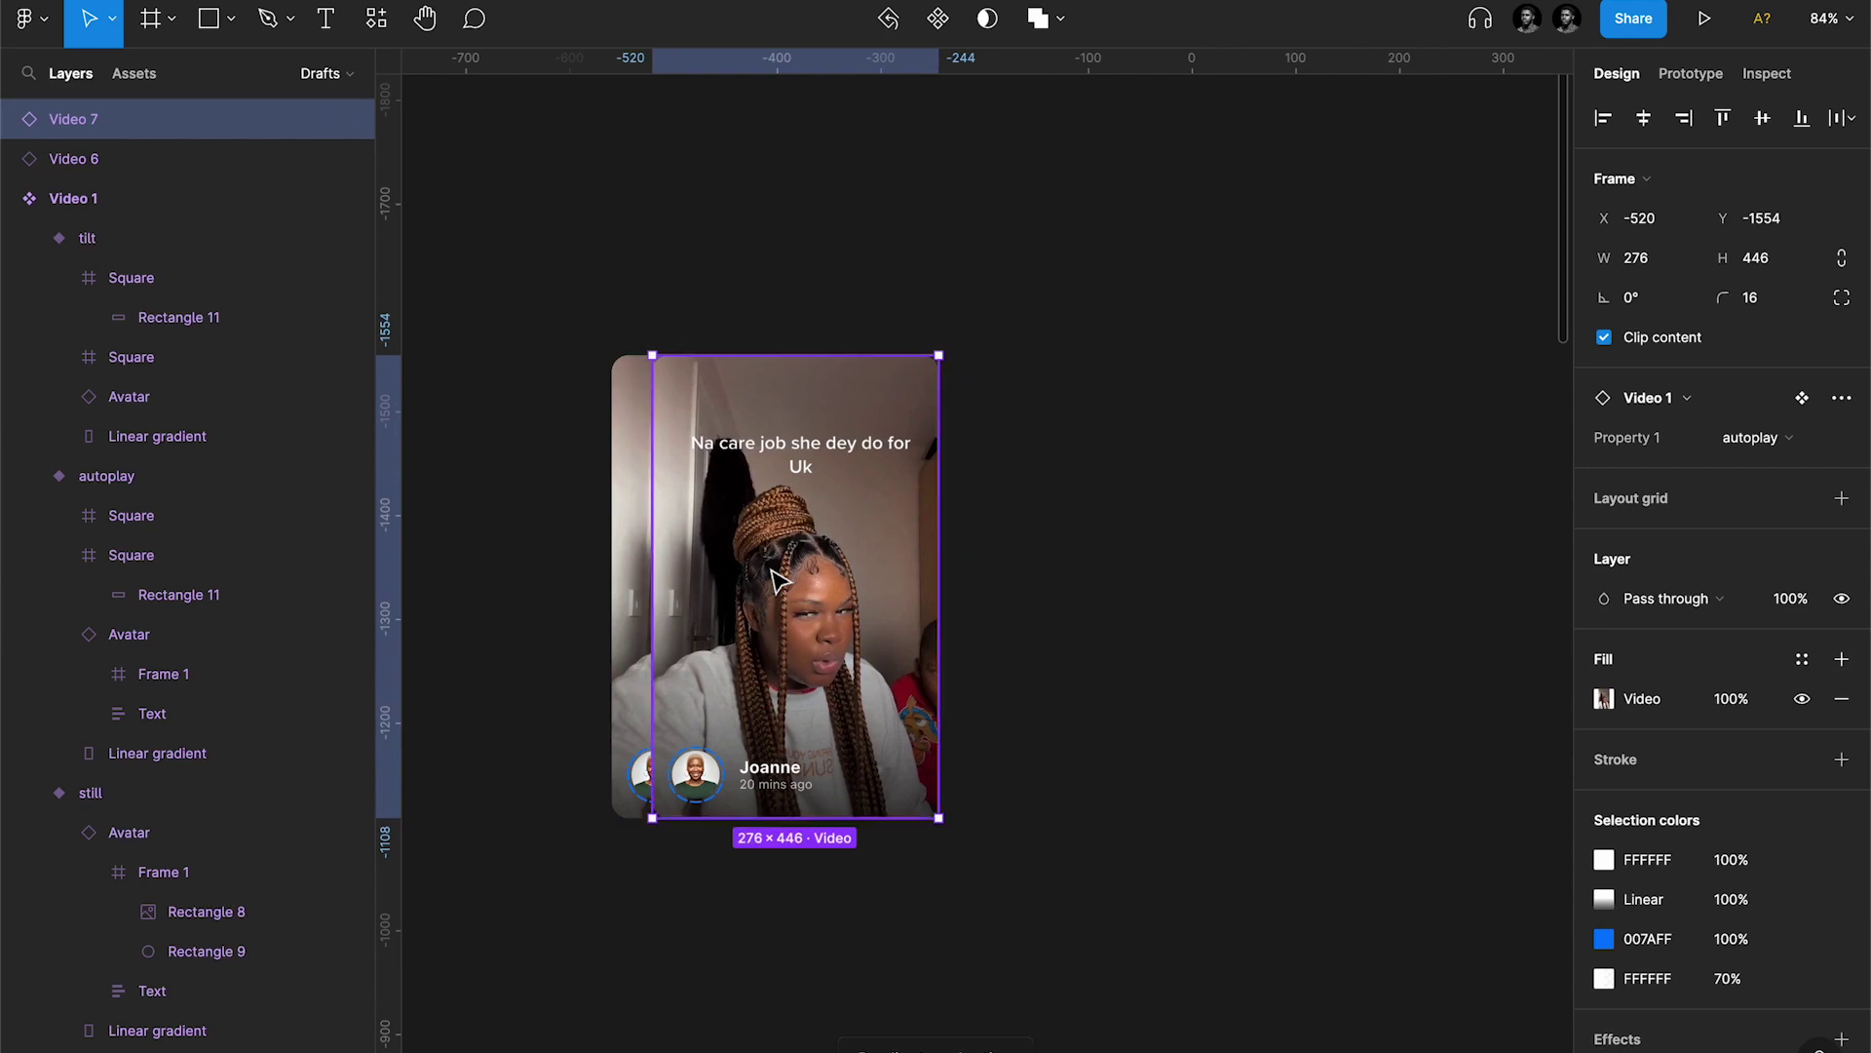
key(super+bracketleft)
key(k)
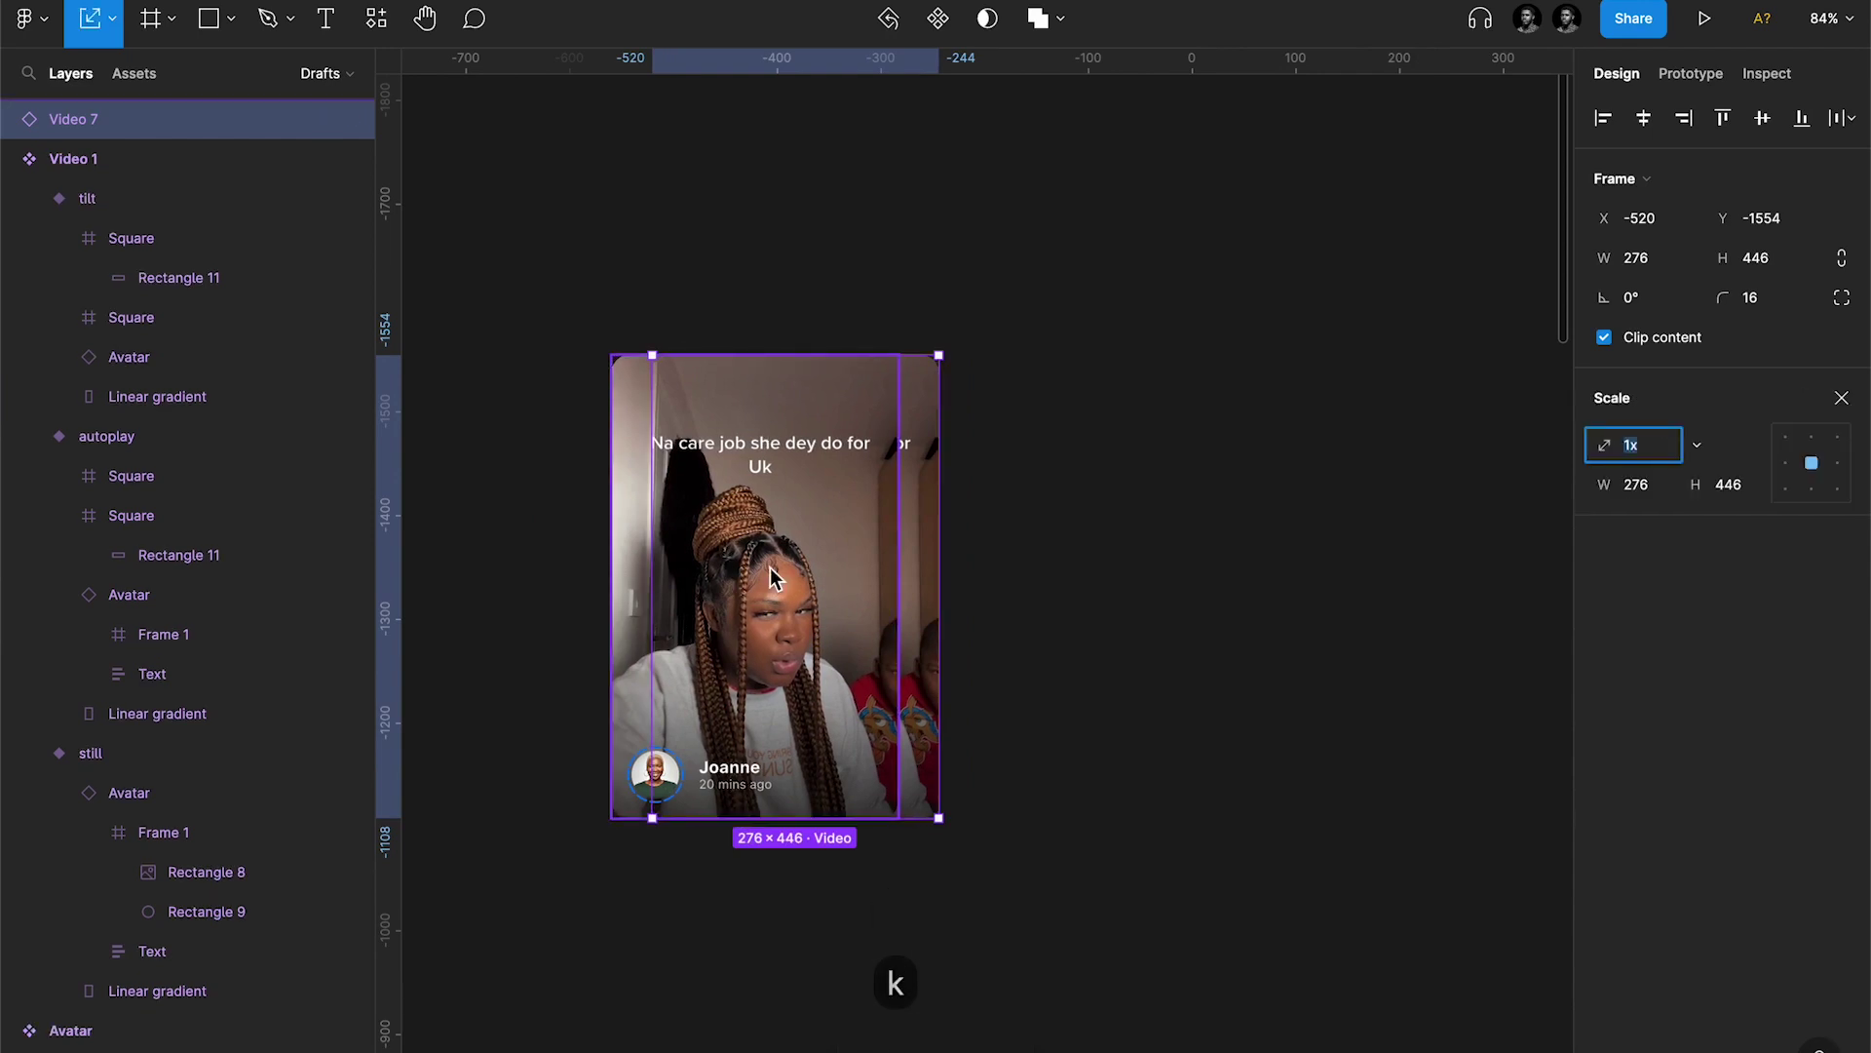
text(.9)
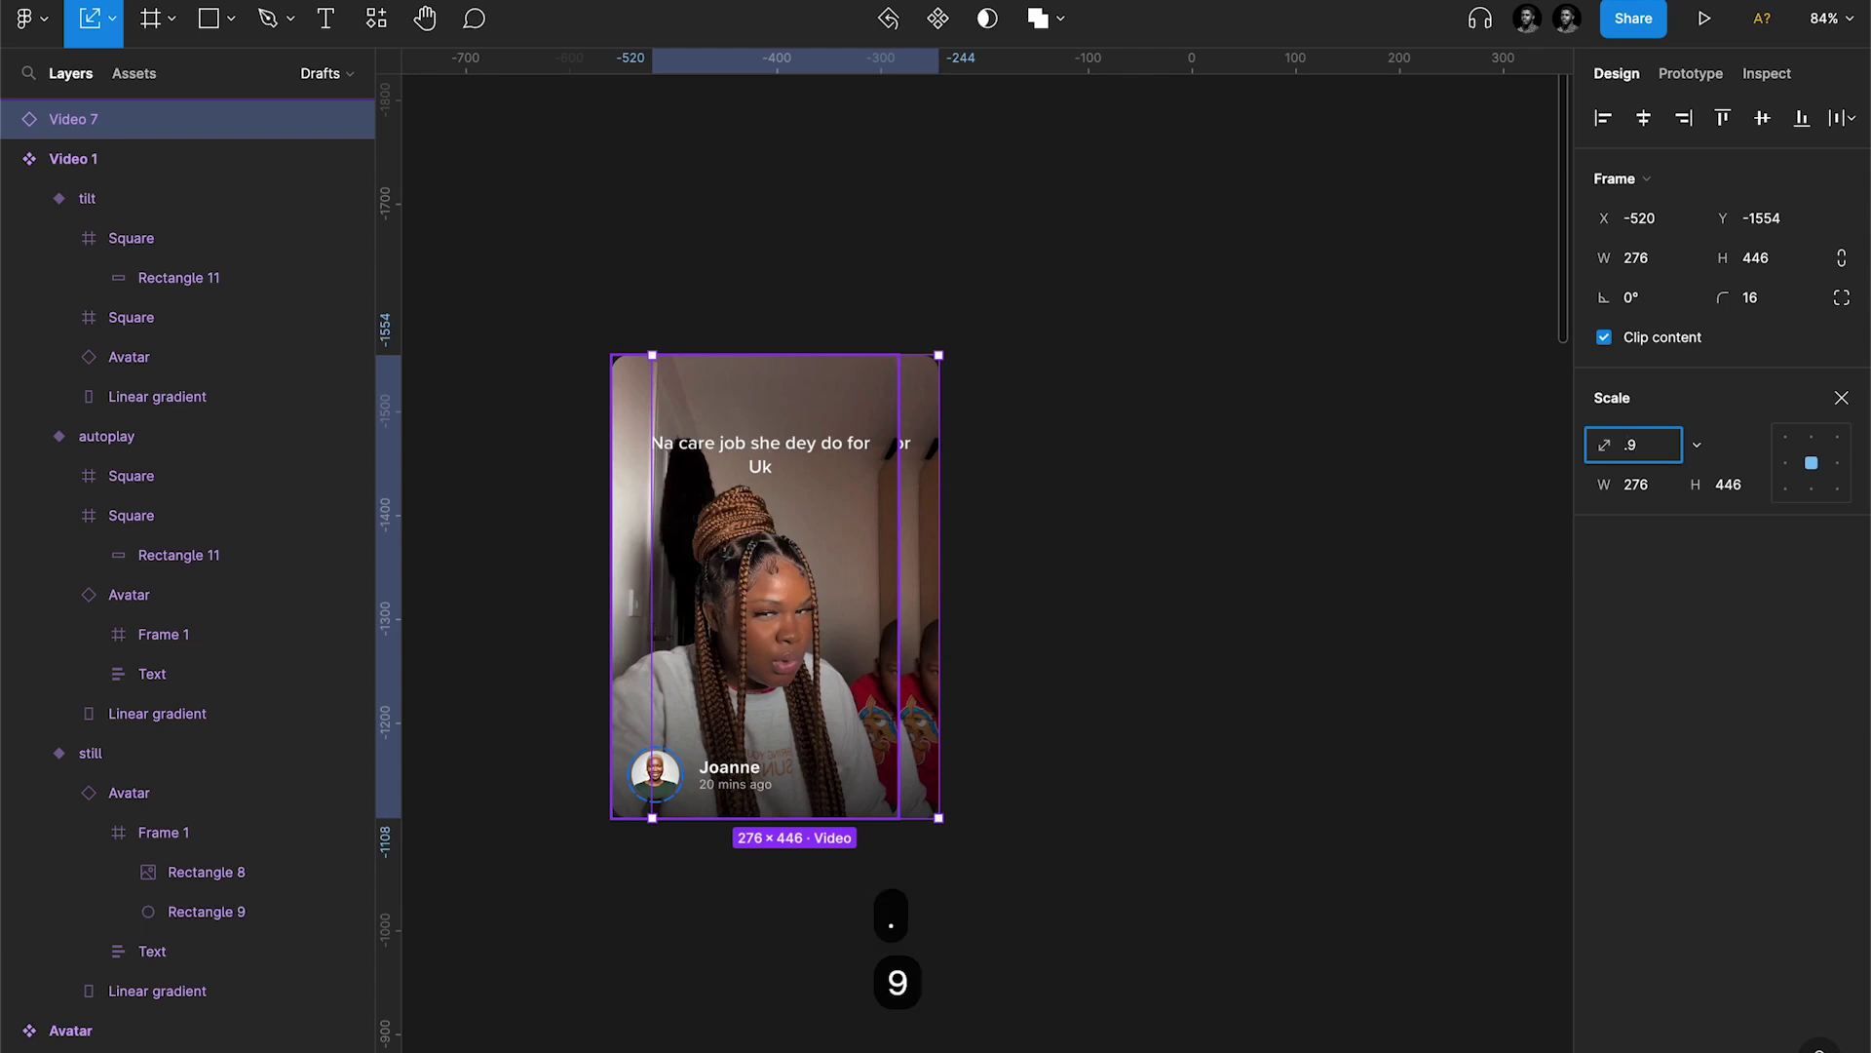
key(Return)
click(1098, 571)
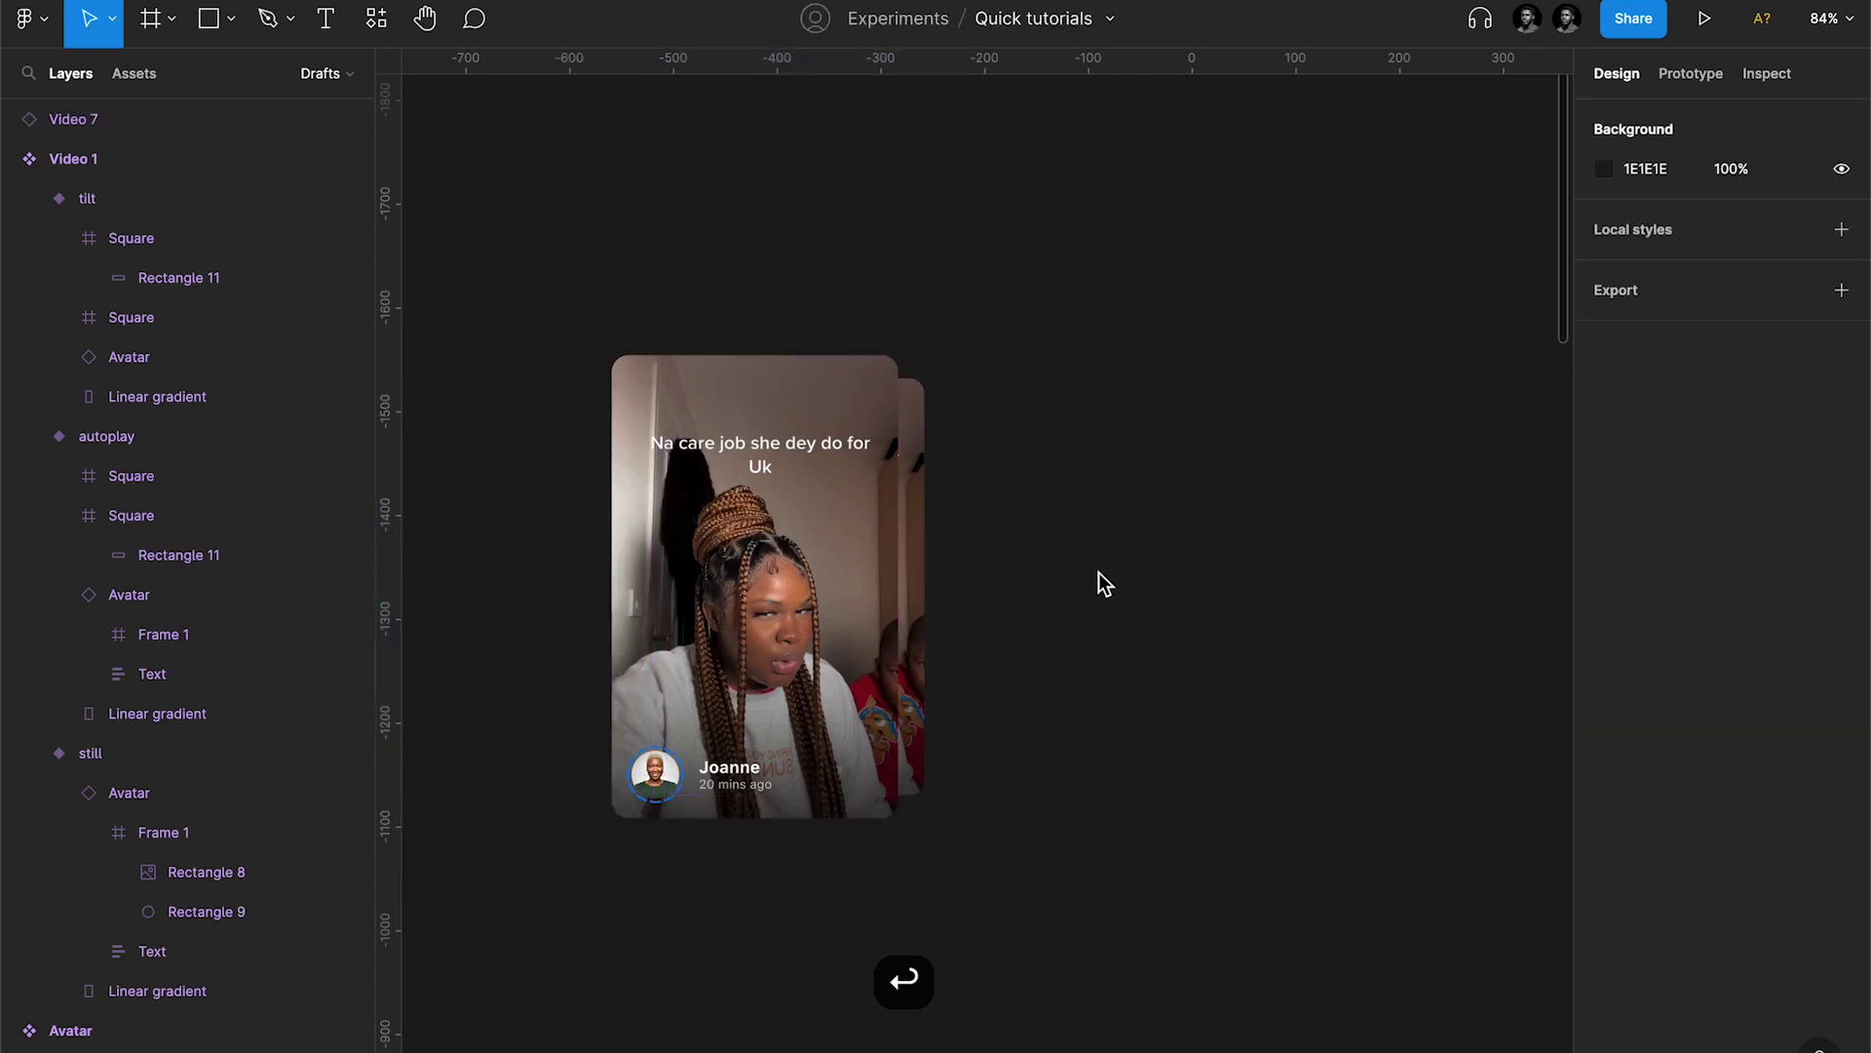
Step: Duplicate the front card, scale the copy to 0.8, offset it rightward to X -456 and send it behind both cards
click(803, 553)
key(super+d)
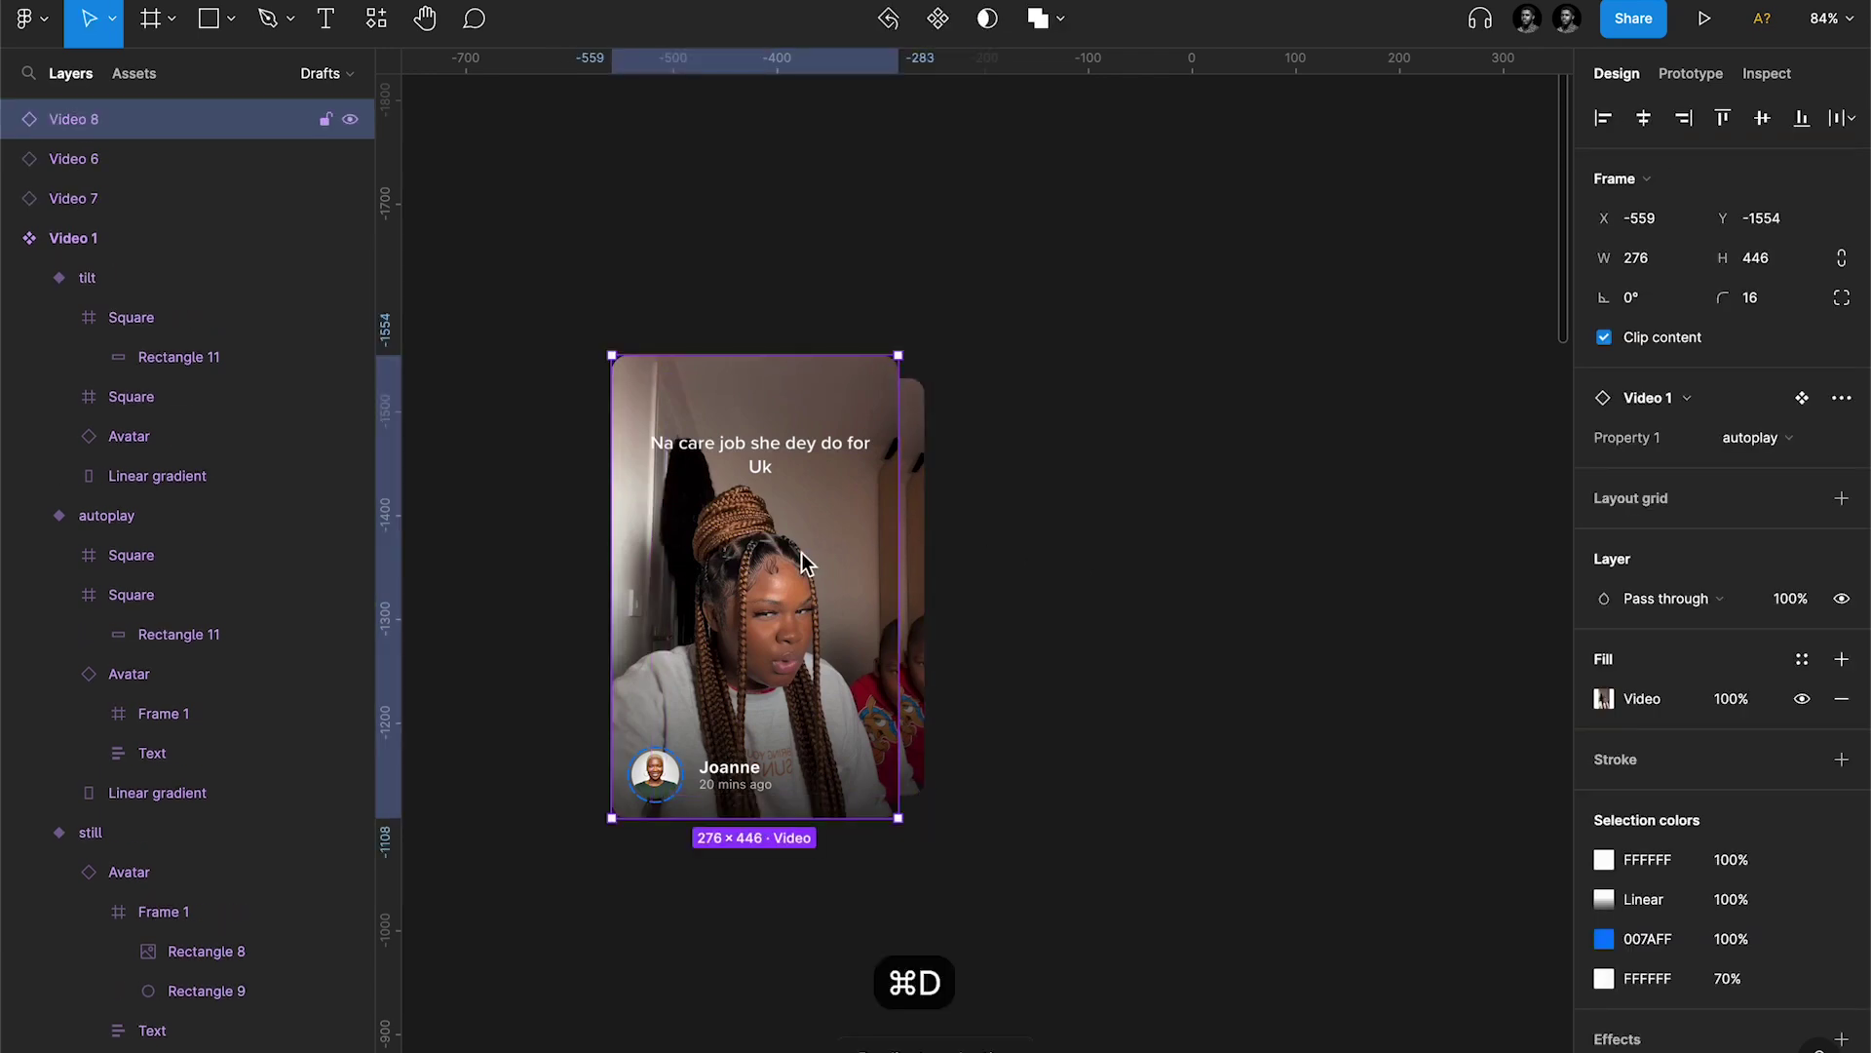
text(k)
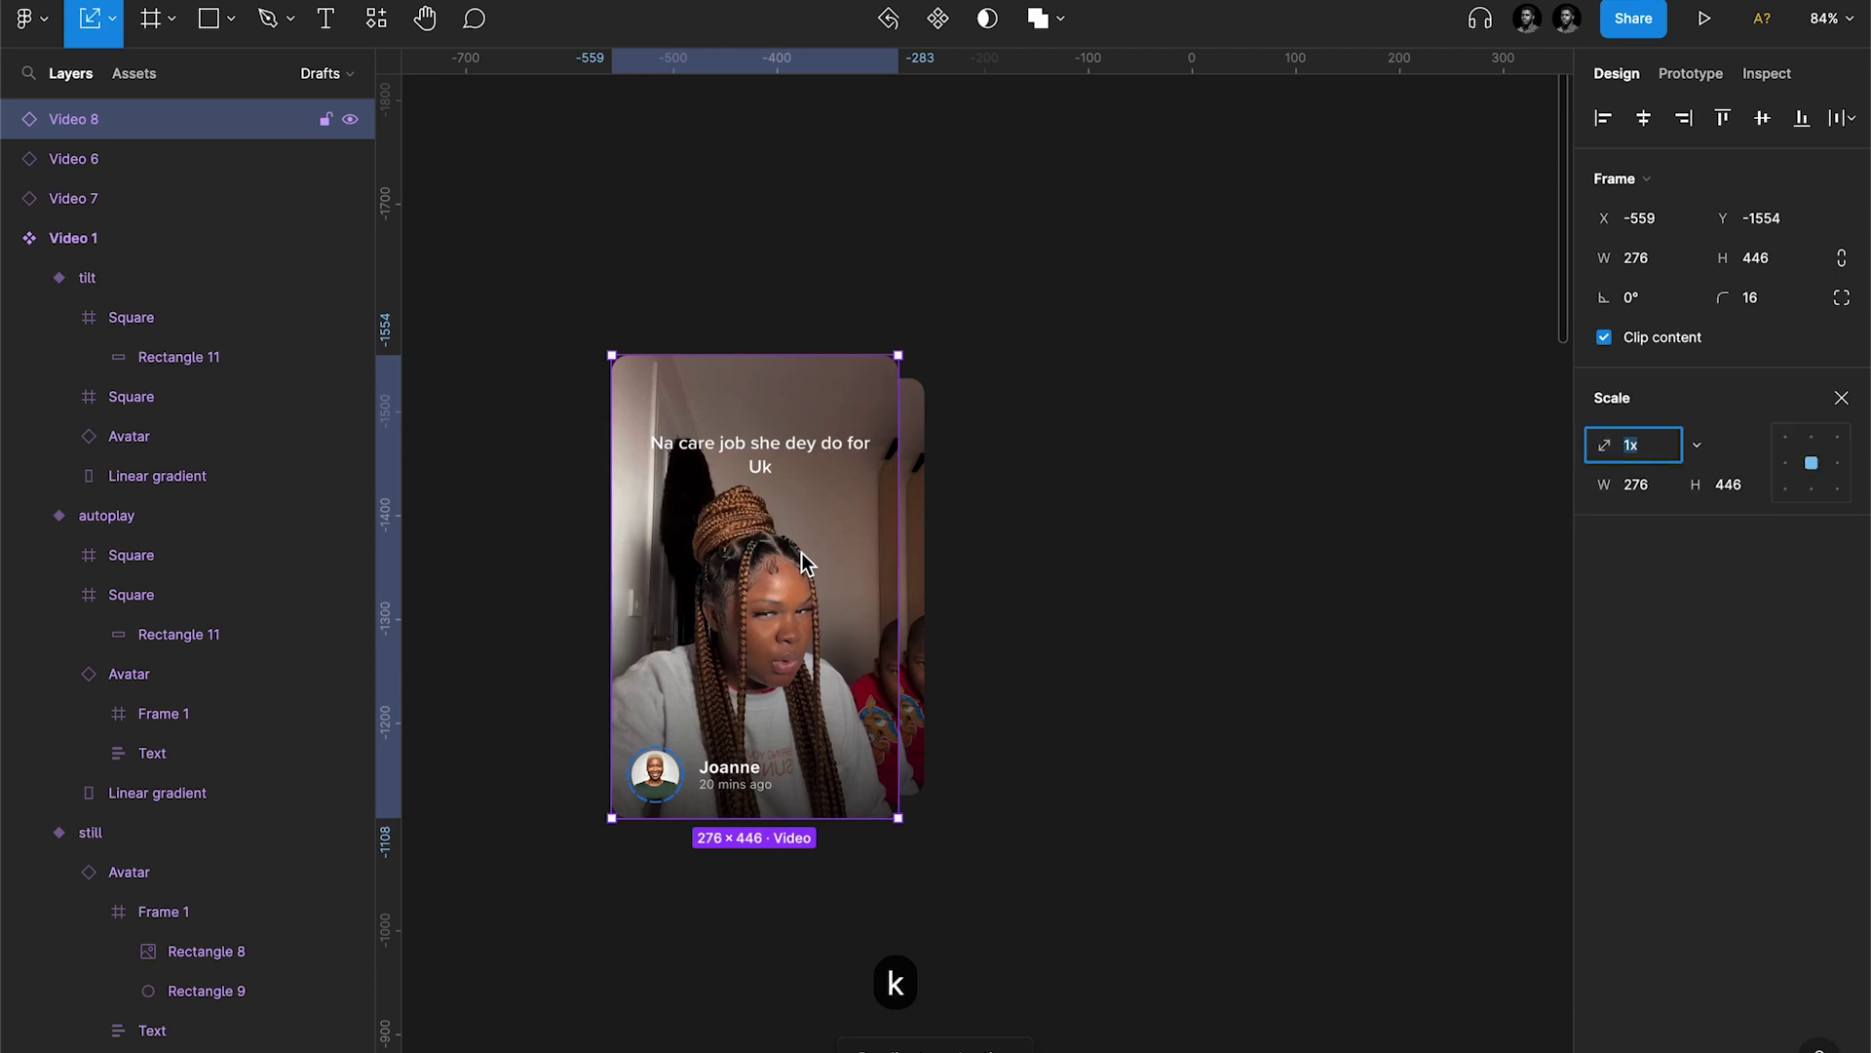
text(.8)
key(Return)
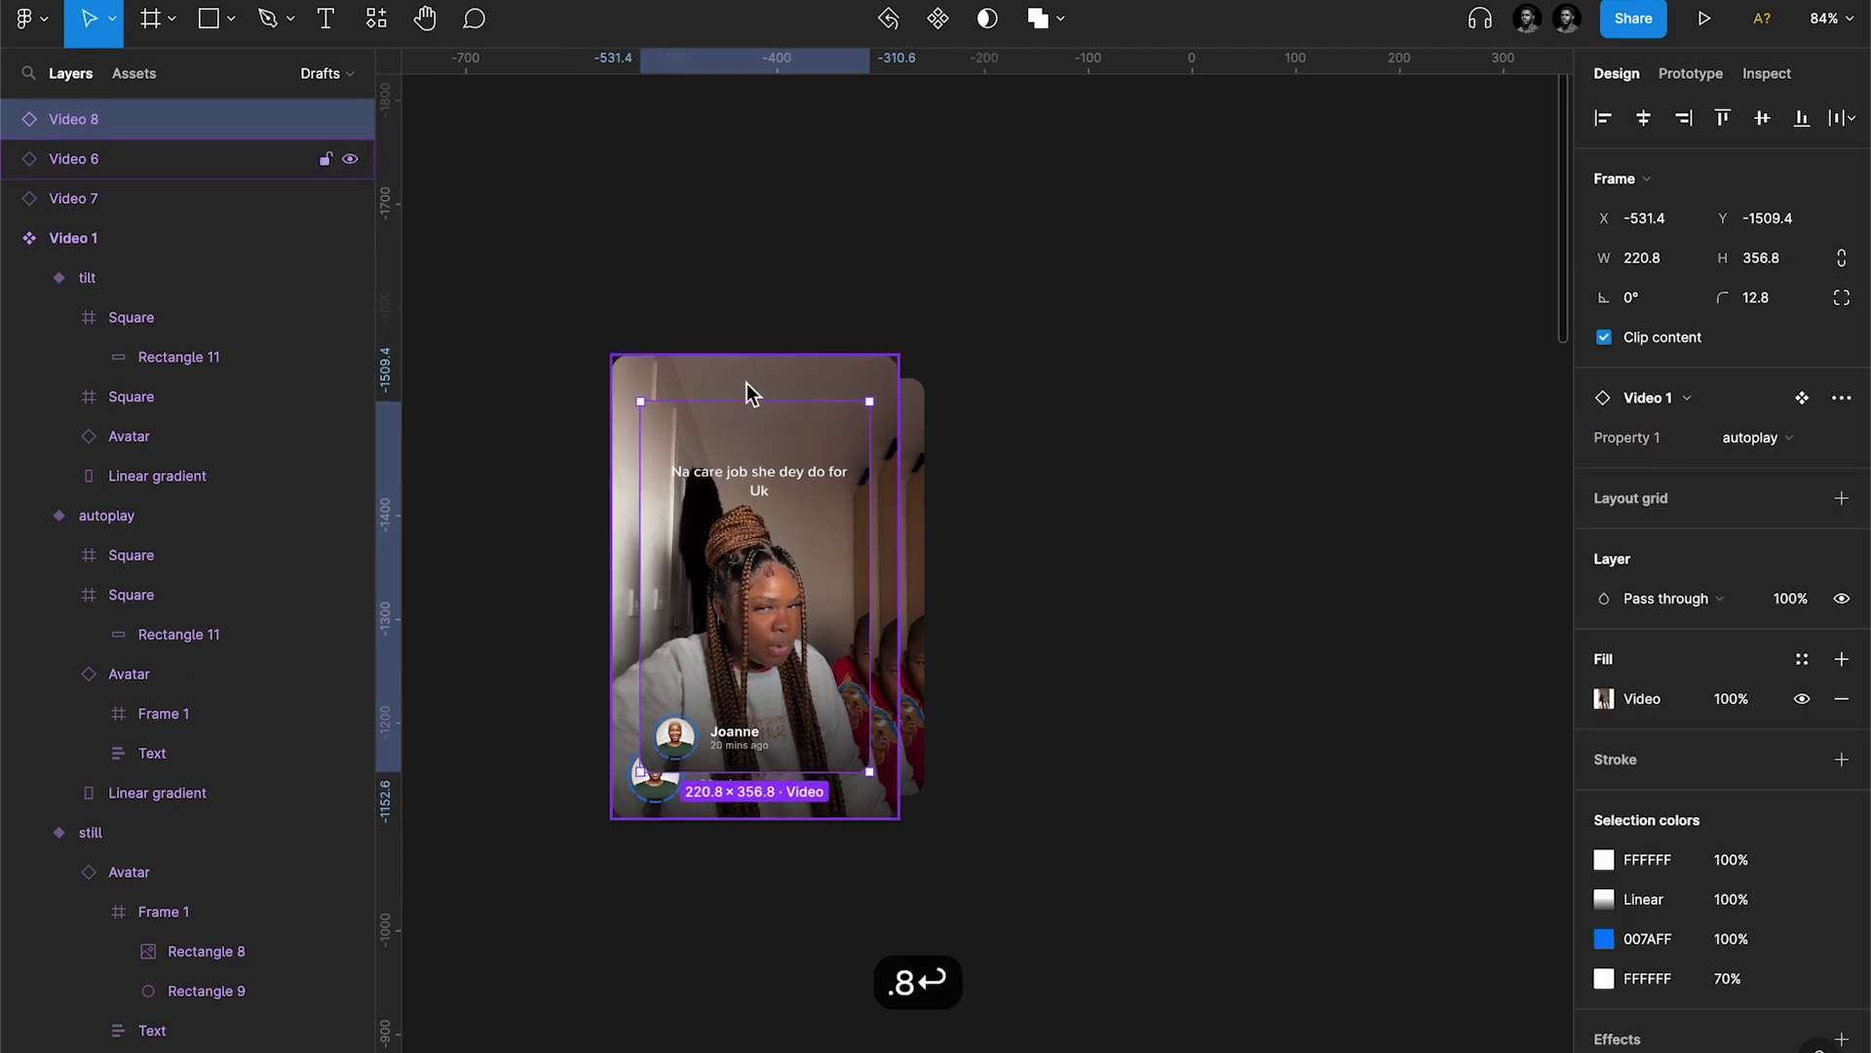
drag(829, 567, 872, 566)
key(super+bracketleft)
key(super+bracketleft)
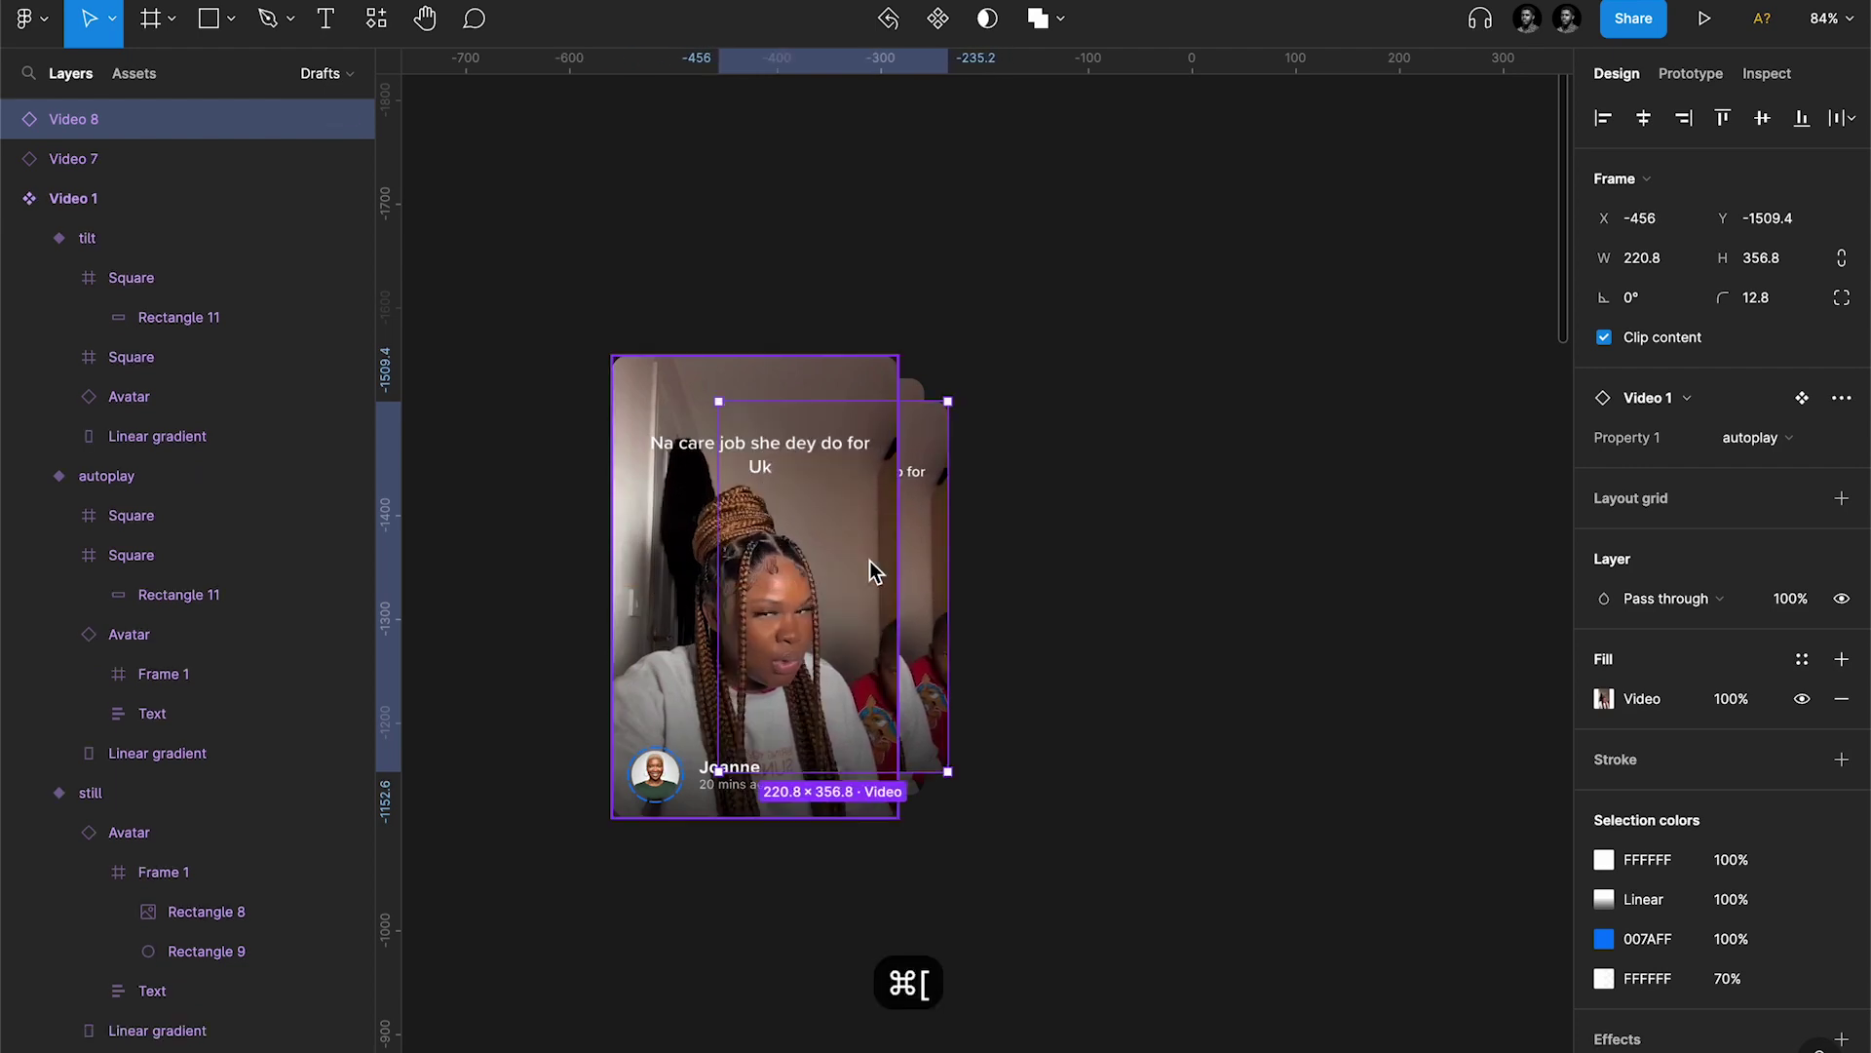
Step: Duplicate the front card, scale the copy to 0.7, offset it rightward to X -405 and send it behind the other three
click(760, 543)
key(super+d)
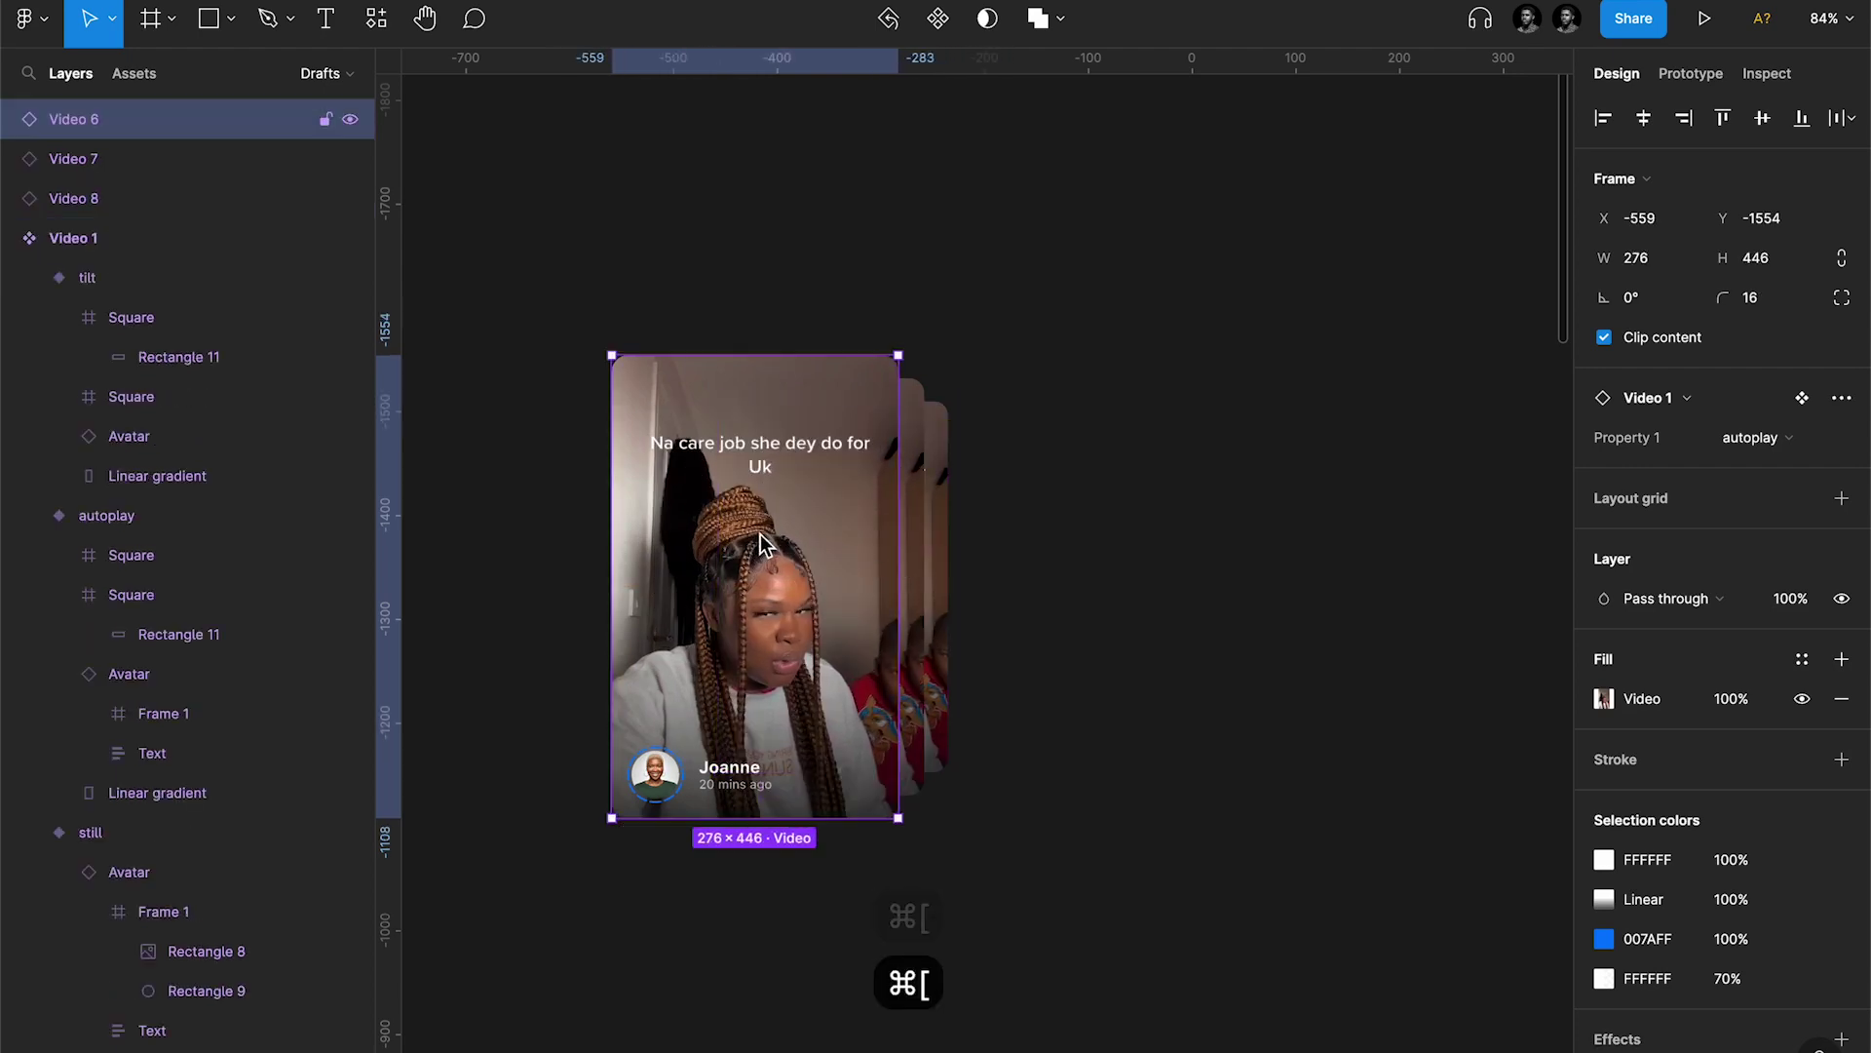
key(super+bracketleft)
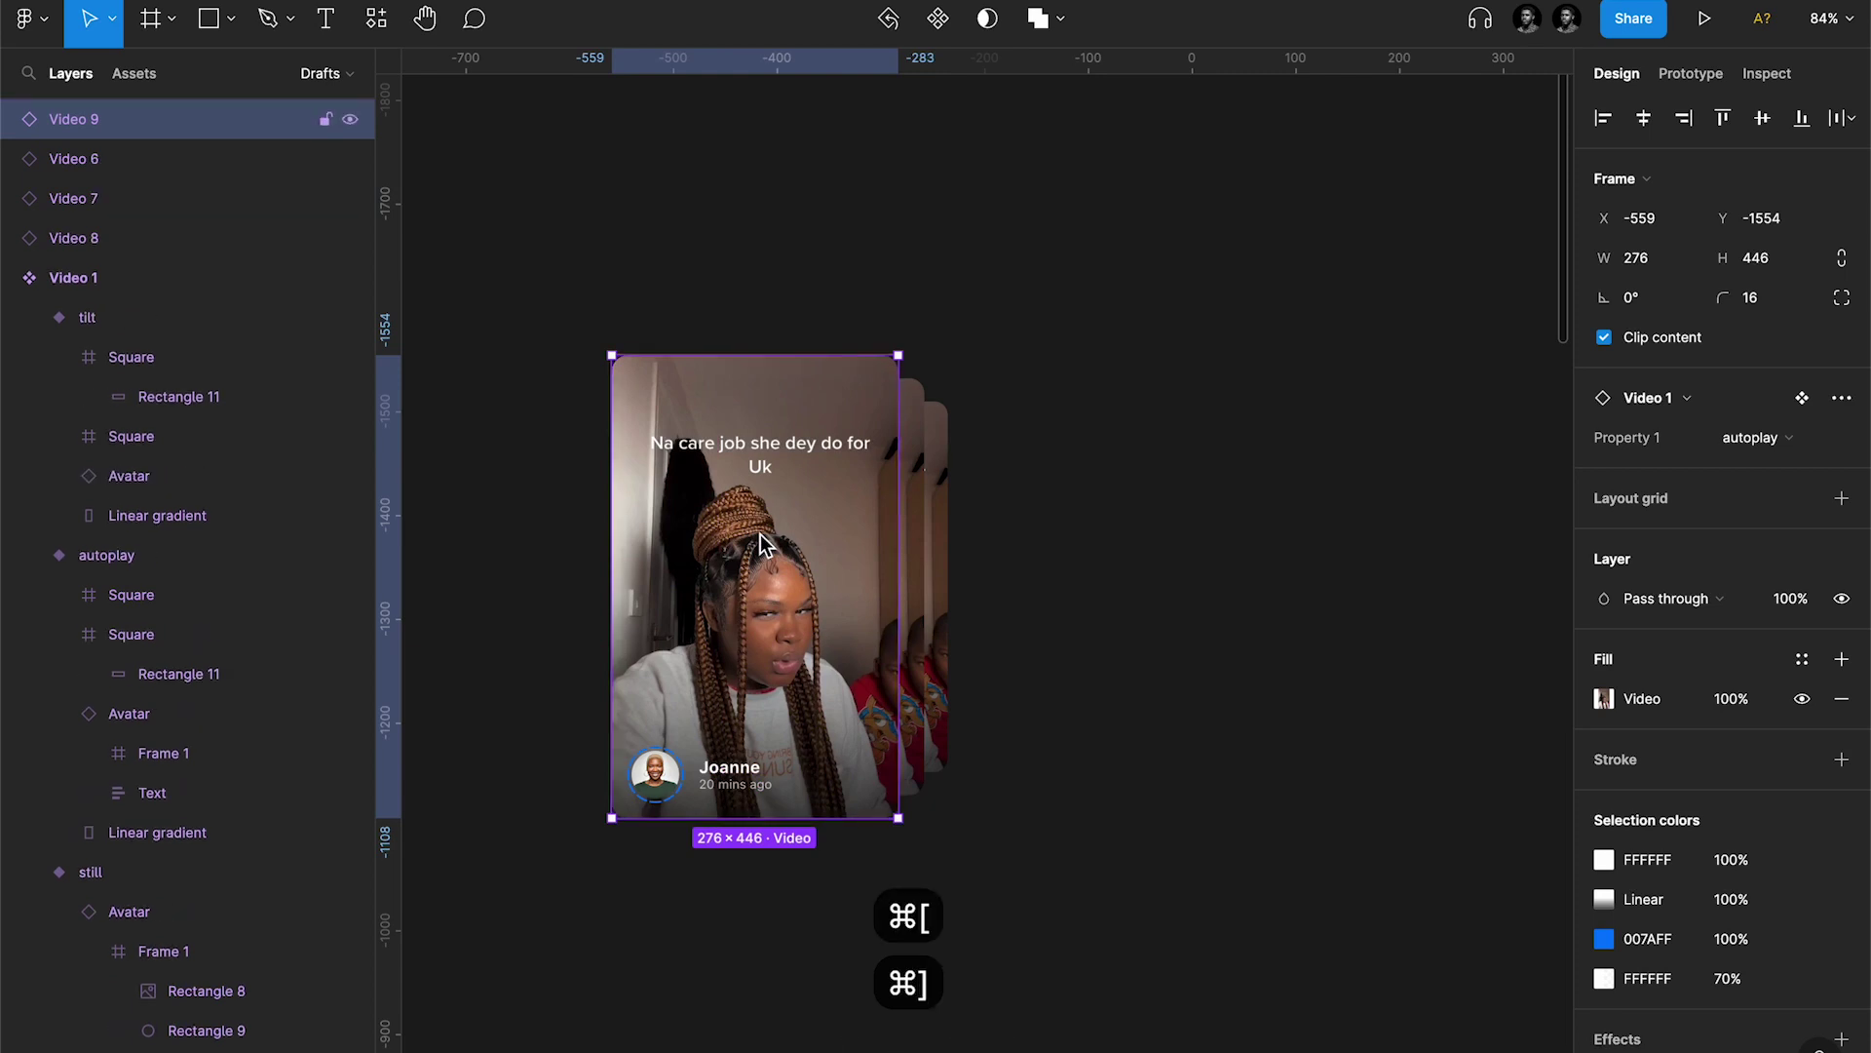
key(k)
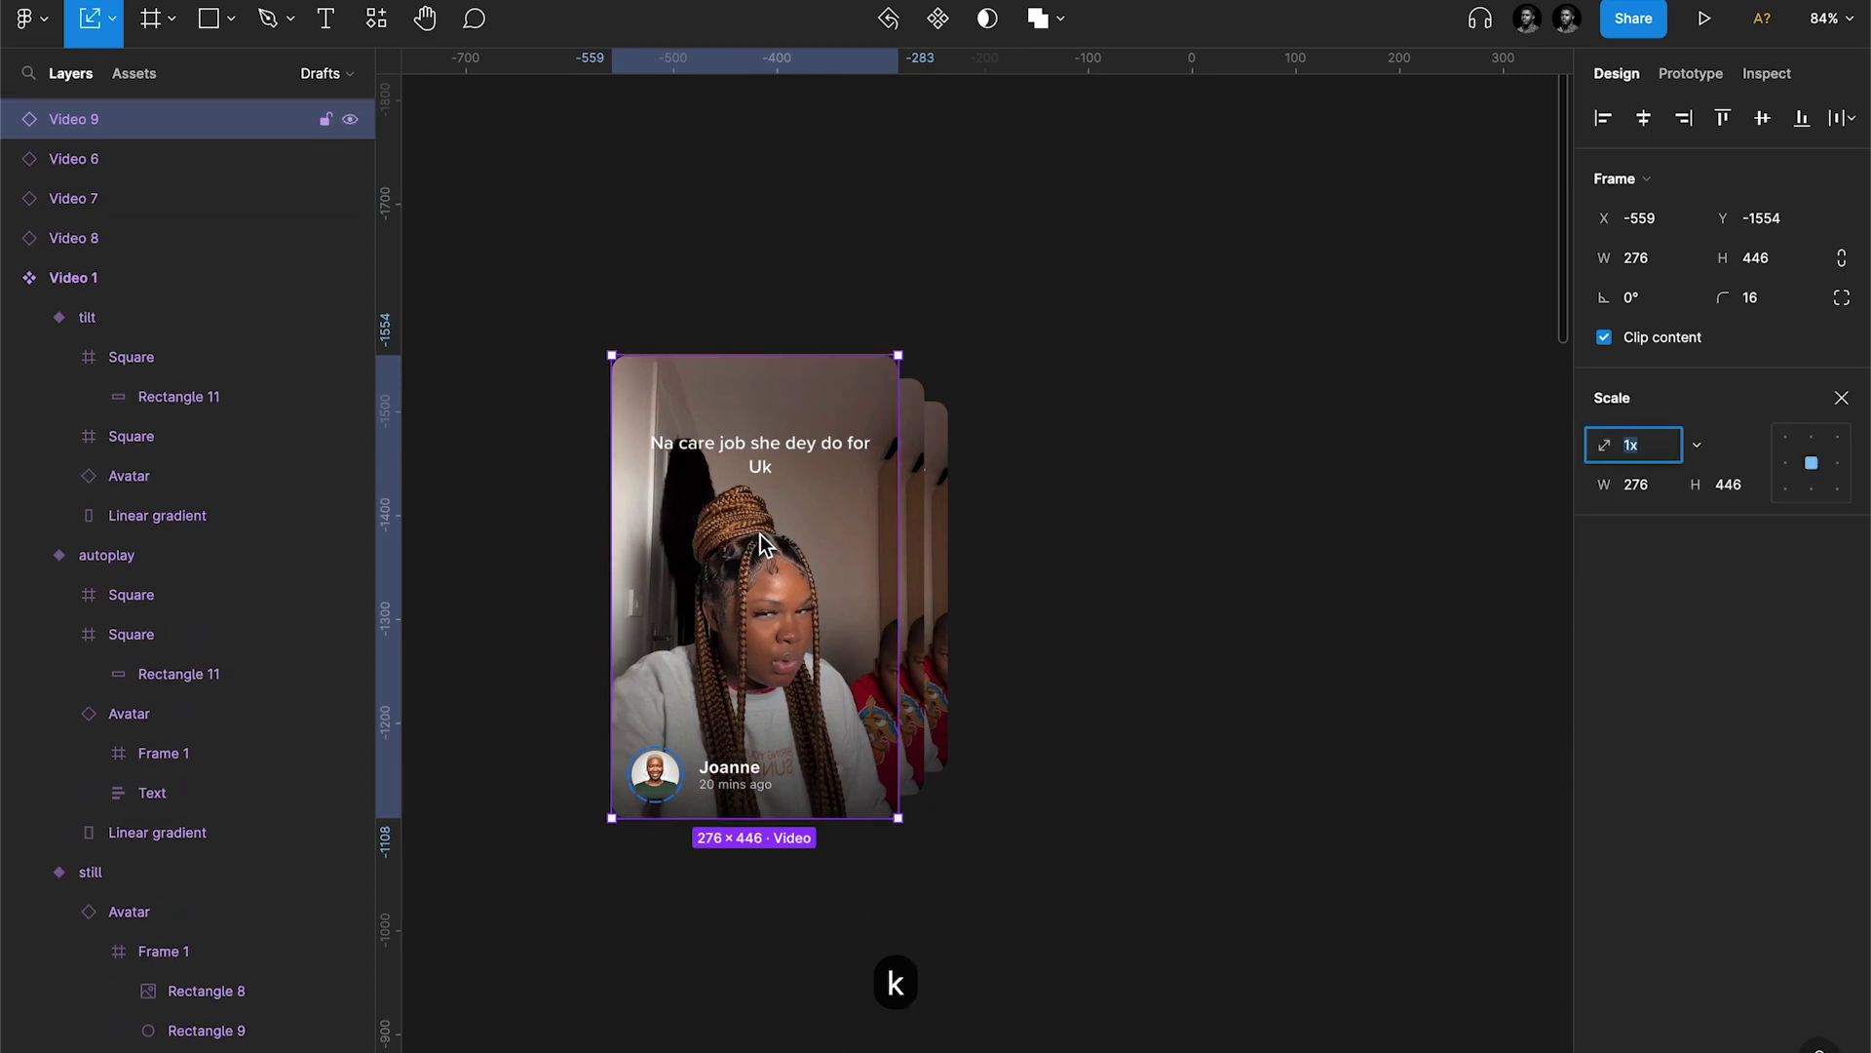
text(.7)
key(Return)
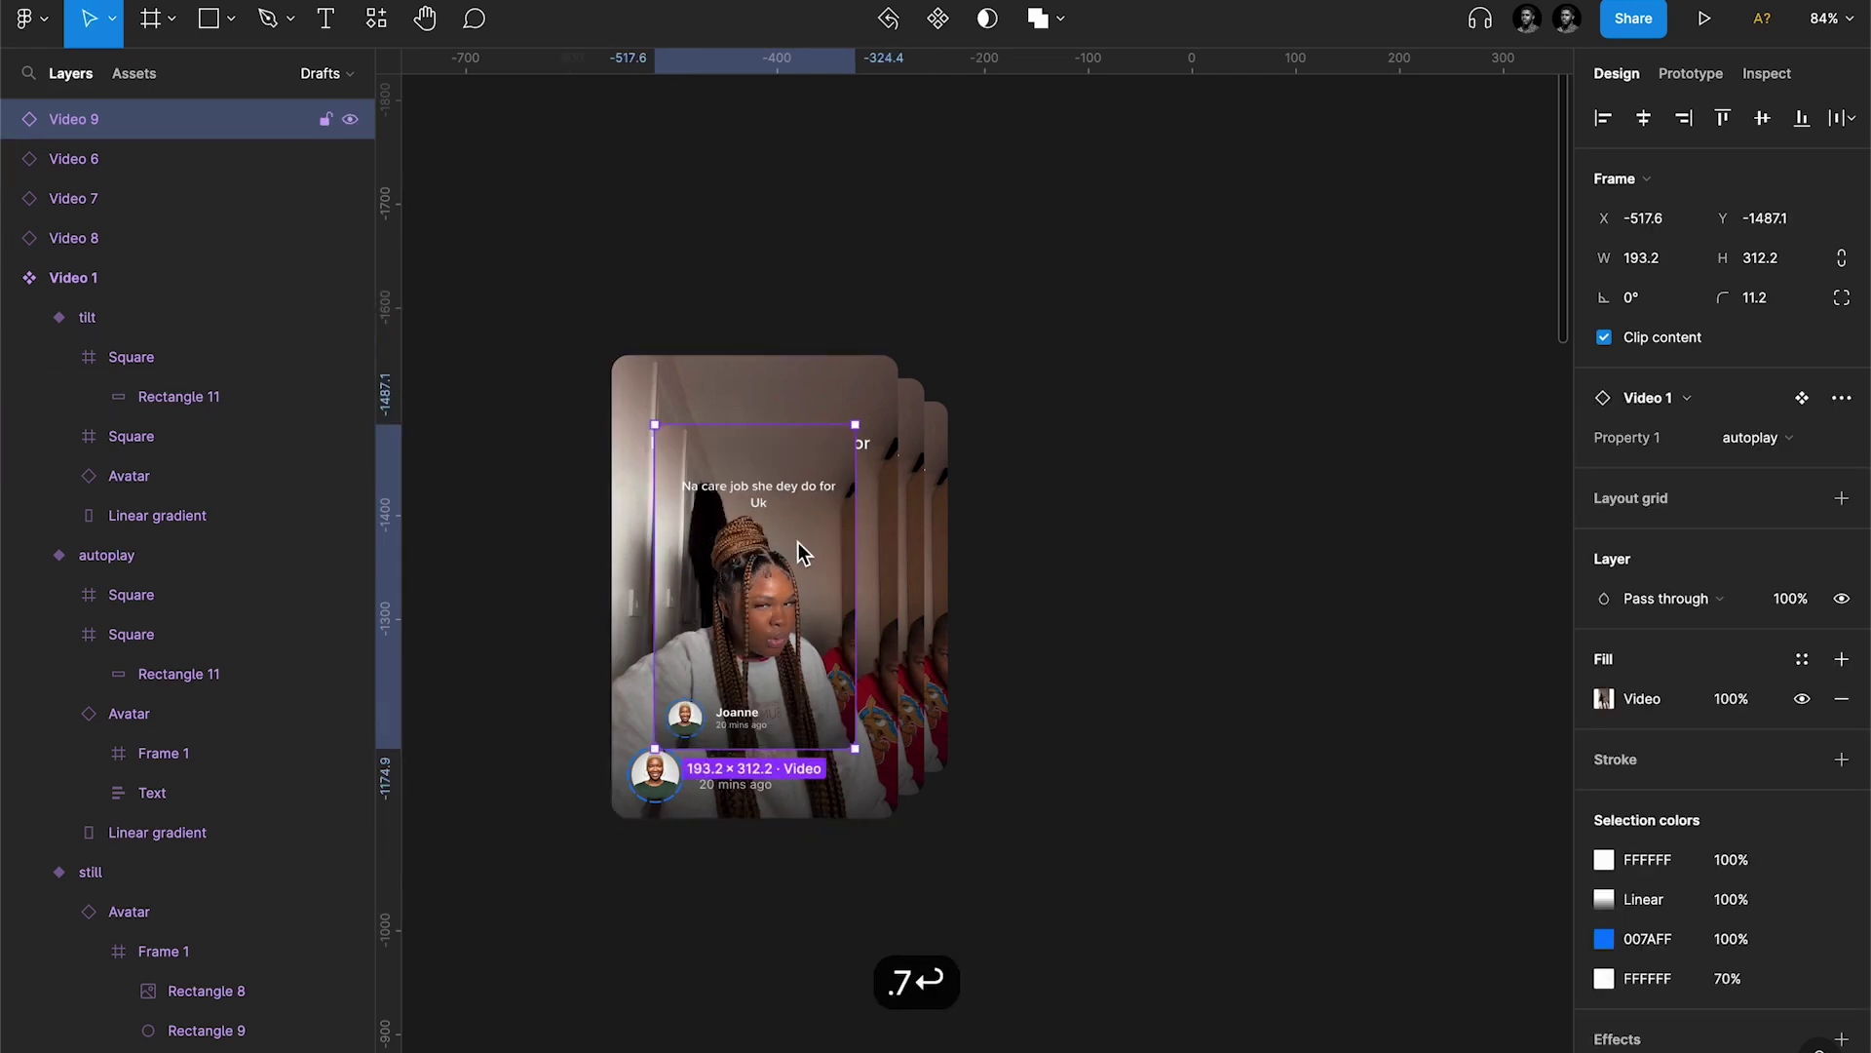
drag(784, 556, 895, 564)
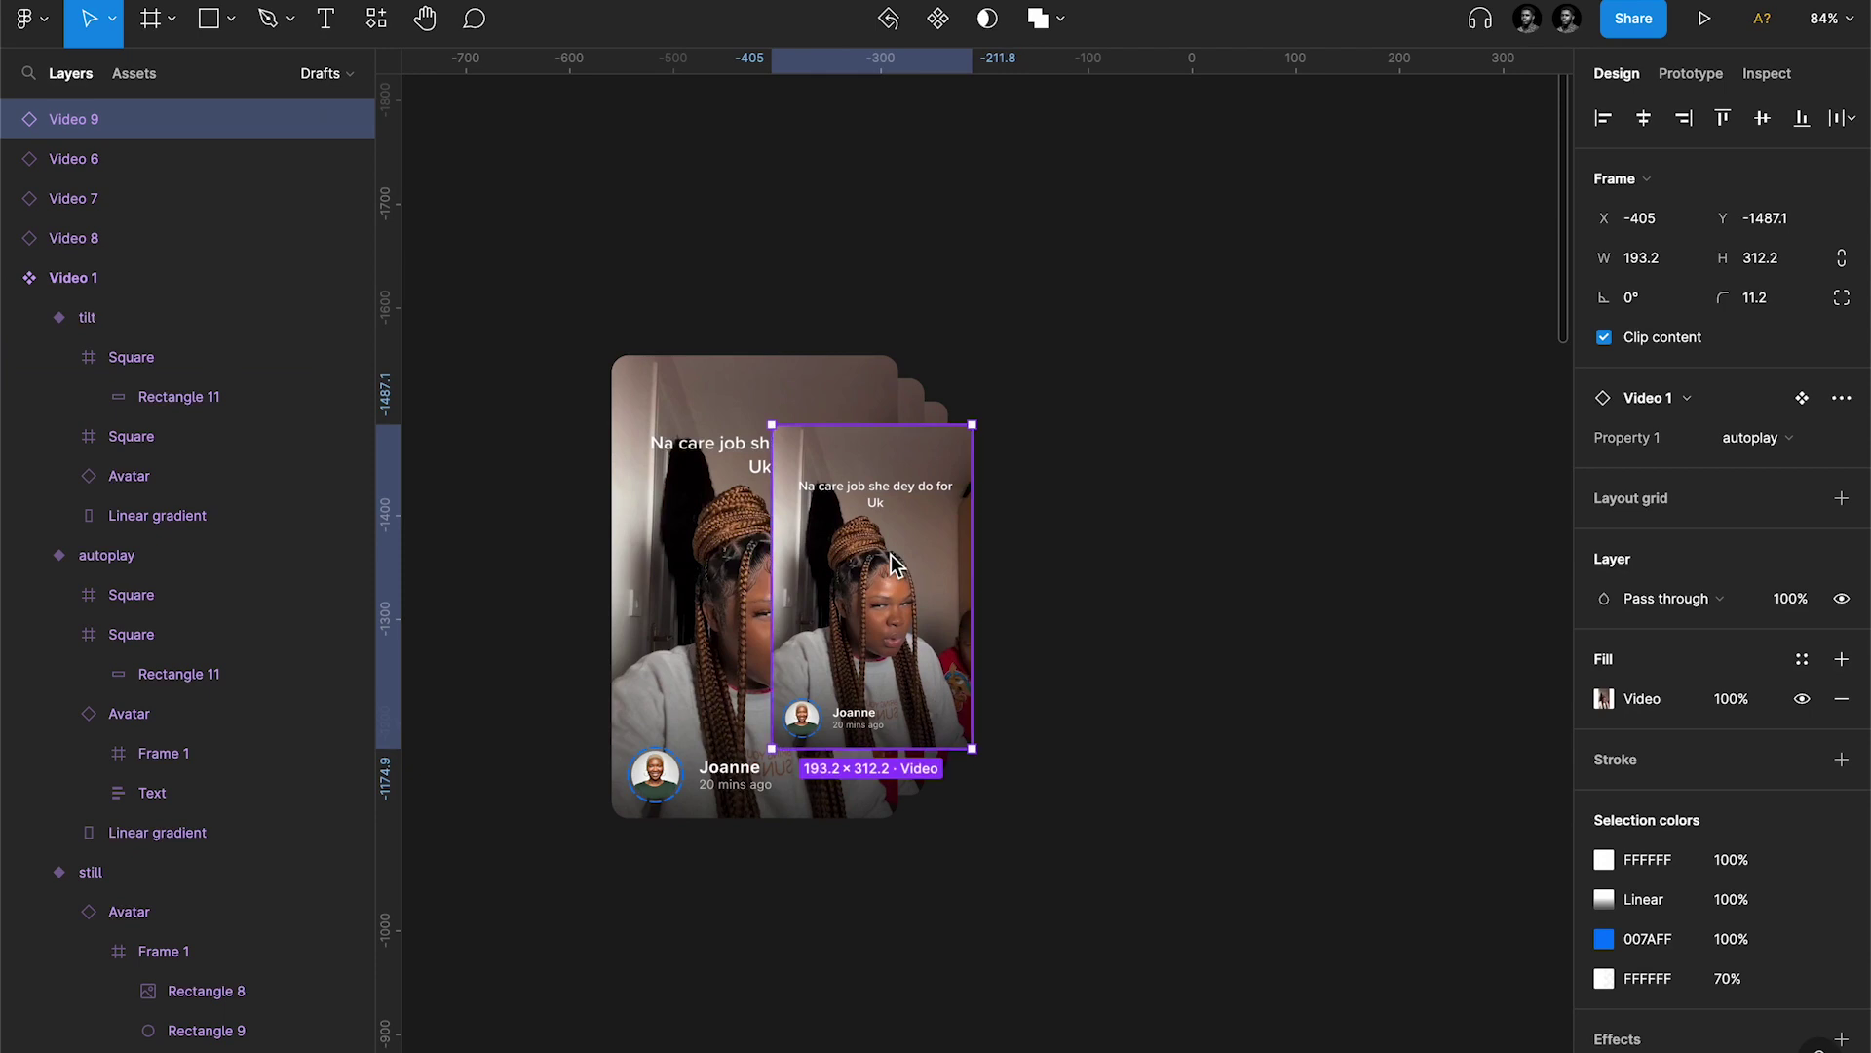
key(super+bracketleft)
key(super+bracketleft)
key(super+bracketleft)
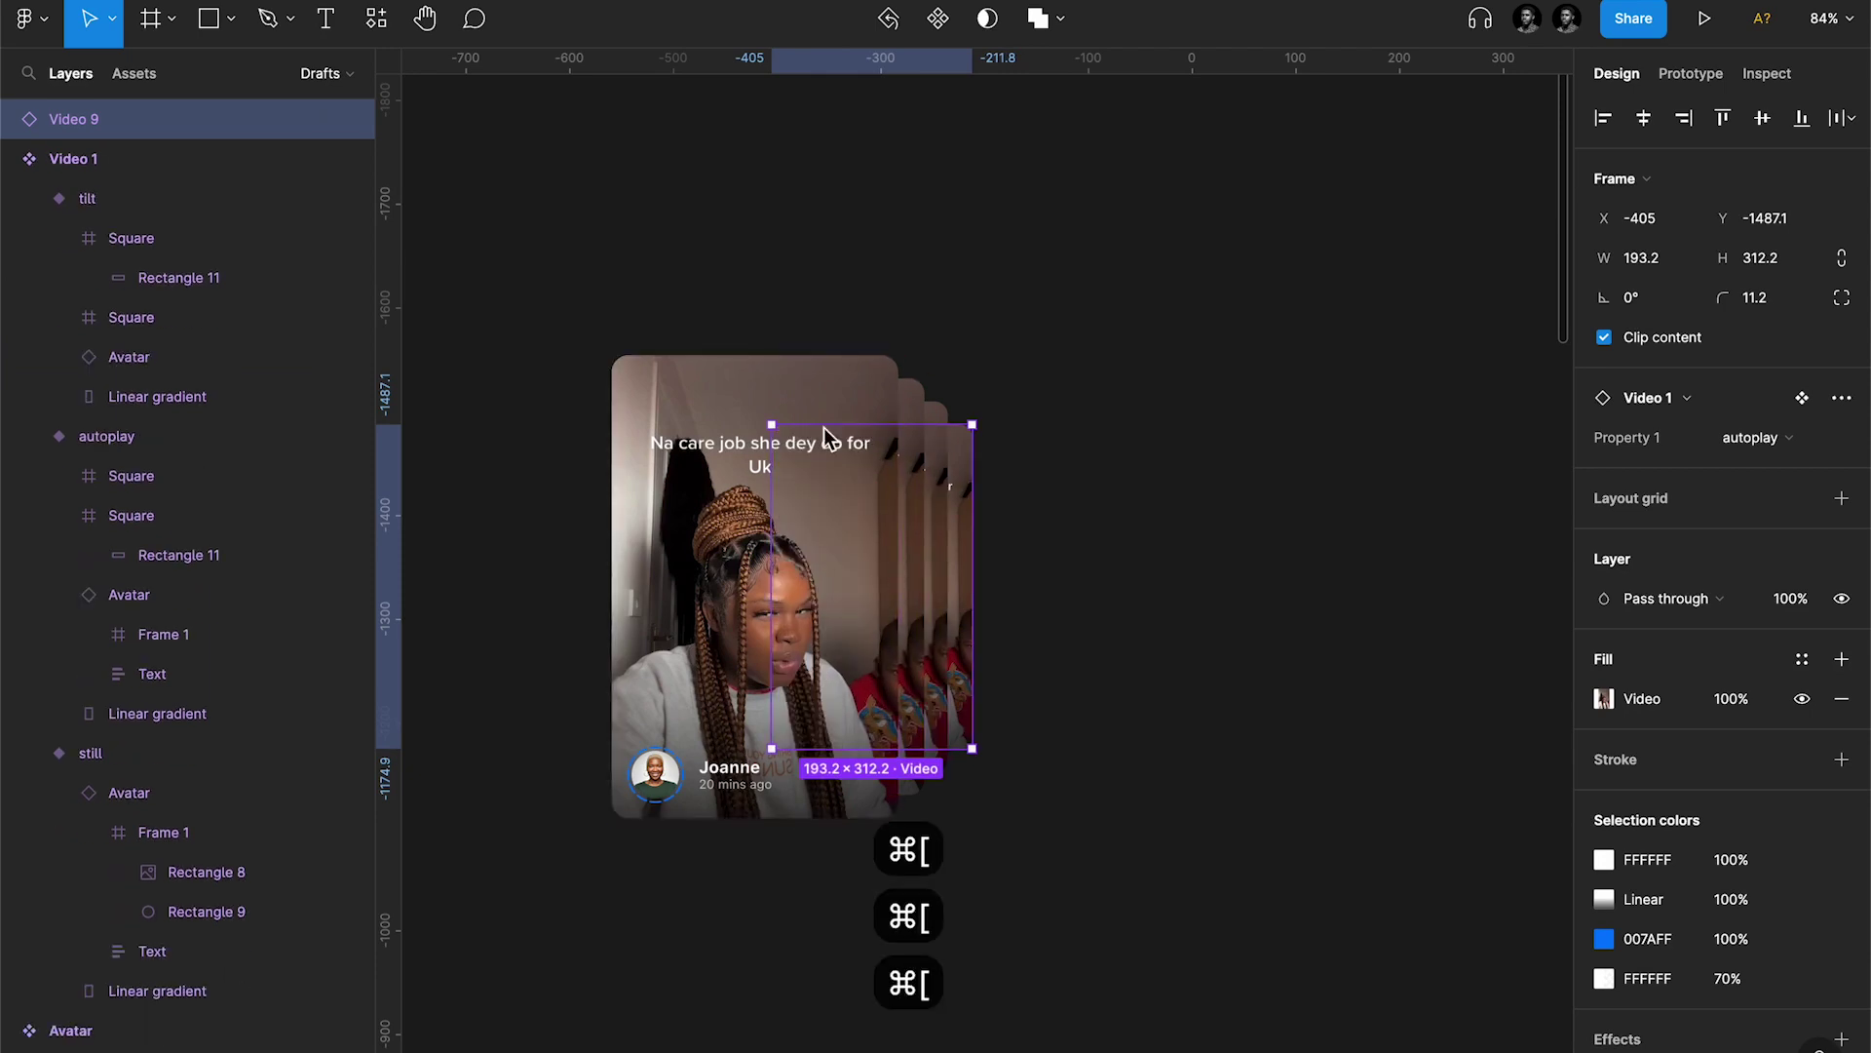
Step: Duplicate the front card, scale the copy to 0.6, offset it rightward to X -353 and send it to the back of the stack
click(634, 447)
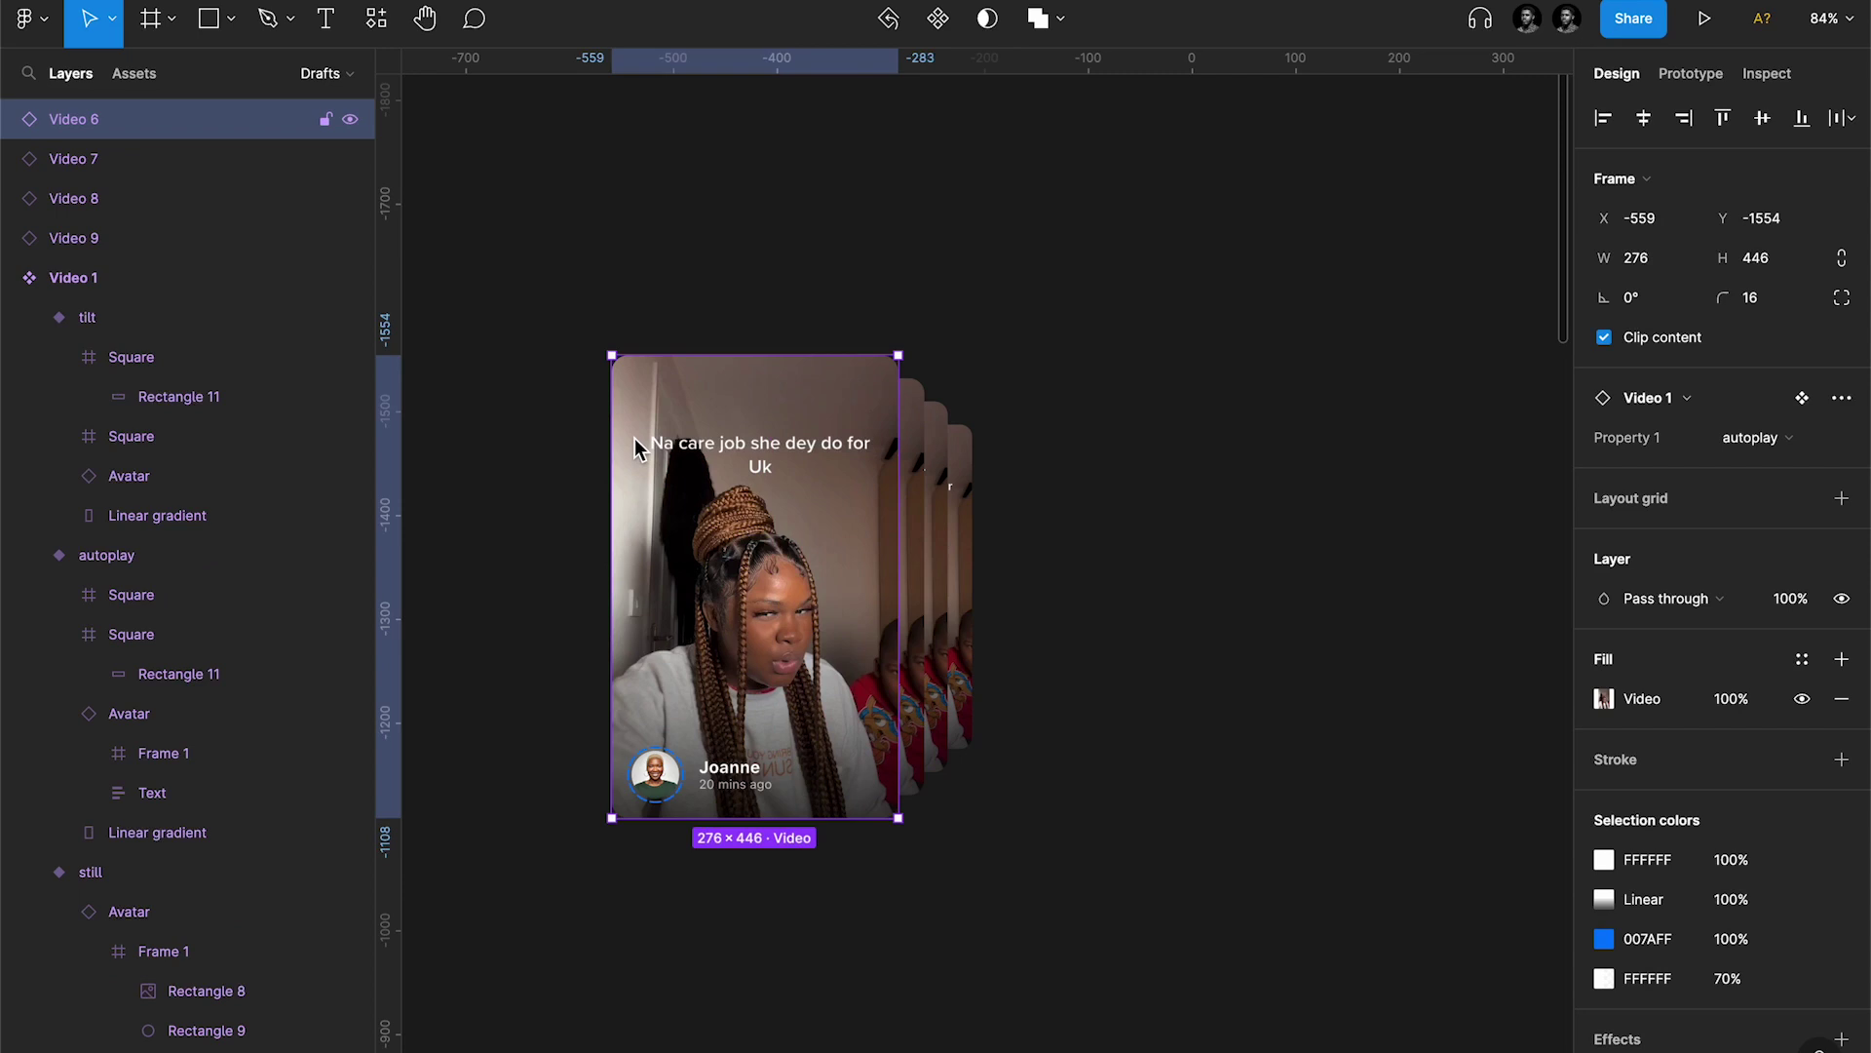
key(super+d)
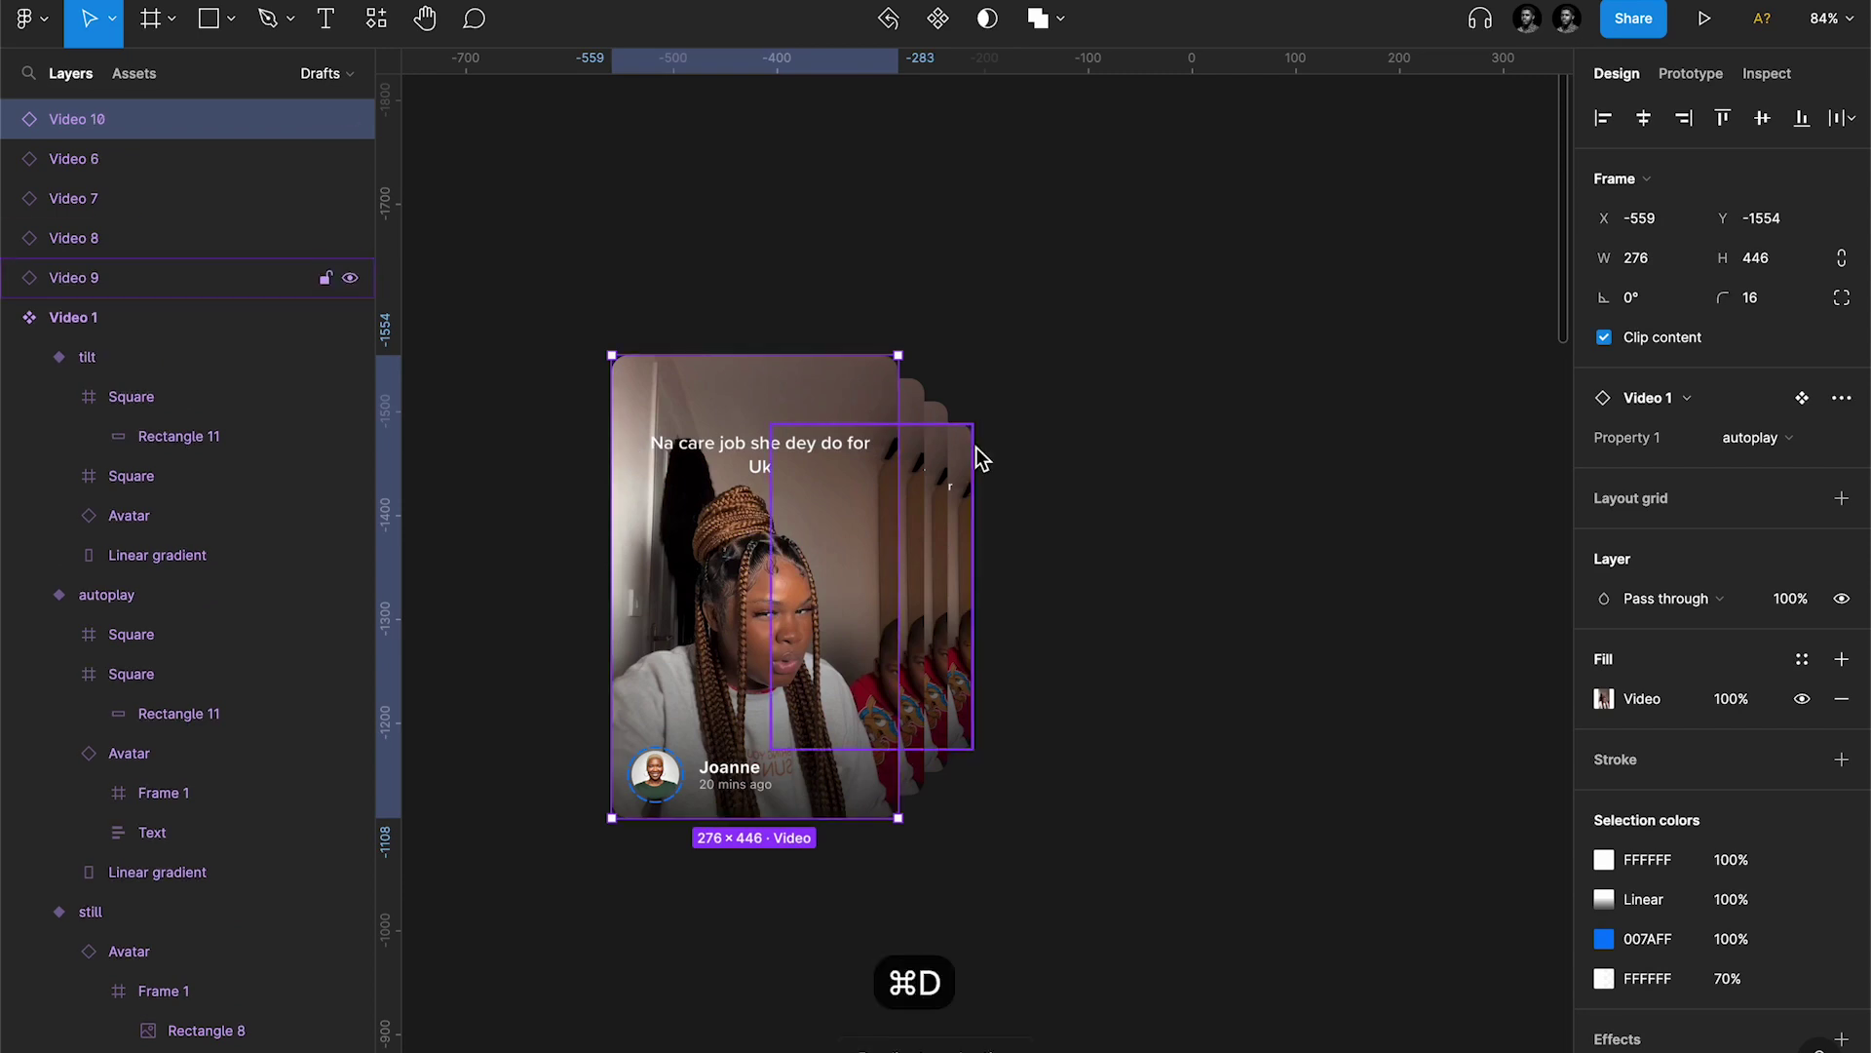
text(k)
text(.)
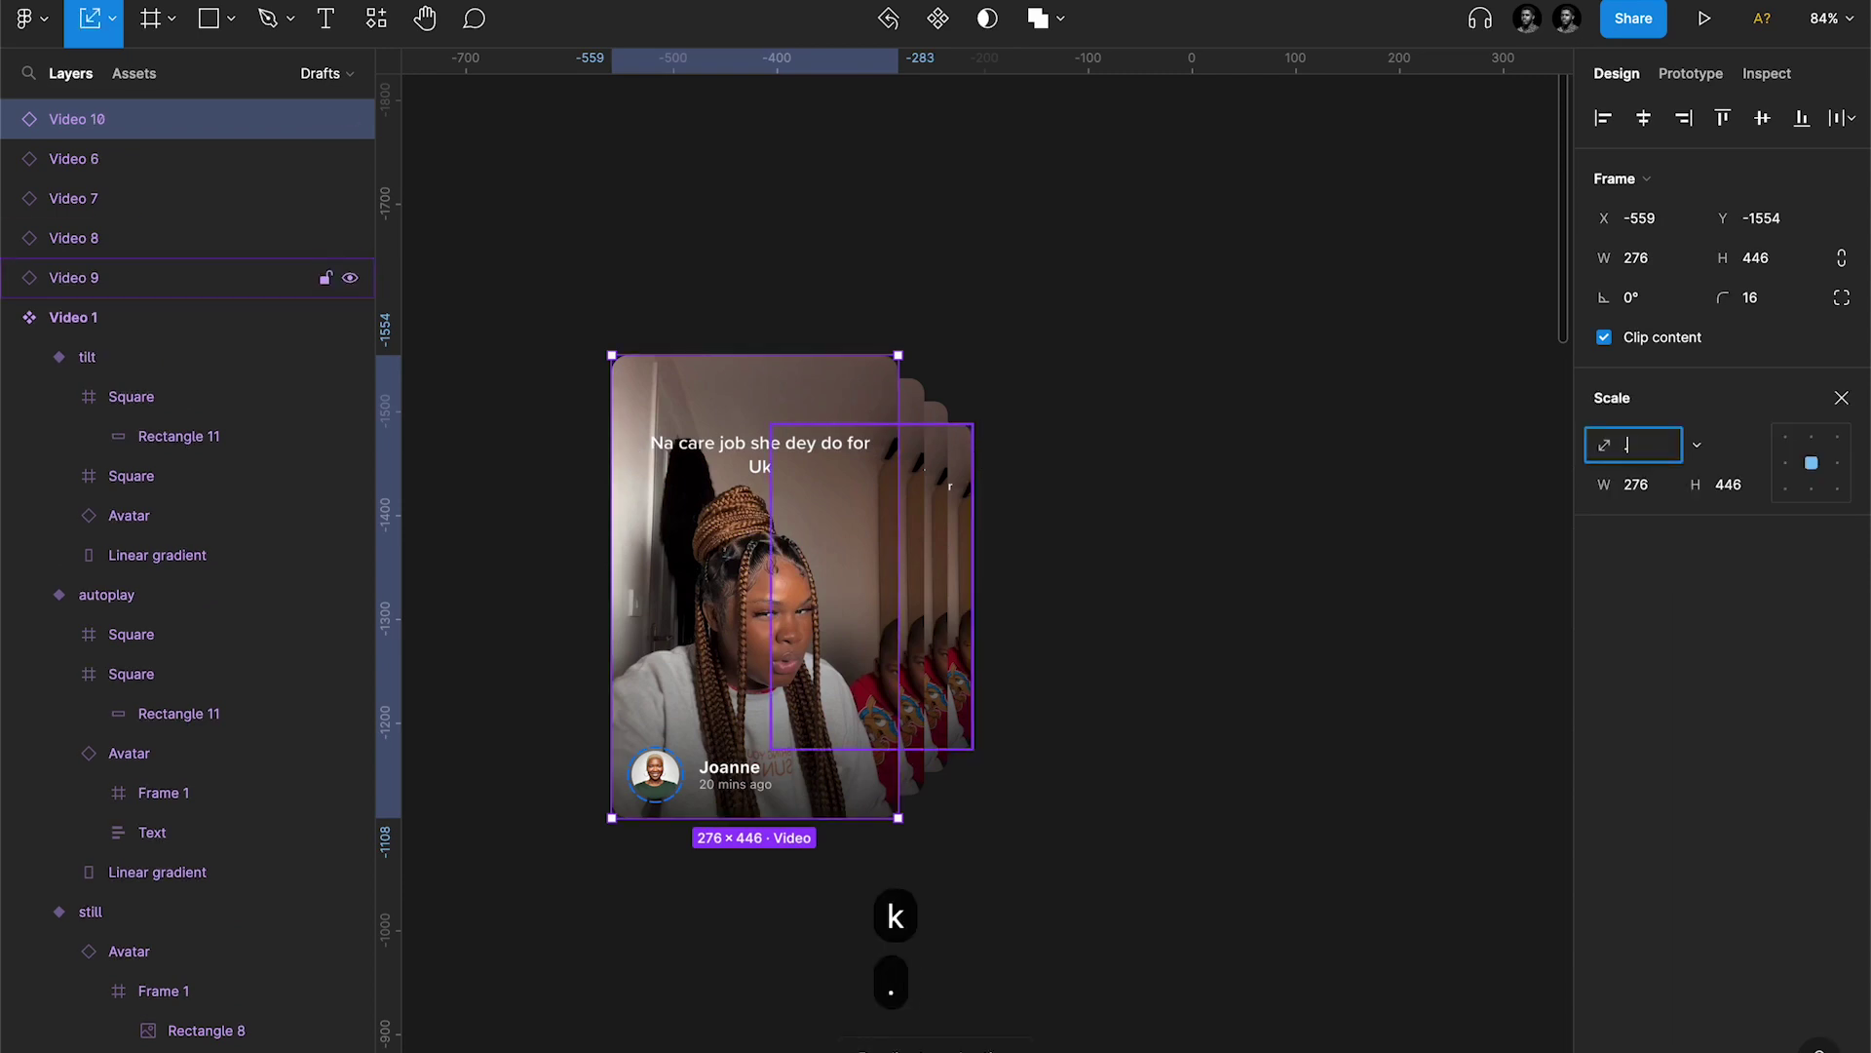
text(6)
key(Return)
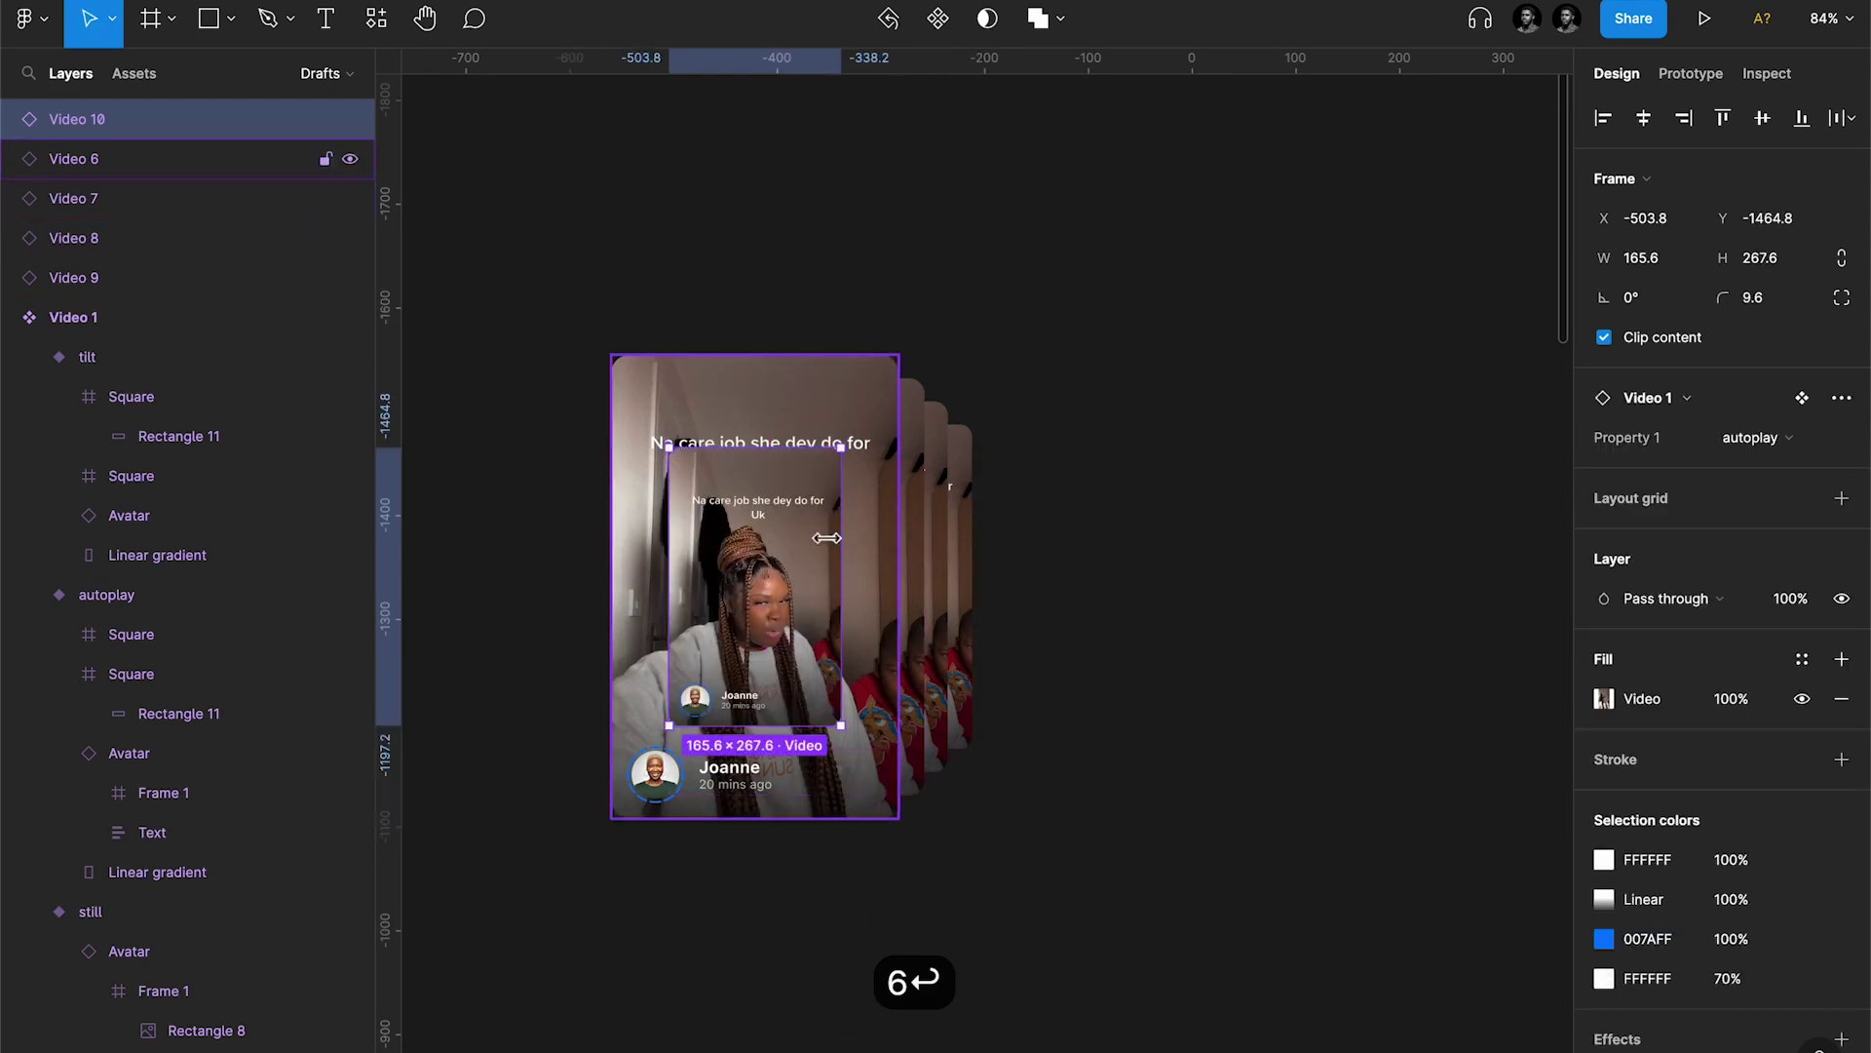
drag(772, 565, 922, 553)
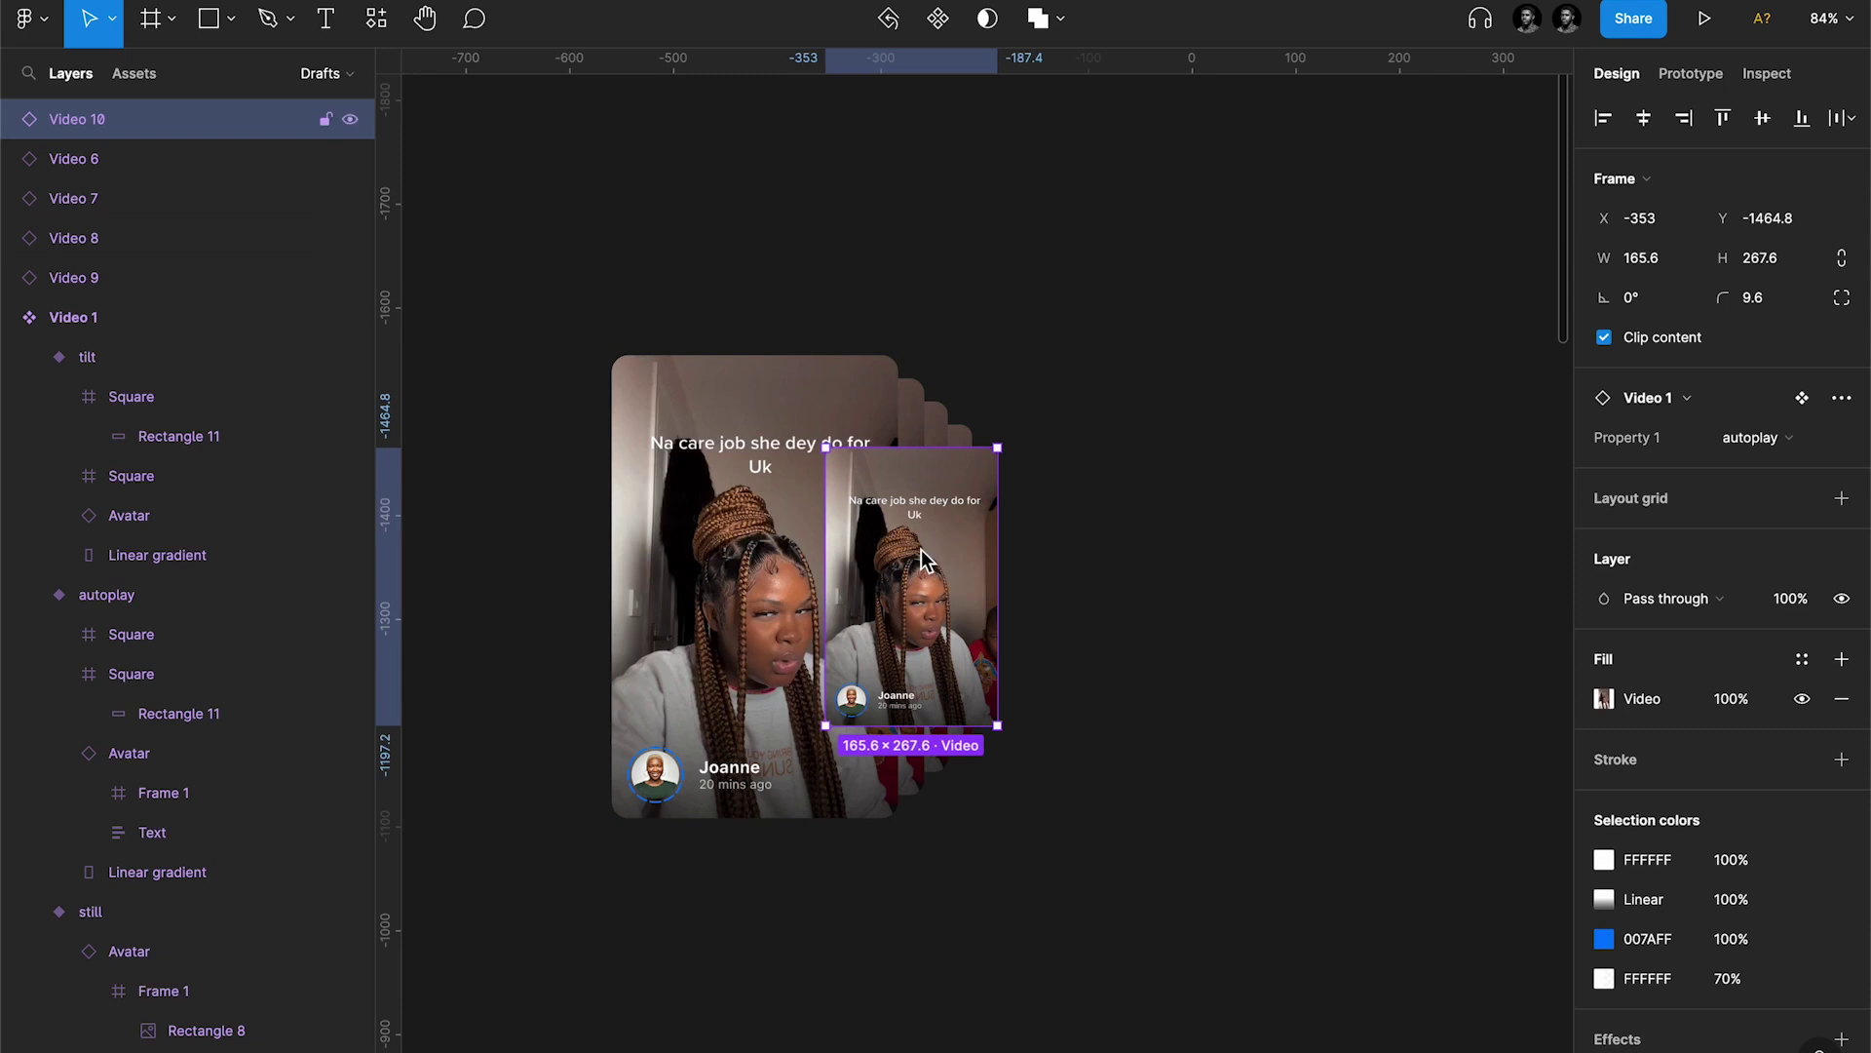
key(super+bracketleft)
key(super+bracketleft)
key(super+bracketleft)
key(super+bracketleft)
key(super+bracketleft)
key(super+bracketleft)
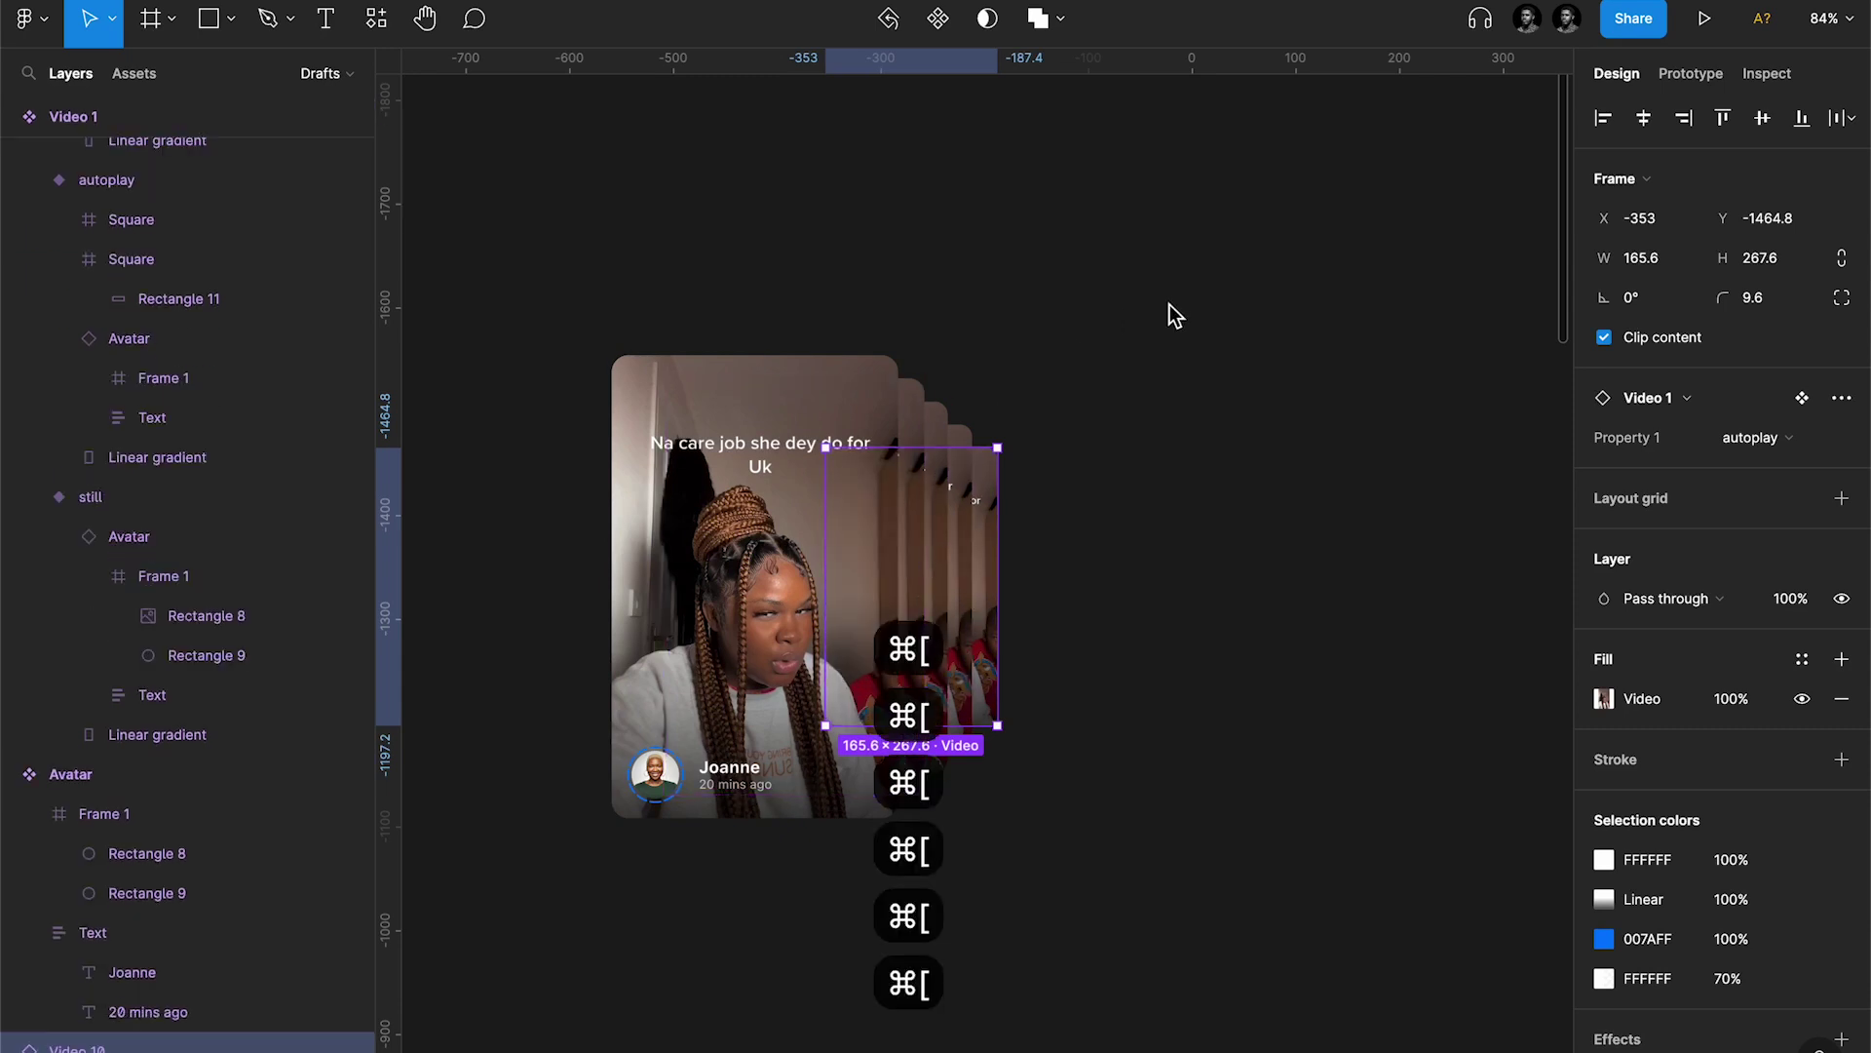
click(1166, 300)
Step: Resize the rearmost, smallest card of the stack to 159 × 256 and activate the Scale tool on it
scroll(1166, 301, down, 5)
scroll(1165, 300, up, 3)
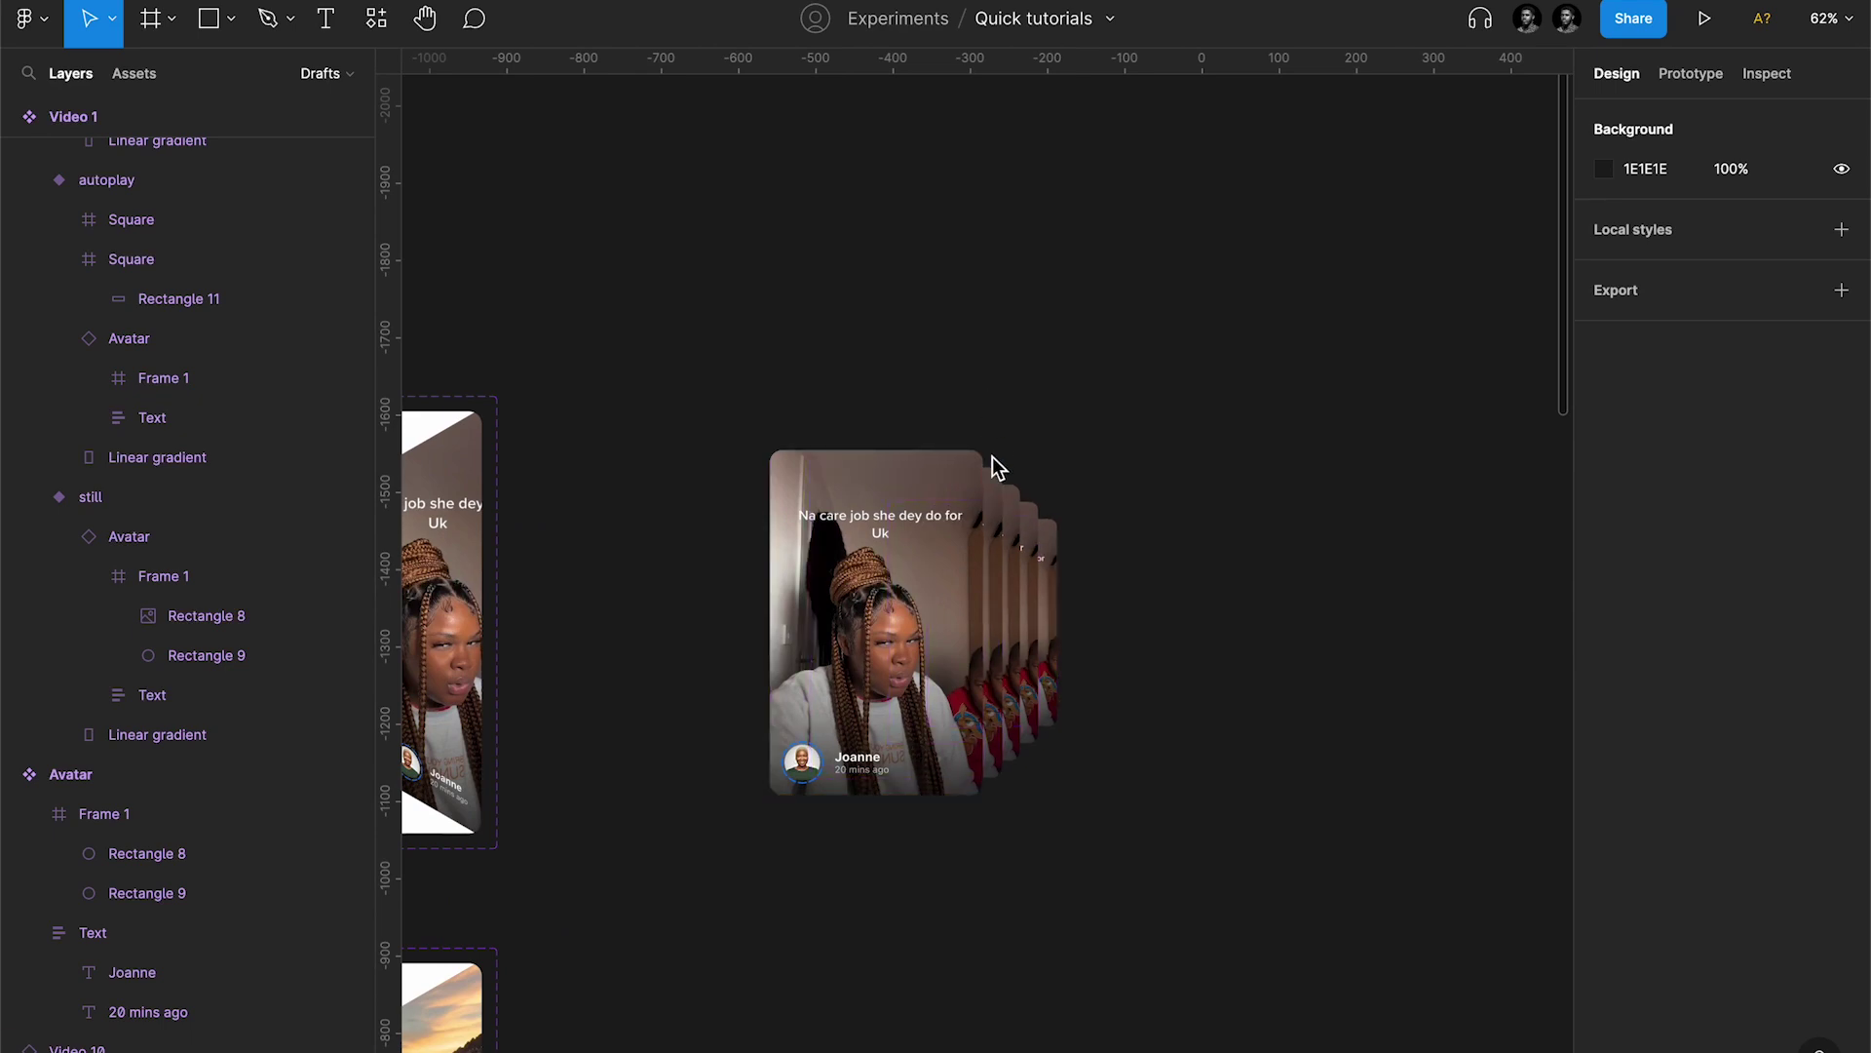
scroll(992, 456, up, 5)
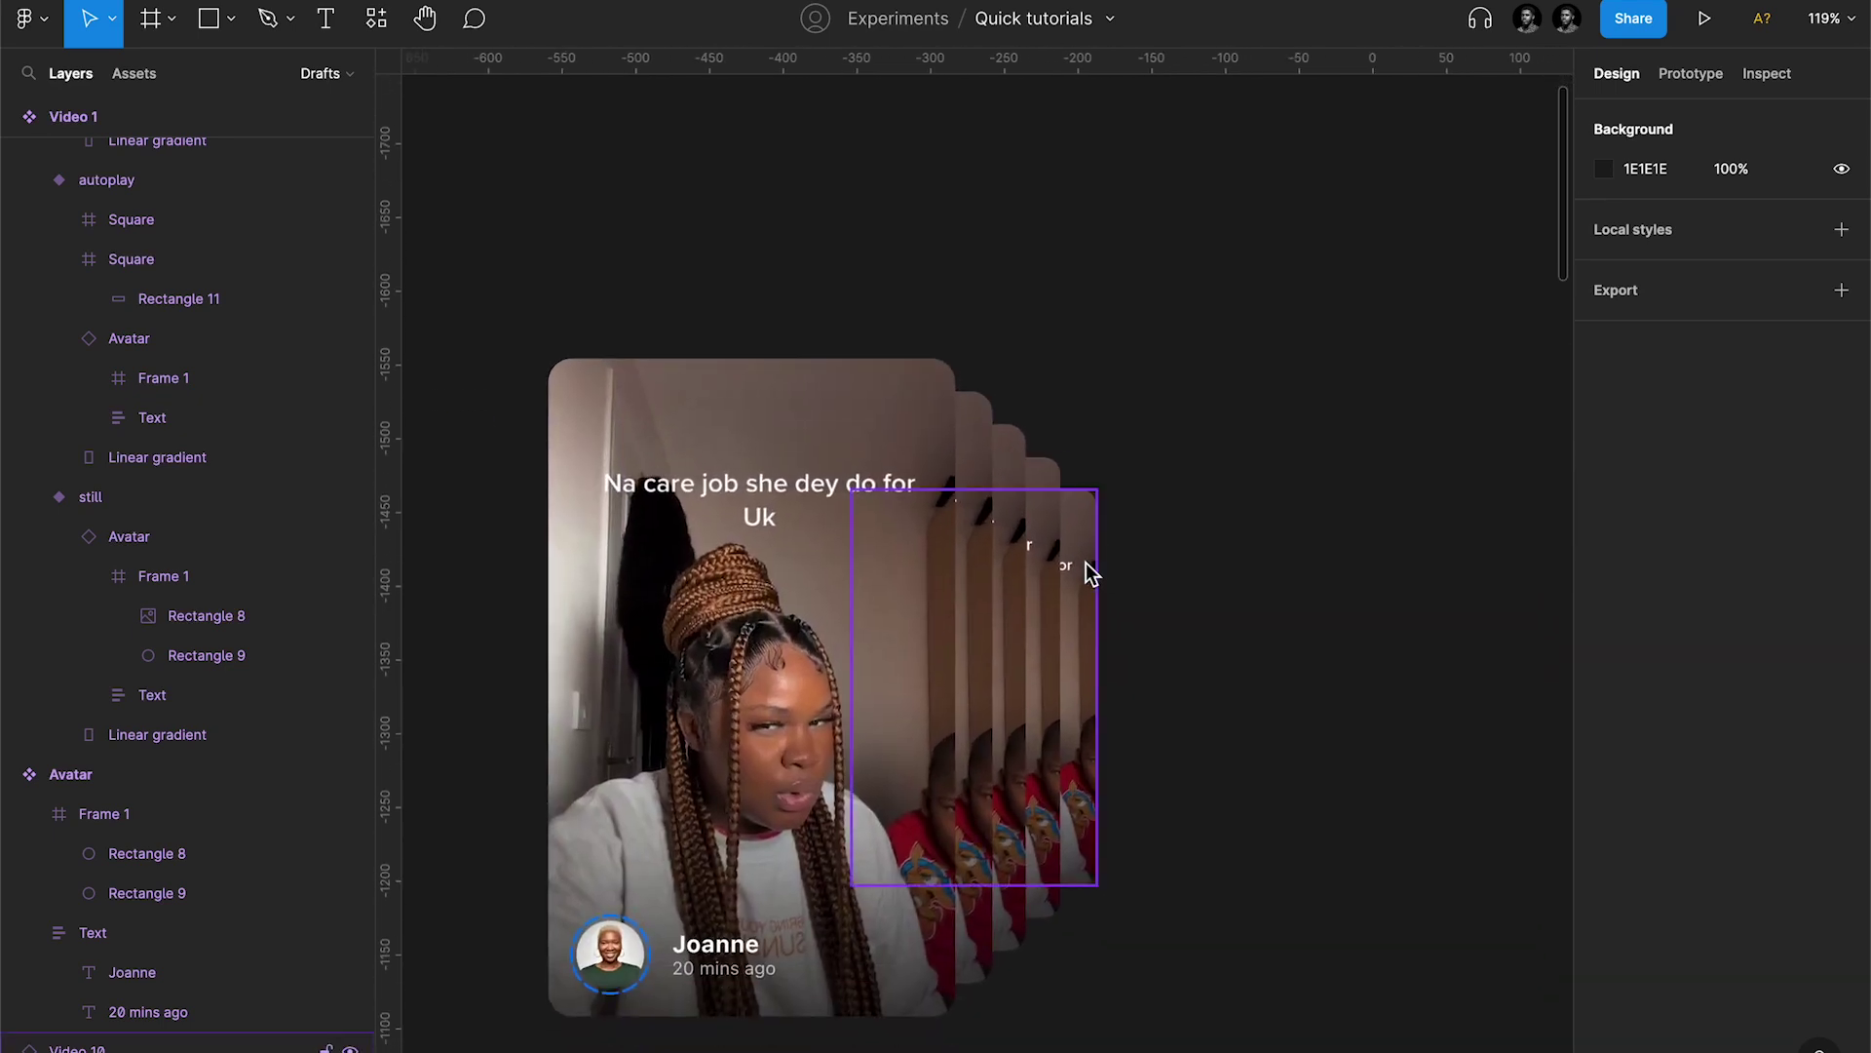
click(1090, 573)
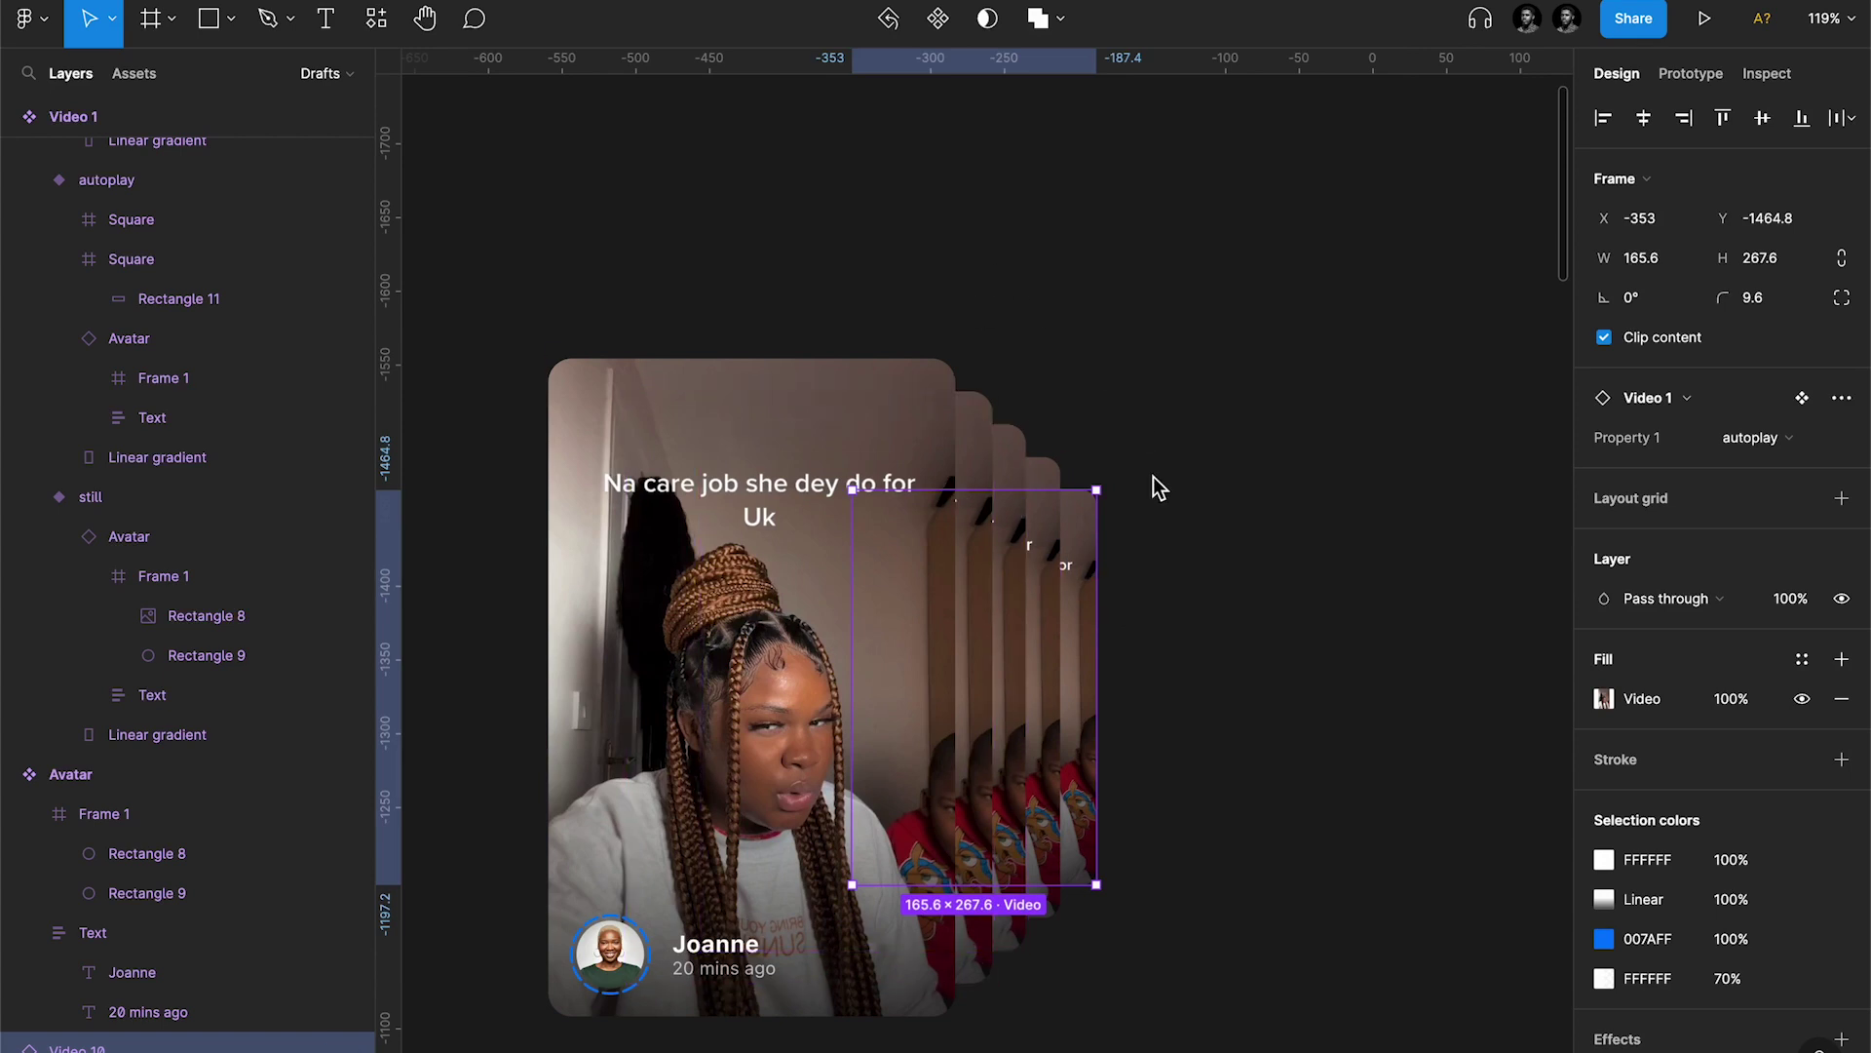
scroll(1154, 480, up, 2)
scroll(1154, 480, down, 4)
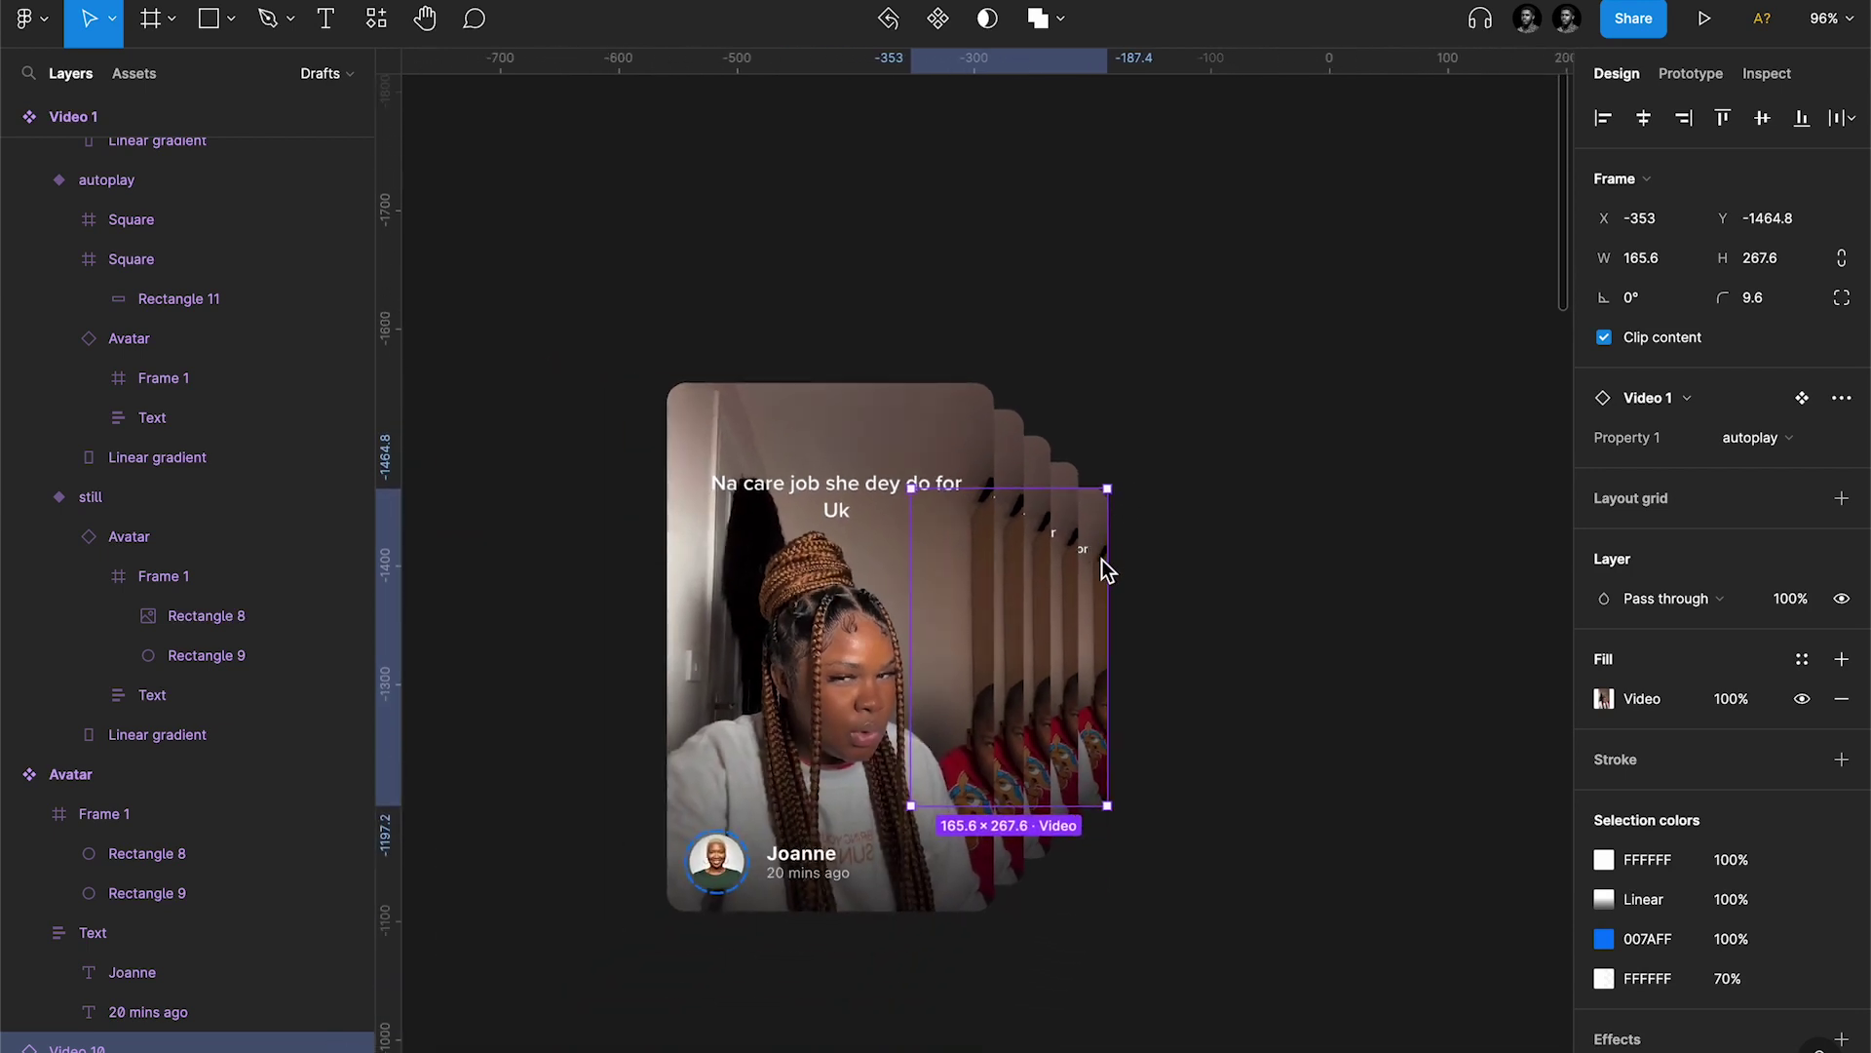
drag(1102, 559, 1096, 558)
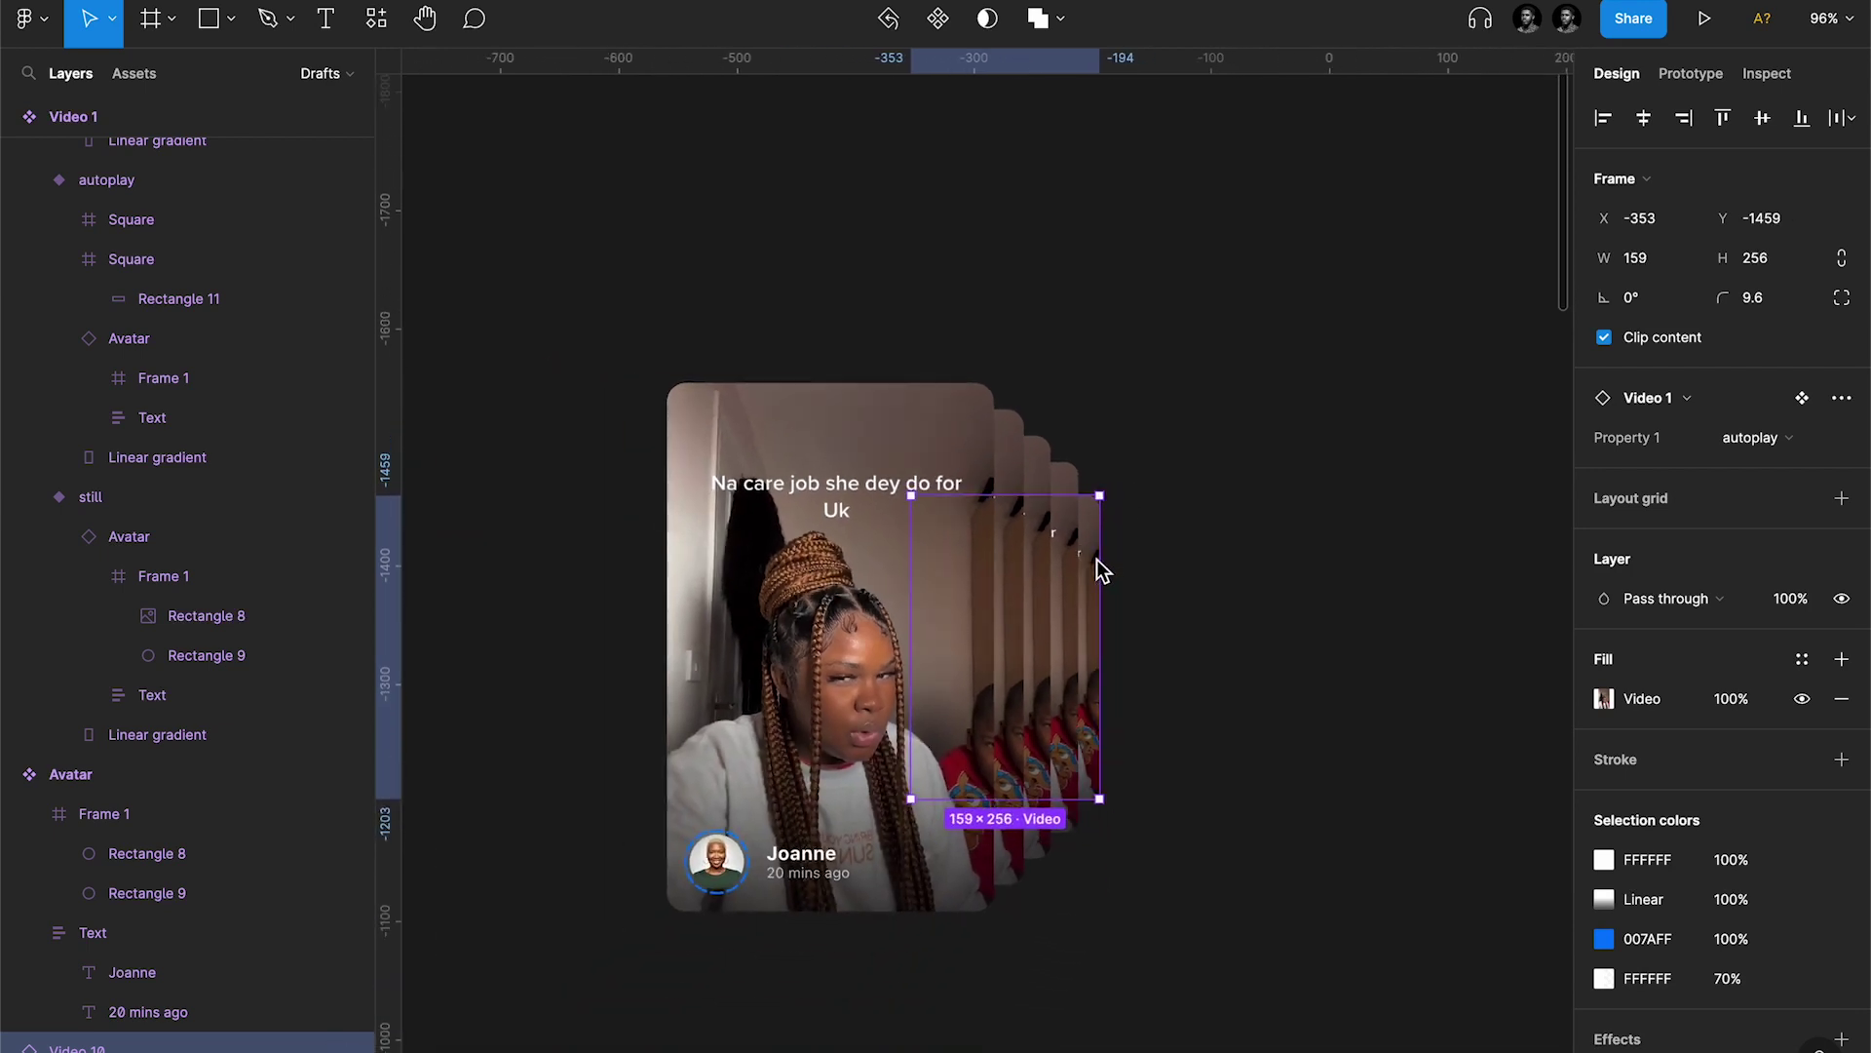
key(k)
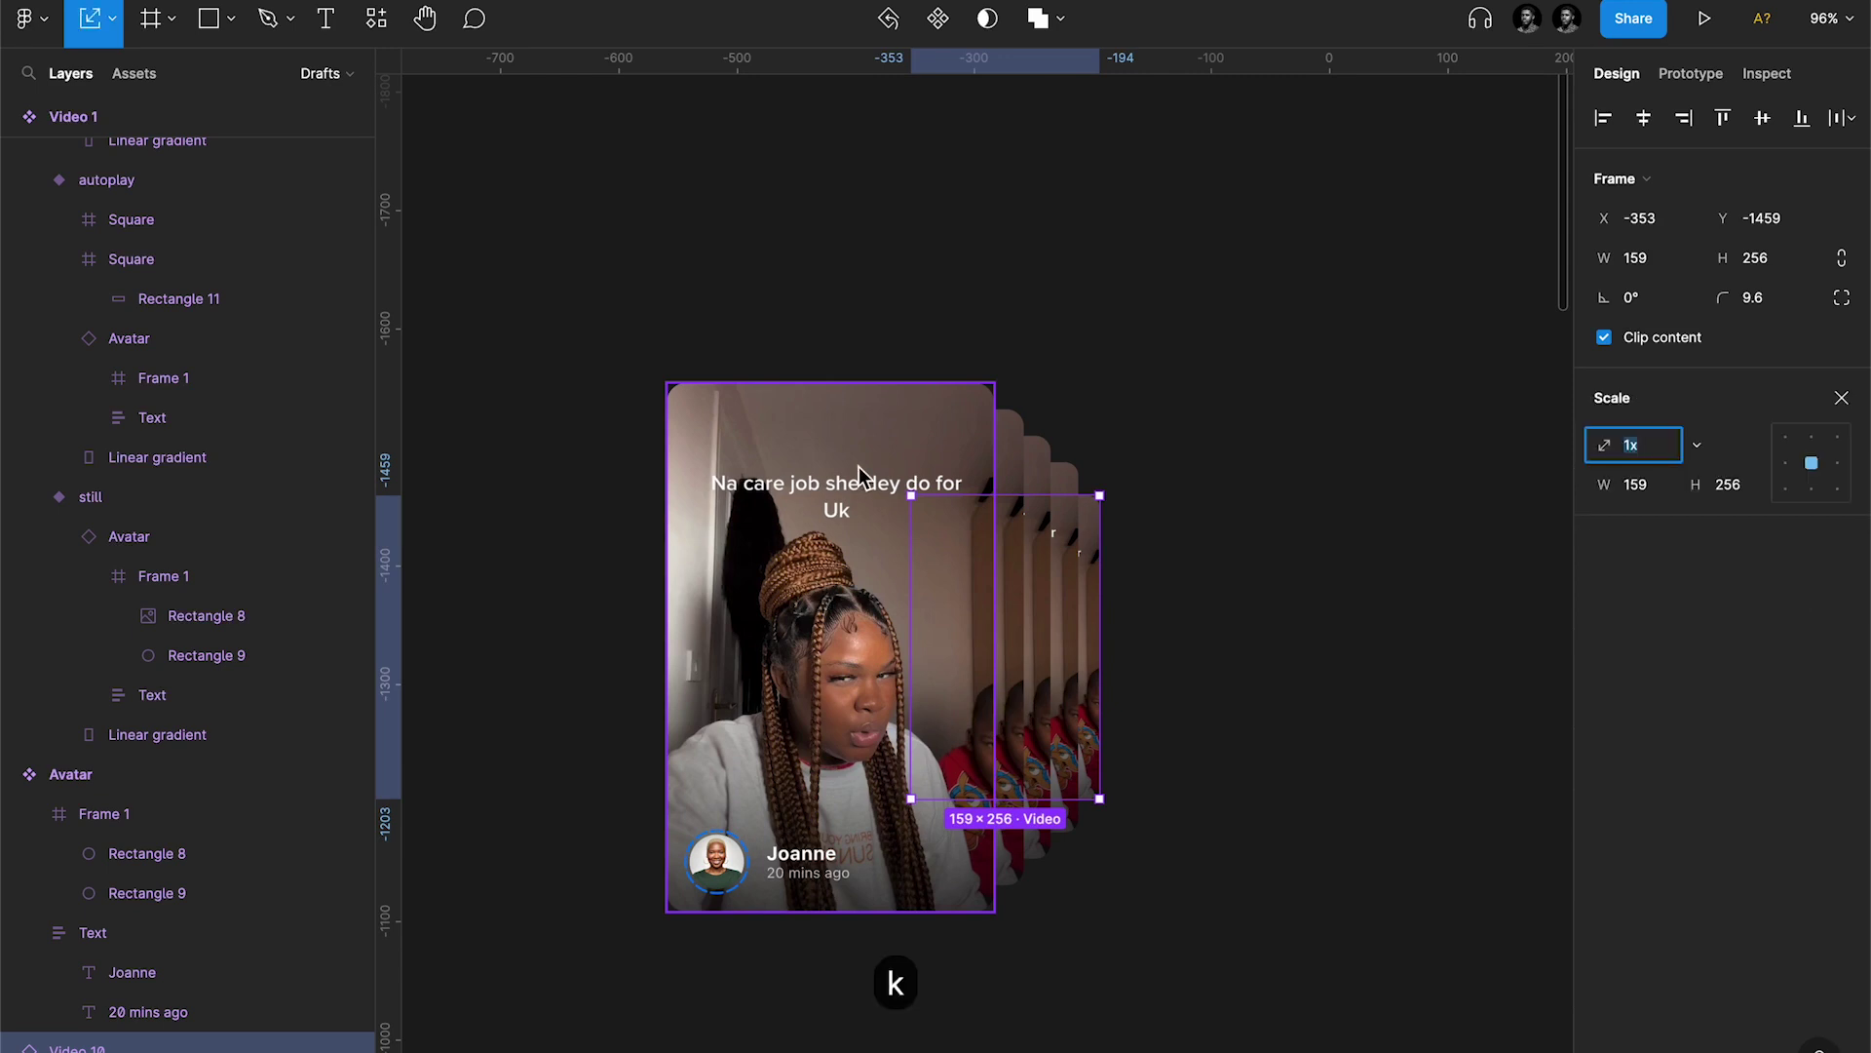
Step: Proportionally enlarge the two rearmost cards in the stack leftward from their right edges, the last one to about 202 × 325
drag(909, 645, 862, 638)
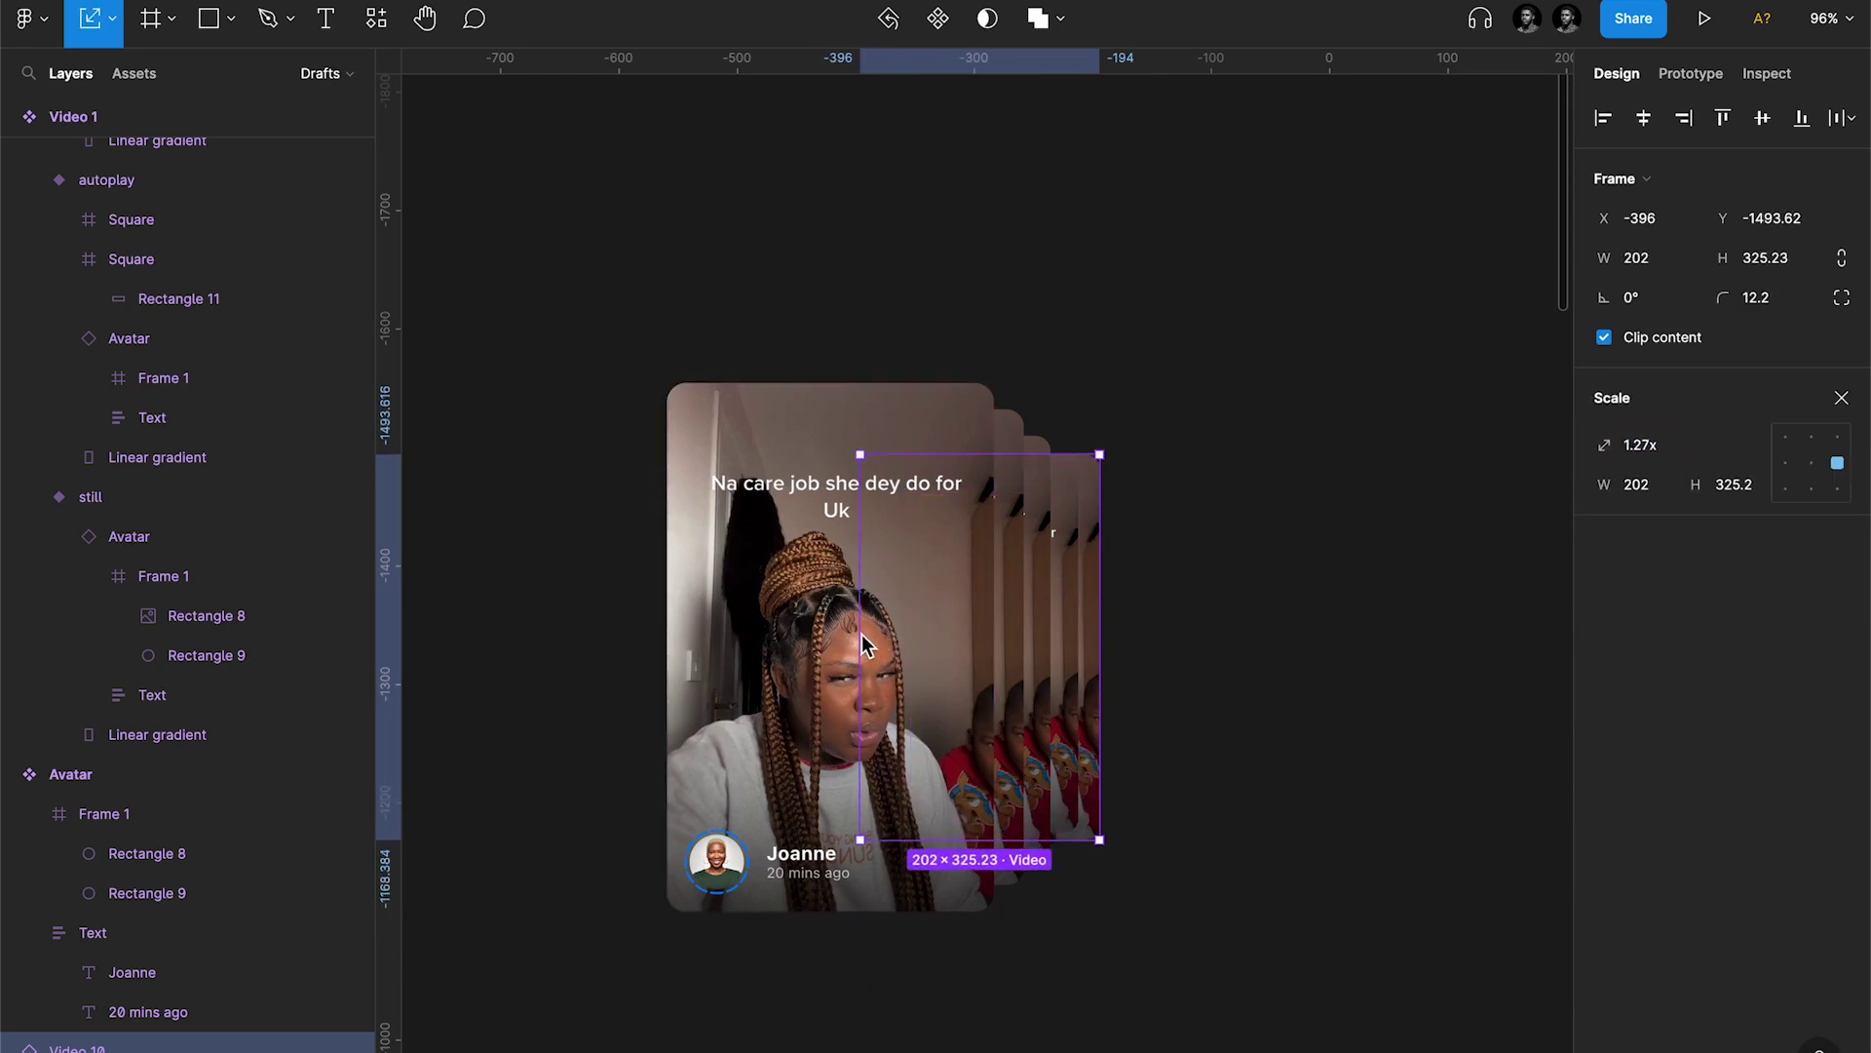
key(Escape)
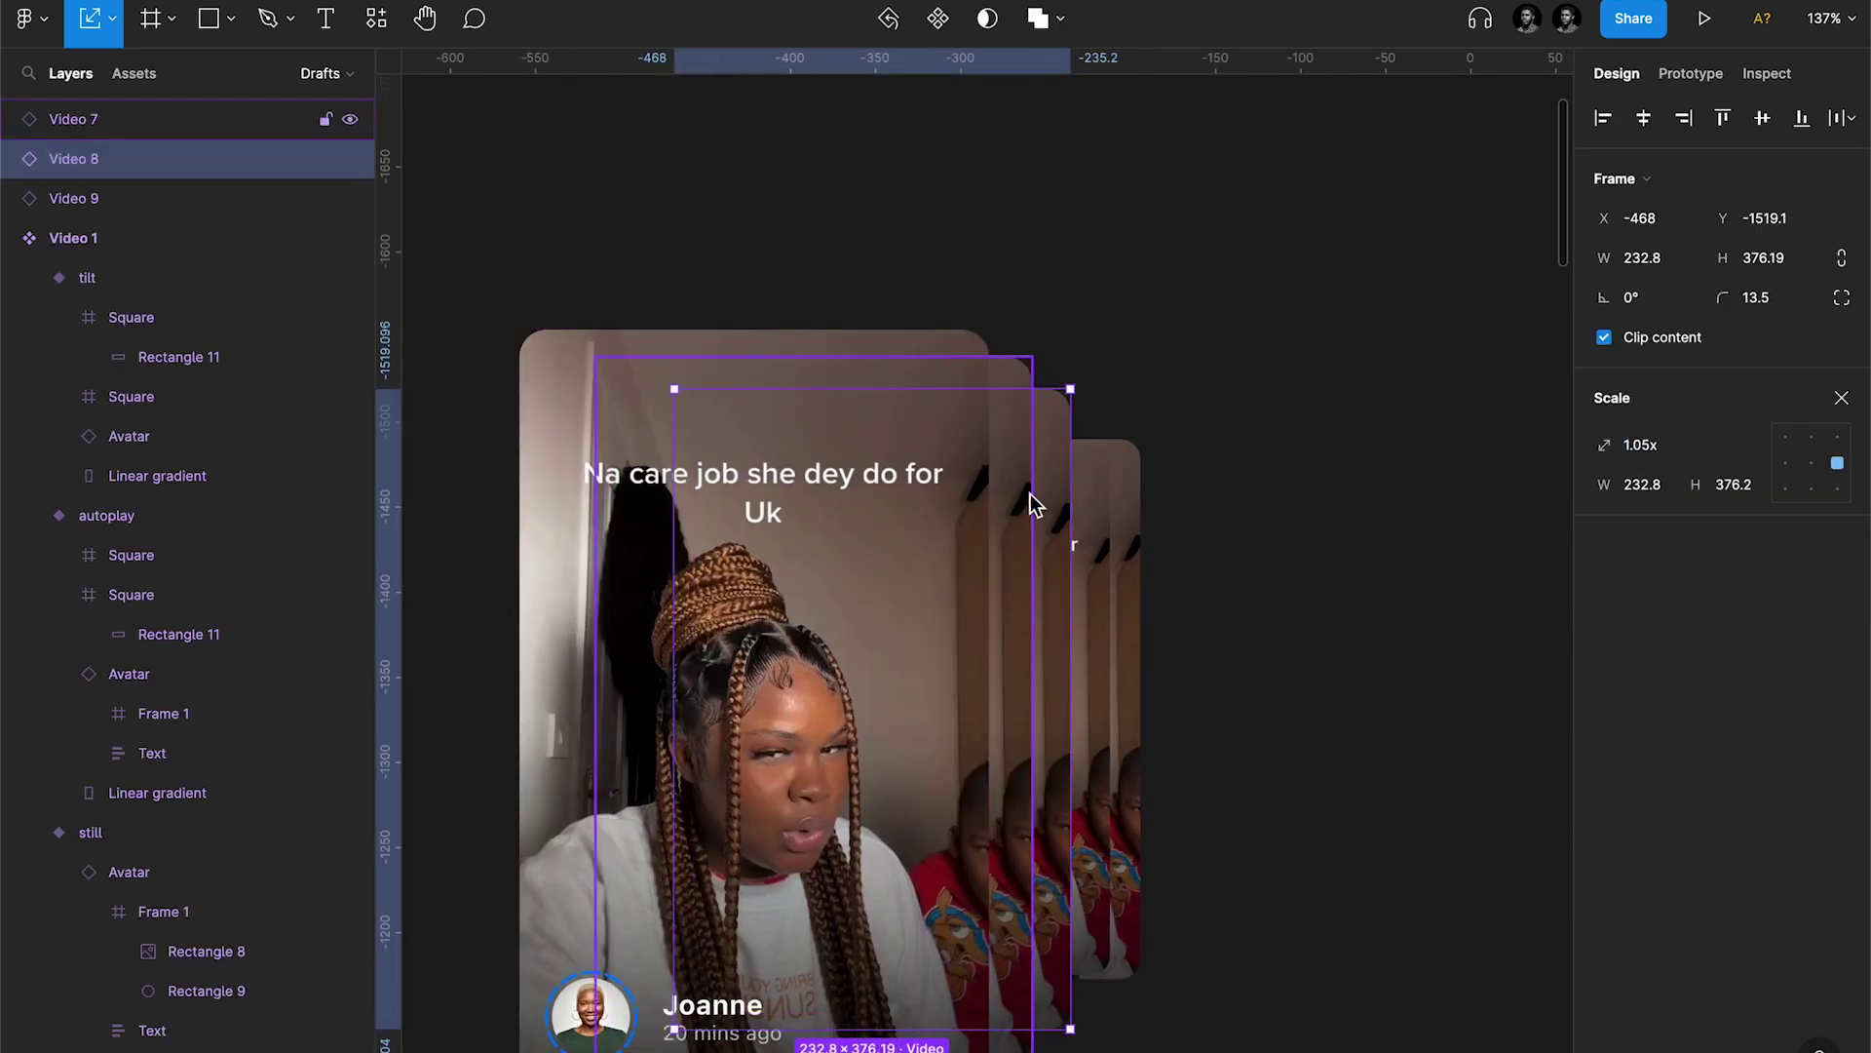
click(1090, 509)
drag(774, 640, 759, 640)
Step: Select all five stacked video cards and distribute their horizontal spacing evenly
click(1216, 606)
scroll(1215, 605, down, 2)
click(1216, 605)
drag(513, 251, 1332, 407)
key(ctrl+alt+h)
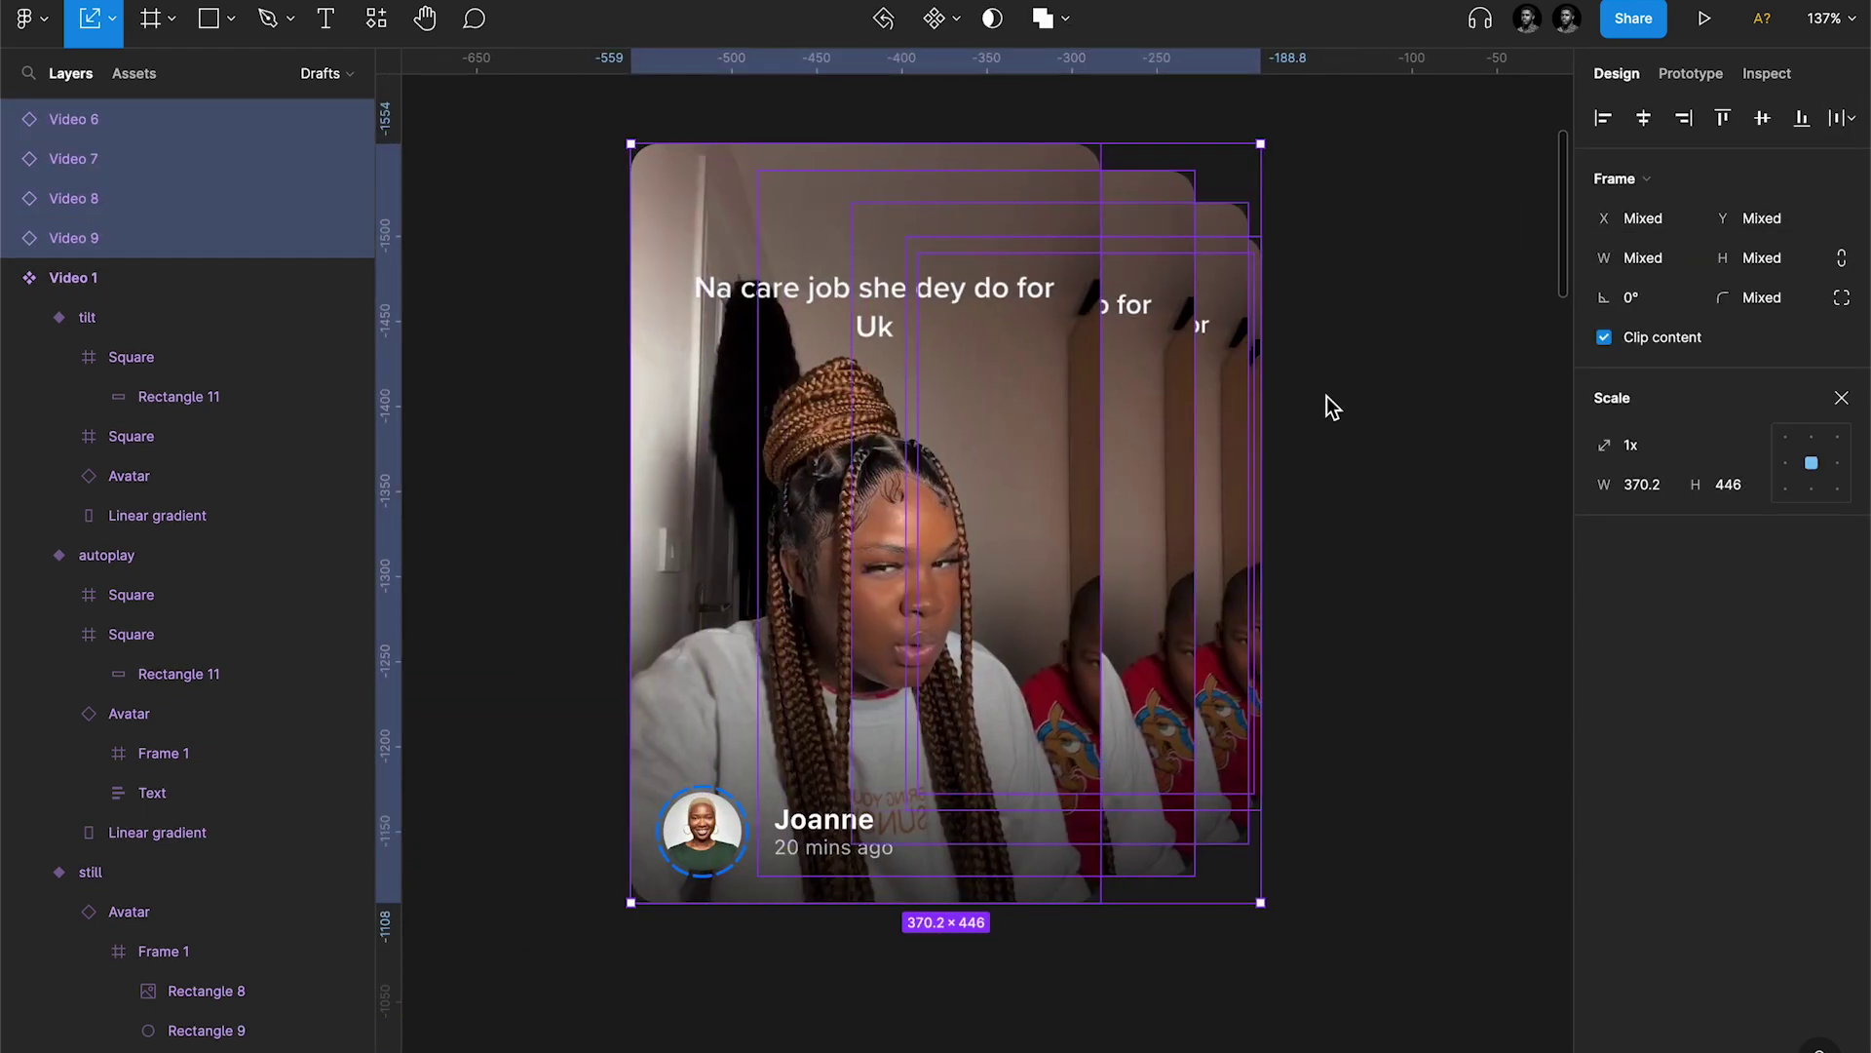
Step: Nudge the front card 30 px right, and the front two cards together another 10 px, to tighten the stack's overlap
click(1332, 407)
key(v)
click(940, 364)
key(shift+Right)
key(shift+Right)
key(shift+Right)
shift+click(1175, 439)
key(shift+Right)
shift+click(1236, 378)
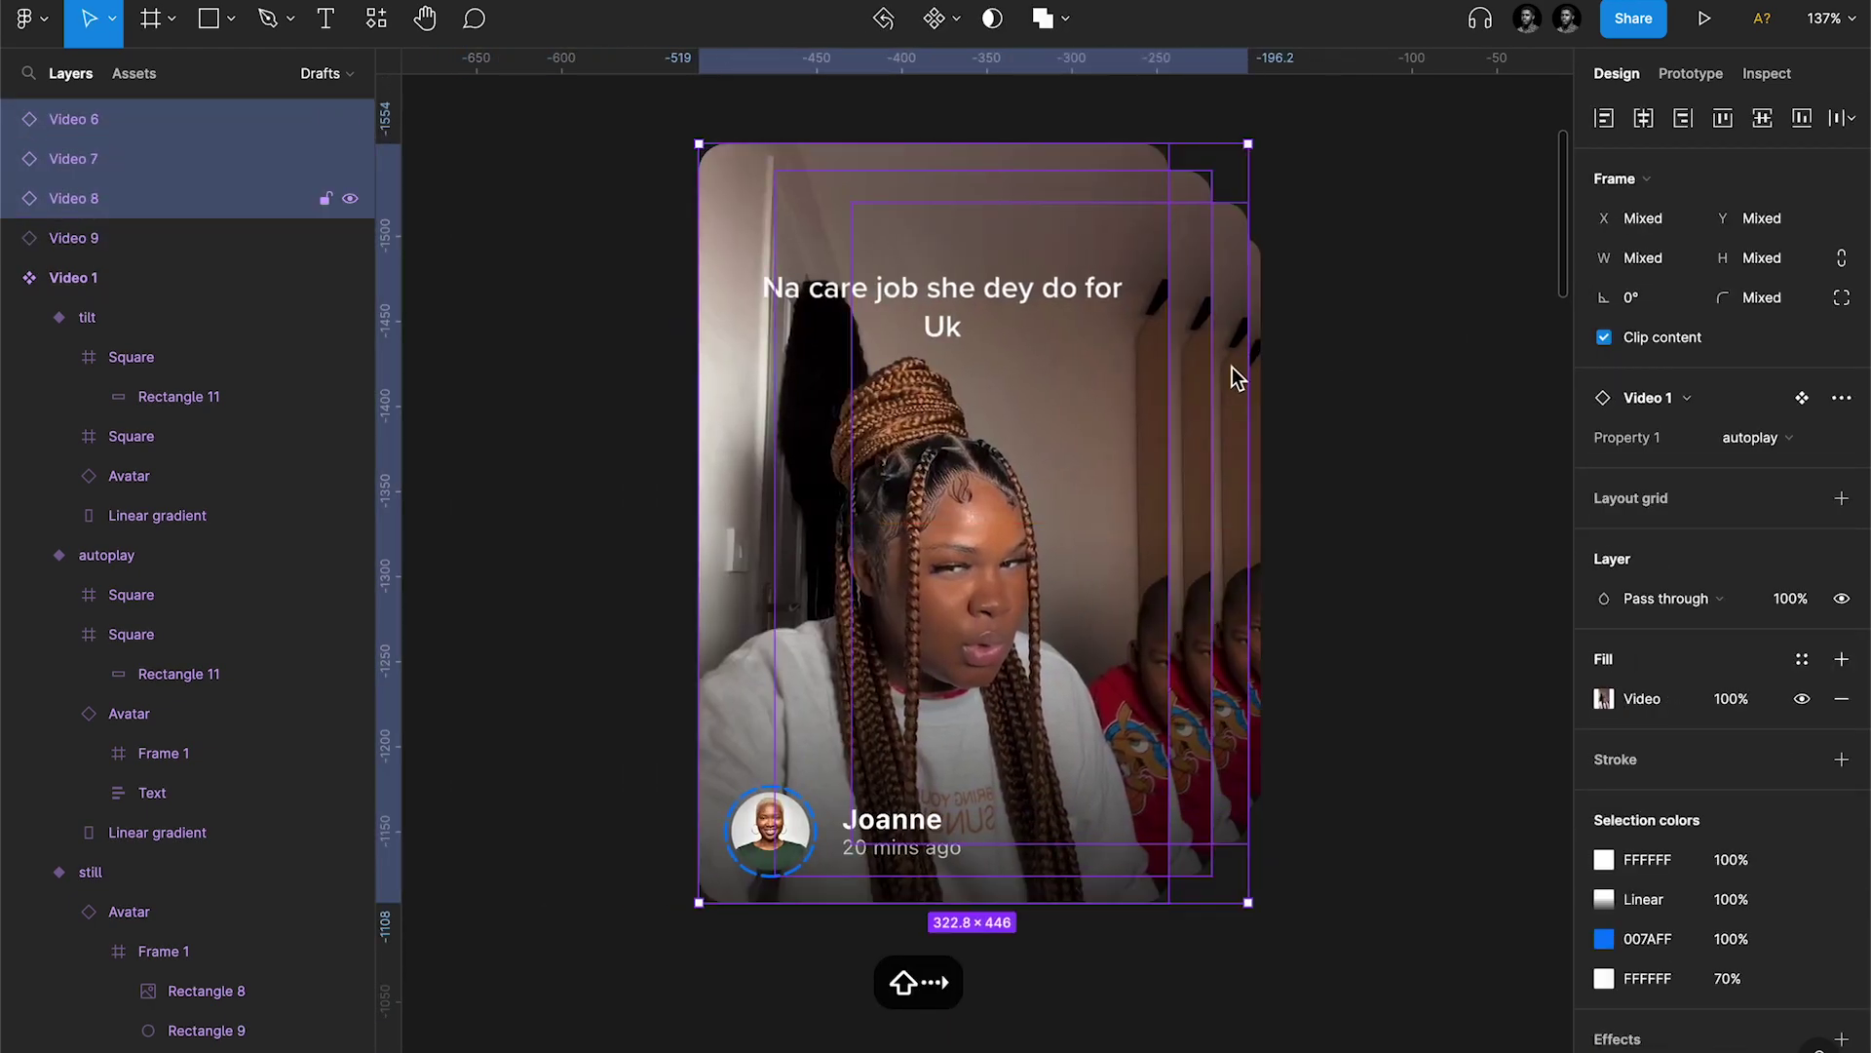
key(k)
click(1333, 314)
scroll(1332, 315, down, 5)
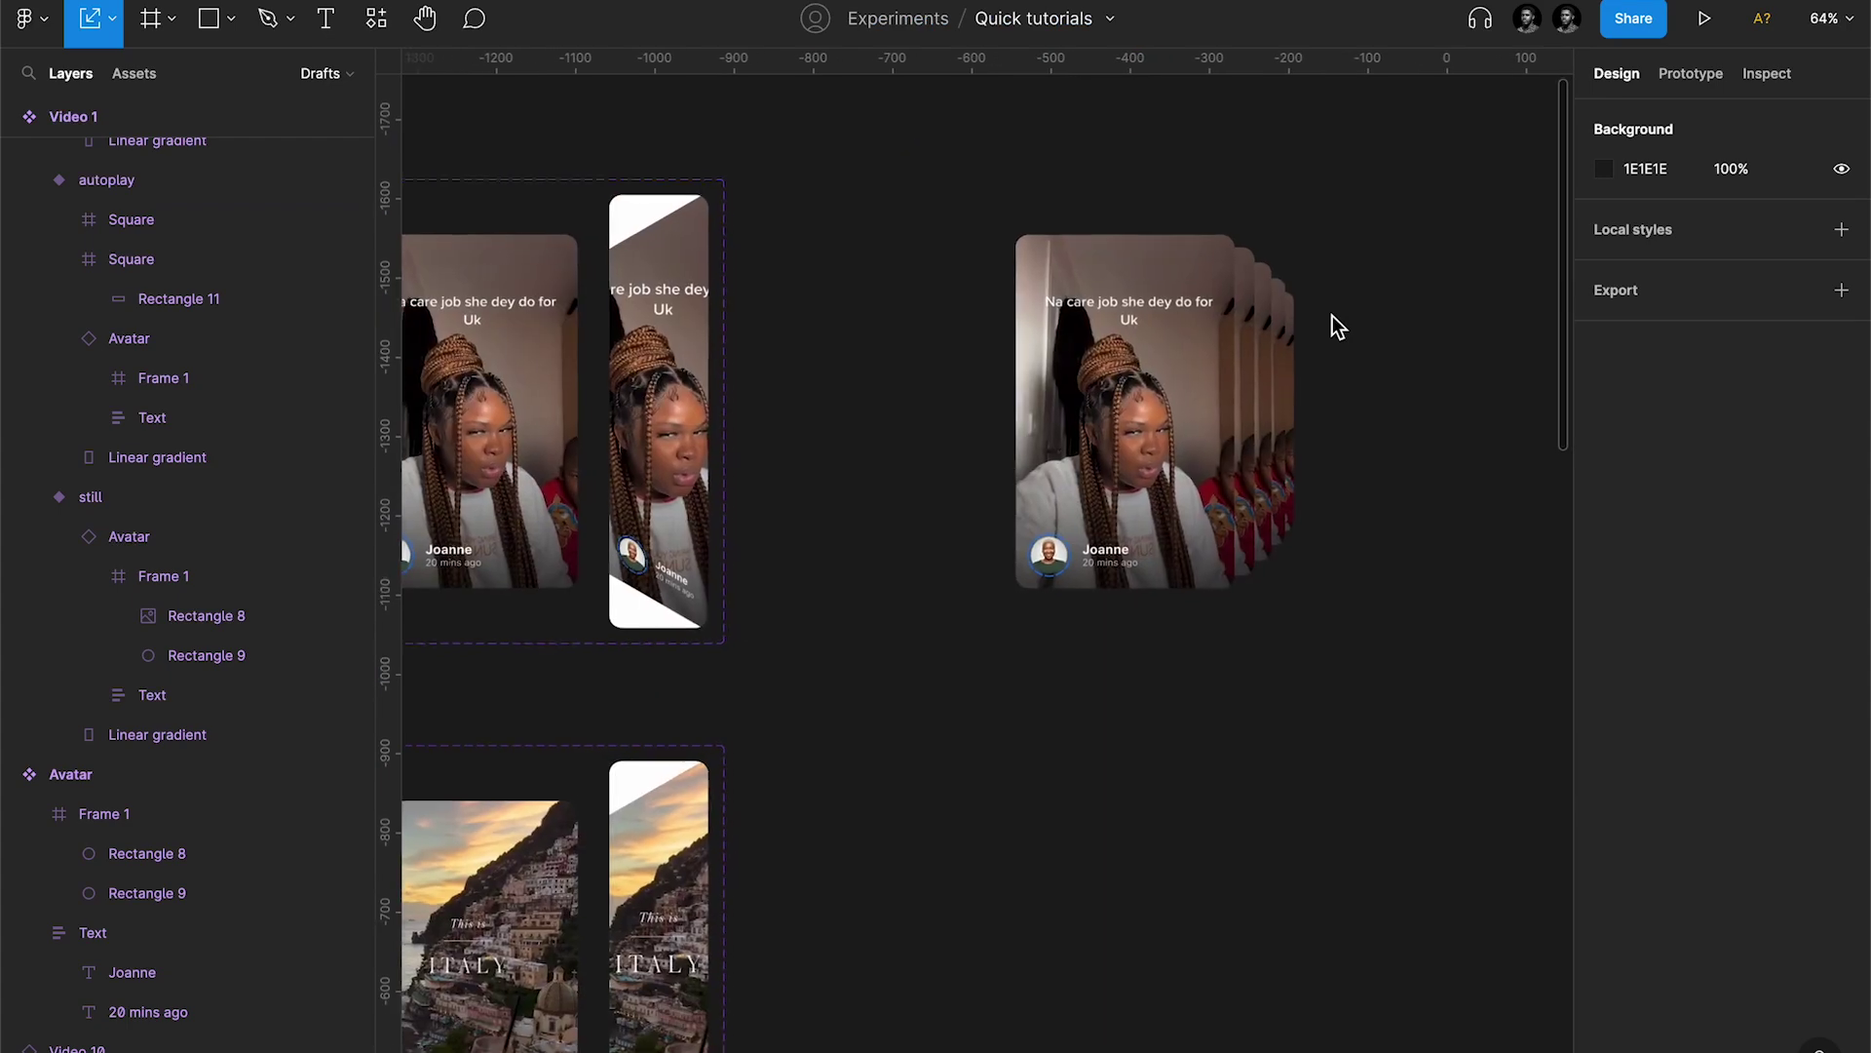
key(v)
scroll(1173, 167, down, 3)
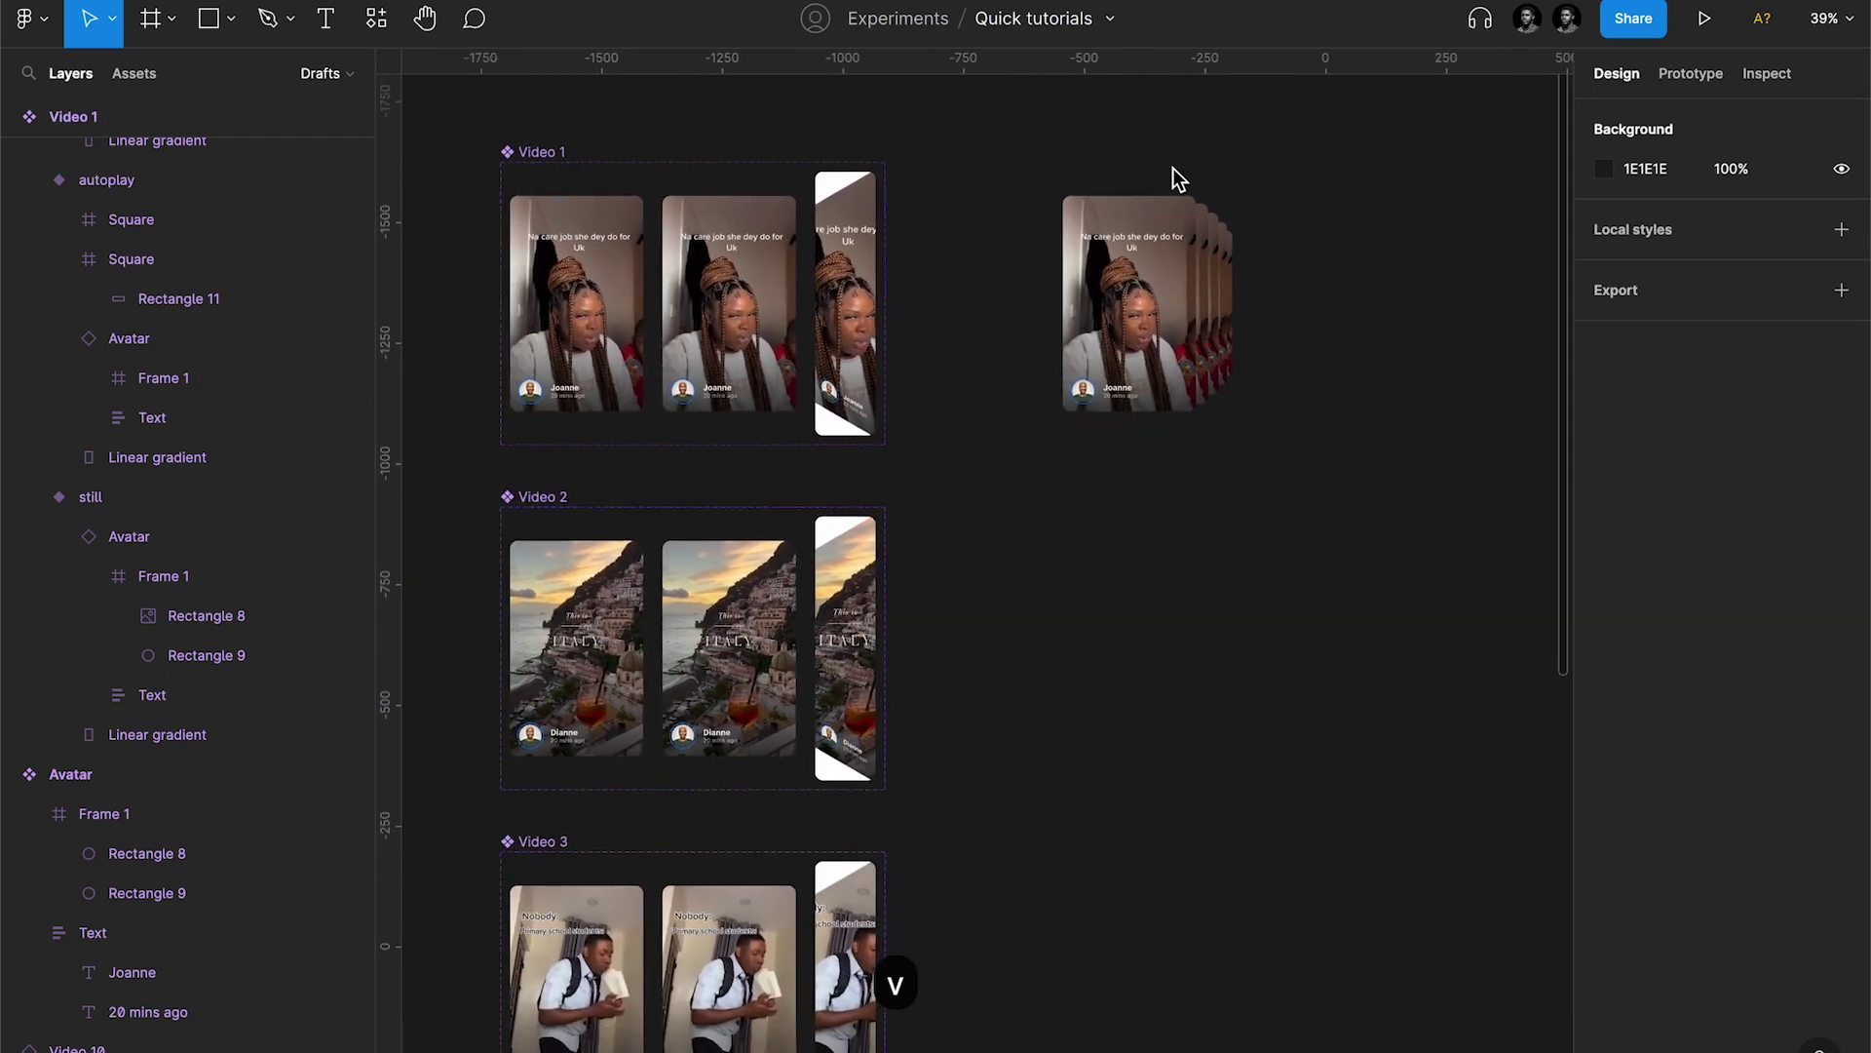
scroll(1173, 168, up, 3)
scroll(1172, 168, down, 2)
scroll(1136, 182, right, 2)
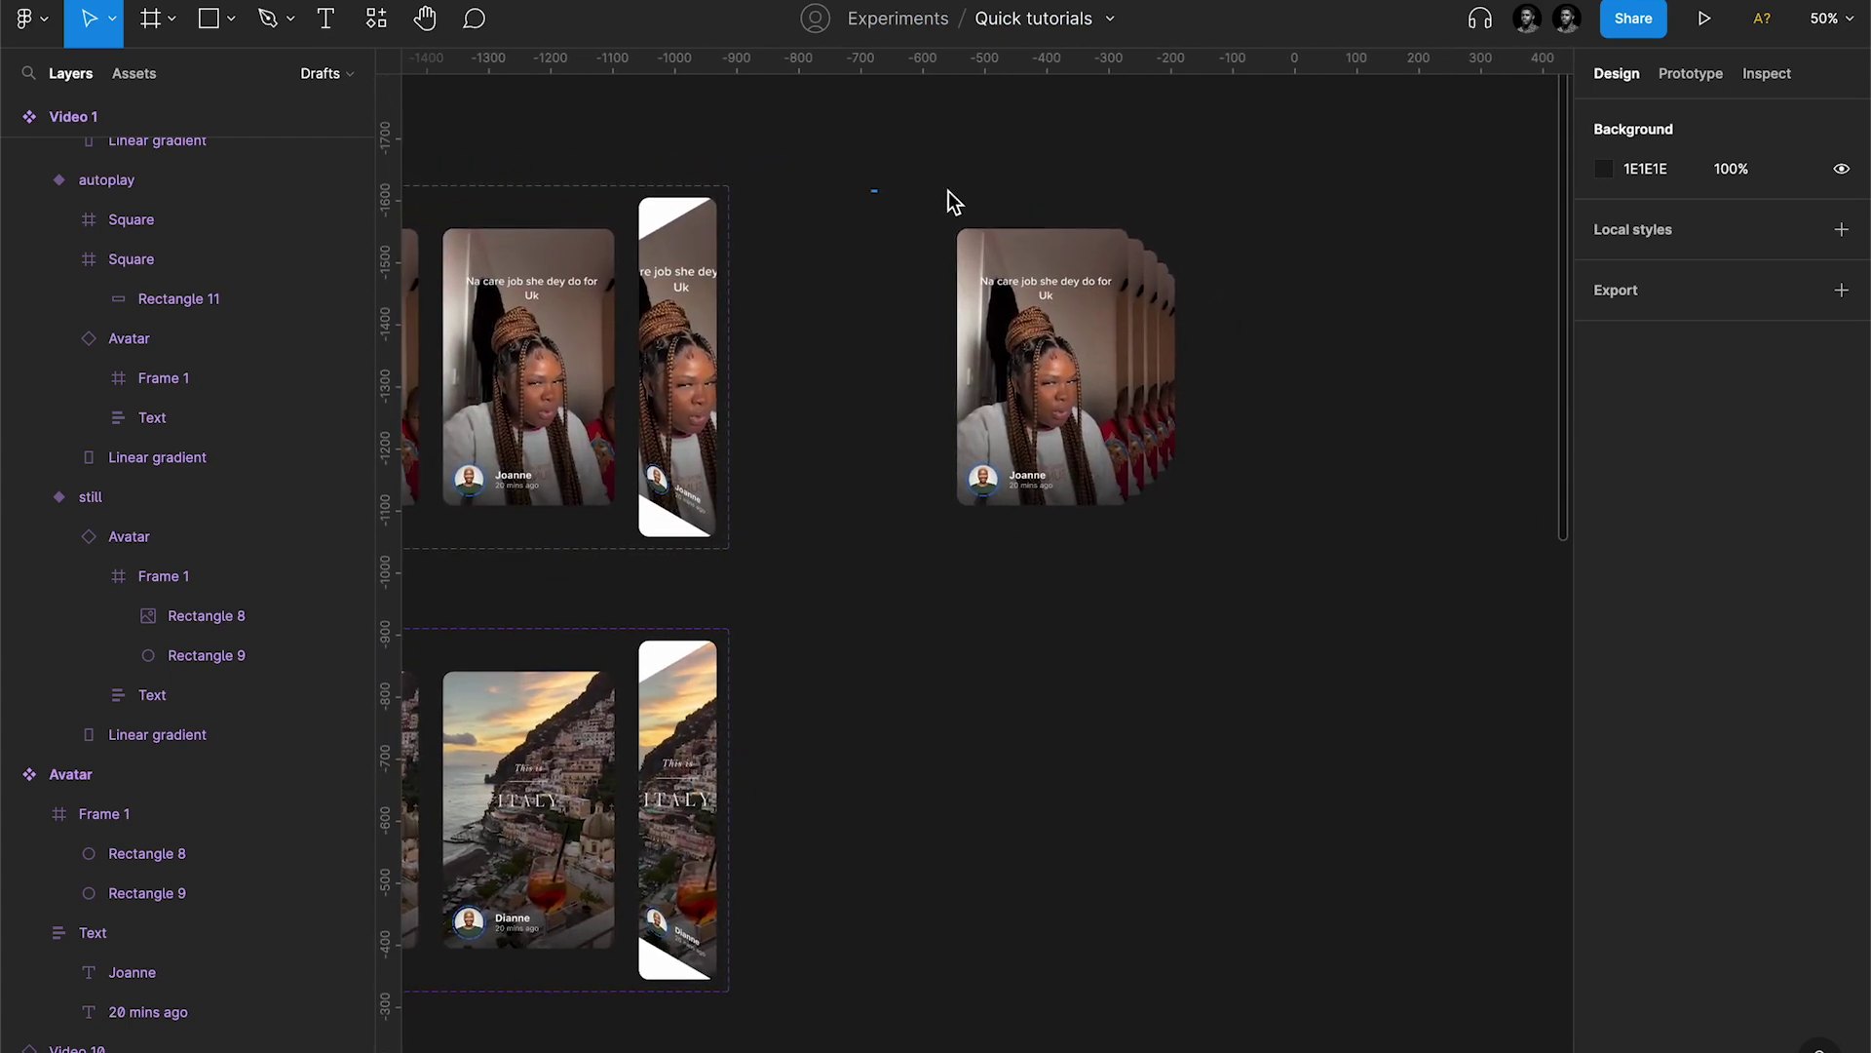
drag(950, 199, 1260, 606)
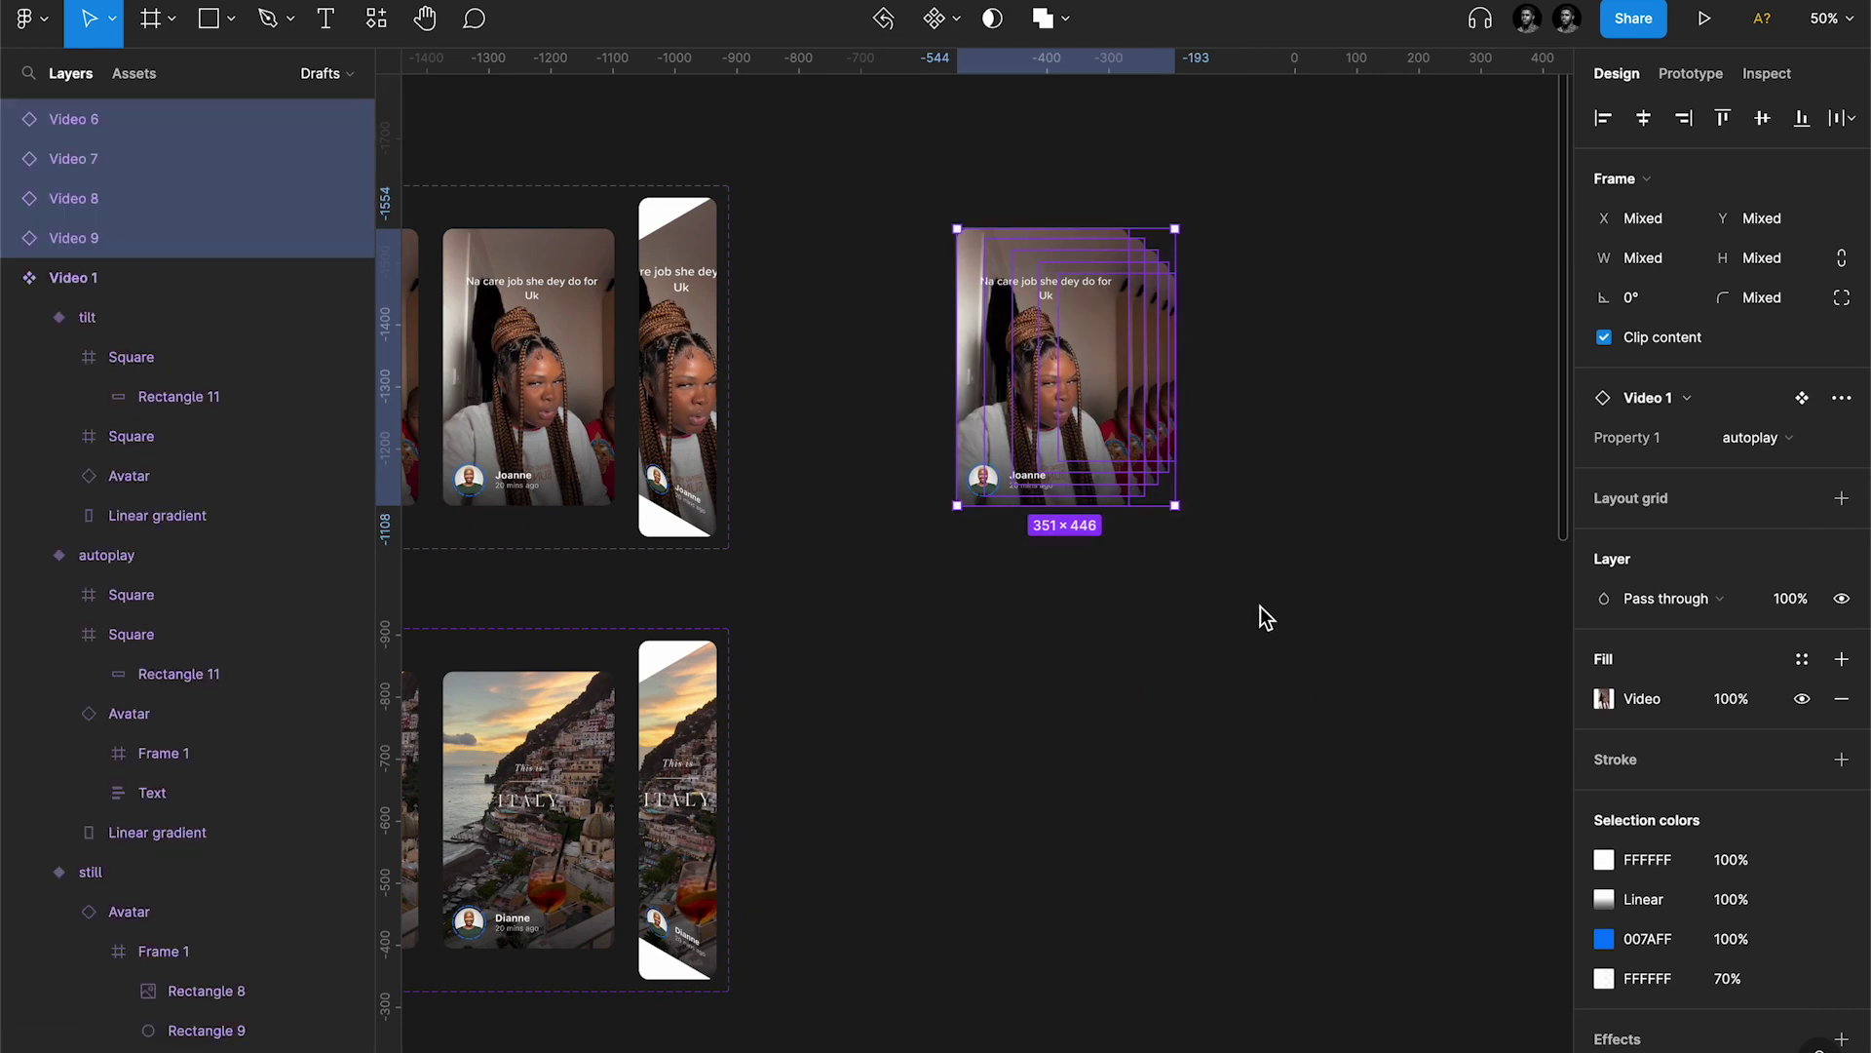
click(1092, 639)
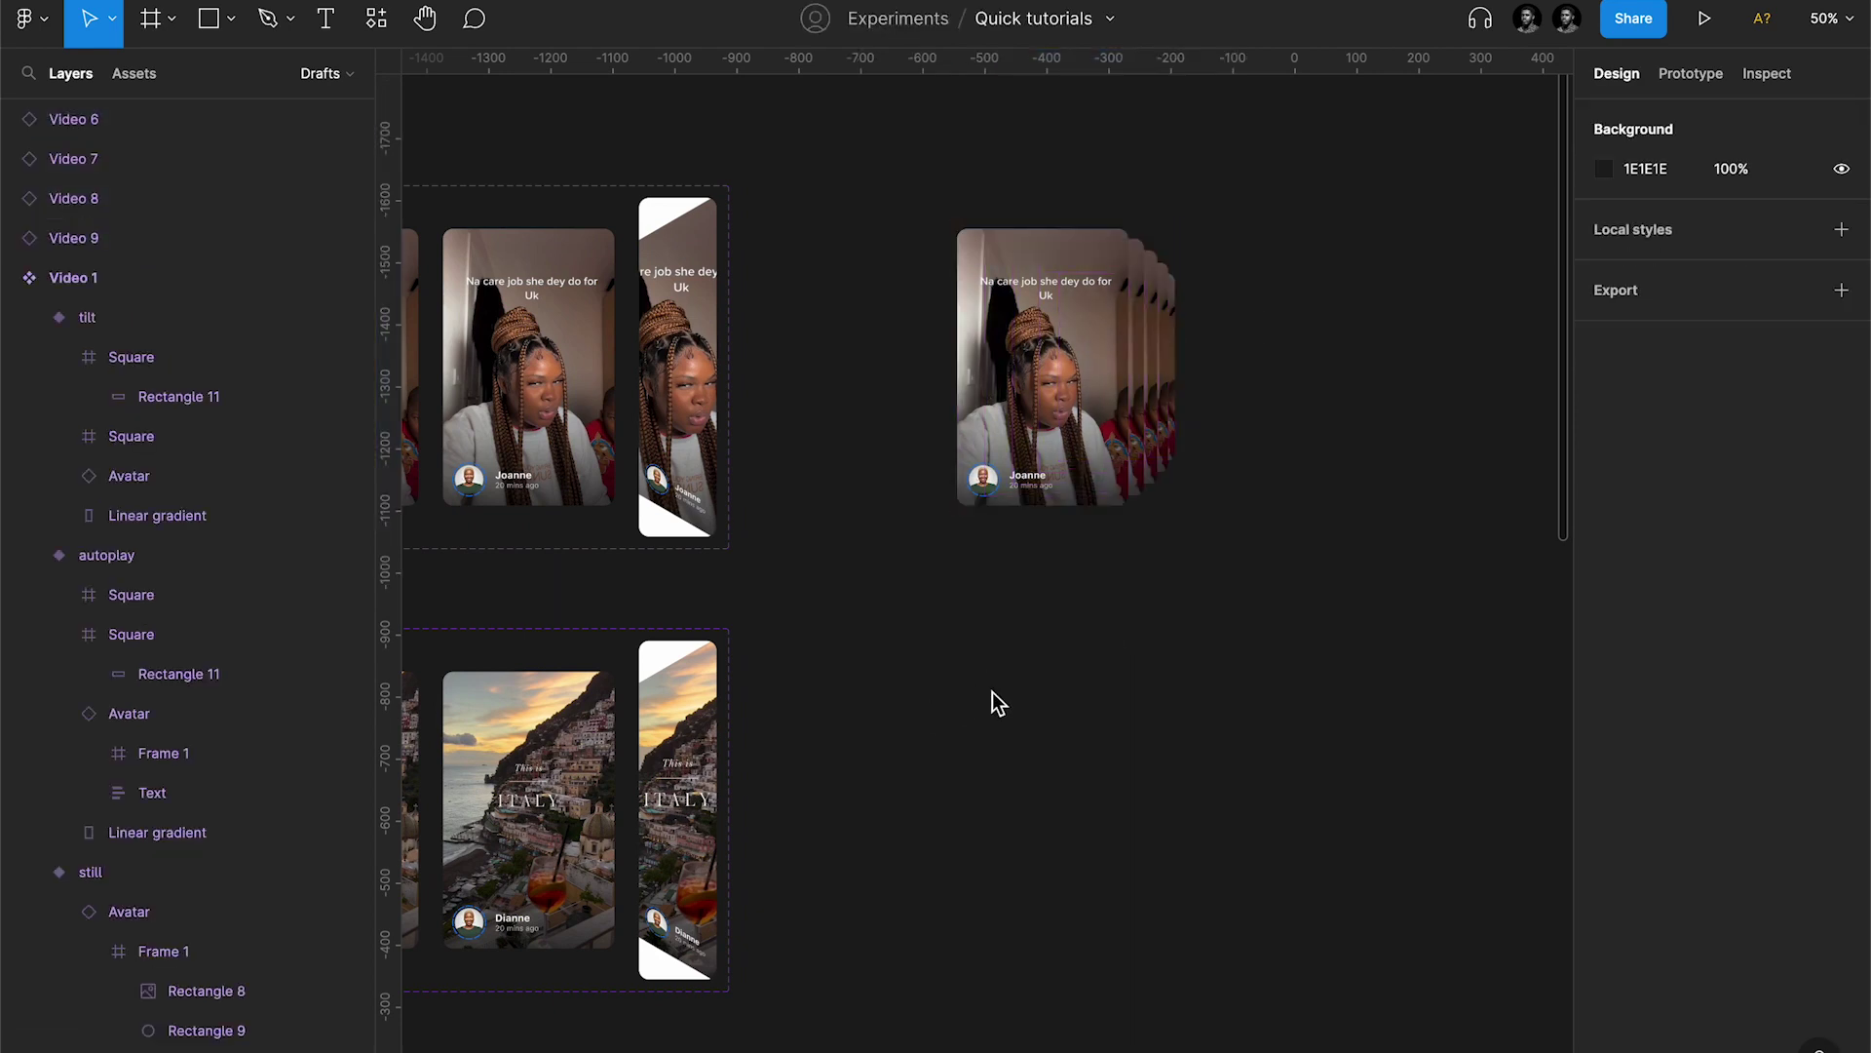
Step: Draw a frame around the card stack, set its width to 390, and shorten its height to about 664
key(a)
drag(931, 162, 1193, 756)
click(1665, 264)
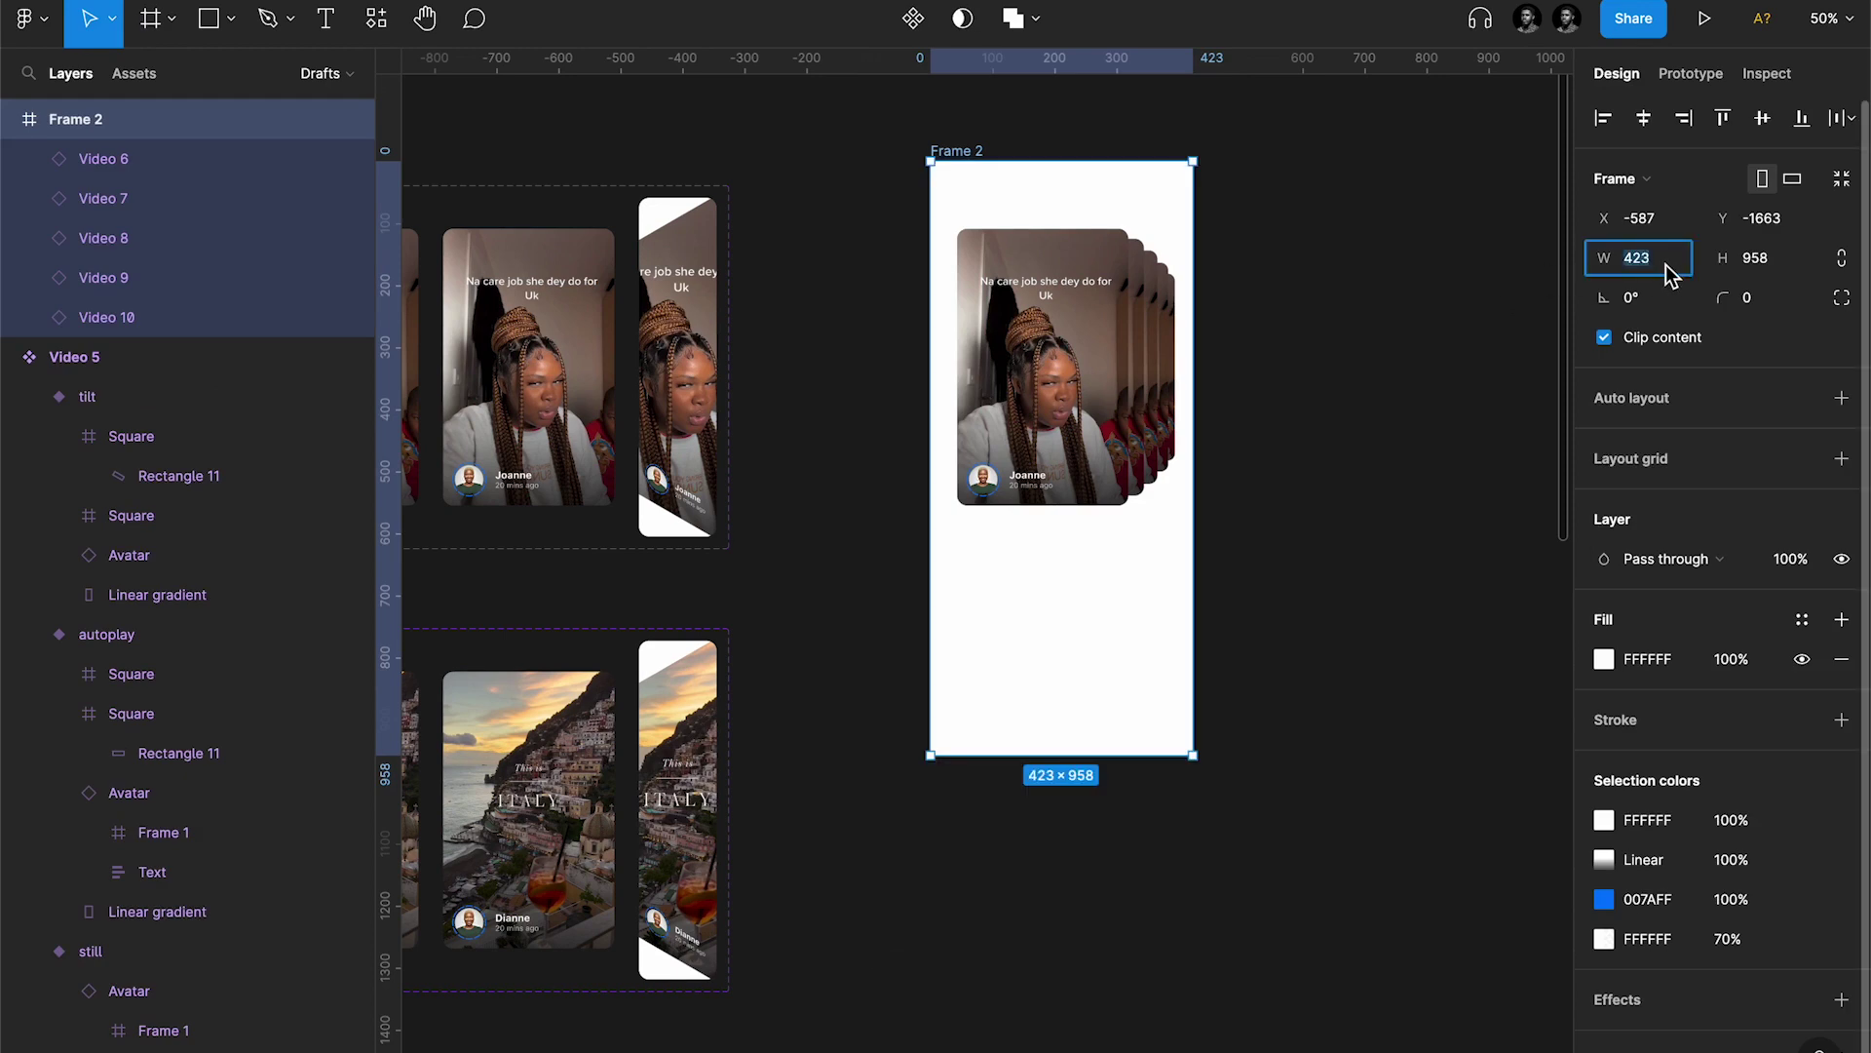
text(390)
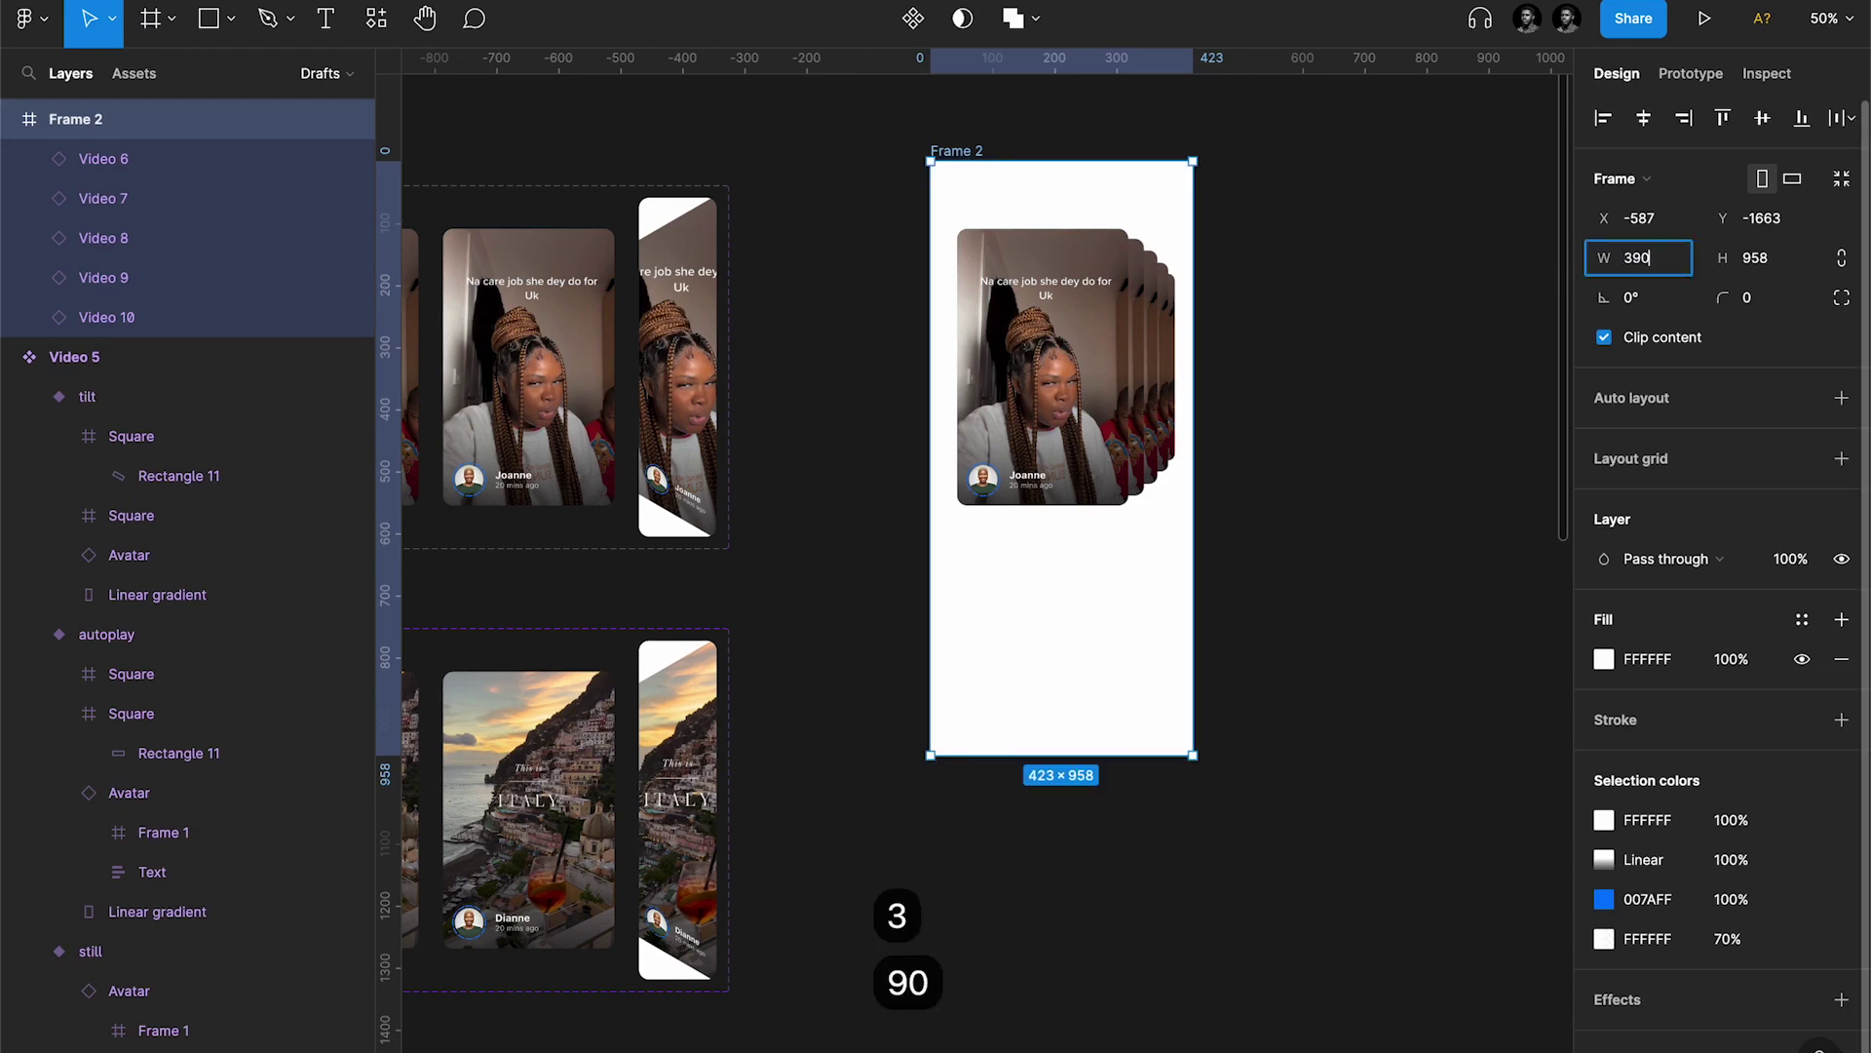
key(Return)
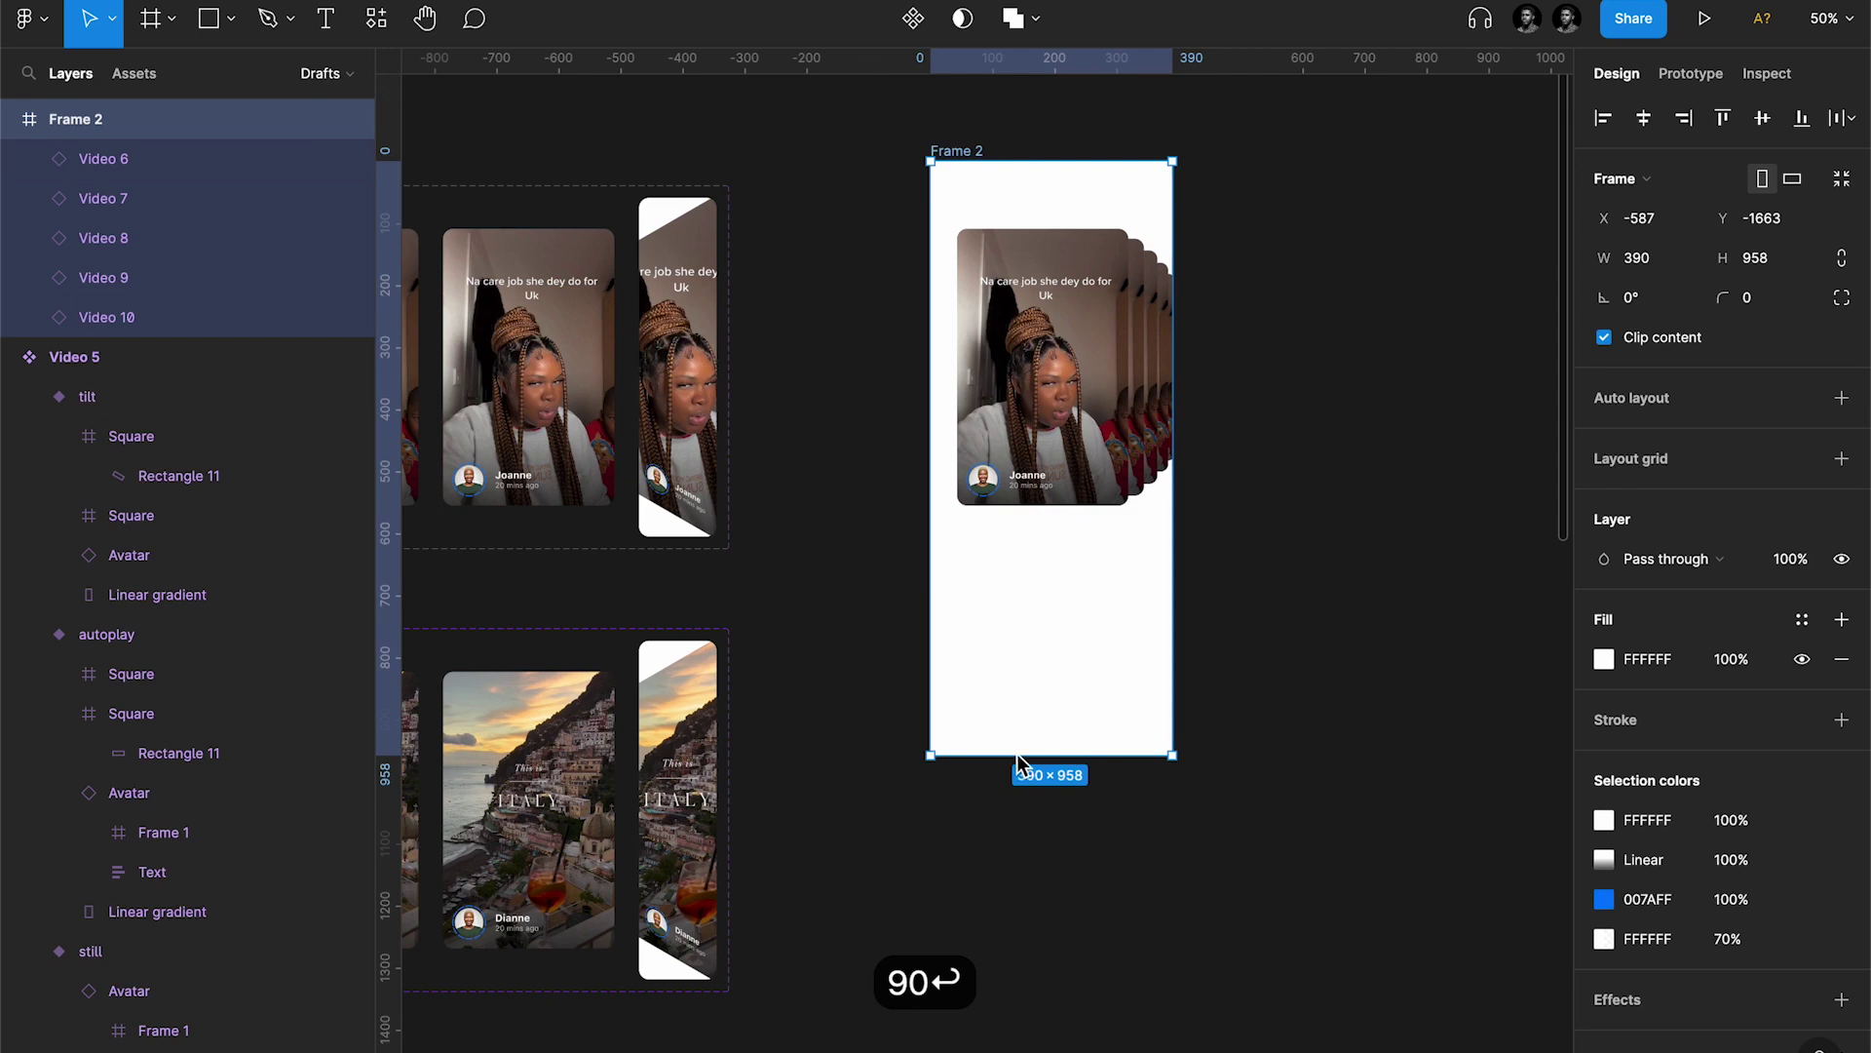
drag(1018, 757, 1010, 575)
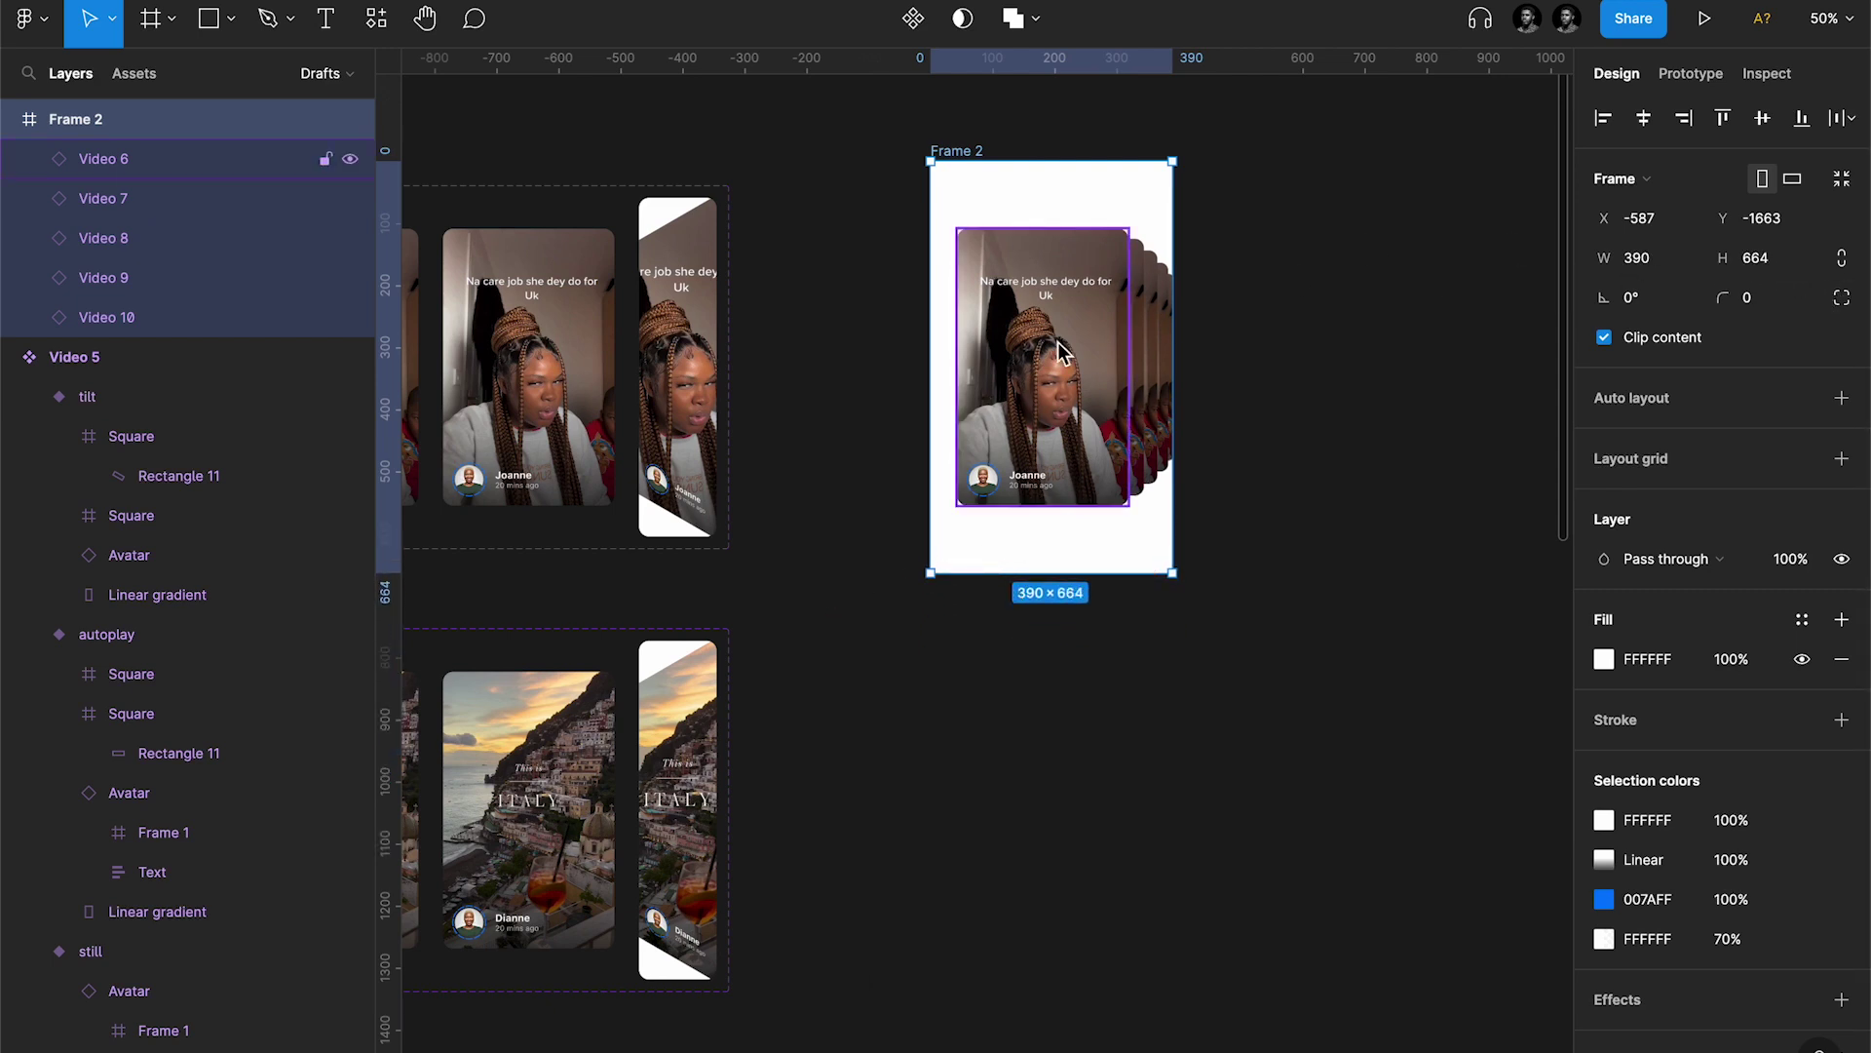
Step: Select all five video cards inside the frame and move them left to center the stack horizontally in it
scroll(1067, 327, up, 3)
scroll(1067, 327, up, 5)
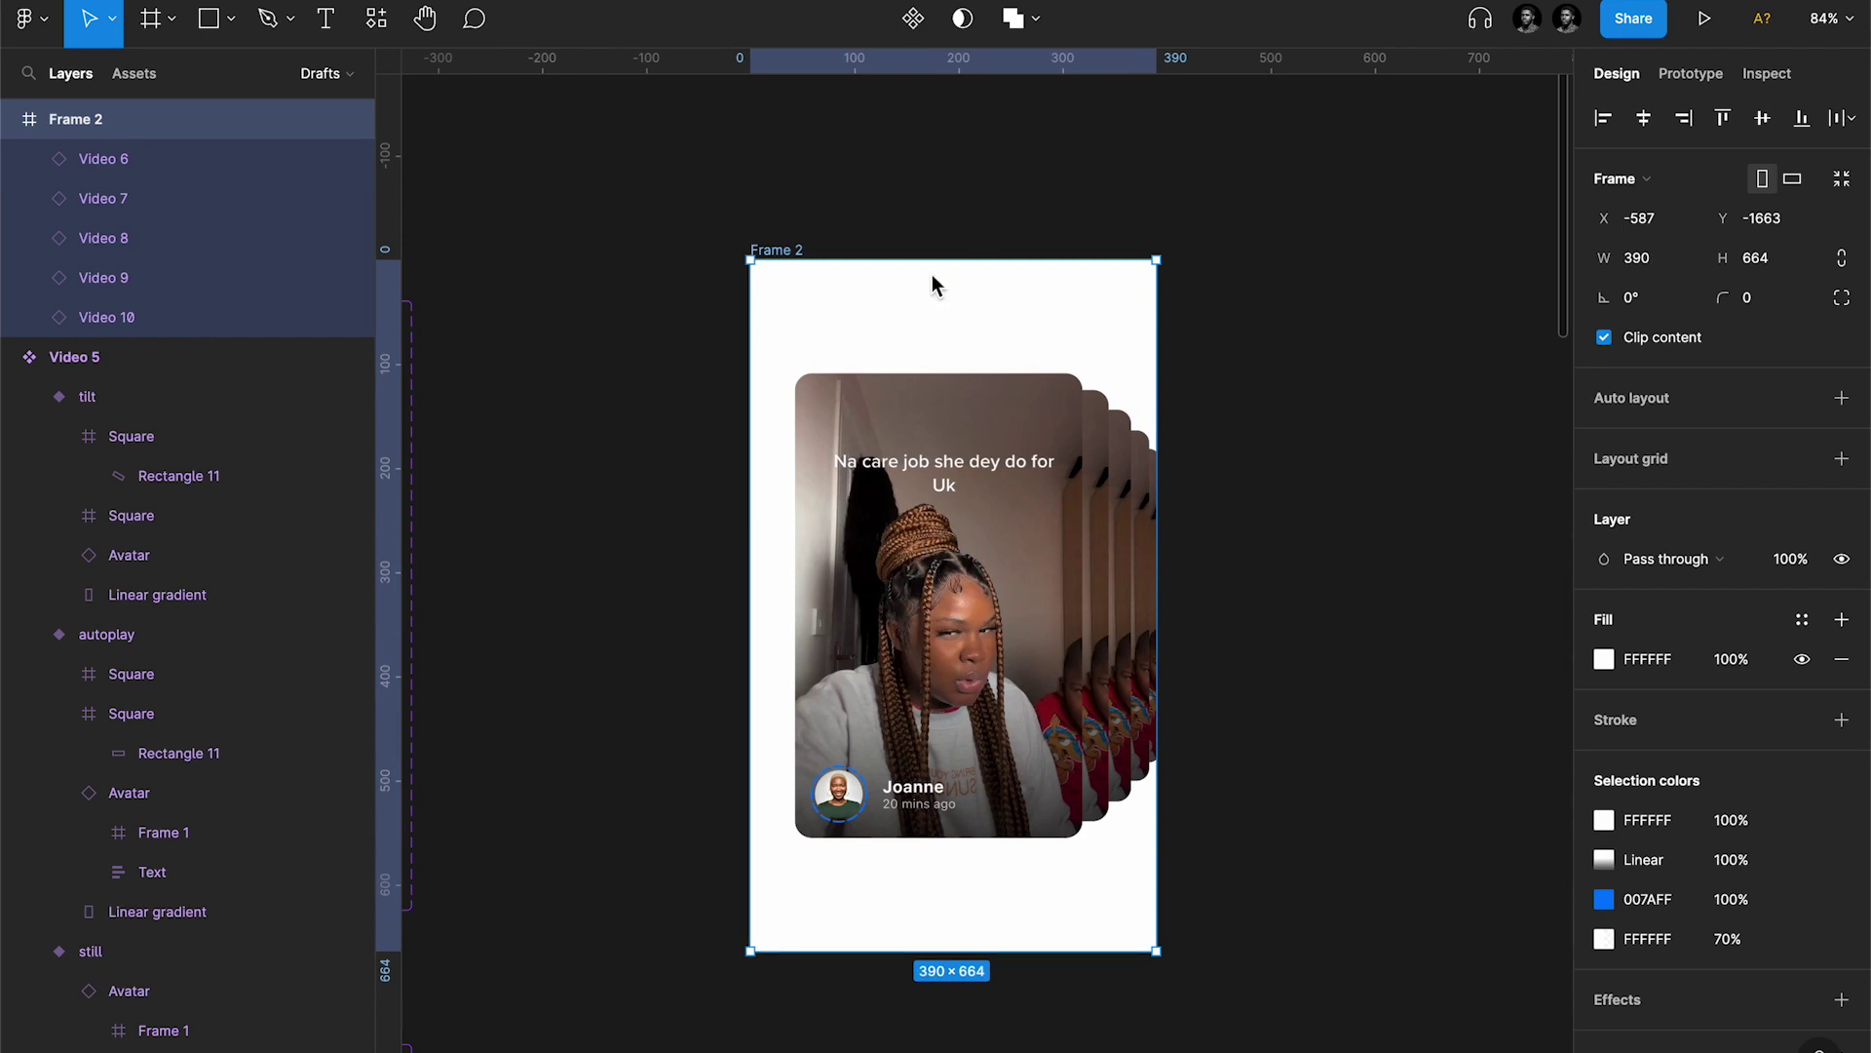
click(898, 536)
key(super+a)
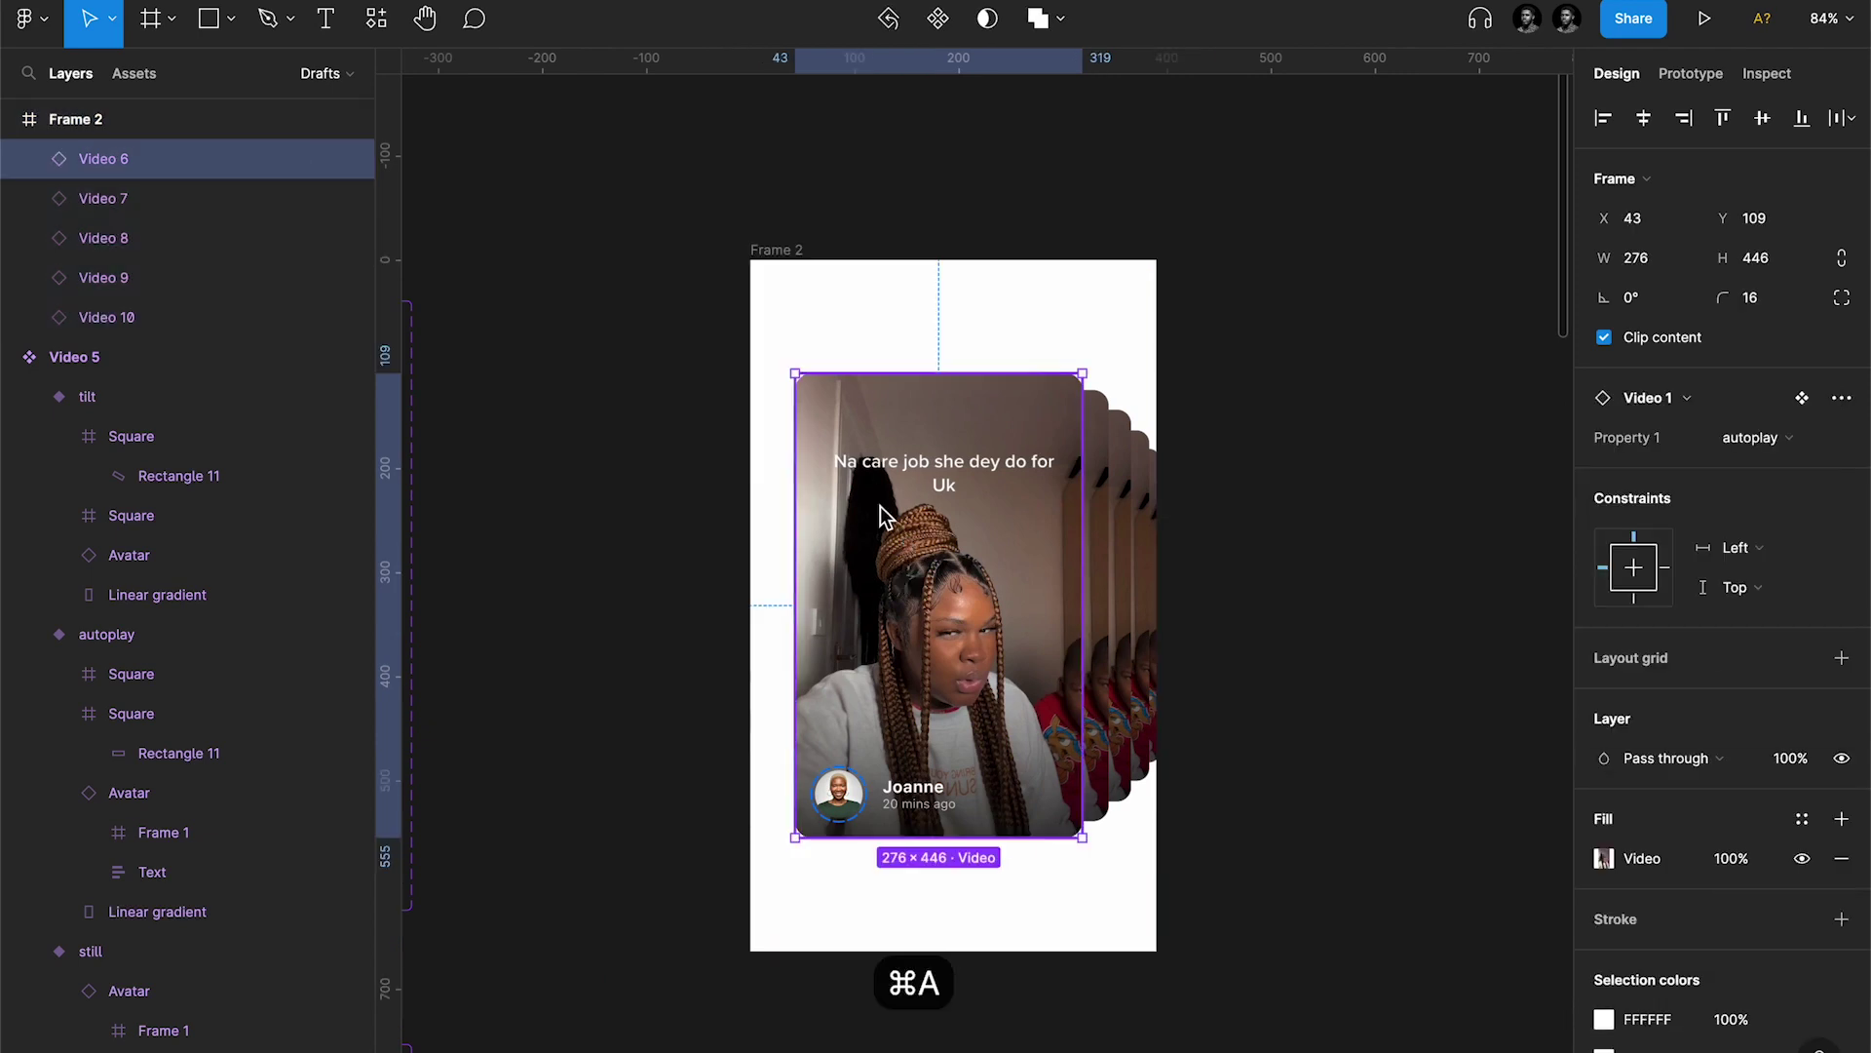
drag(985, 557, 968, 566)
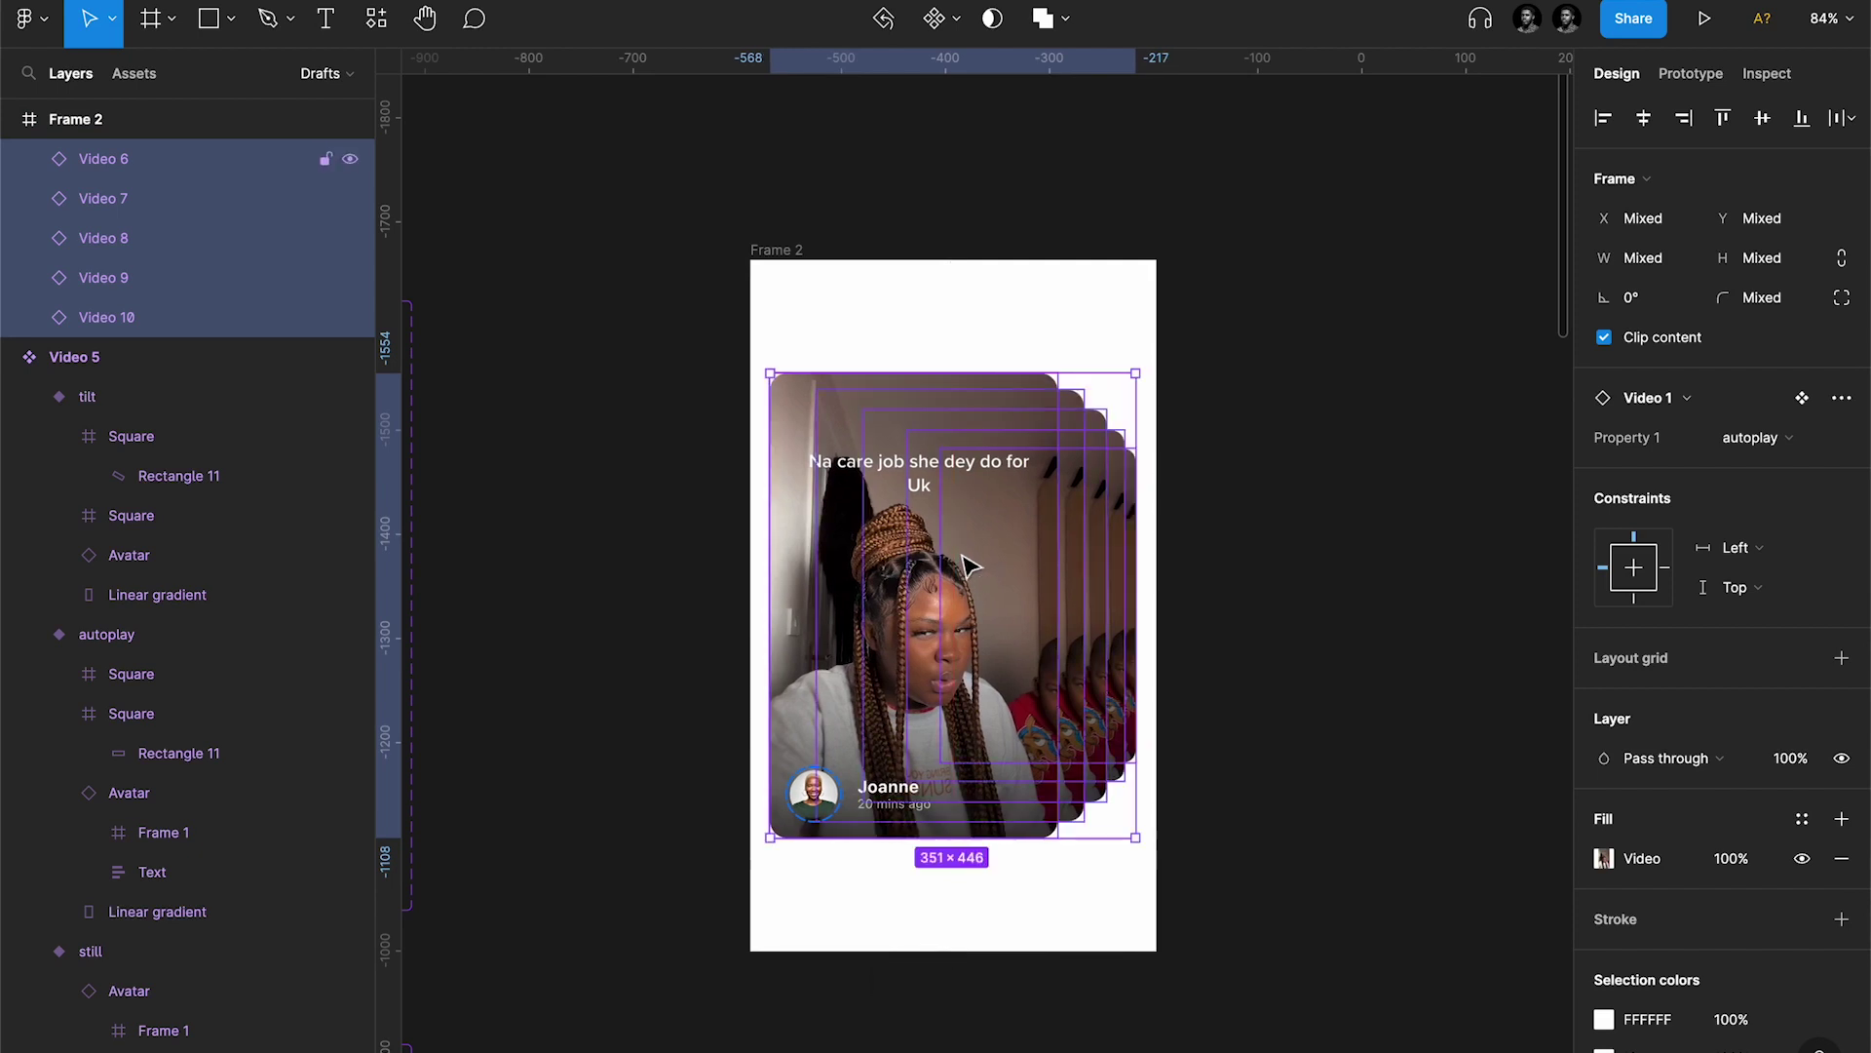
Step: Move the framed card stack right, farther from the video component sets, to about X -272
click(555, 585)
scroll(556, 585, down, 5)
scroll(561, 584, left, 3)
click(881, 353)
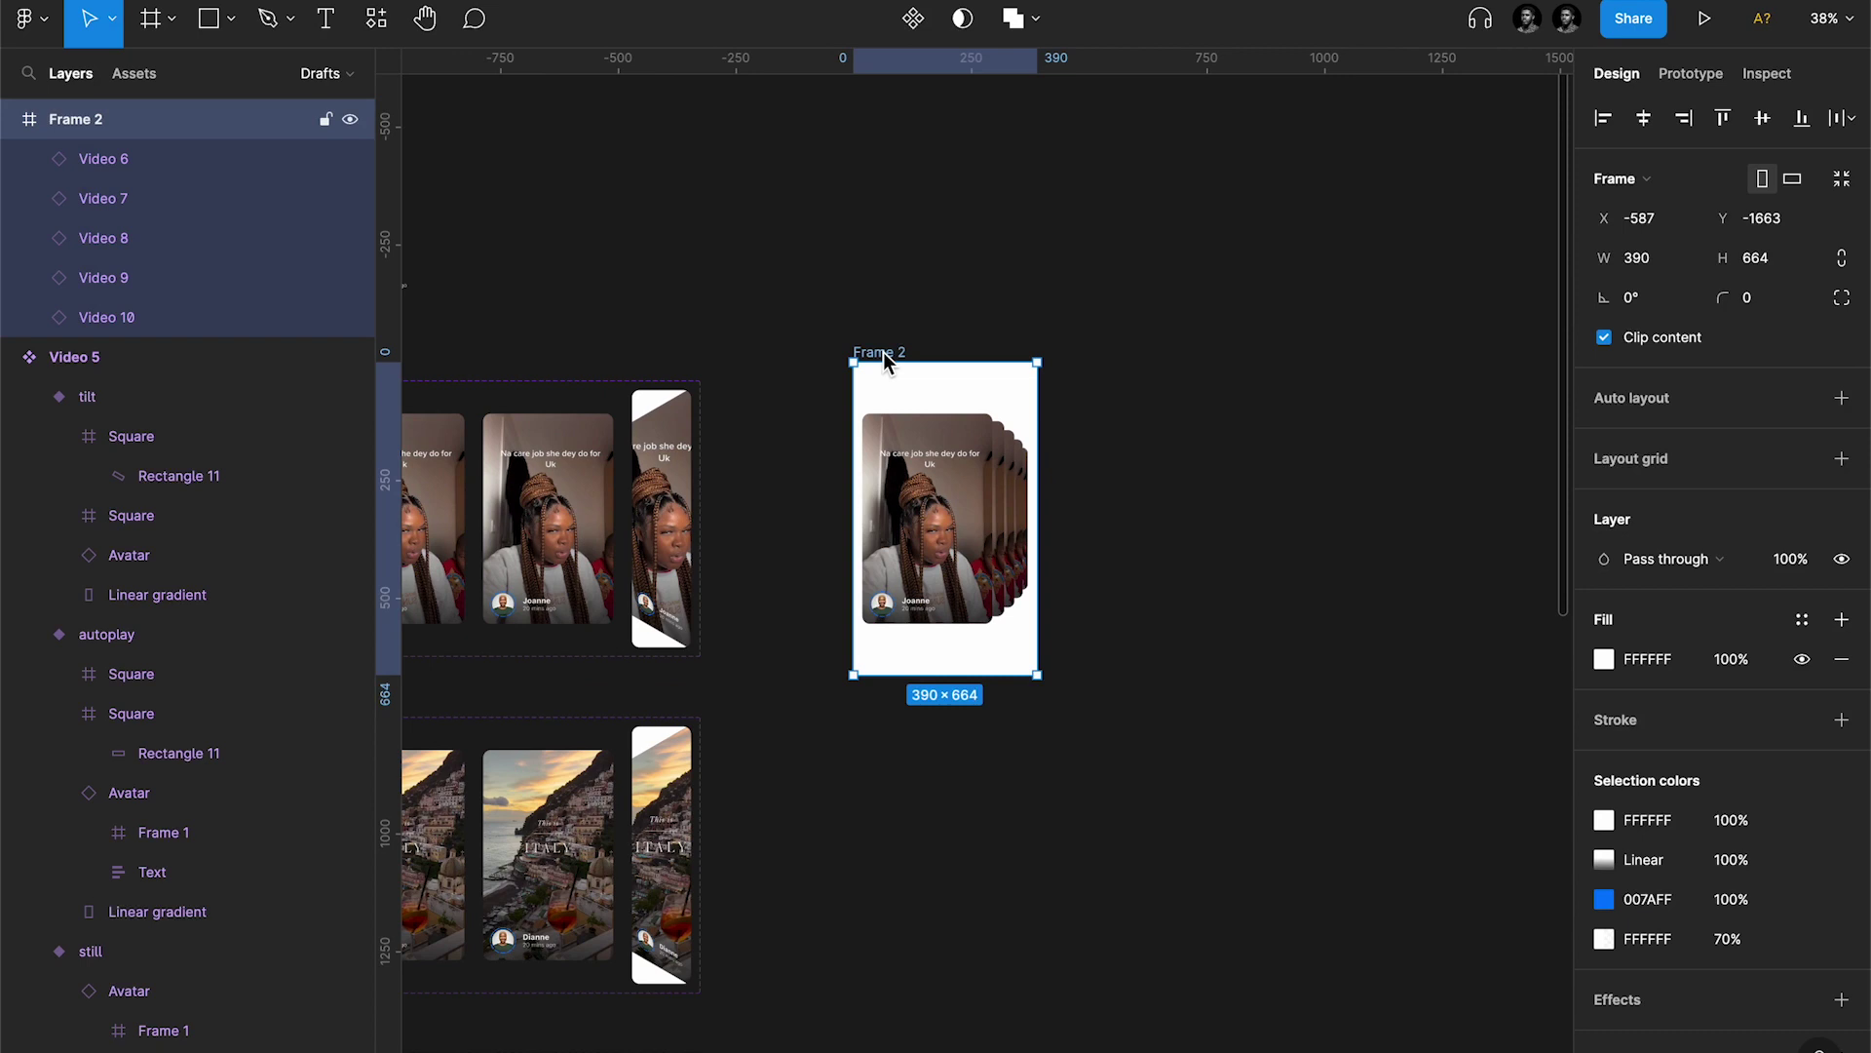
drag(883, 353, 1032, 354)
Step: Rename the frame as "Stacked / state 1" and hide its white fill
key(super+r)
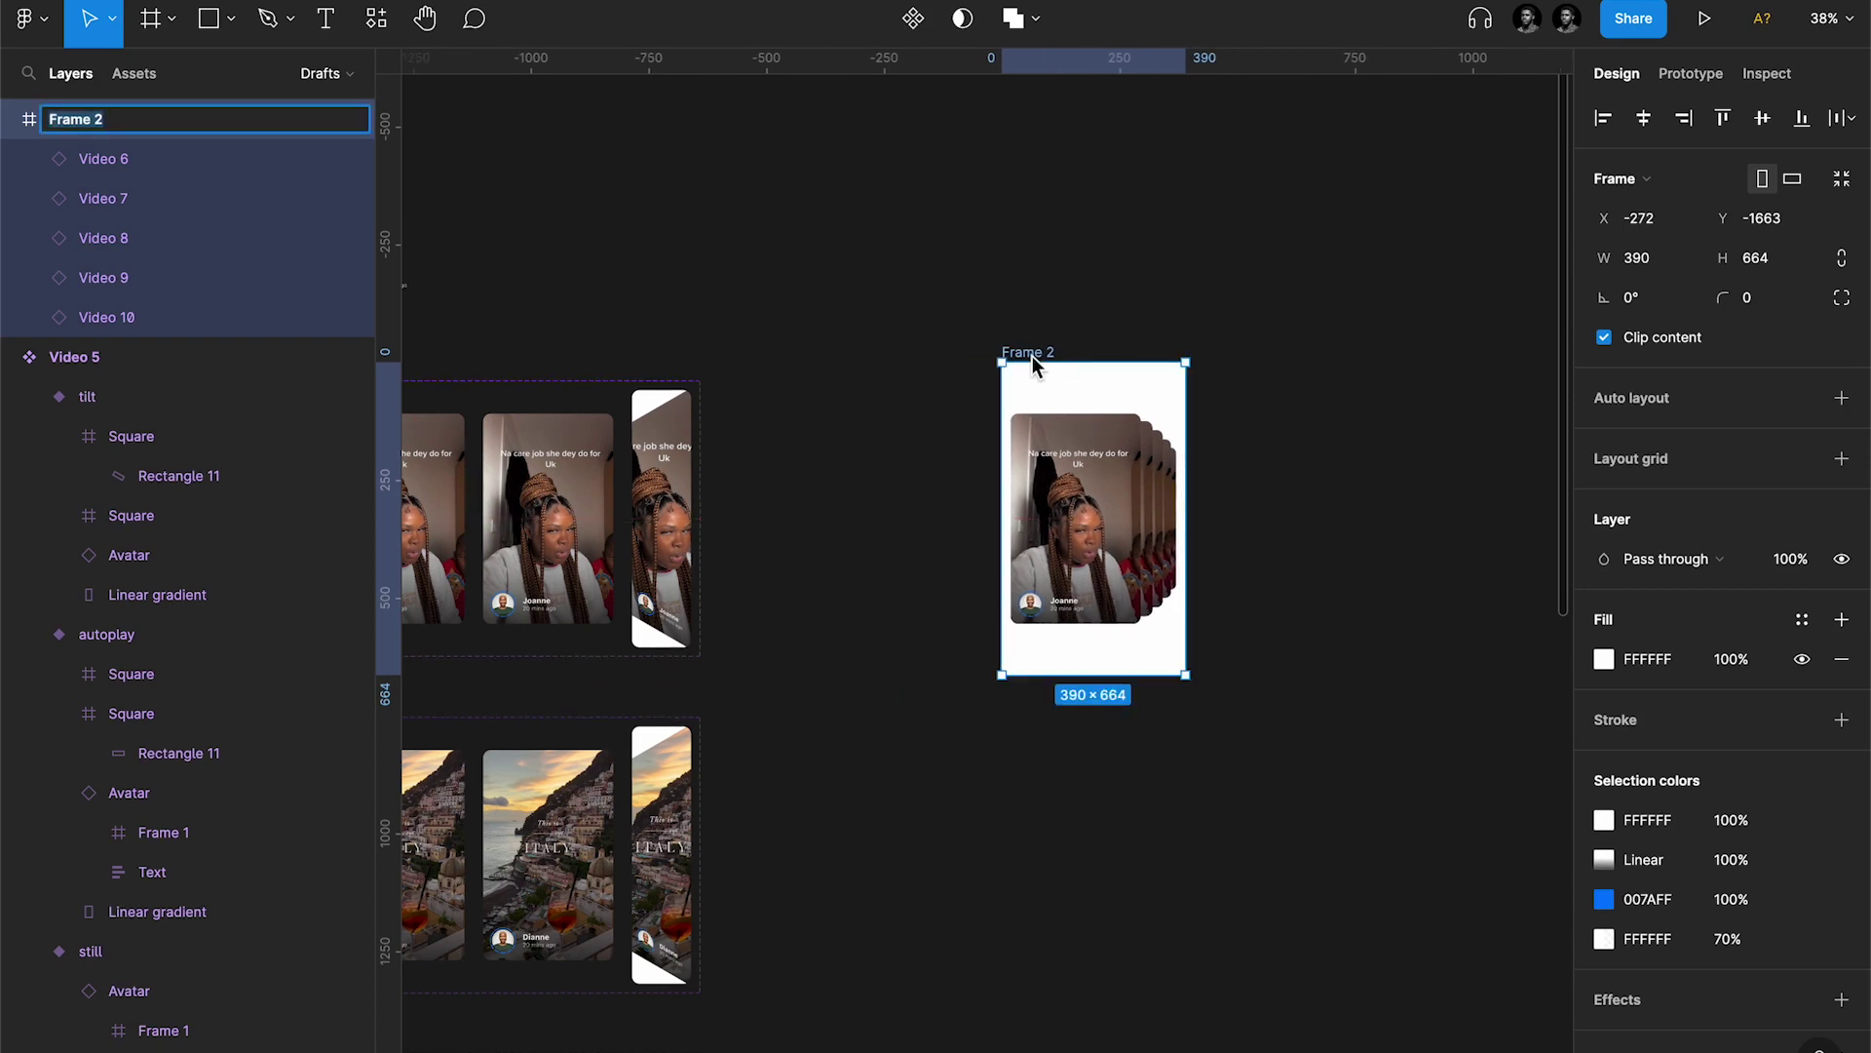
text(Stacked)
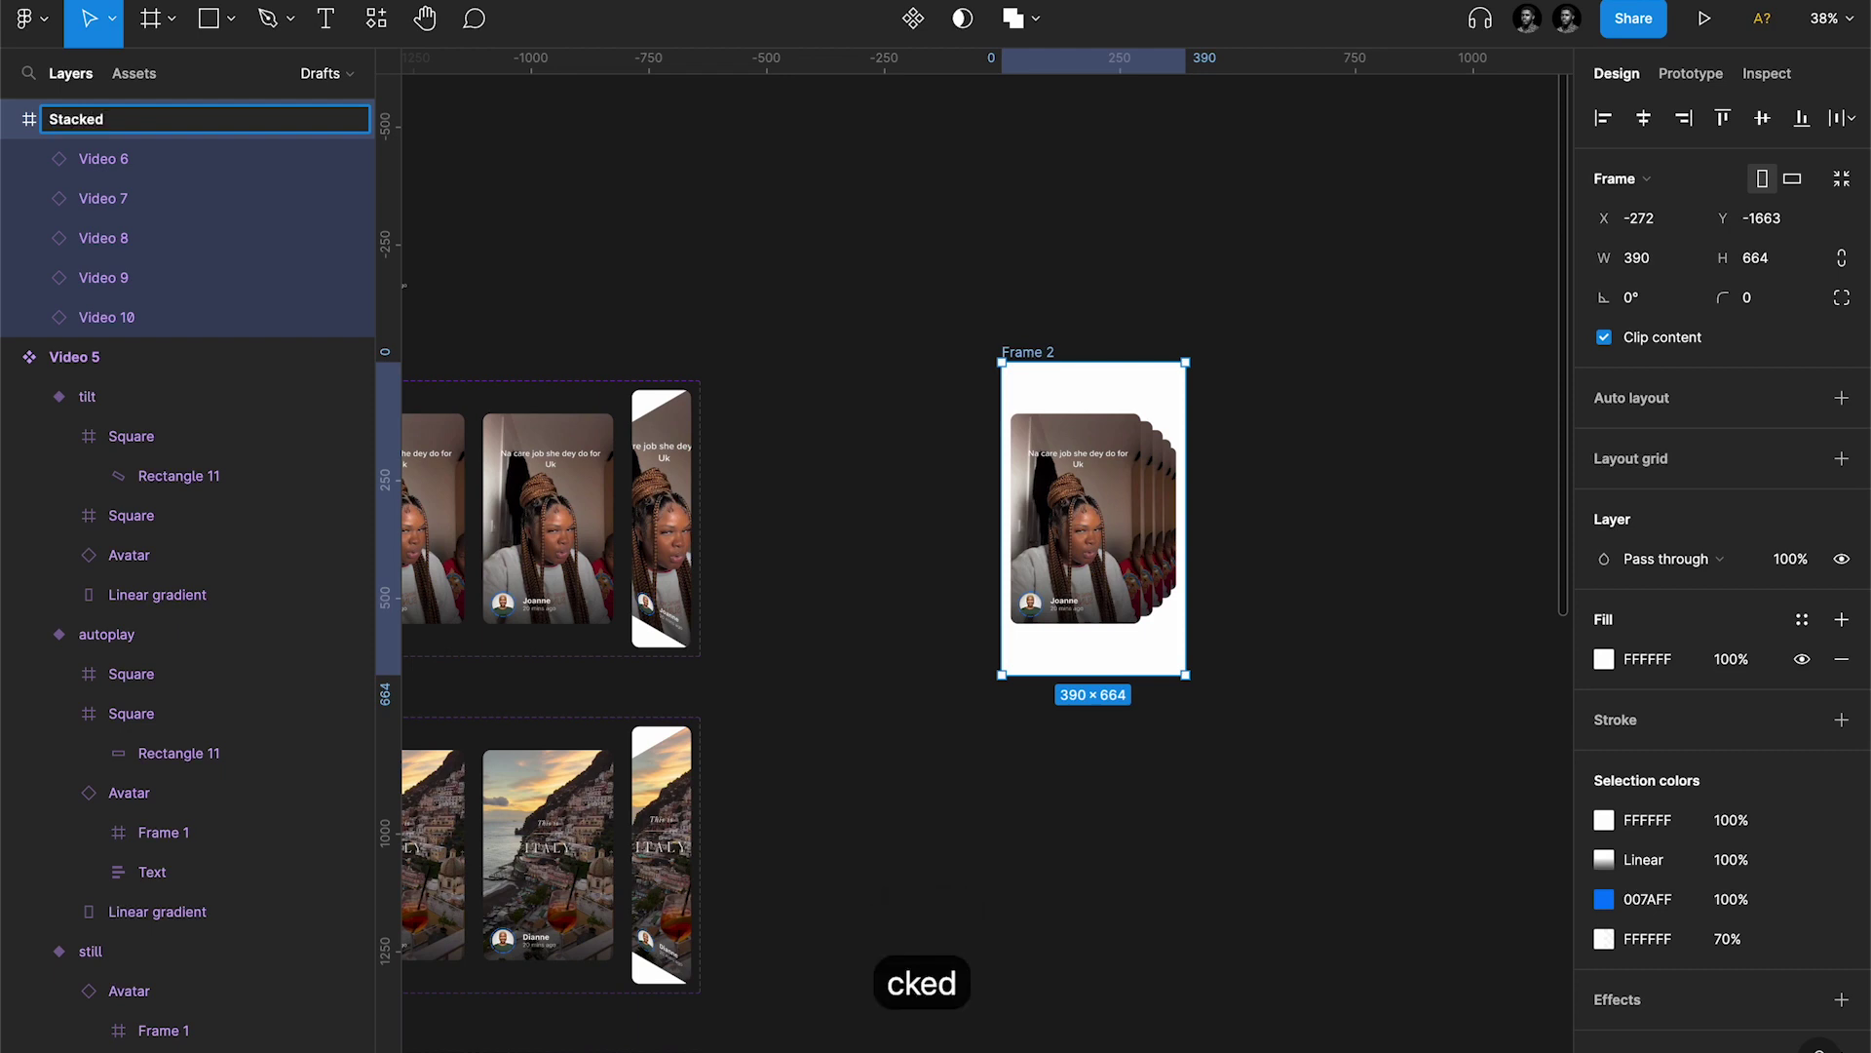
text( / )
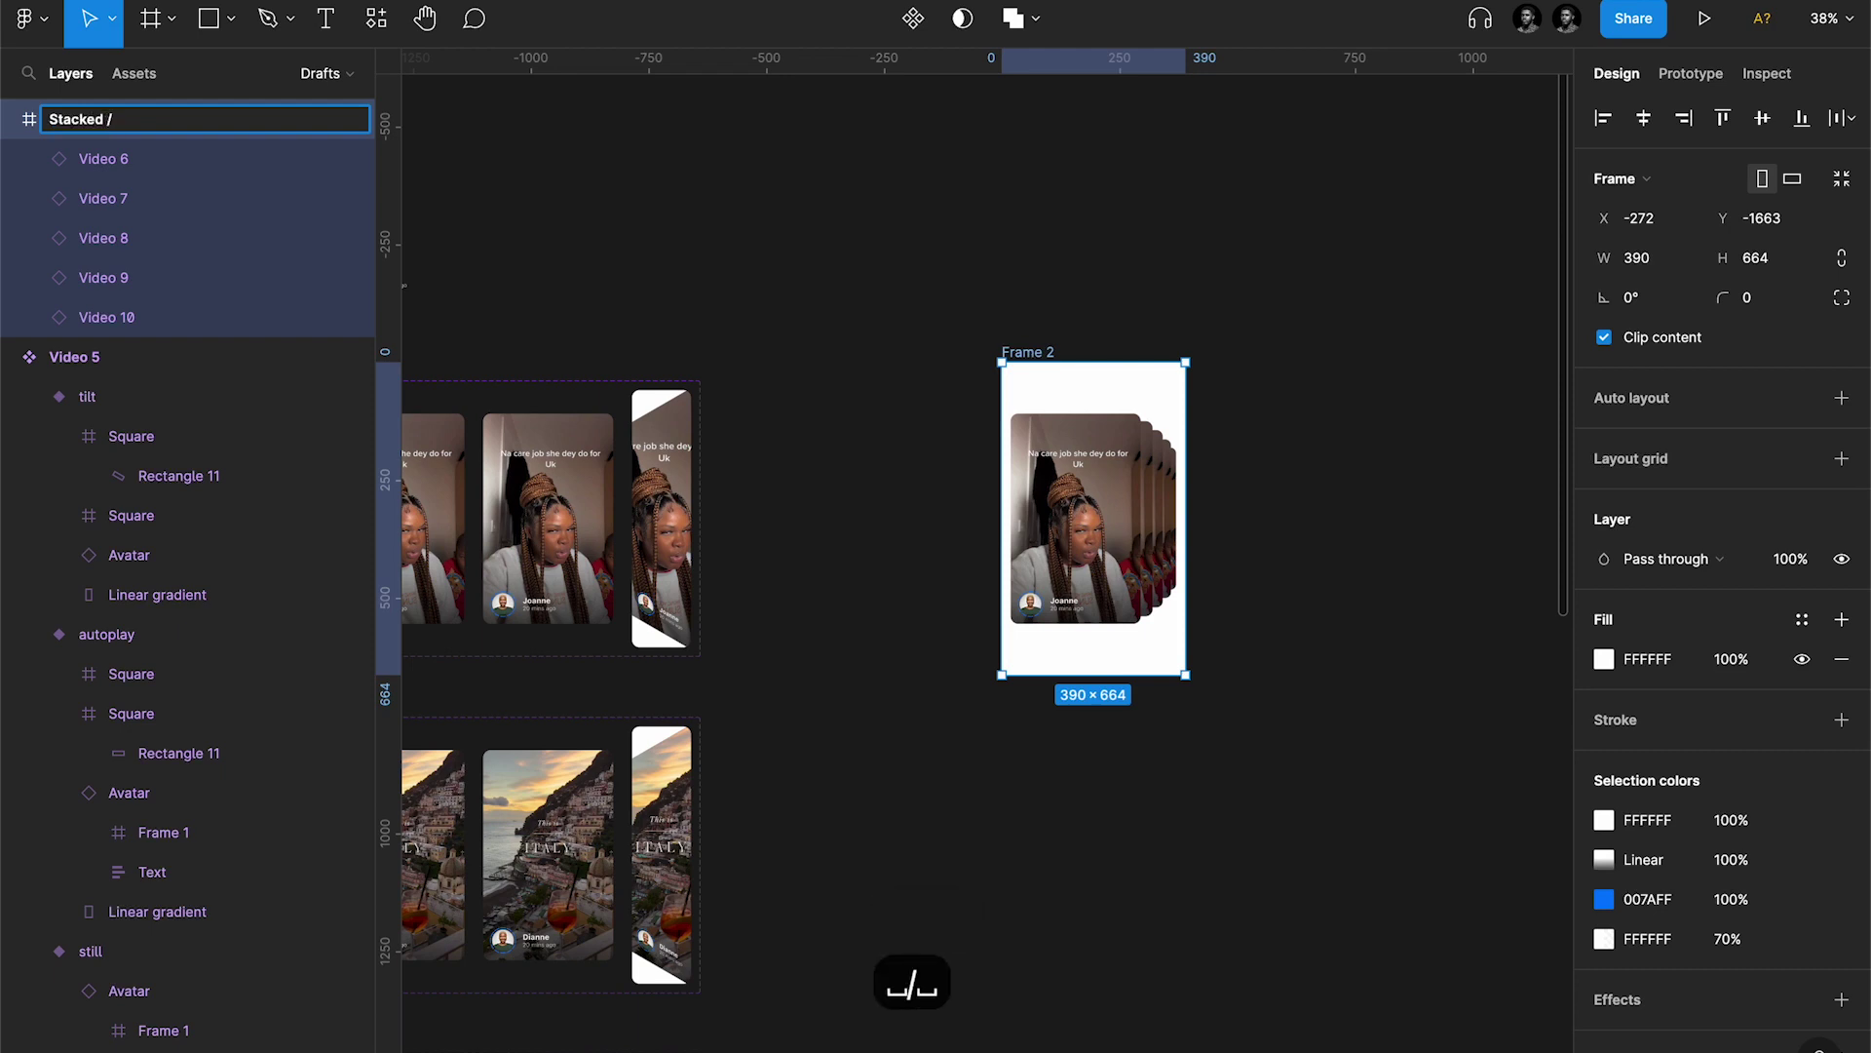
text(state 1)
key(Return)
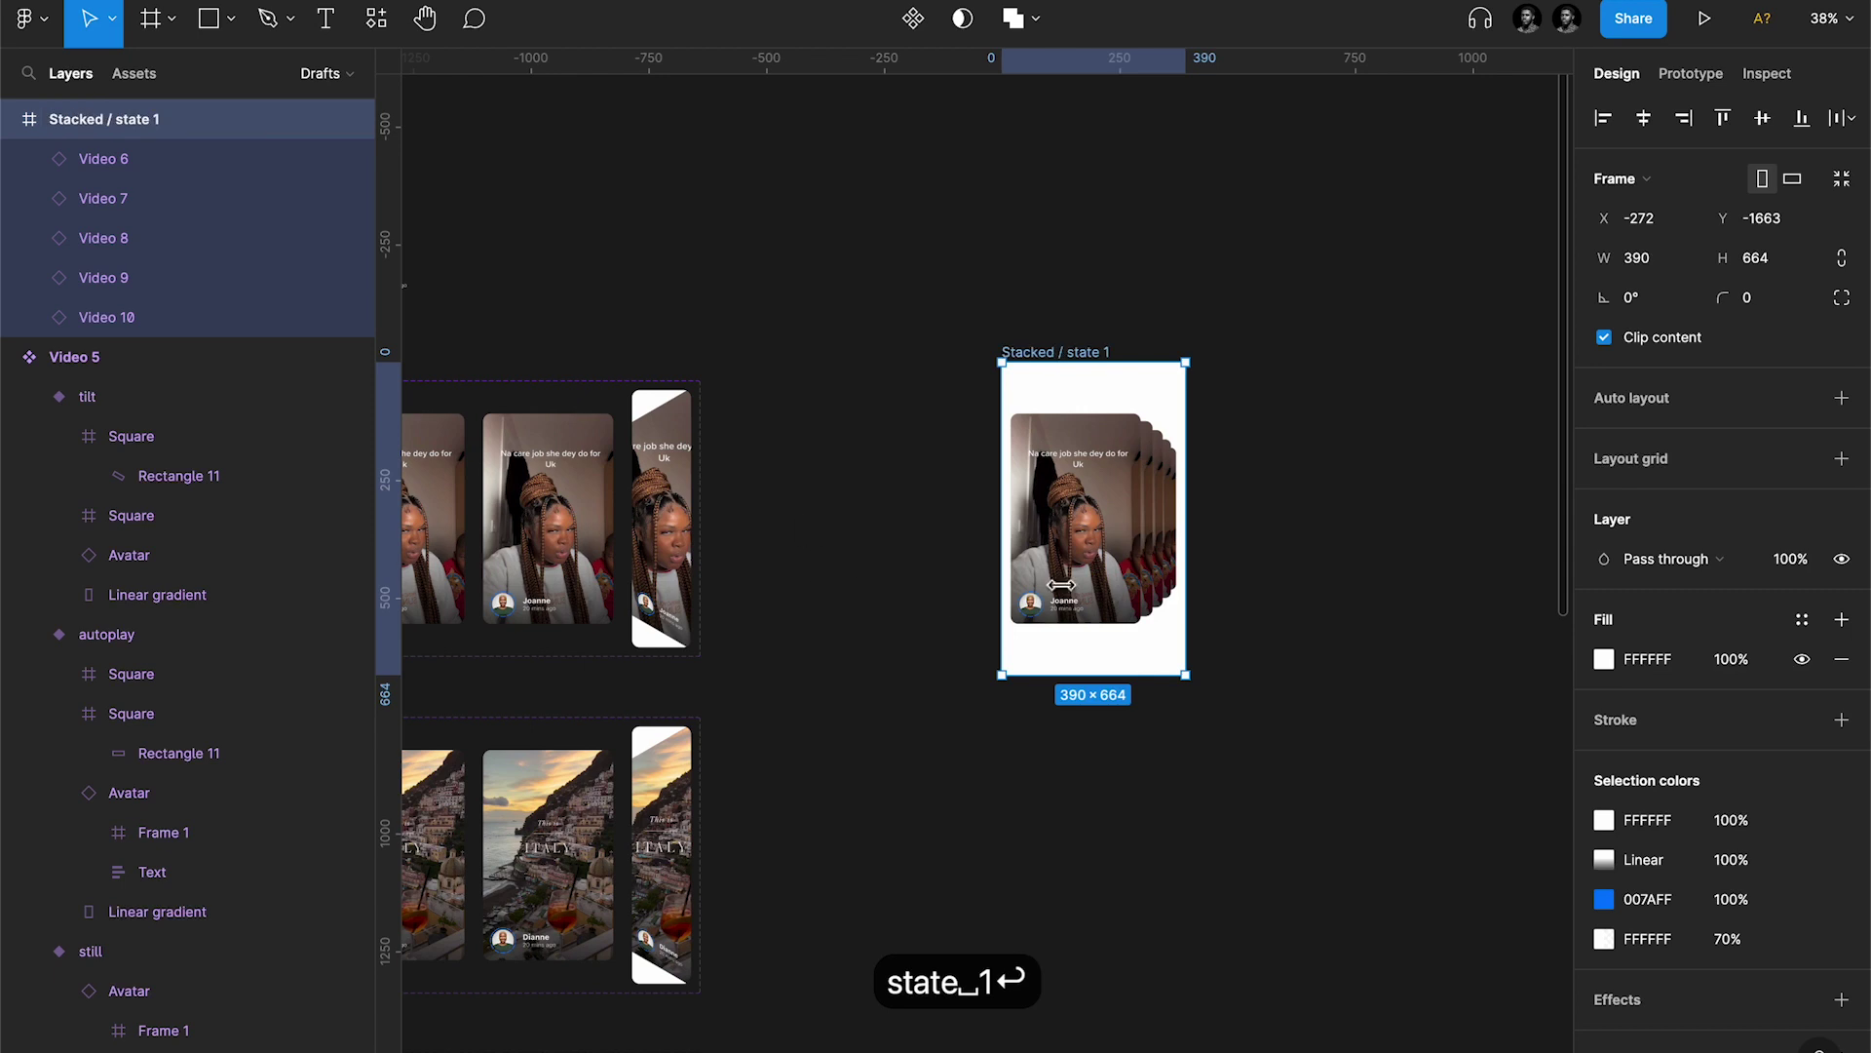
scroll(864, 682, right, 1)
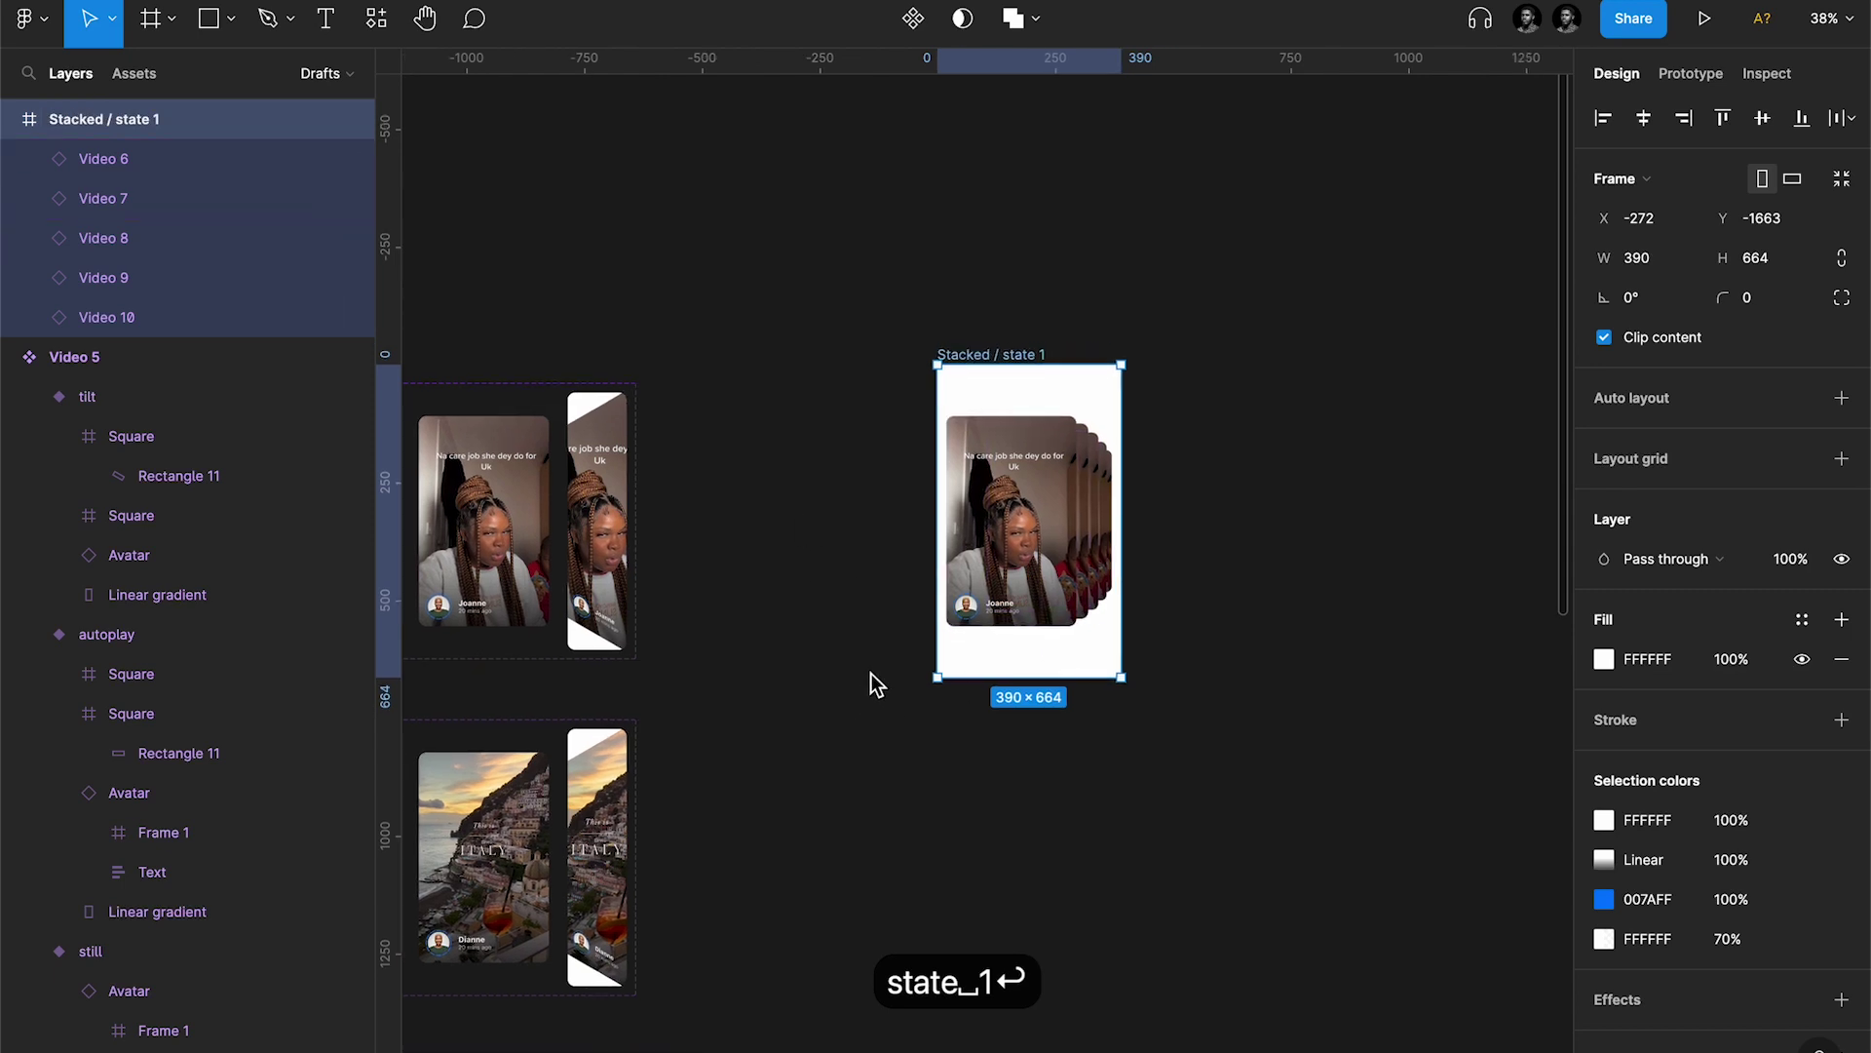
click(1803, 659)
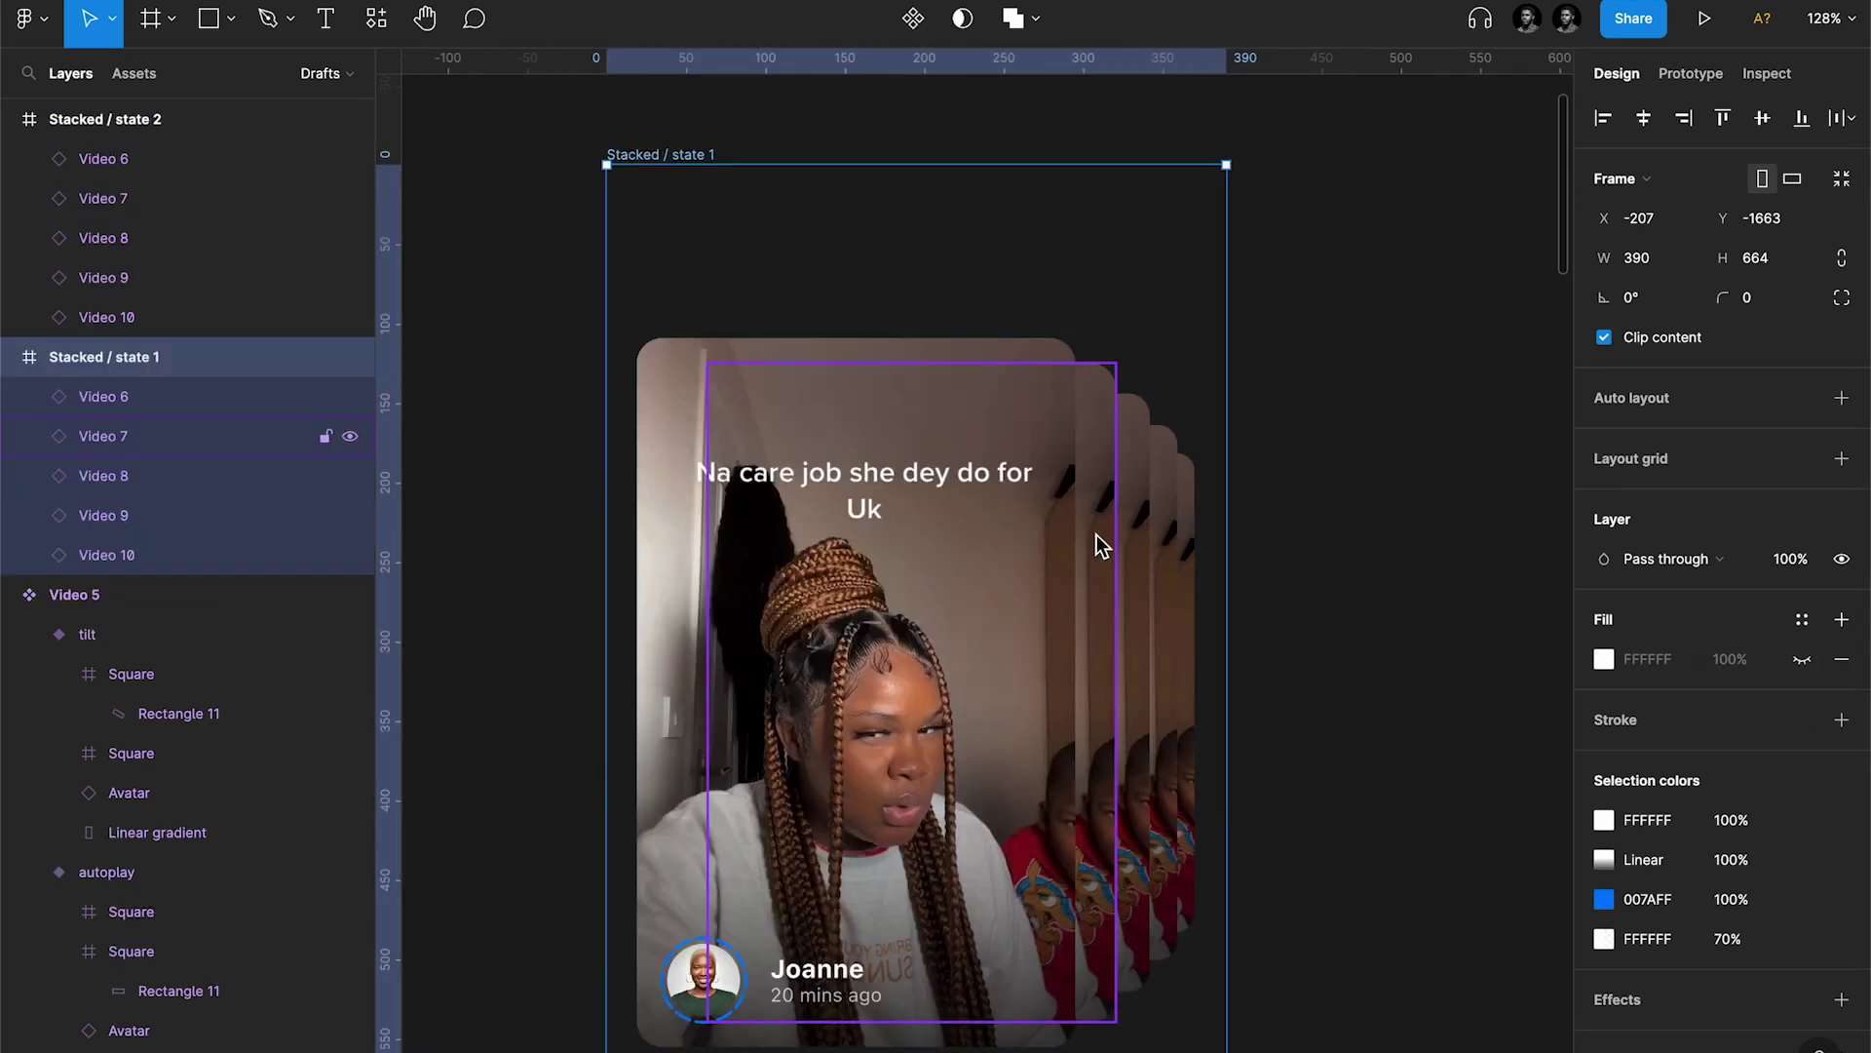
Step: Examine the second card in Stacked / state 1 and the Video 1 to Video 5 component sets available for the stack
click(1102, 546)
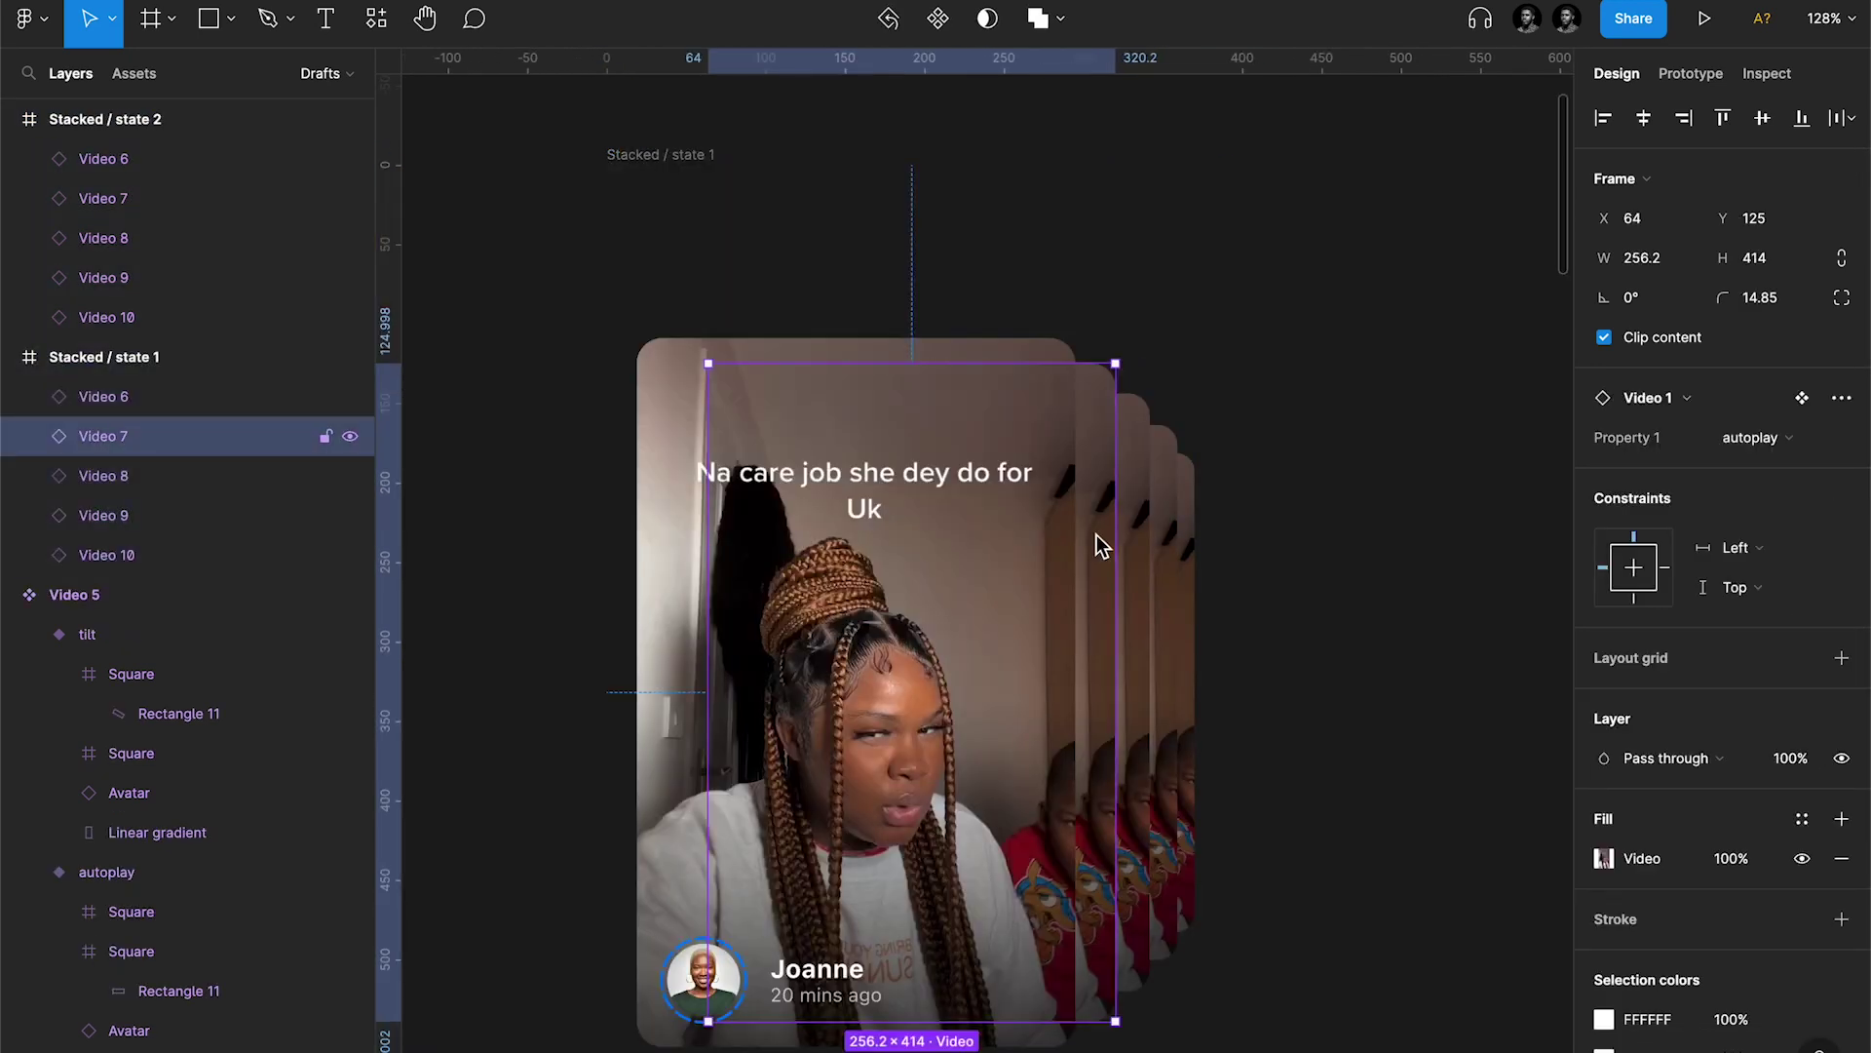
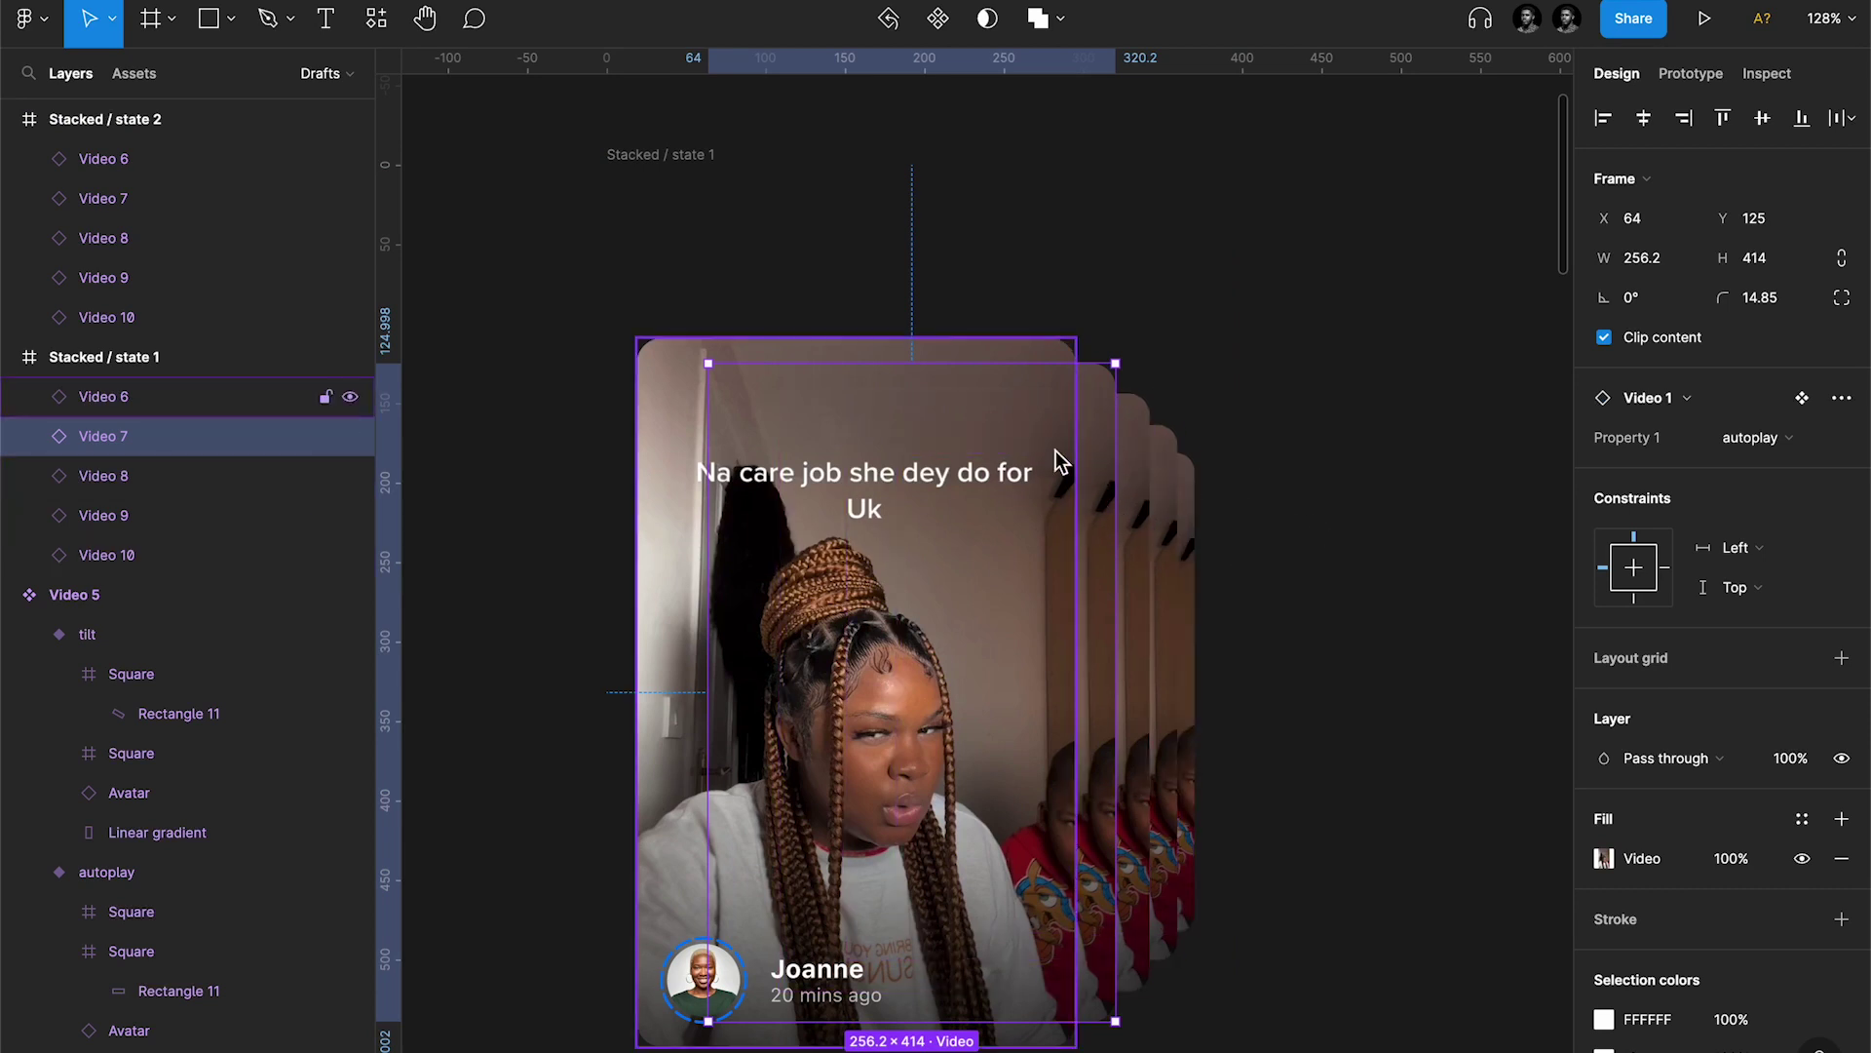
scroll(1055, 450, down, 5)
scroll(1056, 451, down, 5)
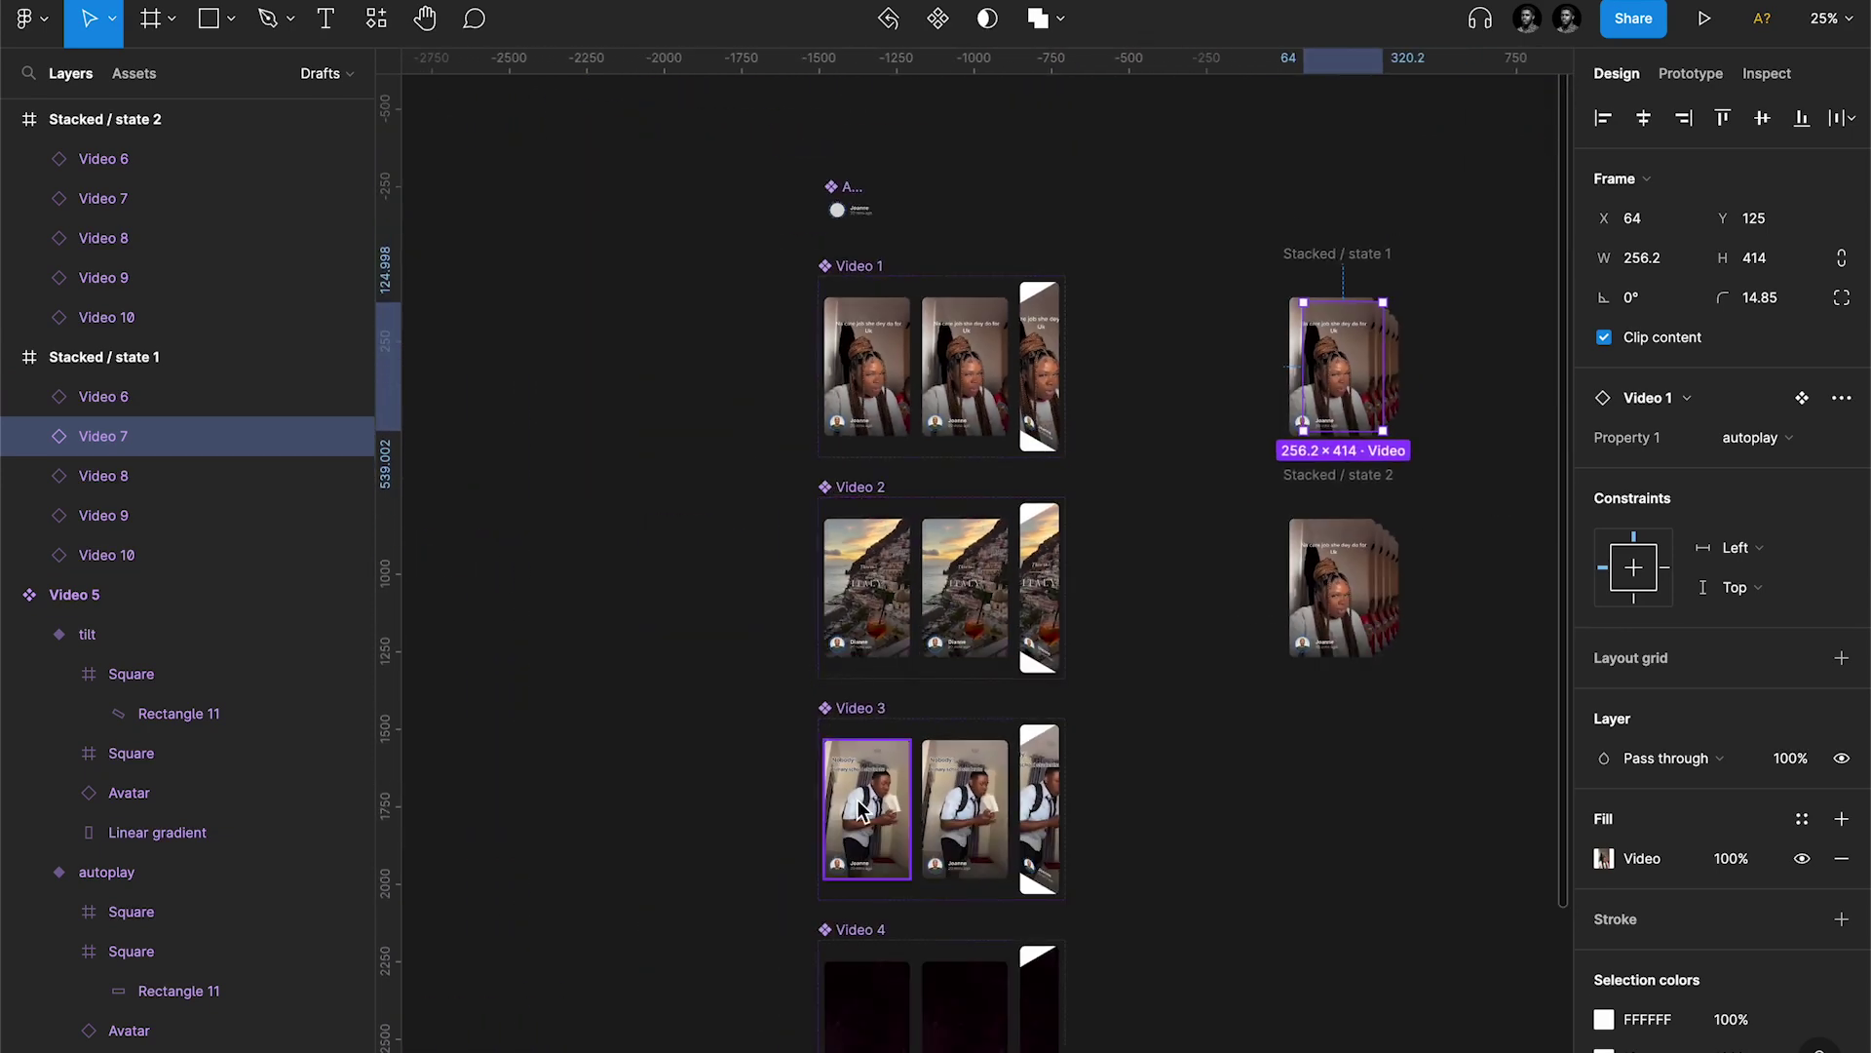
scroll(887, 702, down, 2)
scroll(877, 1014, down, 5)
scroll(874, 1019, up, 1)
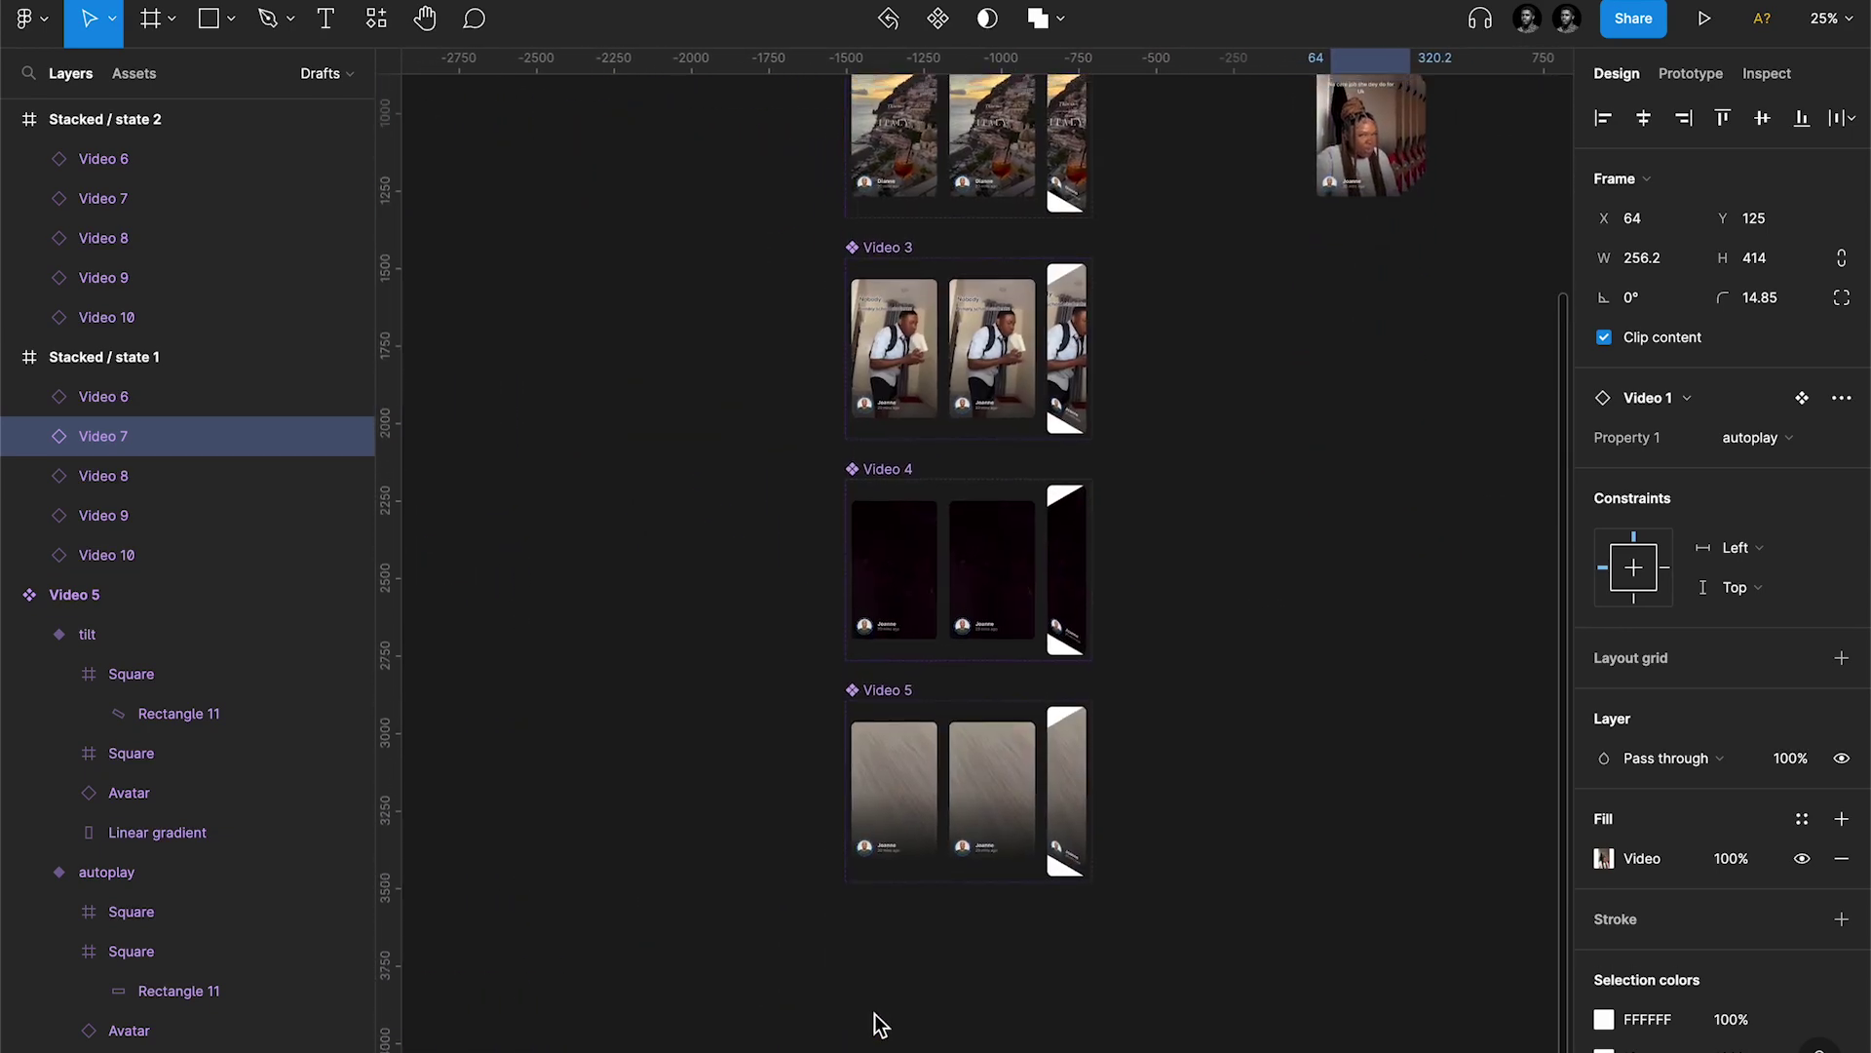
scroll(903, 809, up, 4)
scroll(903, 809, right, 2)
scroll(1003, 711, up, 10)
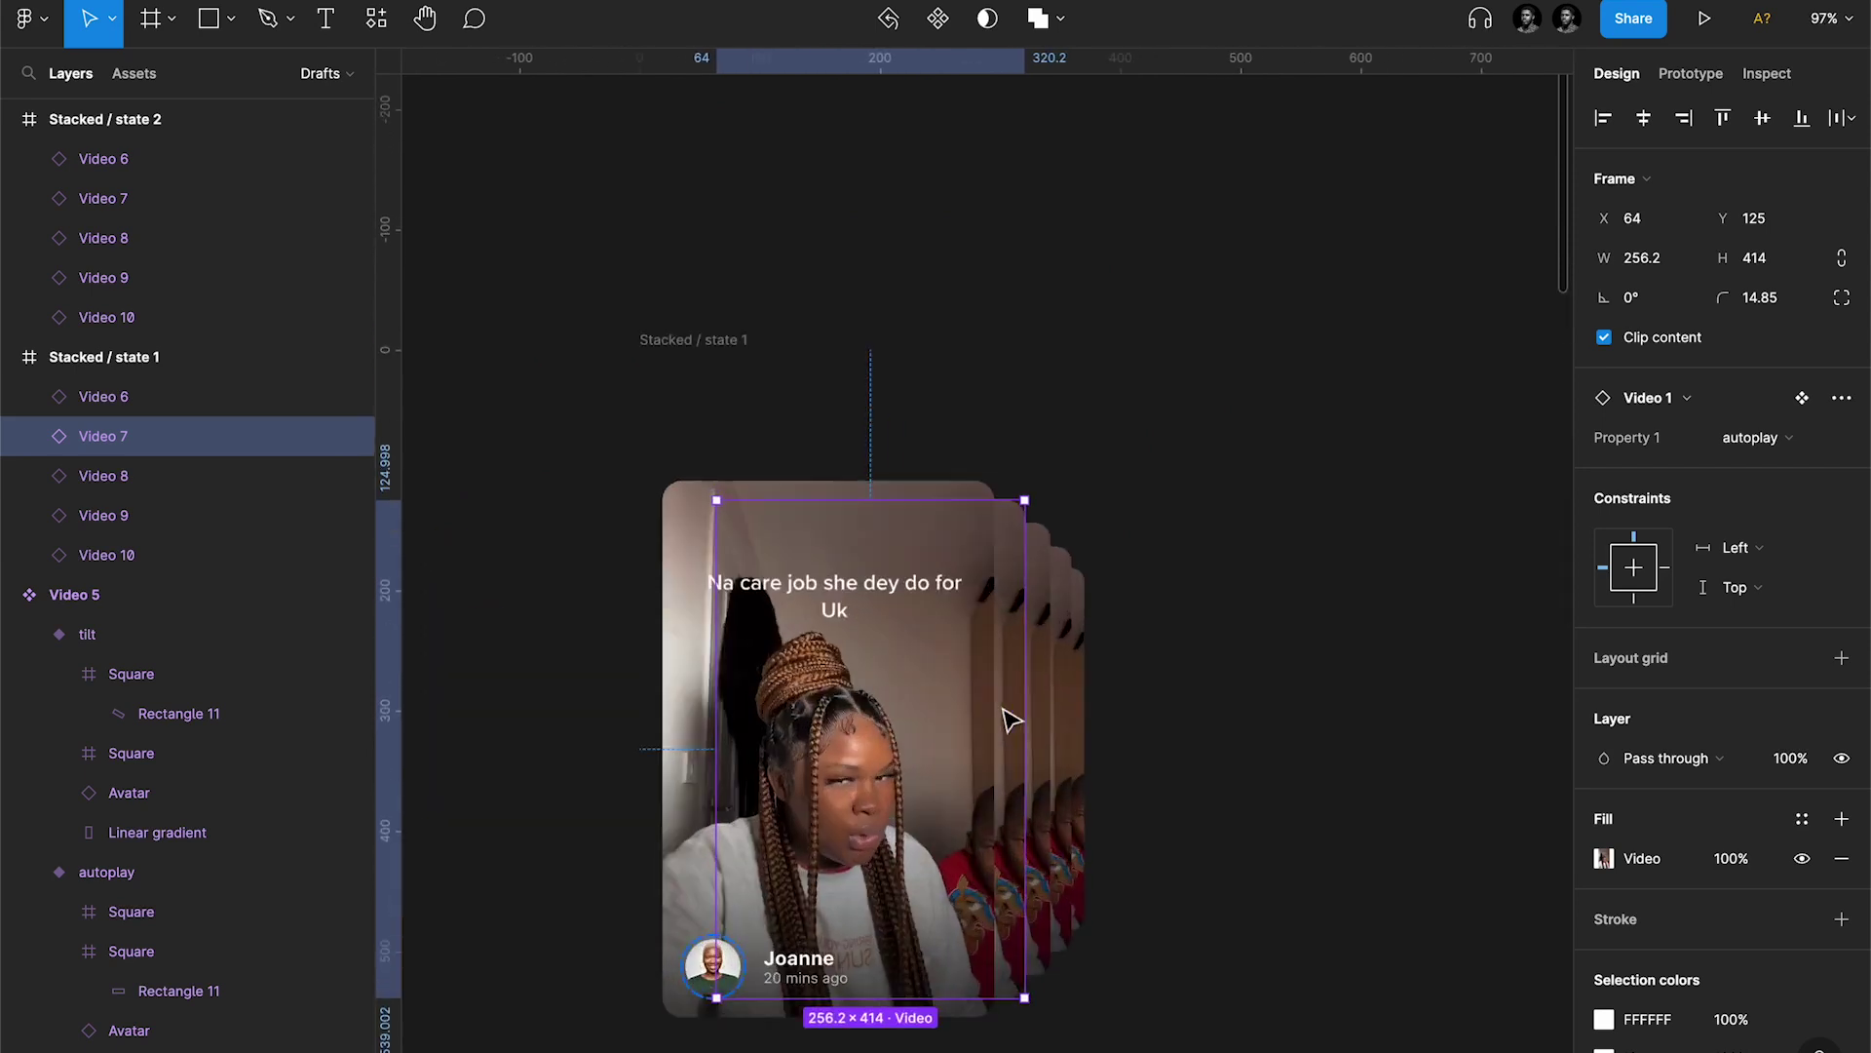
Step: Set the Property 1 variant of the four cards behind the front one in Stacked / state 1 to still
click(874, 418)
scroll(874, 417, down, 5)
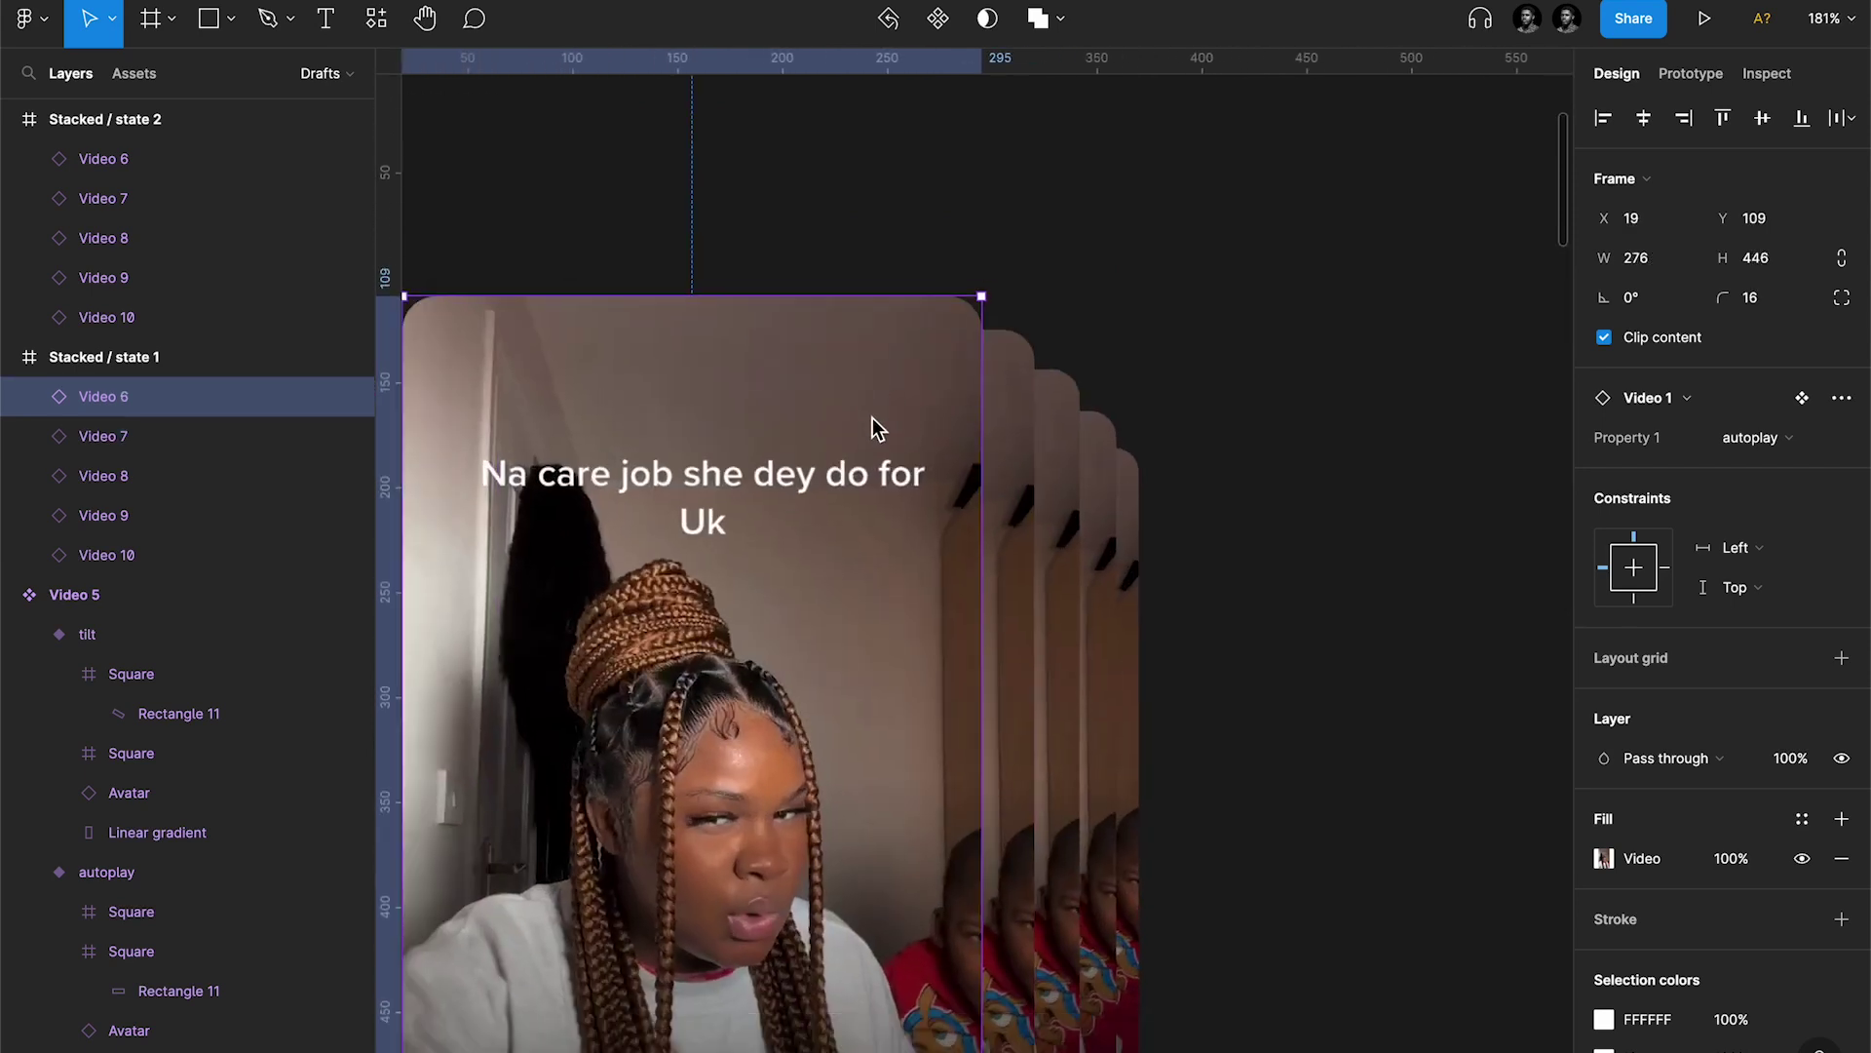
scroll(874, 417, up, 3)
click(985, 413)
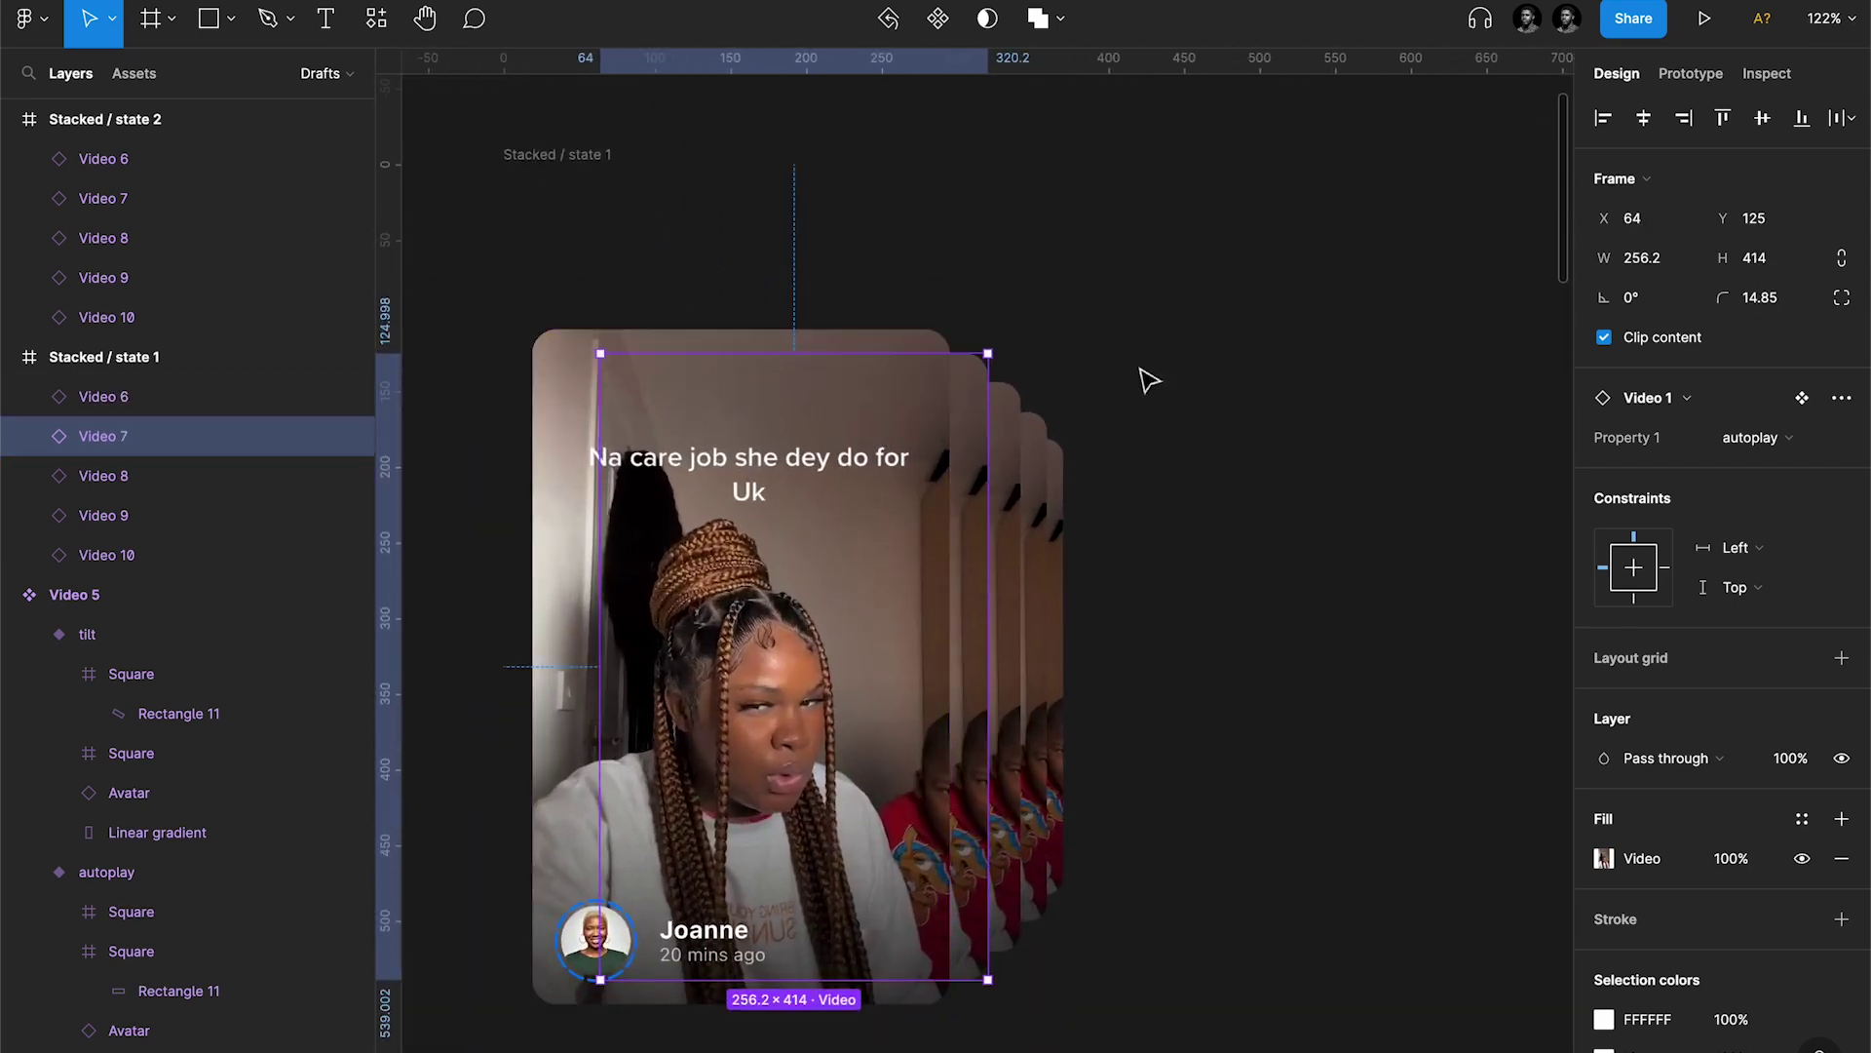
shift+click(1004, 493)
shift+click(1043, 500)
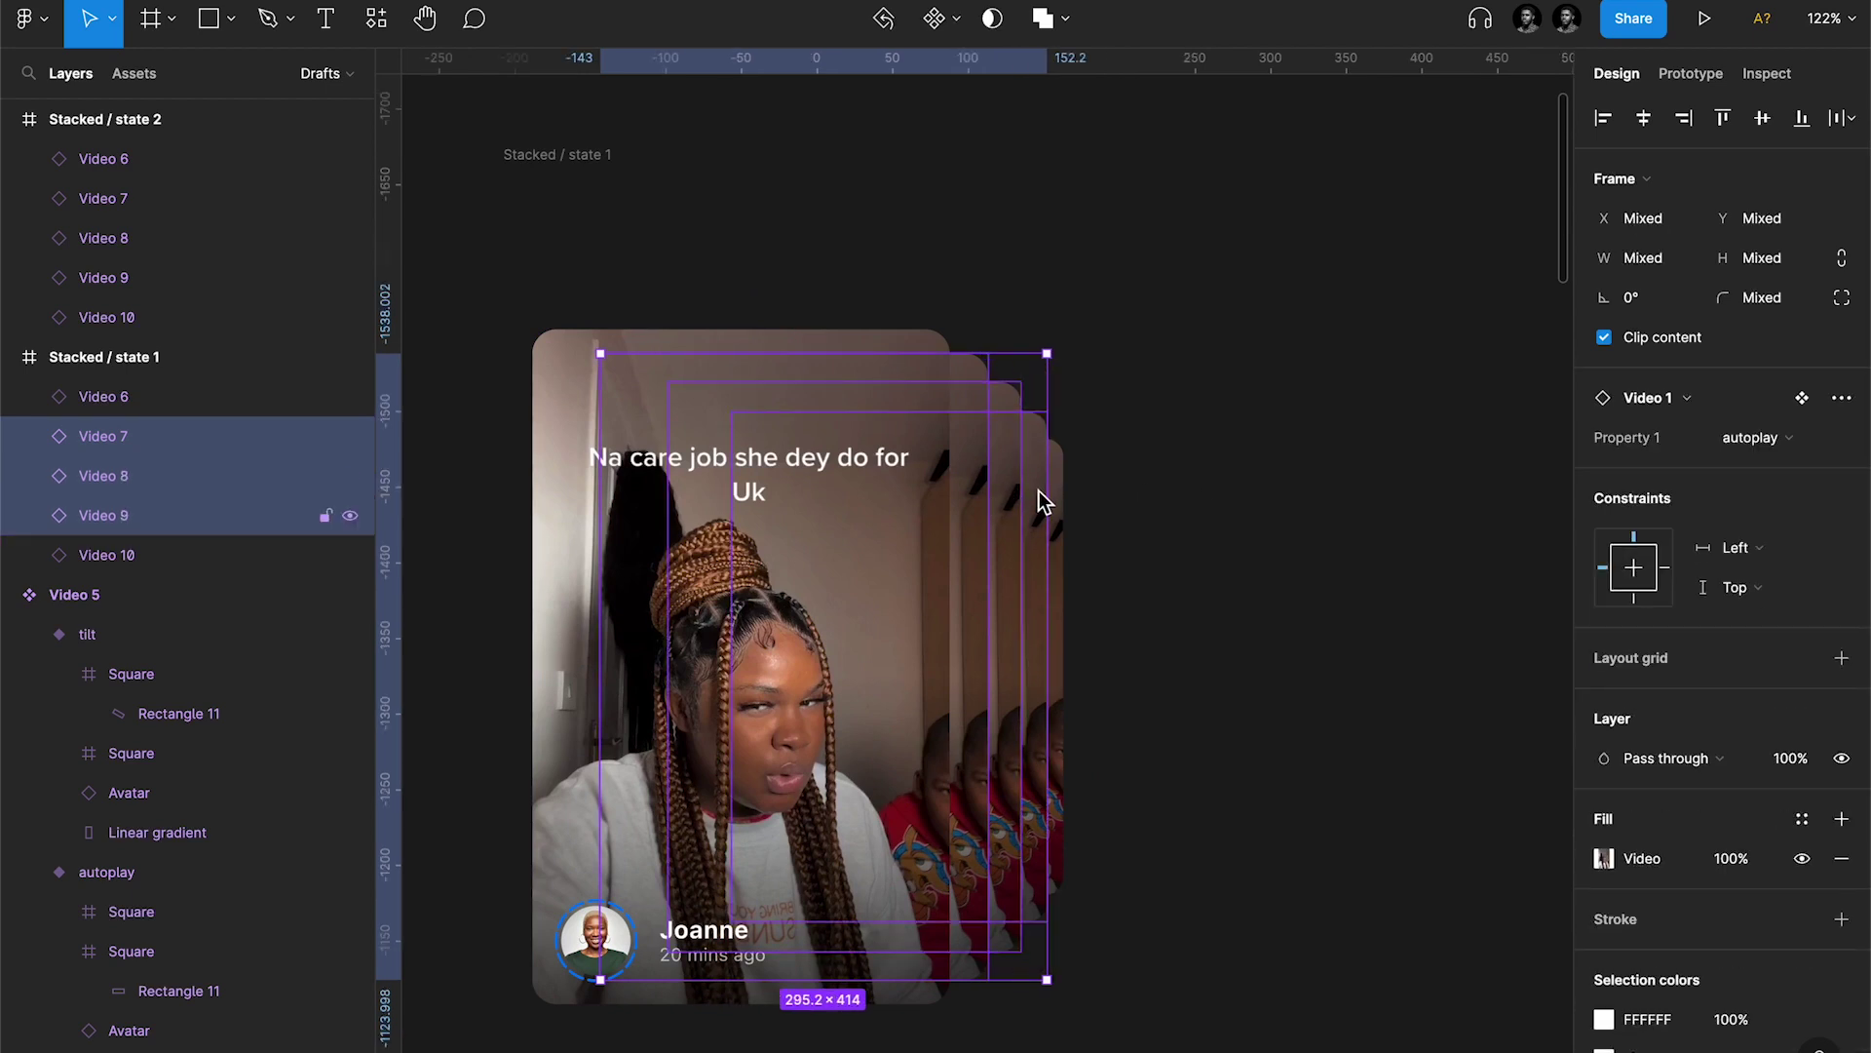
shift+click(1064, 538)
click(1759, 438)
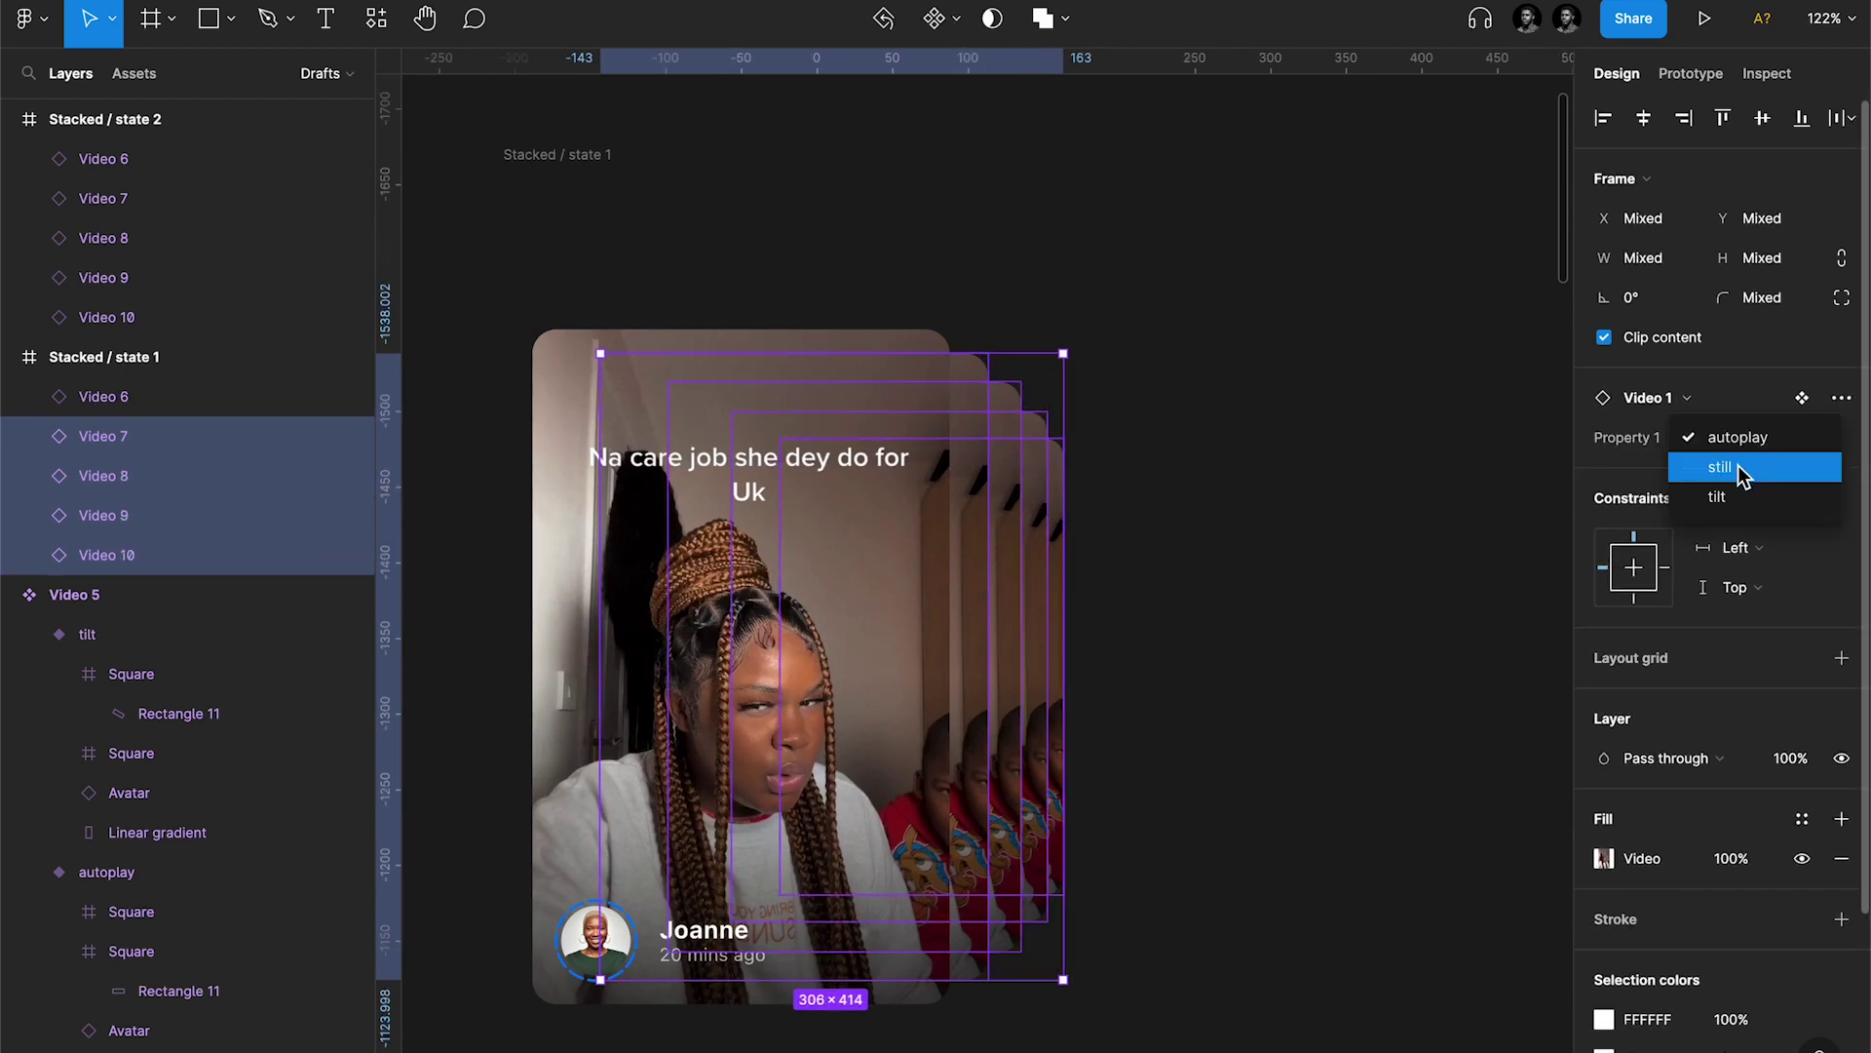
click(1738, 469)
click(1237, 322)
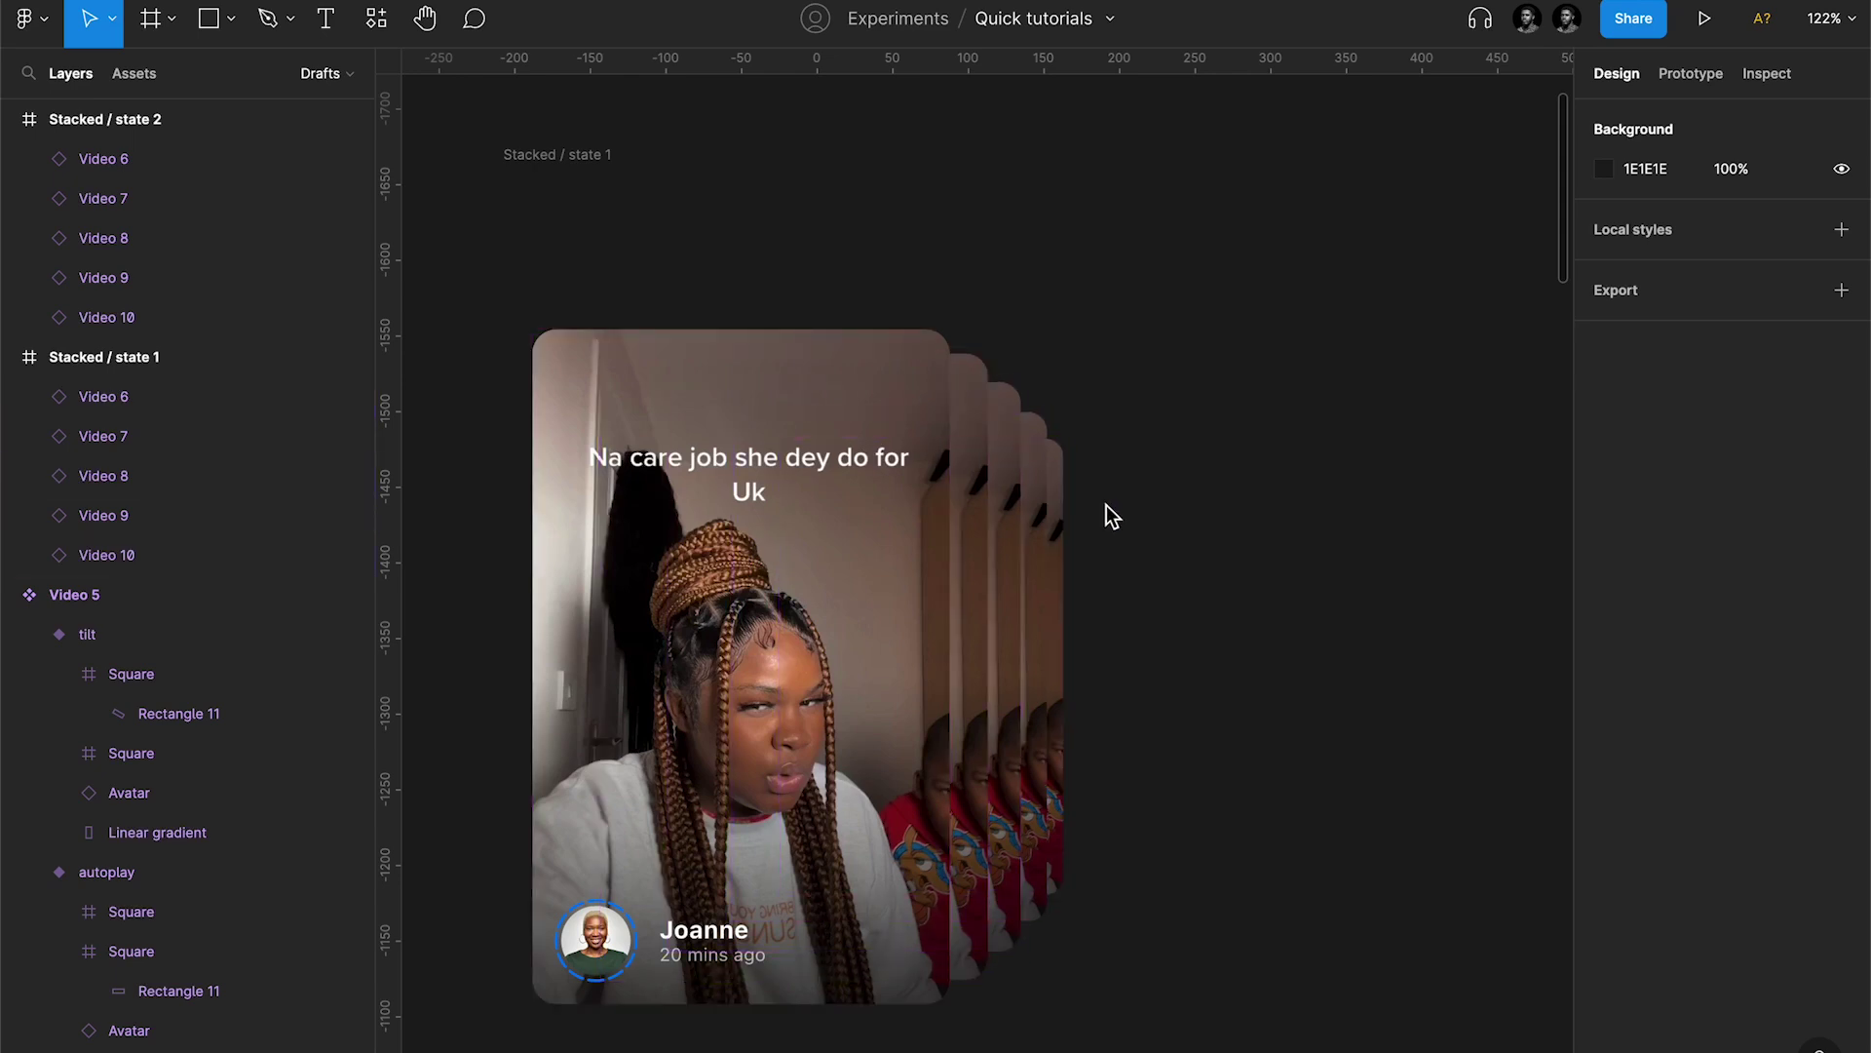
Step: Swap the second and third cards in Stacked / state 1 to the Video 2 and Video 3 components
click(975, 416)
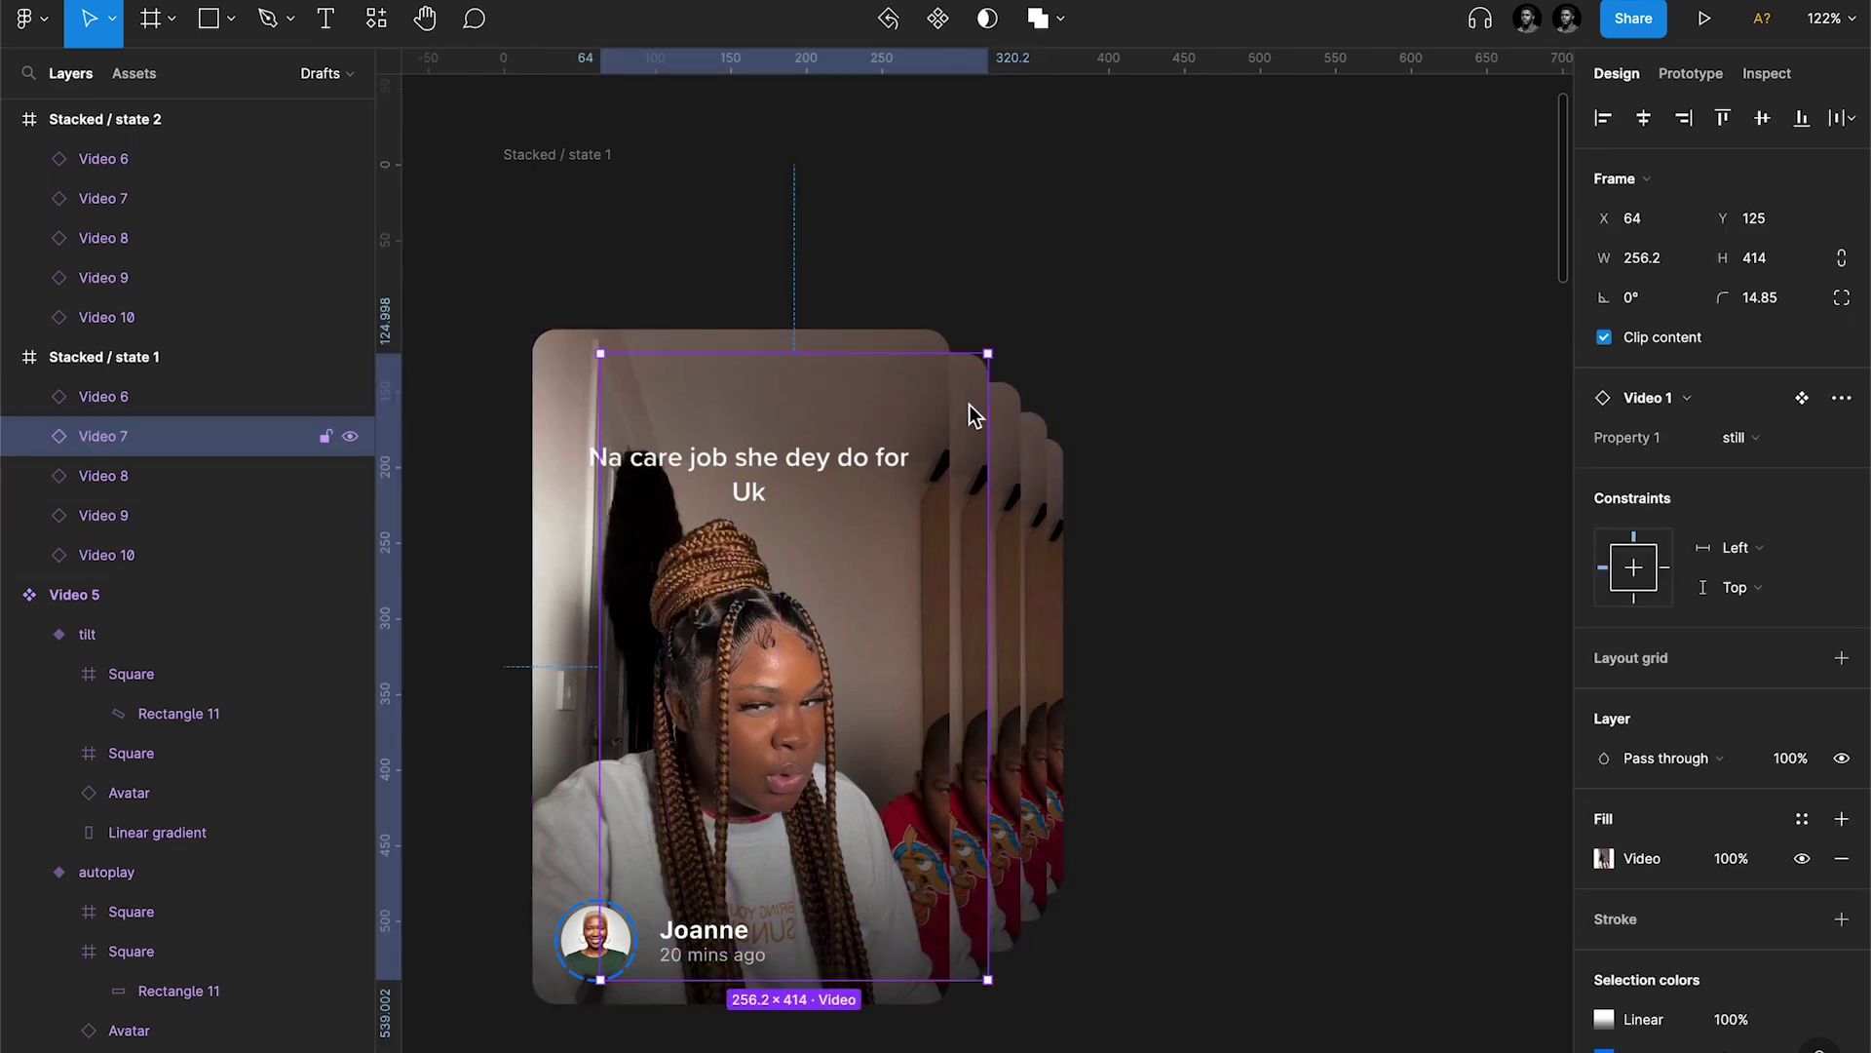
click(1685, 403)
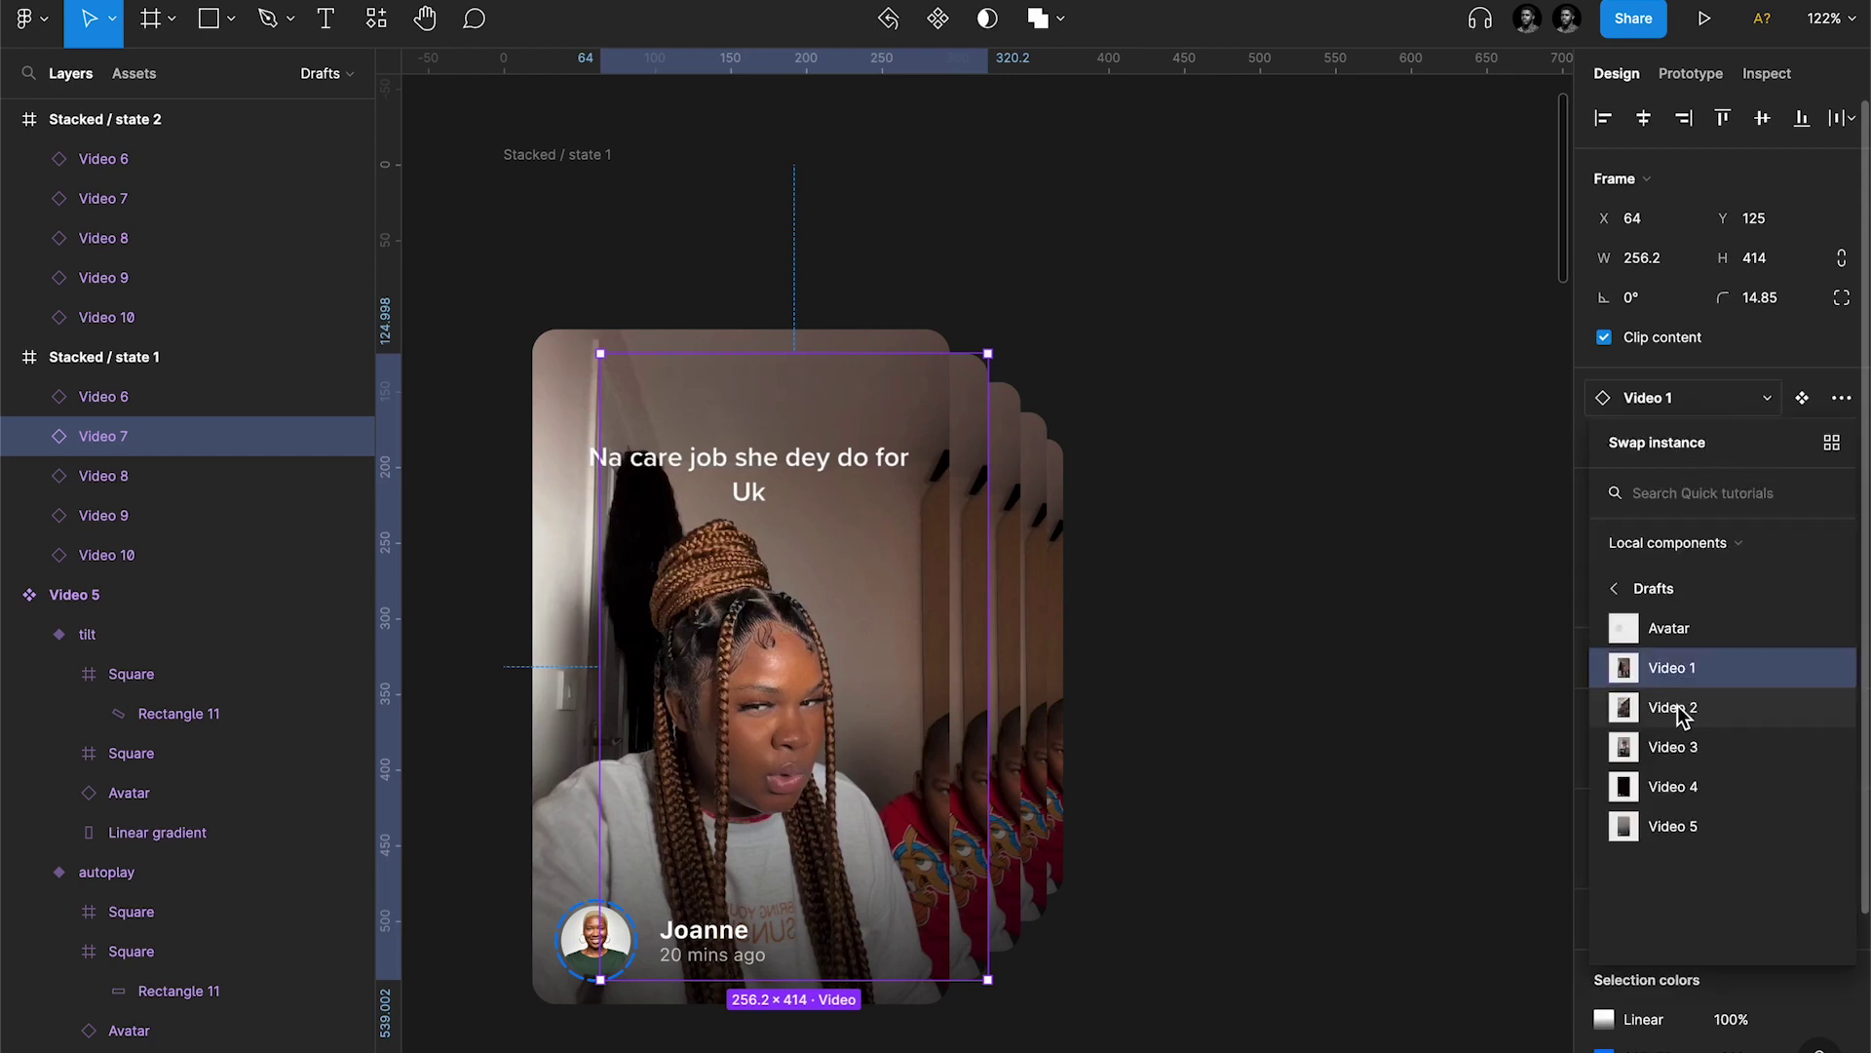
click(1683, 712)
click(1011, 493)
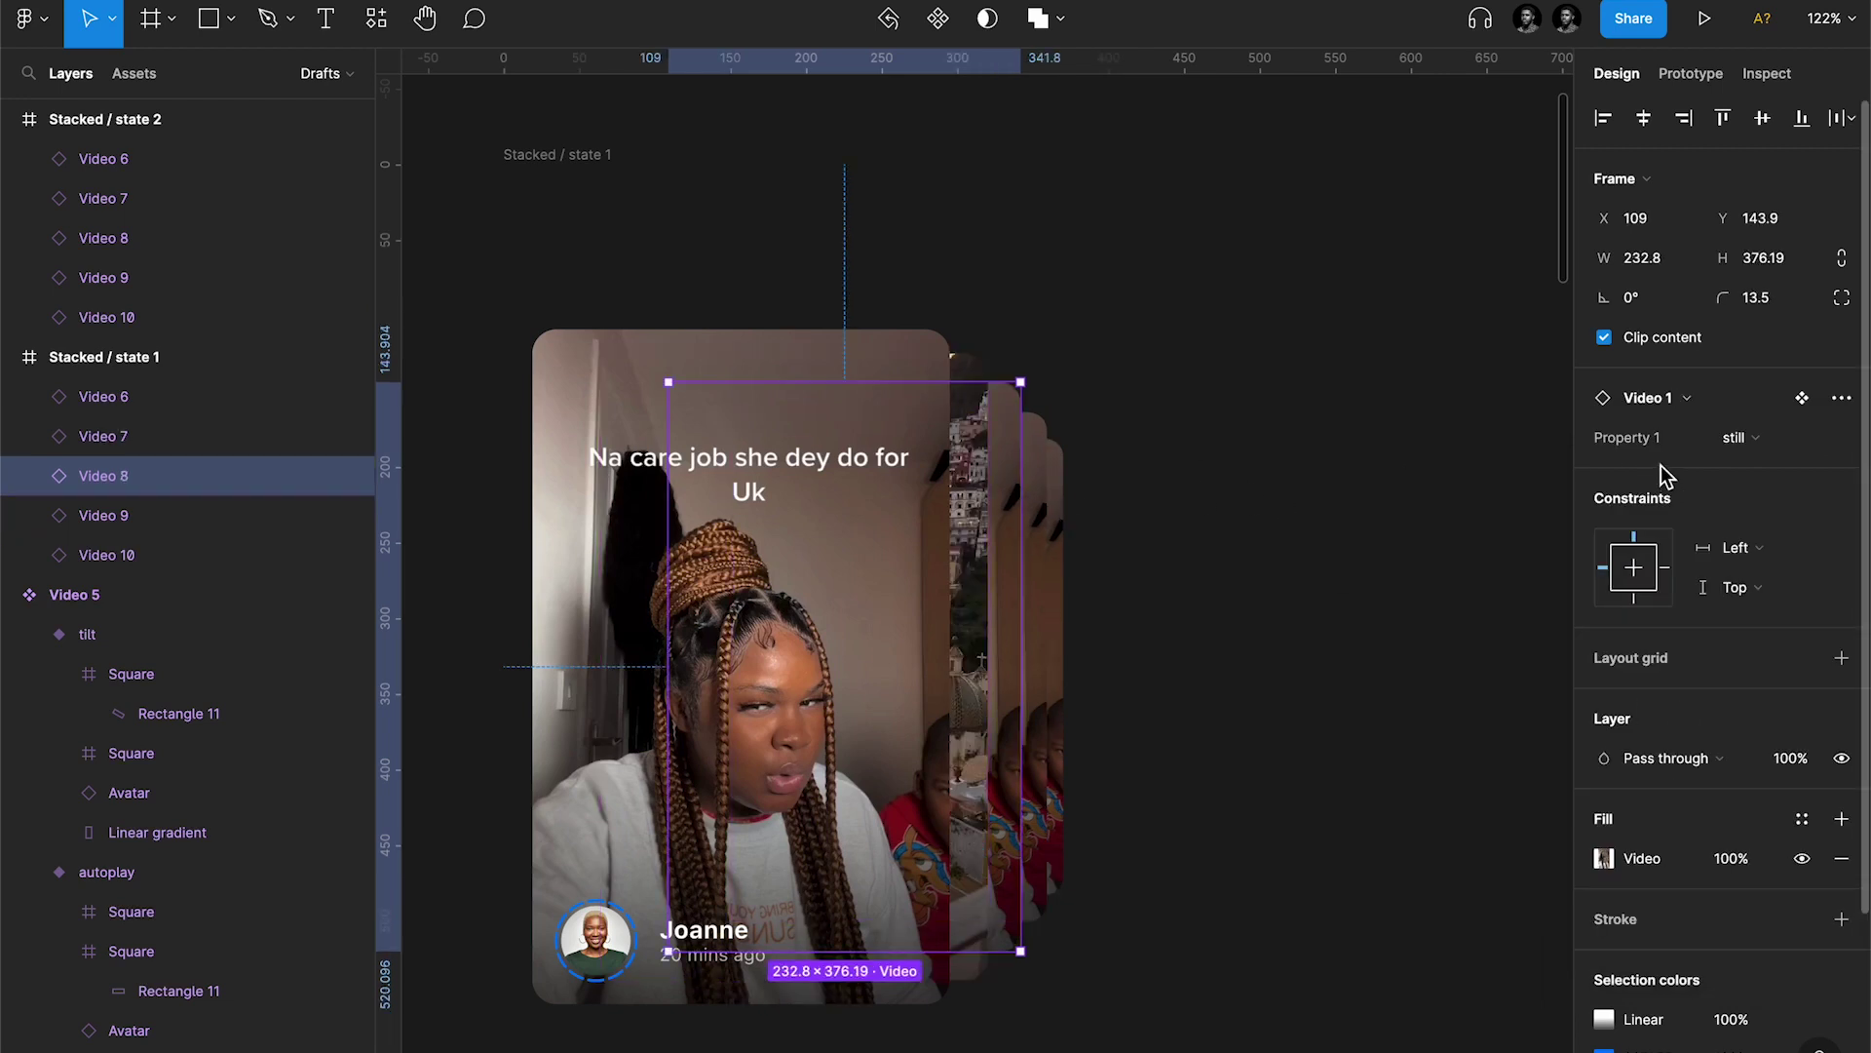
click(1678, 421)
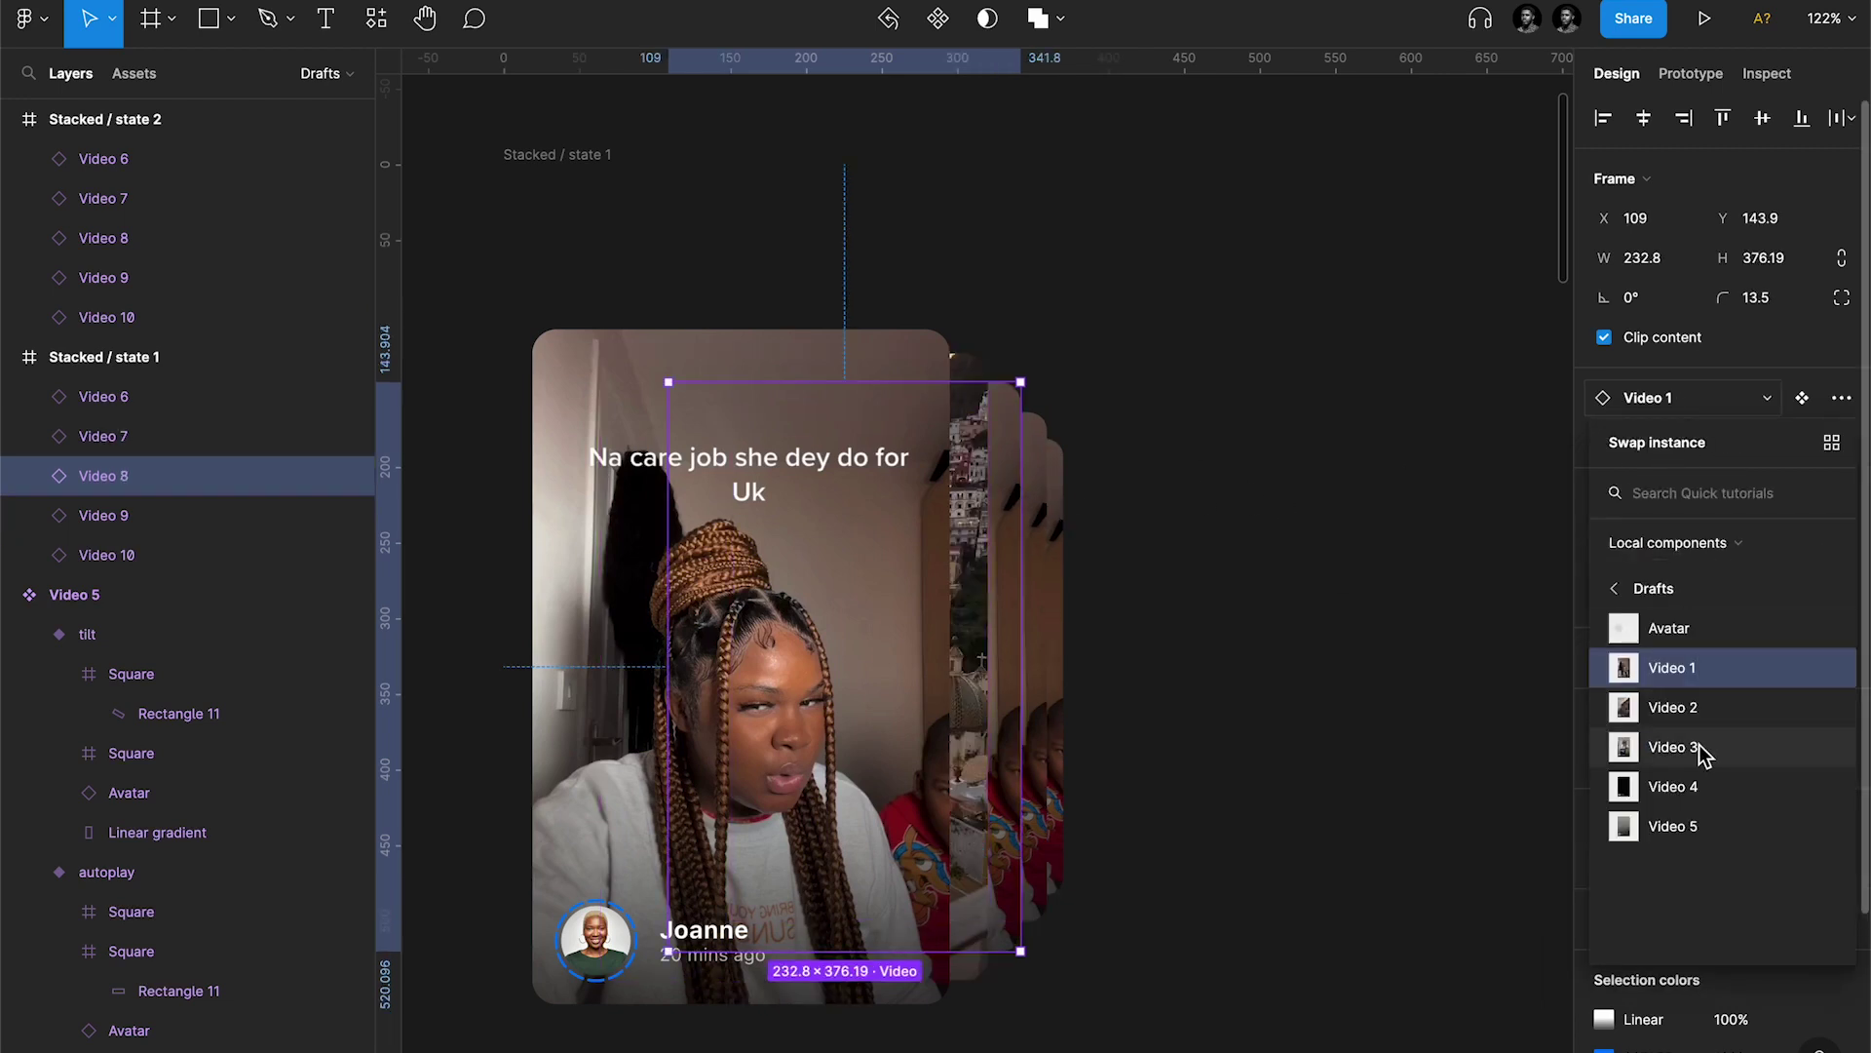
click(1708, 746)
Step: Swap the fourth and fifth cards in Stacked / state 1 to the Video 4 and Video 5 components
click(1037, 521)
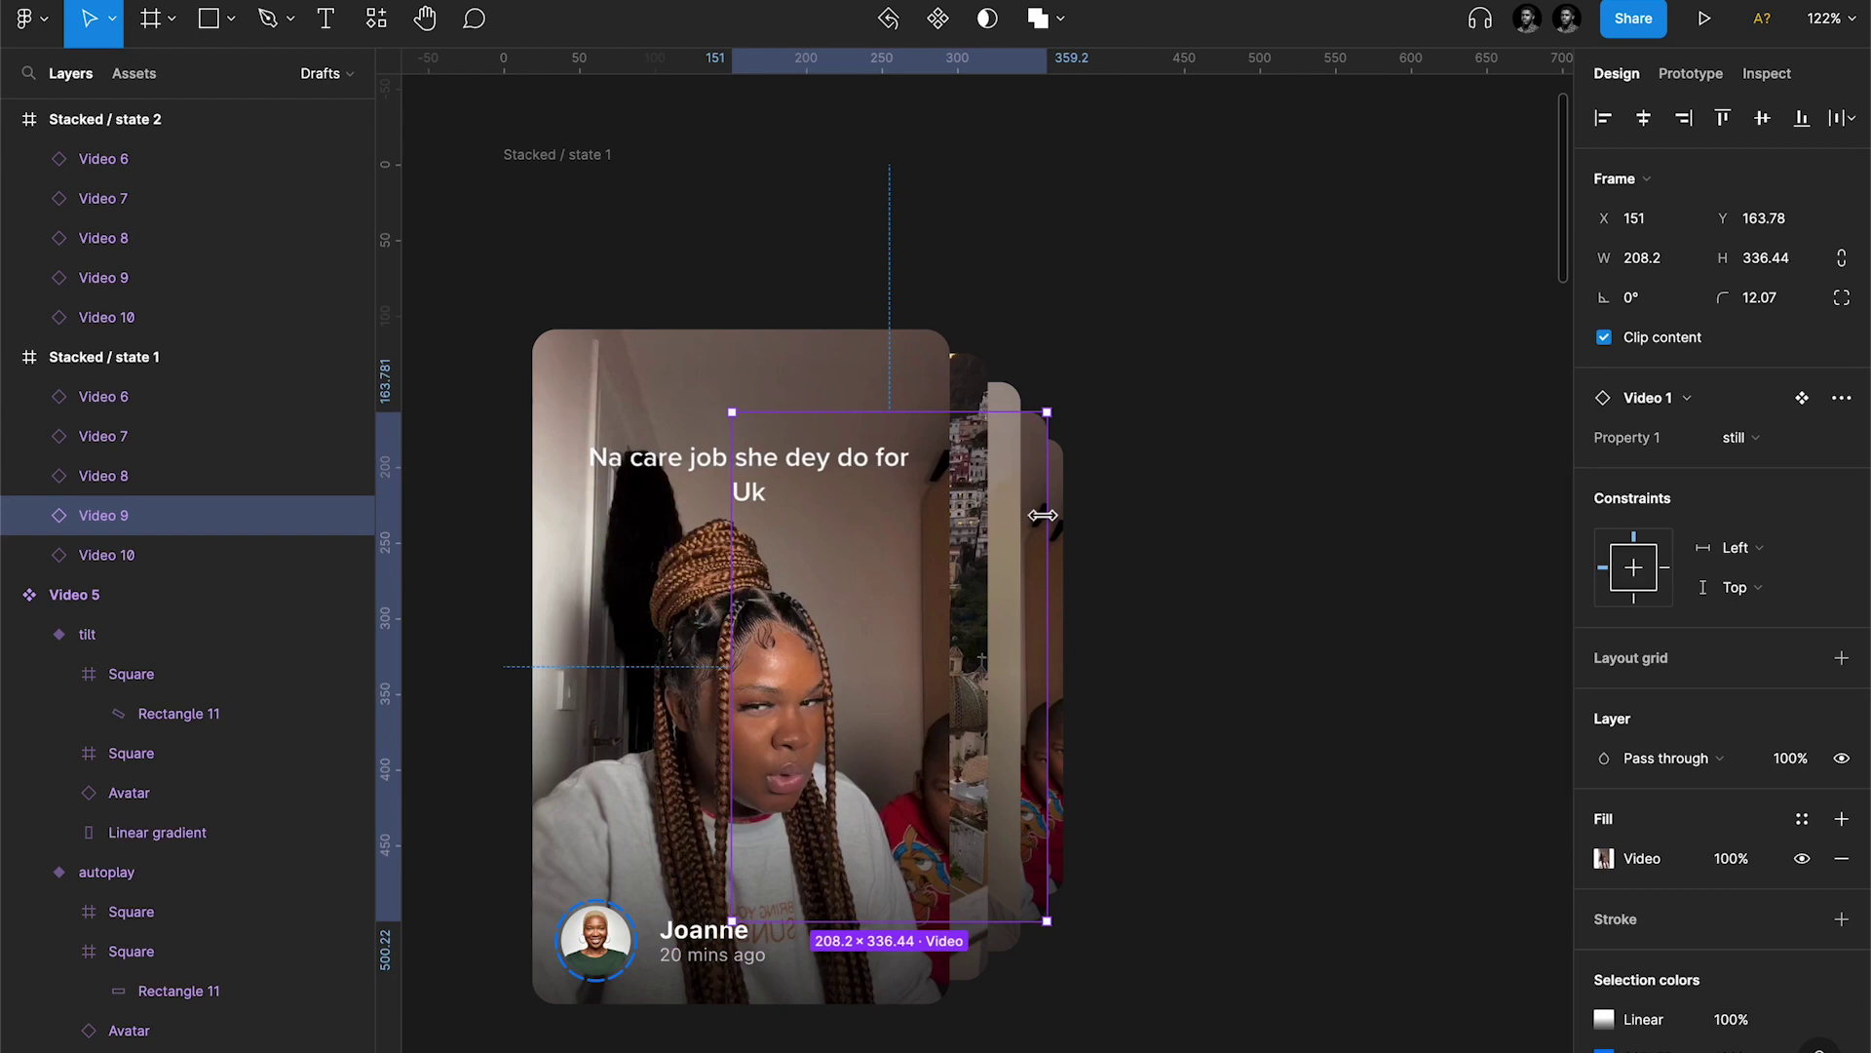
click(1742, 437)
click(1641, 406)
click(1657, 399)
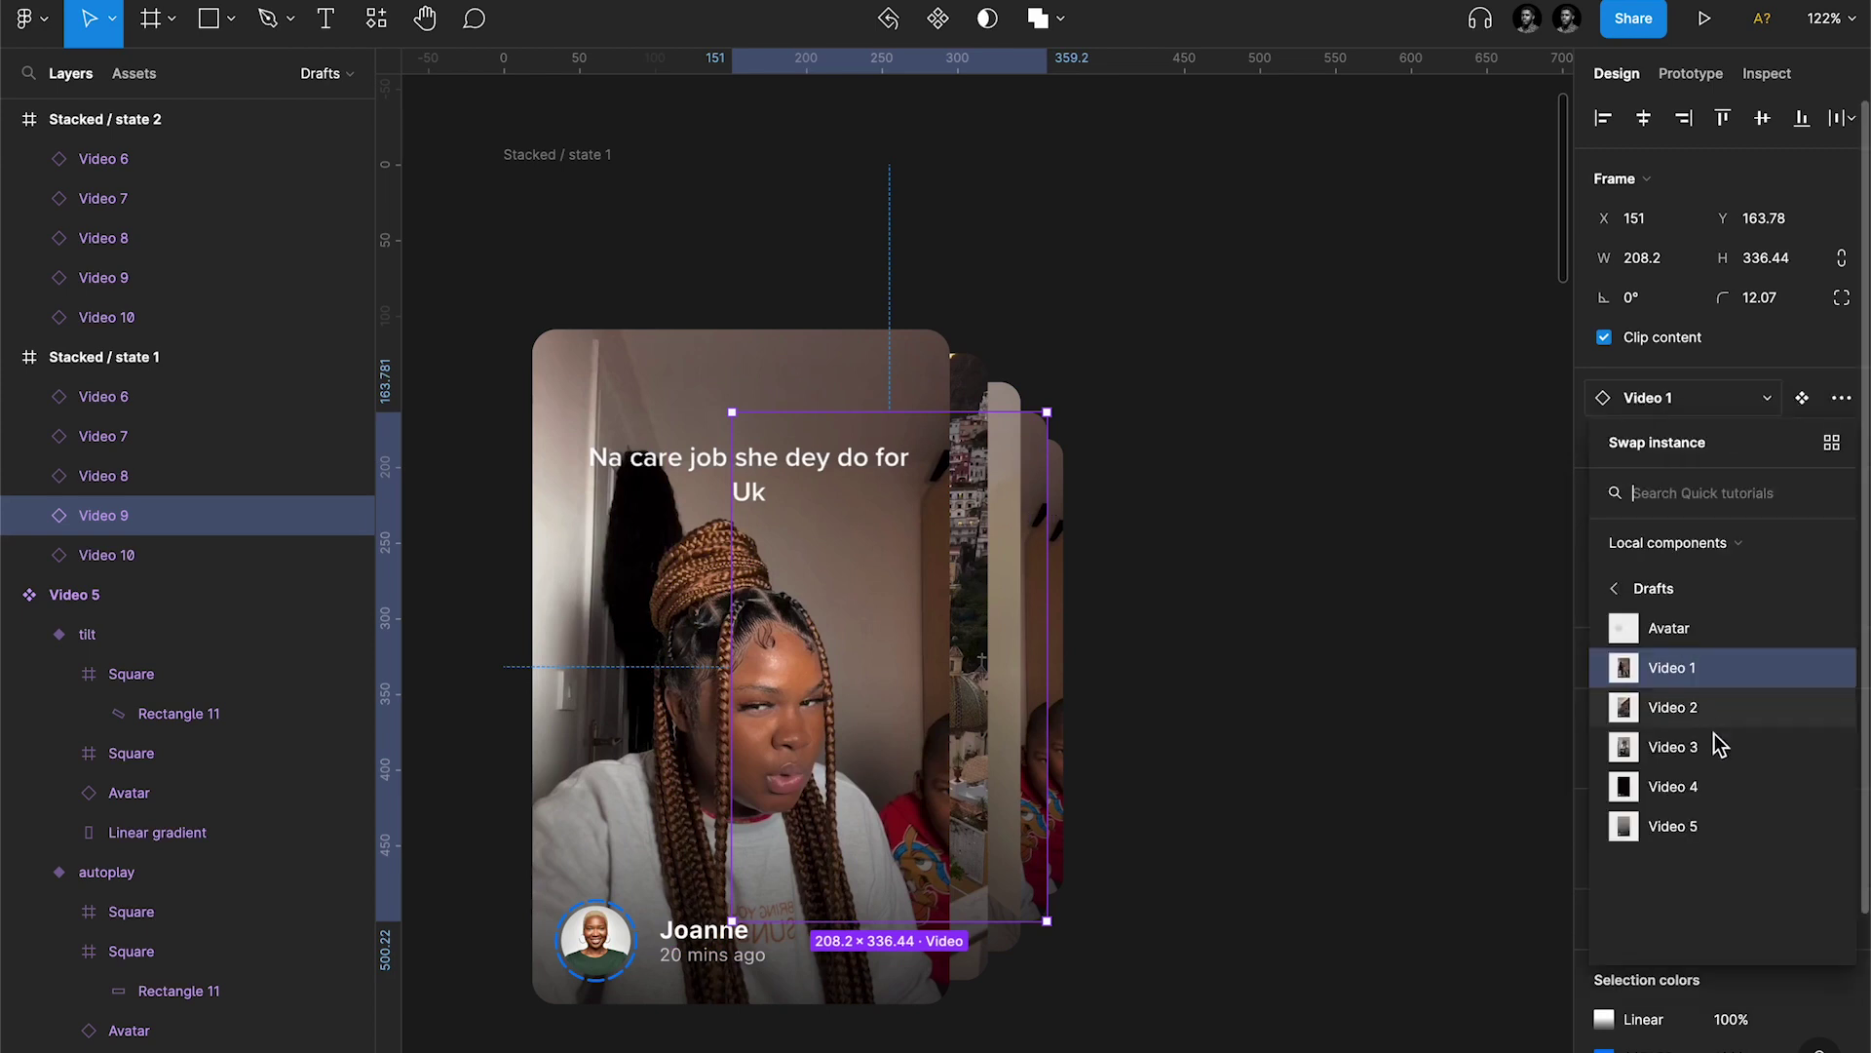
click(1700, 804)
click(1065, 575)
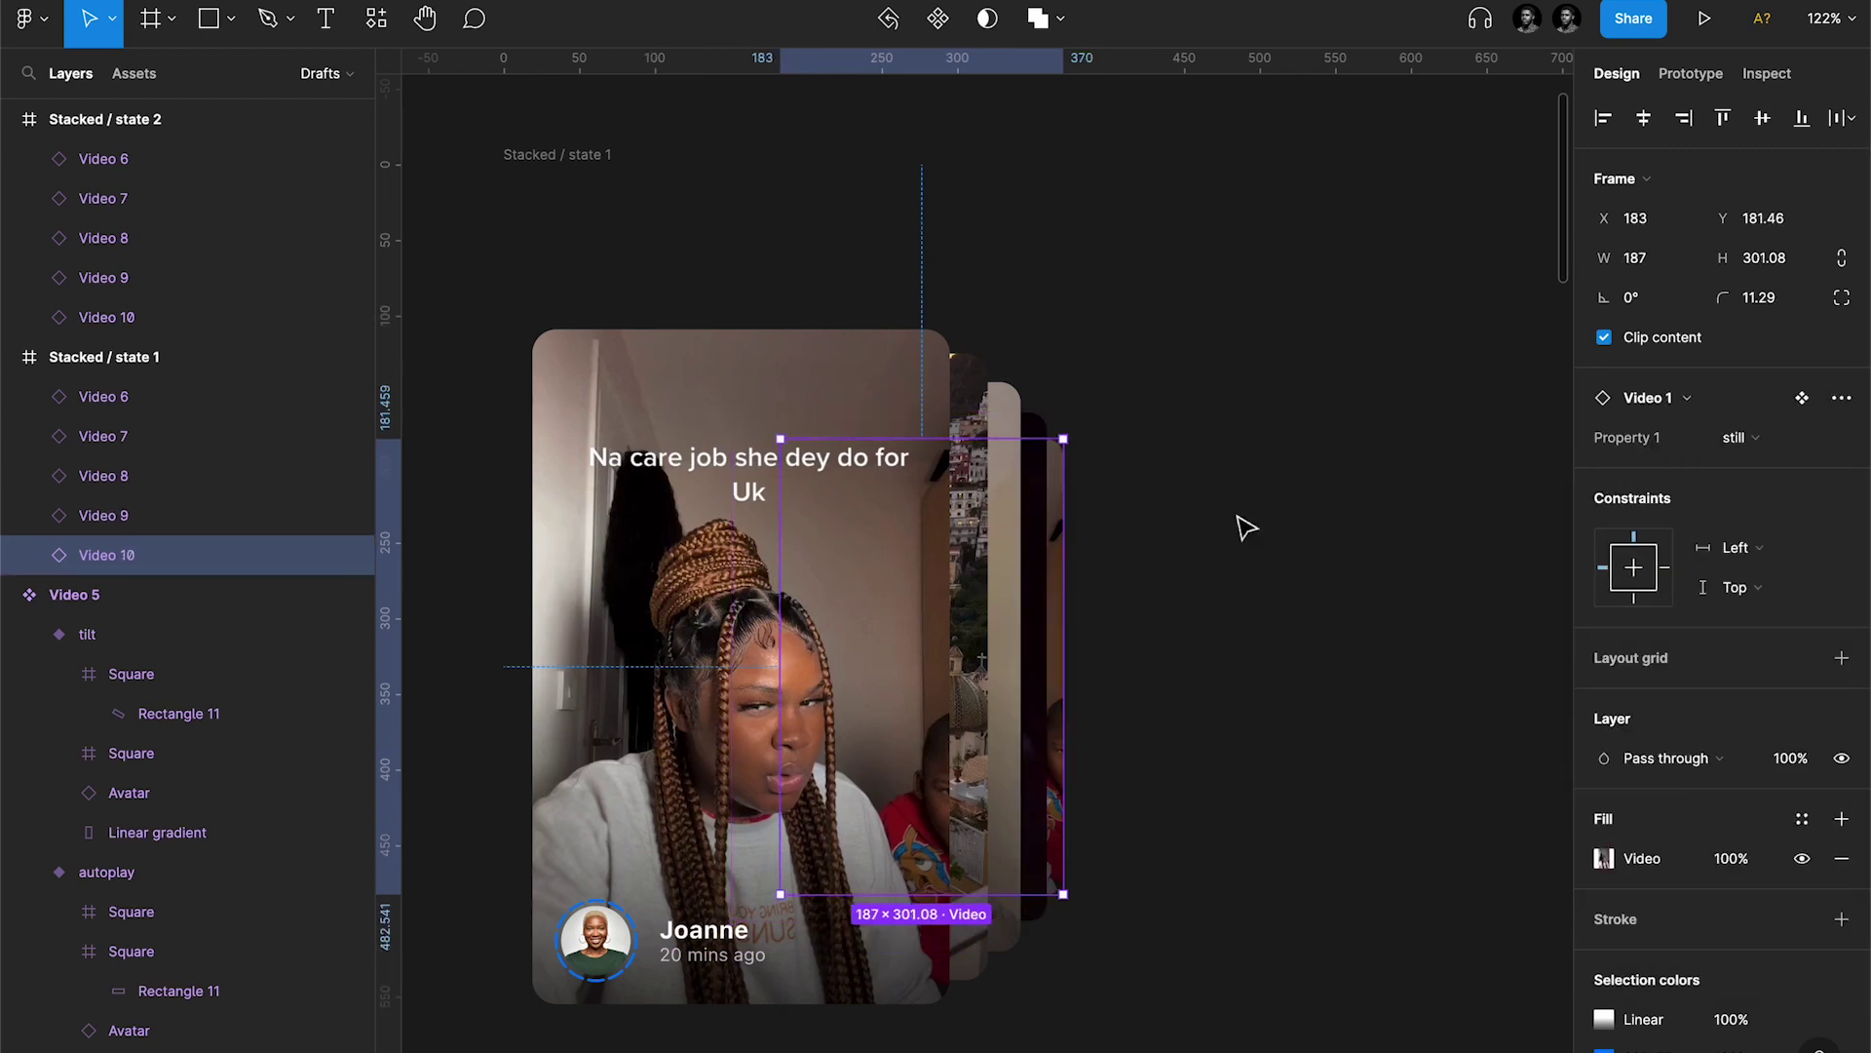
click(1660, 397)
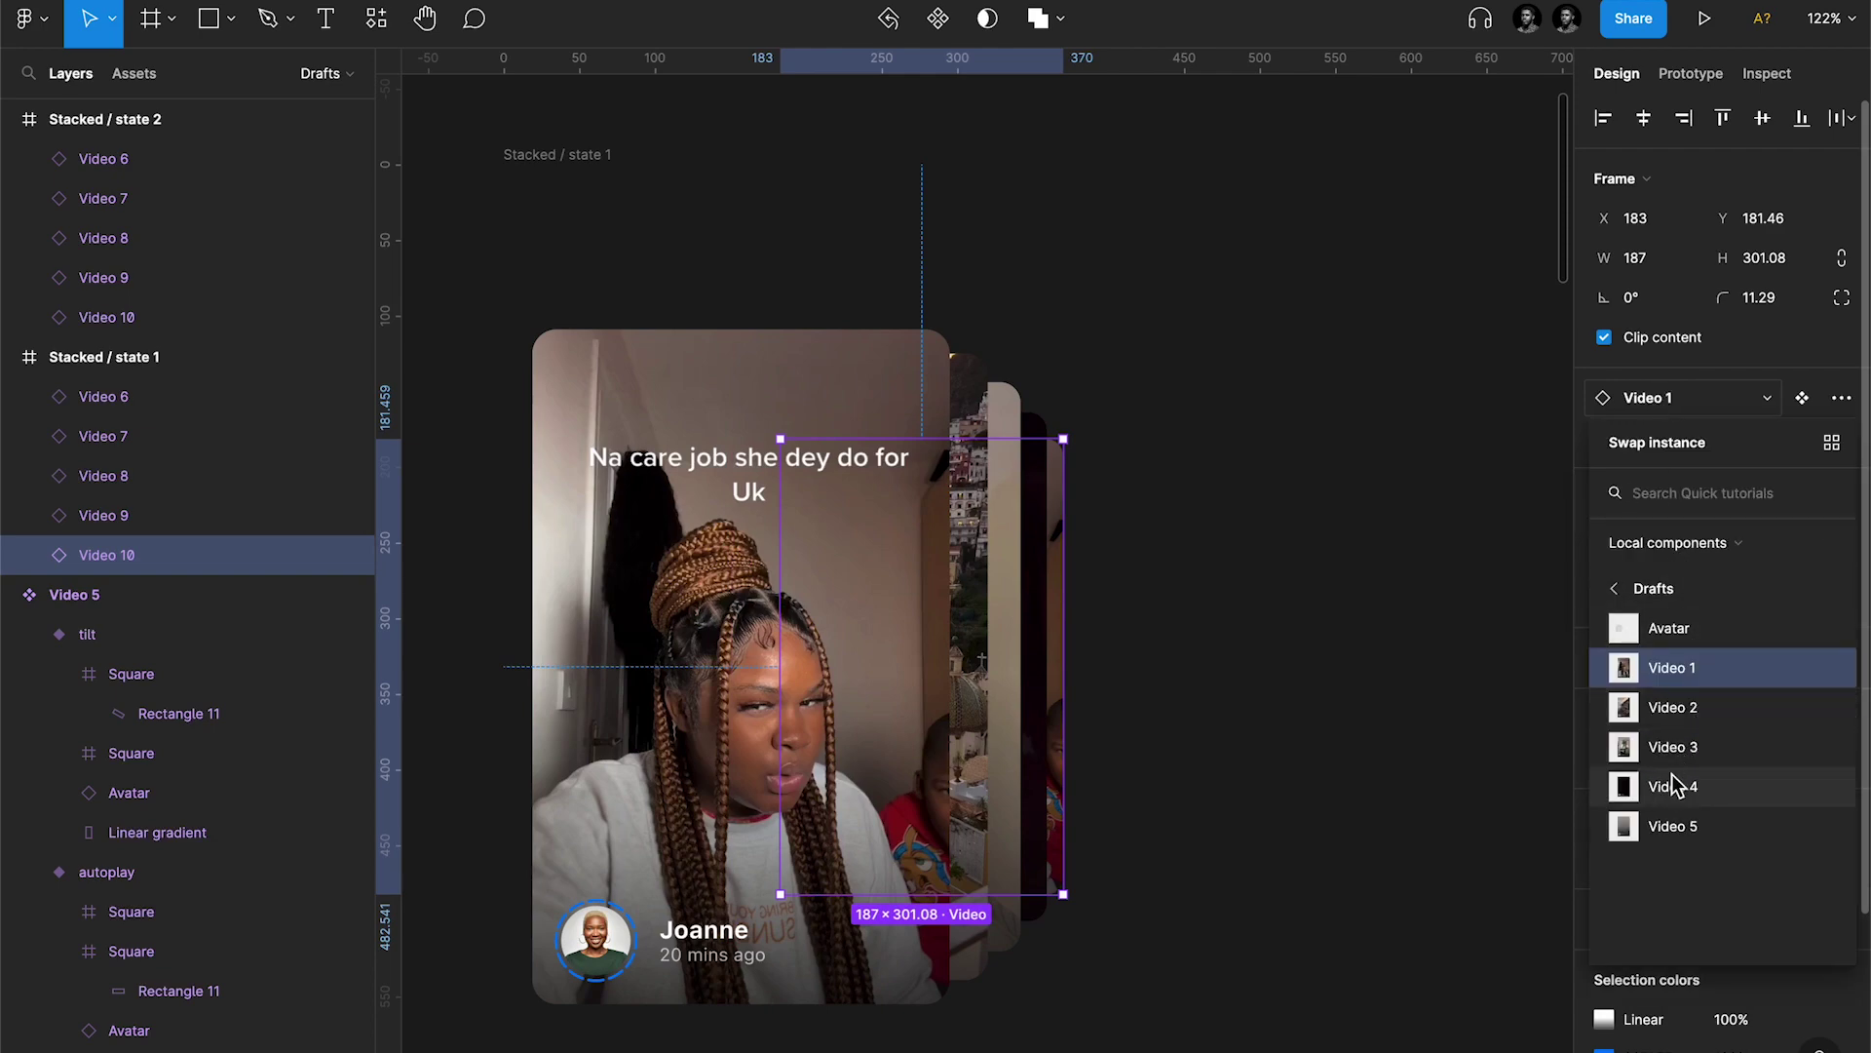
click(1669, 832)
click(1289, 402)
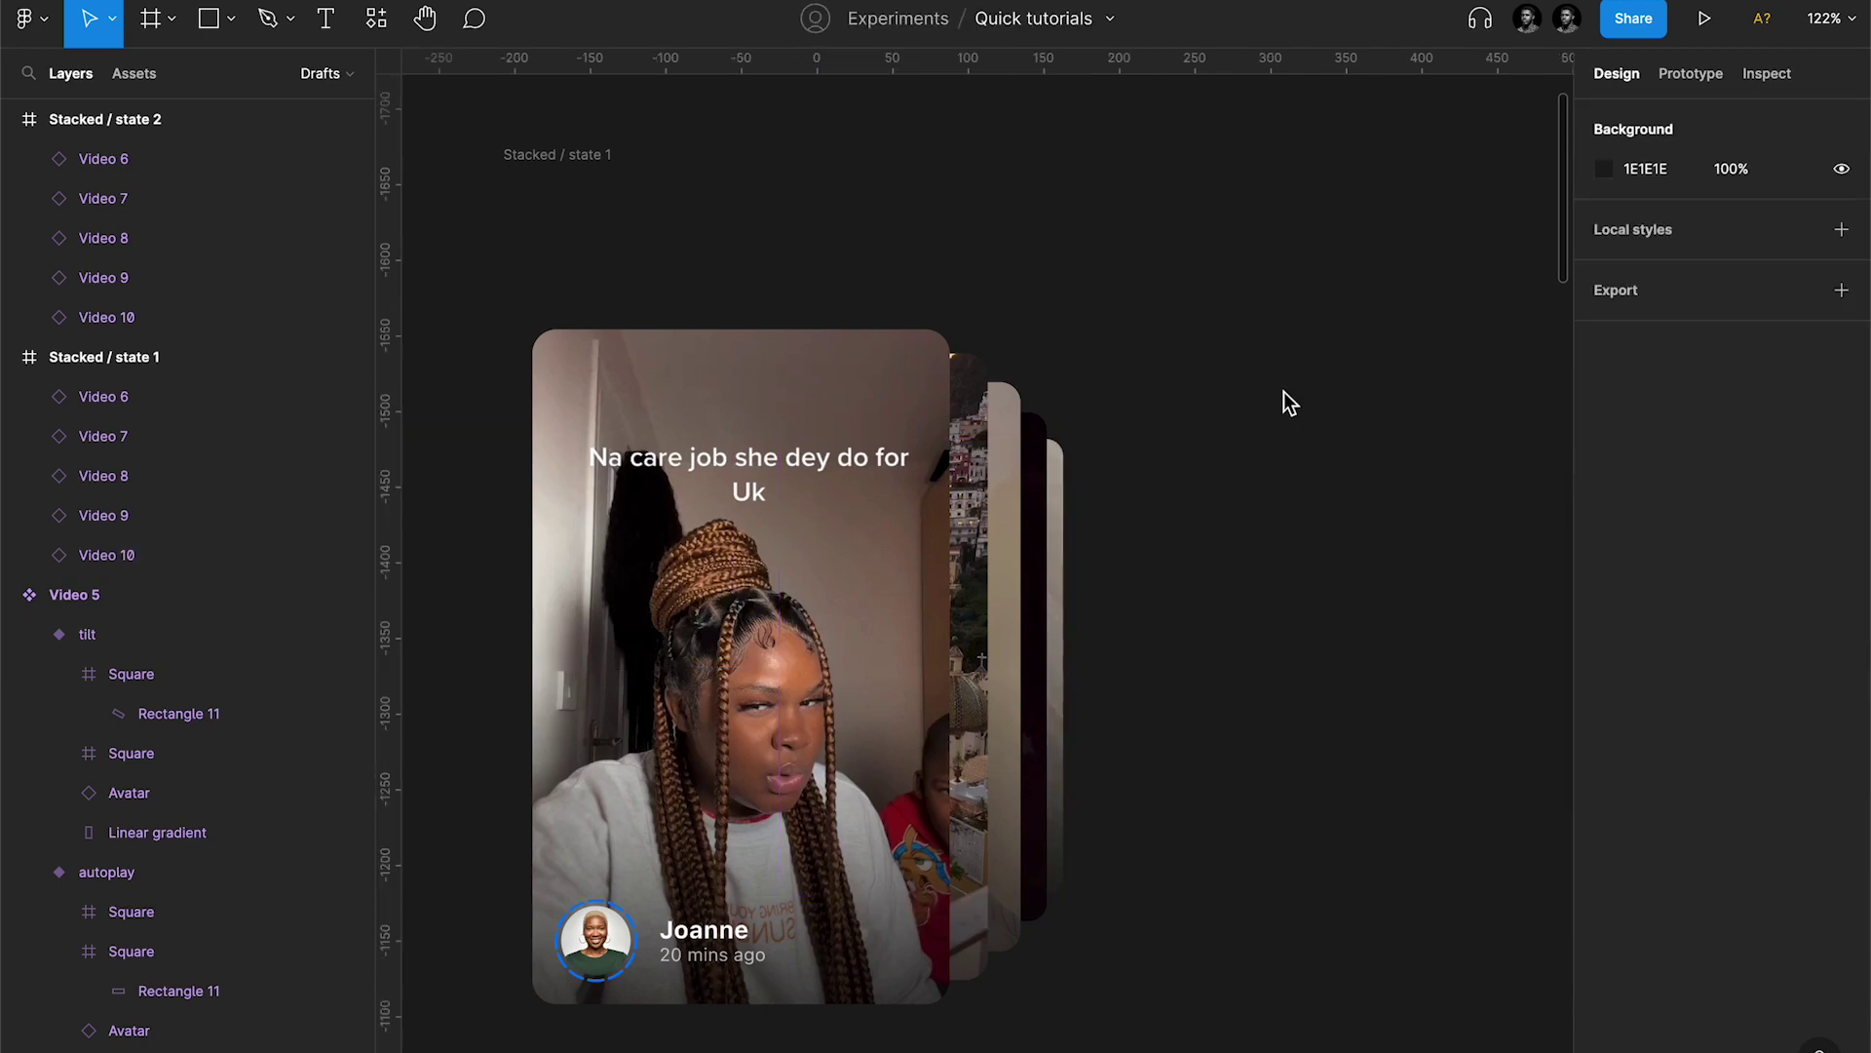
Step: Delete the outdated Stacked / state 2 frame below Stacked / state 1
scroll(1284, 394, down, 5)
scroll(1284, 399, down, 5)
click(883, 460)
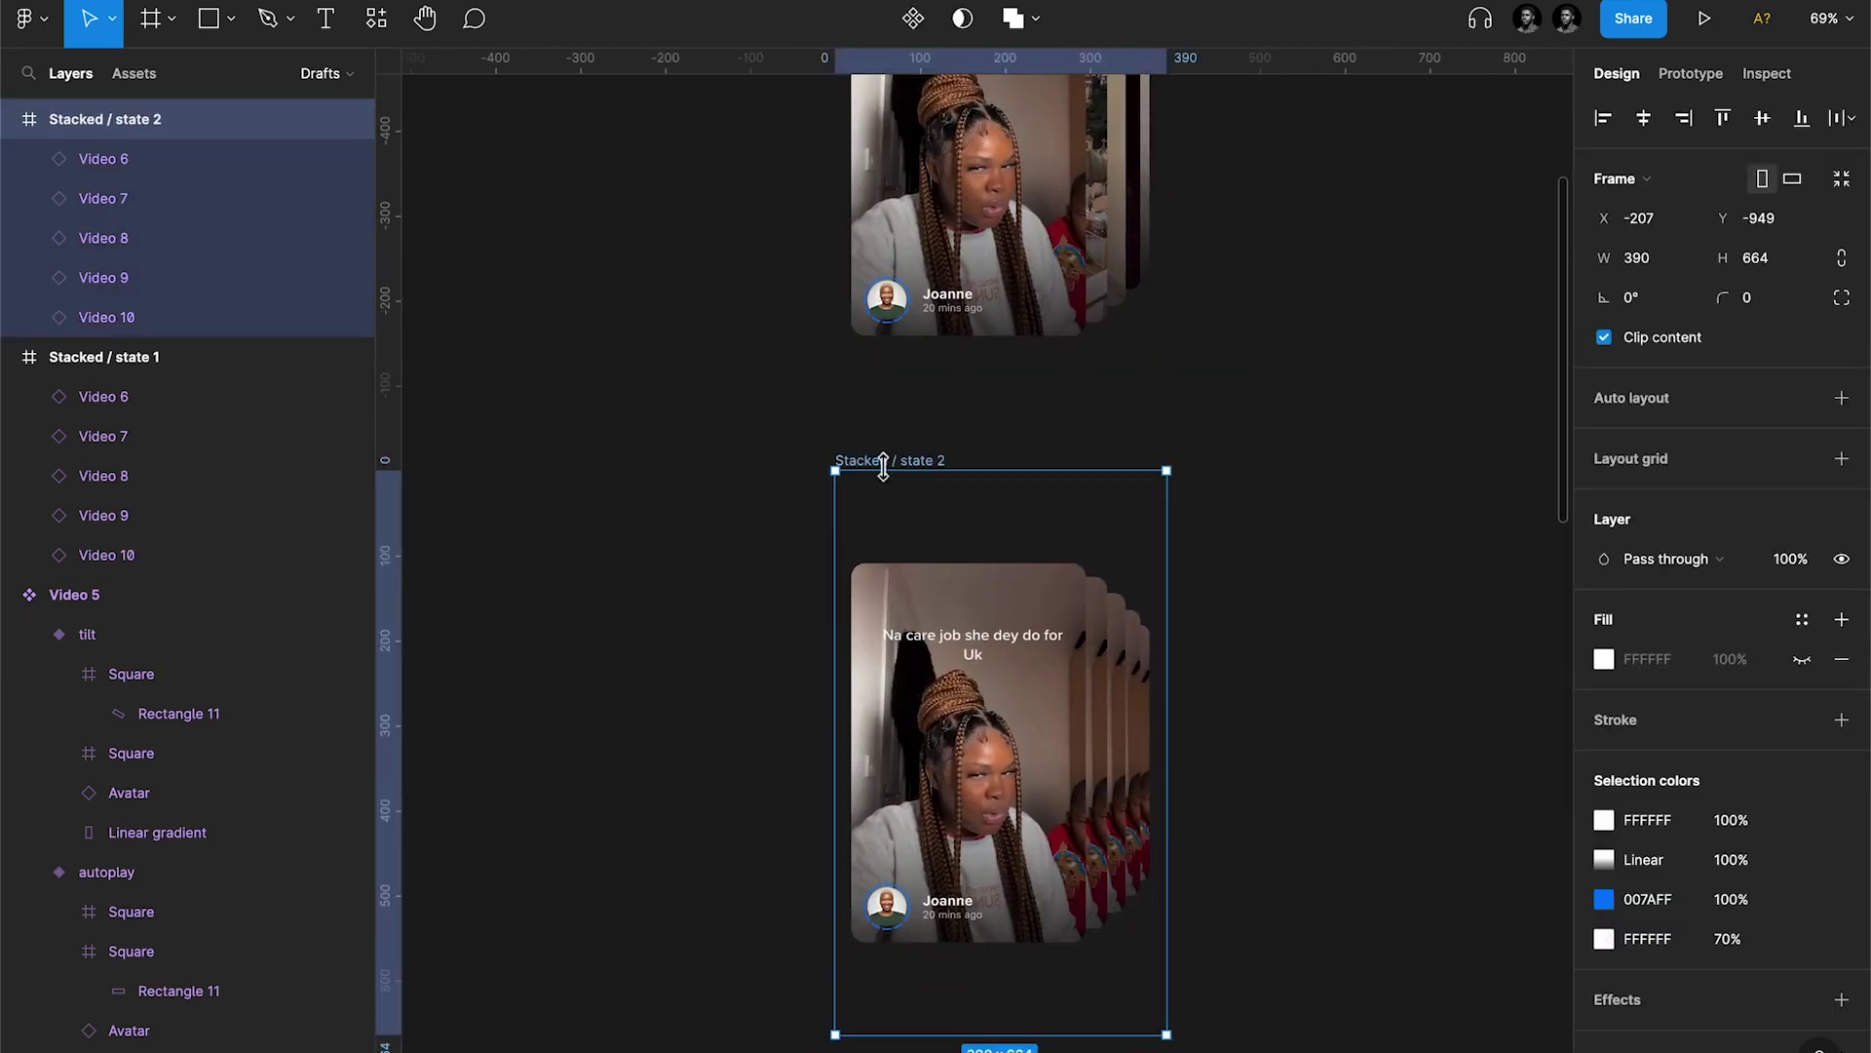
key(BackSpace)
Step: Duplicate the Stacked / state 1 frame directly below itself as Stacked / state 2, at about Y -878
scroll(886, 477, down, 5)
click(869, 293)
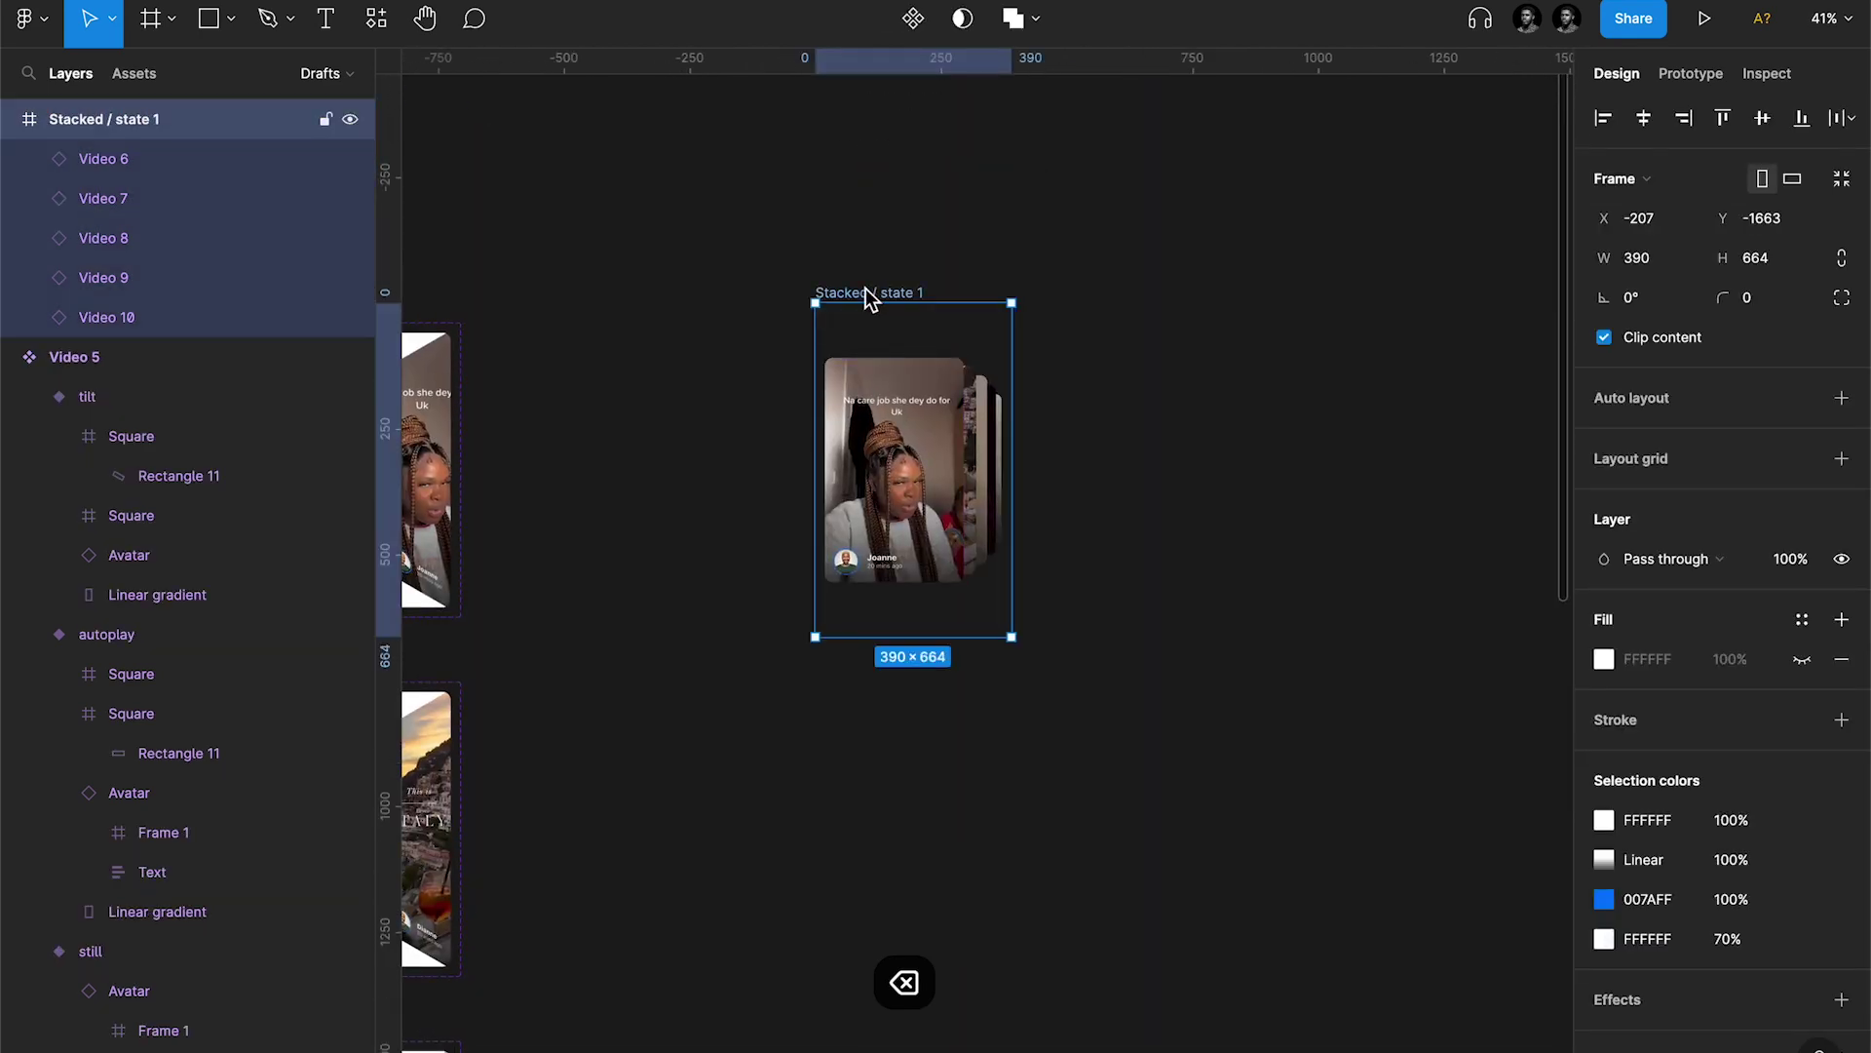
drag(881, 291, 872, 694)
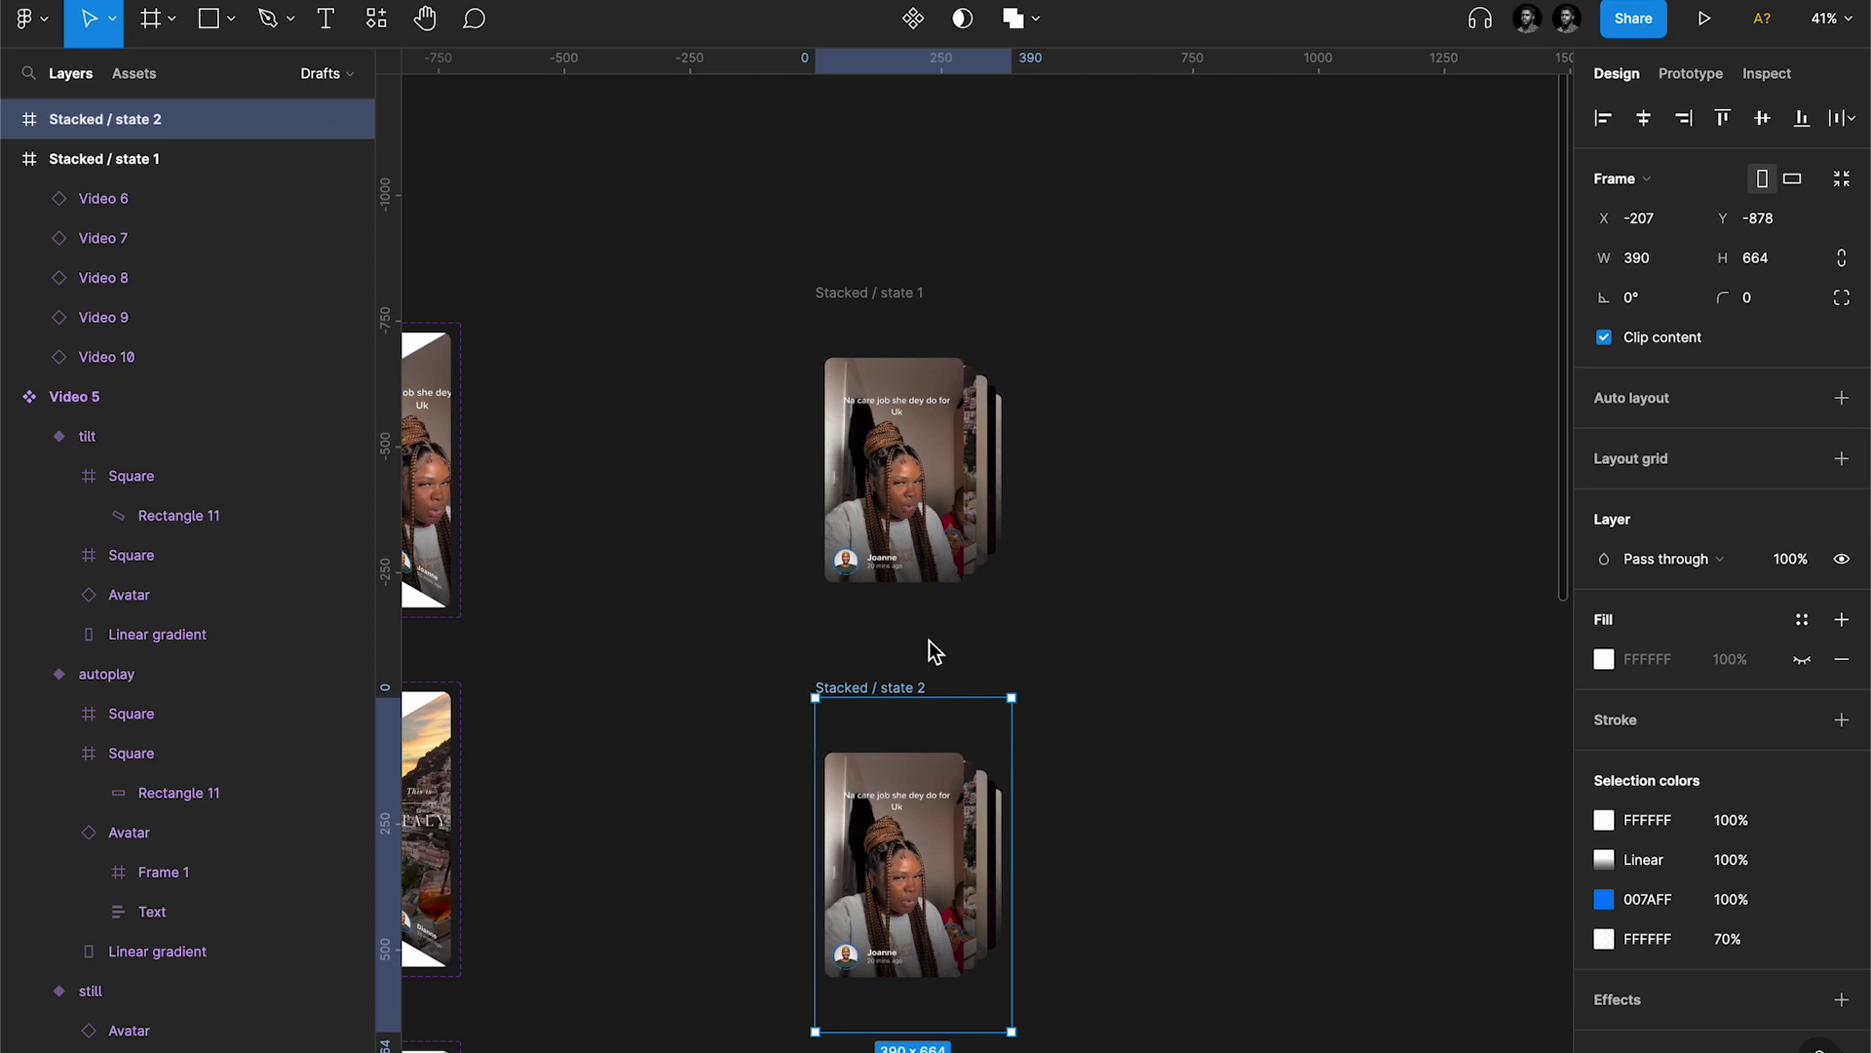
scroll(890, 710, up, 5)
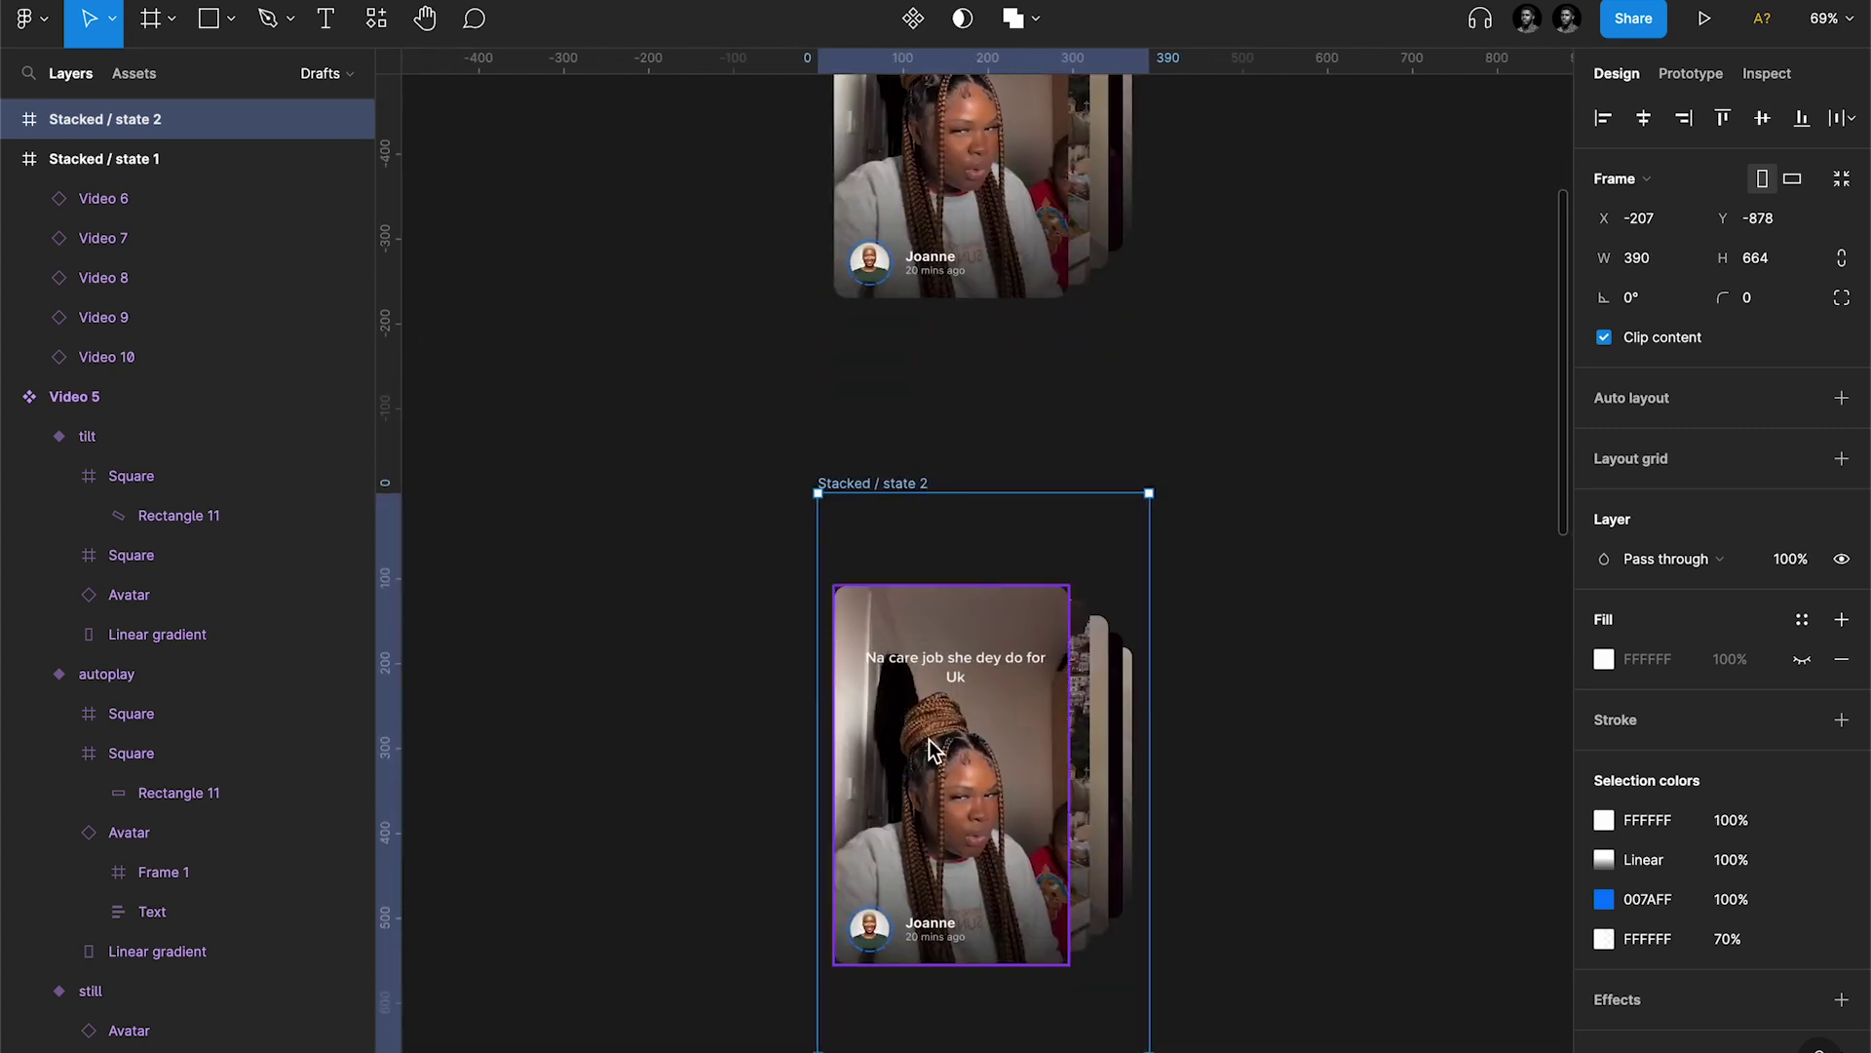
scroll(931, 750, down, 5)
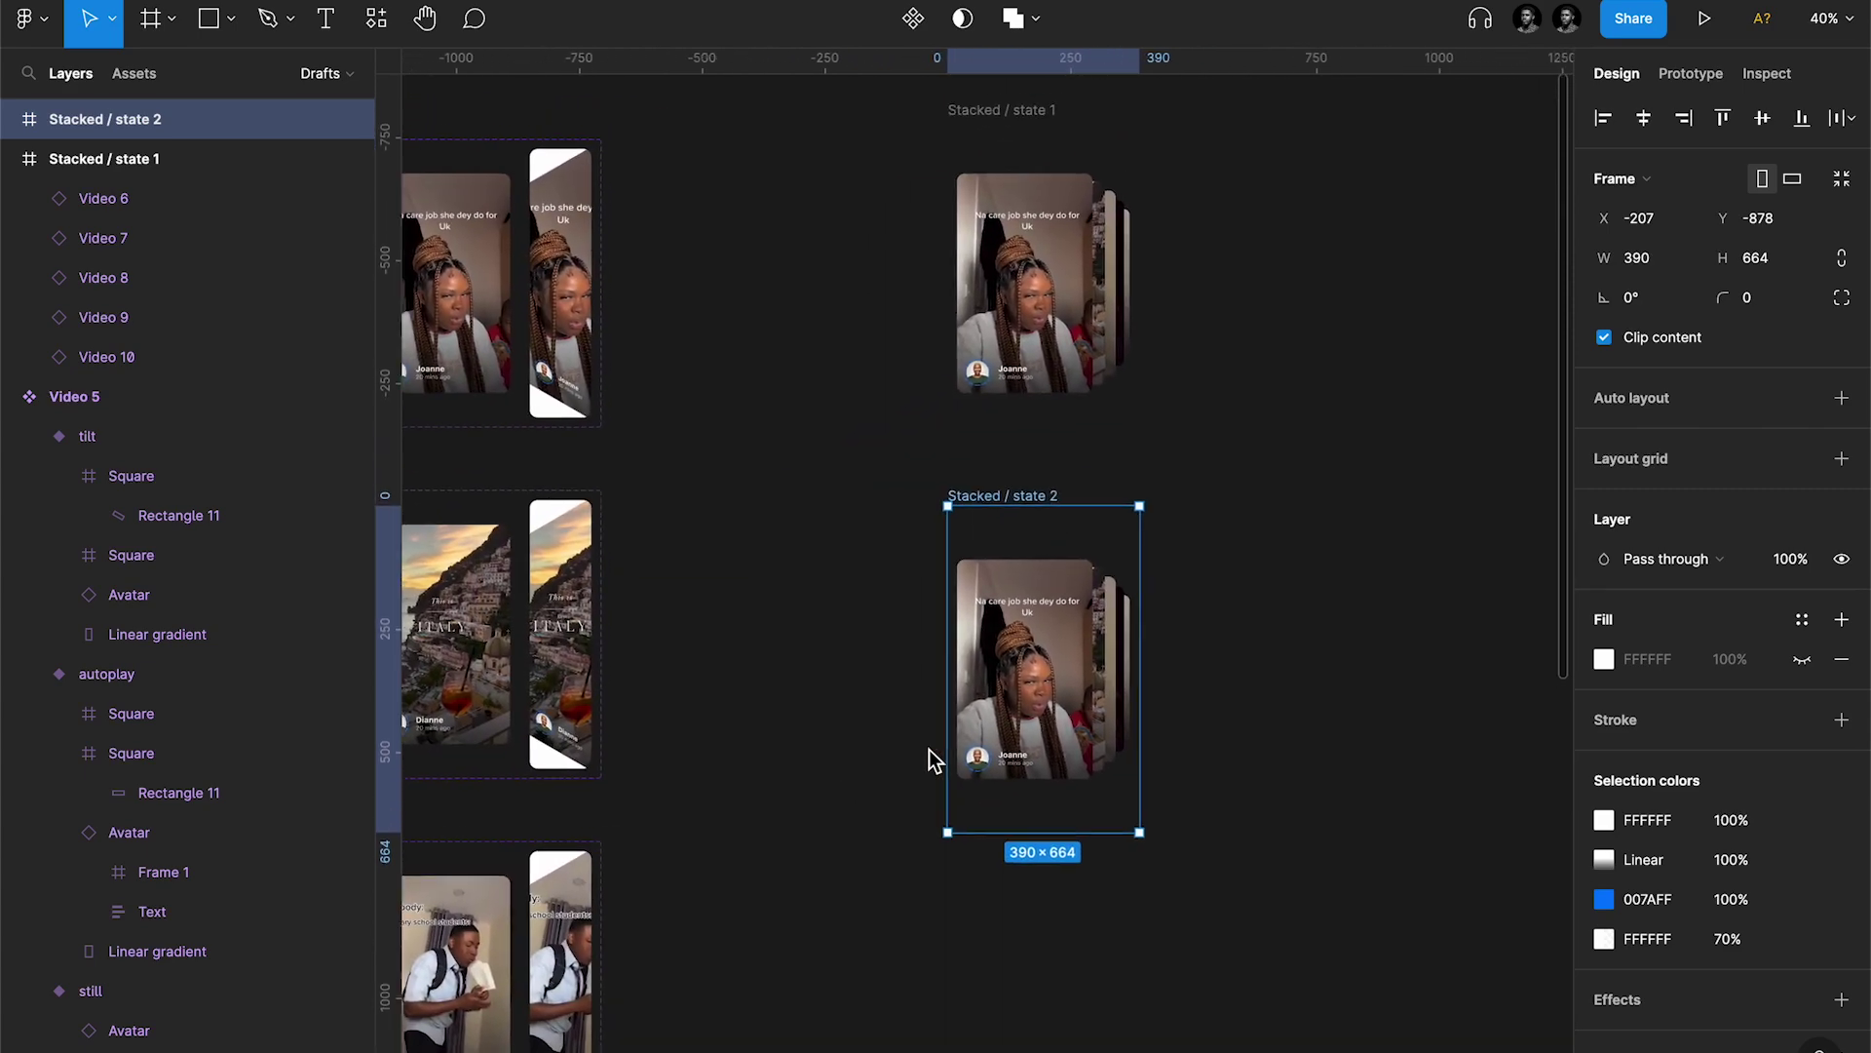
Step: Copy the tilt variant from the Video 1 component set
scroll(931, 760, up, 3)
scroll(931, 760, down, 6)
scroll(887, 498, left, 3)
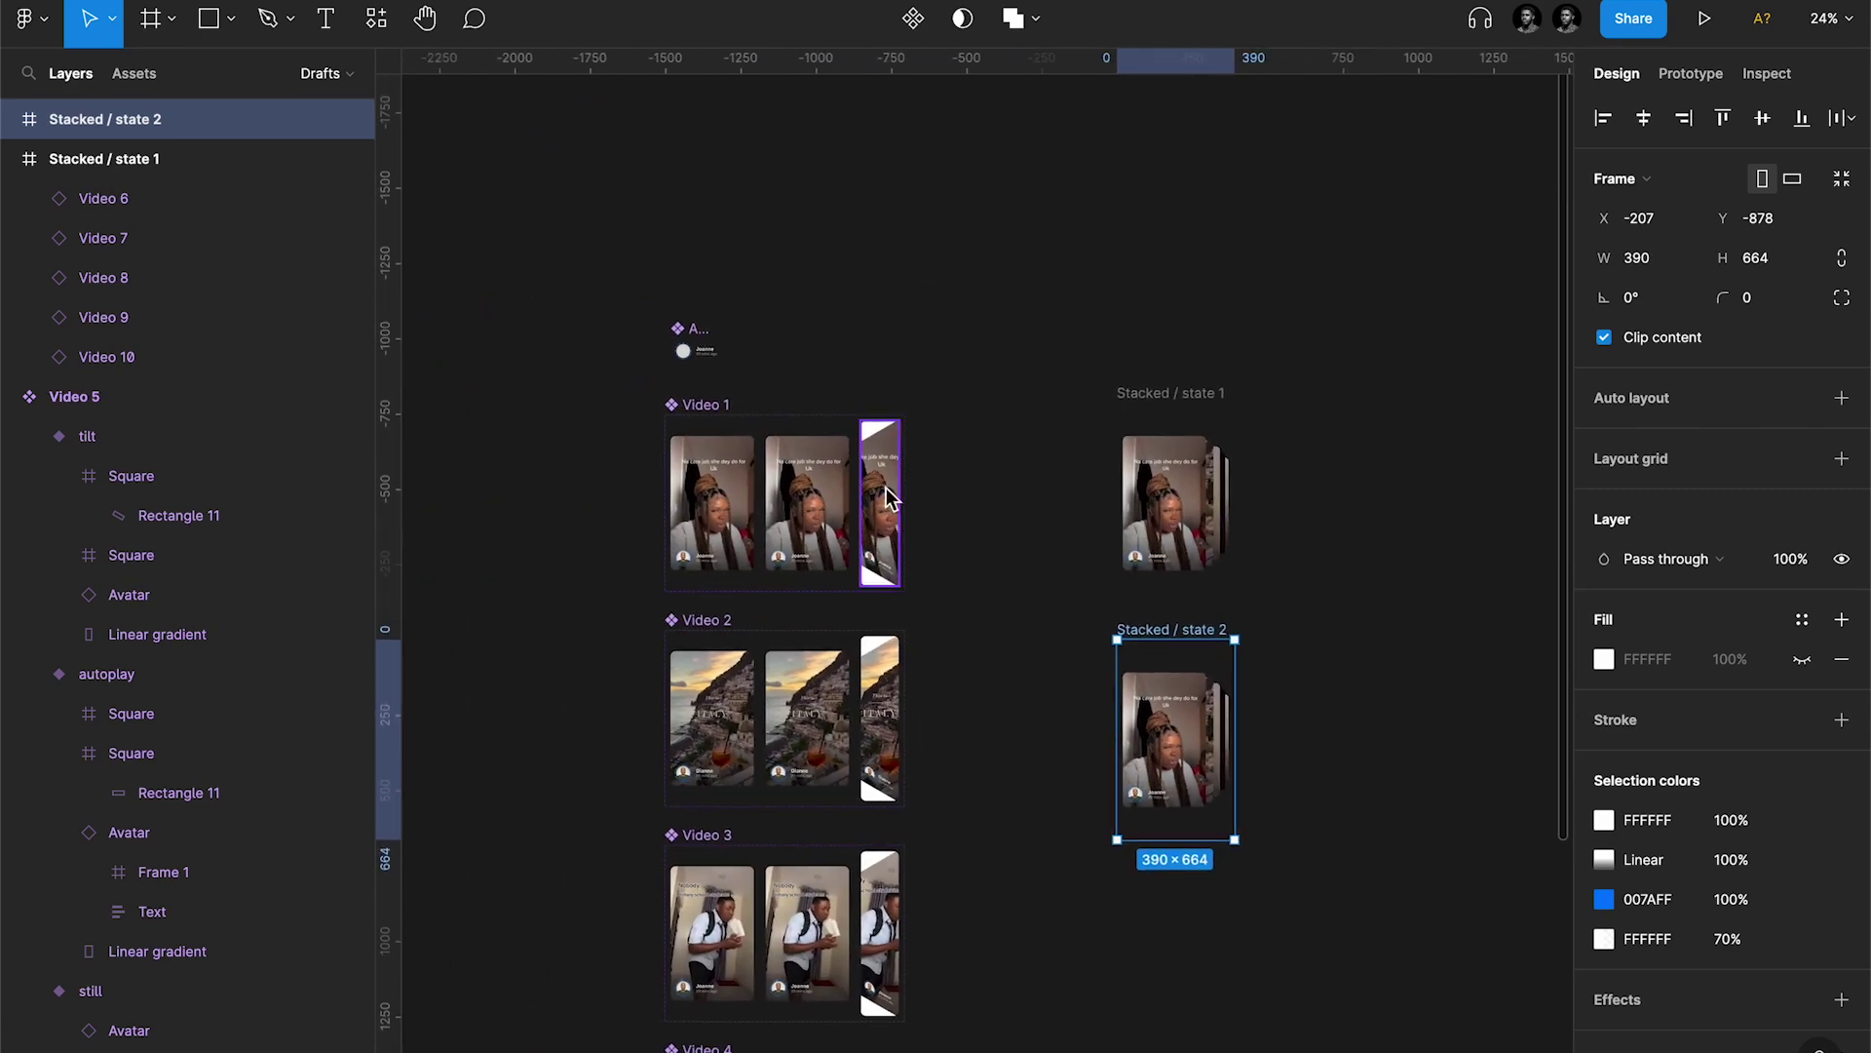
click(887, 497)
scroll(884, 494, up, 5)
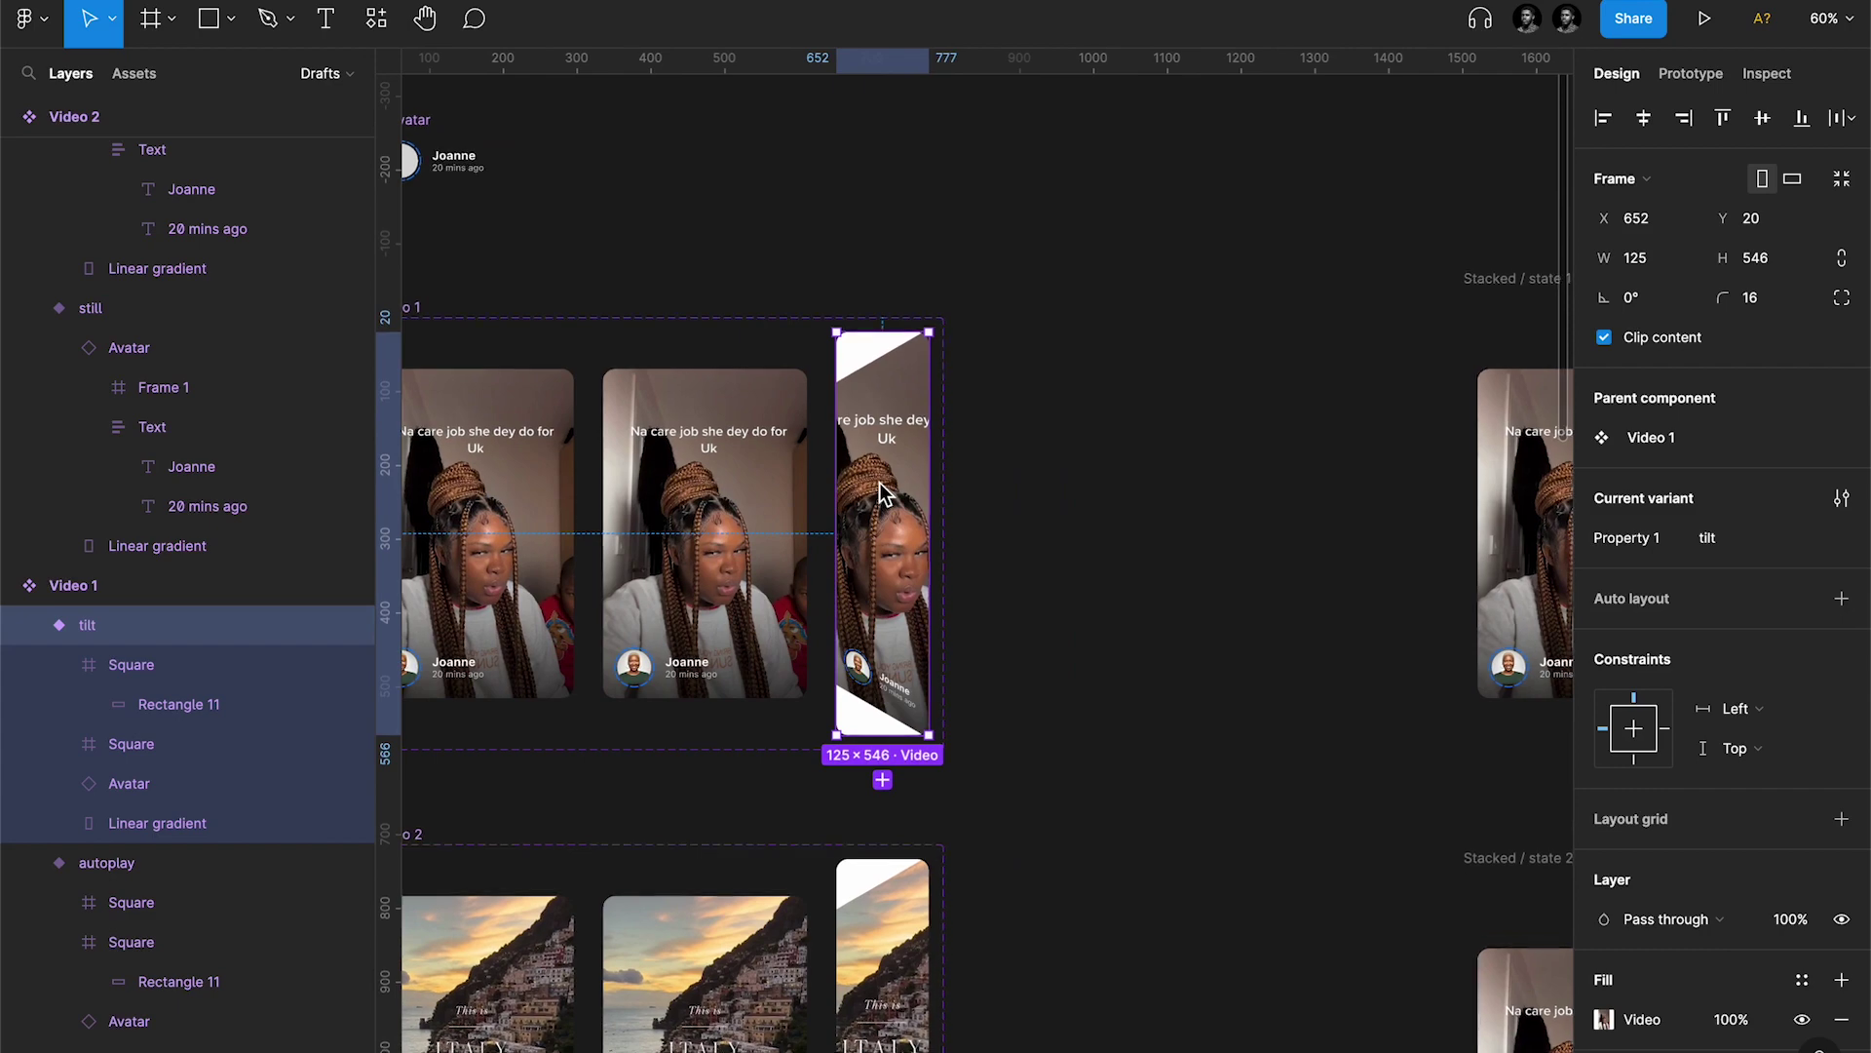
key(super+c)
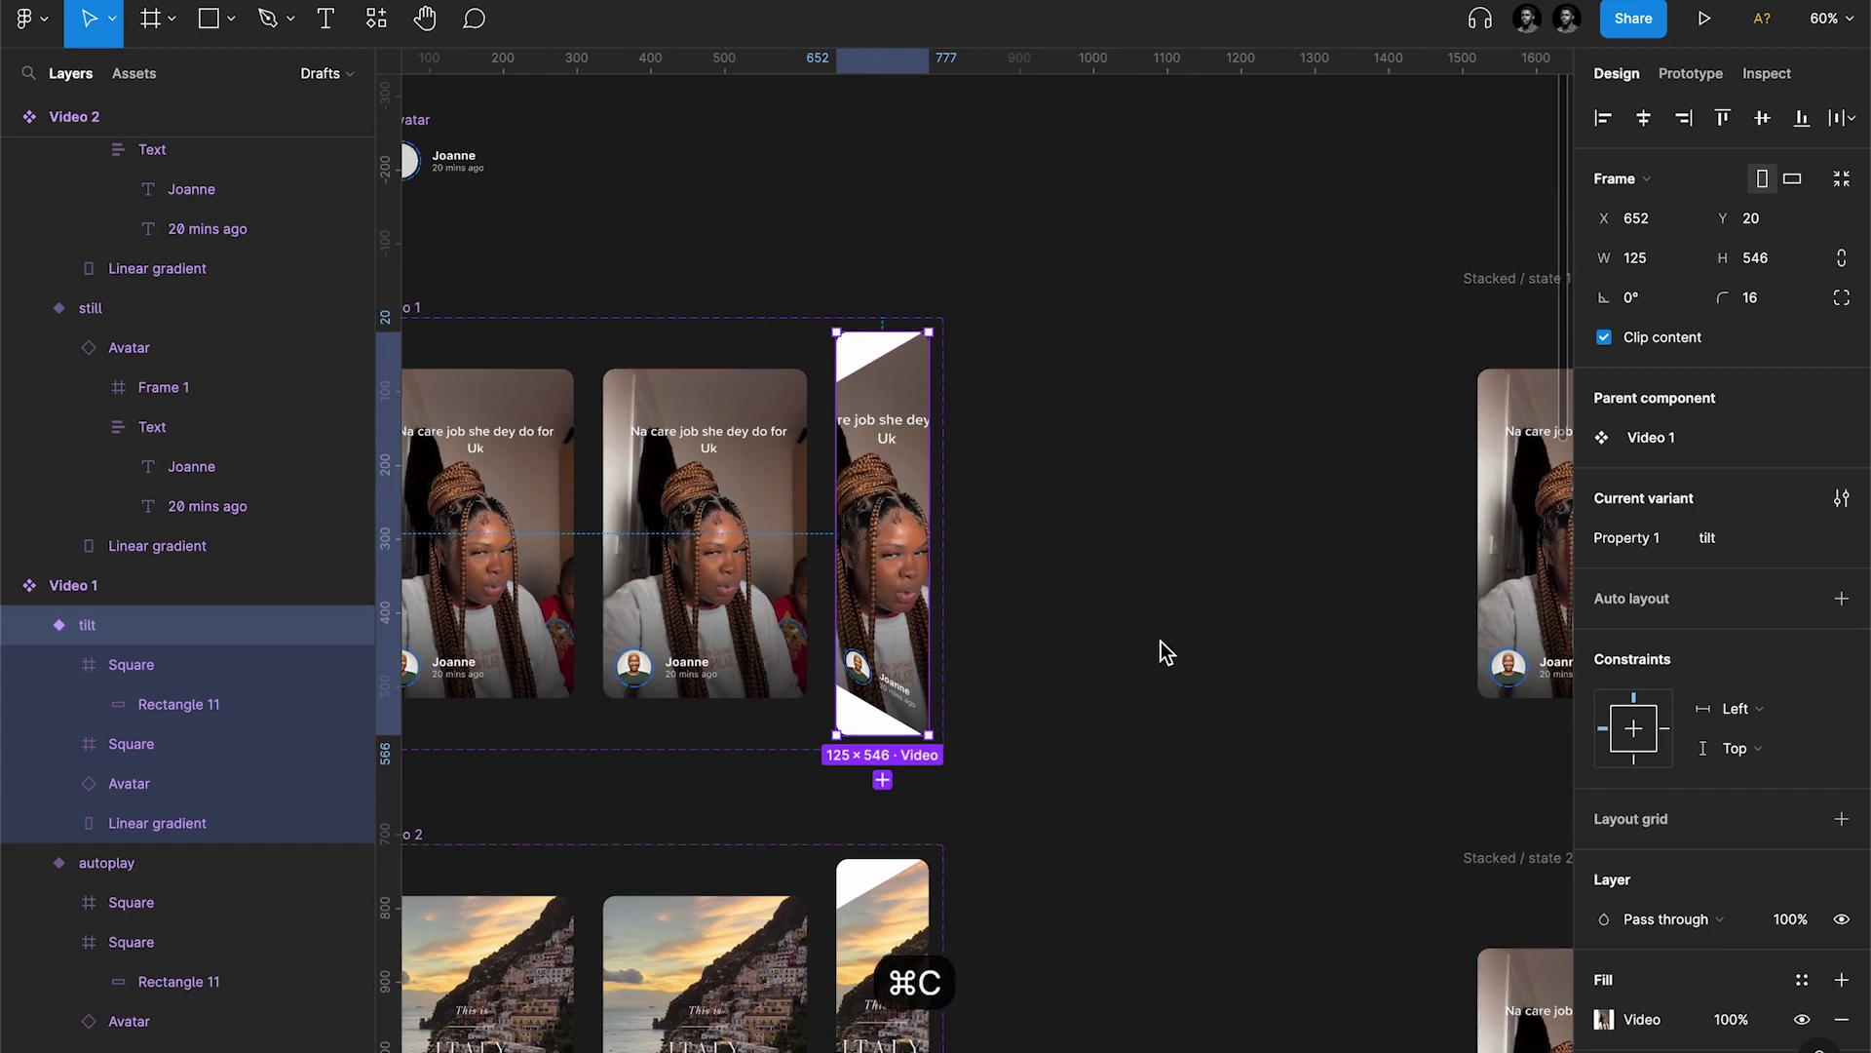
Step: Paste the tilt card into the Stacked / state 2 frame and center it vertically there
scroll(1160, 641, down, 8)
scroll(1161, 642, right, 6)
click(1082, 405)
scroll(1080, 400, up, 2)
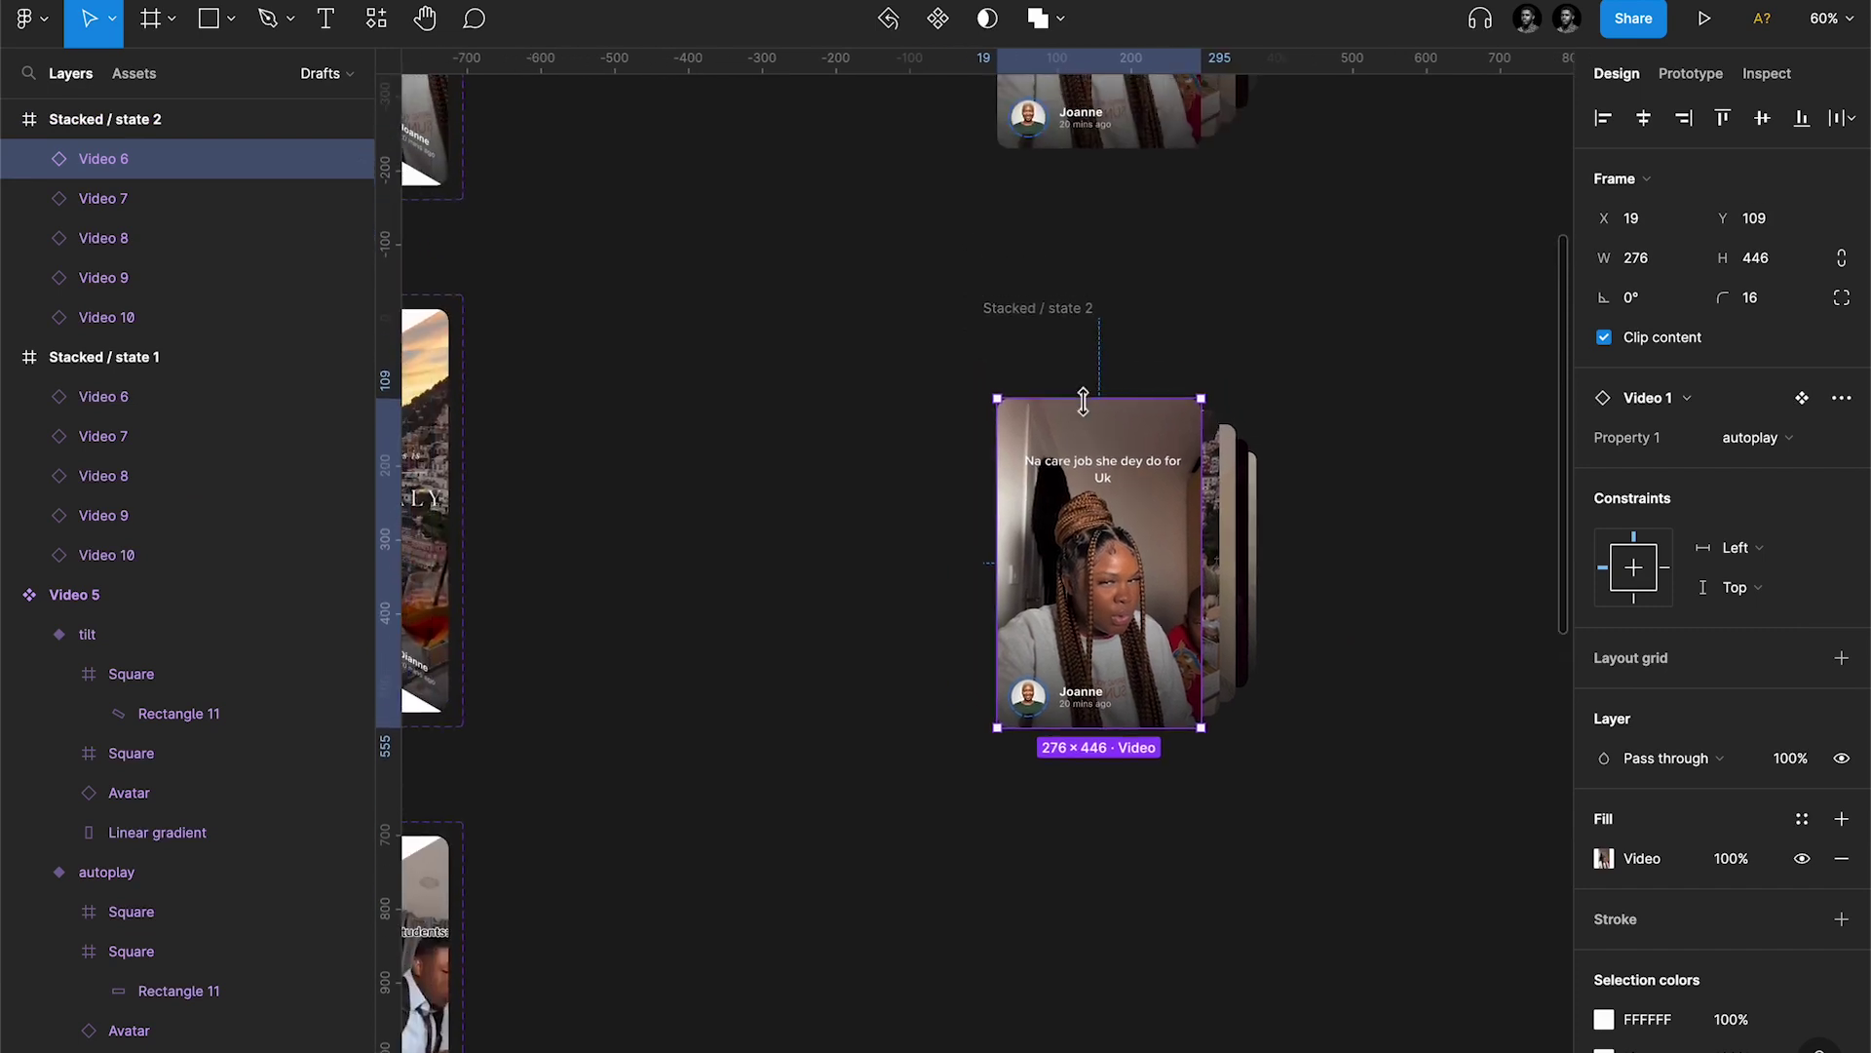
click(1027, 330)
key(super+v)
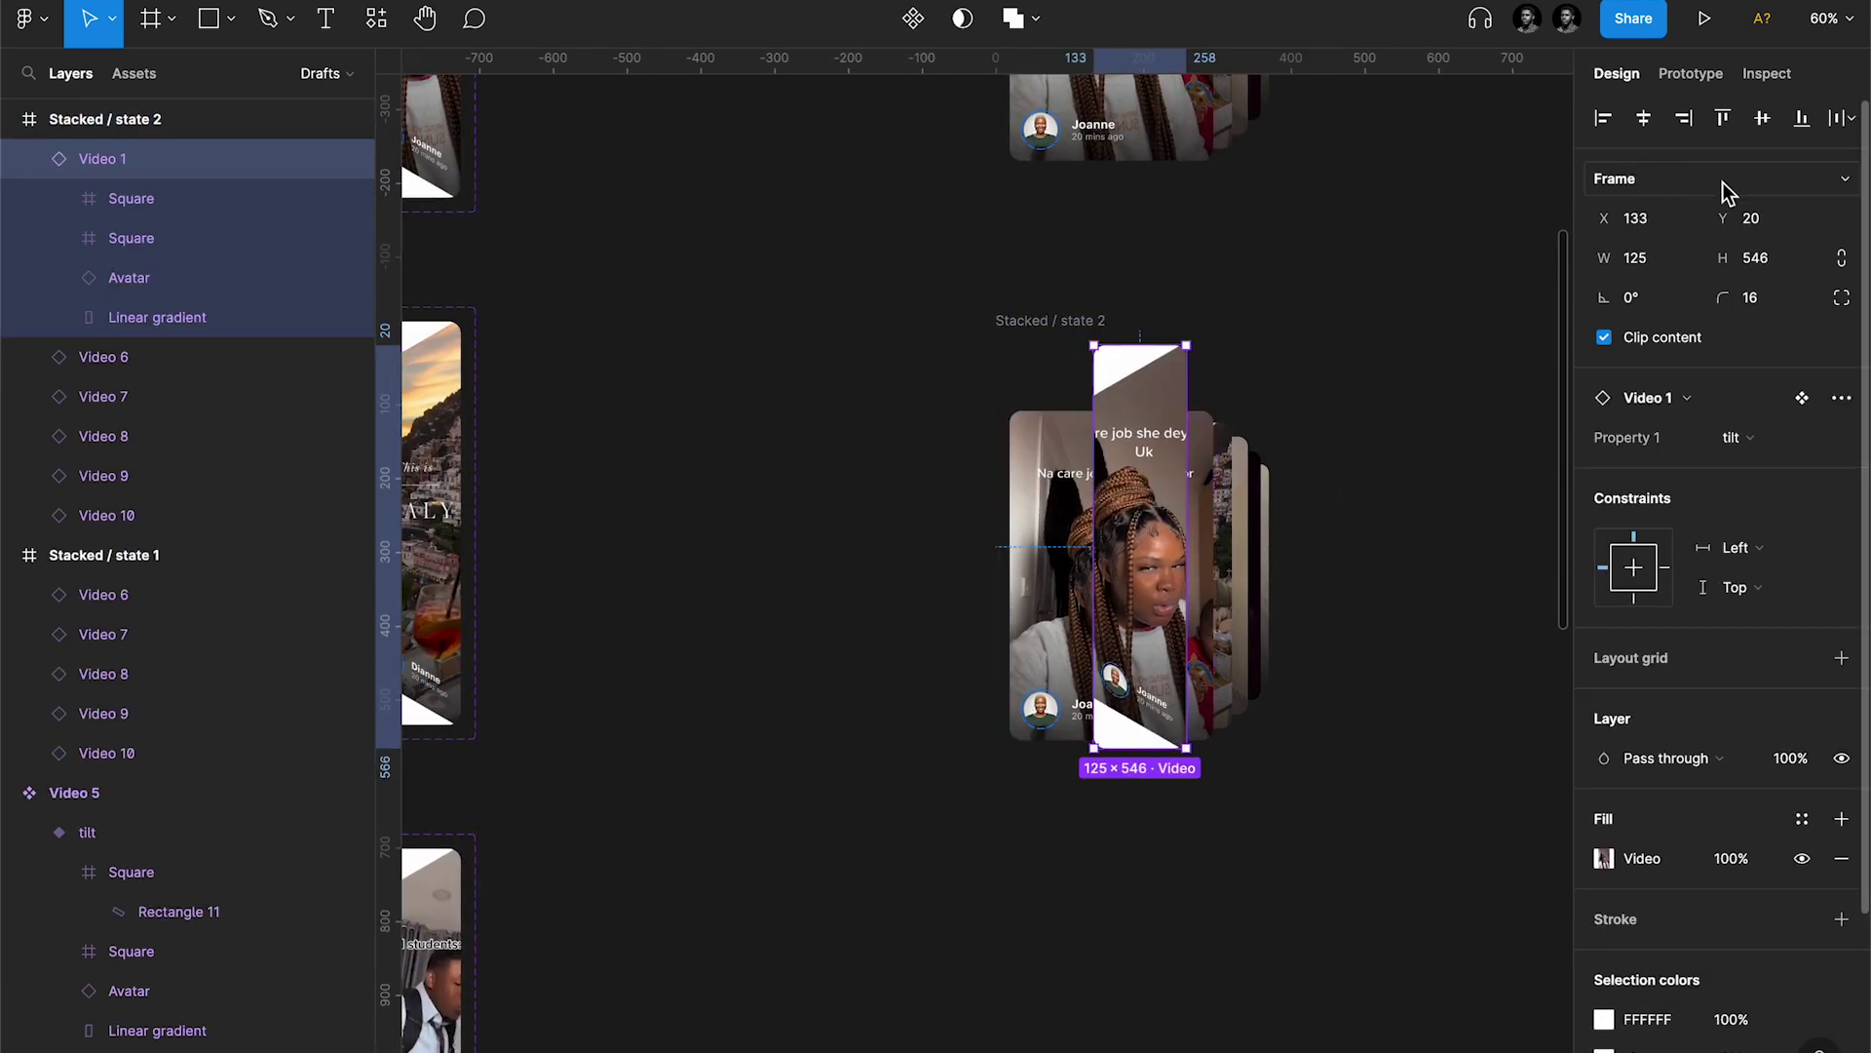
click(1764, 121)
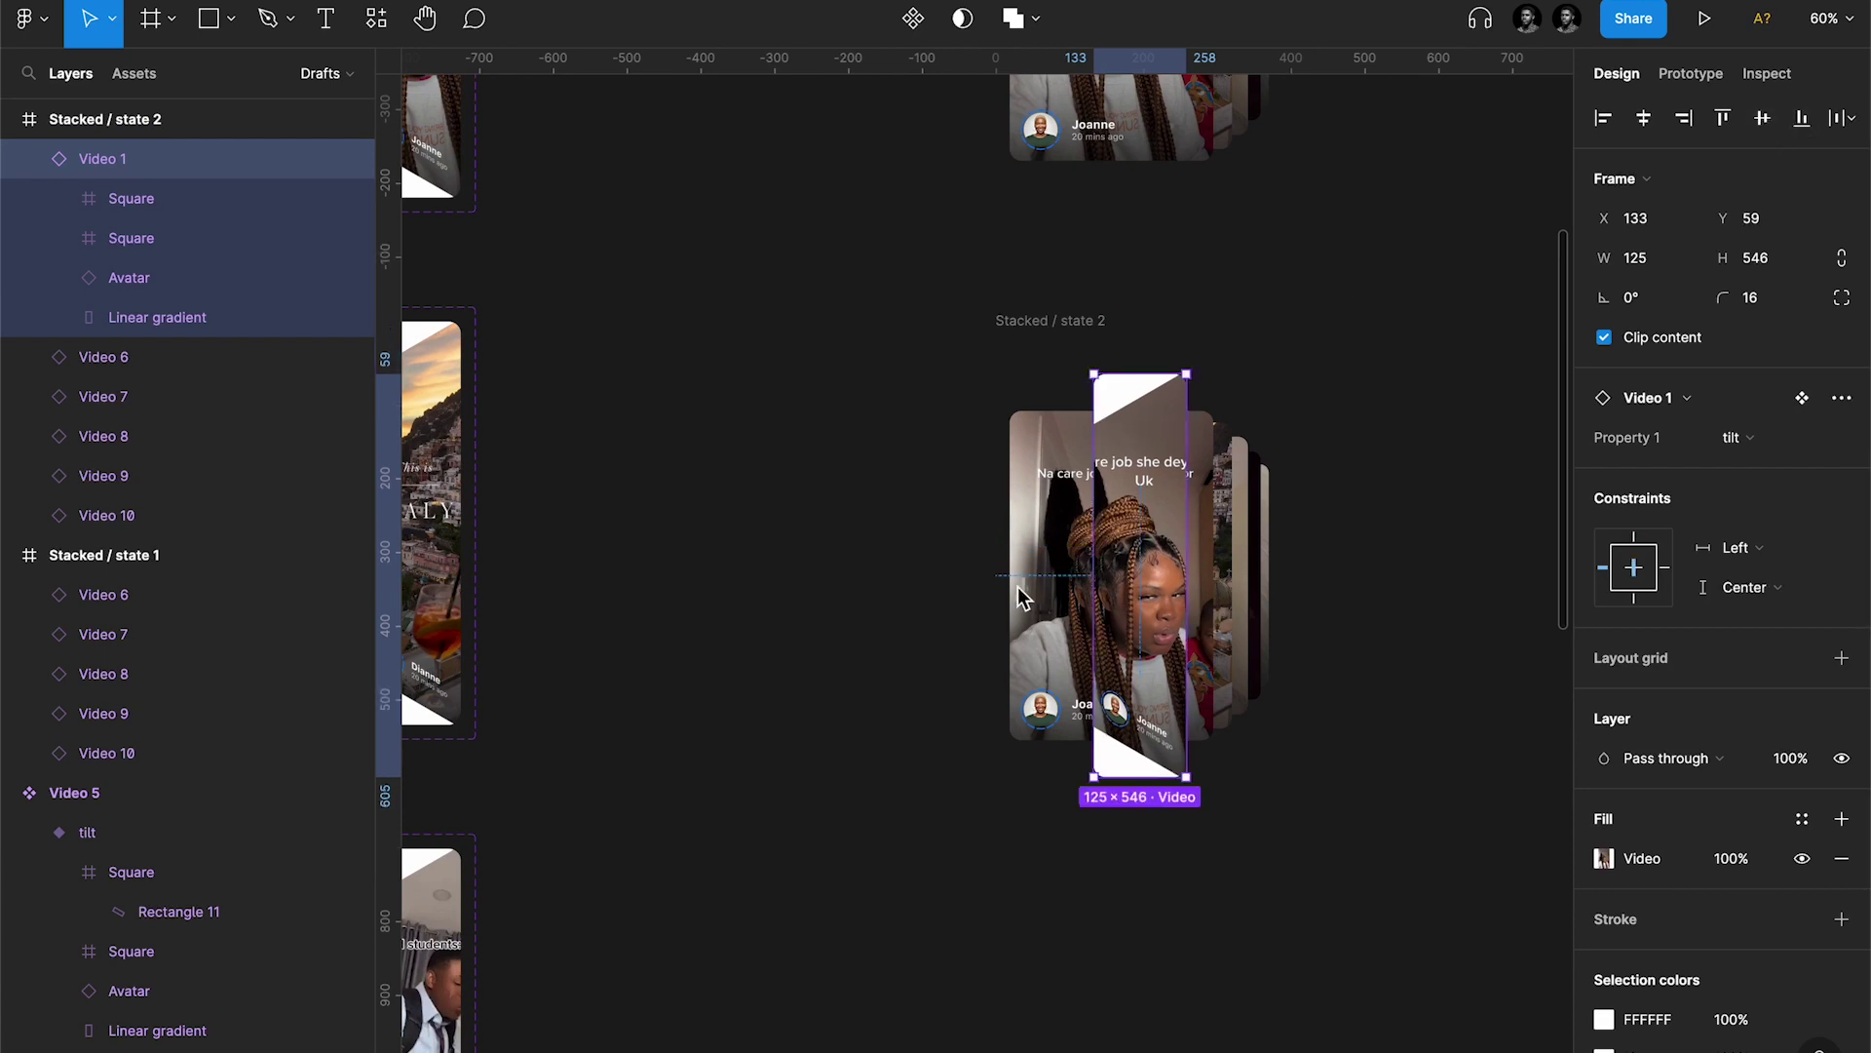
Step: Turn off content clipping on Stacked / state 2 and move the tilt card left to X -125, just outside the frame
click(1060, 321)
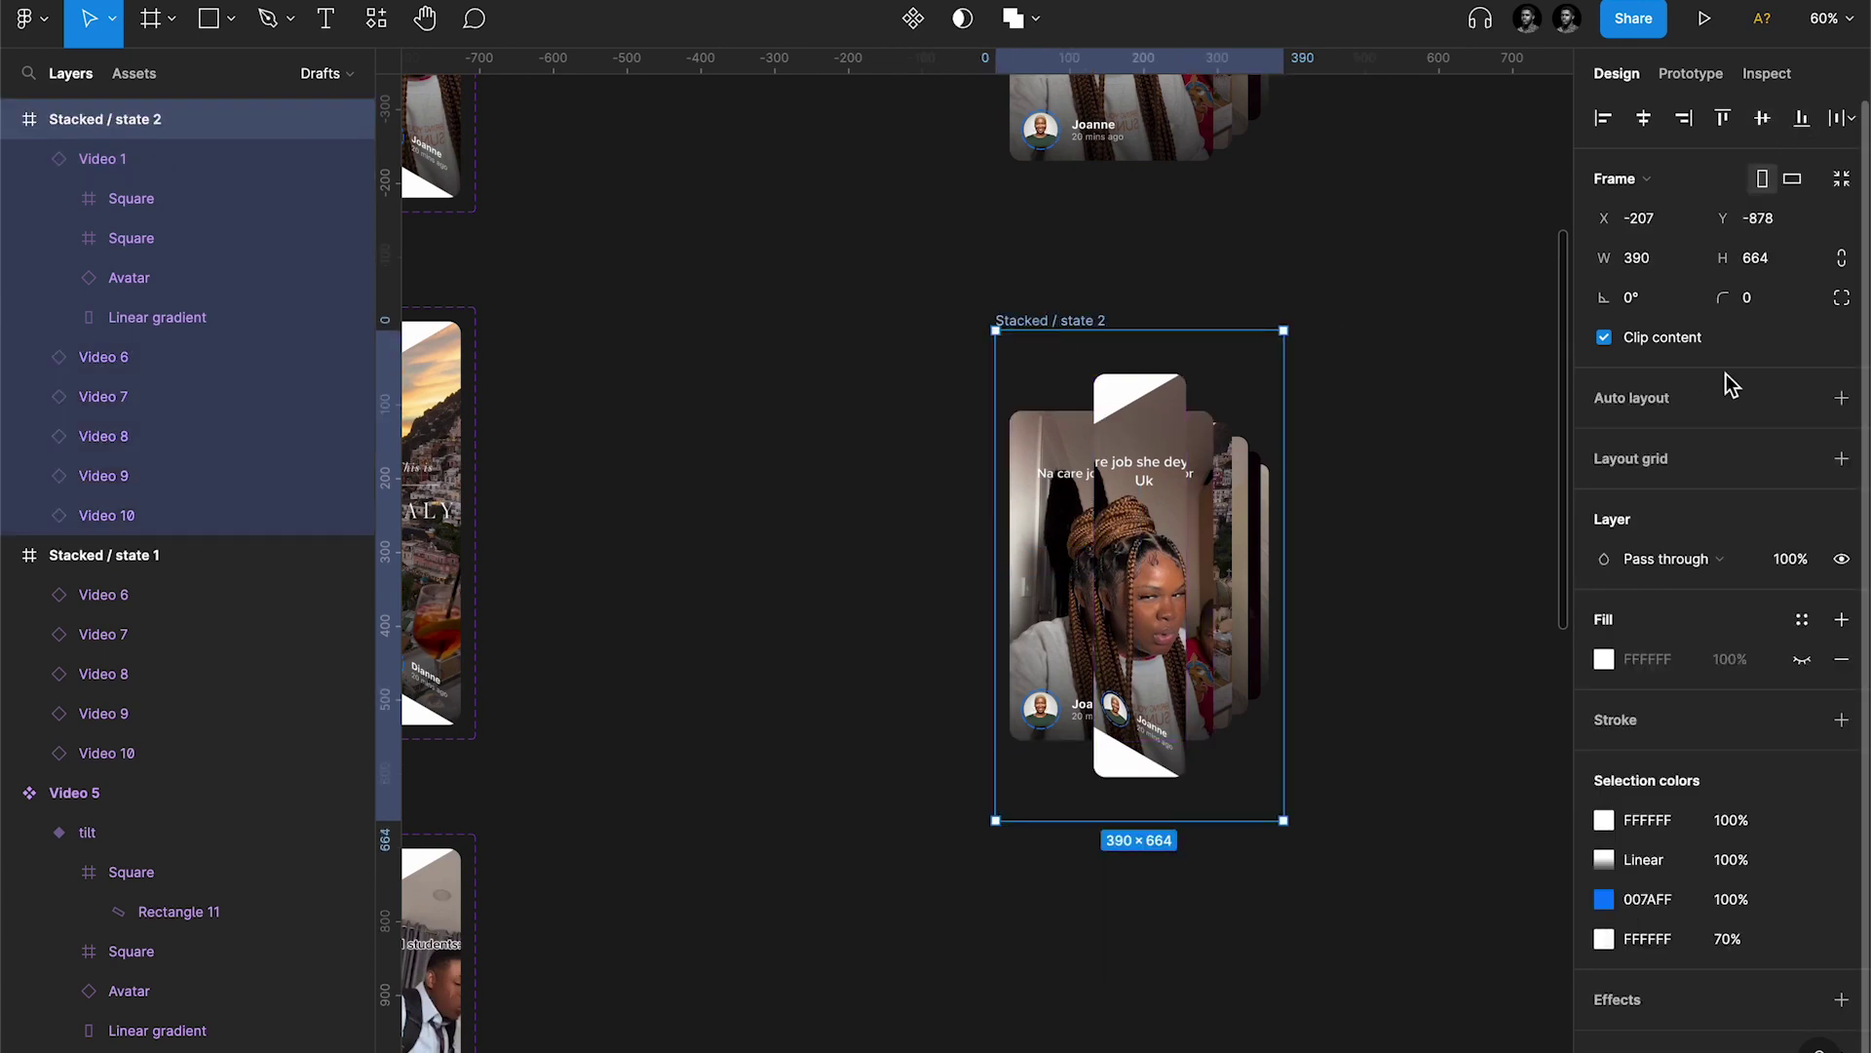
click(1150, 540)
key(super+z)
scroll(952, 511, up, 2)
key(shift+Left)
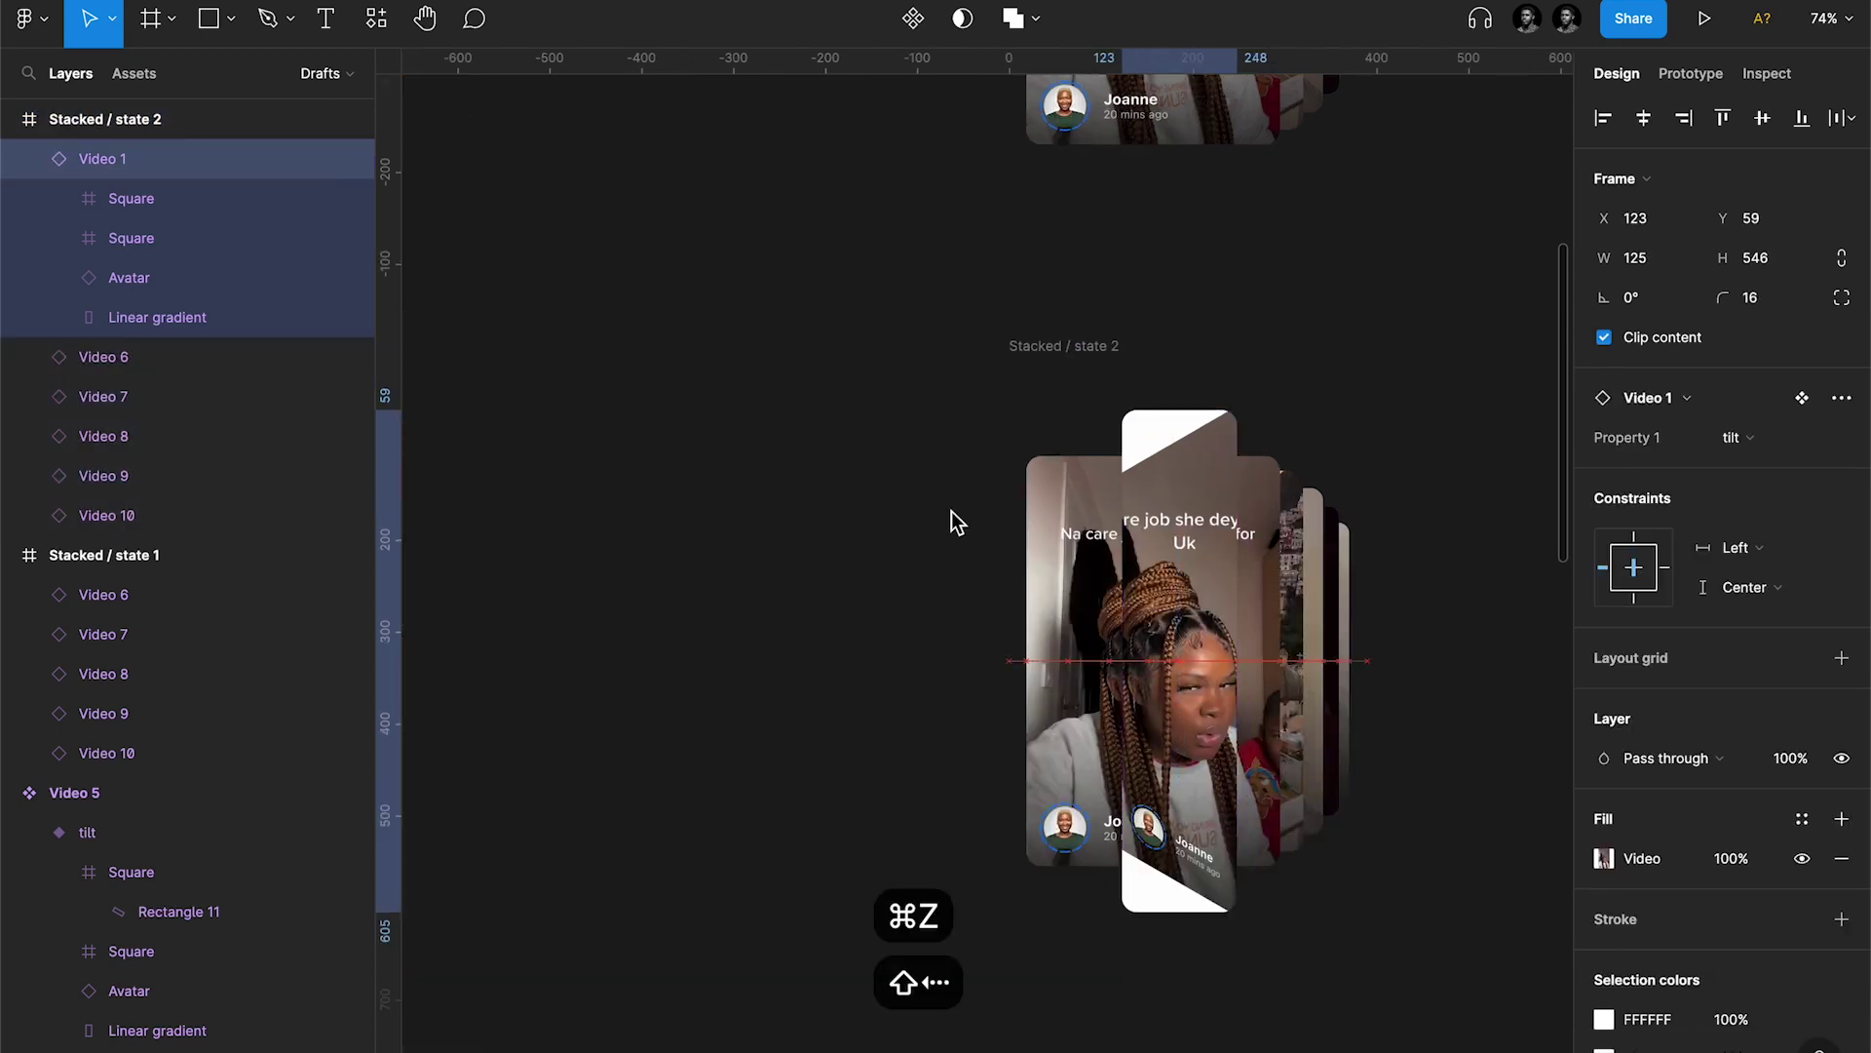
key(shift+Left)
key(shift+Left)
key(shift+Left)
key(shift+Left)
key(shift+Left)
key(shift+Left)
key(shift+Left)
key(shift+Left)
key(shift+Left)
key(shift+Left)
key(shift+Left)
key(shift+Left)
key(shift+Left)
key(shift+Left)
key(shift+Left)
key(shift+Left)
key(shift+Left)
key(shift+Left)
key(shift+Left)
key(shift+Left)
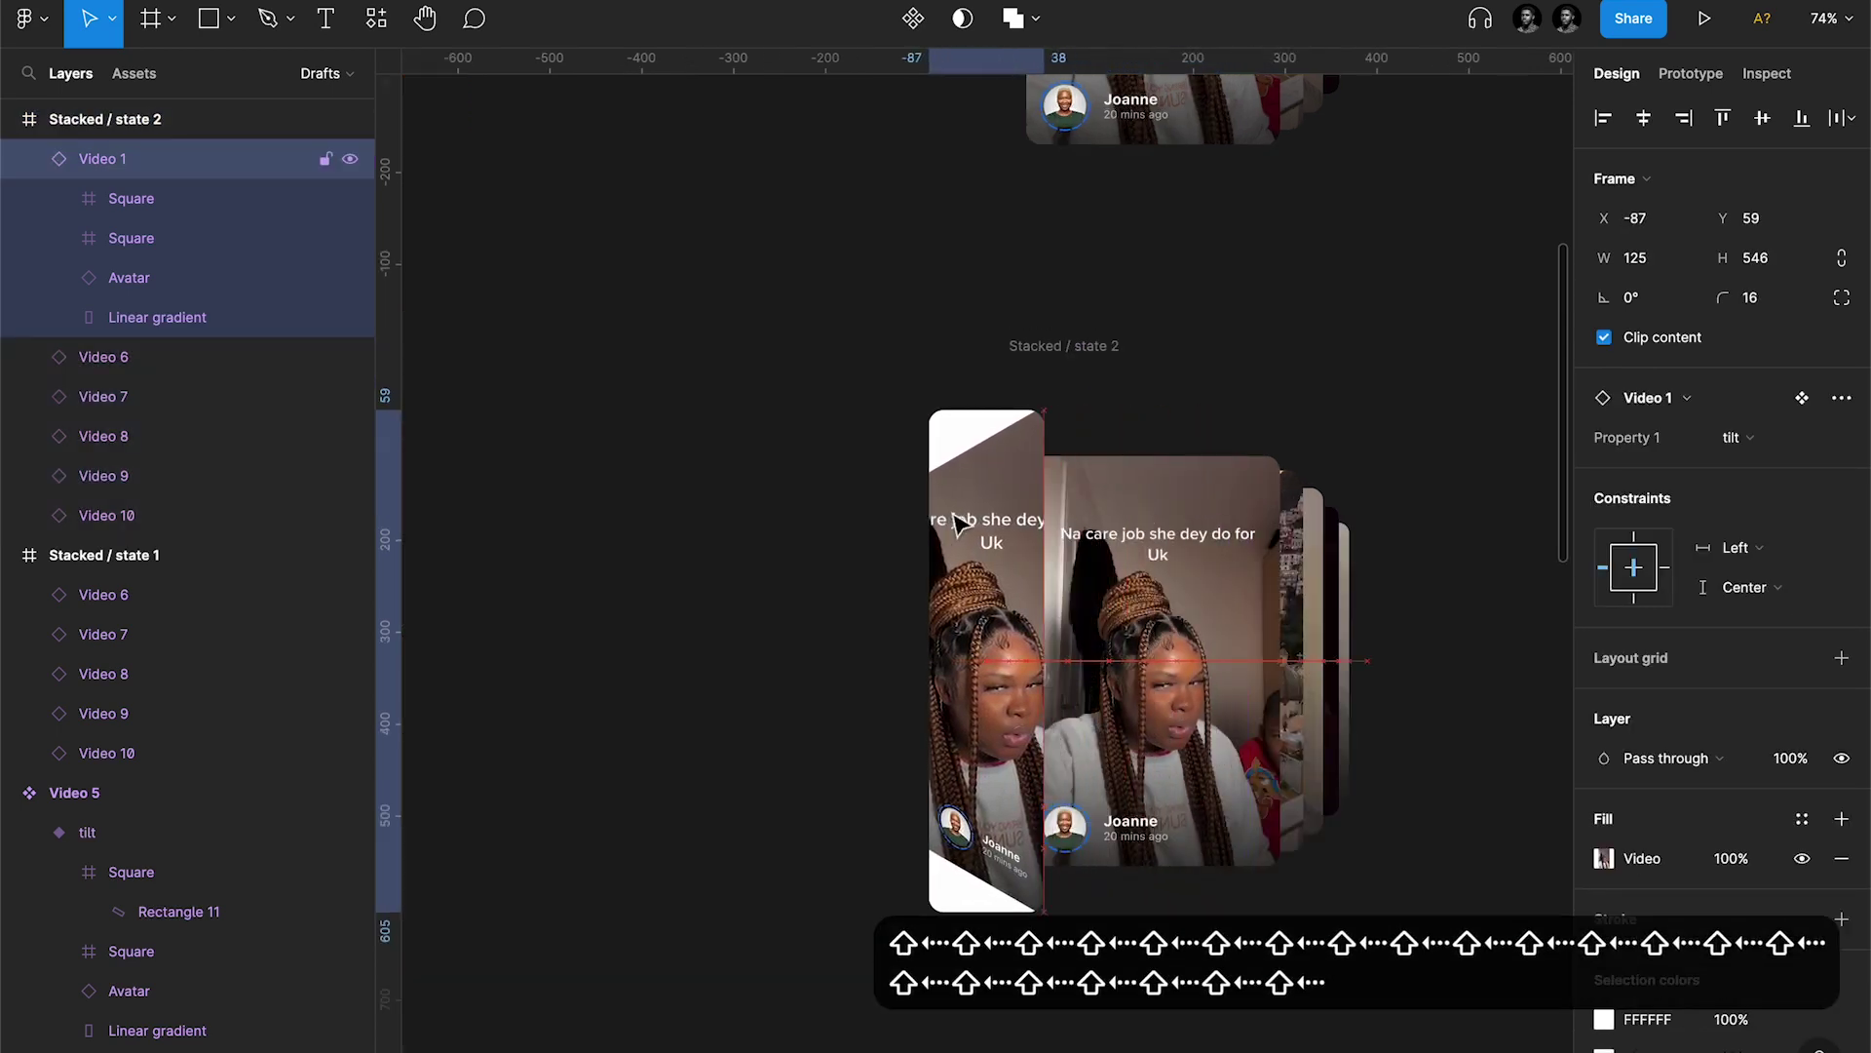
key(shift+Left)
key(shift+Left)
key(shift+Left)
key(shift+Left)
key(shift+Left)
scroll(1154, 380, right, 5)
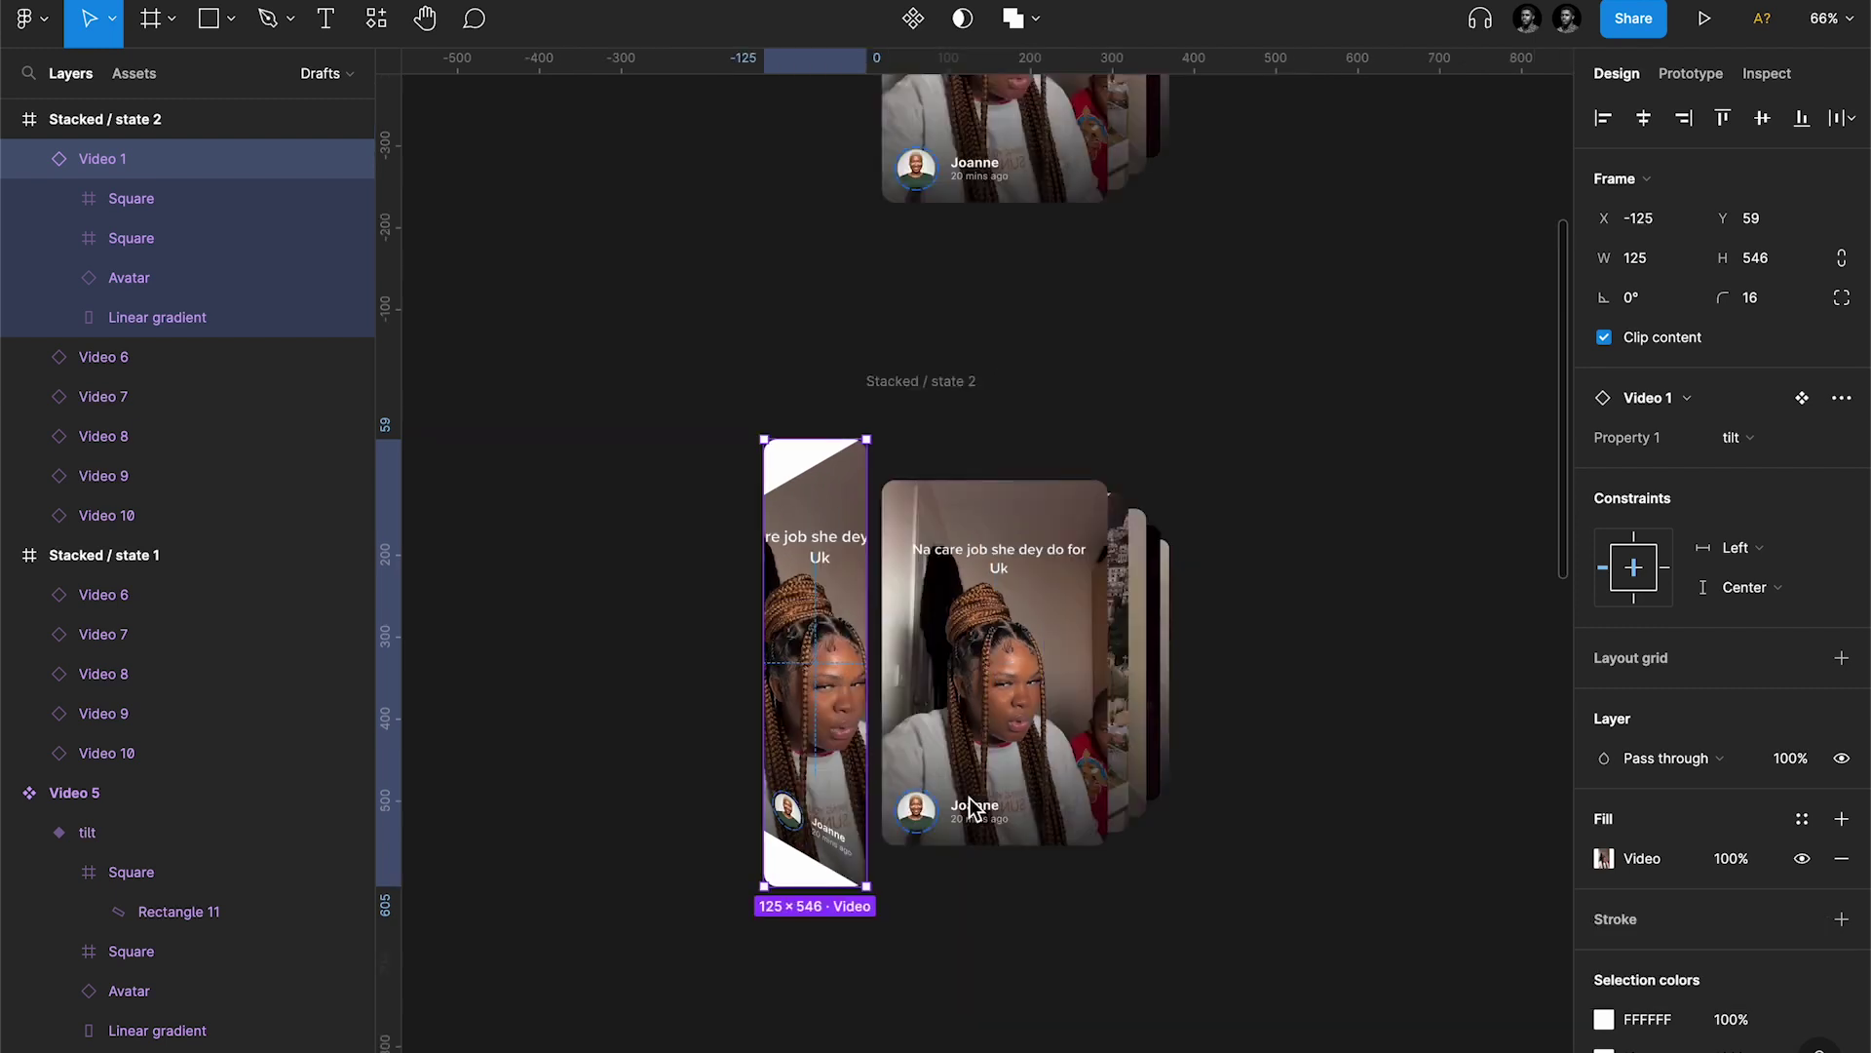
Step: Swap the front card in Stacked / state 2 to Video 2 and the card right behind it to Video 3
scroll(969, 797, up, 2)
click(906, 585)
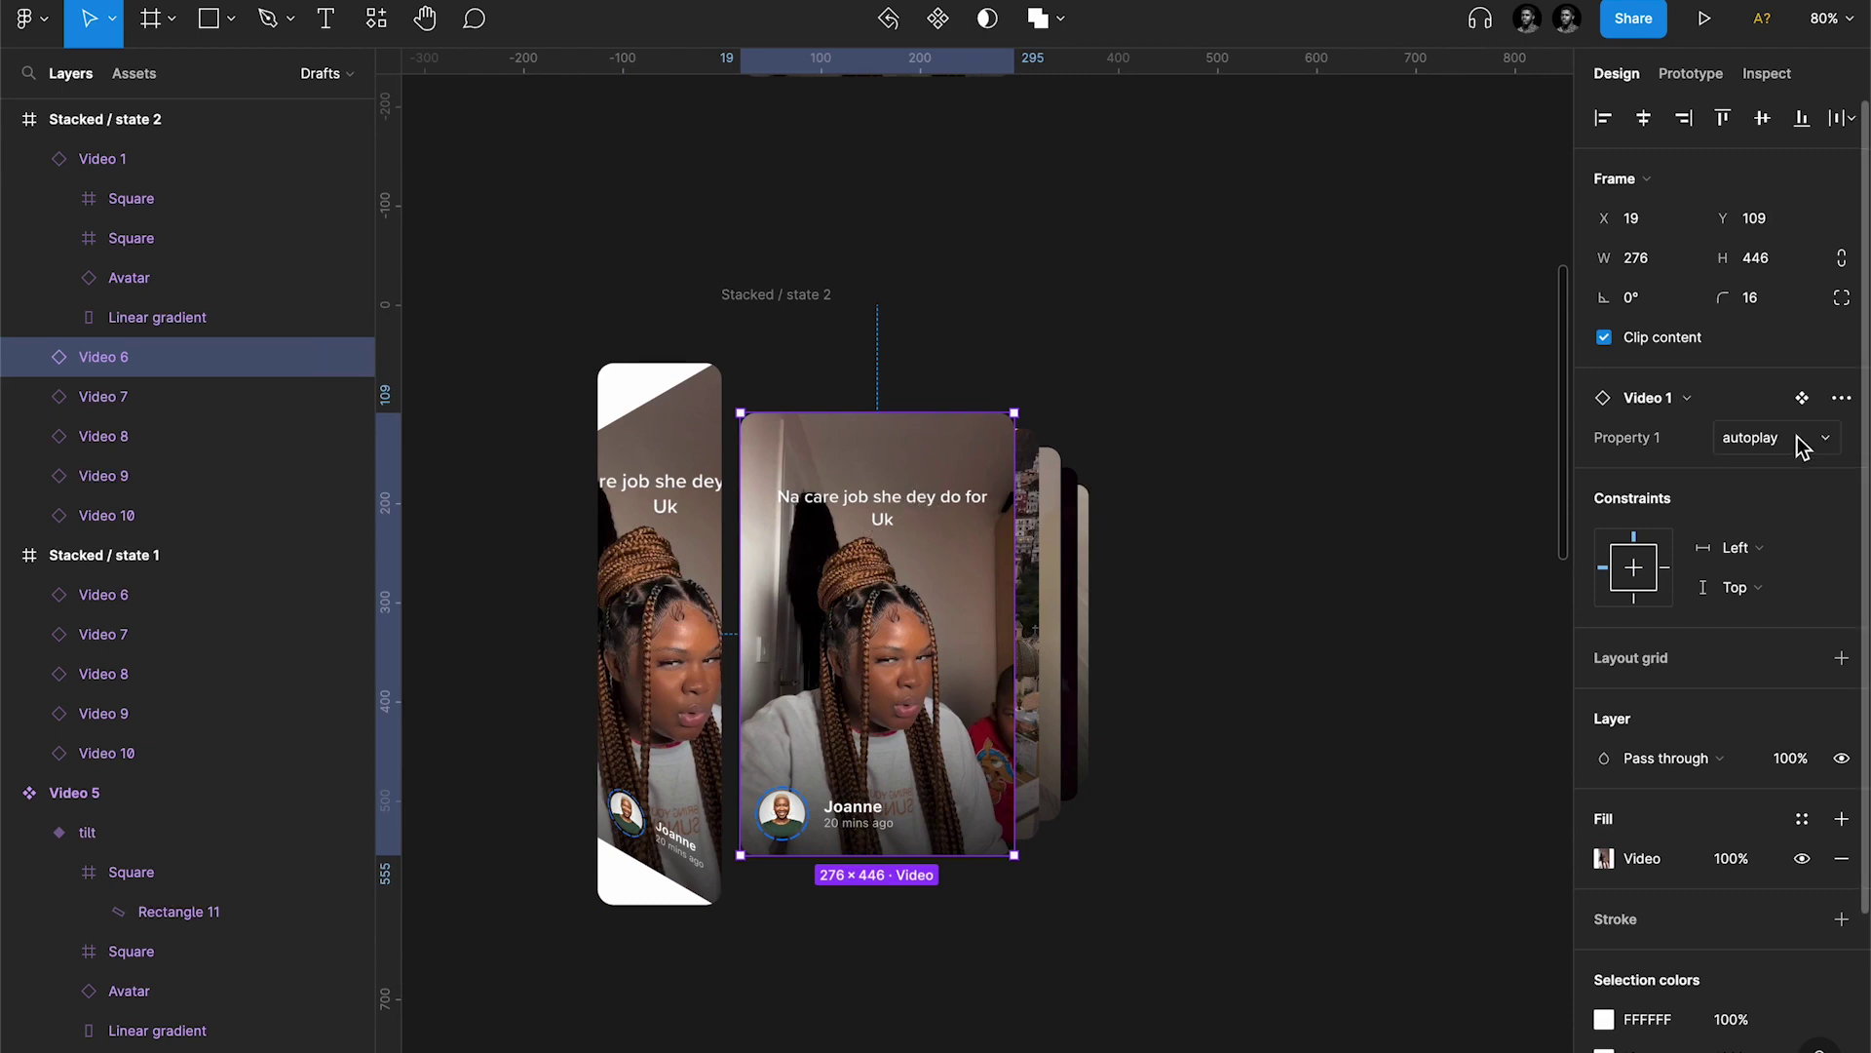
click(1659, 398)
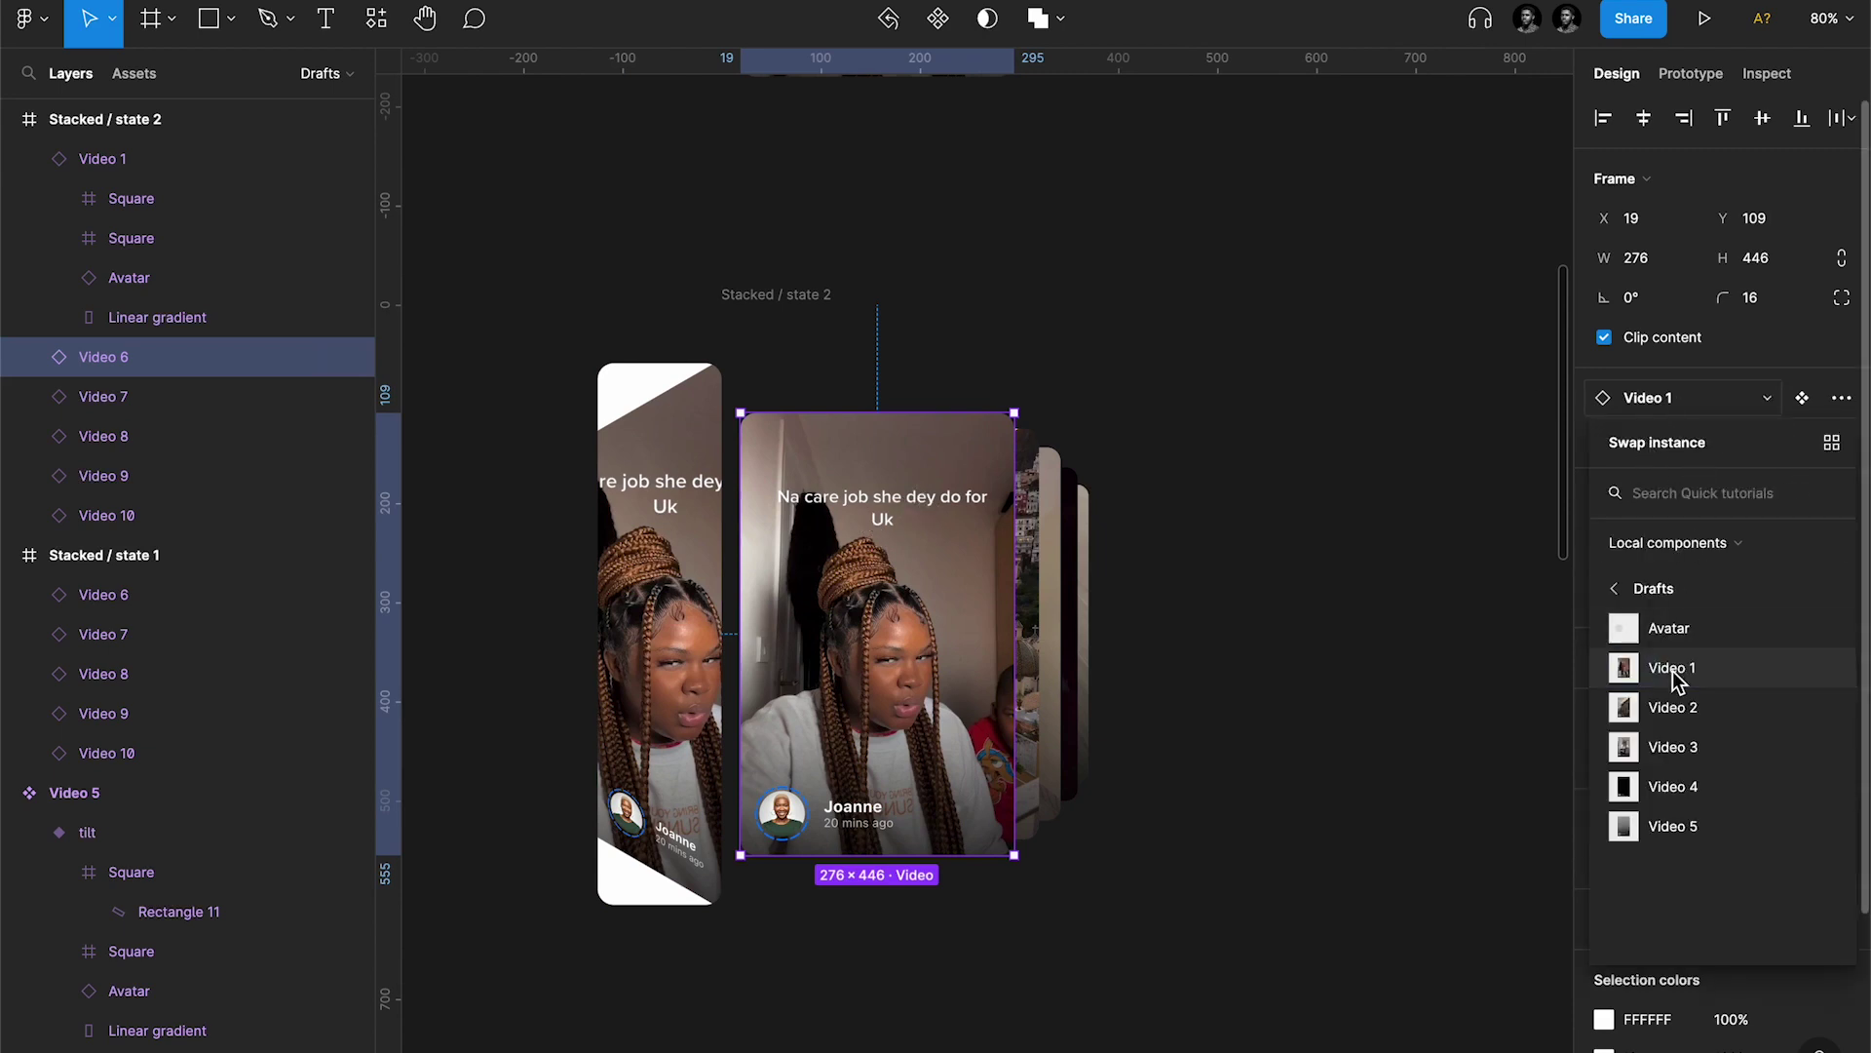
click(1679, 712)
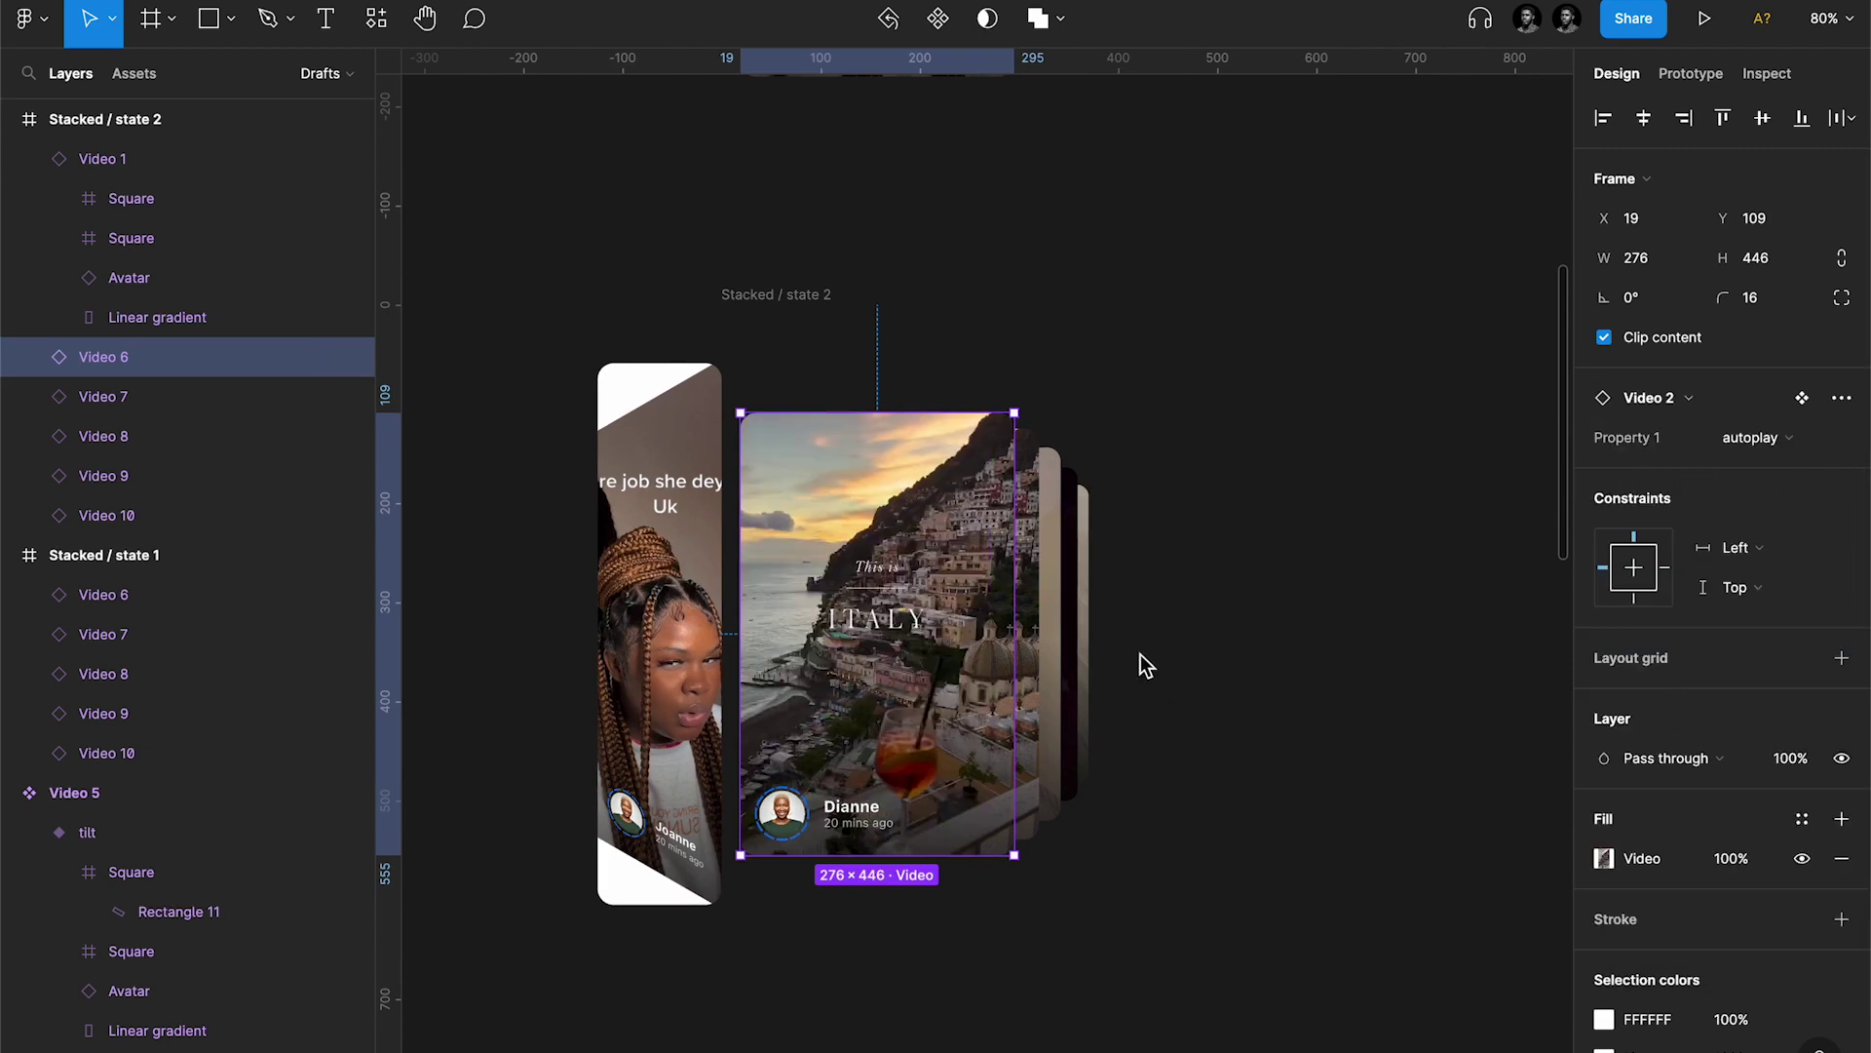
click(1035, 632)
click(1657, 397)
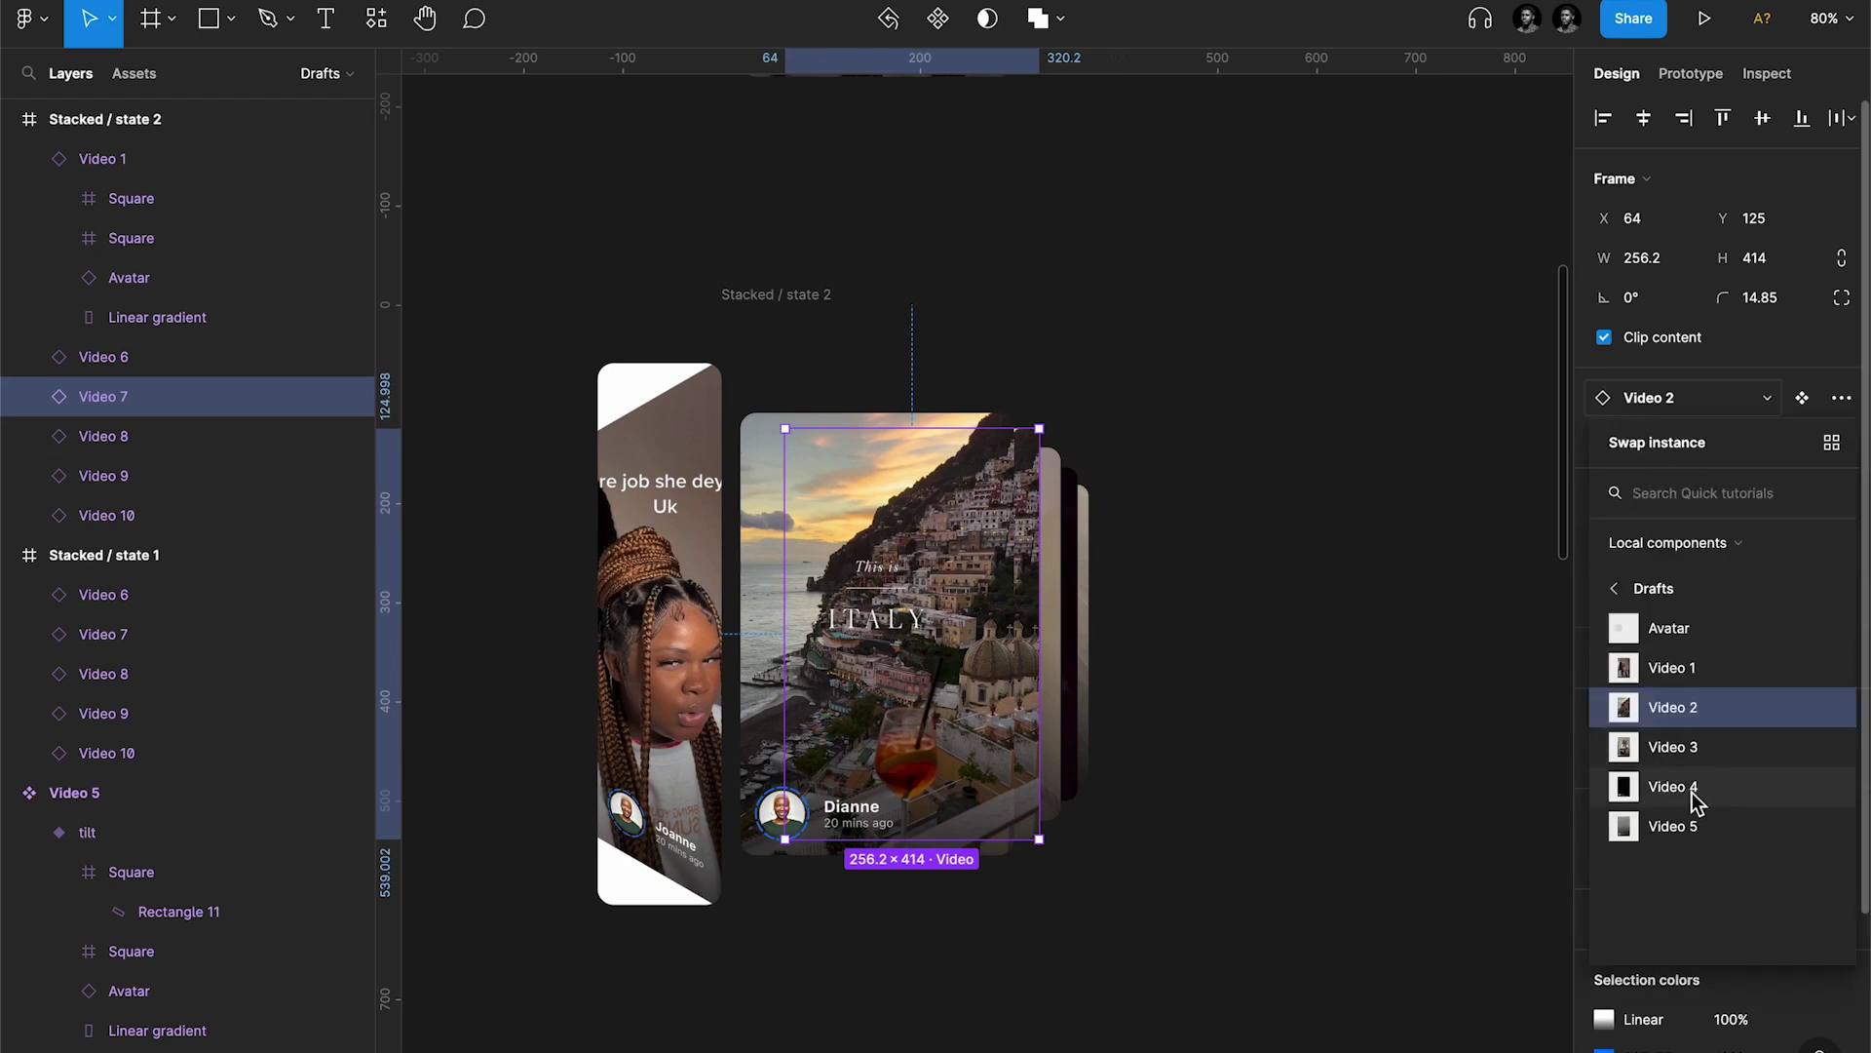
click(1672, 752)
Step: Swap the third stack card in Stacked / state 2 to Video 4 and the fourth to Video 5
click(1055, 514)
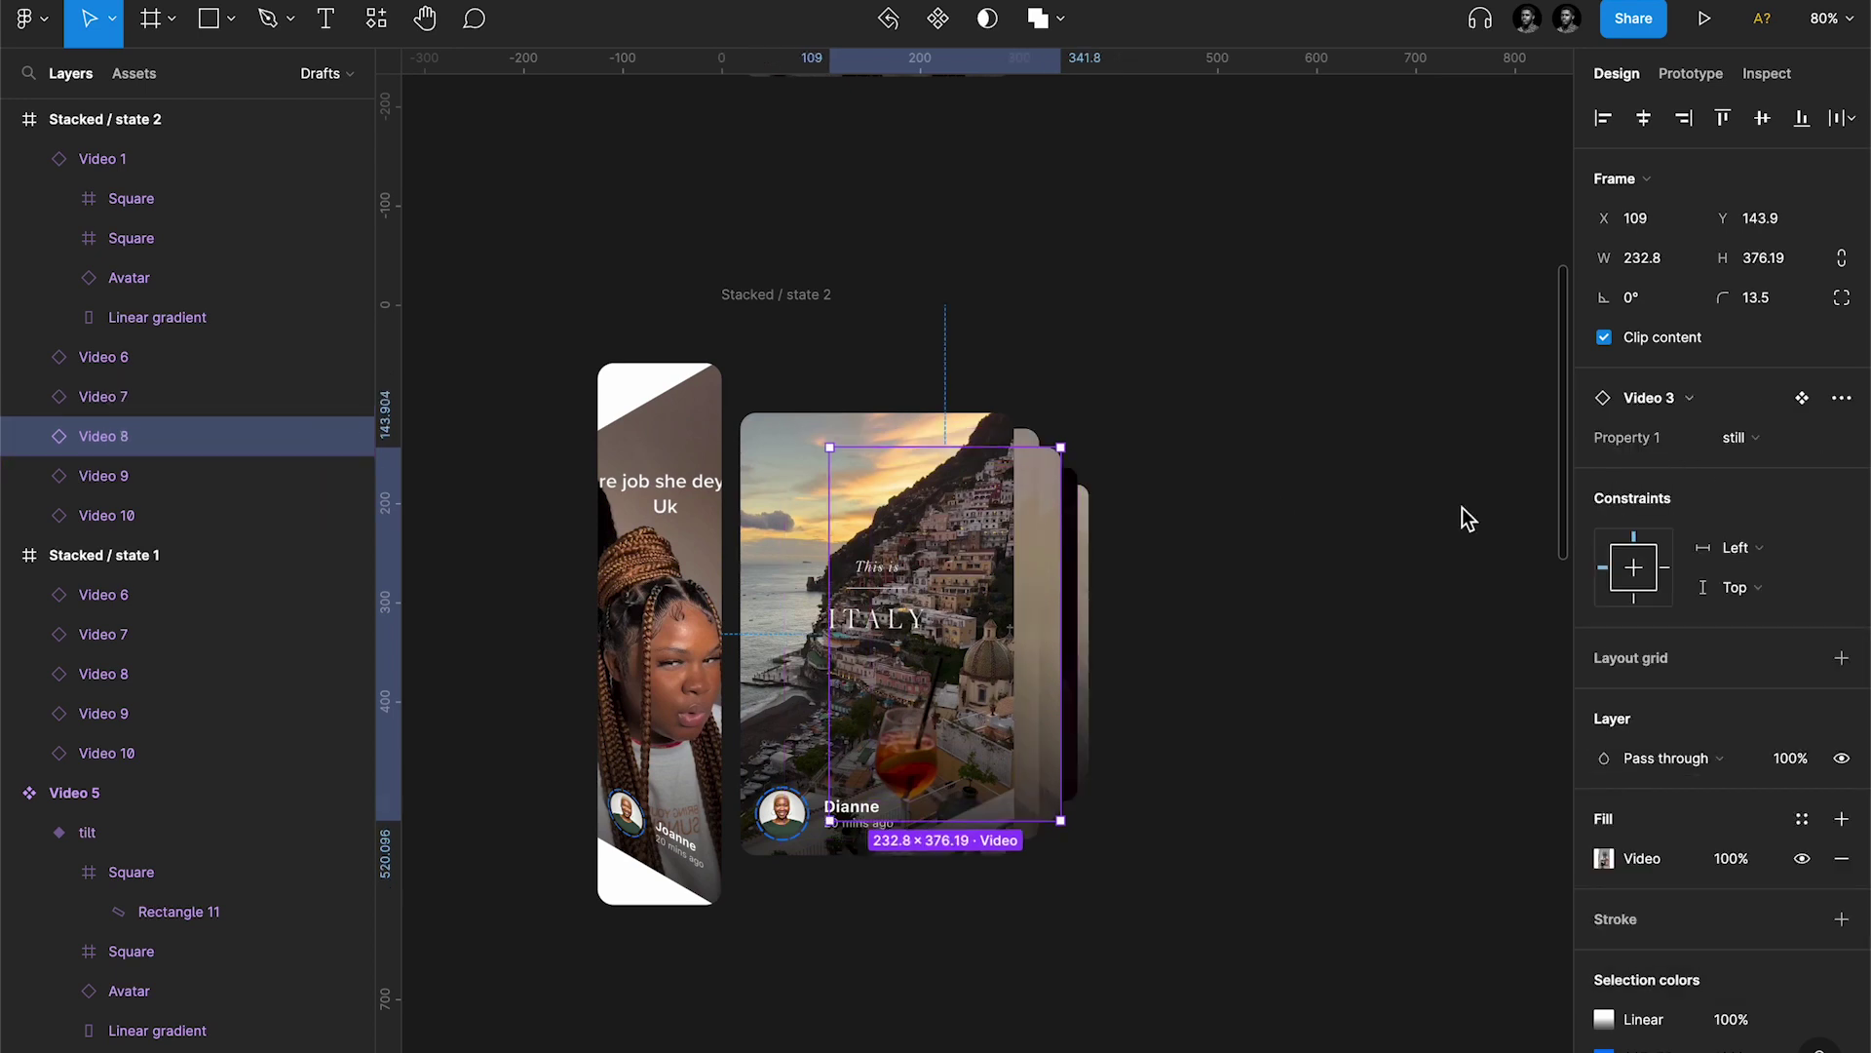
click(1647, 399)
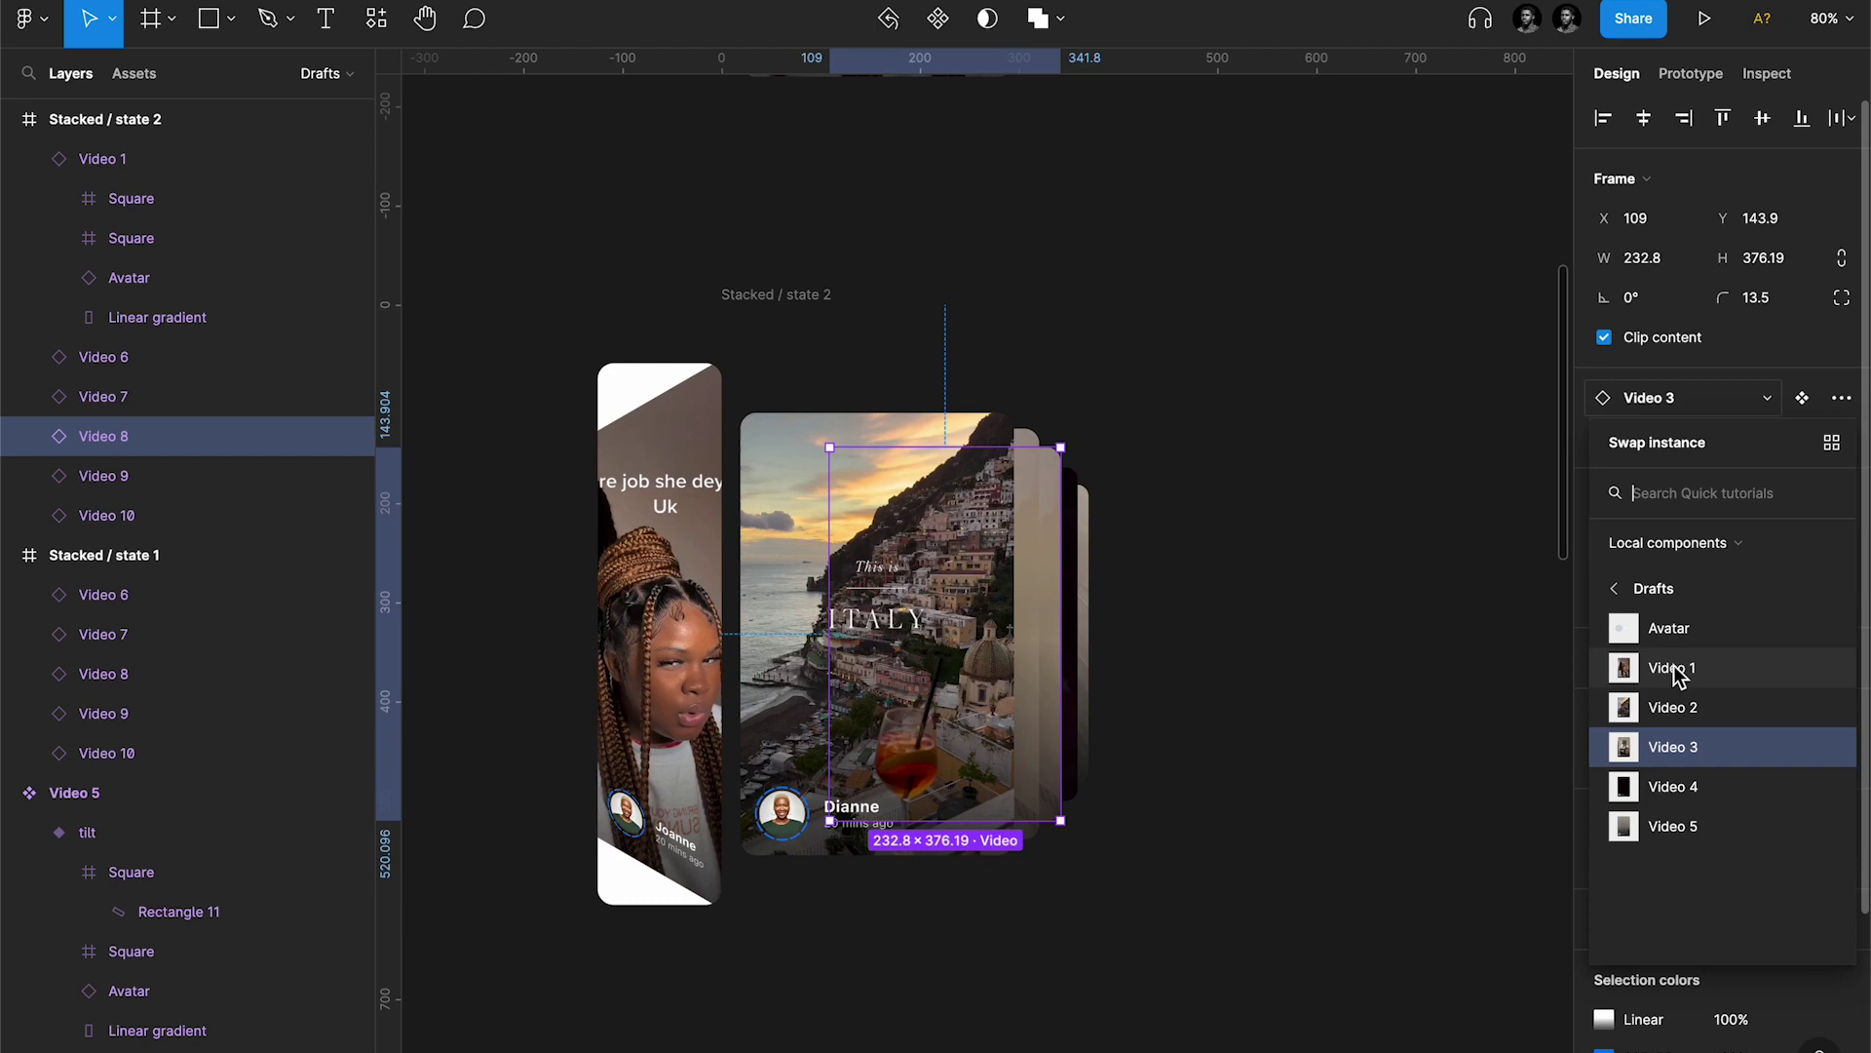
click(1637, 780)
click(1073, 570)
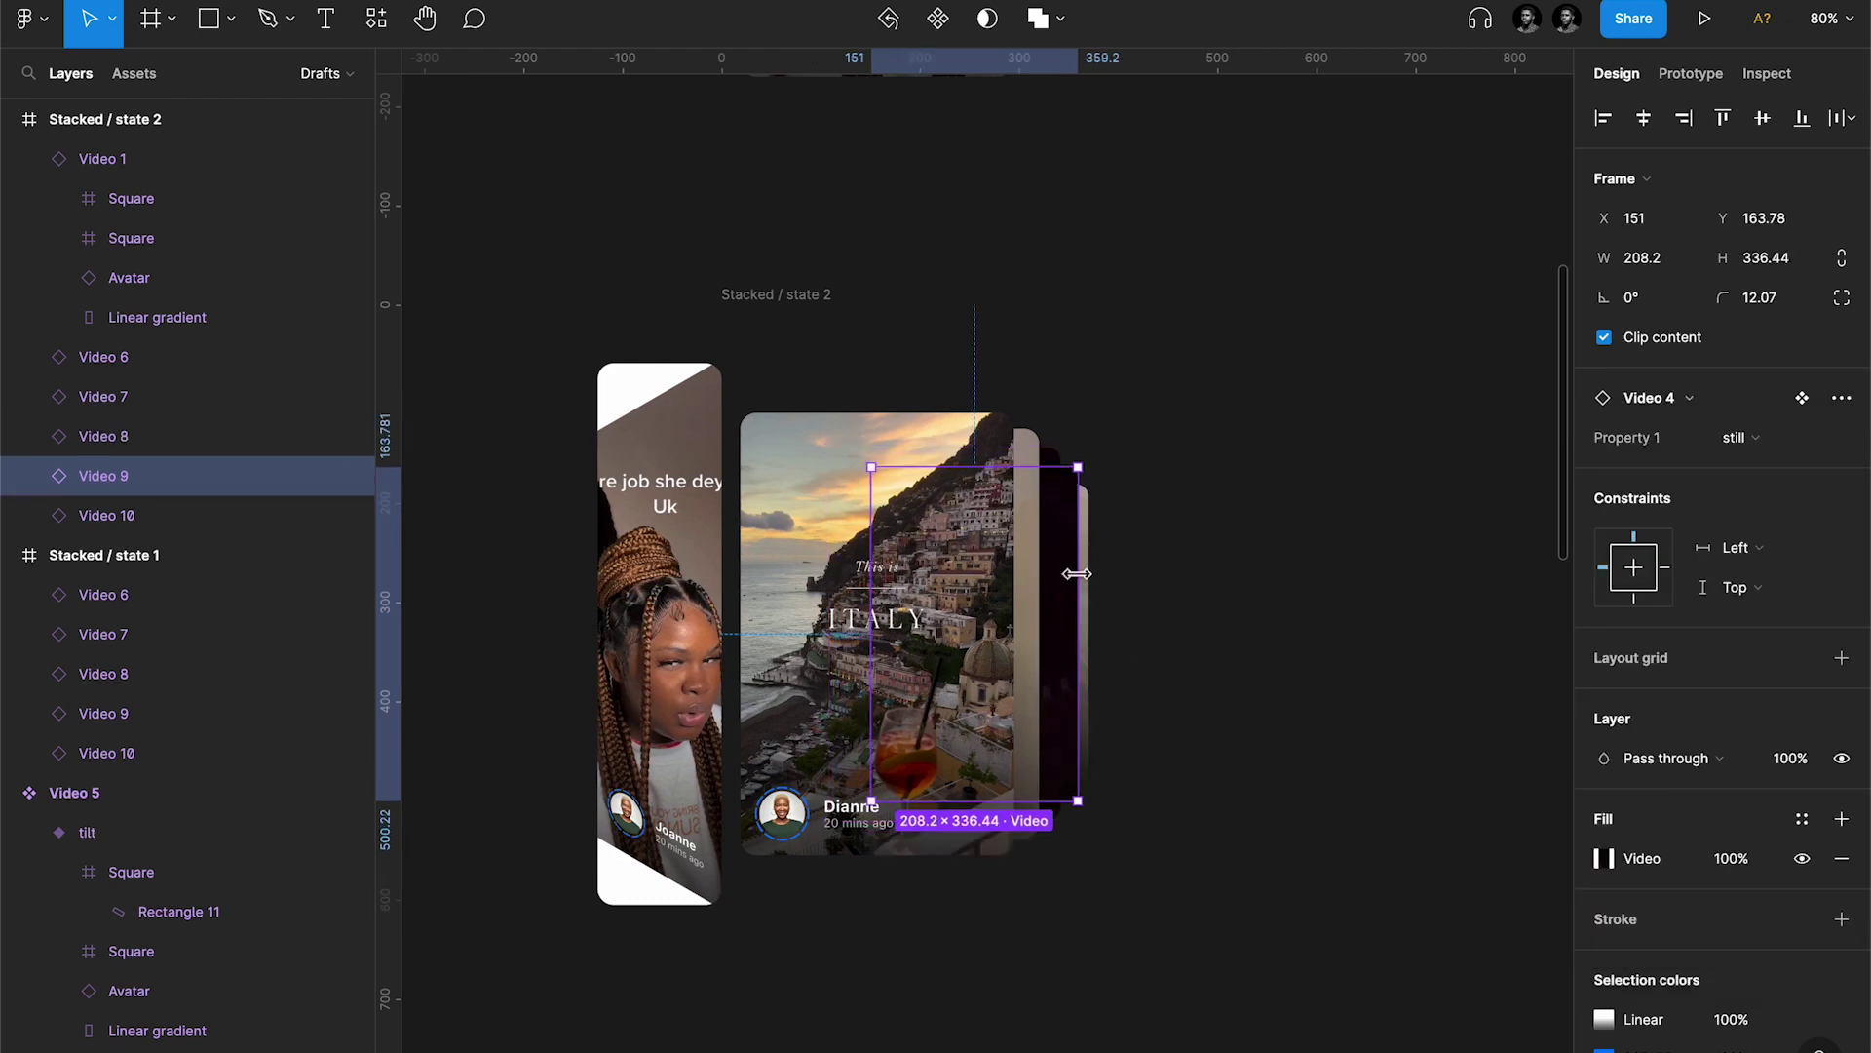
click(1690, 398)
click(1672, 826)
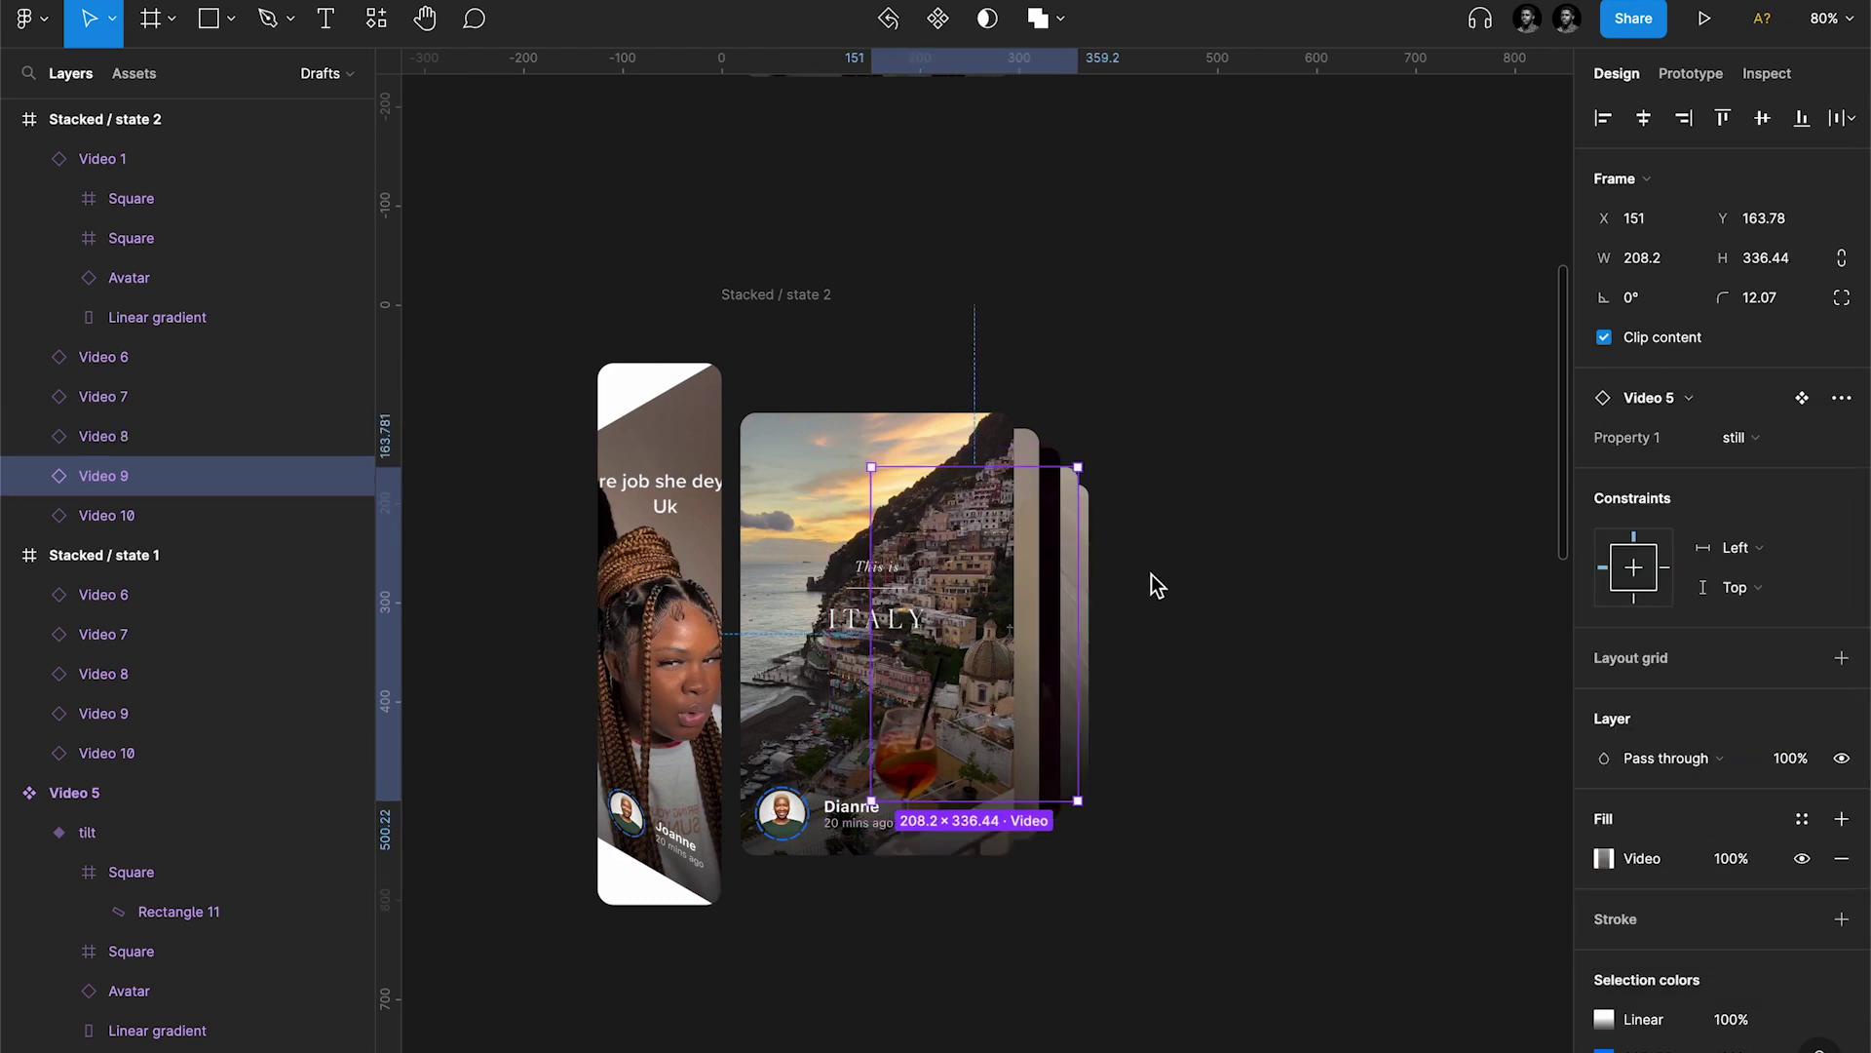
Step: Swap the rearmost card in Stacked / state 2 to the Video 1 component
click(1088, 552)
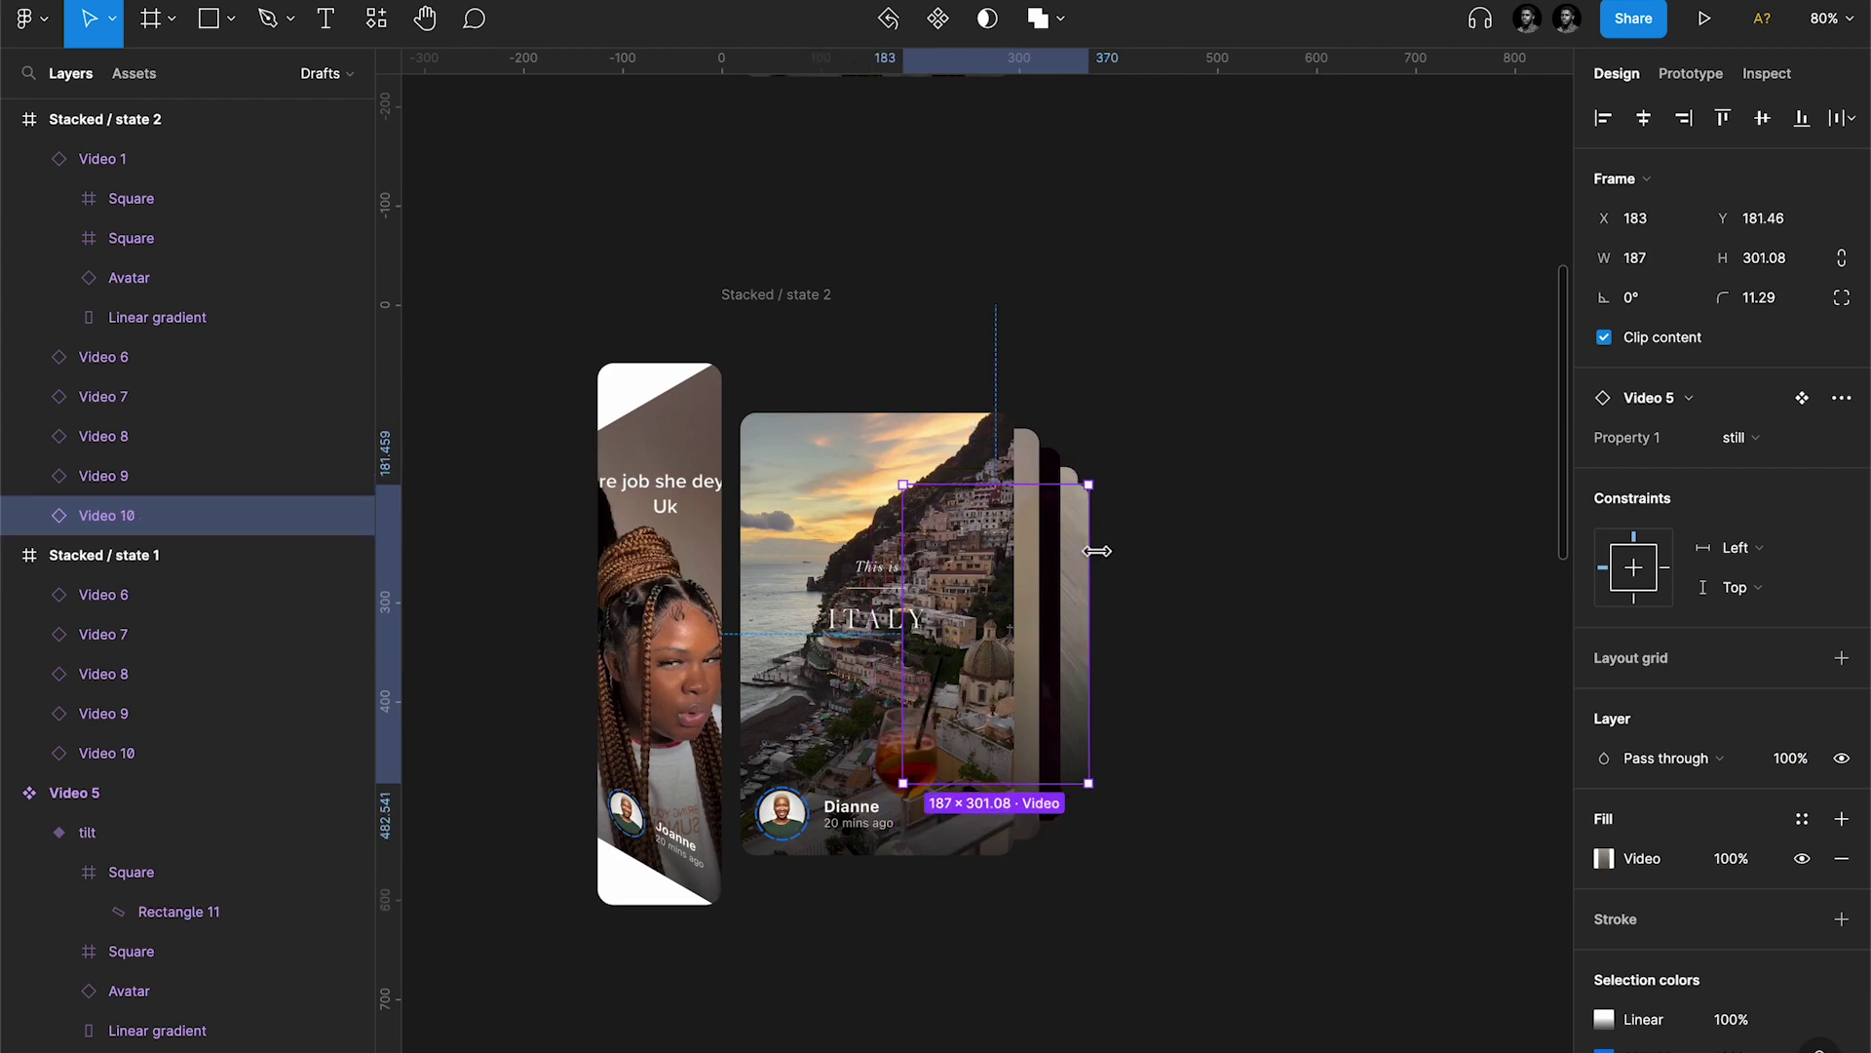
click(1663, 407)
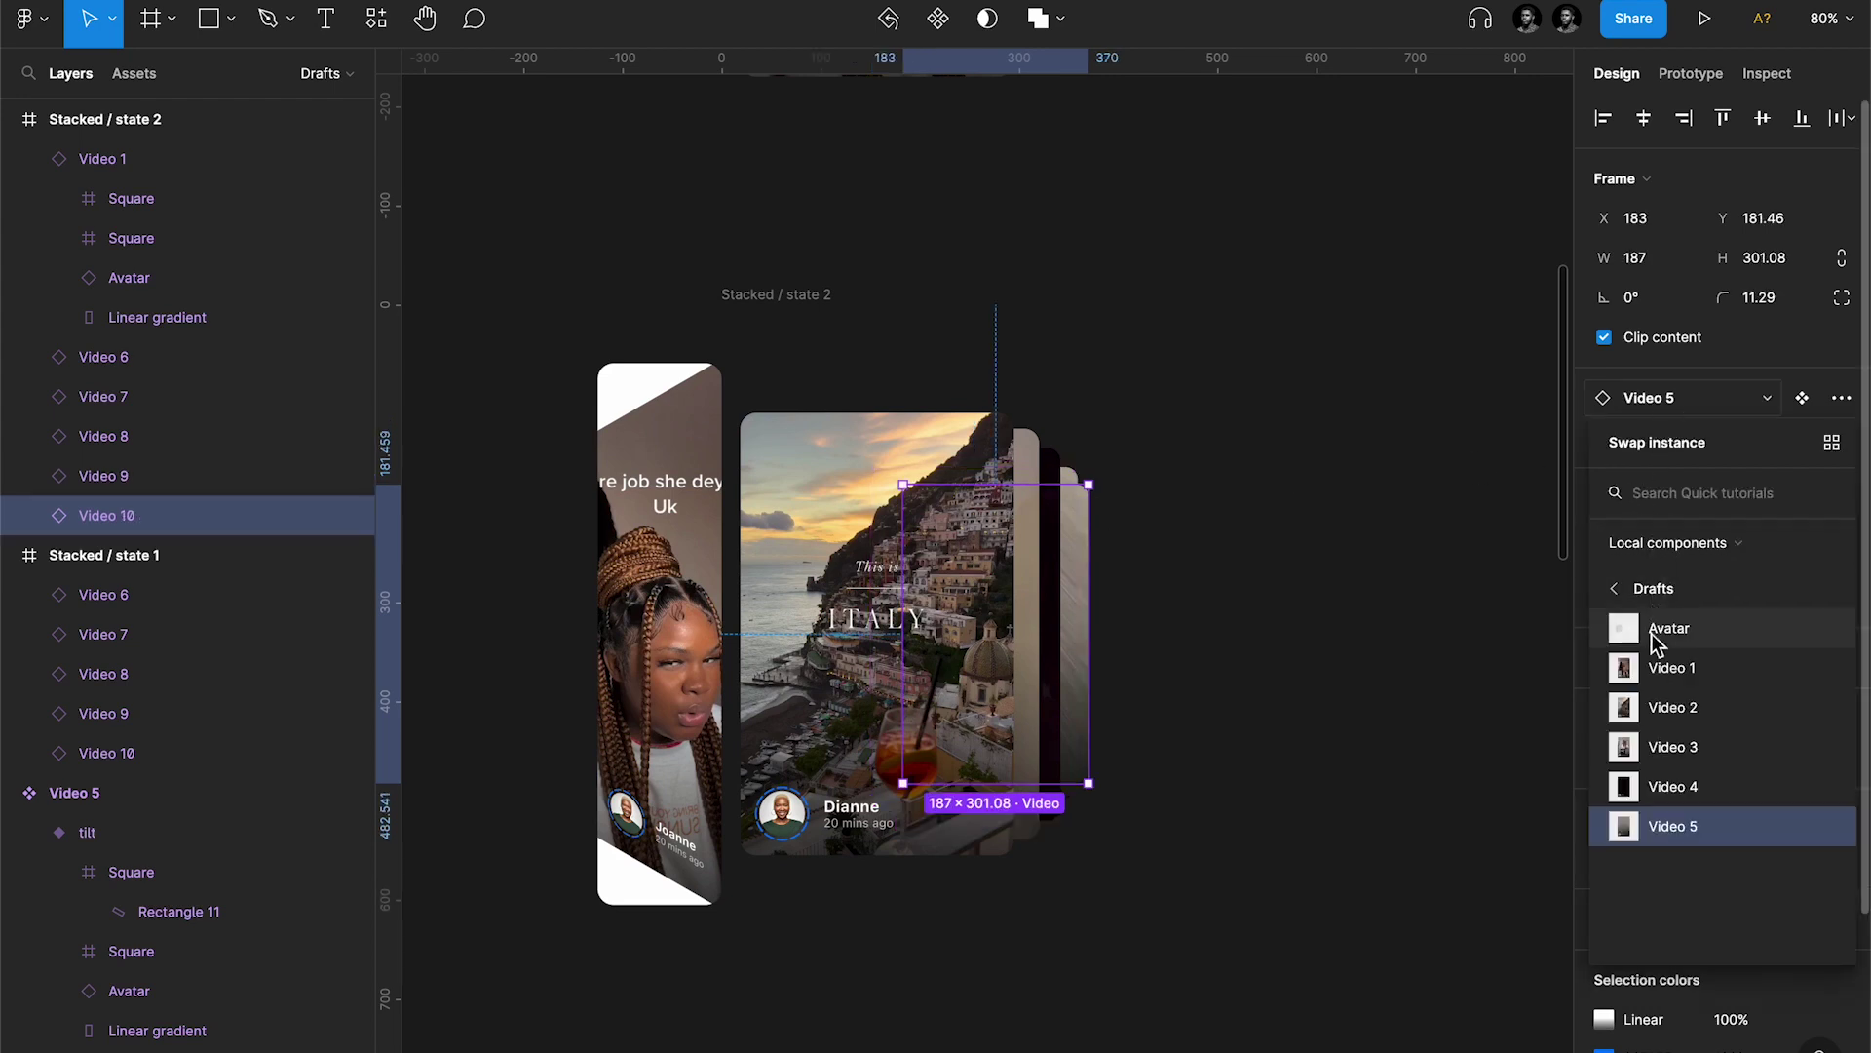
click(1659, 680)
click(1255, 359)
scroll(1253, 367, down, 5)
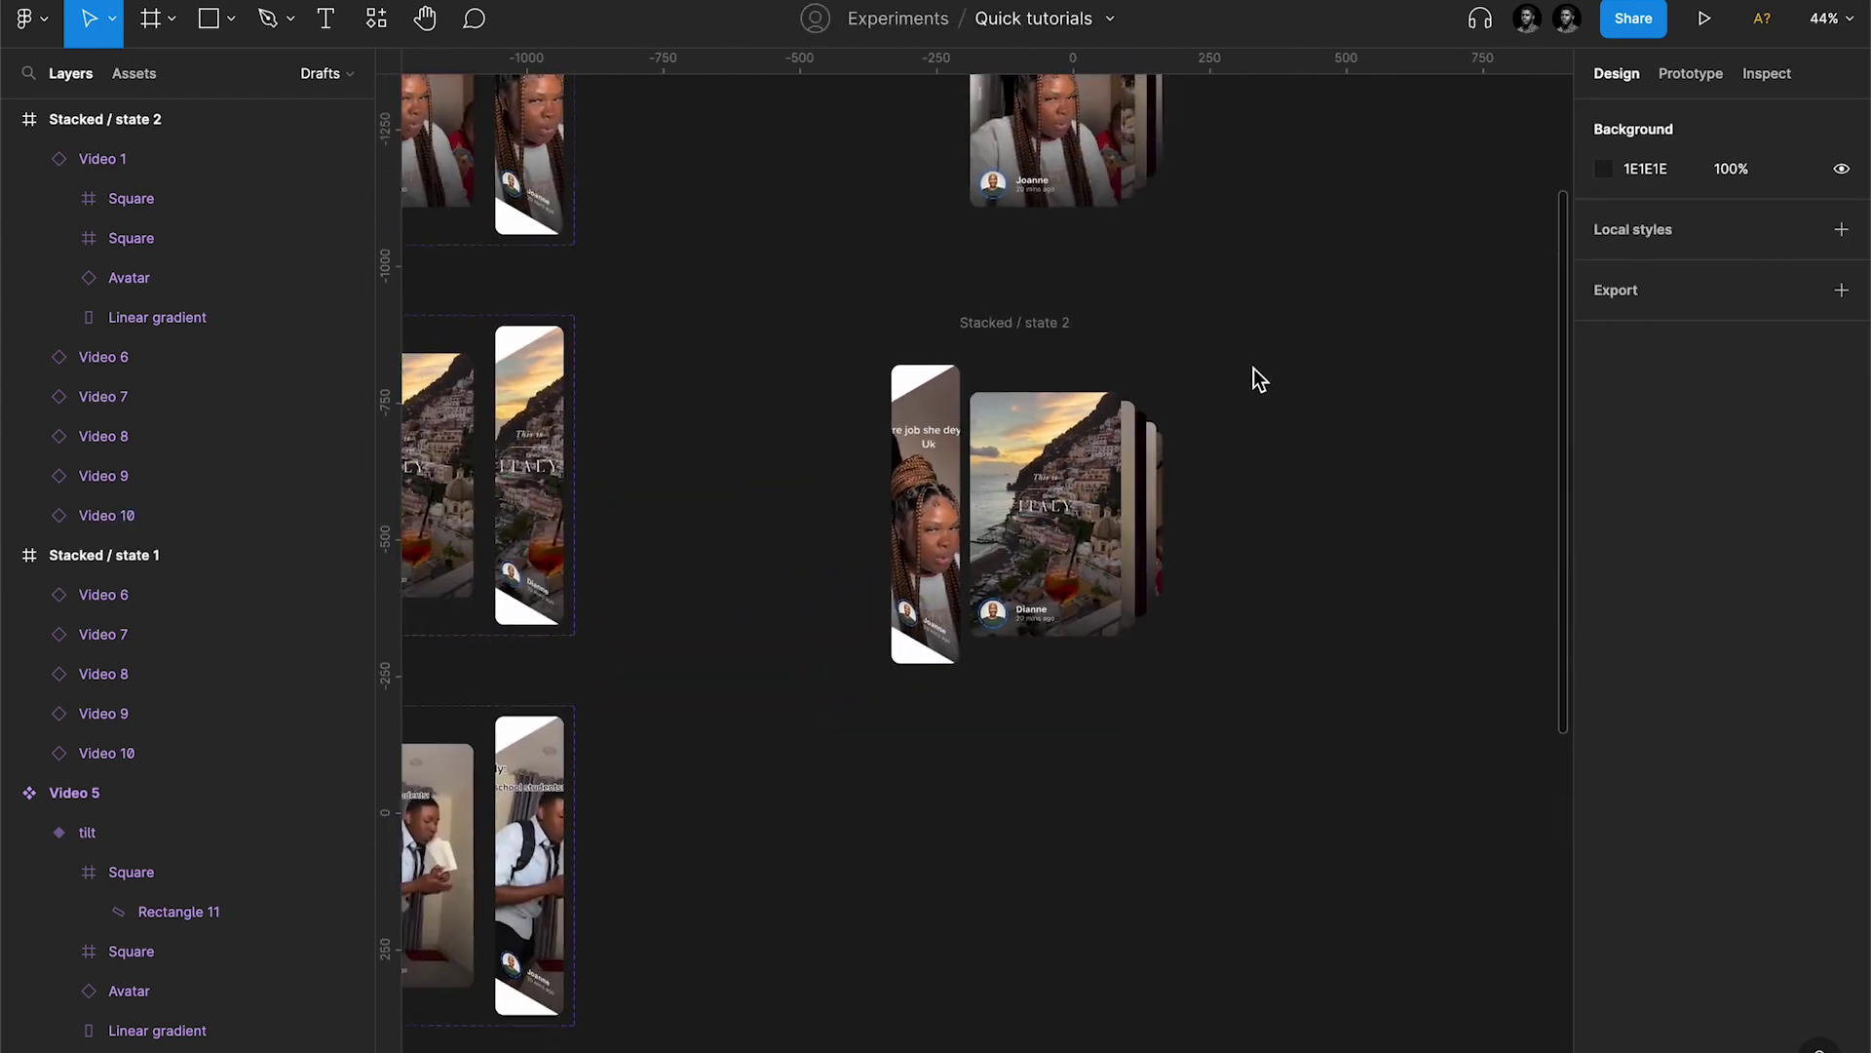
Step: Duplicate the Stacked / state 2 frame below the original, with the copy named Stacked / state 3
scroll(1253, 366, up, 2)
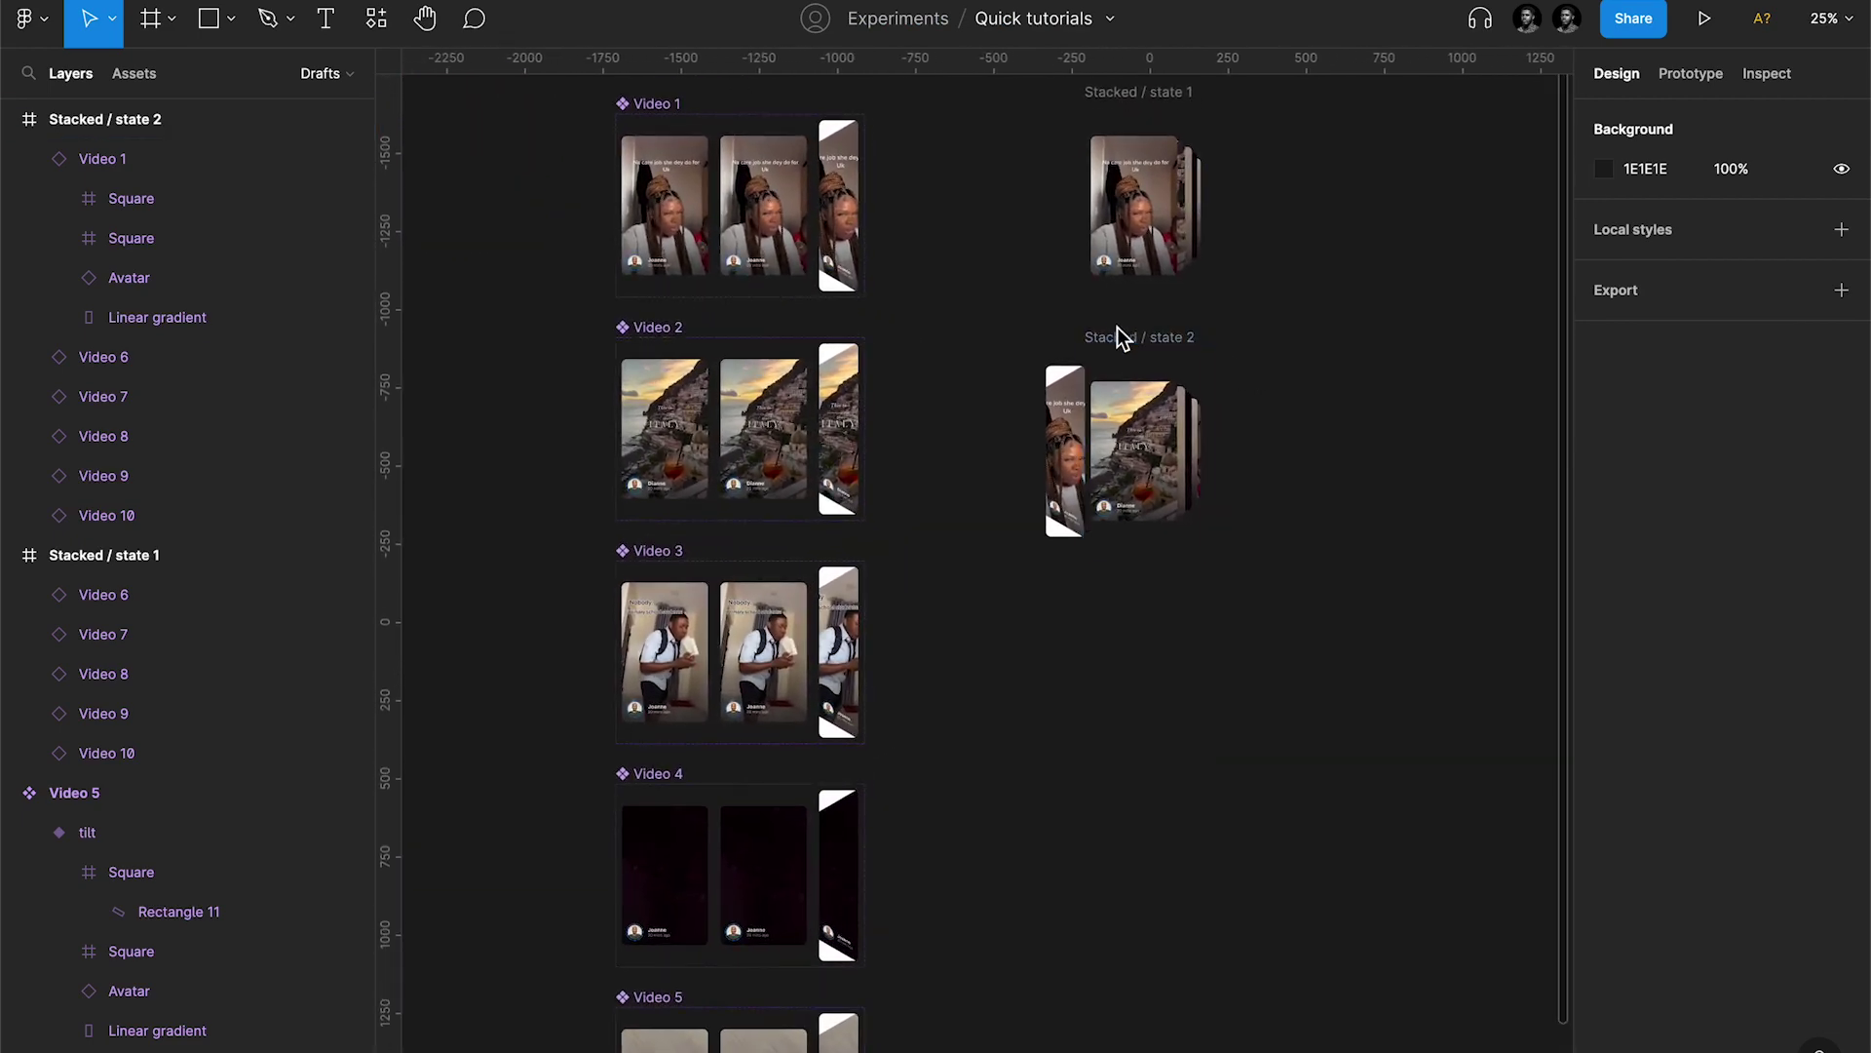
scroll(1214, 446, up, 3)
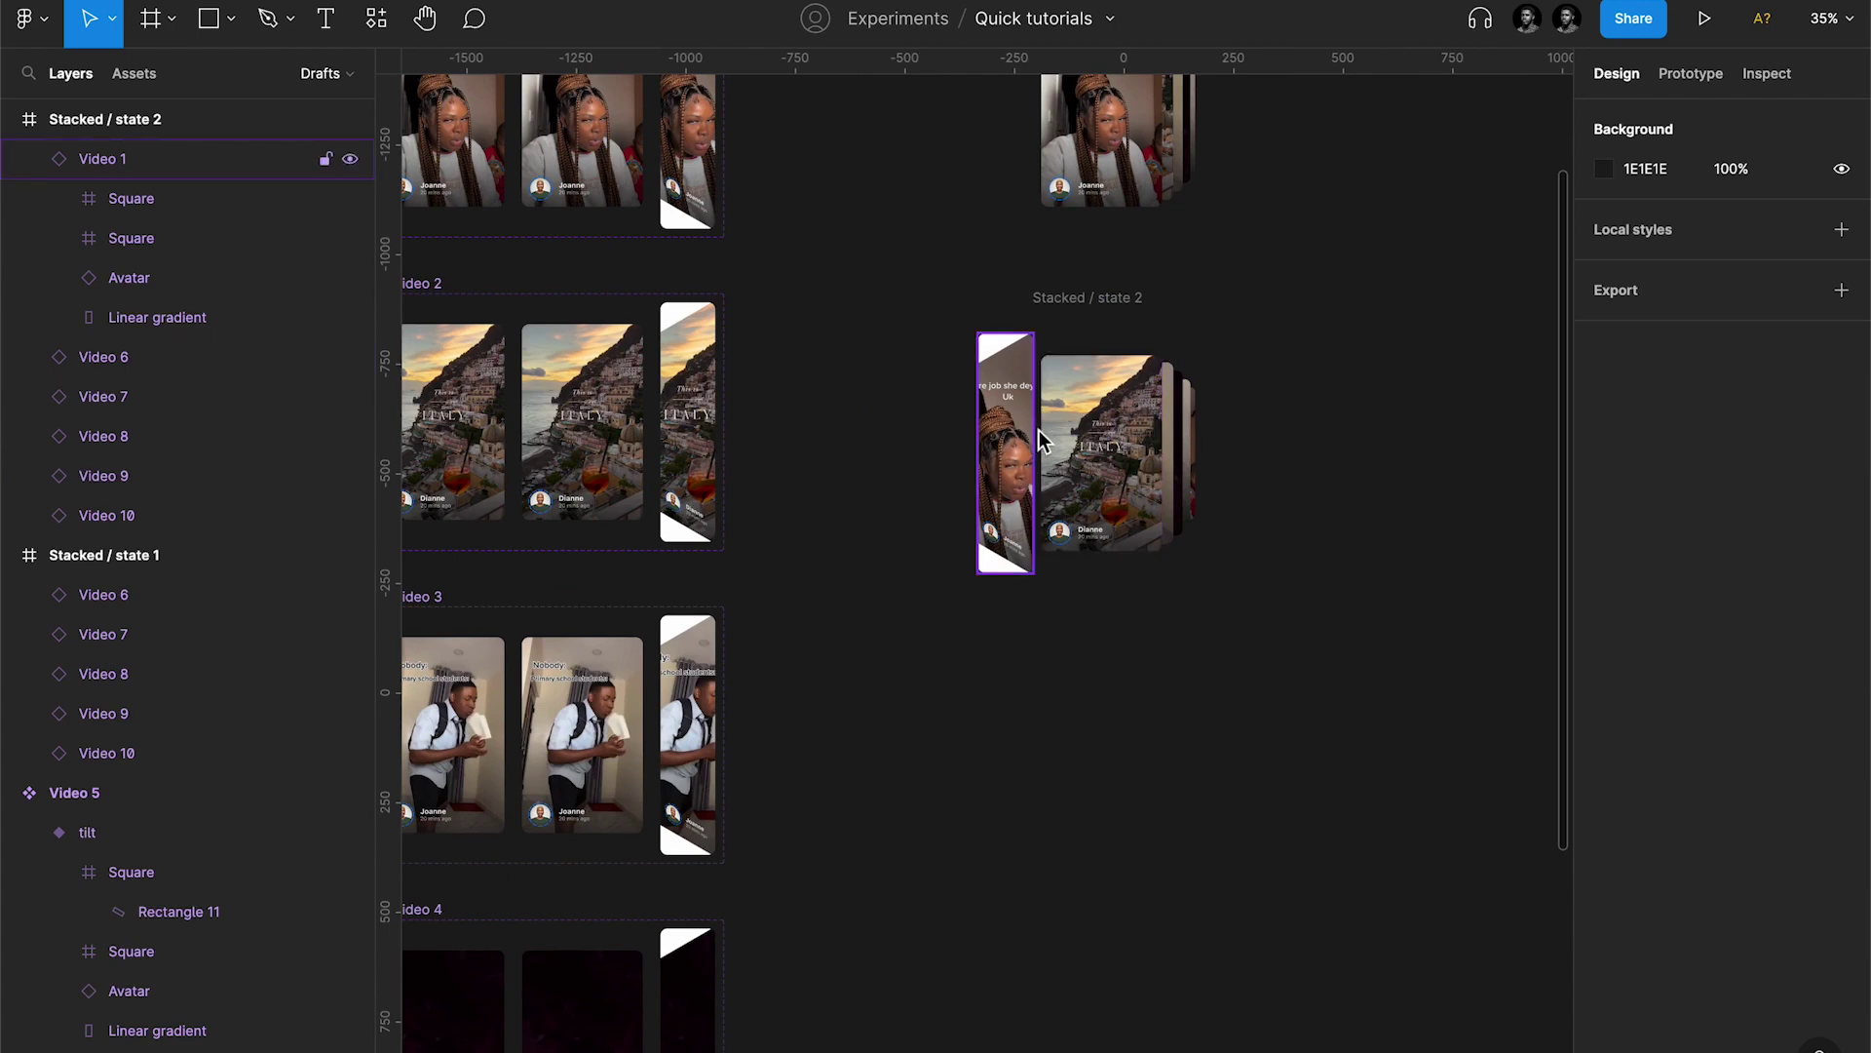
scroll(1085, 425, down, 3)
key(super+d)
key(super+d)
key(super+d)
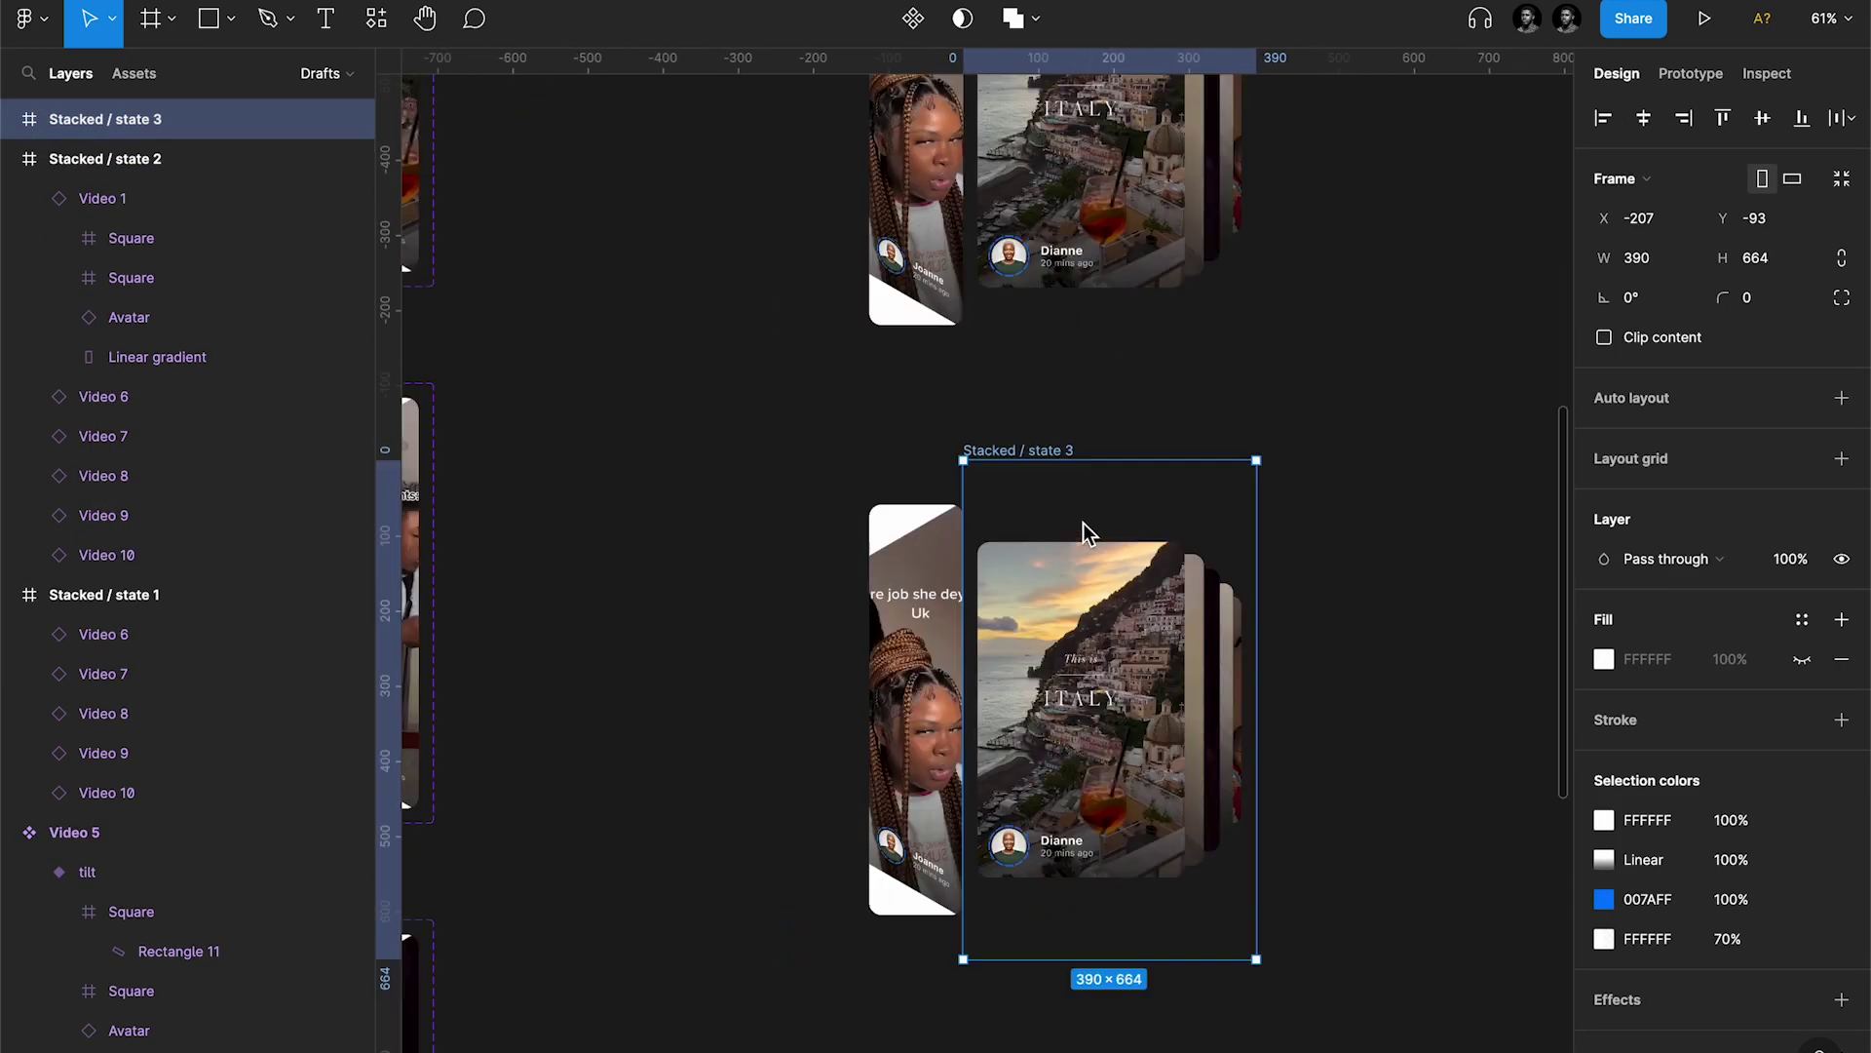
Step: Swap the cards in Stacked / state 3 to Video 2 for the tilt card, Video 3 in front and Video 4 right behind it
double_click(1084, 585)
click(1657, 380)
click(1660, 790)
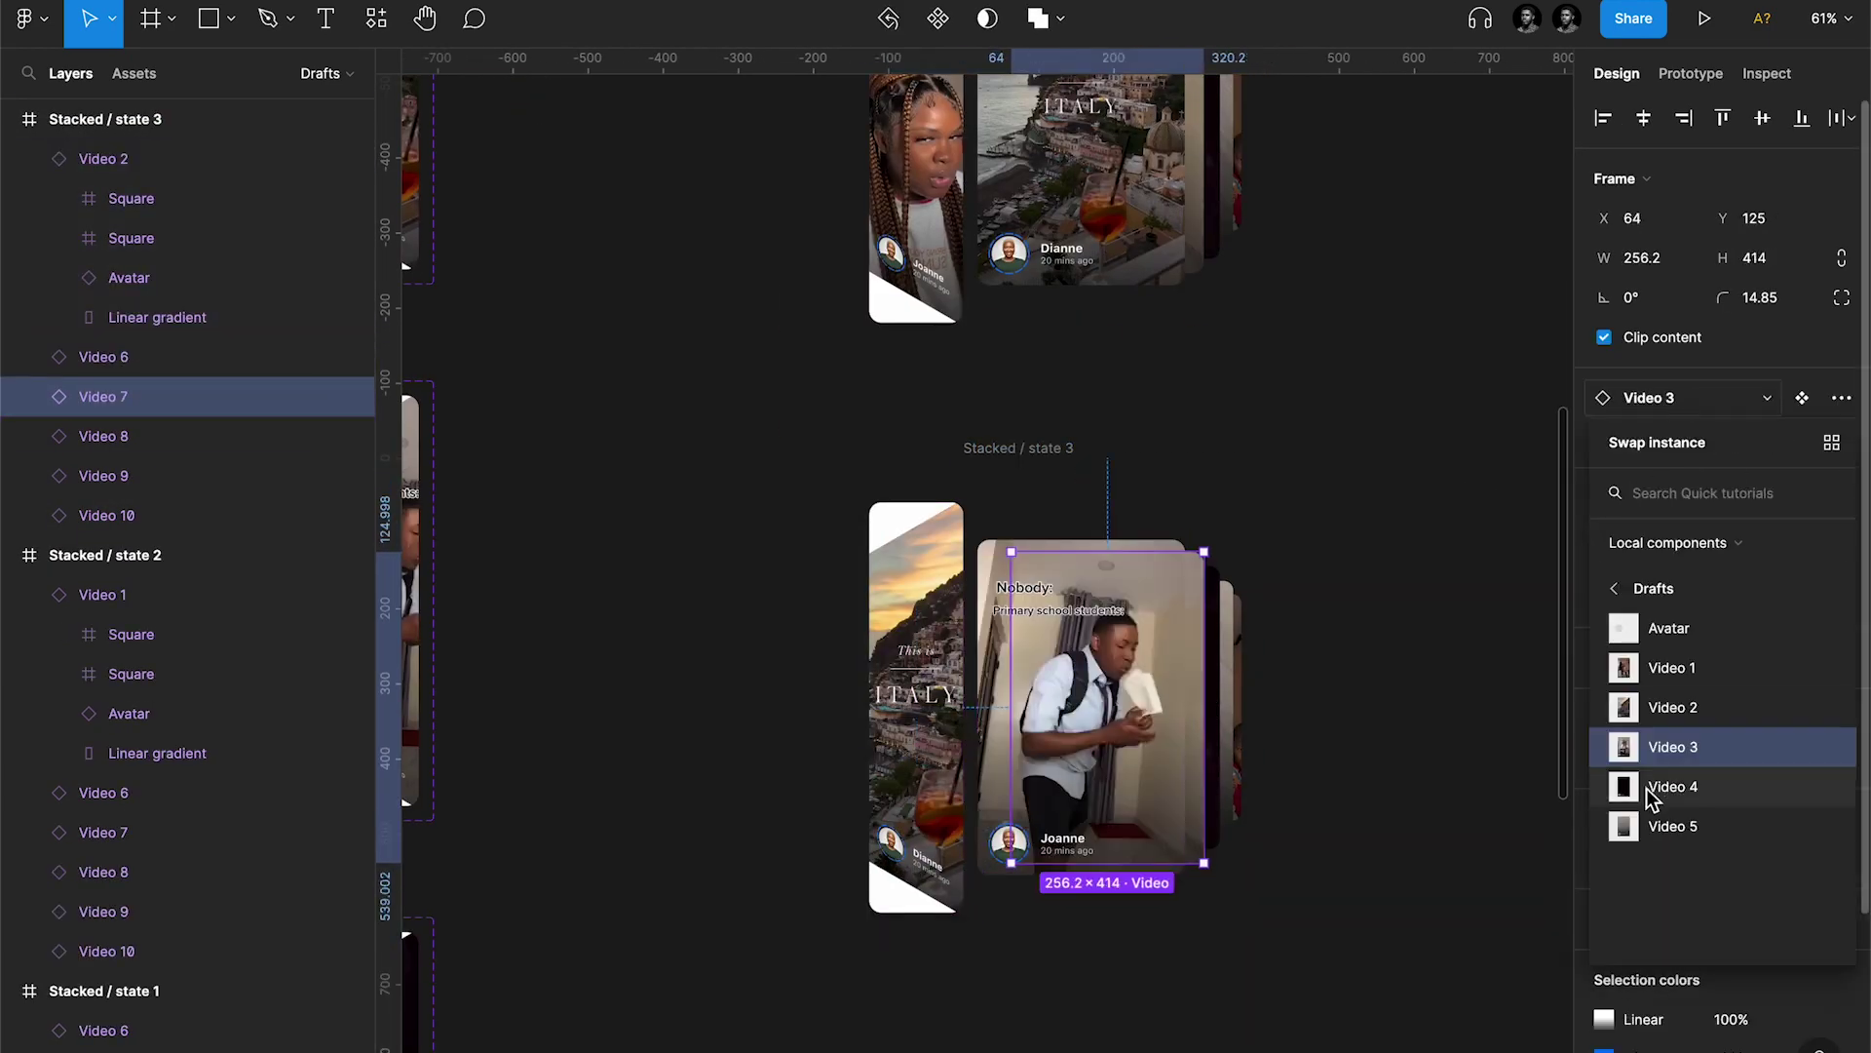
scroll(1518, 833, up, 5)
key(Tab)
key(Tab)
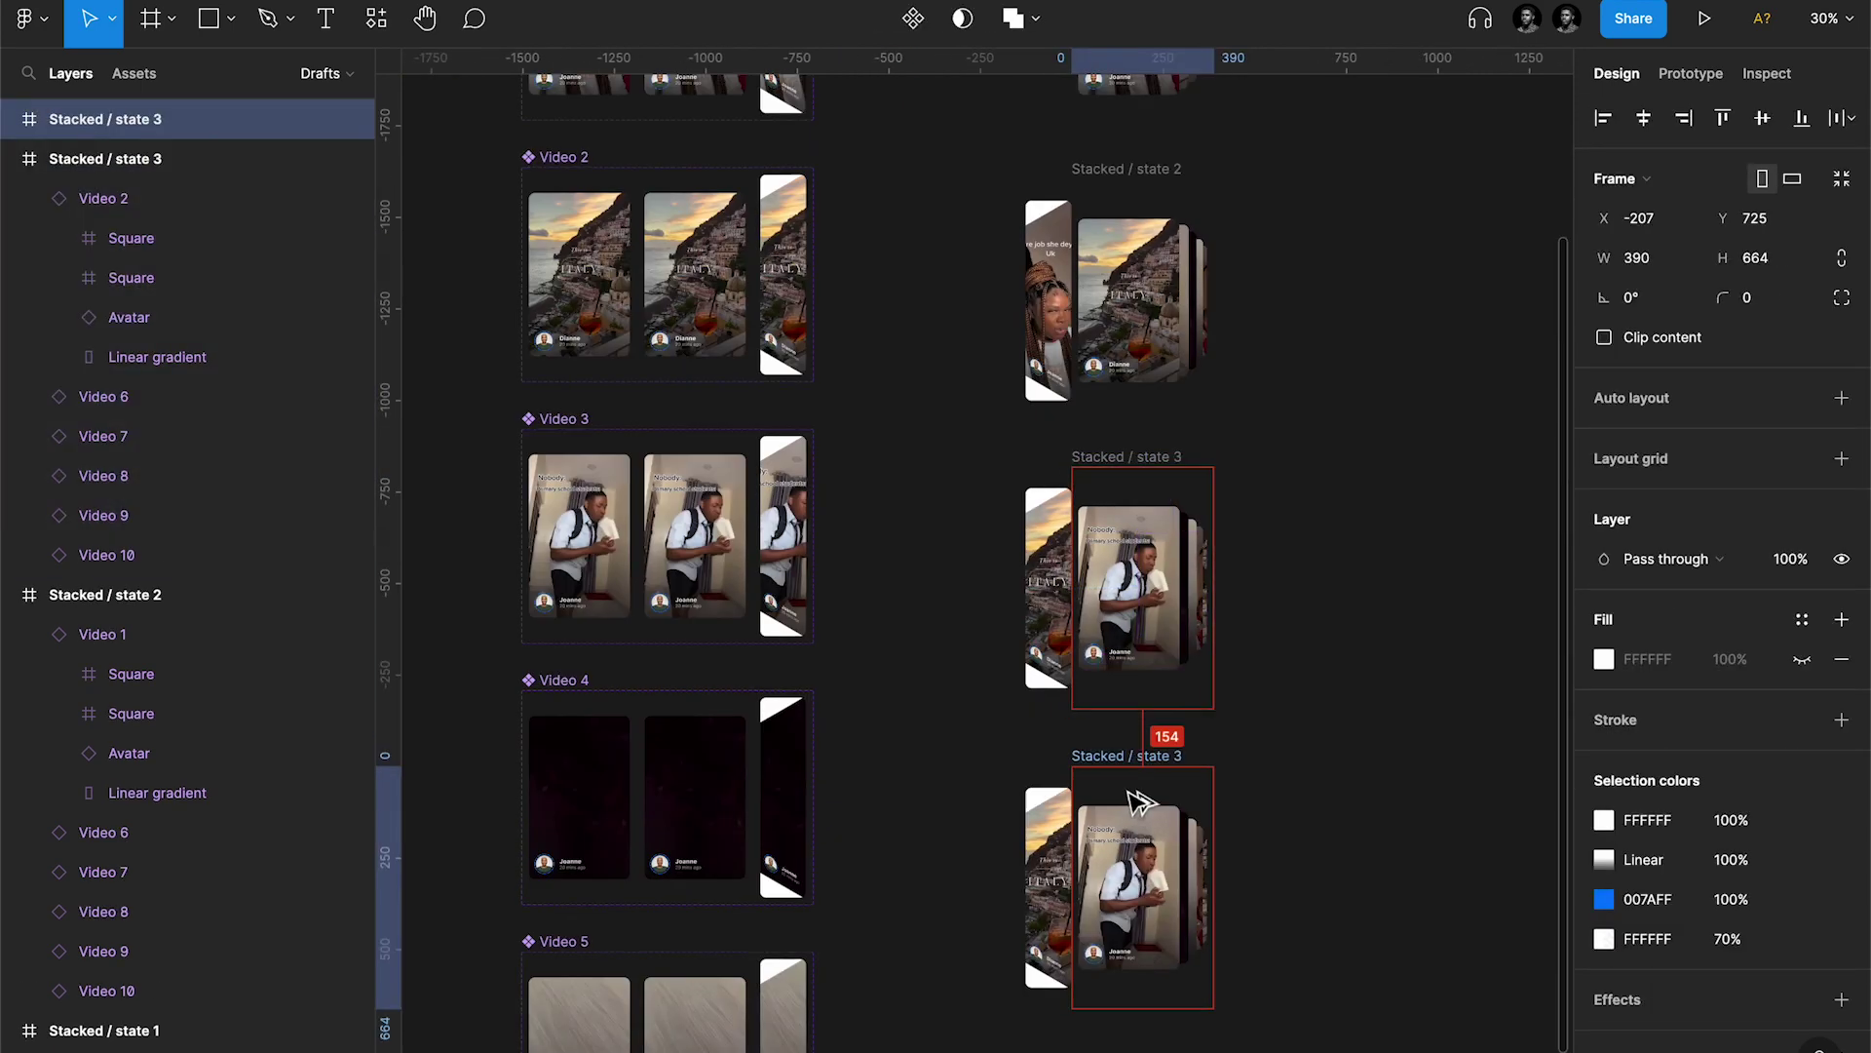
Step: Turn the copy of state 3 into Stacked / state 4, with Video 3 as the tilt card and Video 4 in front
scroll(1102, 780, down, 3)
click(1671, 751)
click(1673, 787)
scroll(1094, 756, up, 5)
key(Tab)
Step: Swap the card right behind the front in Stacked / state 4 to Video 5 and the third stack card to Video 1
click(1660, 398)
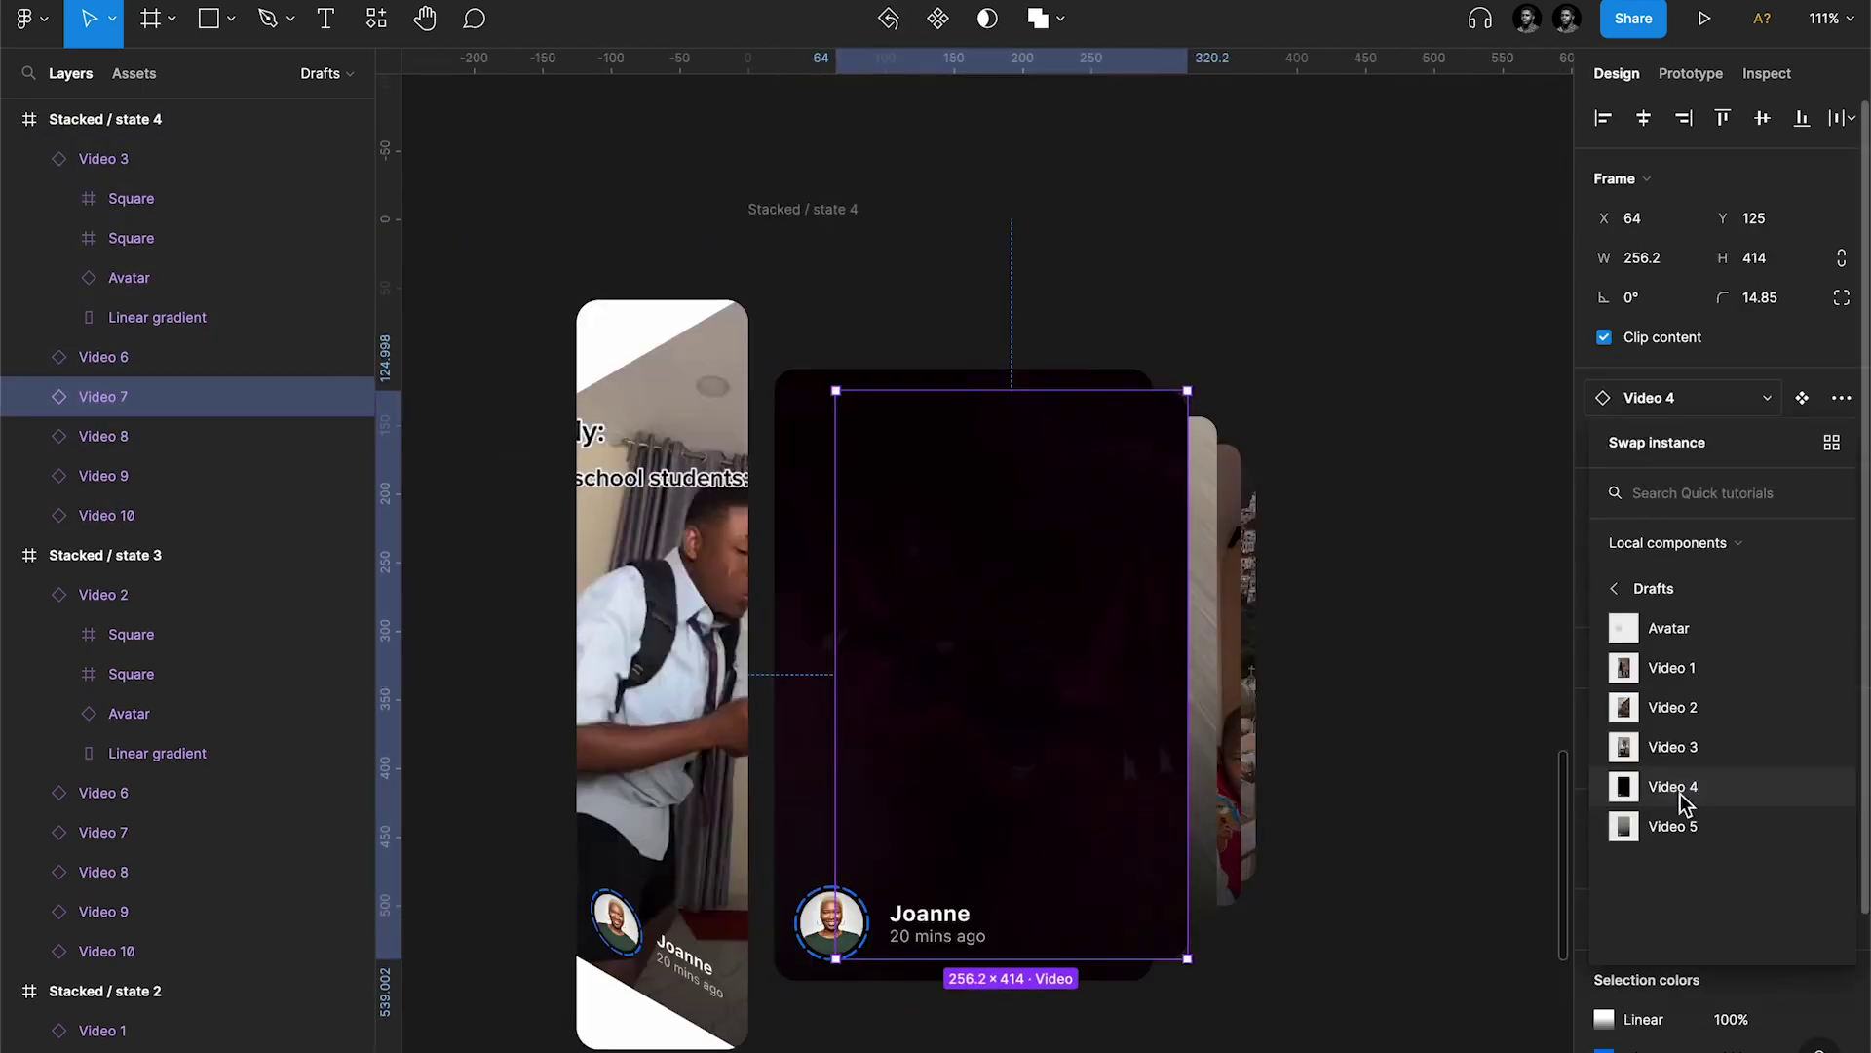
click(1677, 825)
key(Tab)
click(1660, 398)
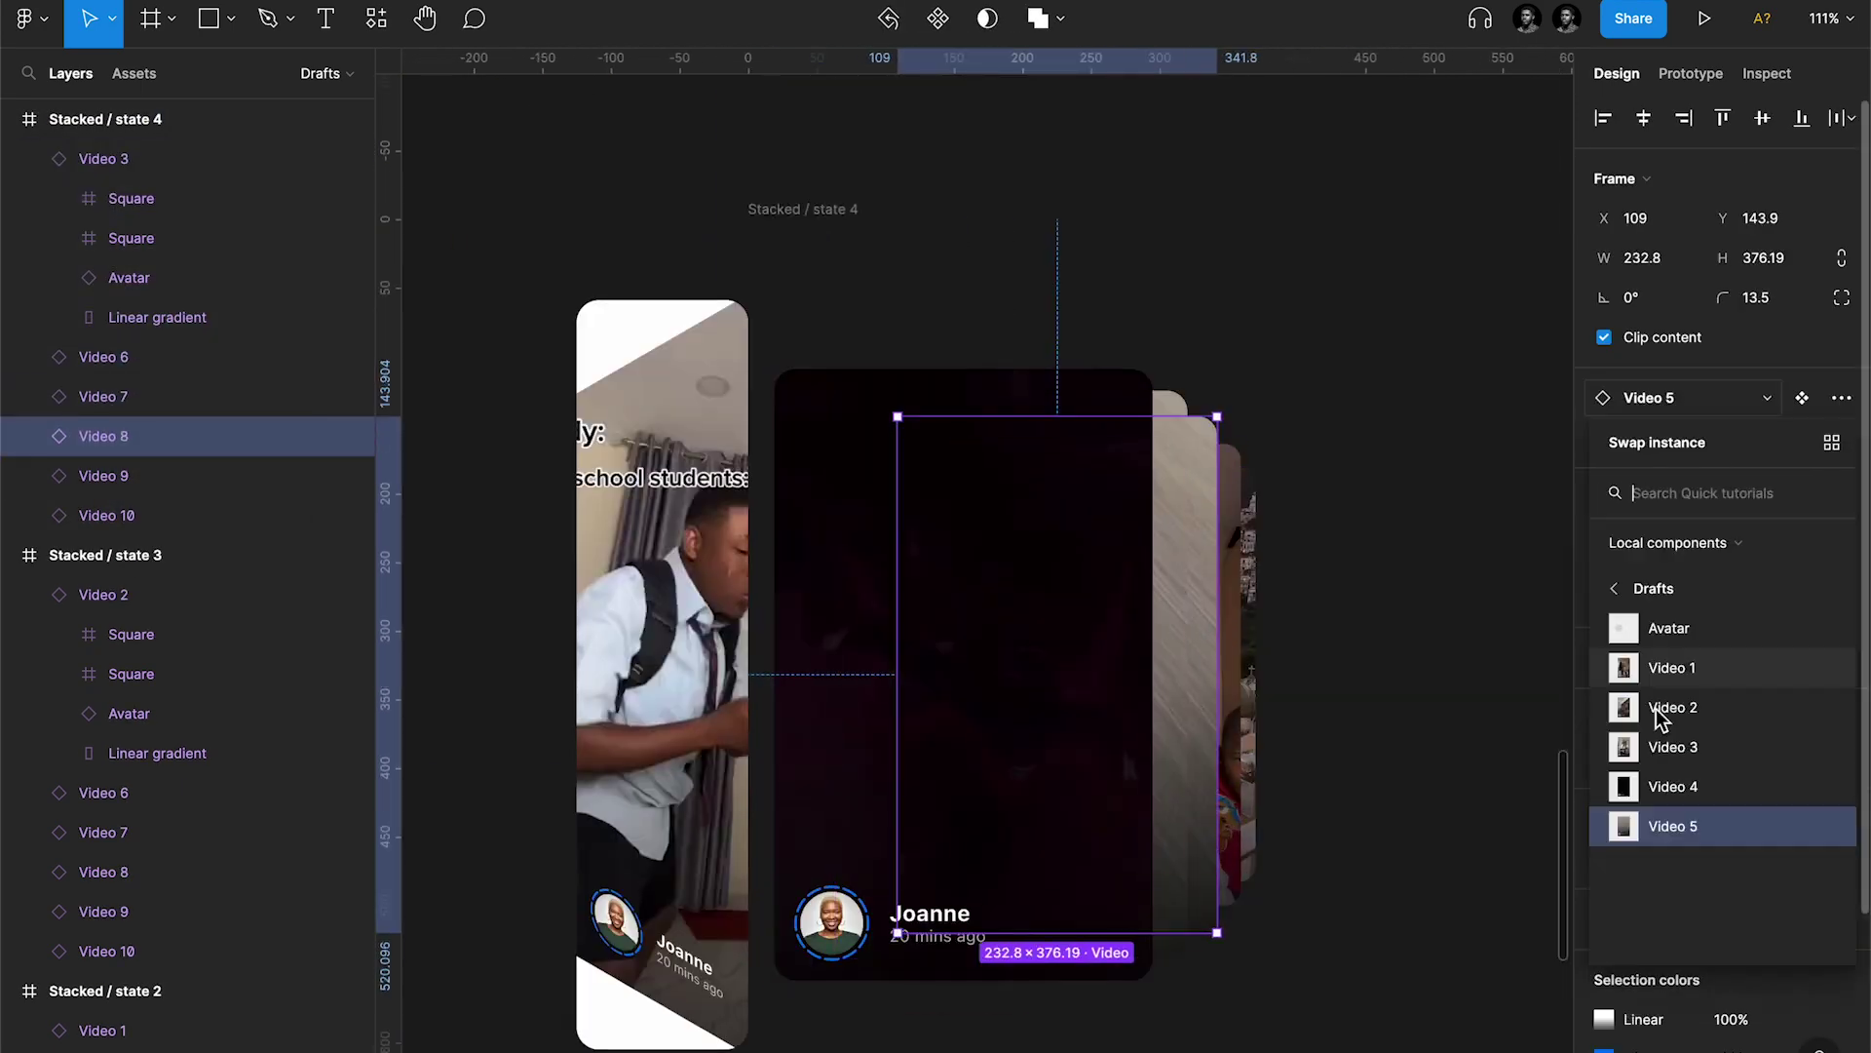
click(1661, 670)
Step: Swap the fourth stack card in Stacked / state 4 to Video 2 and the rearmost card to Video 3
key(Tab)
click(1660, 398)
click(1662, 711)
key(Tab)
click(1663, 749)
Step: Duplicate Stacked / state 4 as Stacked / state 5, with Video 4 as the tilt card and Video 5 in front
click(1197, 373)
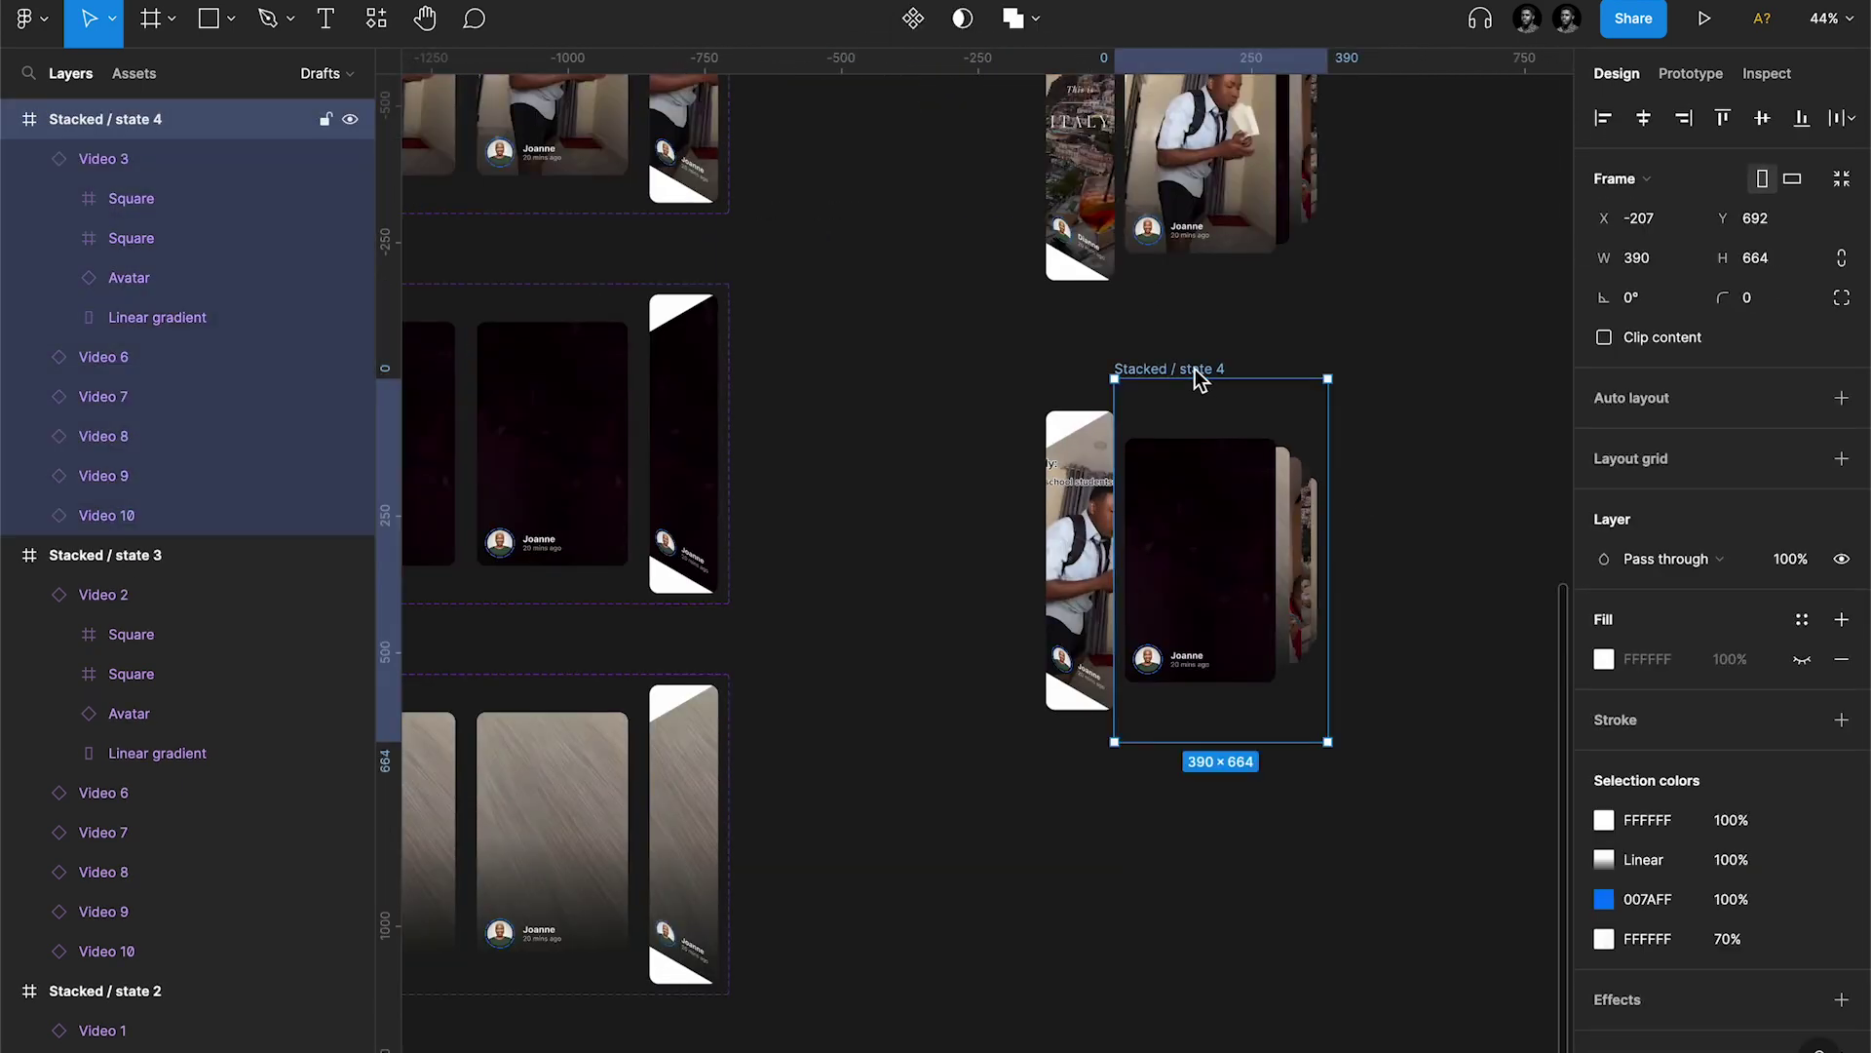
key(ctrl+d)
click(1190, 585)
key(Tab)
key(Tab)
scroll(1248, 483, up, 3)
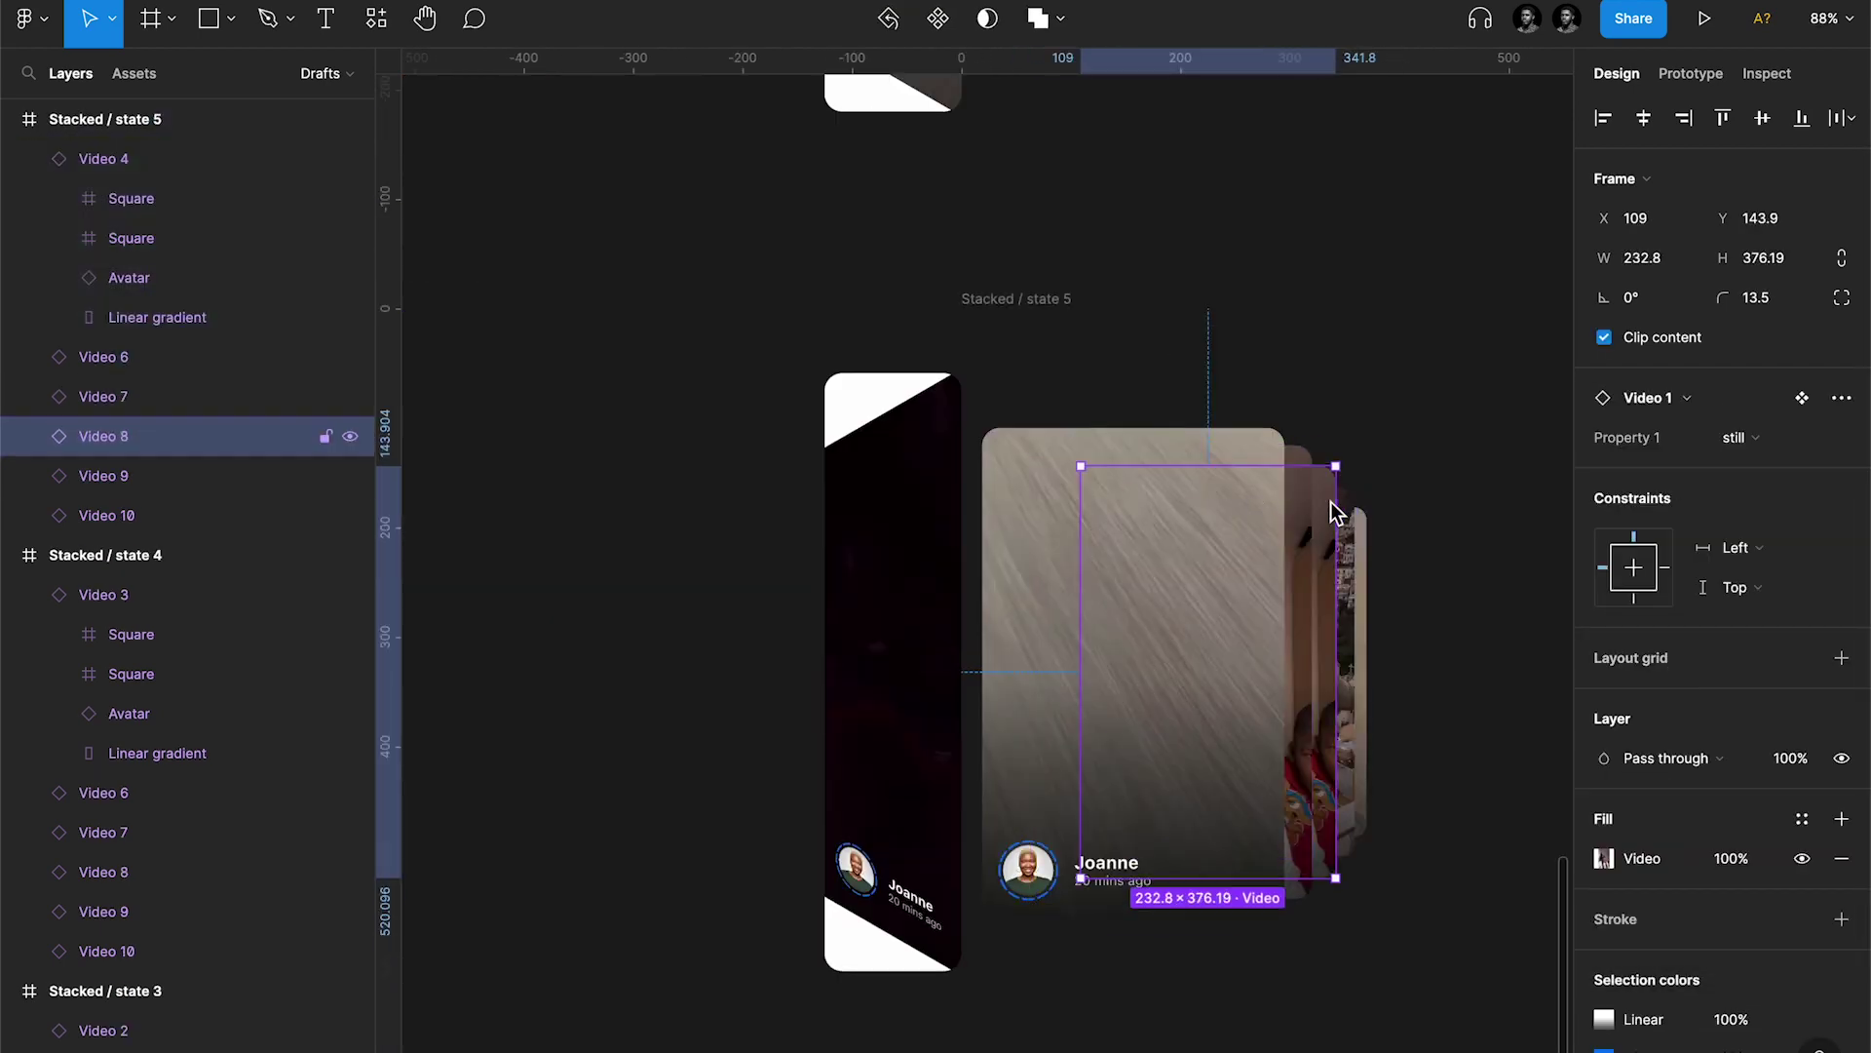
Step: Finish swapping the rear cards in Stacked / state 5, using Video 4 for the rearmost card
key(Tab)
click(1677, 398)
click(1651, 786)
scroll(1365, 568, down, 5)
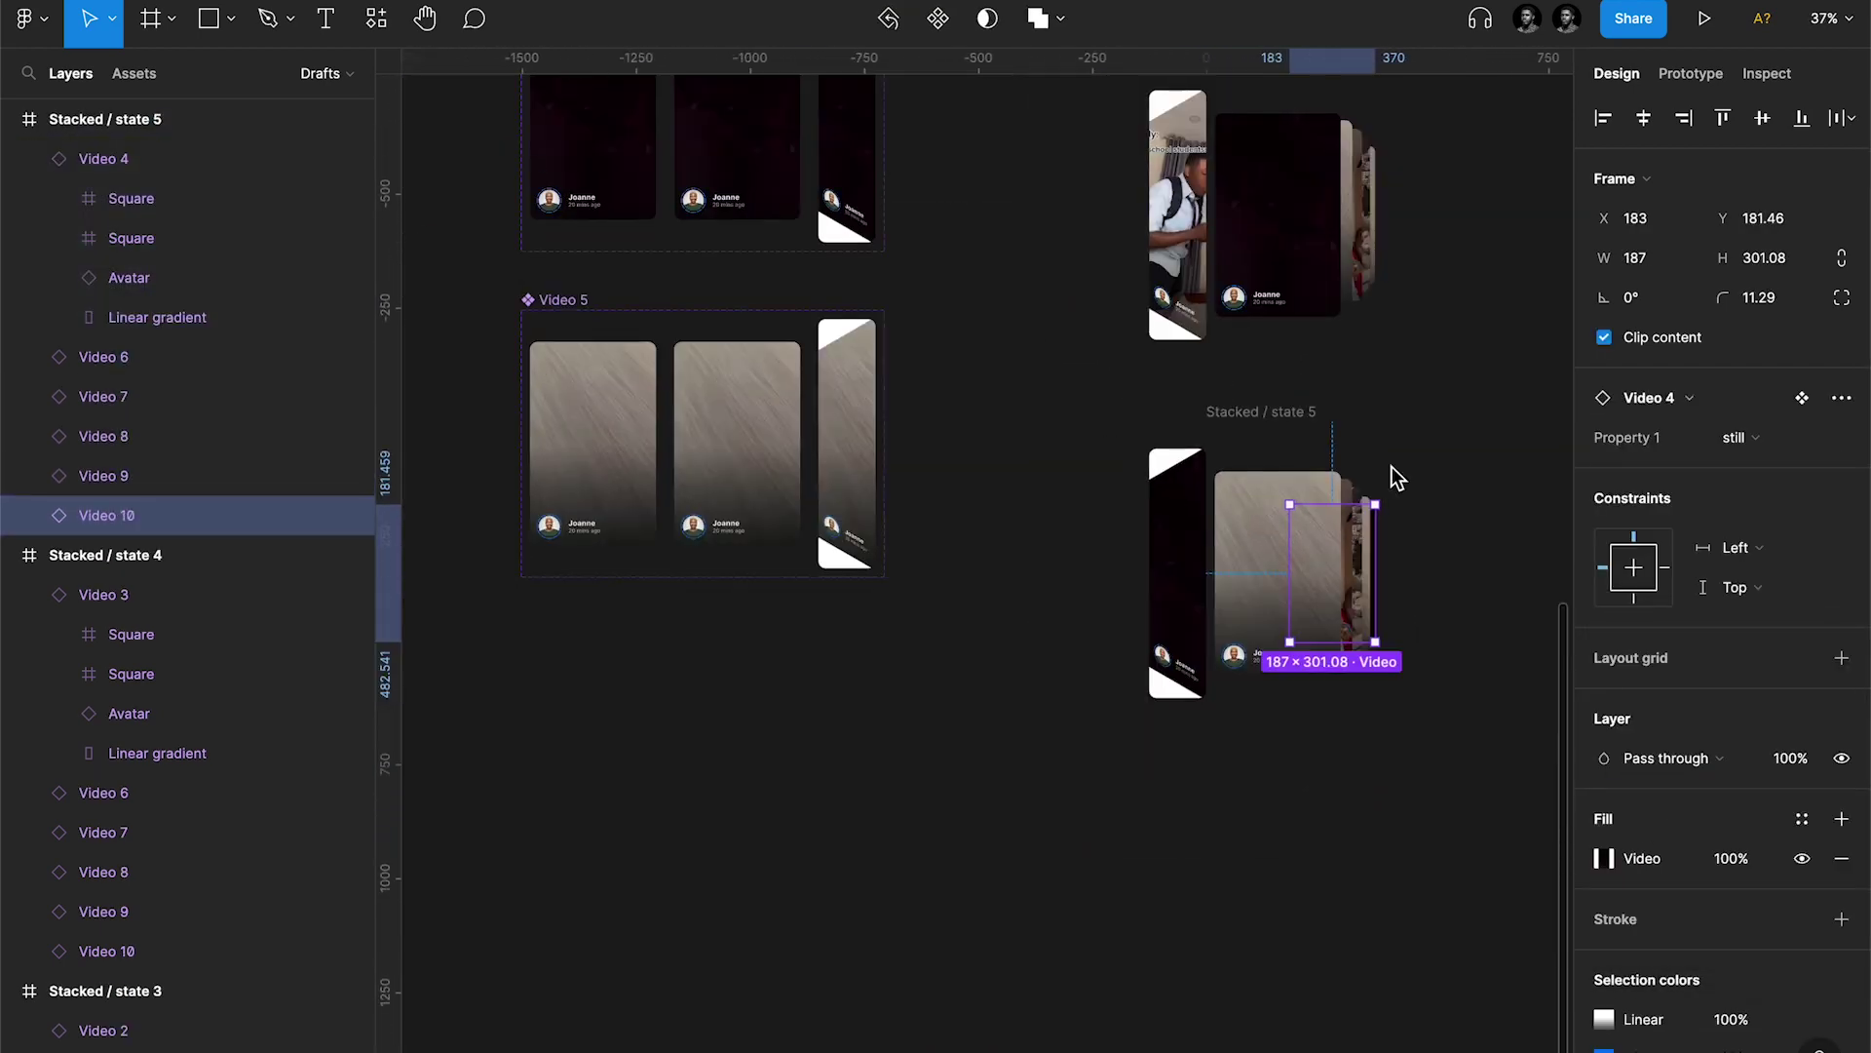
Step: Duplicate Stacked / state 5 as Stacked / state 6, with Video 5 as the tilt card and Video 1 in front
click(1382, 466)
key(ctrl+d)
click(1191, 762)
click(1678, 398)
click(1668, 827)
key(Tab)
click(1674, 400)
click(1664, 669)
scroll(1326, 647, up, 8)
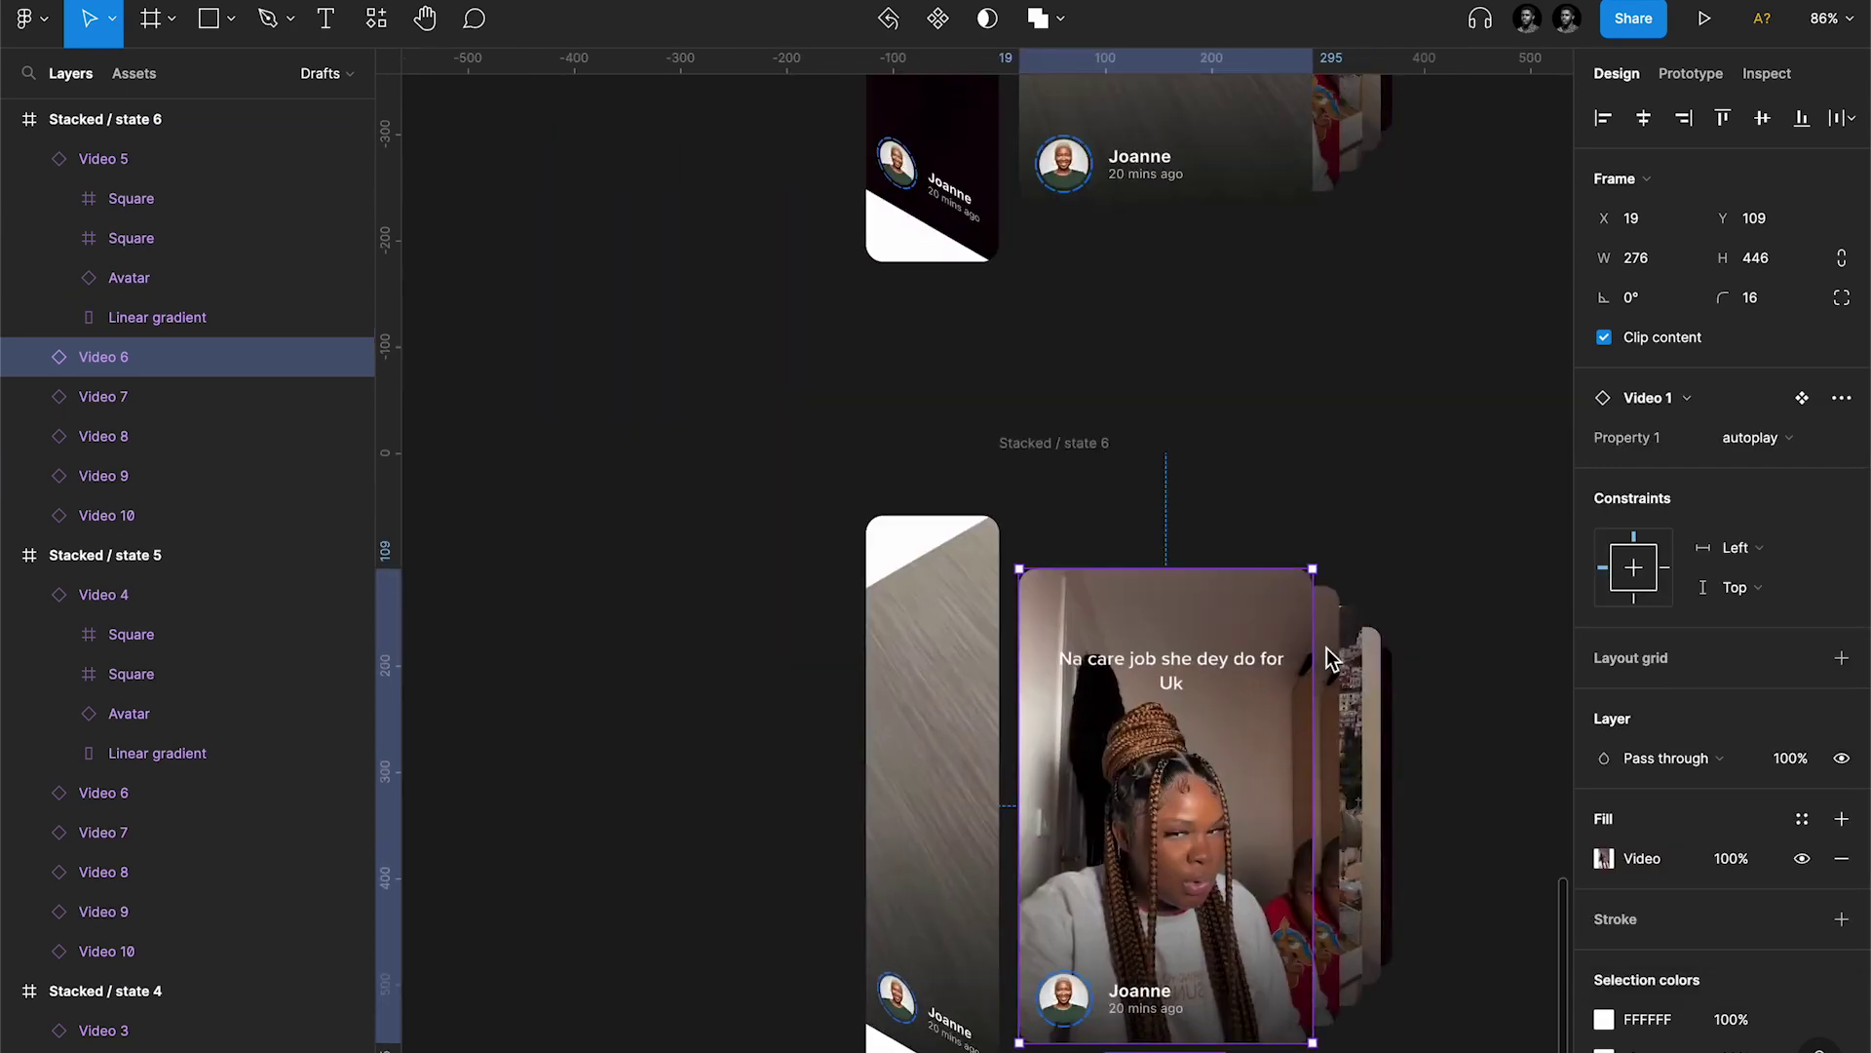
Step: Swap the still cards behind the front card in Stacked / state 6 to continue the video order
key(Tab)
key(Tab)
click(1677, 398)
key(Tab)
click(1394, 443)
Step: Convert each of the six Stacked frames, state 1 through state 6, into its own component
scroll(1394, 444, down, 5)
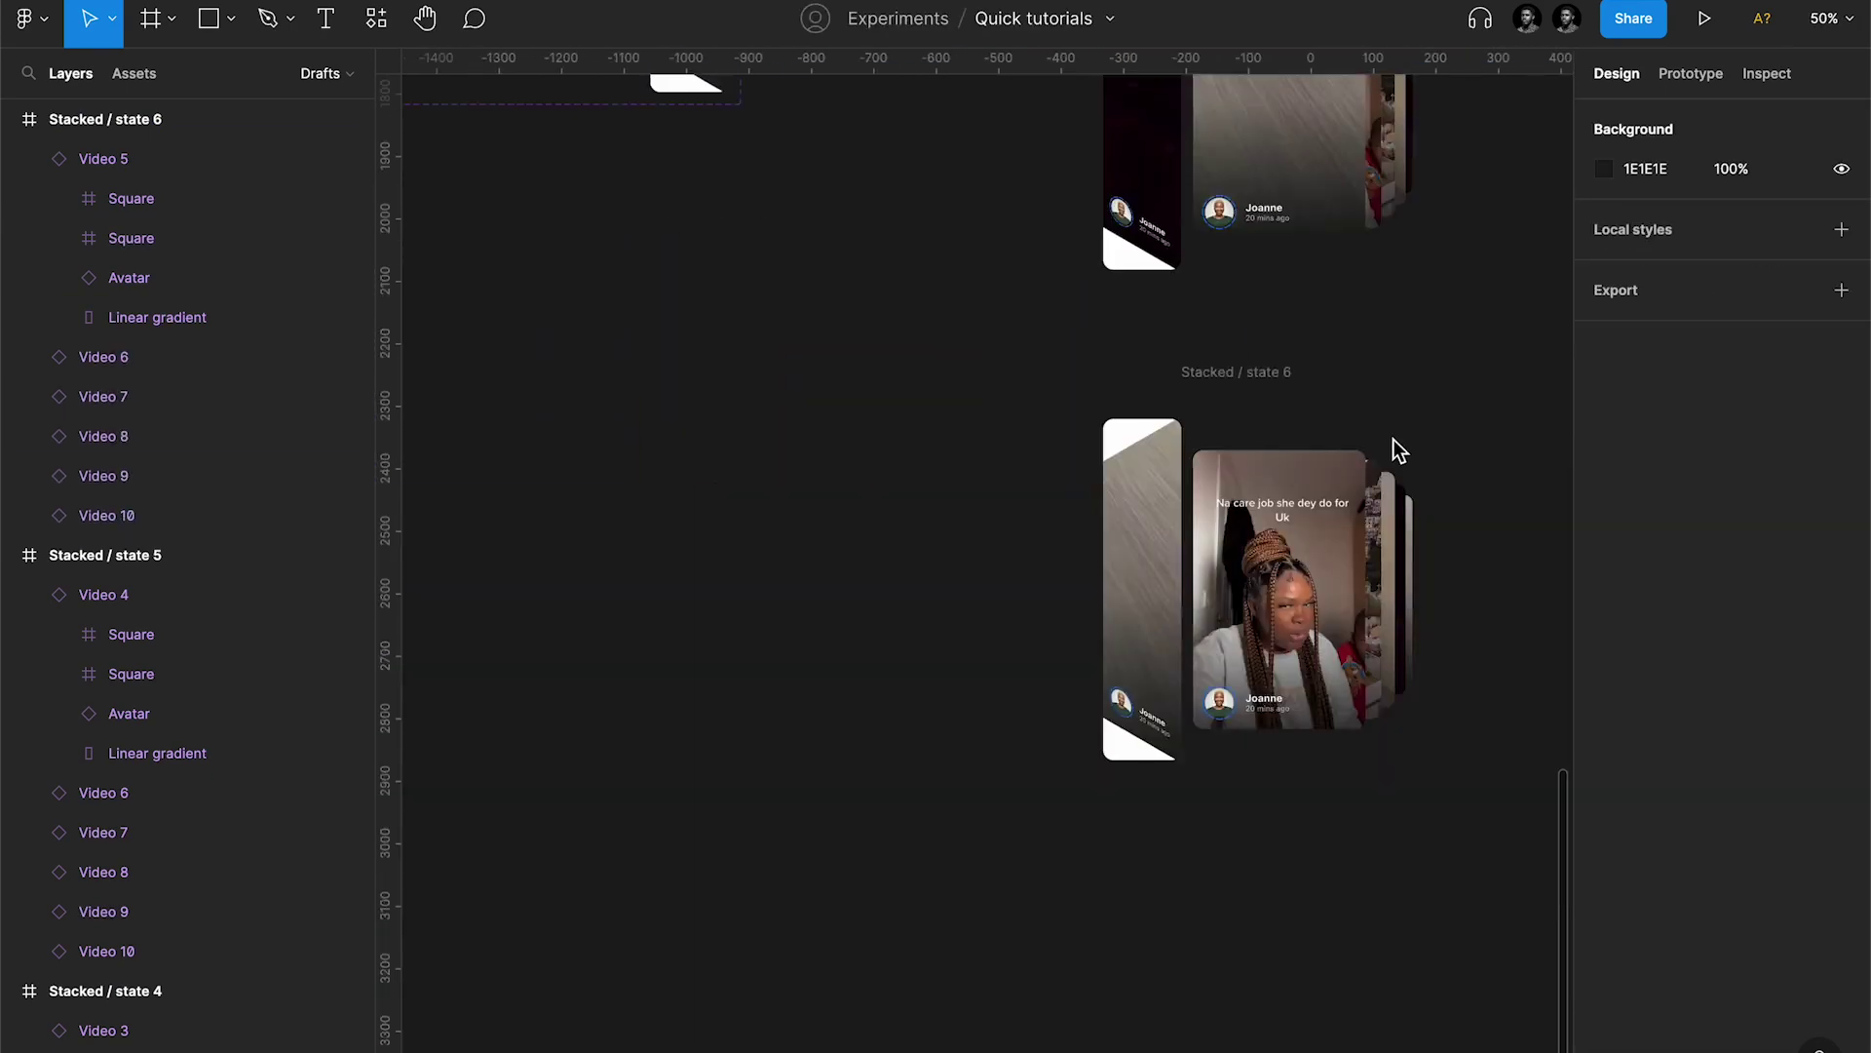
scroll(1393, 439, down, 5)
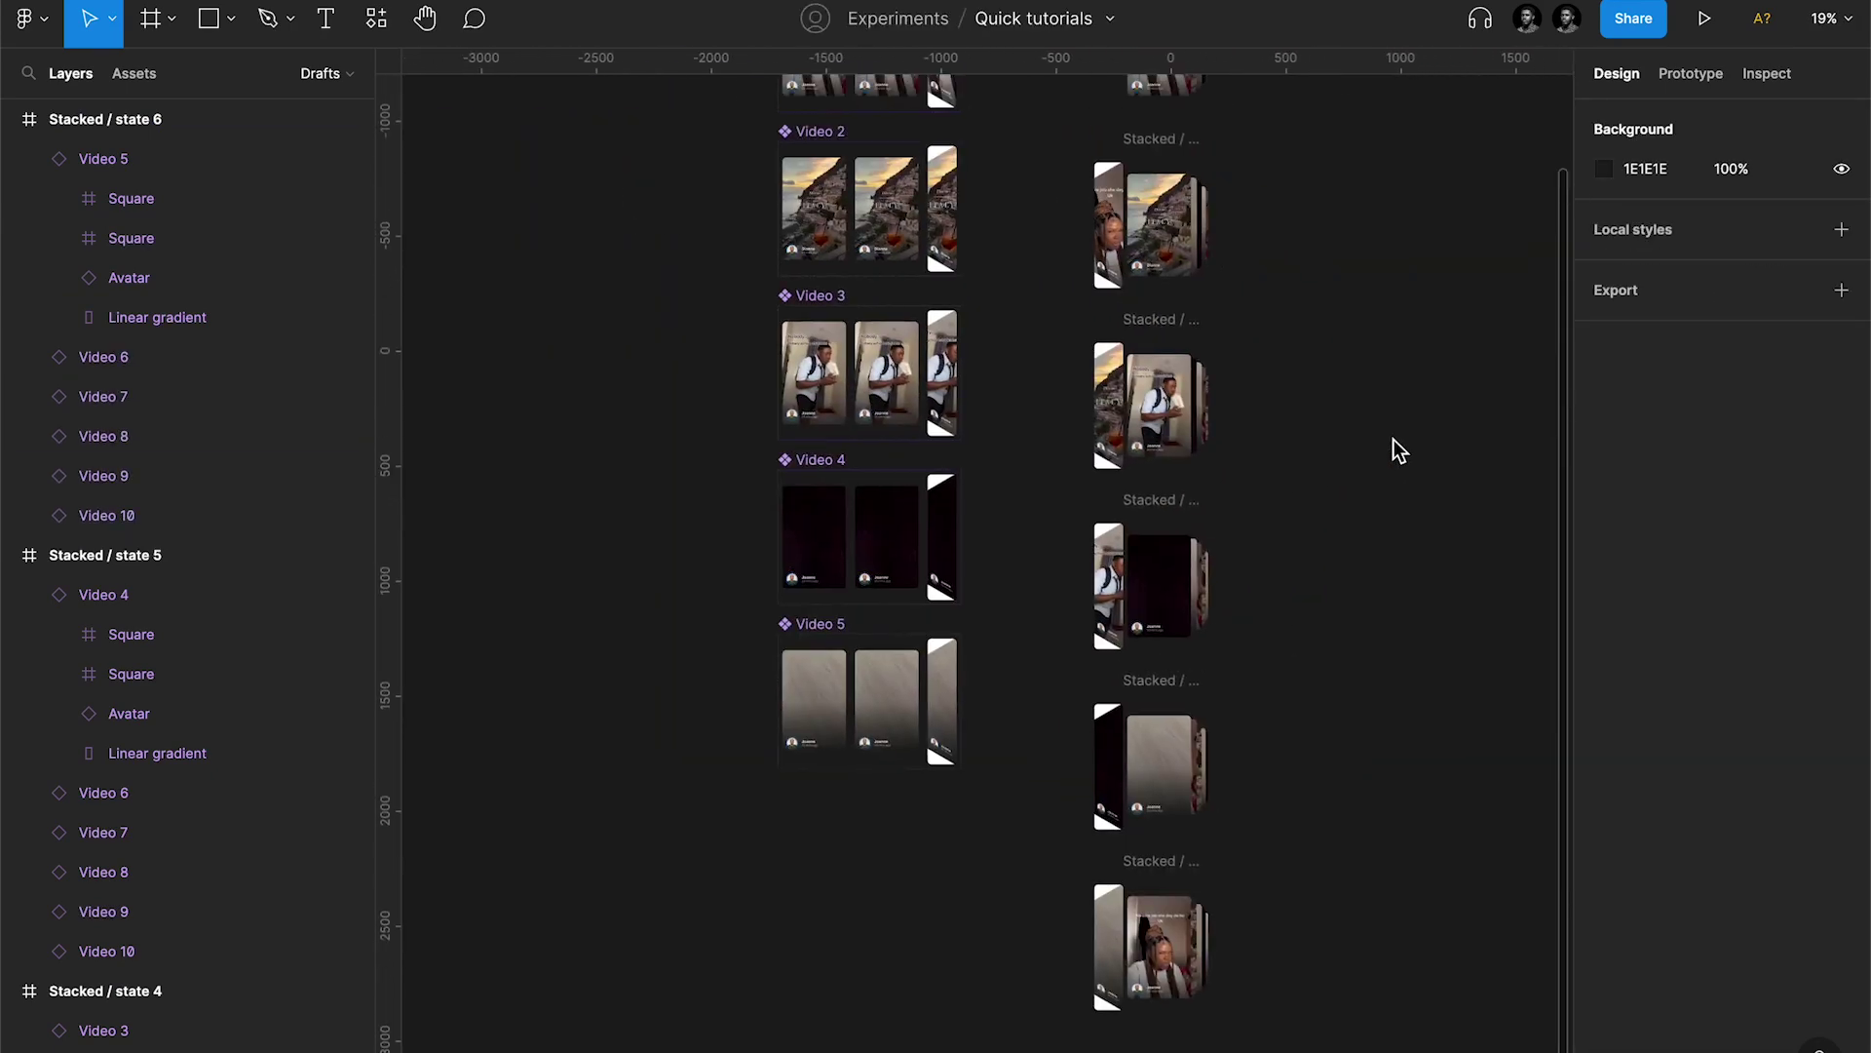
click(1154, 382)
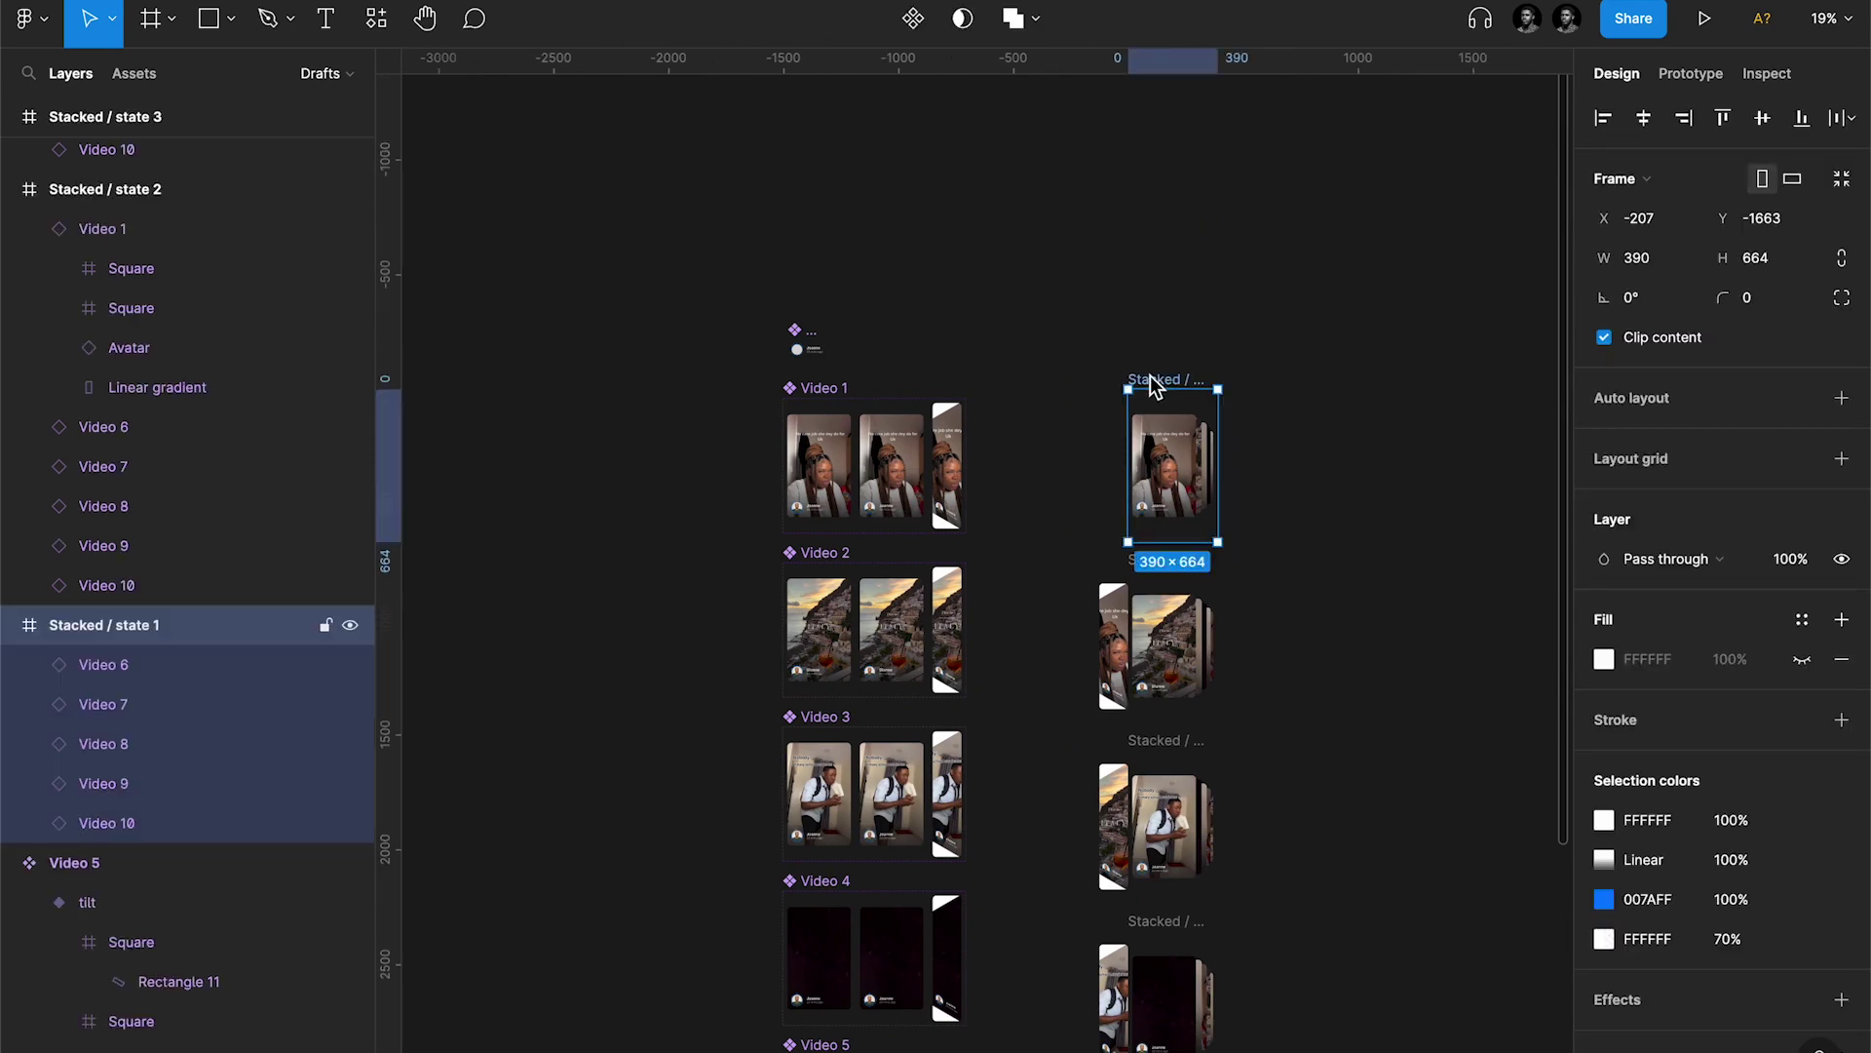
key(alt+super+k)
scroll(1157, 388, up, 3)
key(Tab)
scroll(1199, 487, down, 5)
key(alt+super+k)
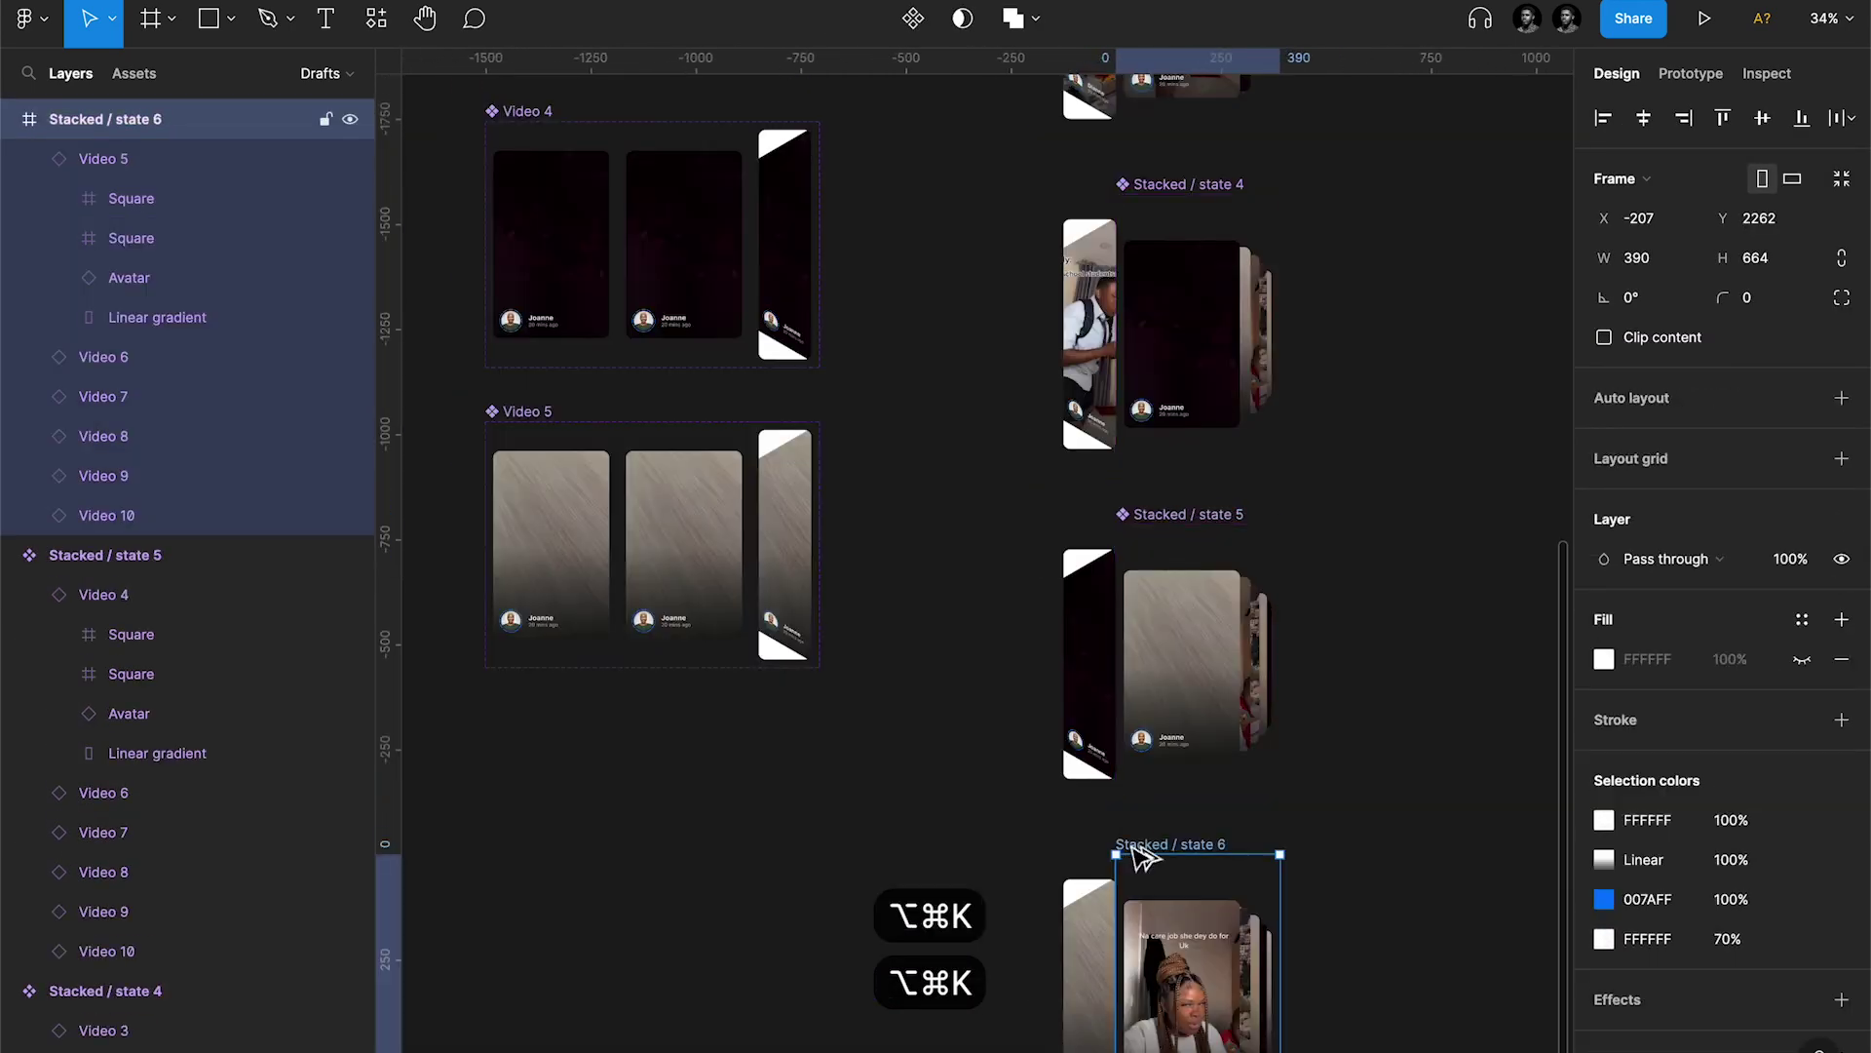
Step: Combine the six Stacked state components as variants of a single Stacked component set
scroll(1141, 856, down, 5)
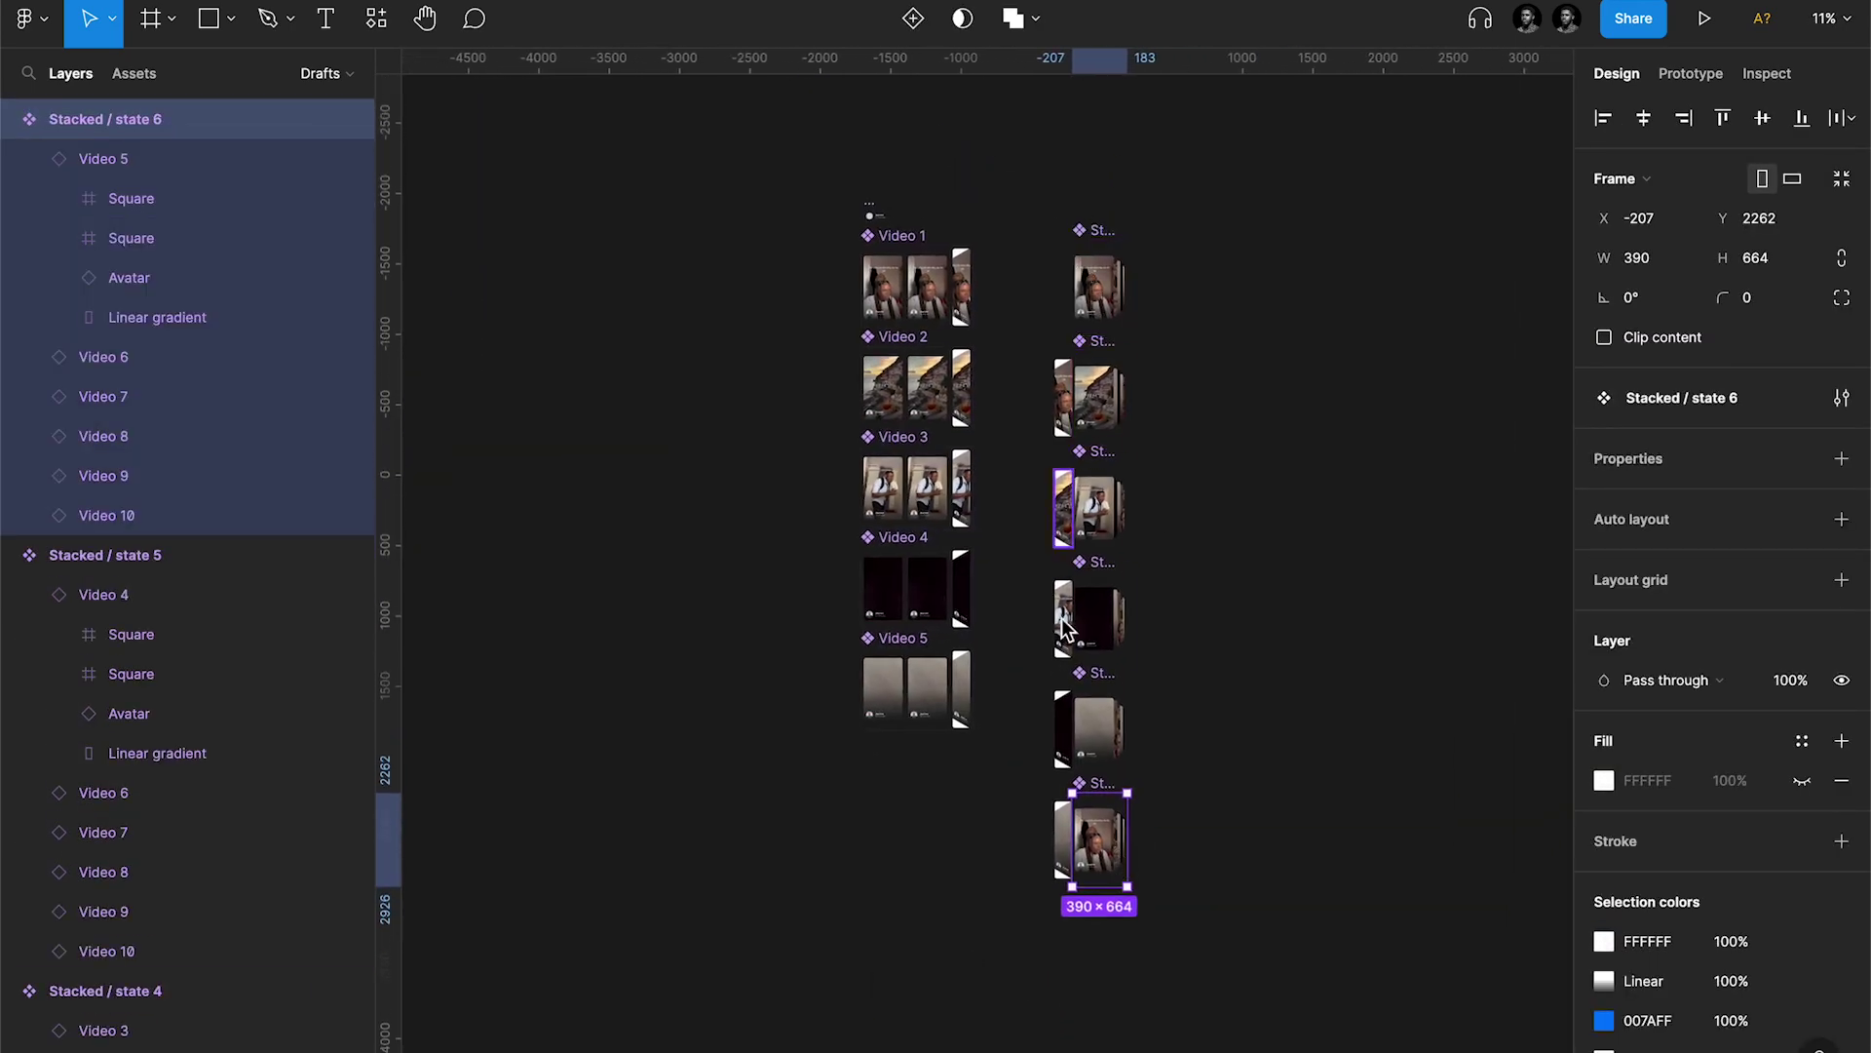
shift+click(1089, 616)
shift+click(1097, 507)
shift+click(1102, 400)
shift+click(1094, 230)
click(1665, 487)
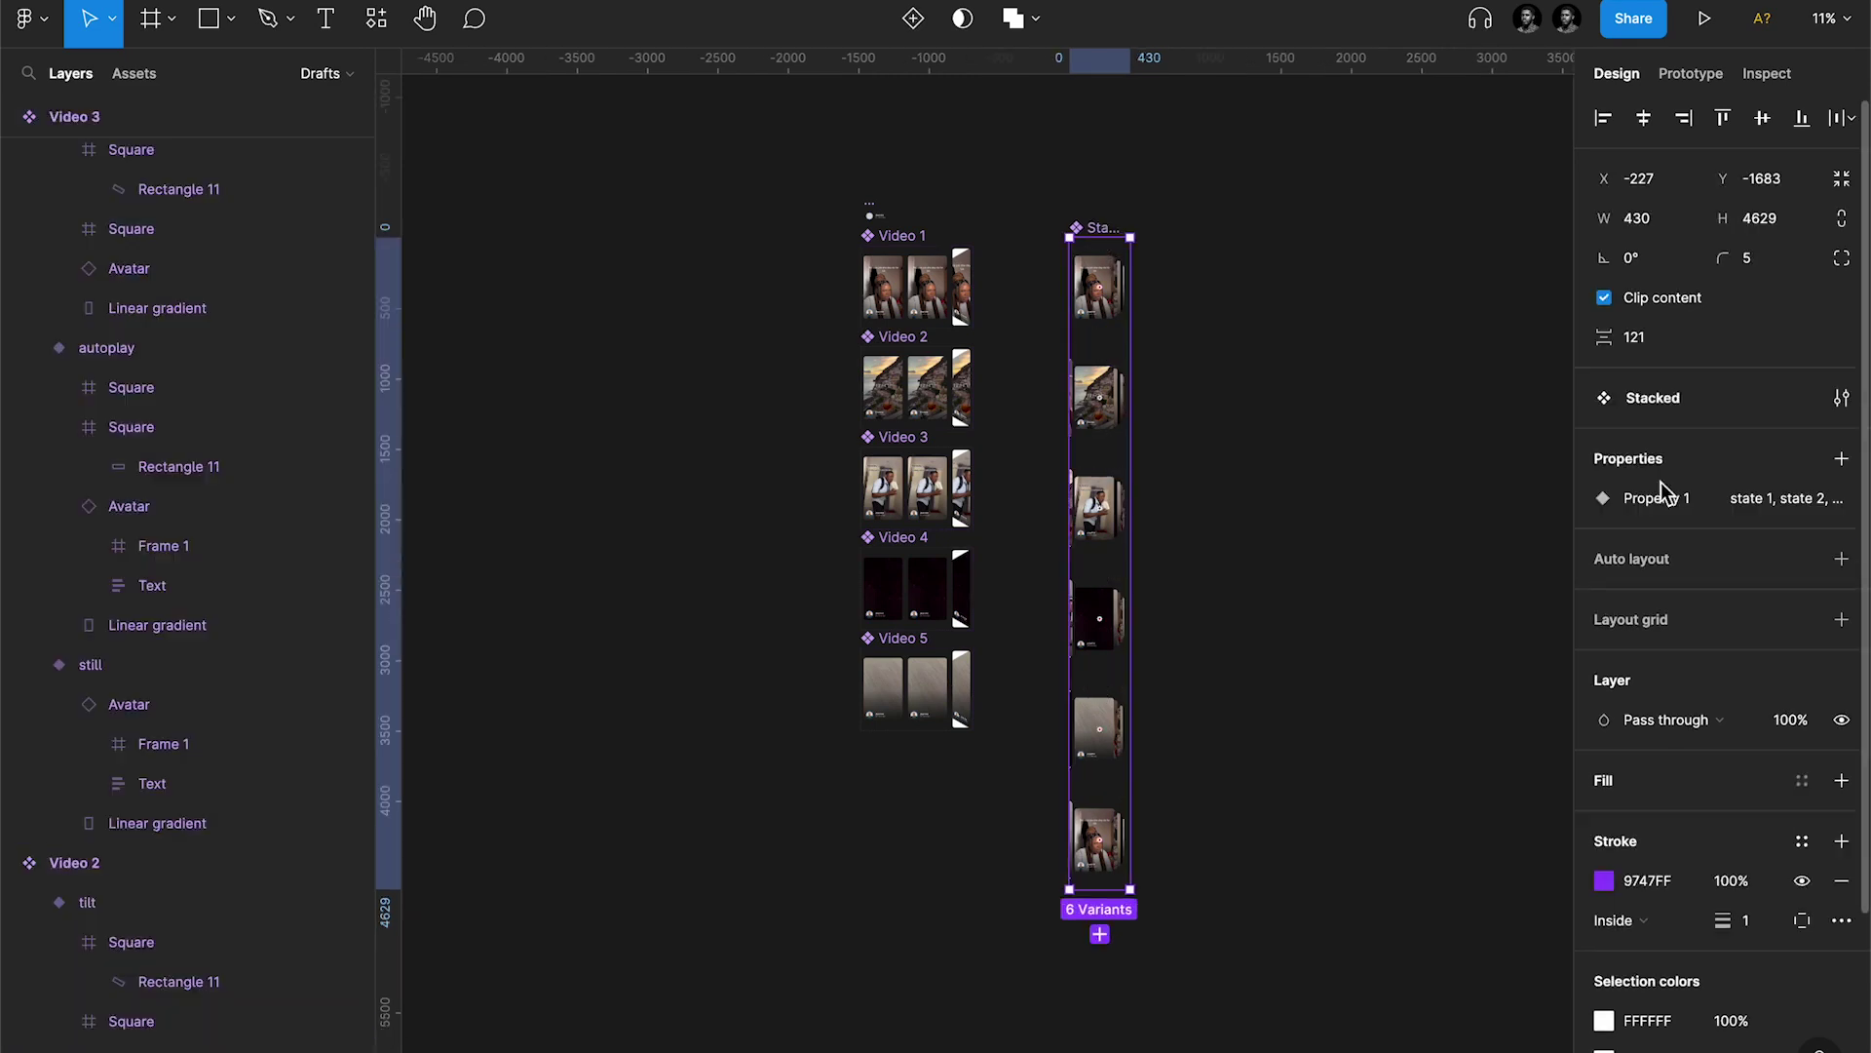
Step: Add a prototype connection from the state 1 variant of Stacked to state 2
scroll(1299, 498, up, 5)
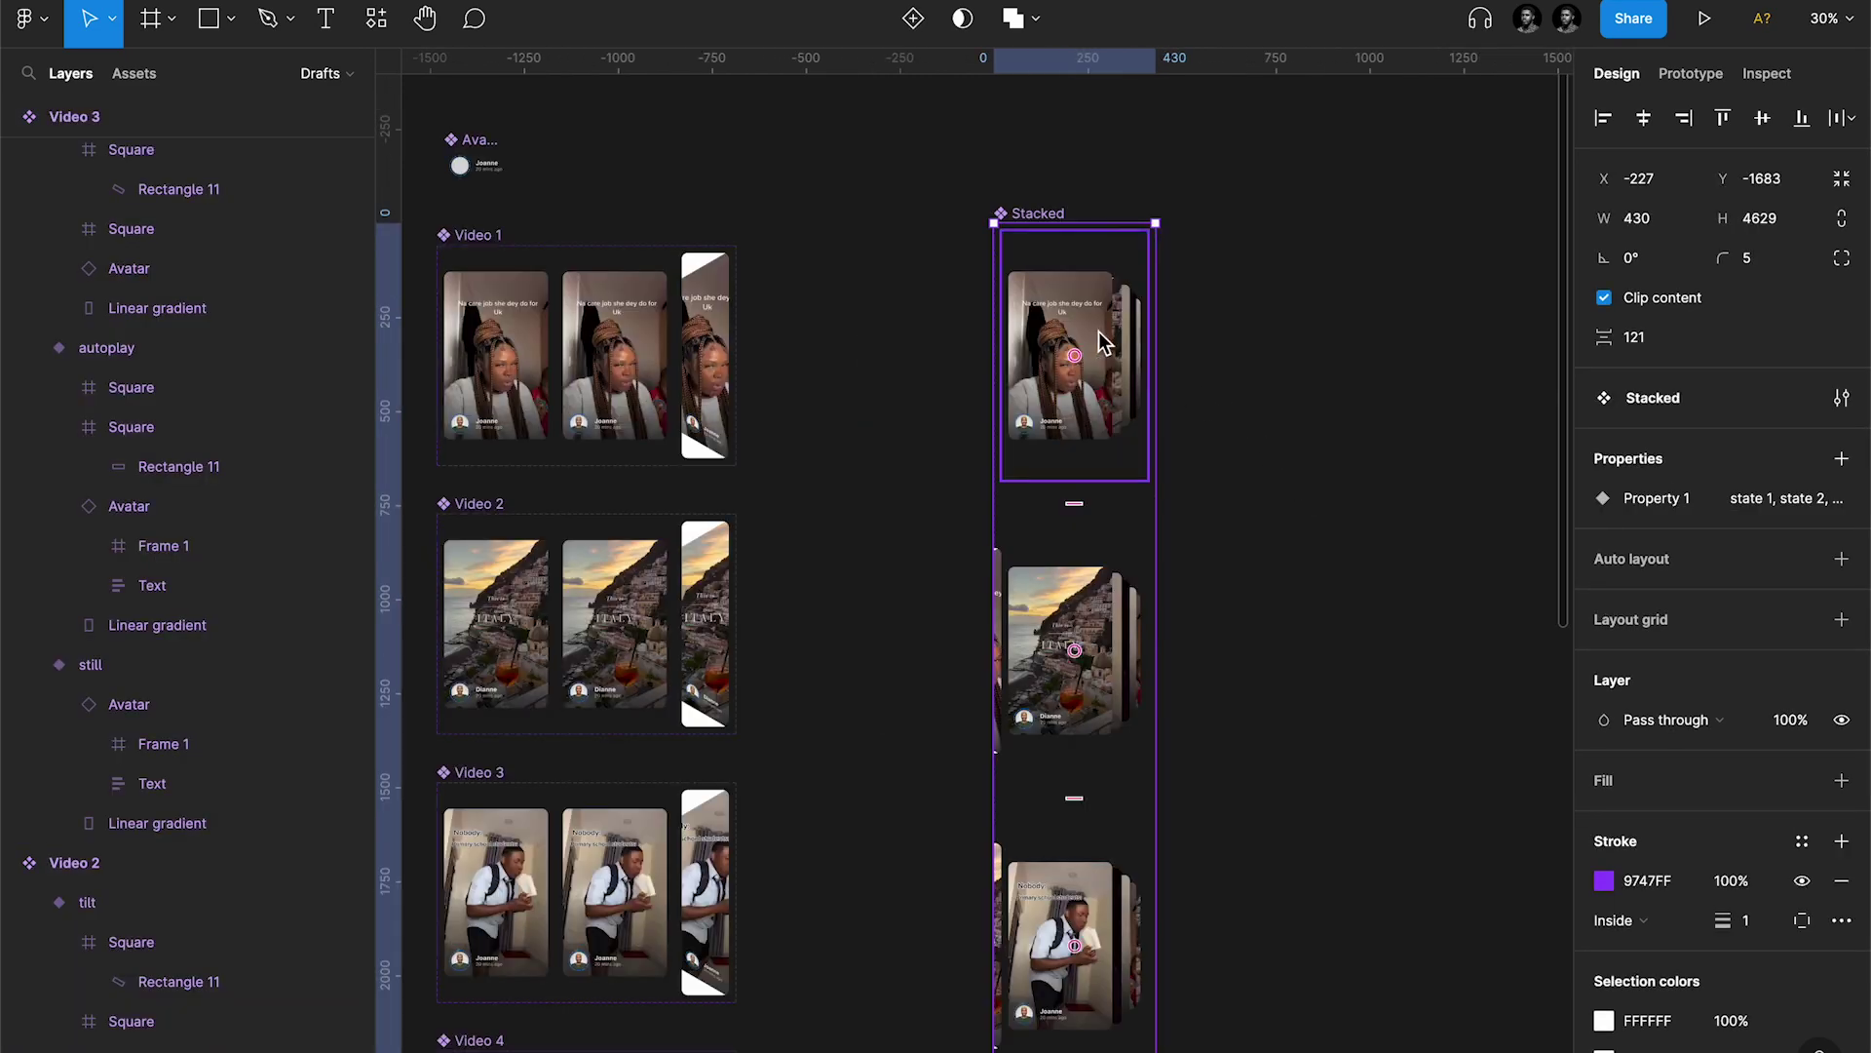
scroll(1120, 570, down, 5)
scroll(1120, 571, up, 3)
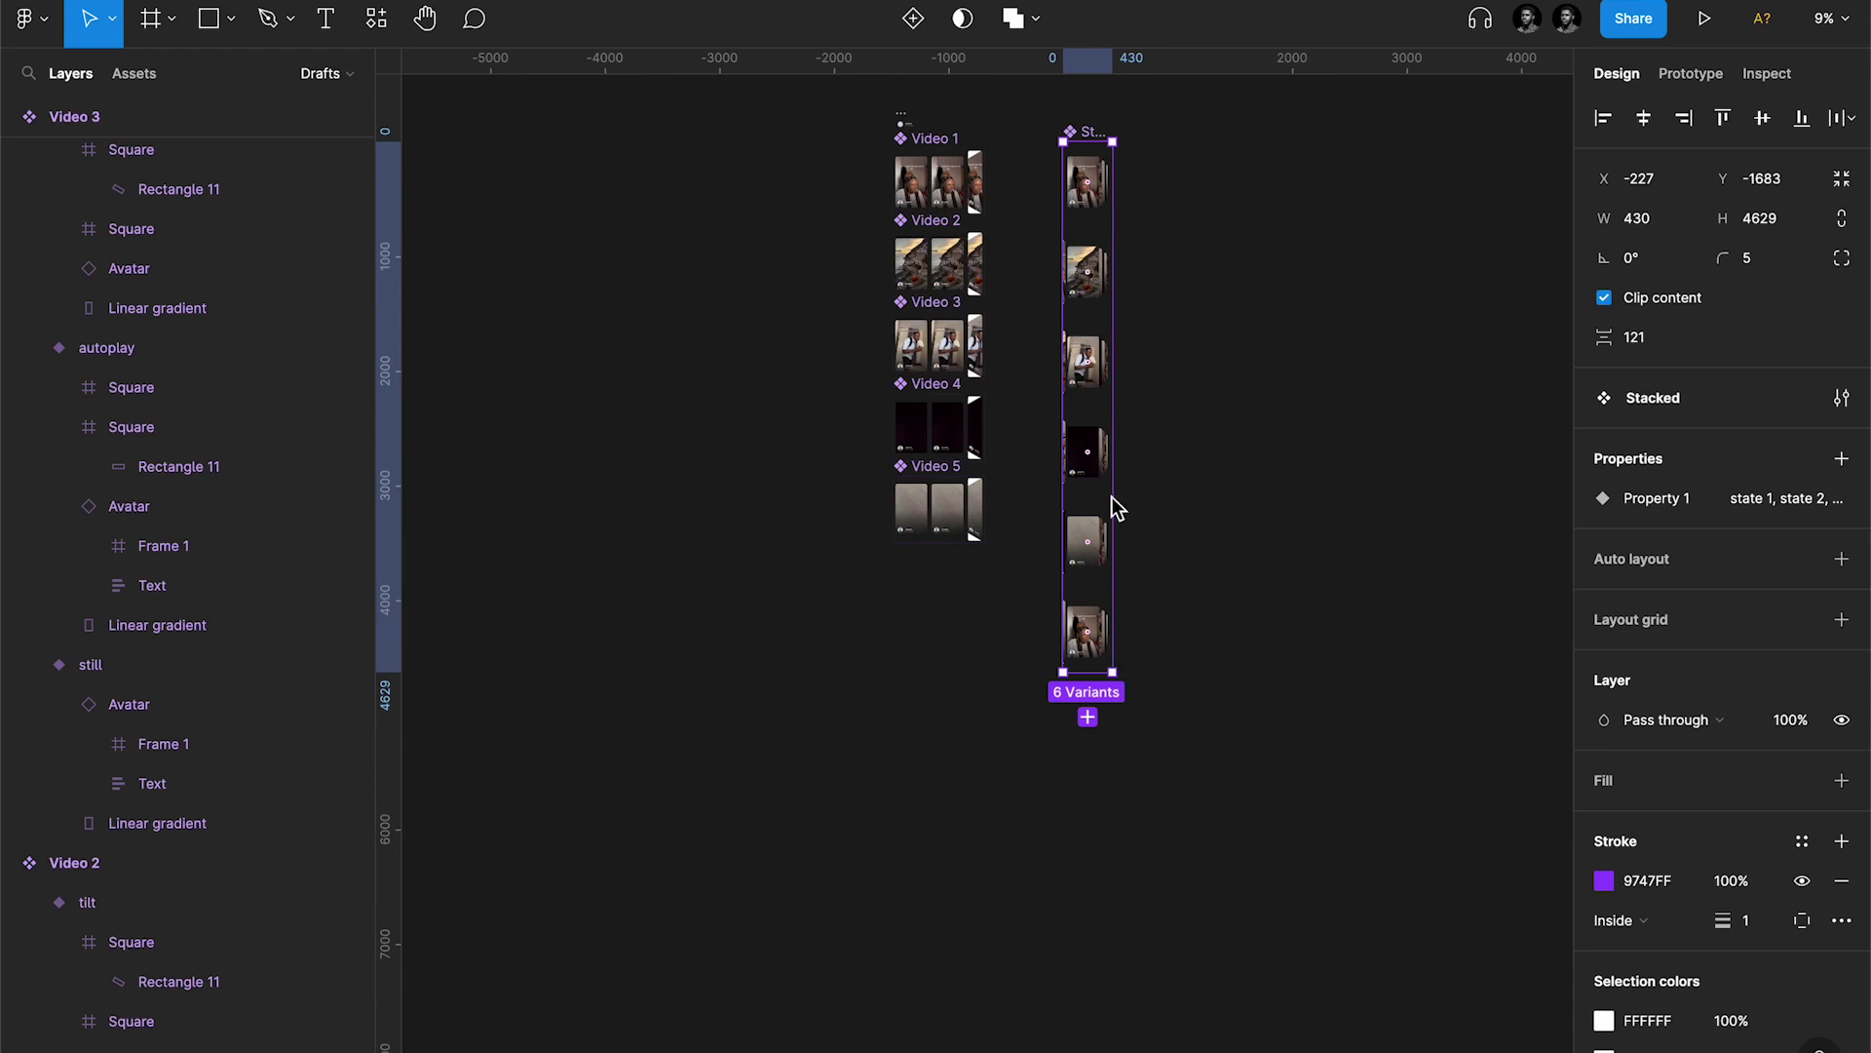
scroll(1111, 221, up, 5)
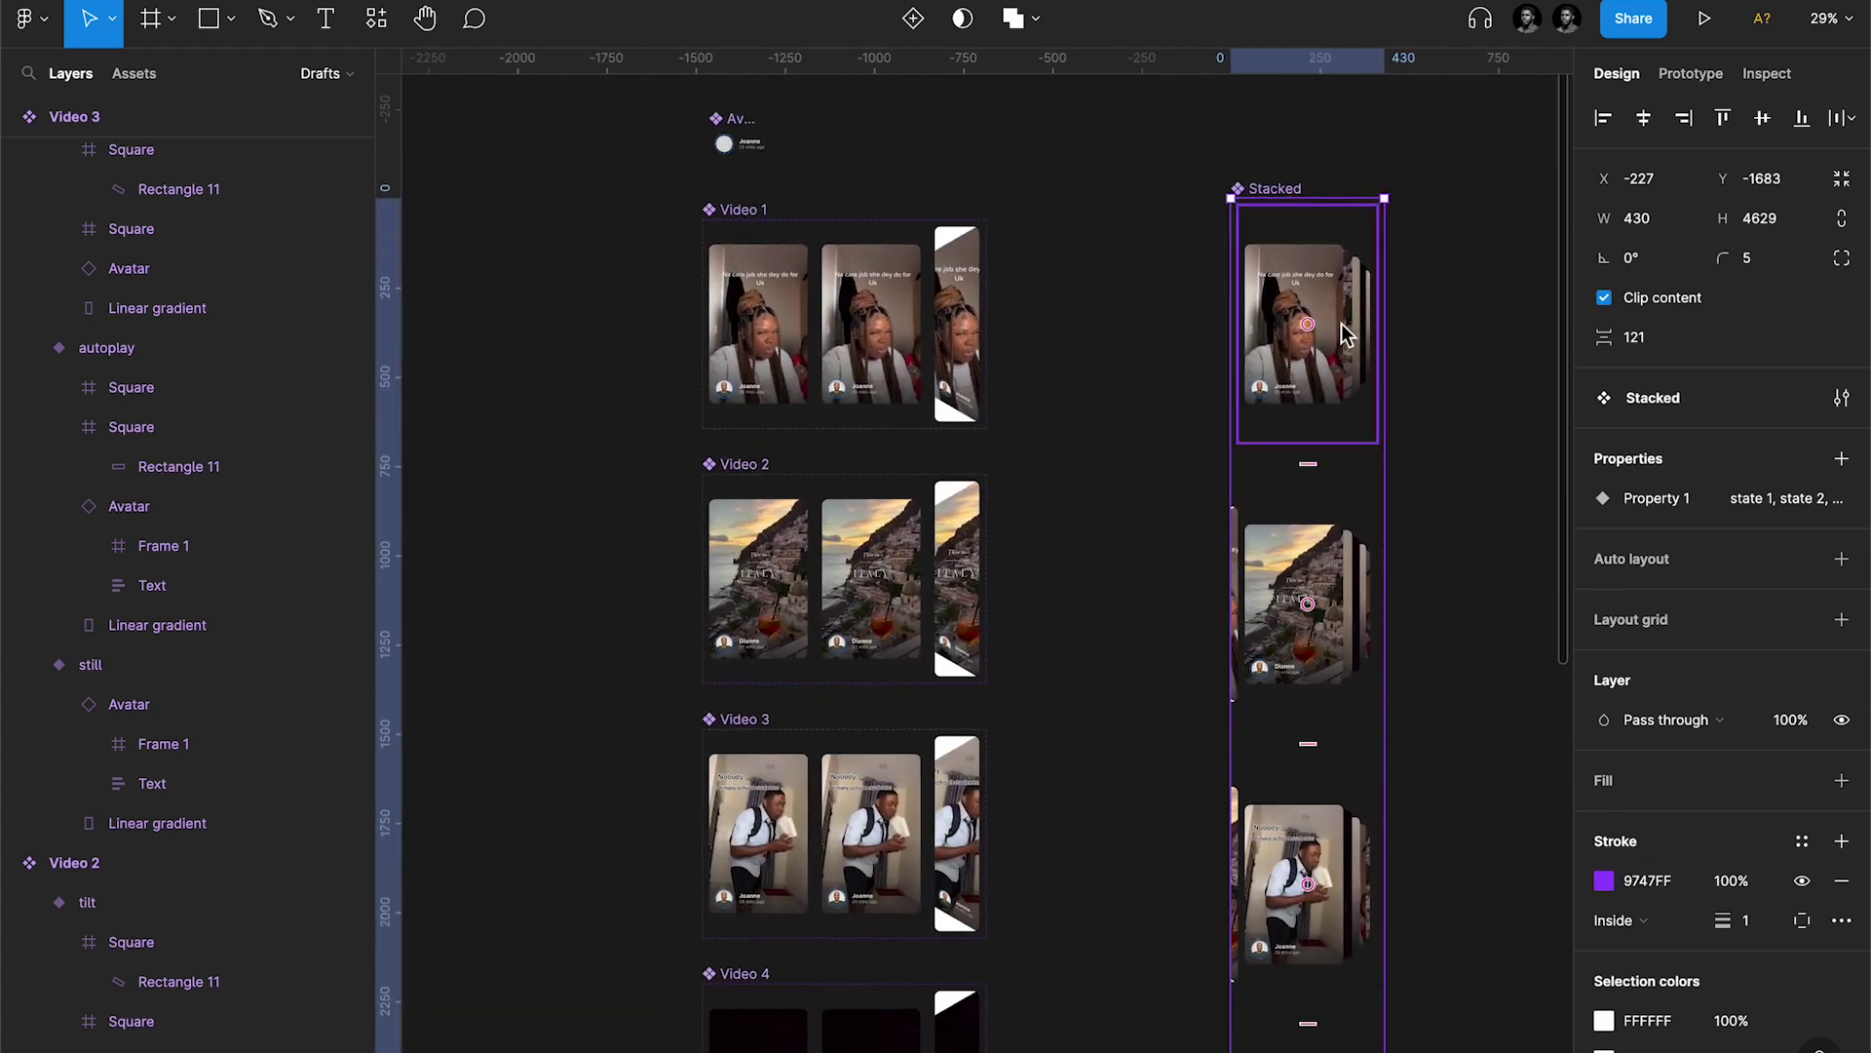
click(1342, 327)
scroll(1375, 293, right, 2)
click(1690, 73)
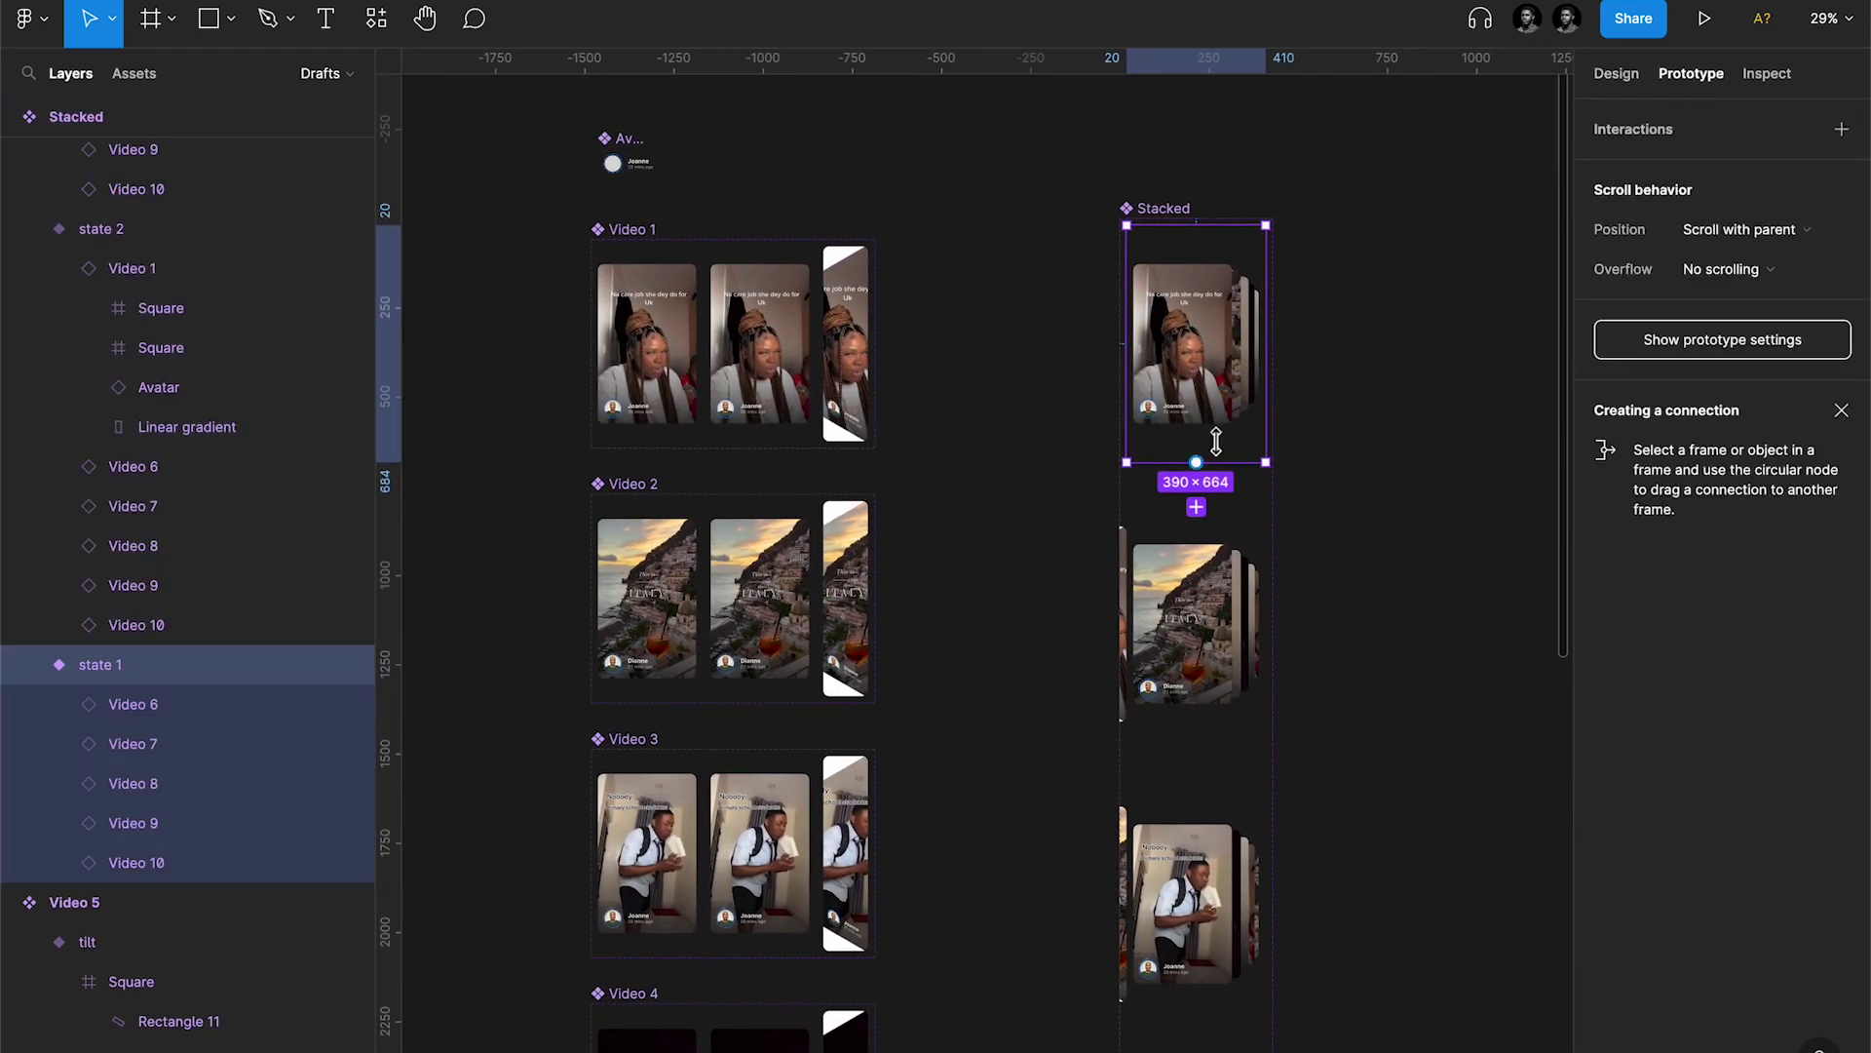
scroll(1197, 353, up, 3)
drag(1199, 558, 1203, 682)
Step: Set the state 1 interaction's trigger to On drag and its animation to Smart animate
click(1362, 236)
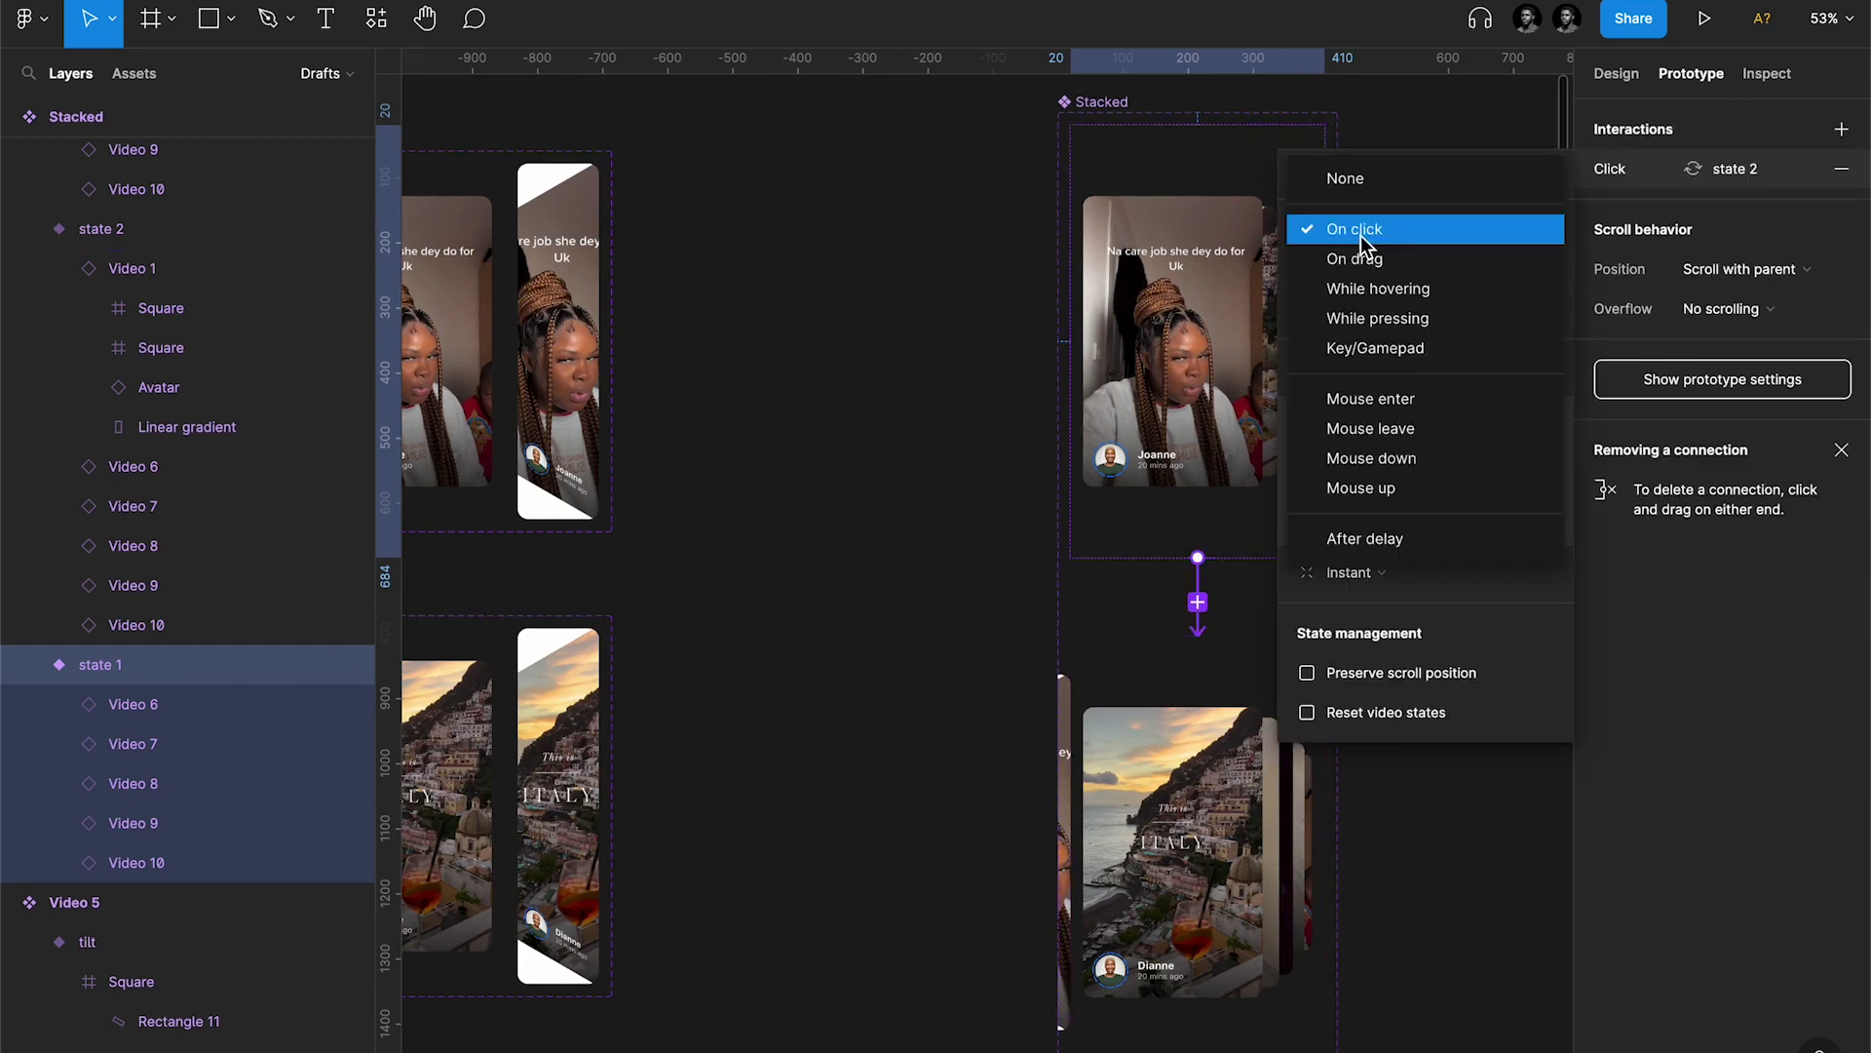
click(1363, 257)
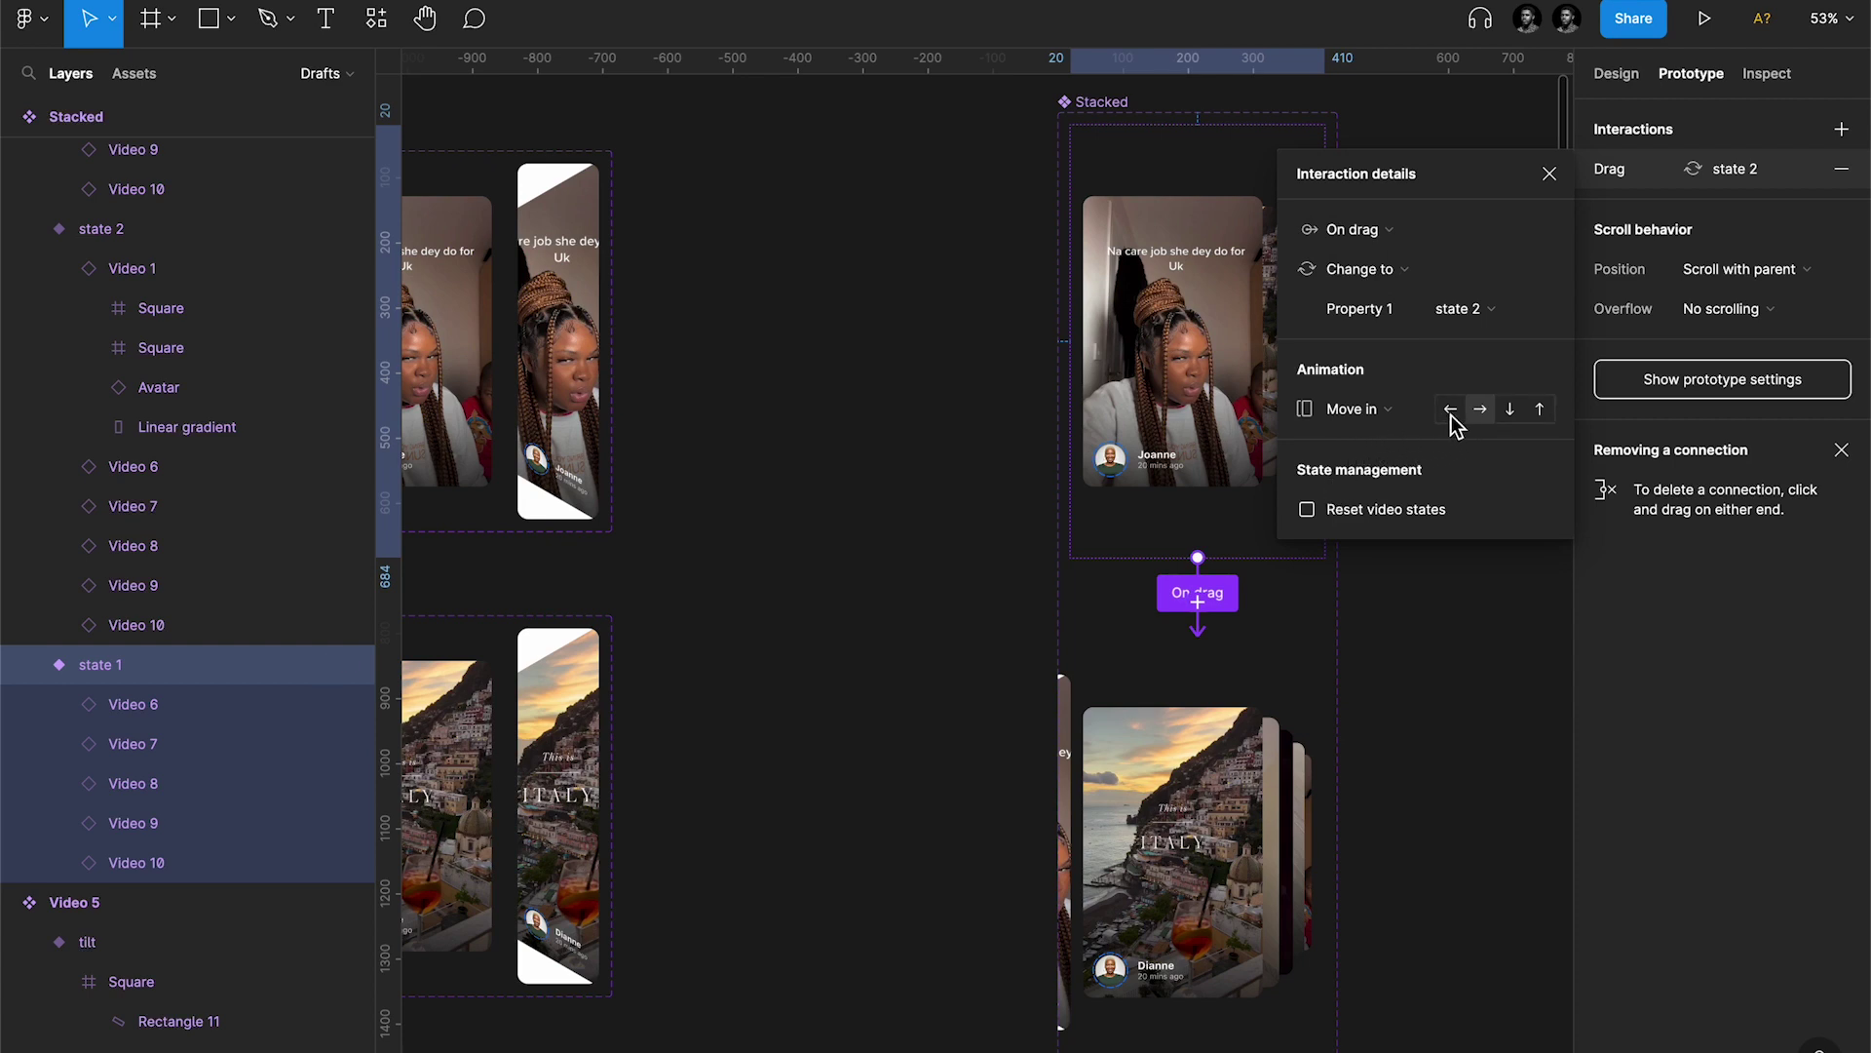
click(1370, 410)
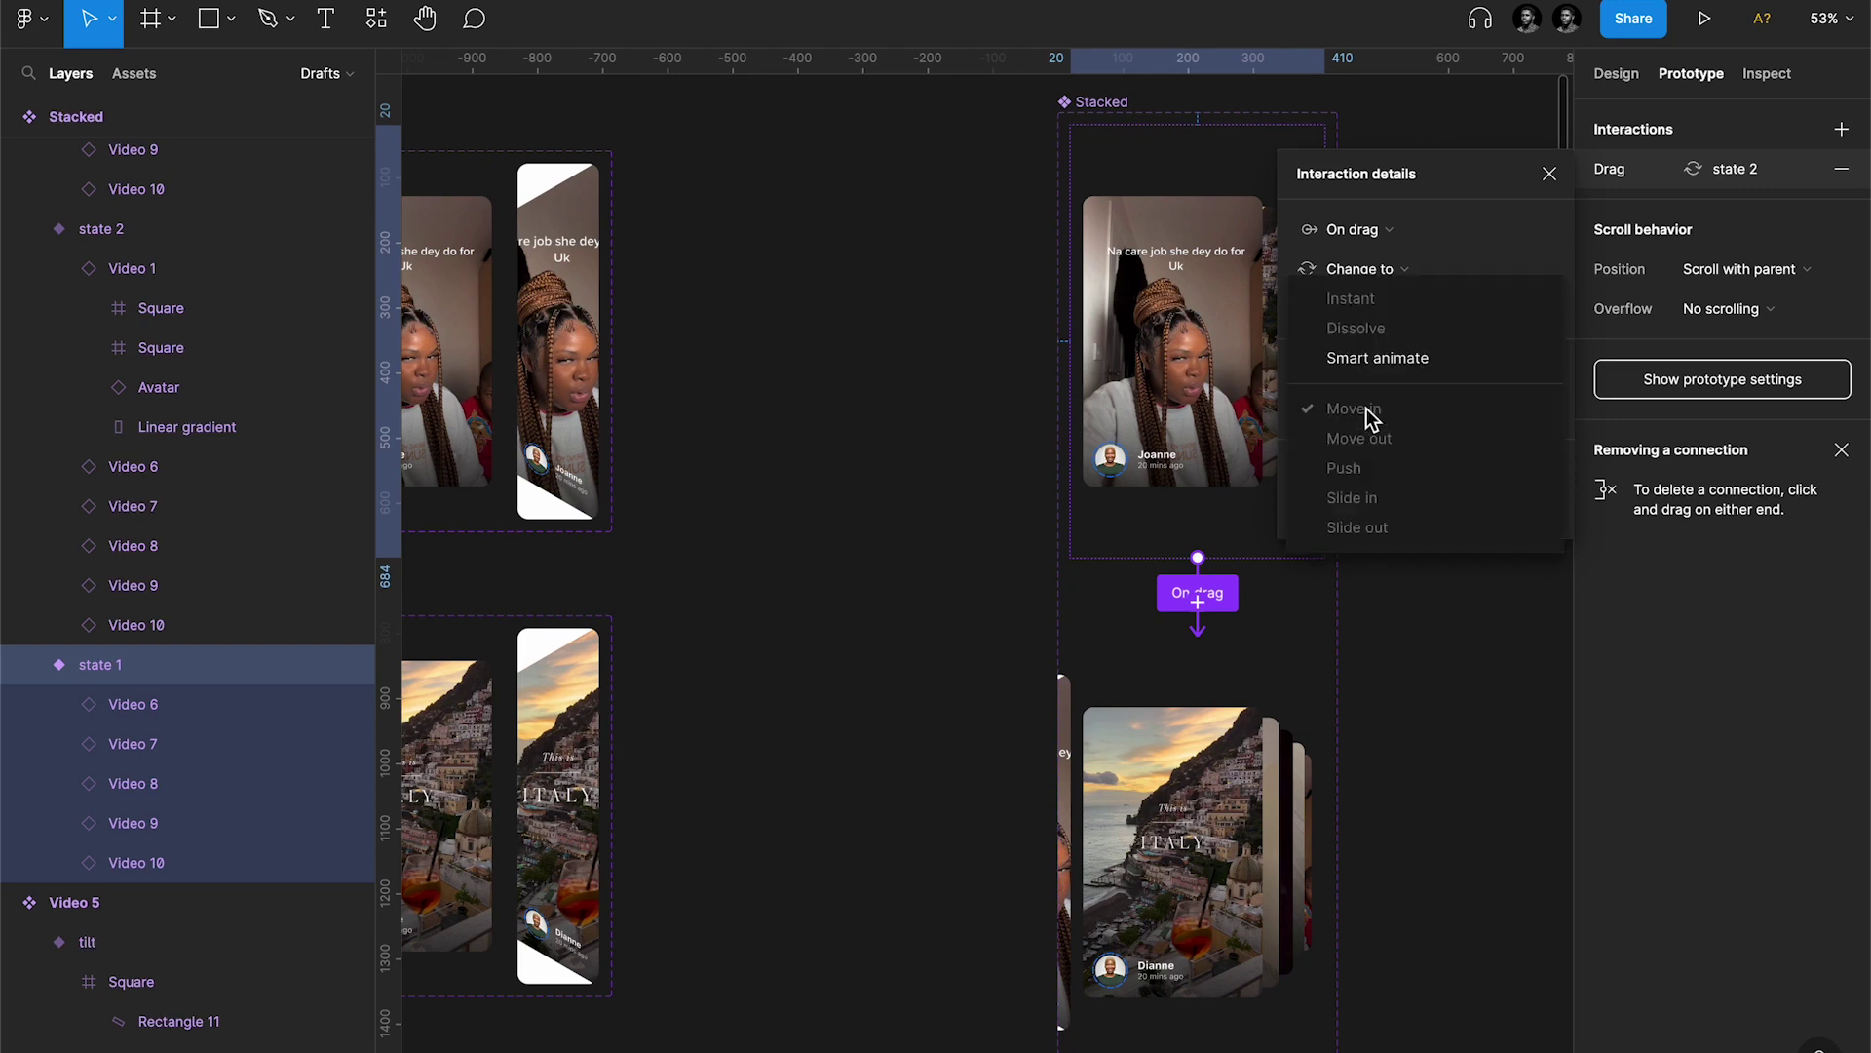
click(1378, 358)
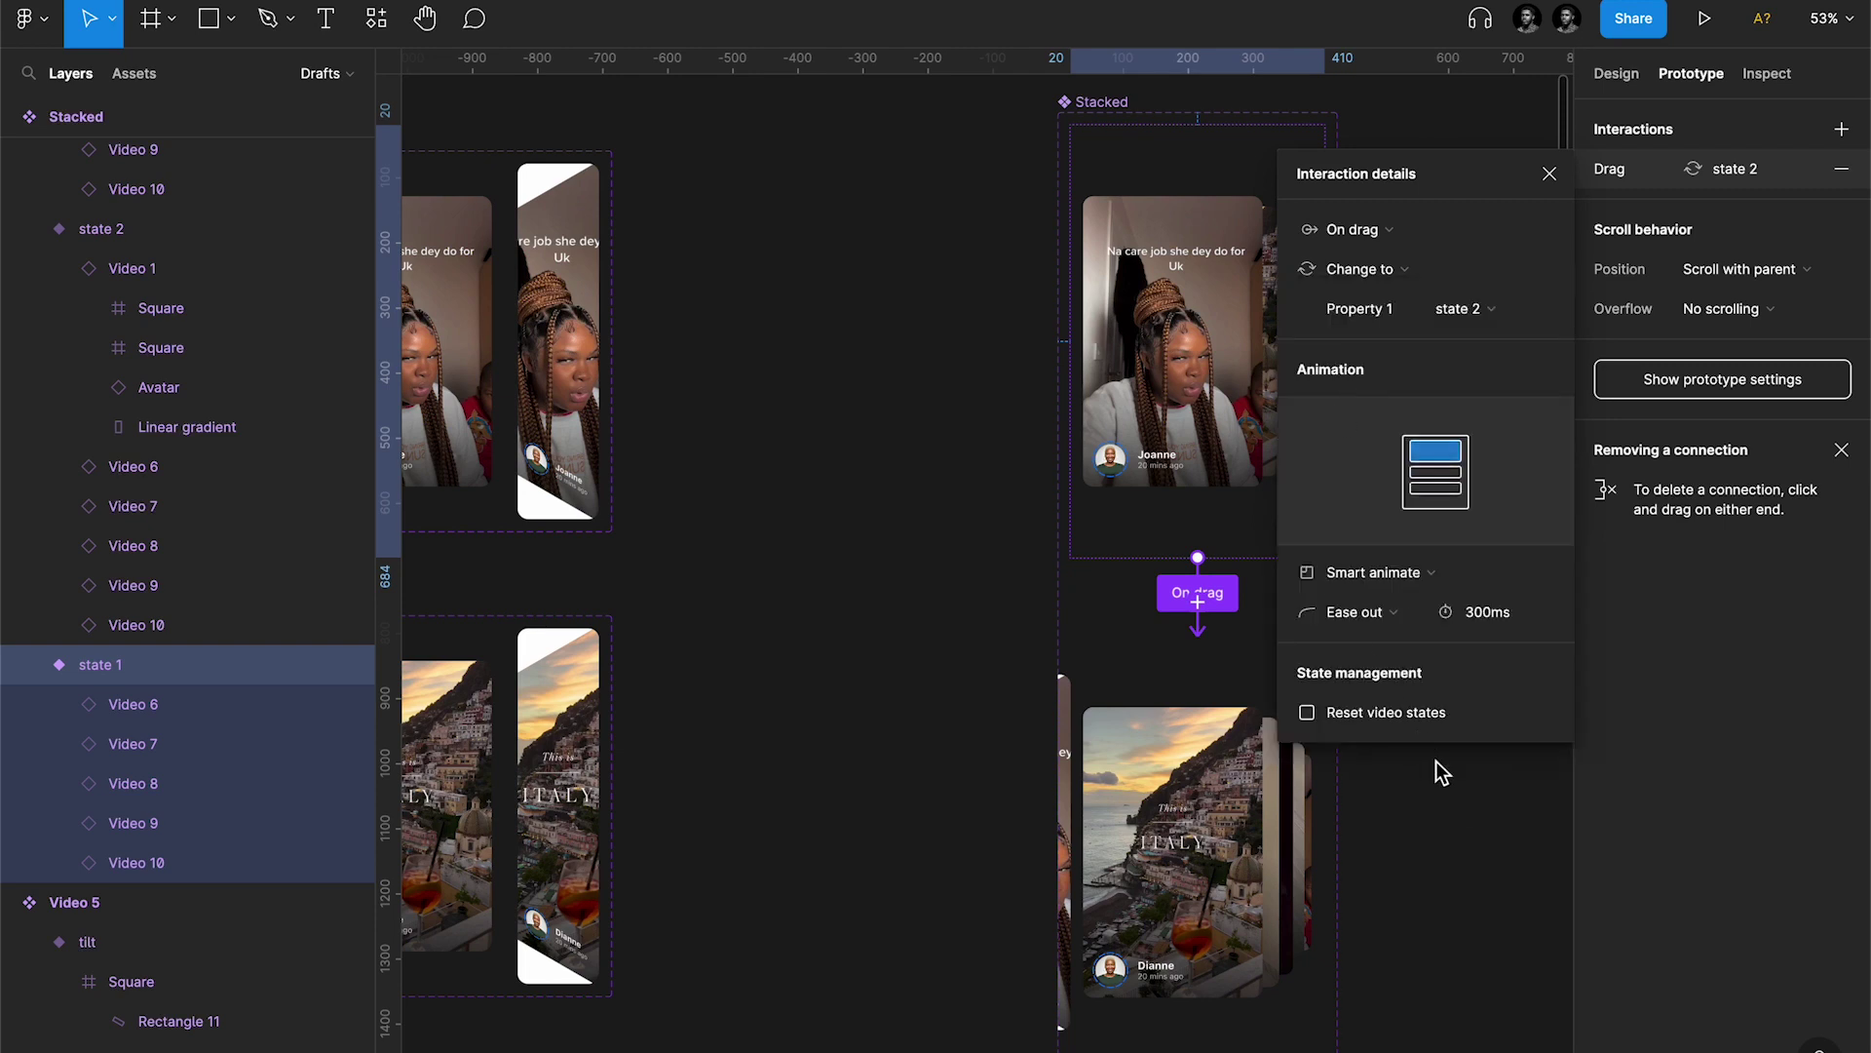
Step: Set the state 1 interaction's easing to Ease in and out with a duration of 400 ms
click(1391, 611)
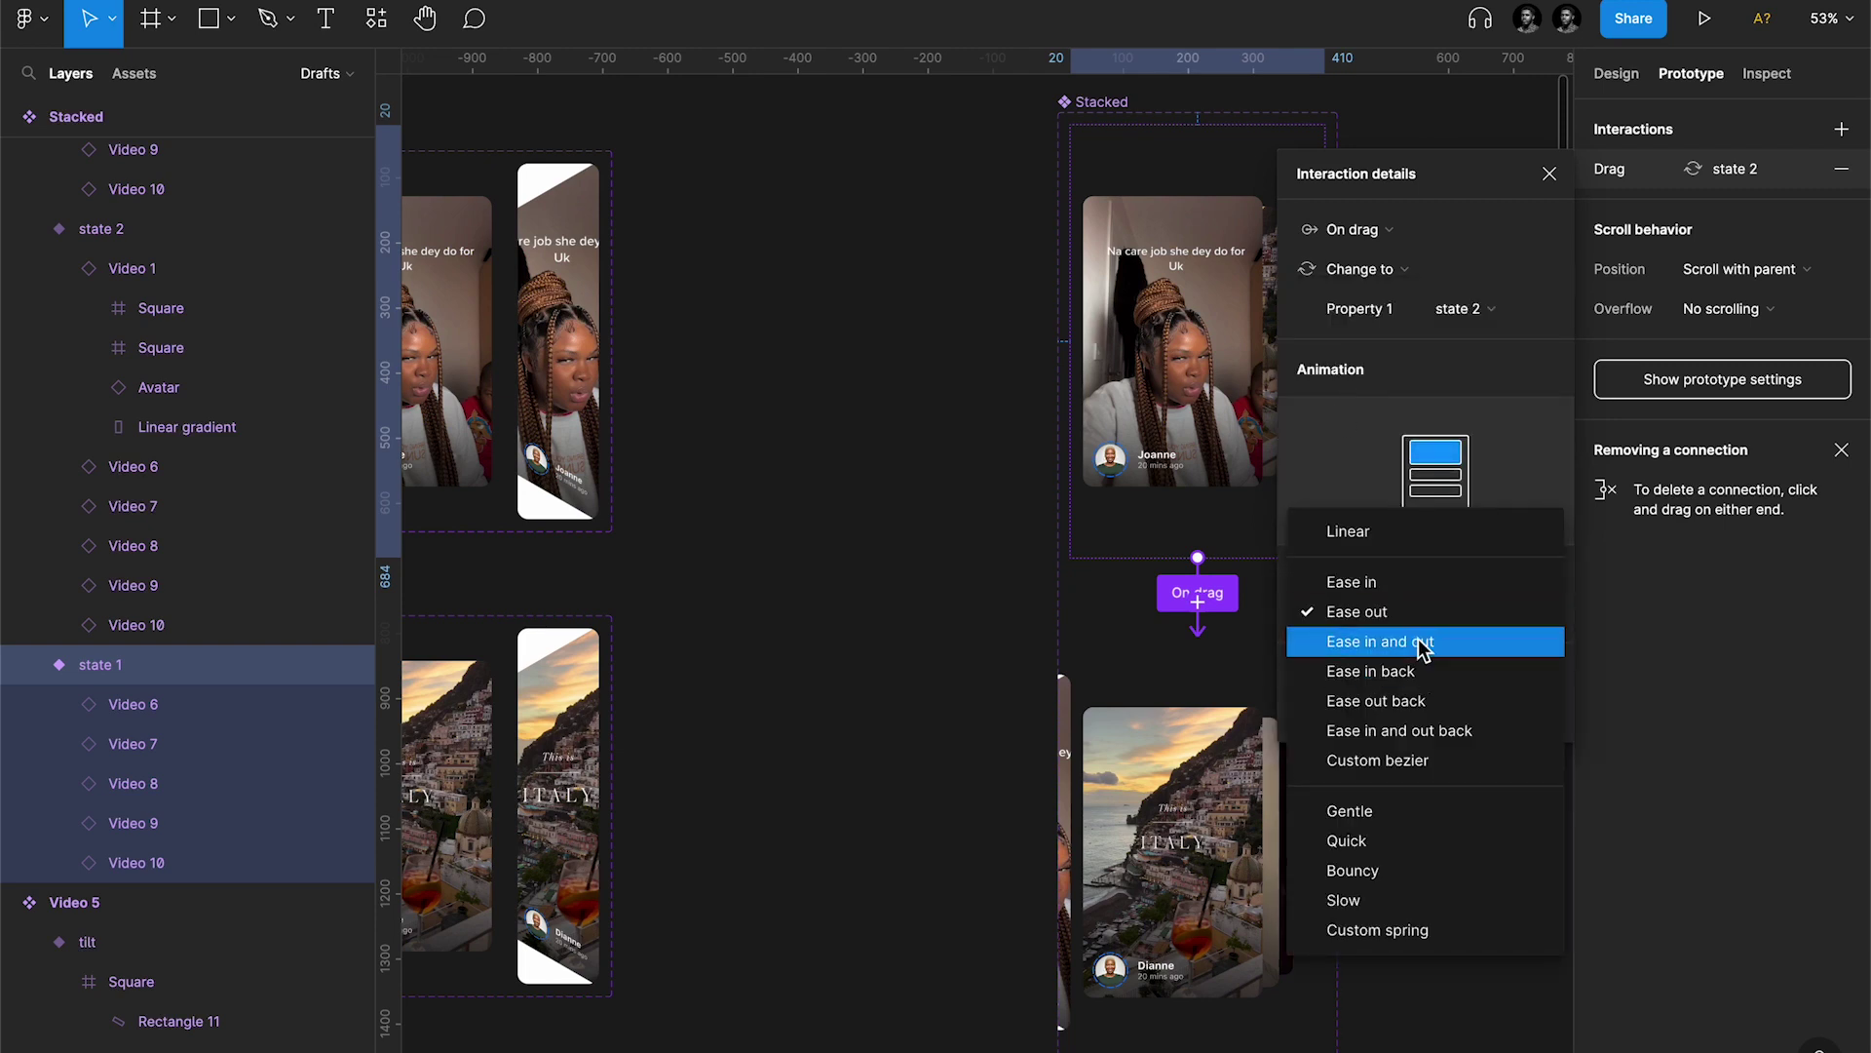
click(1423, 647)
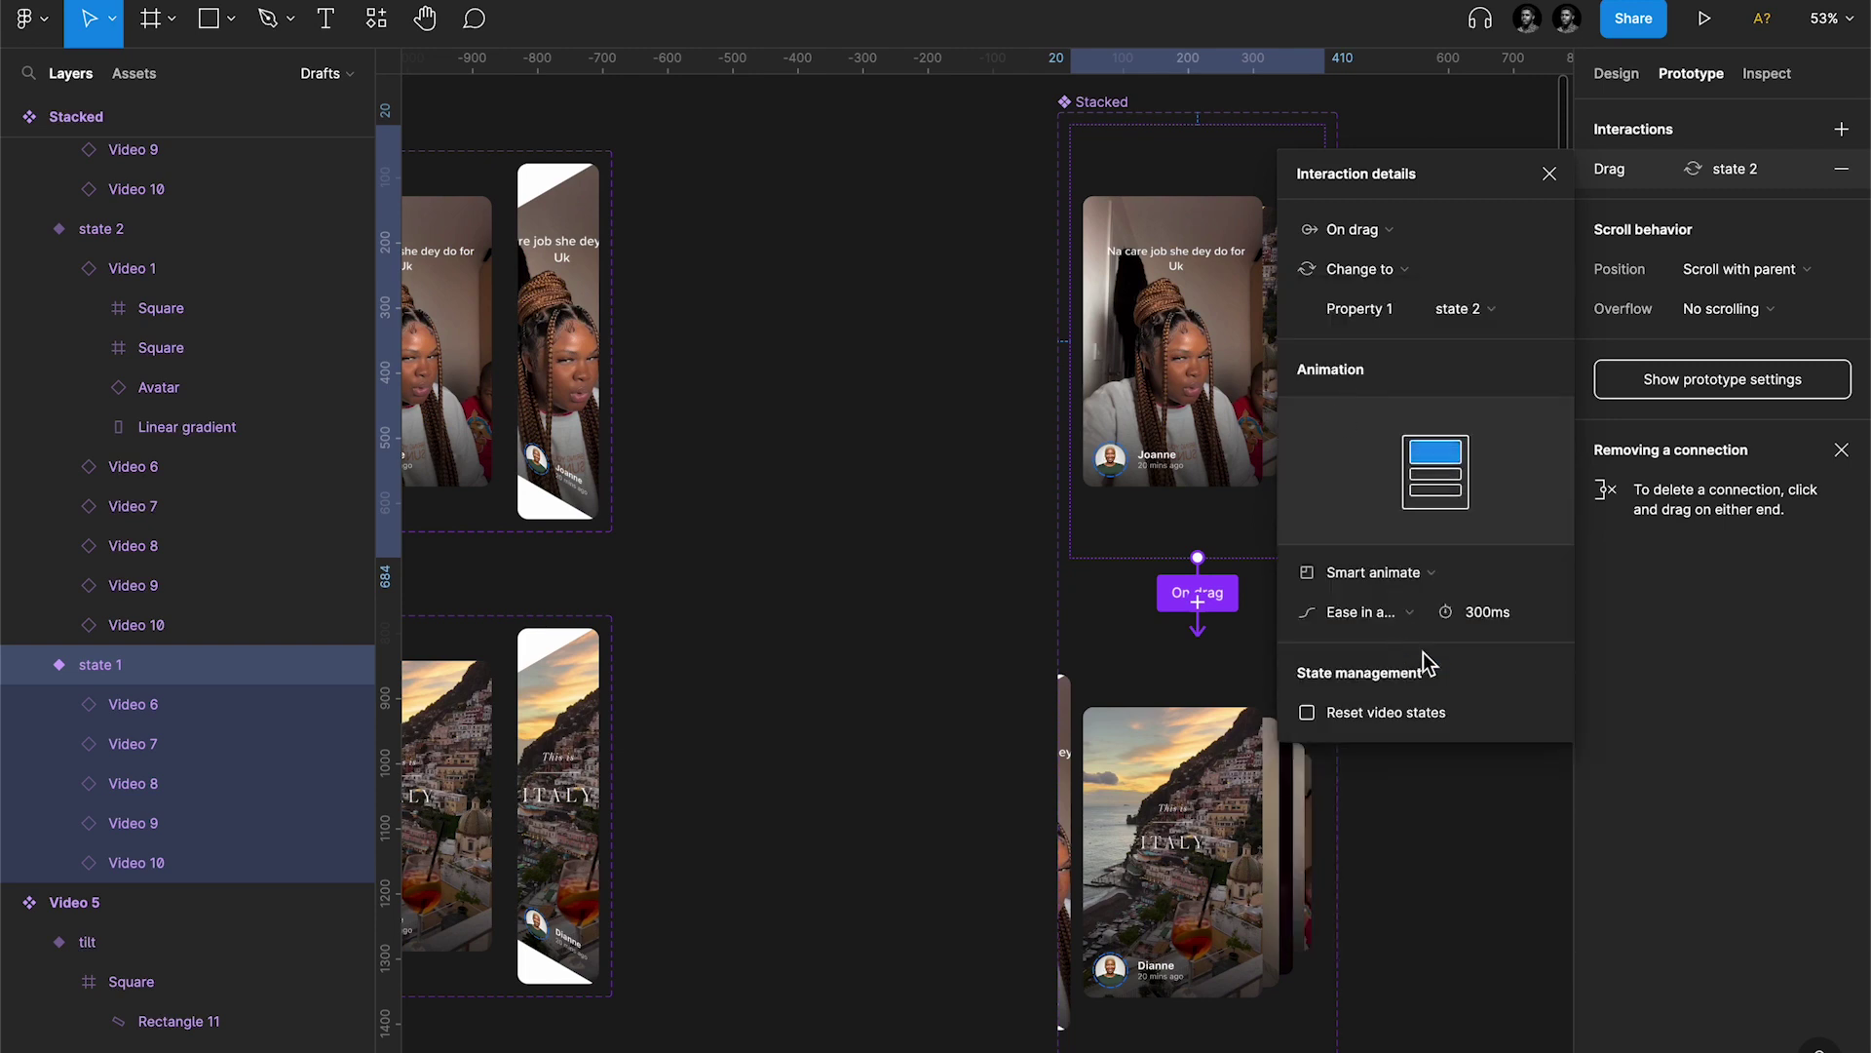
click(1543, 622)
text(400)
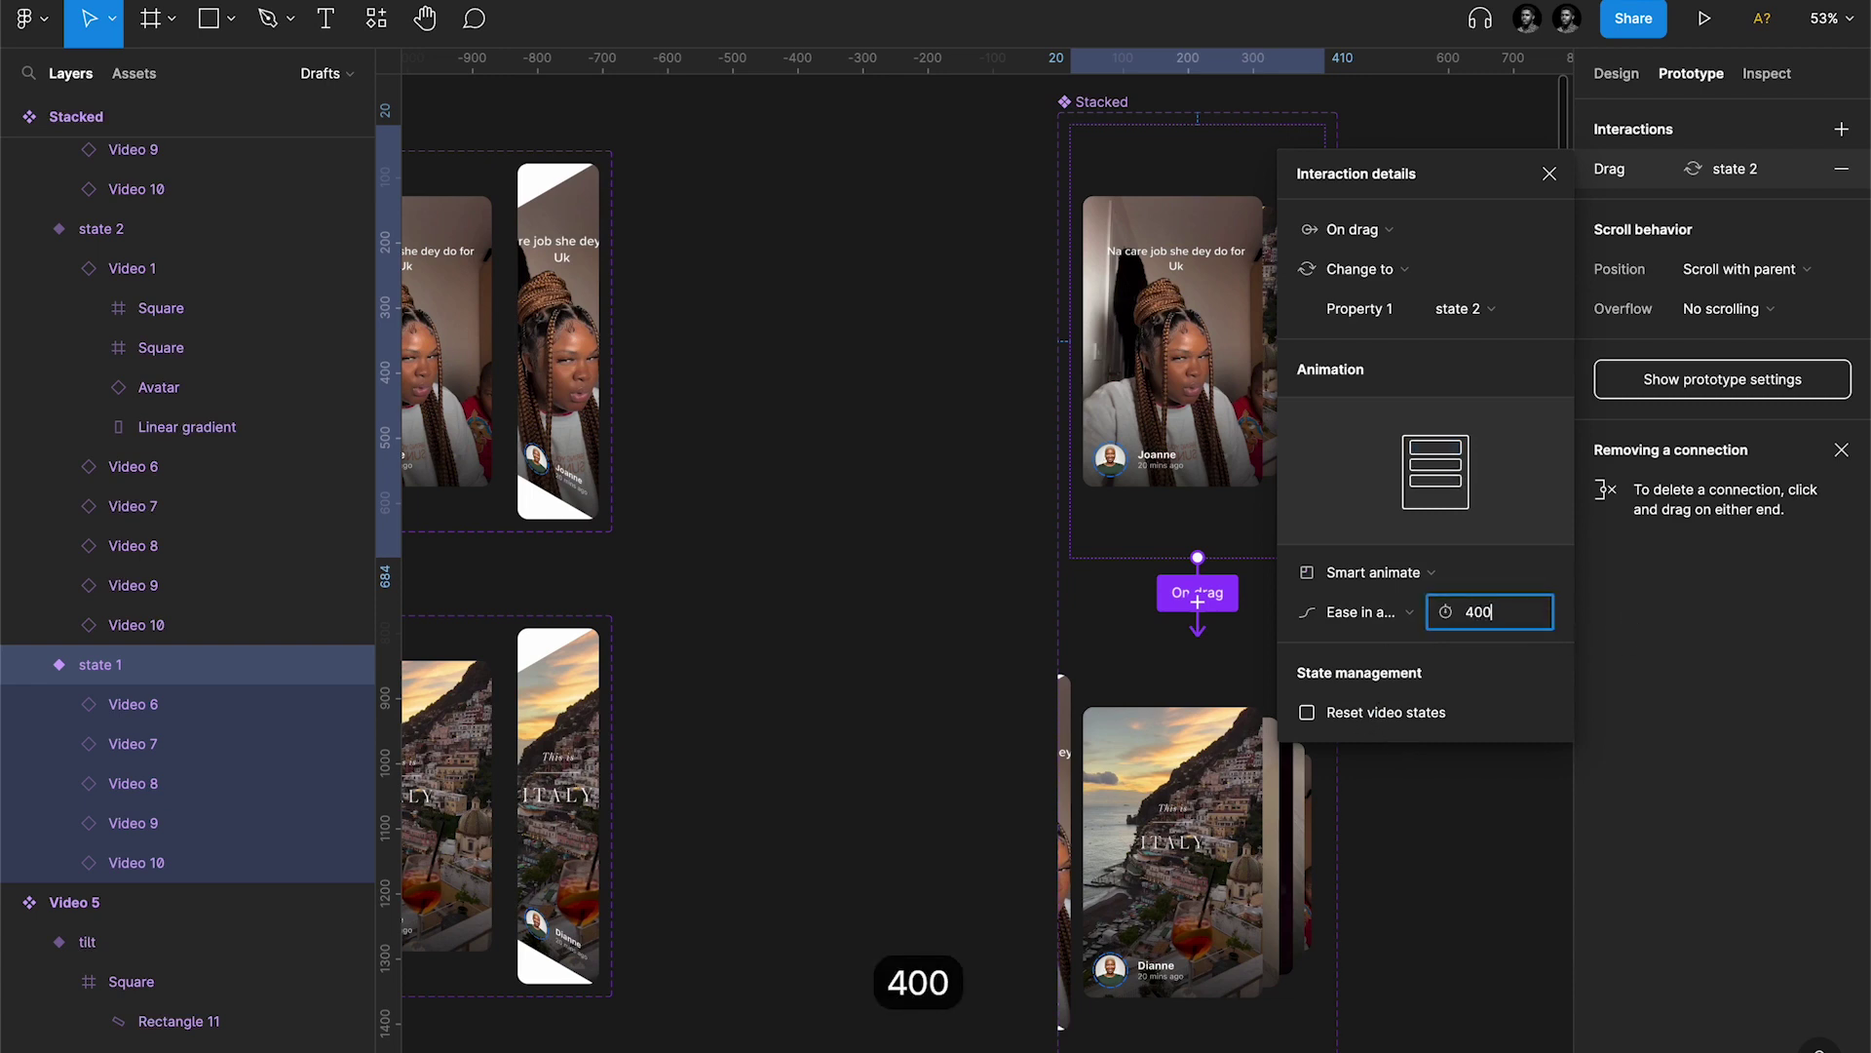
key(Return)
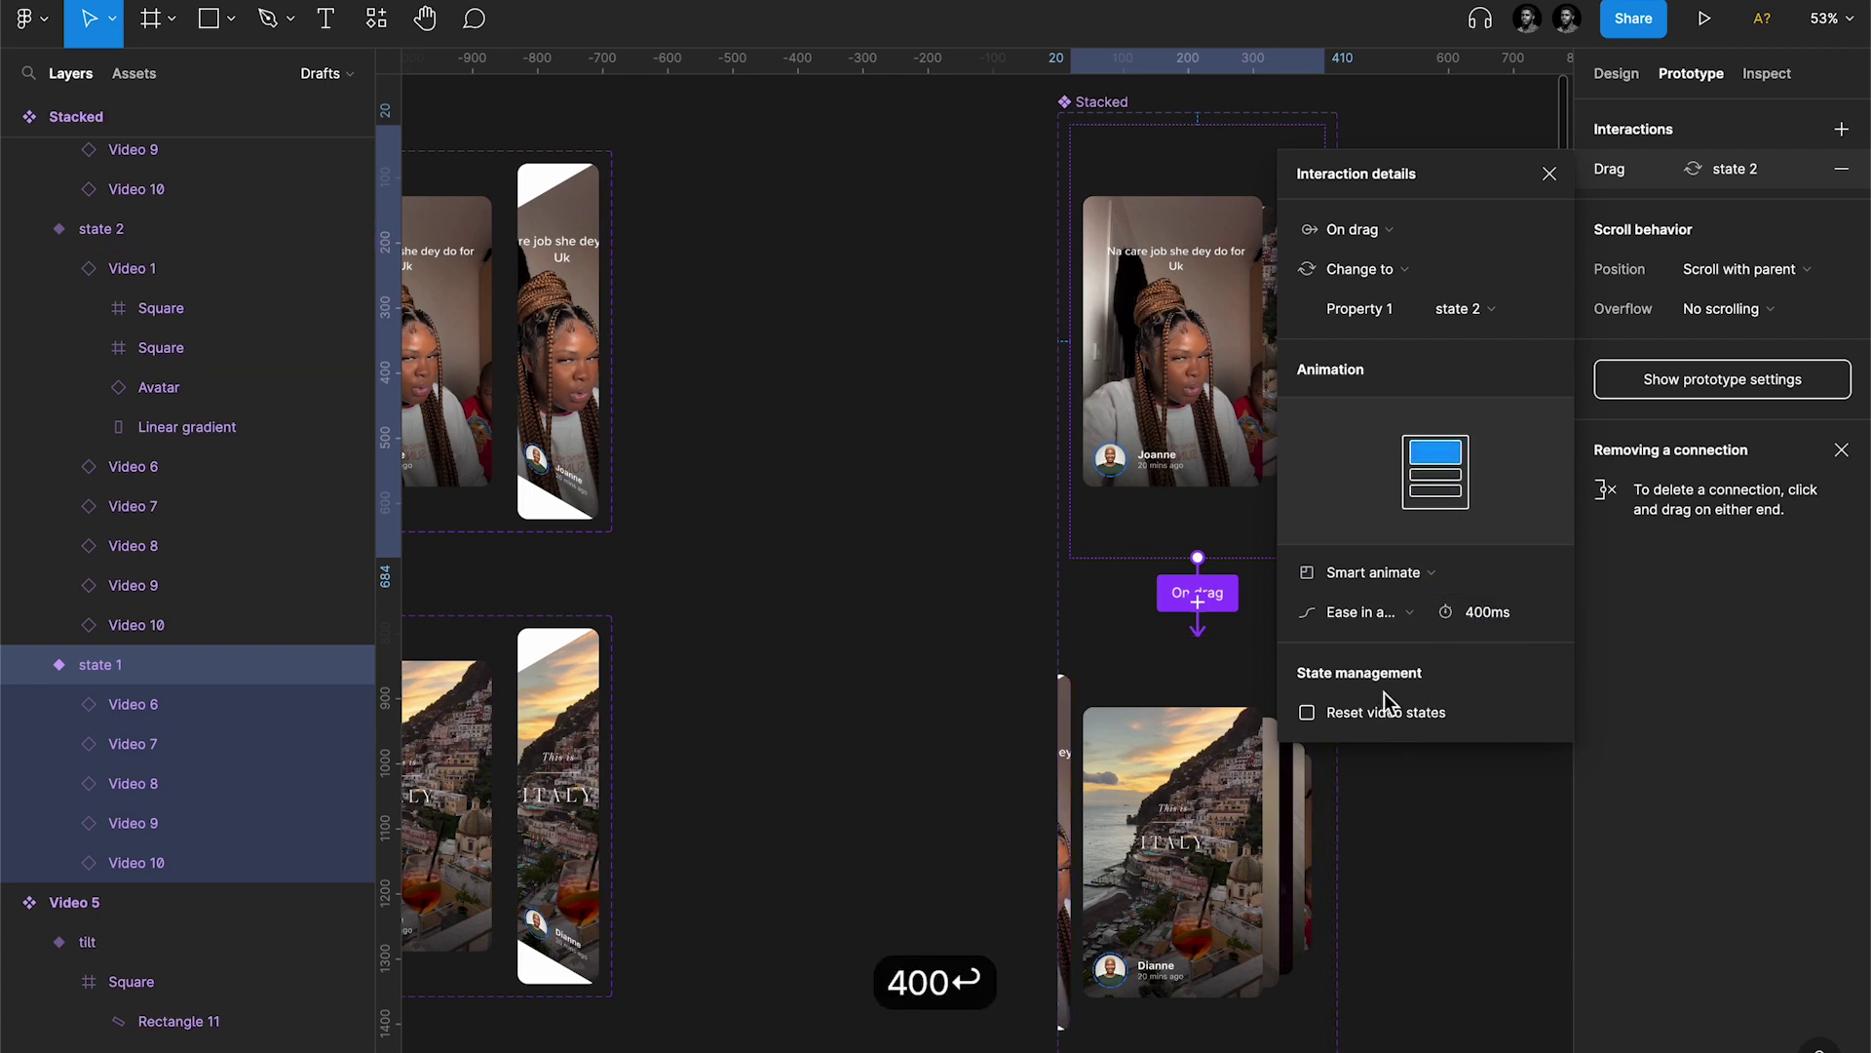
Step: Connect each Stacked variant to the one below it, from state 2 down to state 6
click(1247, 720)
scroll(1247, 719, down, 5)
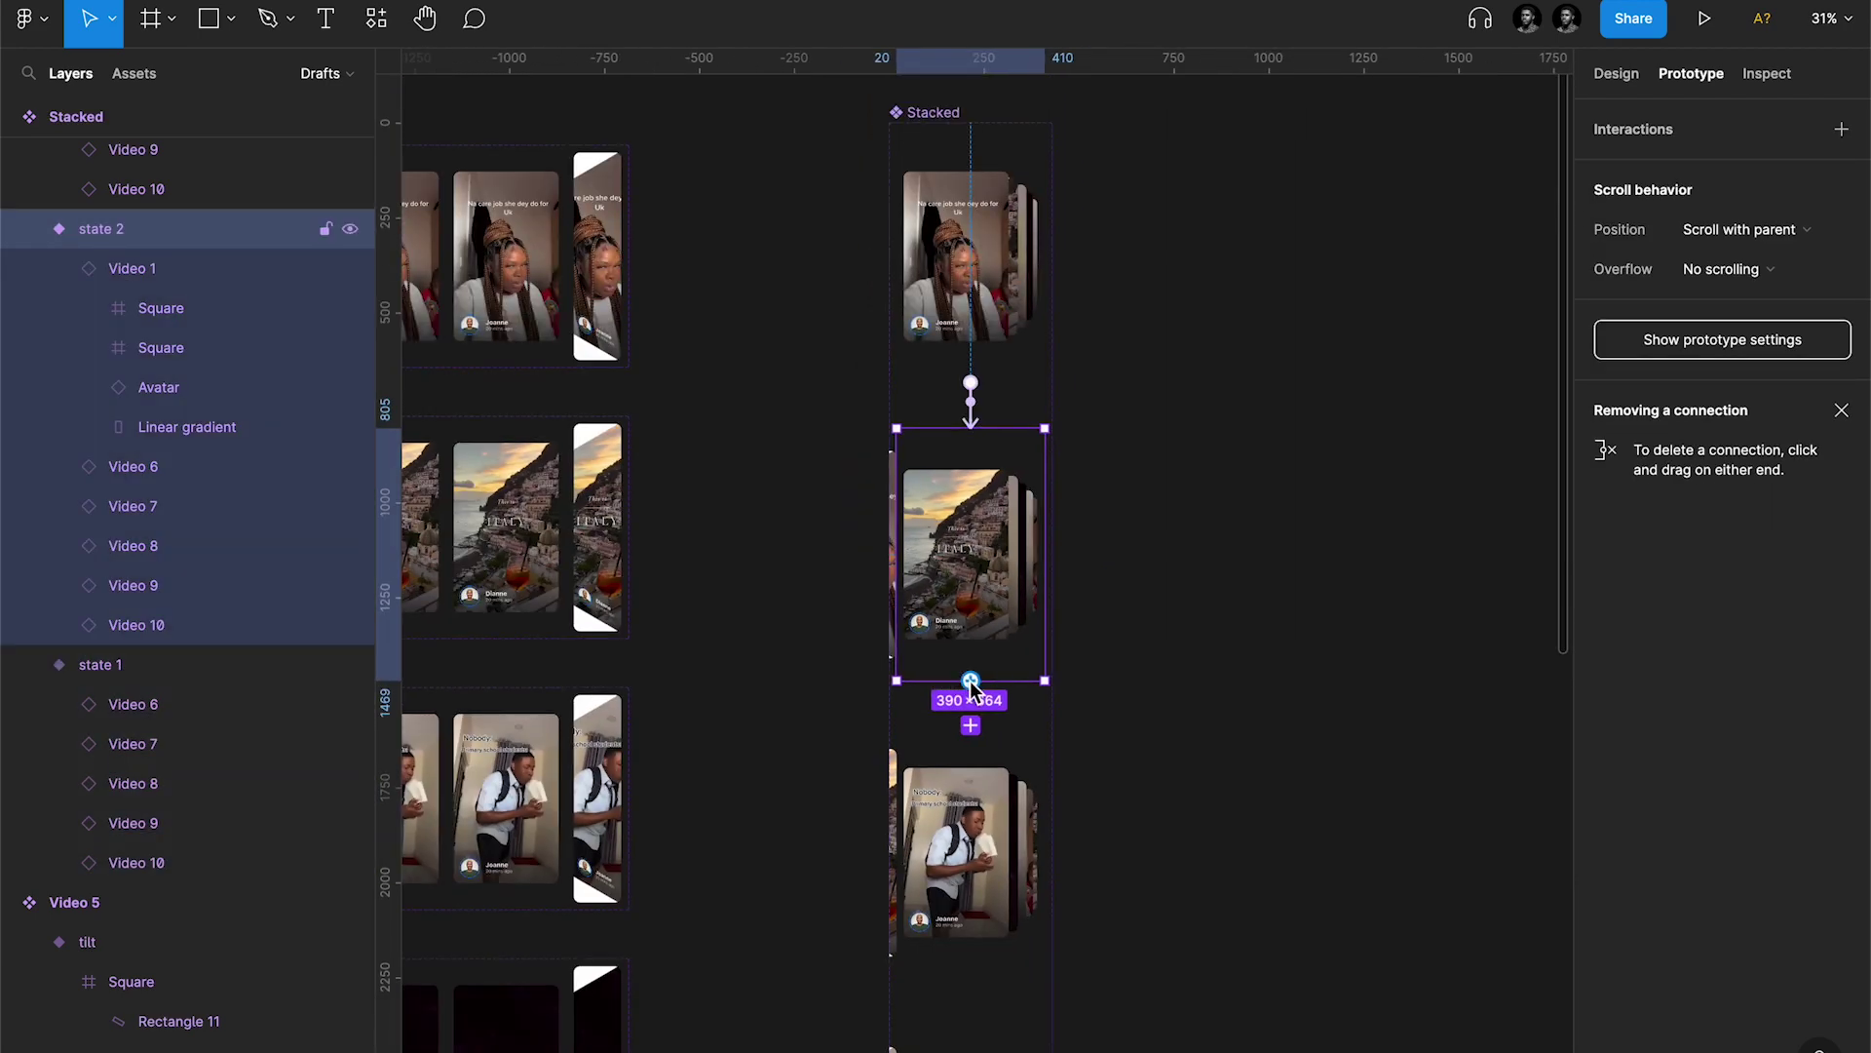
drag(968, 682, 971, 848)
scroll(971, 848, down, 5)
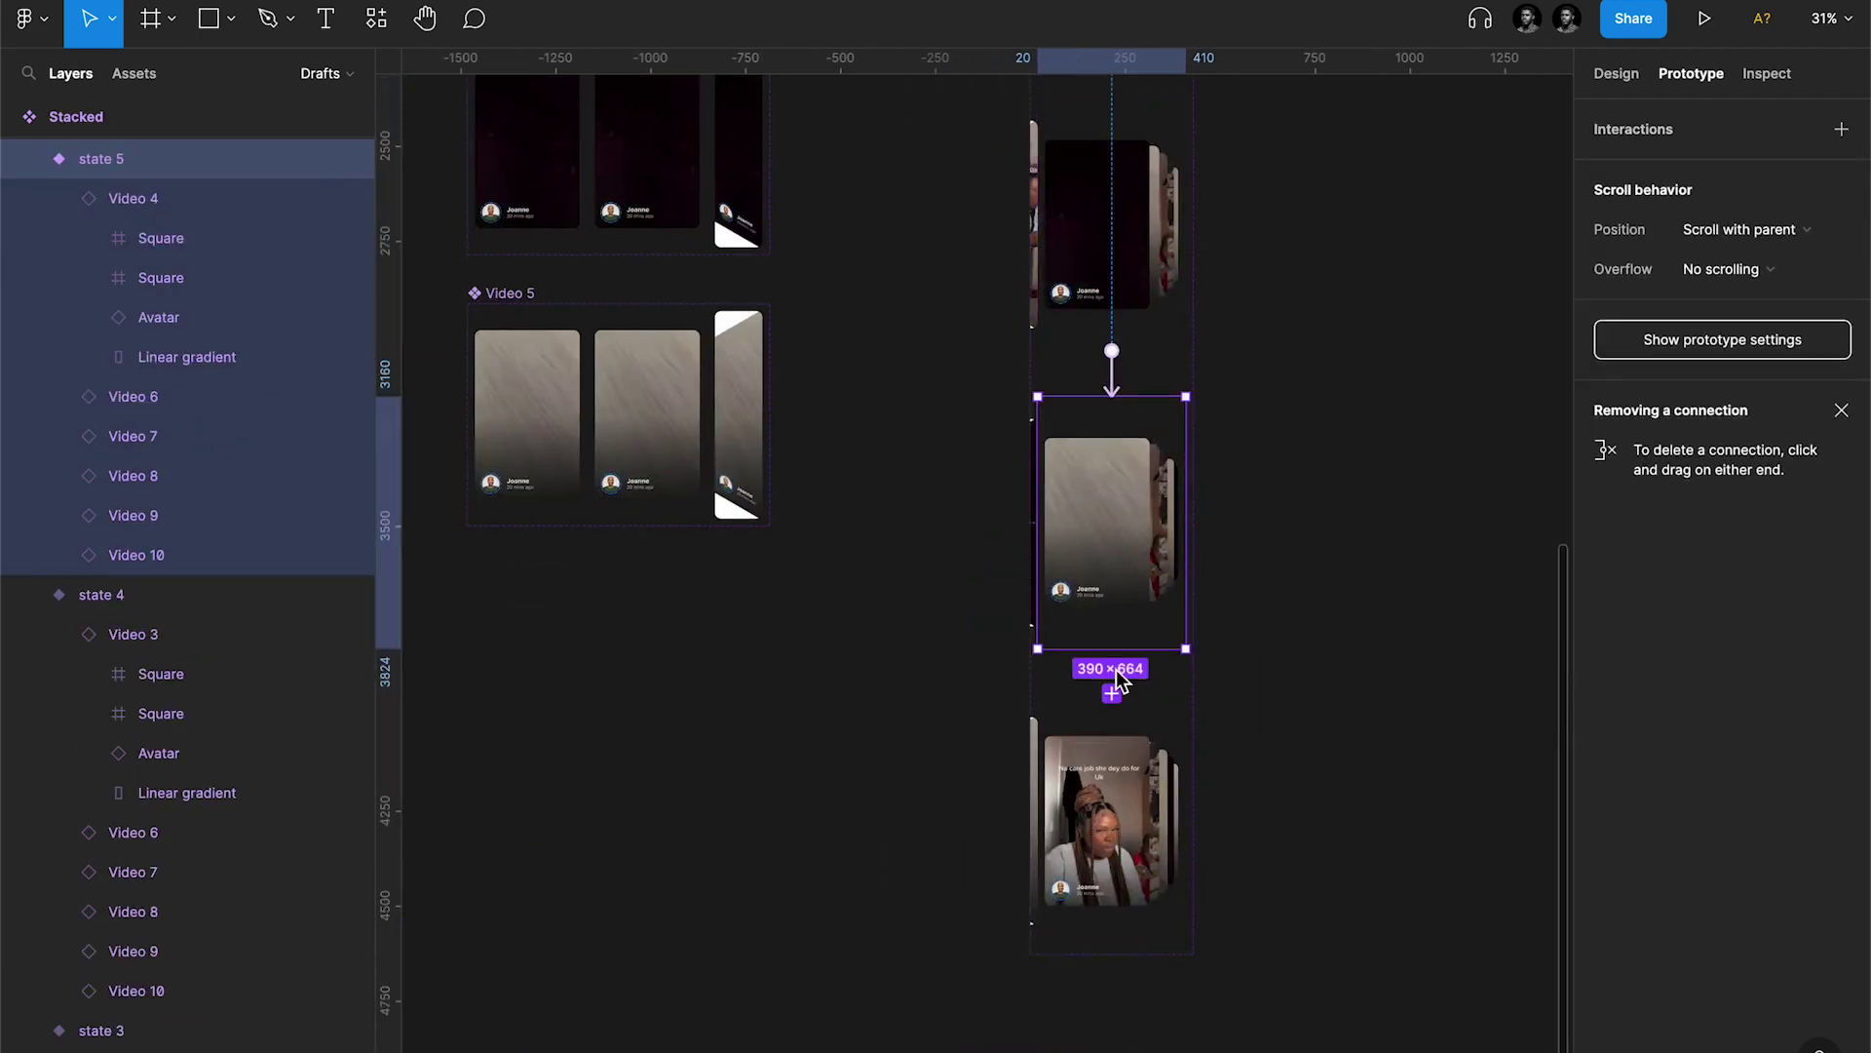
drag(1112, 662, 1109, 750)
scroll(1109, 750, down, 3)
Step: Connect the state 6 variant back to state 1 and set that interaction's trigger to After delay
click(1107, 780)
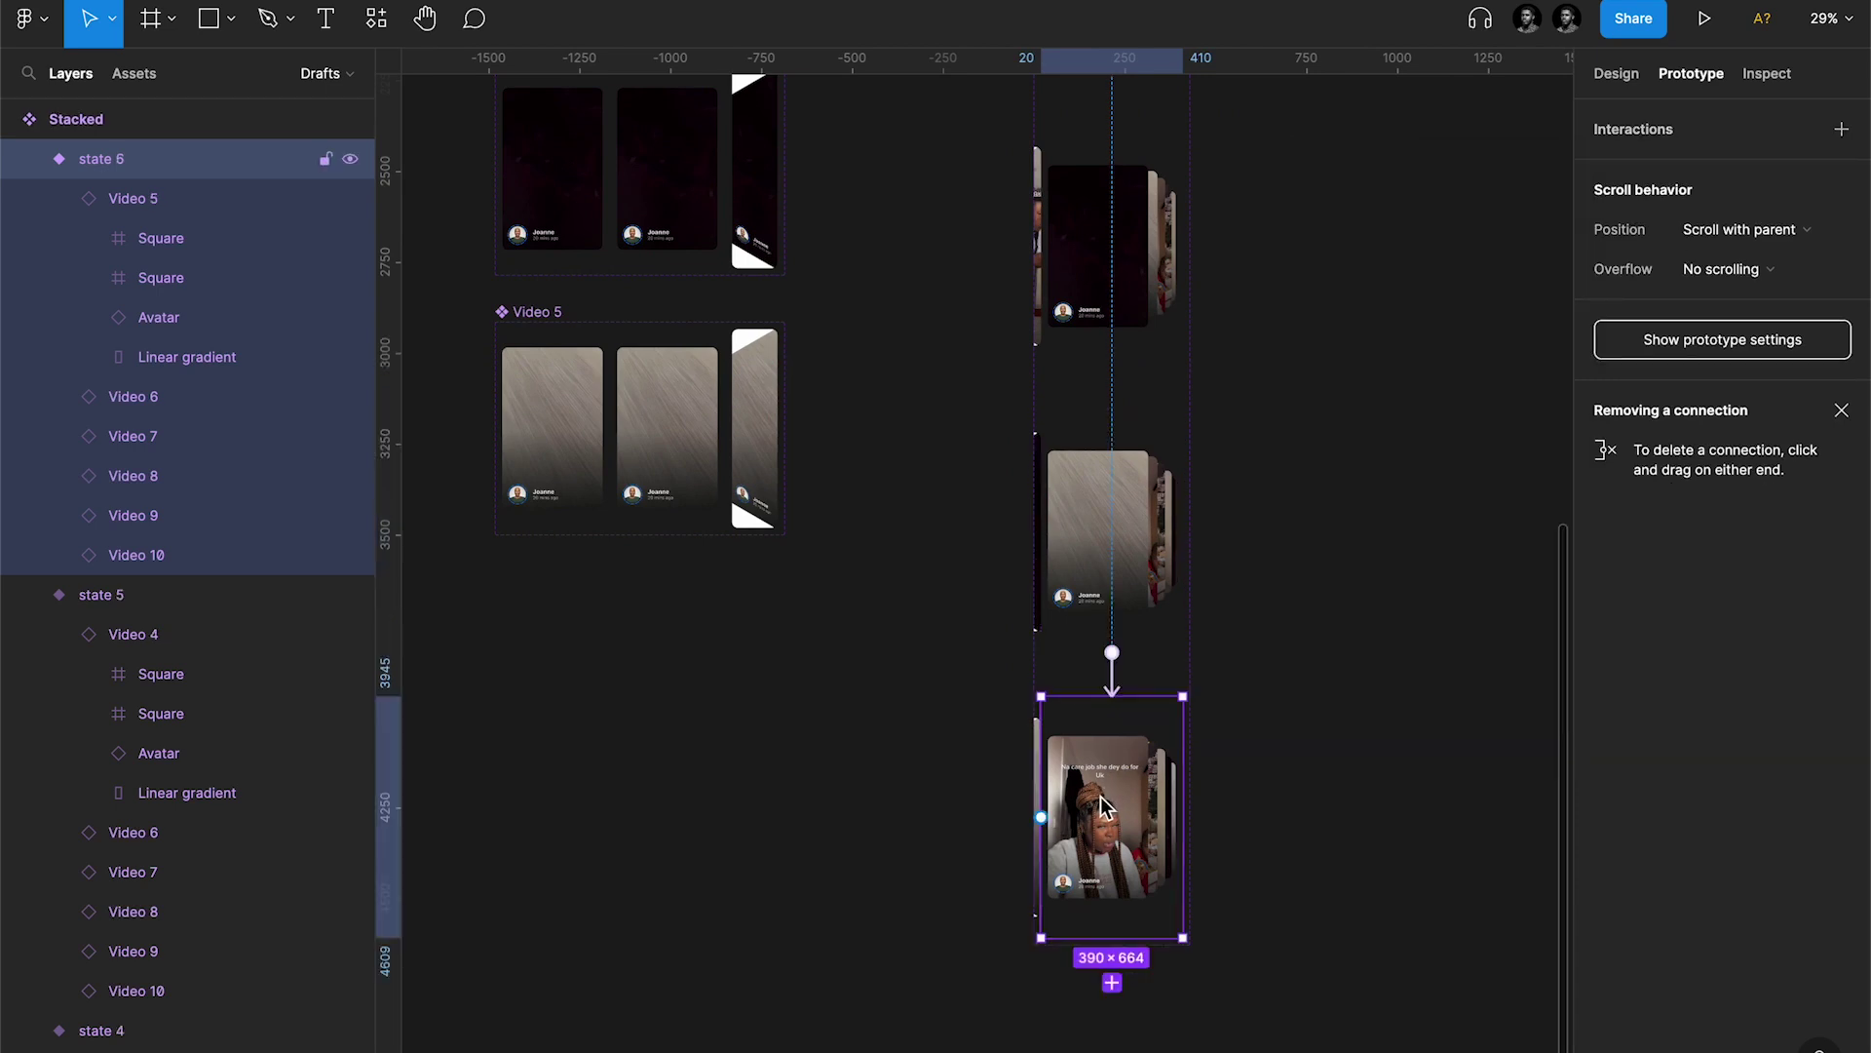
scroll(1101, 804, down, 5)
scroll(1101, 800, up, 3)
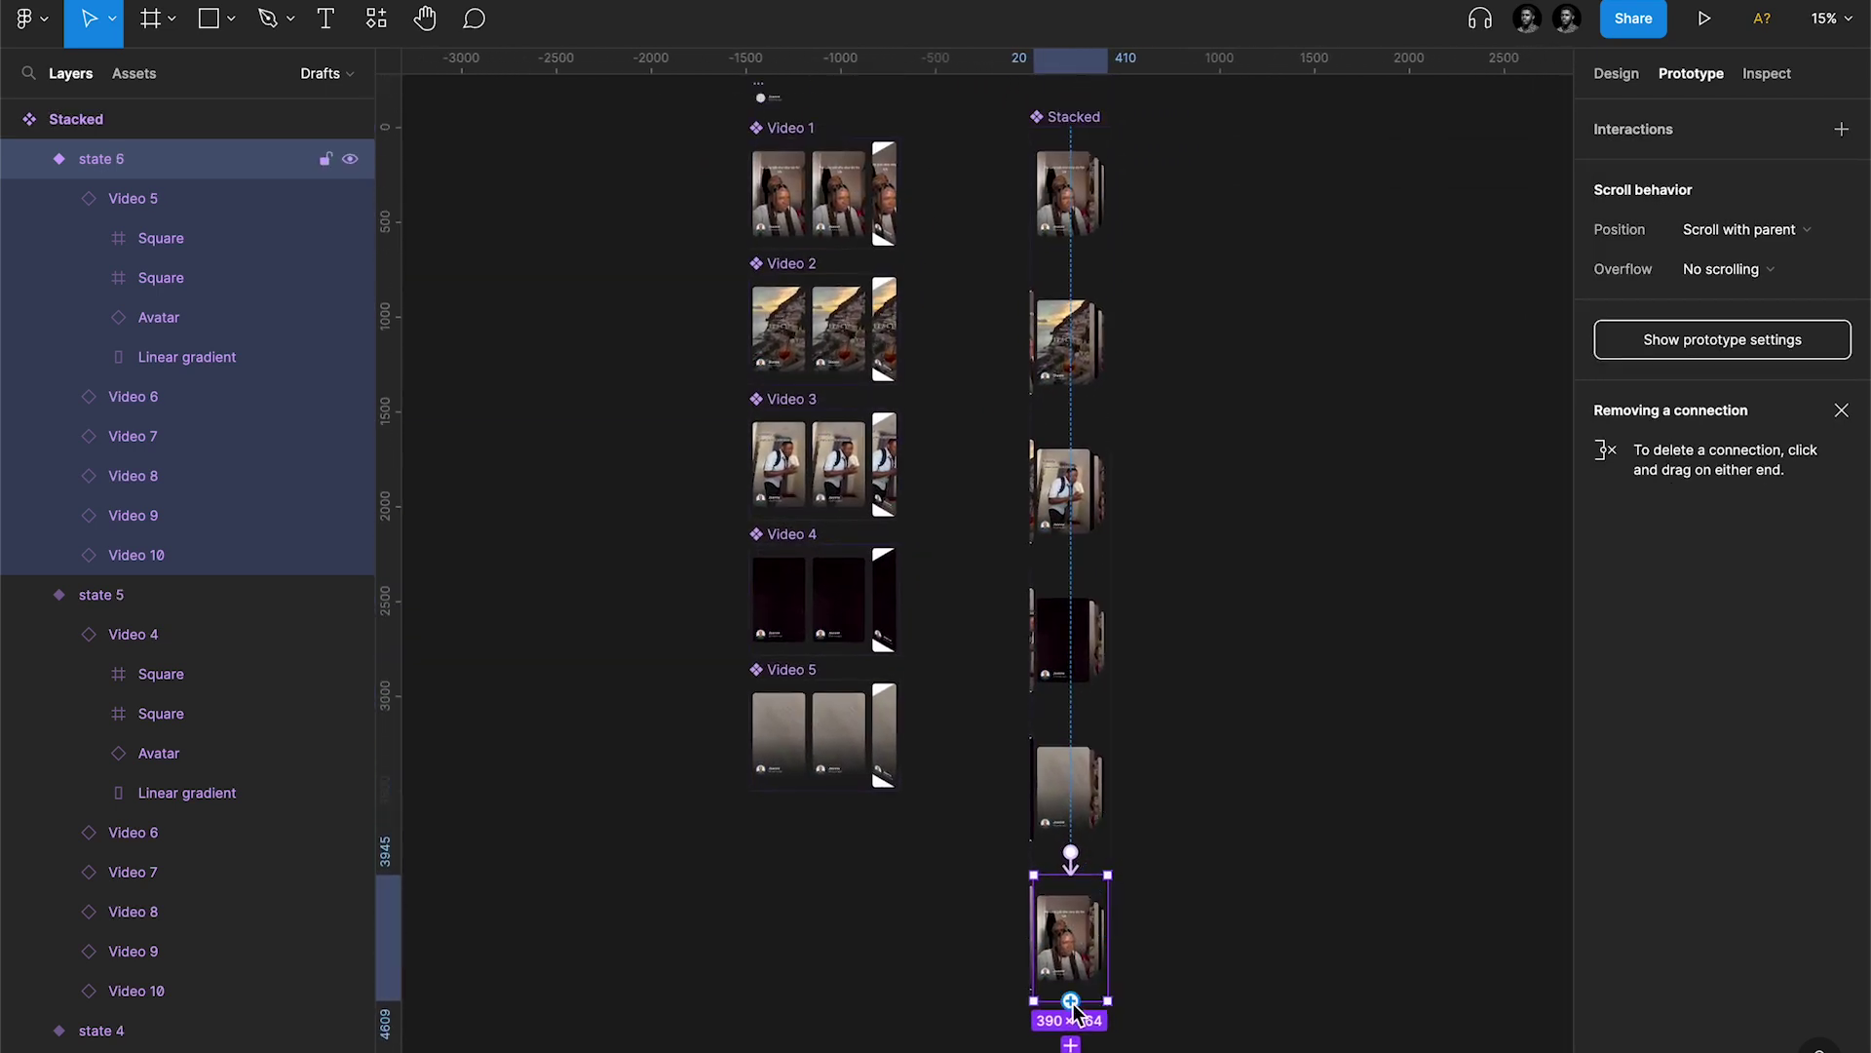
drag(1072, 1005, 1080, 200)
click(1342, 236)
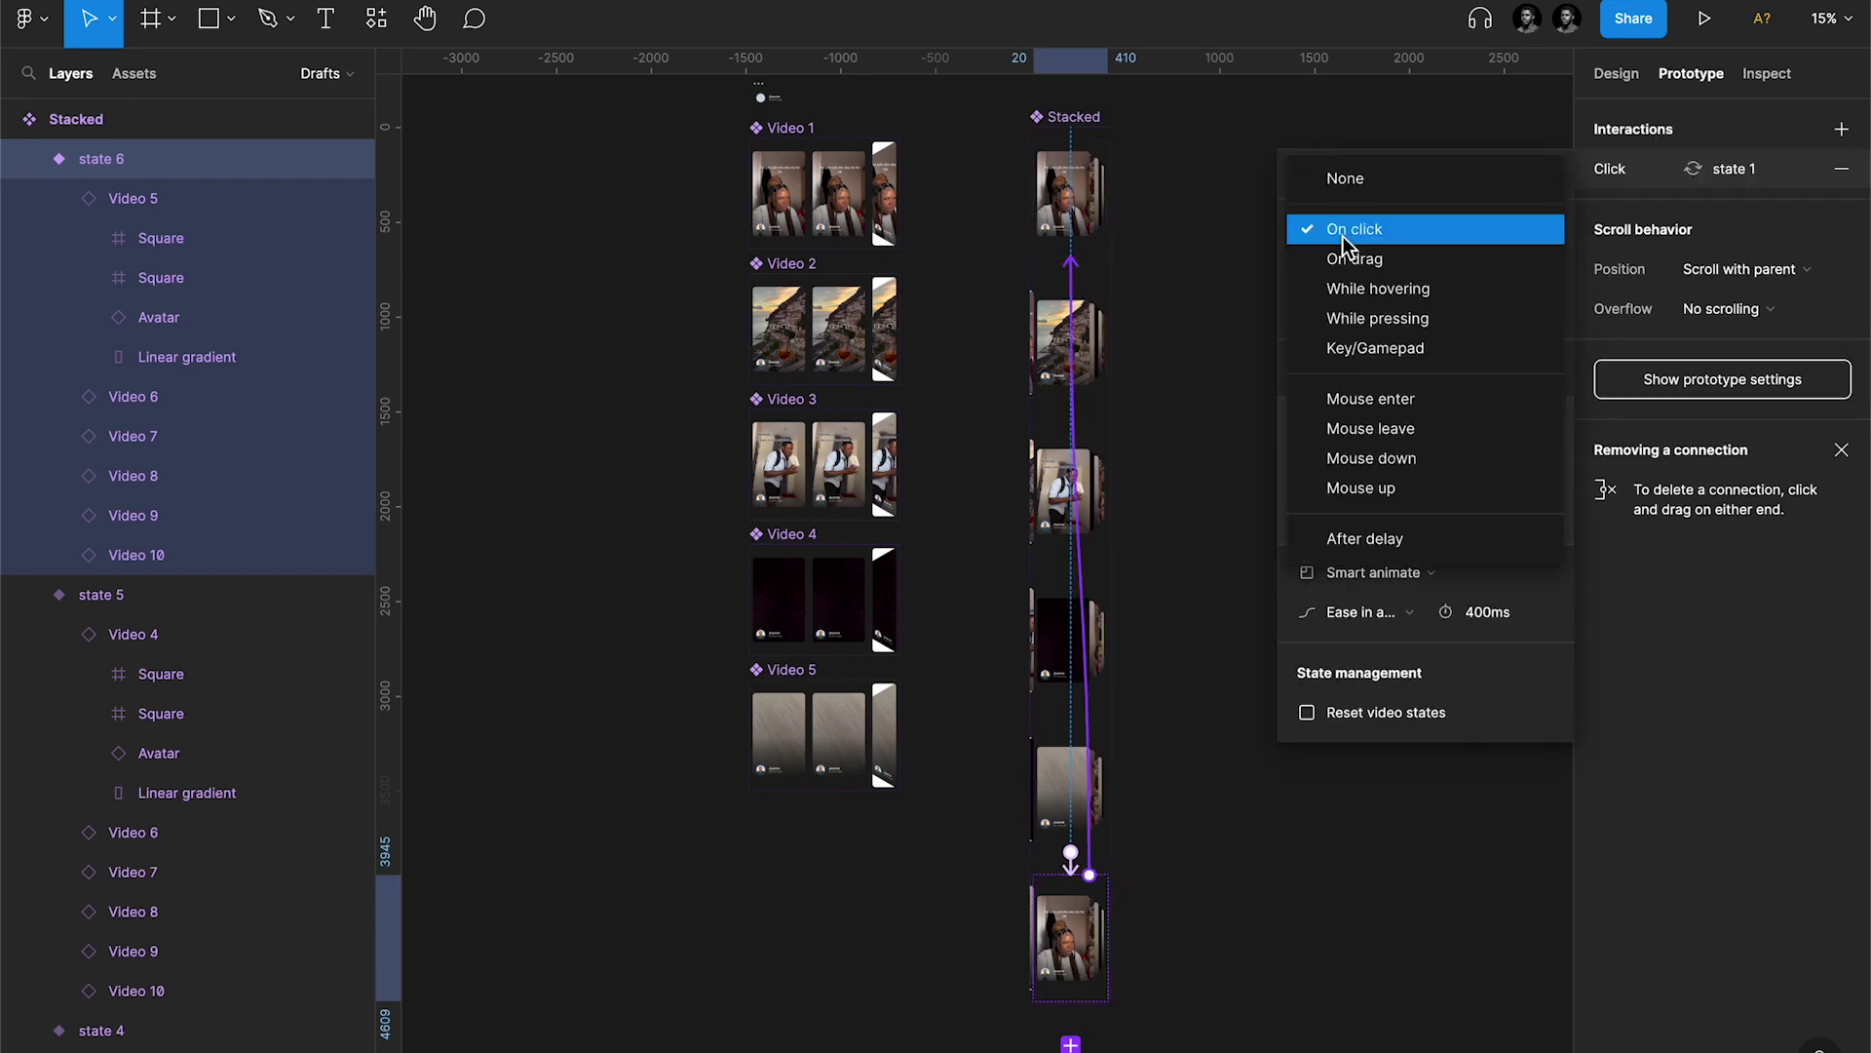
click(1360, 538)
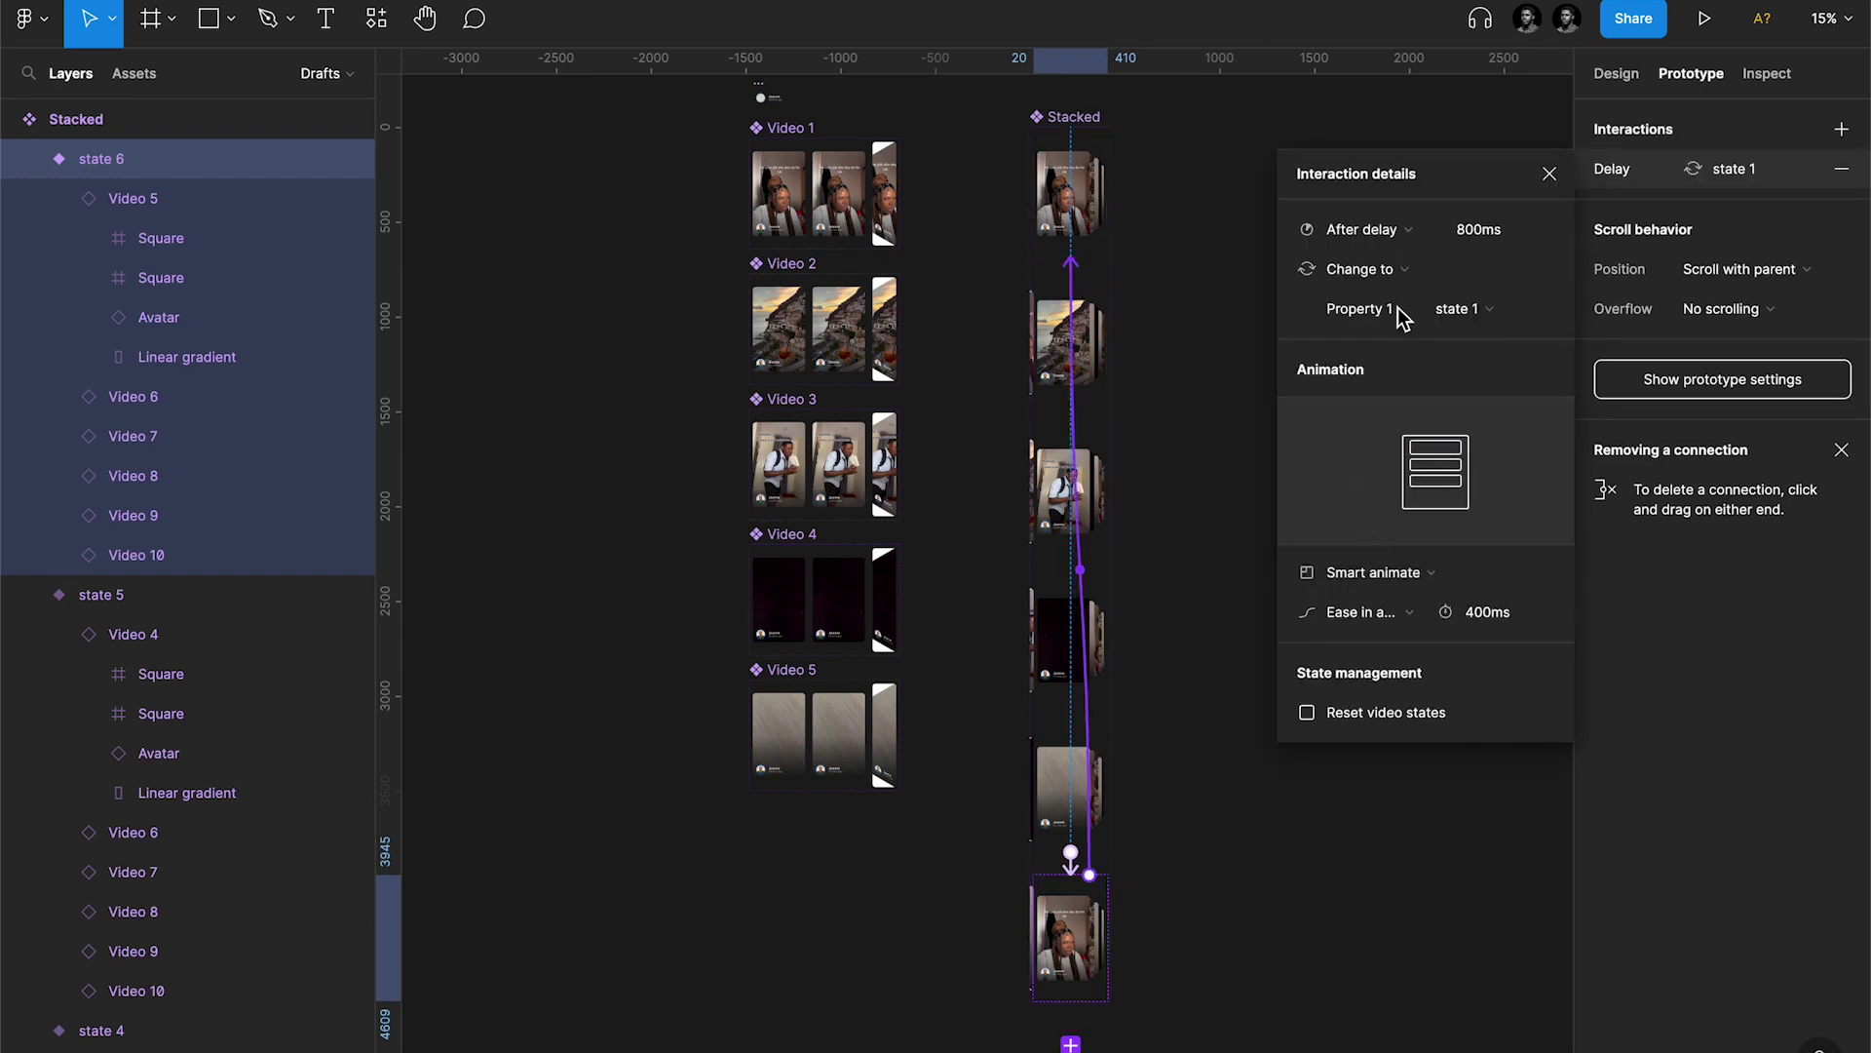
Step: Set the state 6 interaction's delay to 1 ms and its animation to Instant
click(1496, 234)
text(1)
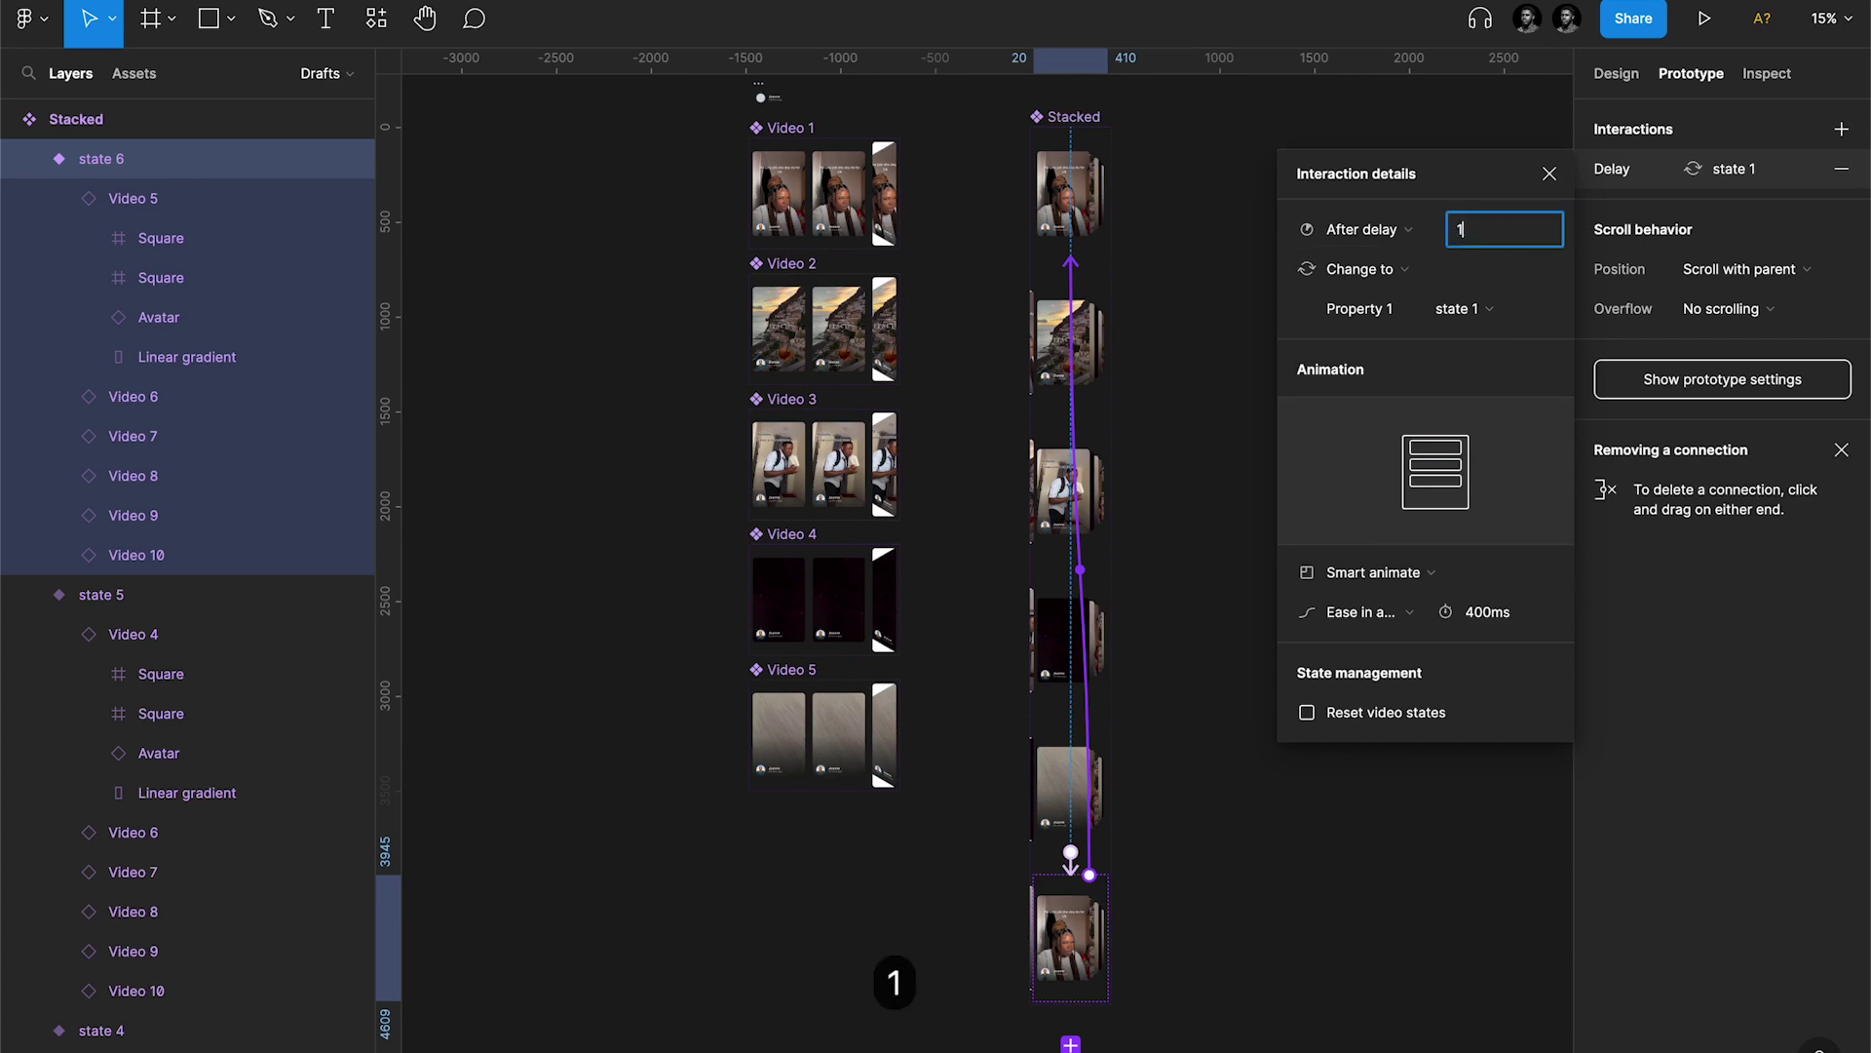
key(Return)
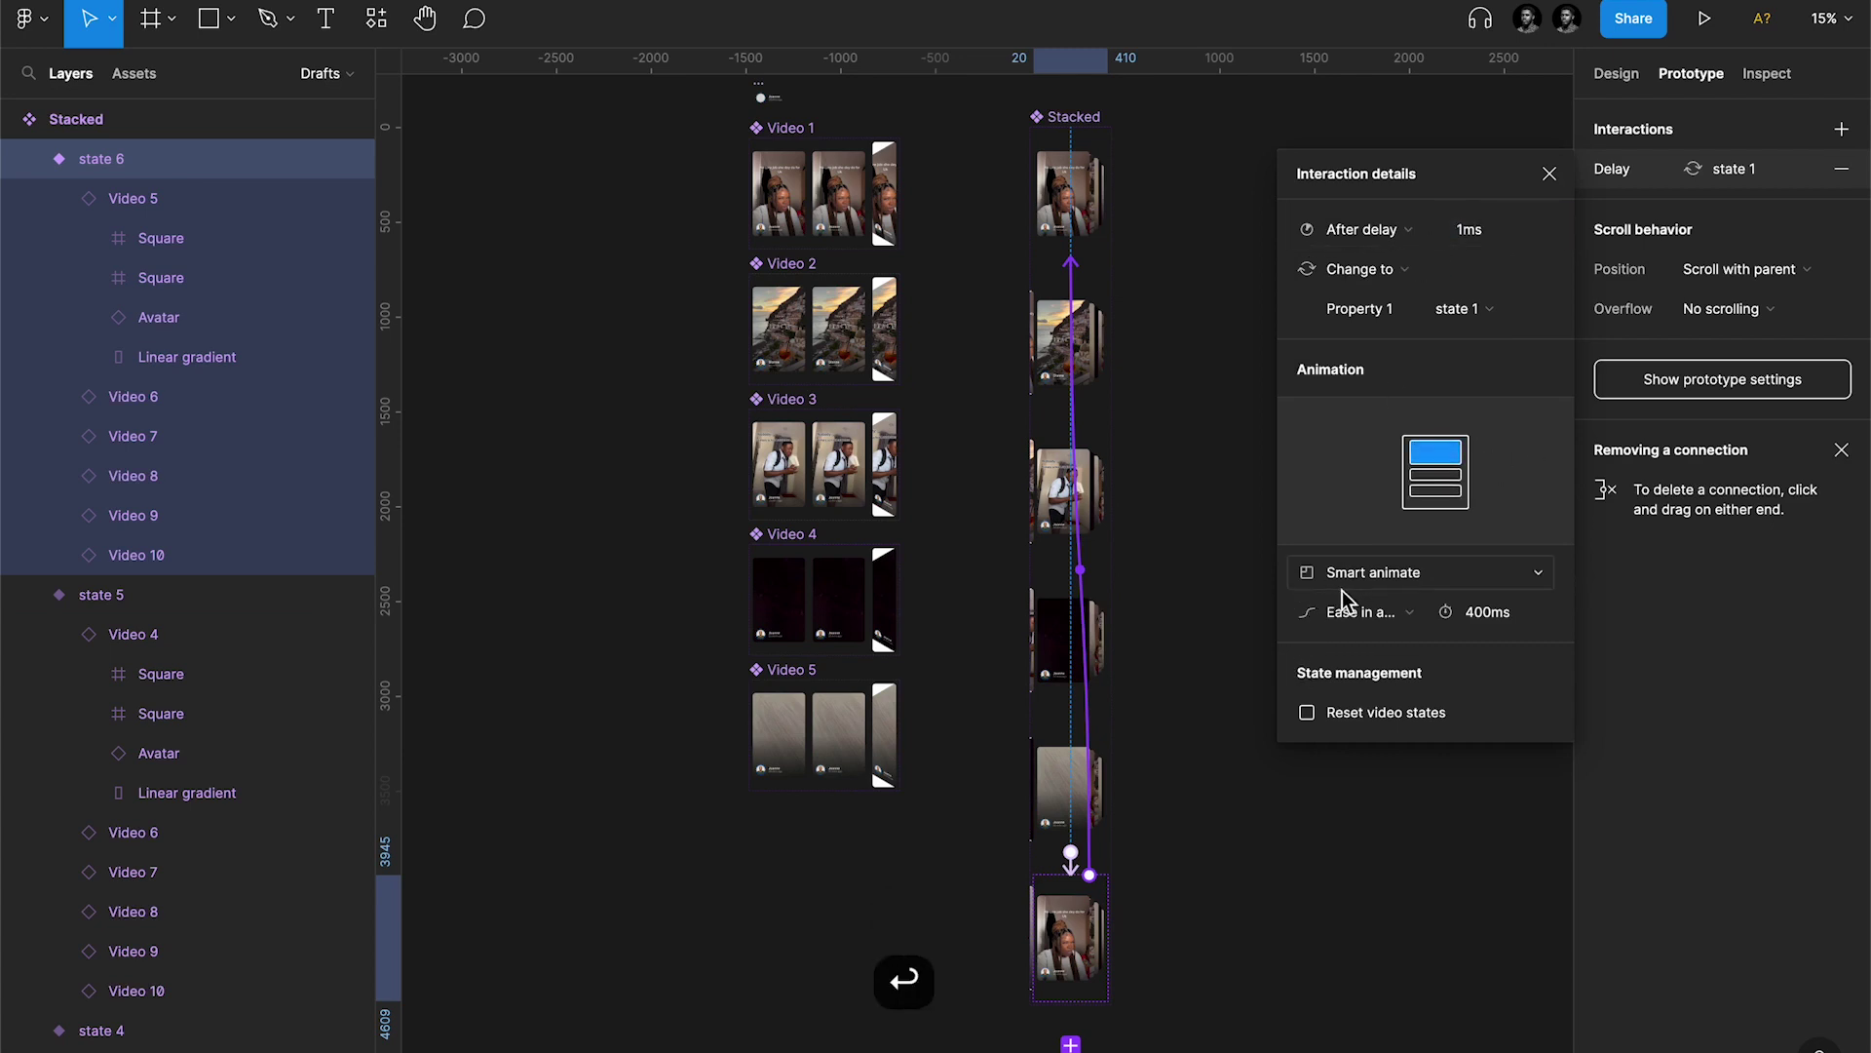
click(1365, 572)
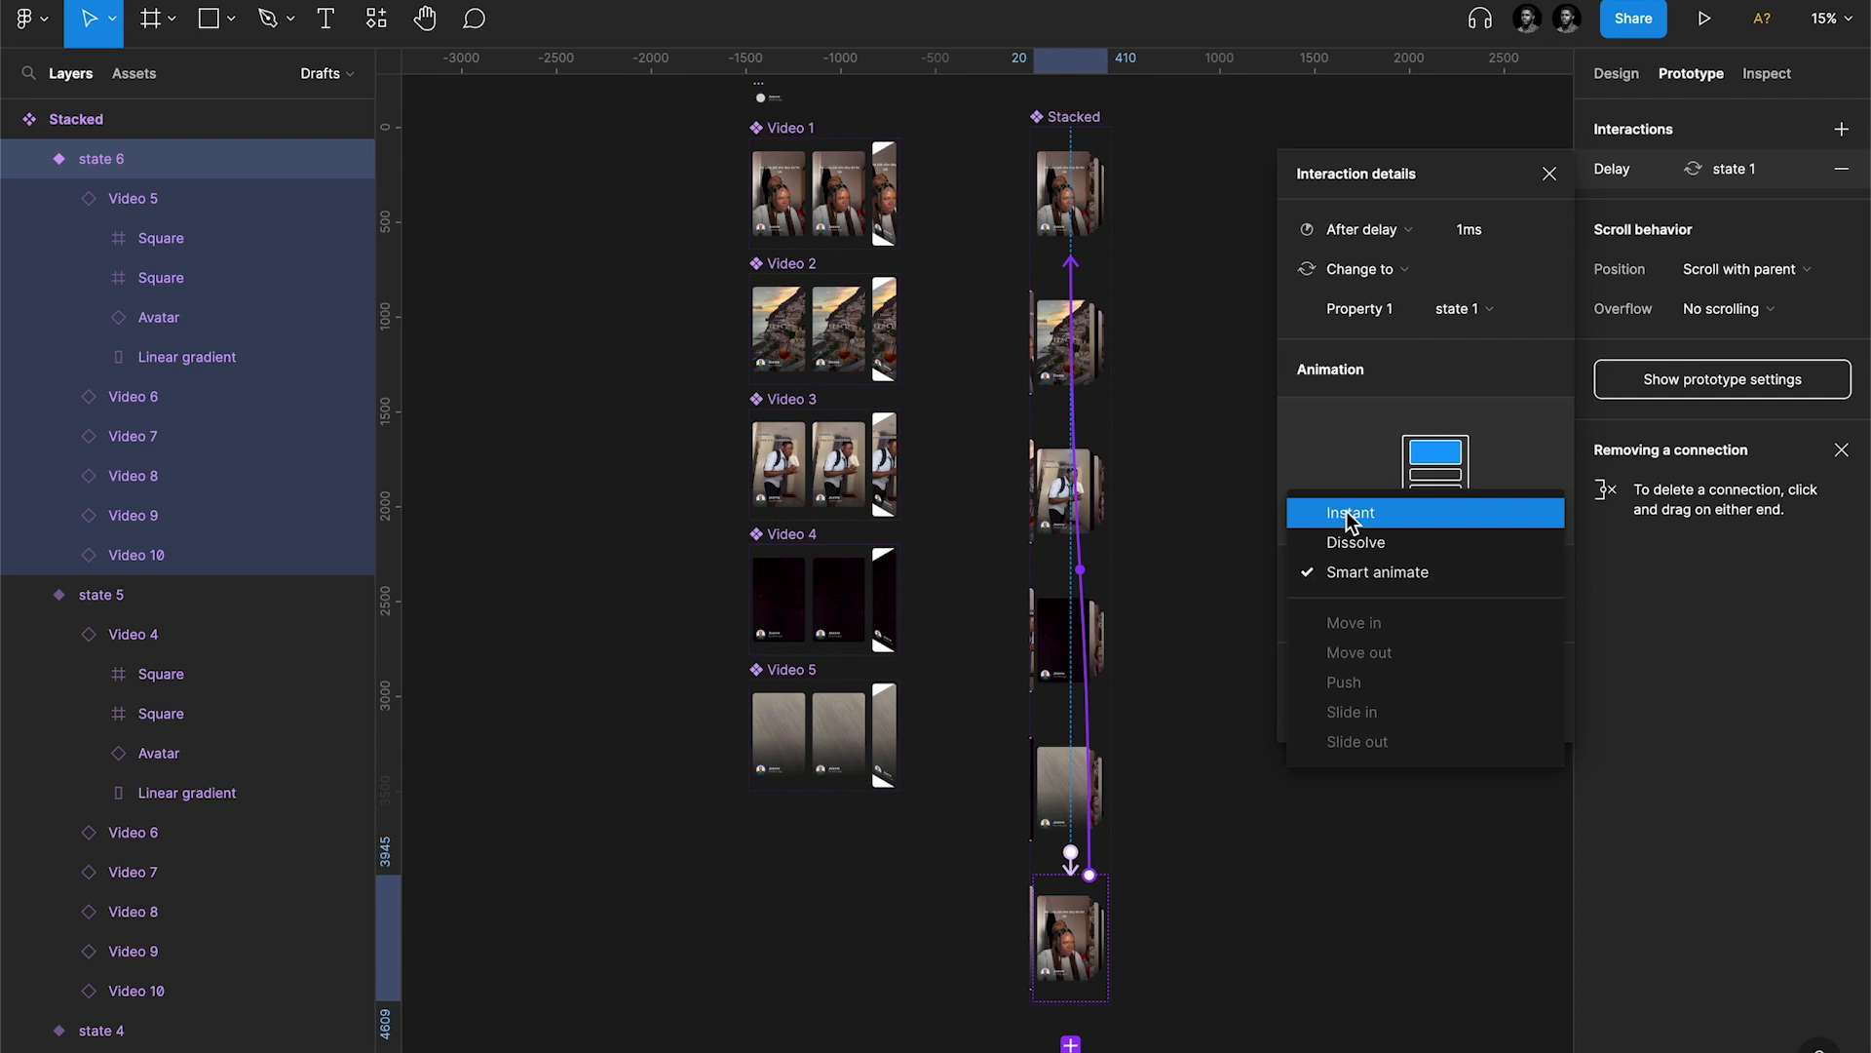
click(1351, 517)
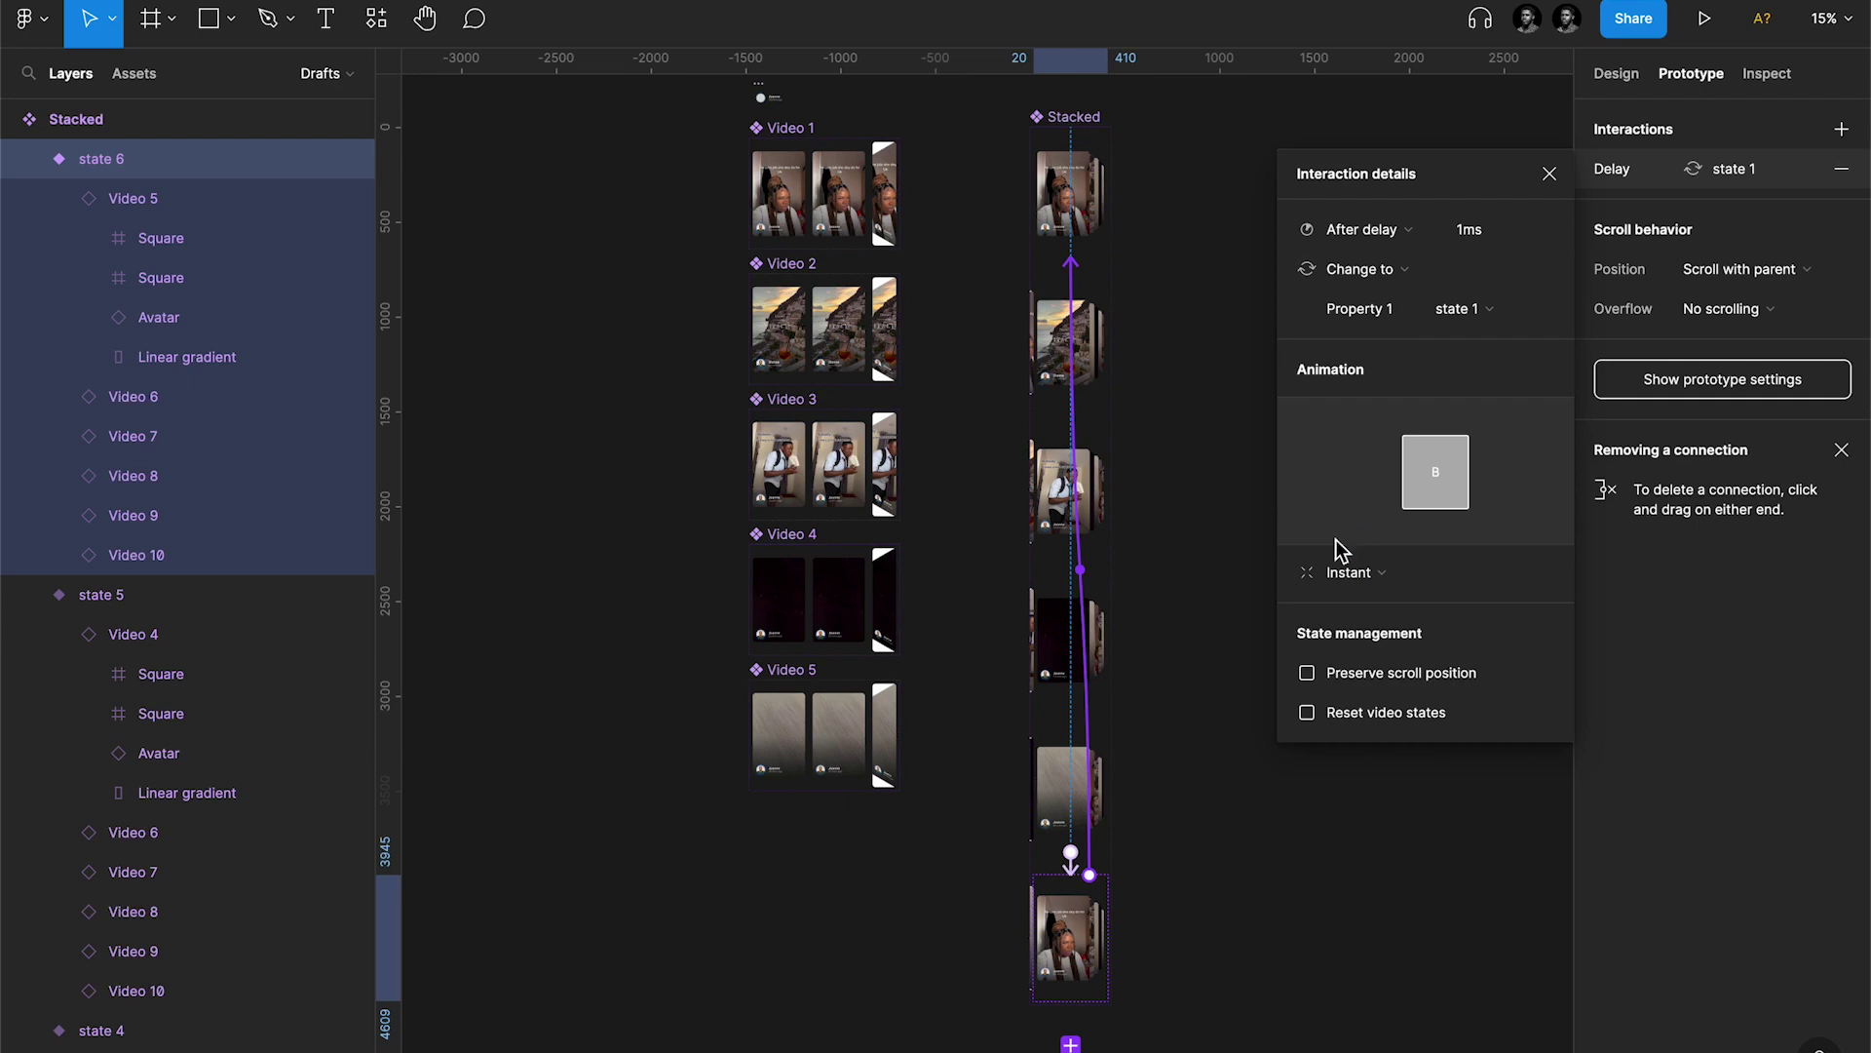
click(1548, 175)
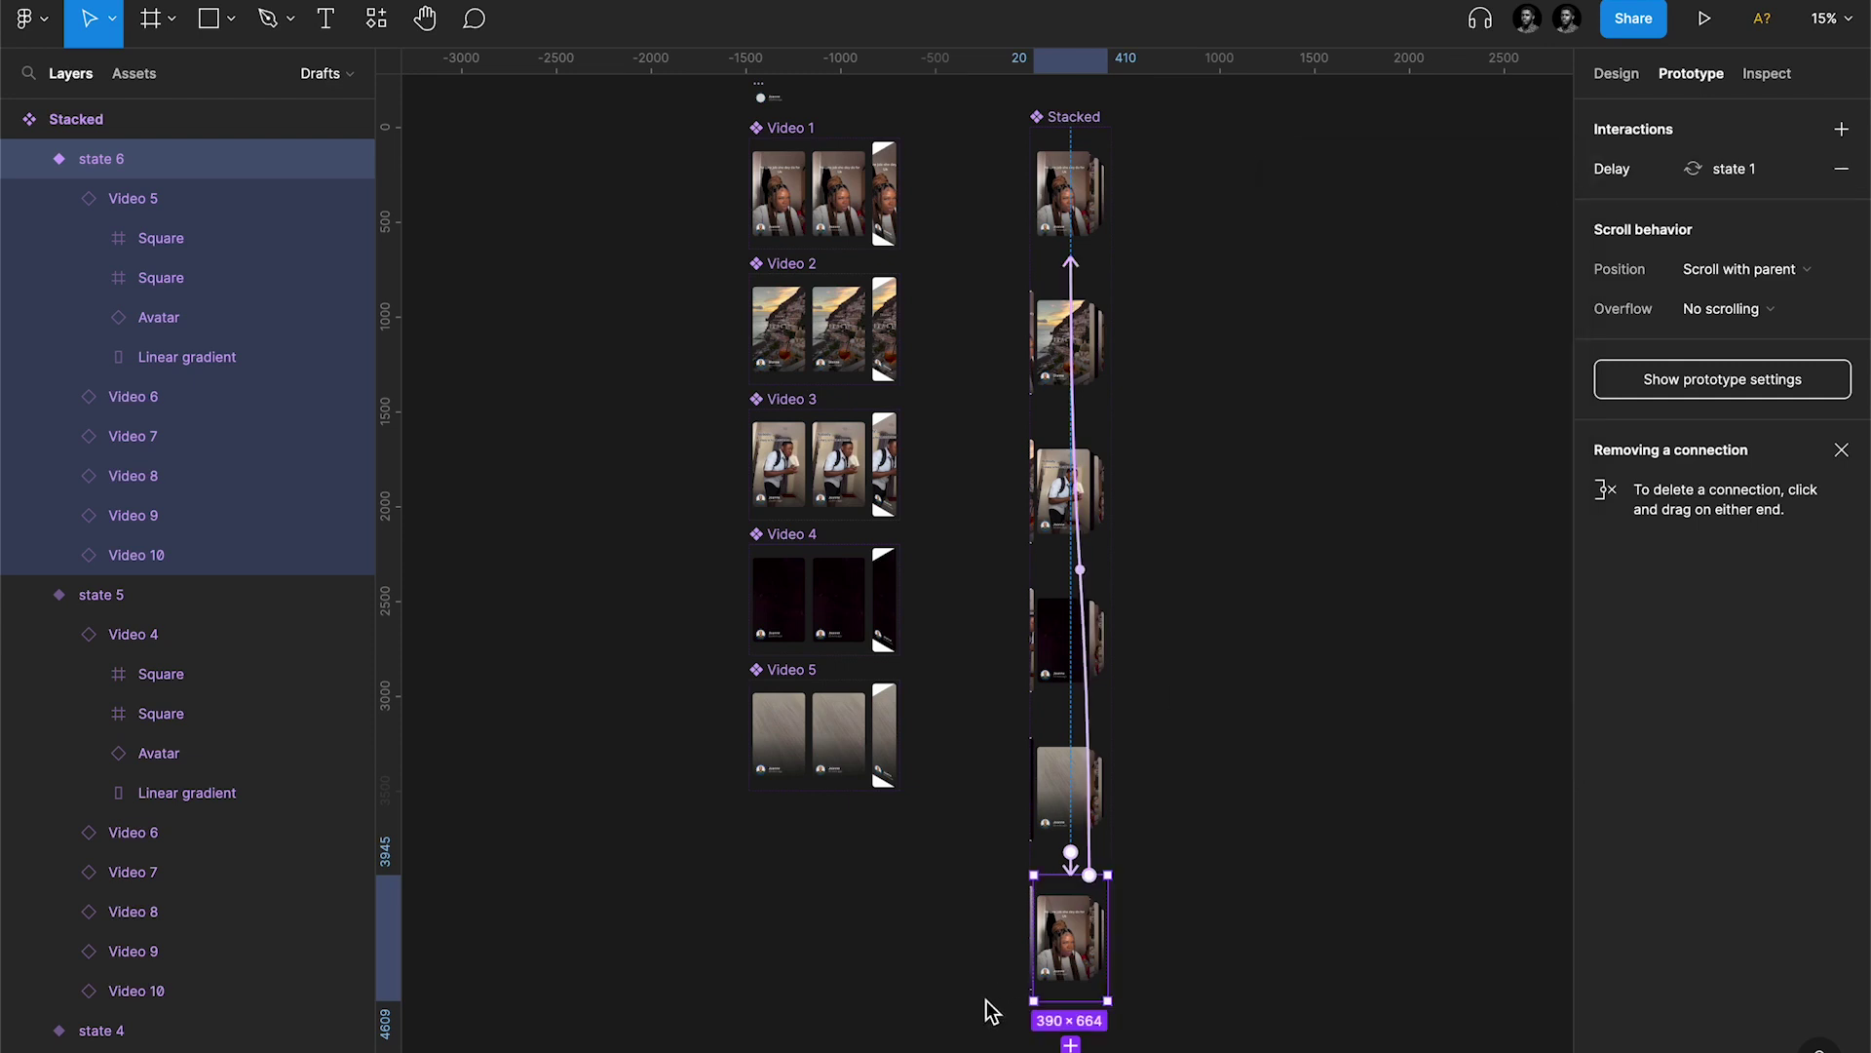
Step: Examine the Stacked variants and the prototype connections running between them
scroll(1083, 957, up, 8)
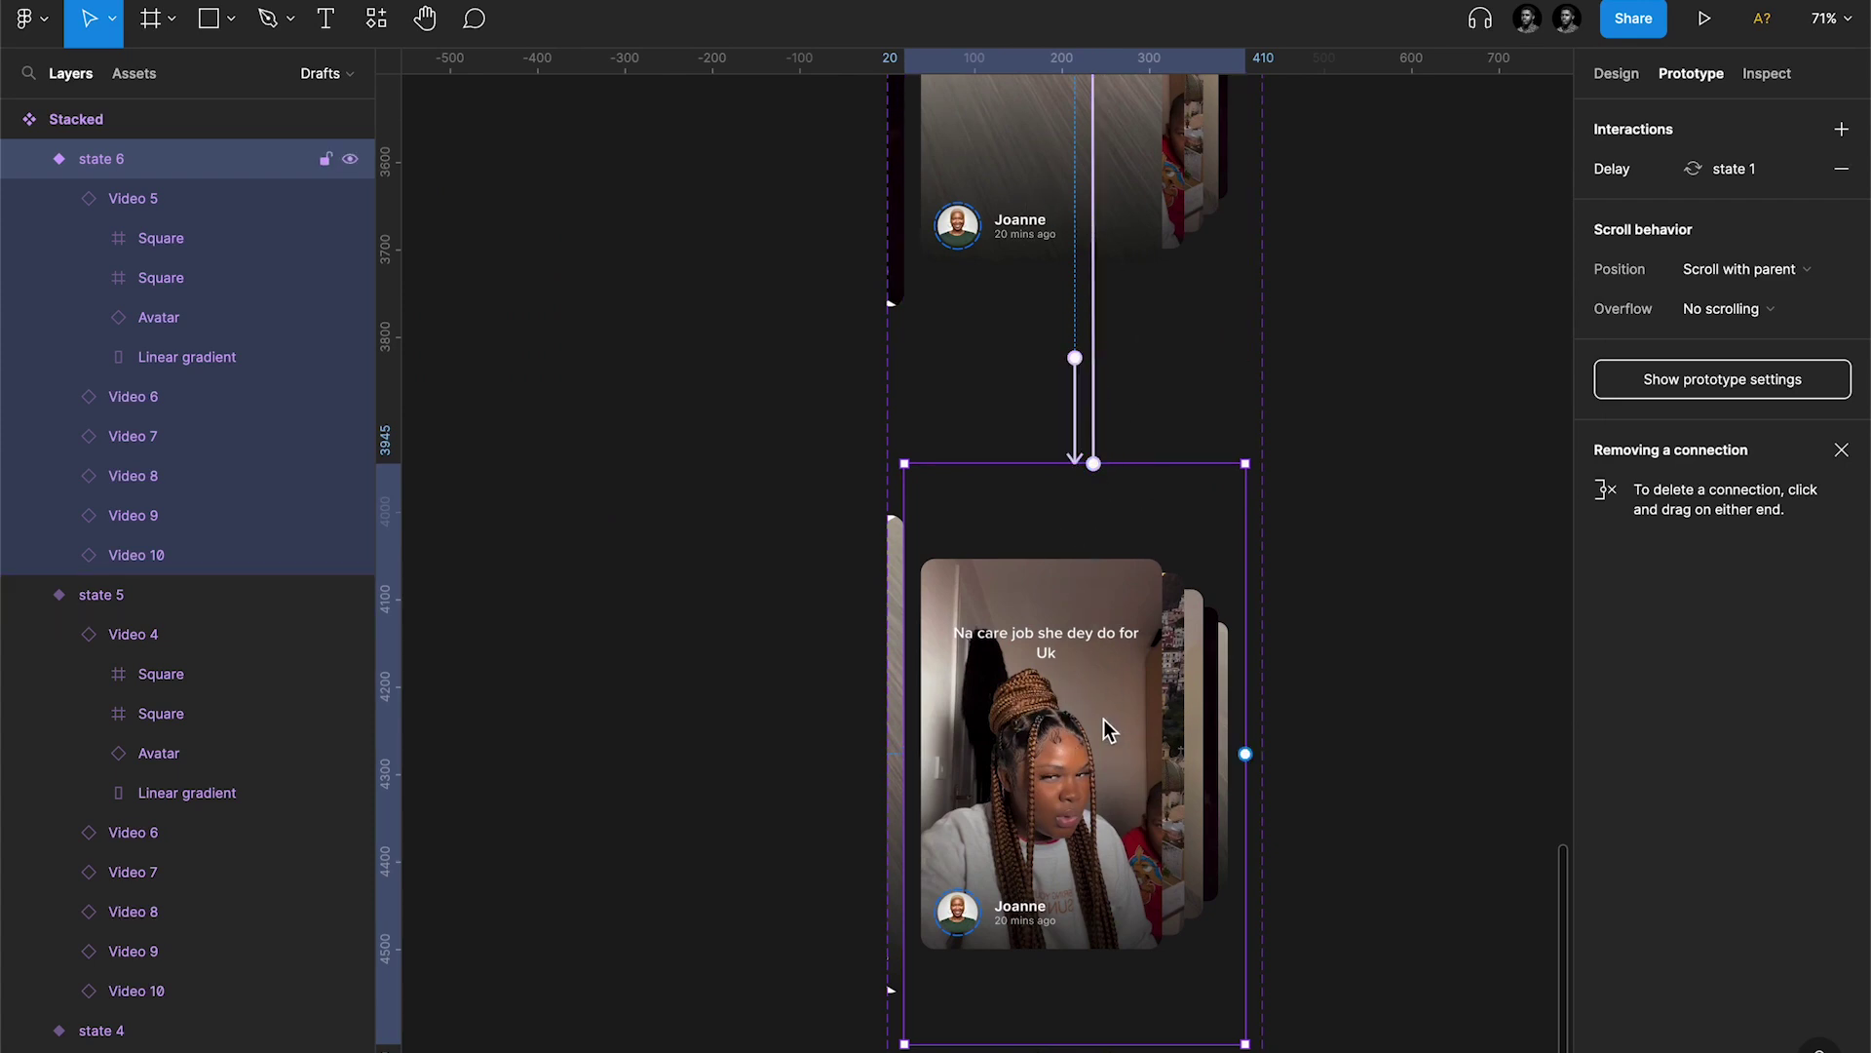
scroll(1103, 718, down, 10)
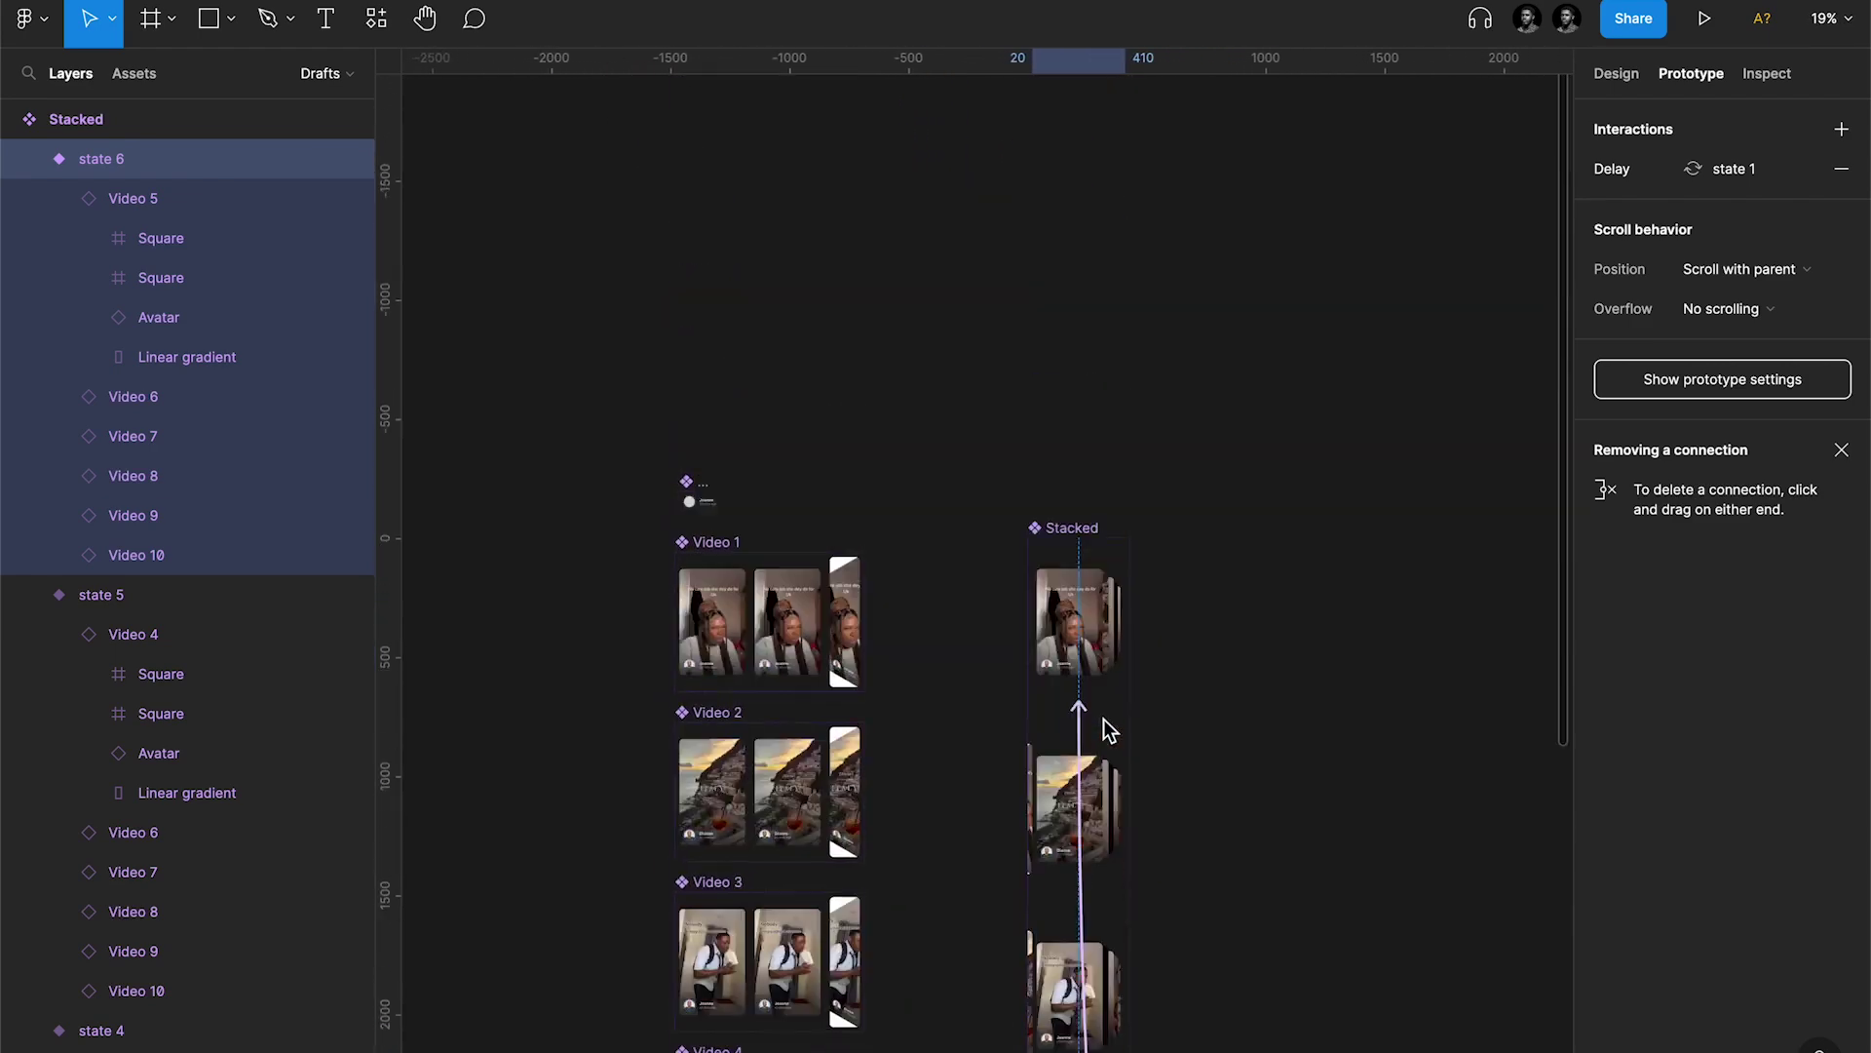
scroll(1104, 729, up, 8)
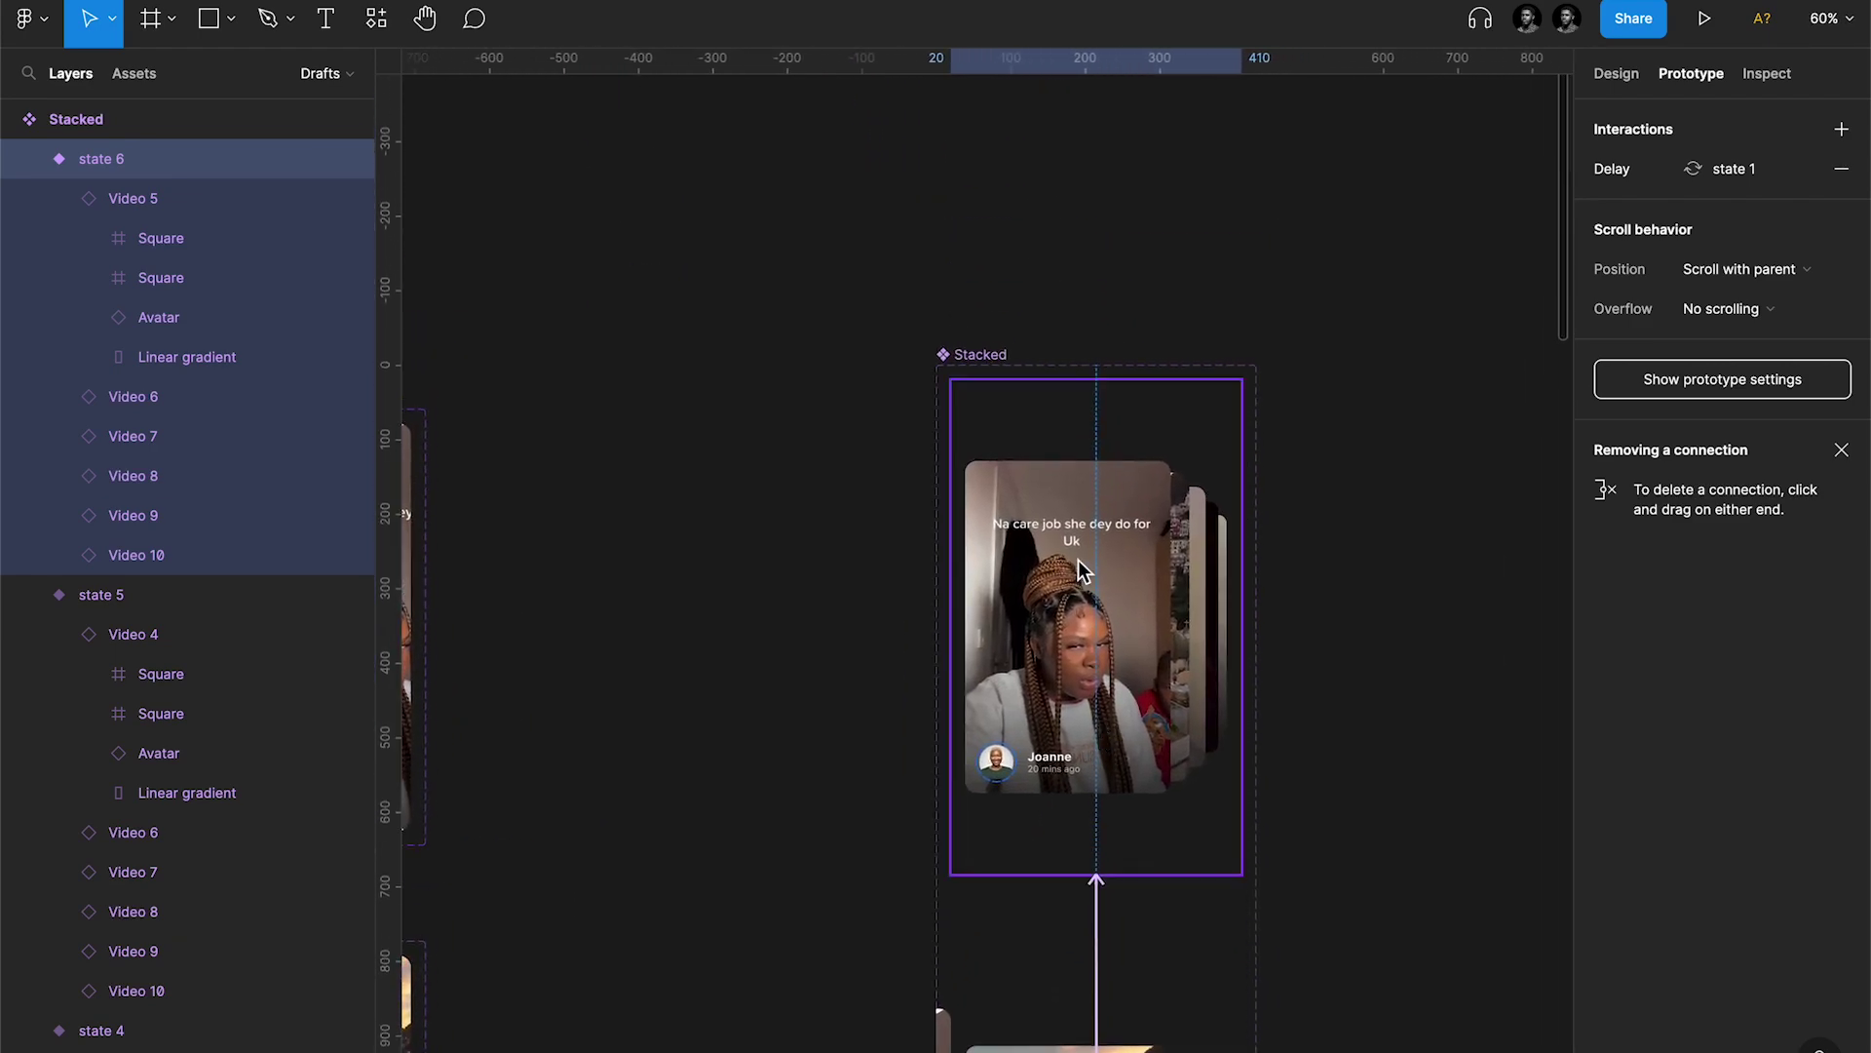
scroll(1029, 775, down, 5)
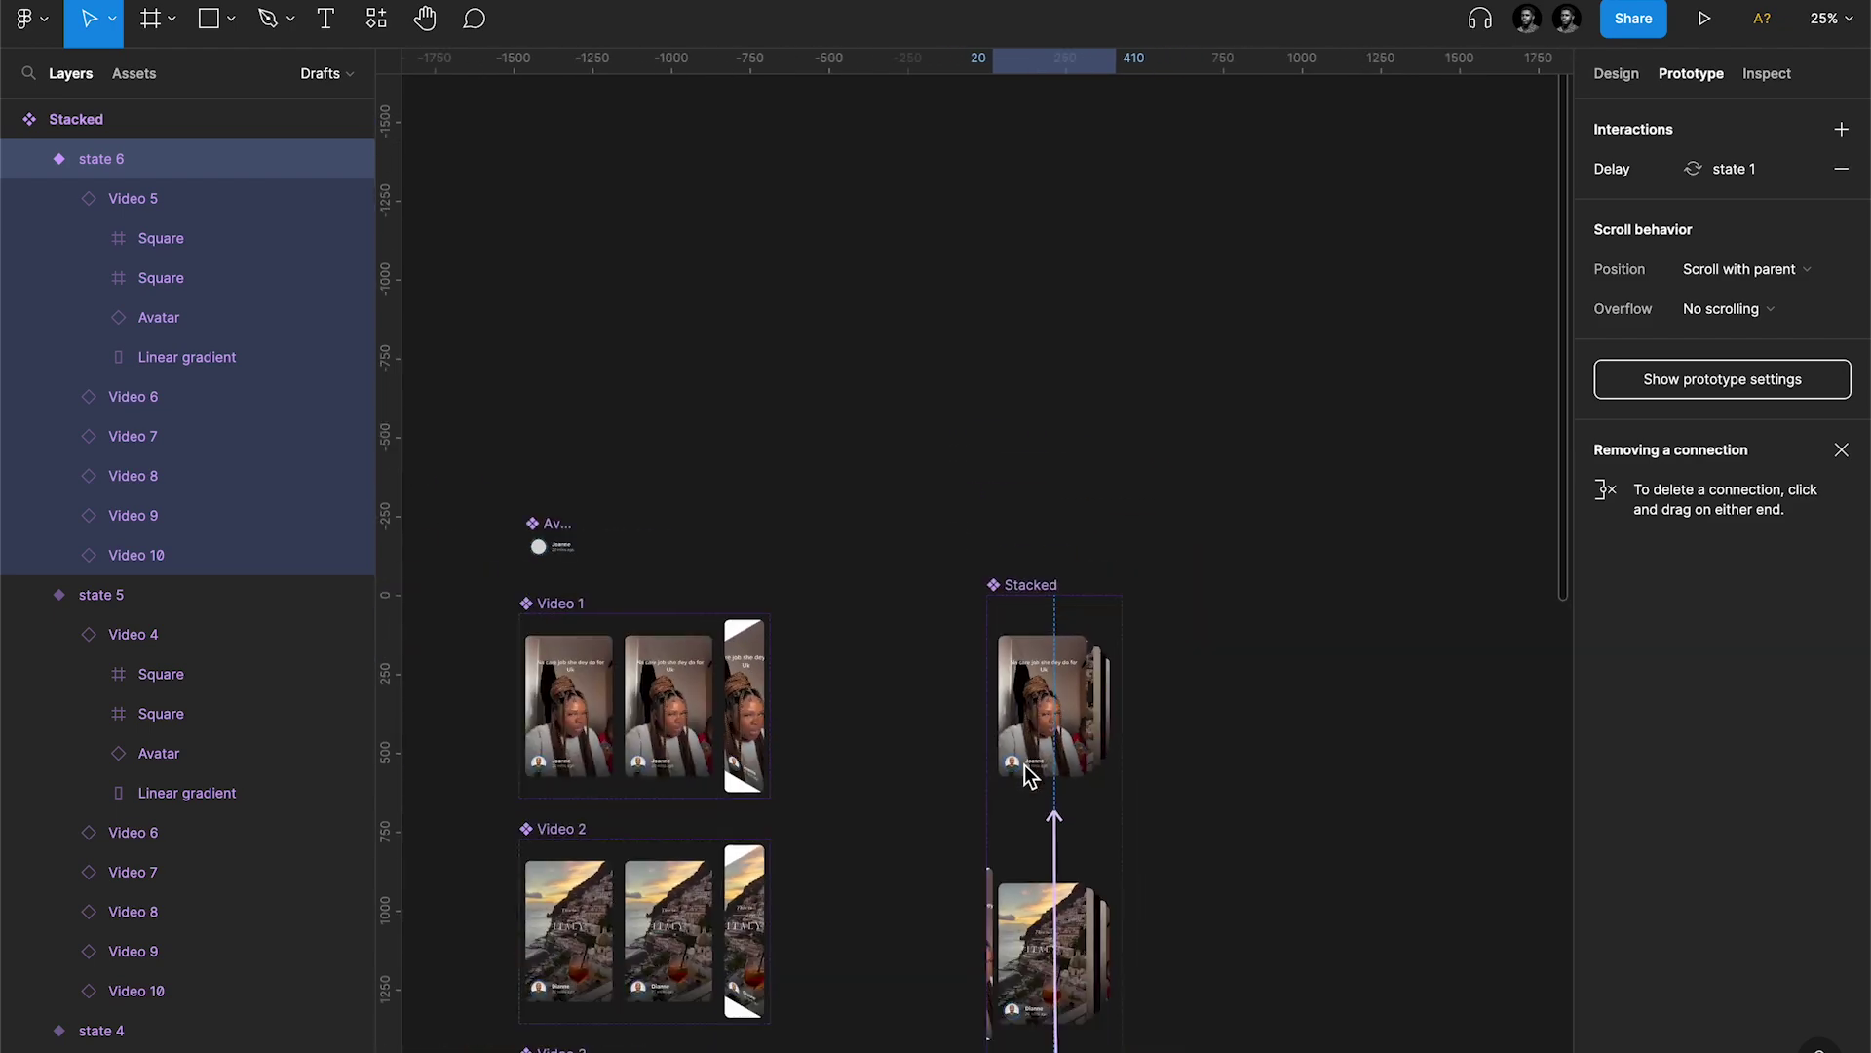
scroll(1029, 775, down, 5)
scroll(1030, 775, down, 4)
scroll(1025, 777, up, 4)
click(1163, 481)
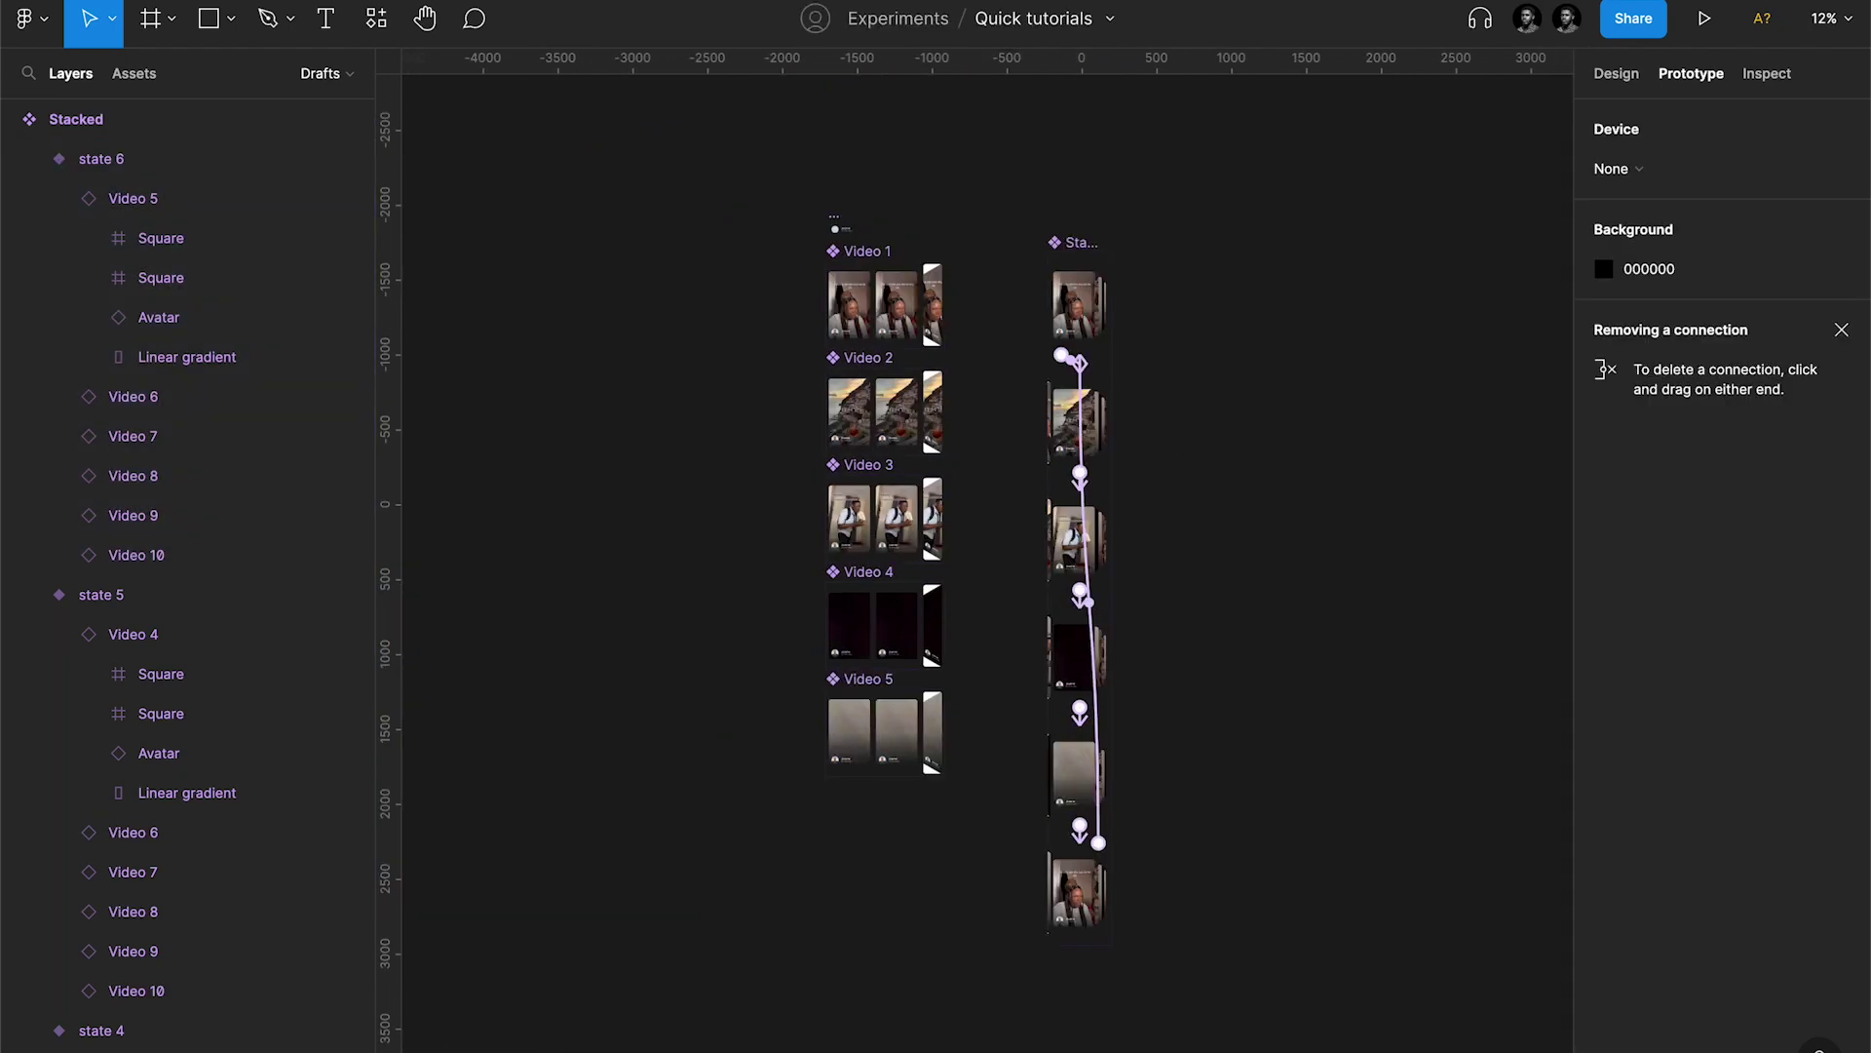
Step: Copy the iPhone 13 / 13 Pro Status screen and place the copy beside the Stacked component
scroll(1232, 389, up, 6)
key(super+c)
scroll(1232, 389, down, 5)
scroll(1232, 389, left, 3)
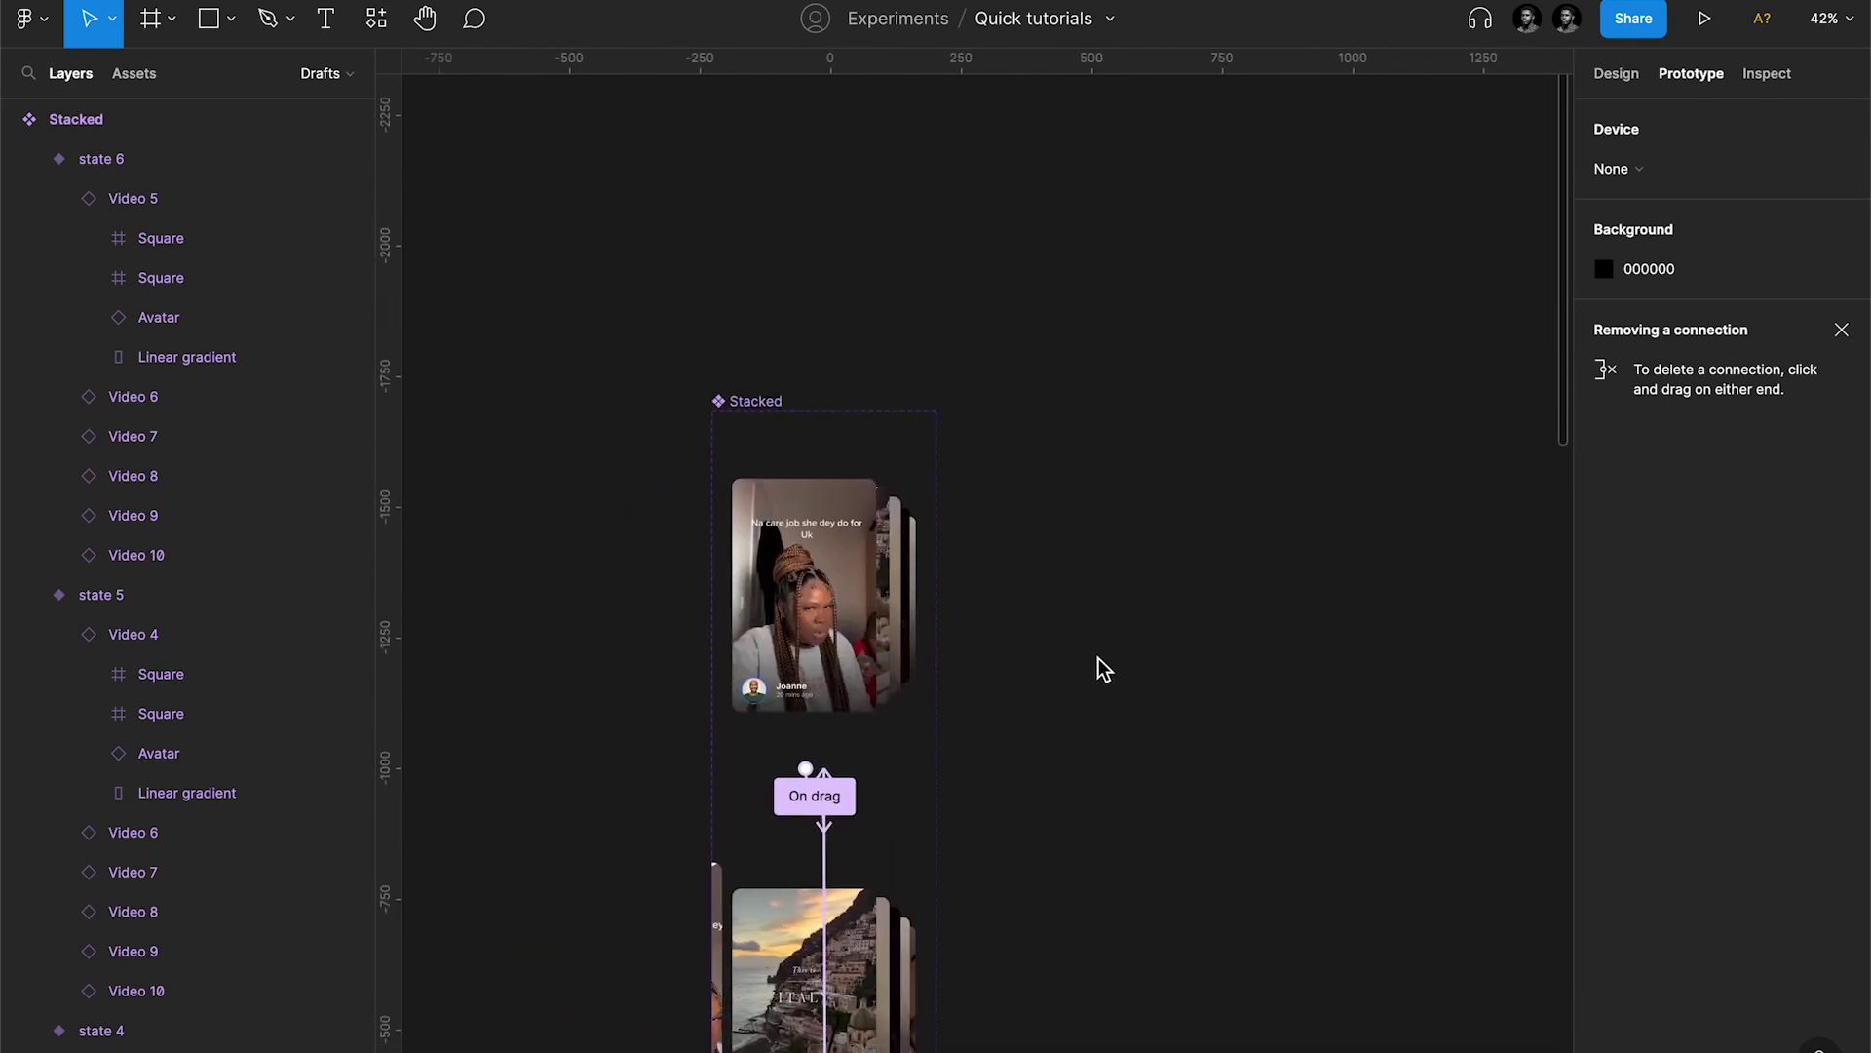
key(super+v)
drag(887, 500, 1077, 554)
scroll(954, 658, down, 3)
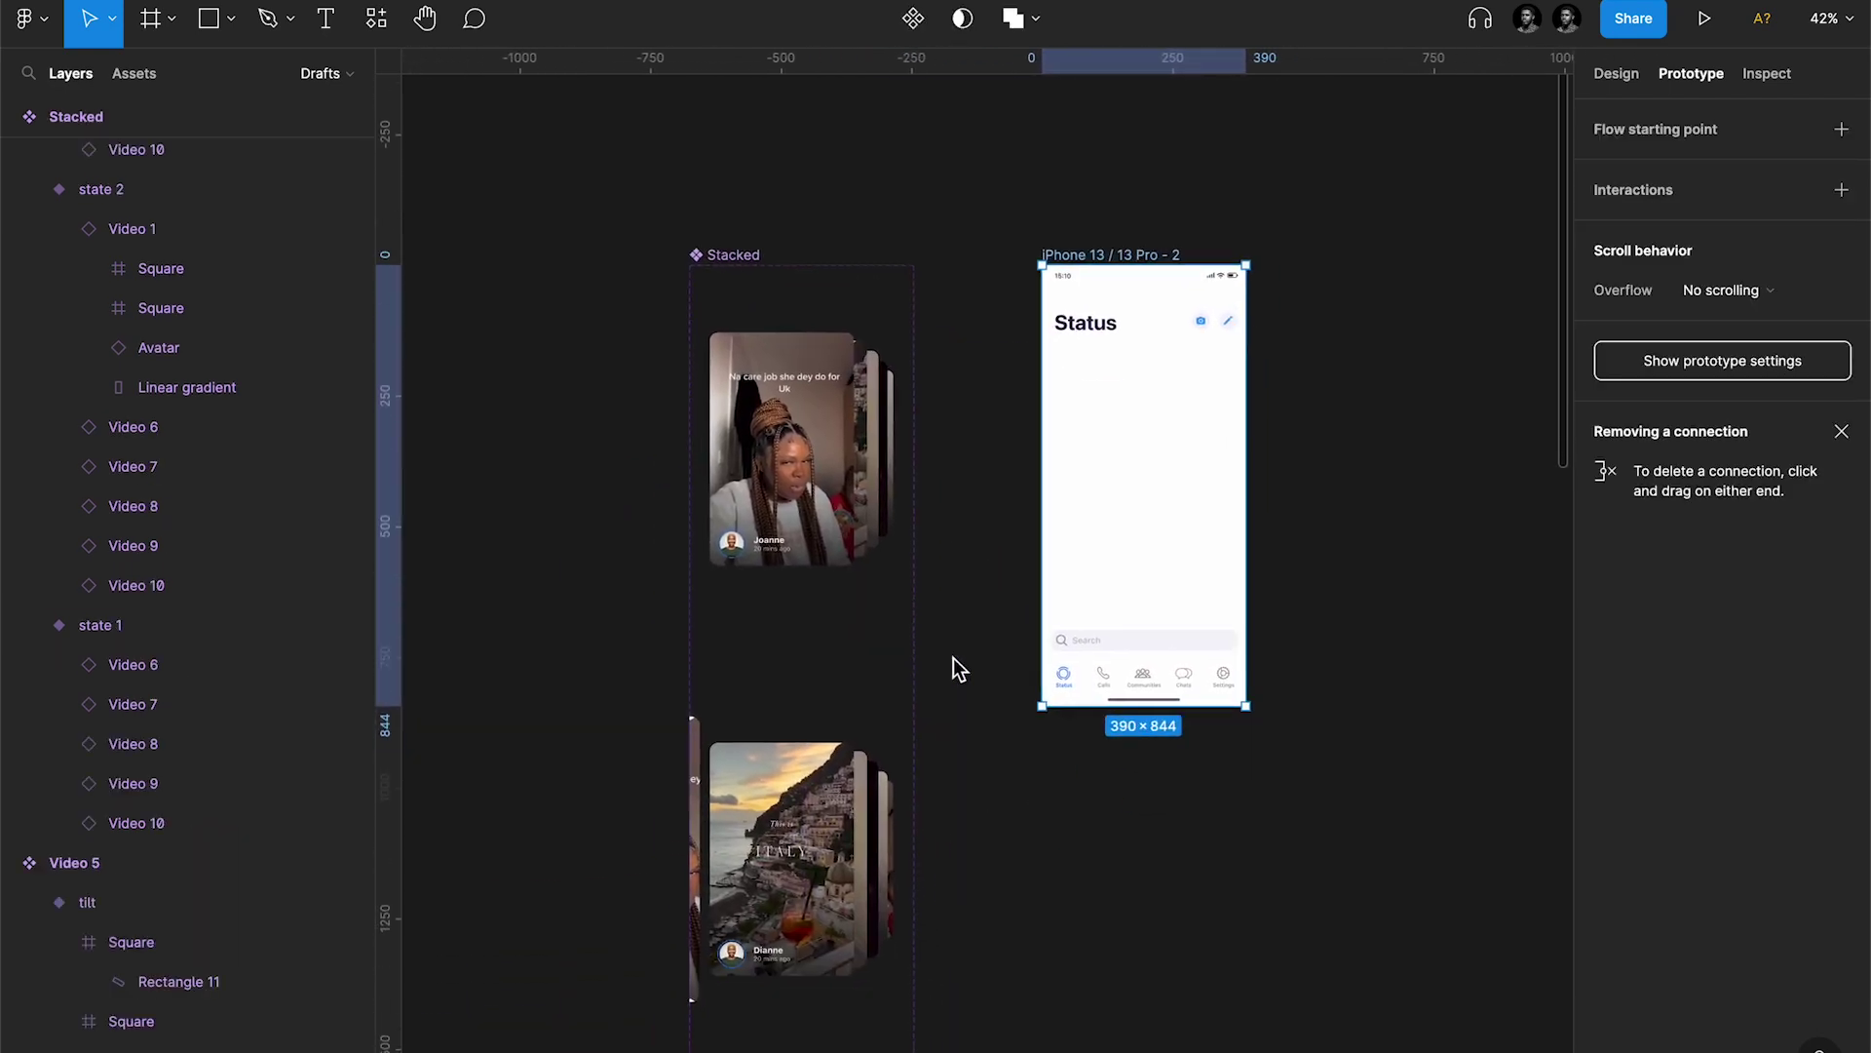
Step: Copy the Stacked component's state 1 variant and paste it as an instance into the Status screen frame
click(832, 433)
key(super+c)
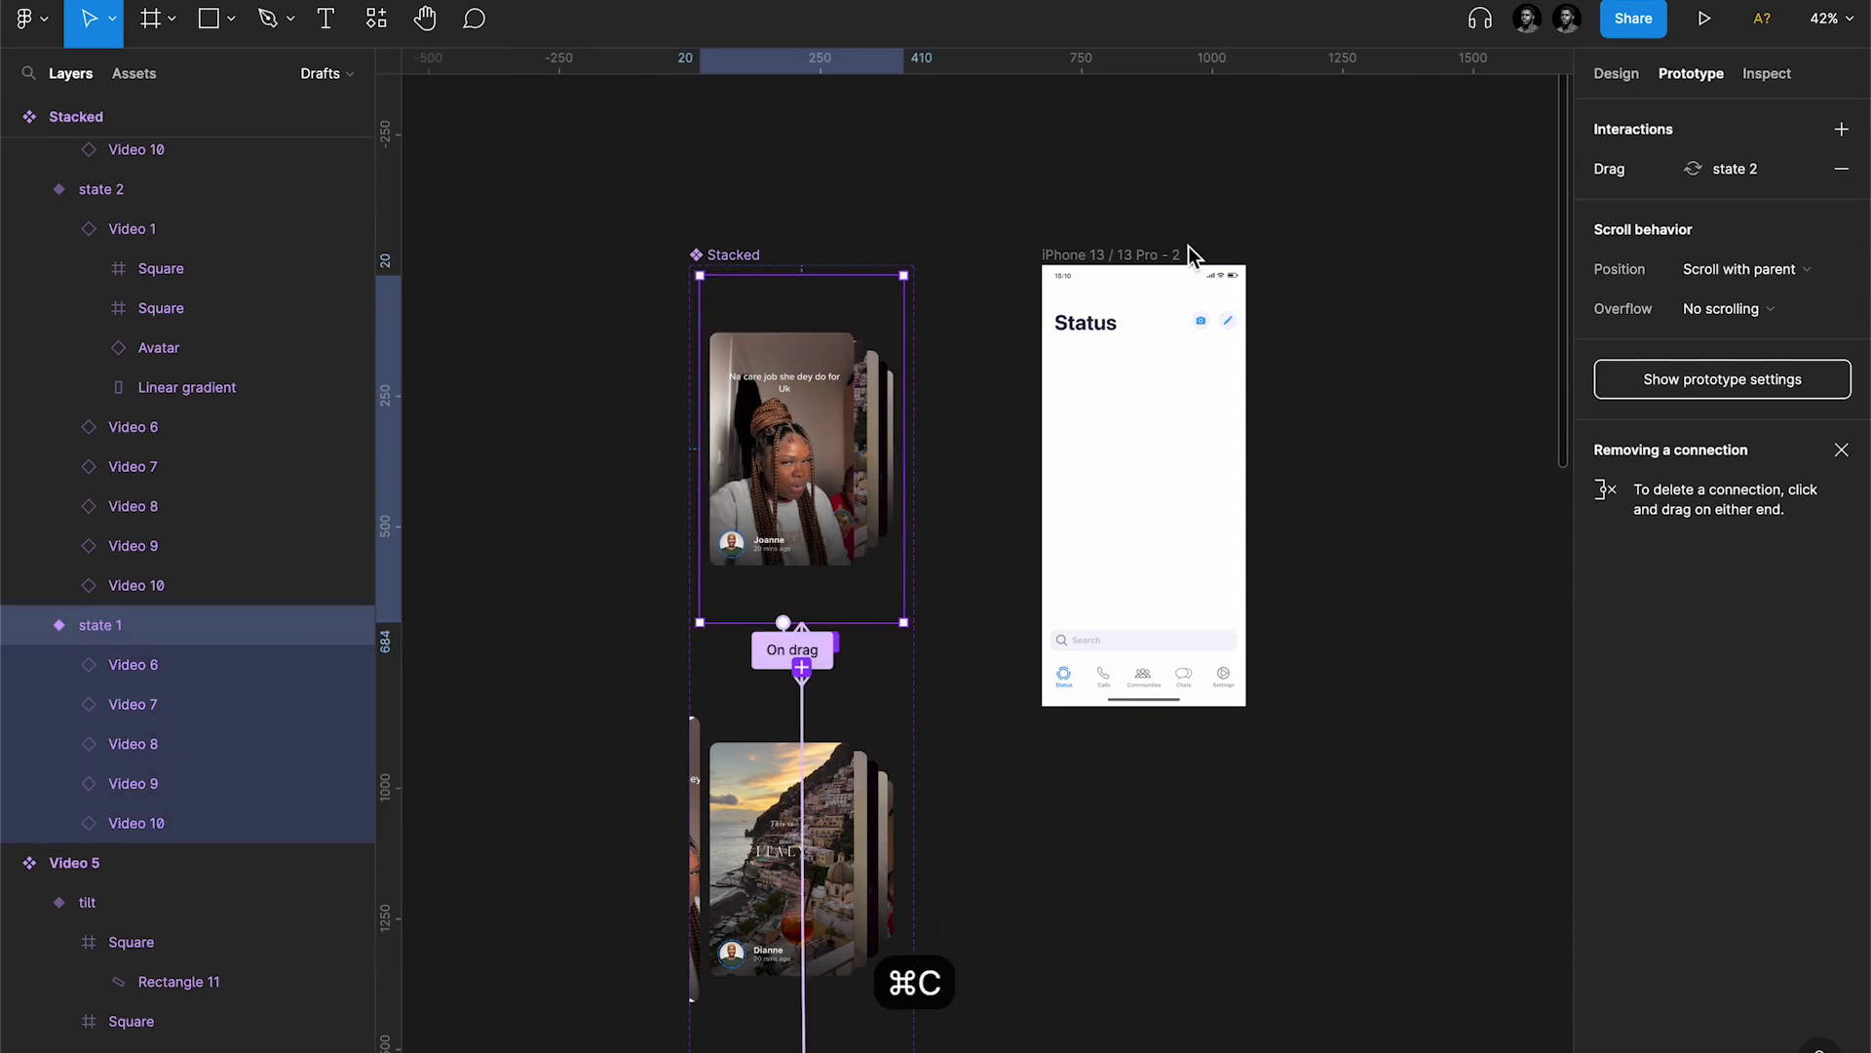
click(1108, 247)
key(super+v)
scroll(1139, 476, up, 5)
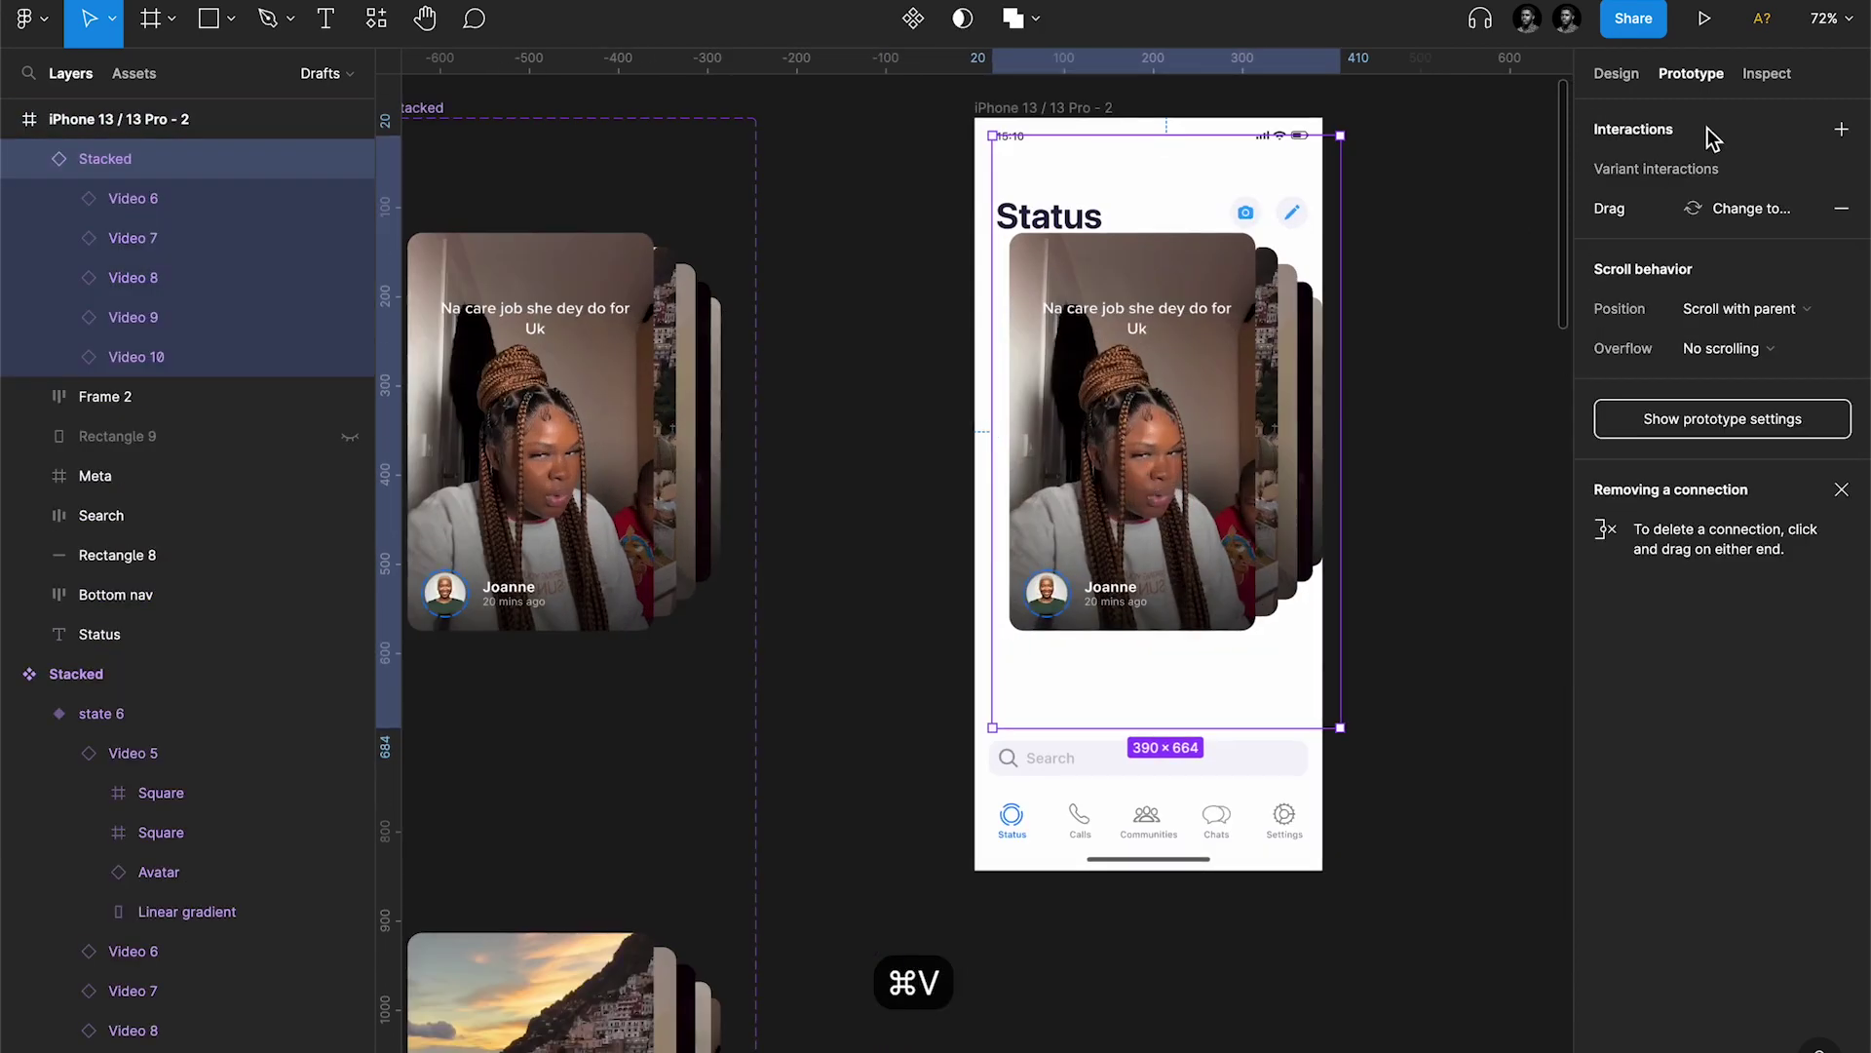
Step: Centre the Stacked instance horizontally on the Status screen and move it down to Y 74
click(1617, 74)
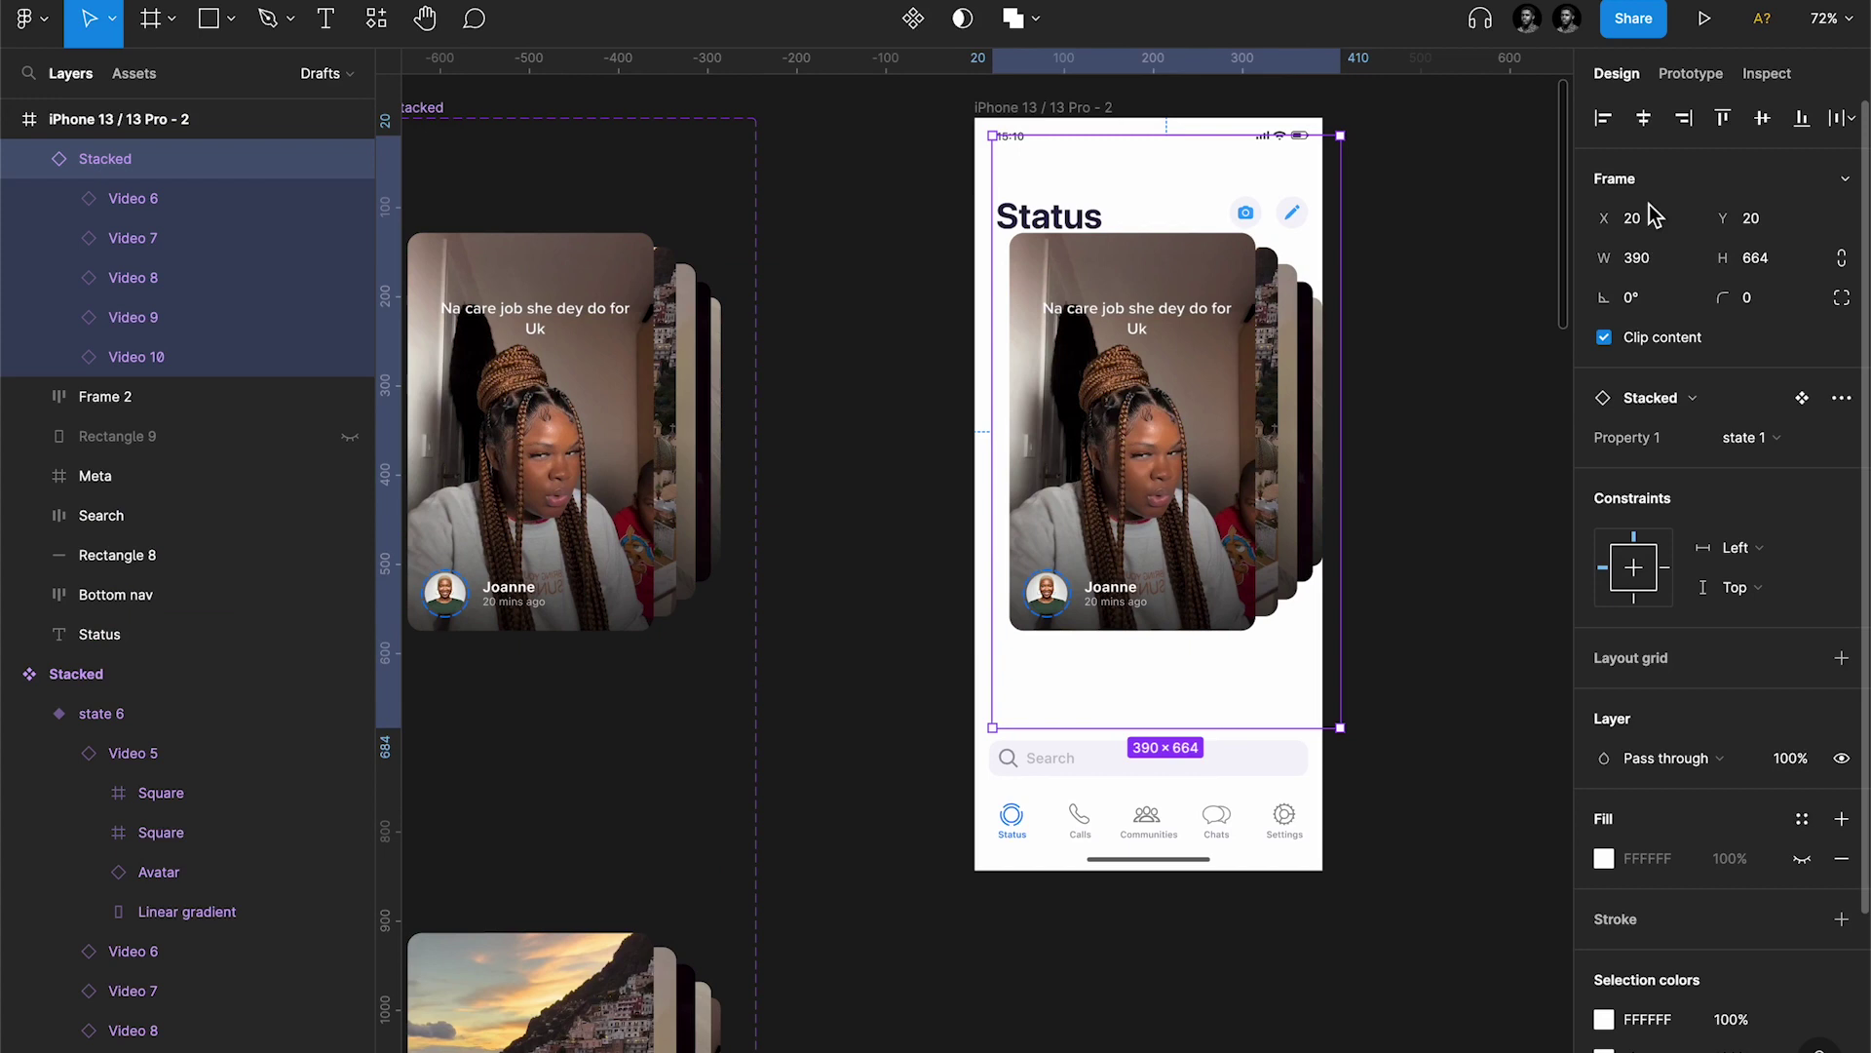
click(1644, 118)
drag(1208, 373, 1208, 450)
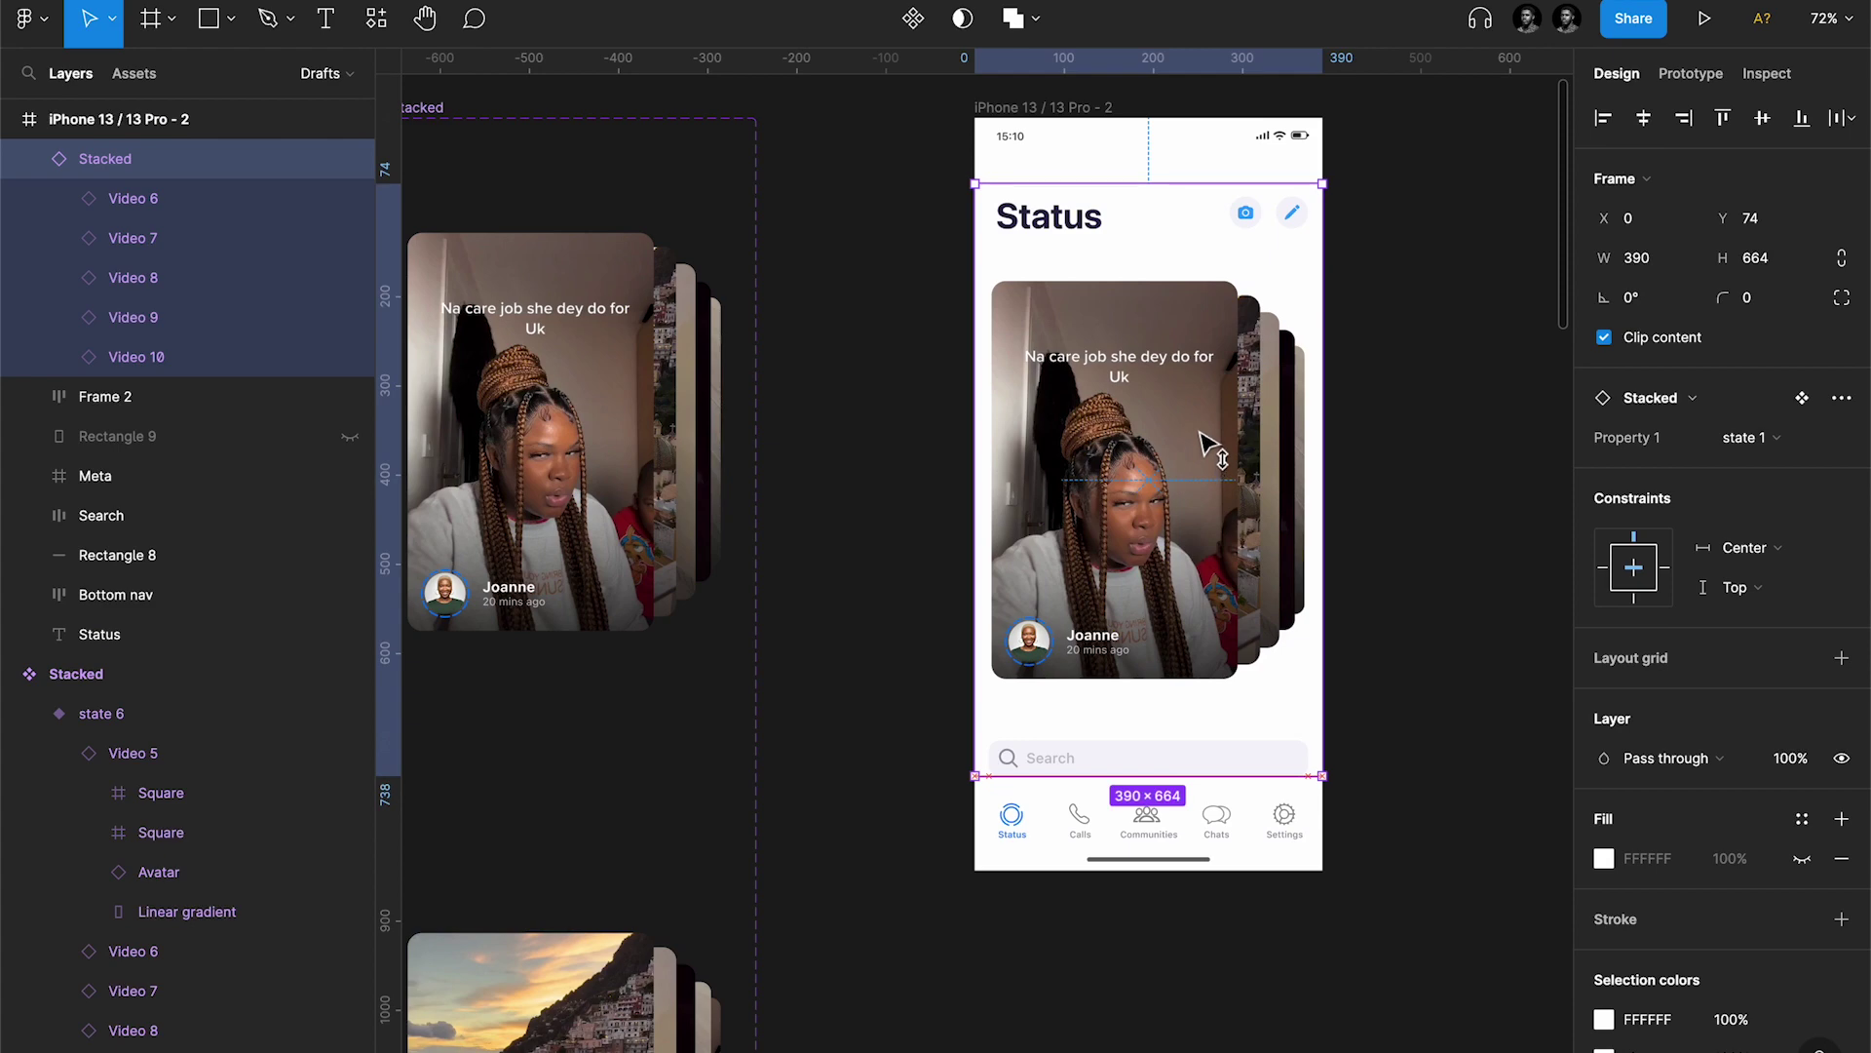
click(817, 265)
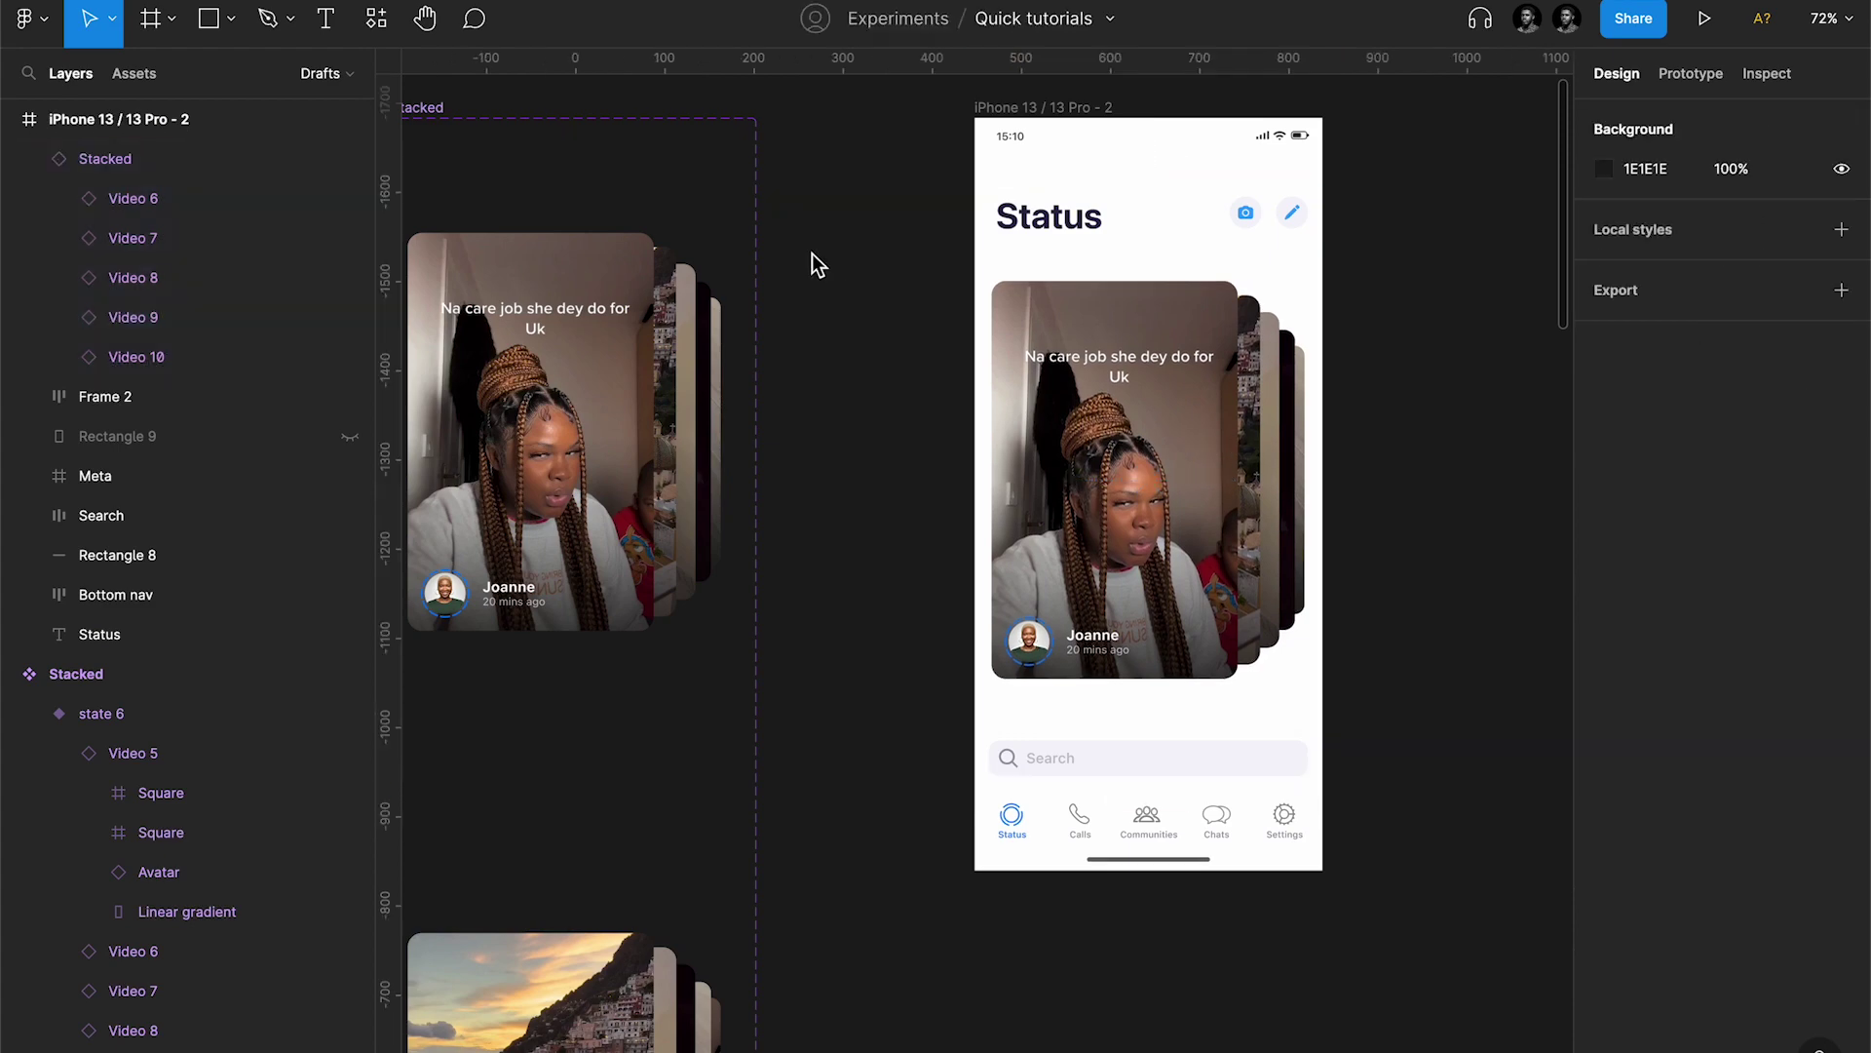
Step: Make the Status screen frame a flow starting point named "Scrolling cards"
scroll(817, 265, down, 5)
click(867, 229)
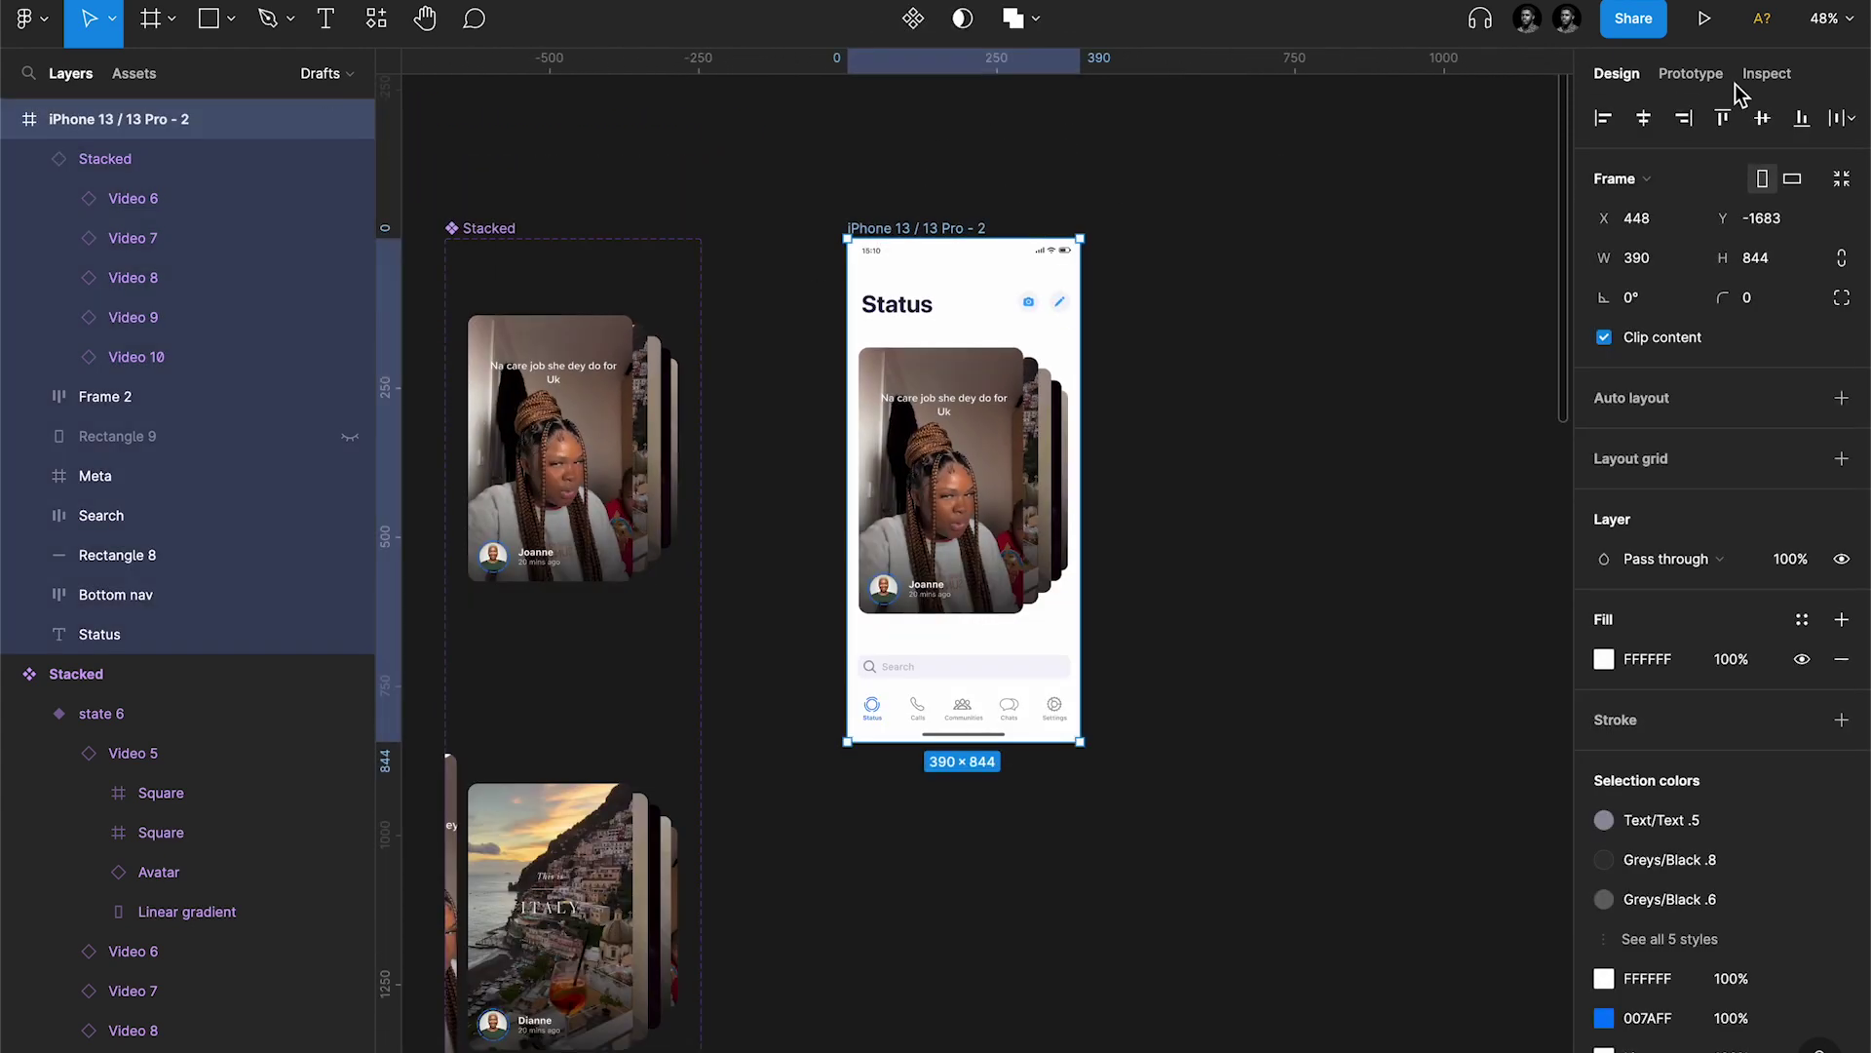
click(1723, 76)
click(1841, 132)
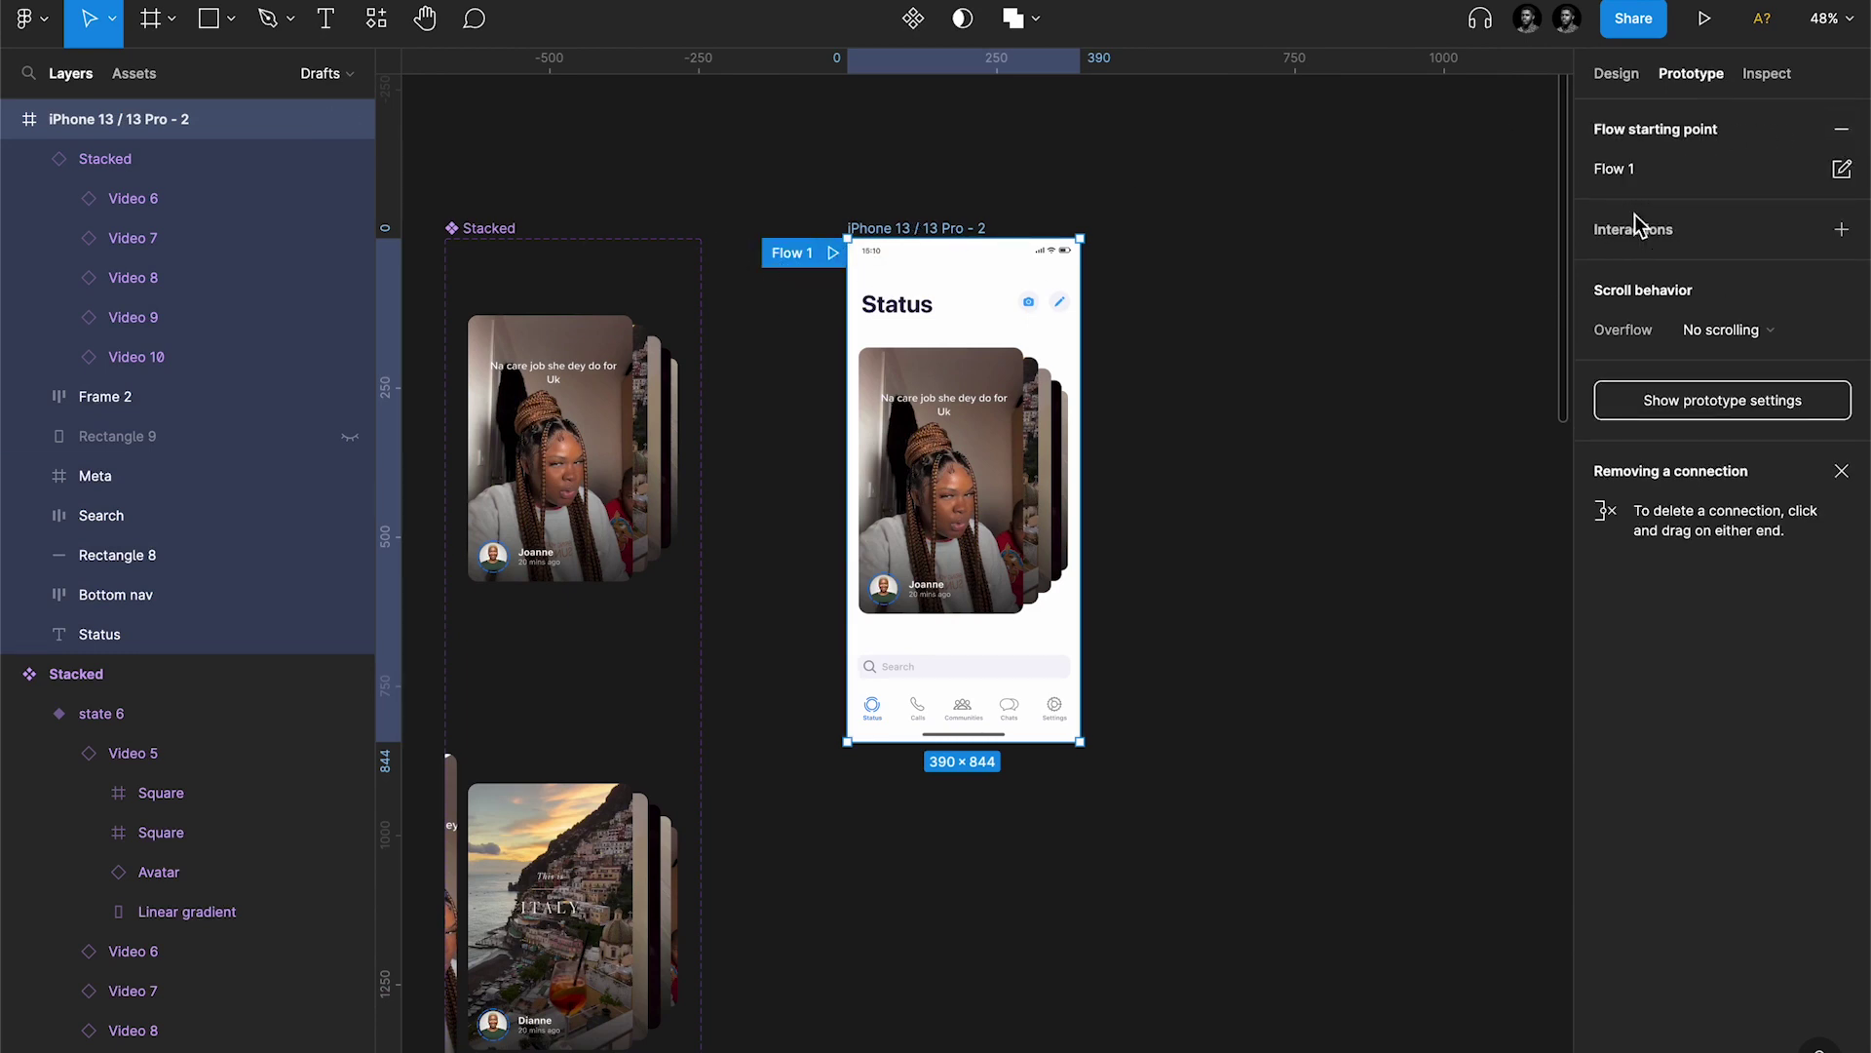
click(1667, 174)
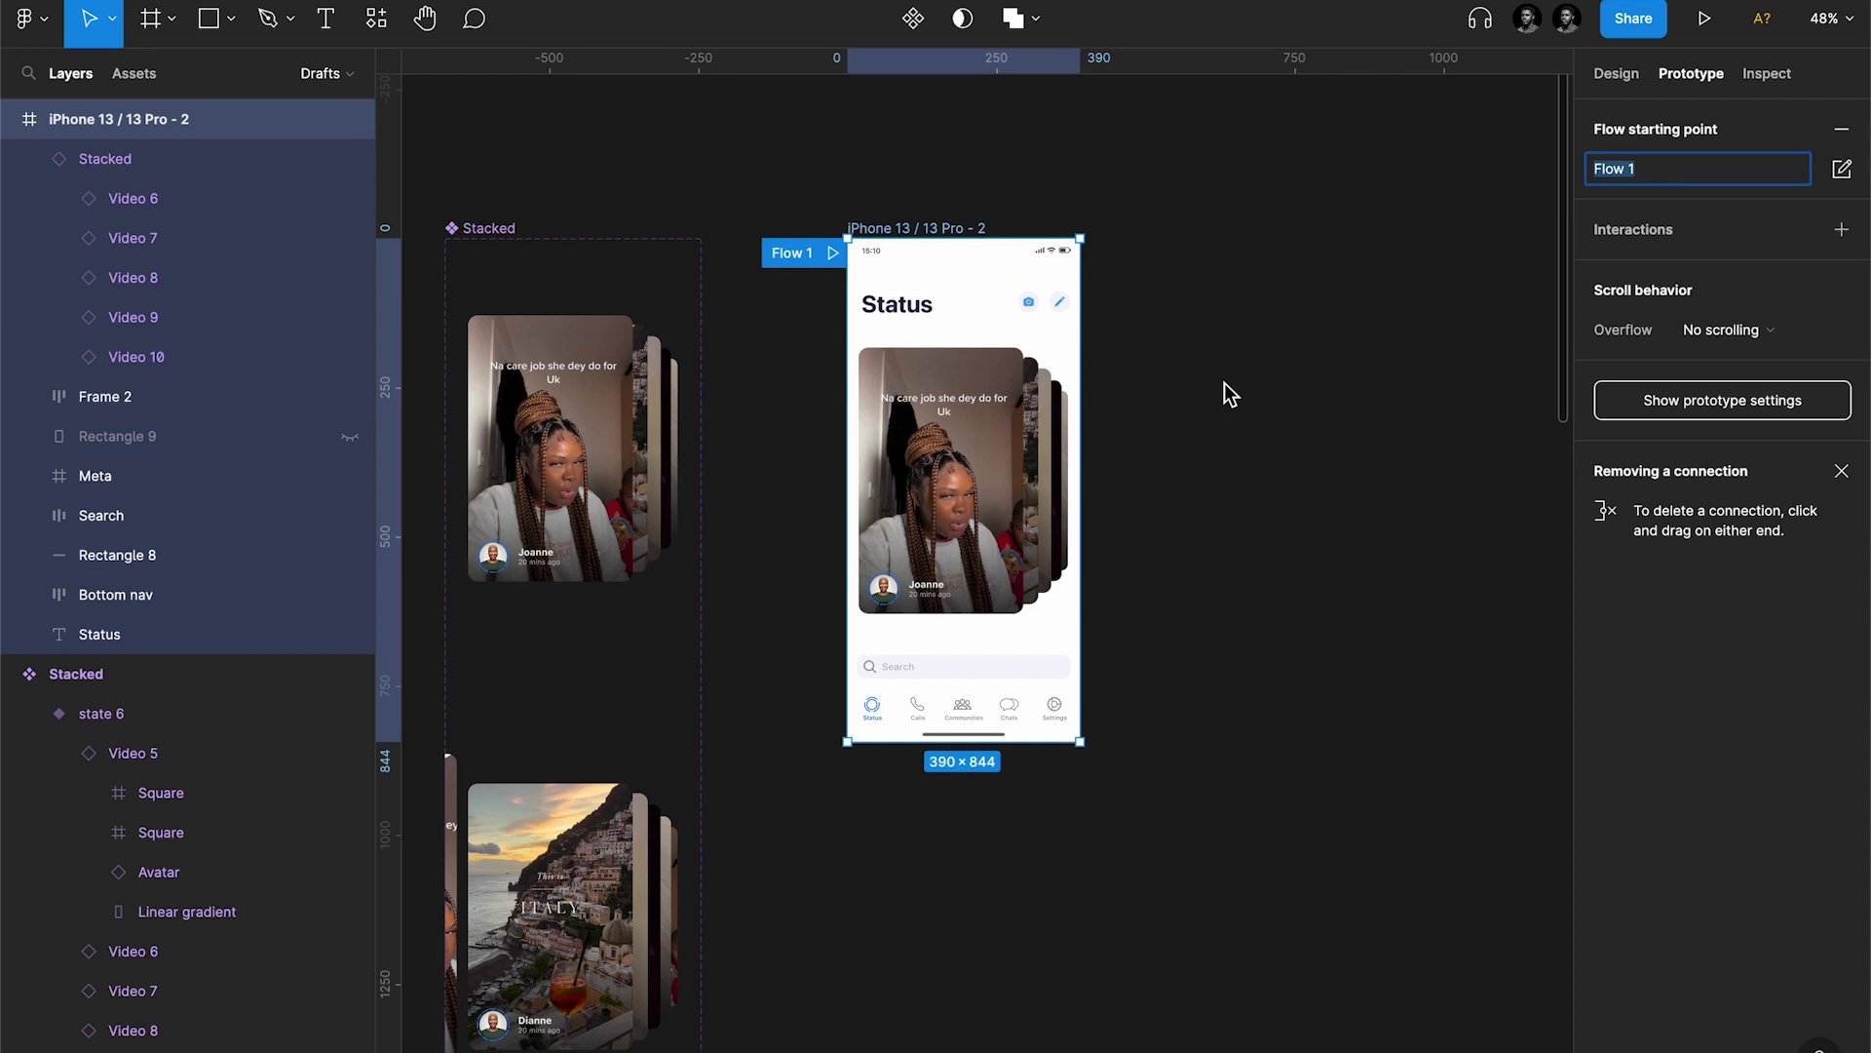
text(Scro)
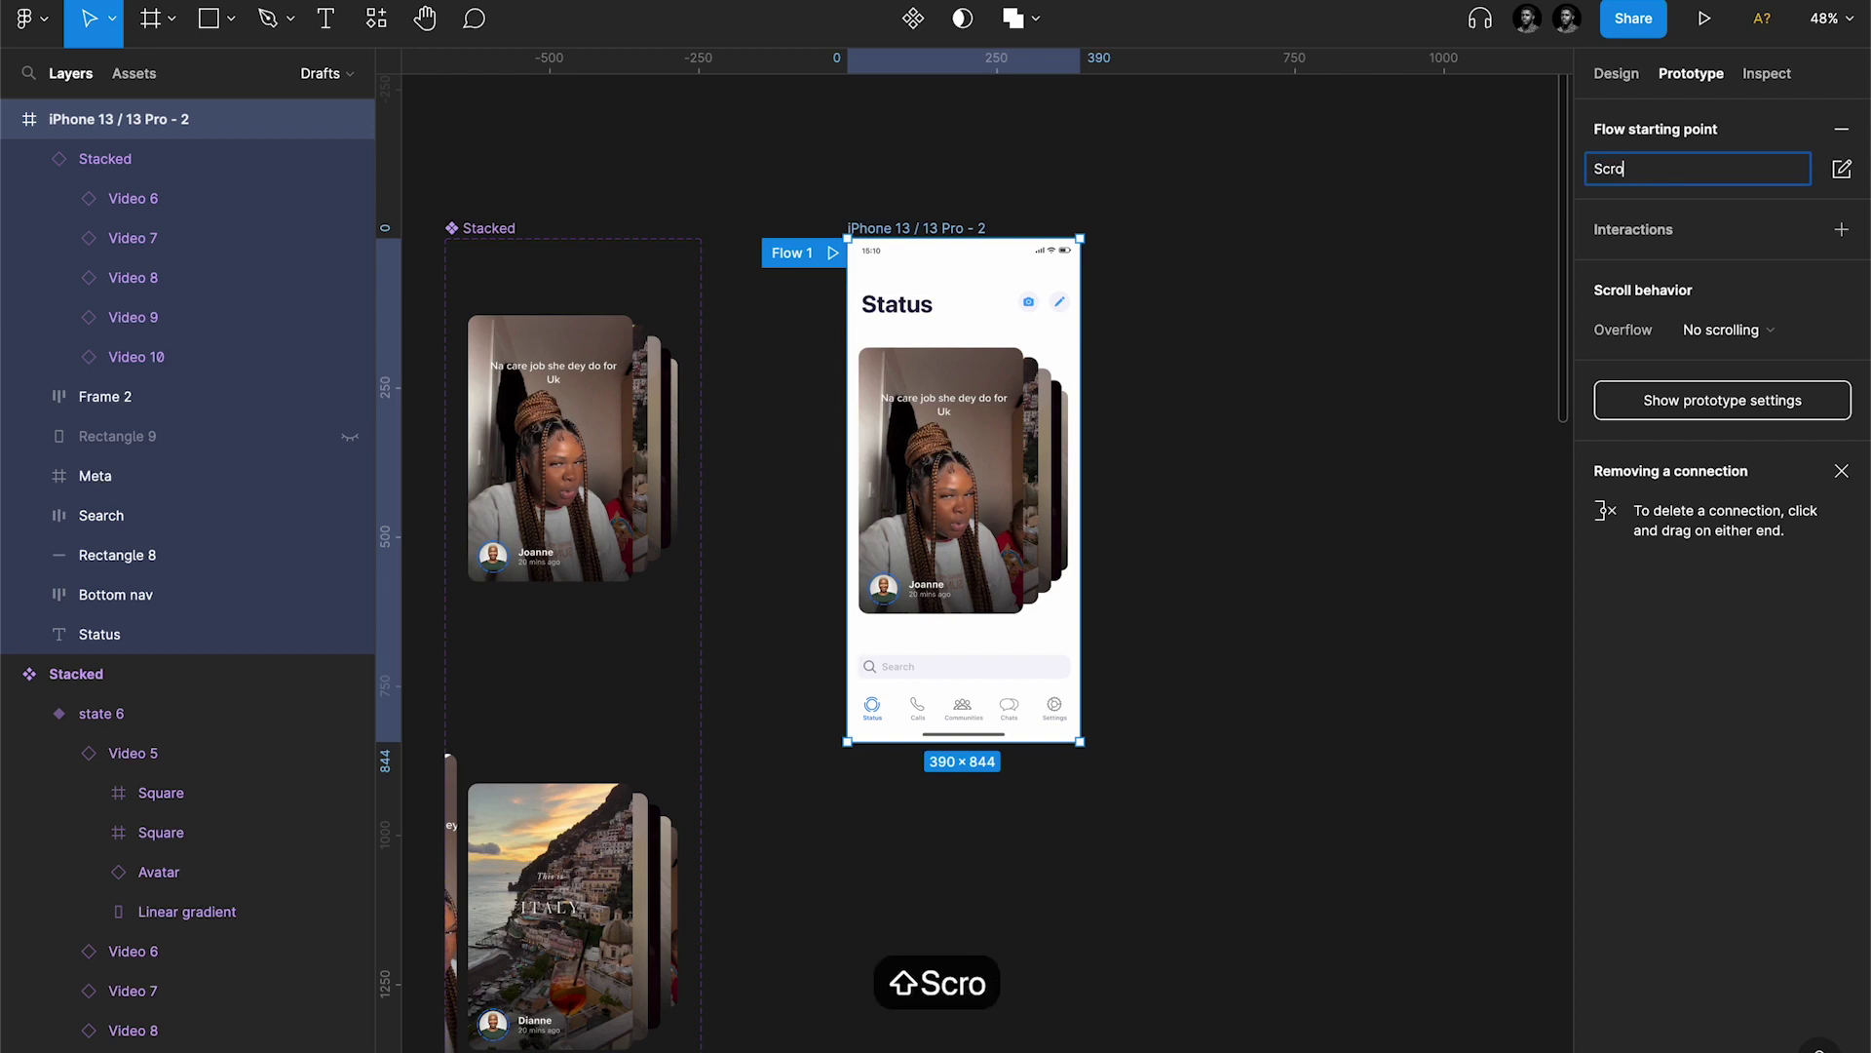
text(lling cards)
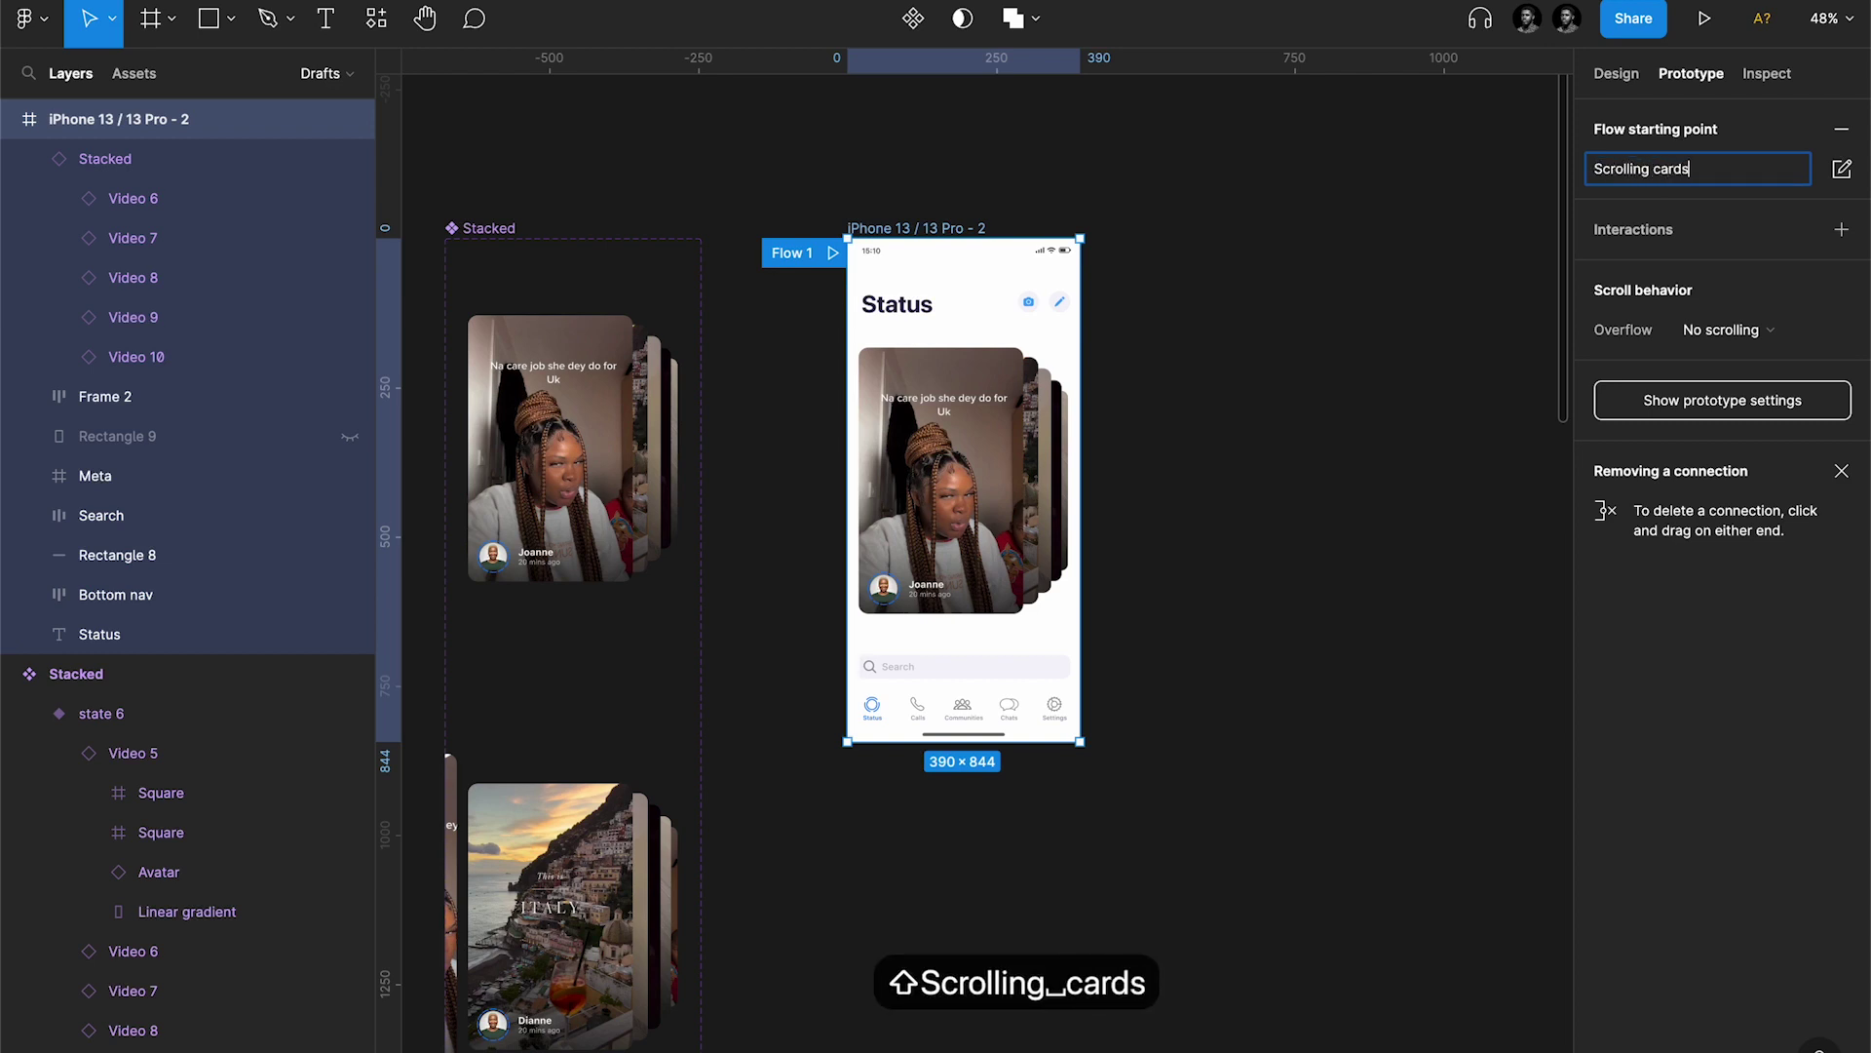
key(Return)
Step: Preview the Scrolling cards flow from its starting point on the Status screen
click(852, 257)
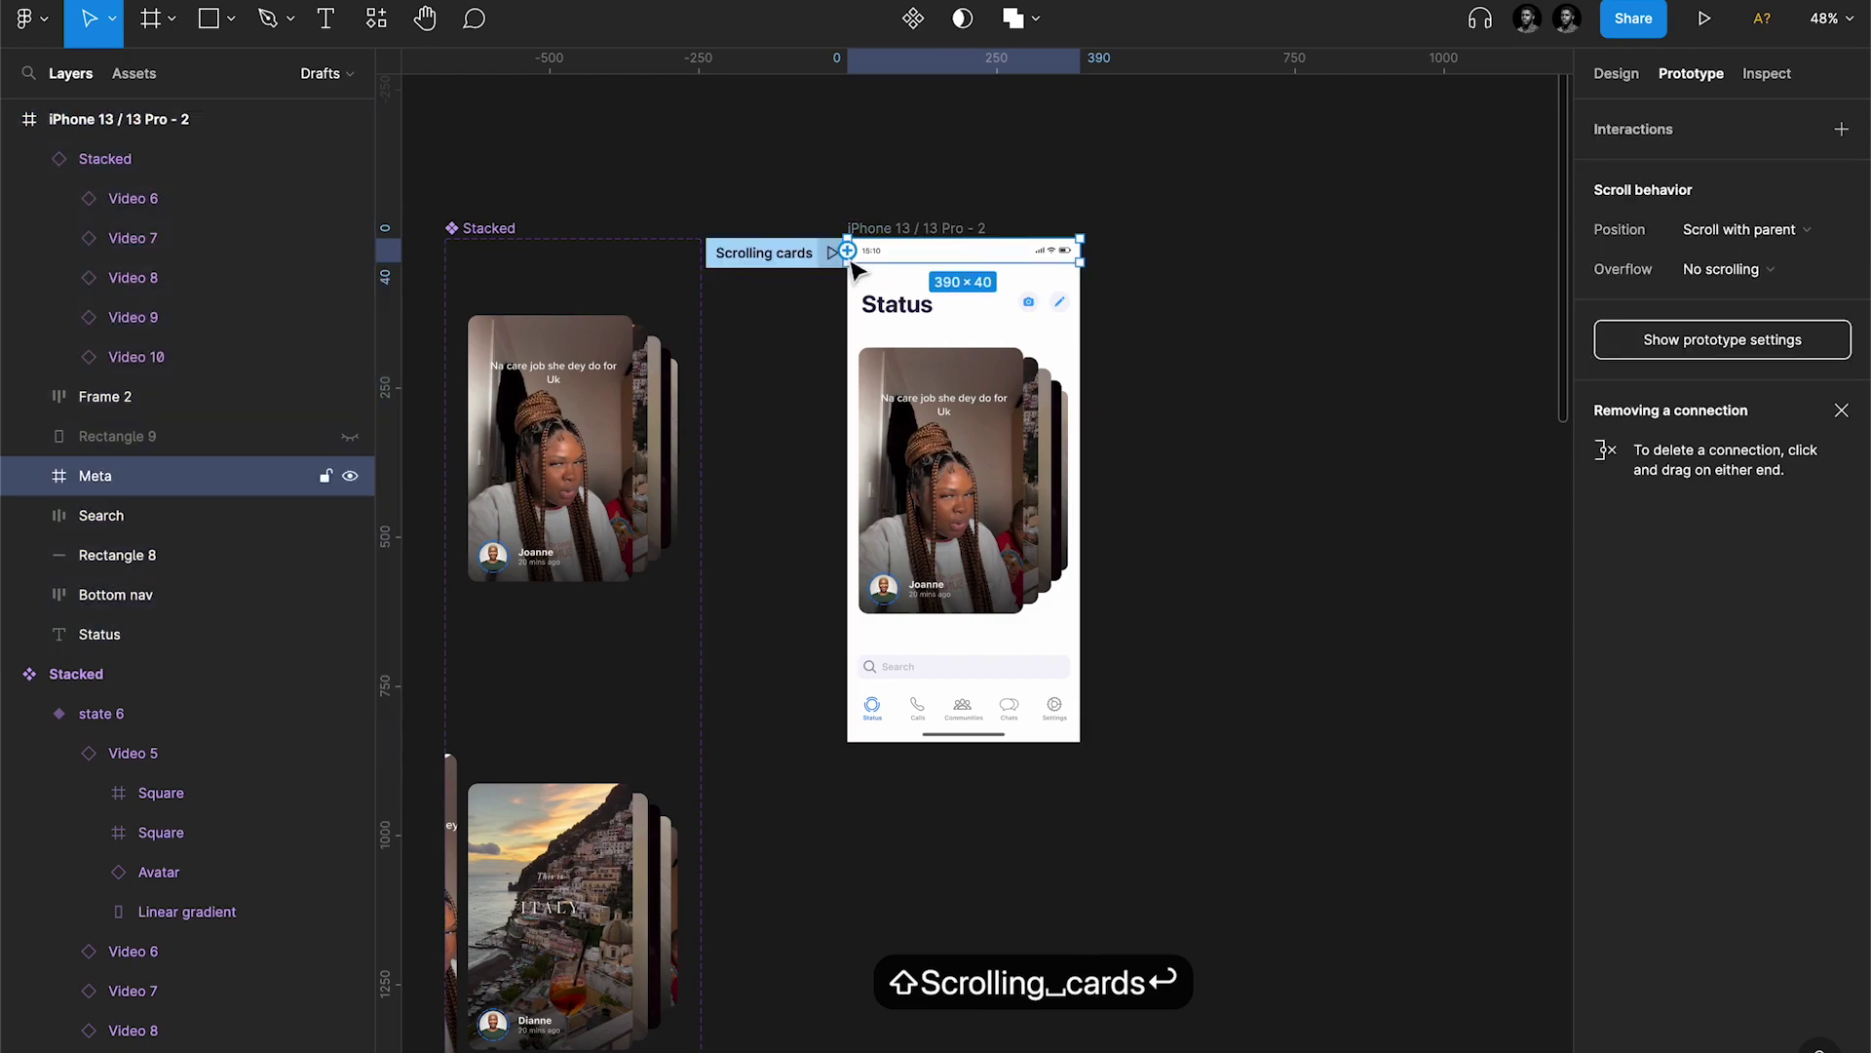
click(833, 254)
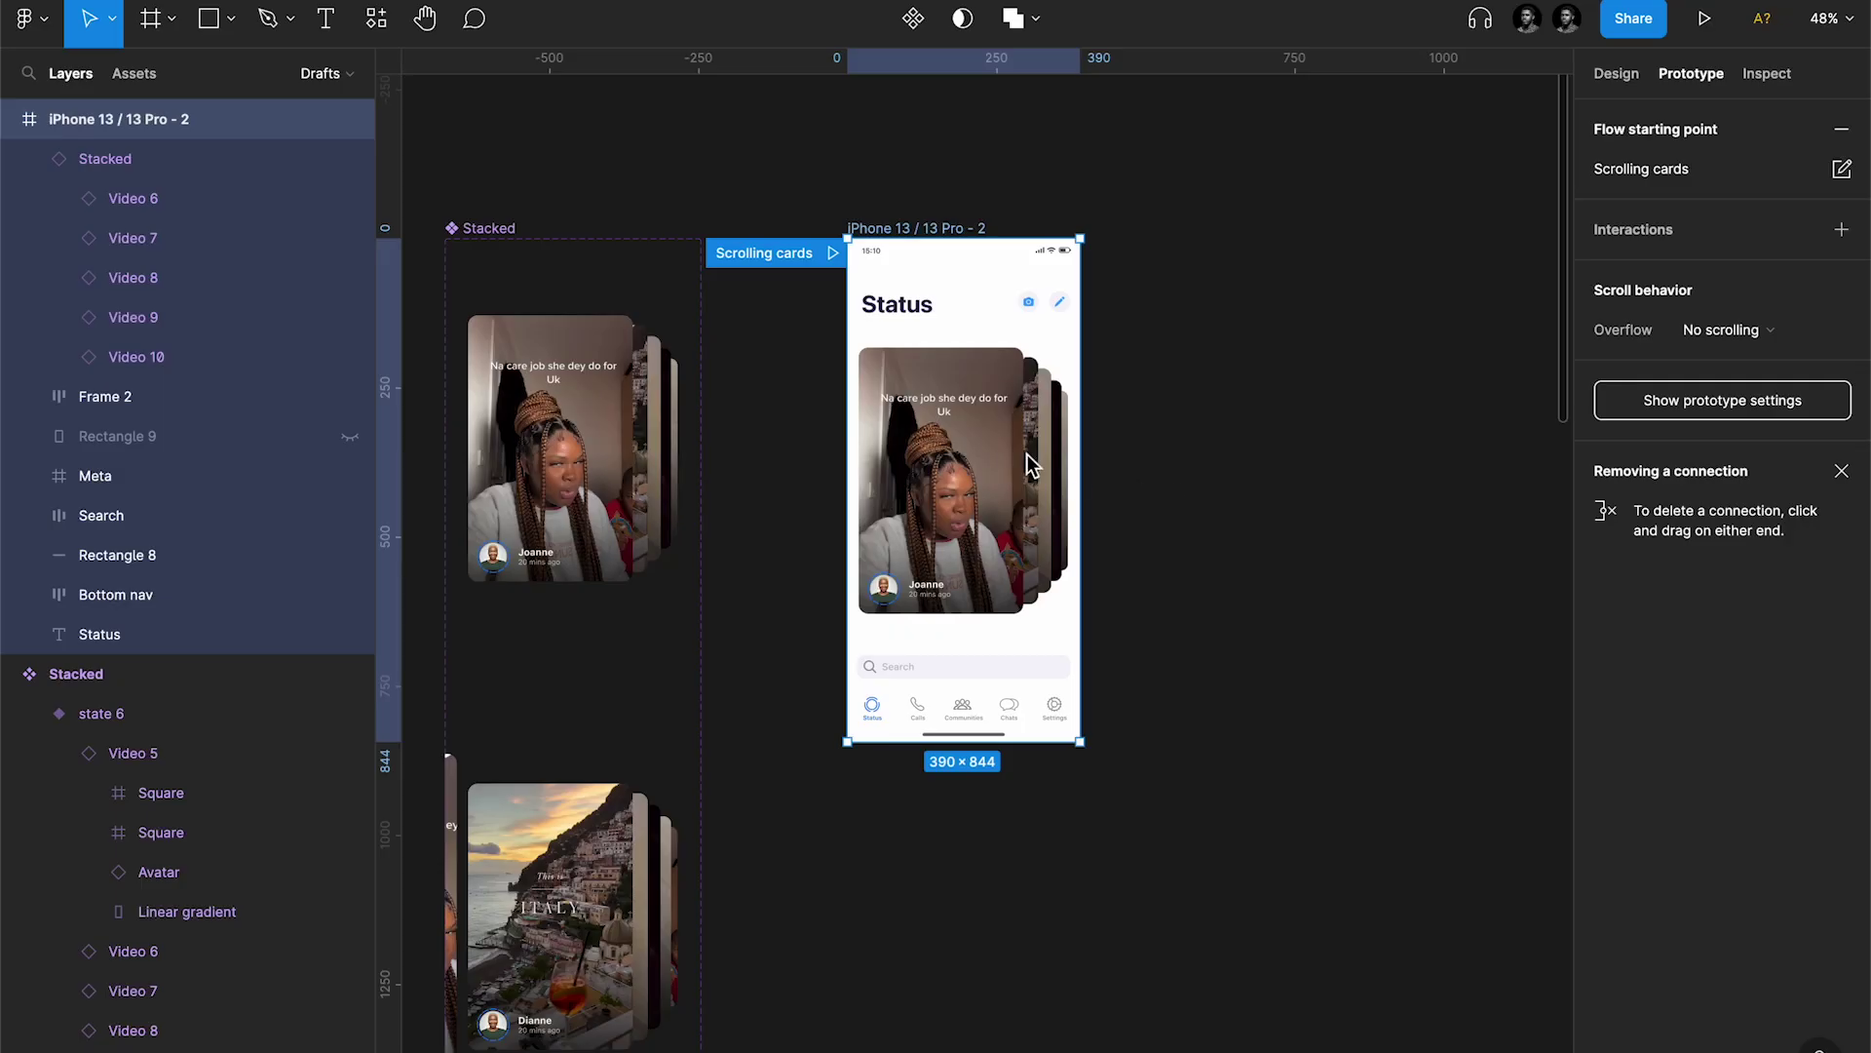
click(963, 441)
scroll(963, 440, left, 3)
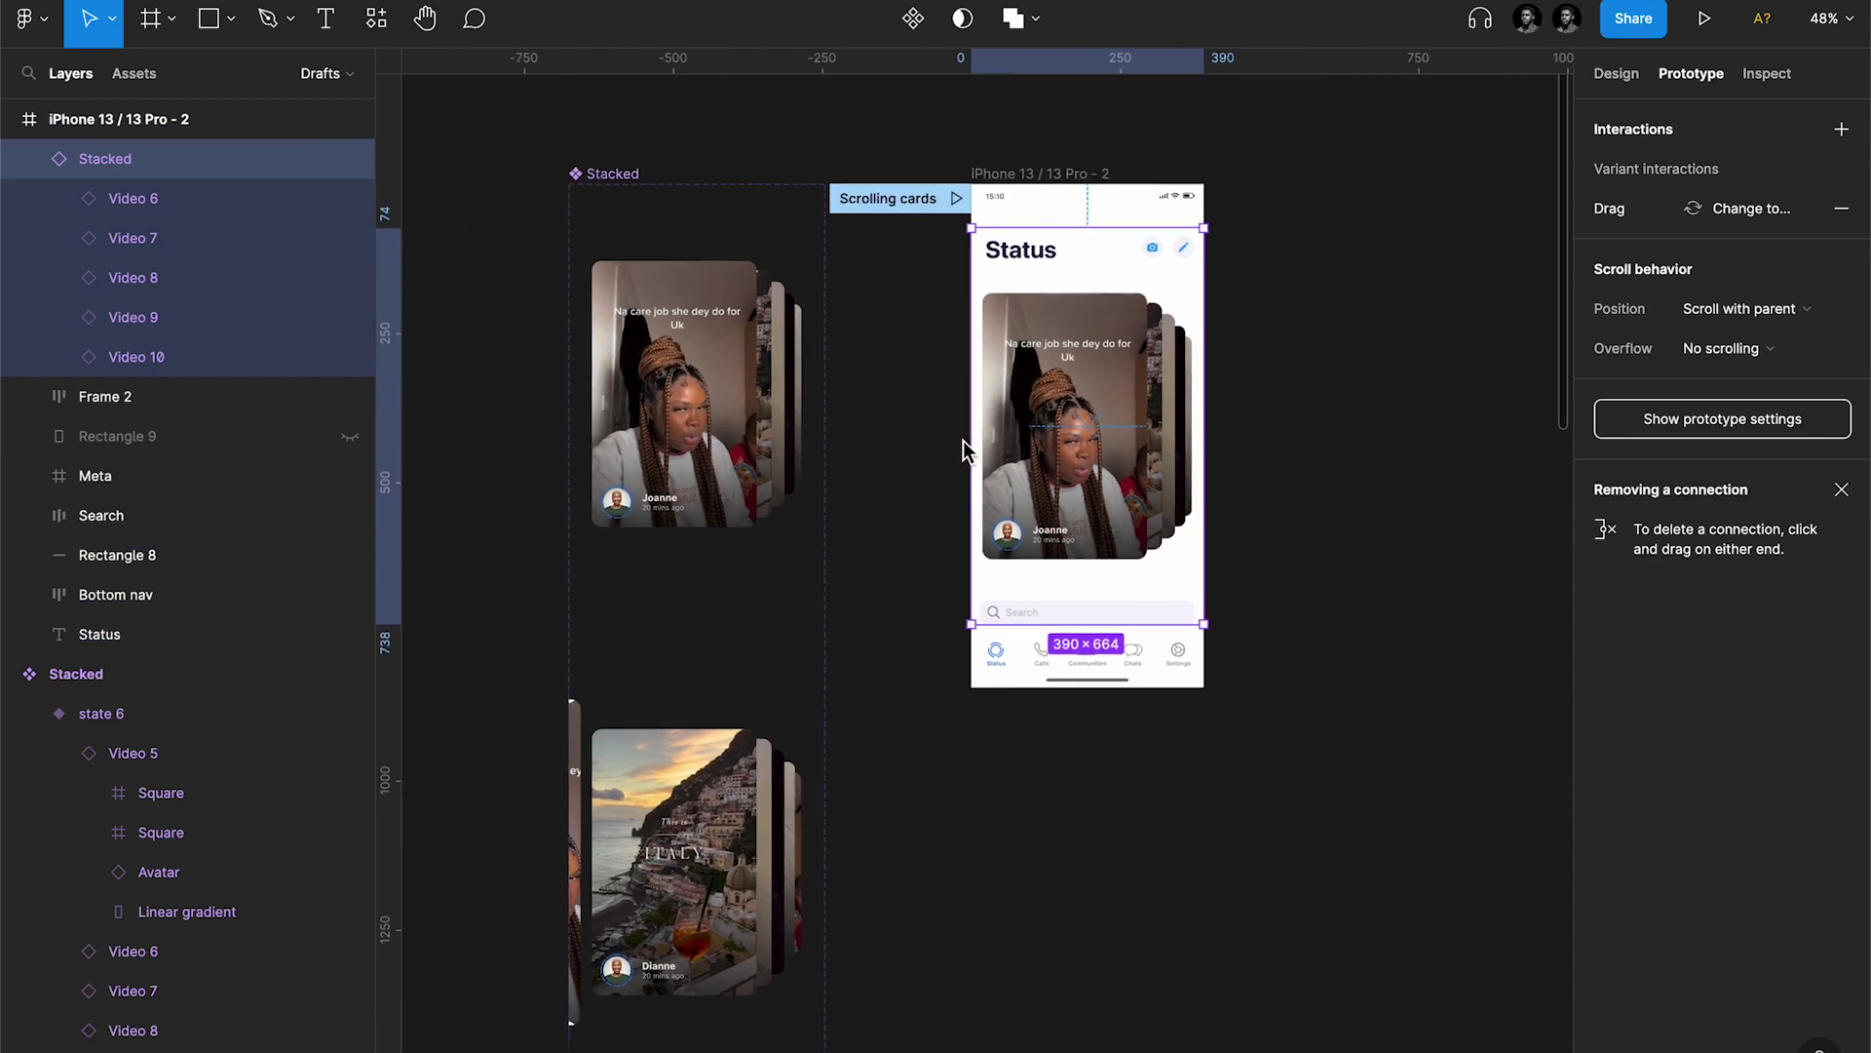
Step: Mute the audio of the still variant in the Video 1 component
scroll(963, 440, up, 5)
scroll(963, 440, down, 2)
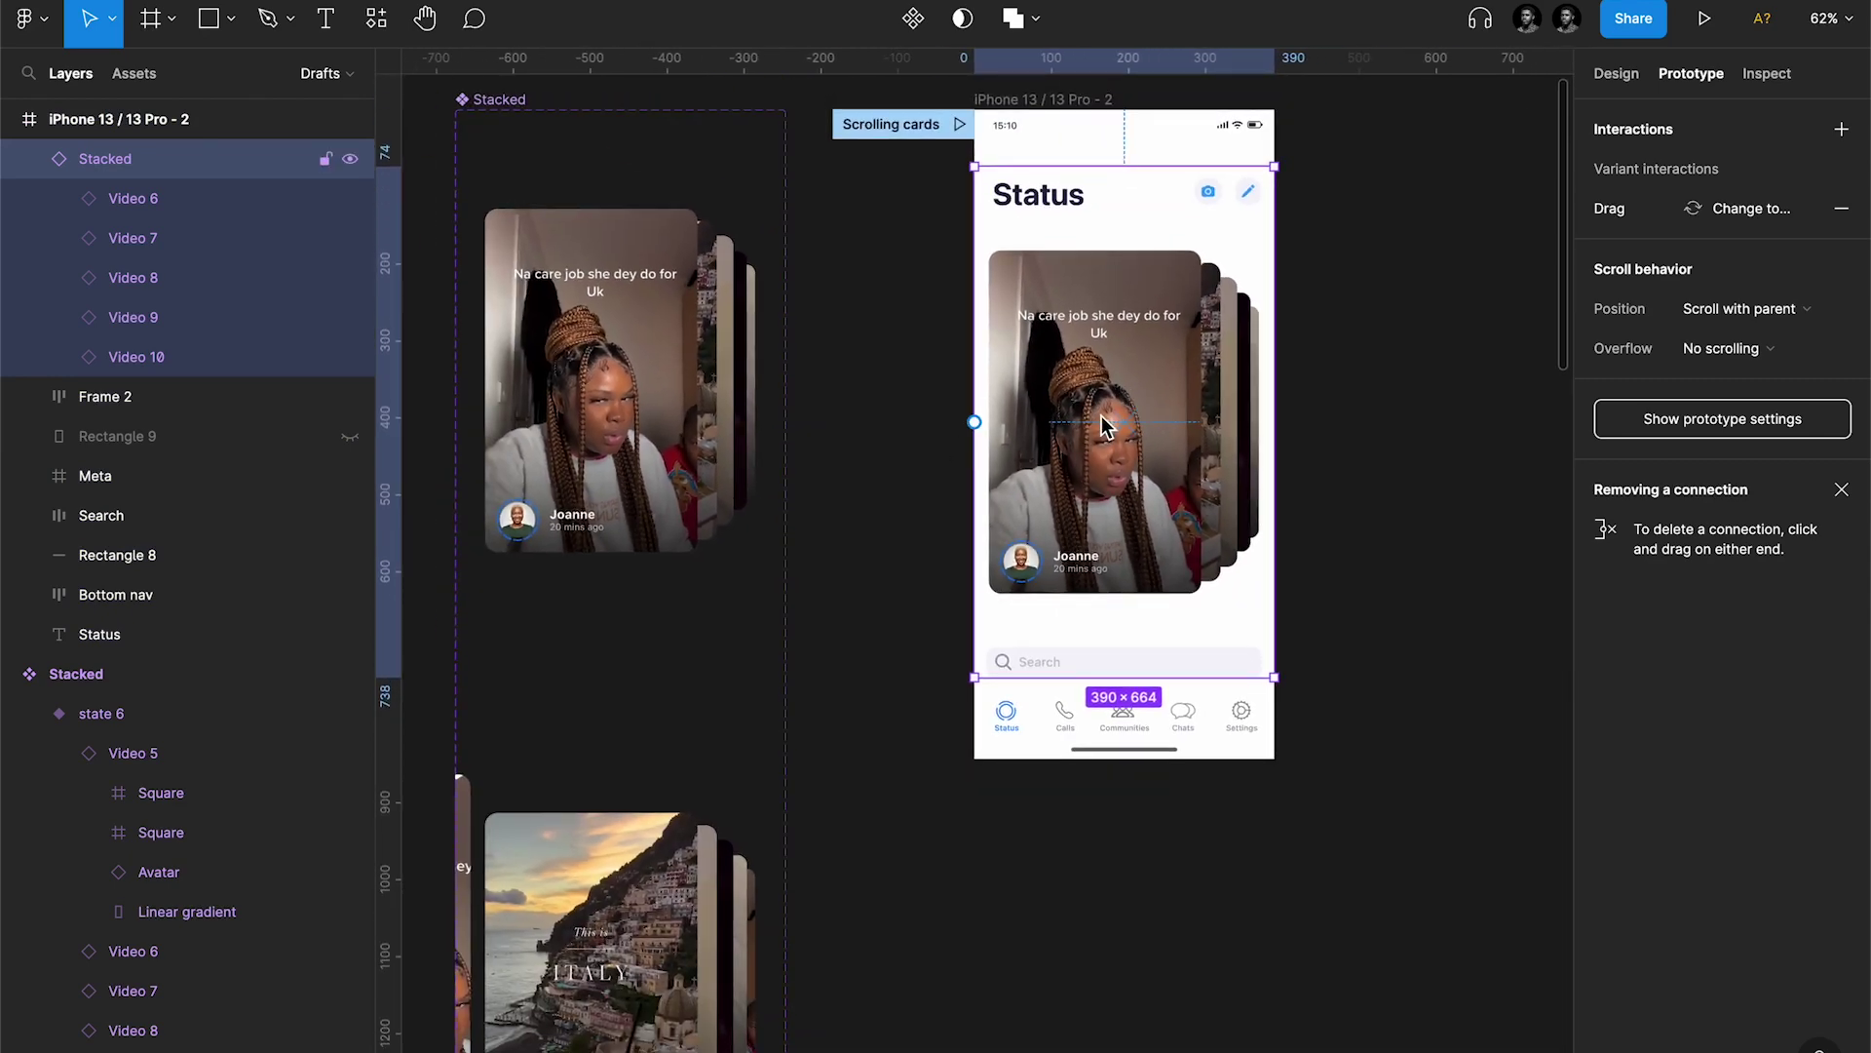
scroll(1106, 426, down, 5)
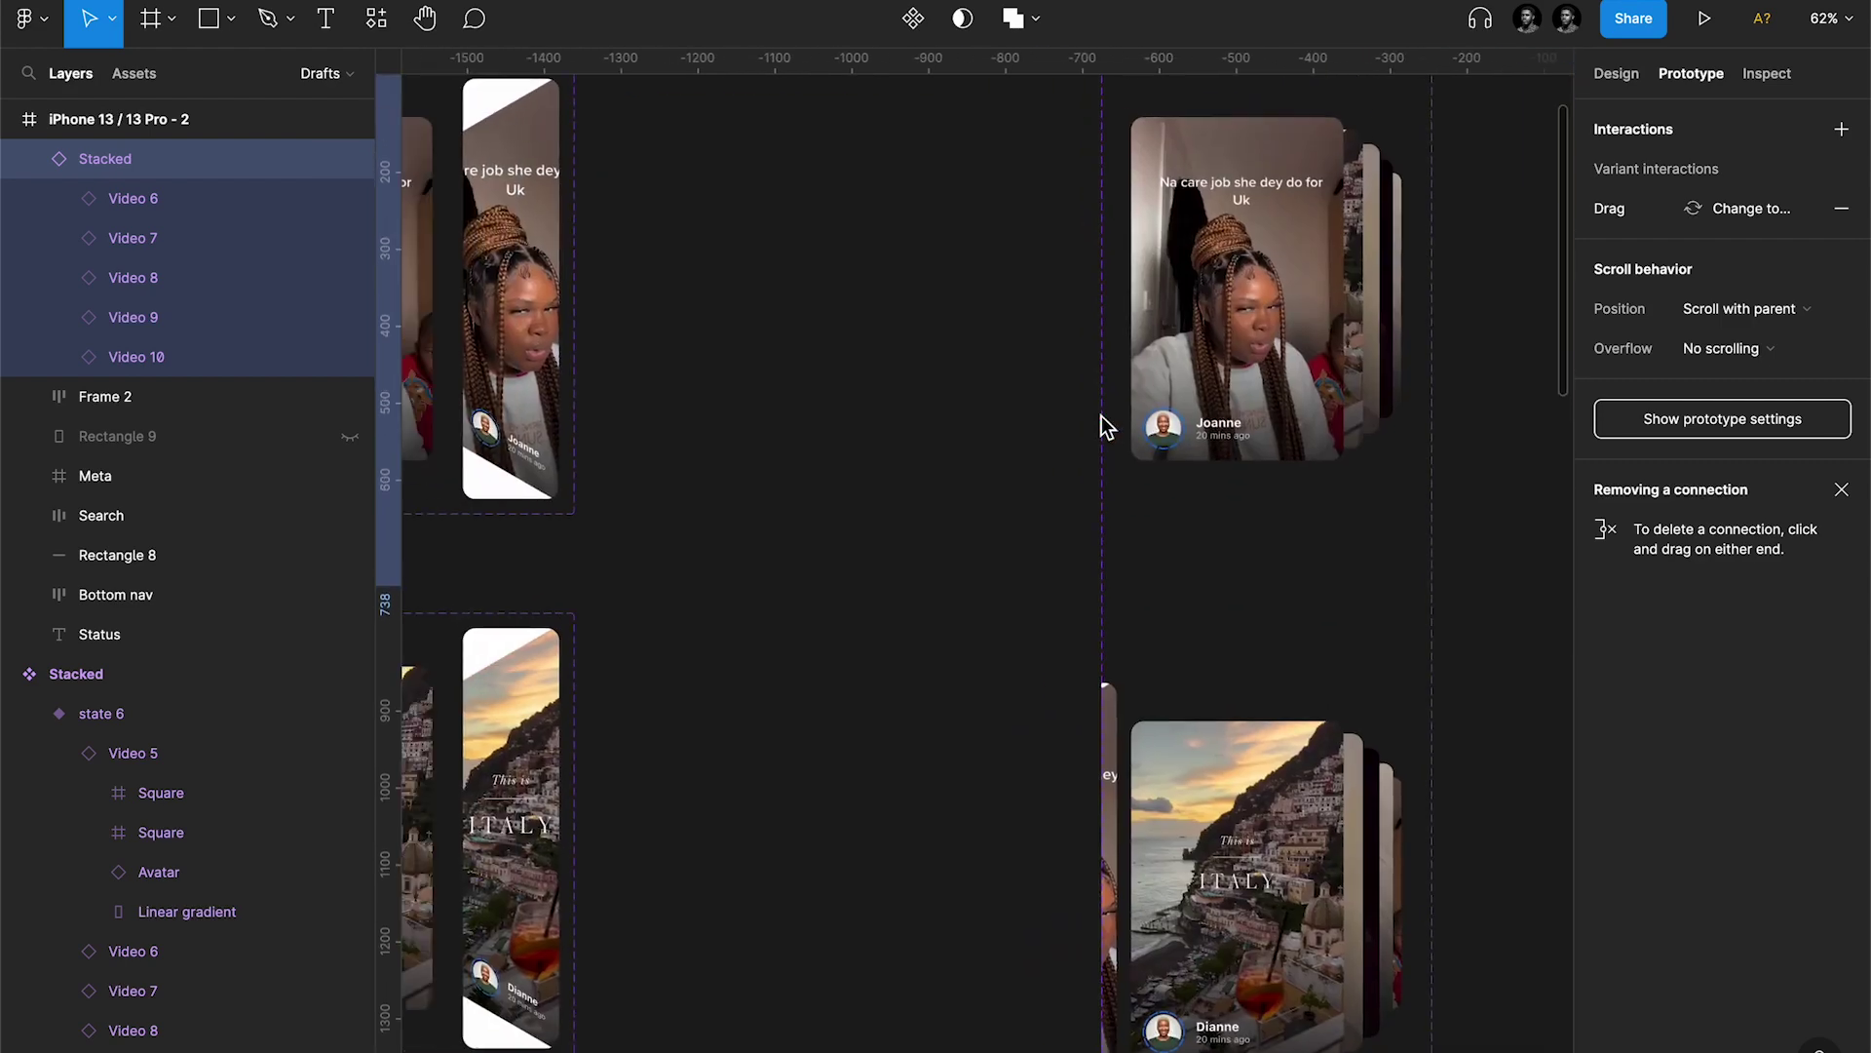
scroll(1105, 426, left, 5)
scroll(1106, 426, up, 5)
scroll(1105, 425, right, 1)
scroll(1105, 426, down, 1)
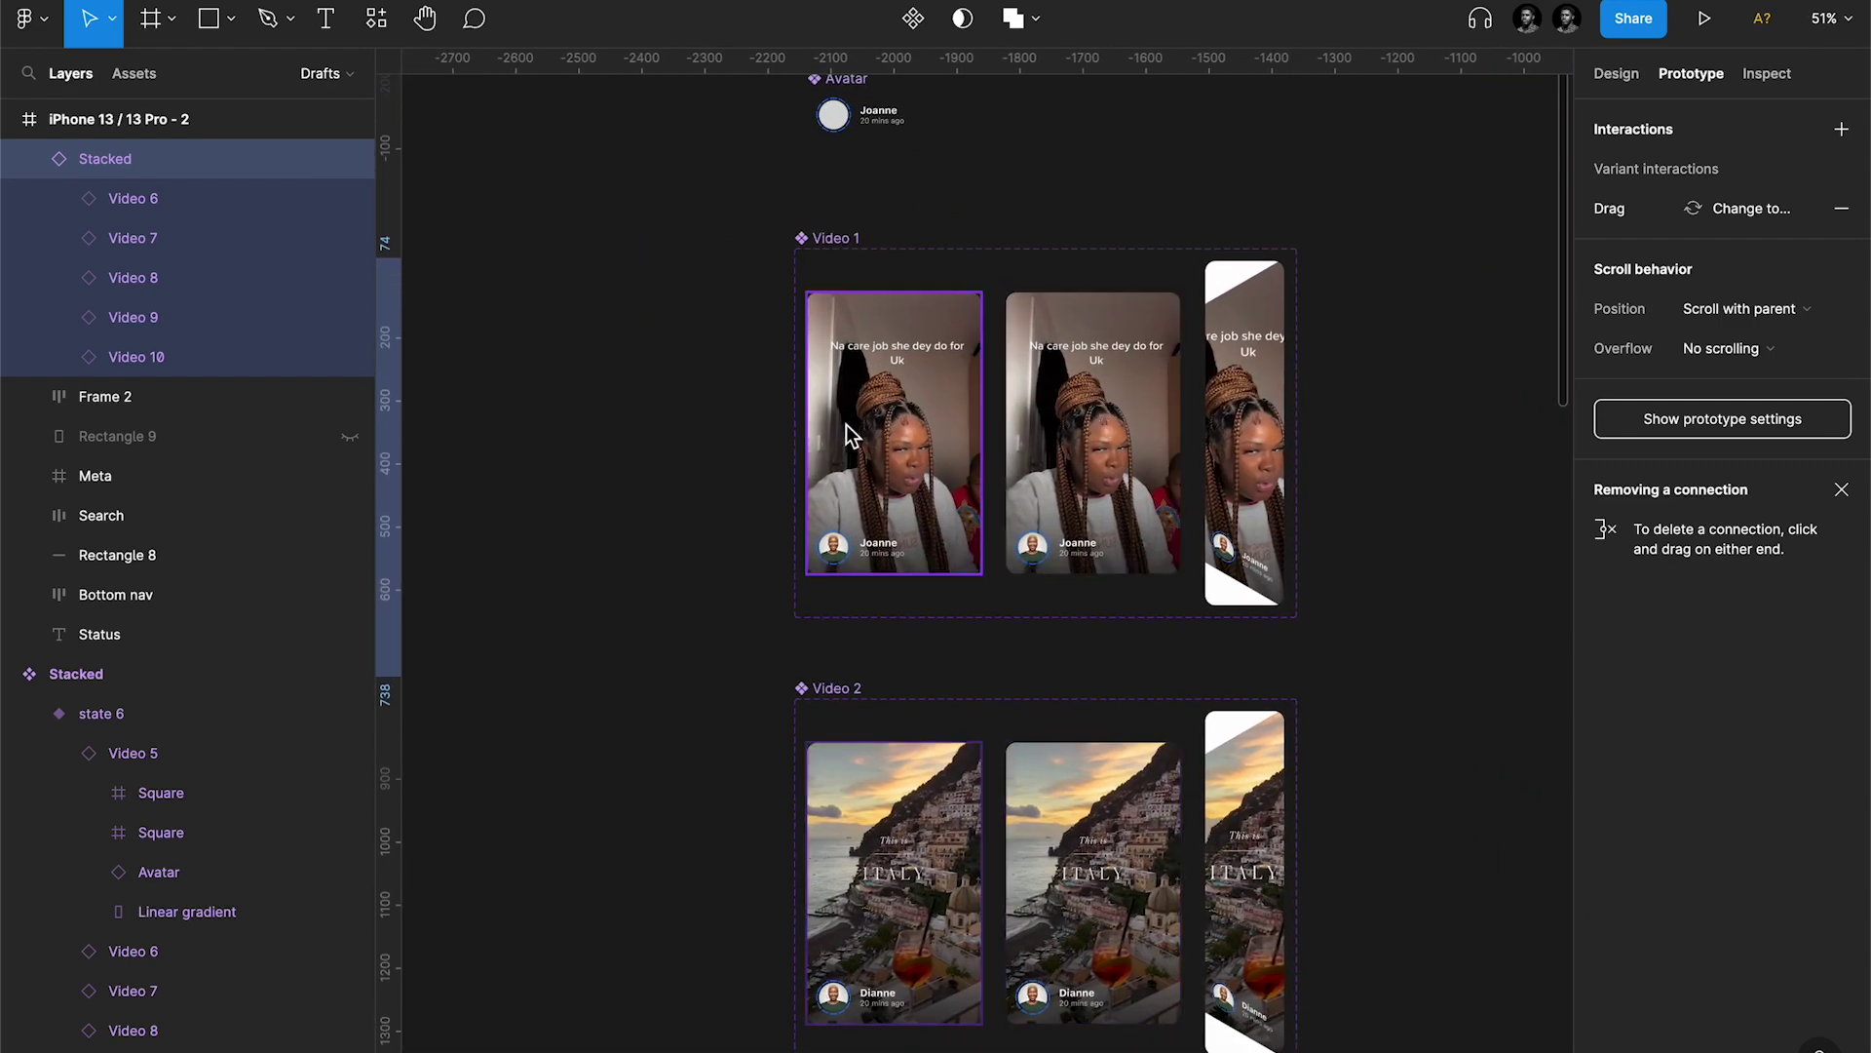
click(857, 418)
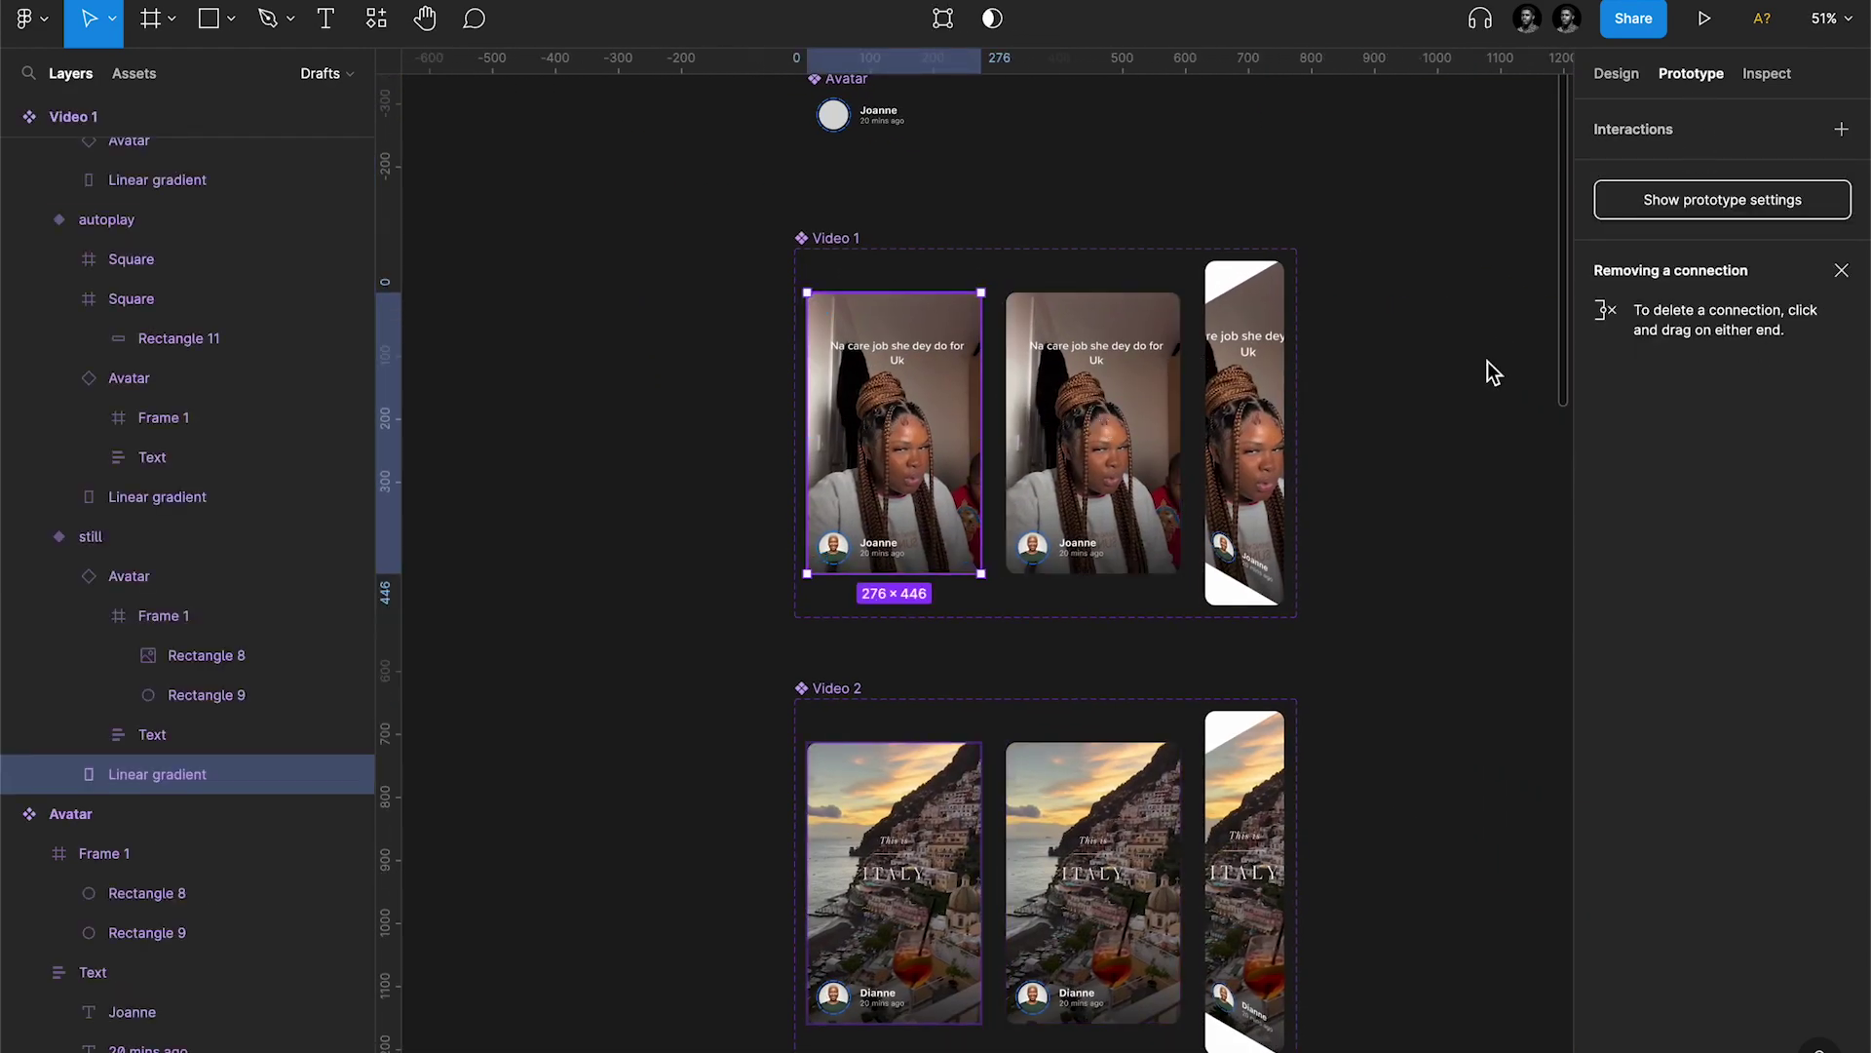
key(Escape)
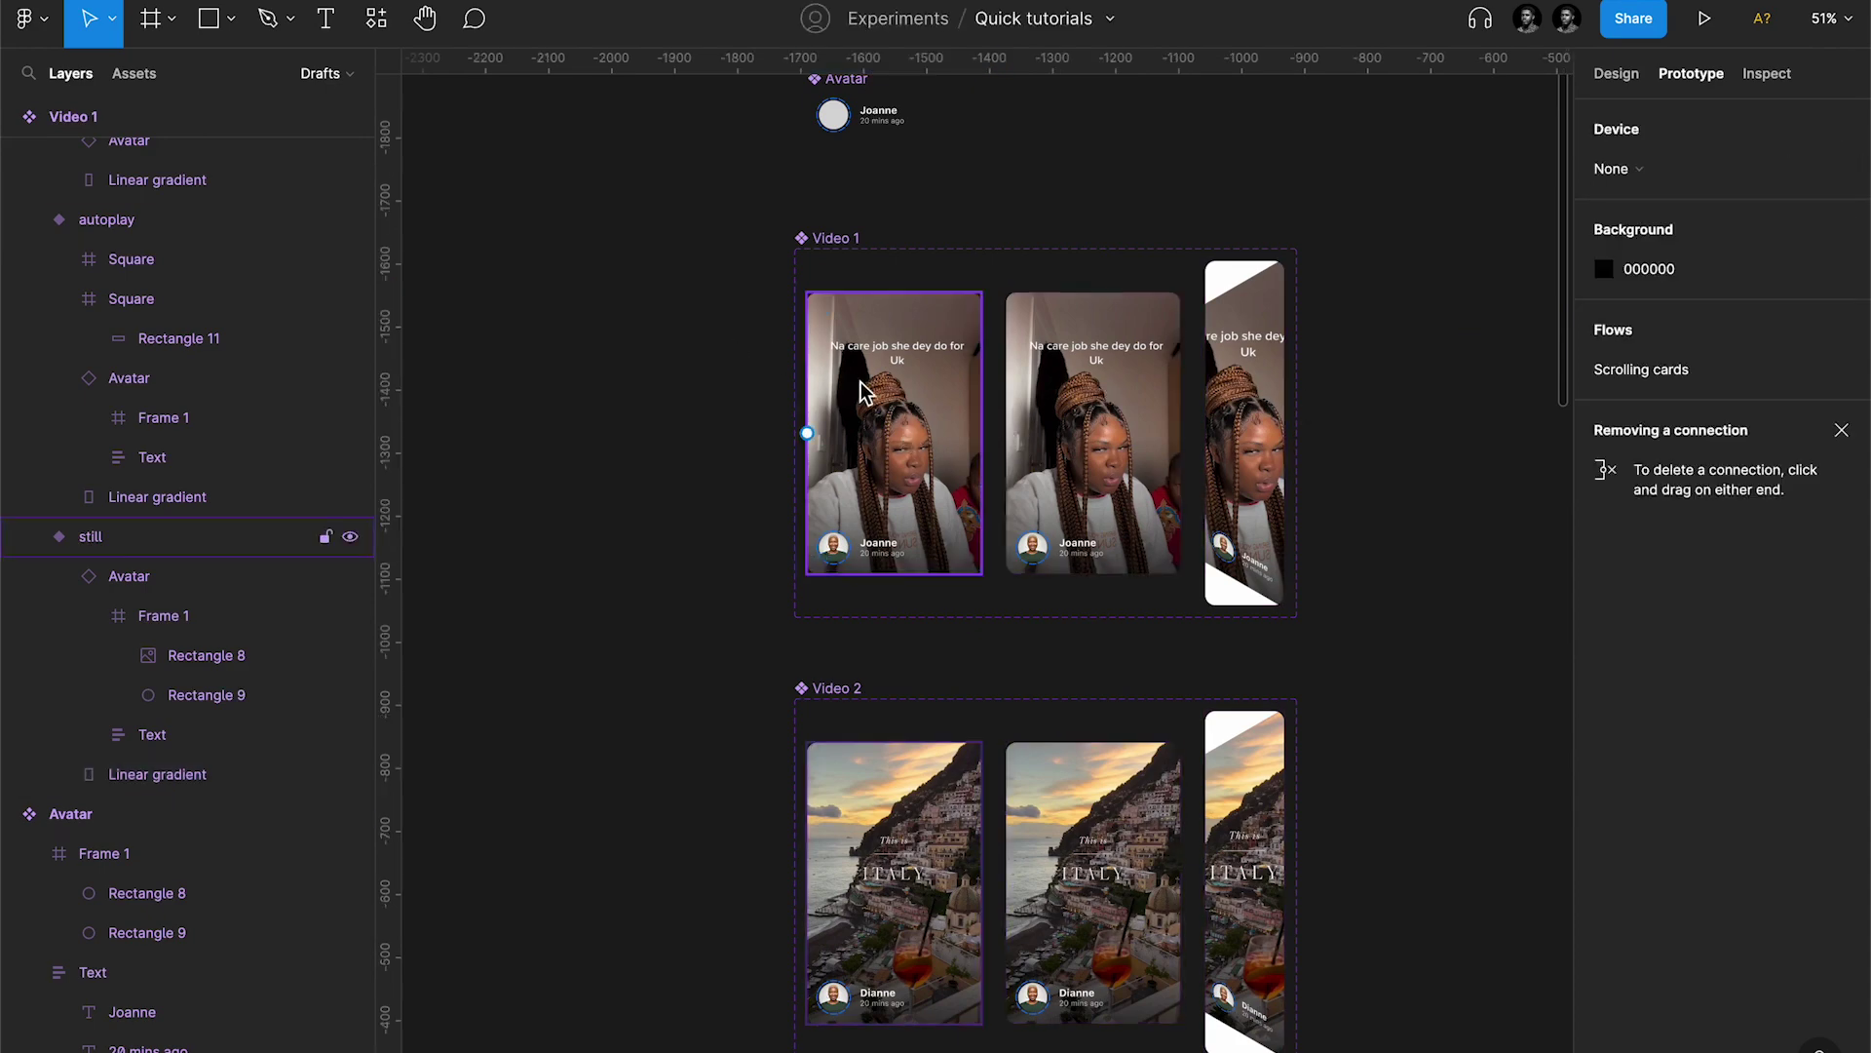
click(864, 392)
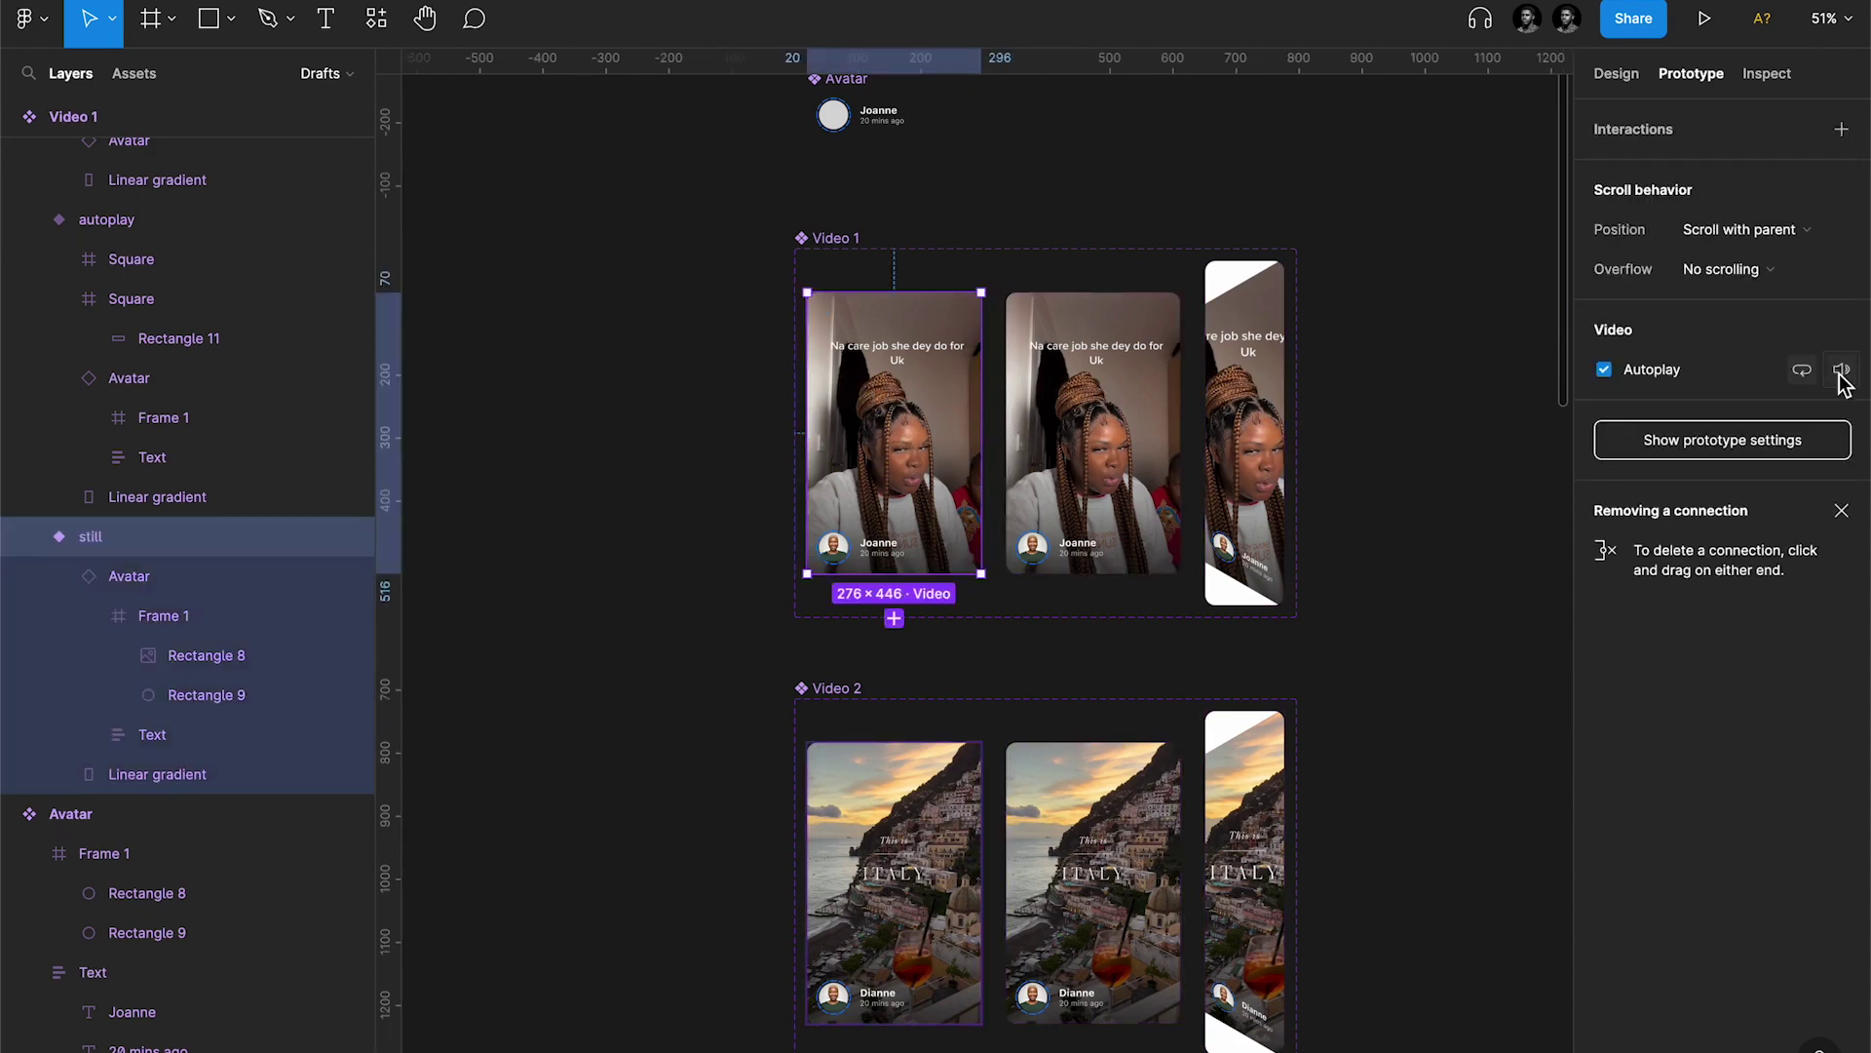
Step: Mute the audio of the remaining variants across the Video 1 to Video 5 components
click(1111, 410)
scroll(1103, 463, down, 5)
click(926, 463)
shift+click(1103, 463)
shift+click(1267, 419)
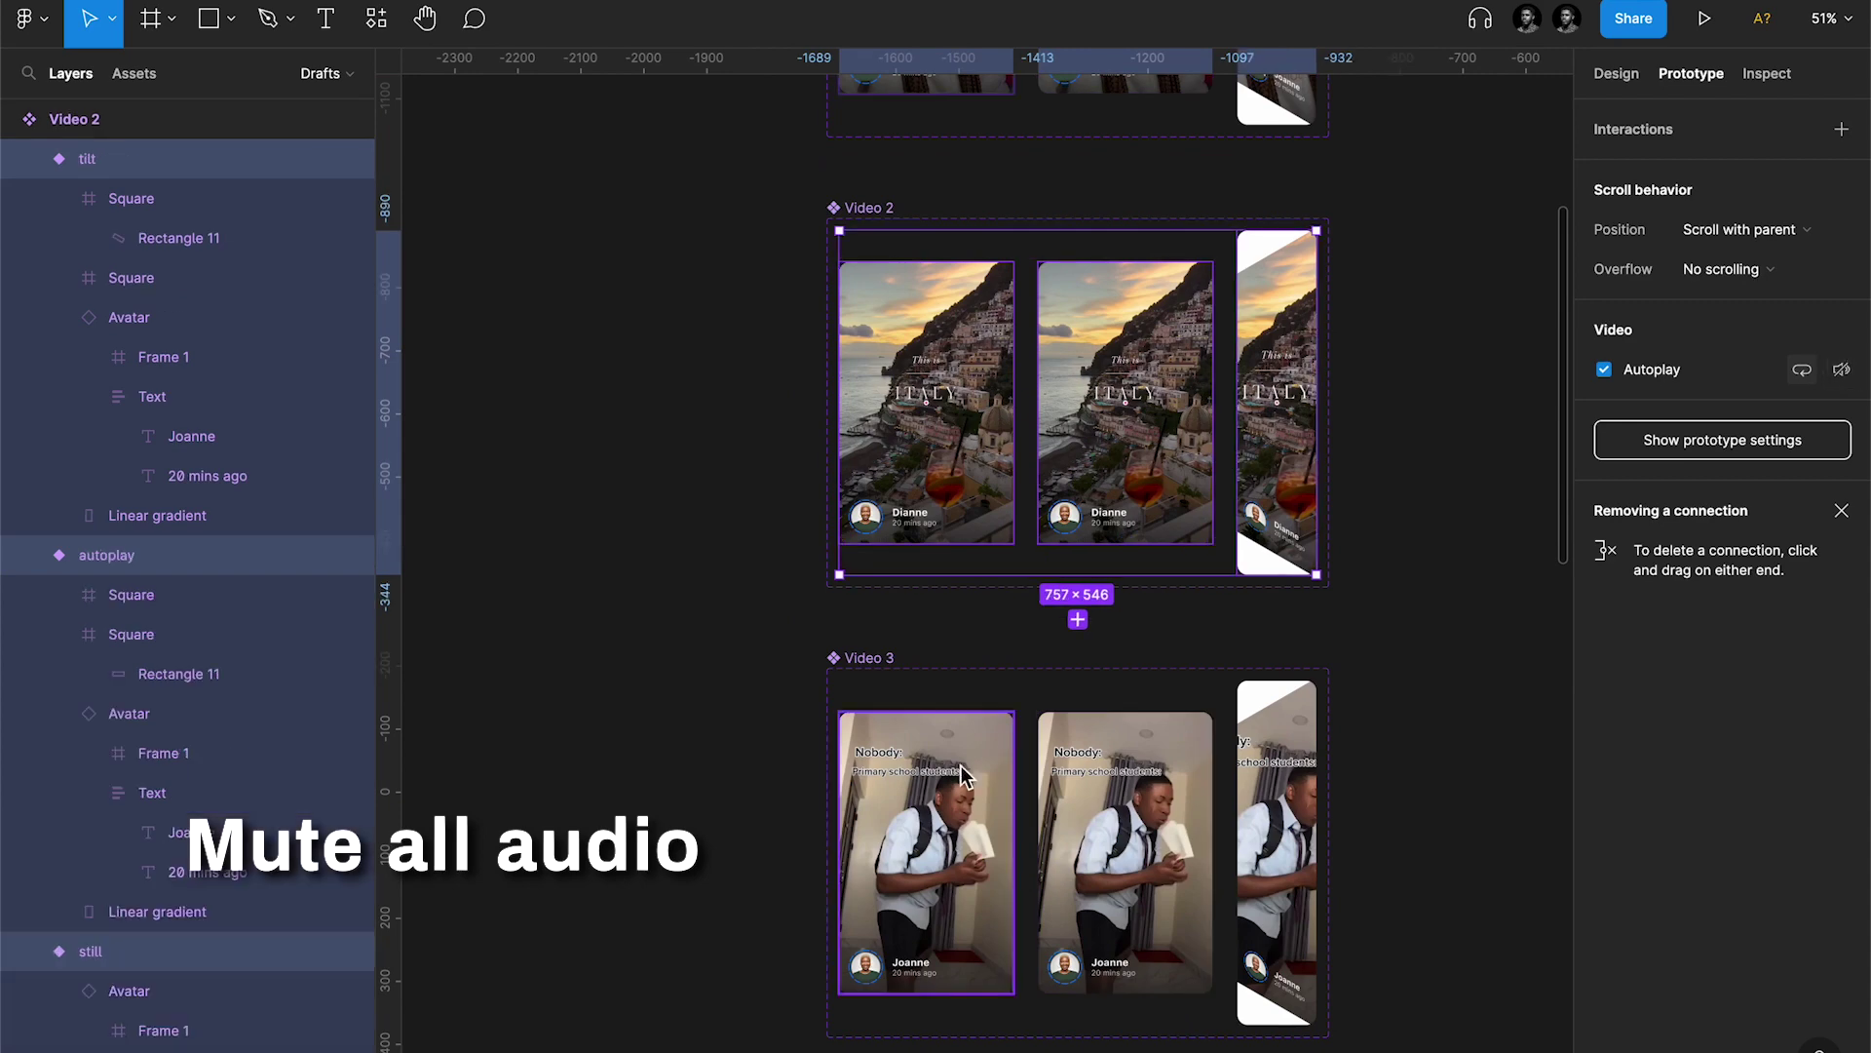
scroll(1132, 798, down, 5)
click(1132, 797)
key(super+a)
scroll(1139, 807, down, 3)
scroll(1139, 807, up, 15)
Step: Turn off video autoplay for the still variants of the Video 1 to Video 5 components
click(1082, 361)
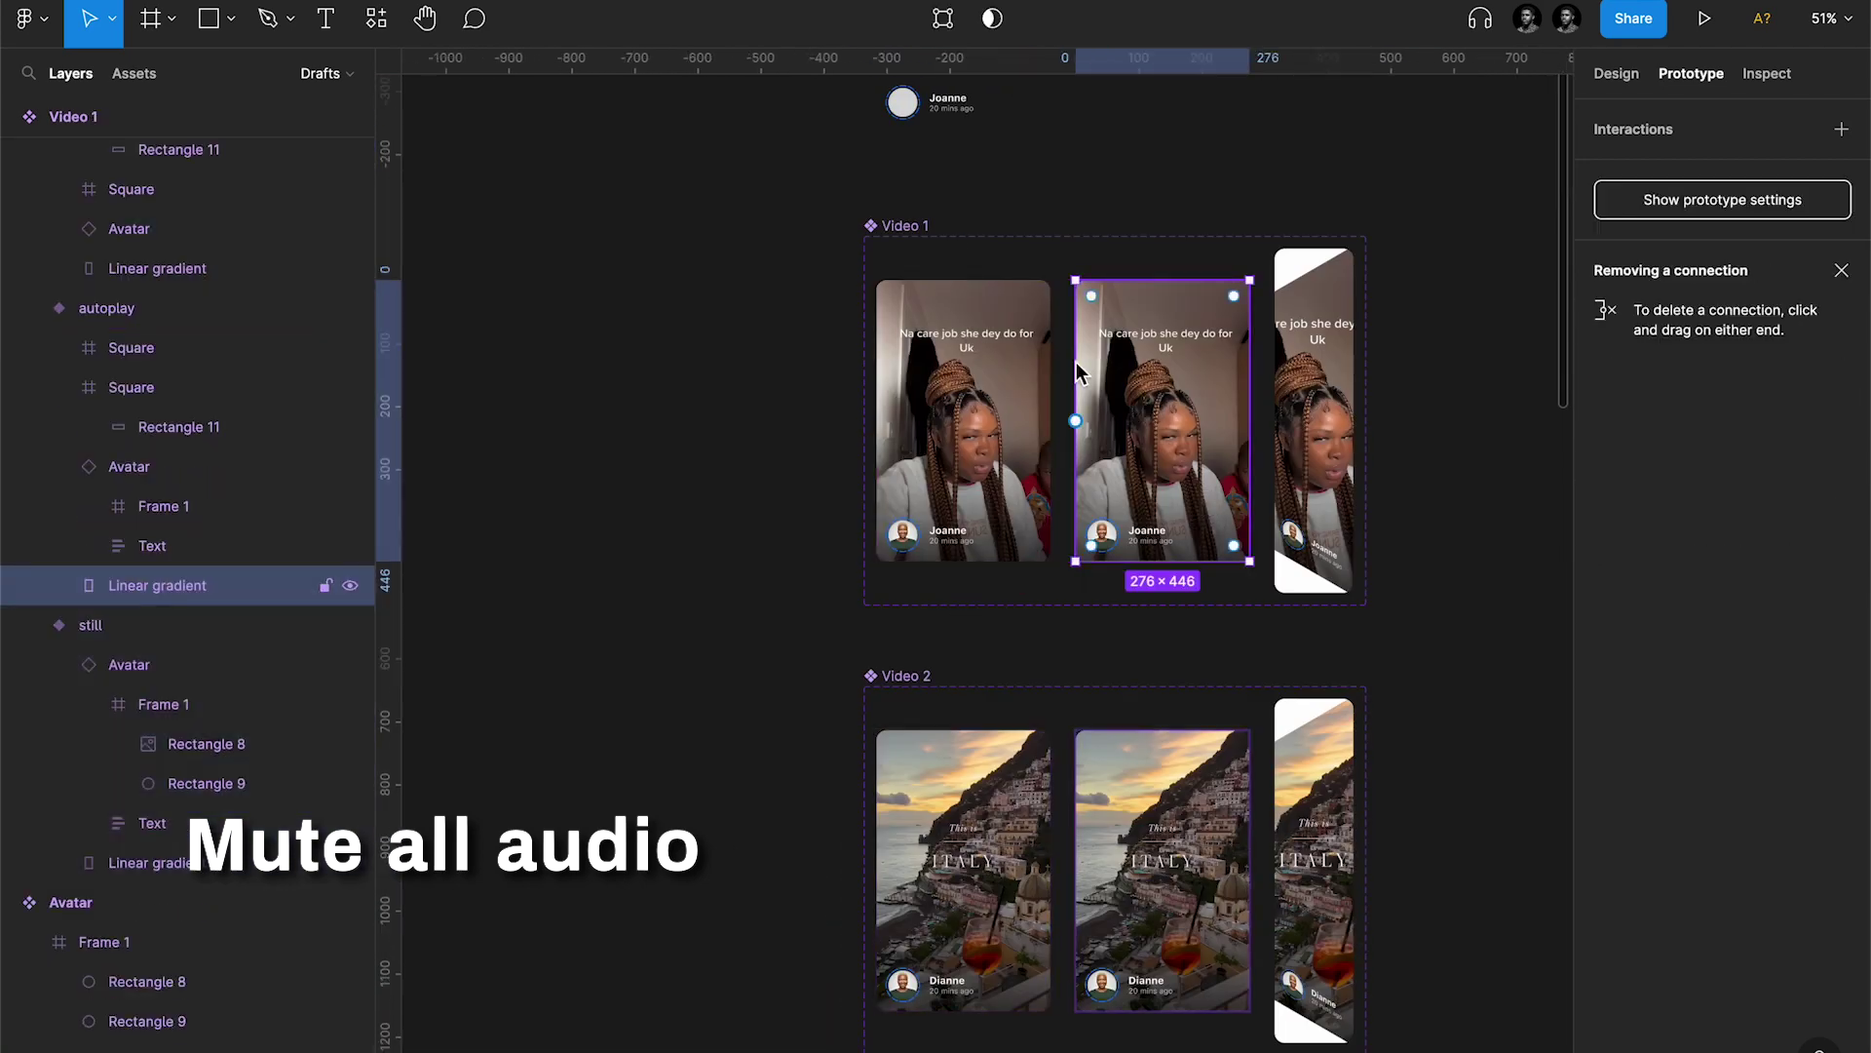
scroll(1082, 360, down, 1)
click(1214, 343)
shift+click(1139, 349)
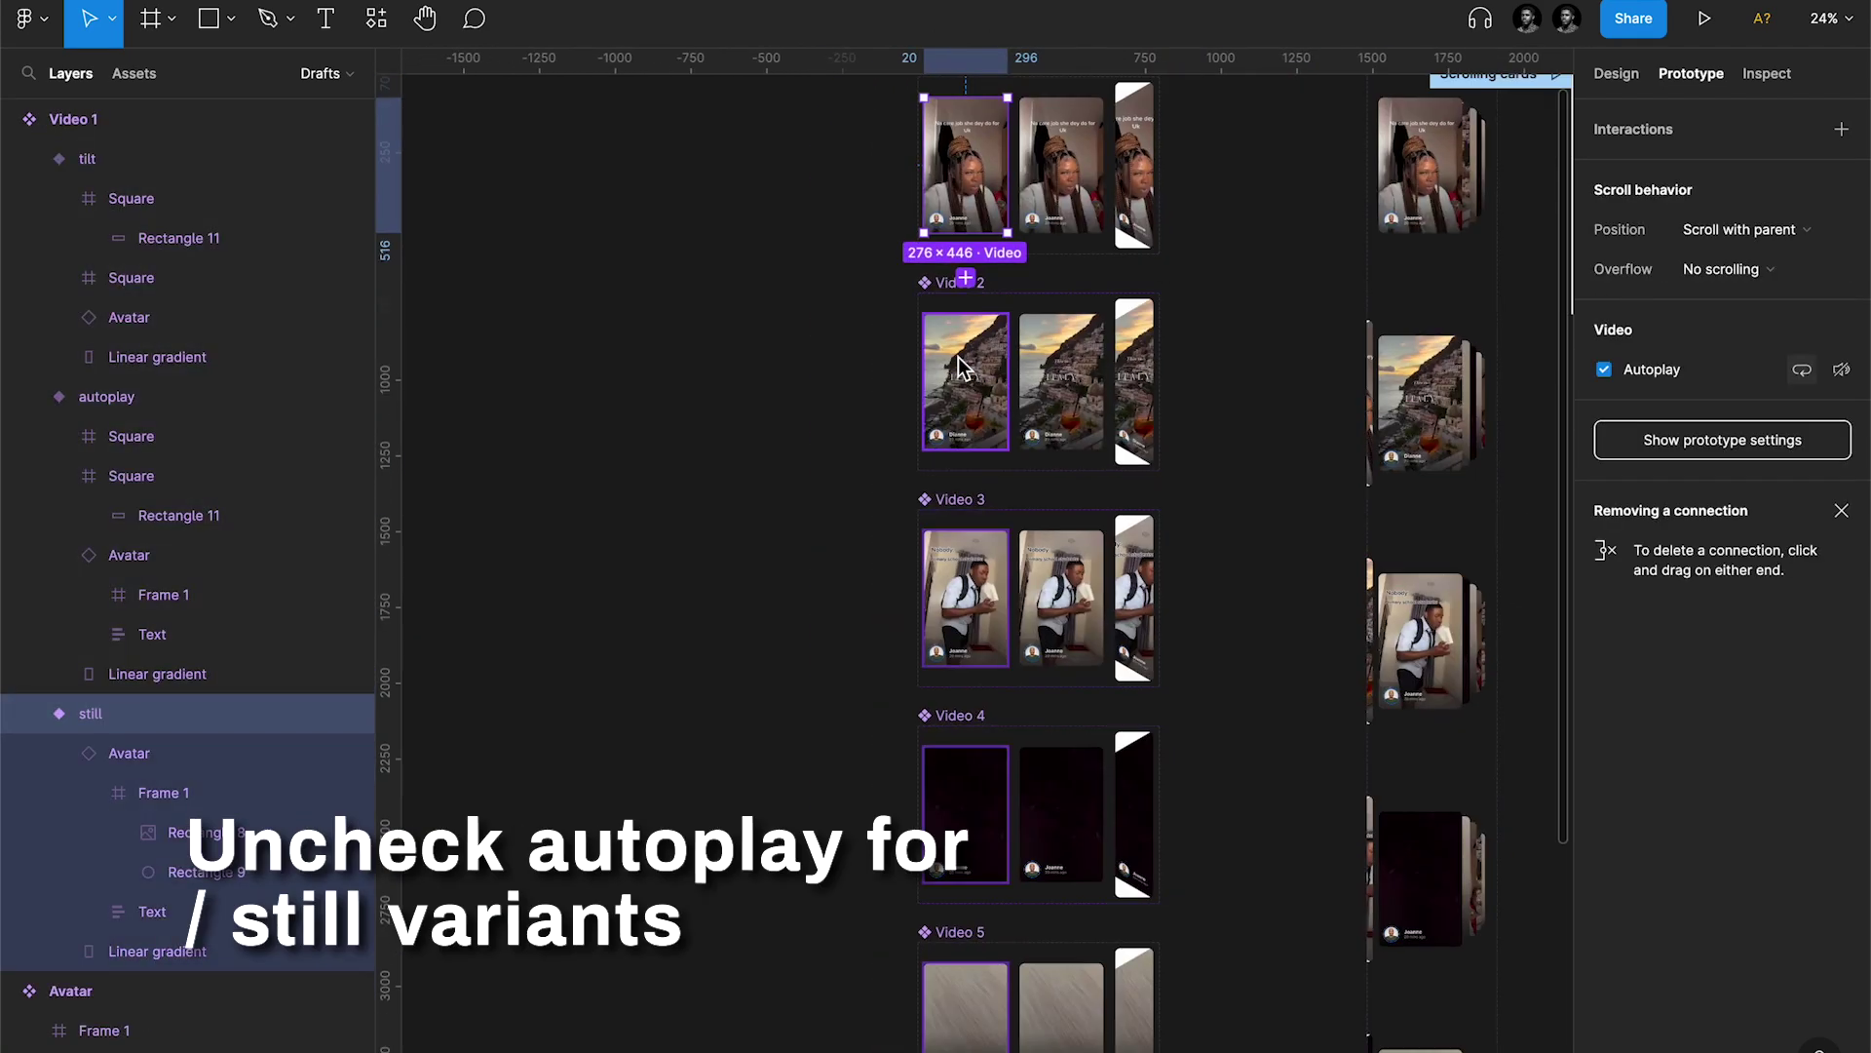
shift+click(957, 357)
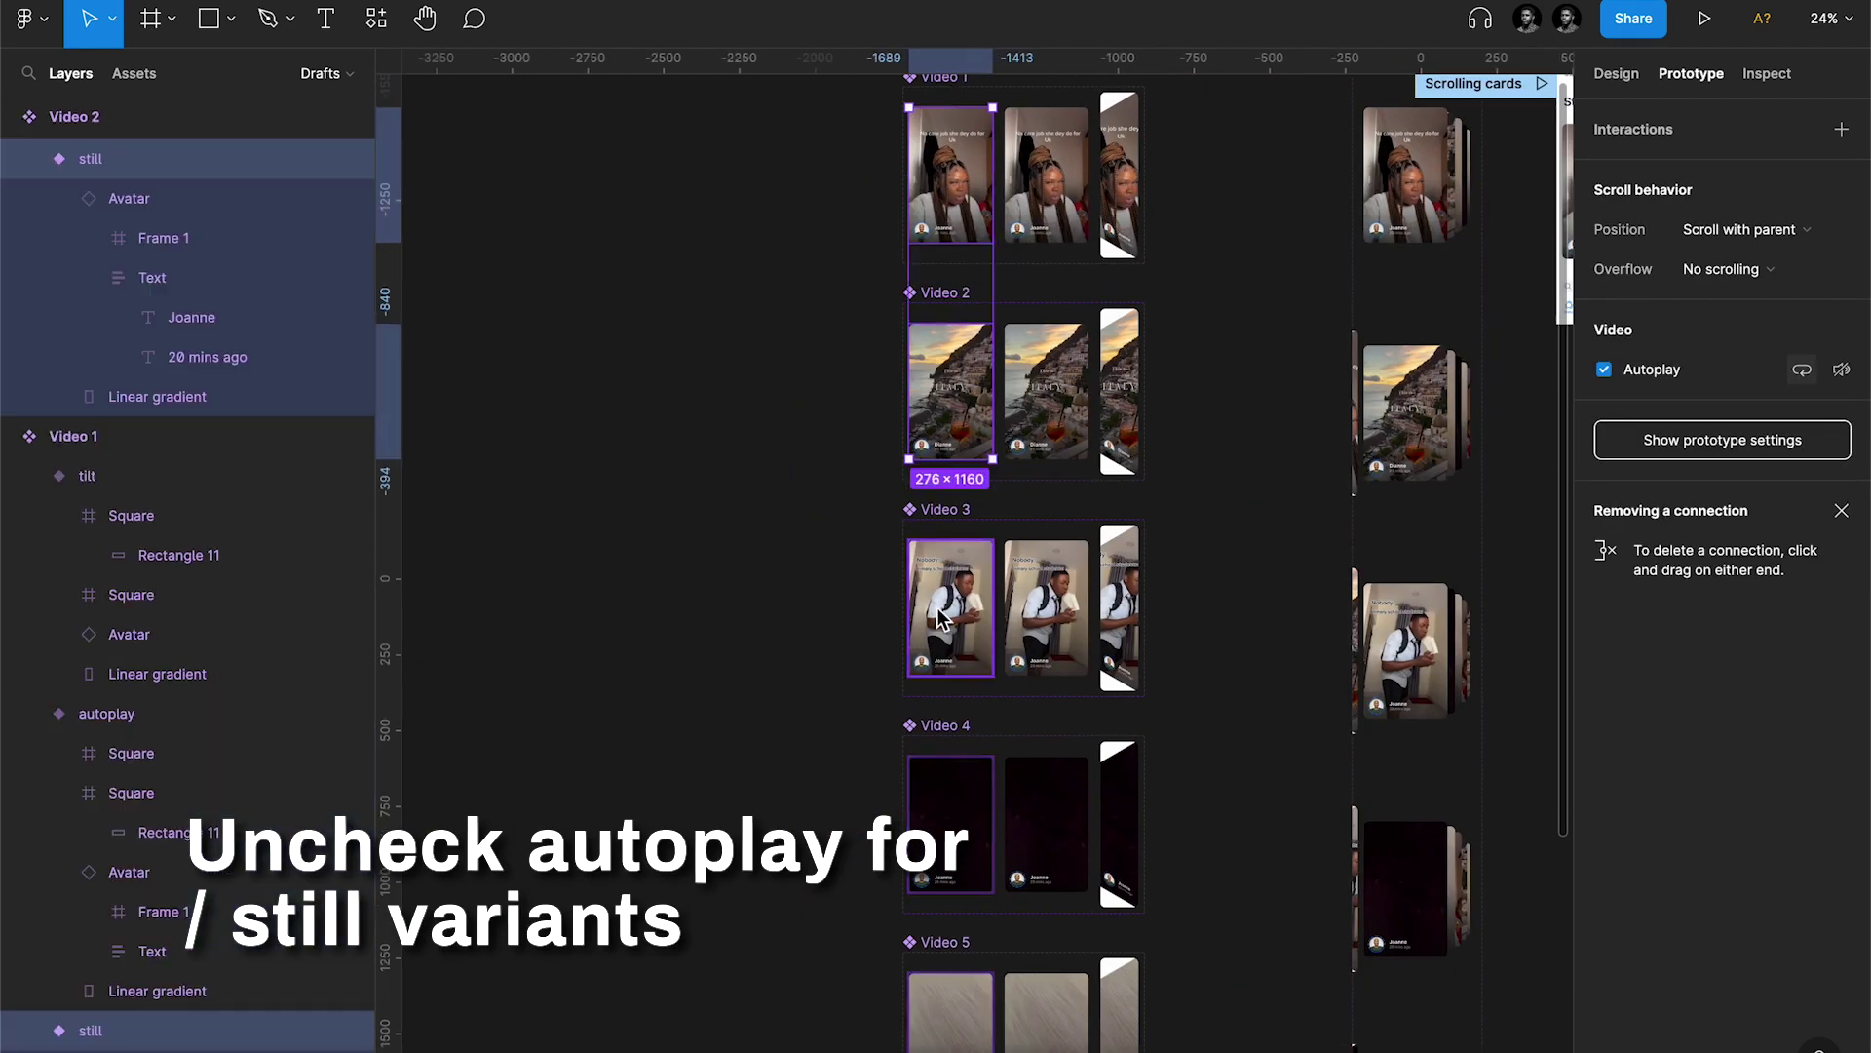
scroll(942, 683, up, 3)
click(1604, 368)
click(1197, 327)
Step: Check the autoplay settings of Video 1's still and autoplay variants and preview the prototype
scroll(1197, 328, up, 4)
scroll(1197, 327, right, 3)
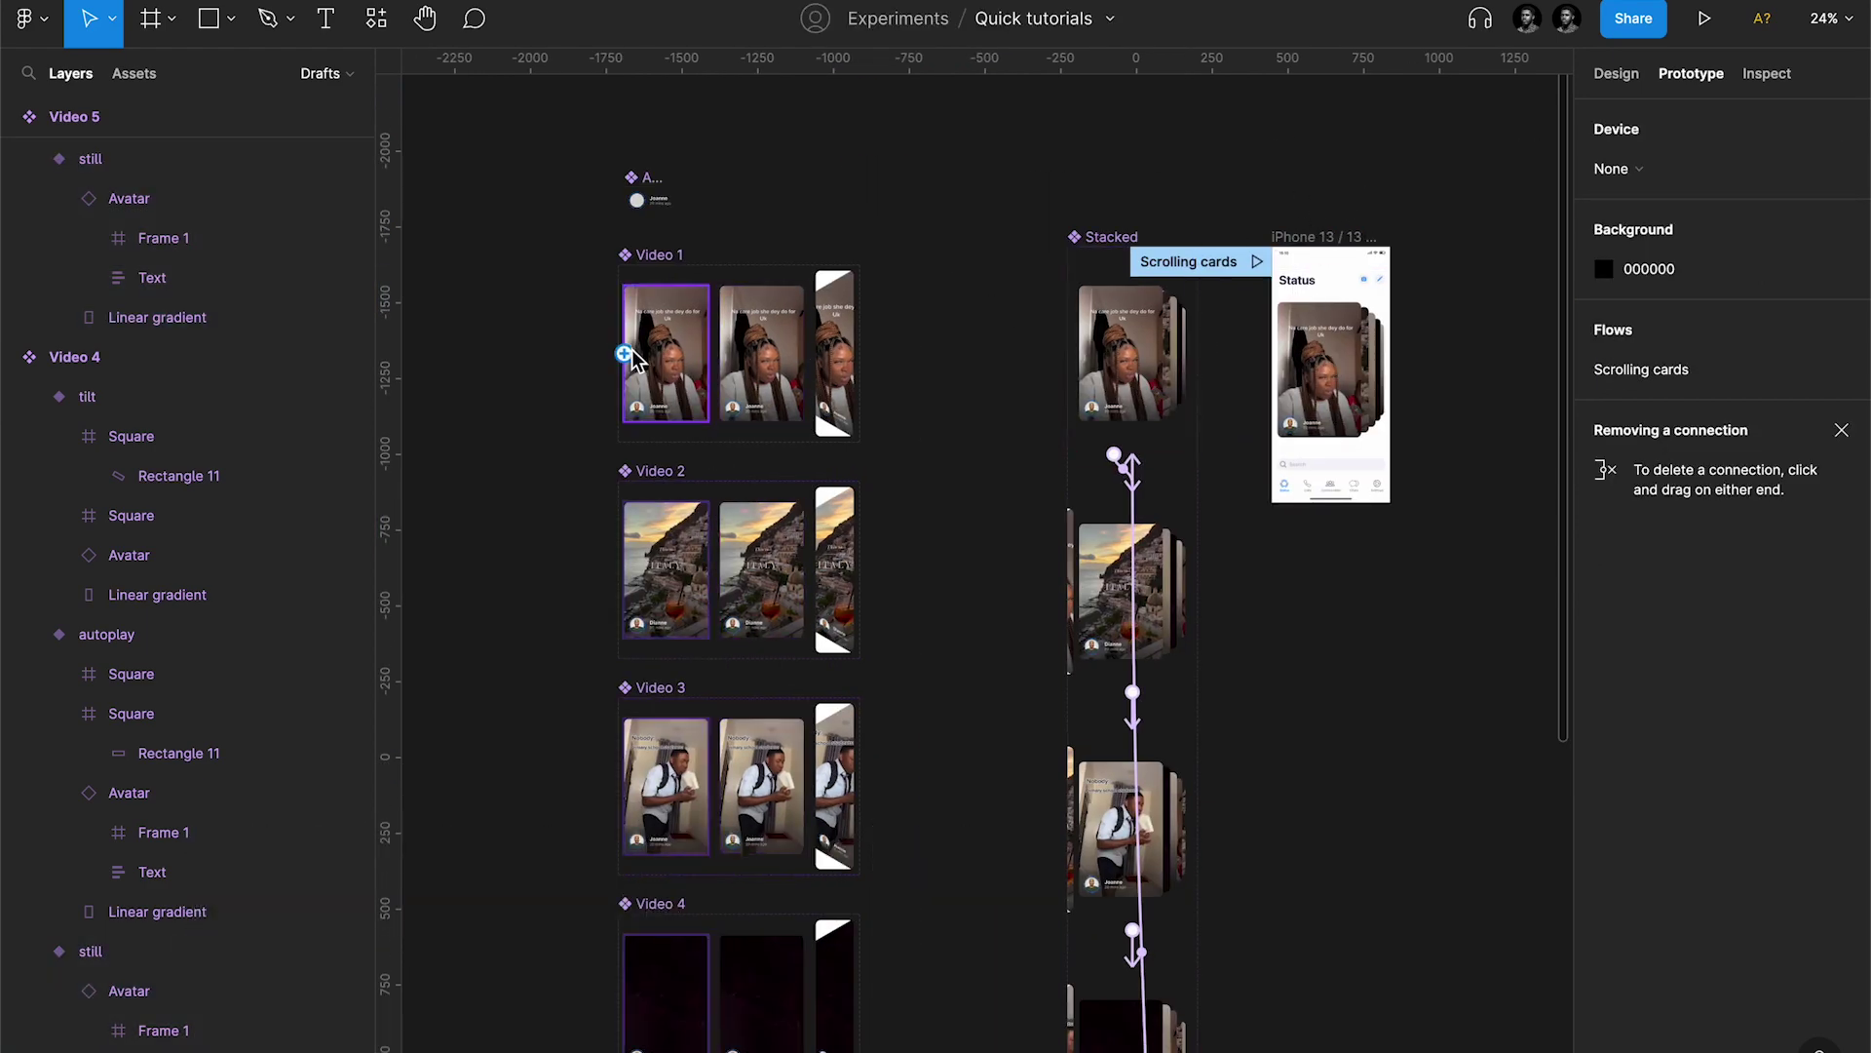
scroll(632, 359, up, 5)
click(734, 380)
scroll(734, 380, down, 4)
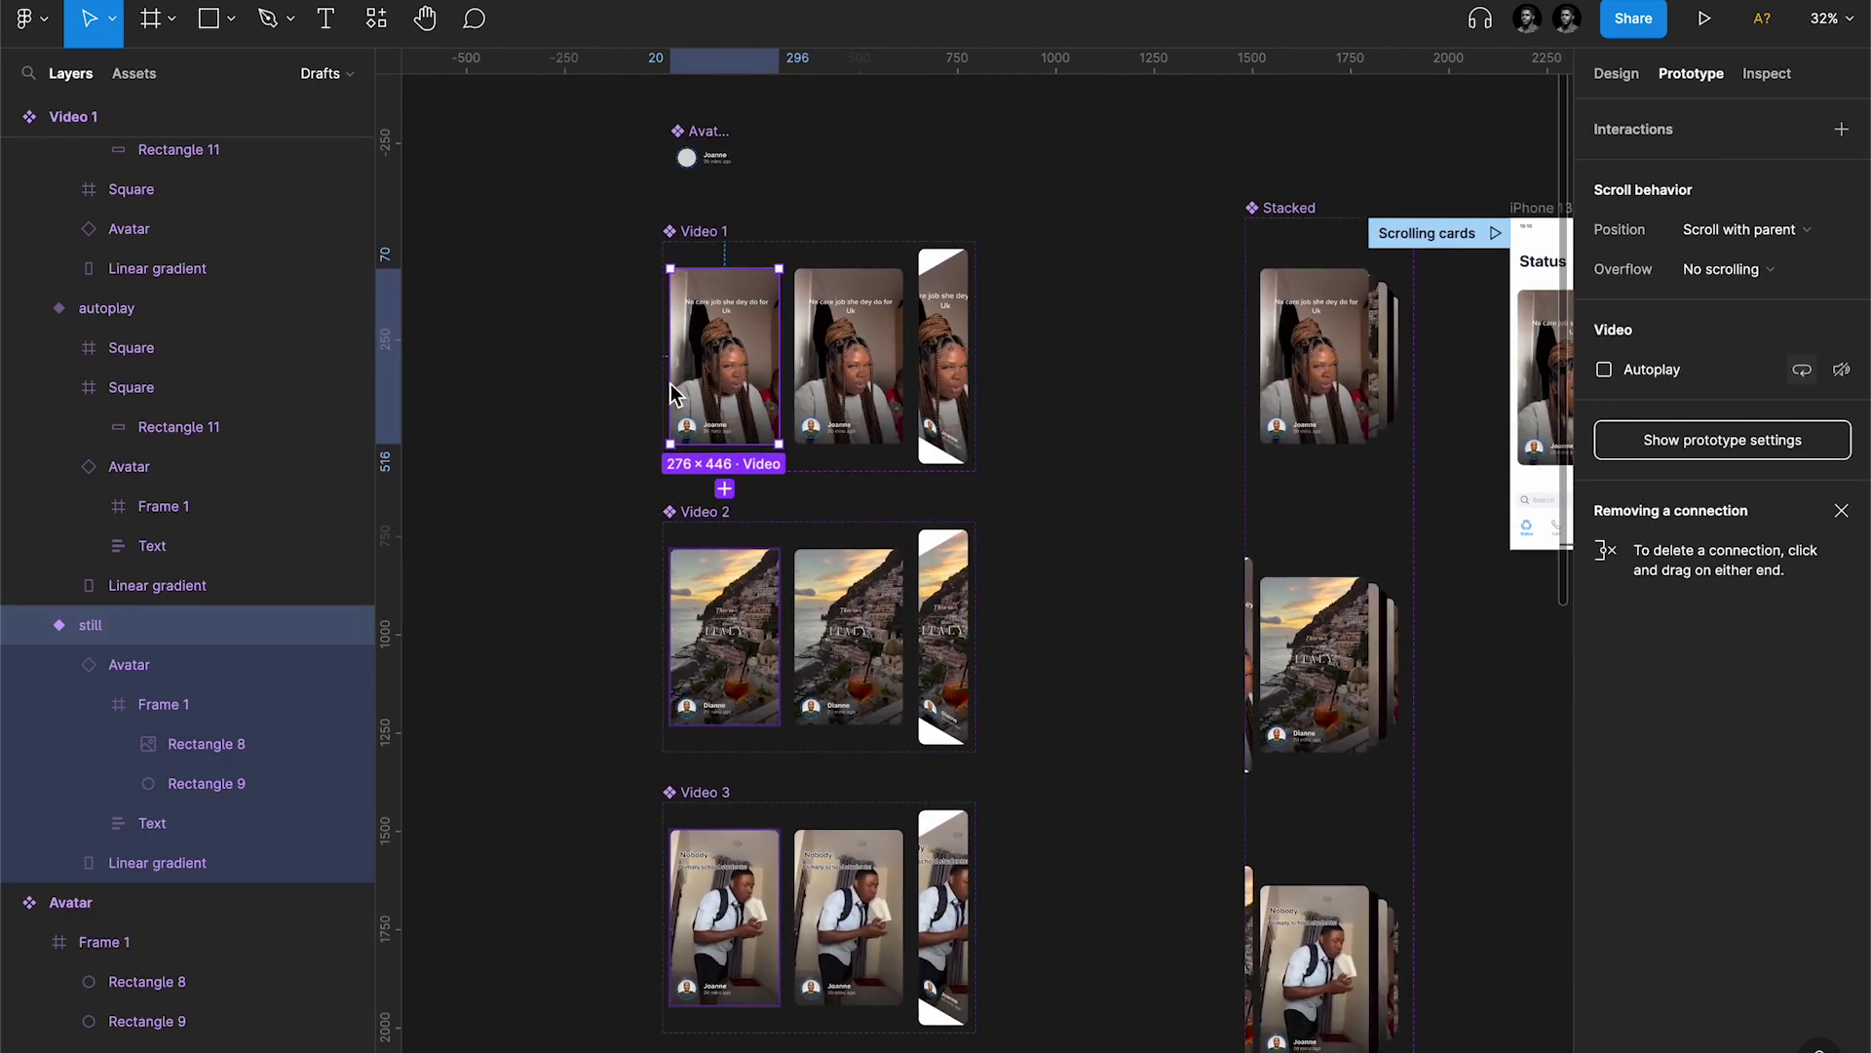
scroll(723, 634, down, 3)
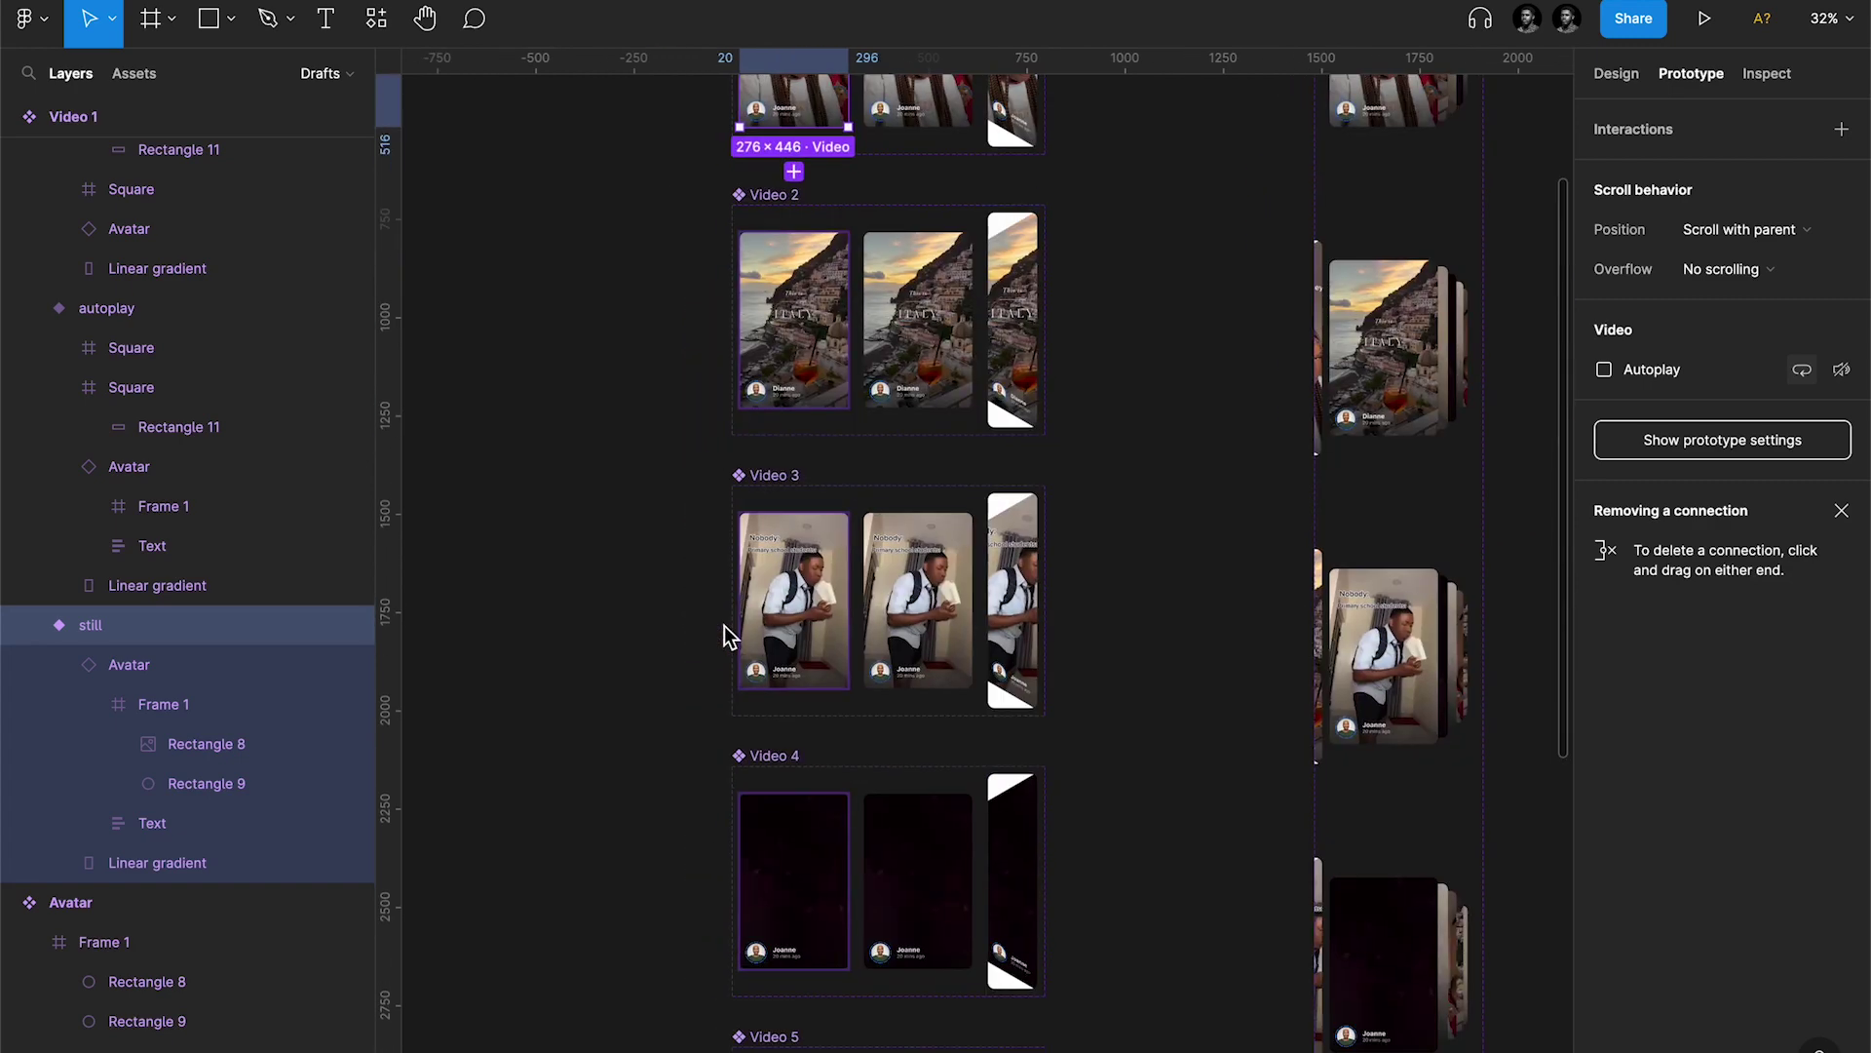
scroll(803, 332, up, 5)
scroll(805, 326, up, 4)
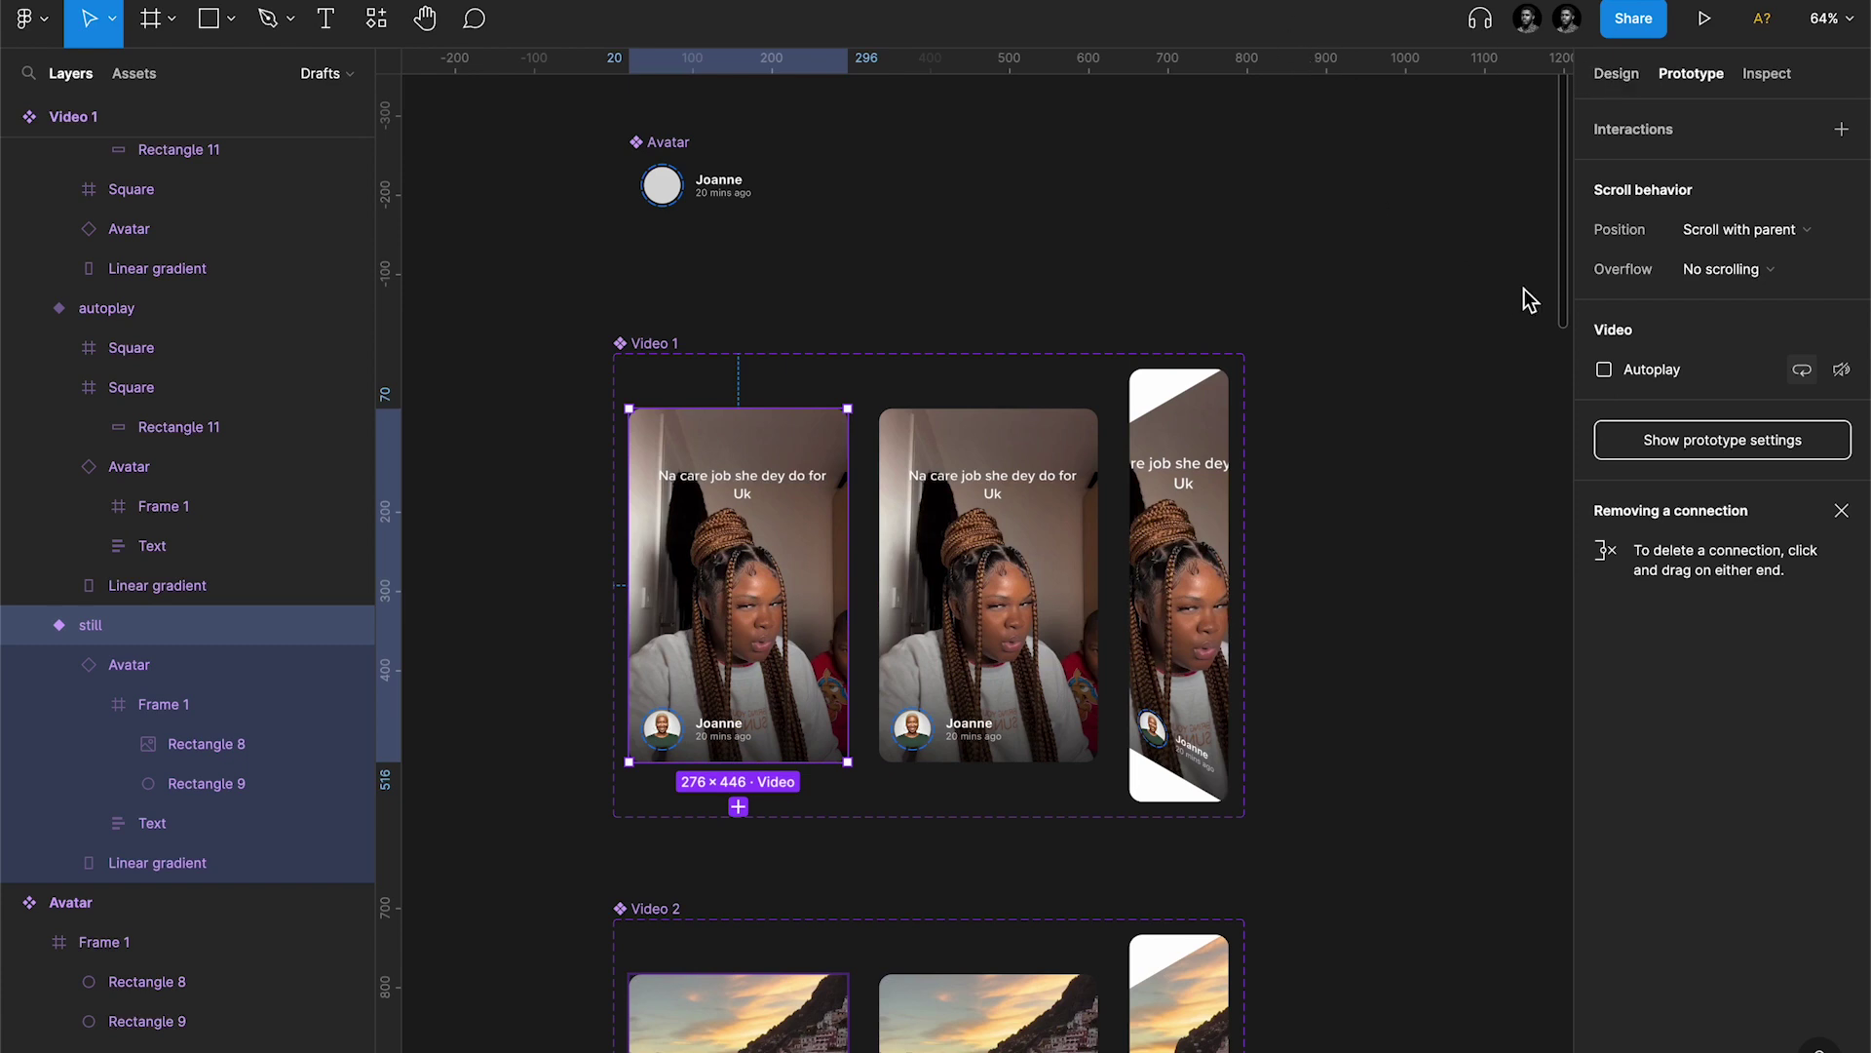
click(1045, 628)
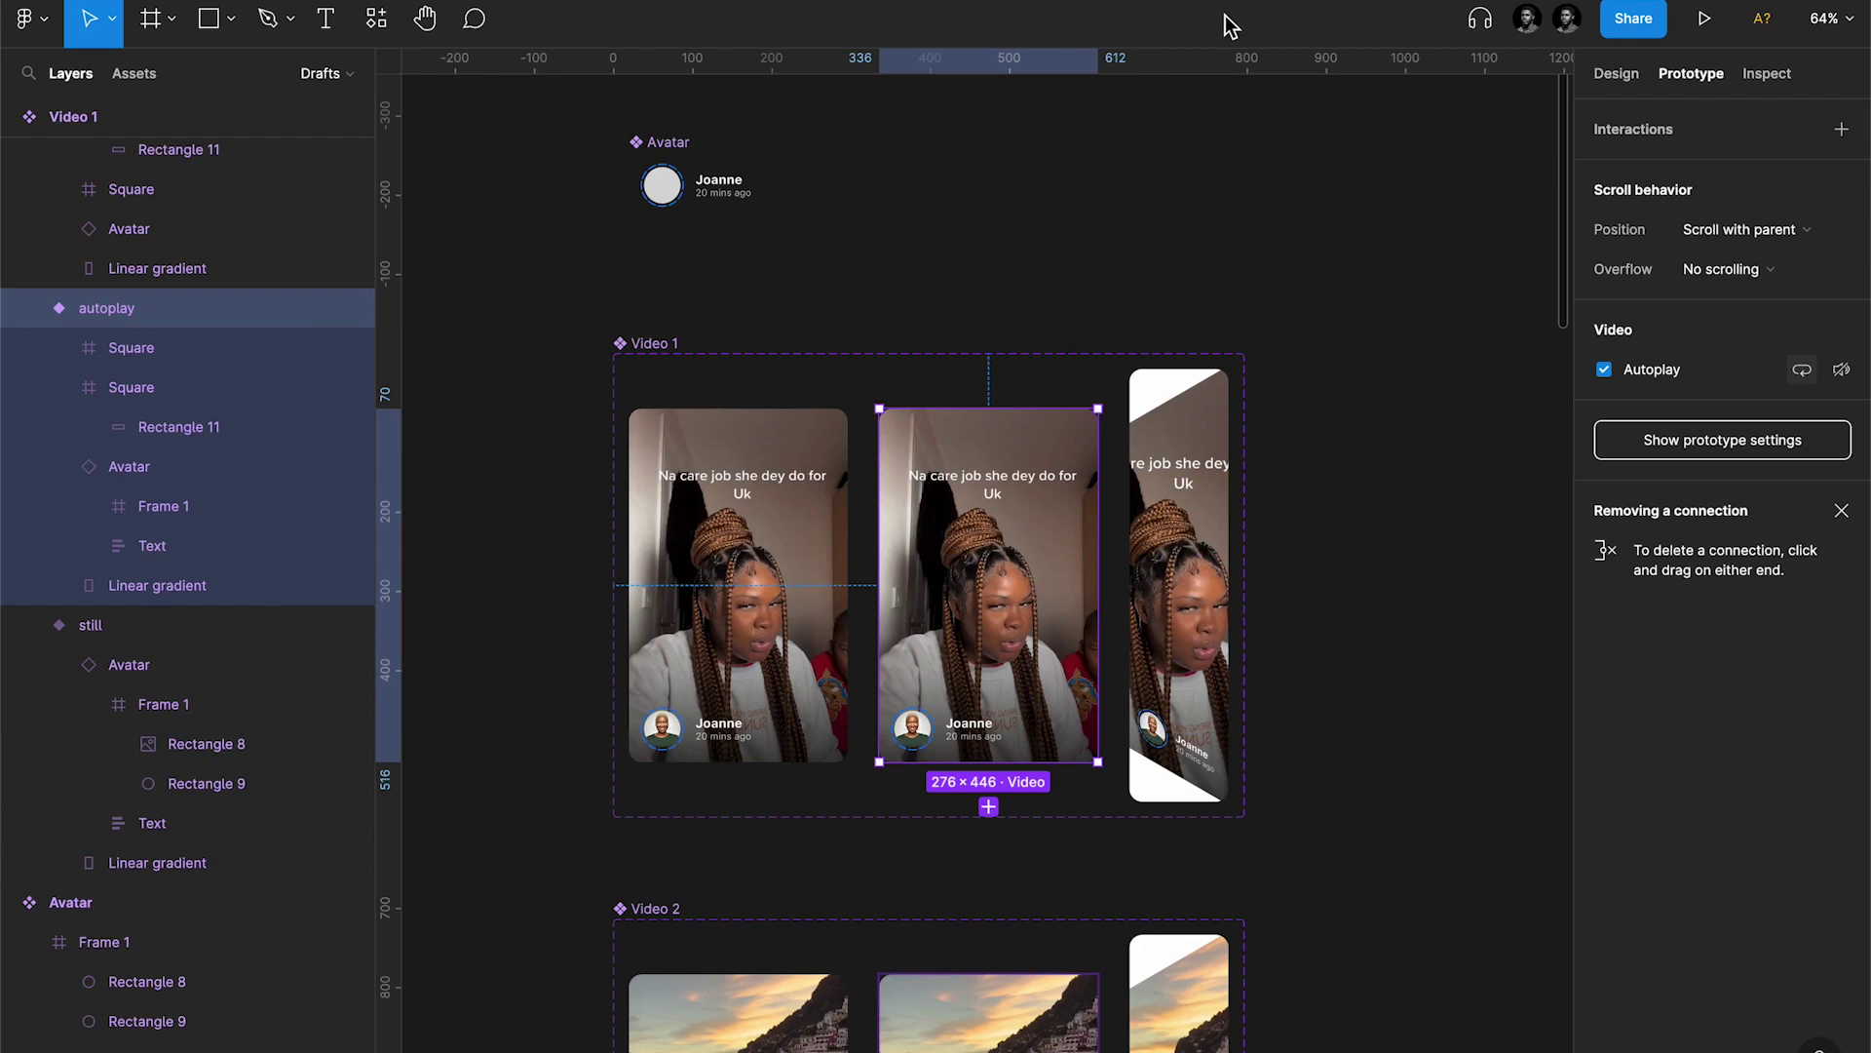
click(1704, 25)
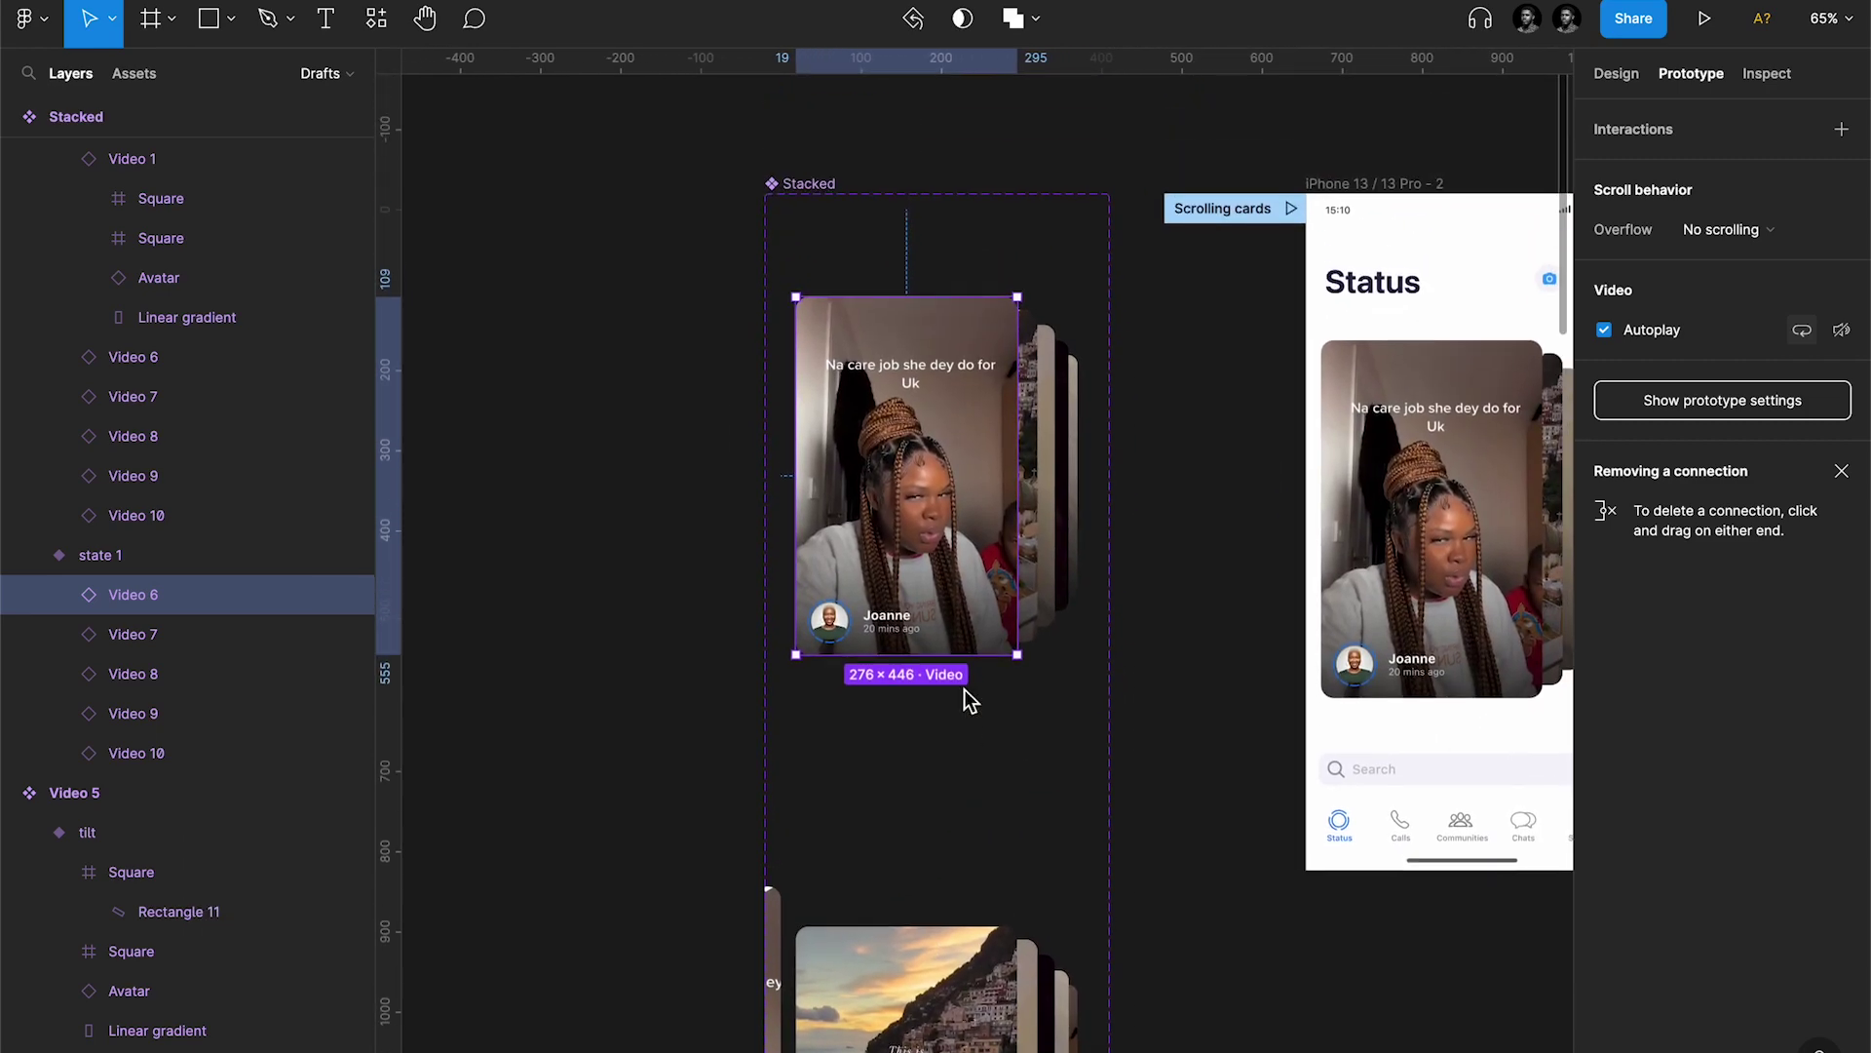
Step: Examine how the video cards are arranged across the states of the Stacked component
click(985, 156)
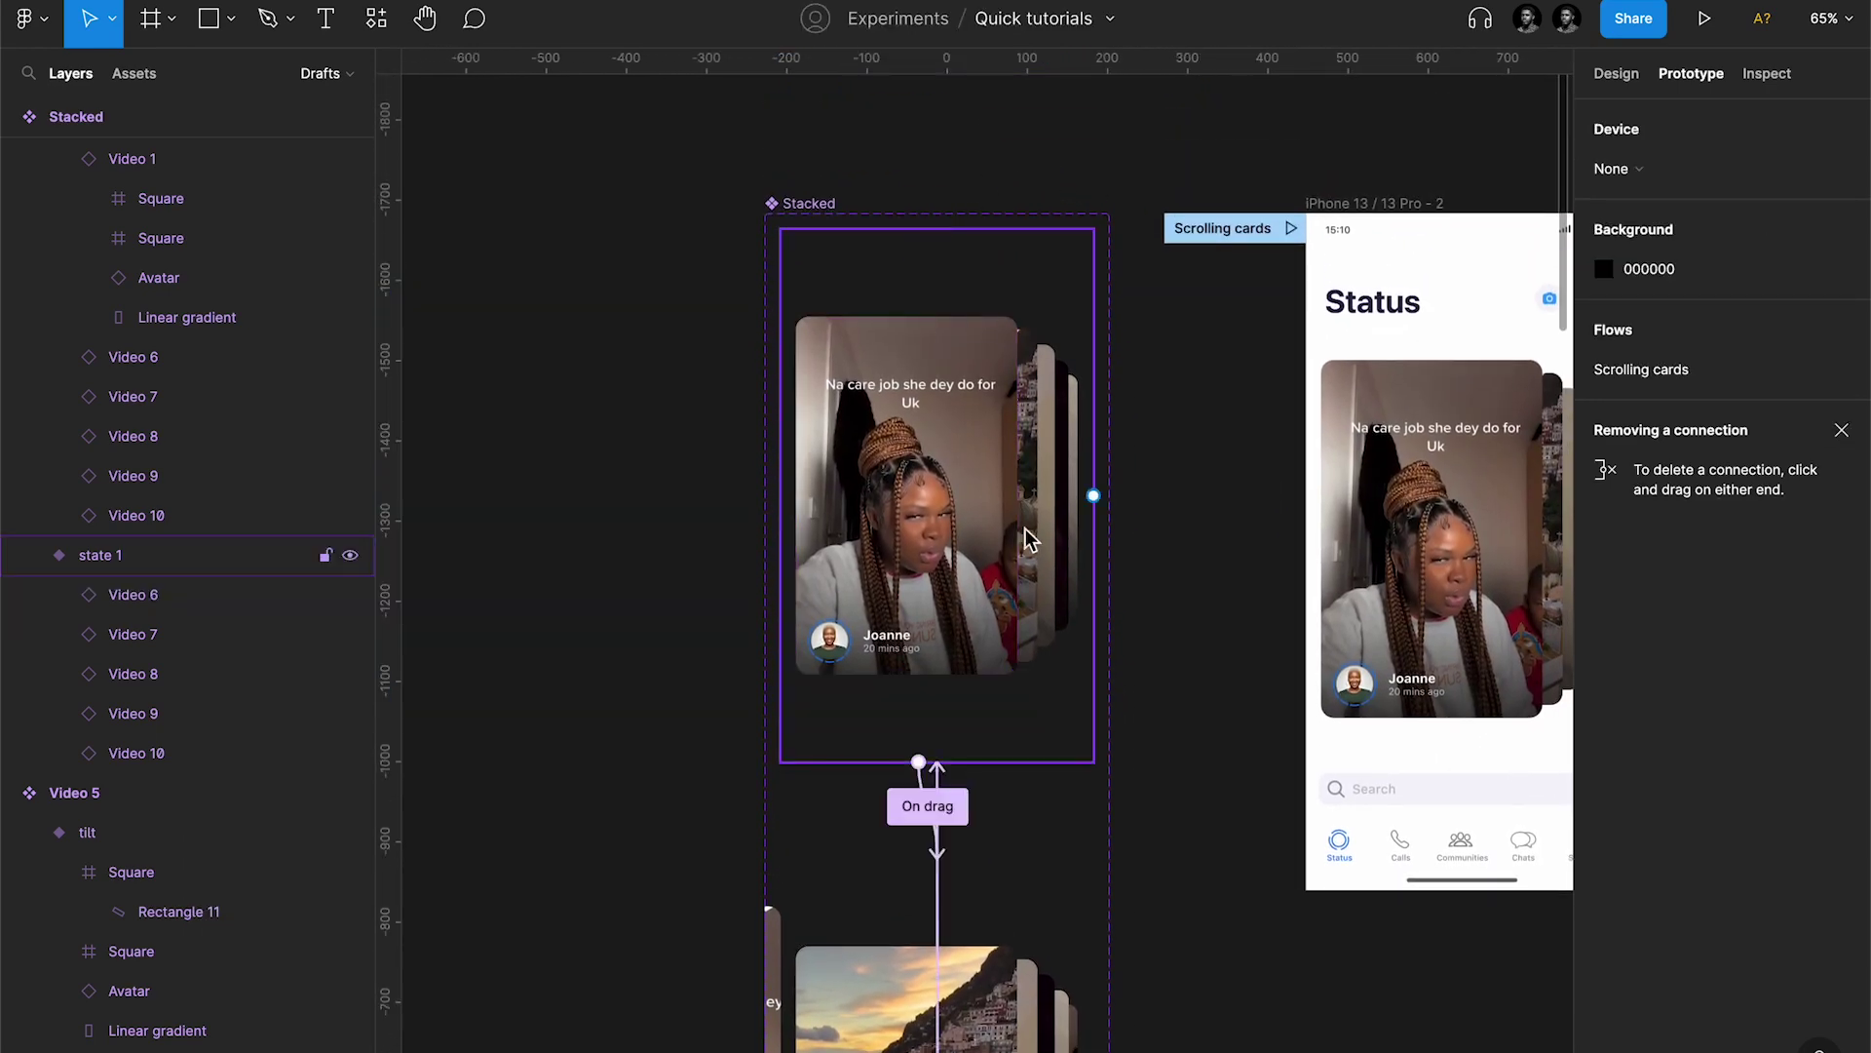
scroll(925, 505, up, 5)
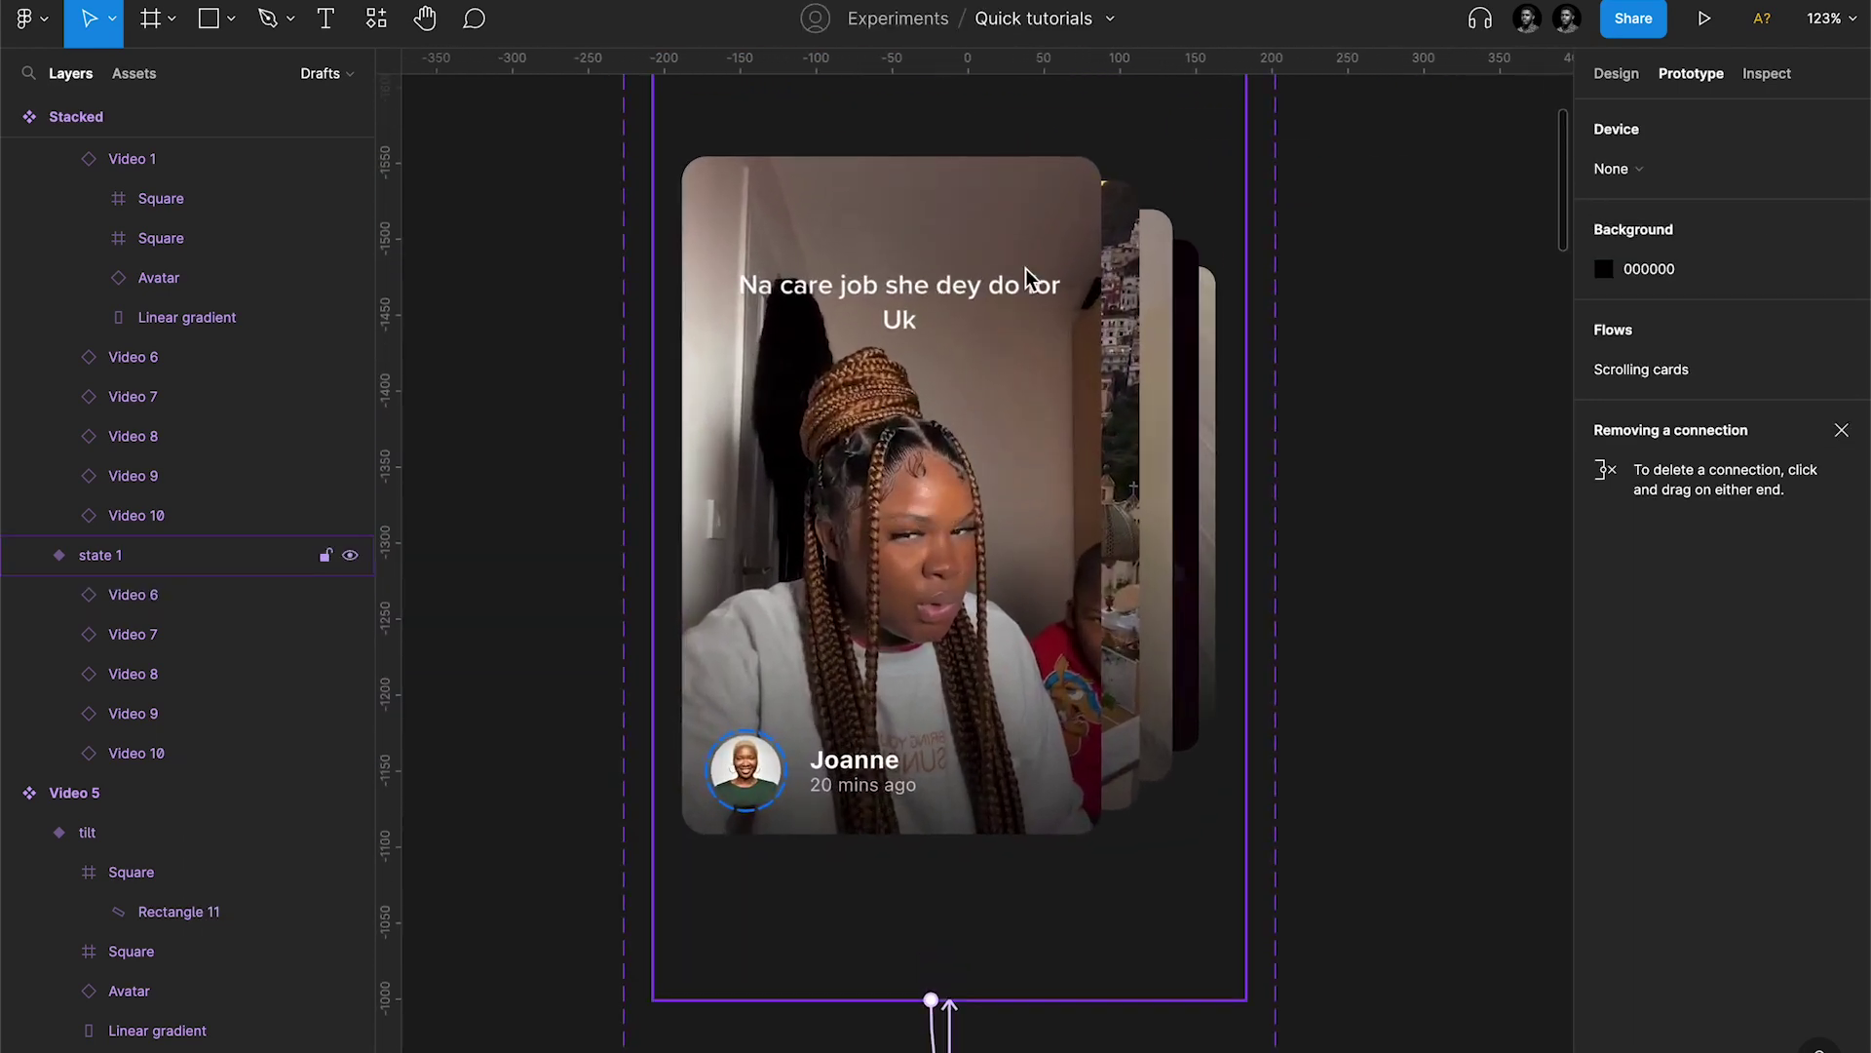
scroll(1025, 276, down, 5)
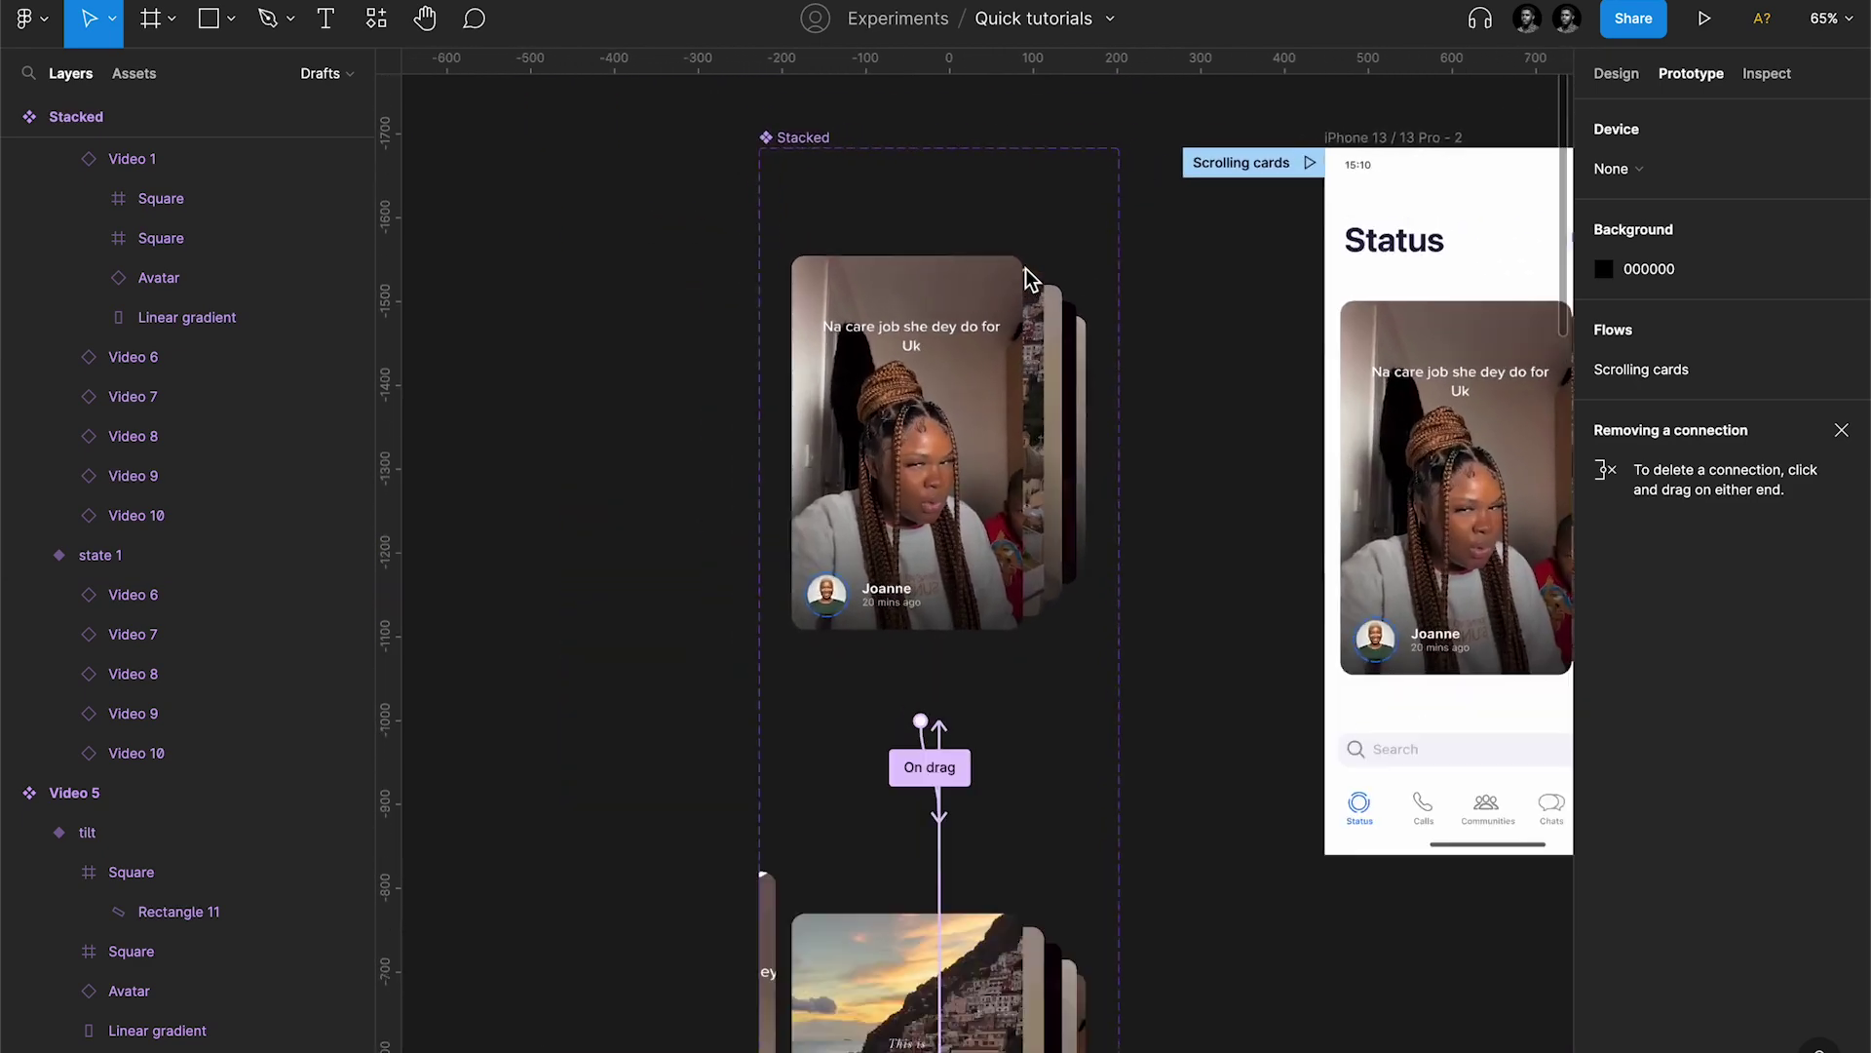
scroll(1025, 276, up, 5)
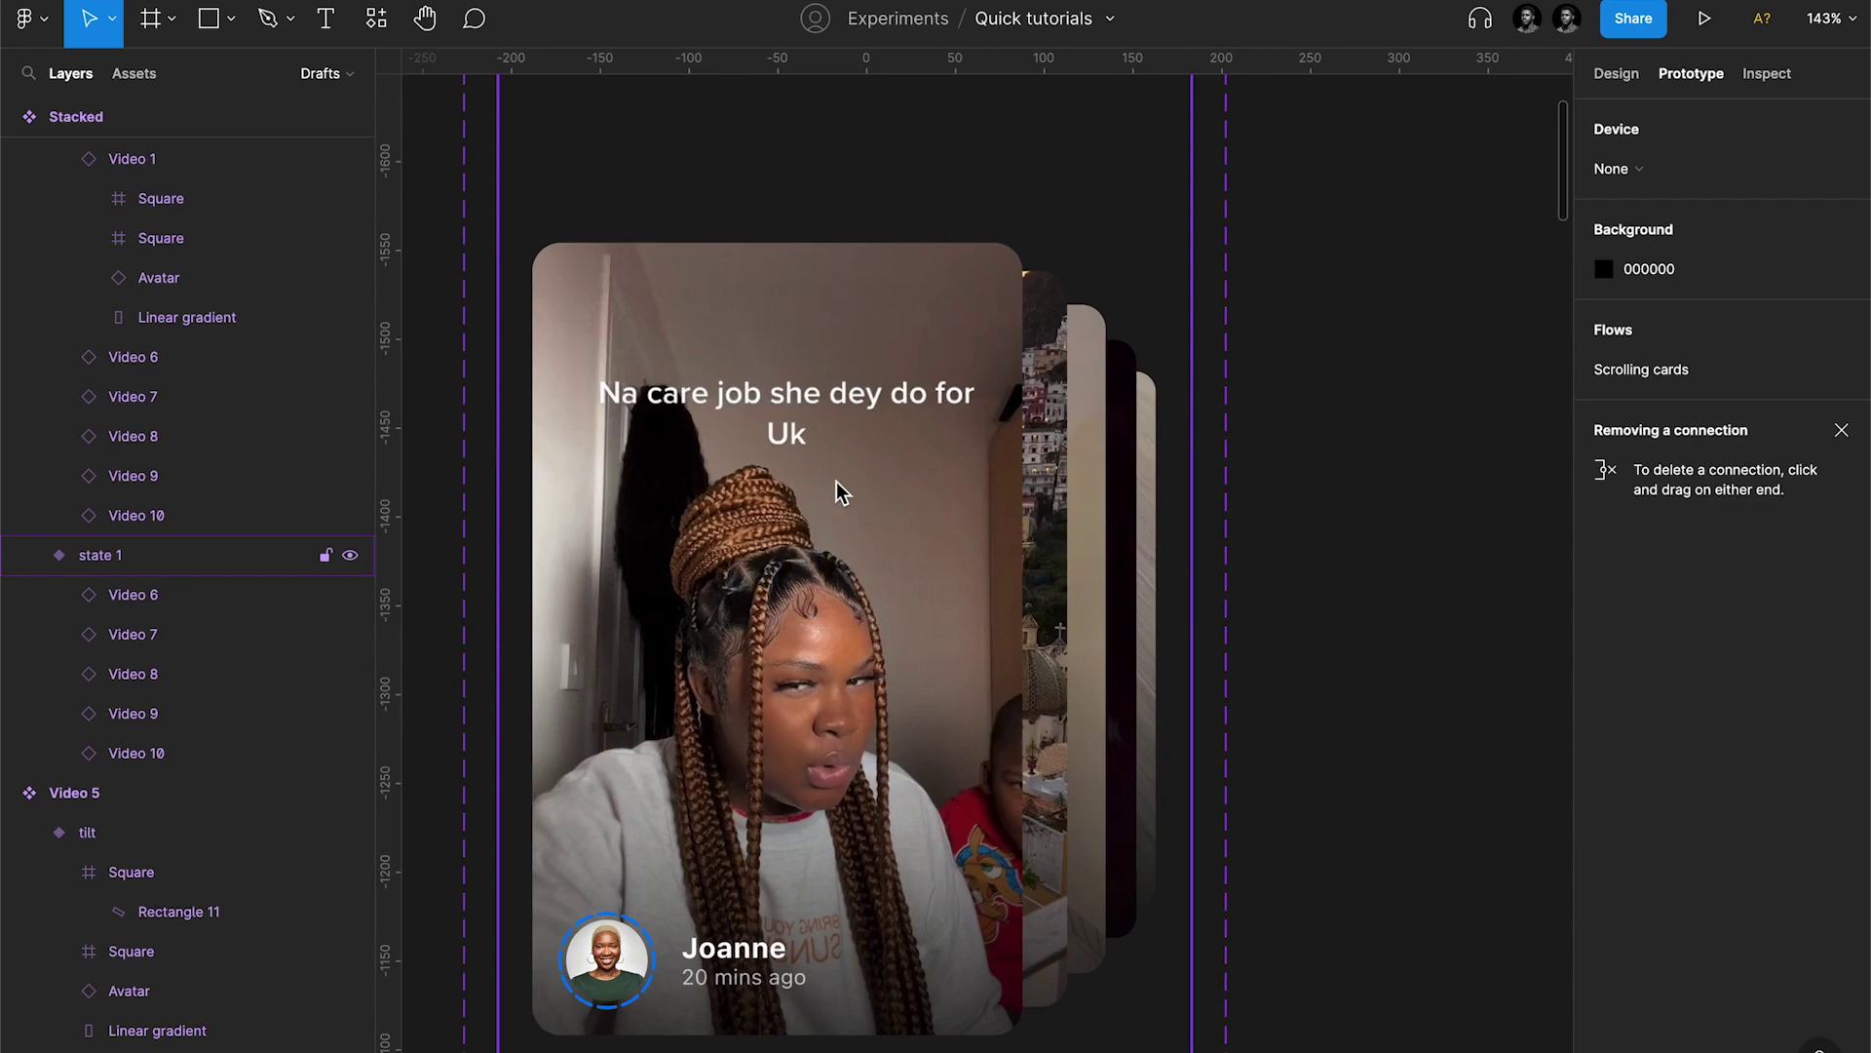
scroll(934, 458, down, 3)
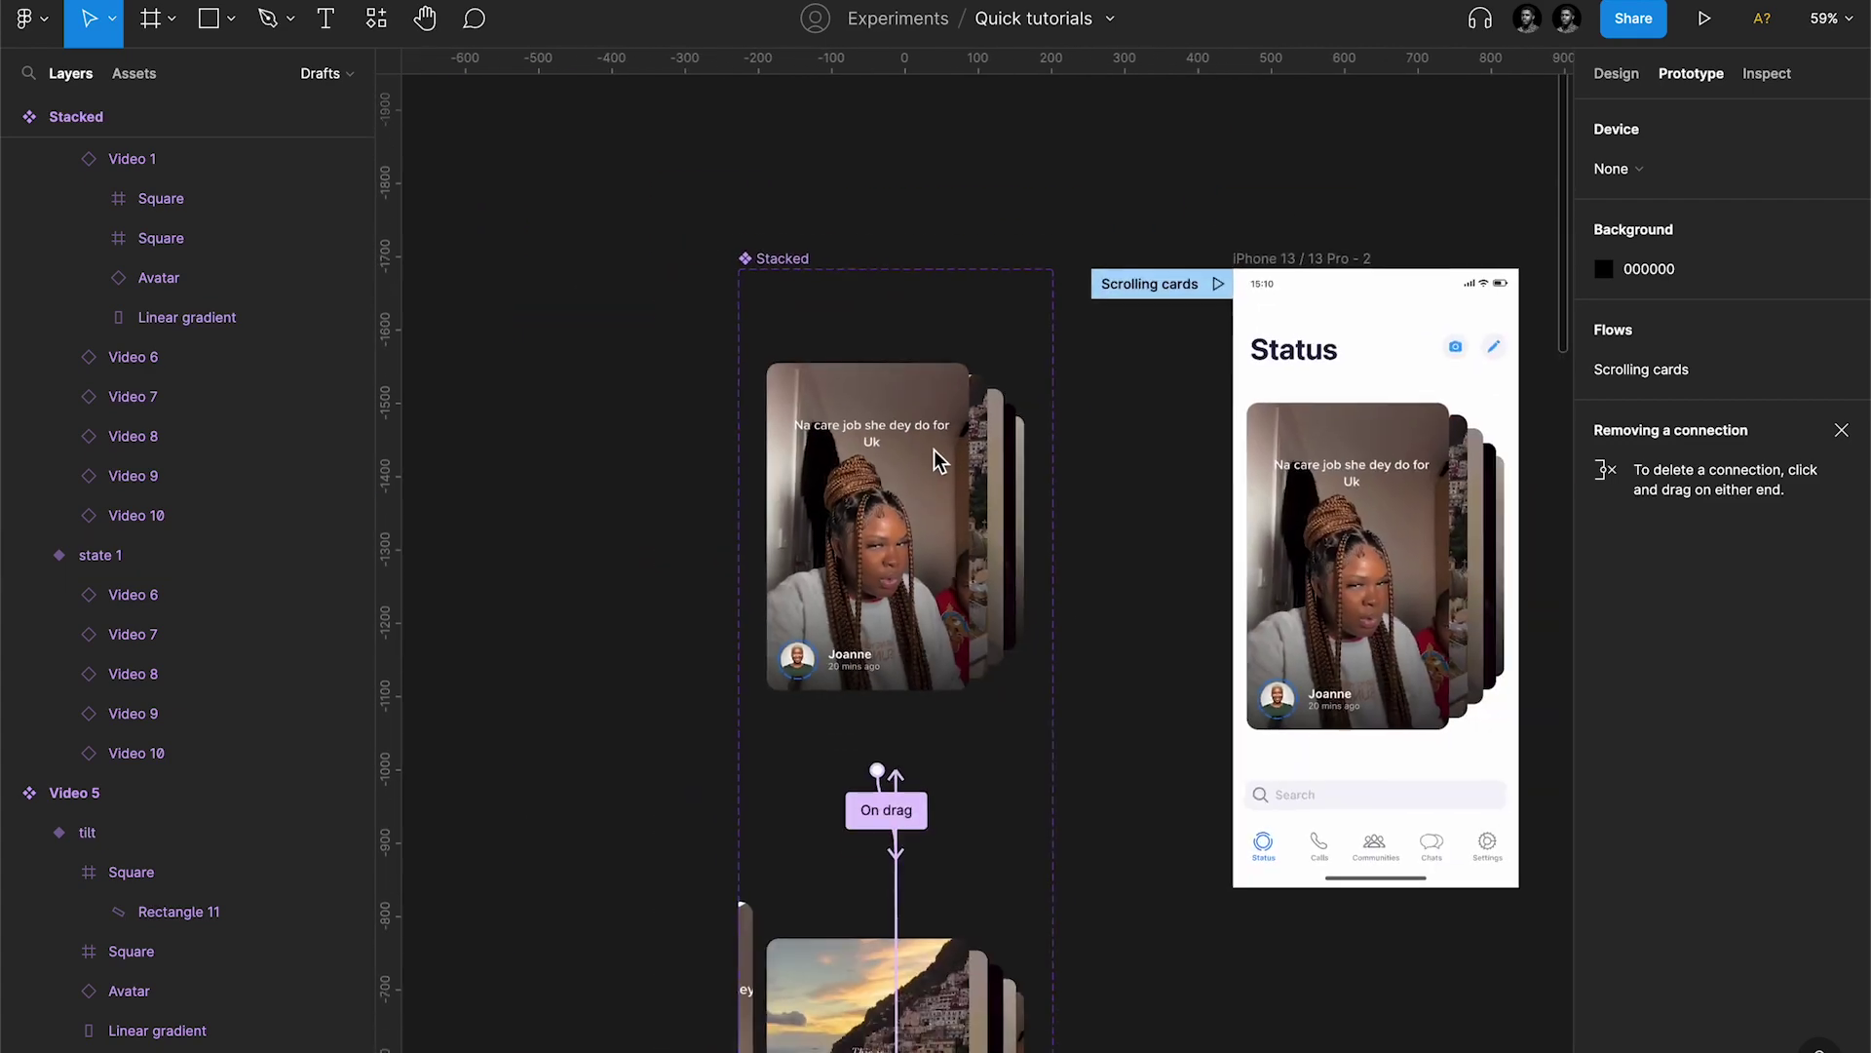
scroll(935, 458, left, 2)
scroll(936, 458, down, 1)
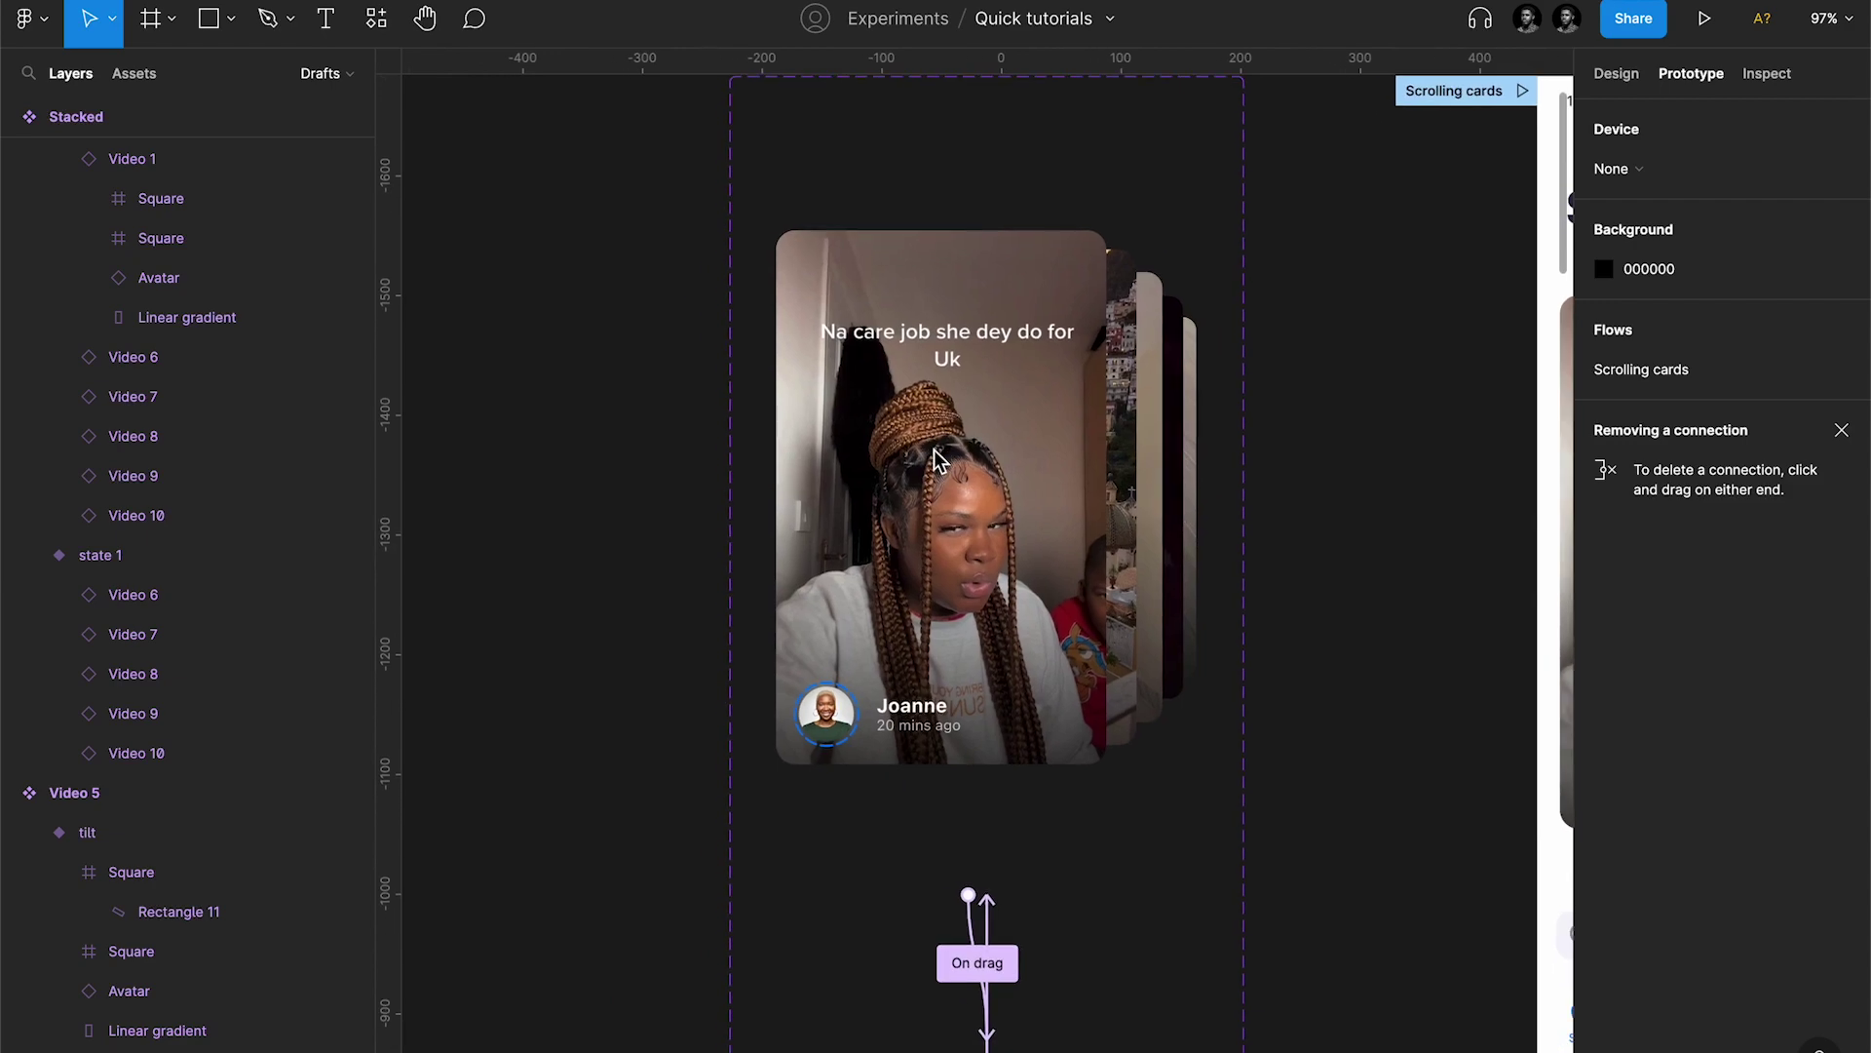
scroll(978, 505, down, 4)
scroll(979, 505, up, 4)
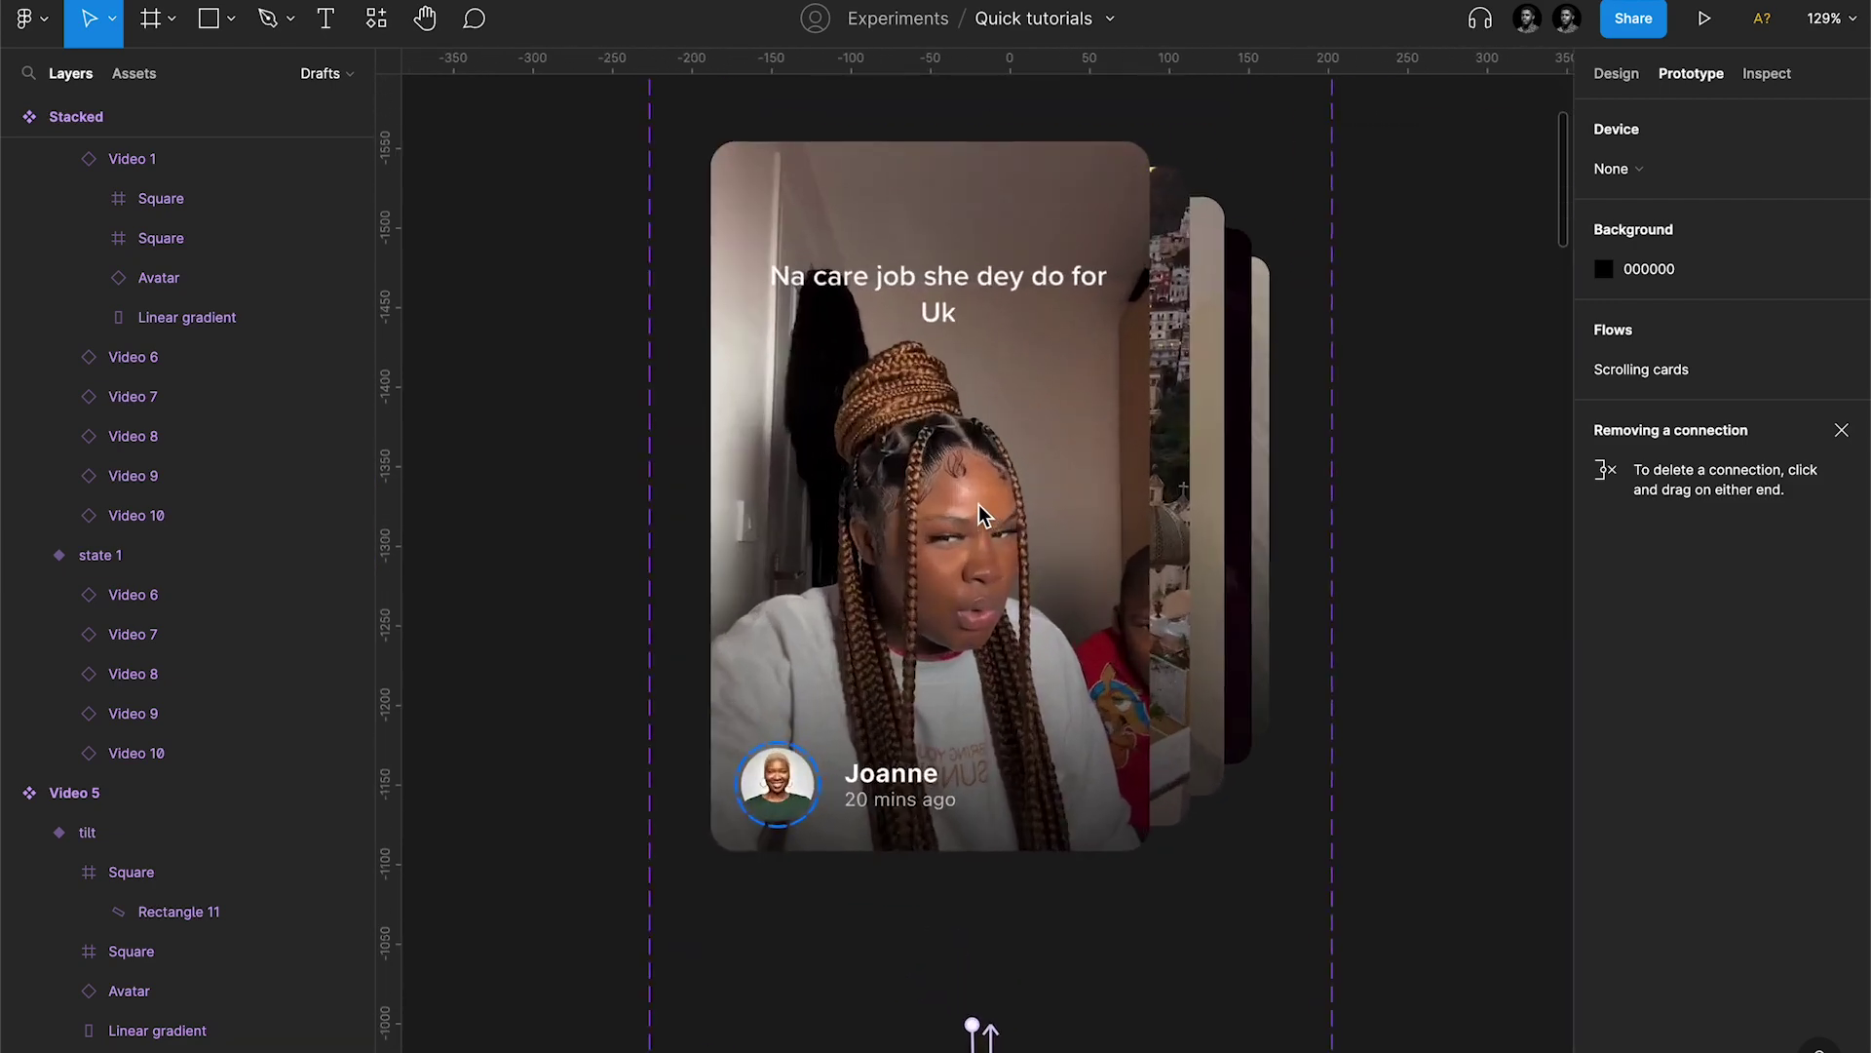
scroll(979, 505, down, 5)
scroll(978, 505, down, 15)
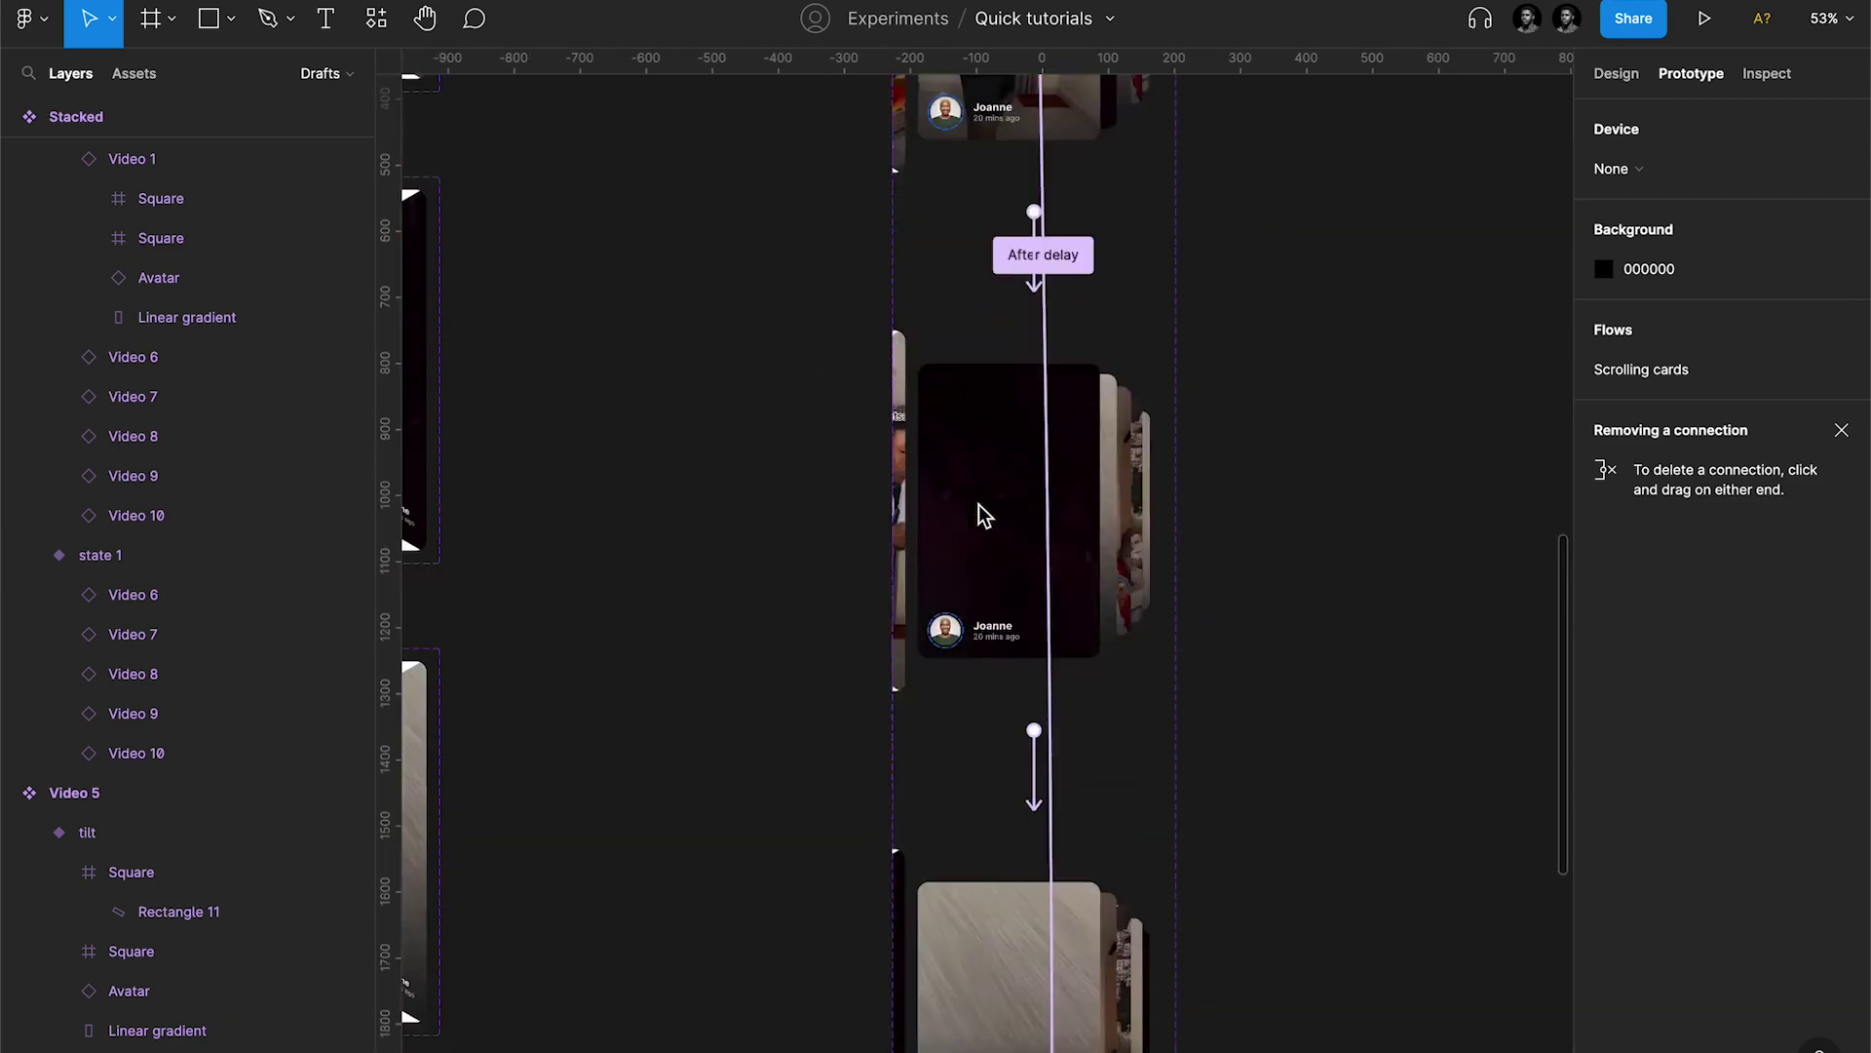
scroll(982, 514, up, 15)
scroll(1077, 507, up, 5)
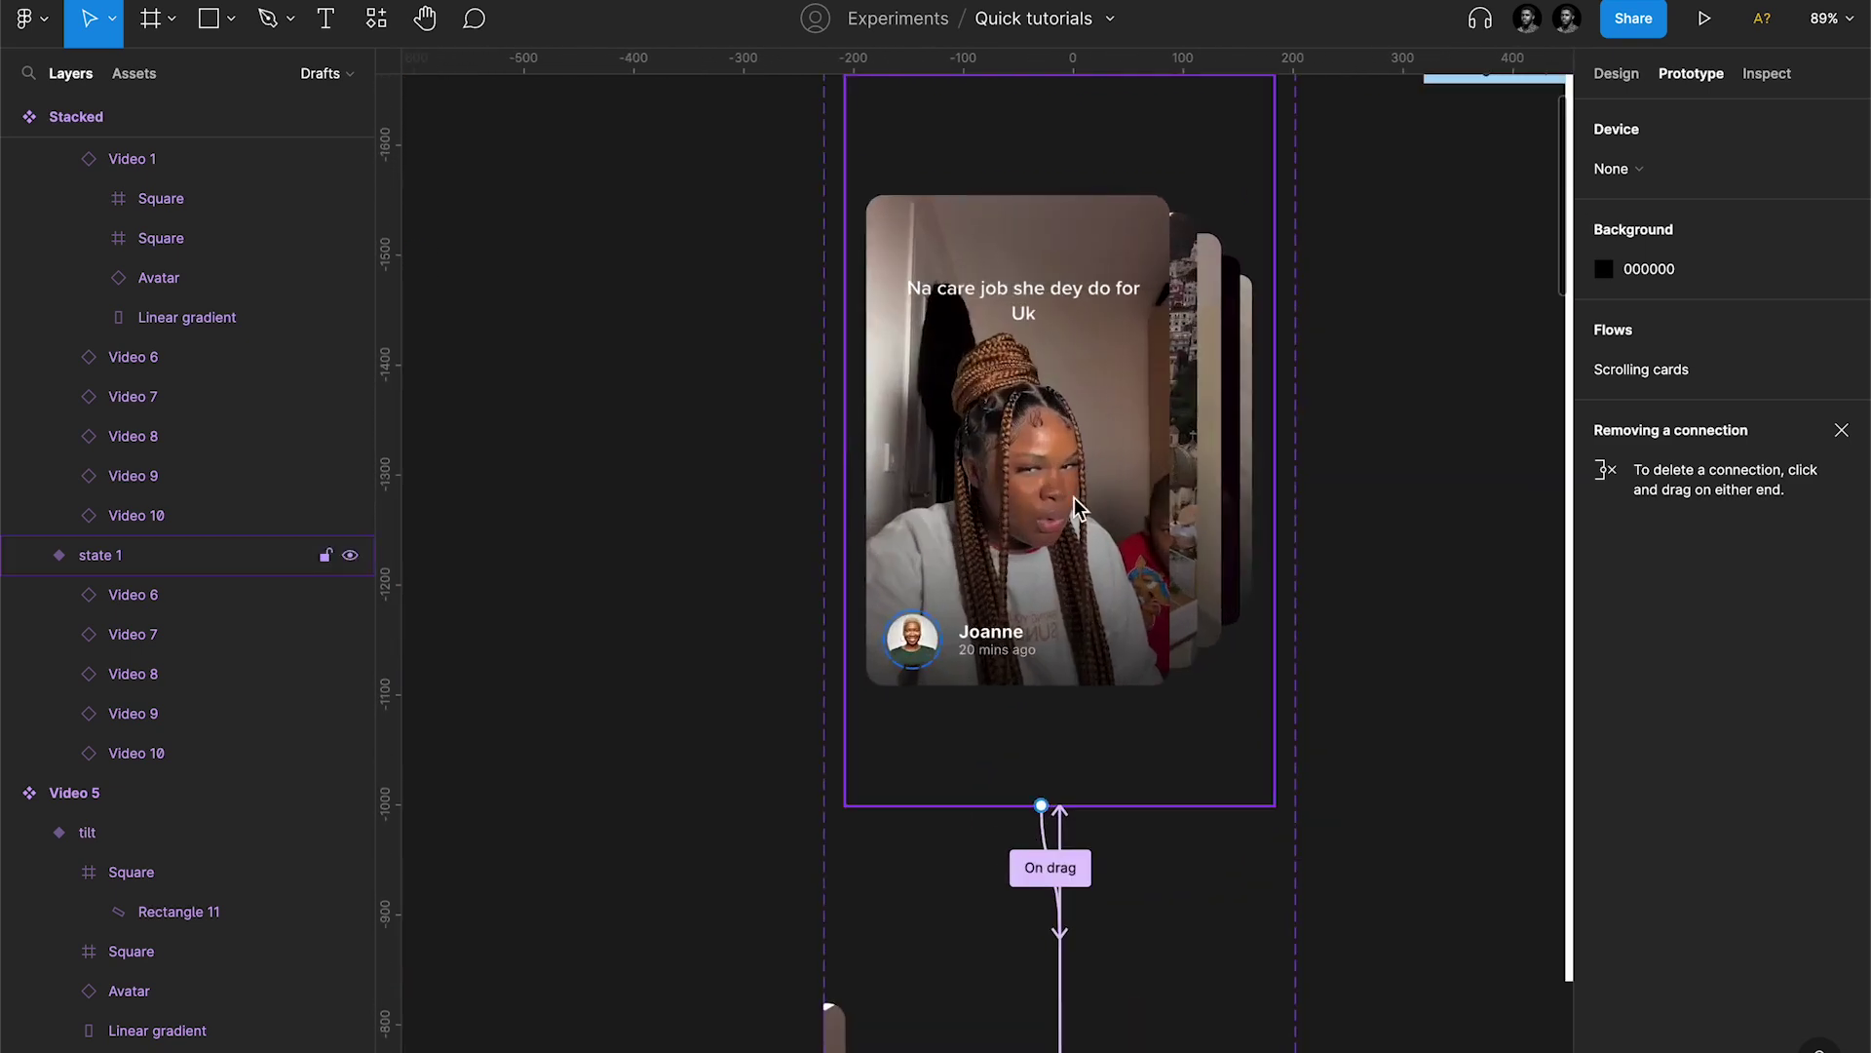
Step: Inspect the drag interaction of state 1 in the Stacked component and the state it leads to
click(1077, 506)
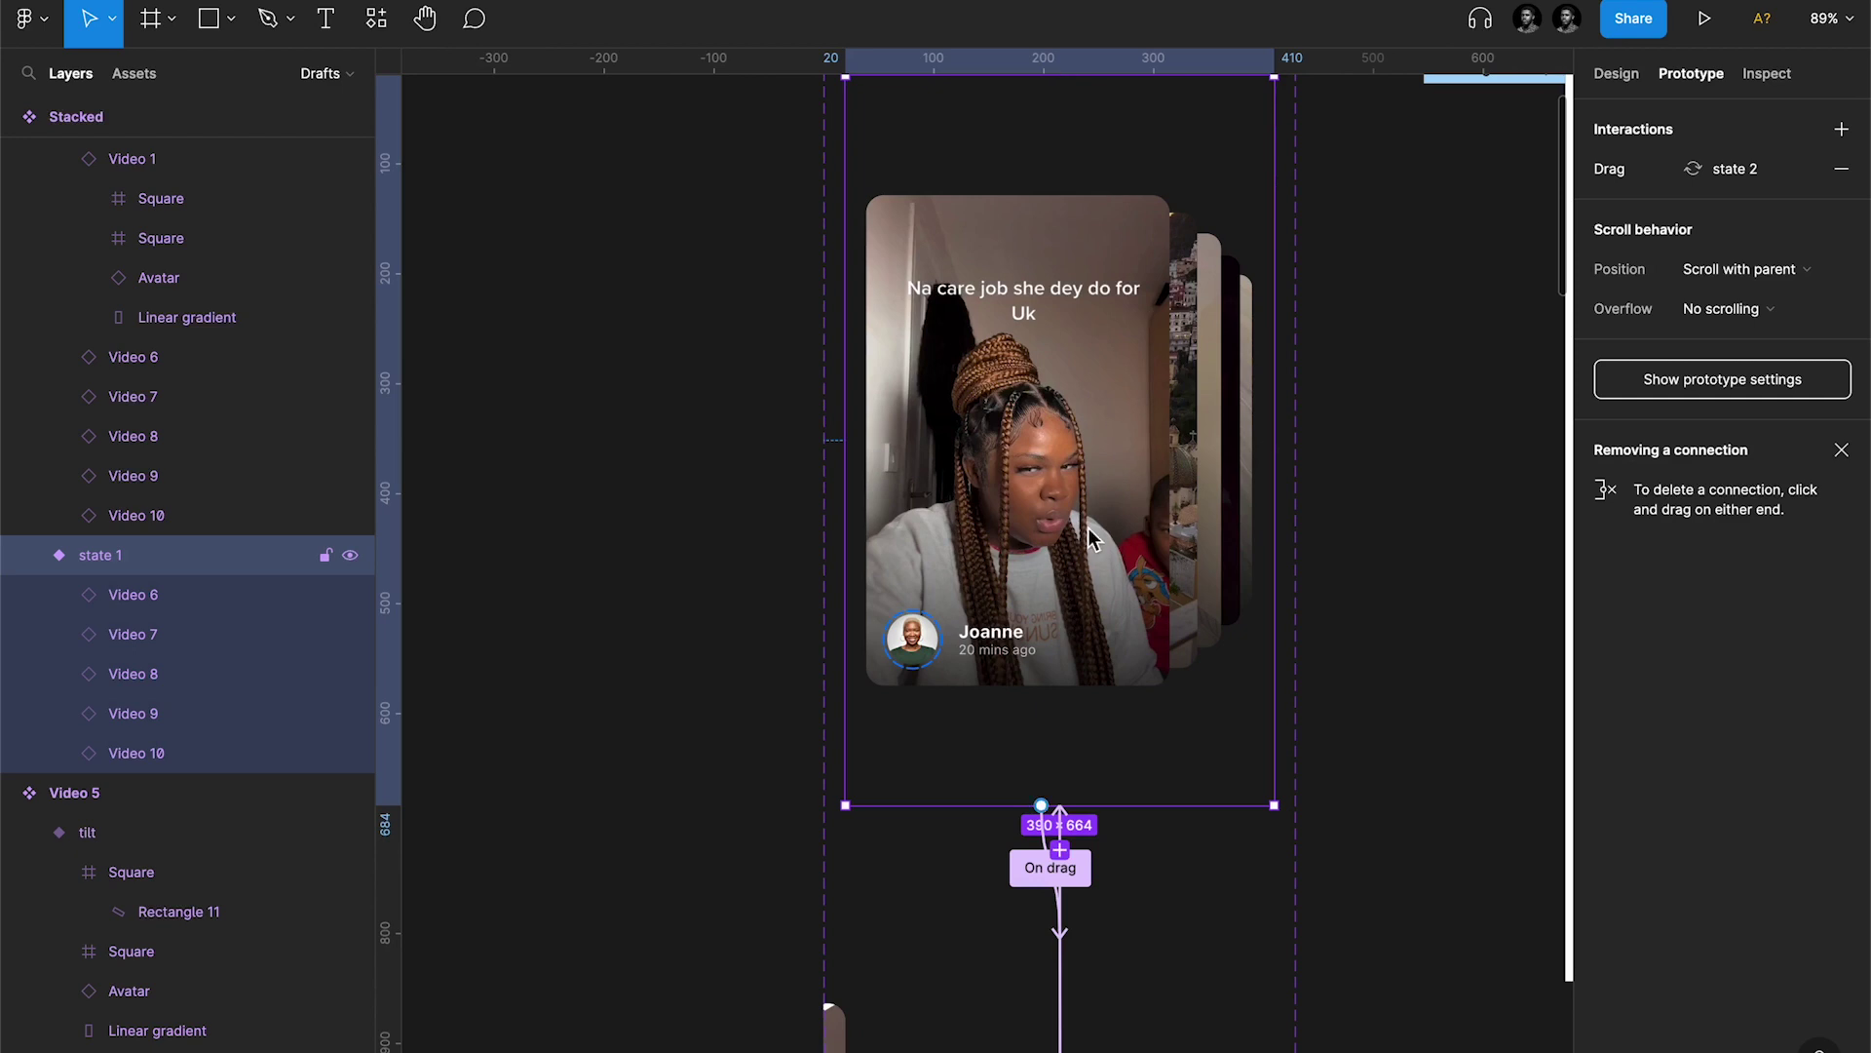
scroll(1088, 536, down, 5)
scroll(1037, 877, down, 5)
scroll(1037, 877, left, 2)
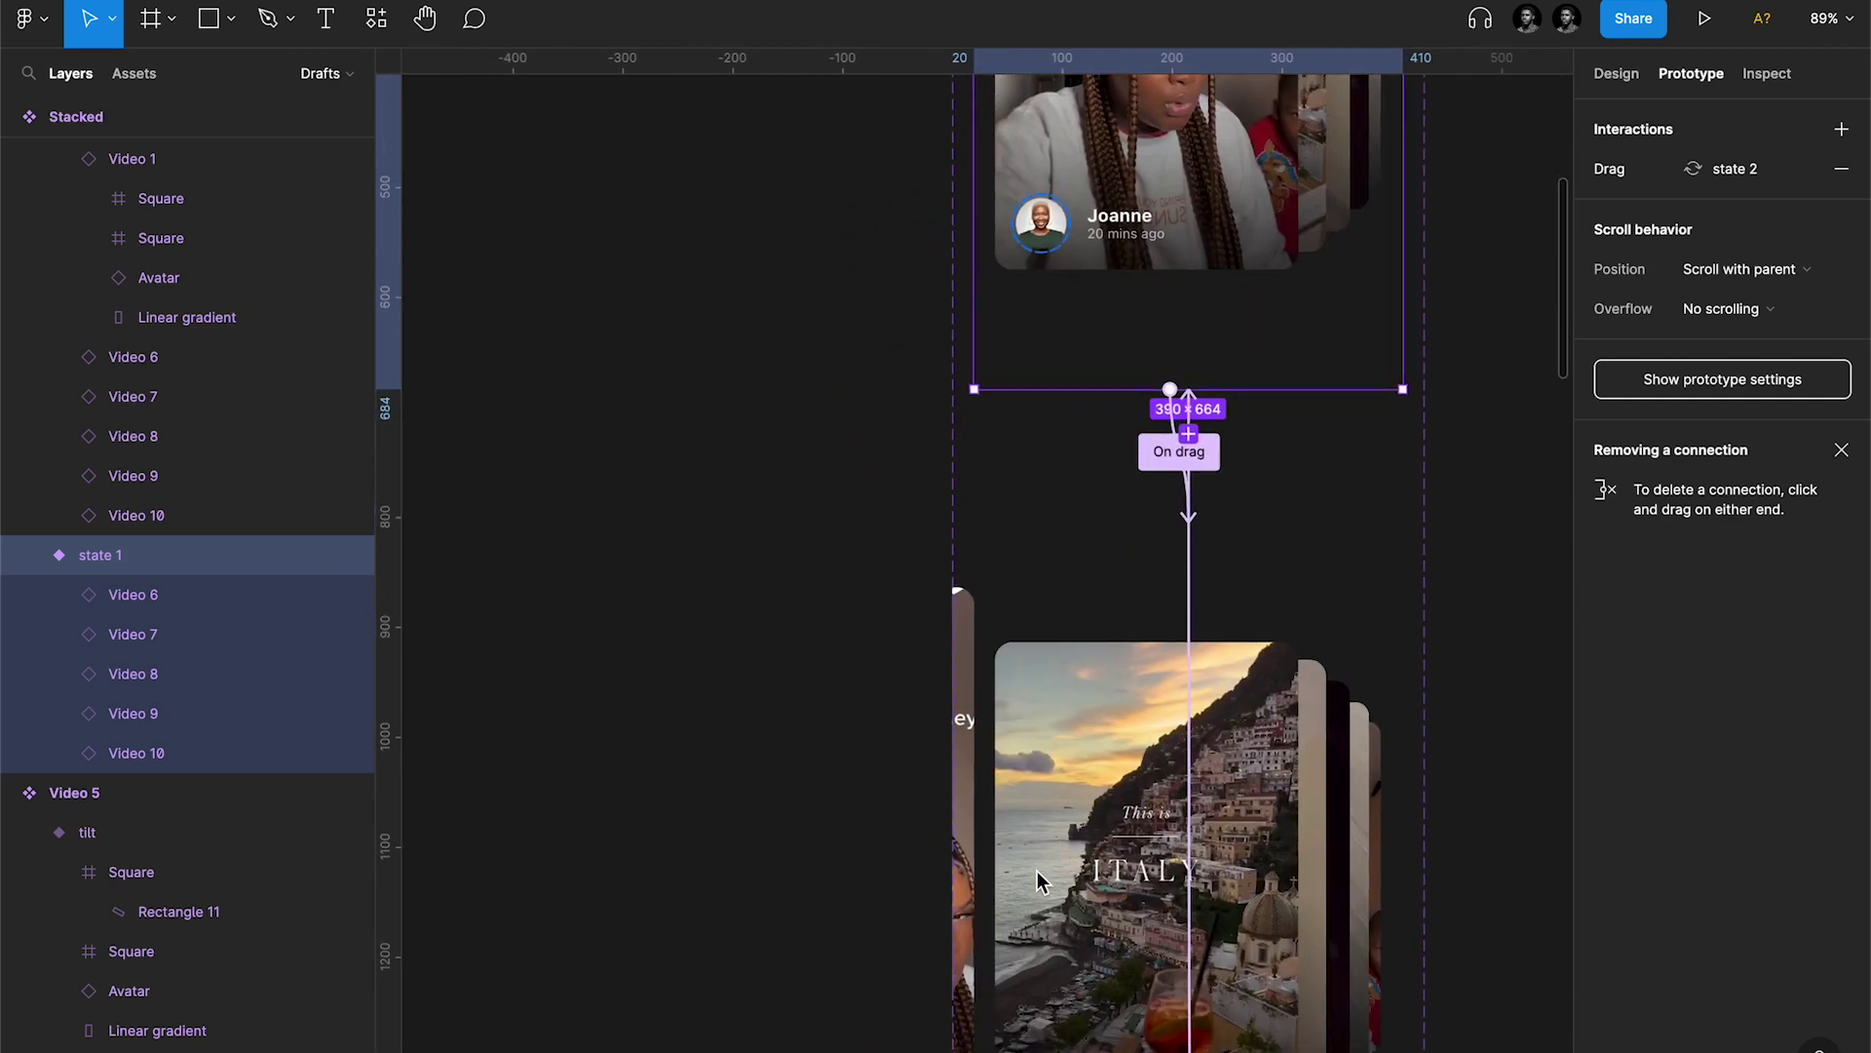
scroll(1037, 870, up, 3)
scroll(1037, 870, down, 3)
scroll(1037, 869, up, 1)
scroll(1037, 869, right, 2)
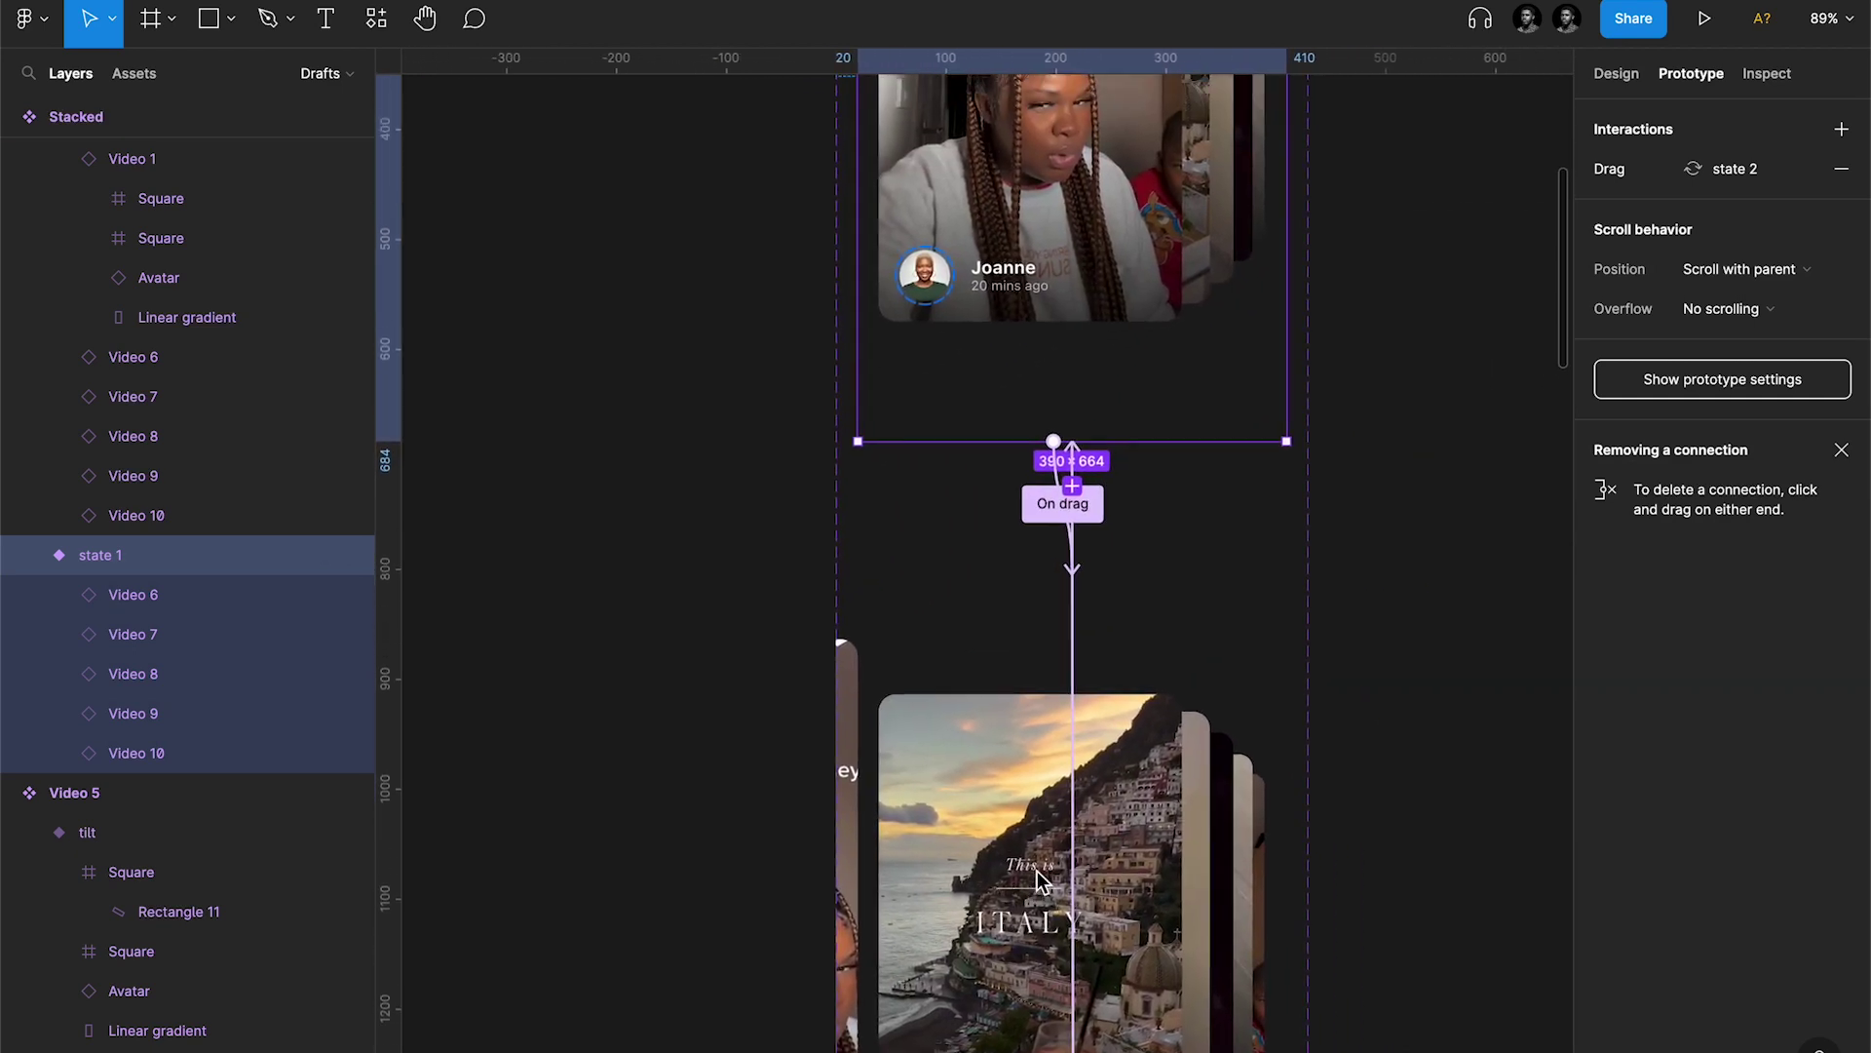
scroll(1038, 869, right, 2)
scroll(1037, 870, up, 4)
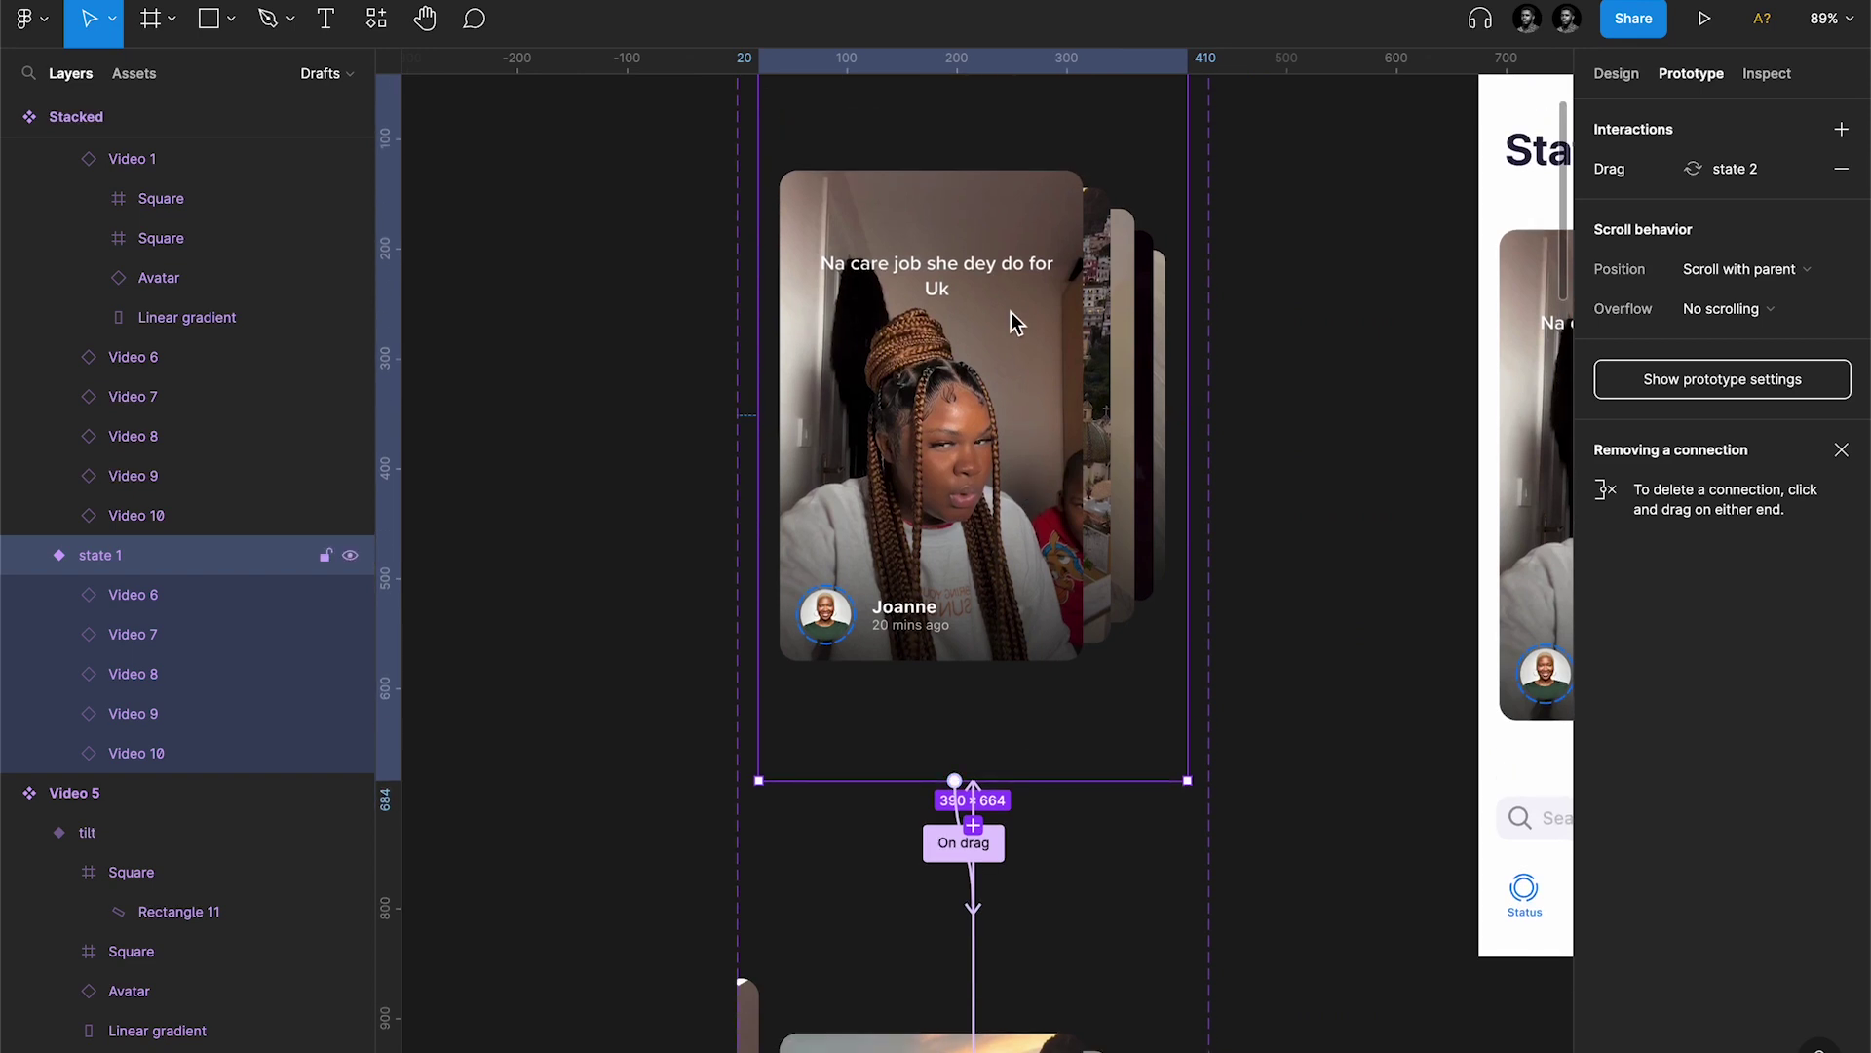
Step: Compare the front card's layer in state 1 with the matching tilted card's layer in state 2
click(956, 224)
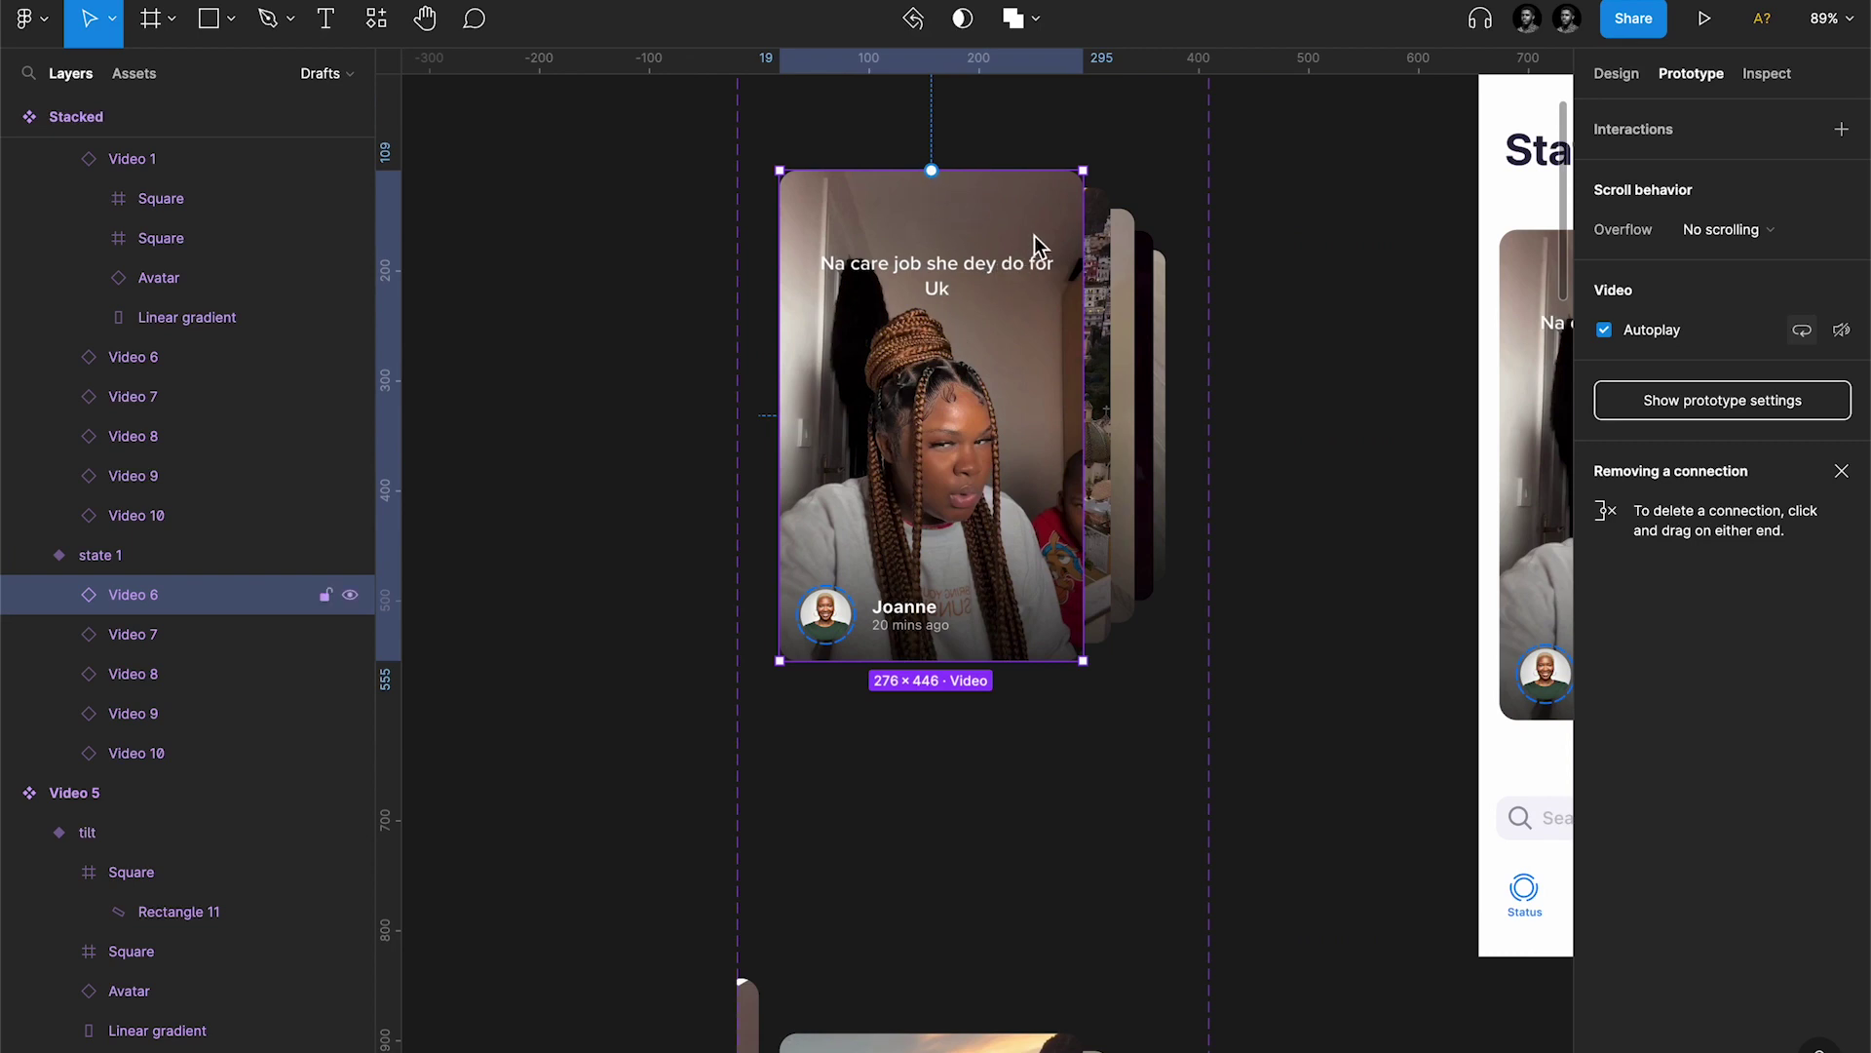
scroll(952, 542, down, 6)
scroll(952, 543, left, 1)
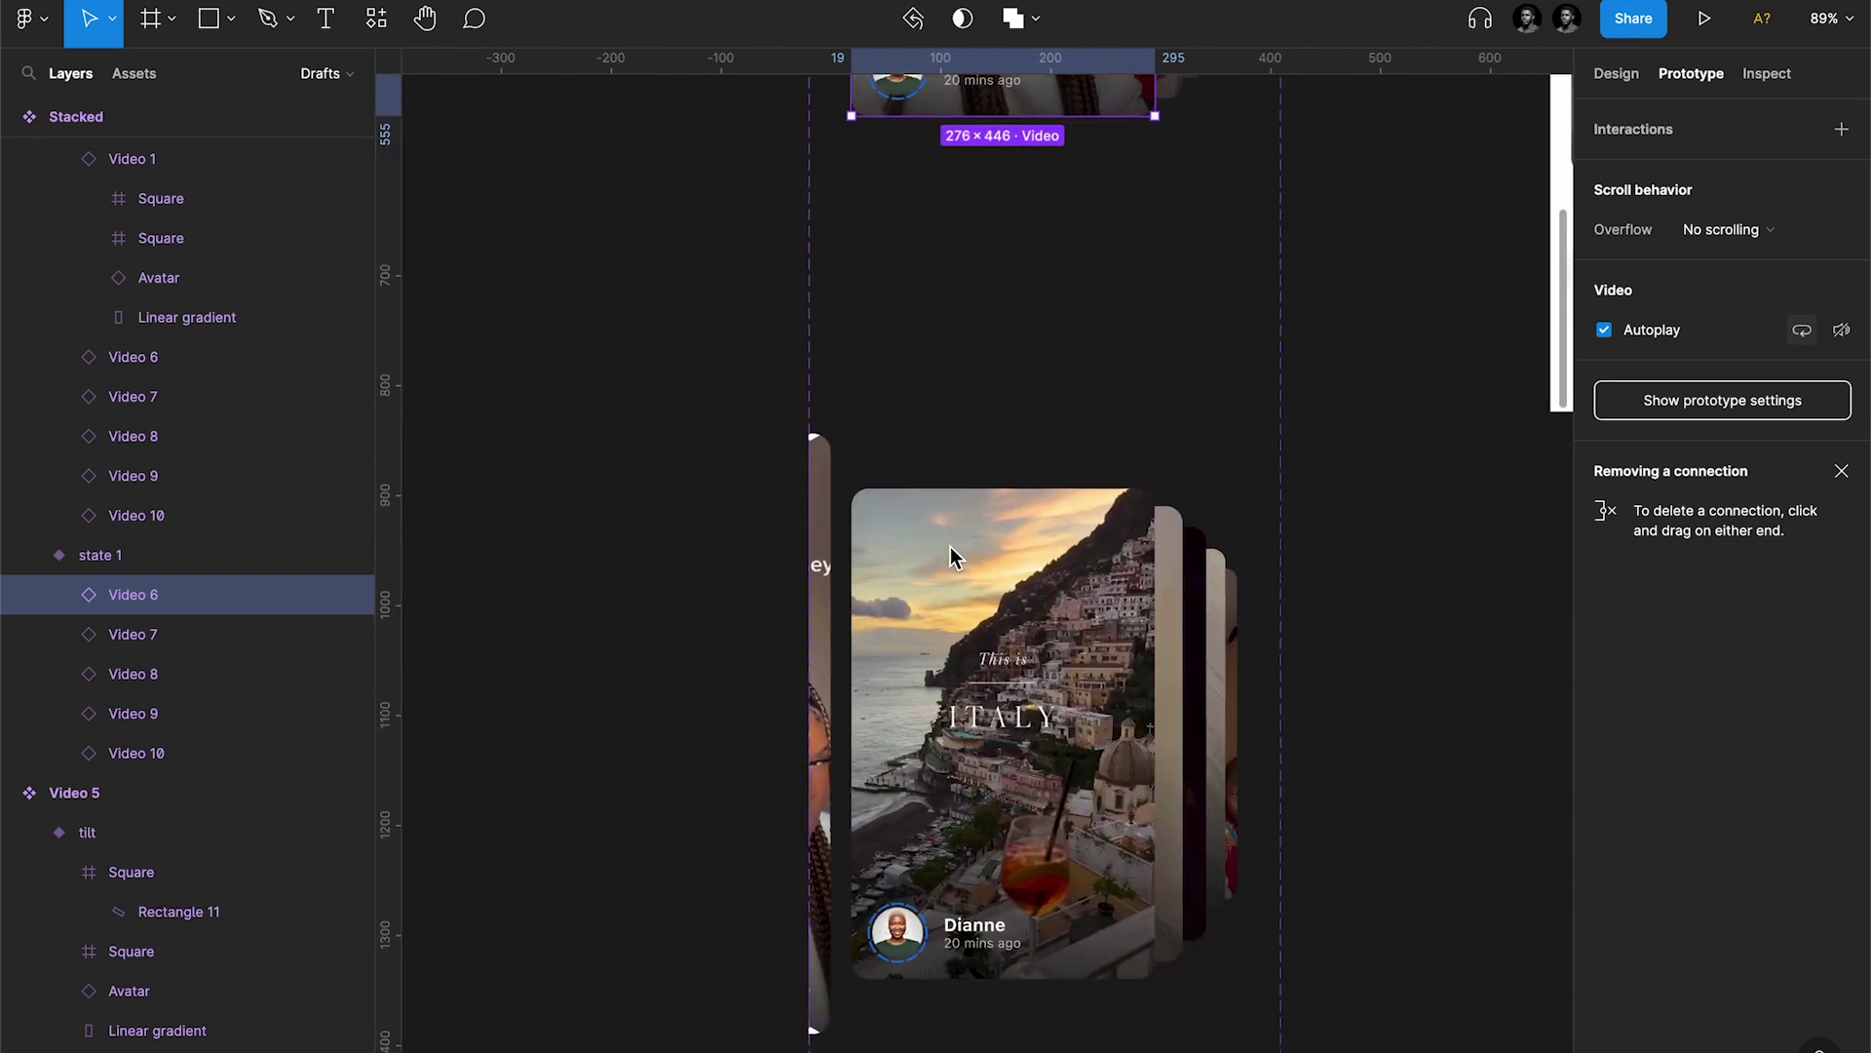
click(815, 519)
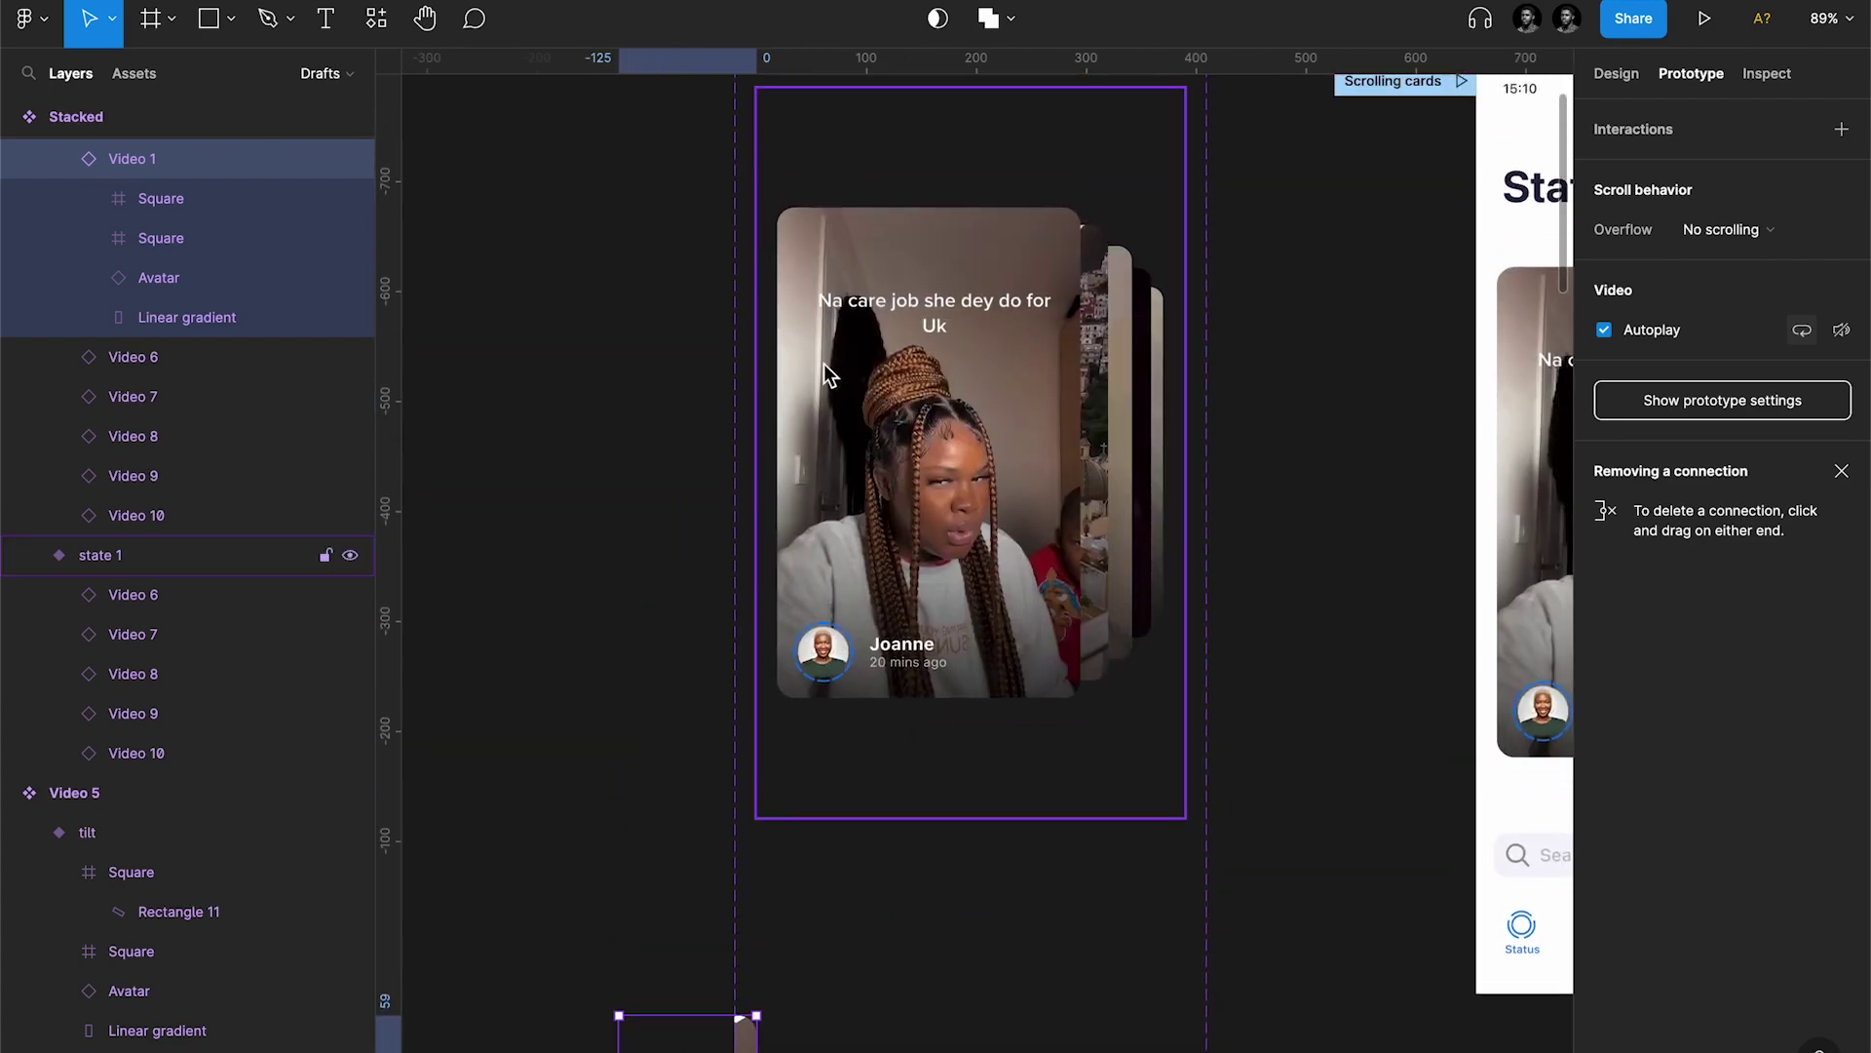
click(895, 339)
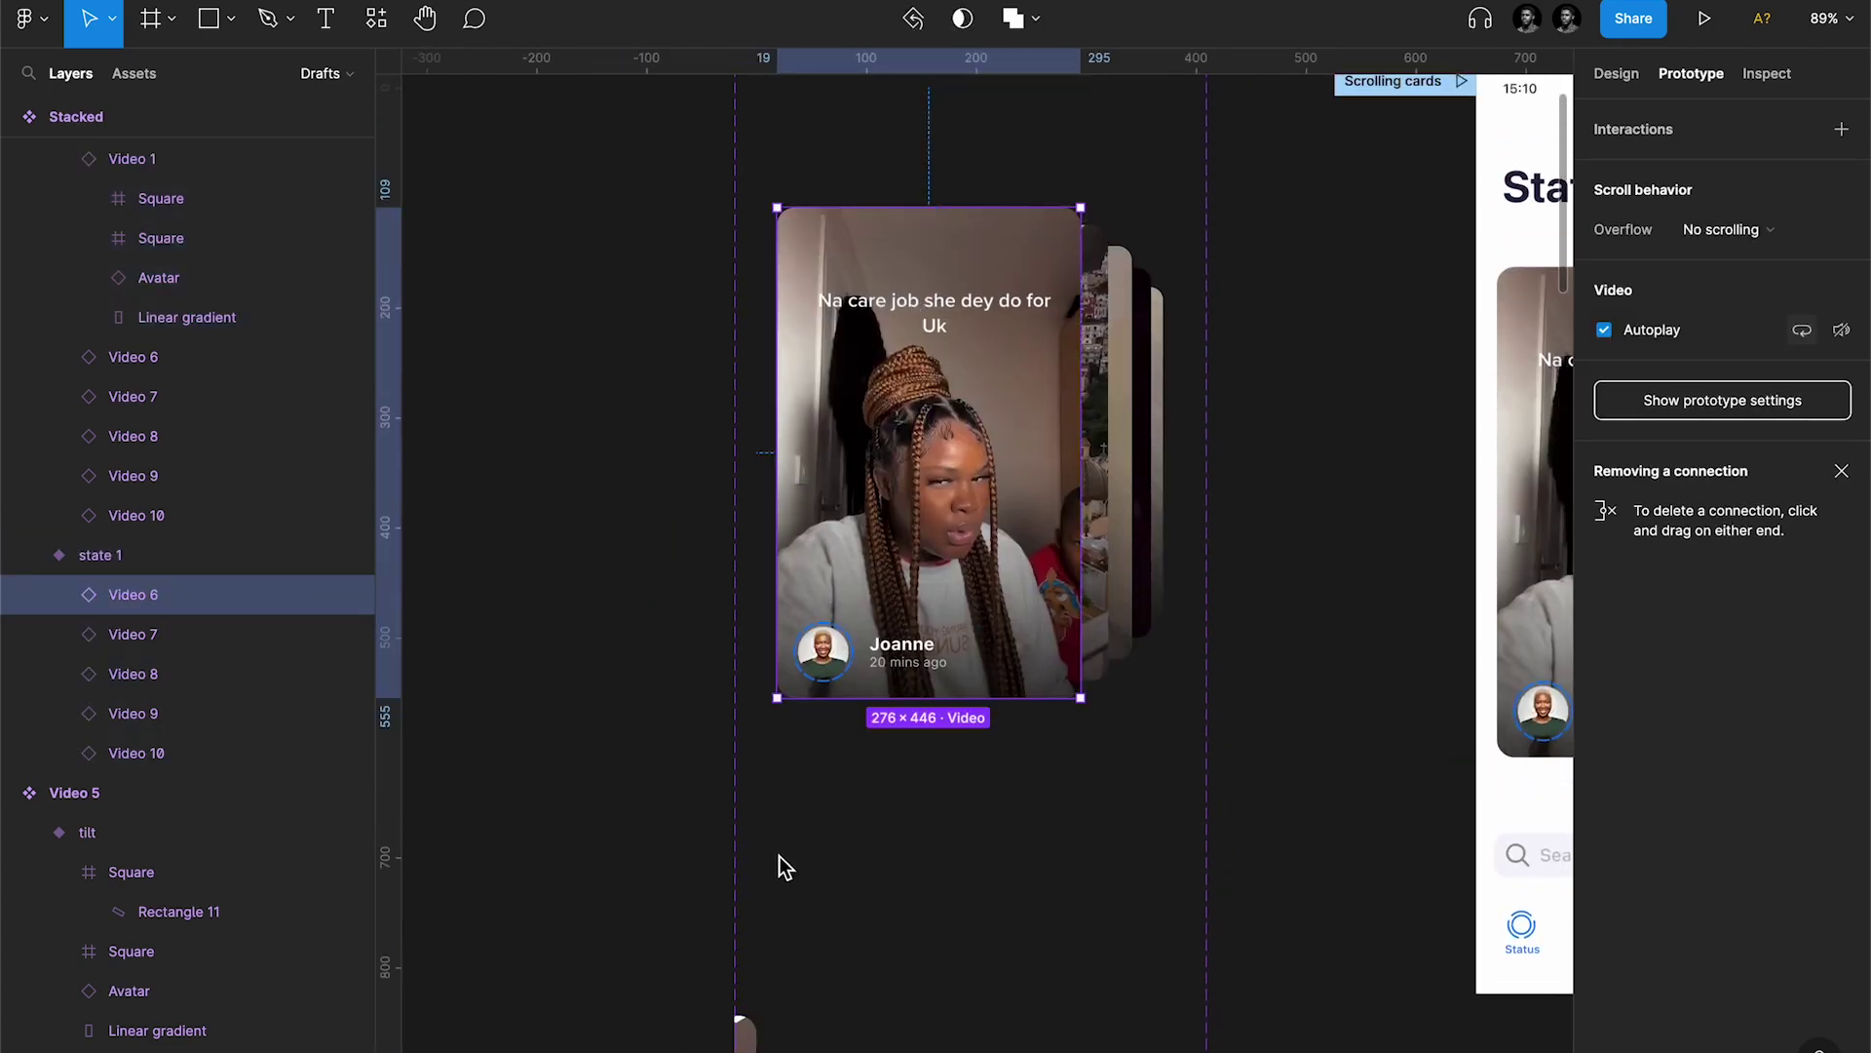
scroll(924, 417, up, 3)
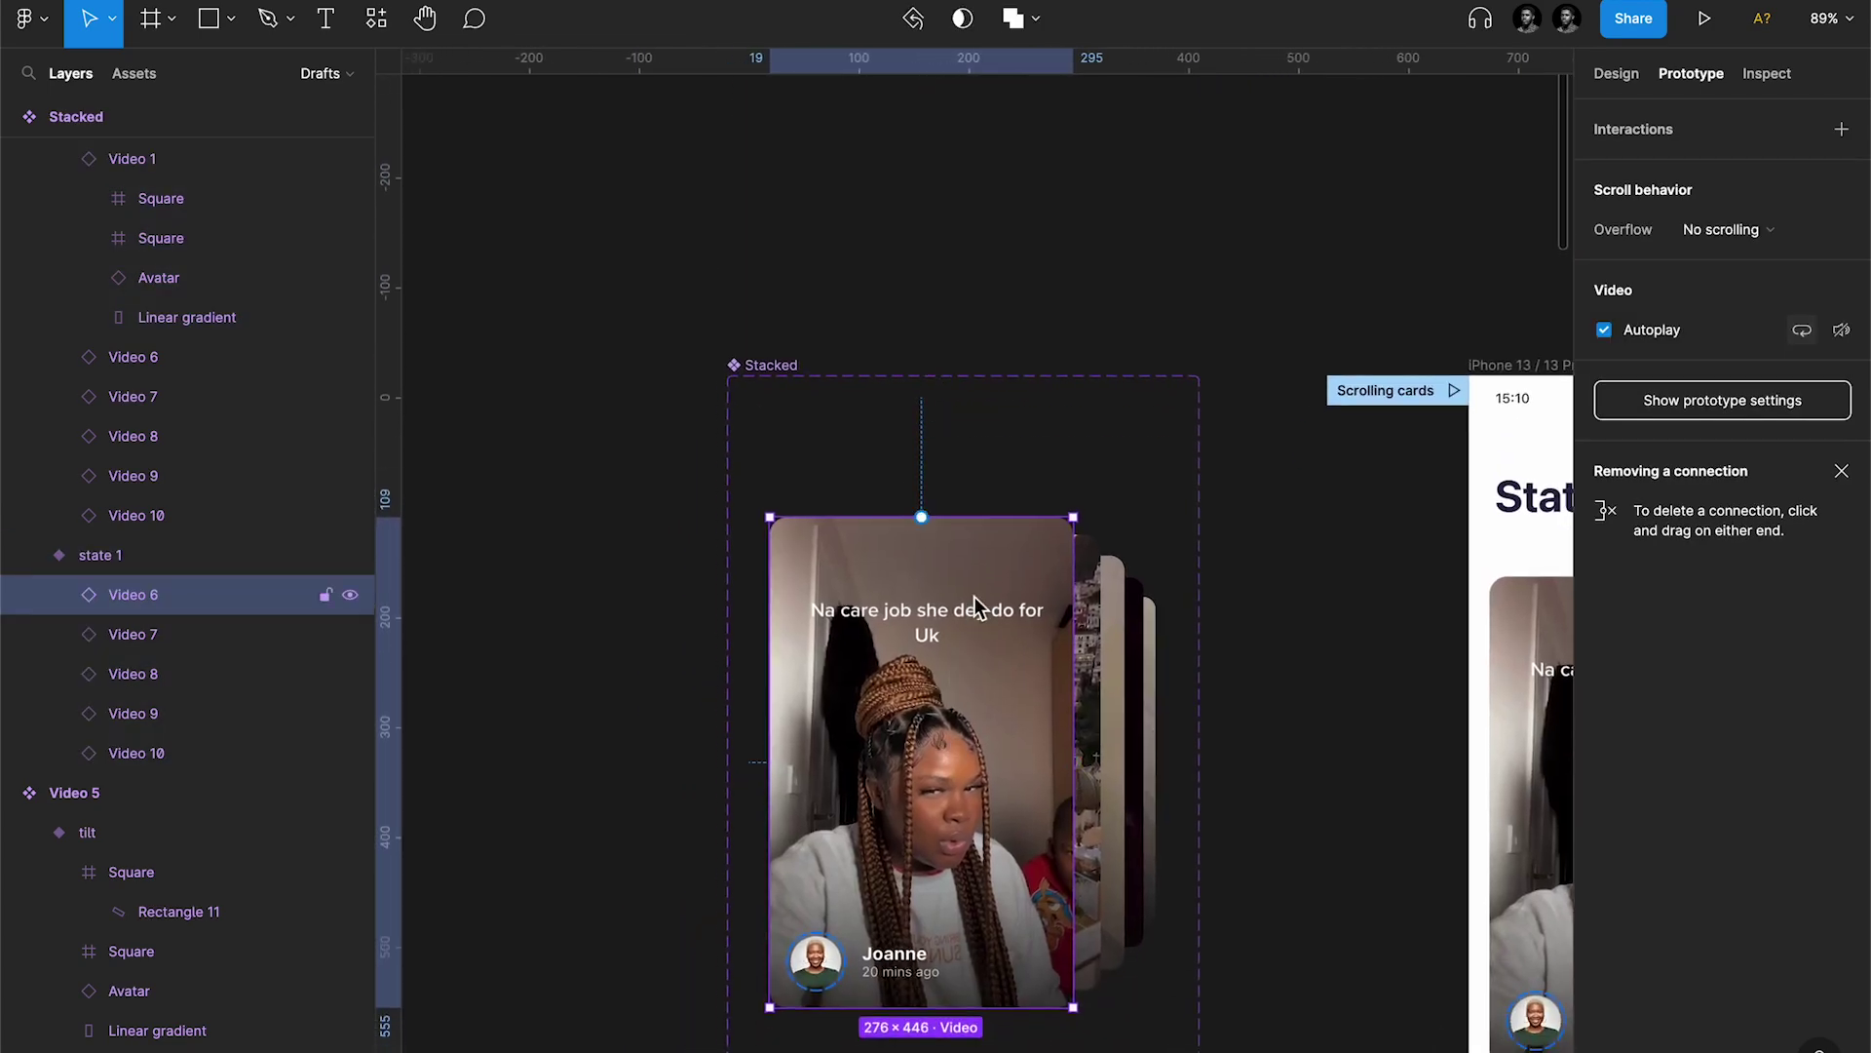
scroll(964, 631, down, 7)
scroll(965, 632, left, 2)
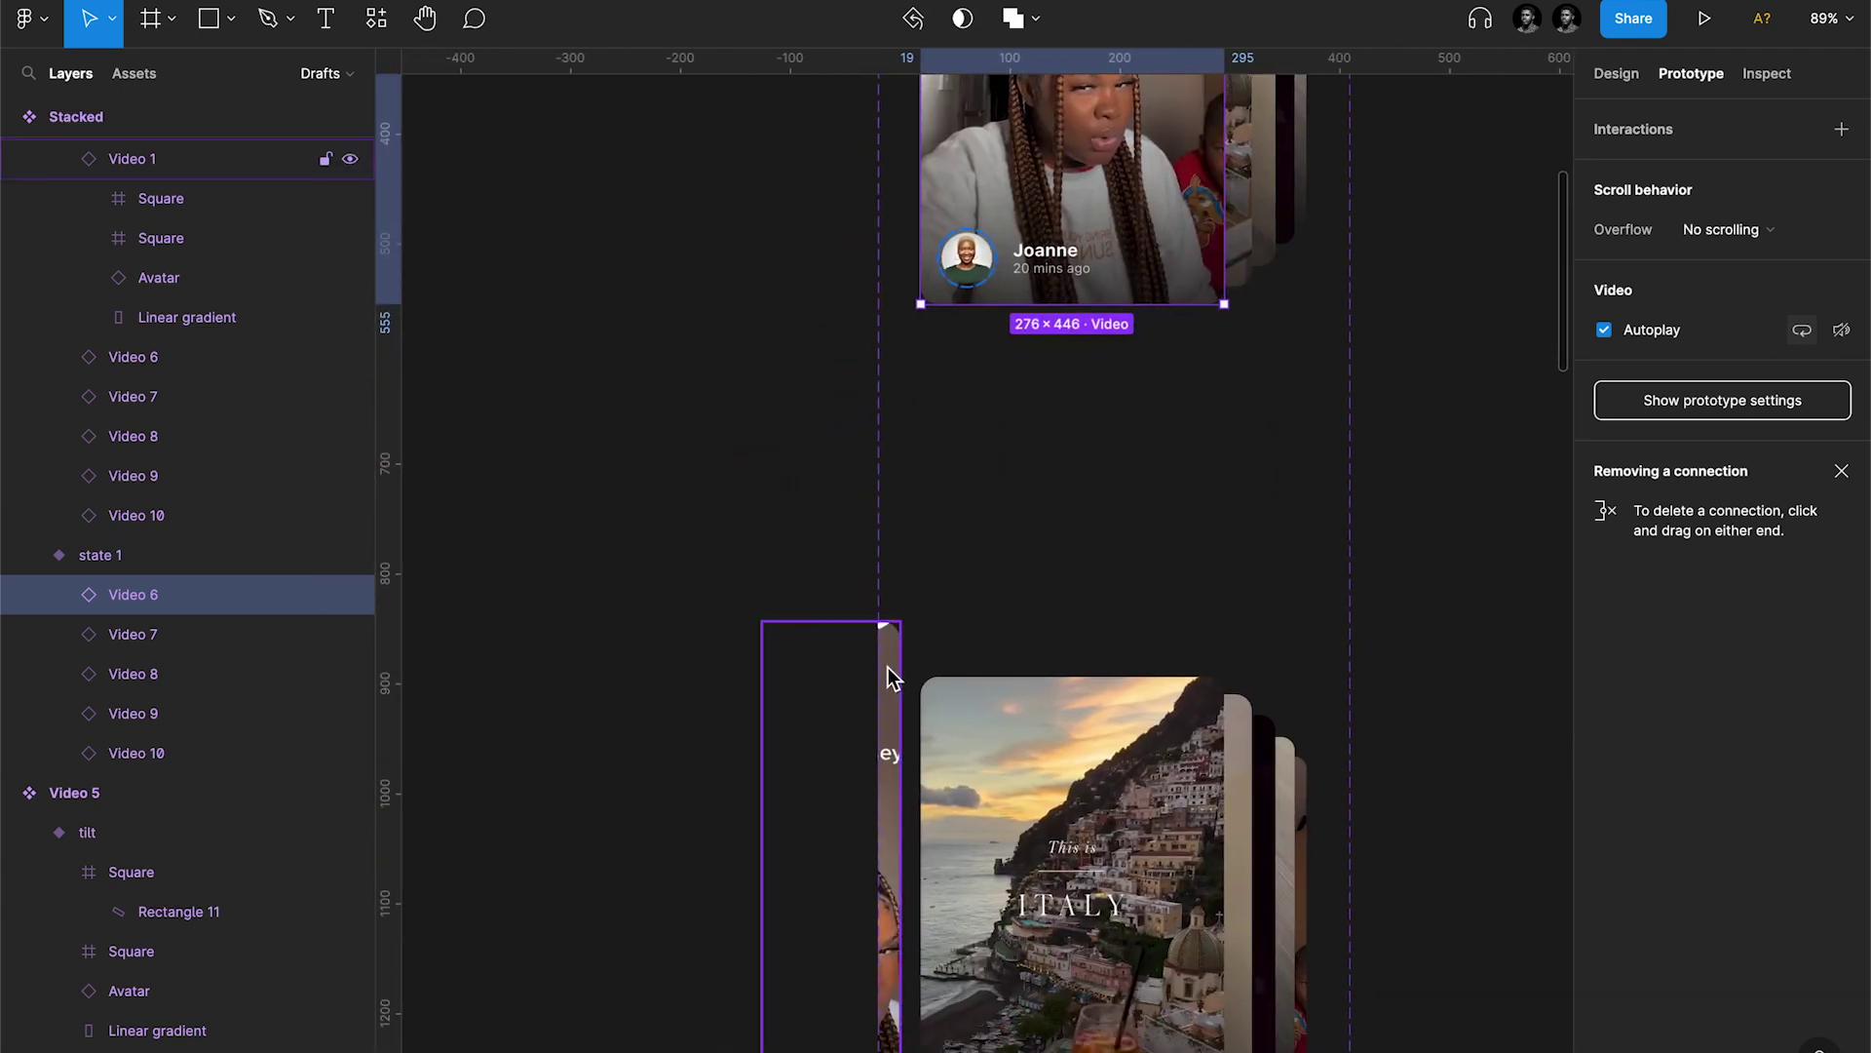
click(890, 672)
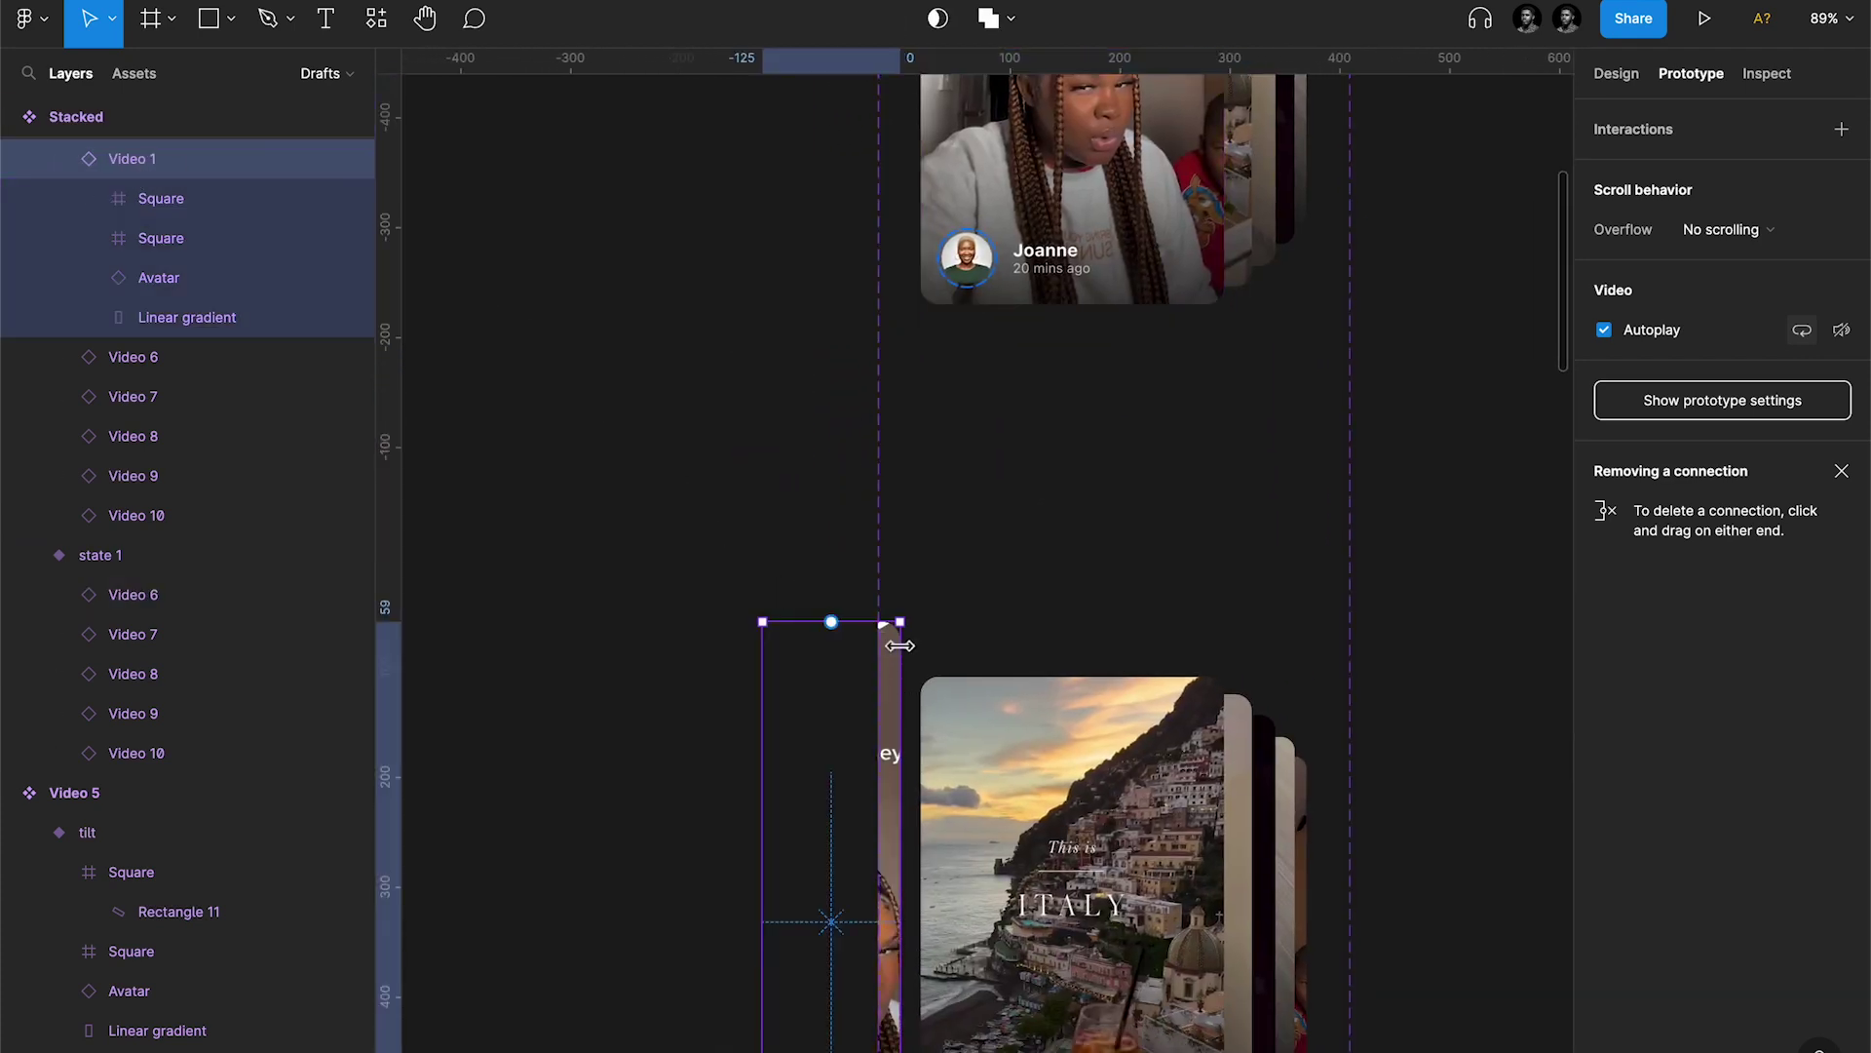
Step: Rename the front card layer in state 1 of the Stacked component as "Video 1"
click(1073, 210)
key(shift+2)
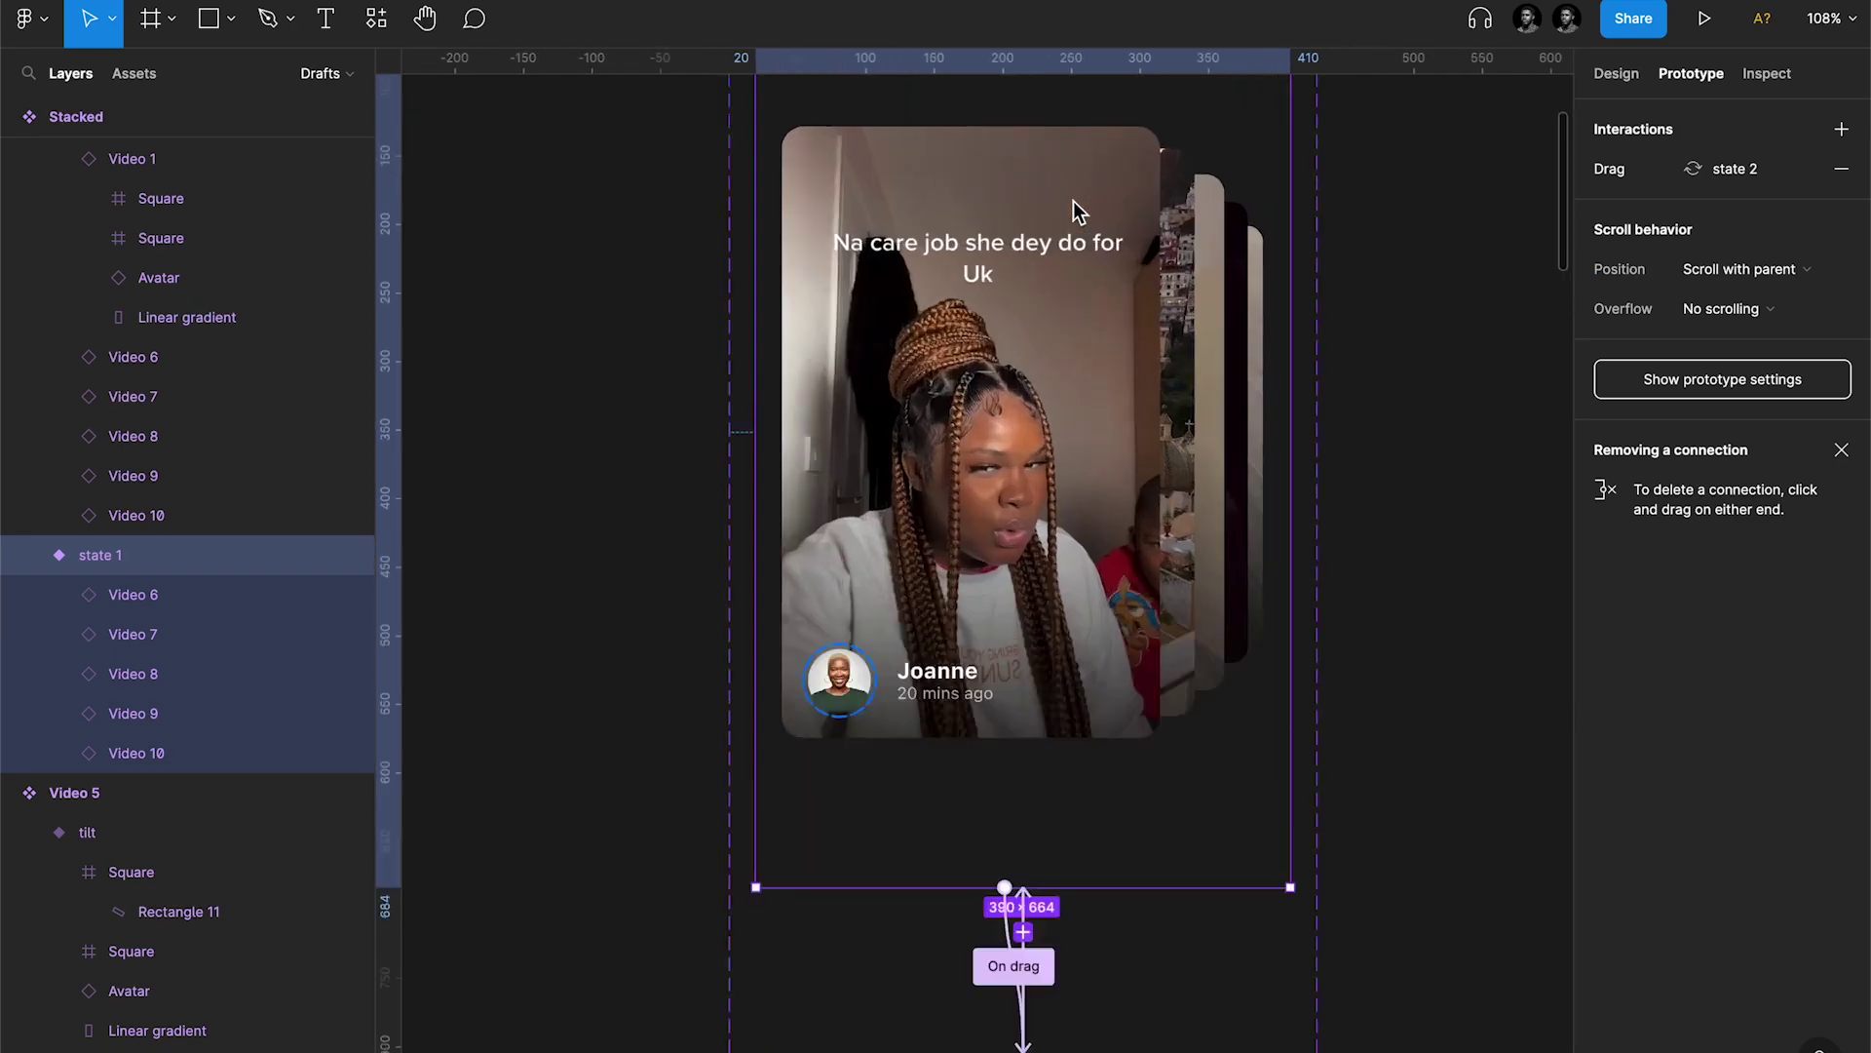
double_click(1020, 328)
key(super+r)
key(Right)
key(BackSpace)
key(BackSpace)
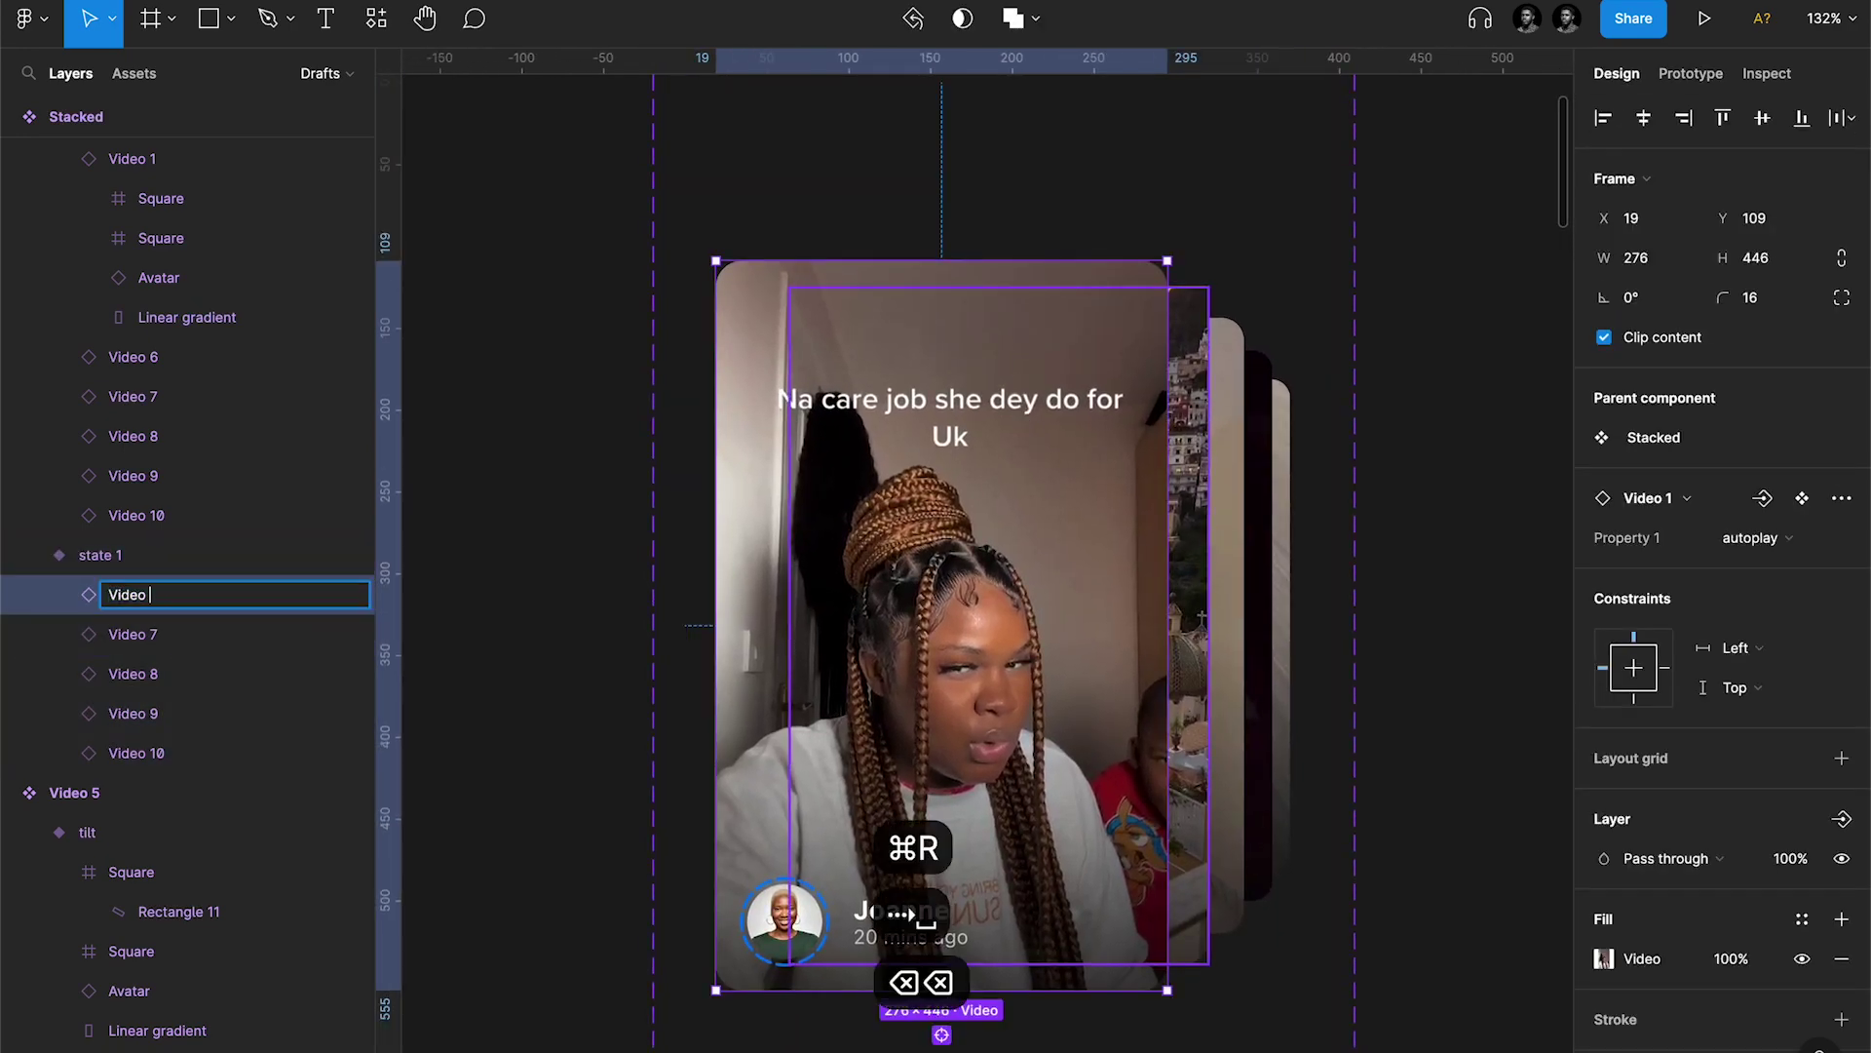
text(1)
key(Return)
Step: Rename the remaining cards behind the front one in state 1 as "Video 2" to "Video 5"
click(1189, 390)
key(super+r)
key(BackSpace)
key(BackSpace)
text(5)
key(Return)
Step: Rename the first four stacked card layers in state 2 as "Video 2", "Video 3", "Video 4" and "Video 5"
double_click(949, 780)
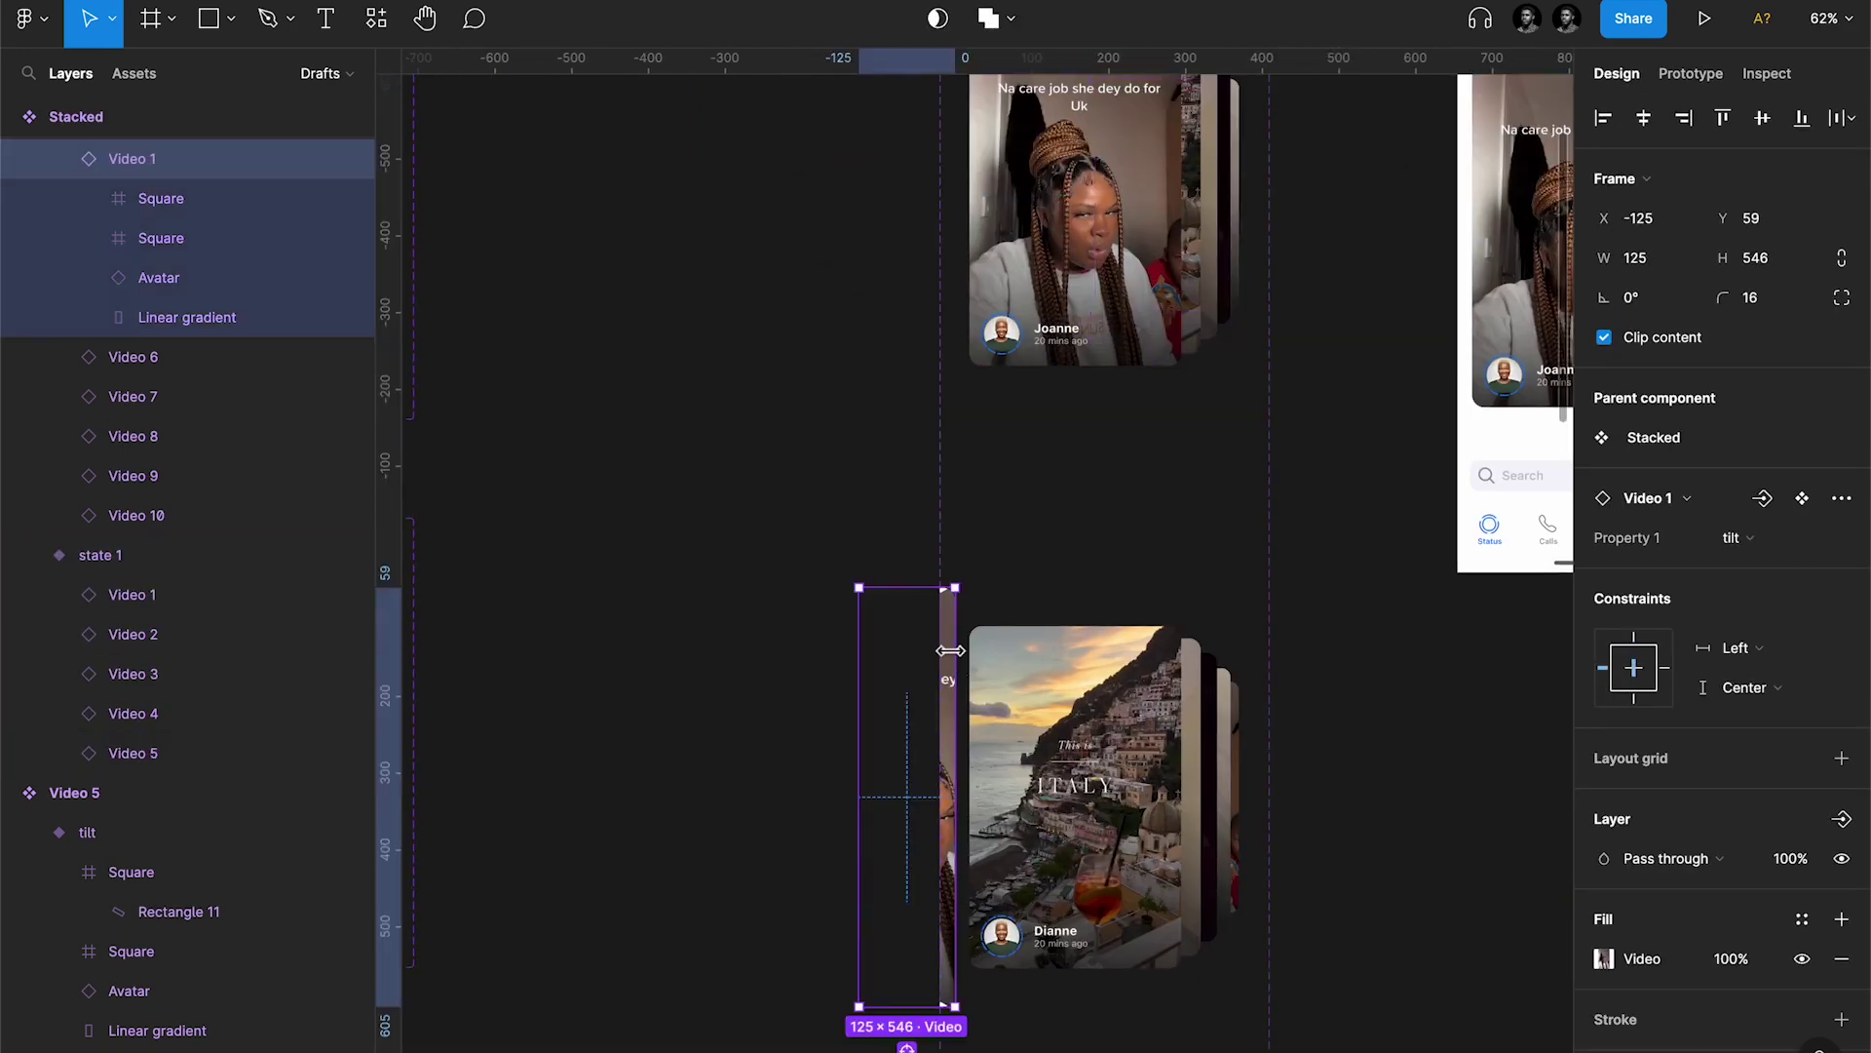
click(1082, 780)
key(super+r)
key(Right)
click(1143, 663)
text(4)
key(Return)
click(1235, 663)
key(super+r)
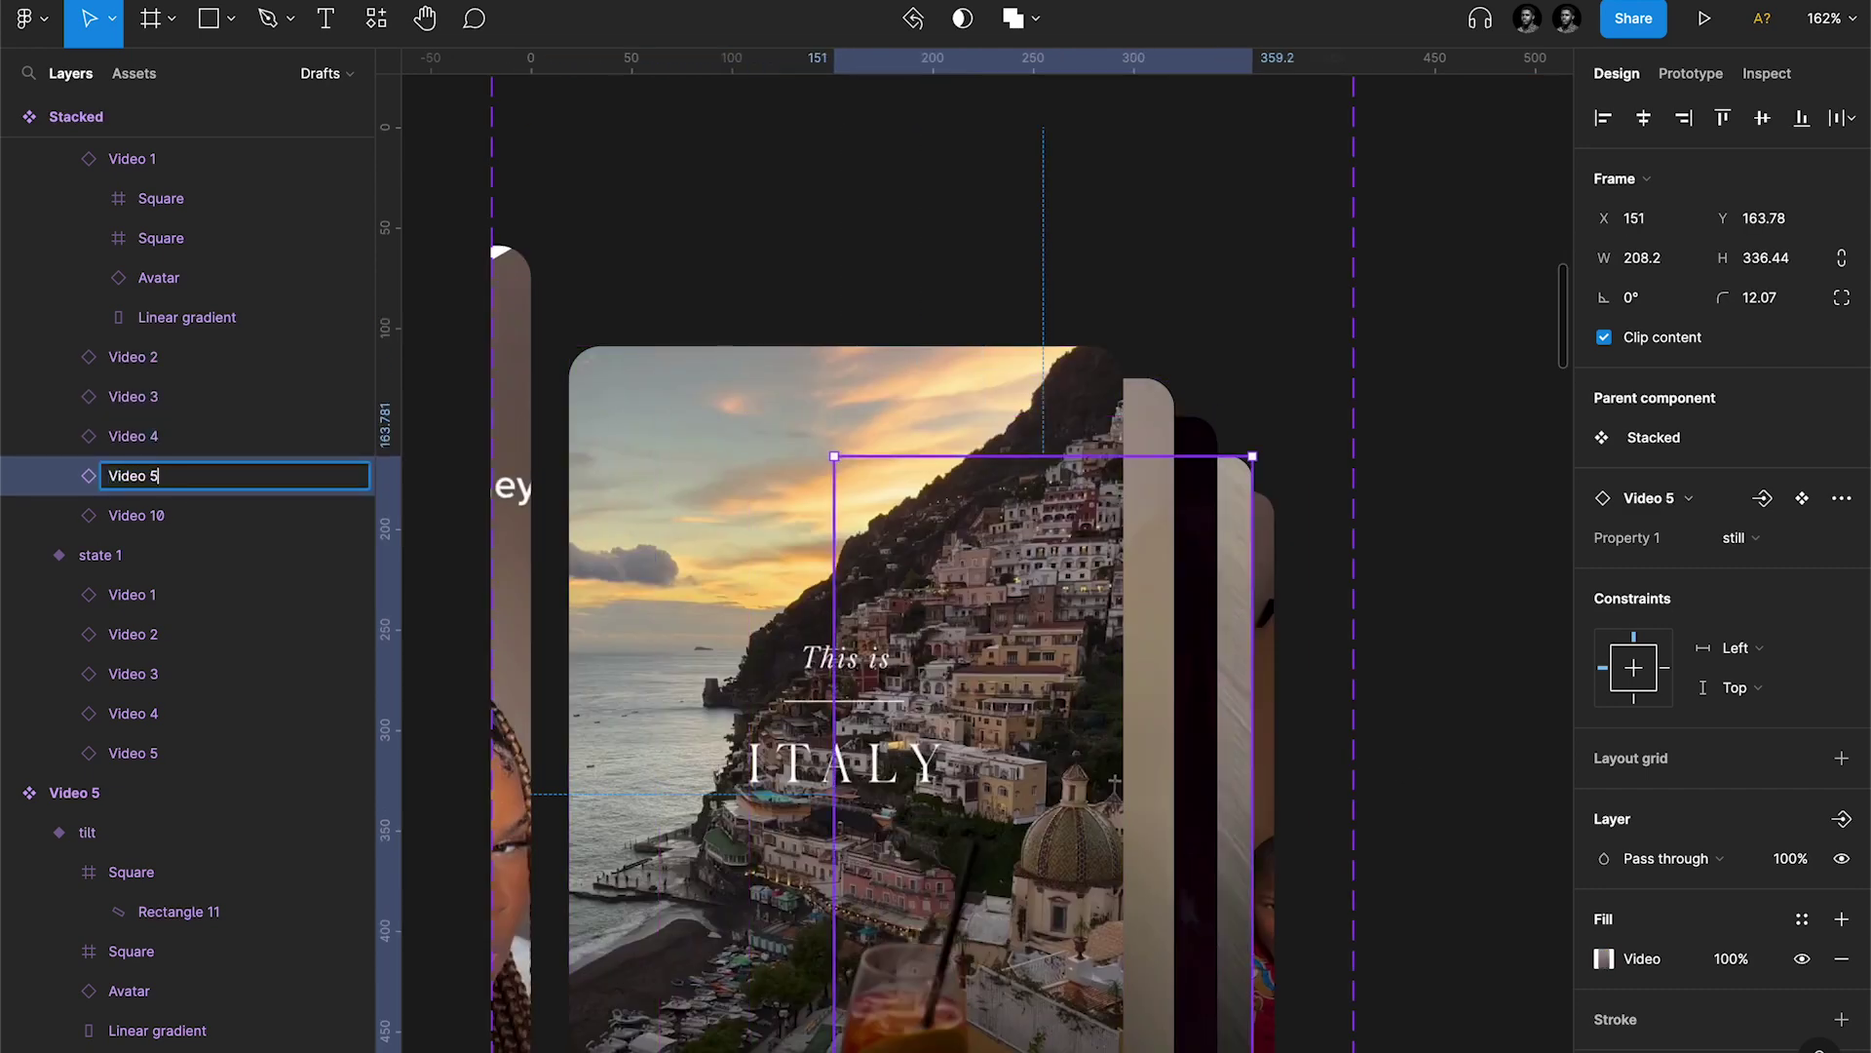
click(1263, 682)
Step: Rename the first three stacked card layers in the Stacked component's third state as "Video 3", "Video 4" and "Video 5"
double_click(1191, 773)
key(super+r)
text(3)
key(Tab)
key(super+r)
key(Right)
key(BackSpace)
text(5)
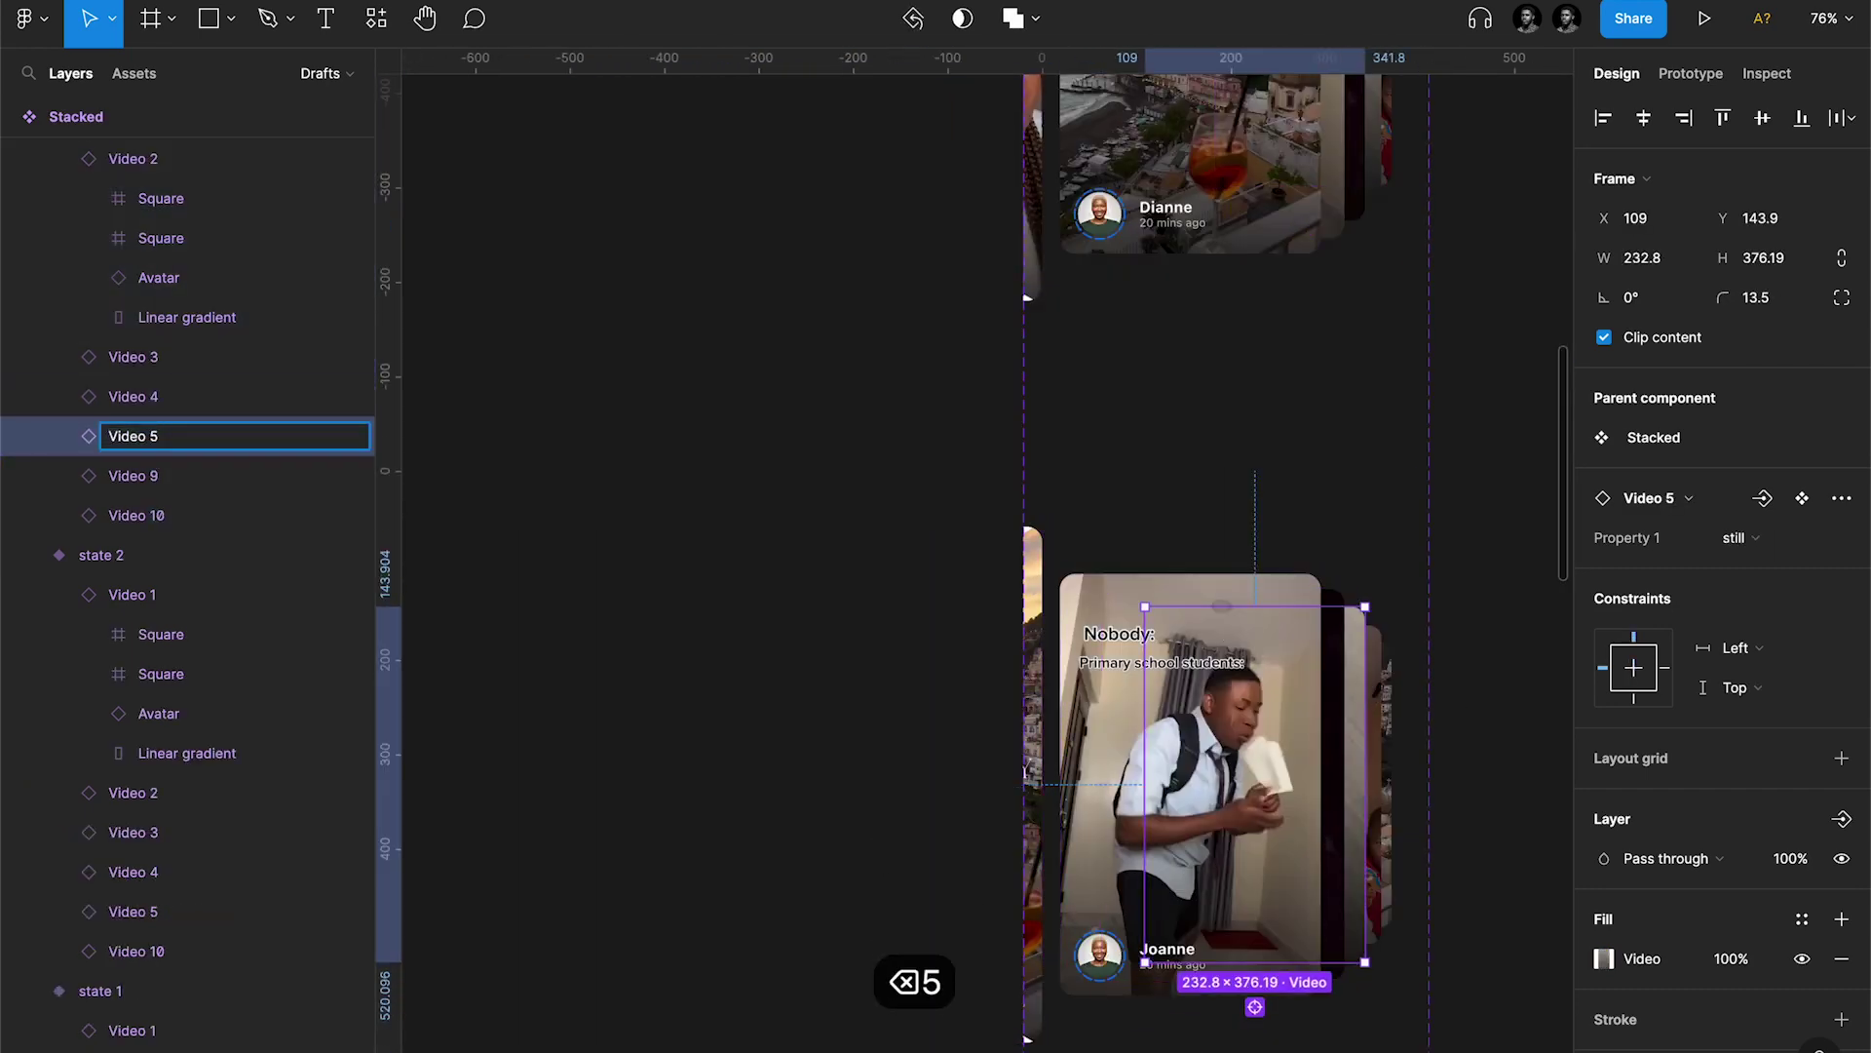
Step: Rename the last two card layers in the third state as "Video 10" and "Video 20"
double_click(208, 476)
text(10)
key(Return)
click(1387, 779)
key(super+r)
text(20)
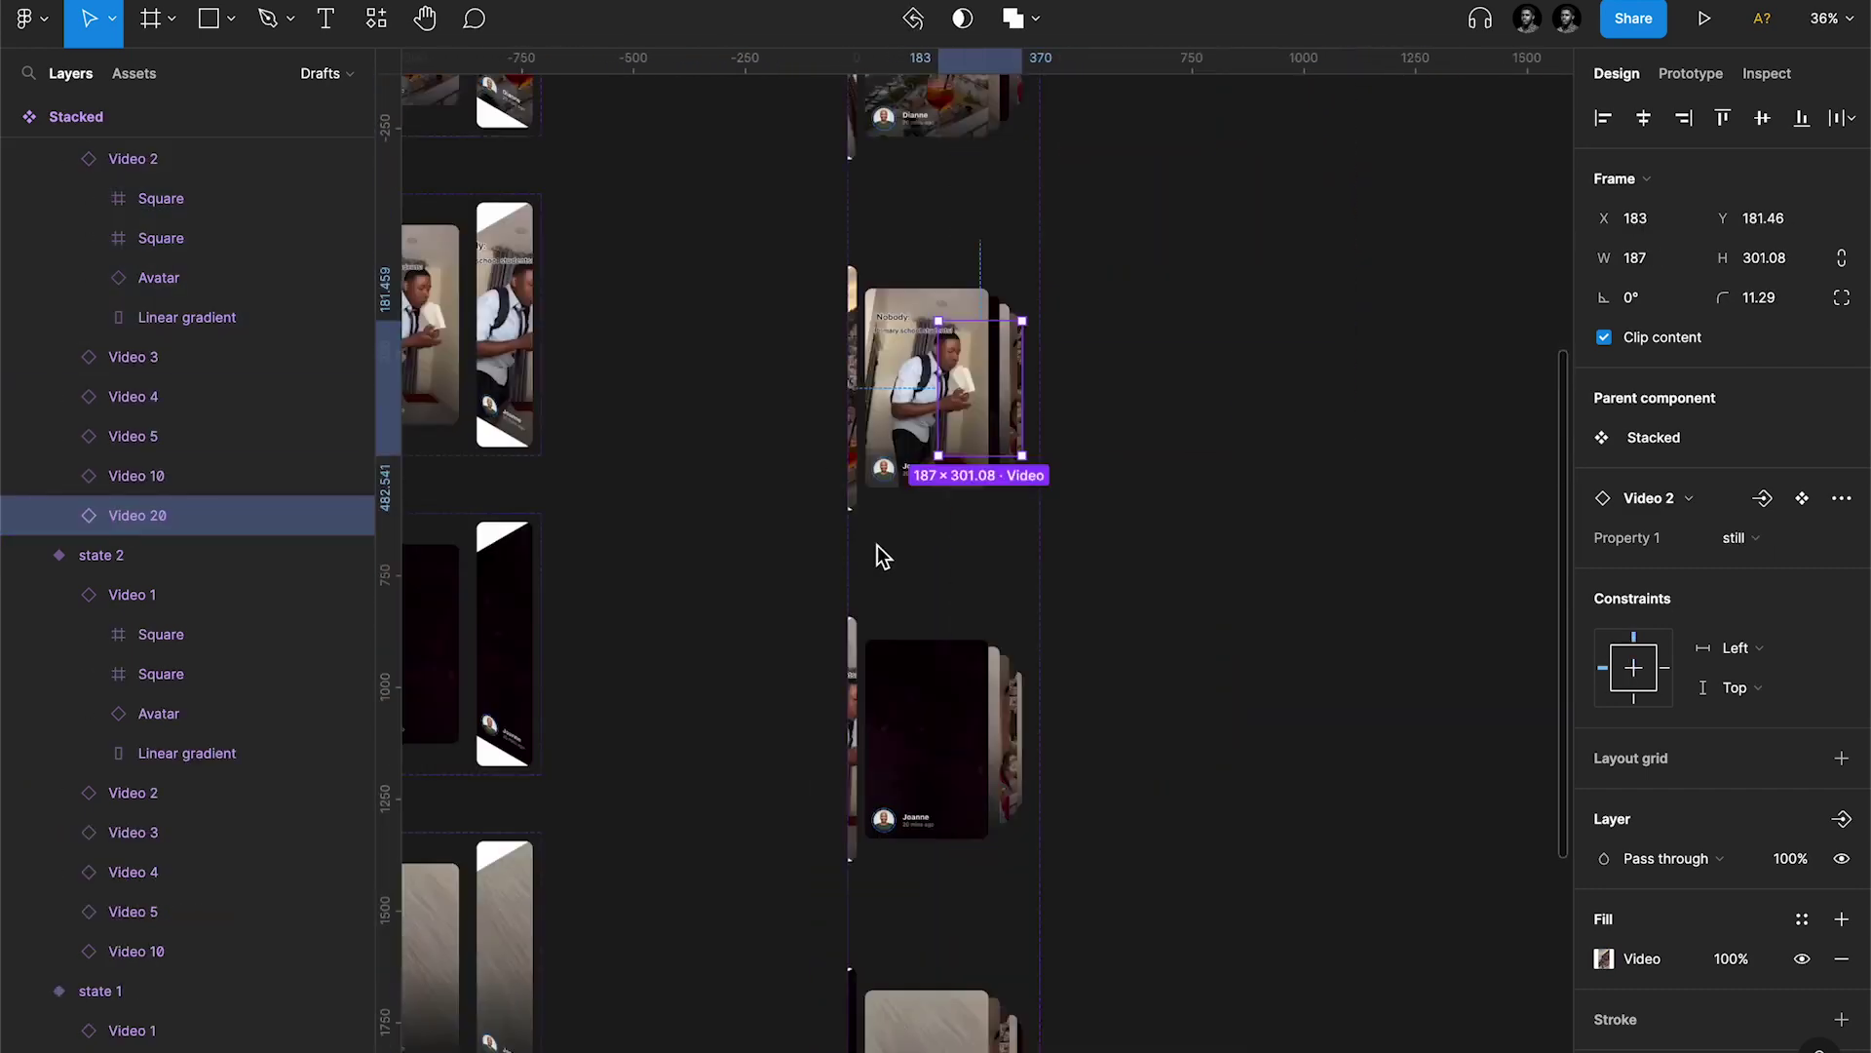
Step: Name state 4's last three cards "Video 10", "Video 20" and "Video 30", and state 5's second to fourth "Video 5", "Video 10" and "Video 20"
double_click(907, 409)
key(super+r)
text(45)
key(super+r)
key(BackSpace)
text(10)
key(Return)
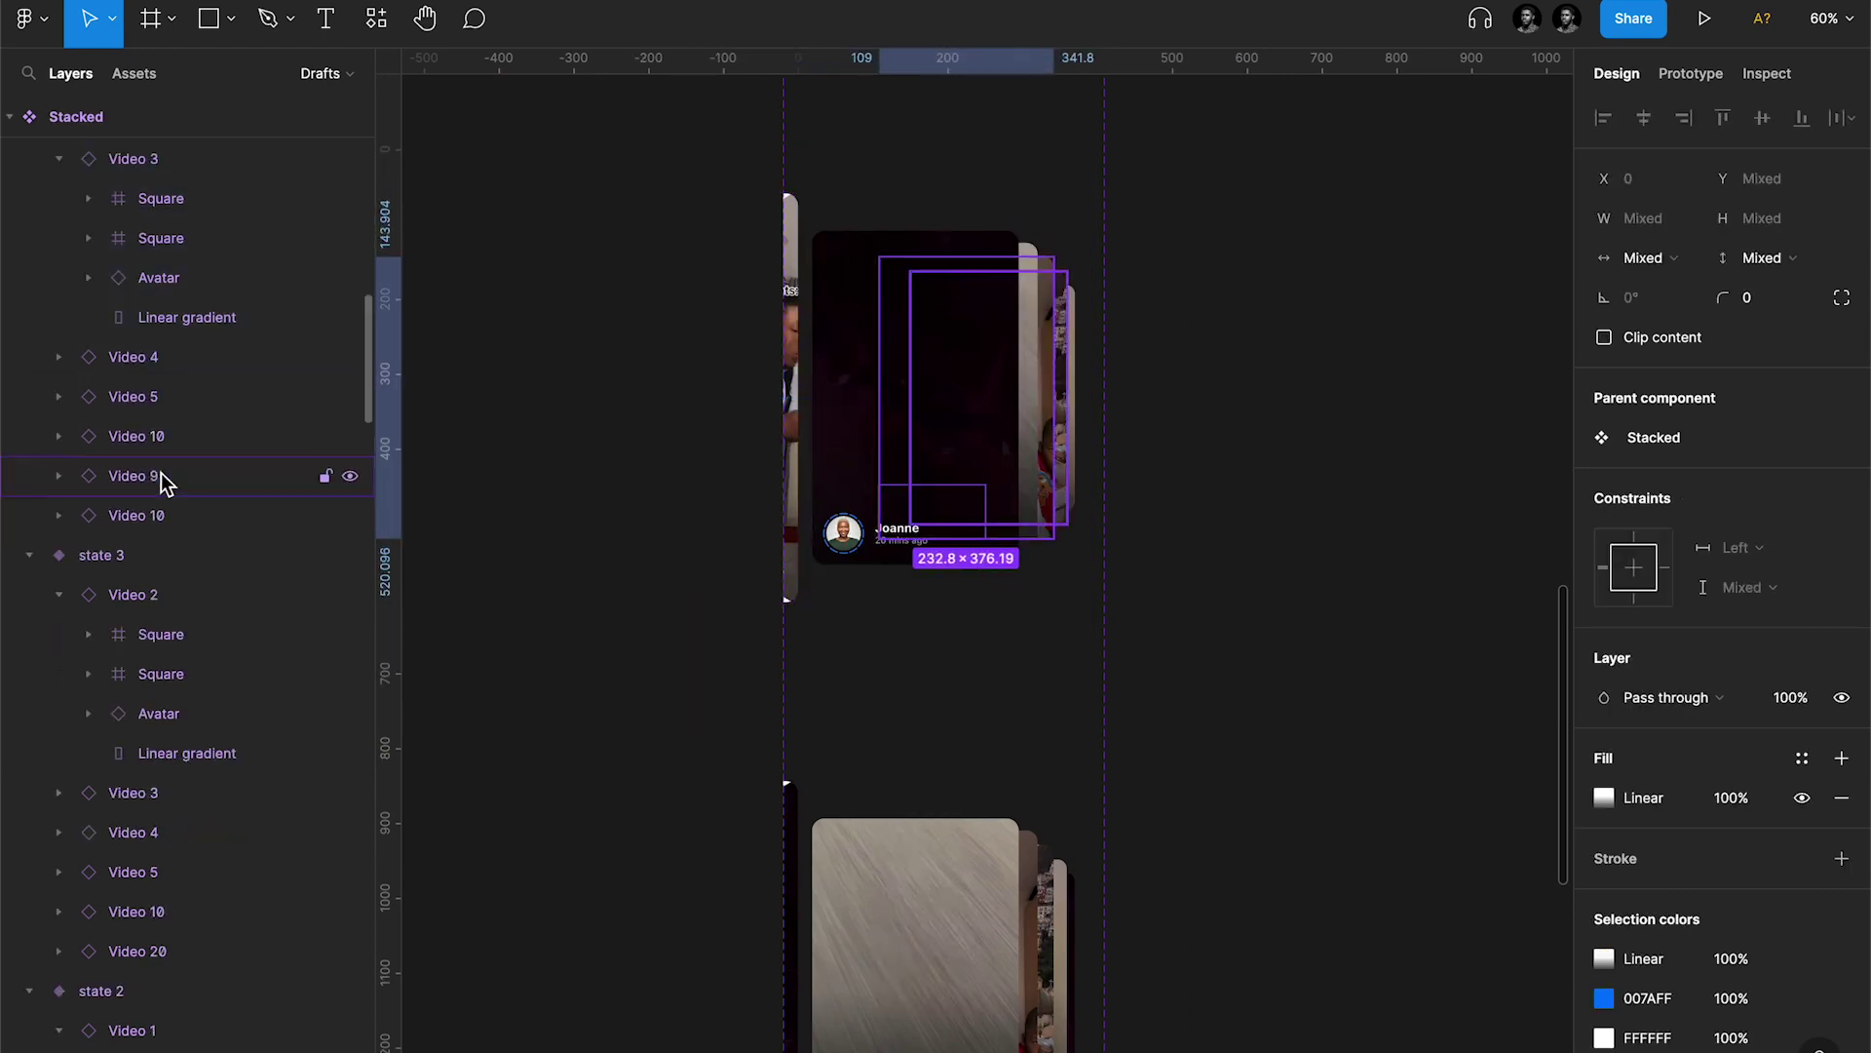
click(162, 478)
text(2030510)
key(Return)
Step: Rename the last two stacked card layers in state 5 as "Video 30" and "Video 40"
click(130, 484)
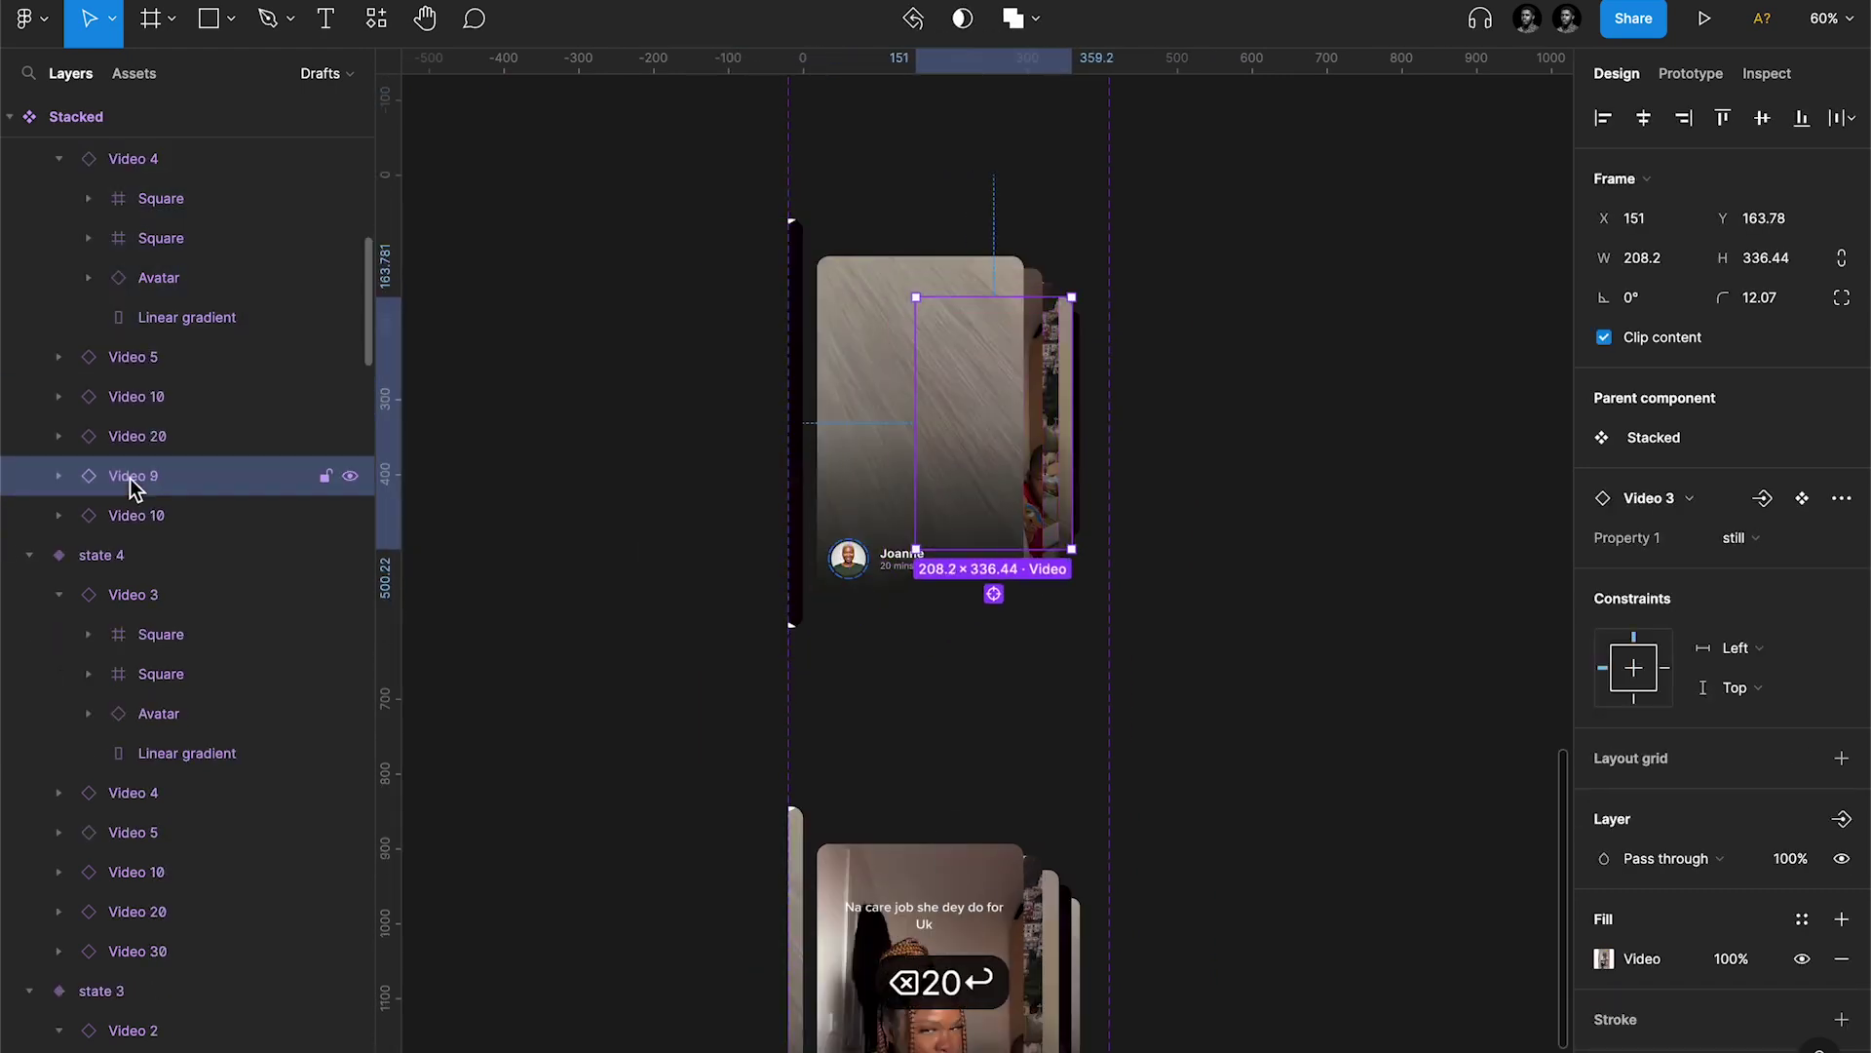
click(130, 526)
key(super+r)
key(Right)
key(BackSpace)
key(BackSpace)
key(BackSpace)
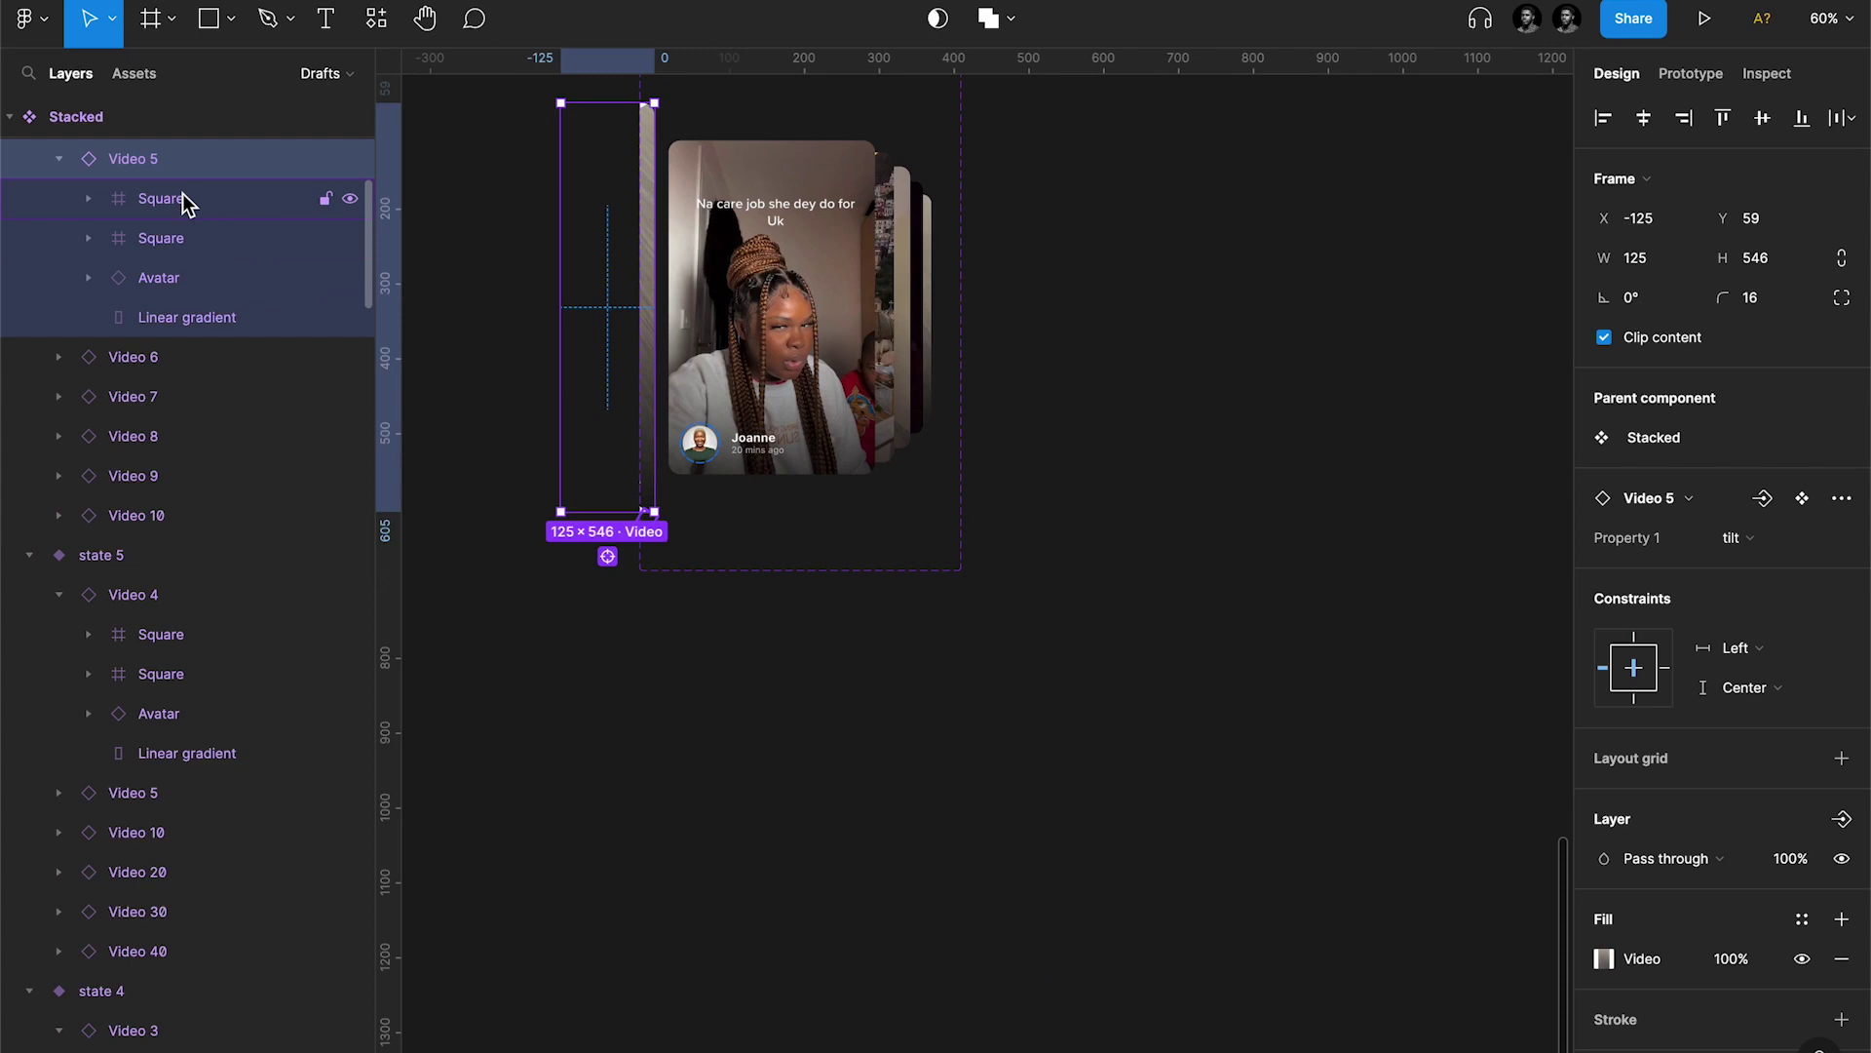
Step: Rename the five cards after the first in state 6 as "Video 10", "Video 20", "Video 30", "Video 40" and "Video 50"
click(146, 356)
key(super+r)
key(BackSpace)
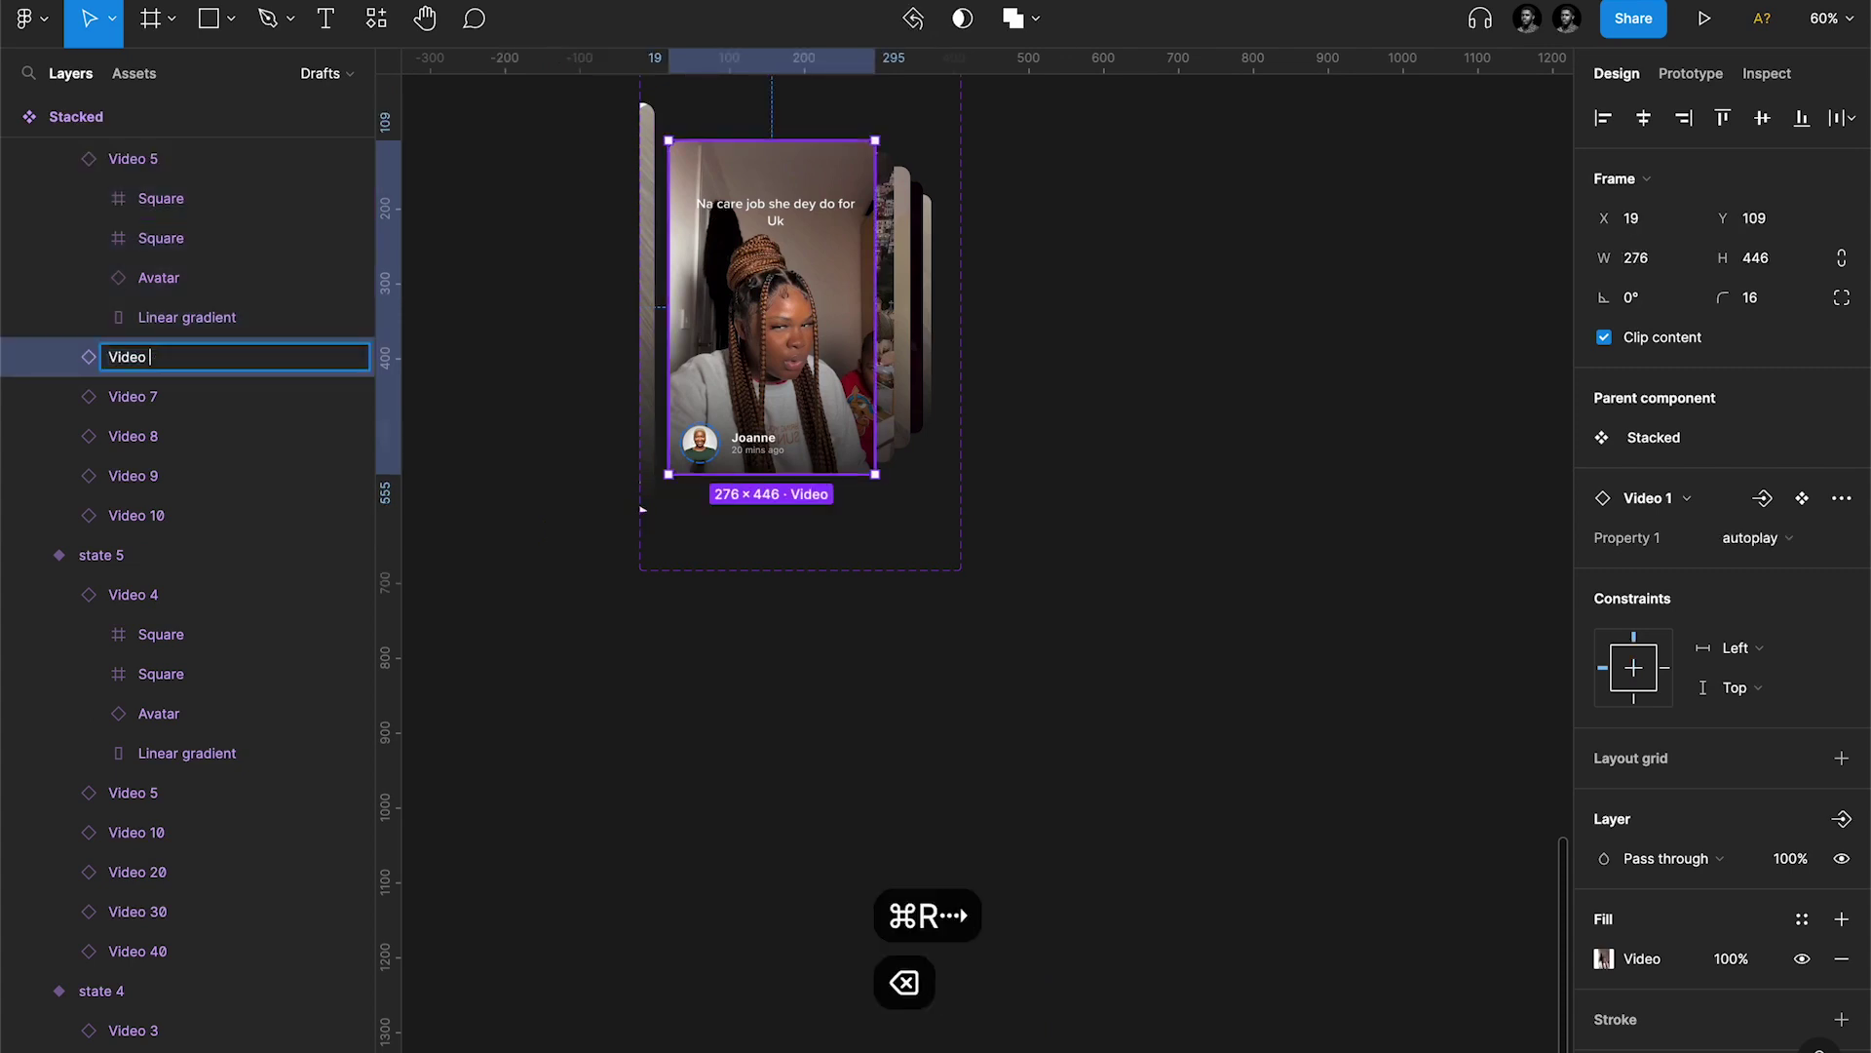
text(10)
scroll(911, 334, up, 6)
scroll(910, 334, down, 3)
text(202)
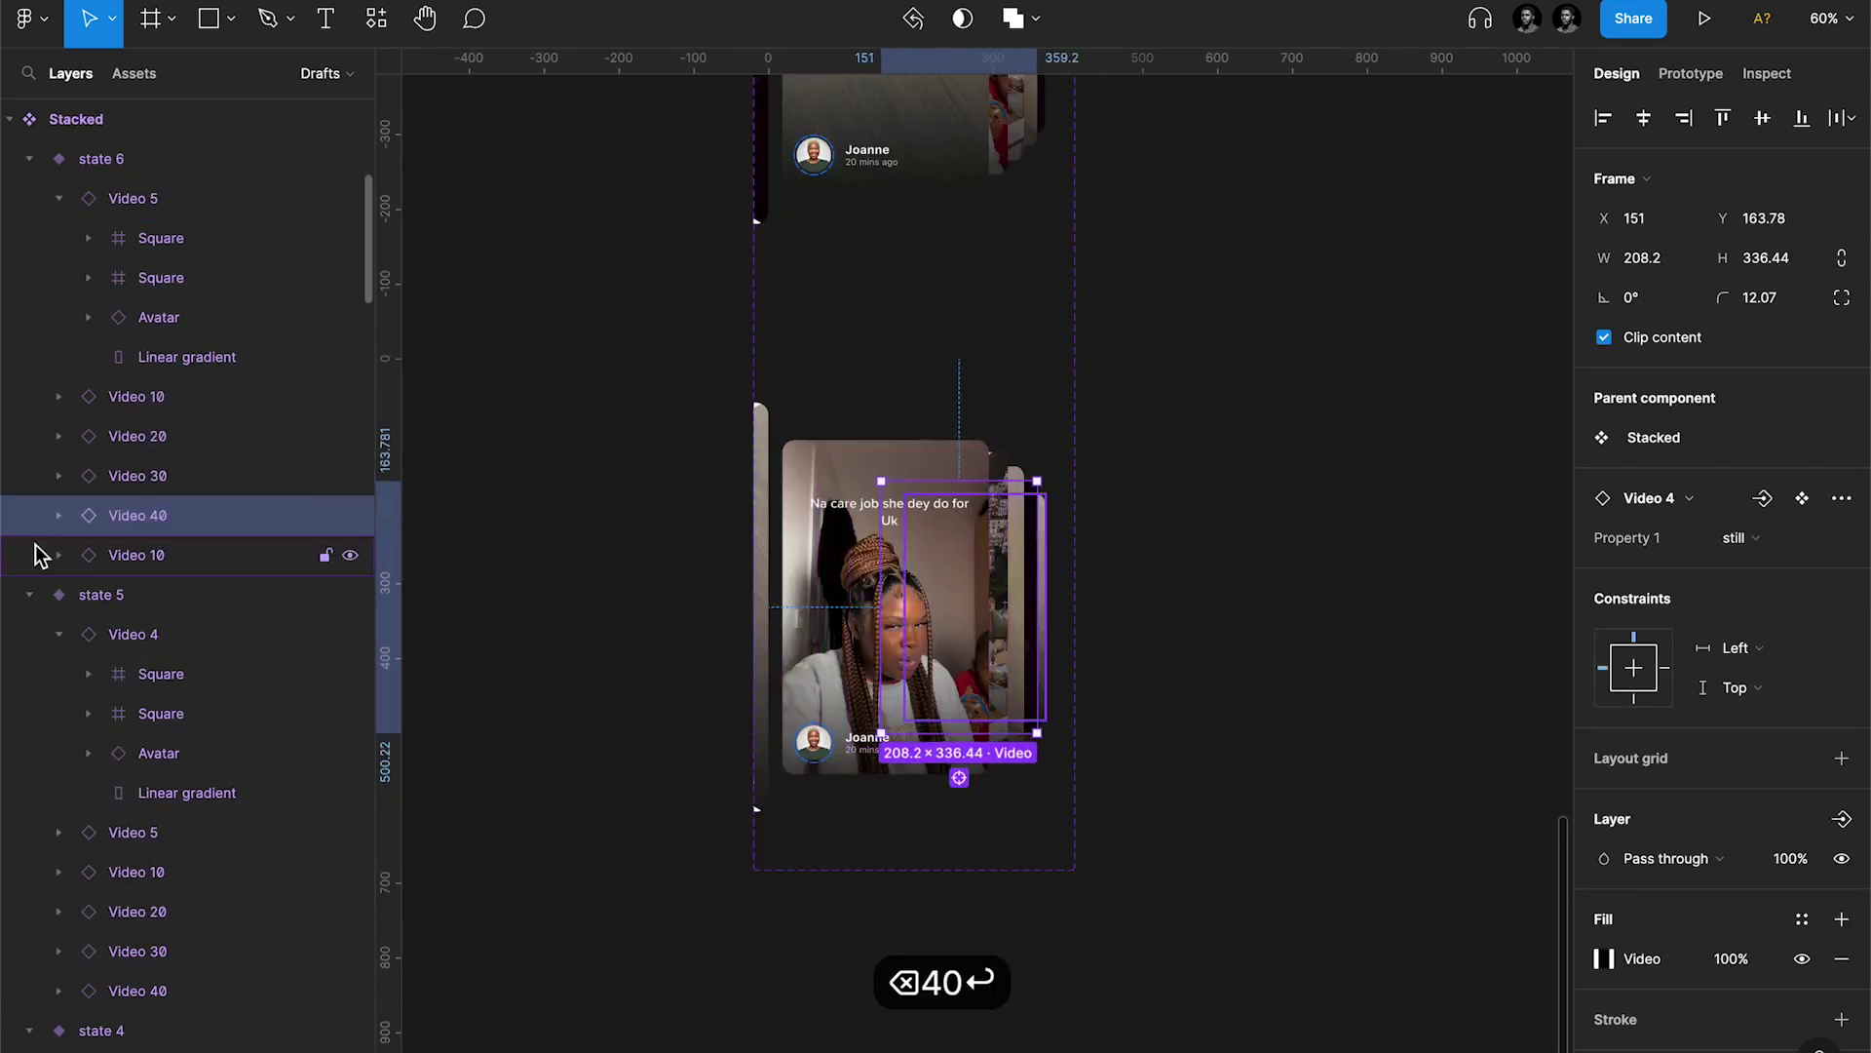
click(39, 553)
key(super+r)
key(Right)
key(BackSpace)
key(BackSpace)
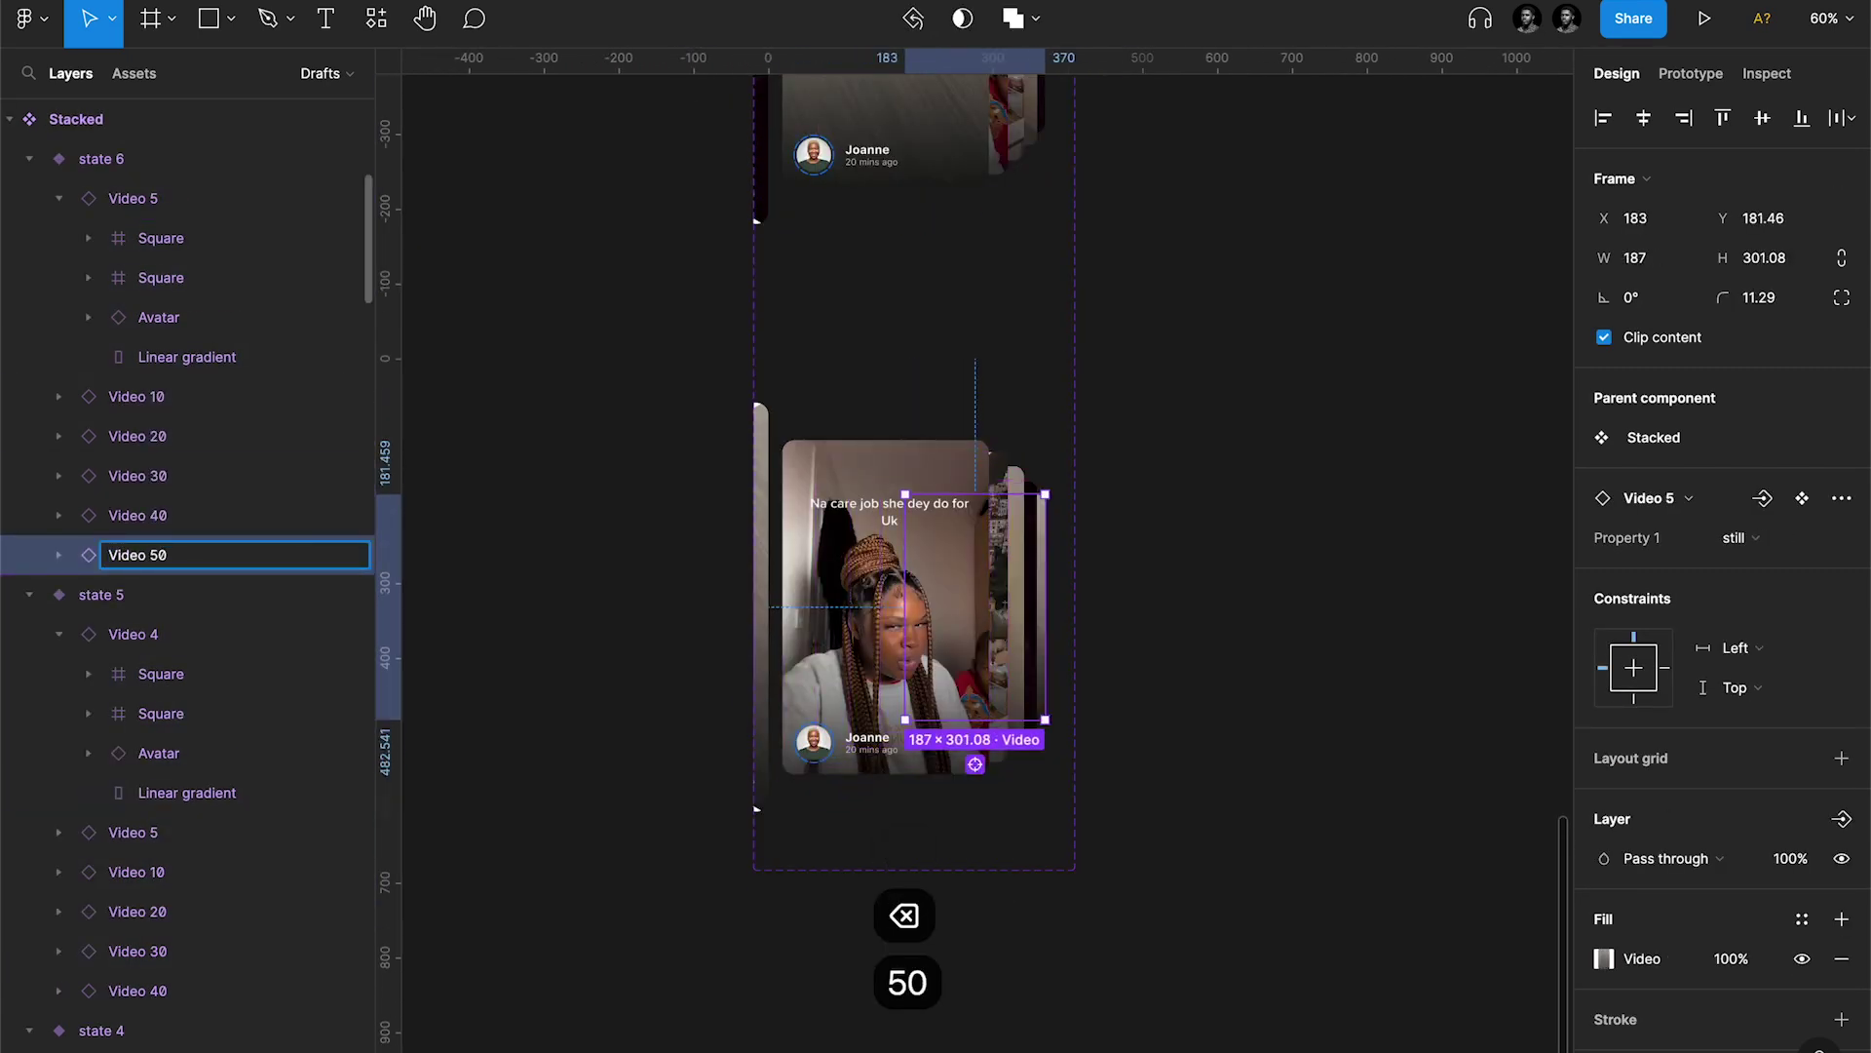
key(Return)
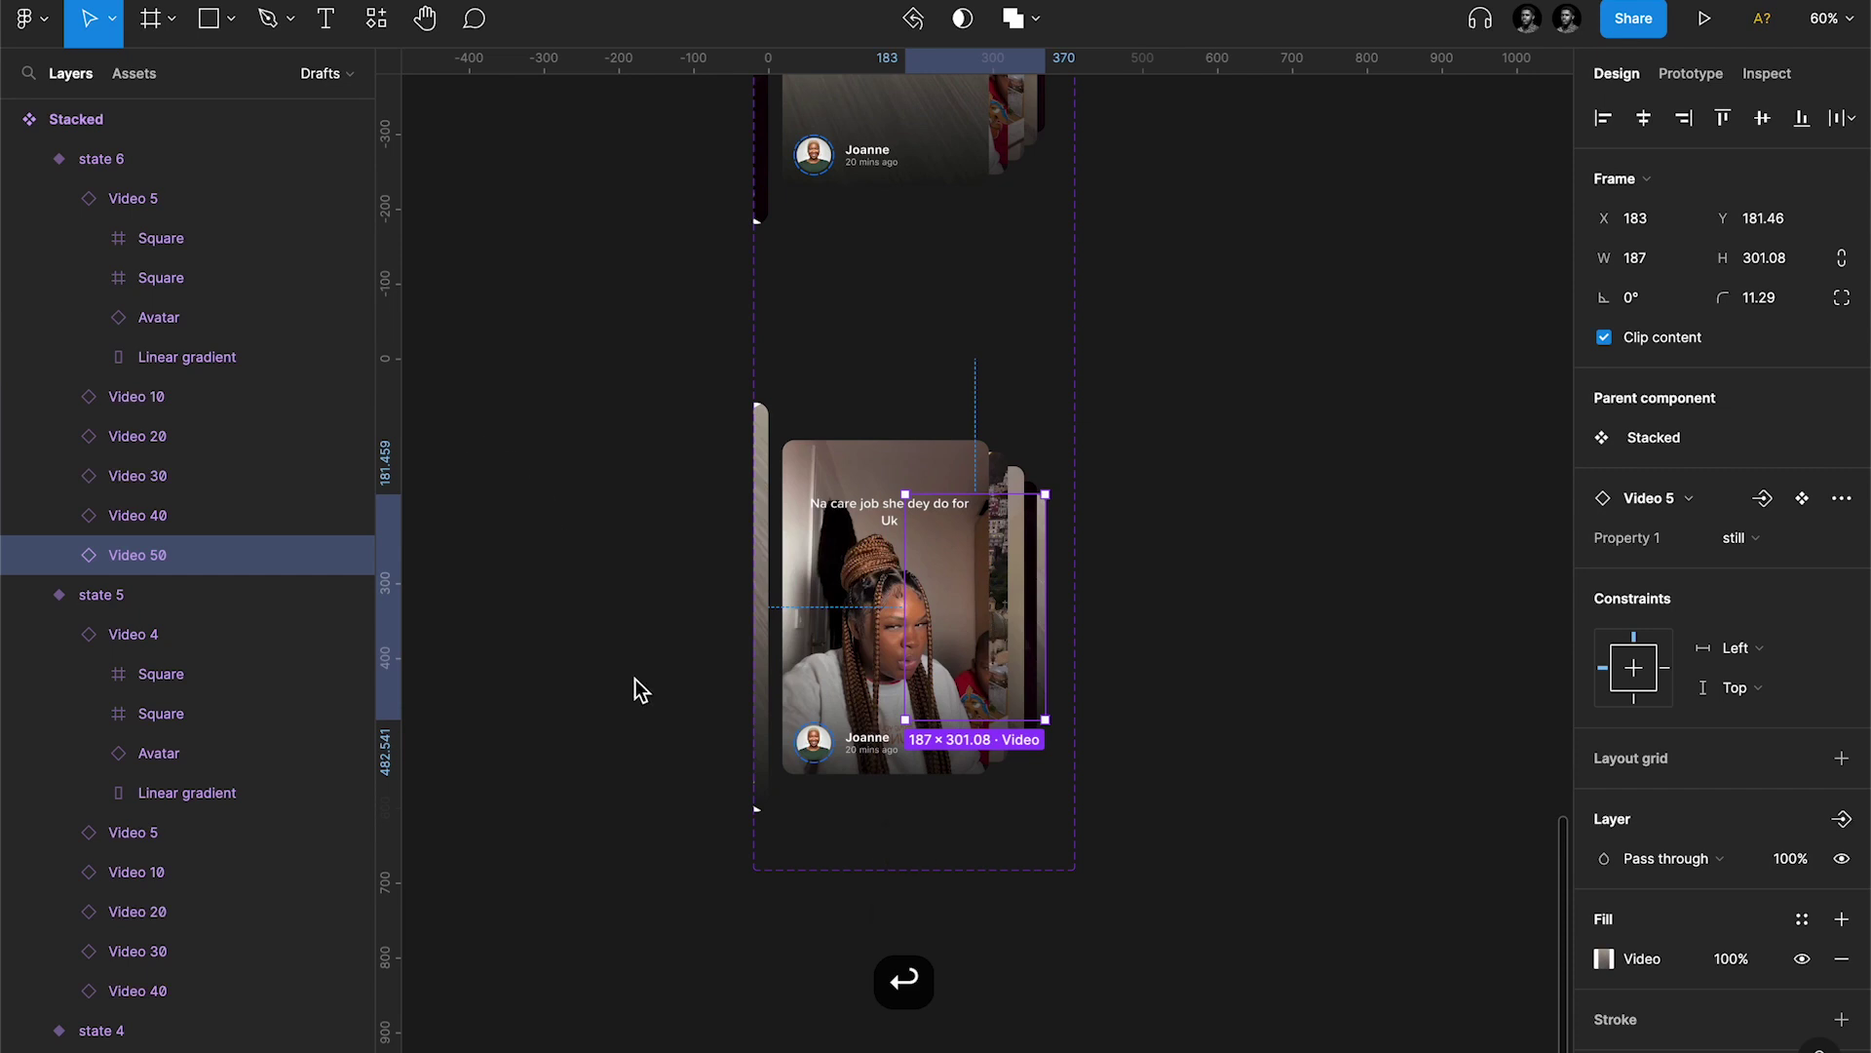
click(639, 610)
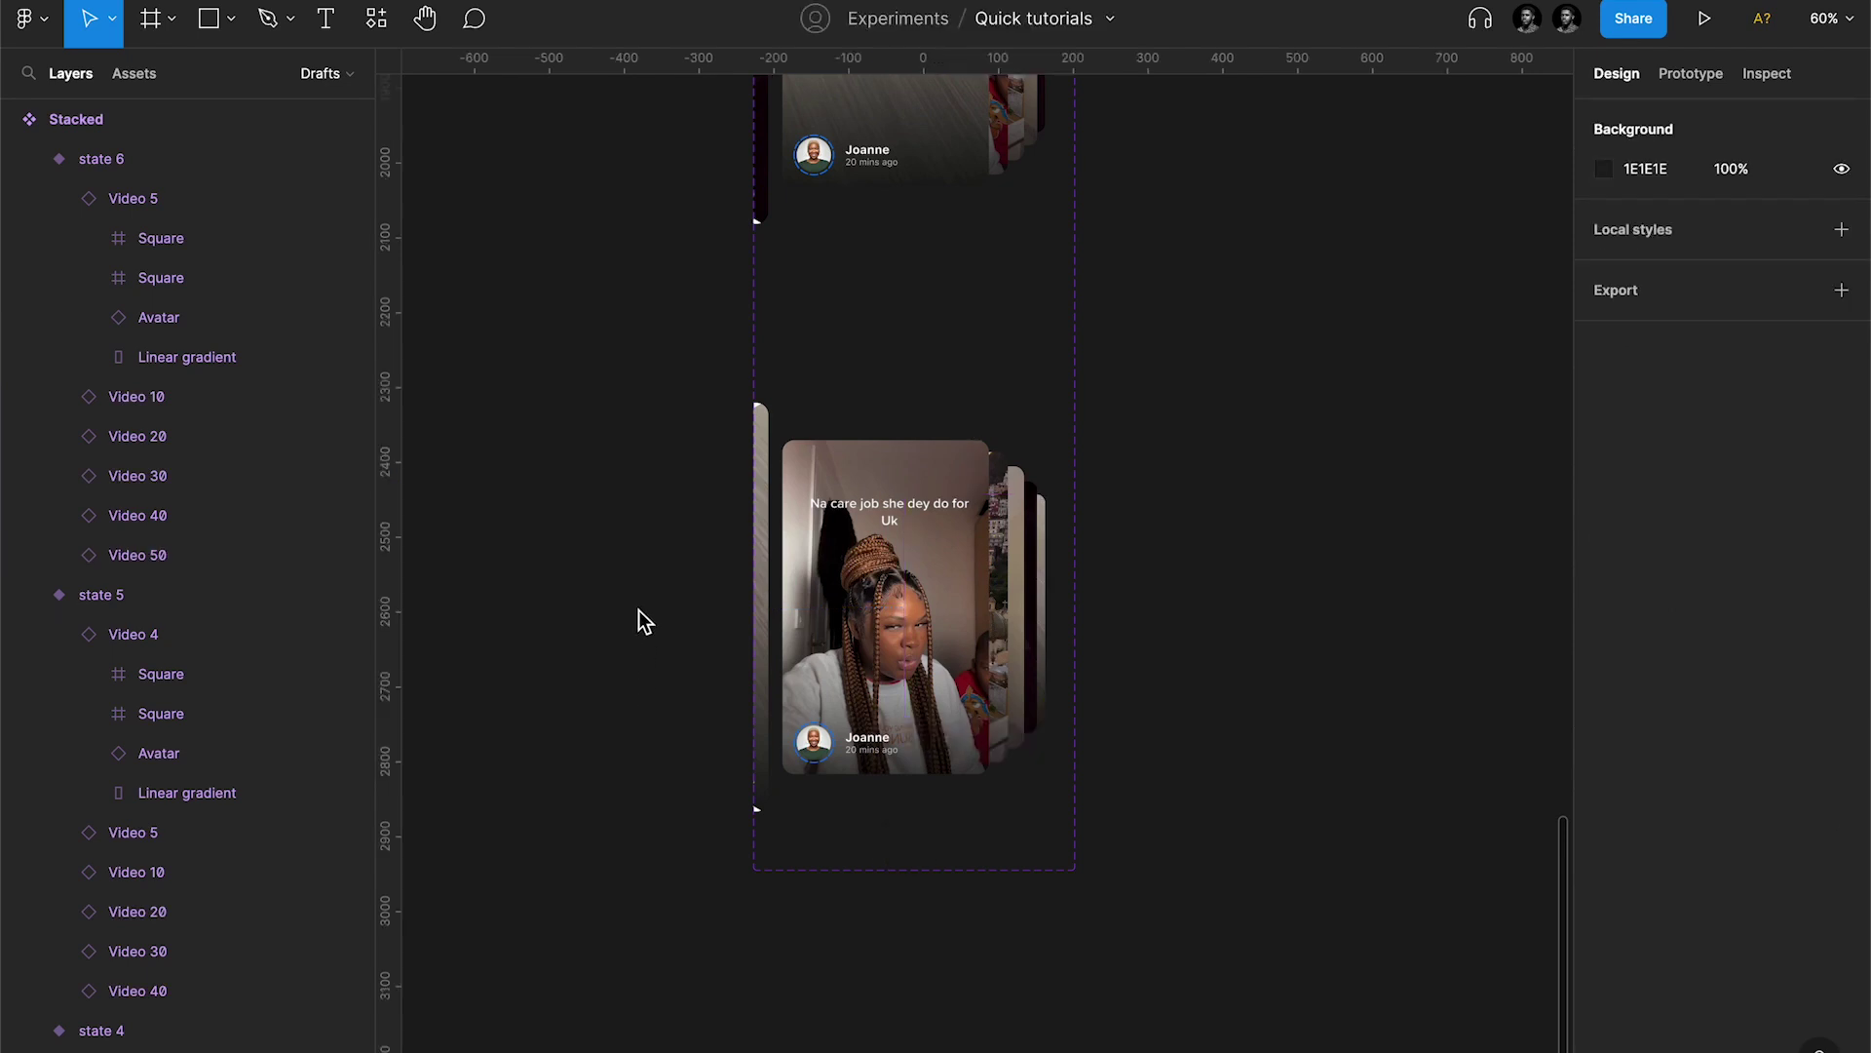
Step: Restart the Status prototype preview and test the click interaction on the front card
click(1201, 2)
key(r)
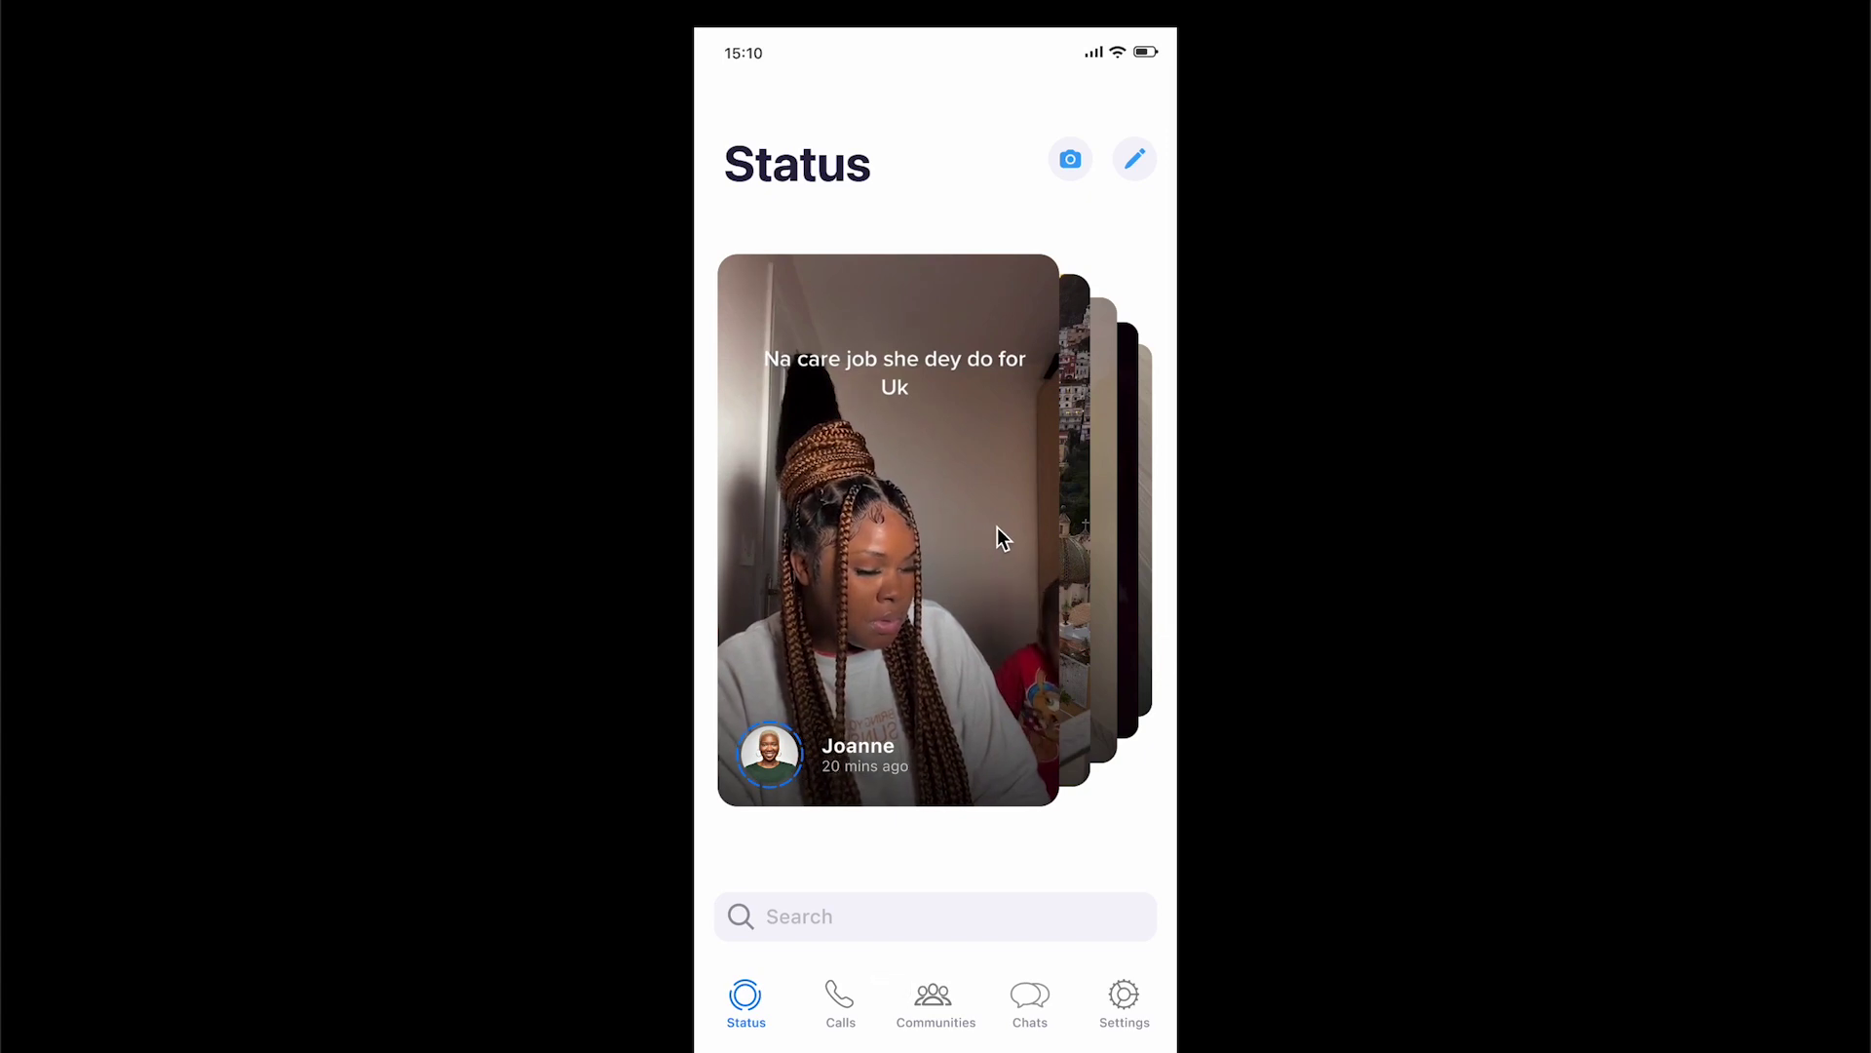
click(952, 531)
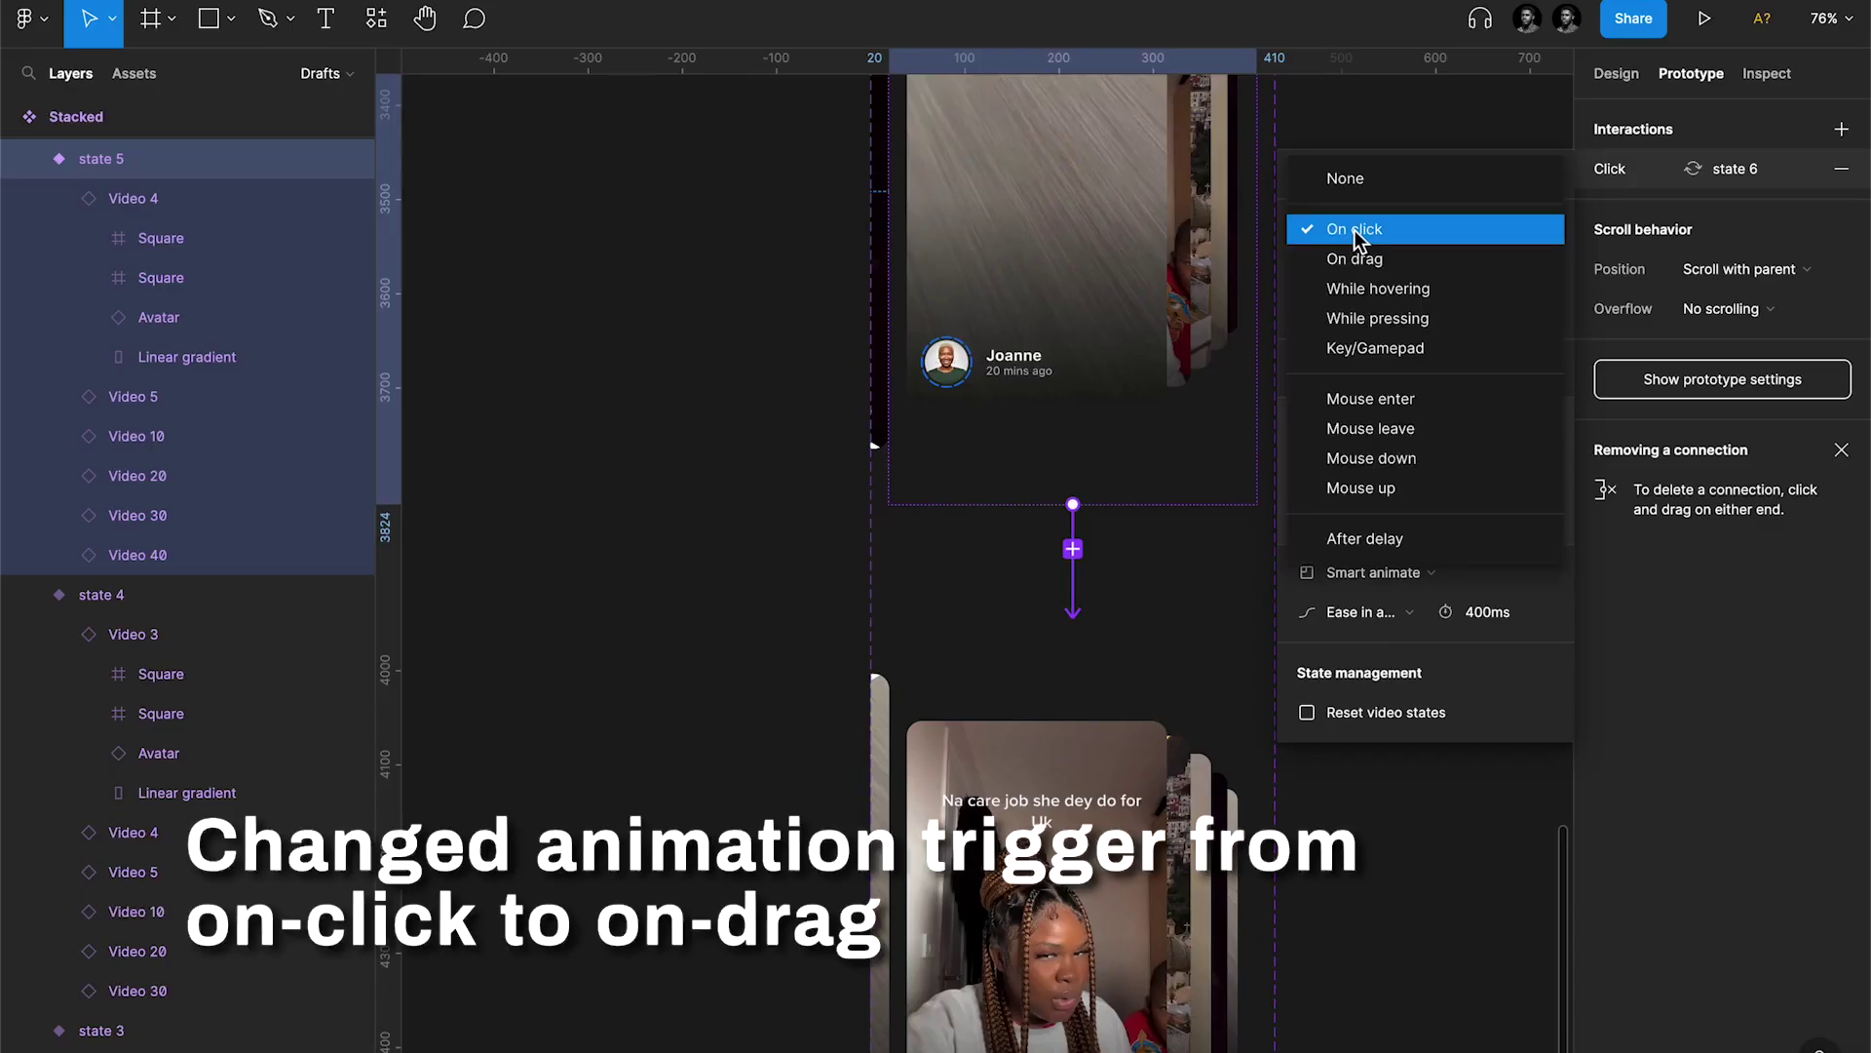
Step: Change the trigger of the interaction from state 5 to state 6 to On drag
click(1354, 258)
scroll(938, 583, down, 5)
scroll(939, 583, down, 3)
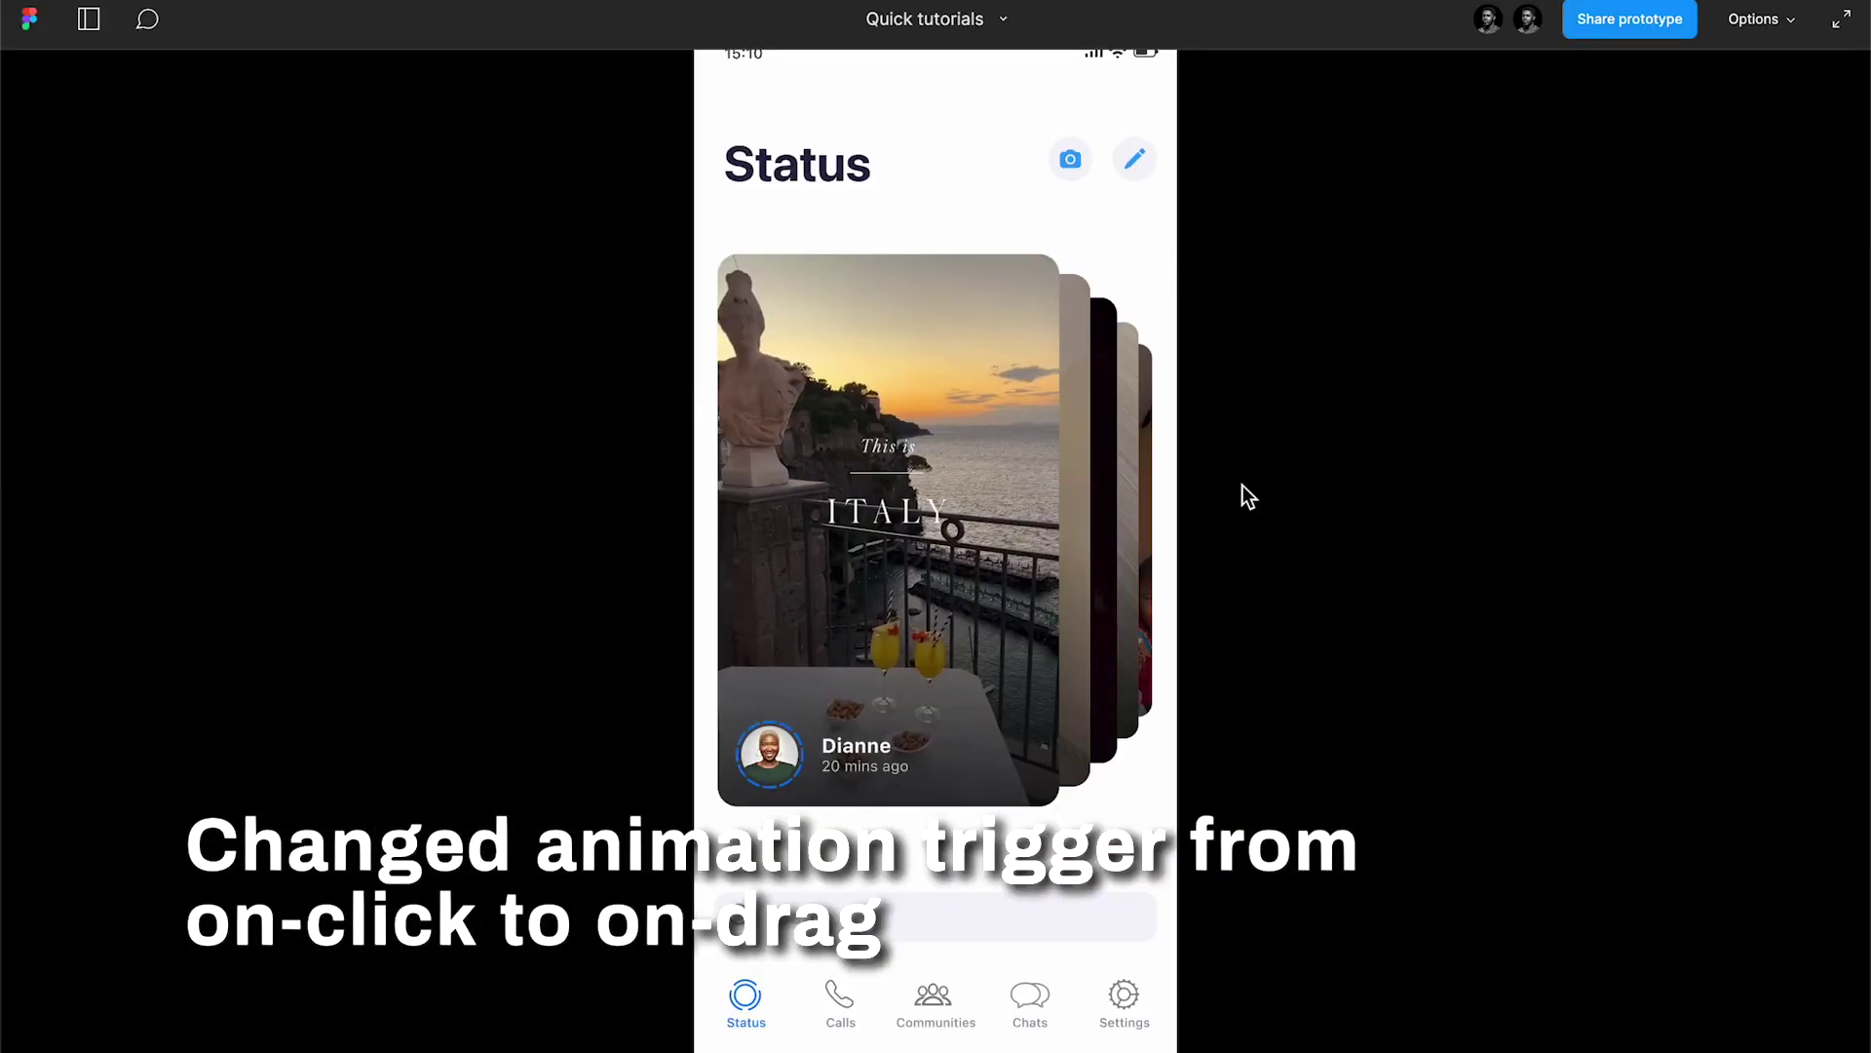
Step: Restart the prototype preview and swipe the front cards leftwards to test the drag trigger
key(r)
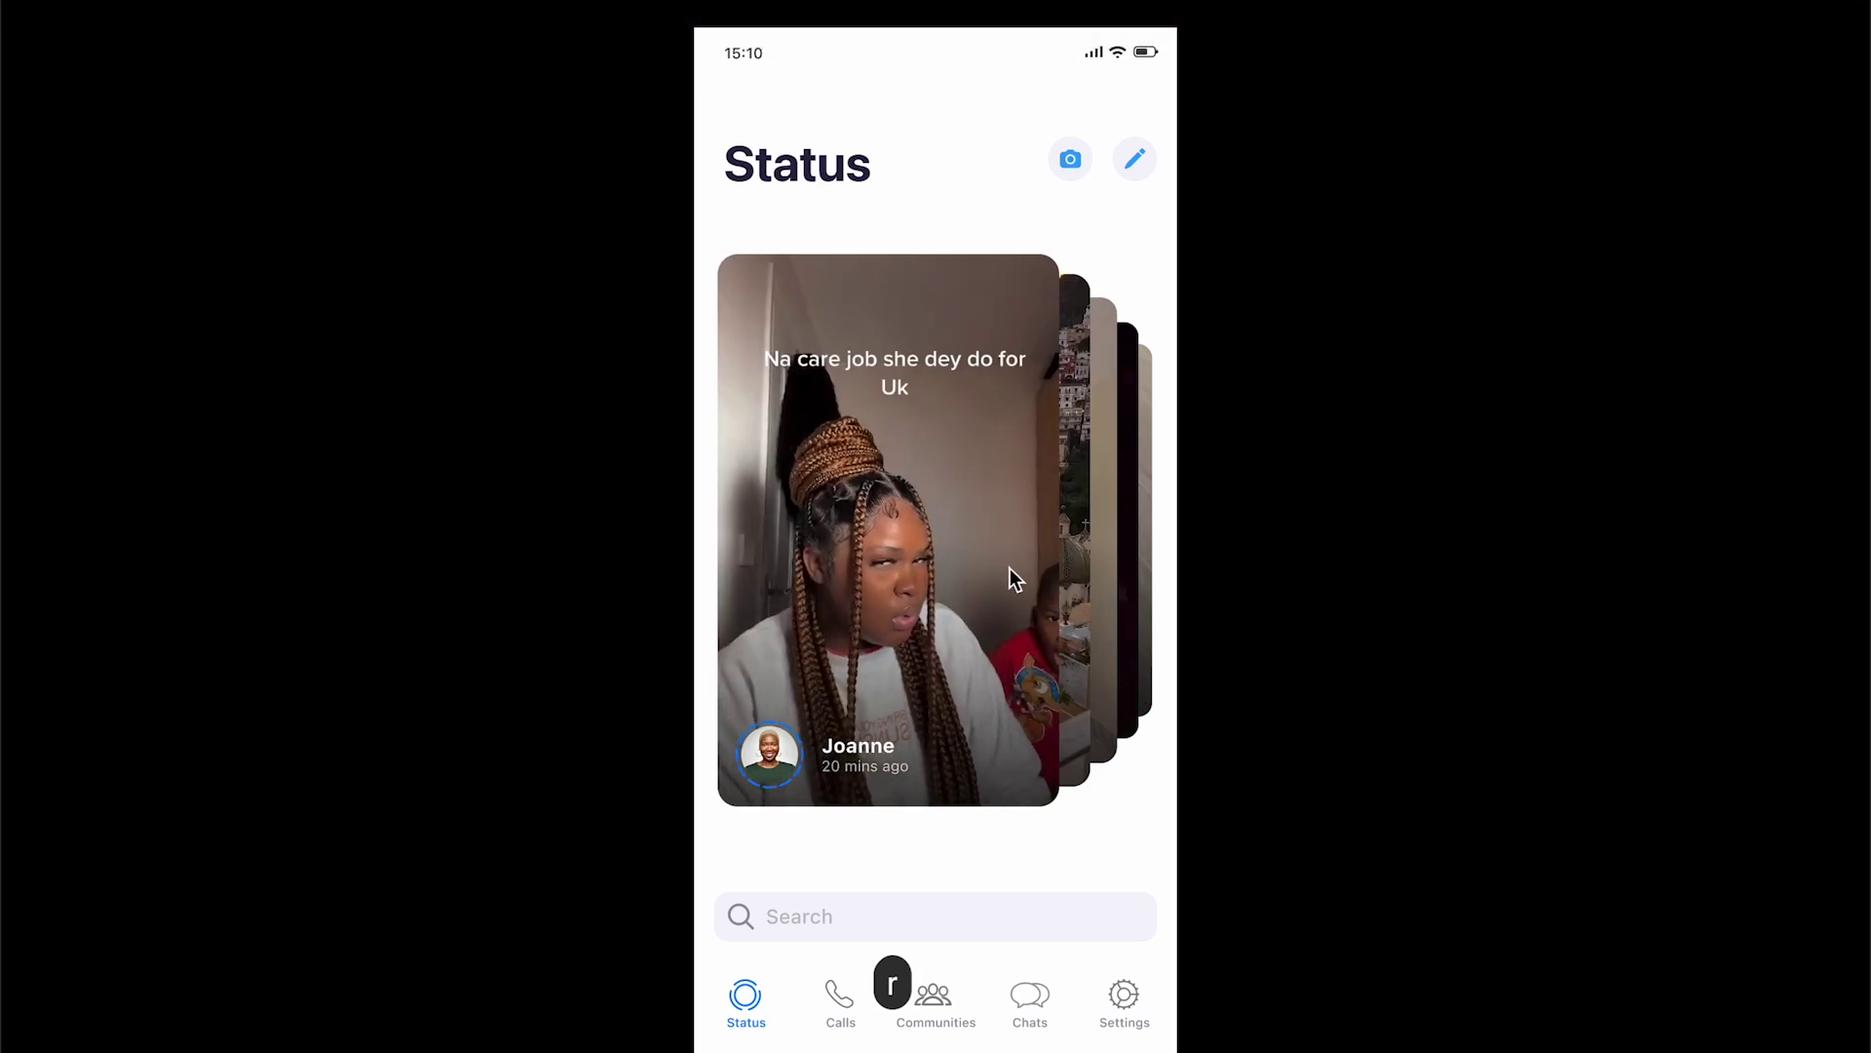
drag(1031, 575, 830, 573)
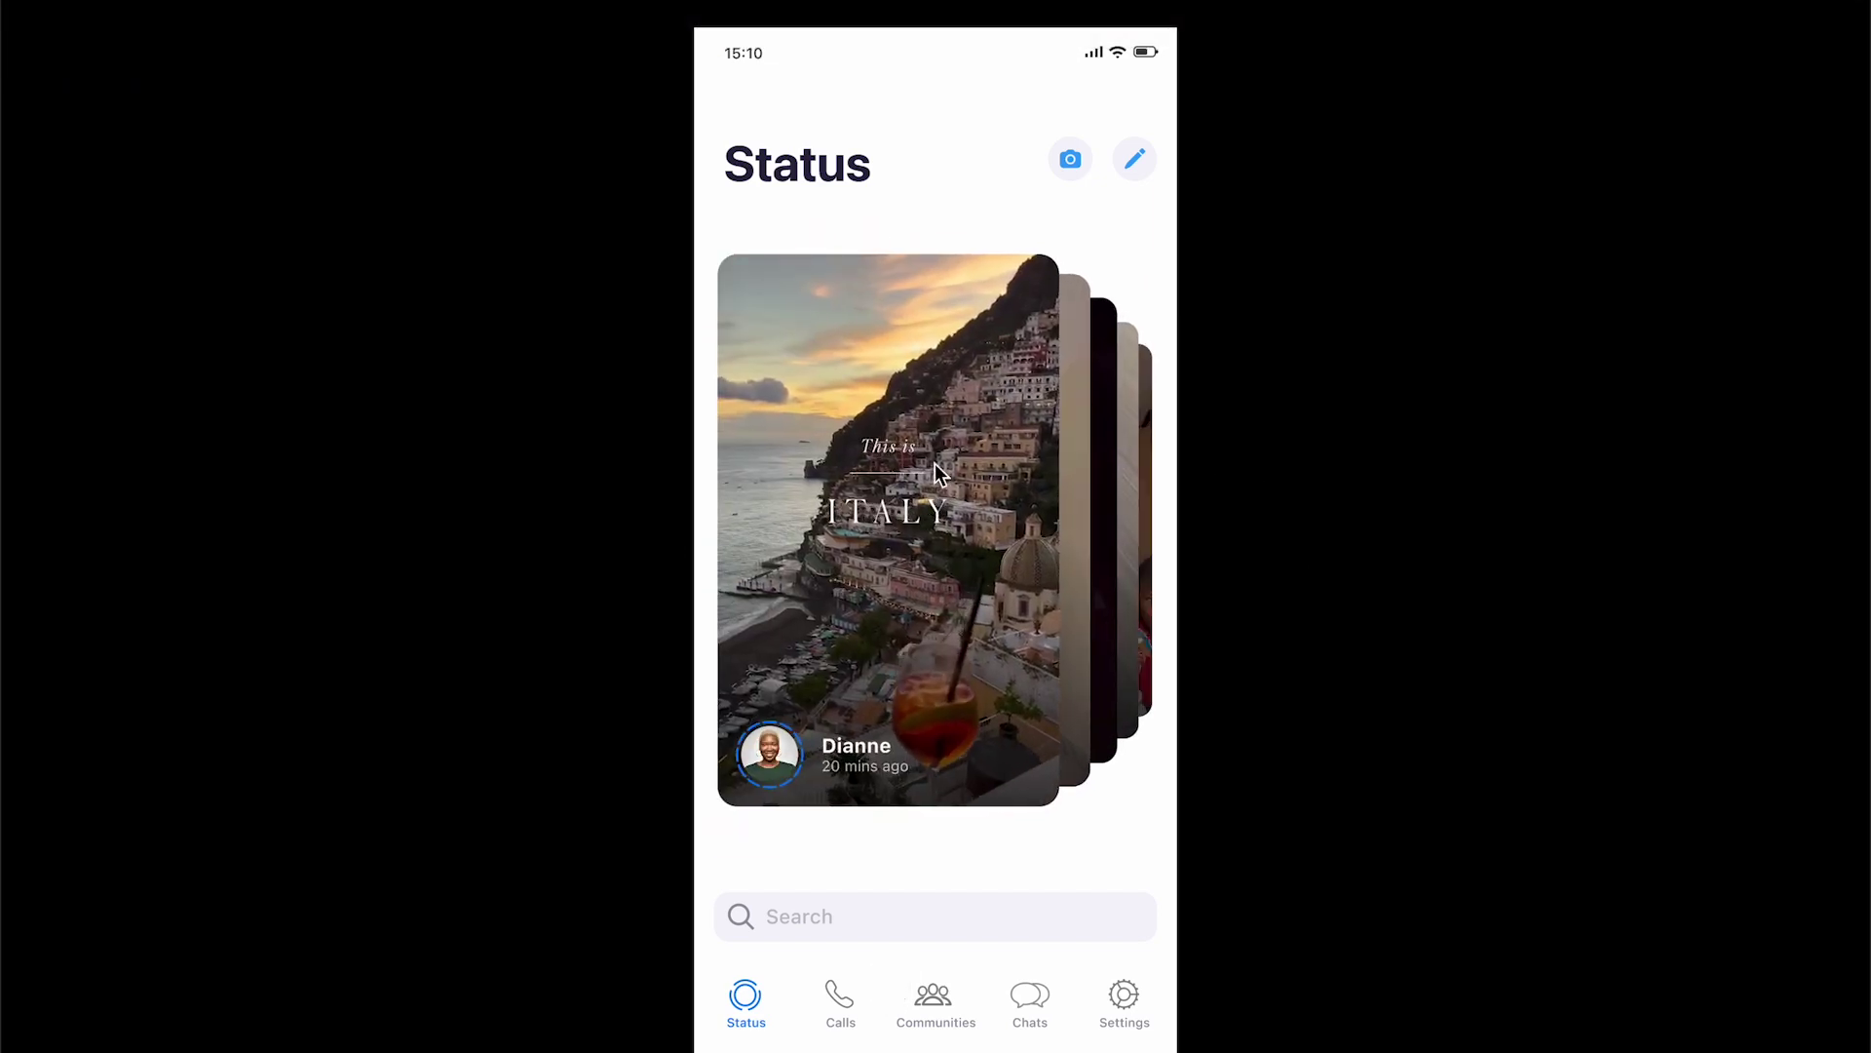
drag(1002, 447, 914, 443)
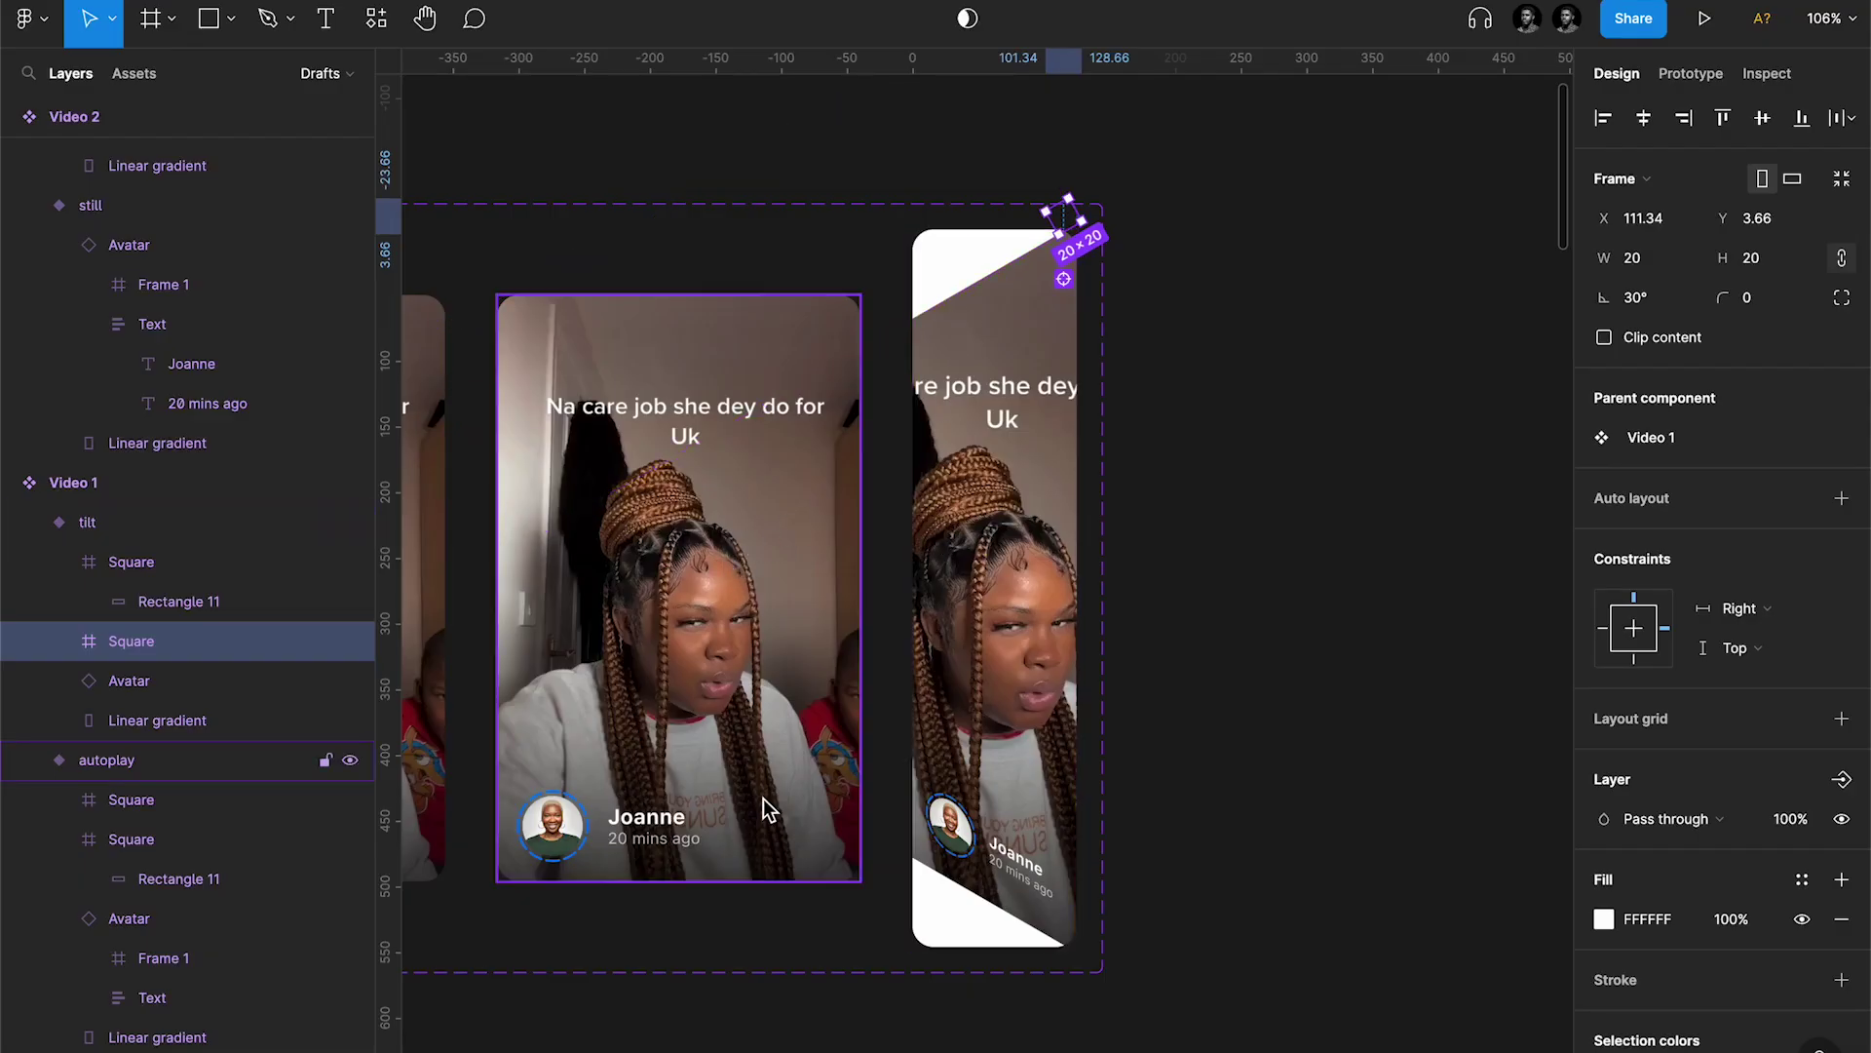
Step: Rename the bottom and top square layers in Video 1's autoplay variant as "Square b" and "Square t"
click(970, 934)
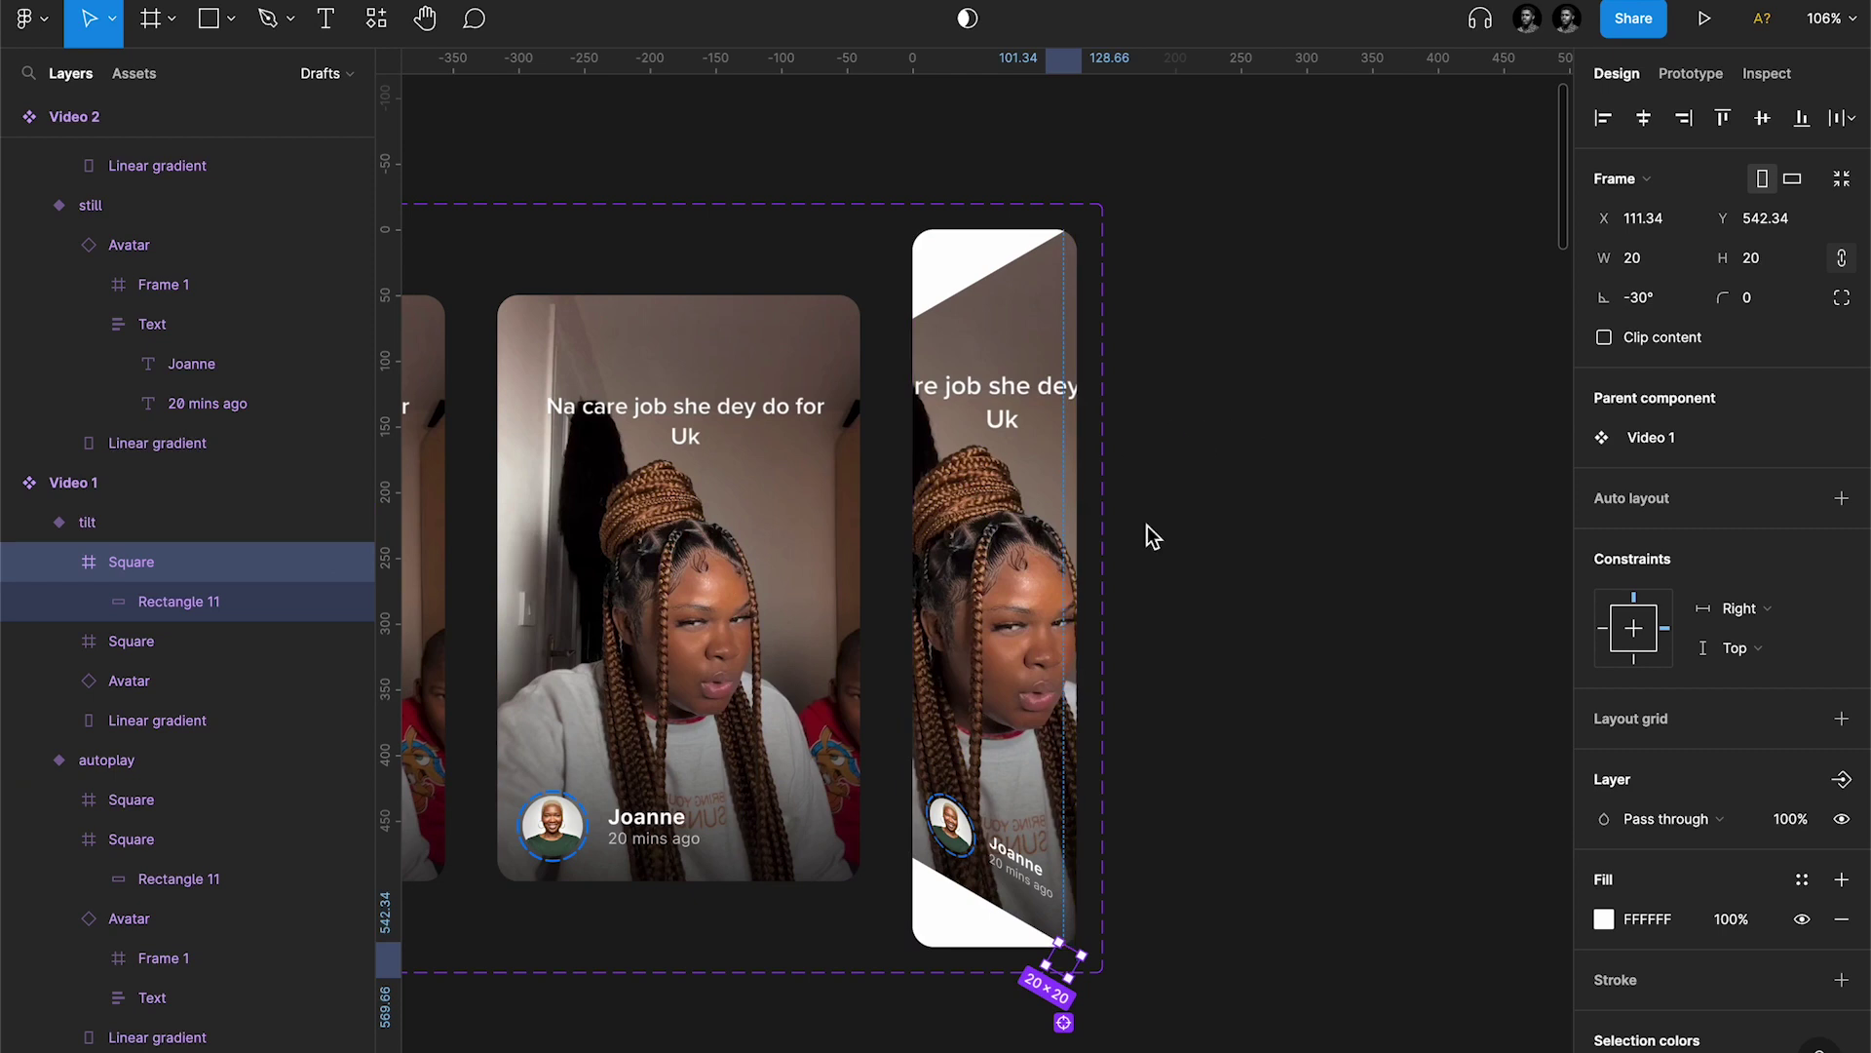
click(750, 671)
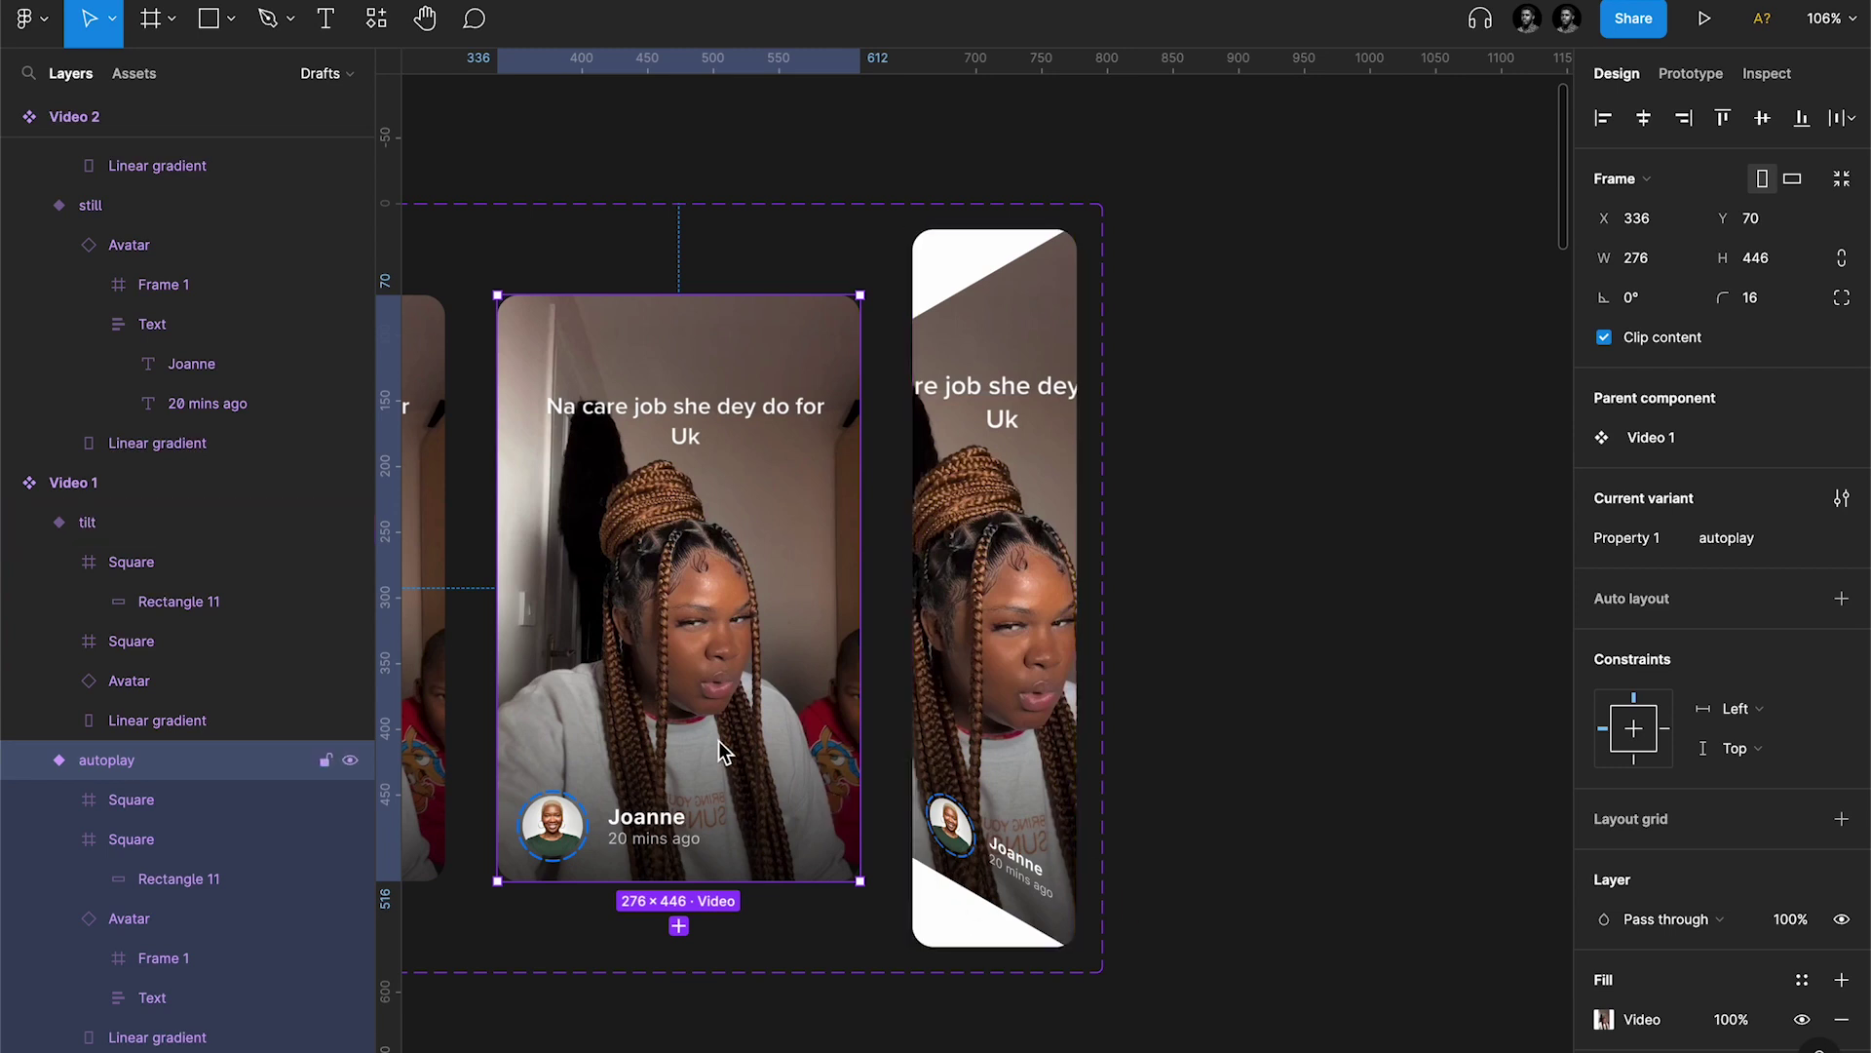
click(156, 838)
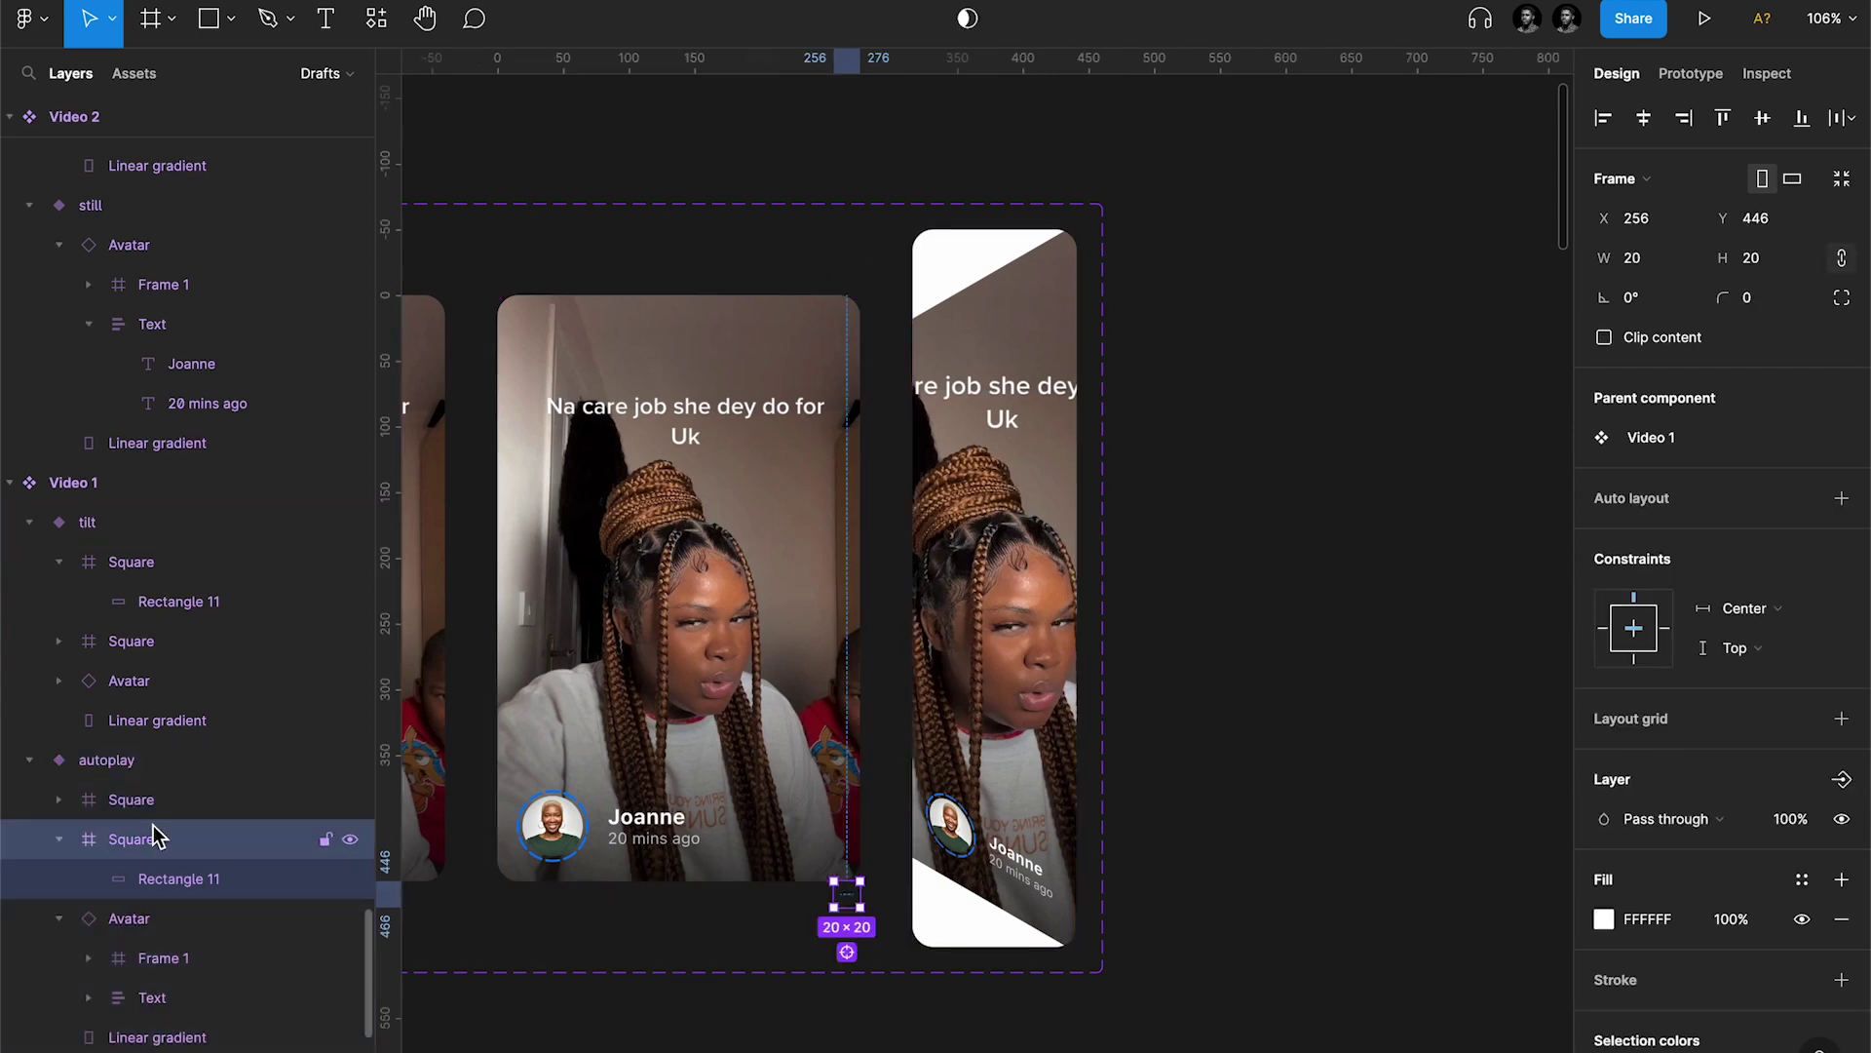
key(super+r)
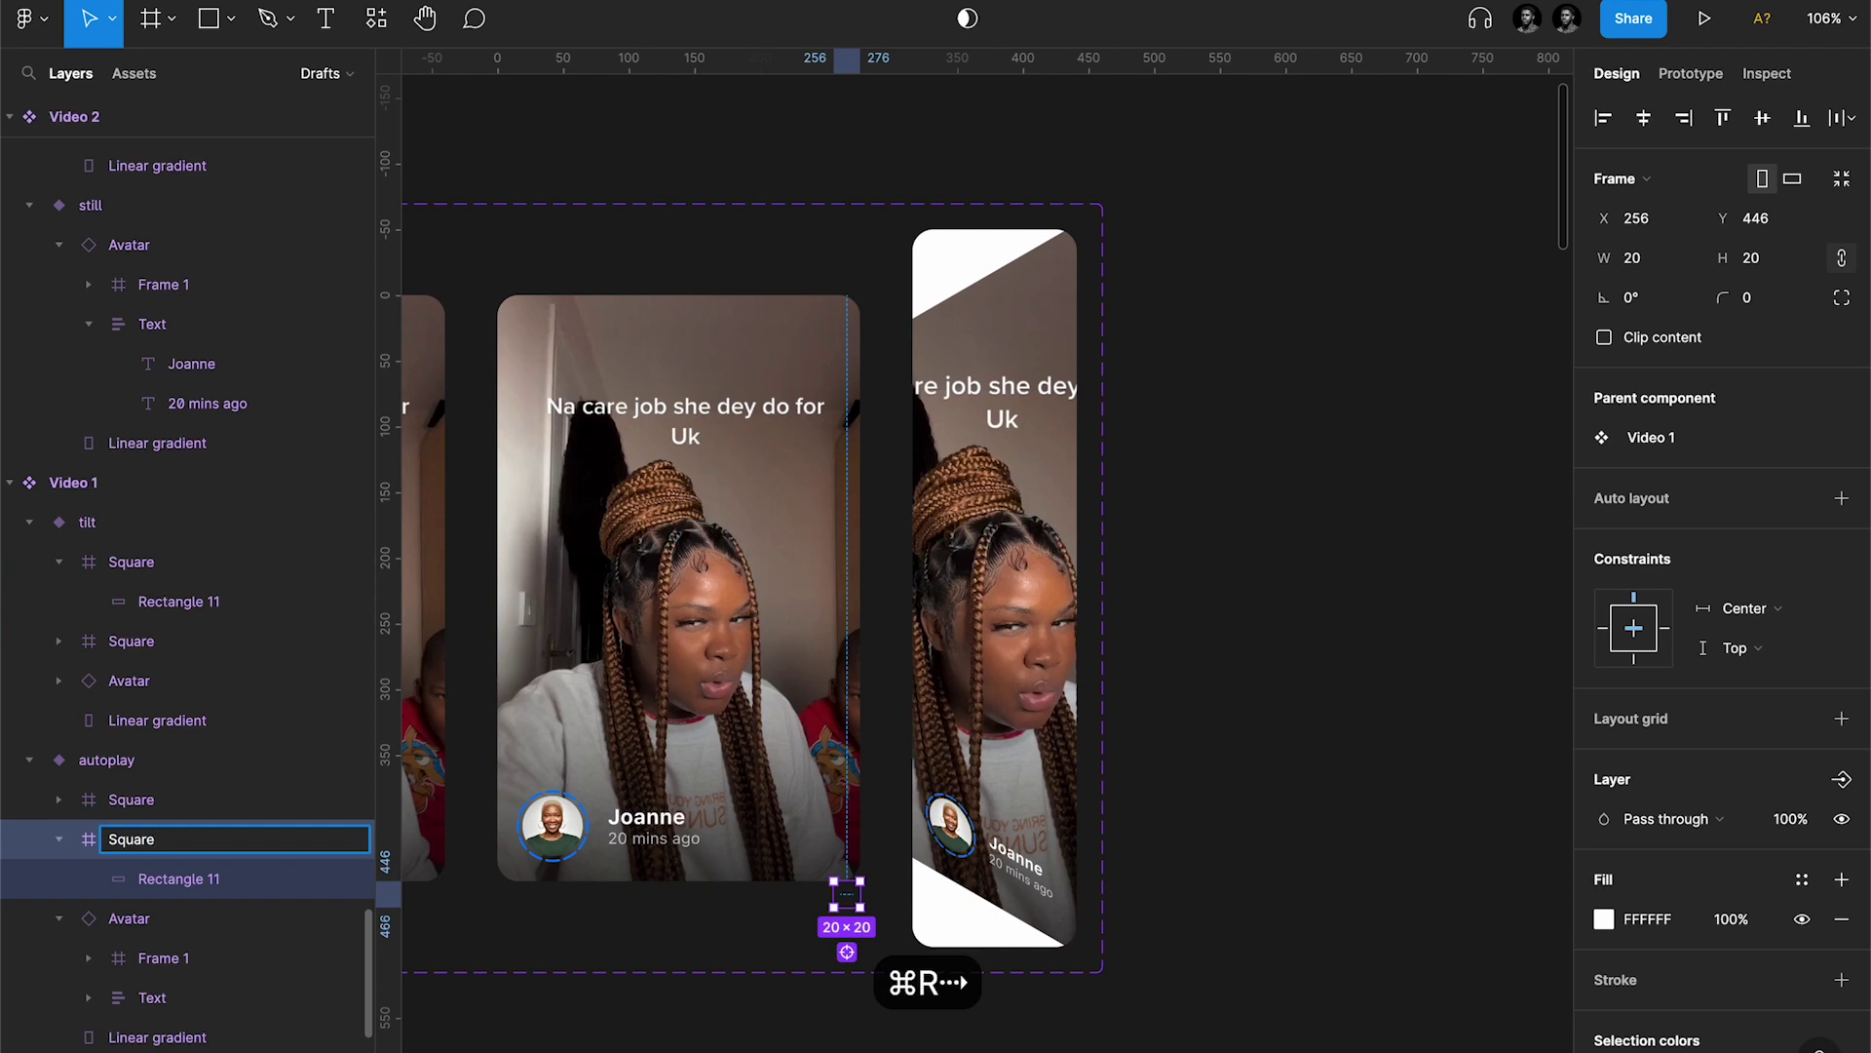
text(b)
key(Return)
click(117, 799)
key(super+r)
text(t)
key(Return)
Step: Rename the bottom and top square layers in Video 1's tilt variant as "Square b" and "Square t"
click(185, 522)
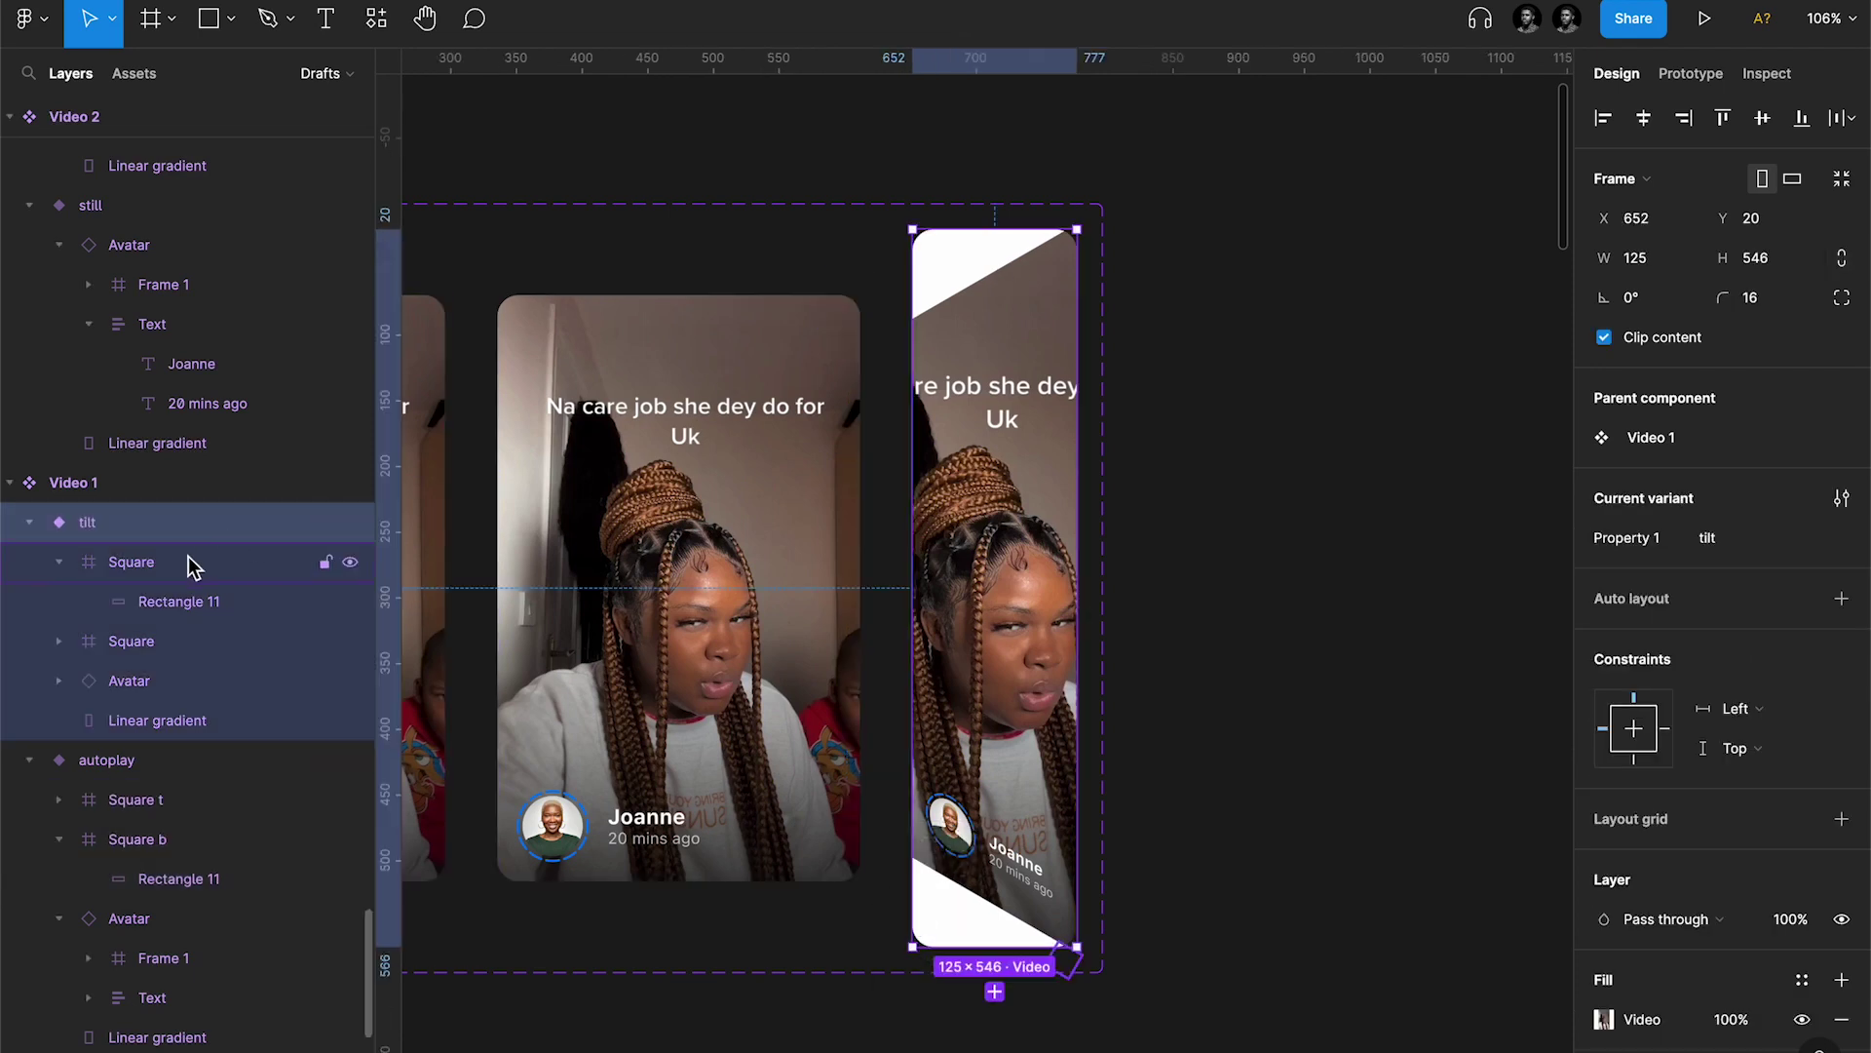
click(192, 561)
key(super+r)
text(b)
key(Return)
click(991, 265)
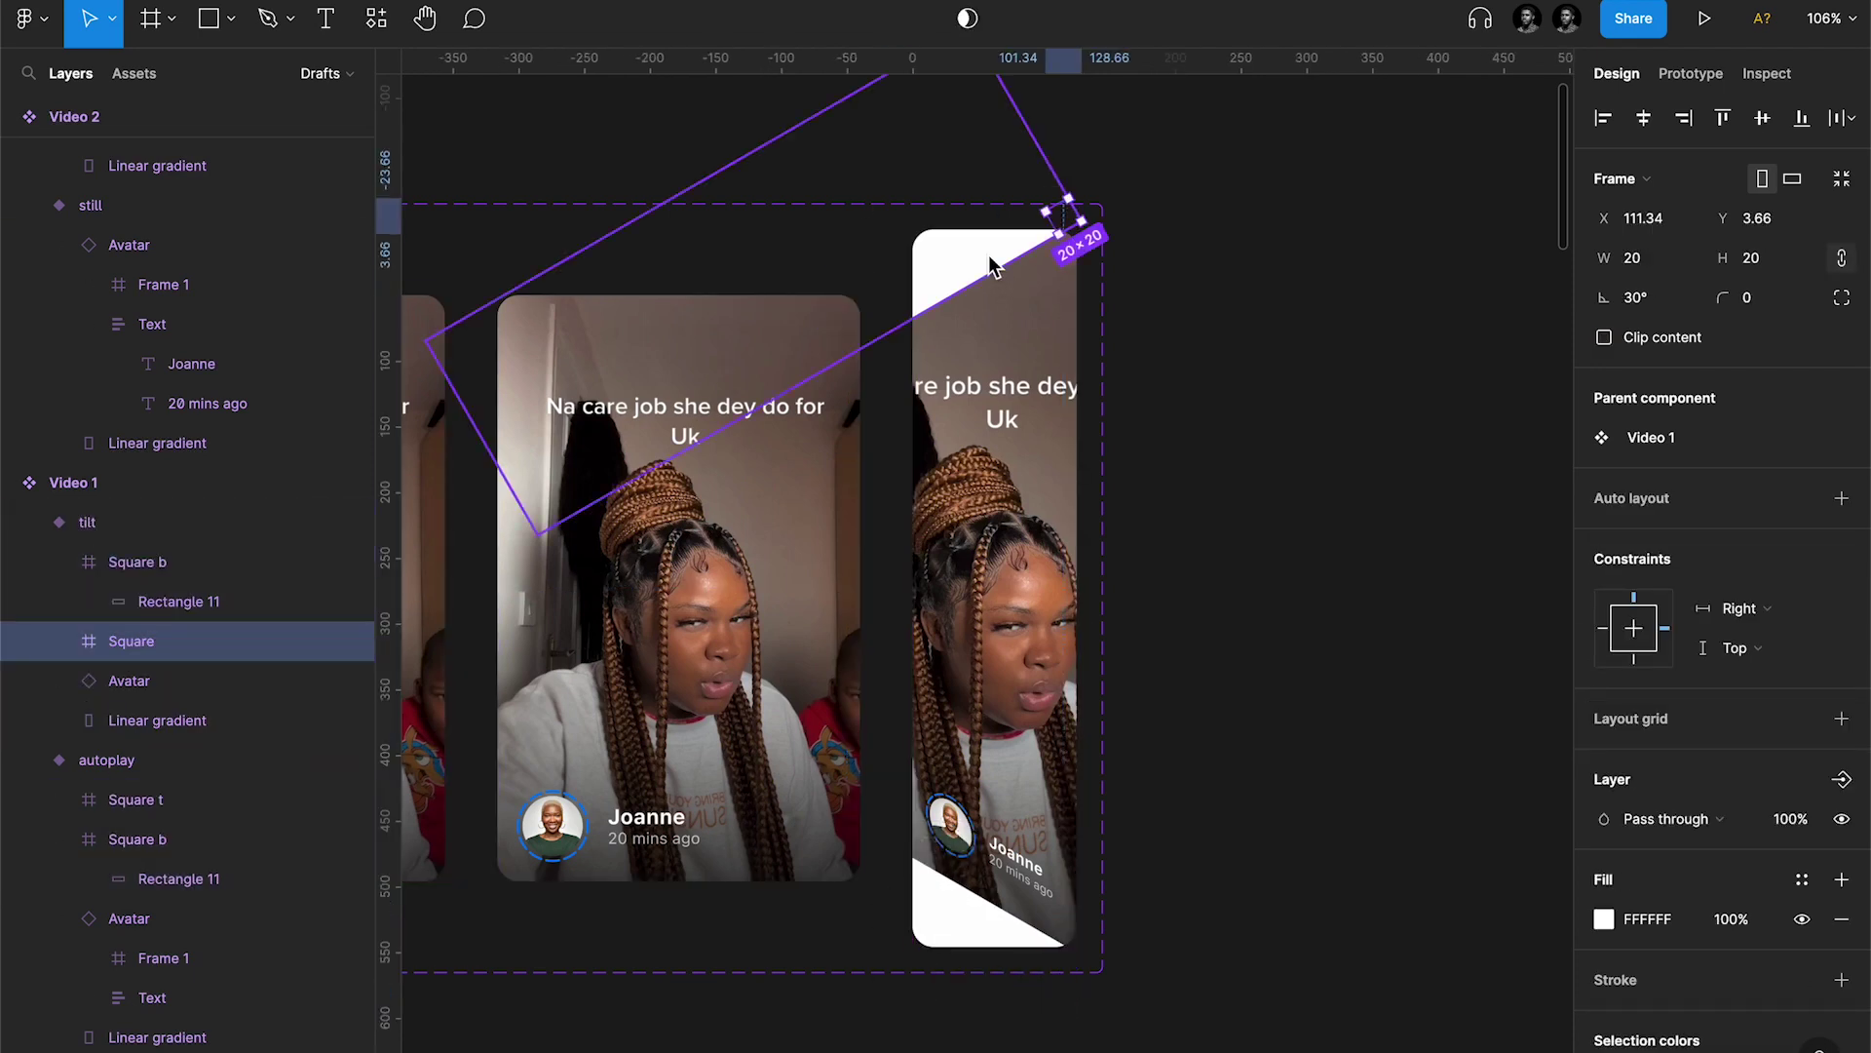
key(super+r)
text(t)
key(Return)
key(Escape)
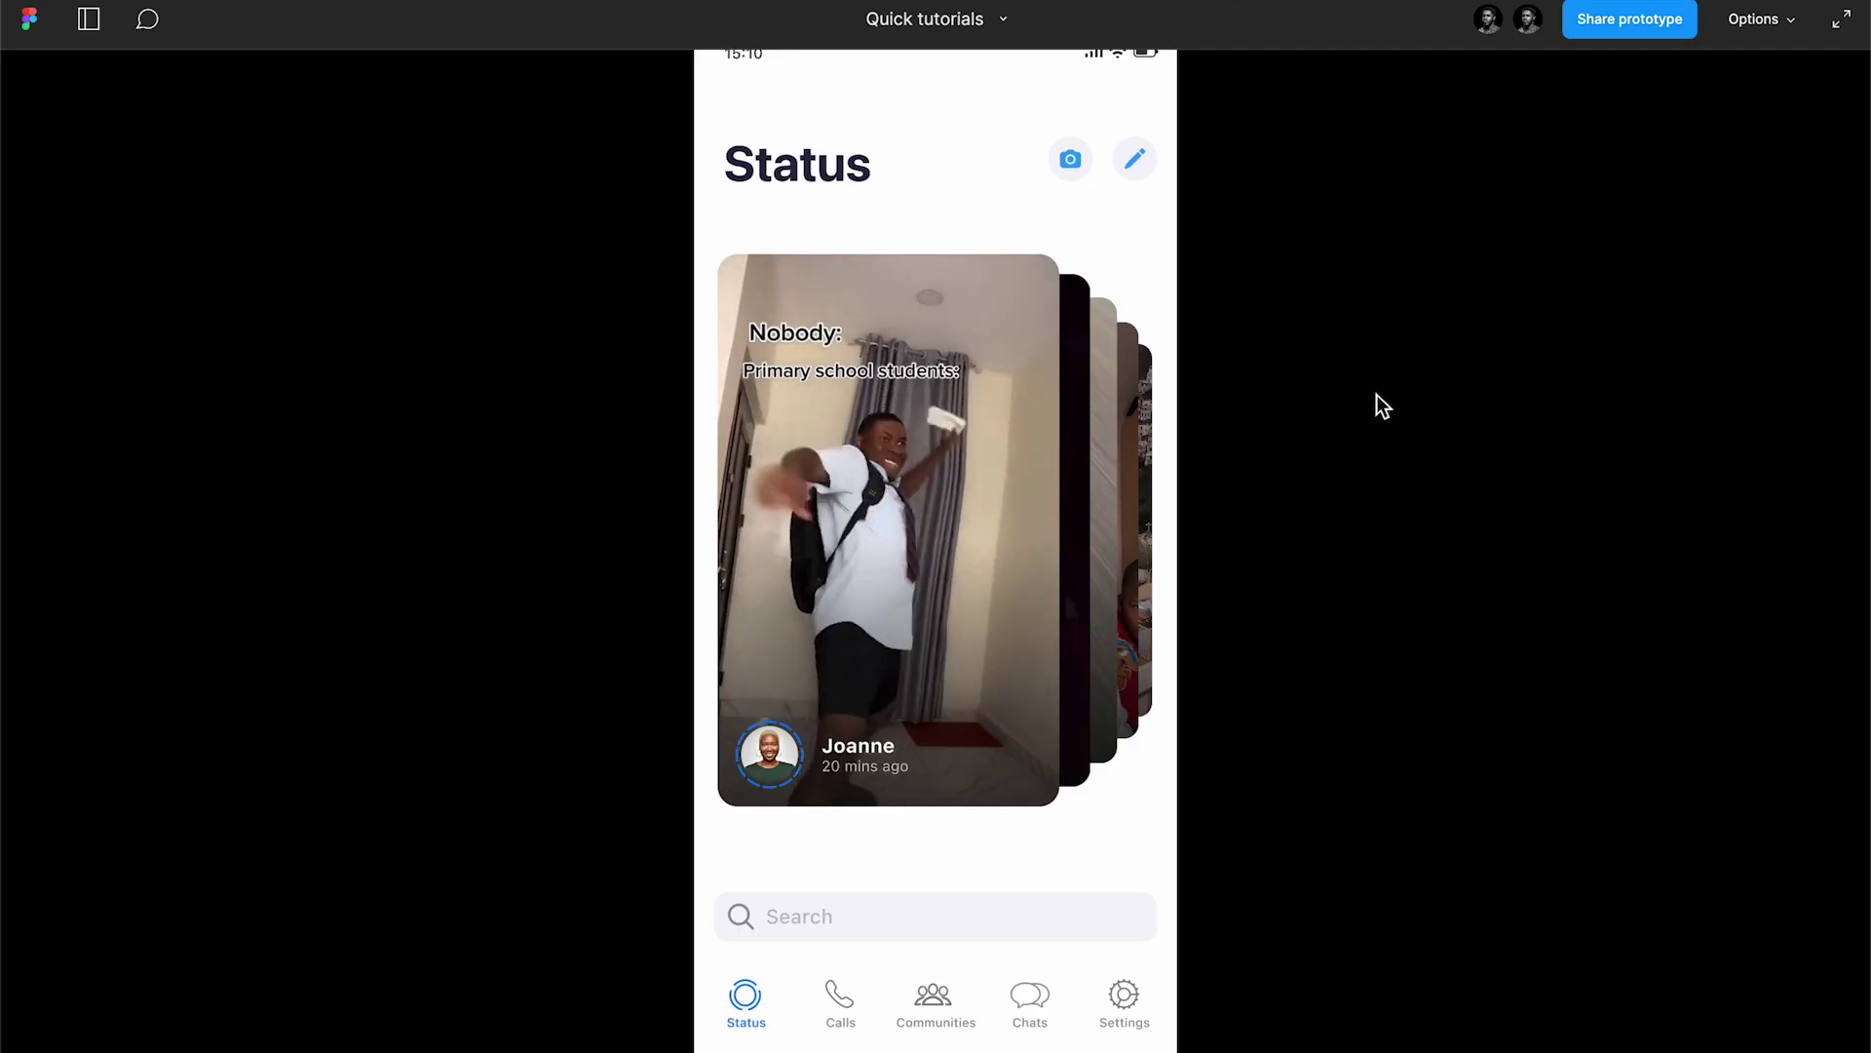
Step: Restart the prototype preview and test the first card's transition with the renamed squares
key(r)
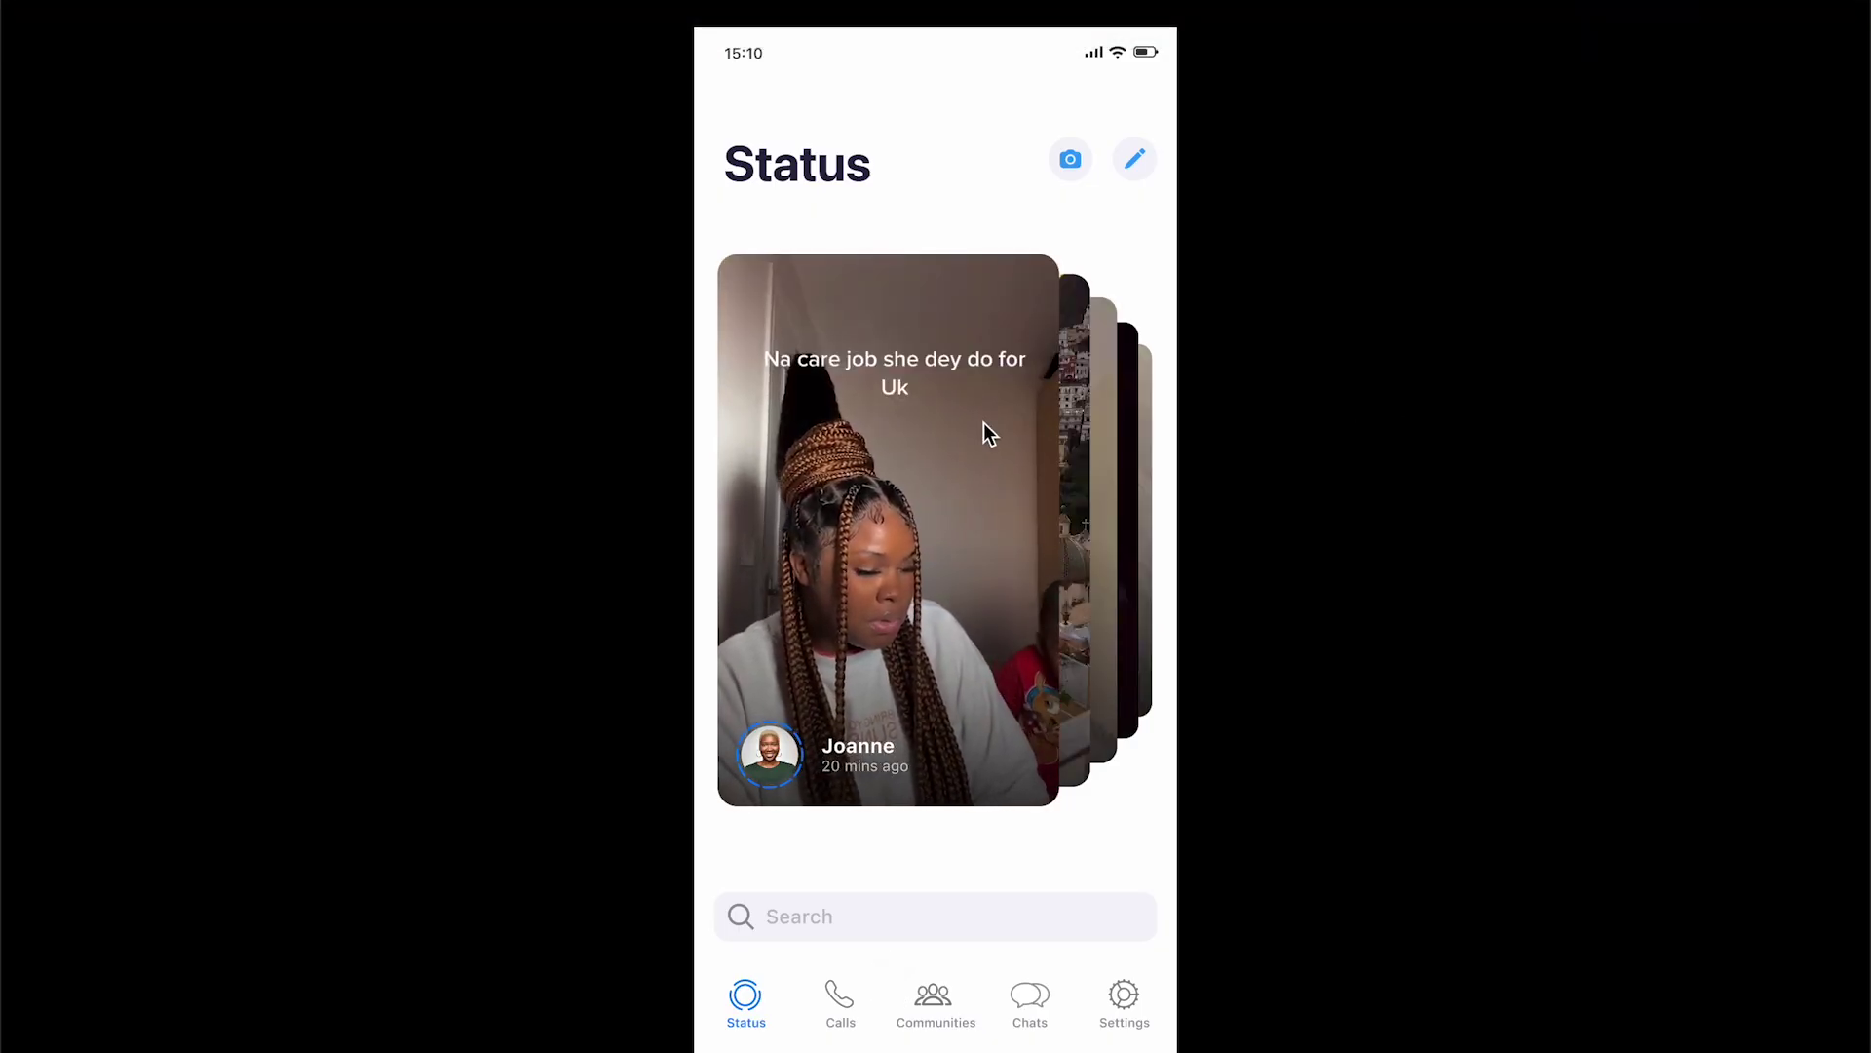
click(1018, 505)
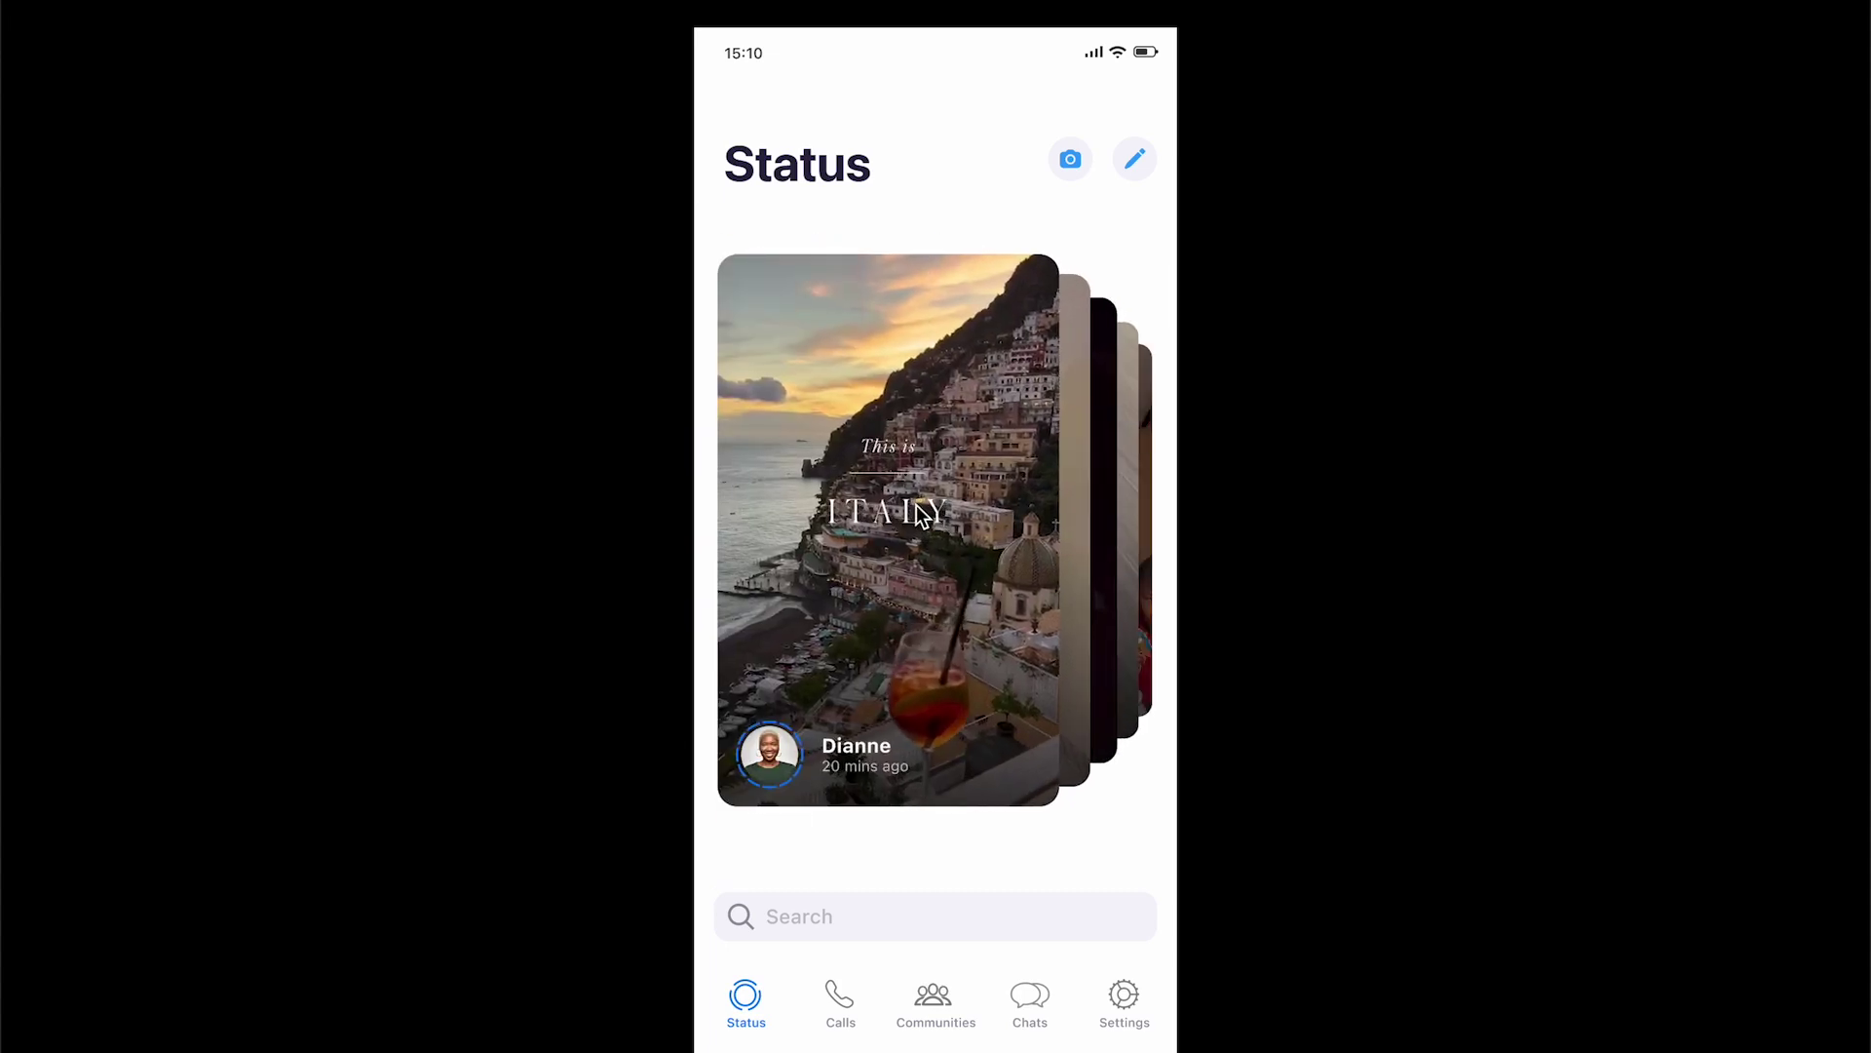
key(r)
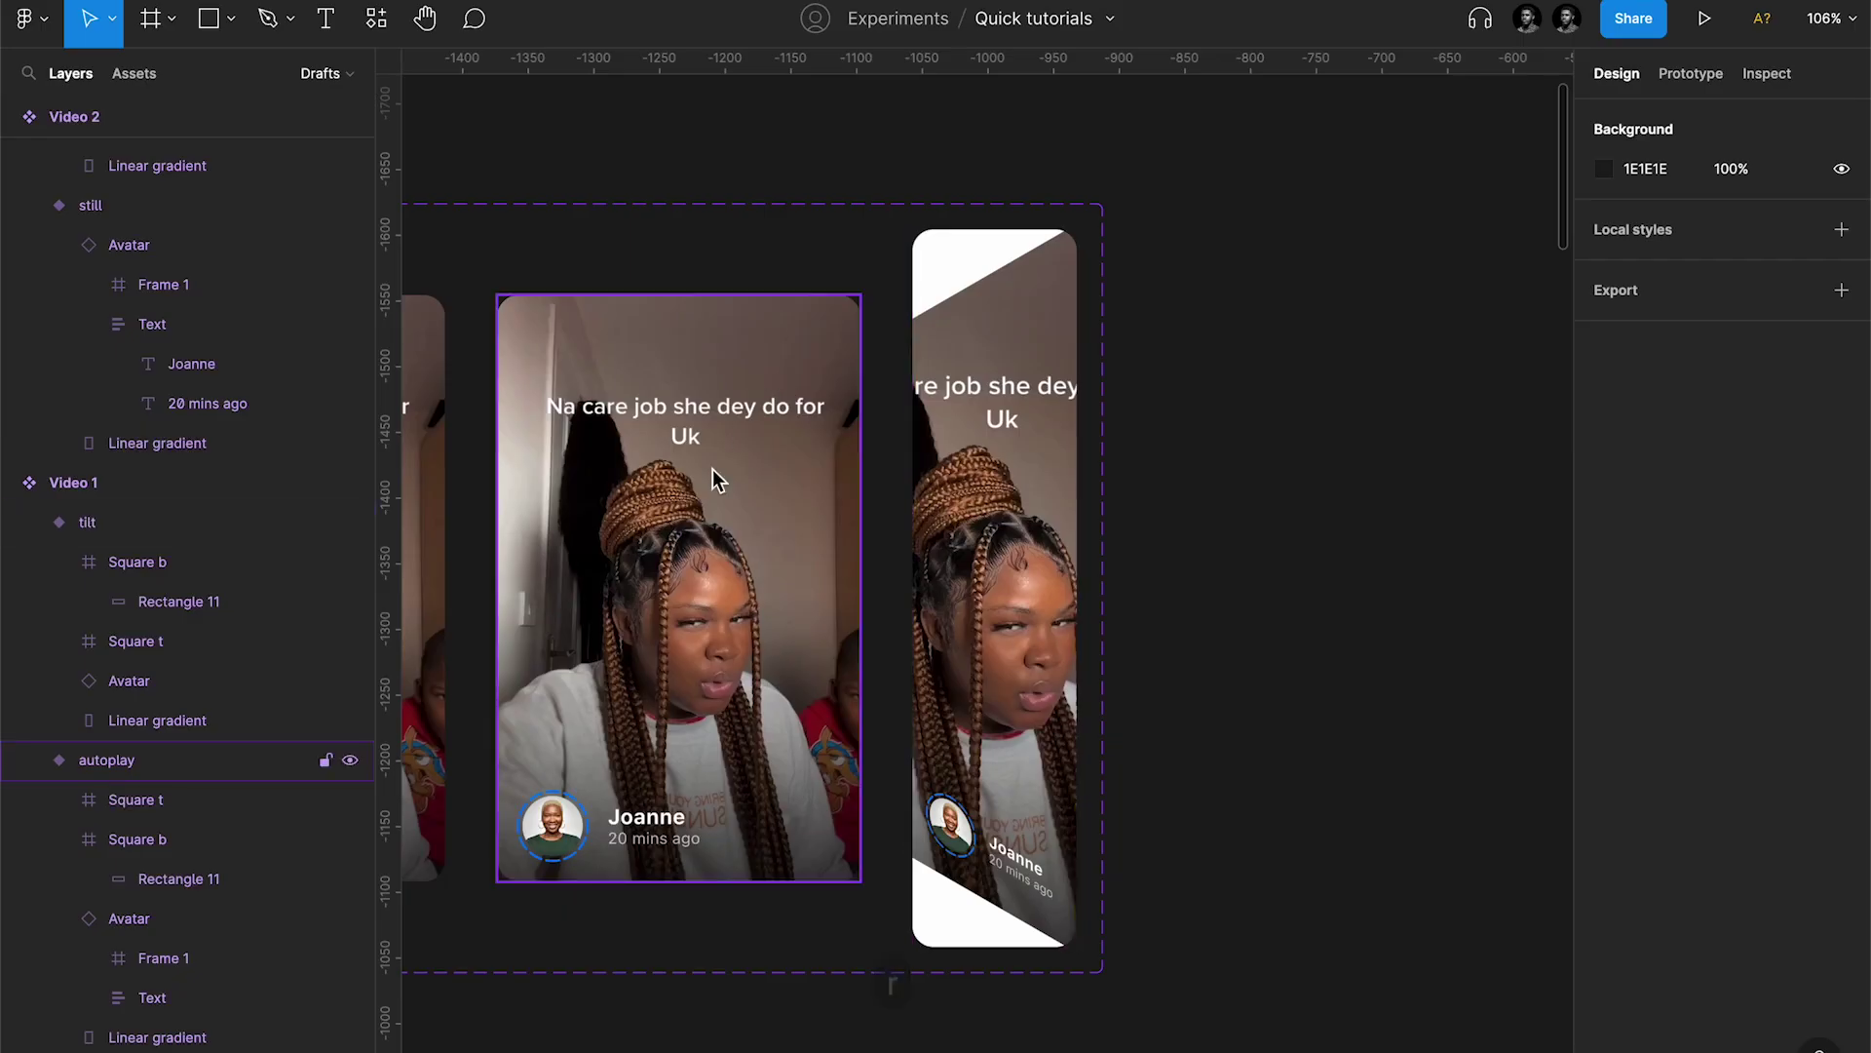
Step: Copy "Square t" and "Square b" from Video 1's autoplay variant into Video 2's autoplay variant
click(517, 635)
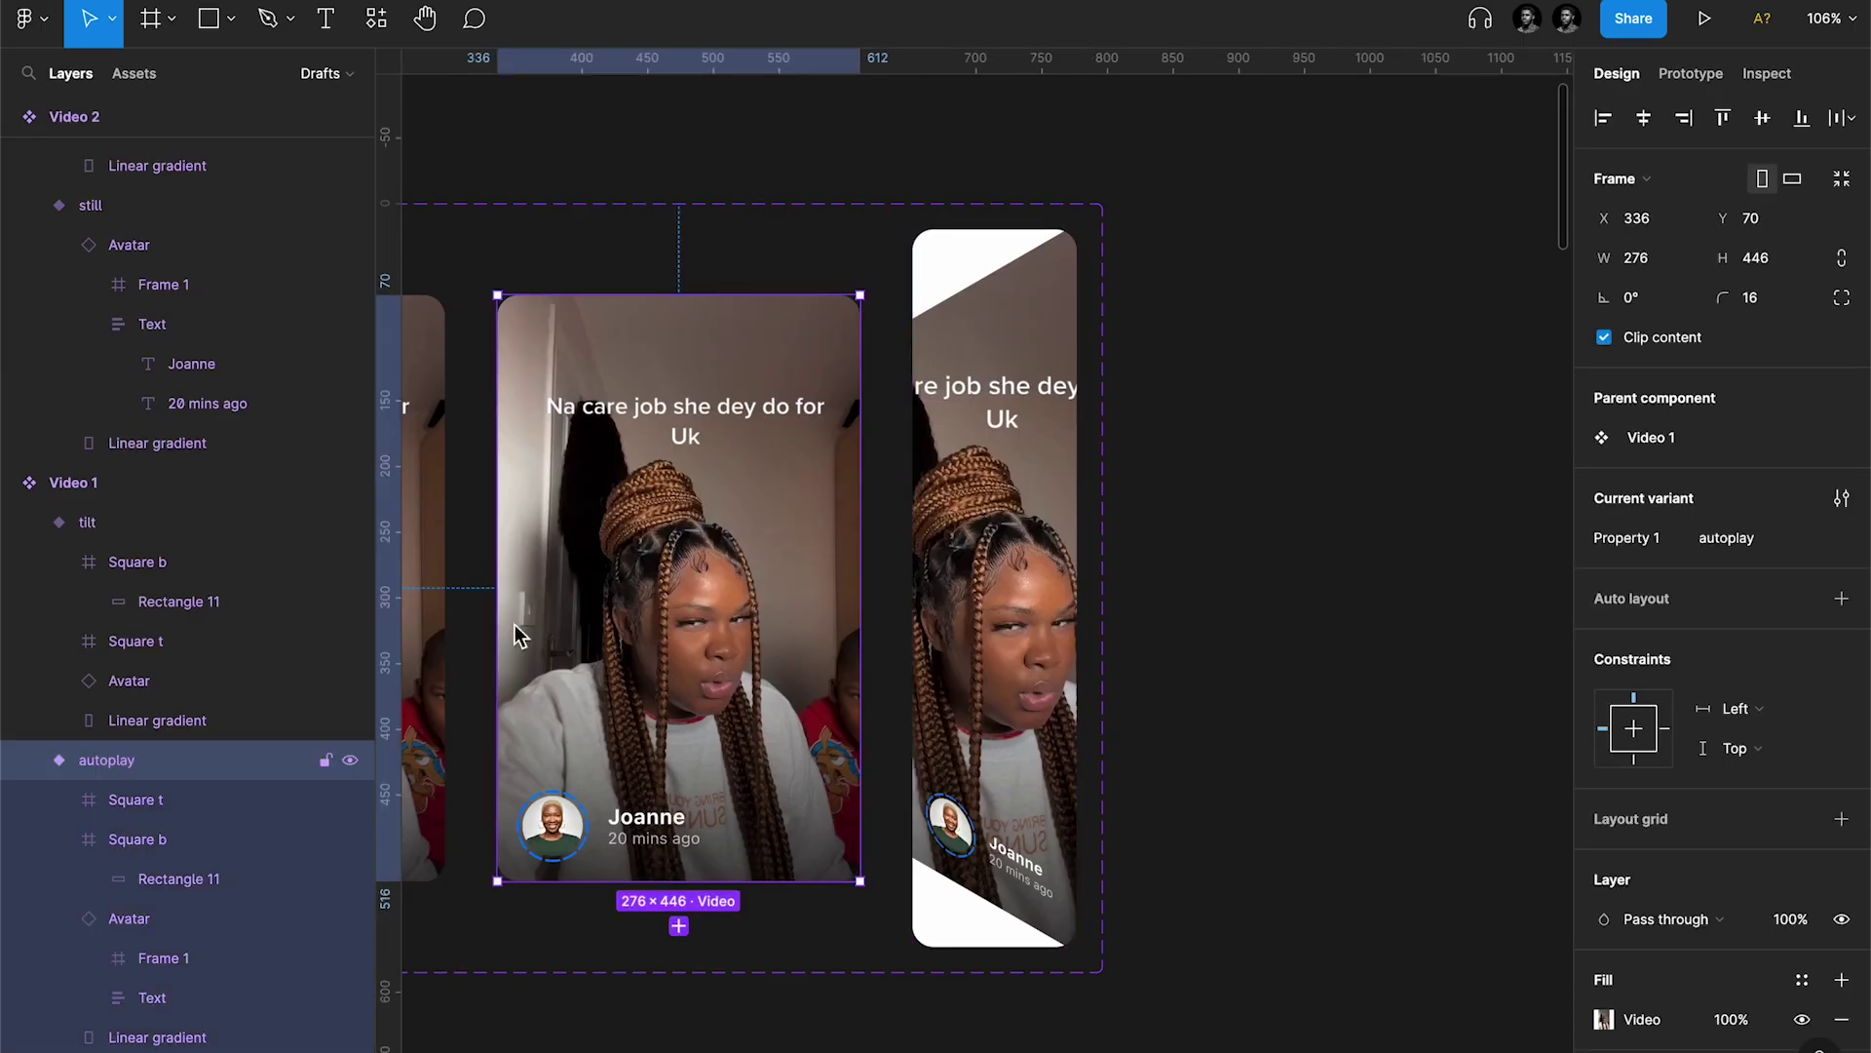
scroll(785, 725, down, 5)
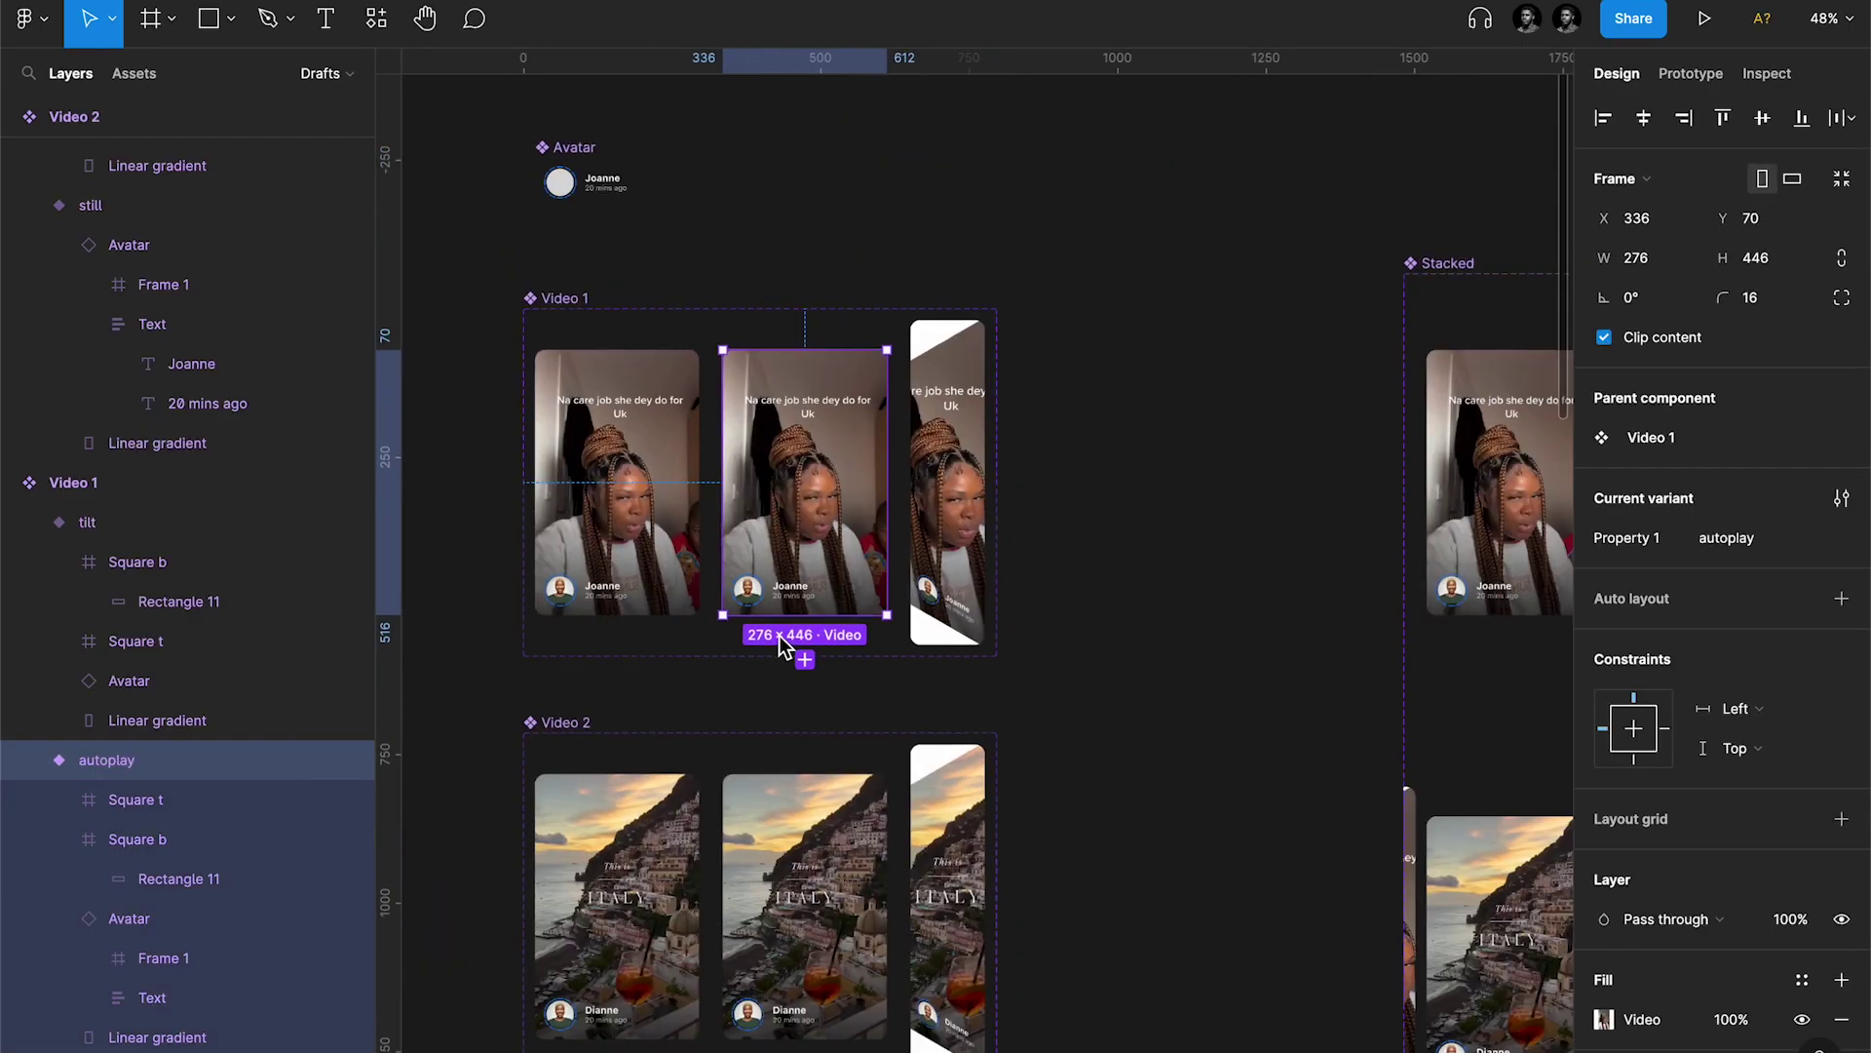
scroll(779, 636, up, 4)
click(155, 668)
shift+click(155, 704)
key(super+c)
scroll(156, 672, up, 5)
click(117, 244)
key(super+v)
Step: Replace the squares in the autoplay variants of Video 3, Video 4 and Video 5 with the copied "Square t" and "Square b"
scroll(1037, 729, down, 10)
shift+click(126, 247)
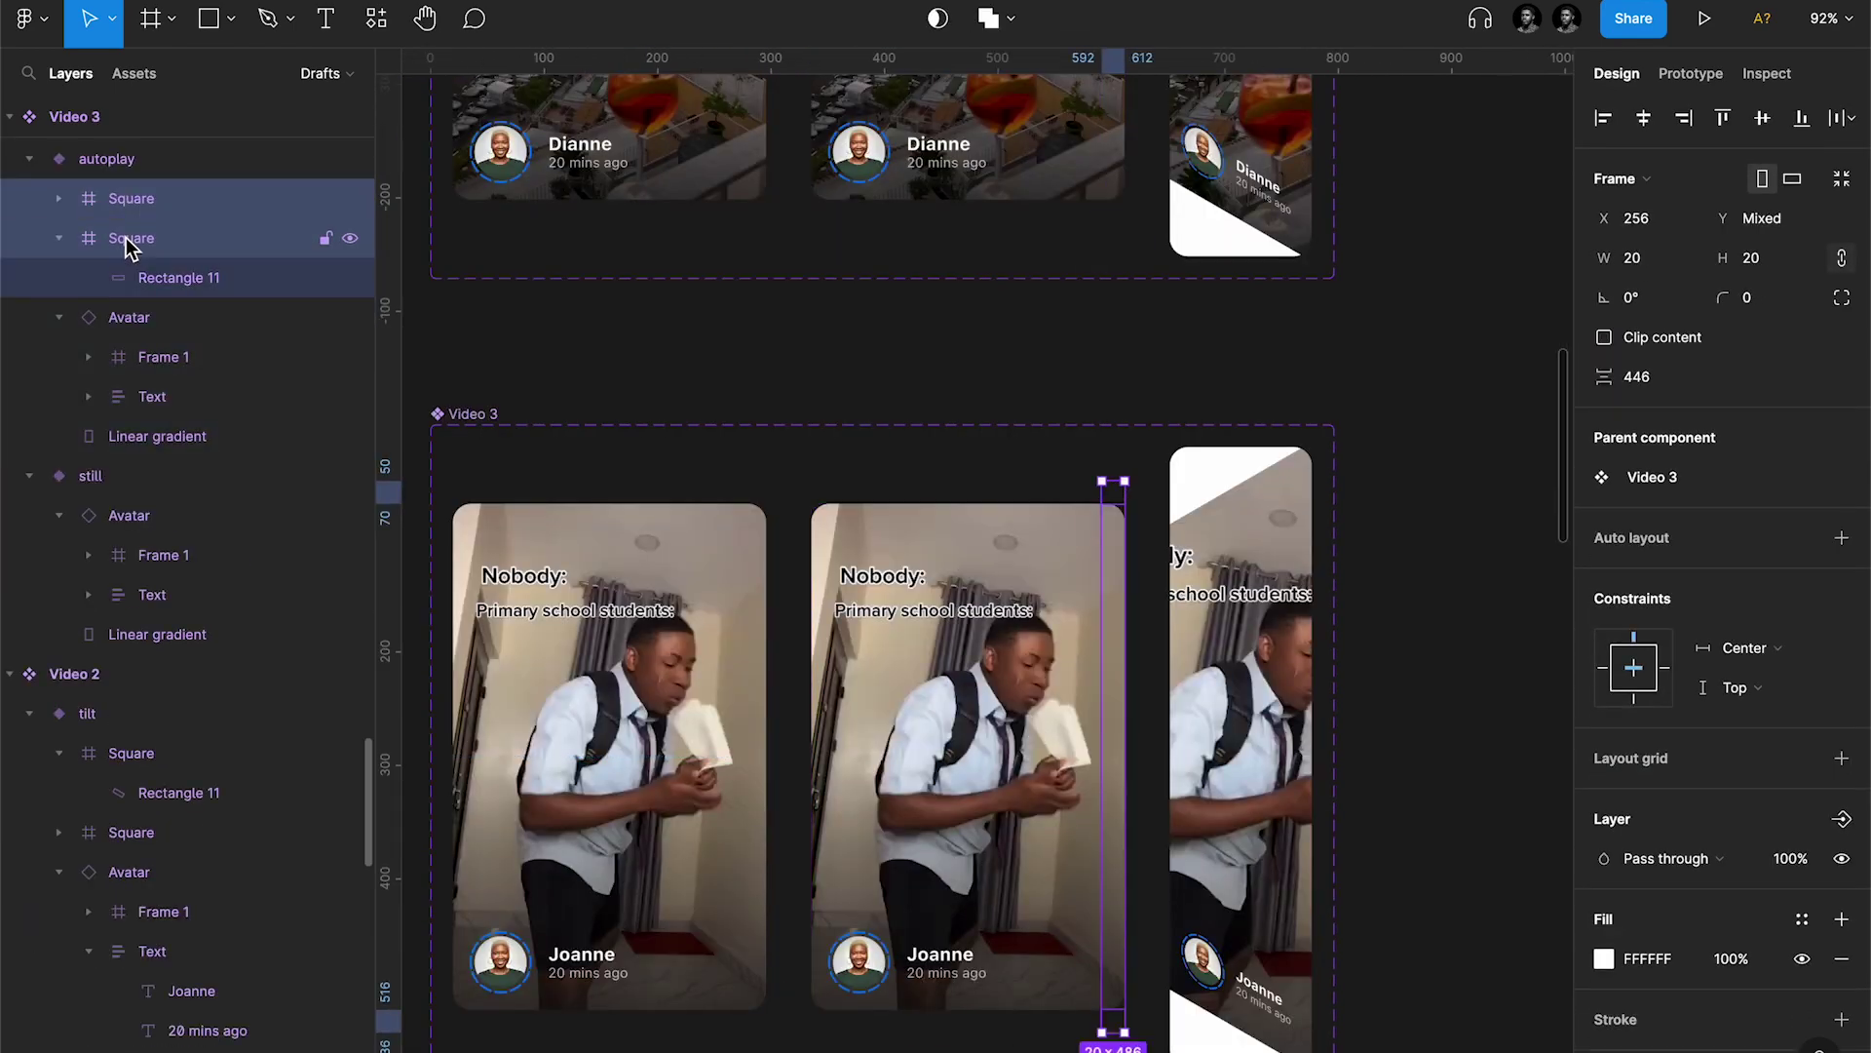
key(BackSpace)
key(super+v)
click(926, 663)
key(BackSpace)
key(super+v)
key(BackSpace)
Step: Replace the squares in Video 2's tilt variant with "Square b" and "Square t" from Video 1's tilt variant
scroll(793, 433, up, 10)
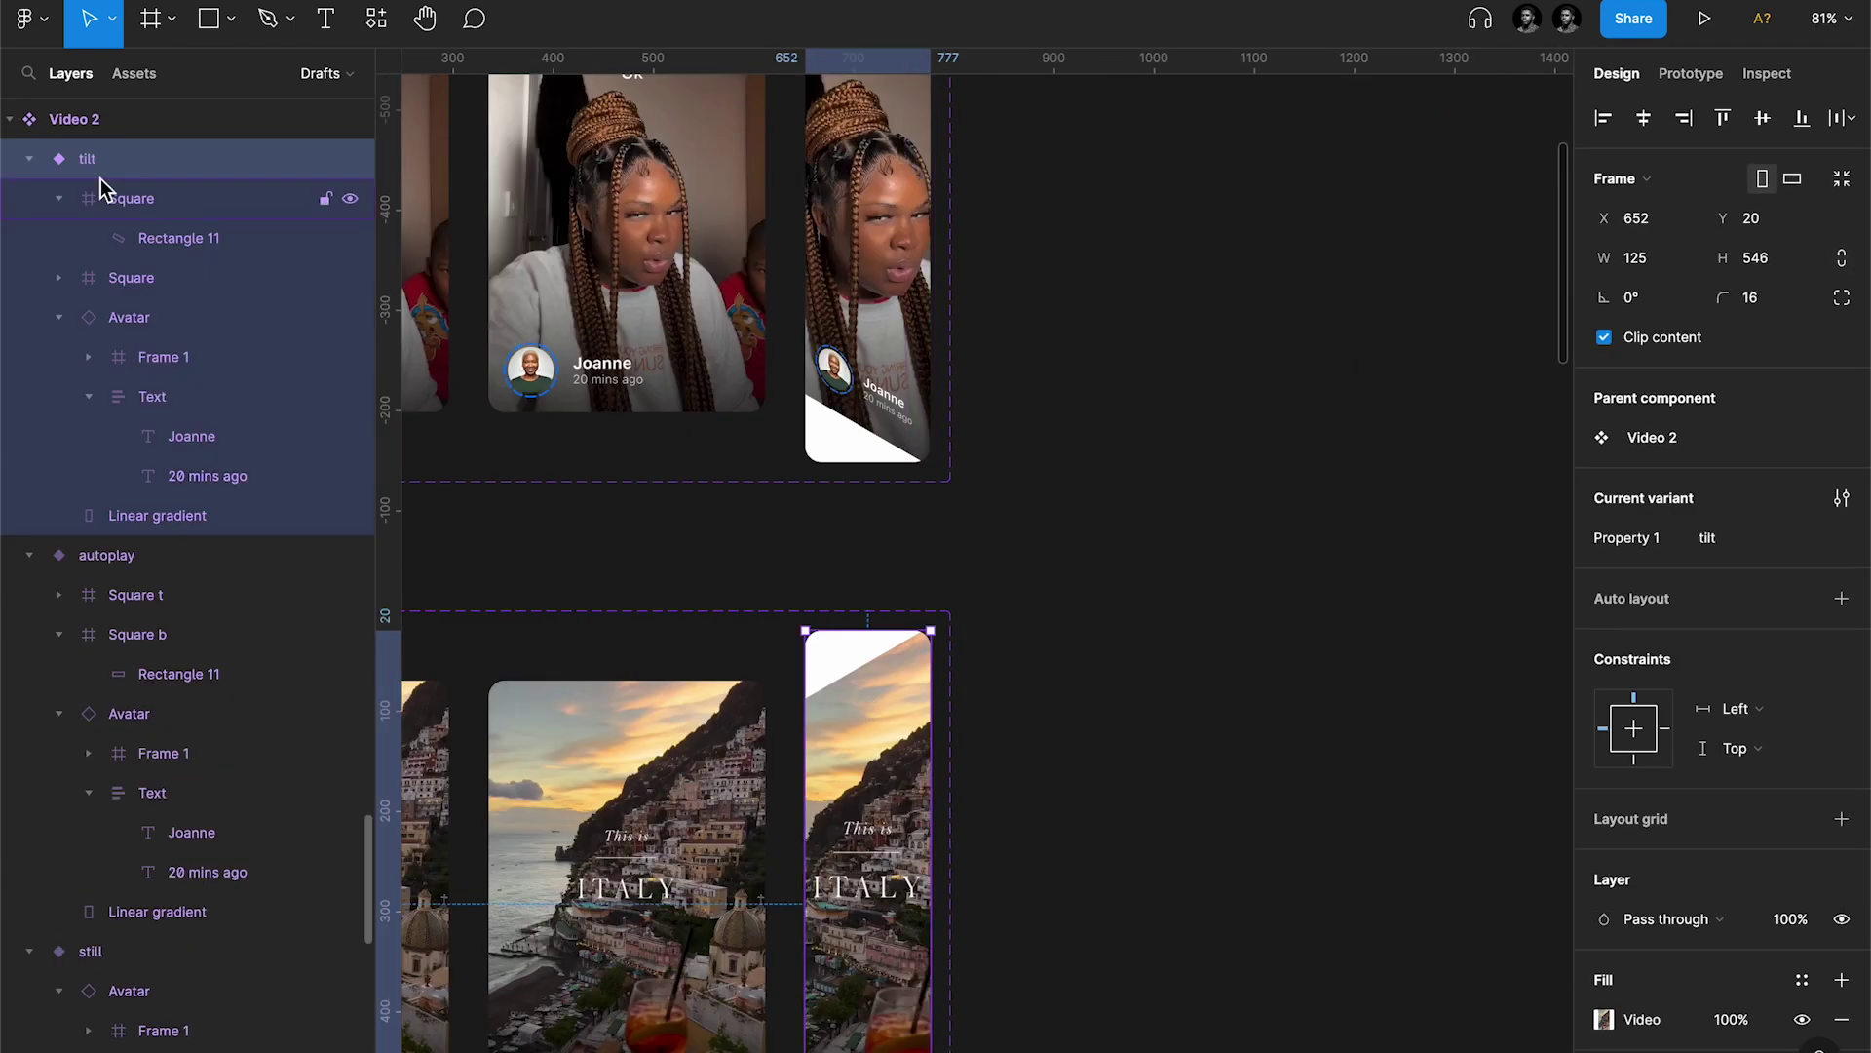
key(BackSpace)
click(882, 718)
key(super+v)
Step: Replace the squares in the tilt variants of Video 3, Video 4 and Video 5 with the tilted "Square b" and "Square t"
scroll(883, 718, down, 10)
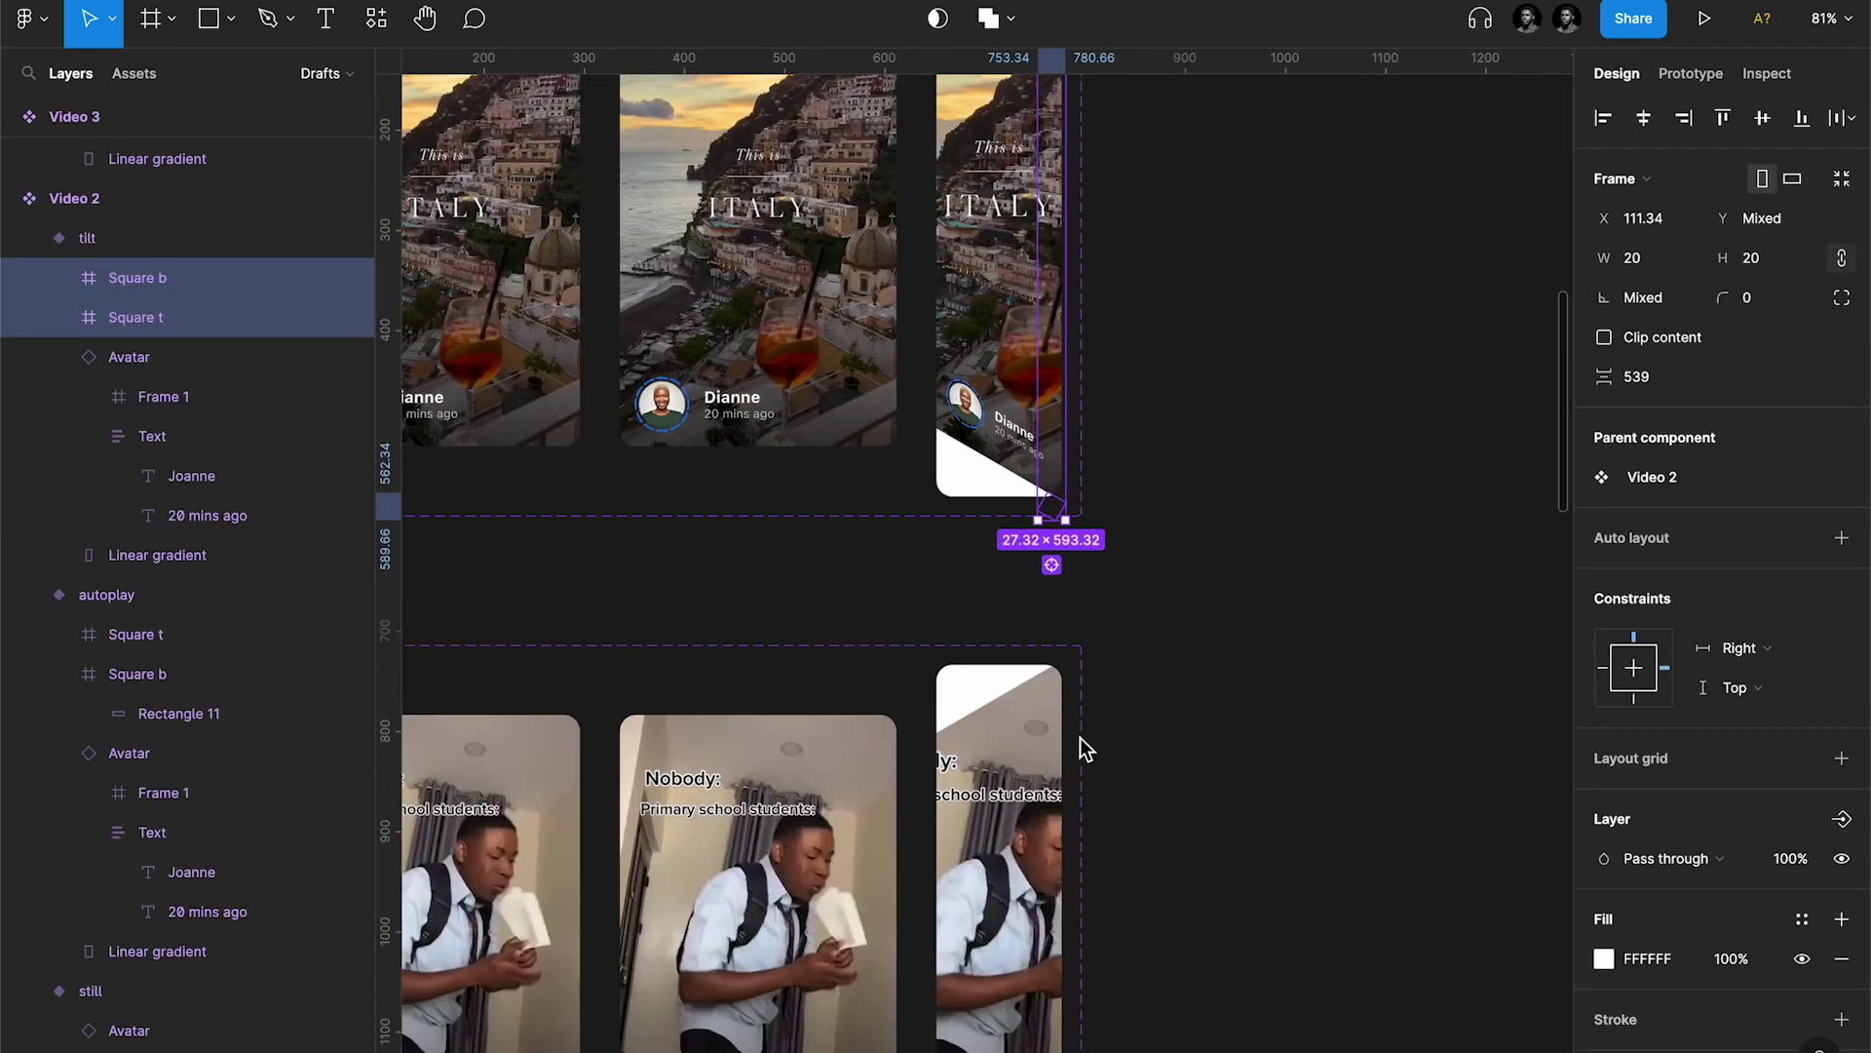
click(113, 277)
key(super+v)
scroll(1189, 534, down, 5)
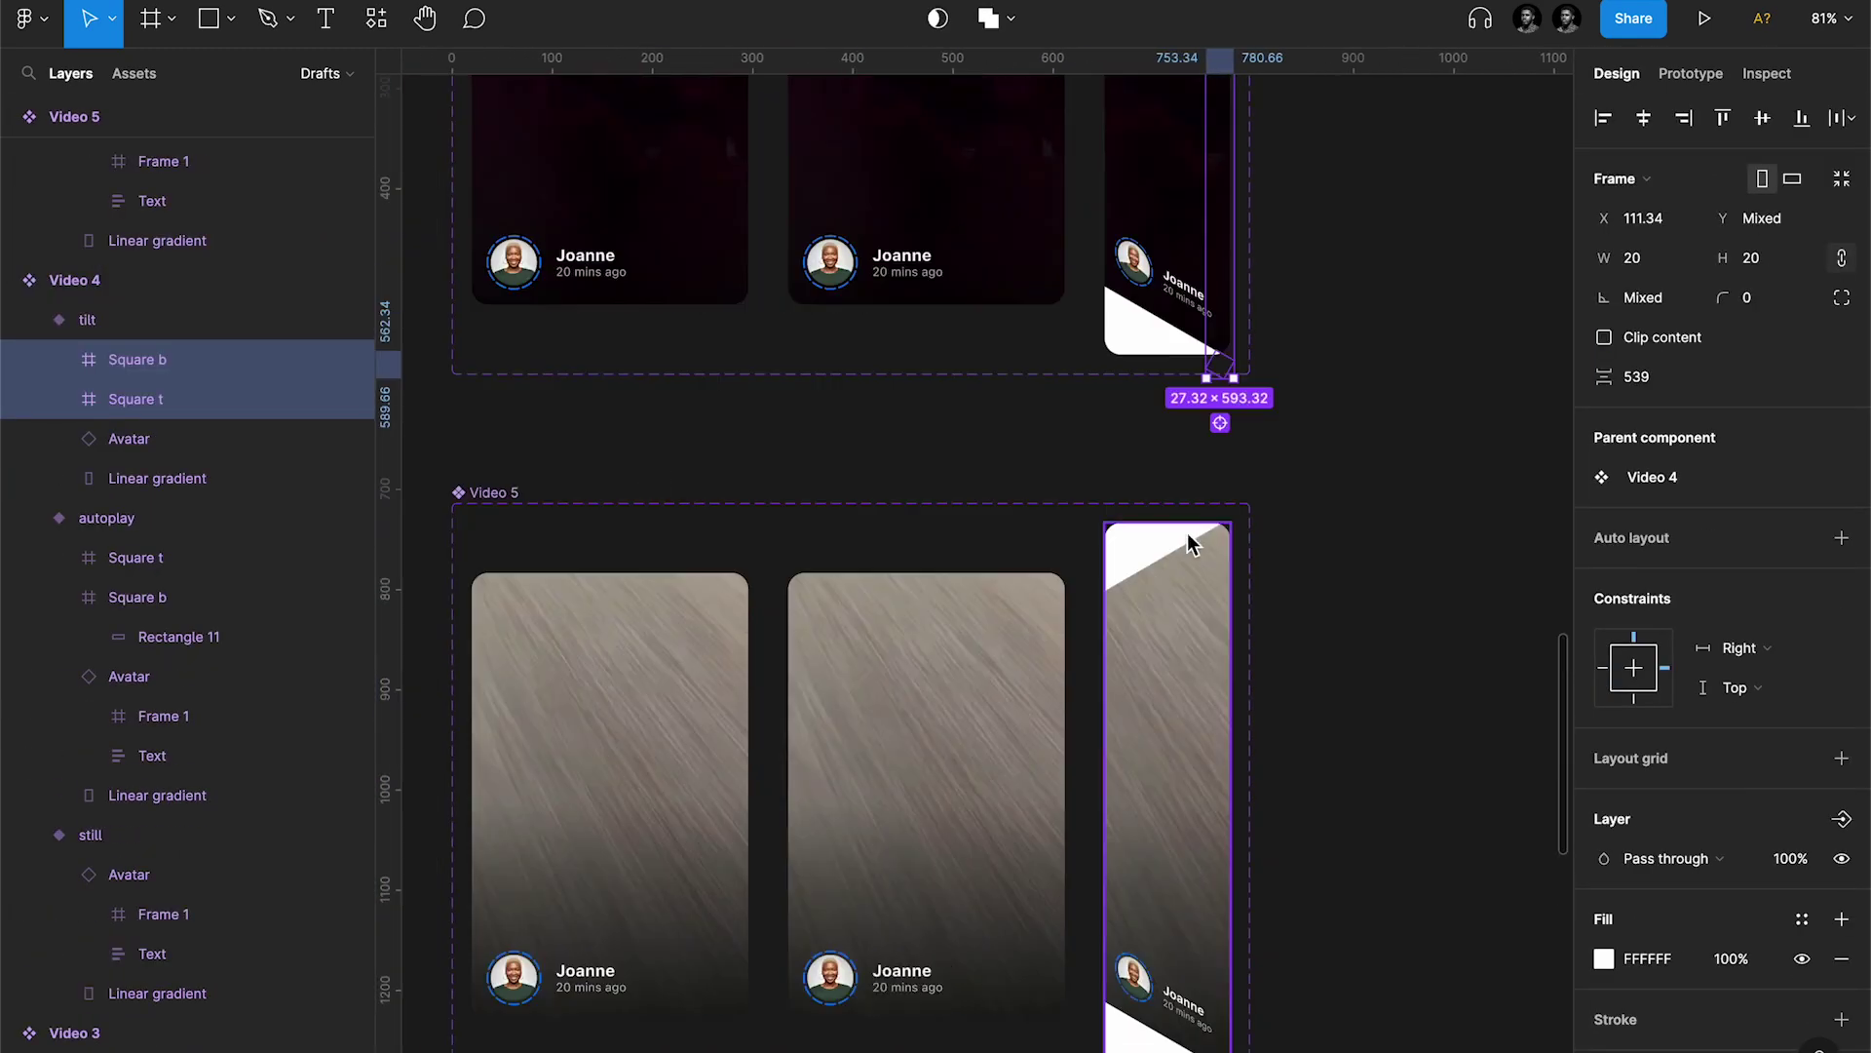
key(BackSpace)
click(96, 209)
key(super+v)
Step: Restart the prototype preview and swipe through the whole card stack to check the tilt animation and loop
scroll(1255, 488, down, 5)
scroll(1255, 487, up, 10)
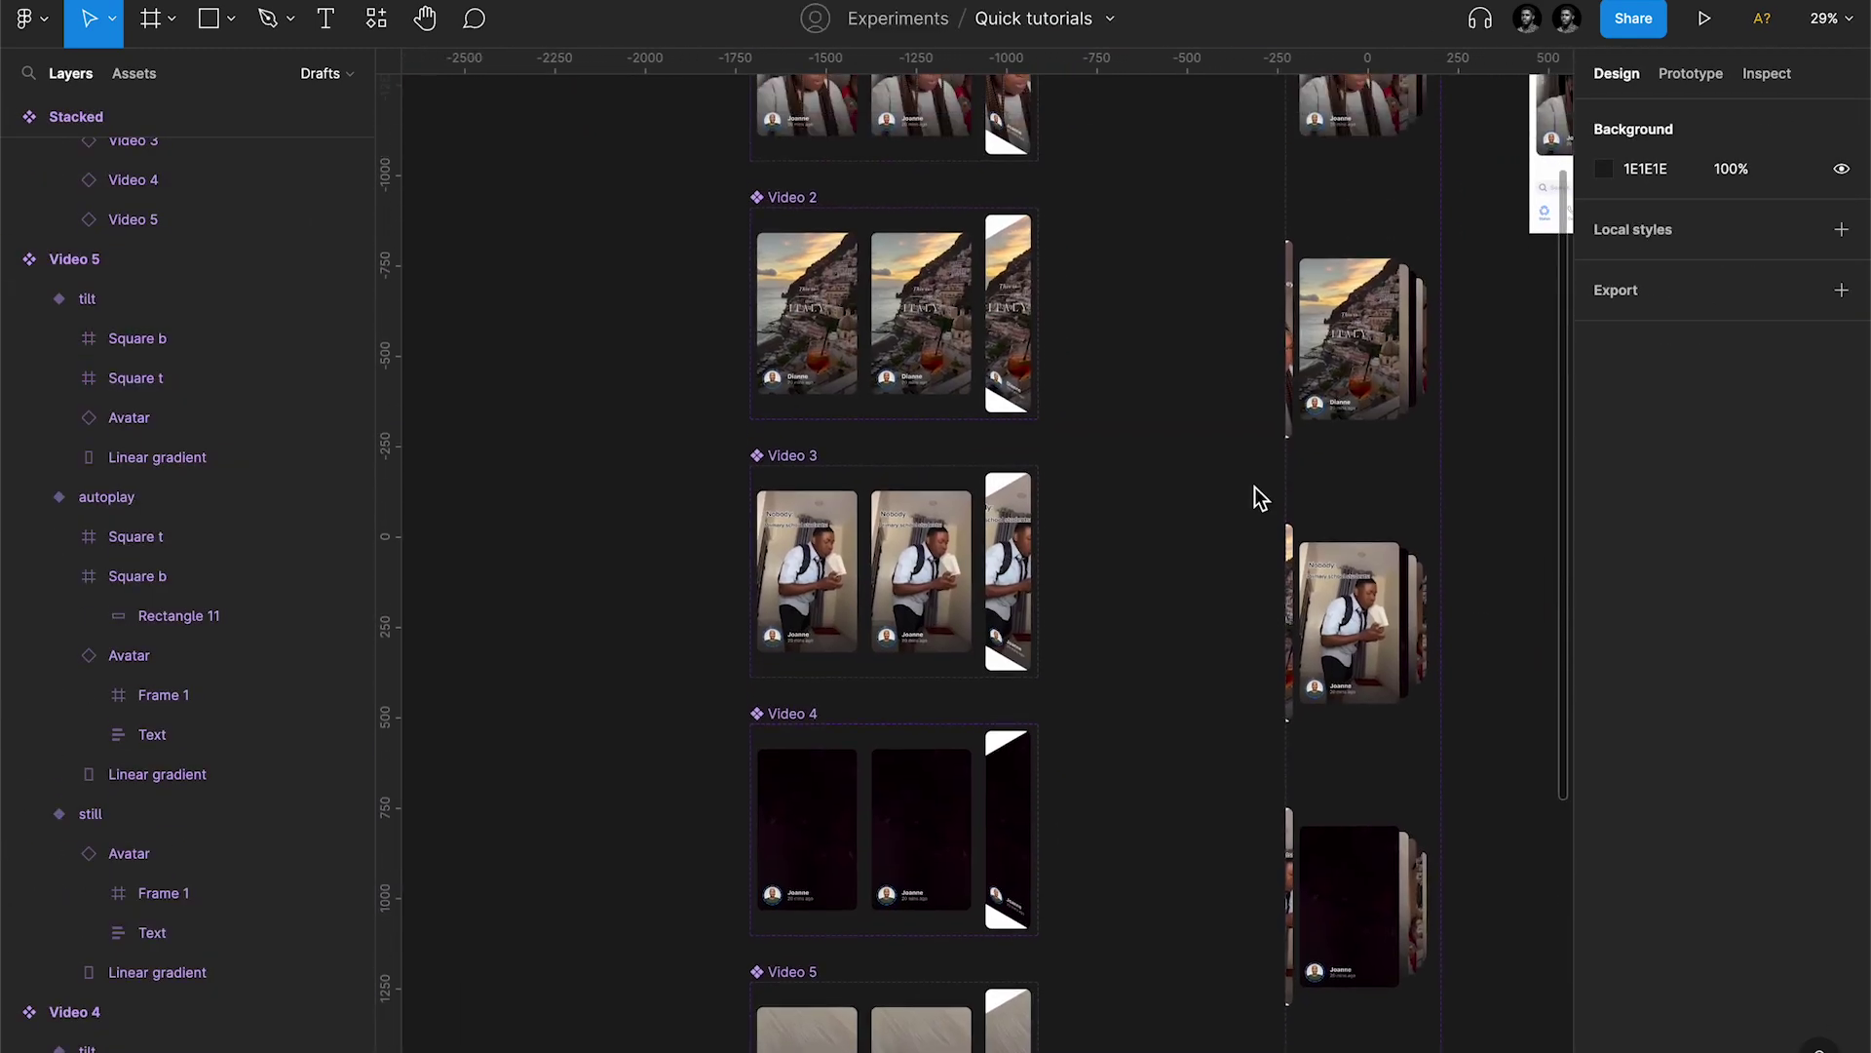
scroll(1255, 488, up, 5)
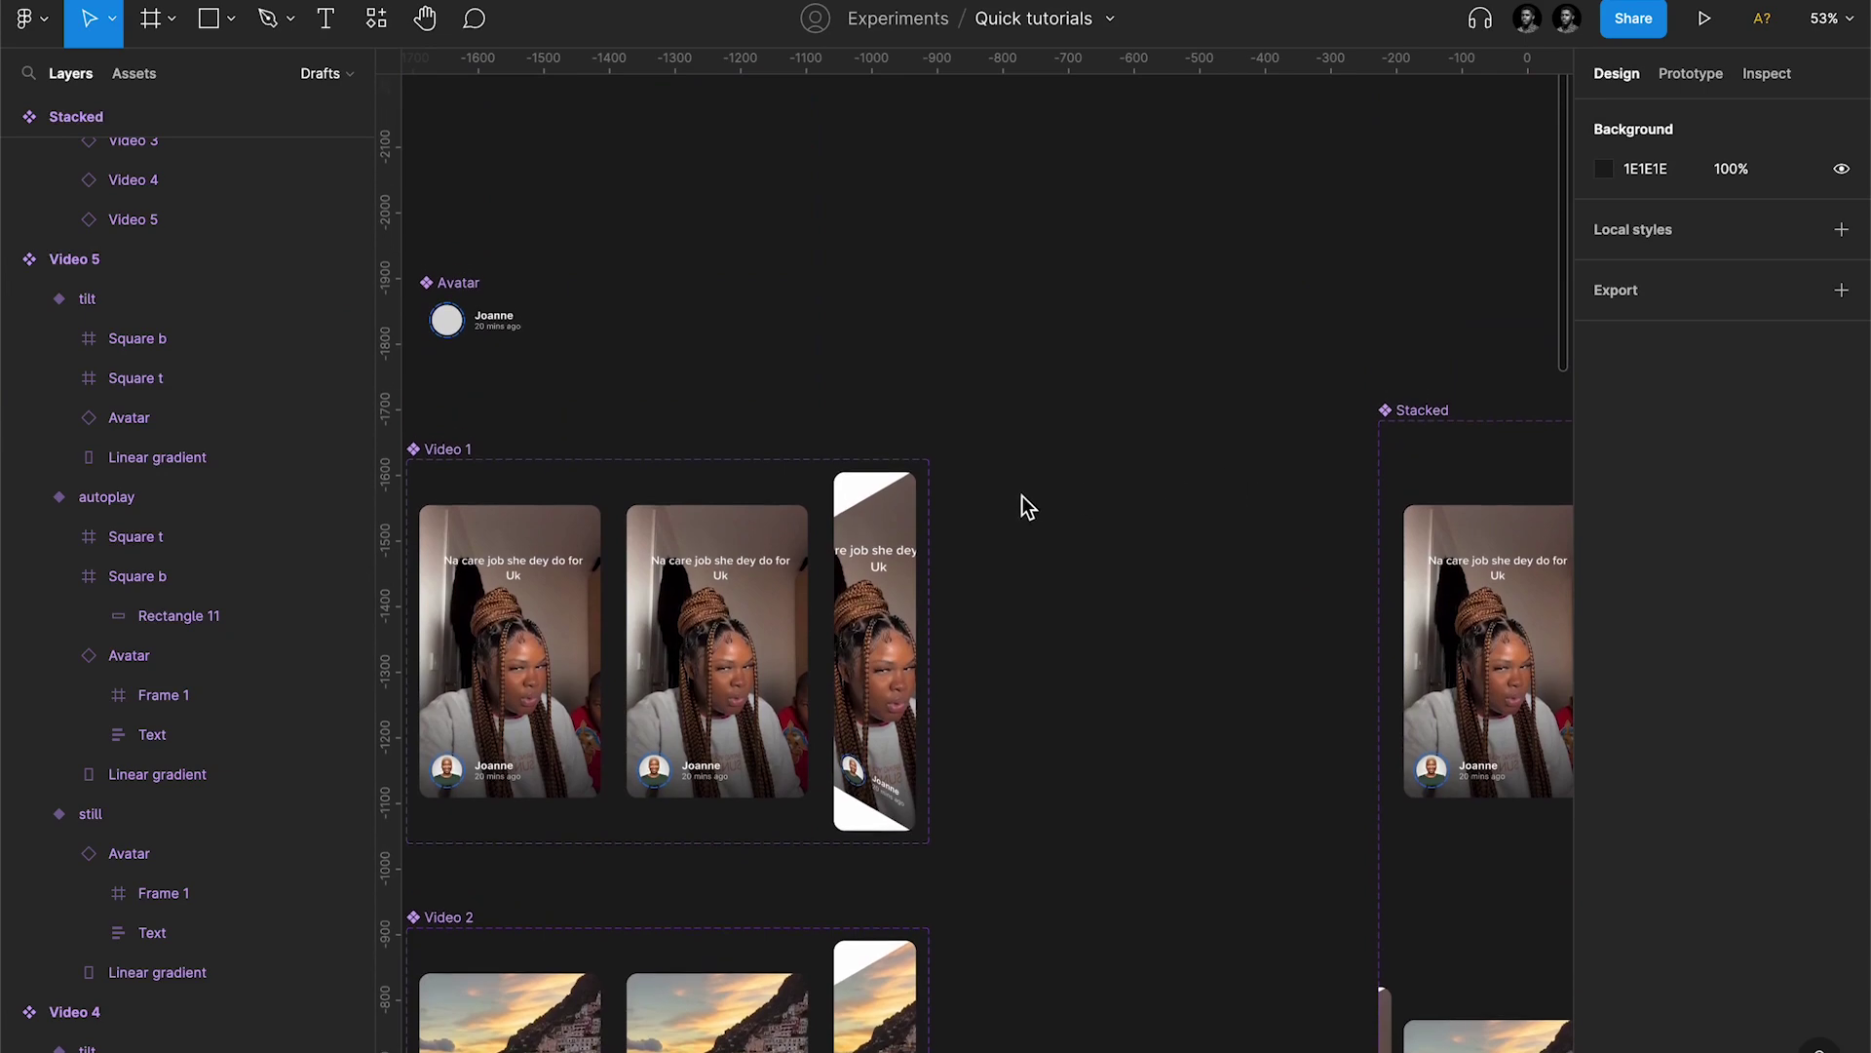
scroll(1024, 506, down, 3)
scroll(1023, 506, left, 3)
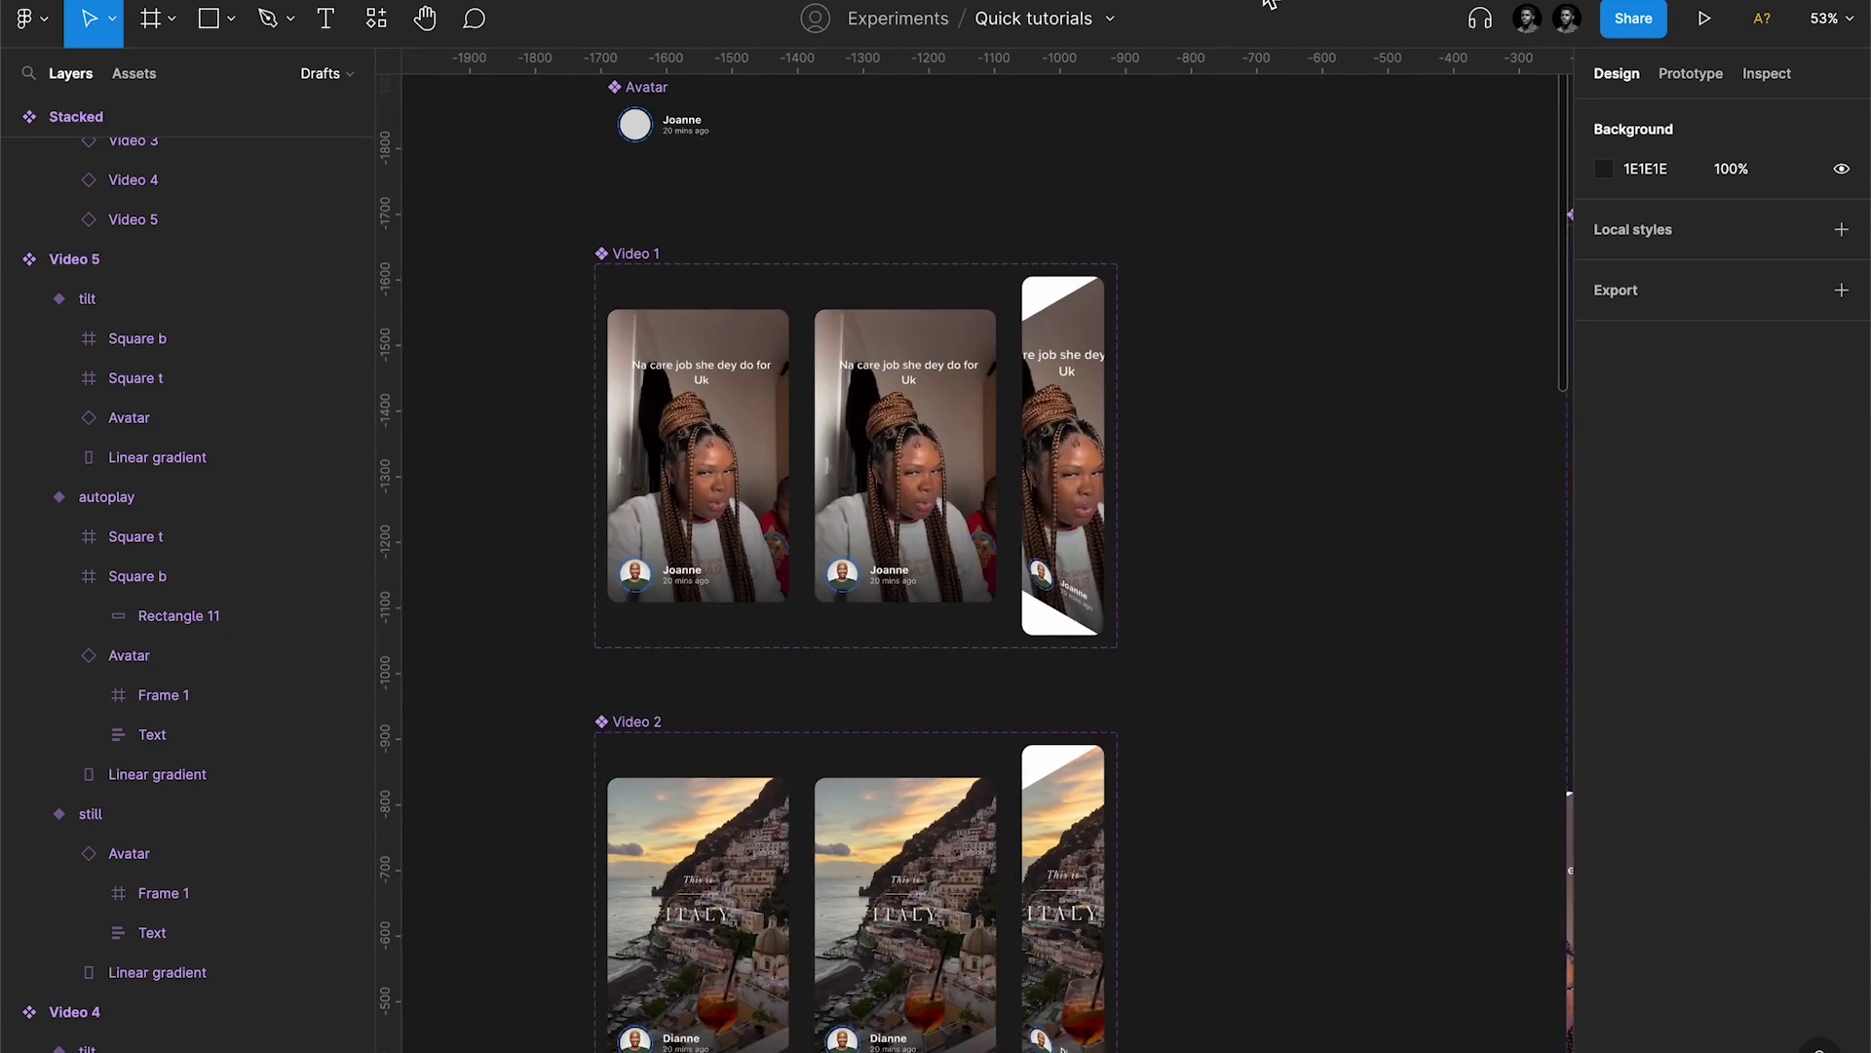
key(alt+super+Return)
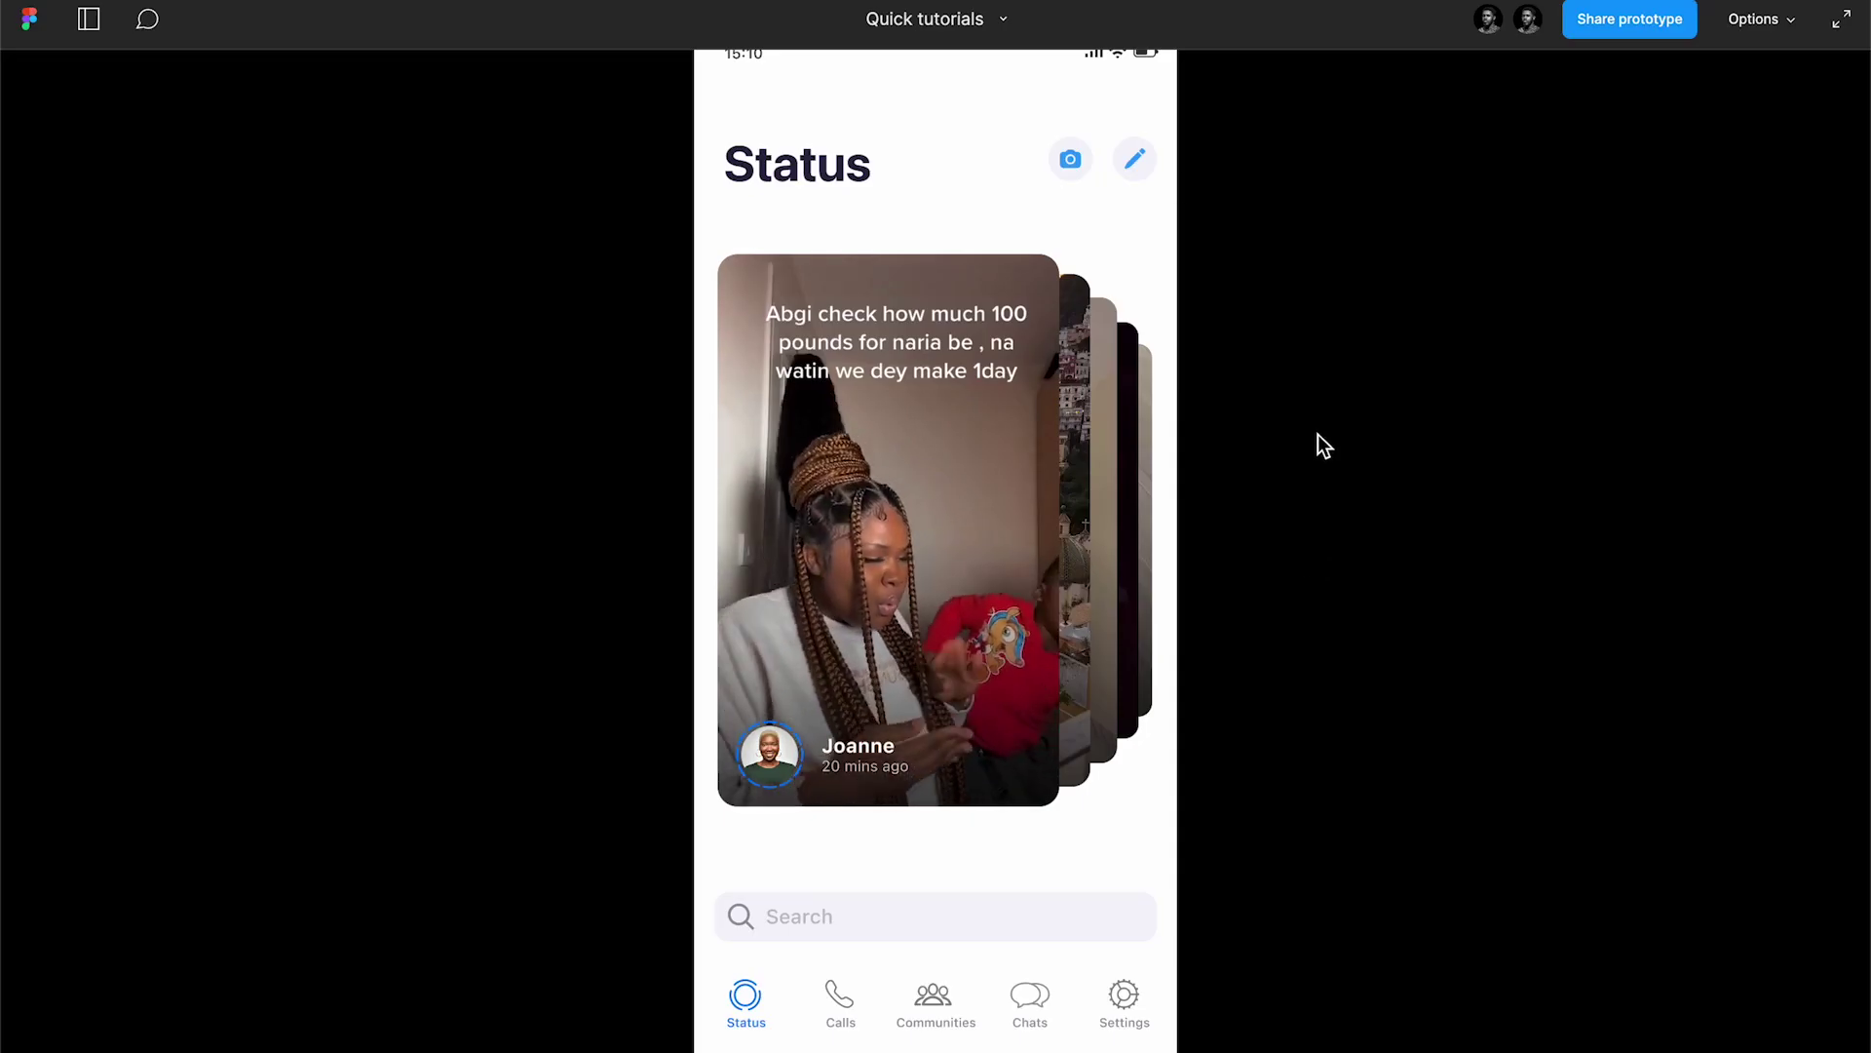
key(r)
click(1258, 337)
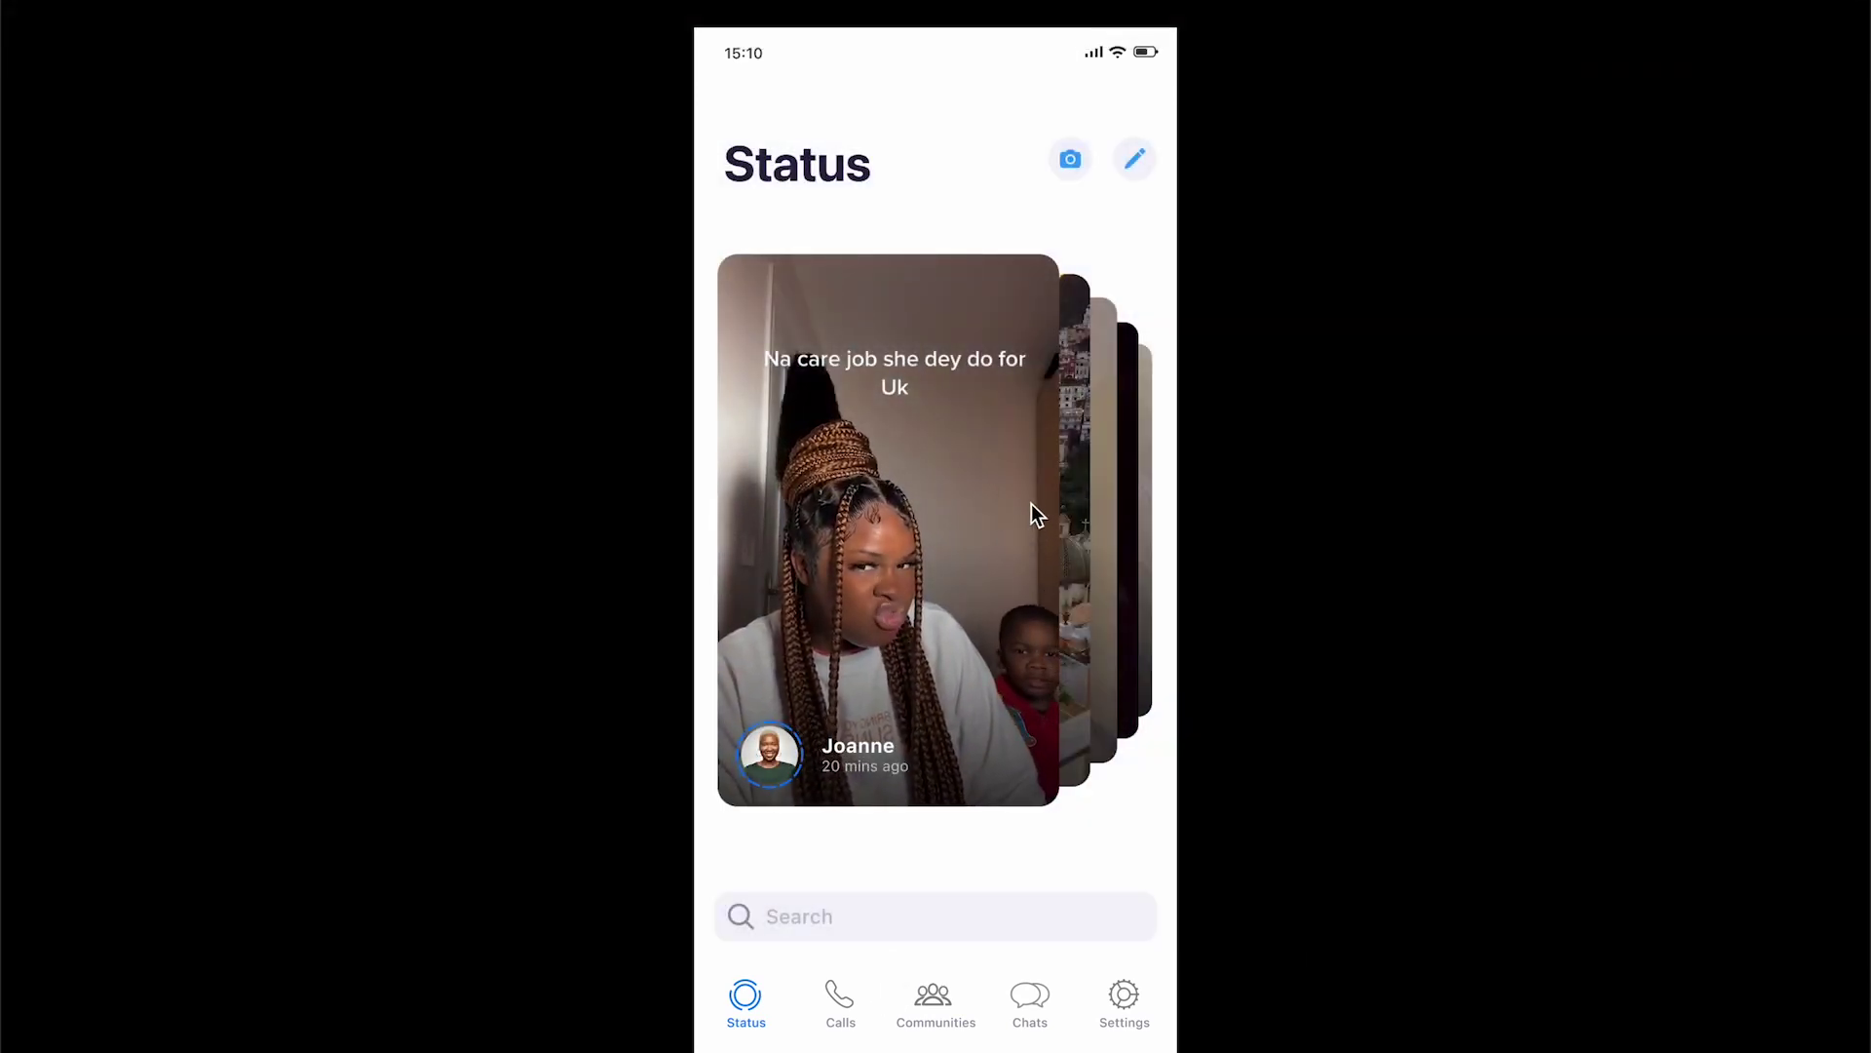
drag(1032, 505, 801, 501)
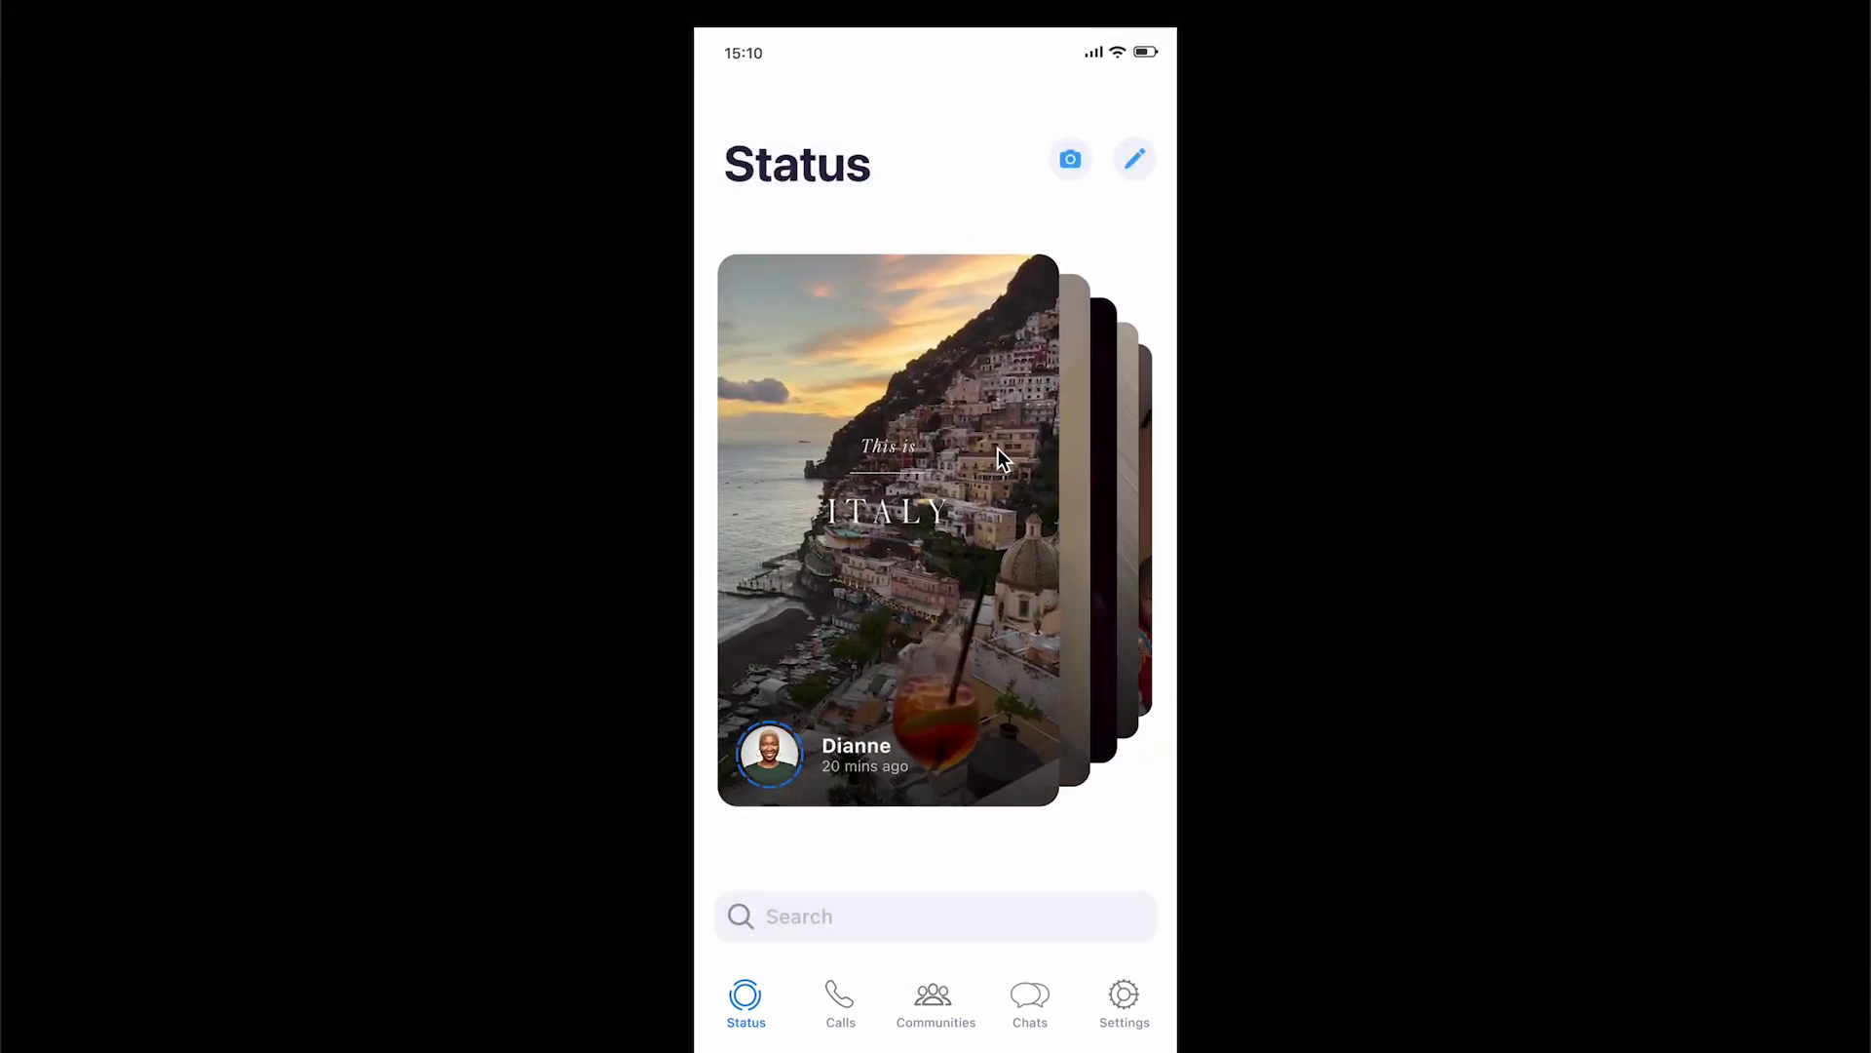
drag(998, 448, 826, 464)
drag(990, 436, 821, 436)
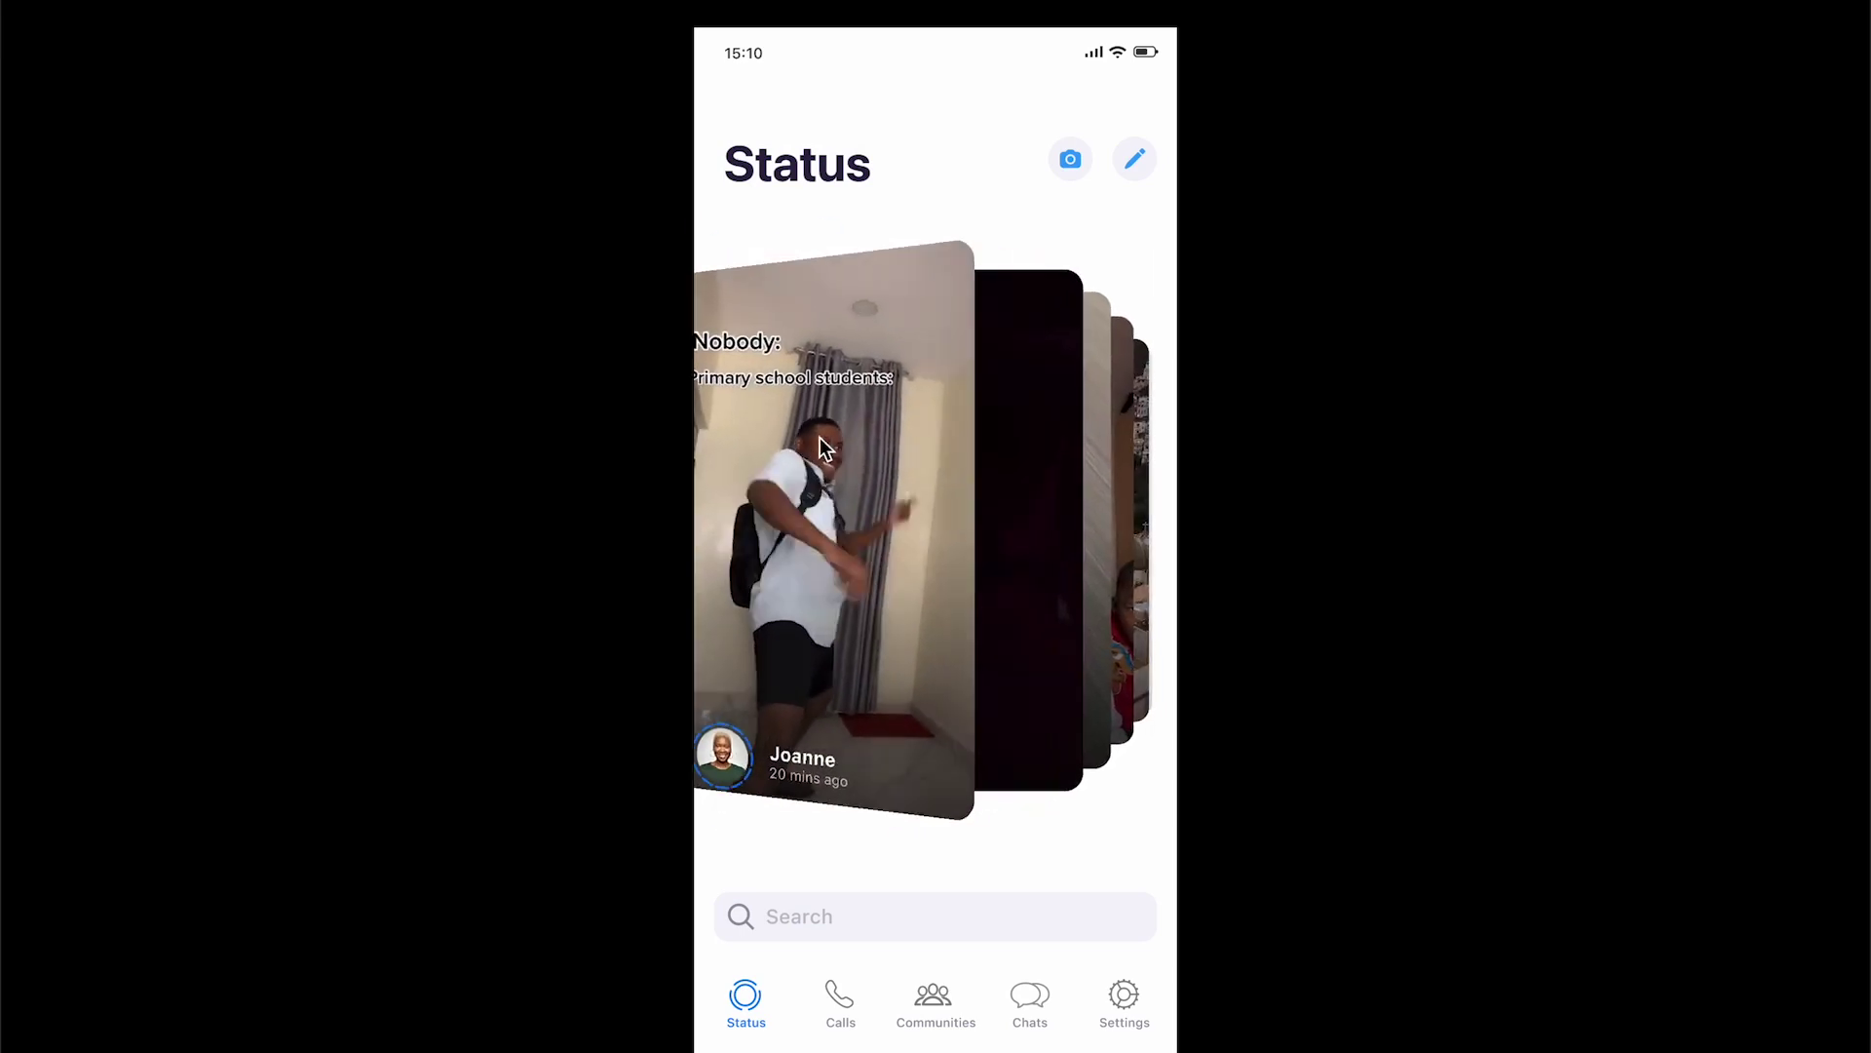
drag(1000, 425, 815, 427)
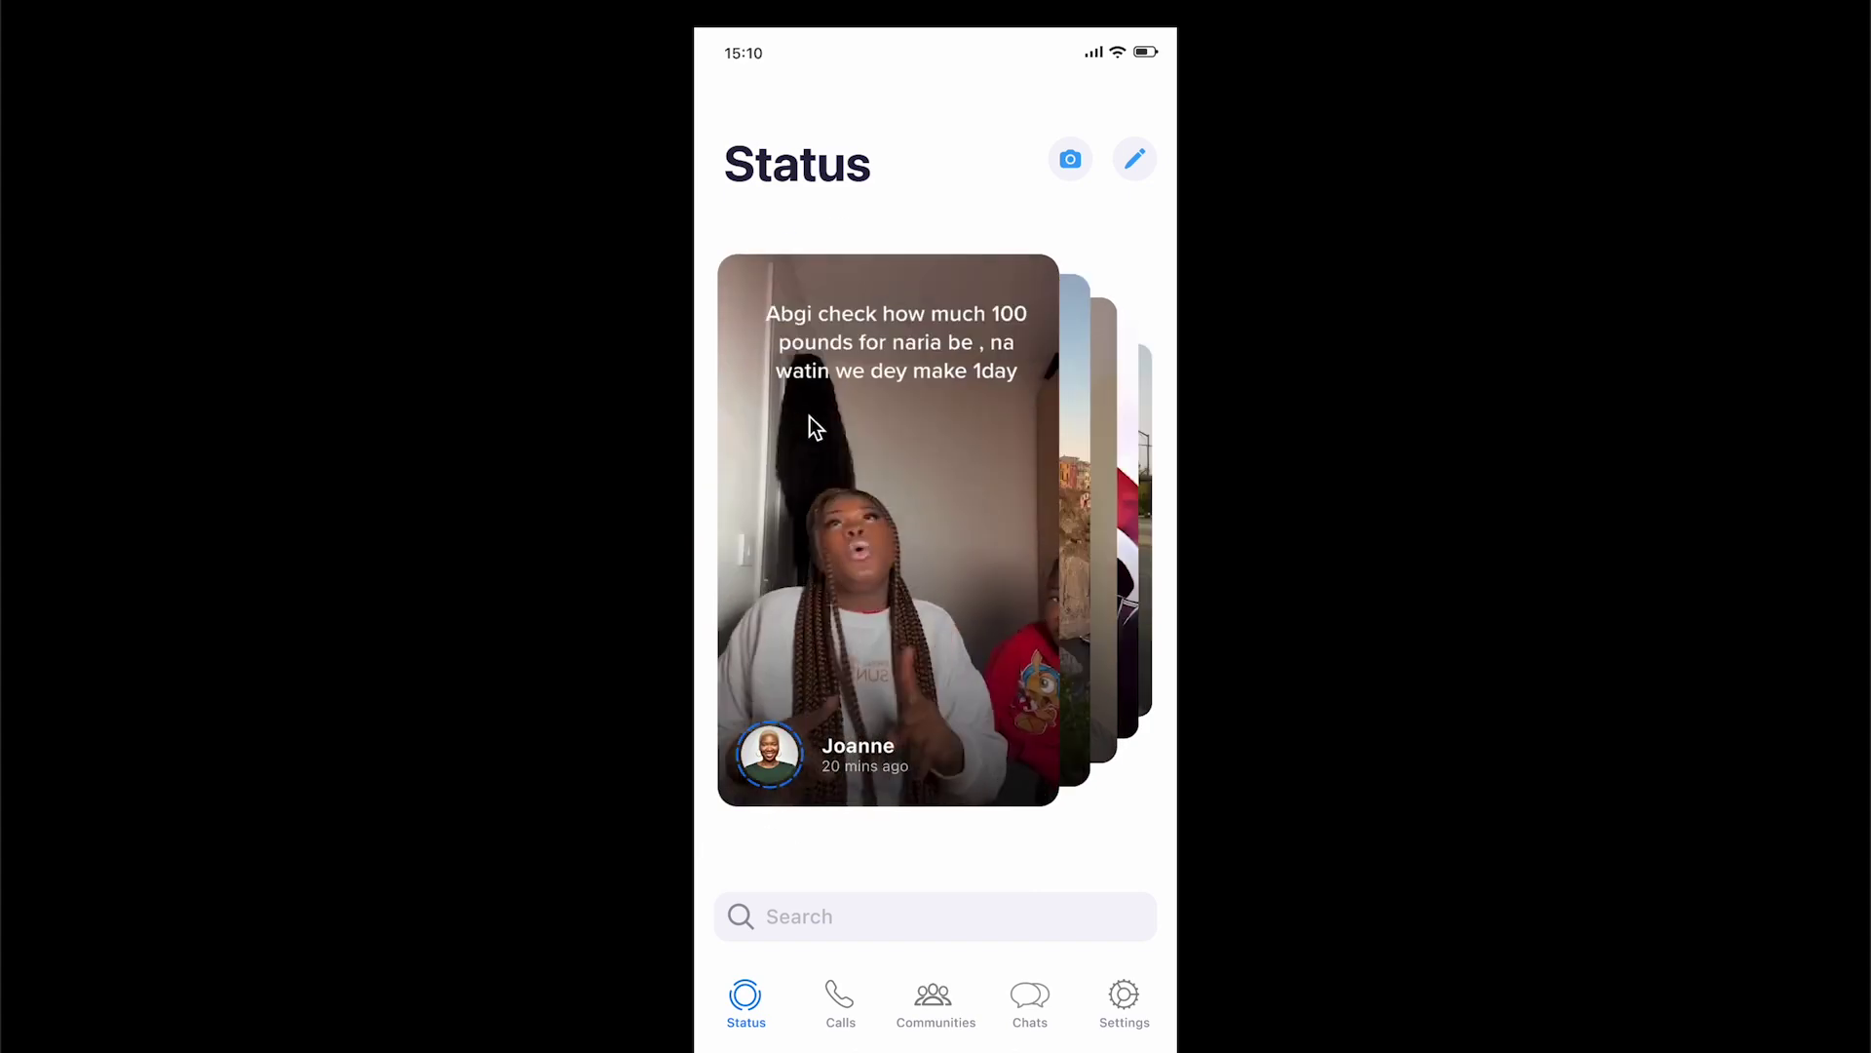
drag(1009, 407, 735, 421)
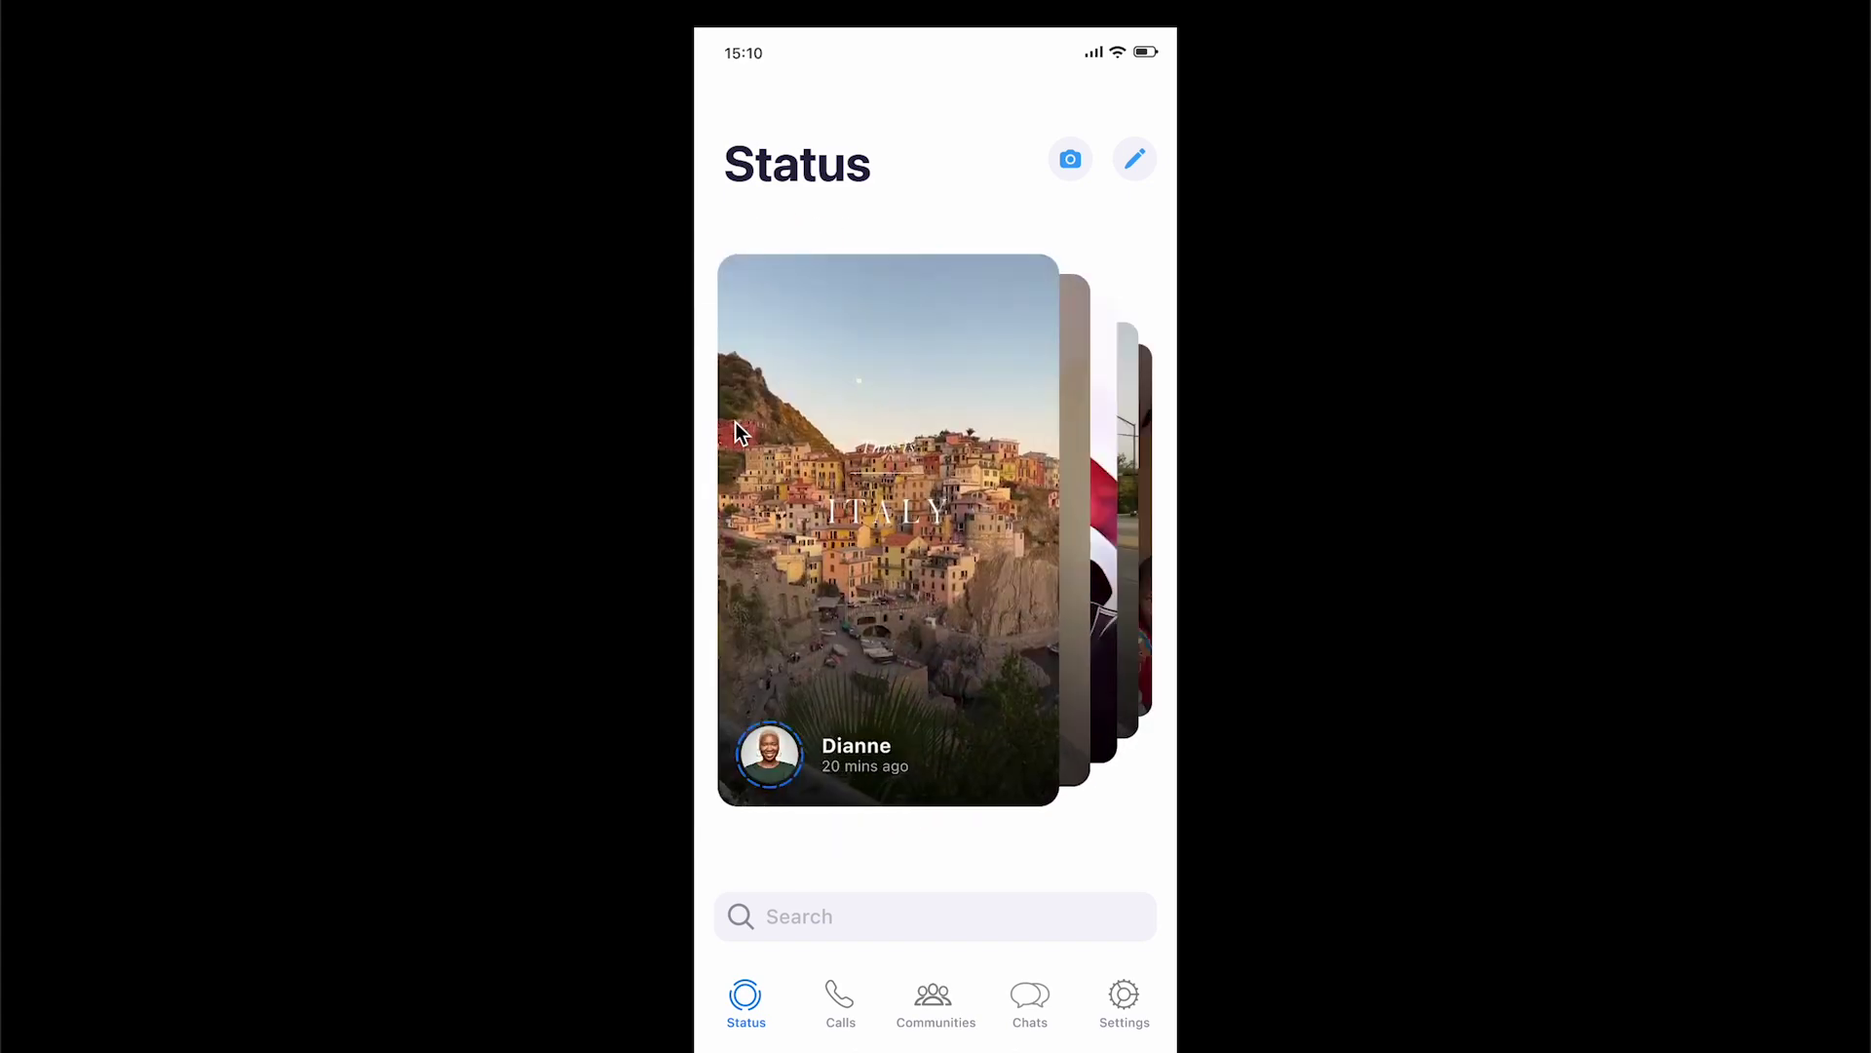